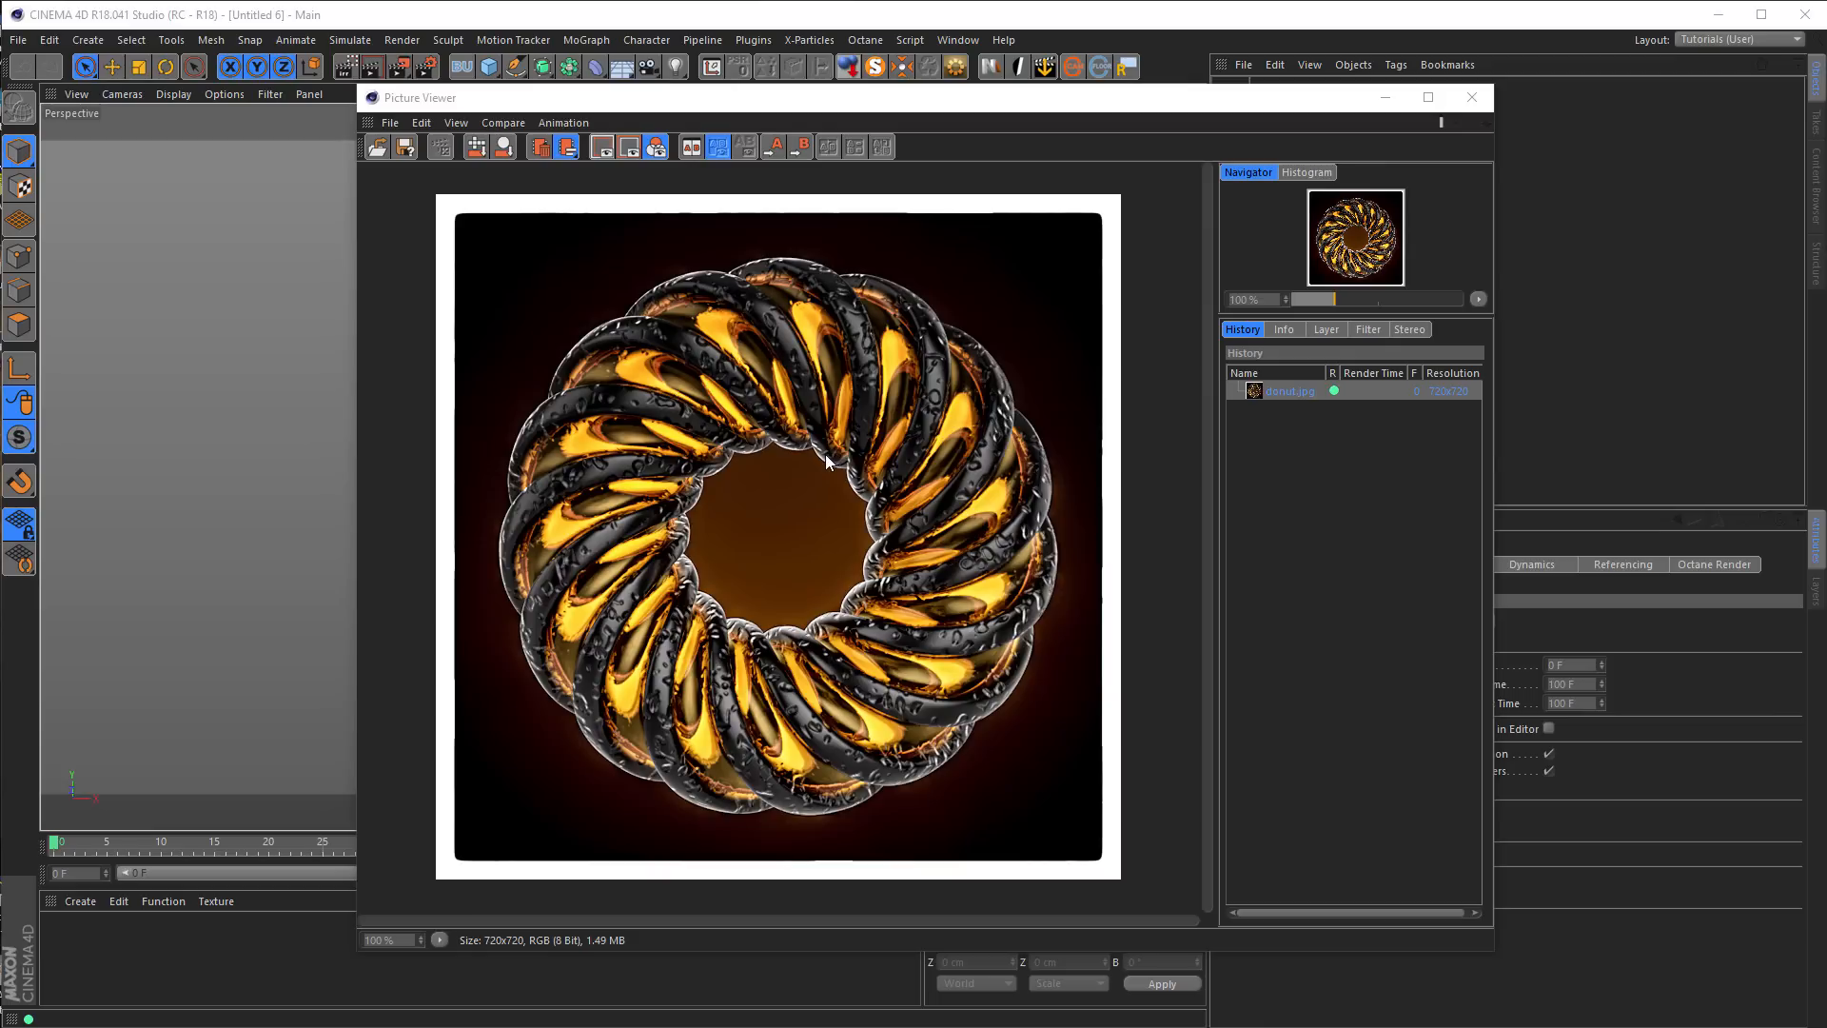
Close the reference render and add a cylinder with its caps turned off
left_click(1471, 106)
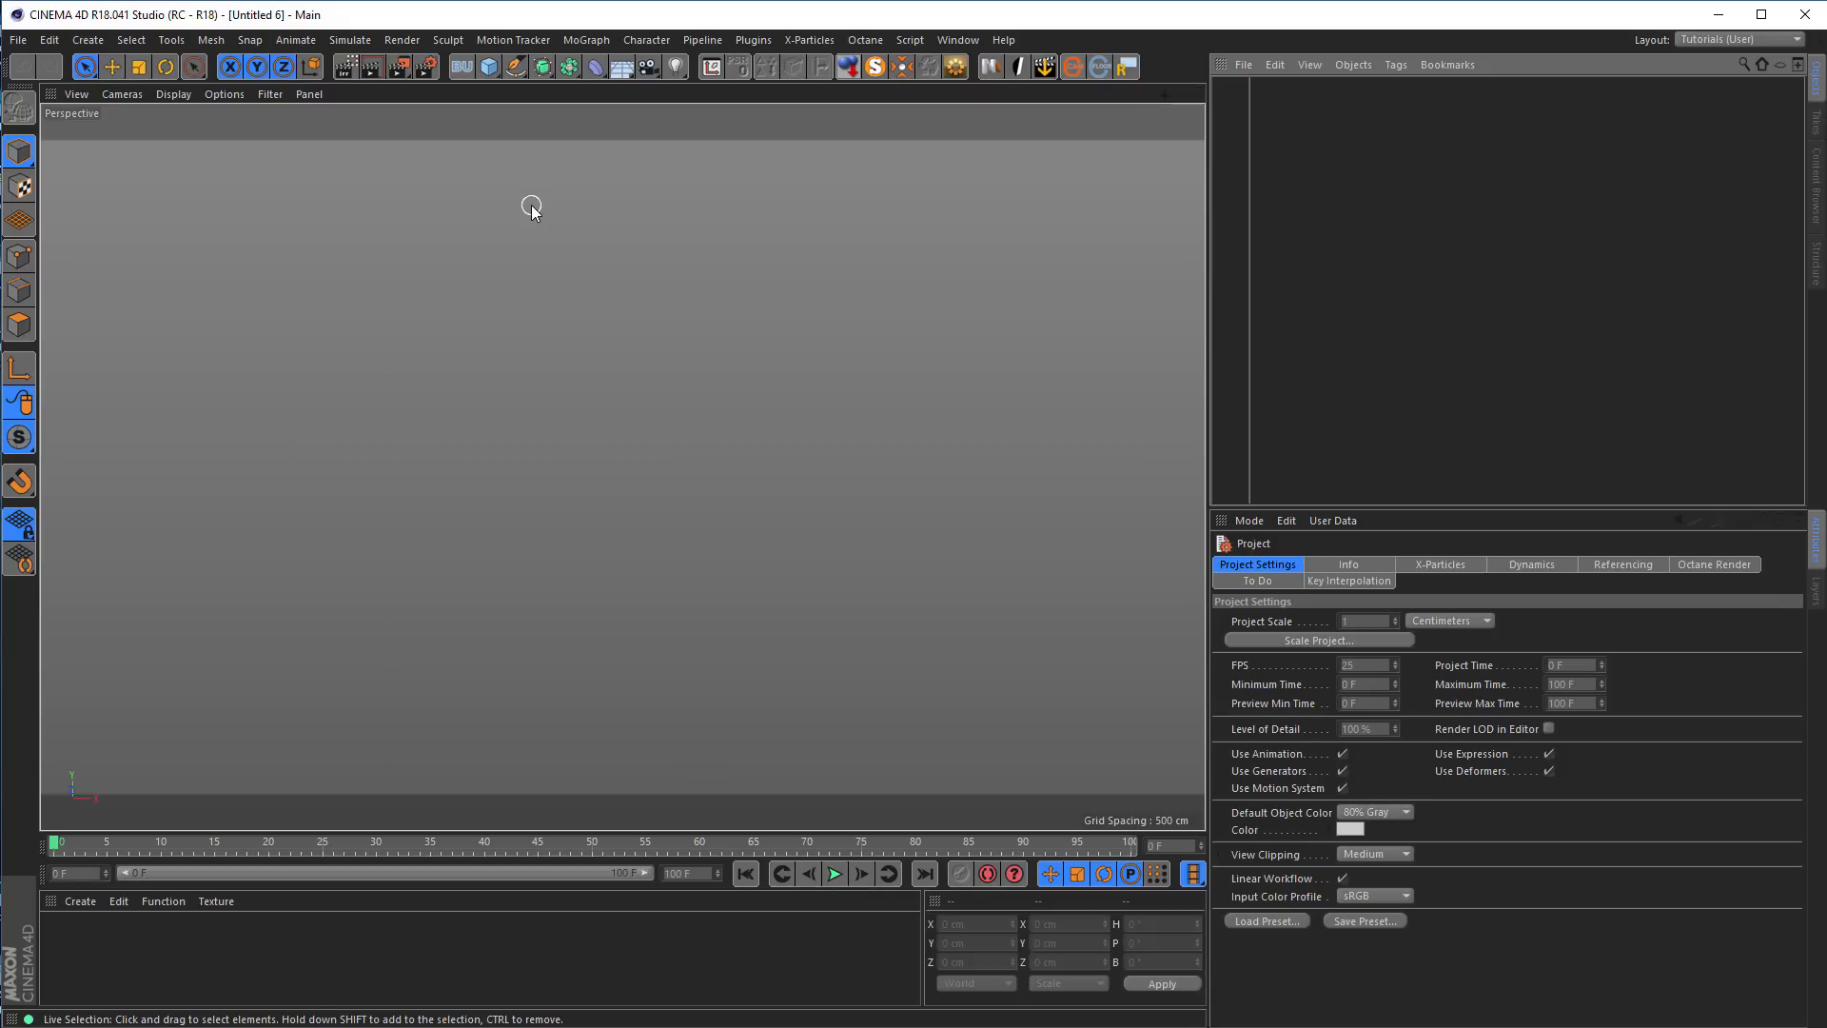
left_click(489, 68)
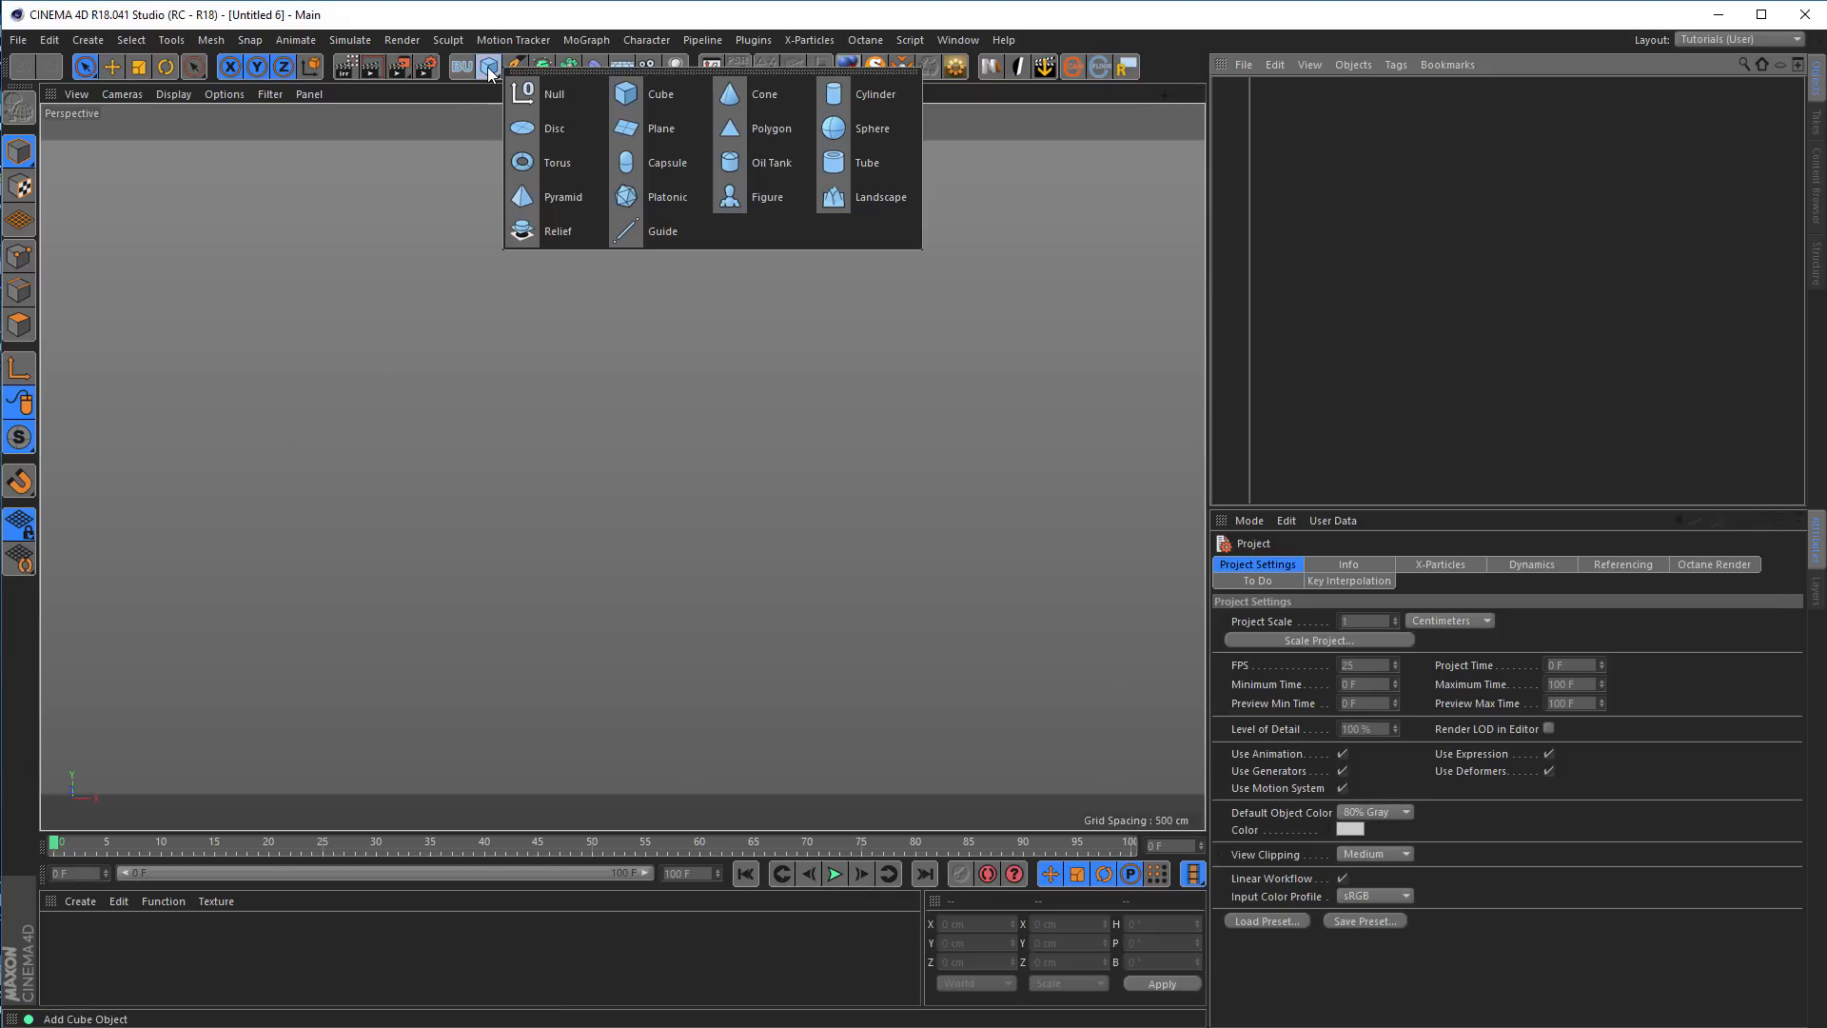
left_click(864, 93)
left_click(1355, 567)
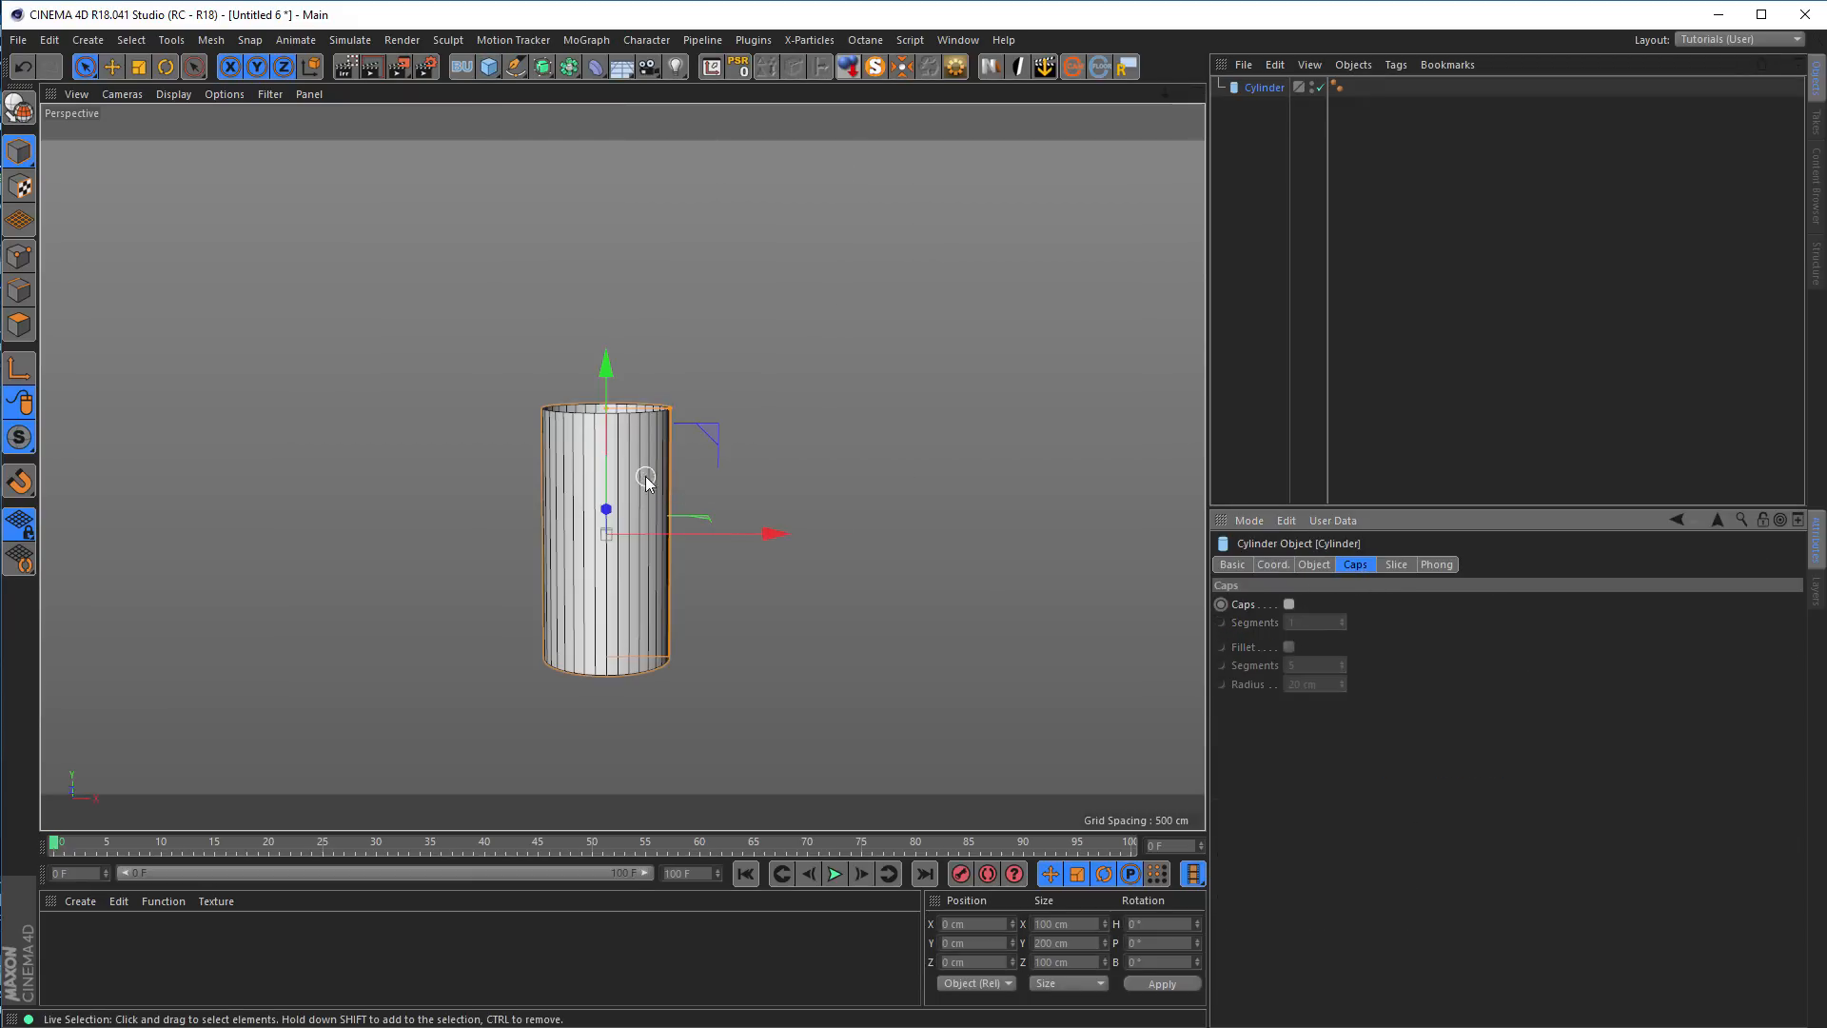
Set the cylinder's rotation segments to 8 and its height segments to 5
left_click(1313, 564)
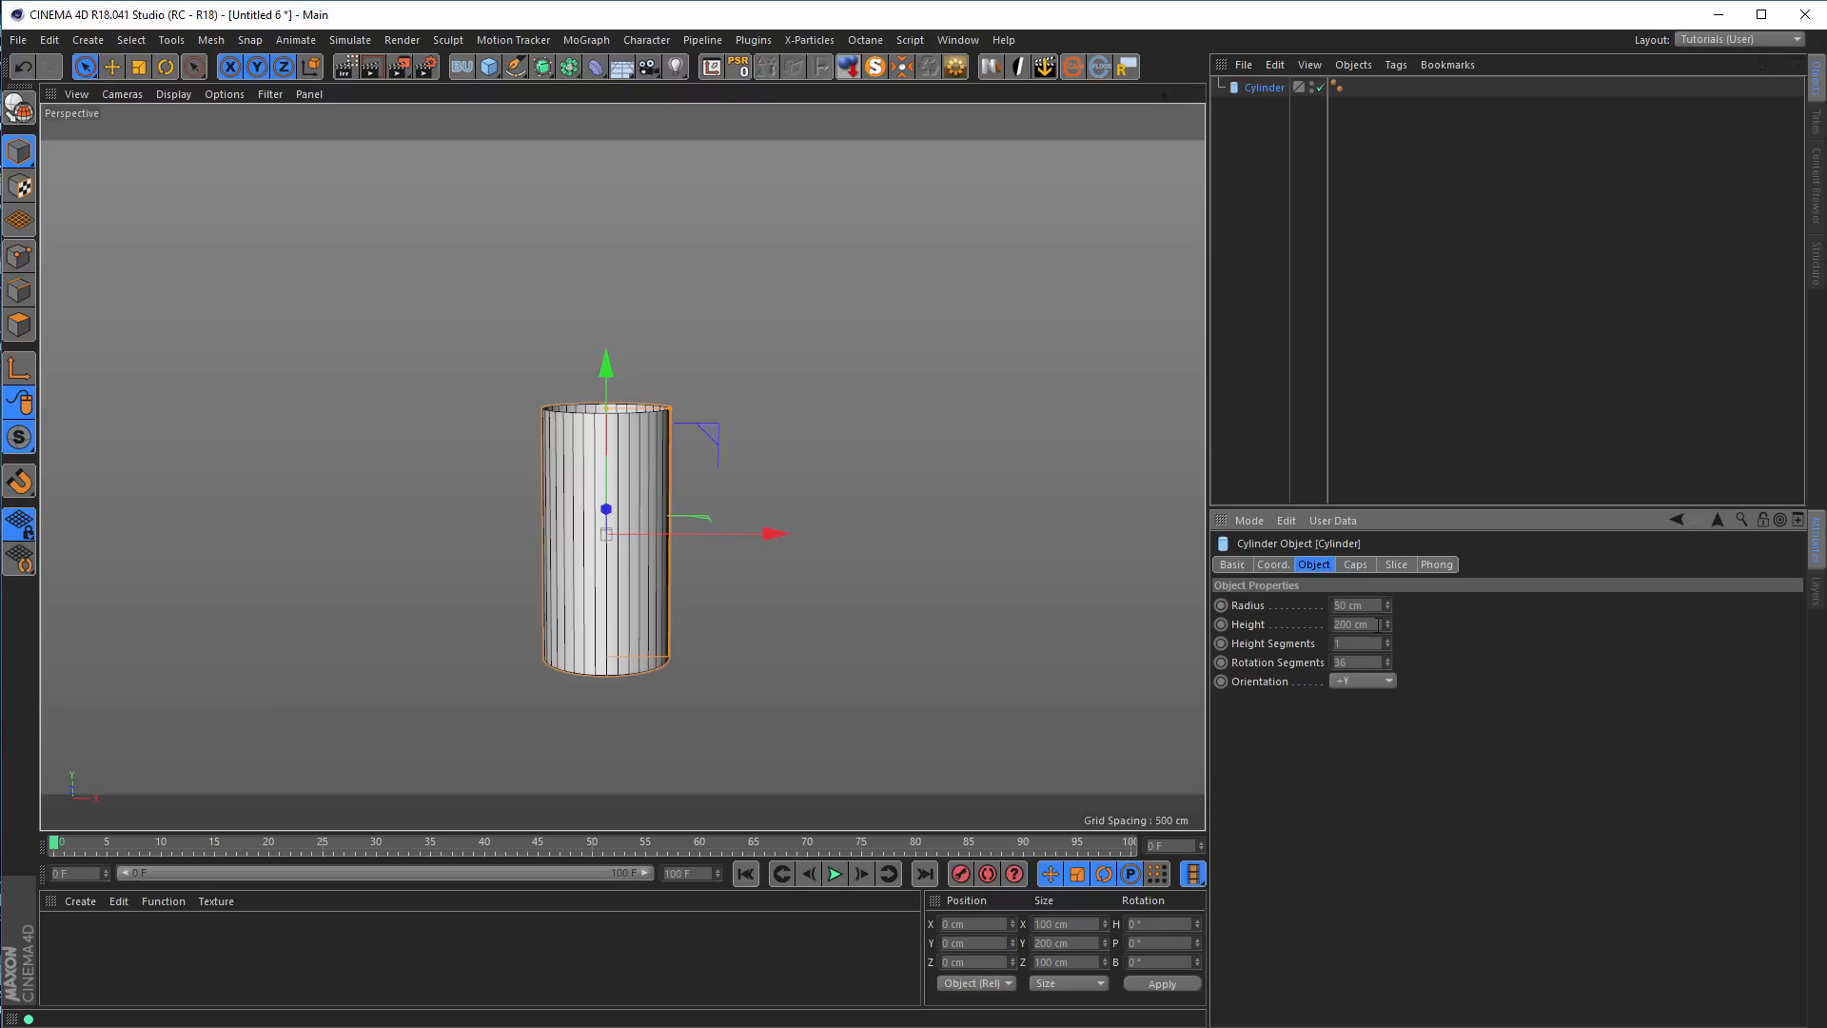
left_click(1339, 663)
type("8")
key("Return")
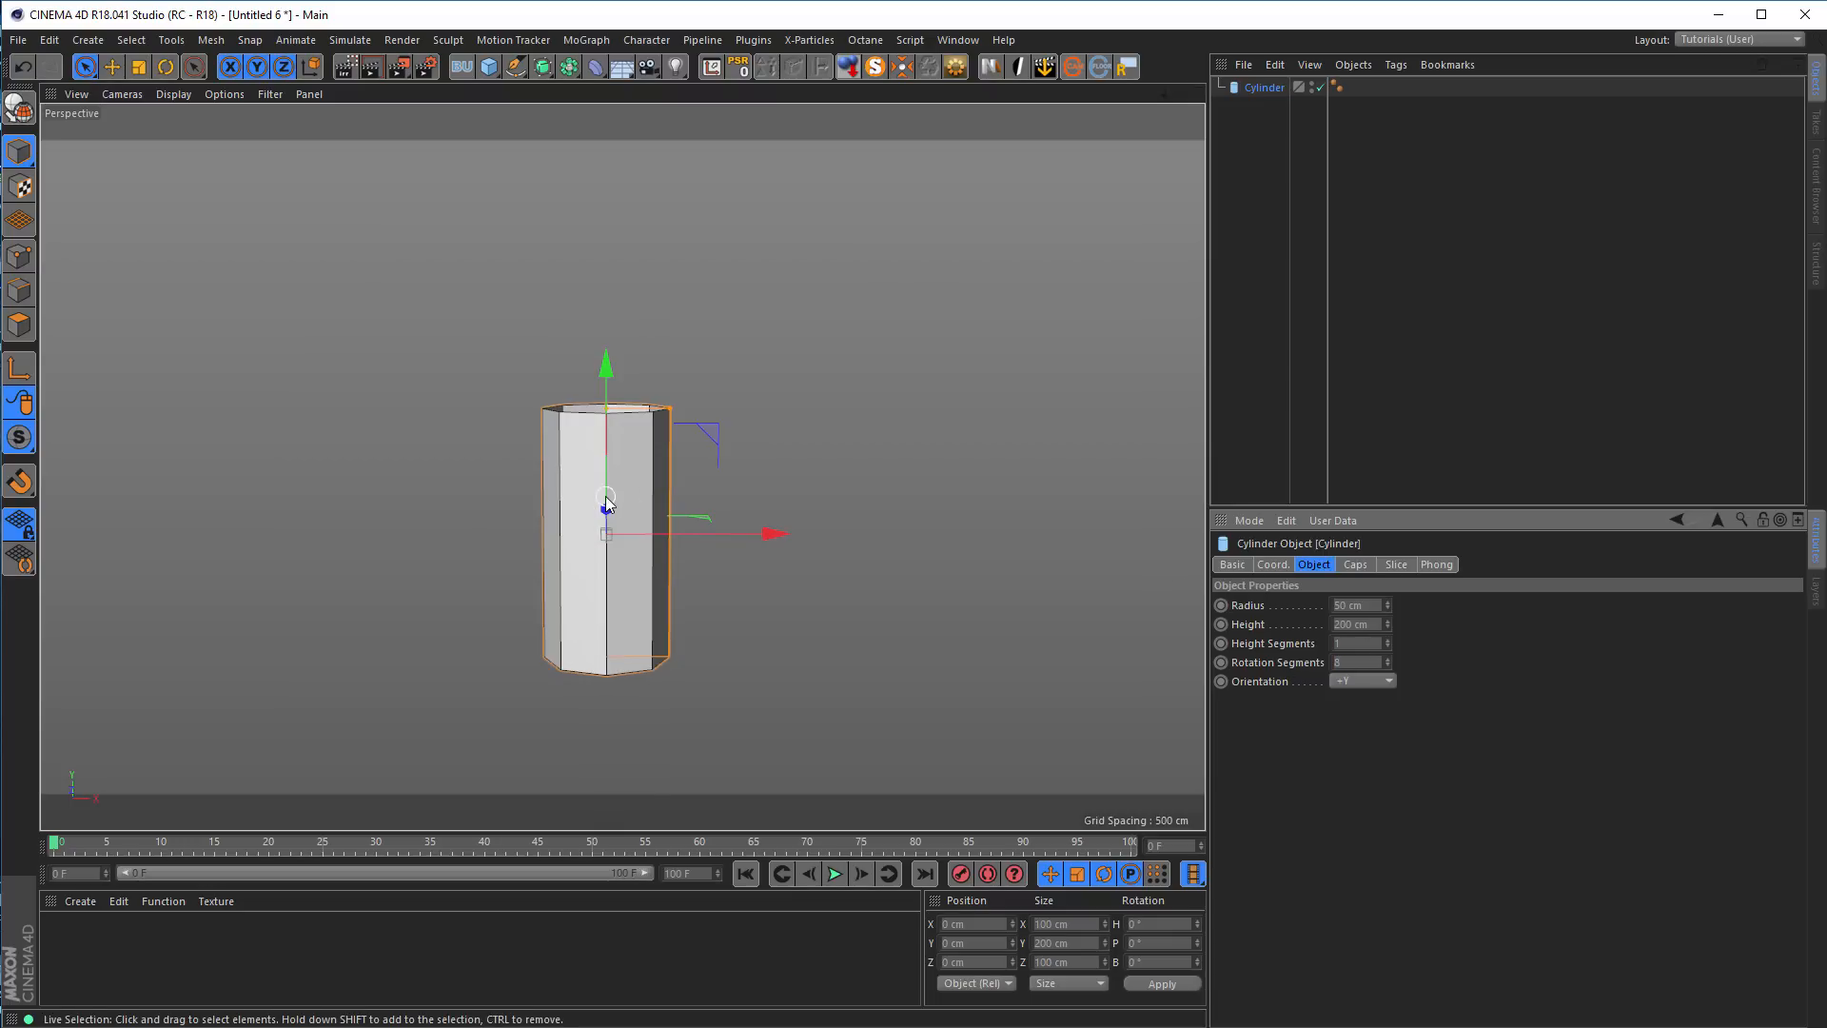
left_click(1388, 640)
left_click(1387, 639)
left_click(1387, 640)
left_click(1387, 640)
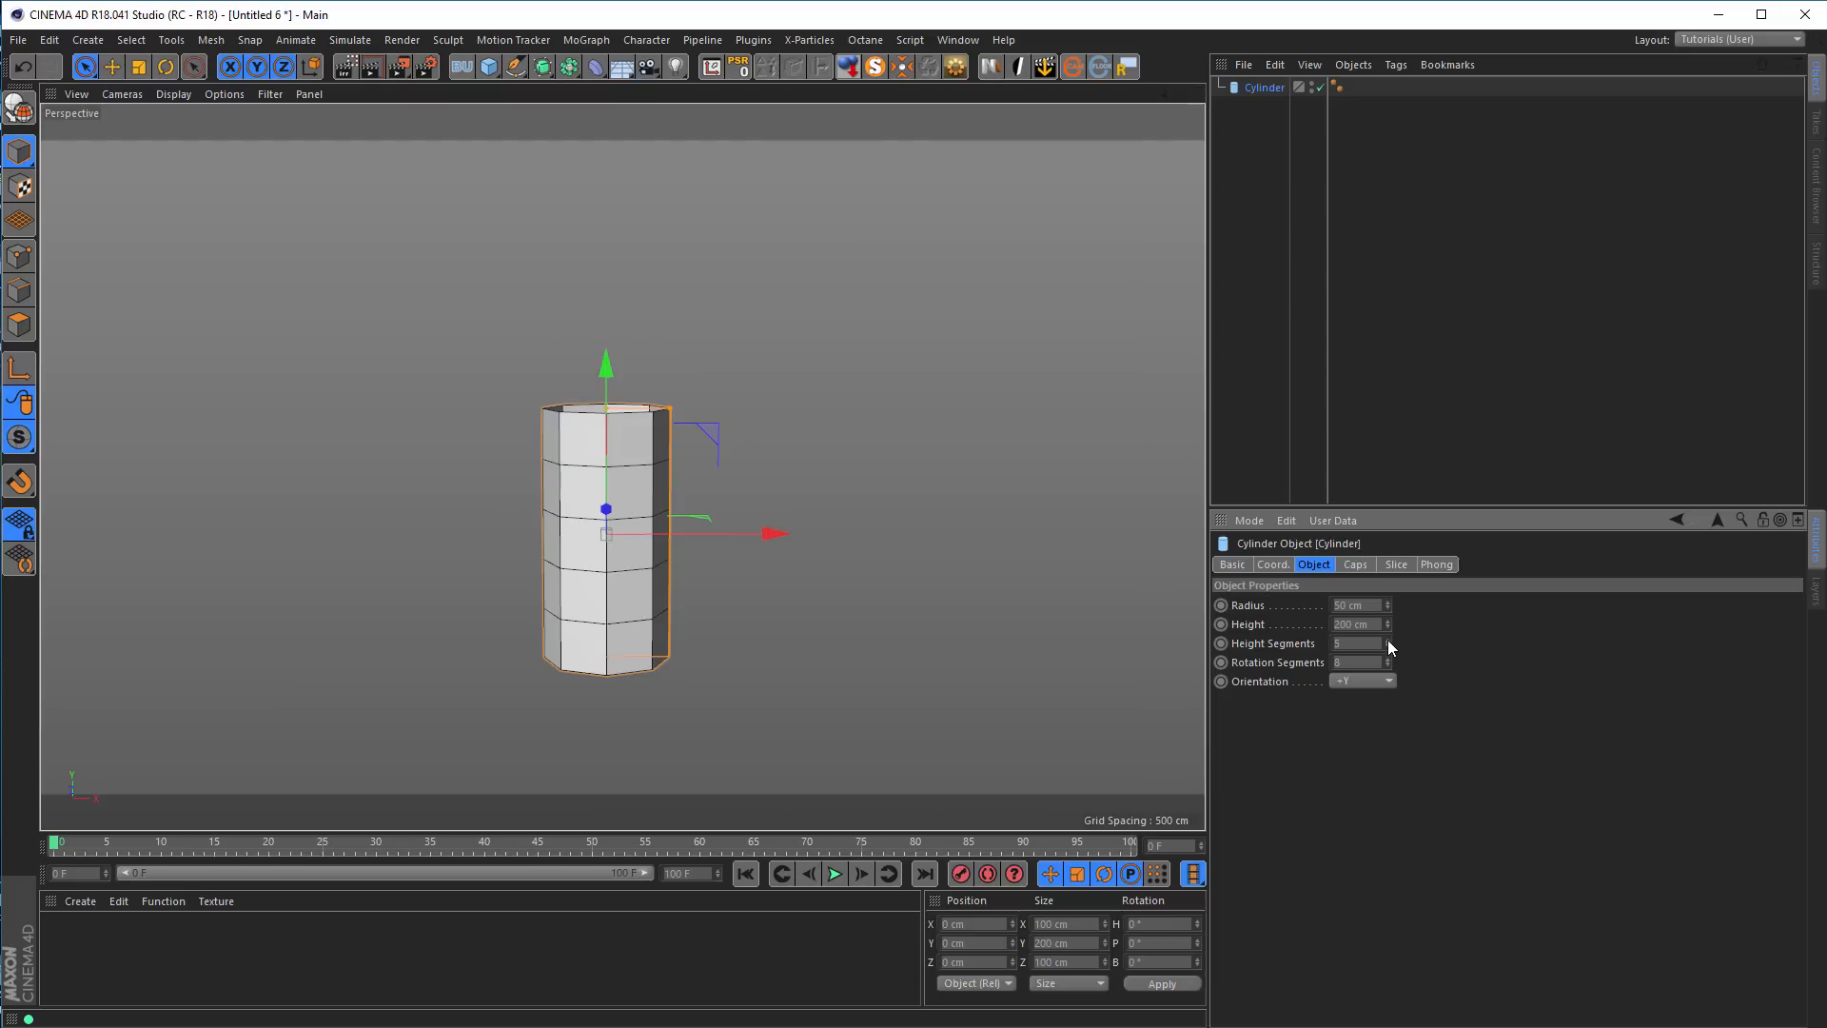
Add a Spline Wrap deformer as a child of the cylinder
middle_click_drag(541, 493, 489, 409, "alt")
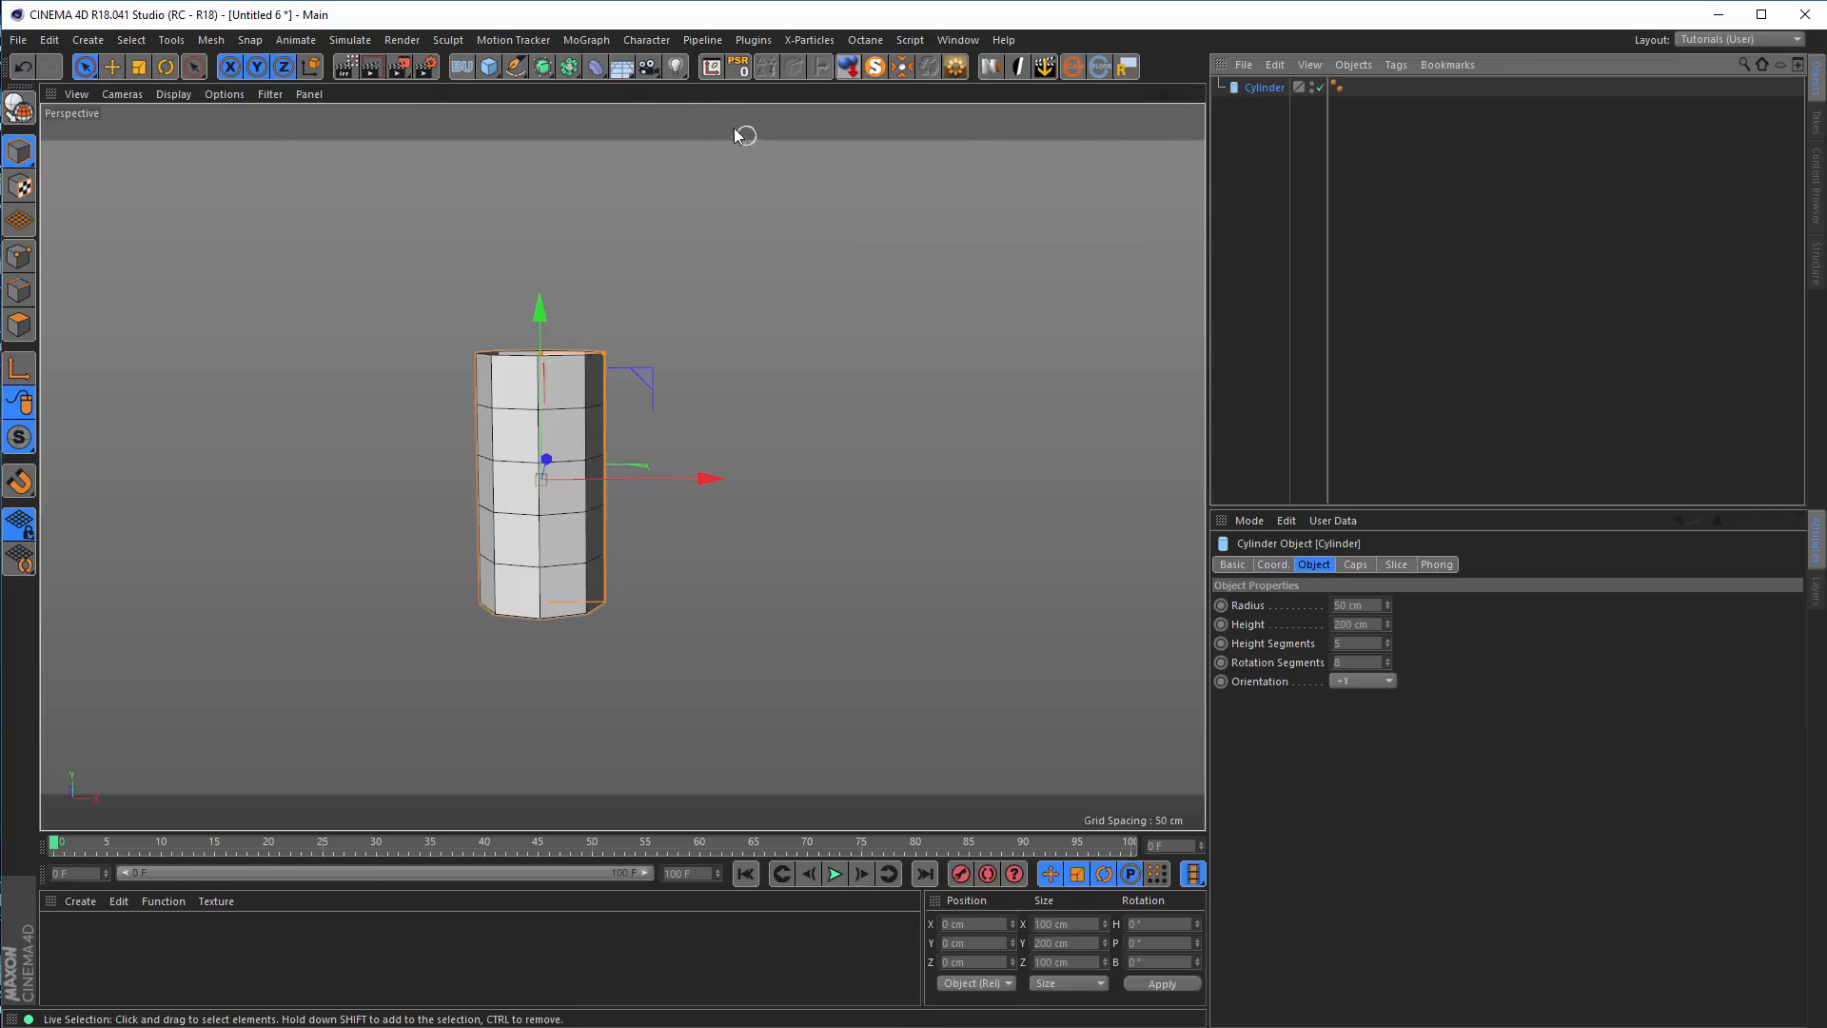
left_click(594, 67)
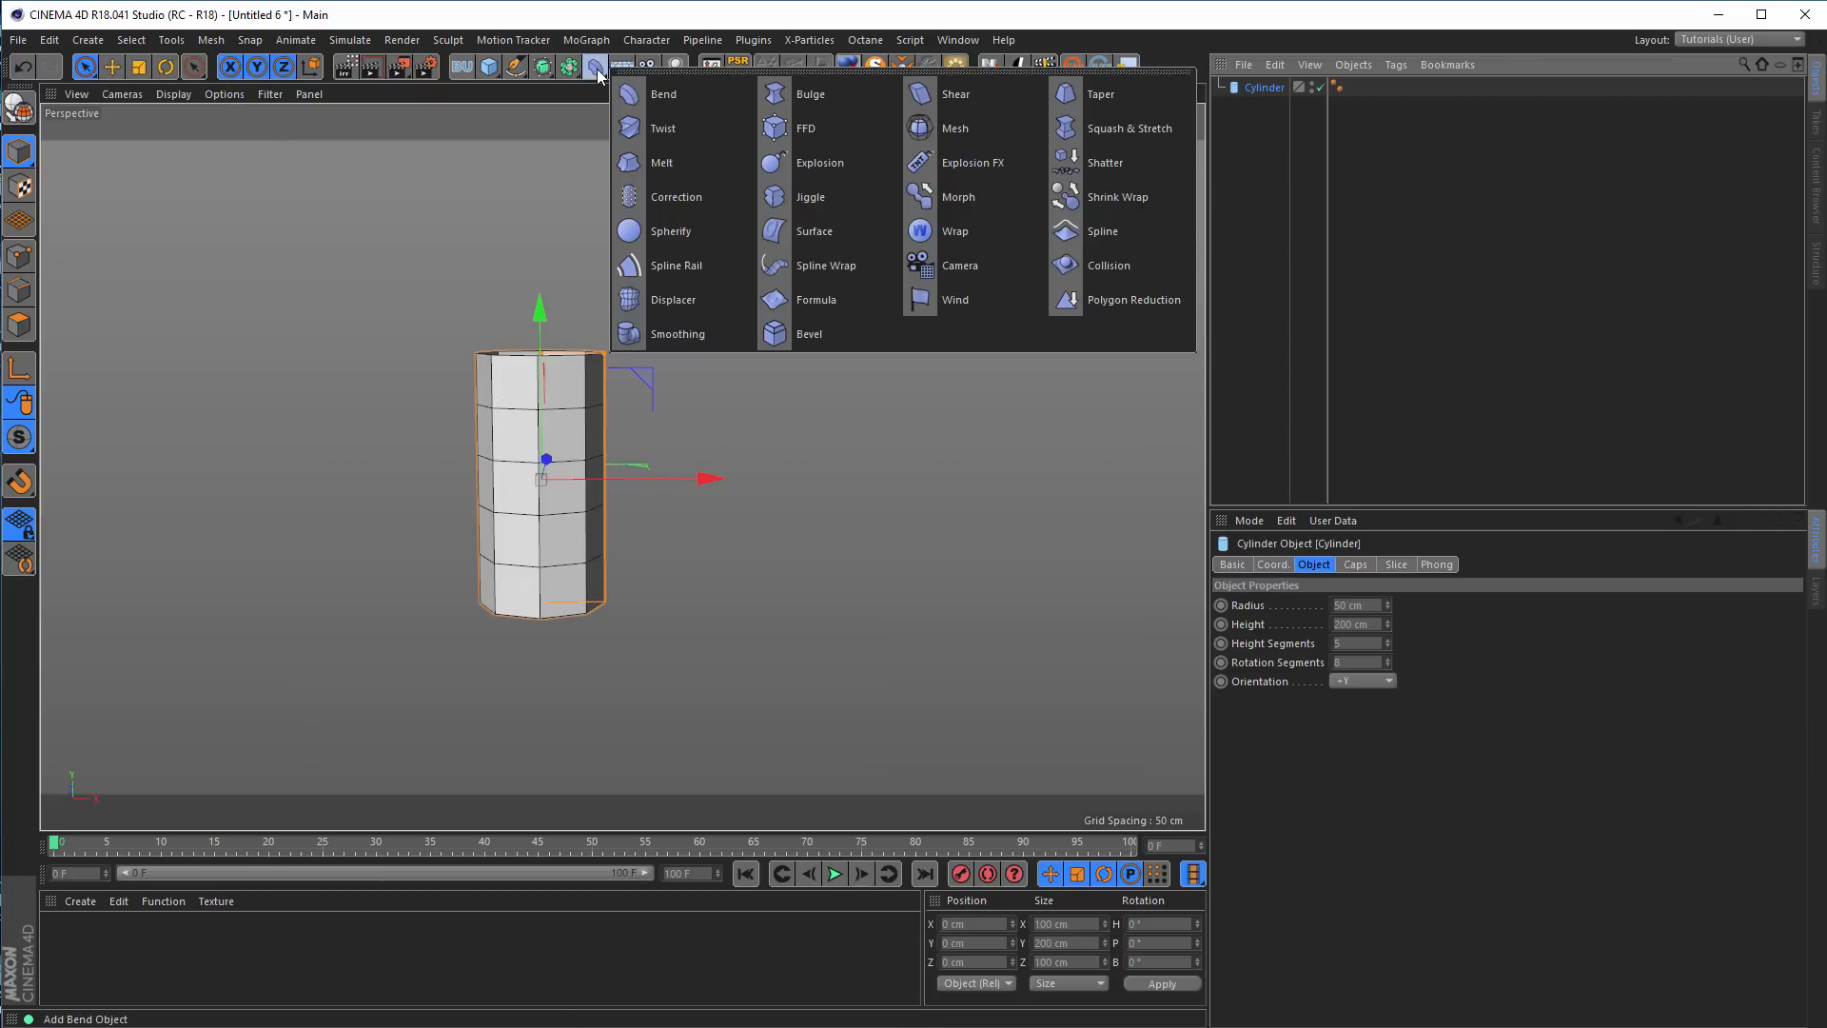
left_click(814, 265, "shift")
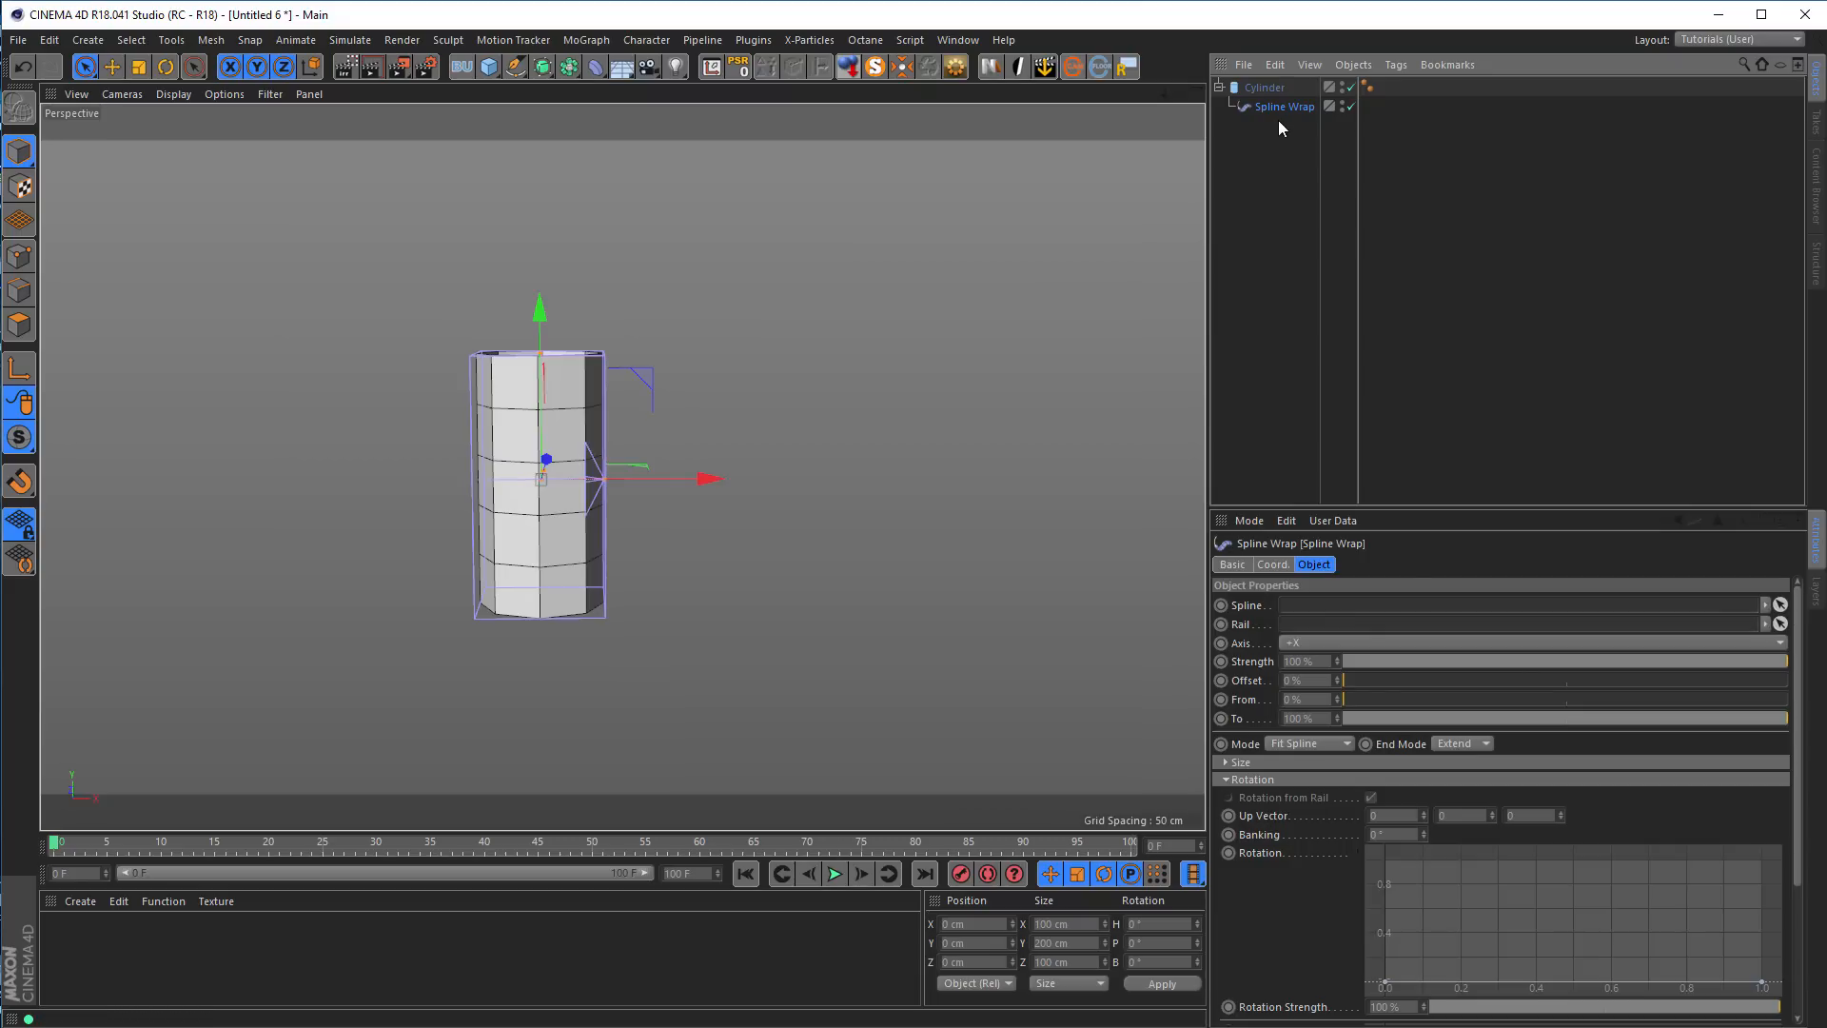
Add a circle spline and assign it as the spline of the Spline Wrap deformer
left_click(515, 66)
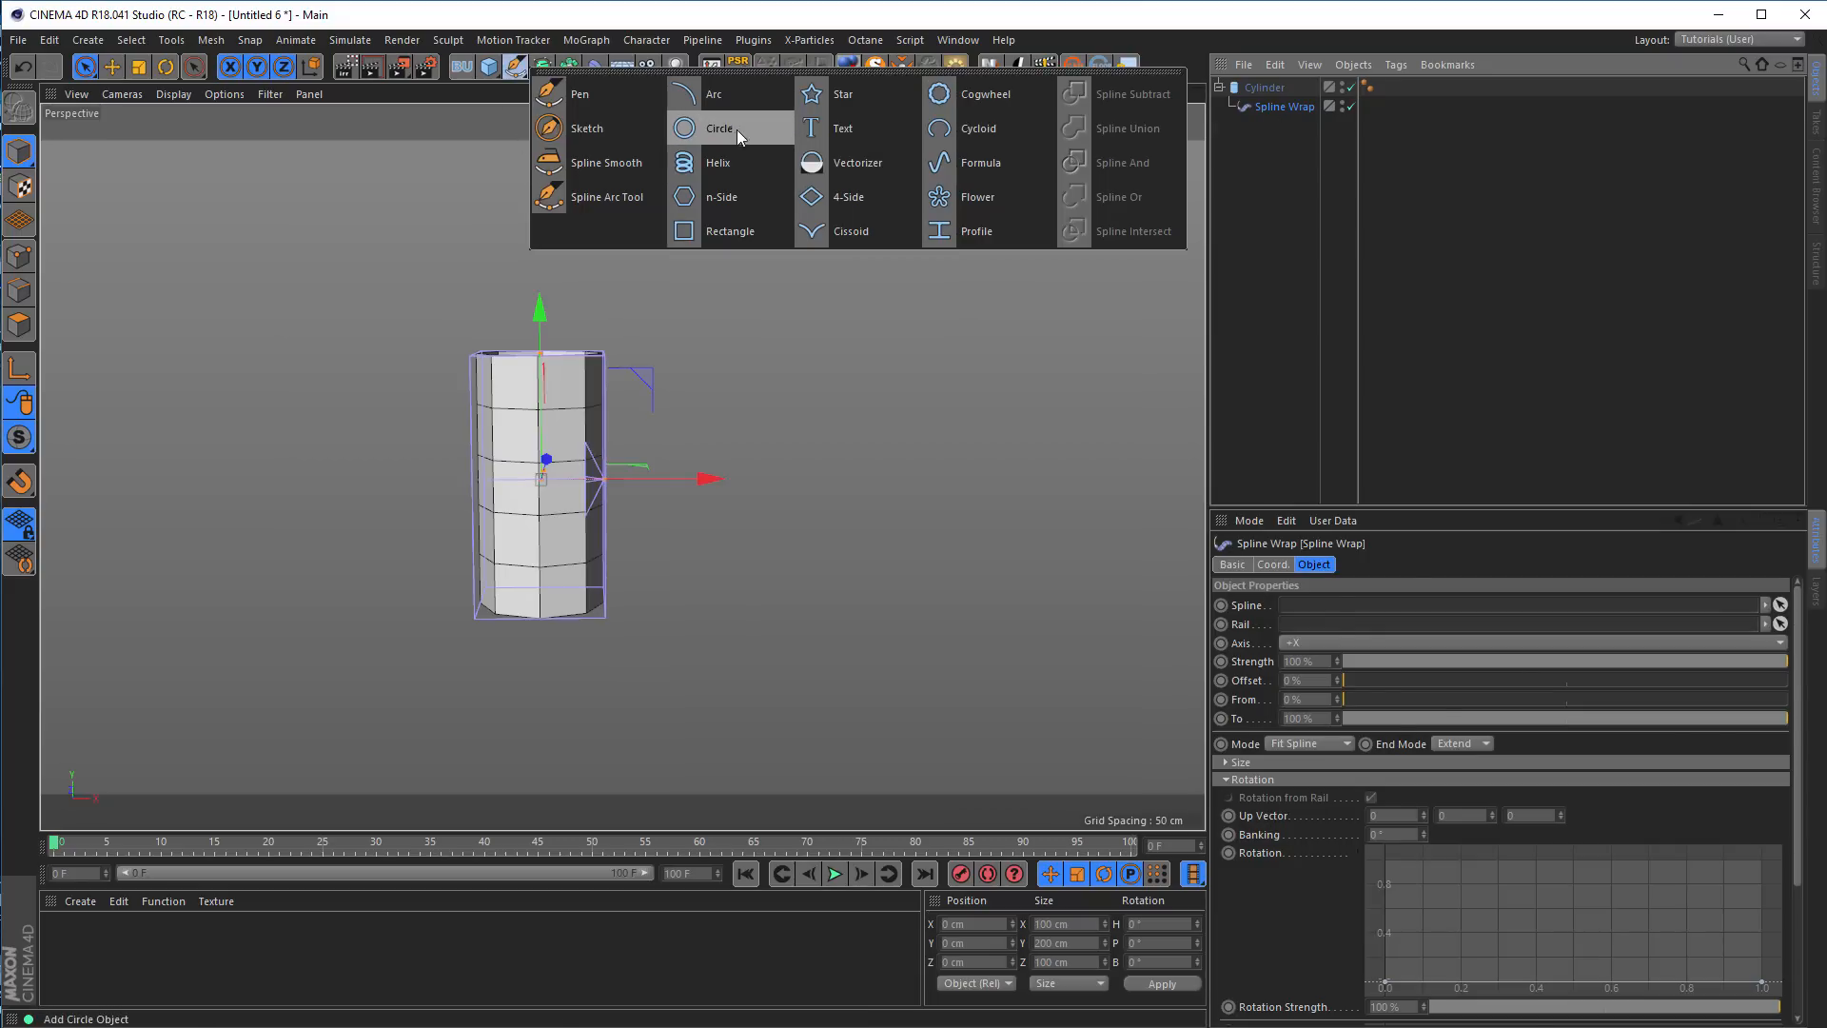
left_click(737, 129)
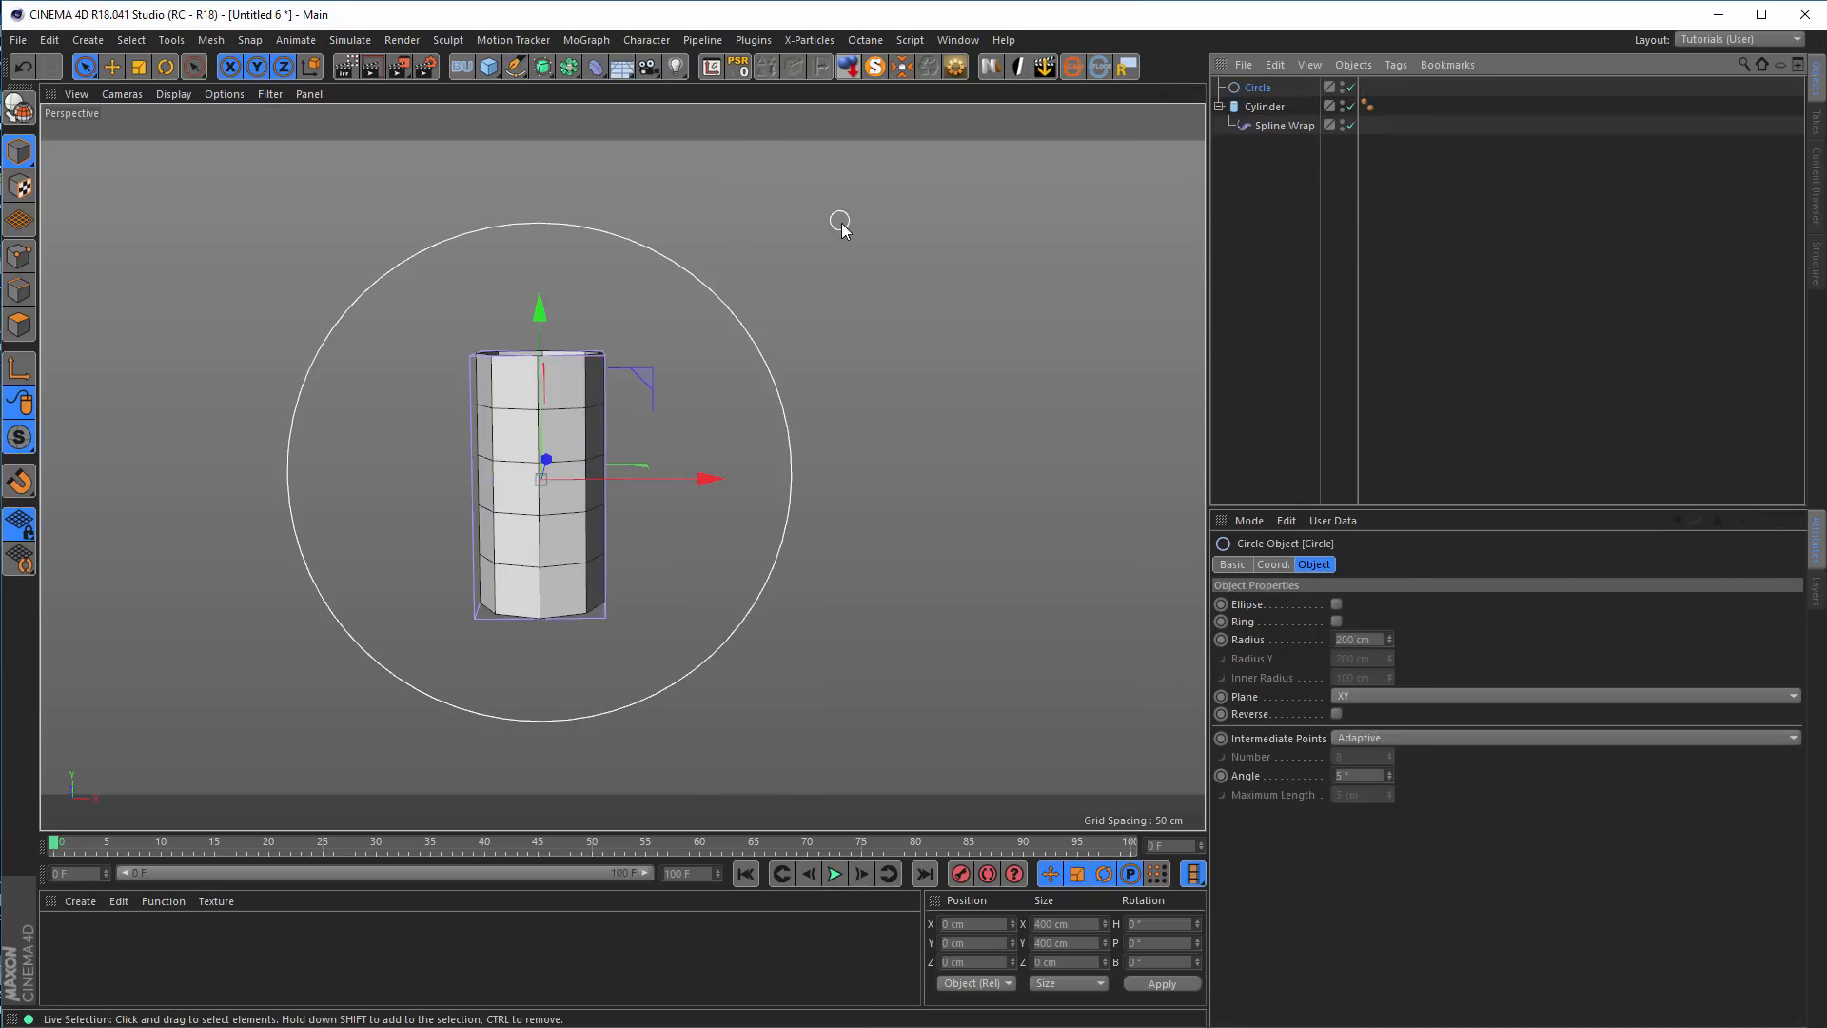
left_click(1275, 125)
left_click_drag(1239, 83, 1299, 607)
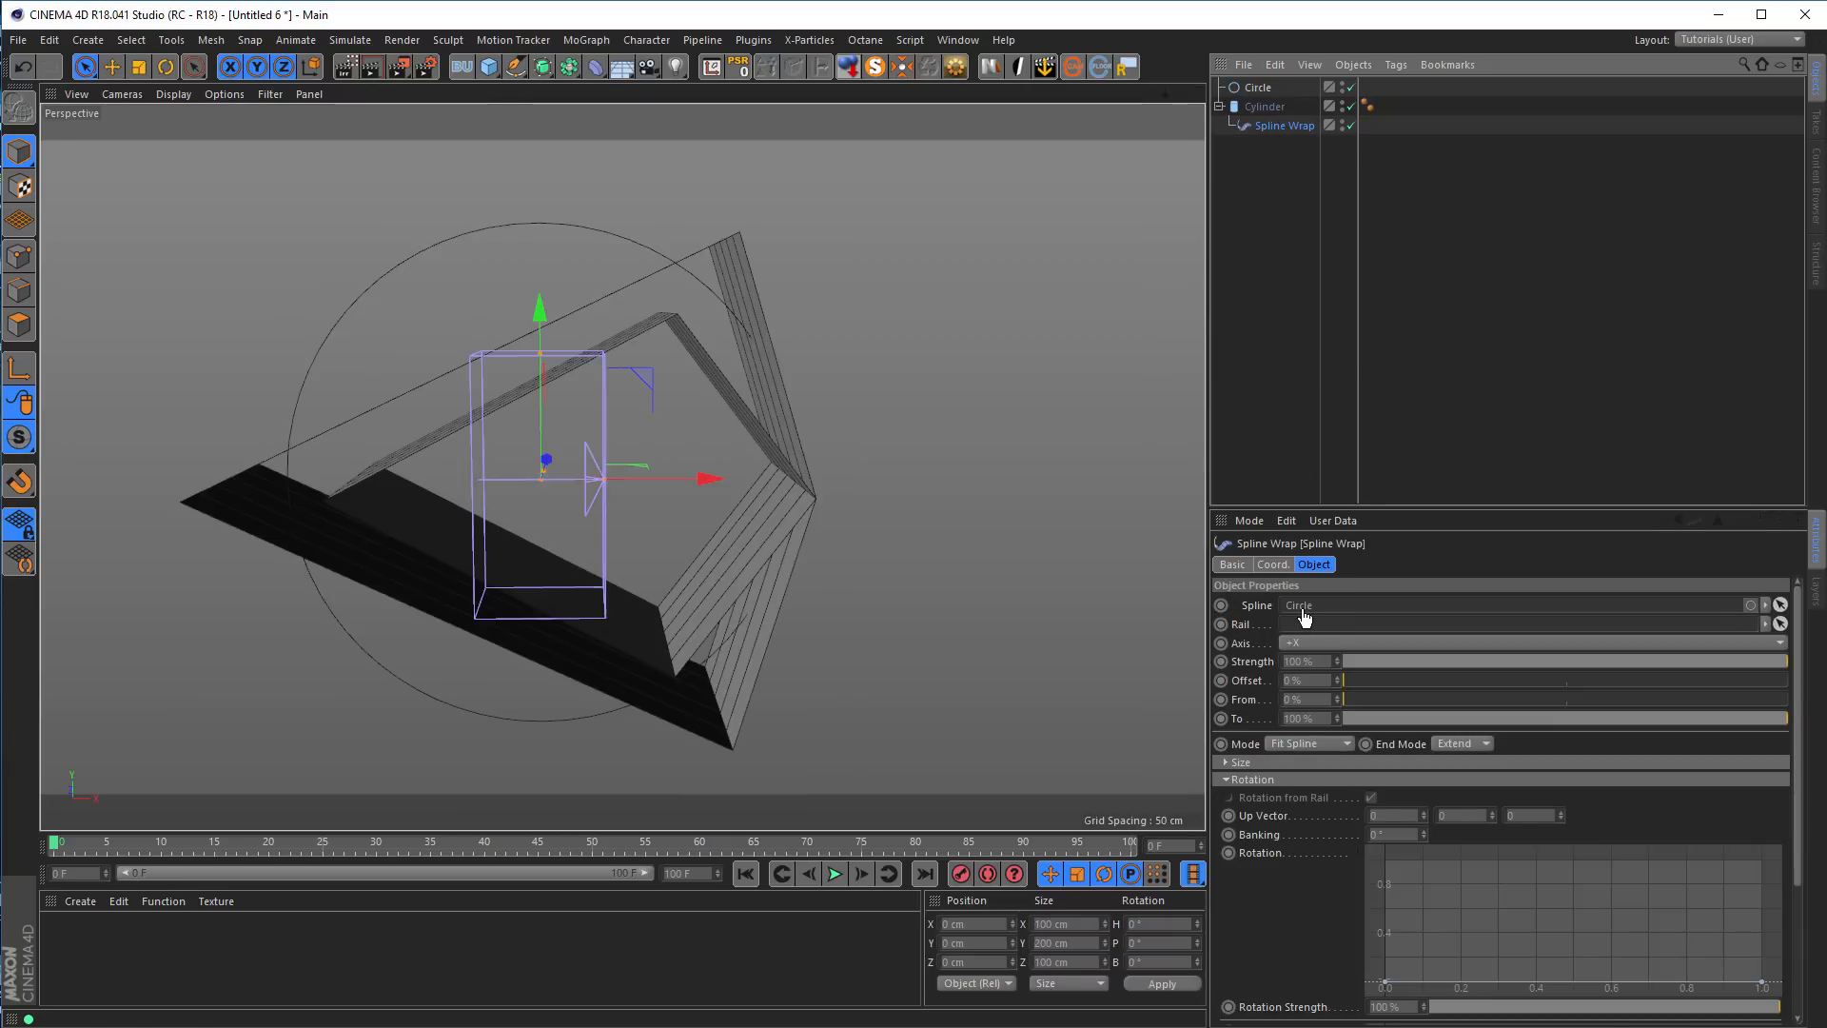
Set the Spline Wrap axis to +Y and raise the cylinder's height segments to 21
left_click_drag(713, 476, 837, 442, "alt")
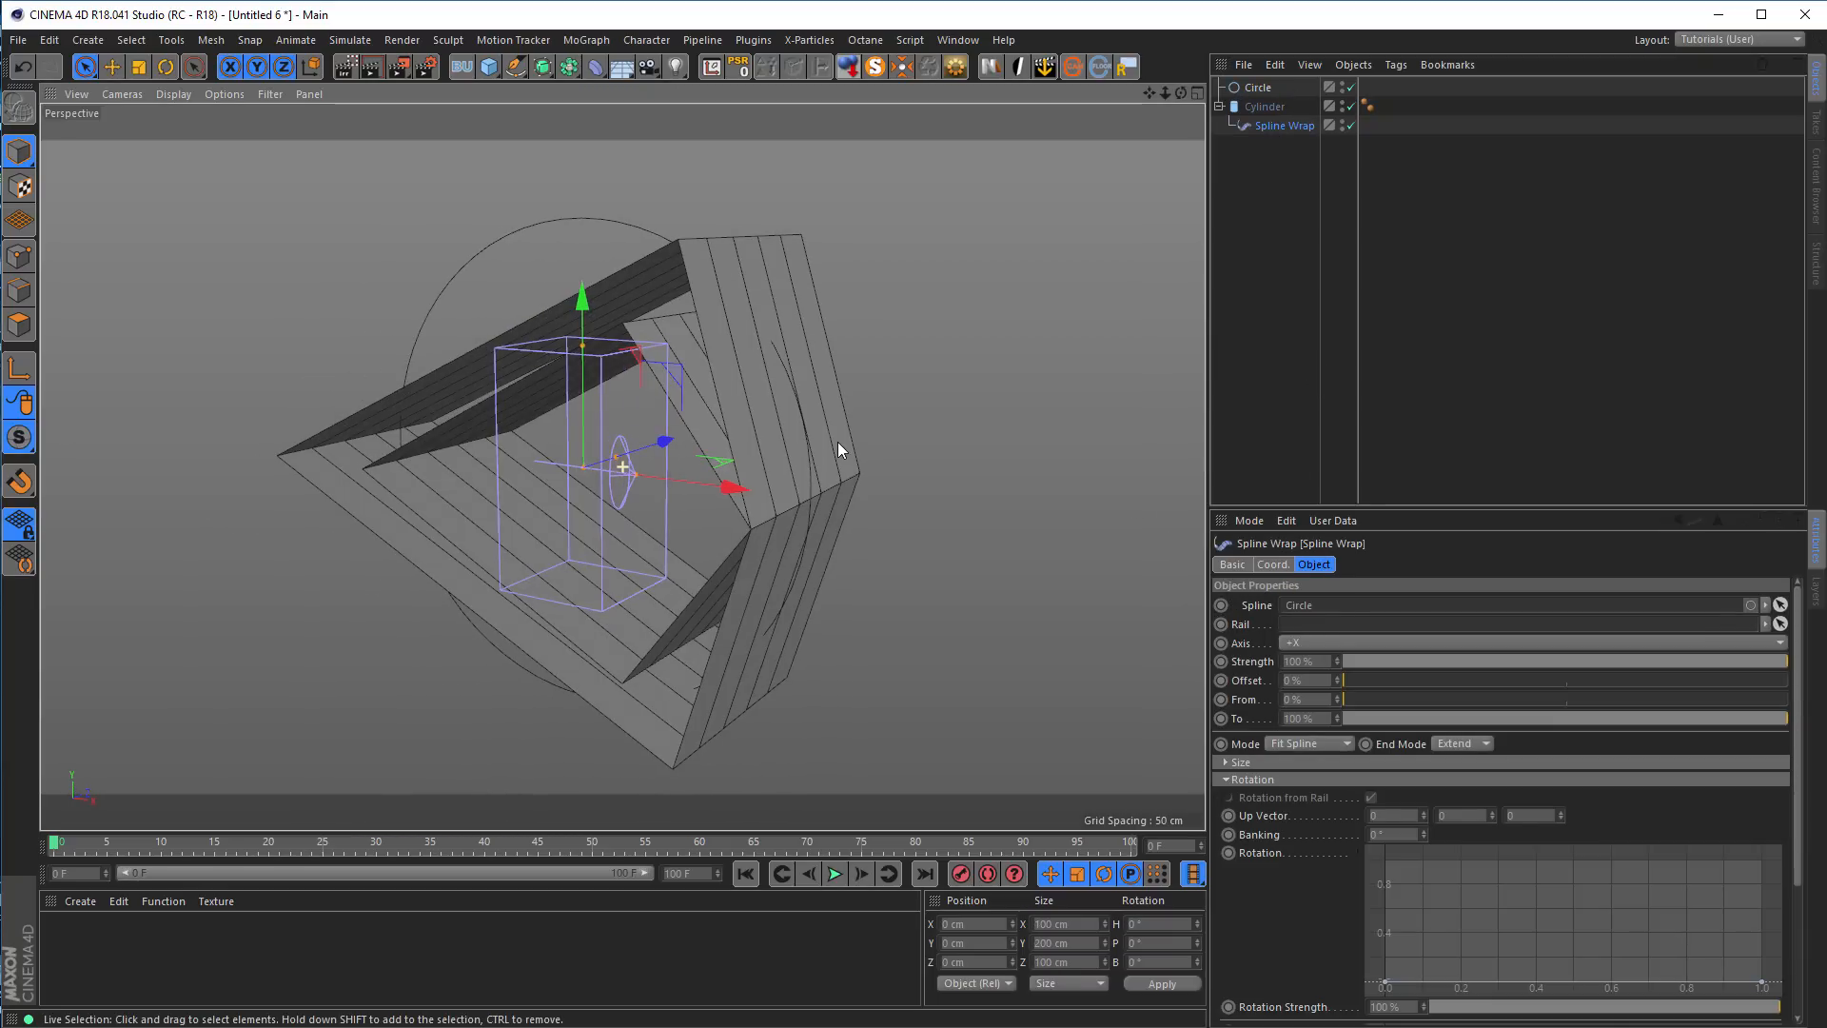
left_click(1311, 643)
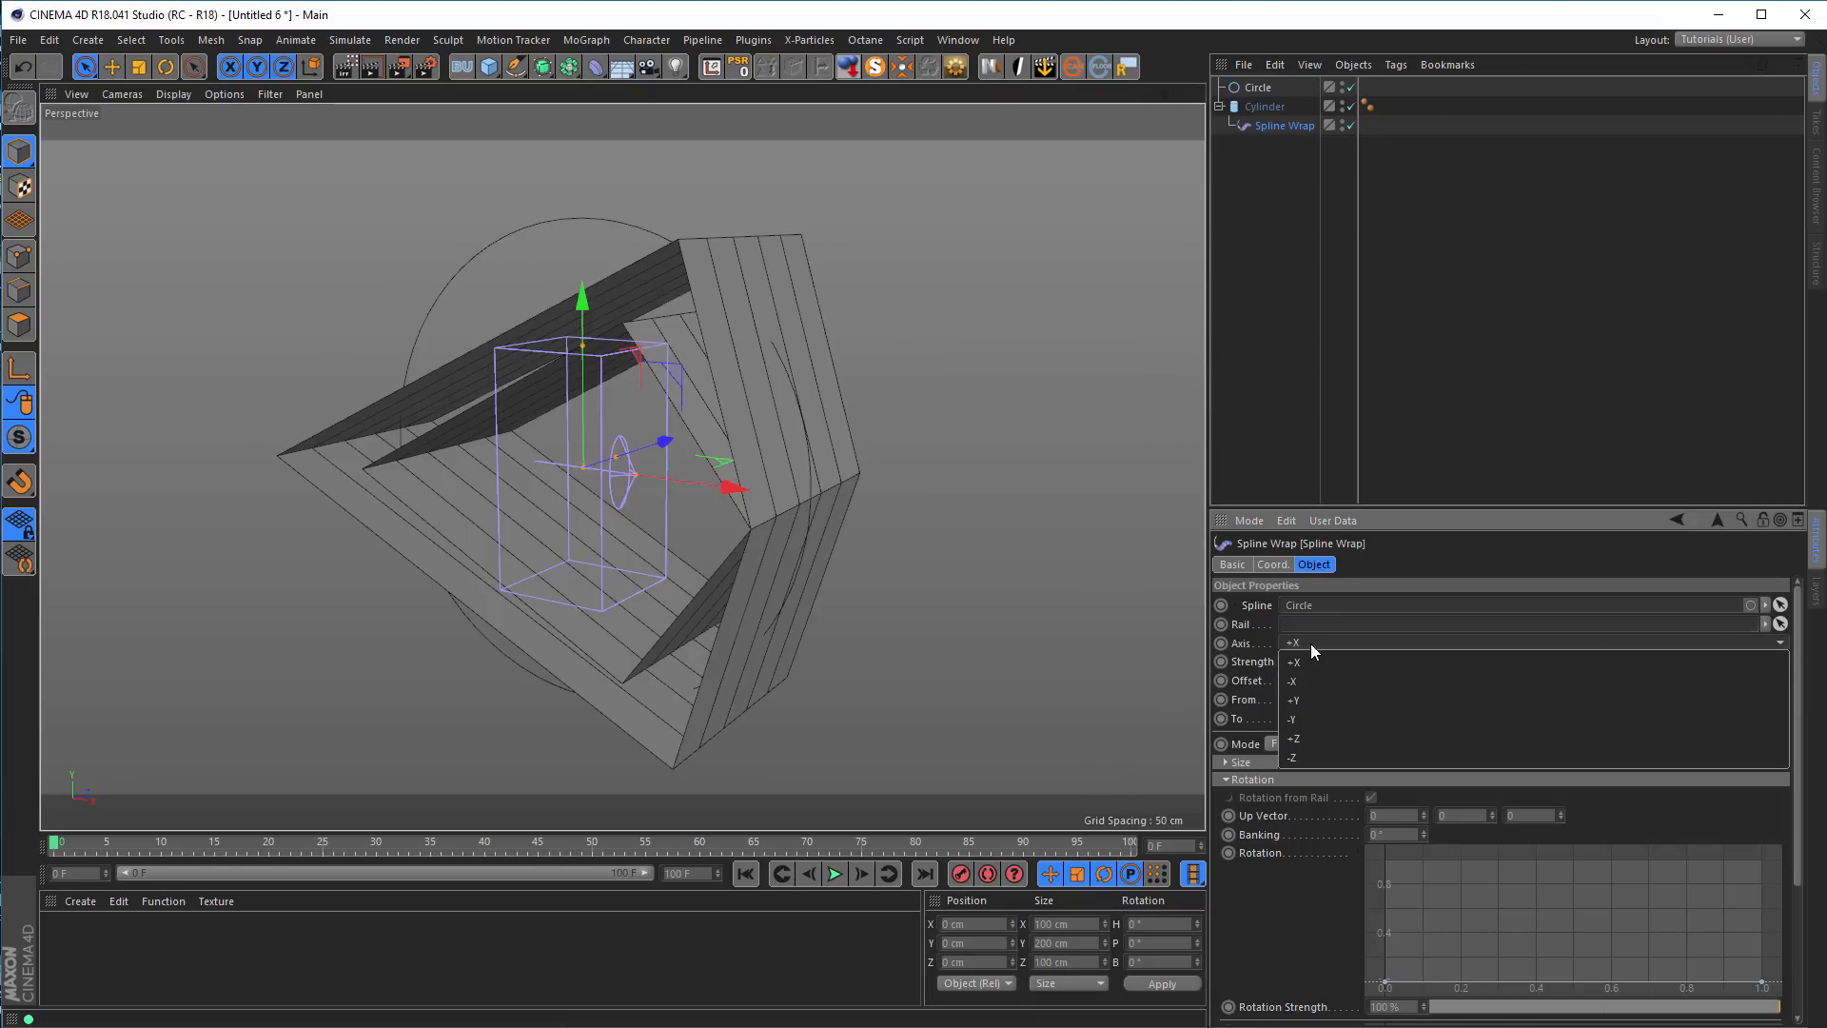
left_click(1307, 700)
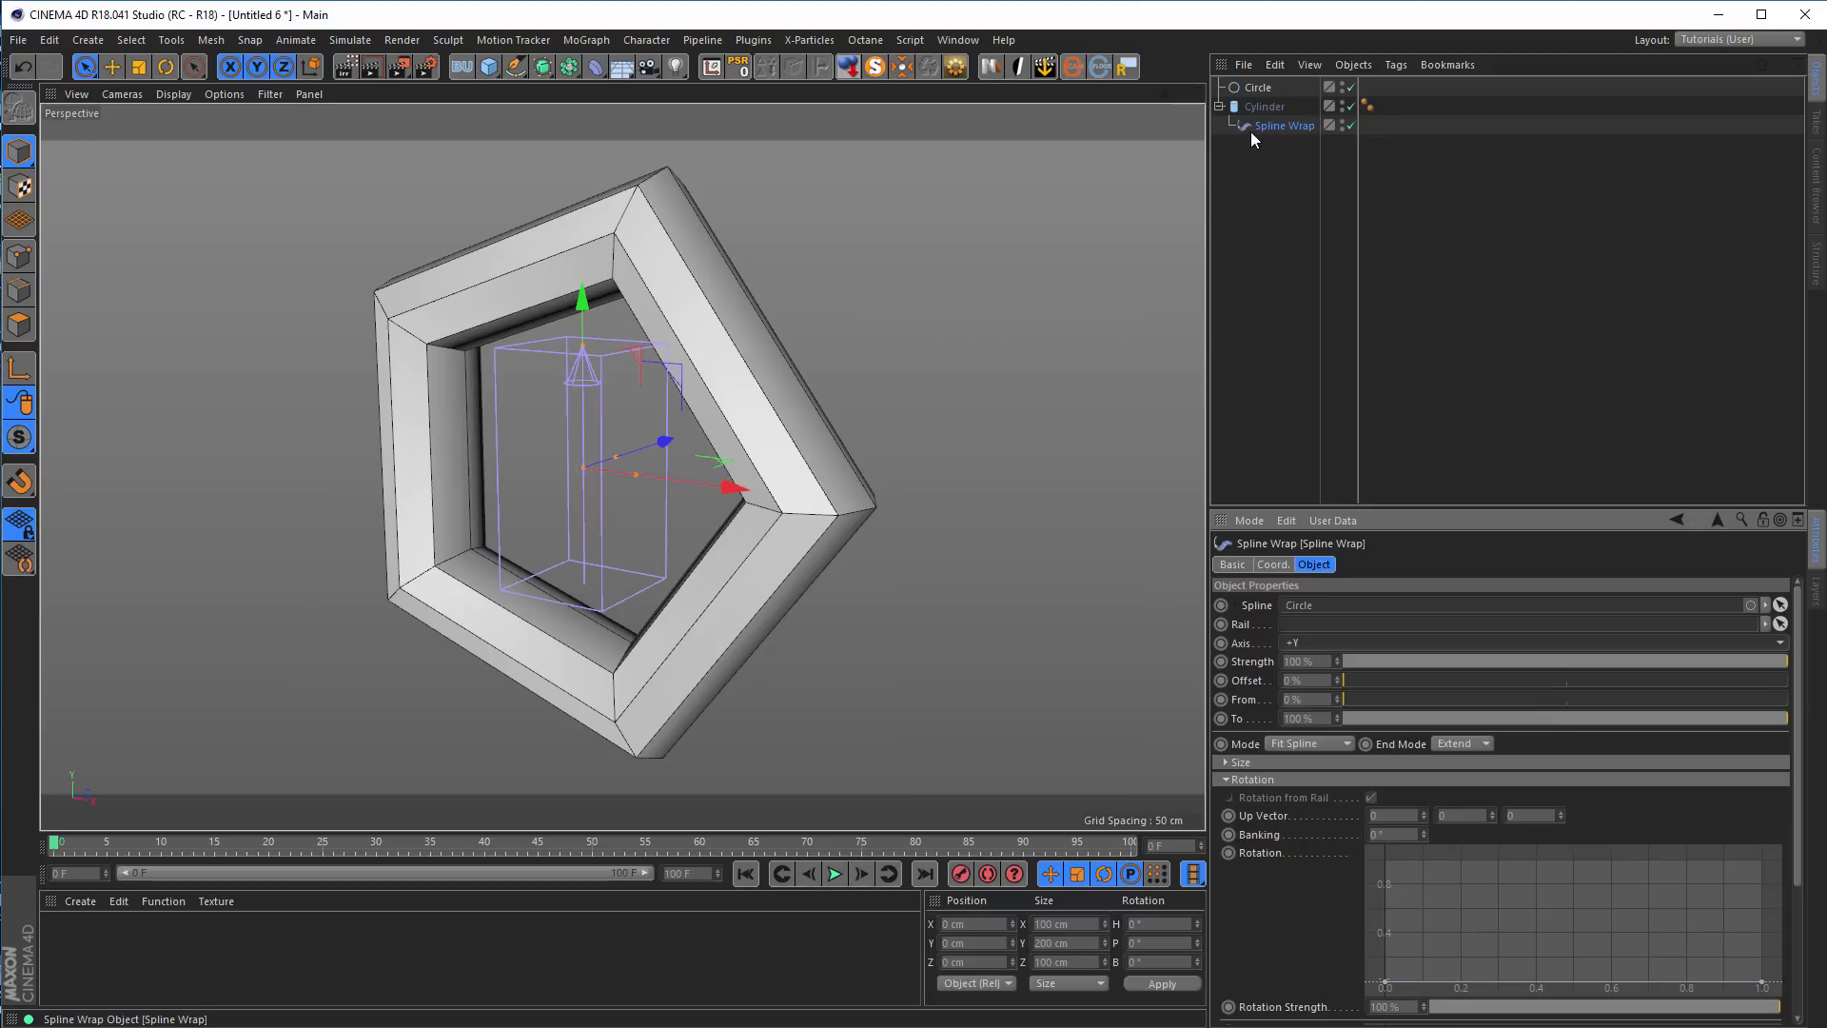
left_click(1257, 105)
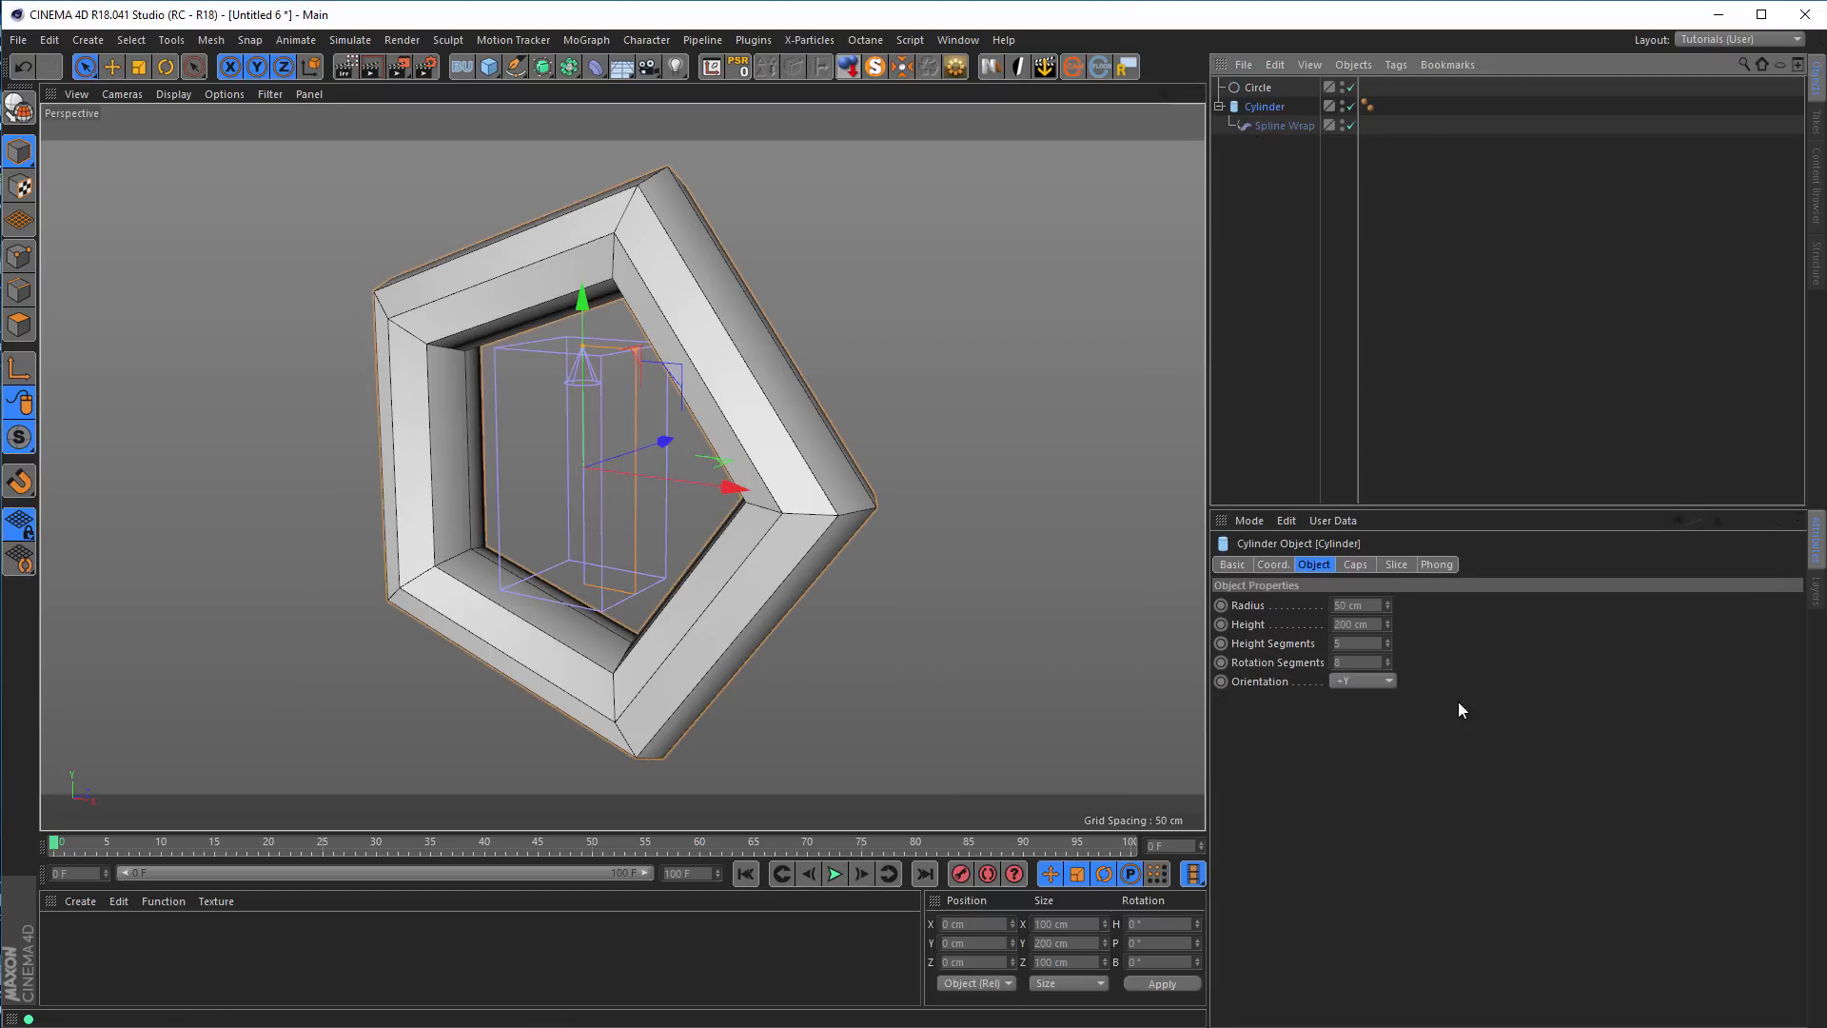
left_click_drag(1390, 639, 1390, 642)
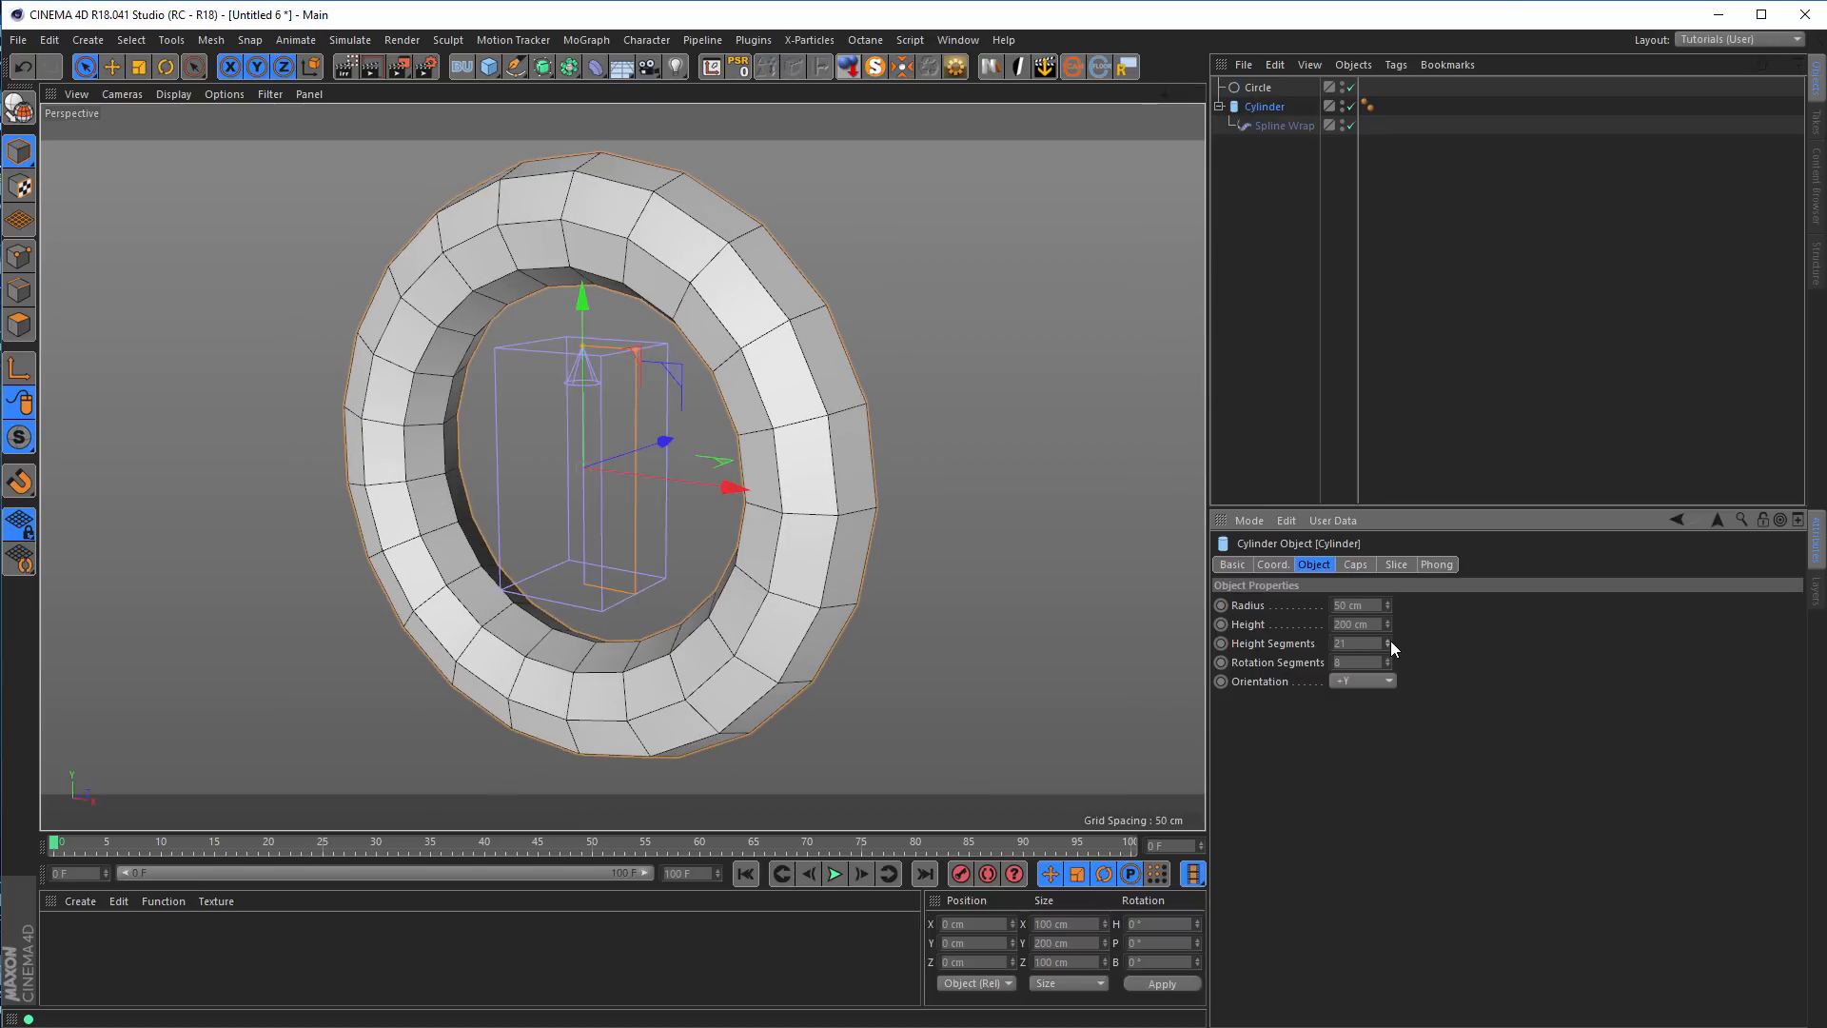
Reduce the circle spline's radius to 130 cm to tighten the ring
left_click(1264, 86)
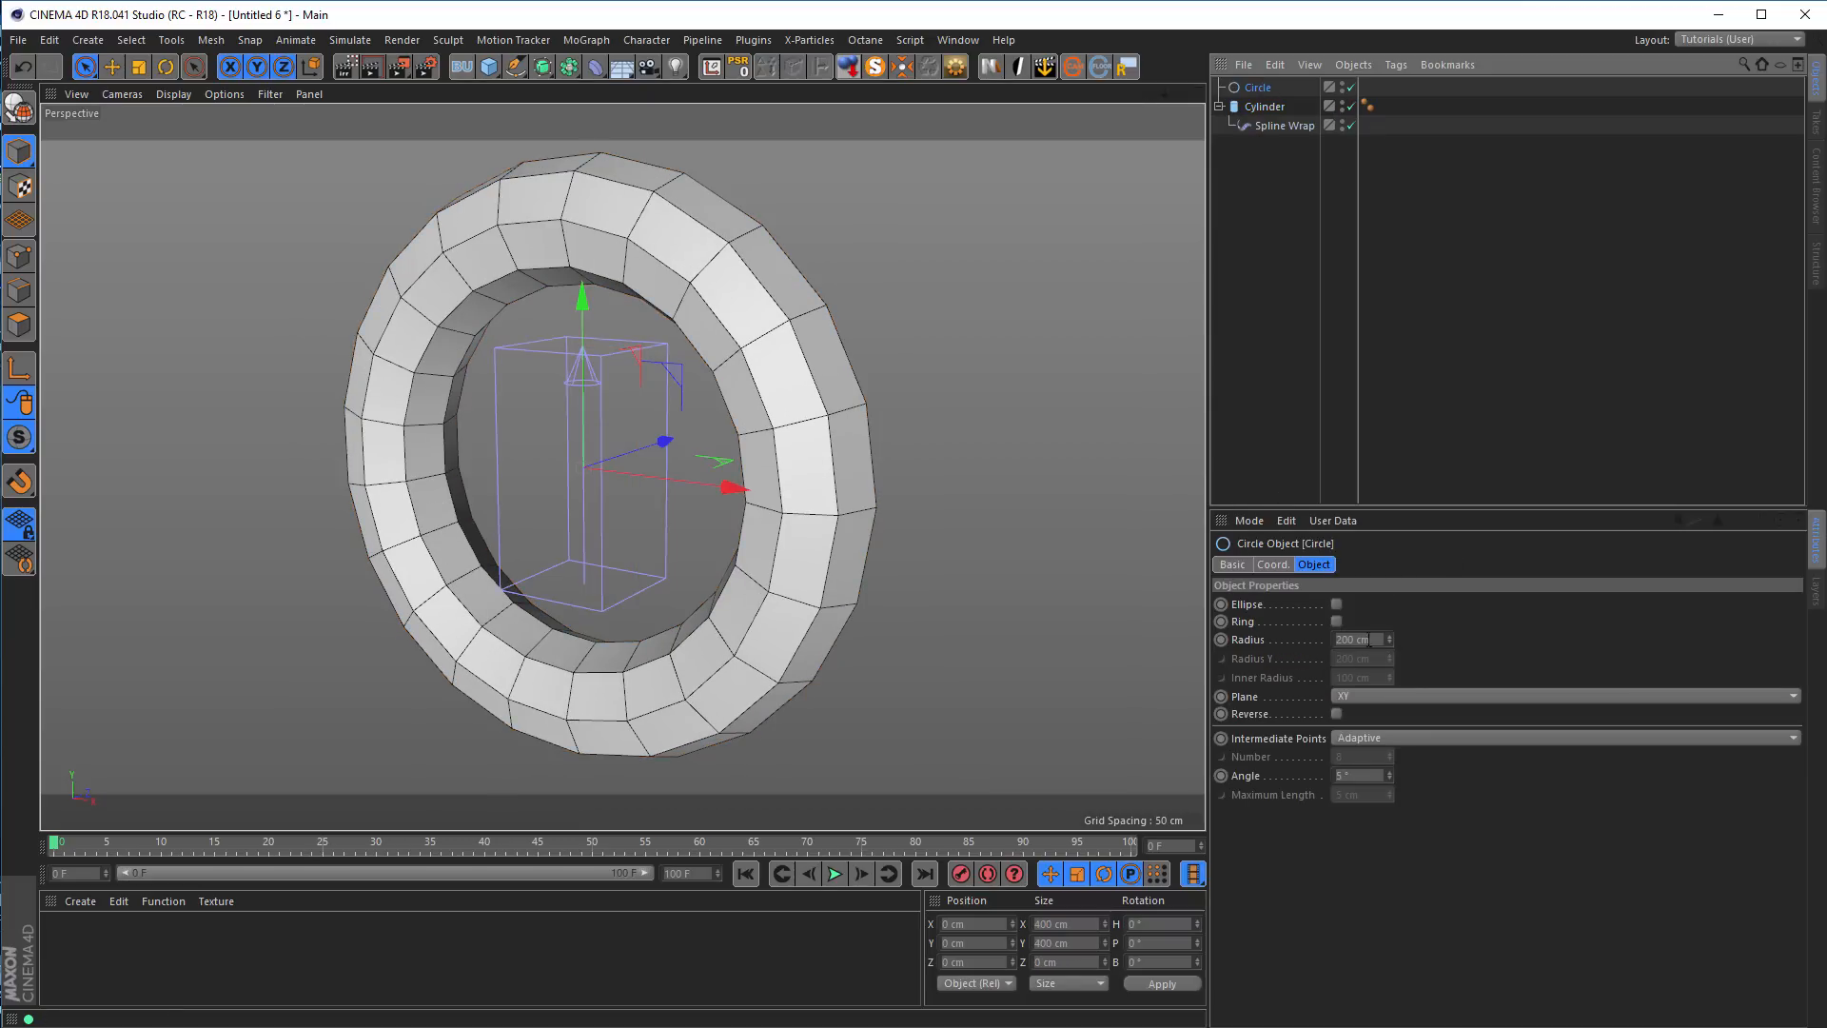
left_click_drag(1389, 637, 1389, 637)
left_click_drag(646, 397, 701, 396, "alt")
scroll(750, 396, "up", 3)
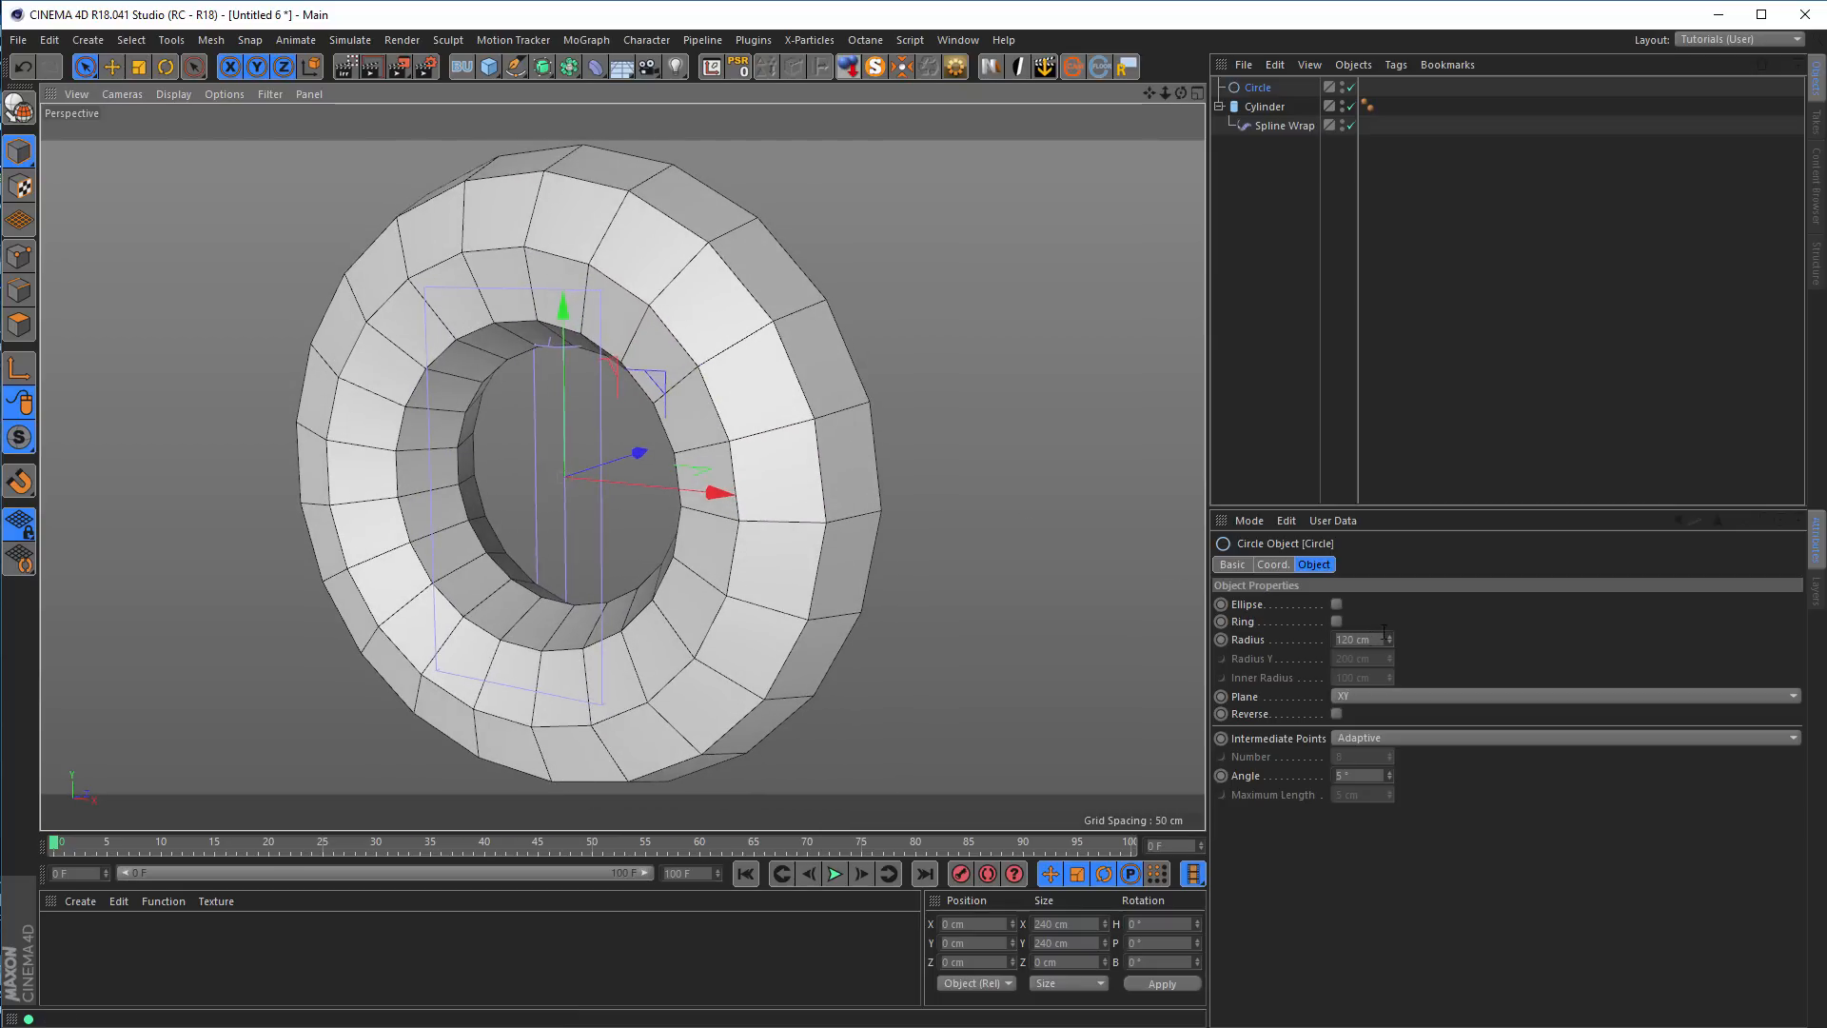
left_click_drag(1390, 635, 1390, 623)
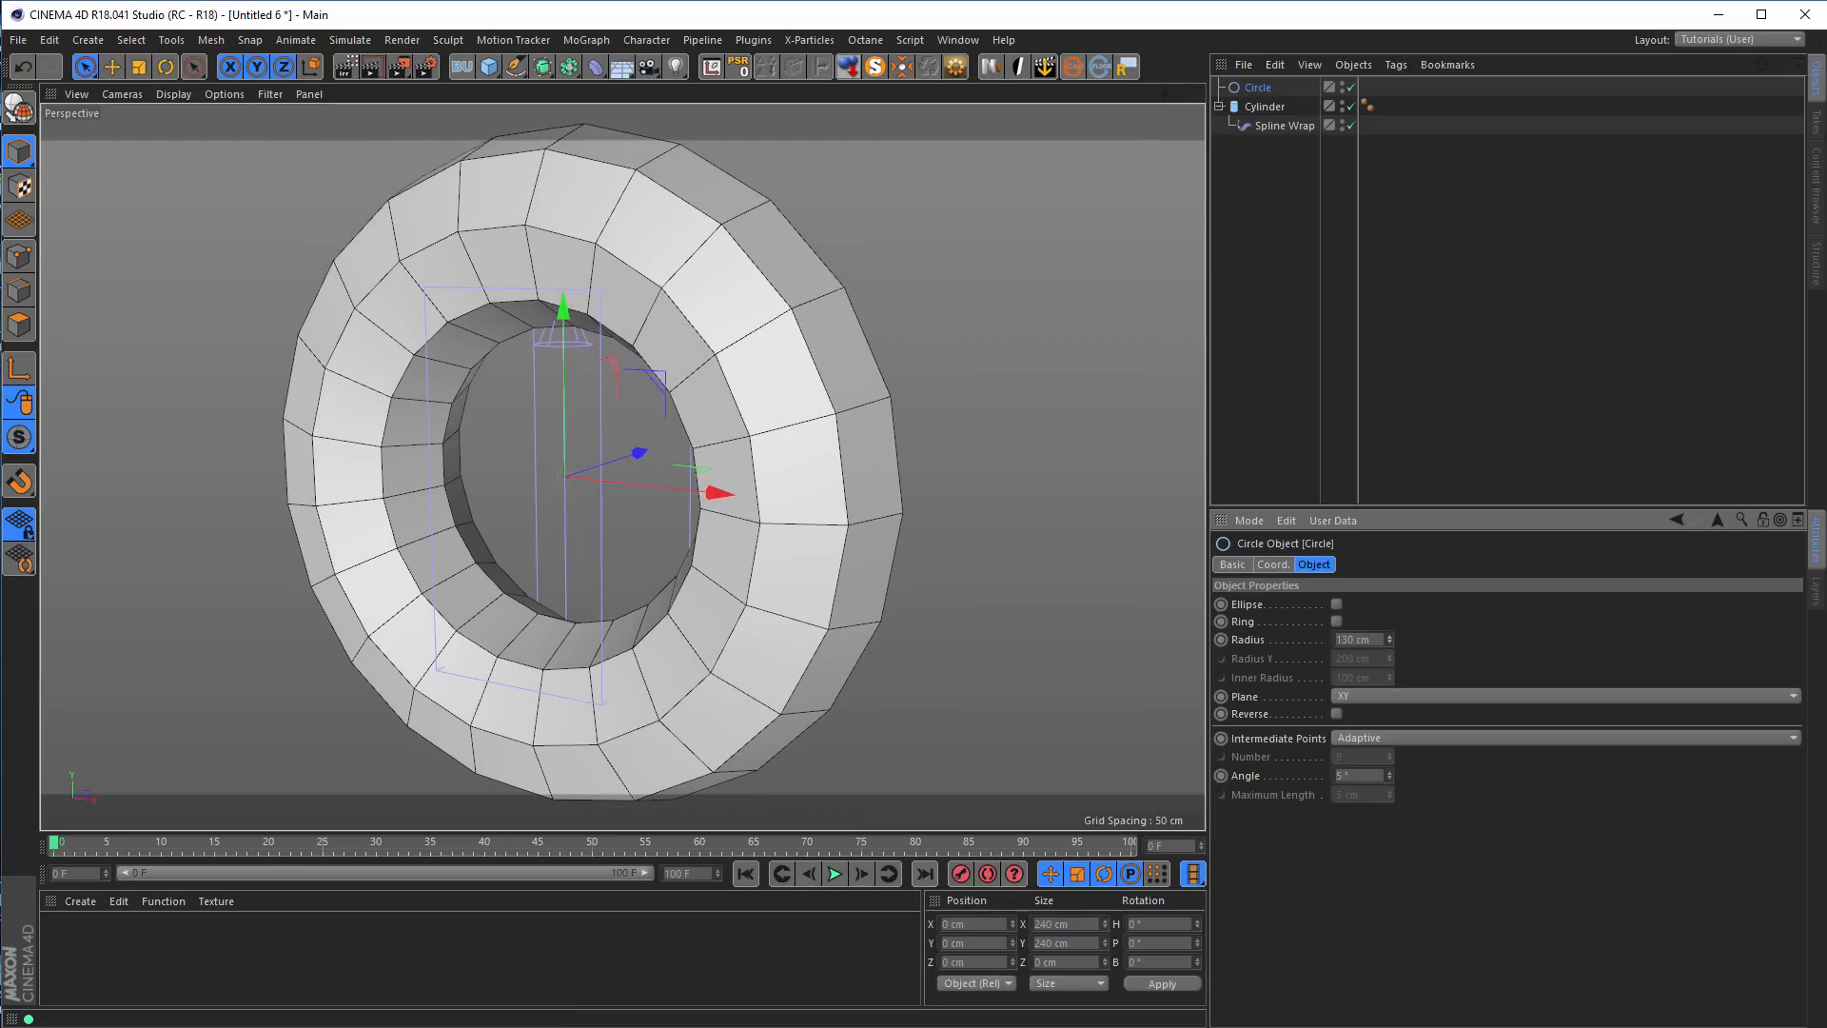
scroll(836, 501, "down", 3)
left_click_drag(824, 492, 824, 411, "alt")
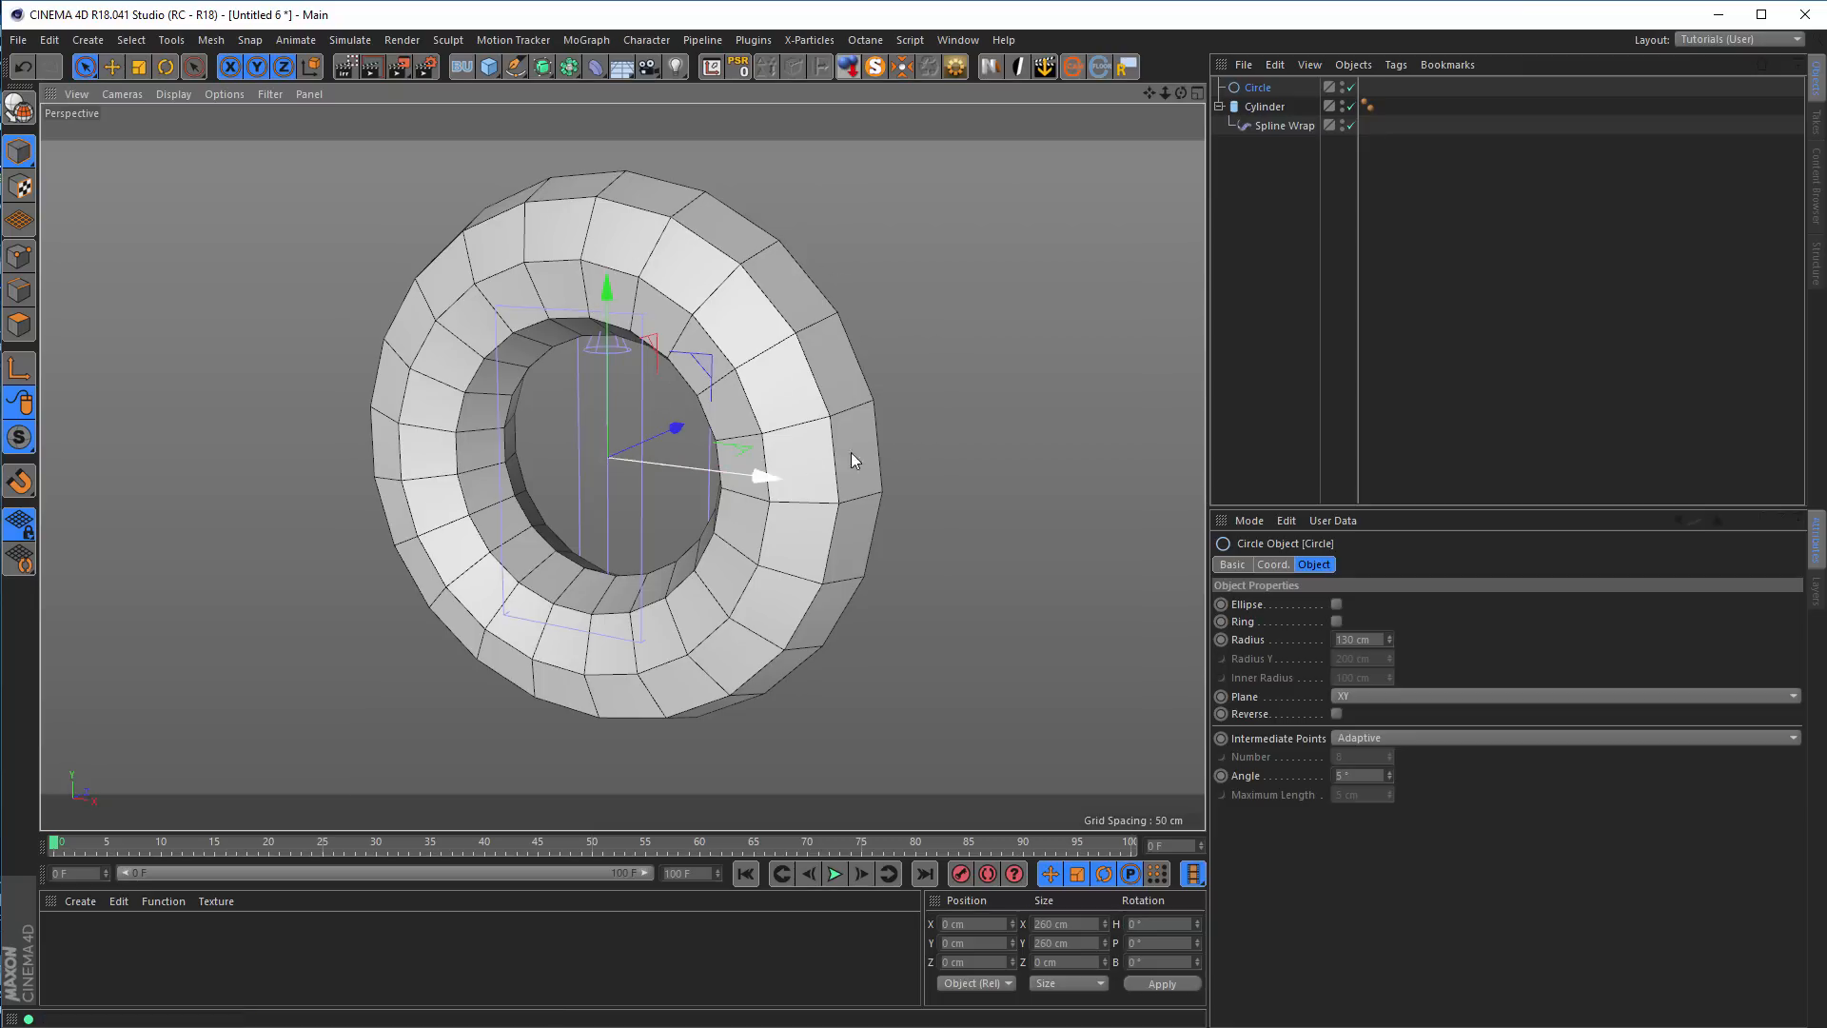
Examine the wrapped cylinder's polygon segments from several angles around the ring
left_click(1263, 106)
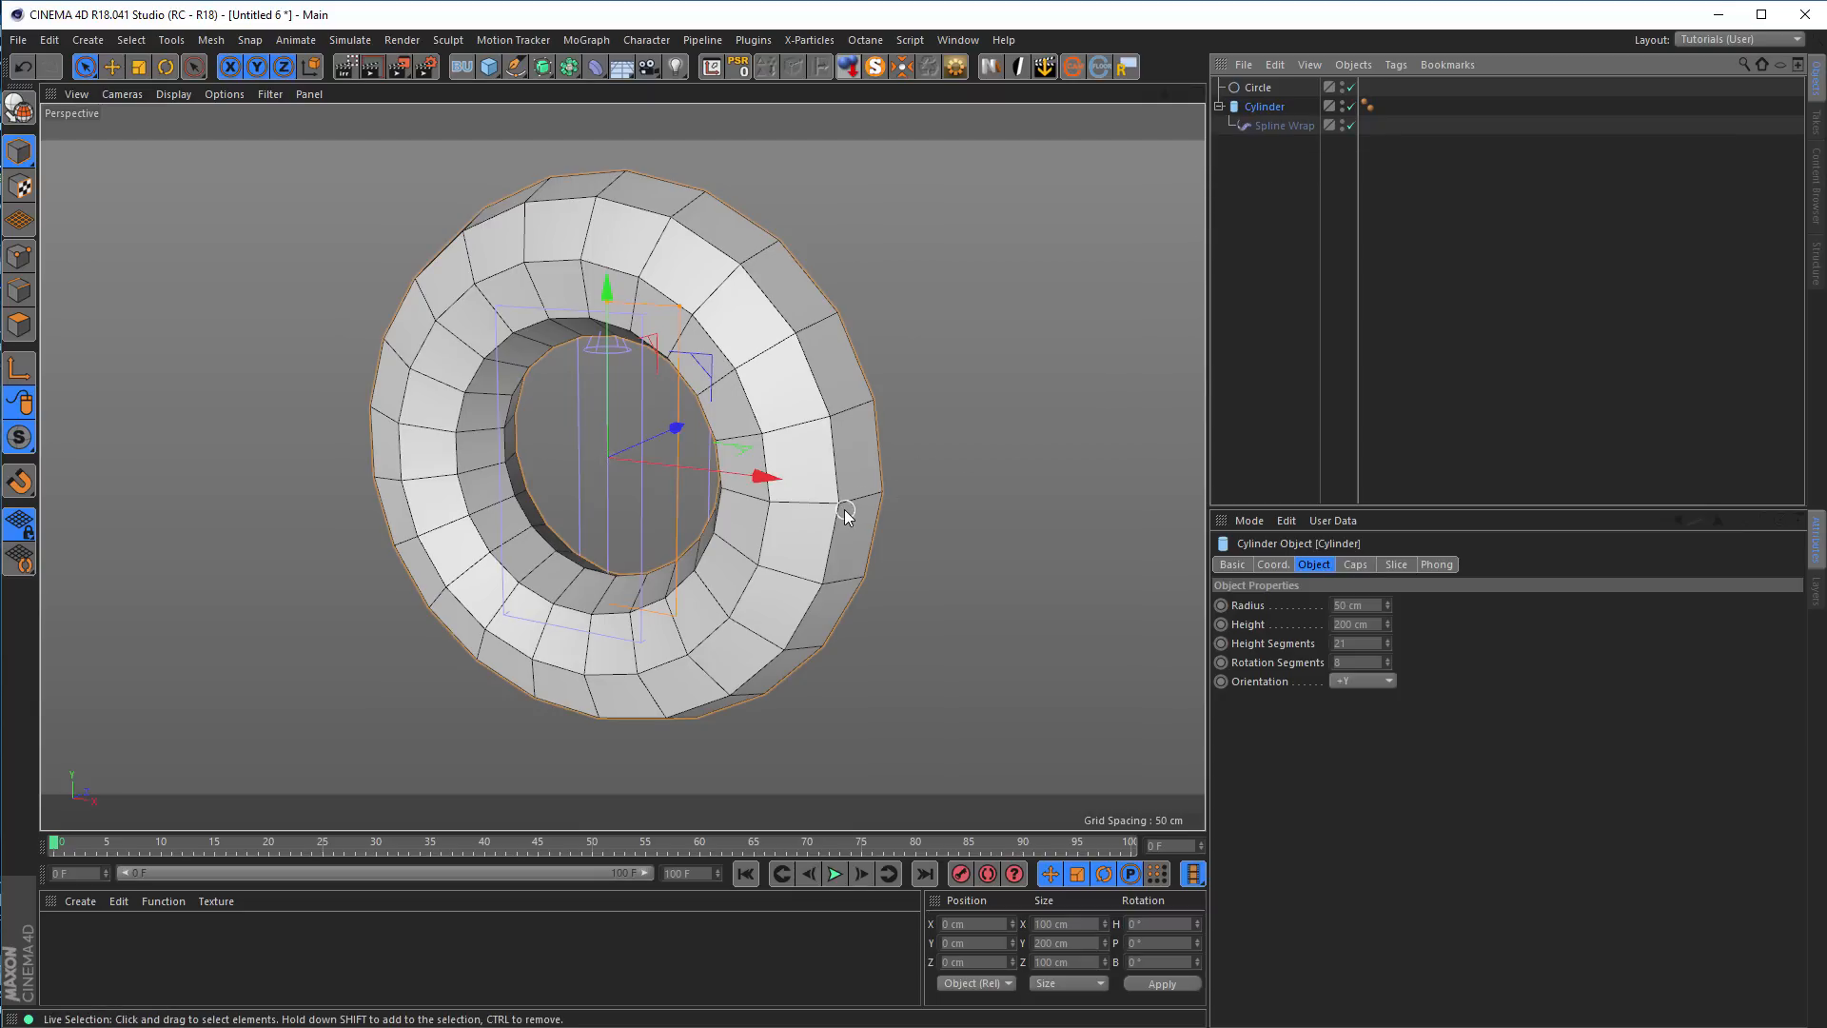
scroll(898, 487, "up", 5)
mouse_move(904, 502)
left_mouse_down("alt")
mouse_move(940, 540)
mouse_move(905, 512)
left_mouse_up("alt")
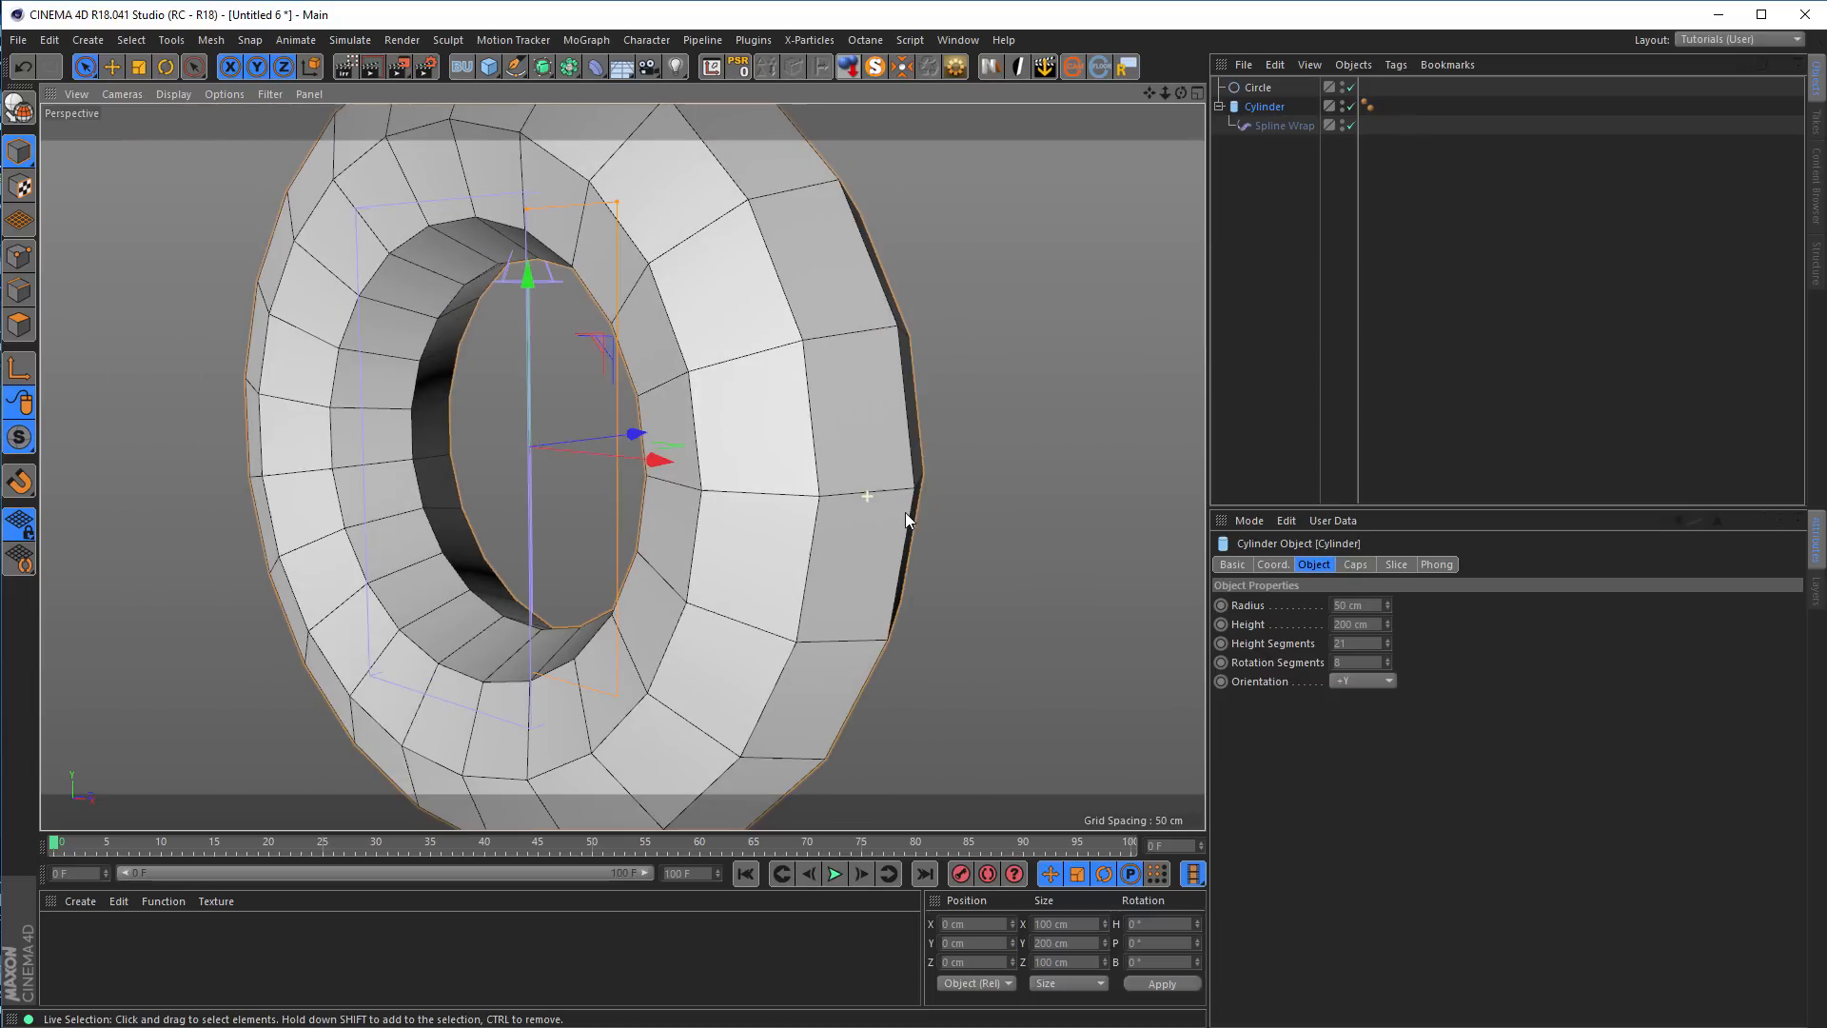
middle_click_drag(816, 502, 698, 516, "alt")
right_click_drag(774, 505, 481, 552, "alt")
right_click_drag(720, 519, 768, 489, "alt")
middle_click_drag(768, 489, 791, 449, "alt")
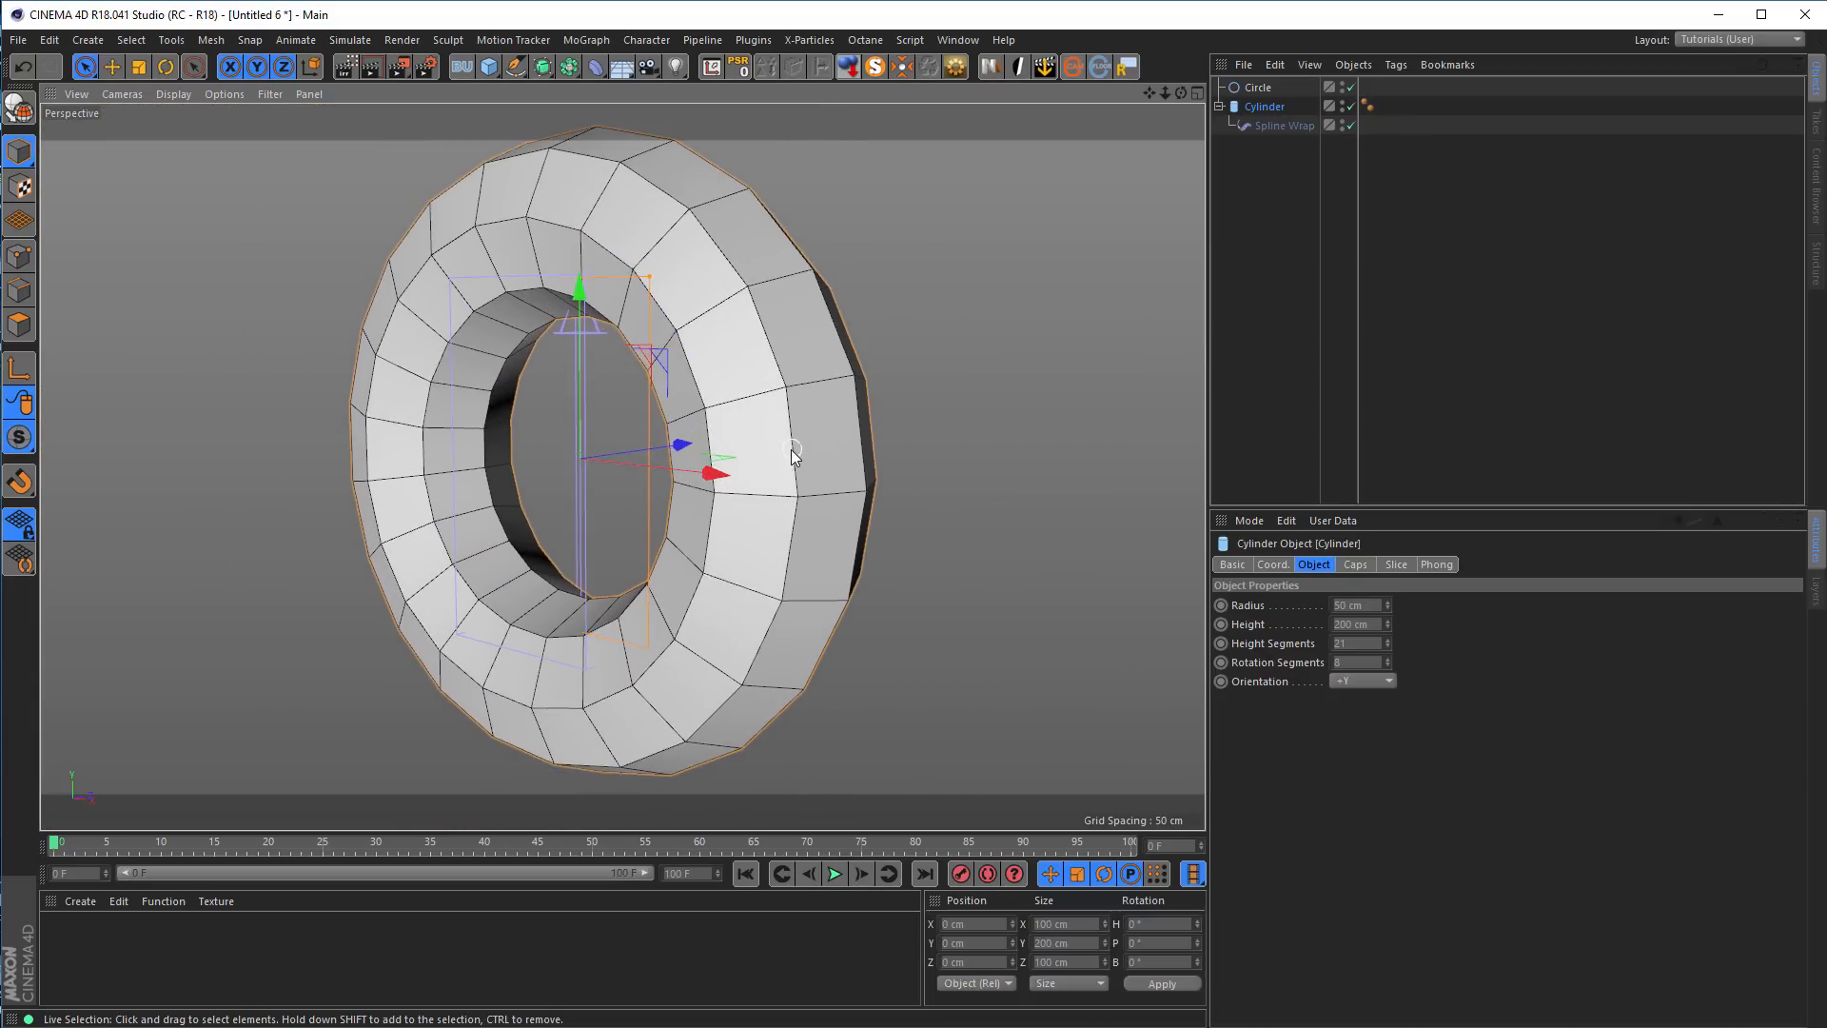
left_click_drag(791, 450, 757, 454, "alt")
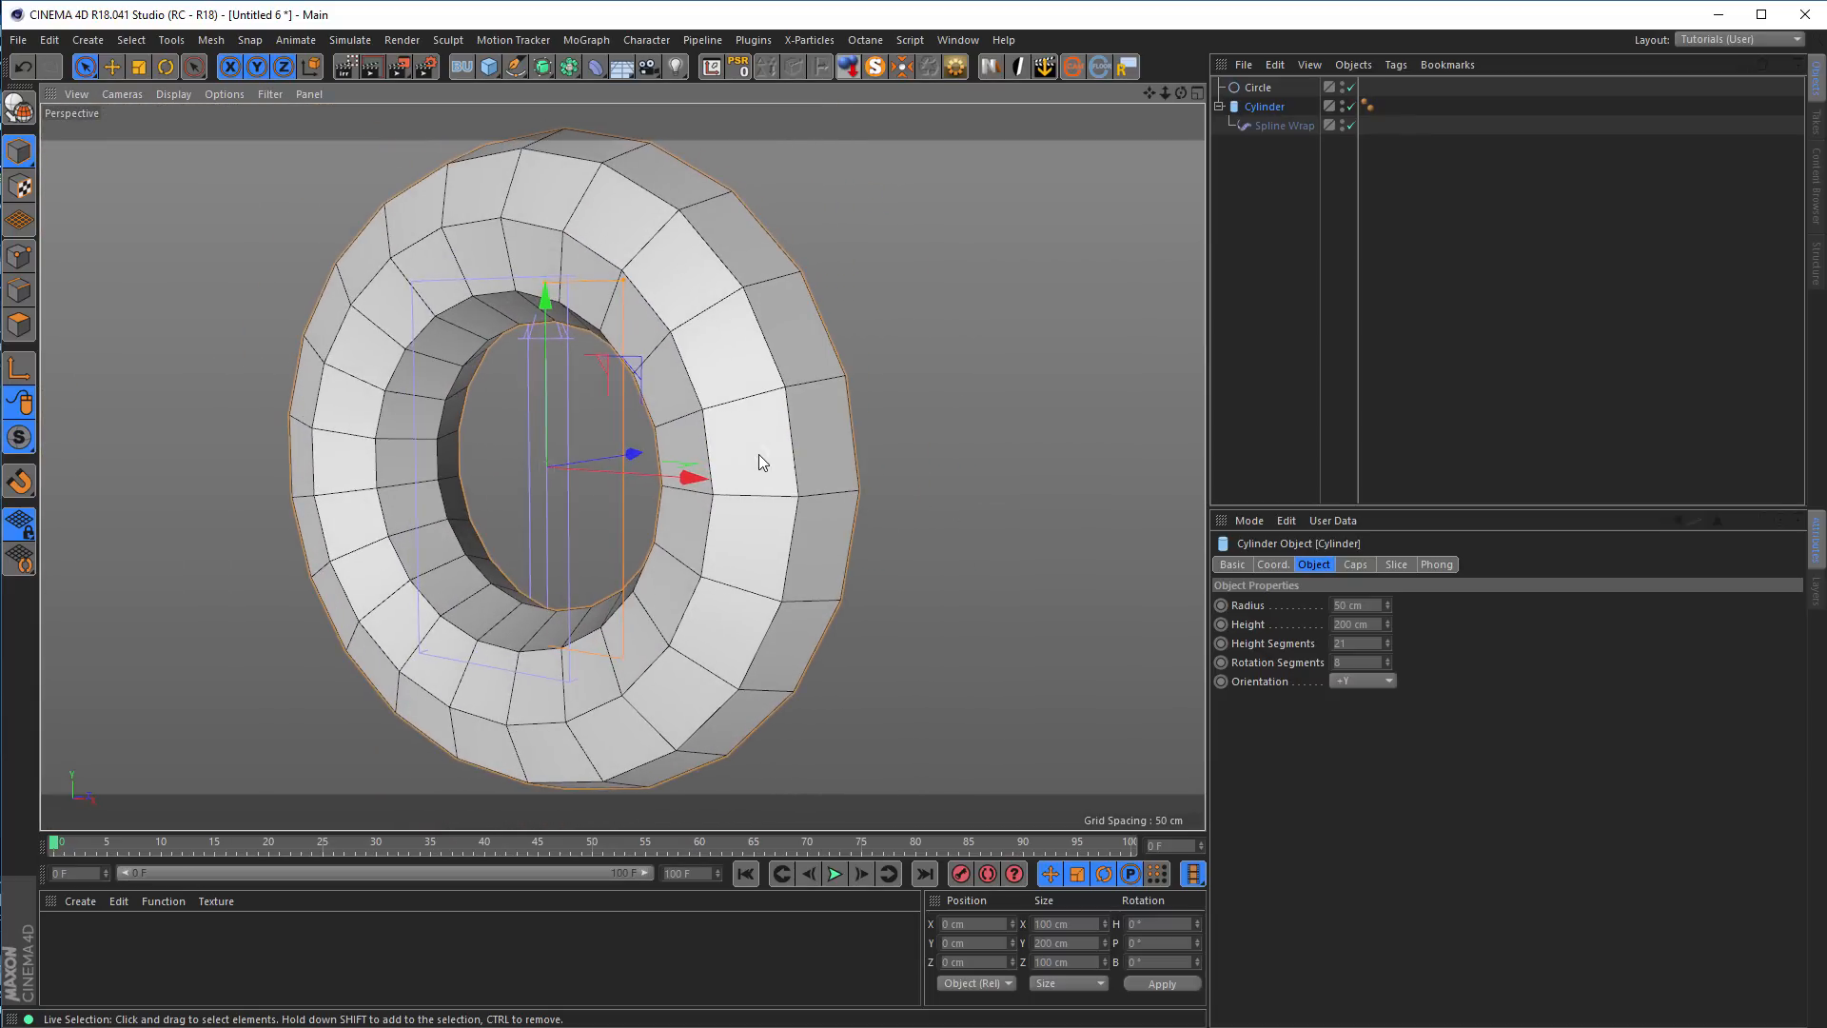
left_click(1270, 107)
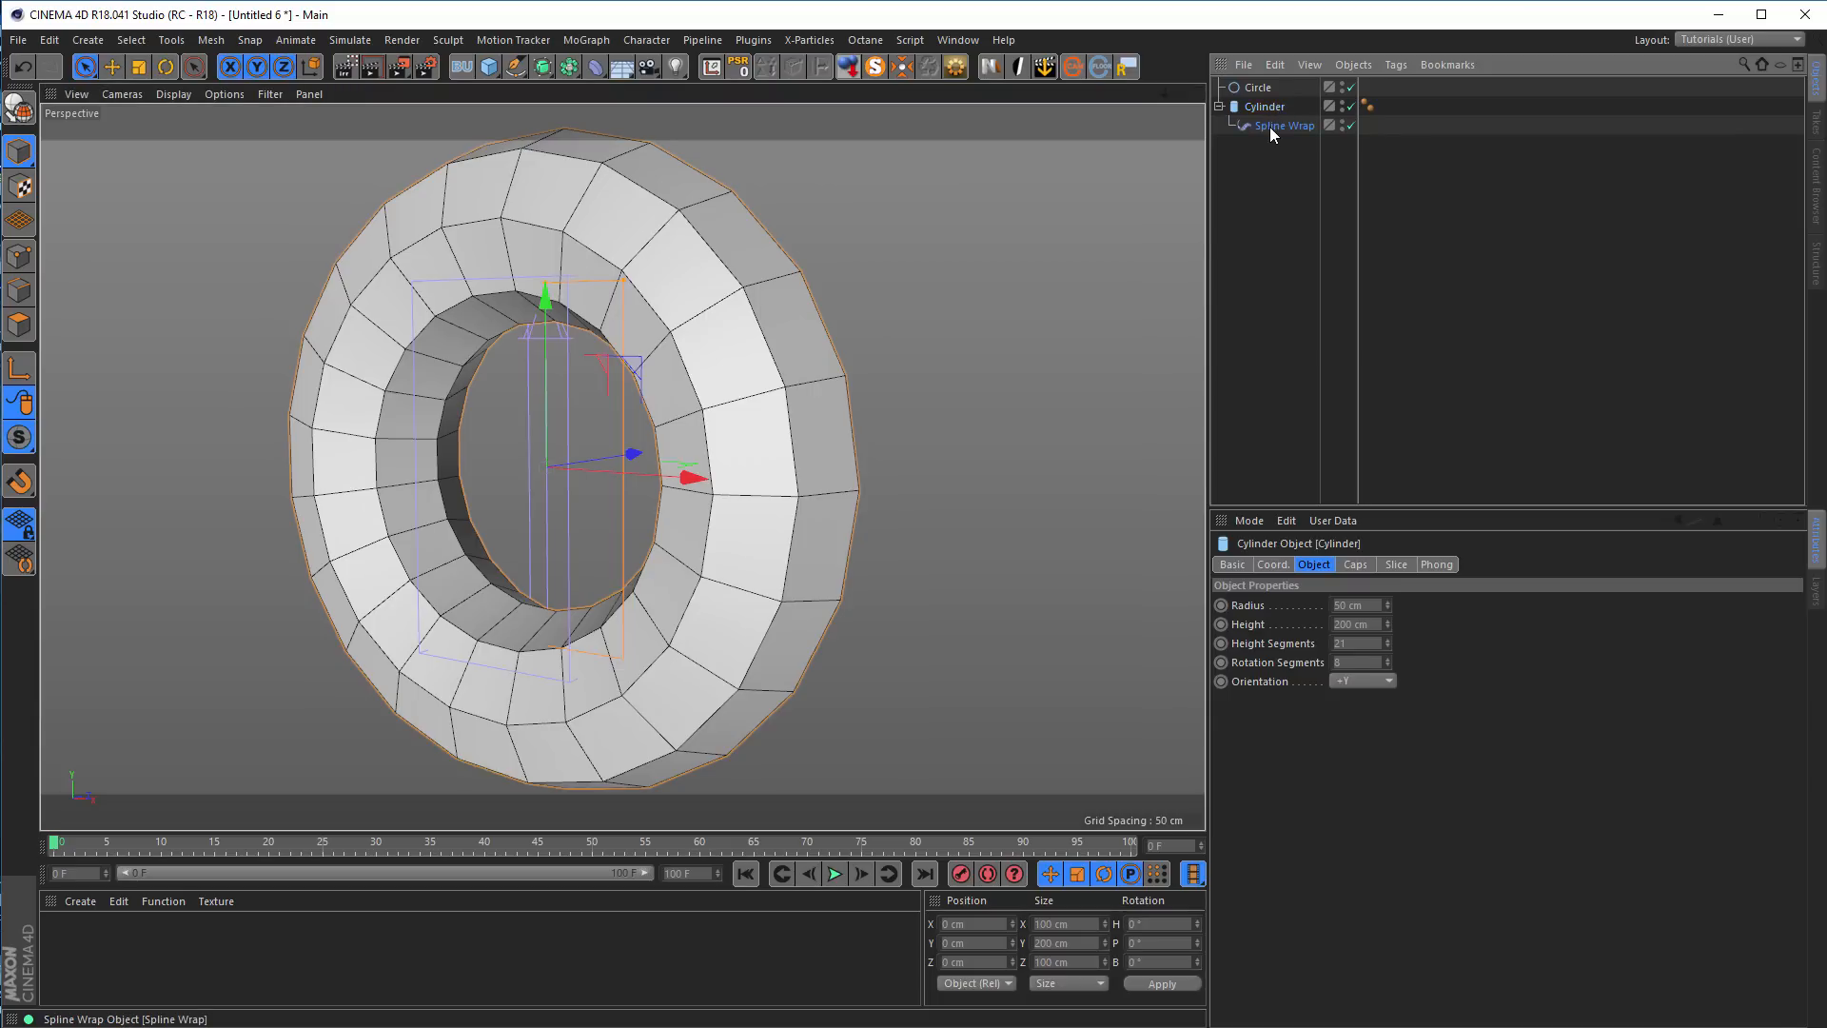
Apply the Linear spline preset to the Spline Wrap's Rotation curve to twist the ring
left_click(1271, 125)
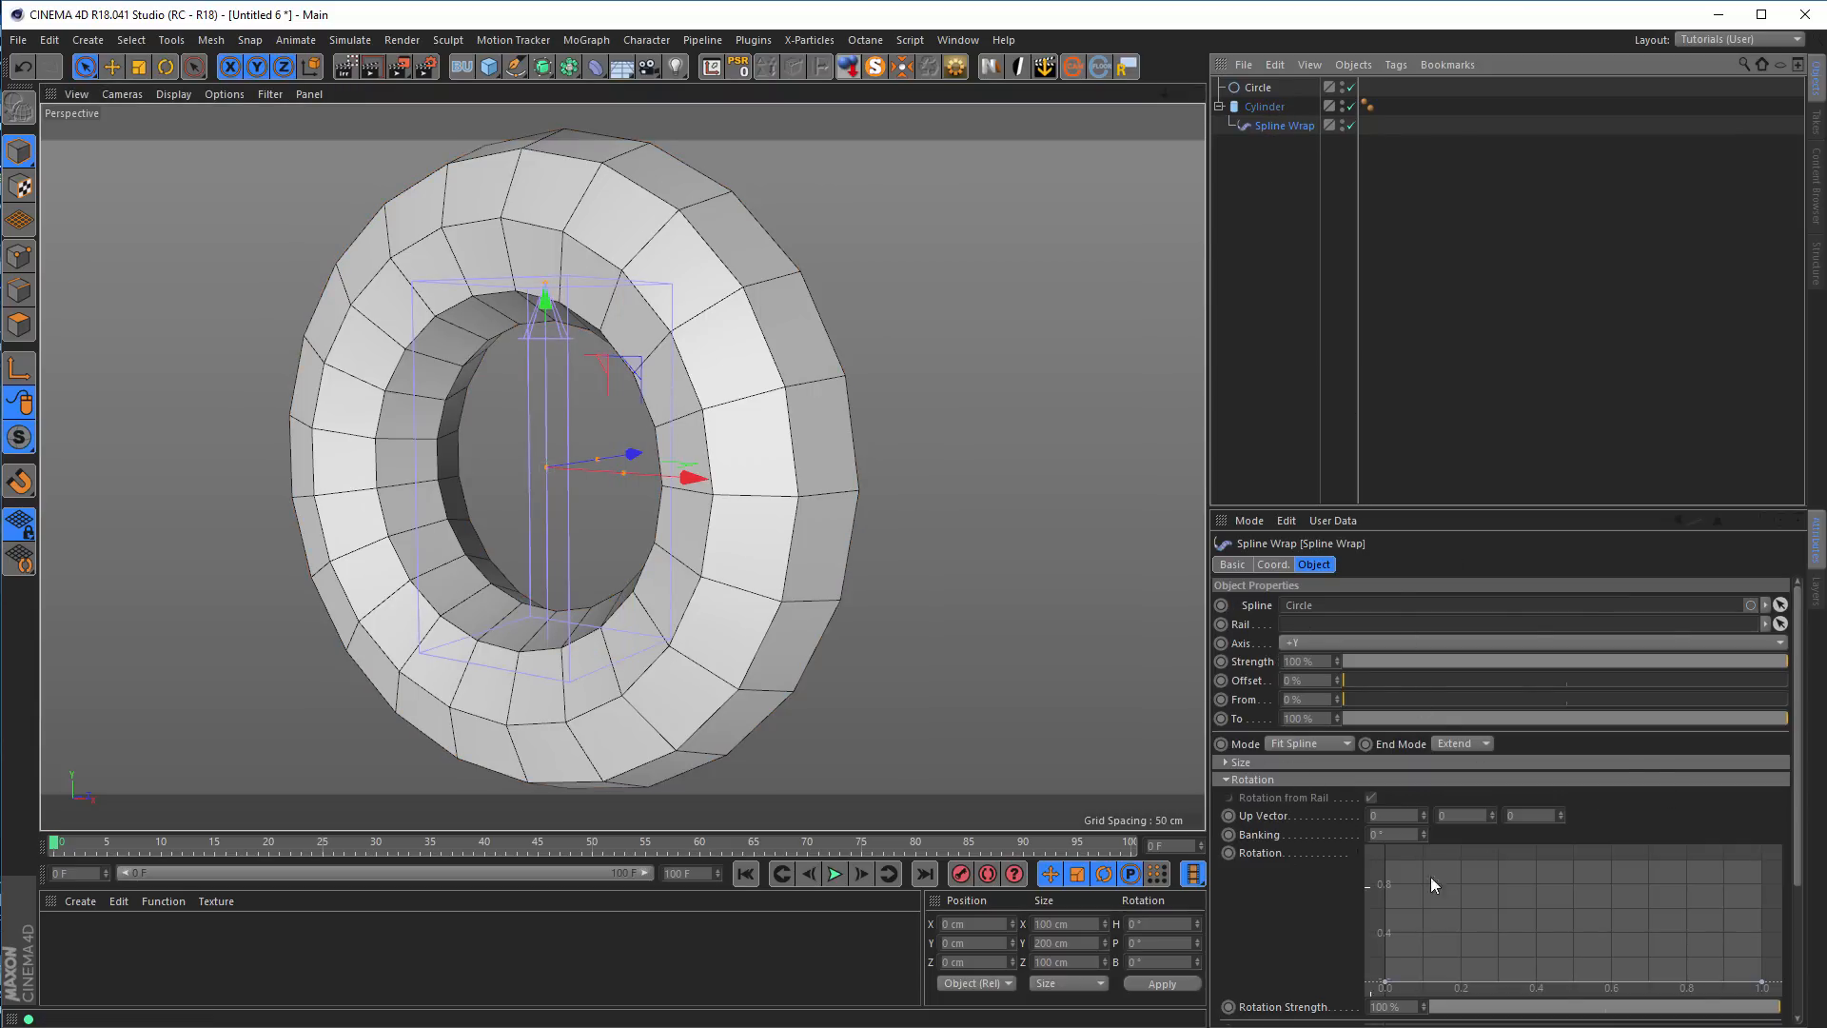
left_click_drag(1593, 511, 1593, 365)
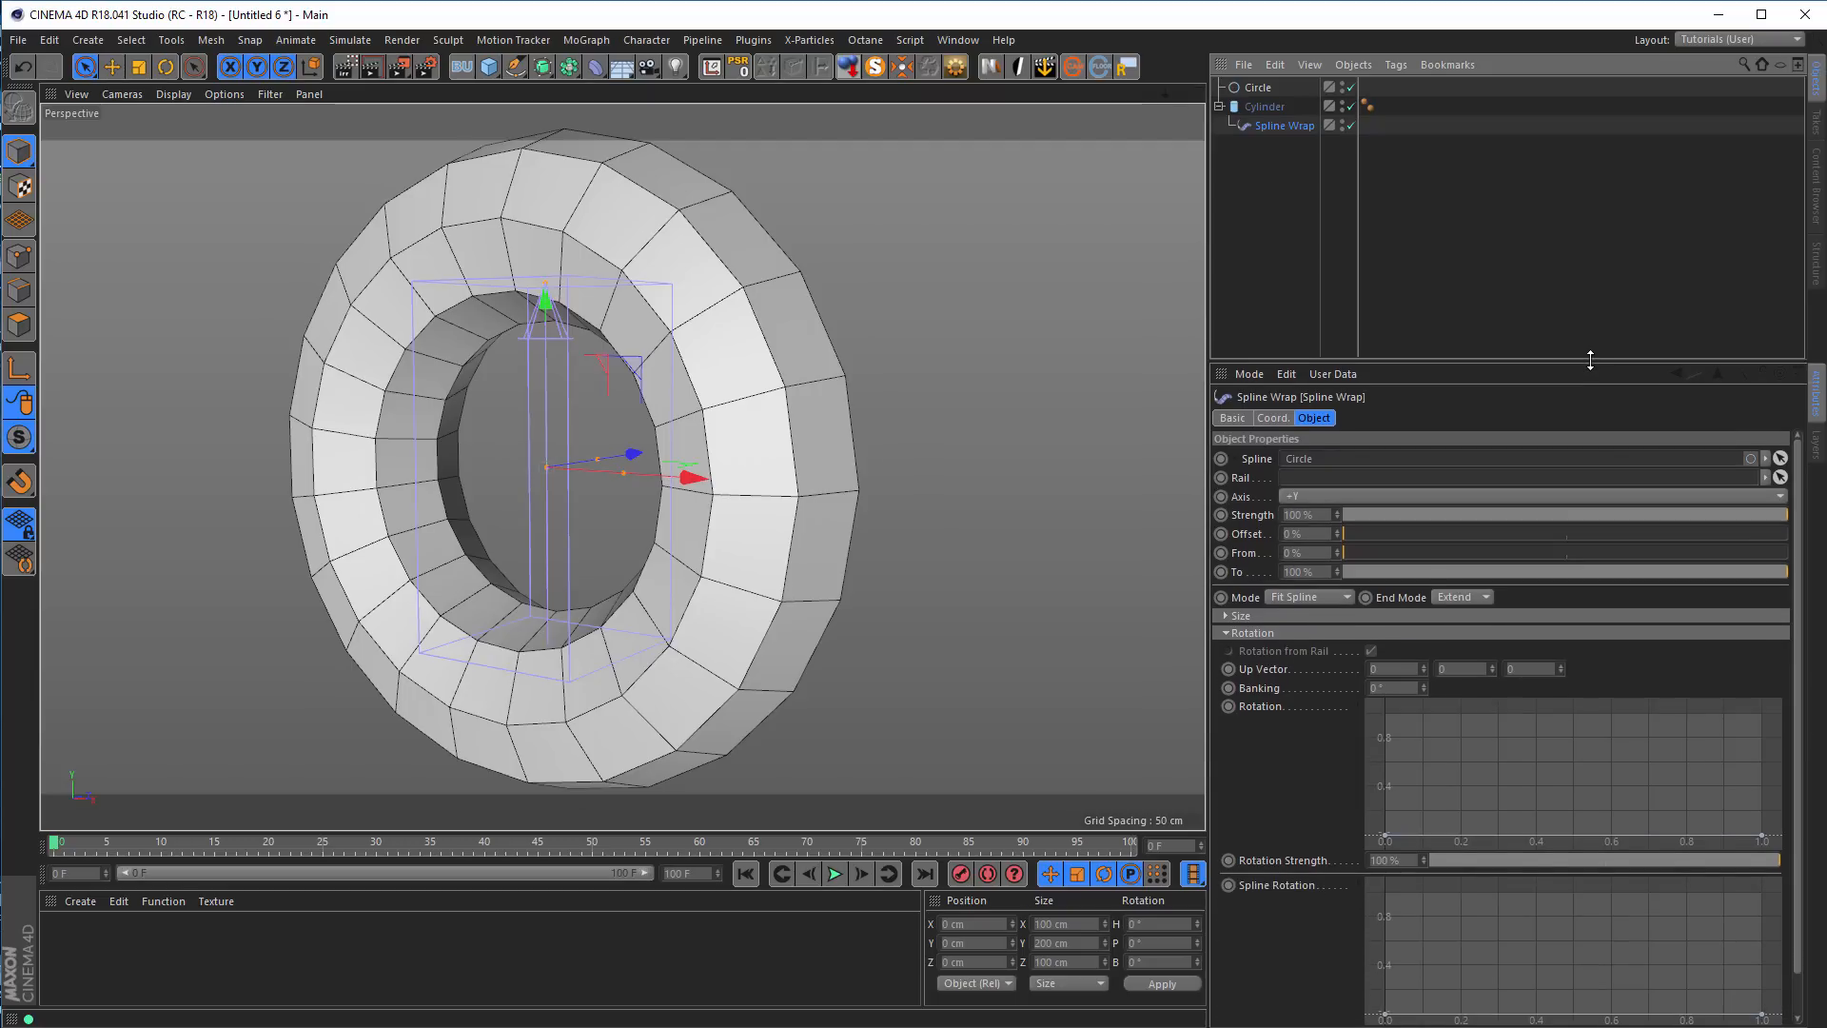
right_click(1497, 744)
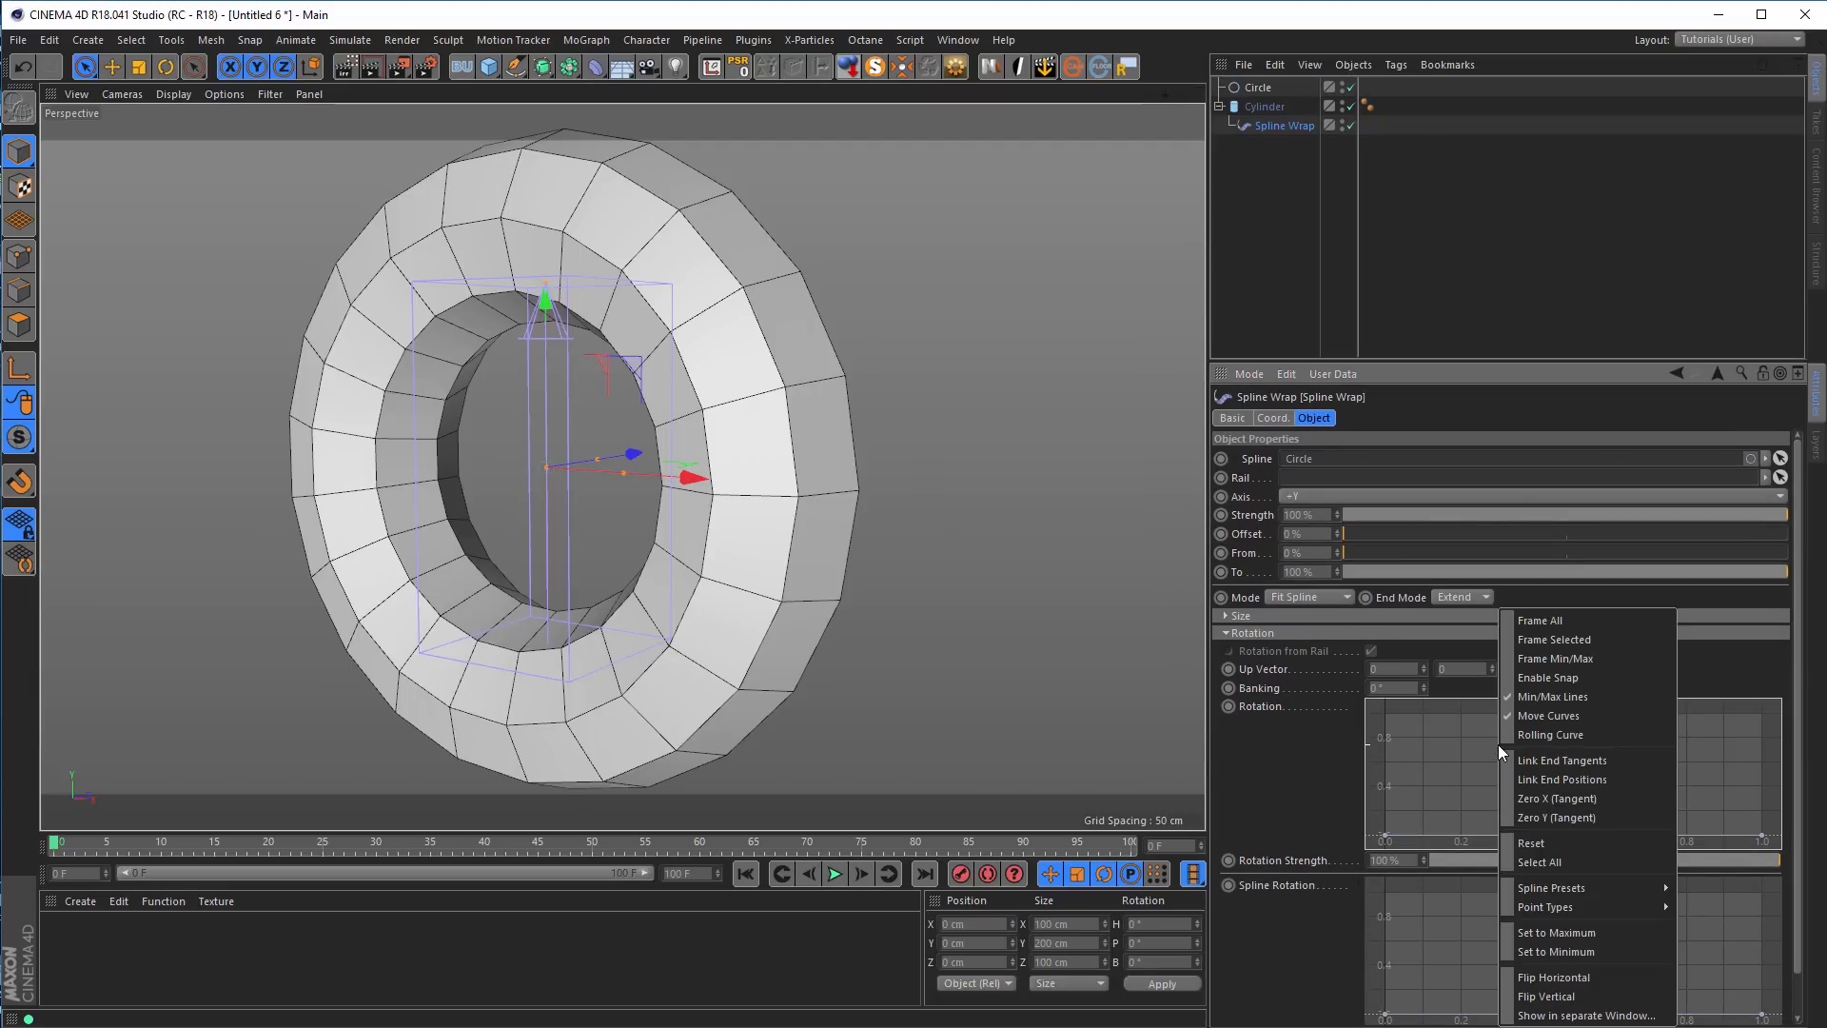
mouse_move(1644, 889)
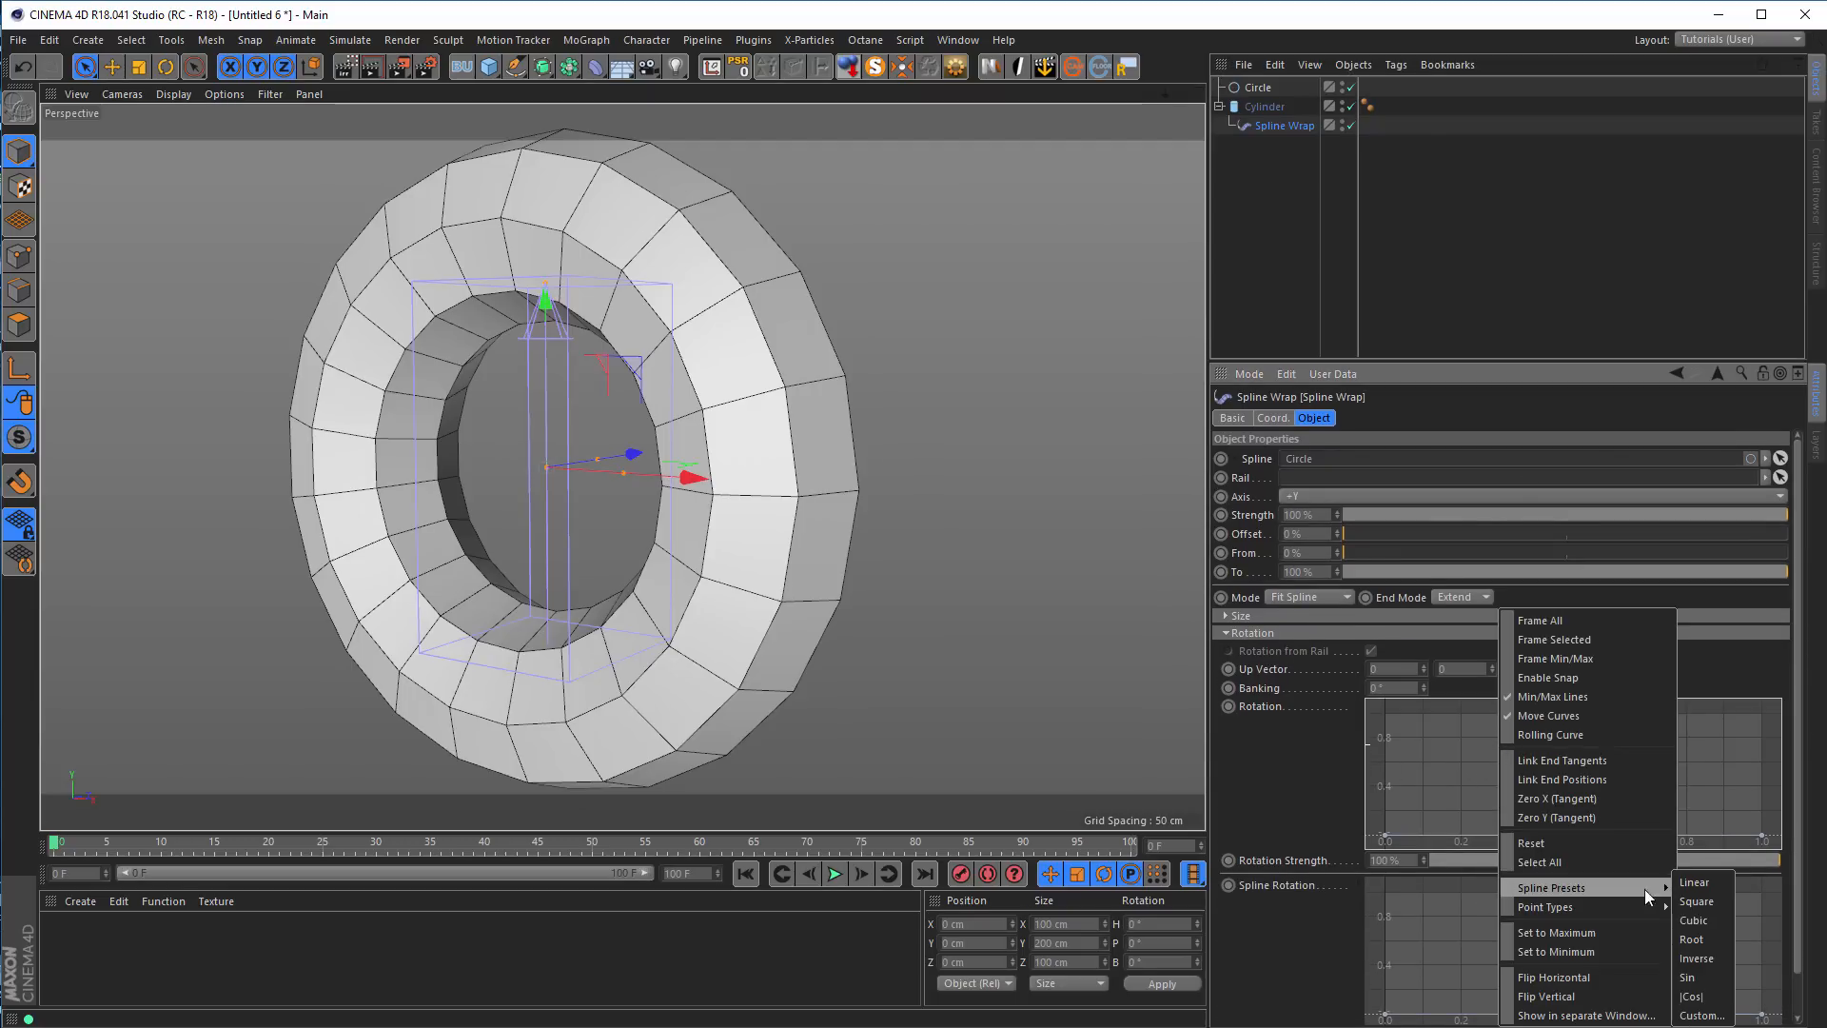
left_click(1715, 885)
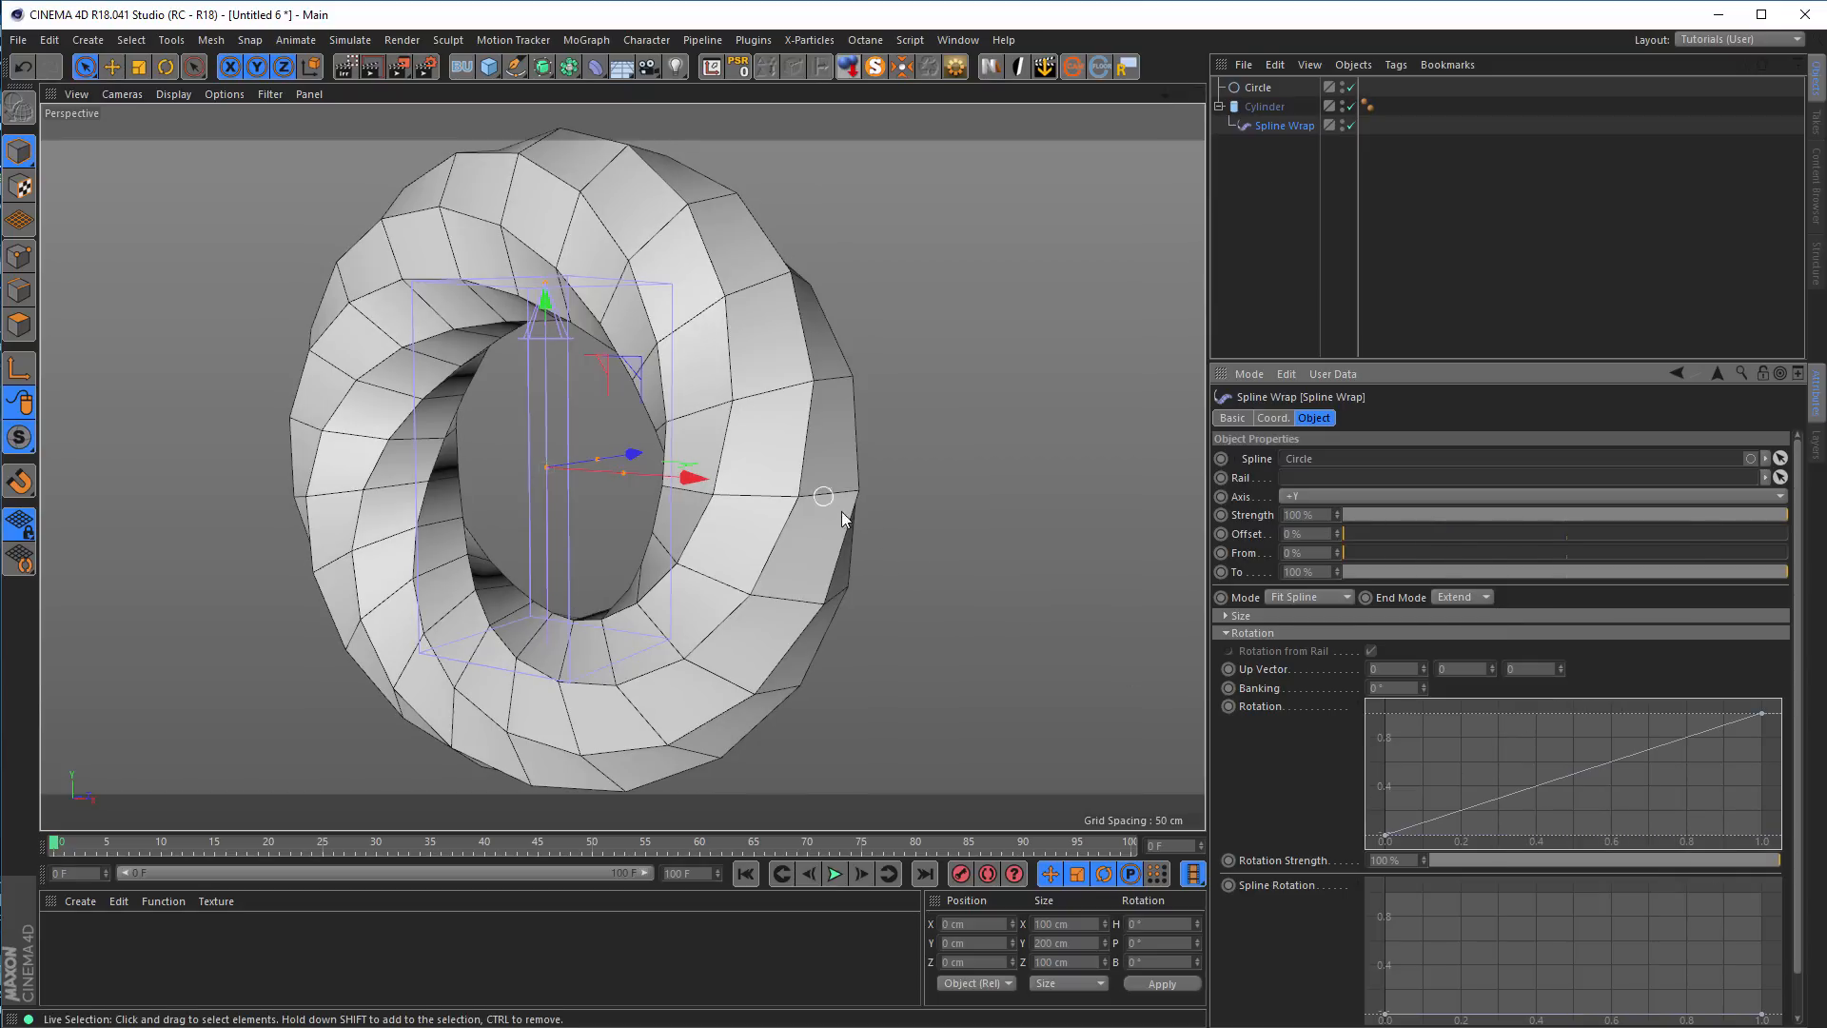
Try a Spline Wrap rotation strength of 200% and settle on 300%
left_click(1376, 860)
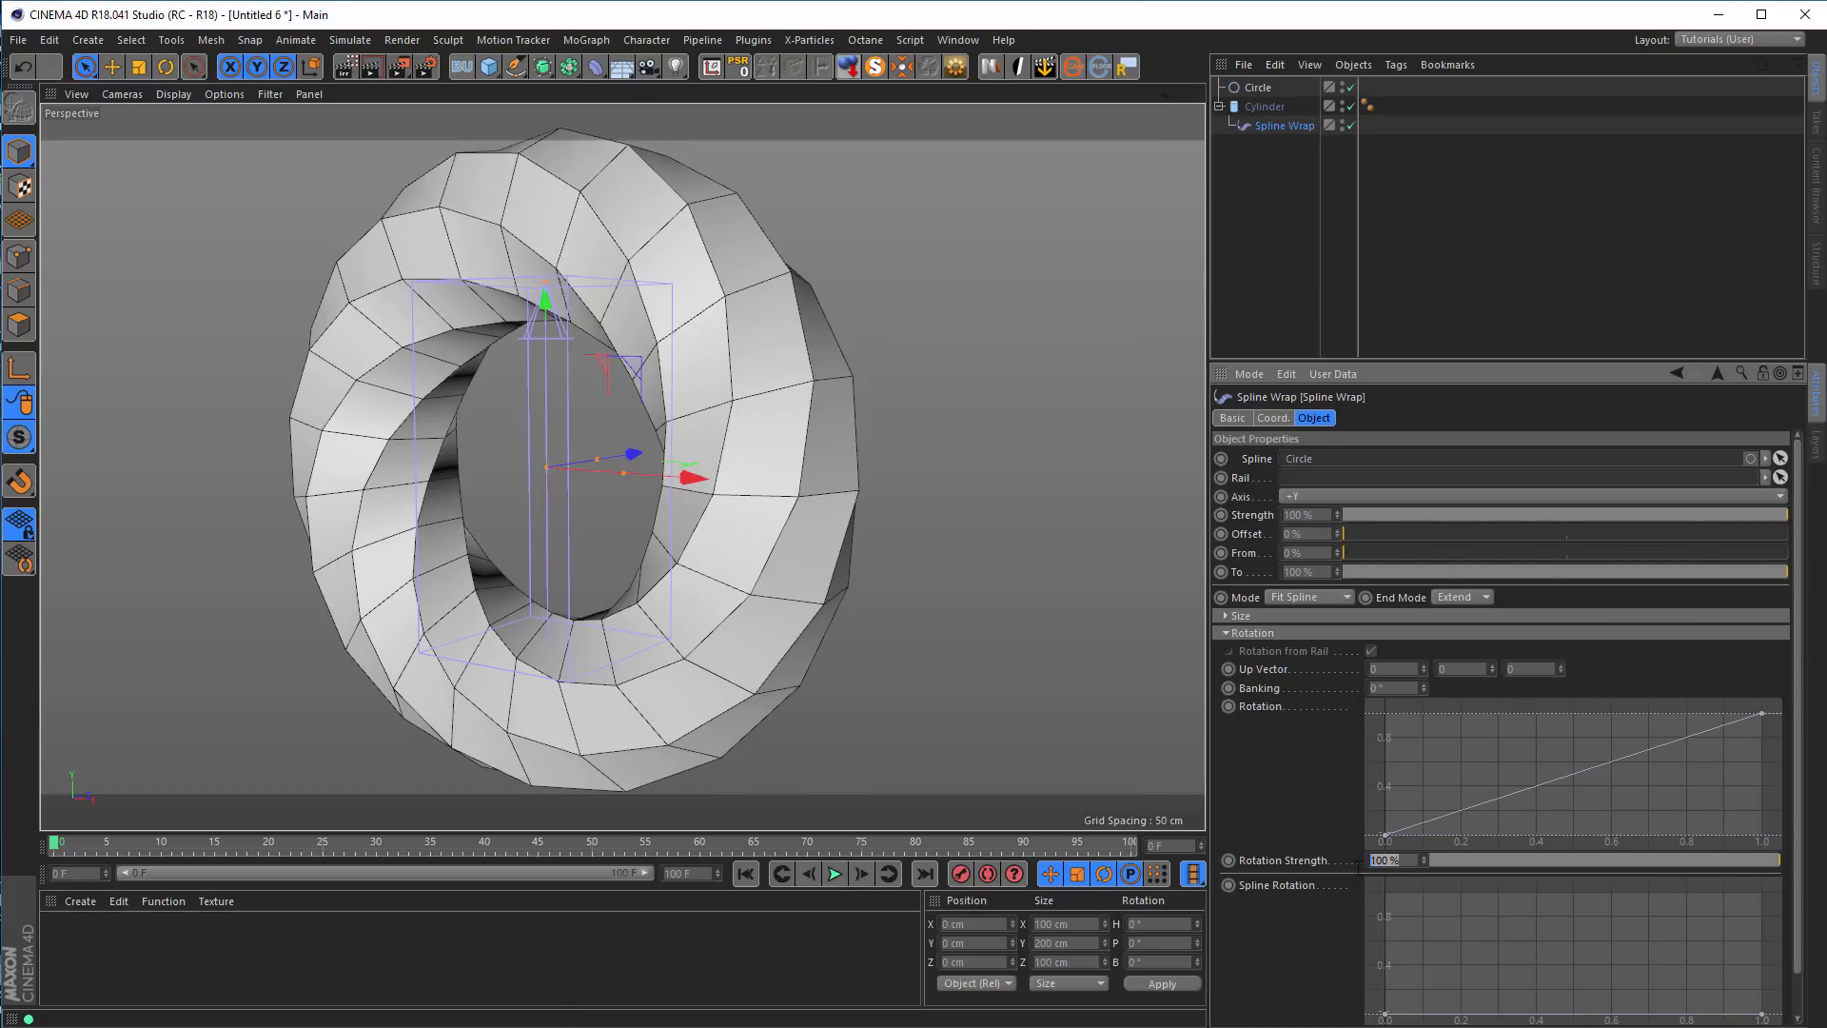
type("200")
key("Return")
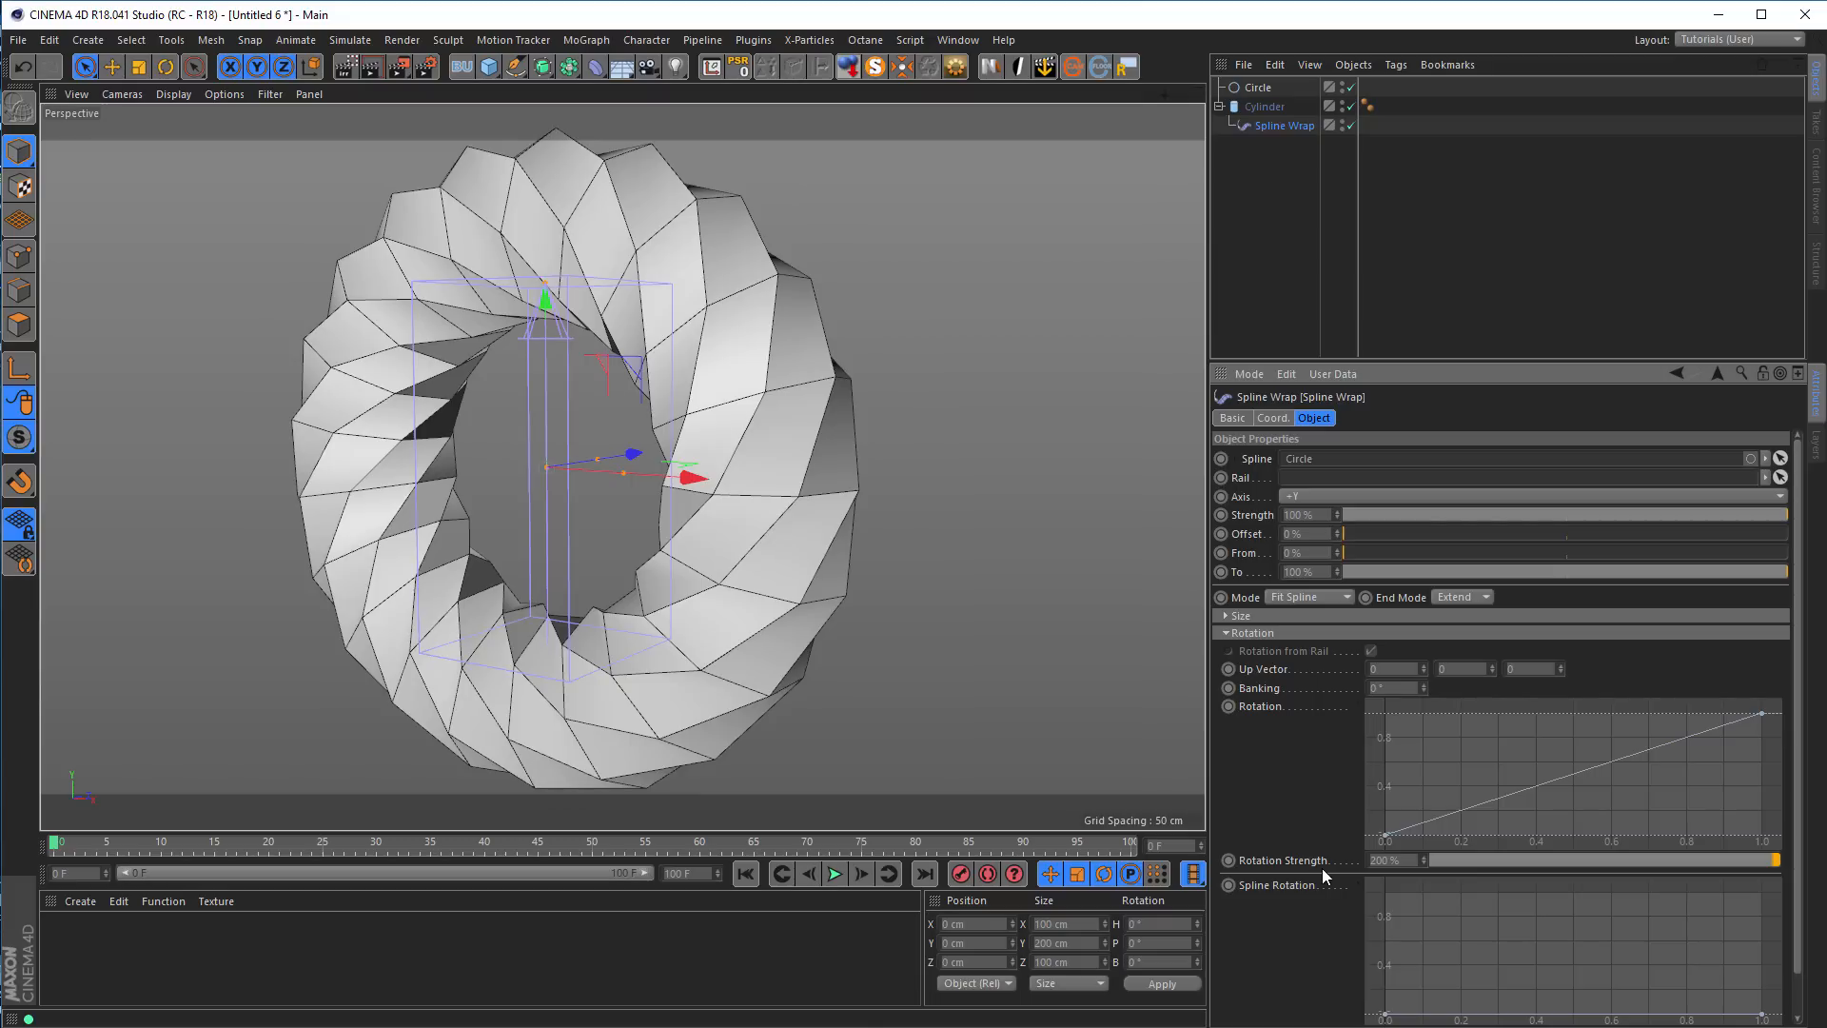
left_click(1395, 861)
type("300")
key("Return")
Place the cylinder inside a Subdivision Surface to smooth the twisted ring
left_click_drag(766, 409, 804, 447, "alt")
left_click(1275, 110)
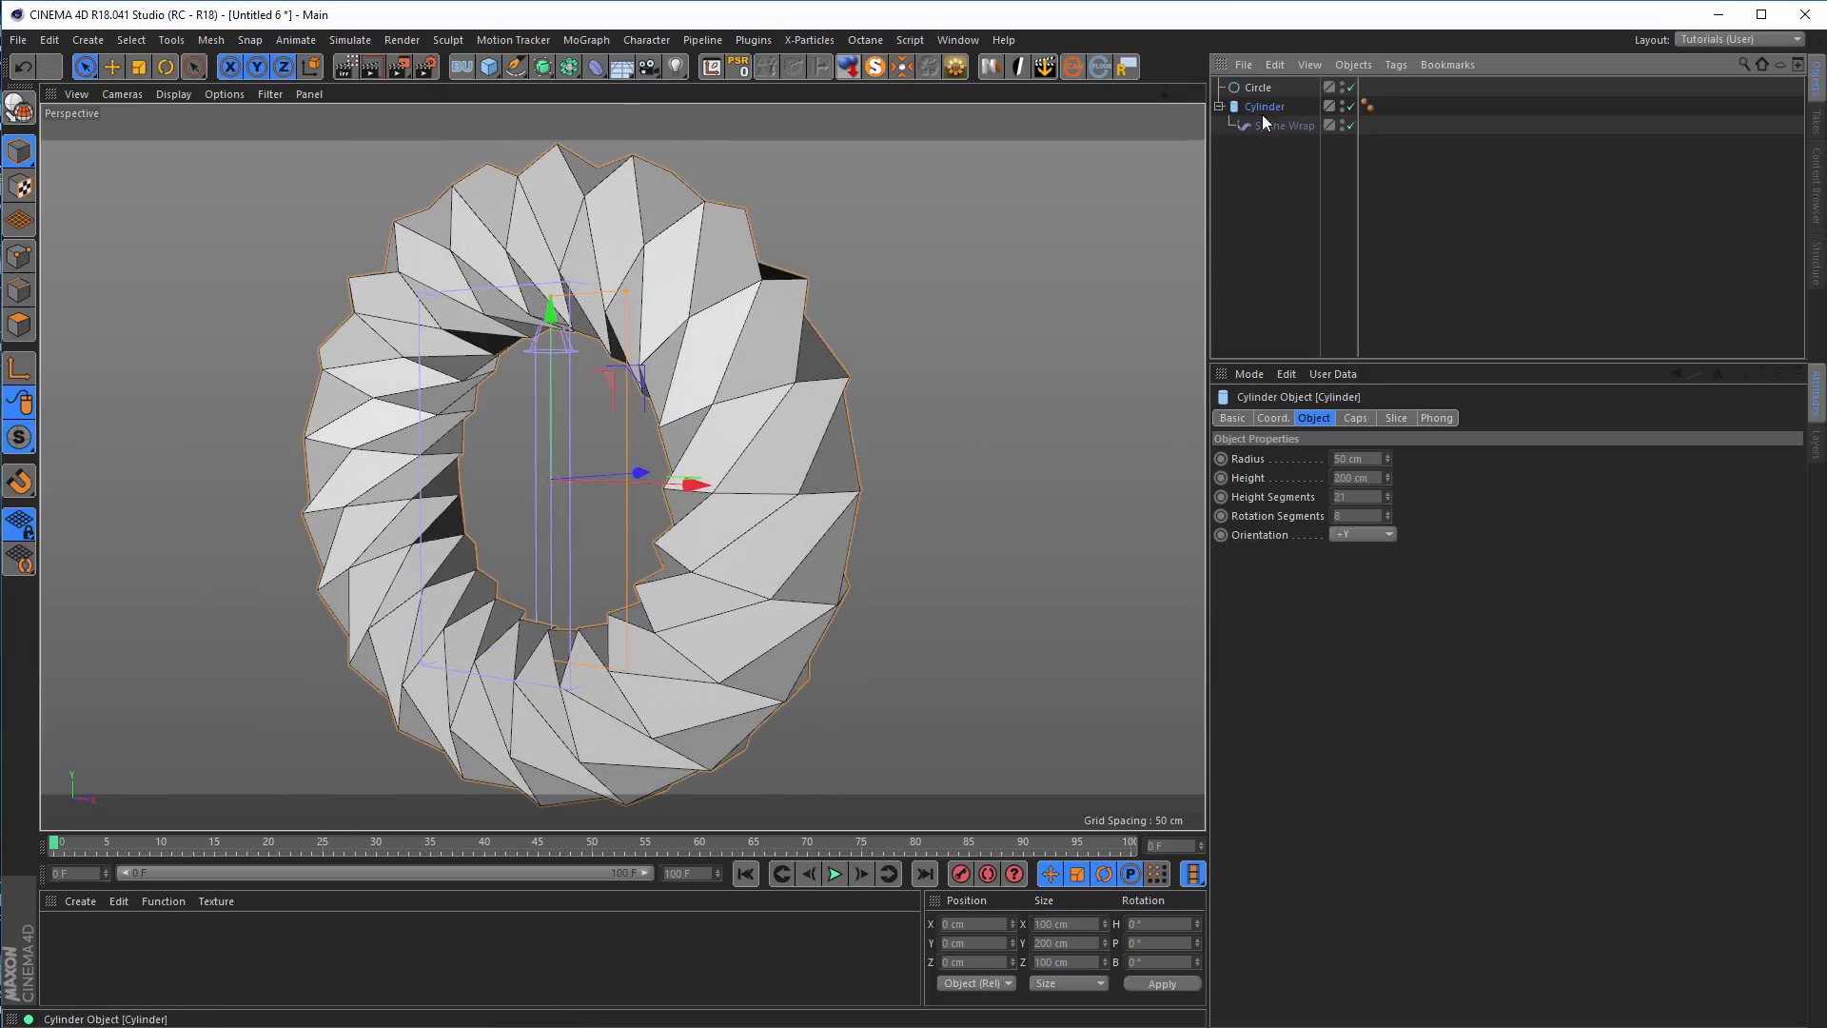
left_click(543, 68, "alt")
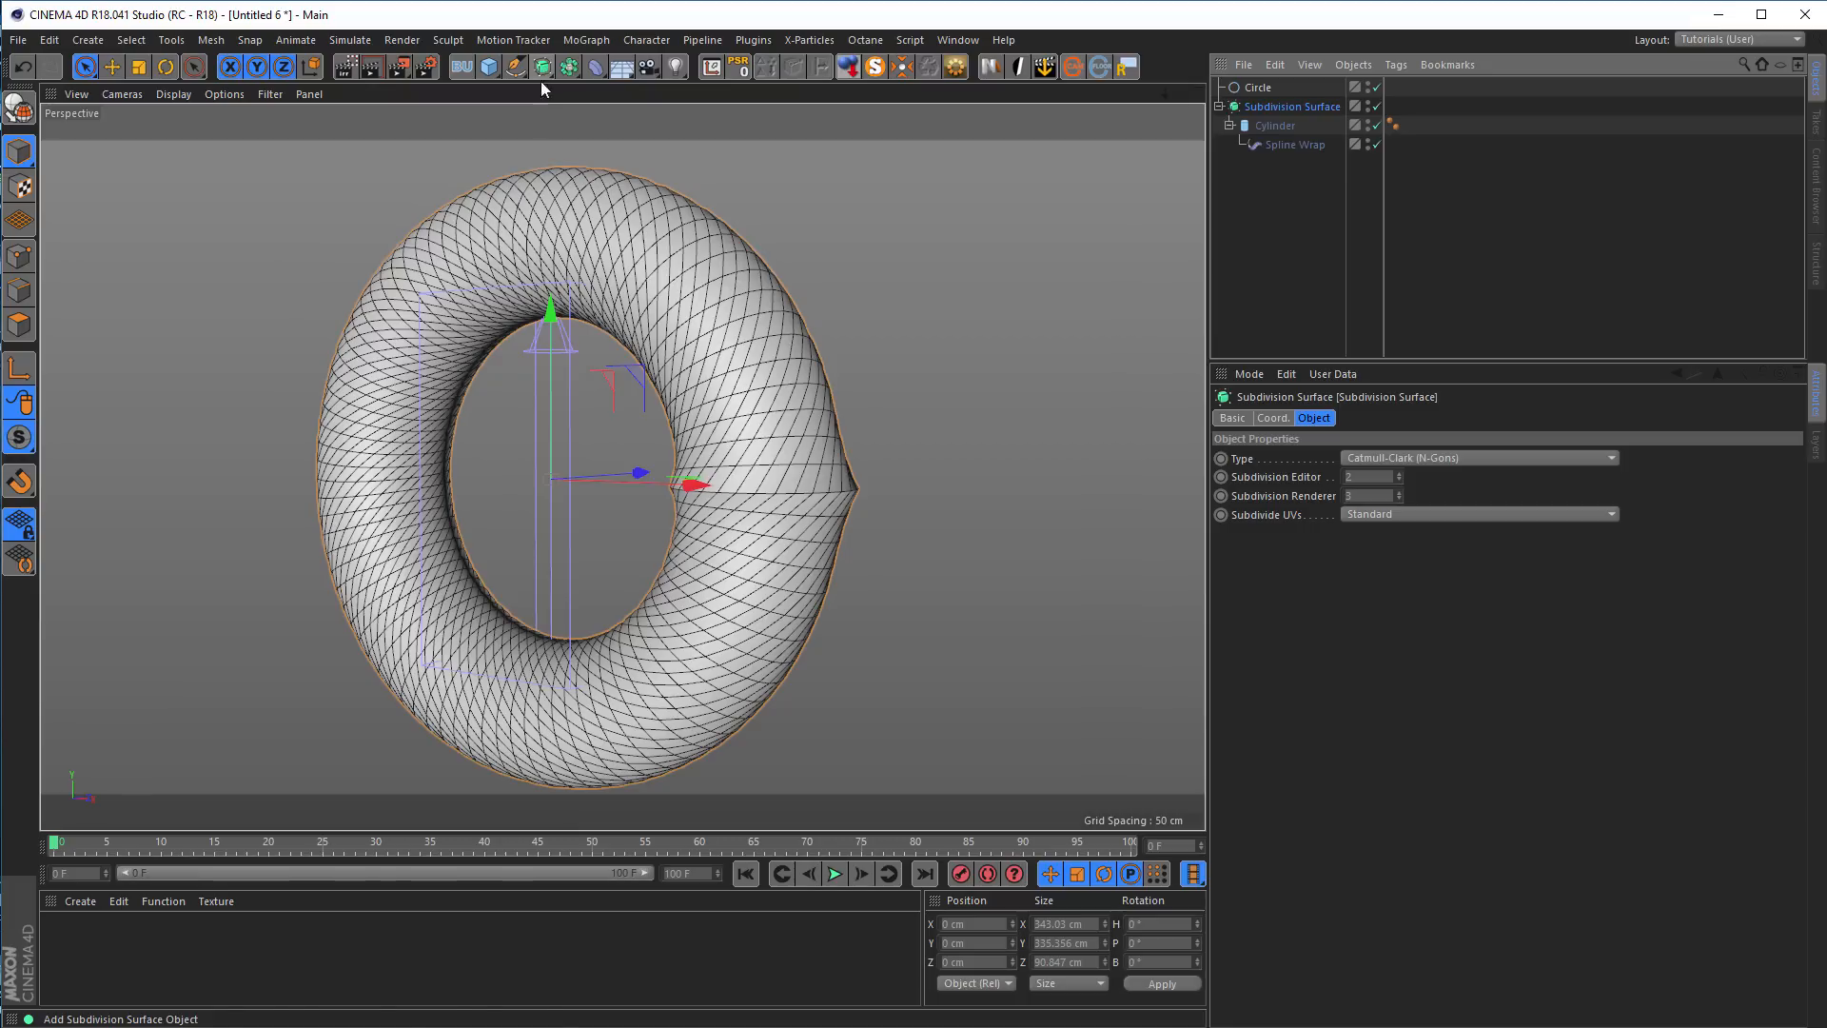
Place the cylinder inside a Connect object within the Subdivision Surface to weld the ring's seam
left_click_drag(851, 503, 756, 482, "alt")
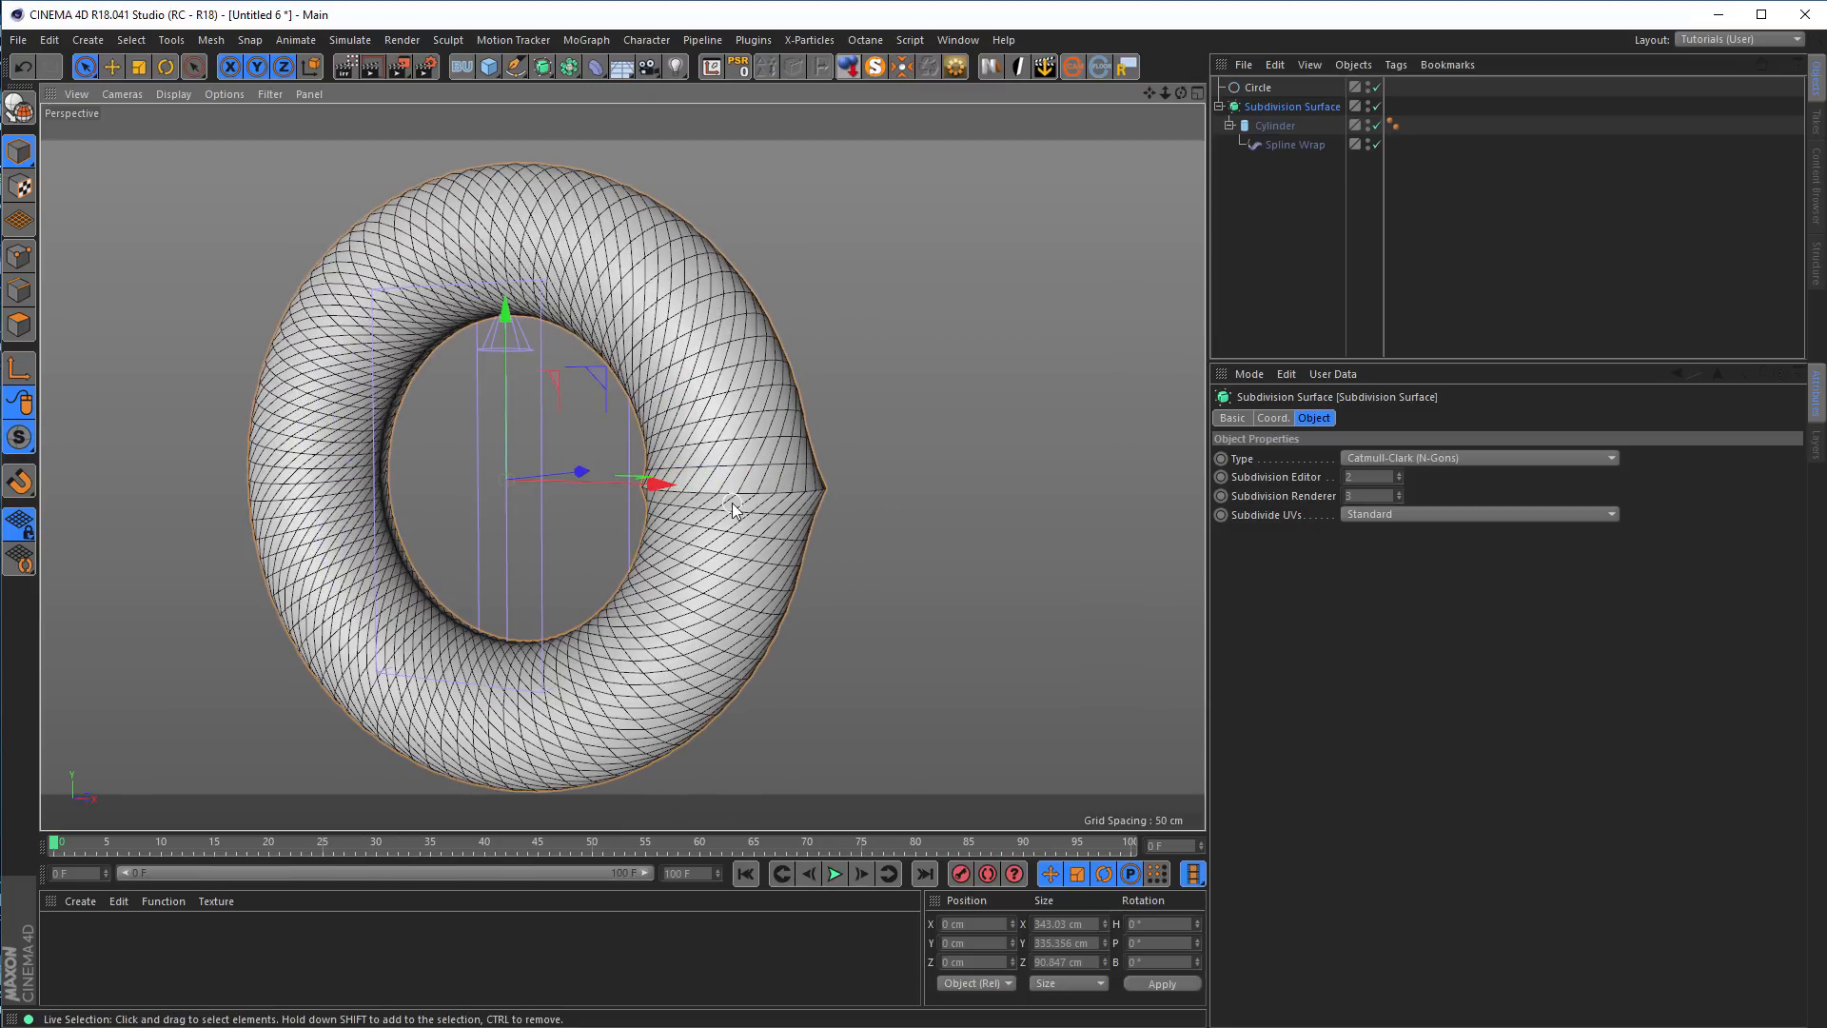
right_click_drag(760, 495, 876, 474, "alt")
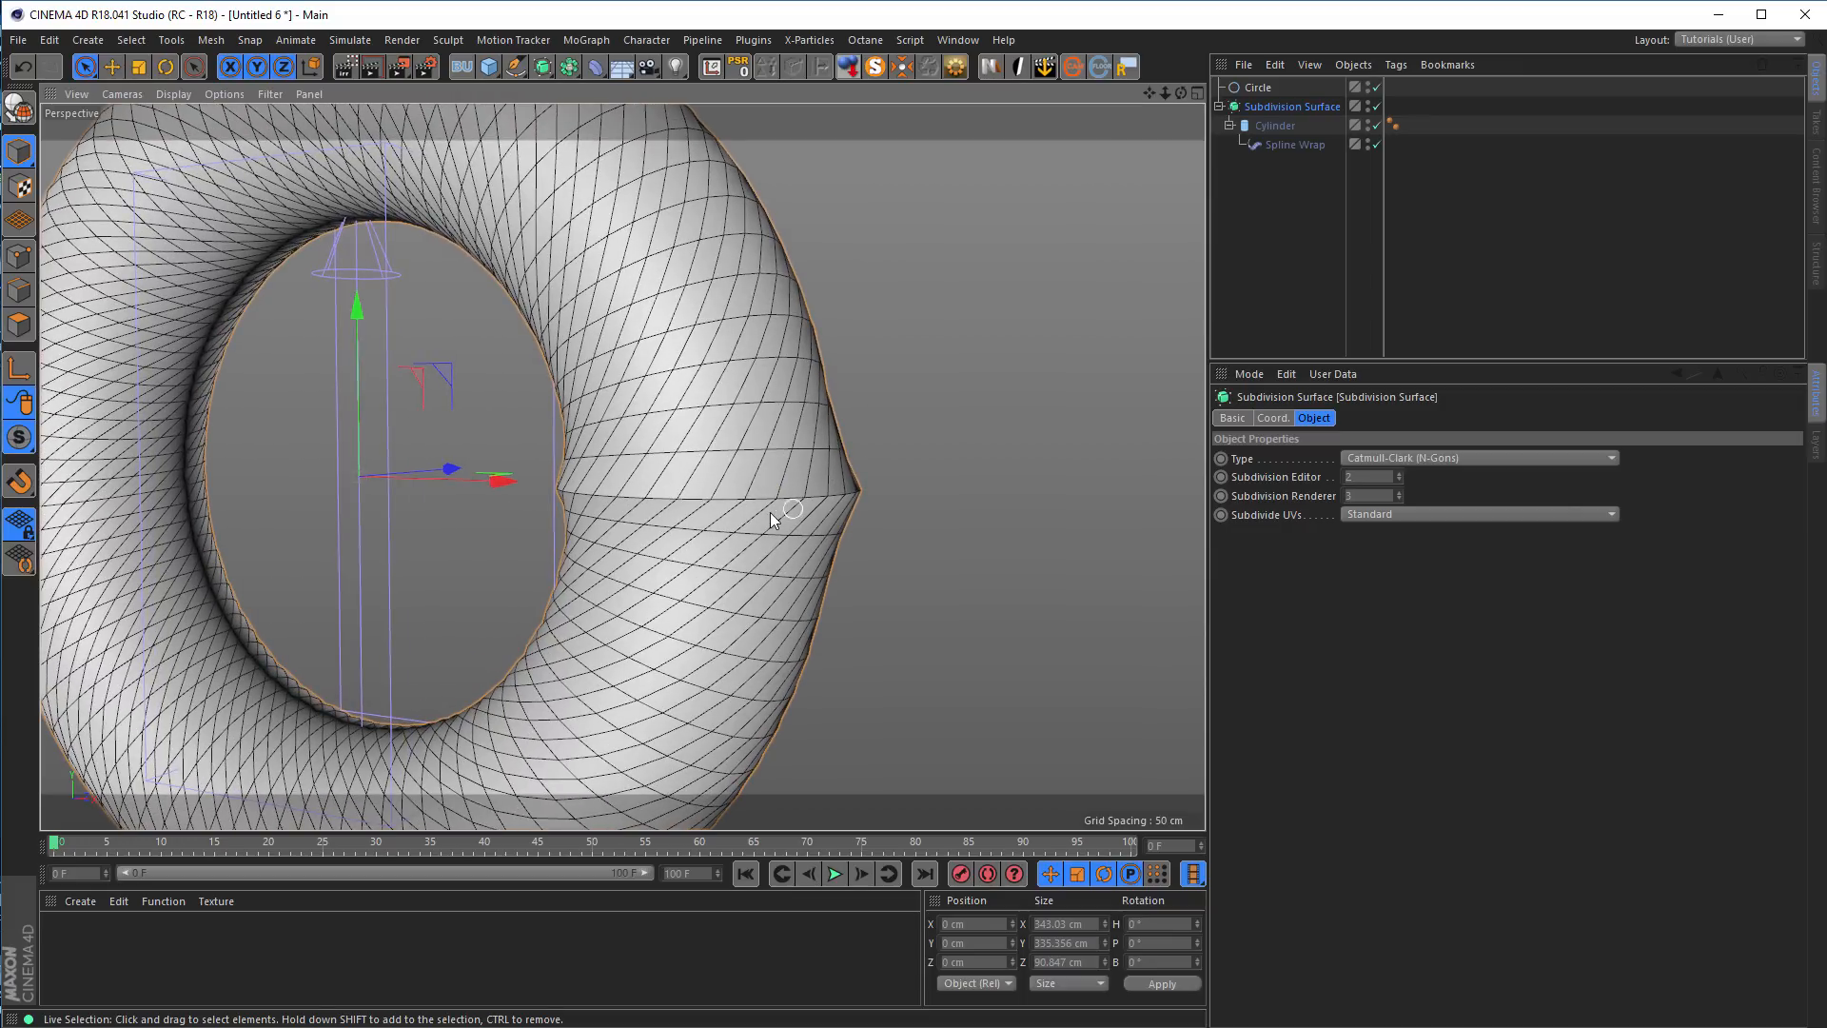
left_click(1275, 127)
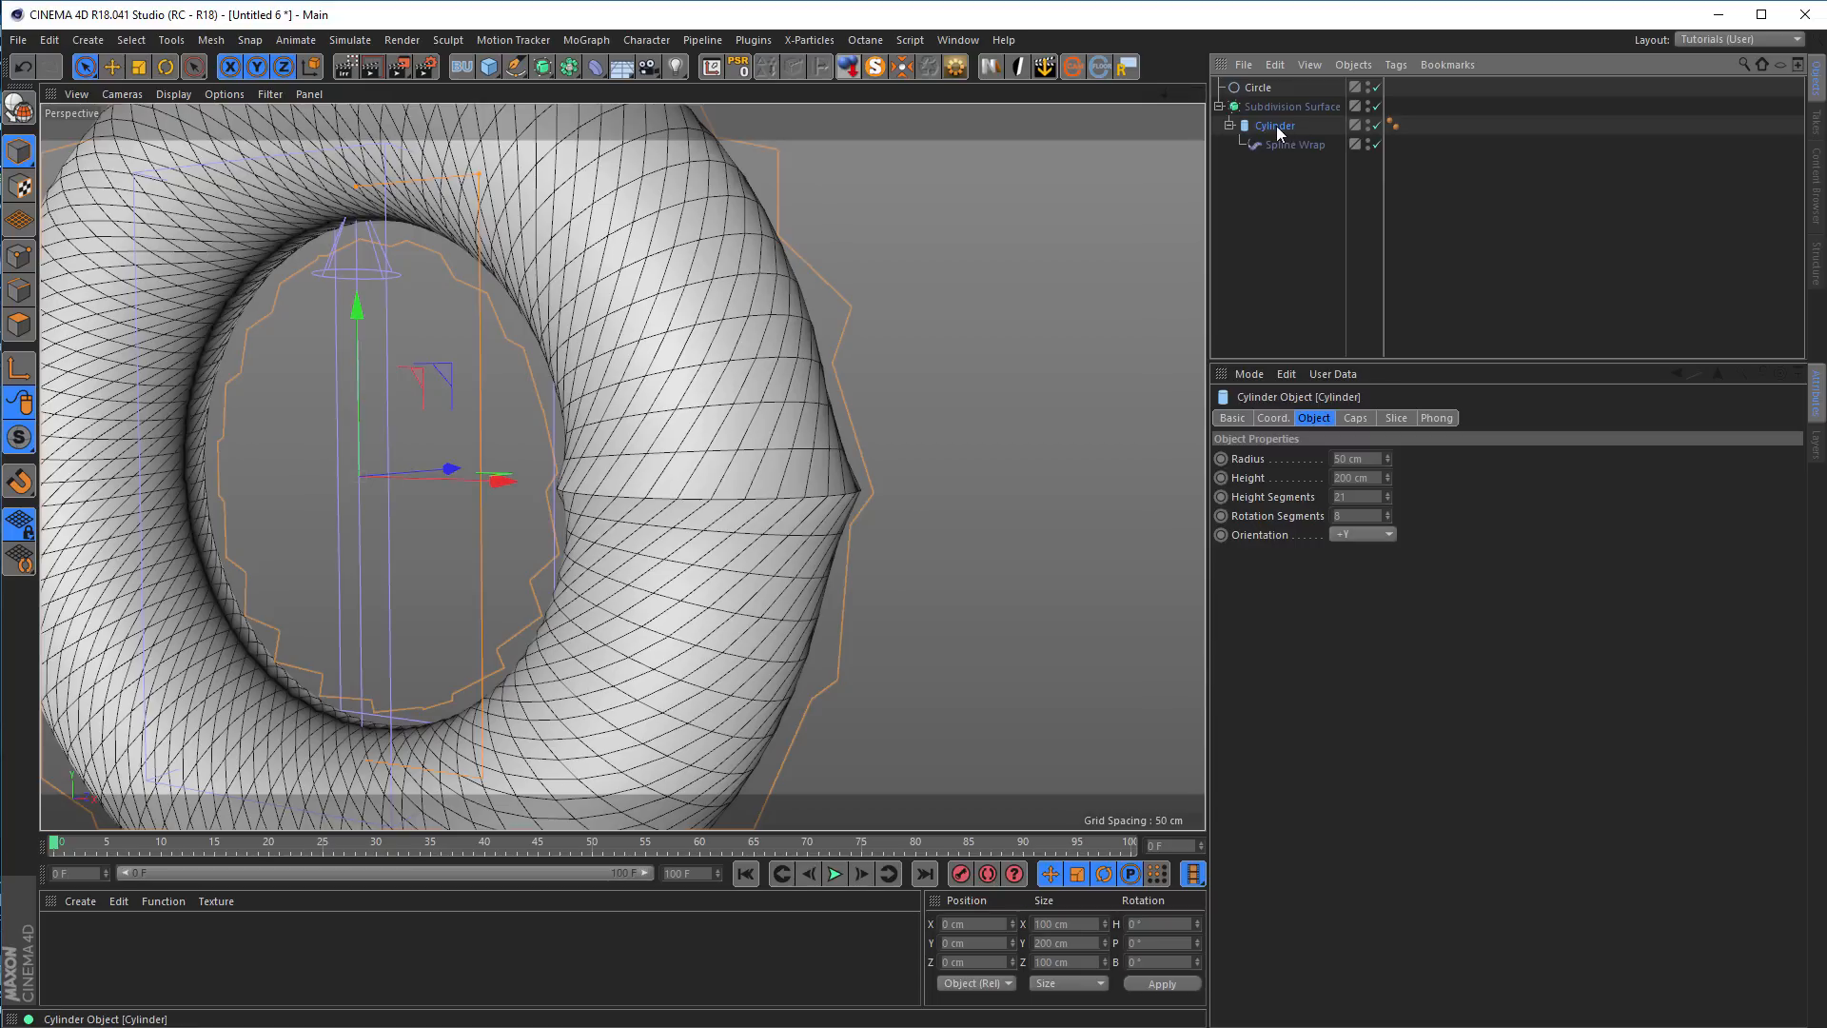
left_click(568, 67)
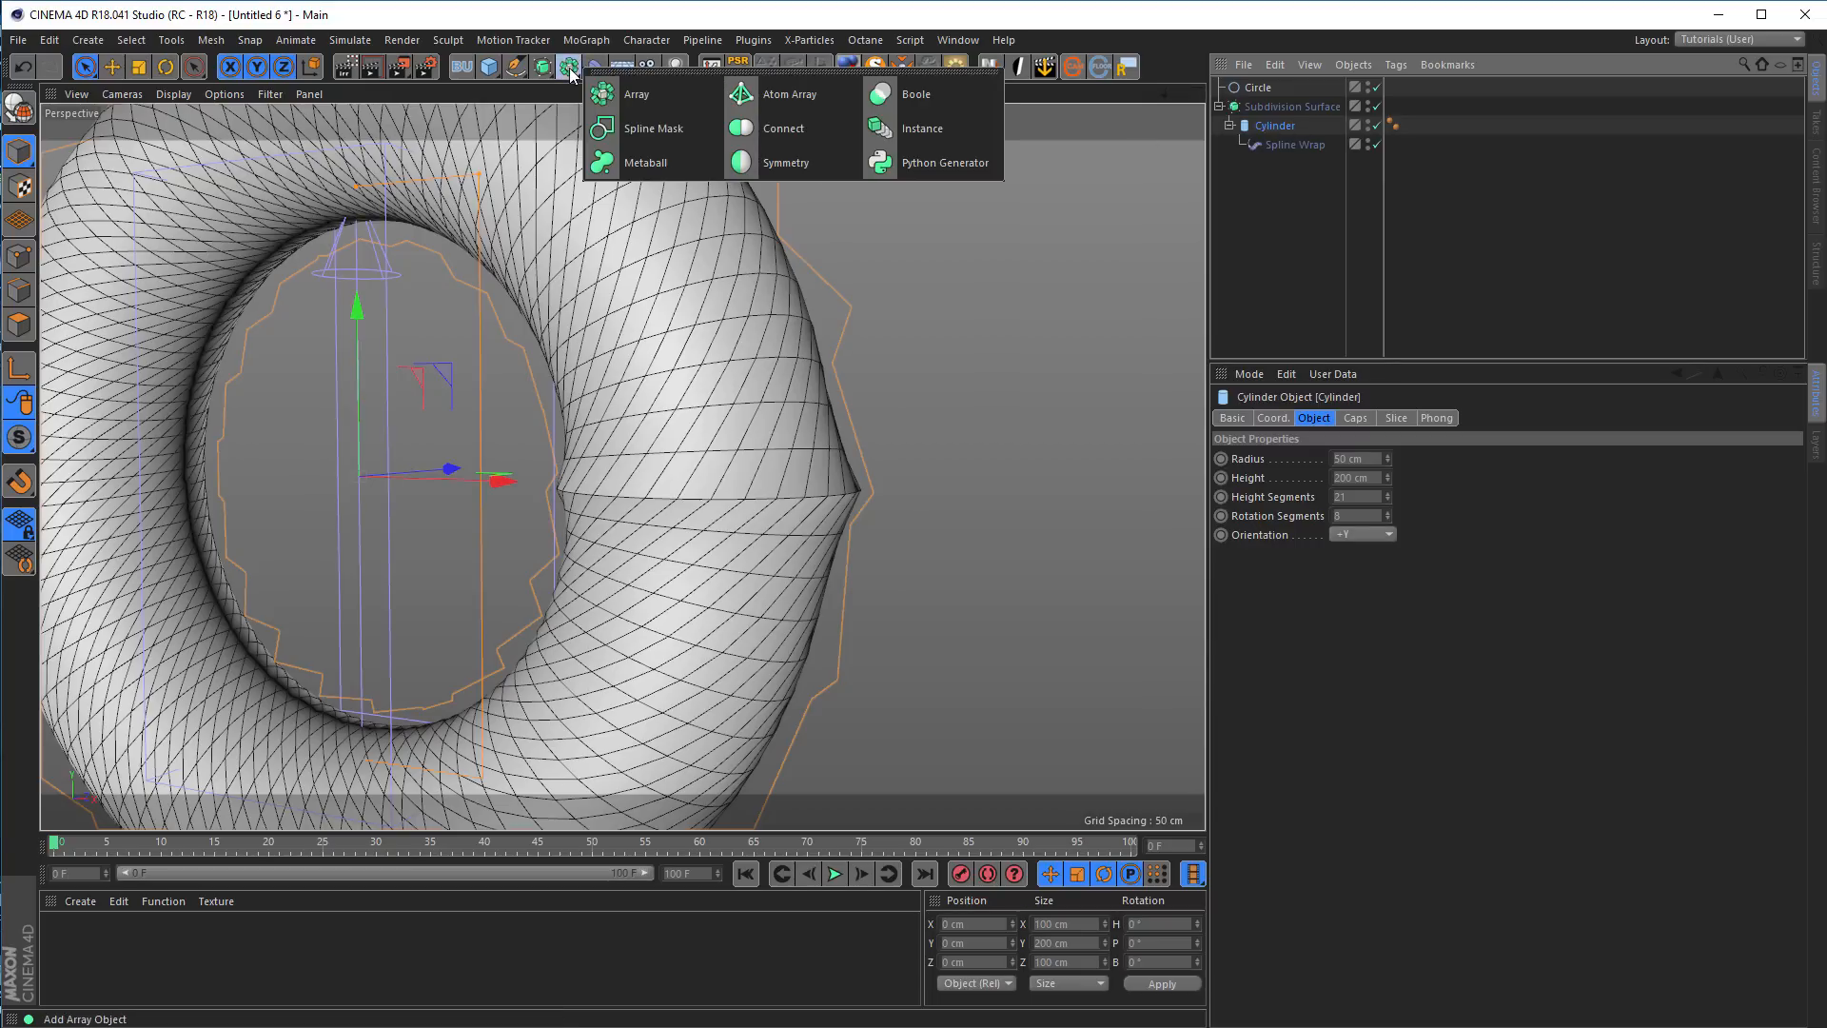
left_click(783, 129)
left_click_drag(792, 380, 699, 330, "alt")
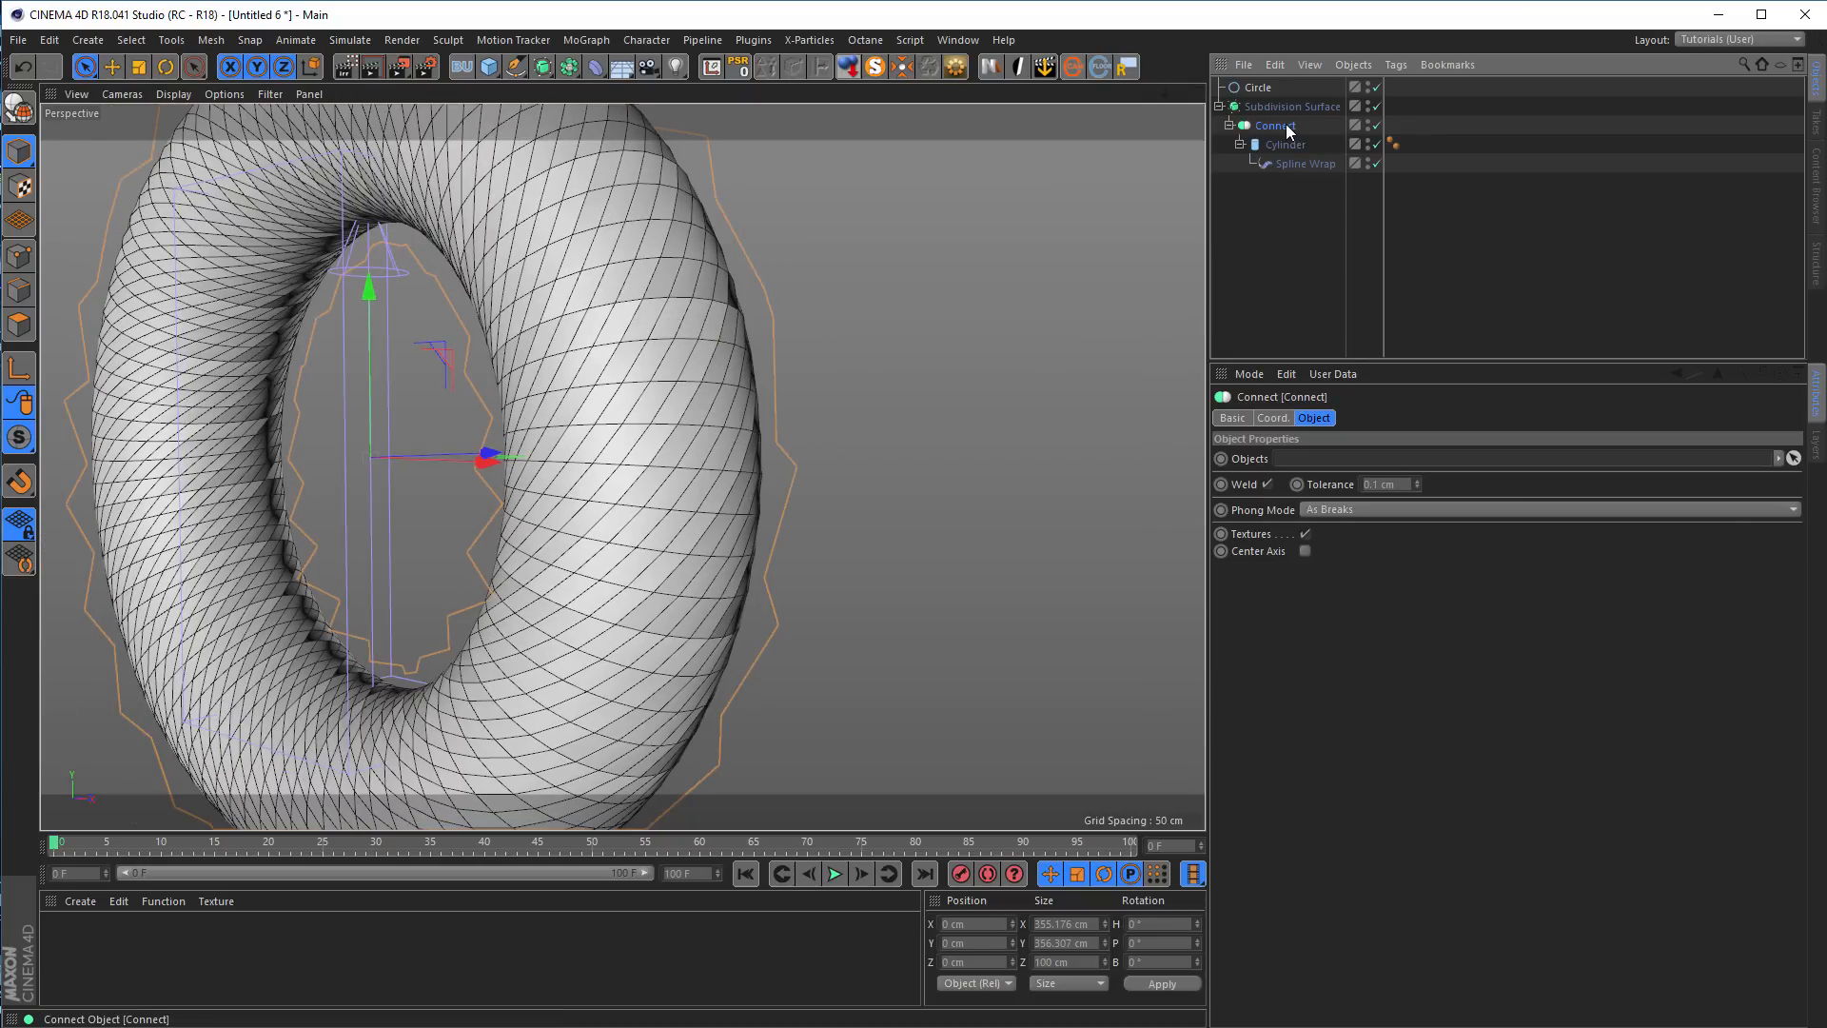
Inspect the welded seam from several angles, compare the Subdivision Surface off and on, and check the Connect object's weld tolerance
left_click(1377, 106)
left_click(1377, 106)
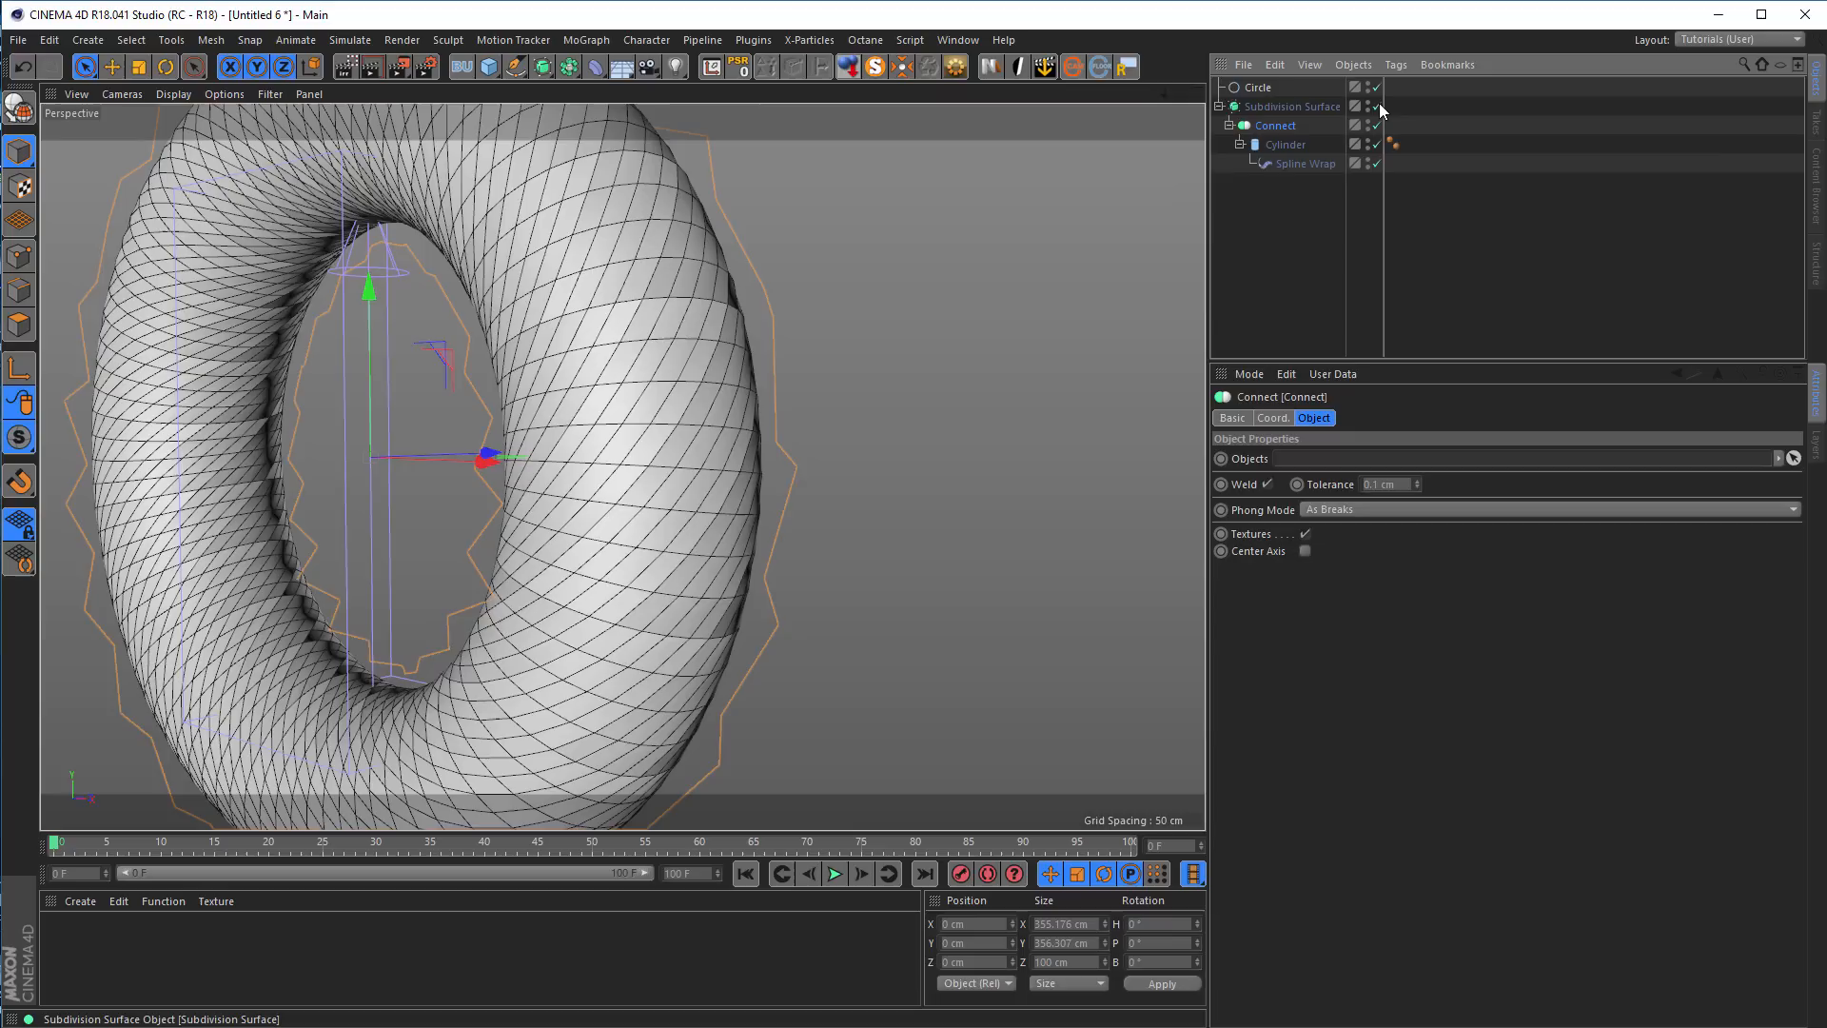
left_click_drag(641, 605, 589, 597, "alt")
right_click_drag(598, 600, 505, 603, "alt")
middle_click_drag(574, 576, 632, 551, "alt")
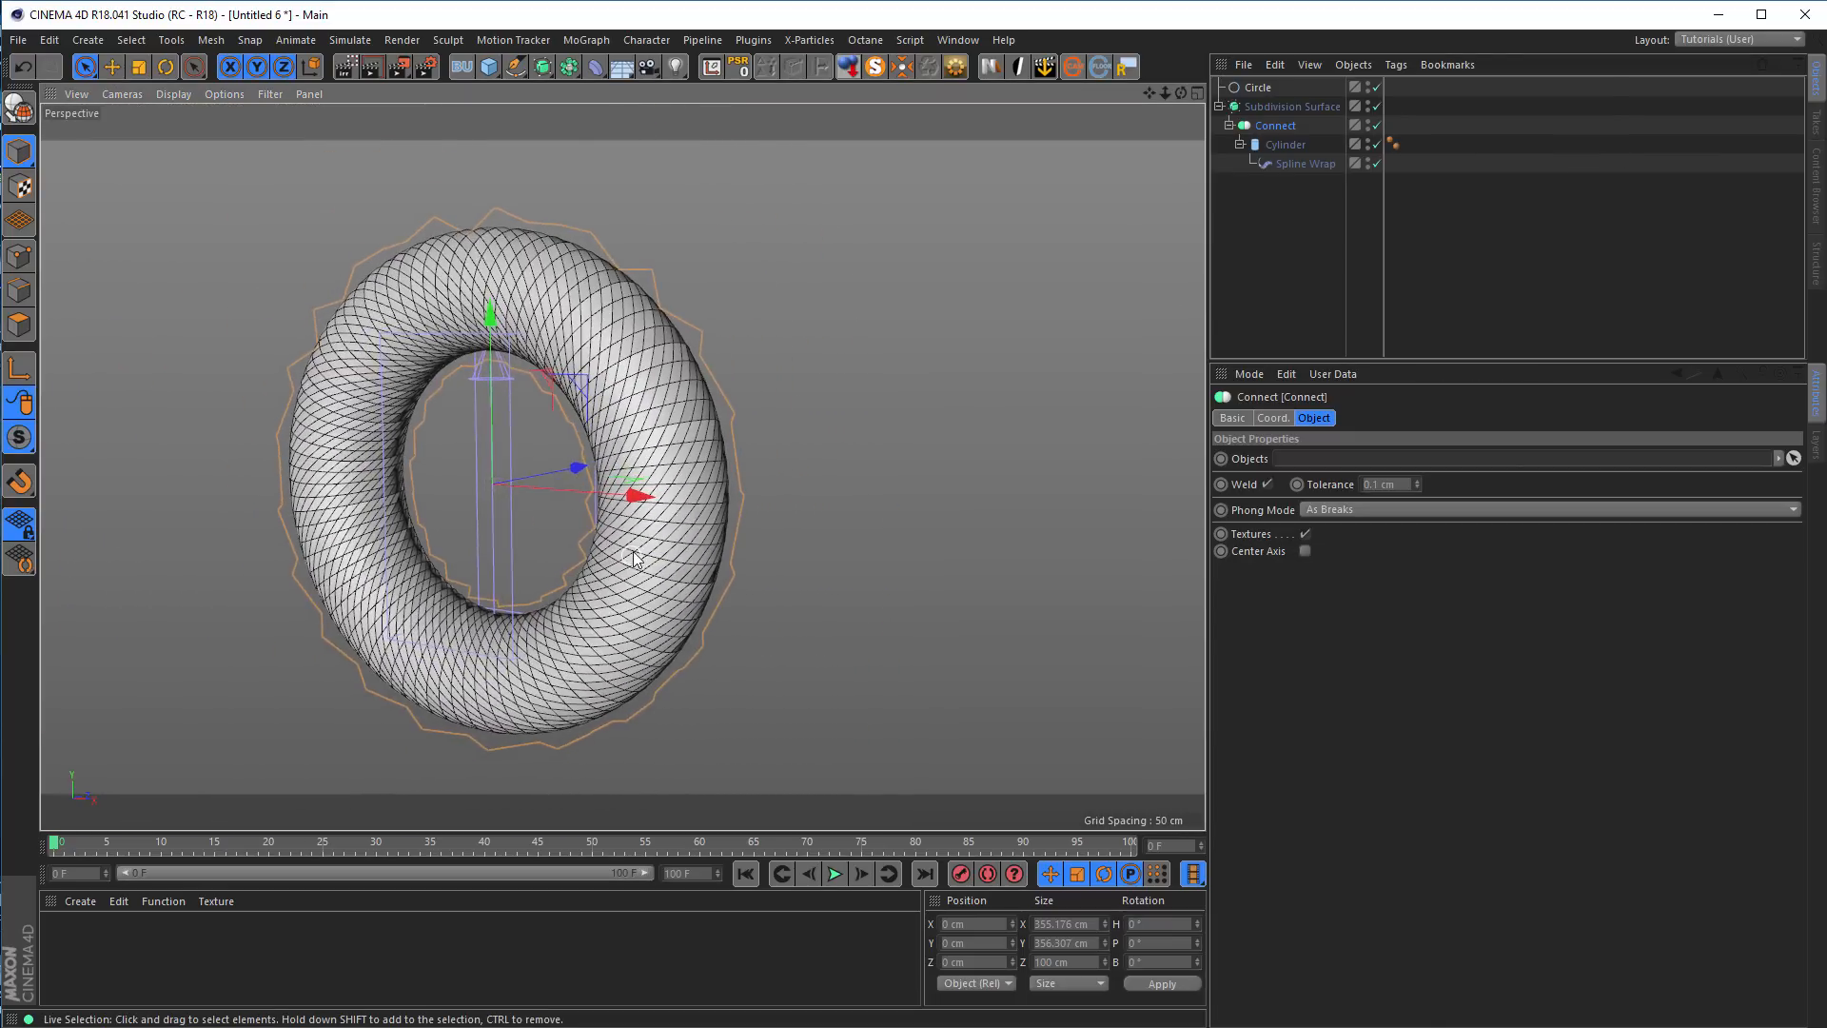
right_click_drag(632, 551, 706, 521, "alt")
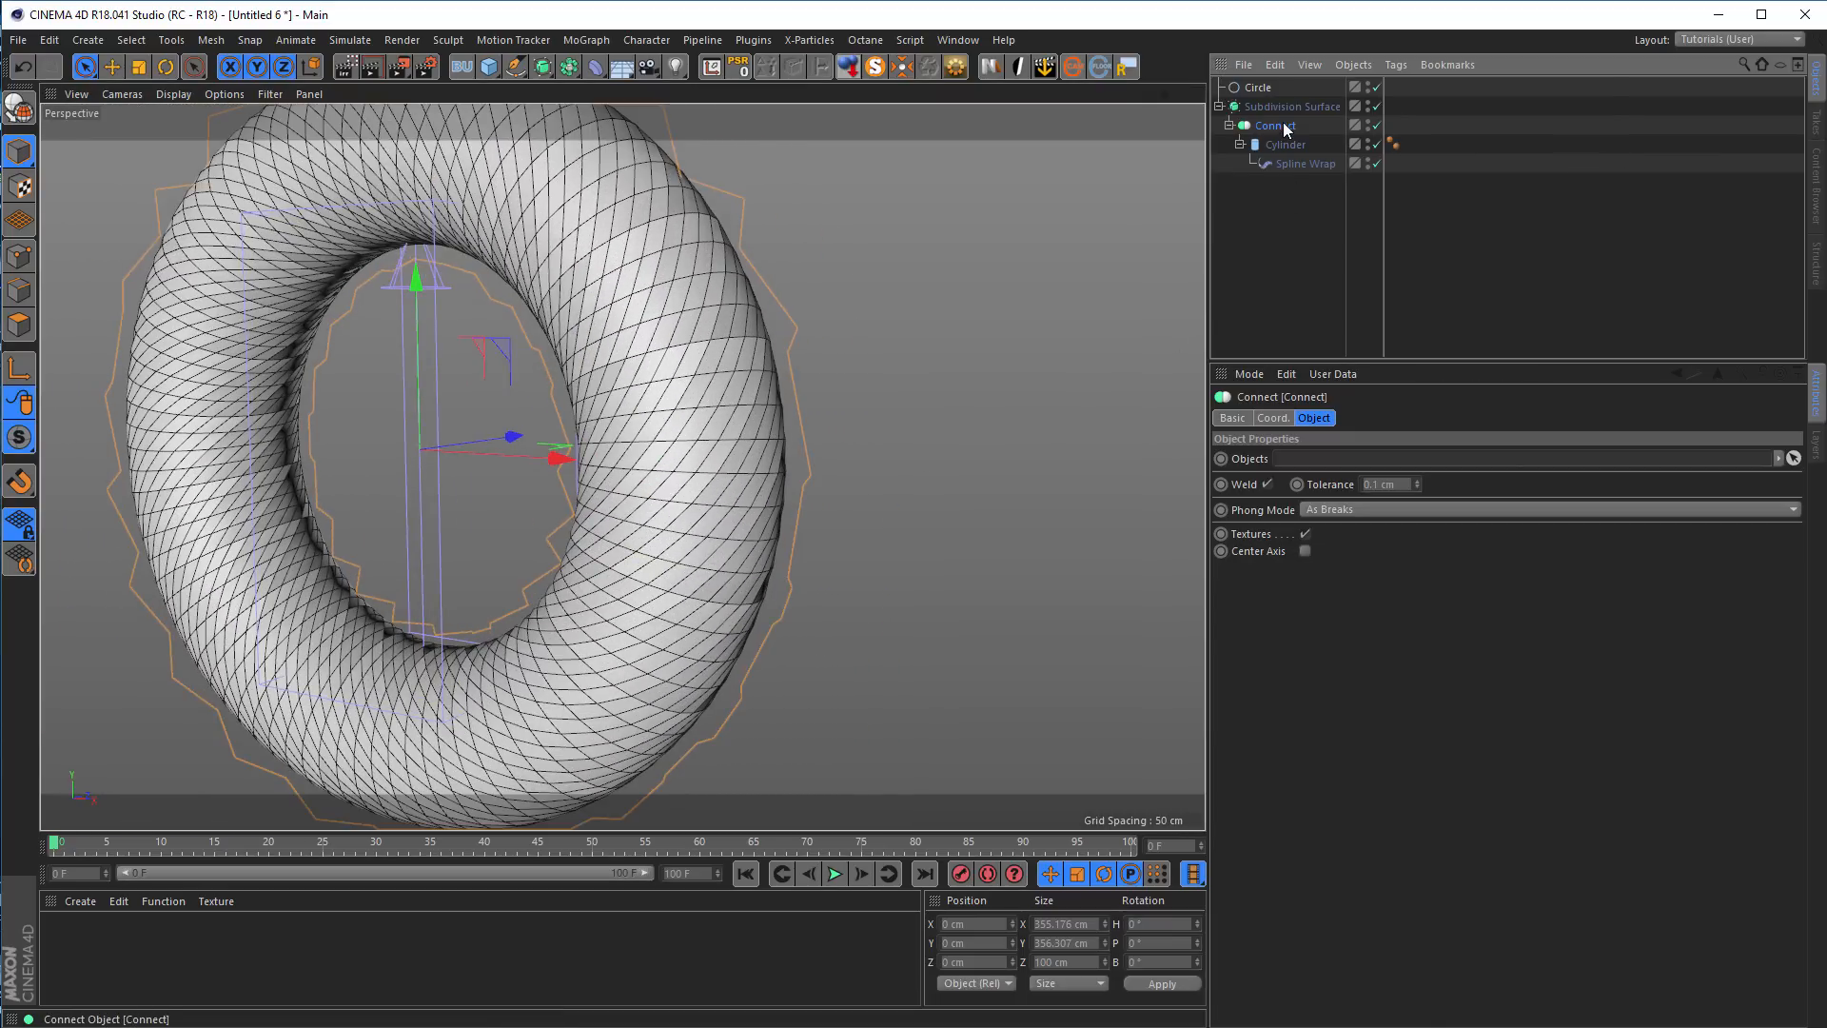
left_click(1419, 482)
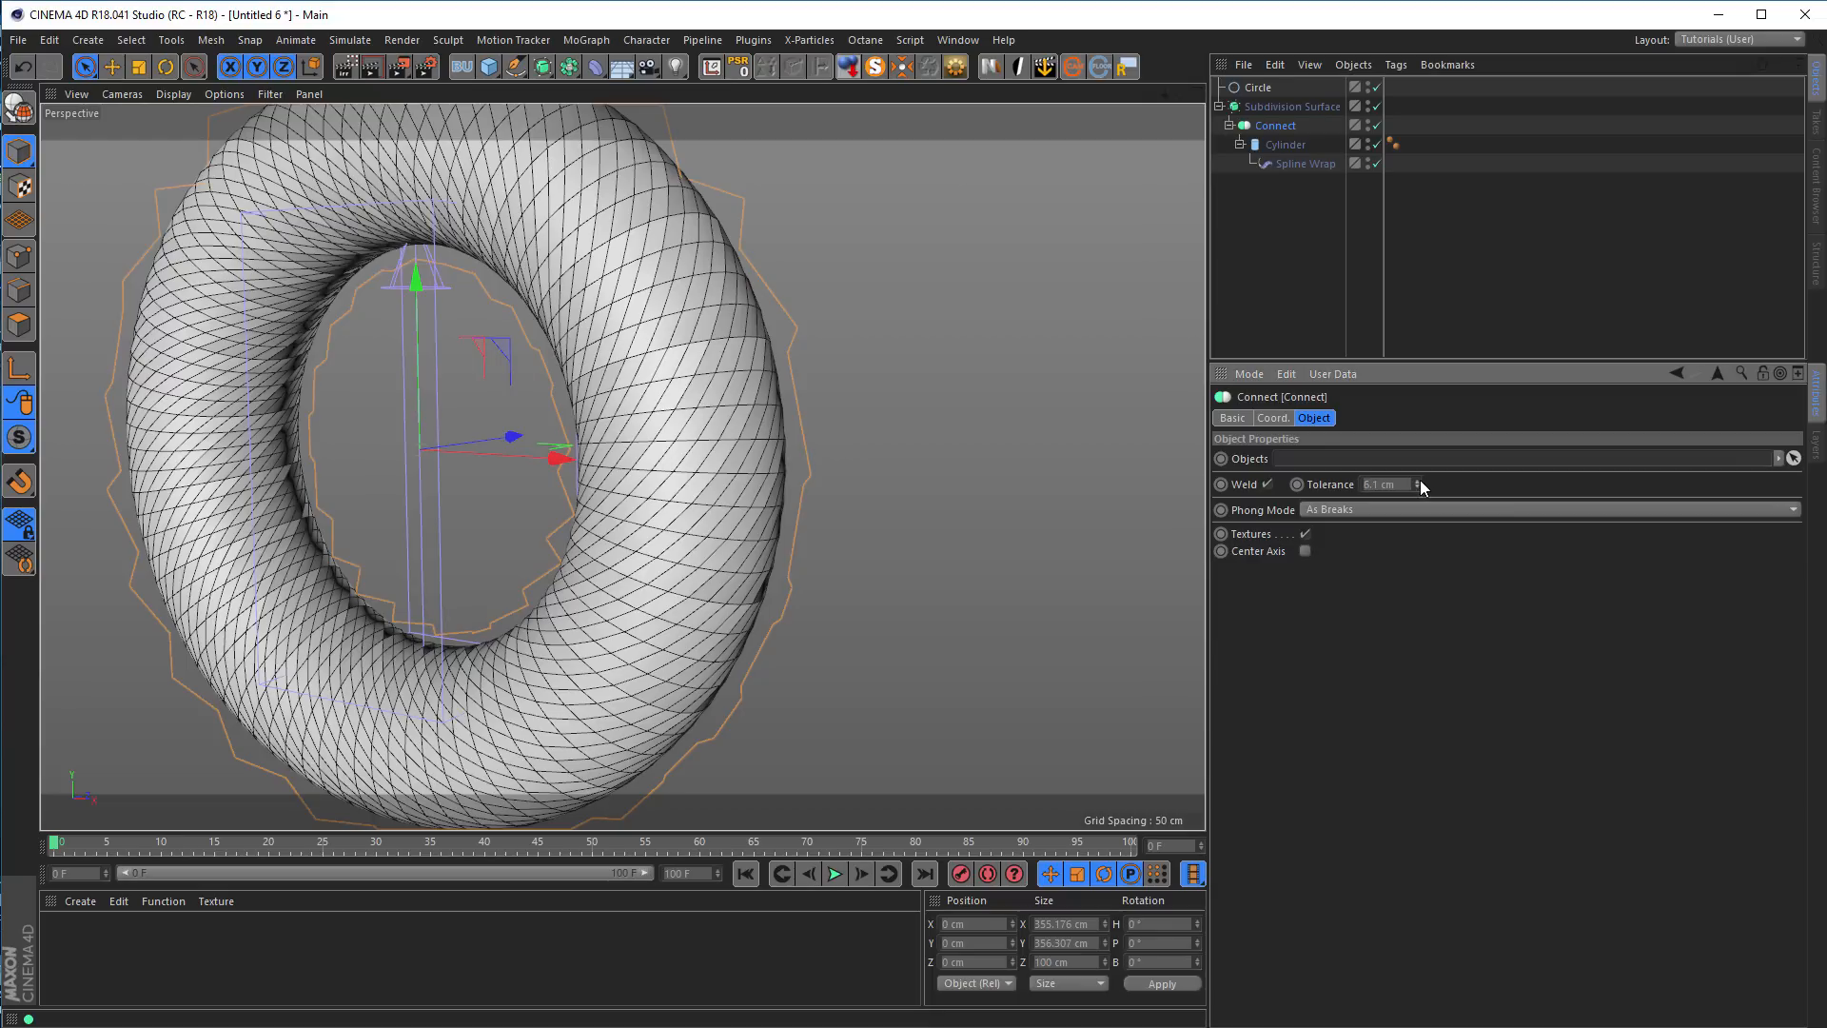
mouse_move(1420, 481)
left_mouse_down()
mouse_move(1419, 433)
mouse_move(1419, 483)
left_mouse_up()
mouse_move(677, 432)
left_mouse_down("alt")
mouse_move(721, 449)
mouse_move(603, 451)
mouse_move(681, 441)
left_mouse_up("alt")
scroll(649, 449, "up", 3)
Compare the ring's seam with the Connect object disabled and enabled, leaving it enabled
left_click(1376, 124)
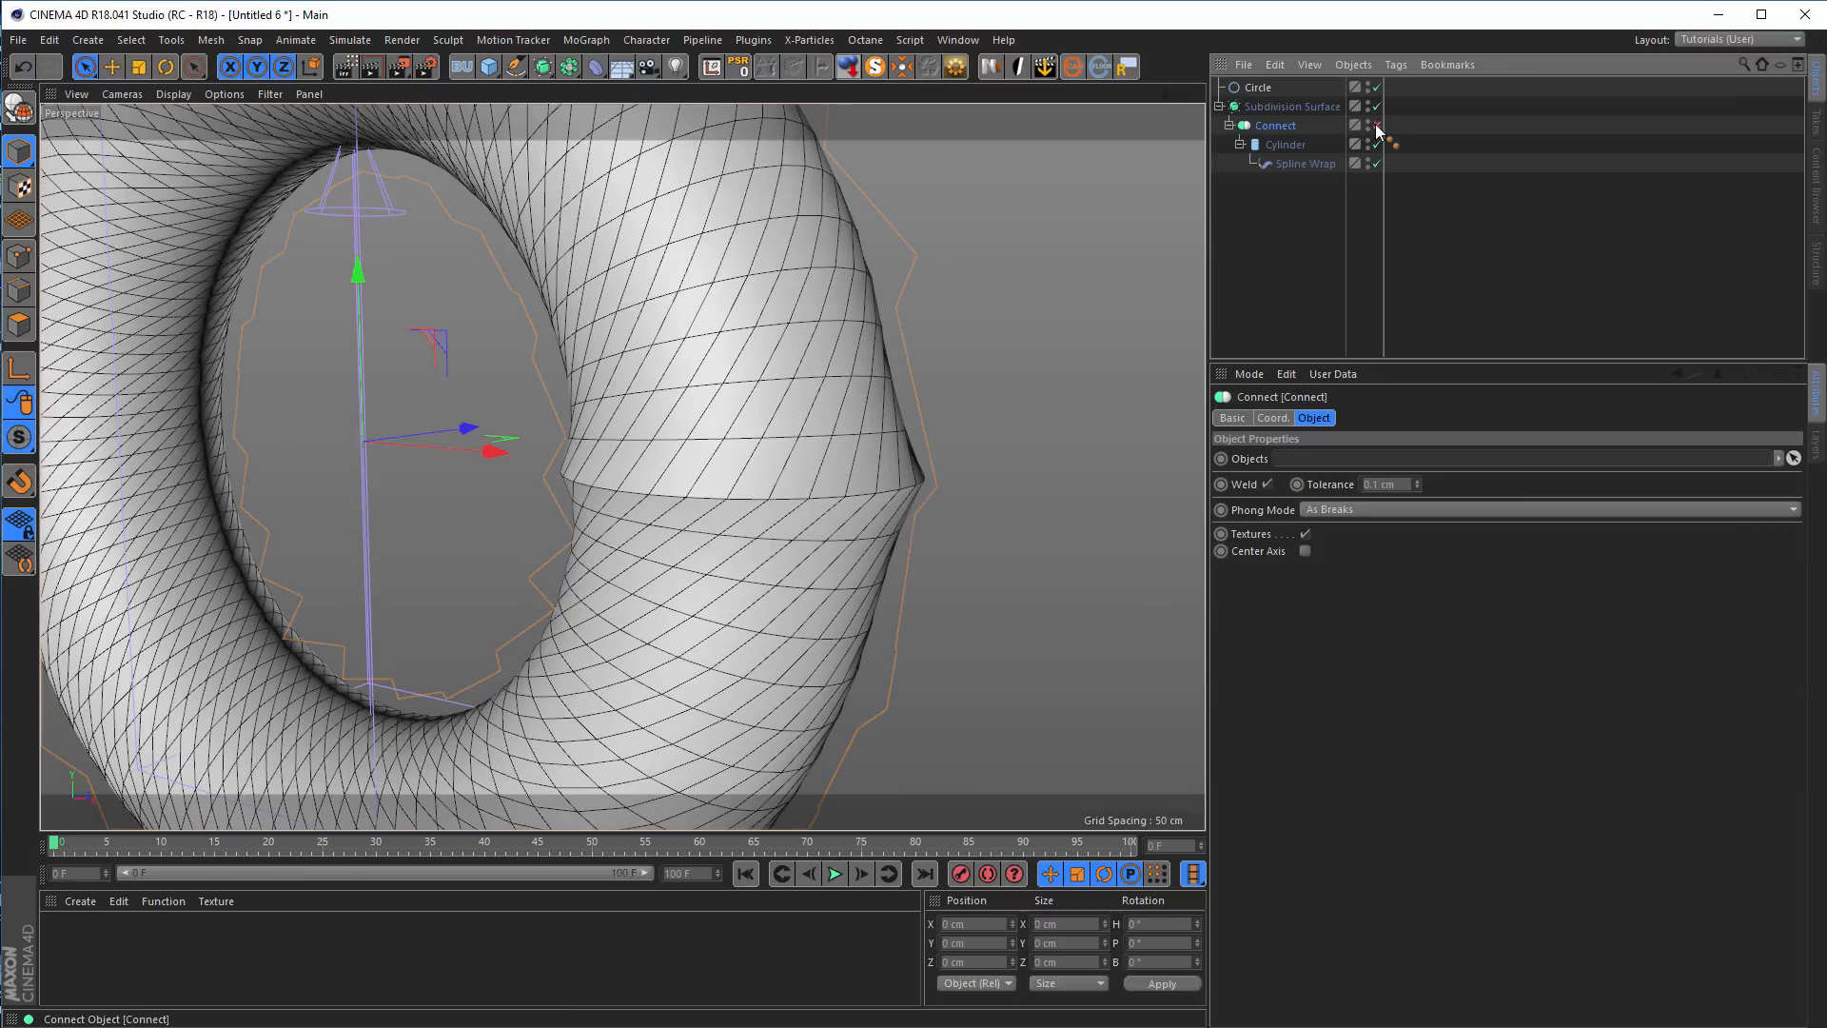
left_click(1376, 125)
left_click(1375, 125)
right_click_drag(710, 448, 562, 470, "alt")
left_click_drag(659, 455, 706, 461, "alt")
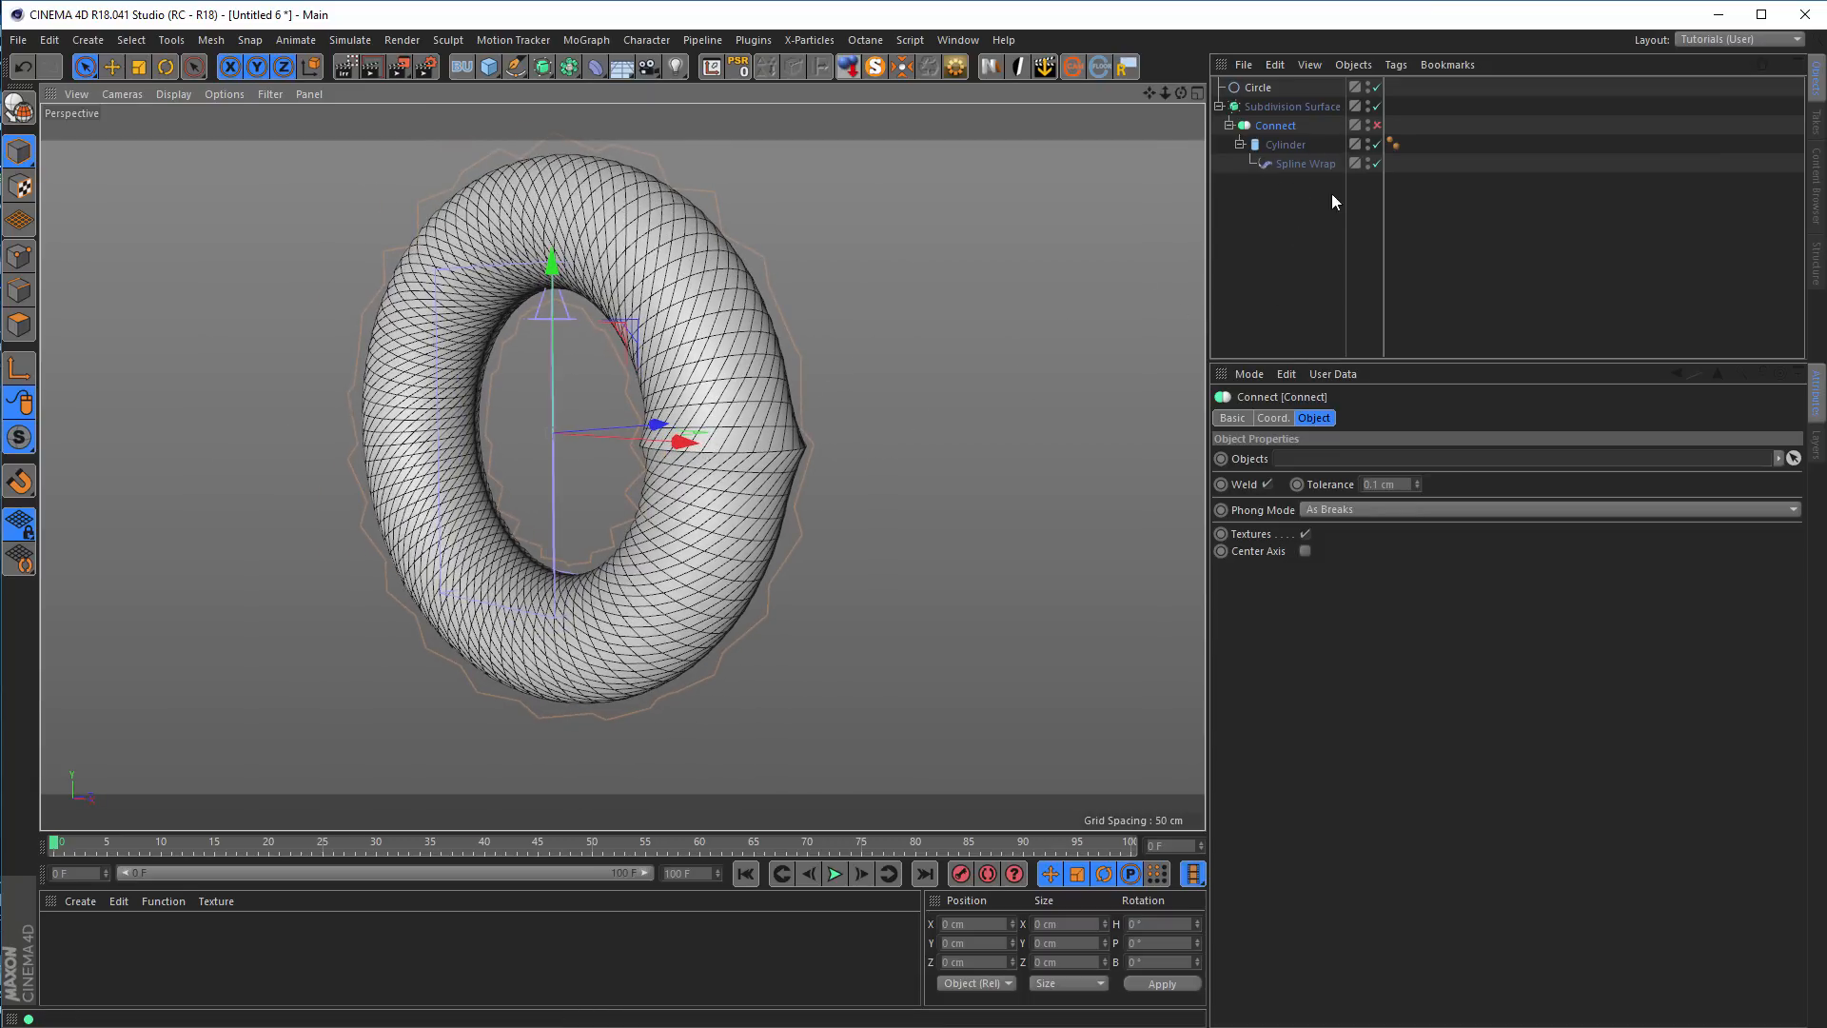
left_click(1376, 126)
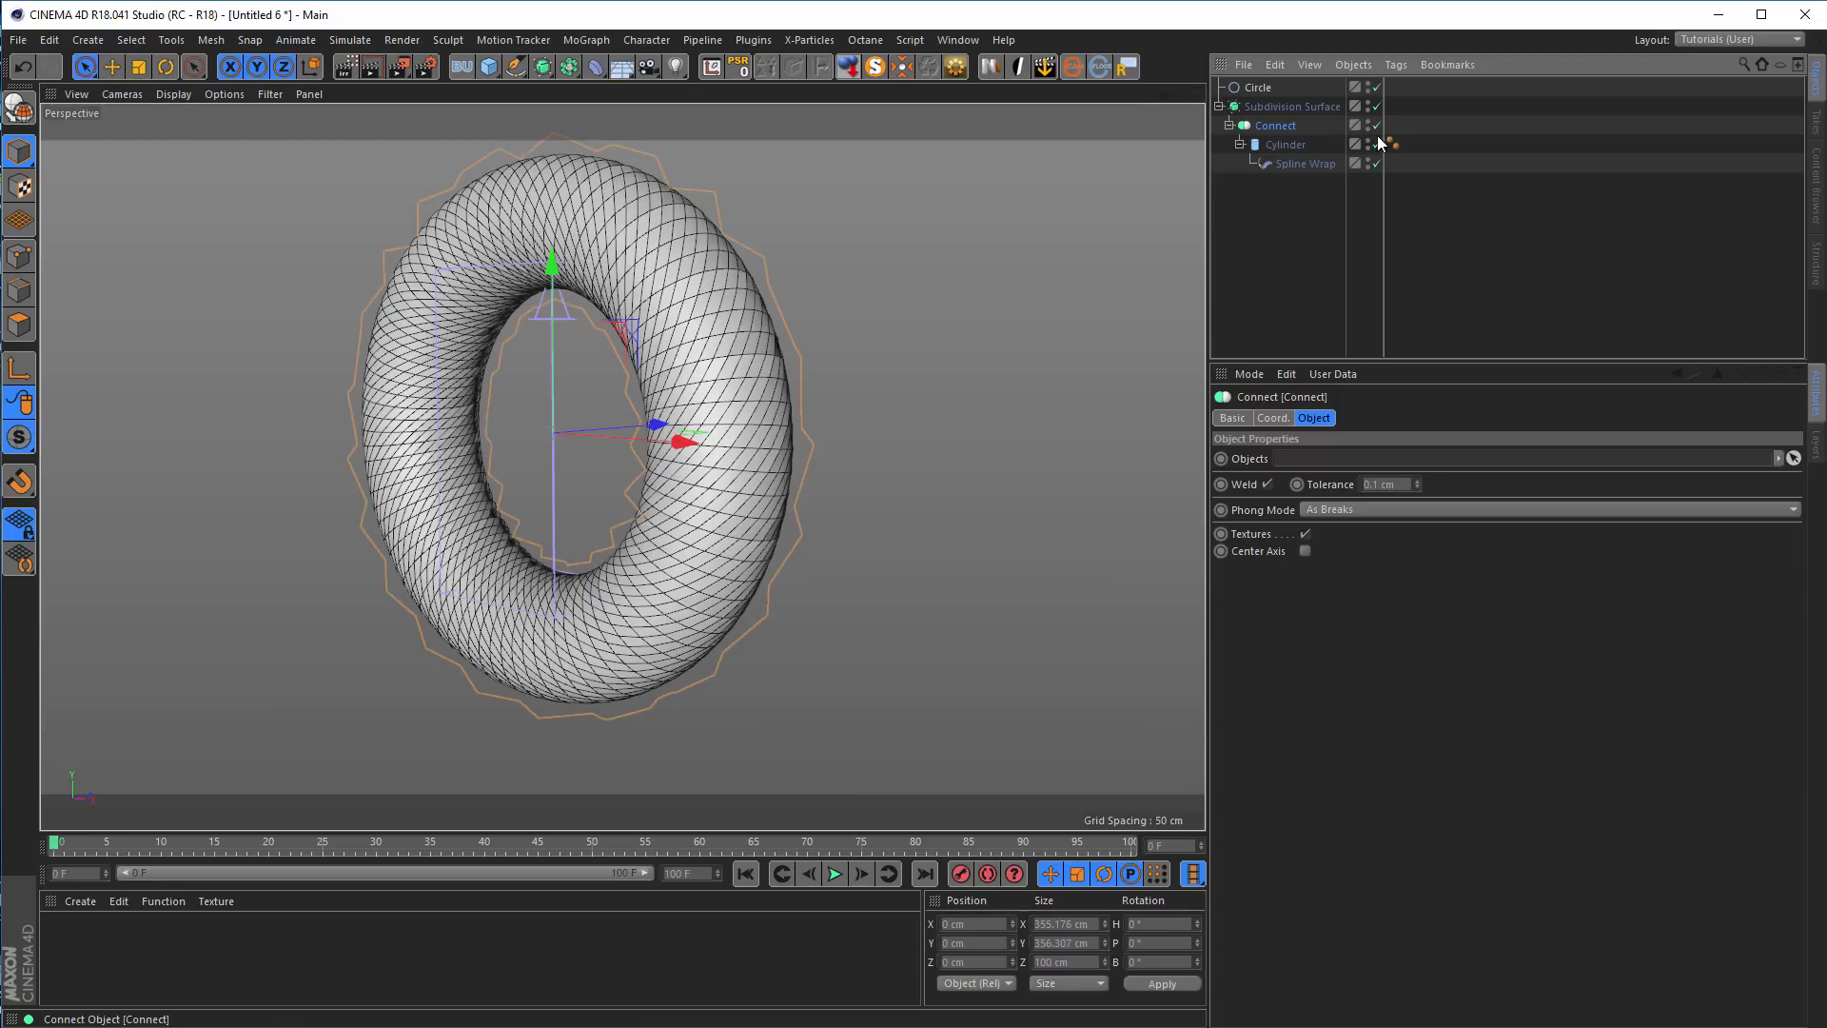
Set the Spline Wrap's rotation strength to 200% and compare the ring with the Subdivision Surface off and on
left_click(1299, 163)
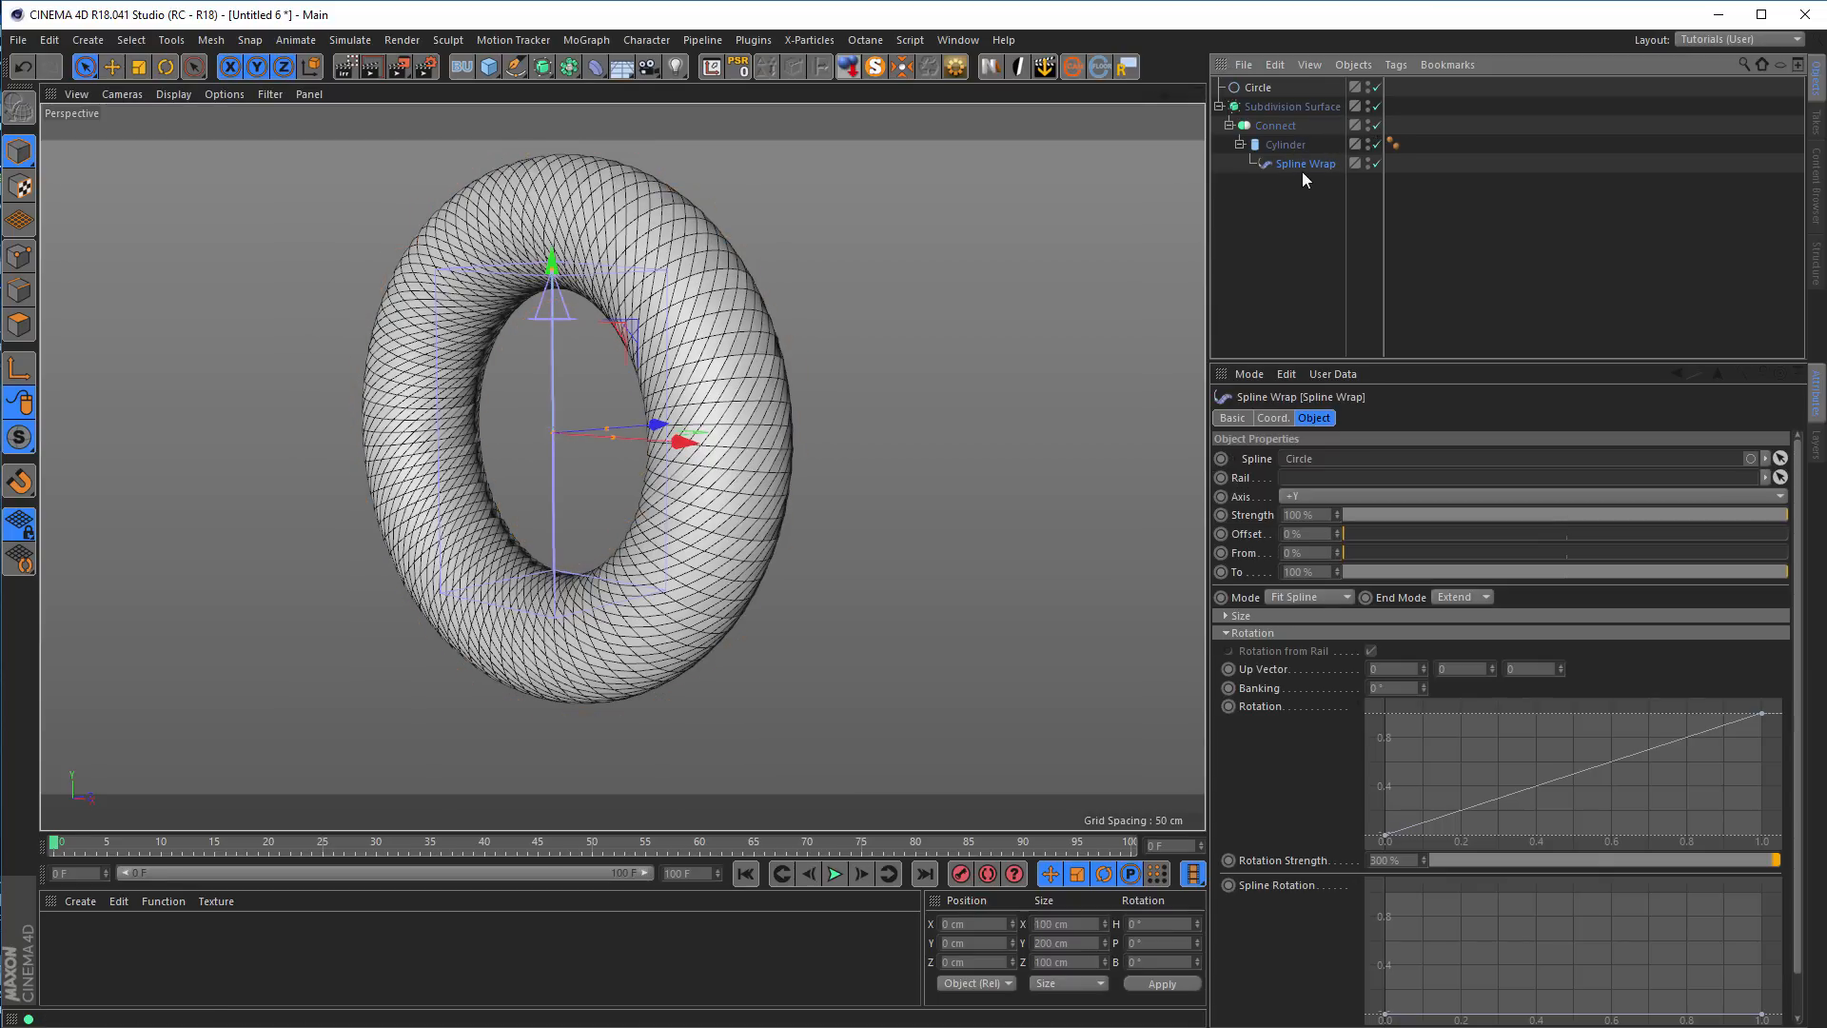
type("200")
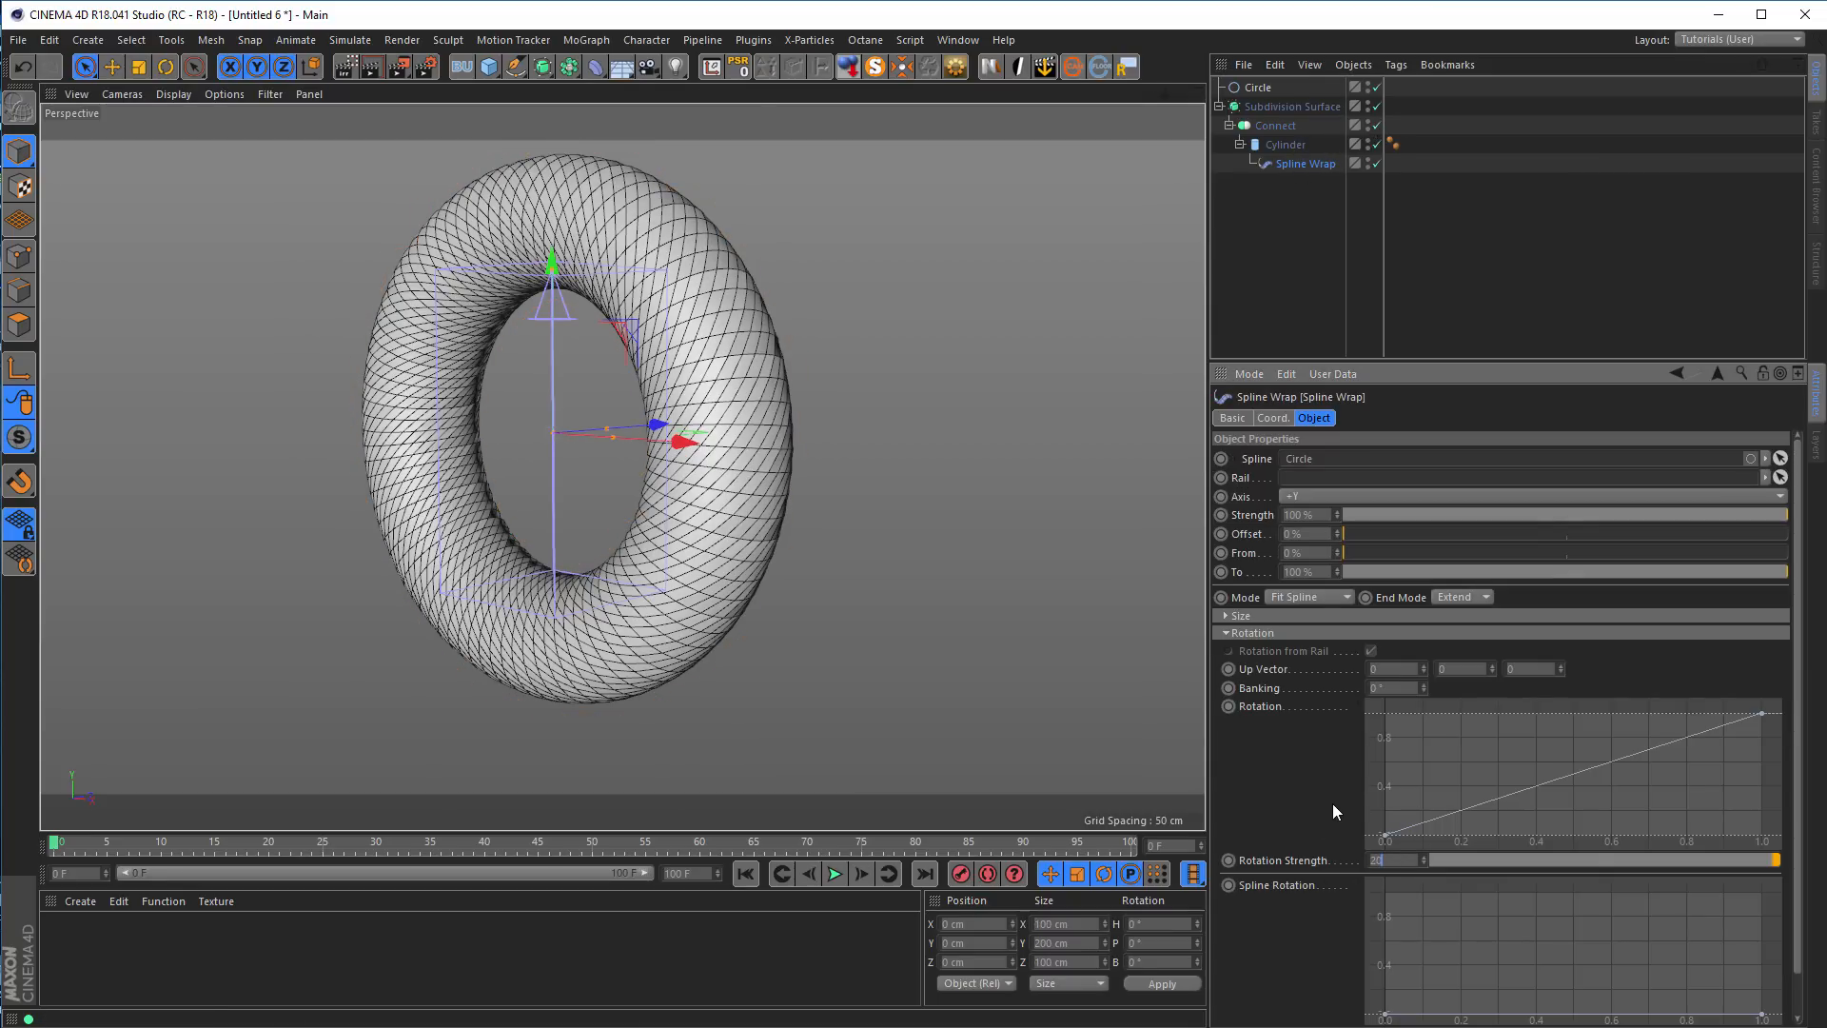
key("Return")
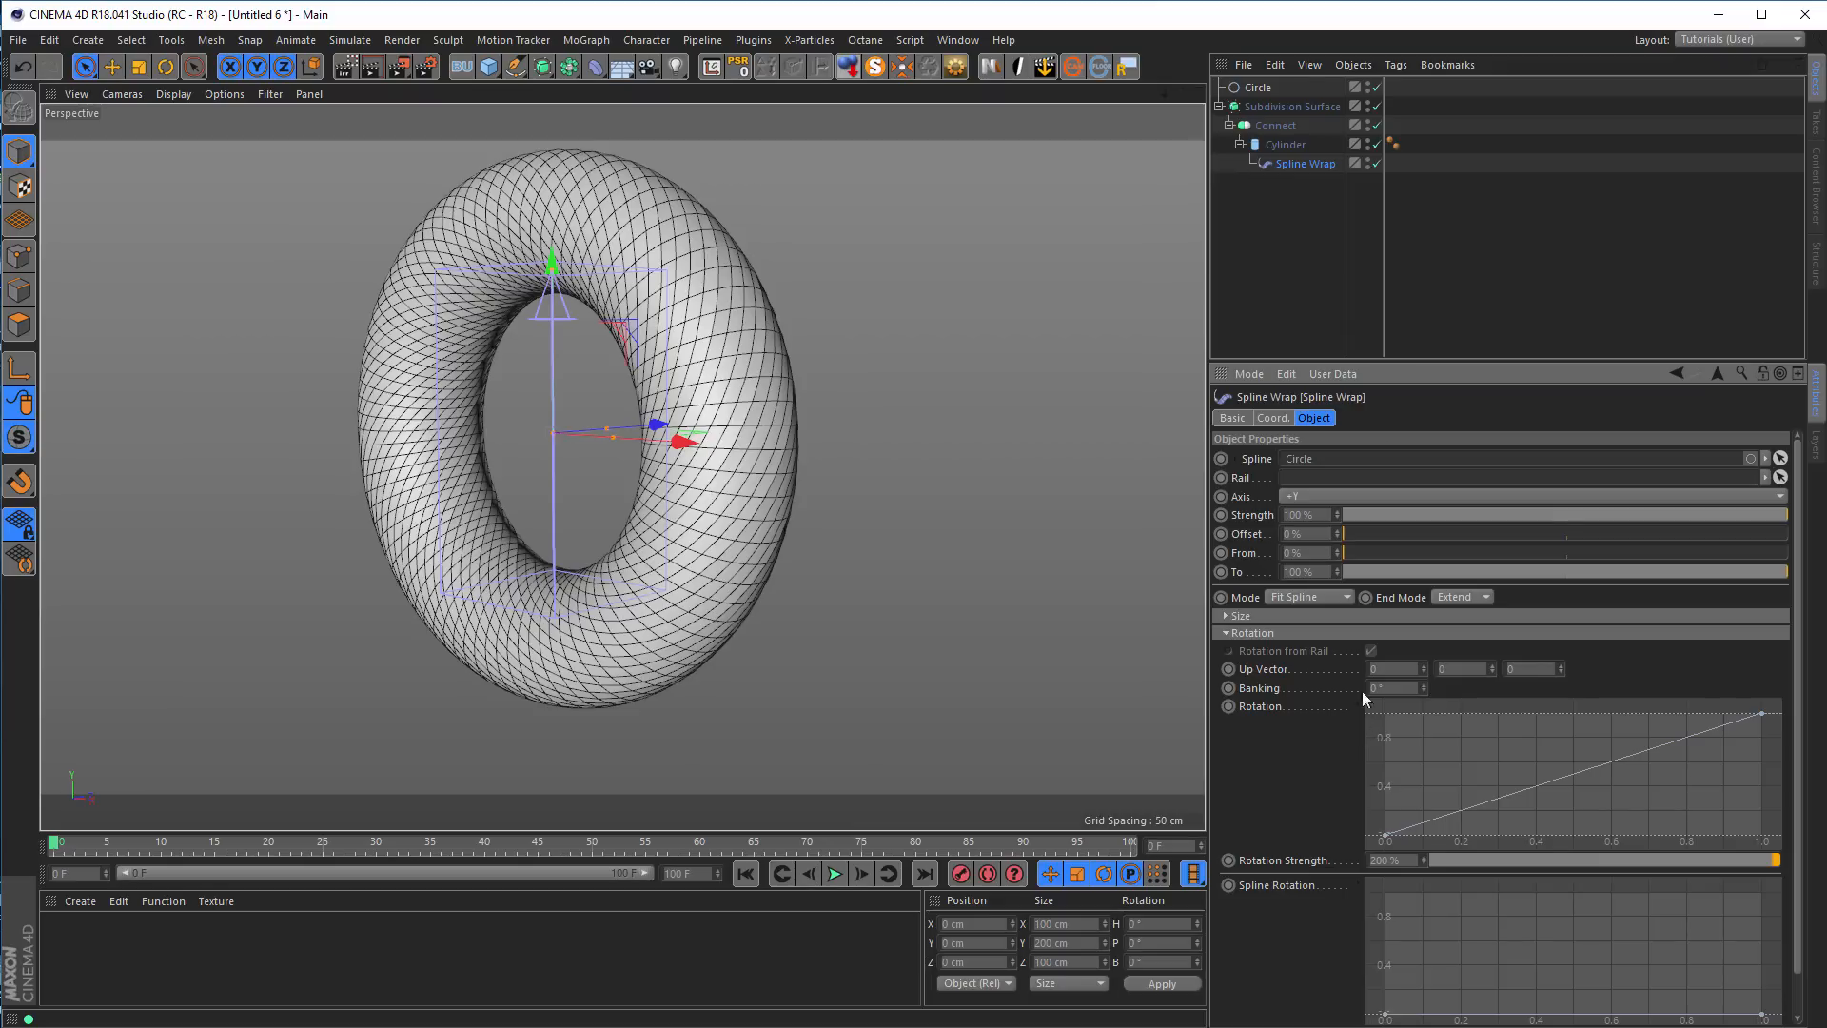
left_click(1375, 106)
left_click(1376, 106)
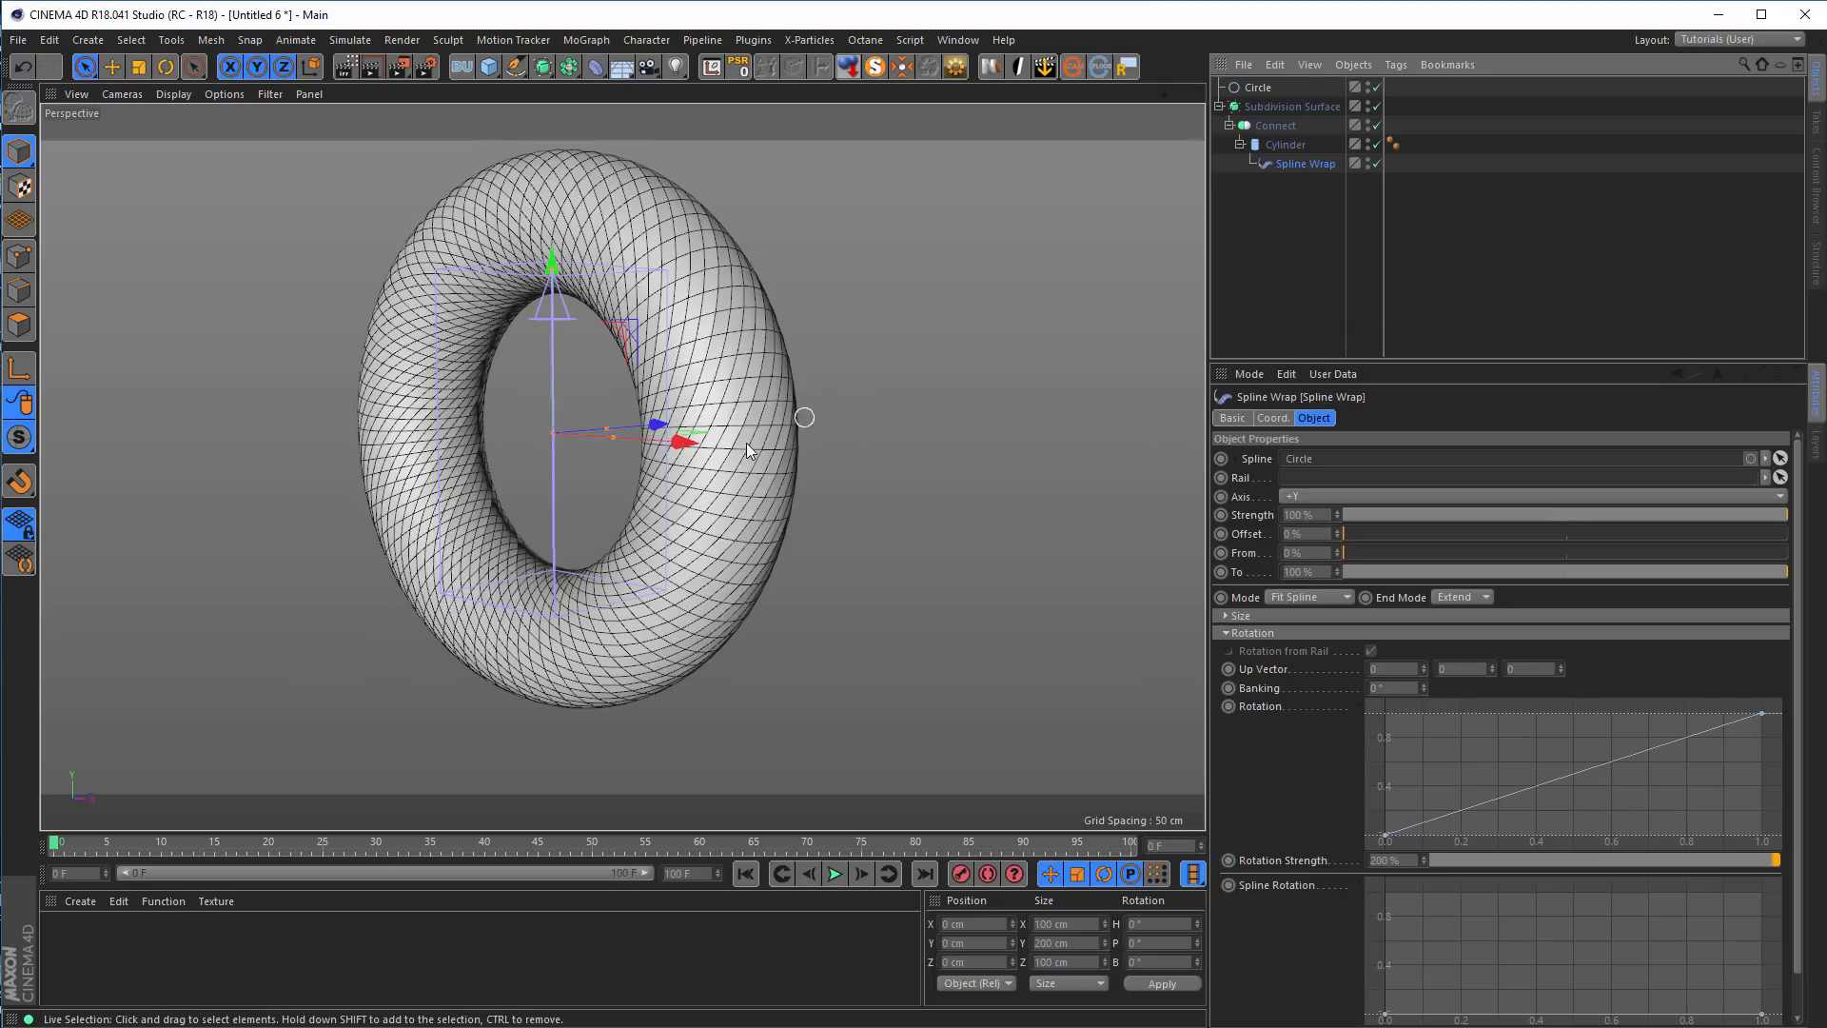
Activate the Low render setting and render a close-up of the twisted ring in the viewport
scroll(746, 442, "up", 5)
left_click_drag(744, 409, 700, 405, "alt")
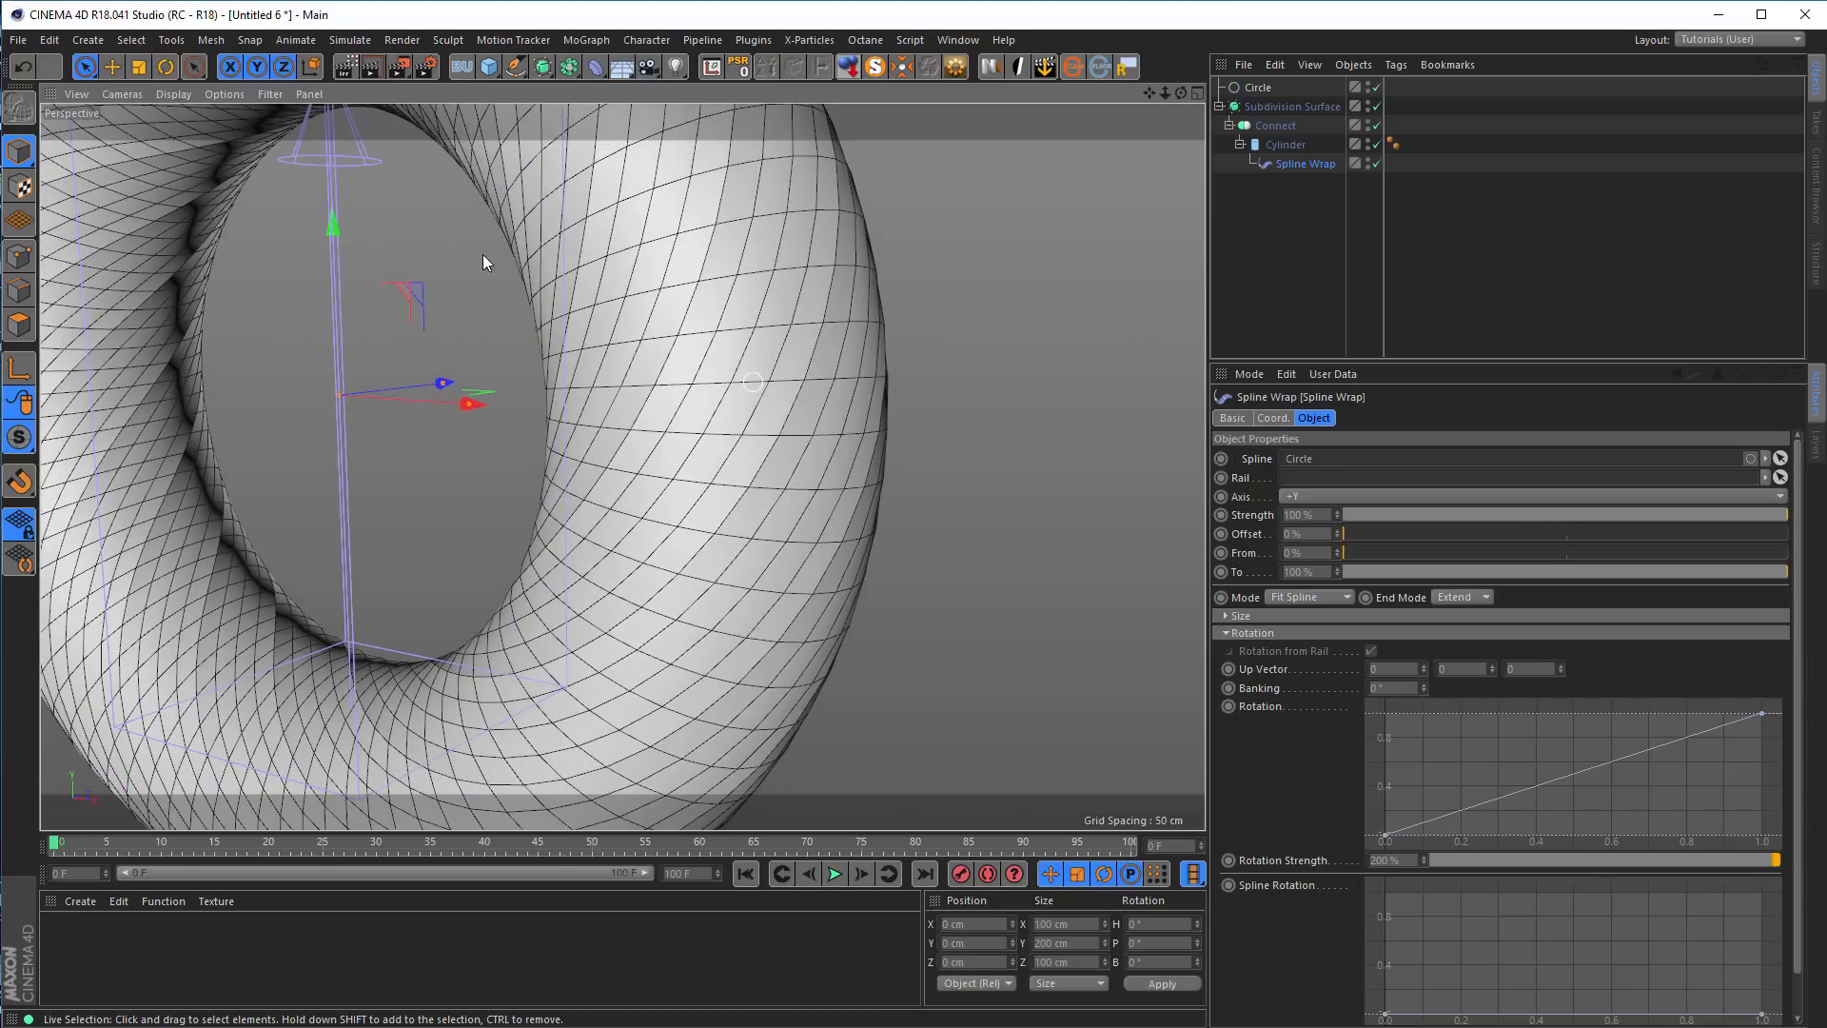
left_click(427, 67)
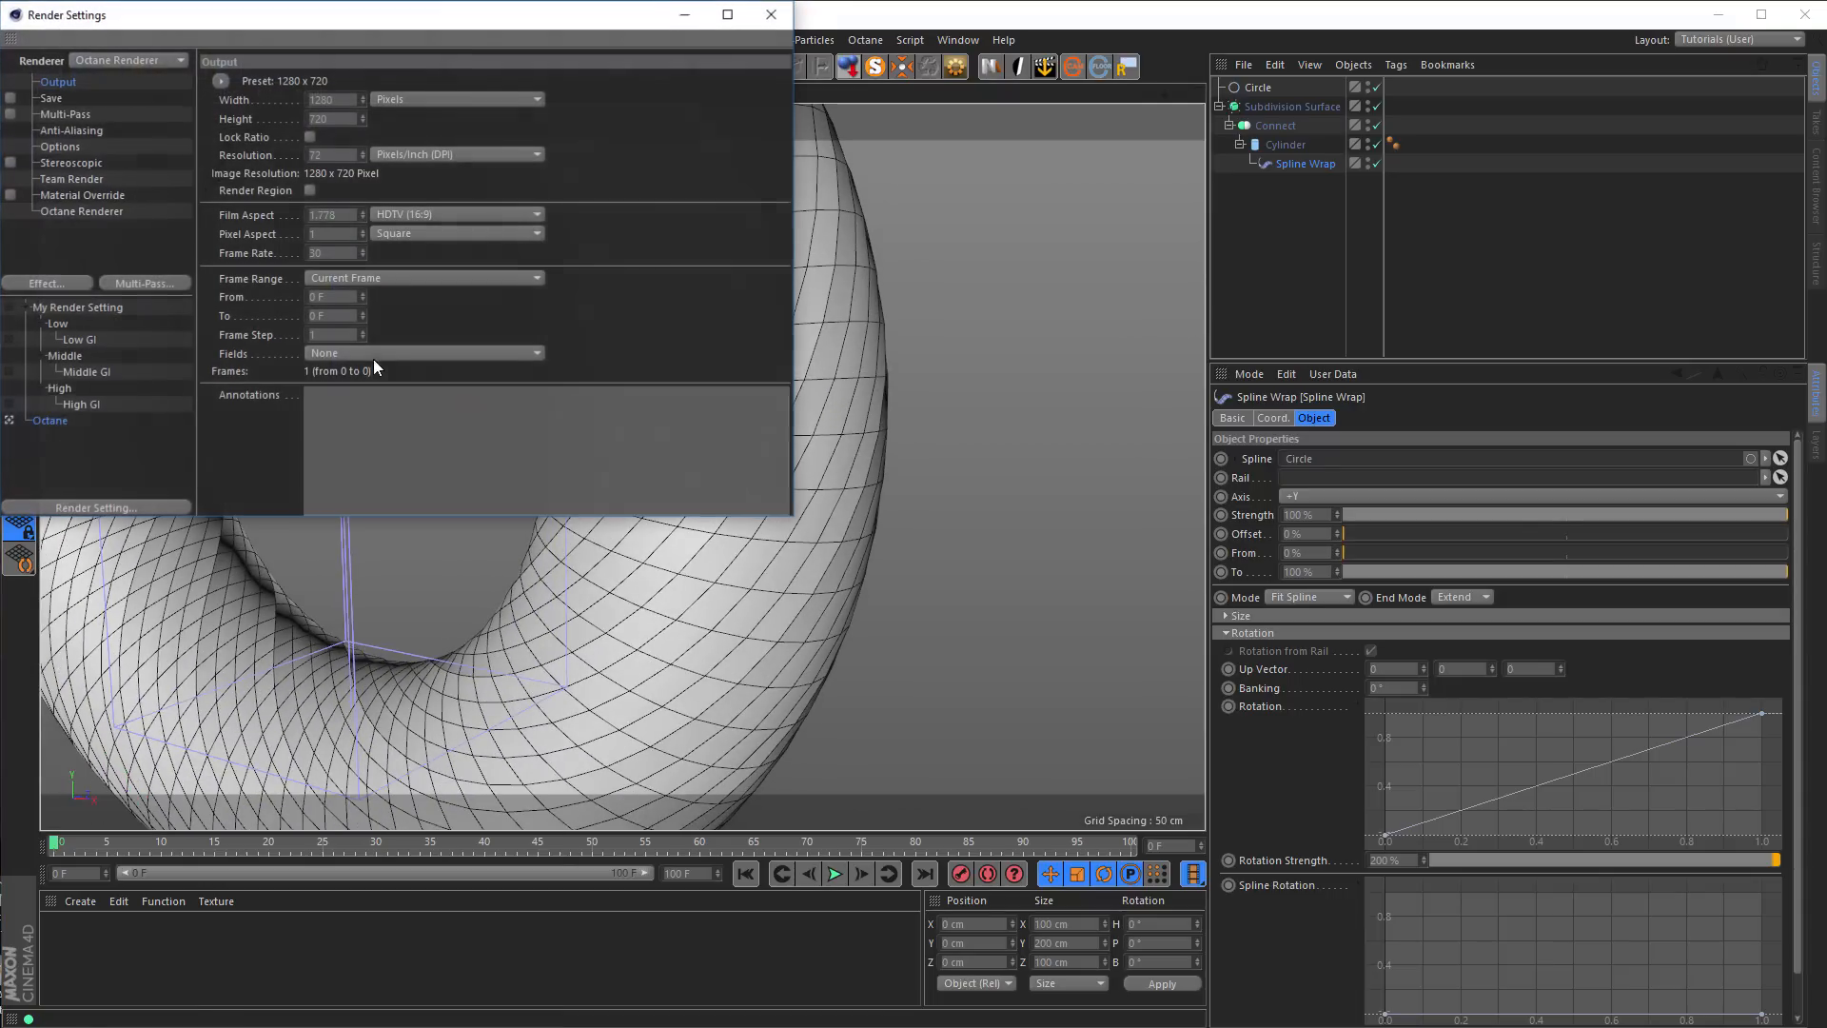
left_click(18, 328)
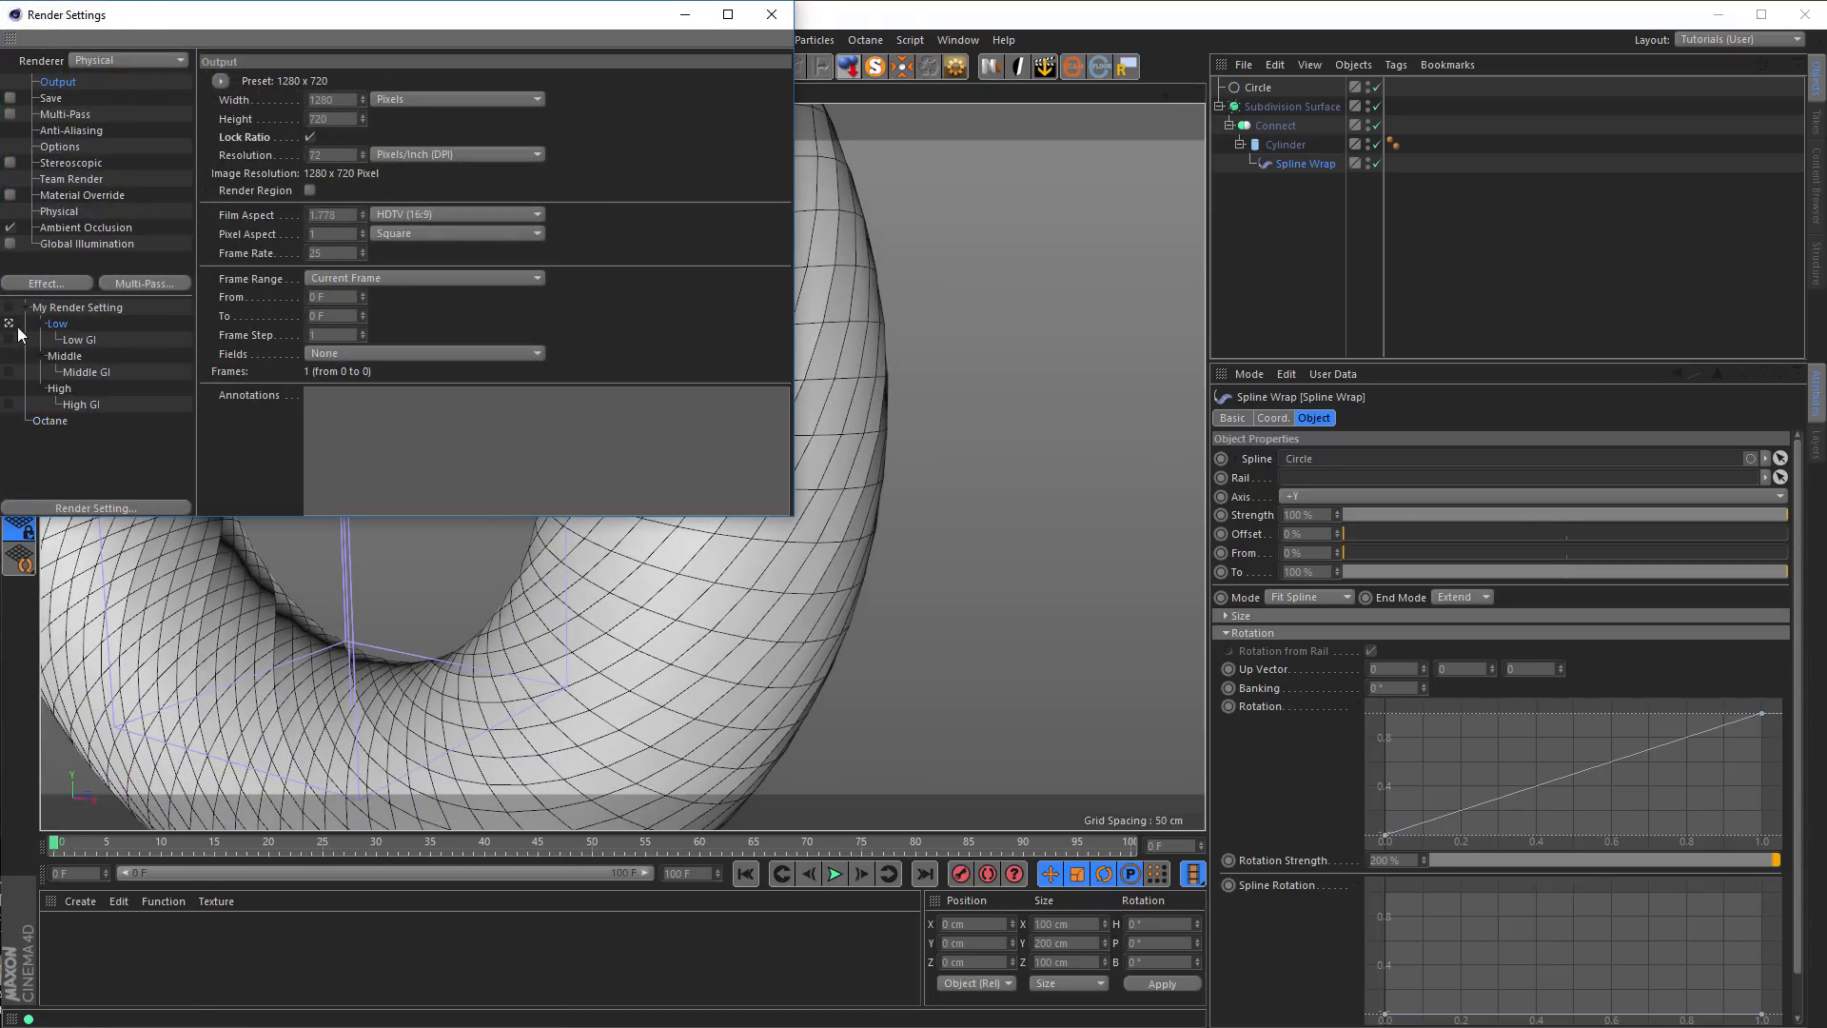
left_click(771, 14)
key("ctrl+r")
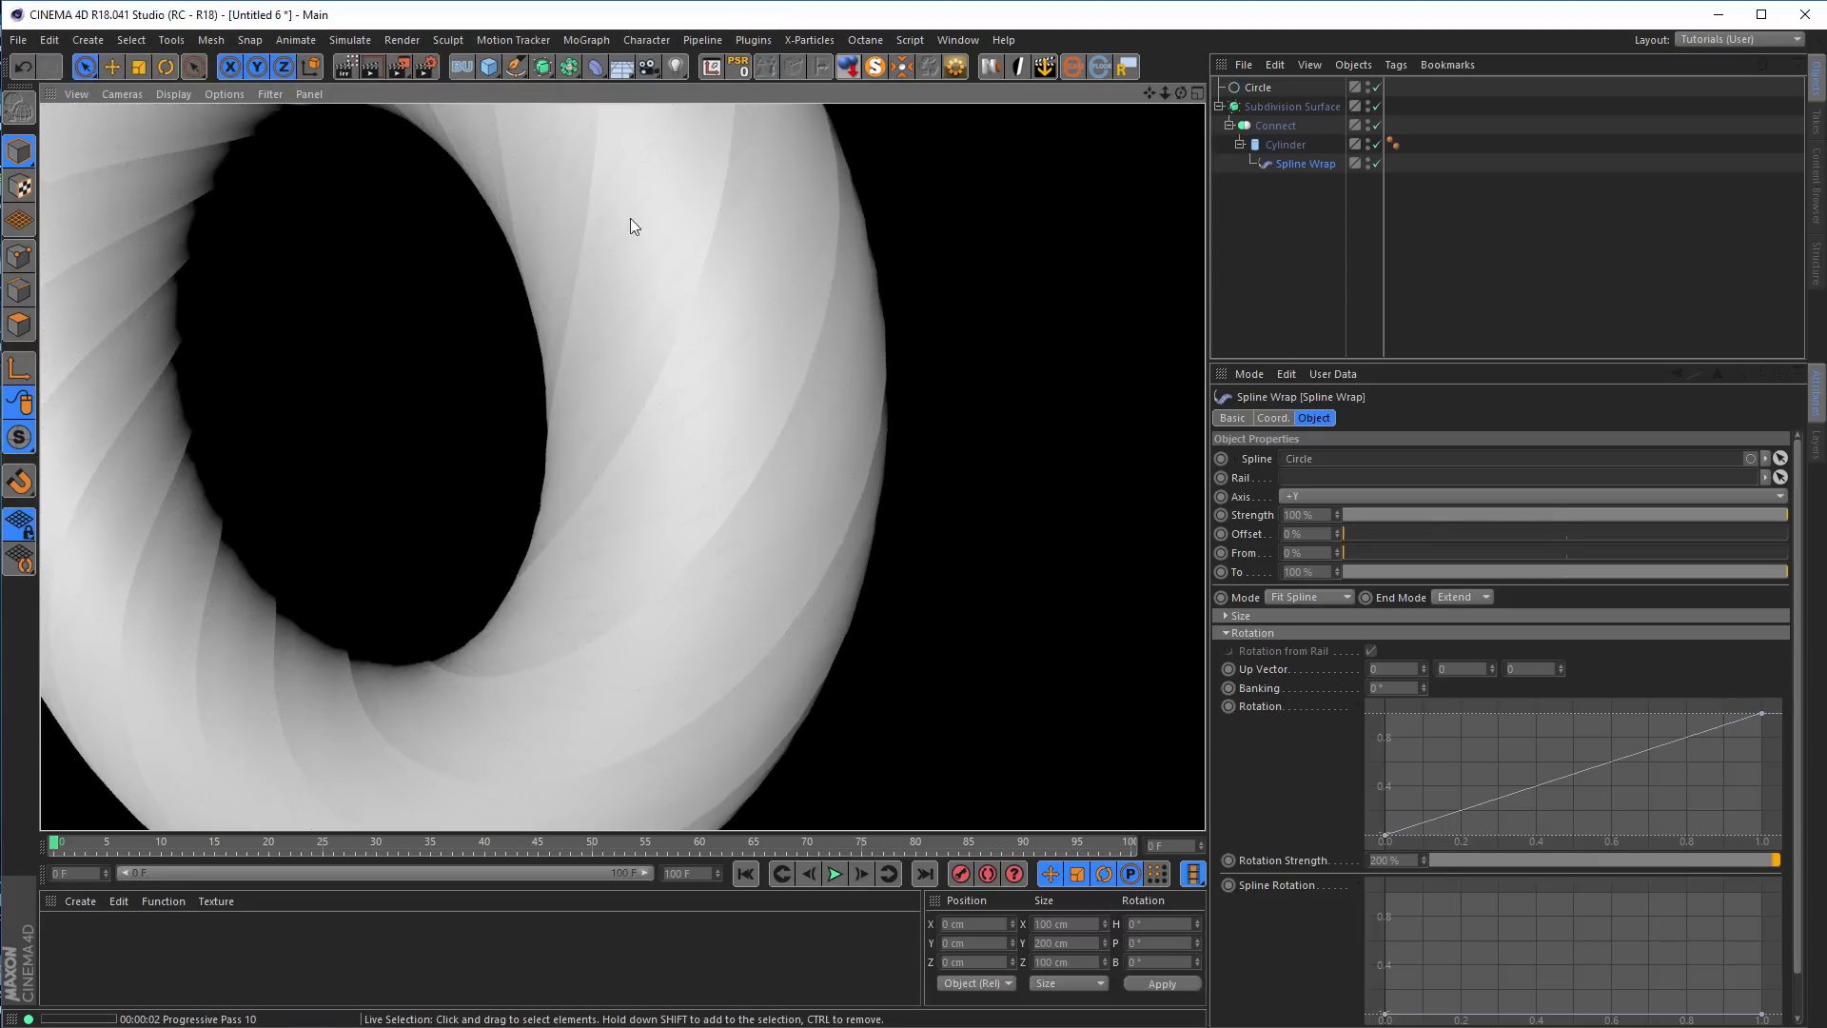
Delete the circle, the Subdivision Surface and everything nested in it to empty the scene
middle_click_drag(769, 354, 916, 345, "alt")
right_click_drag(917, 344, 839, 413, "alt")
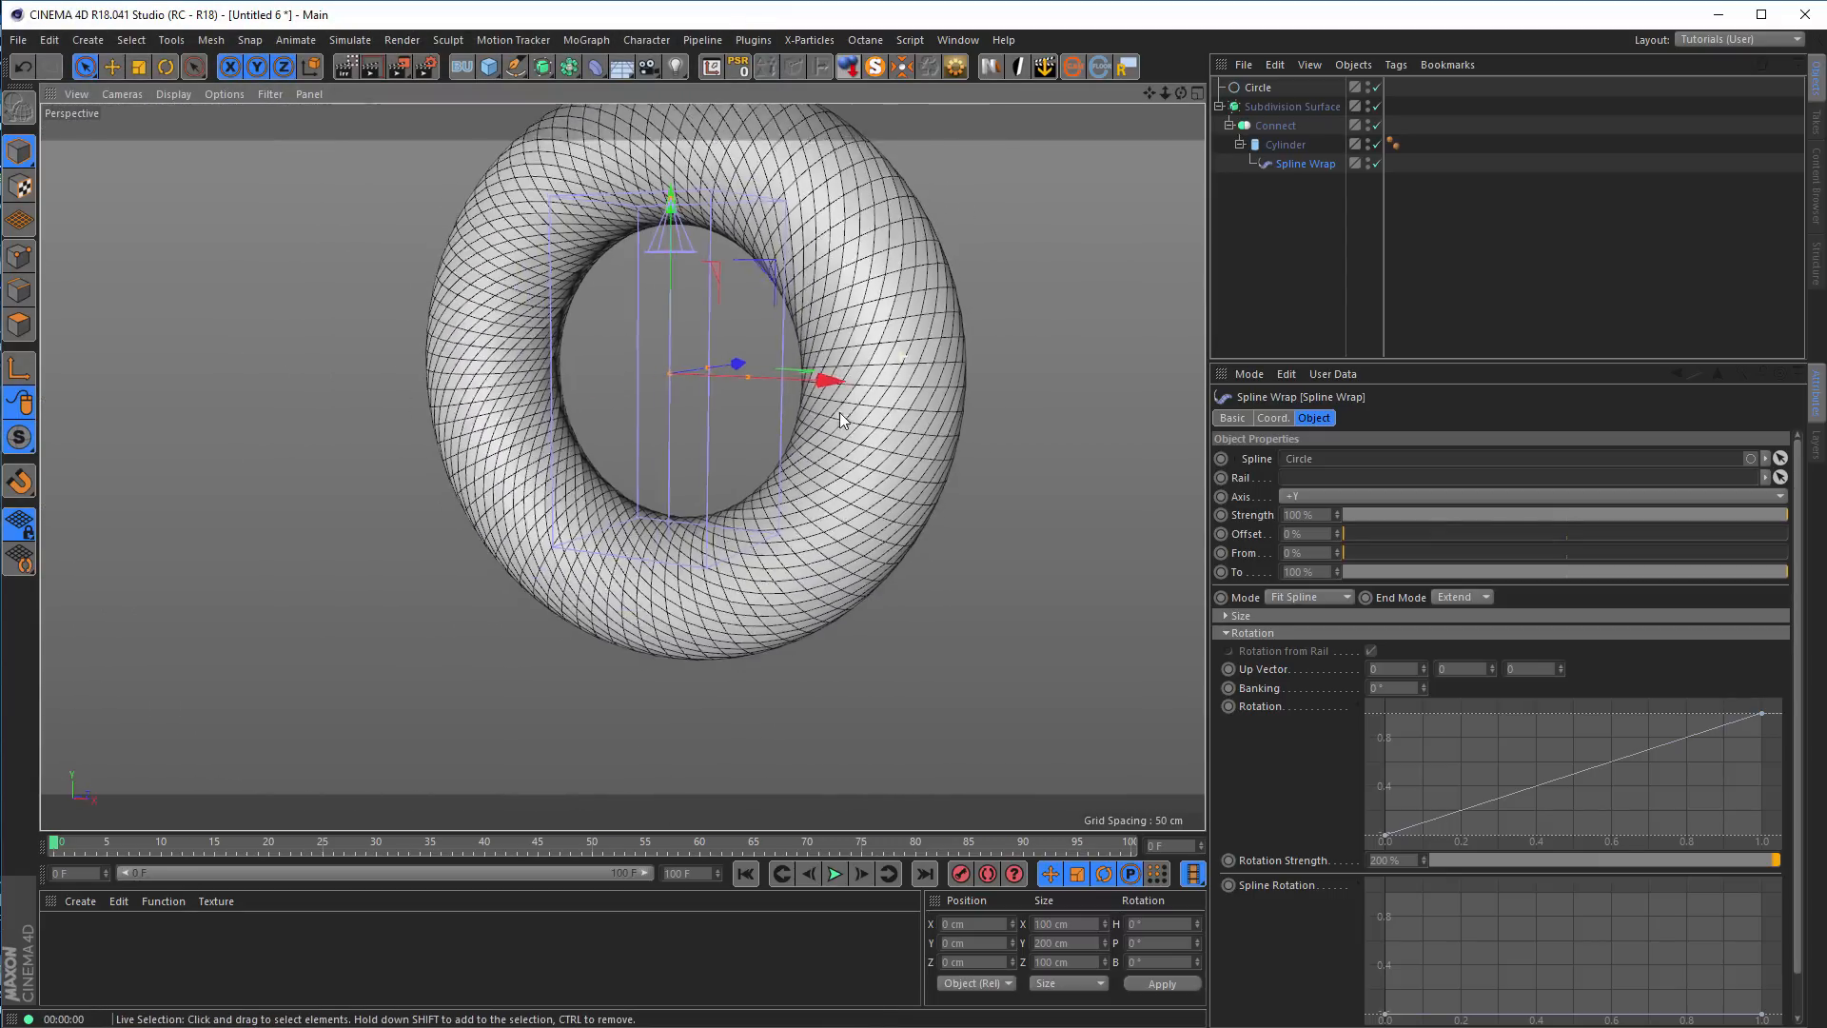
middle_click_drag(866, 416, 780, 507, "alt")
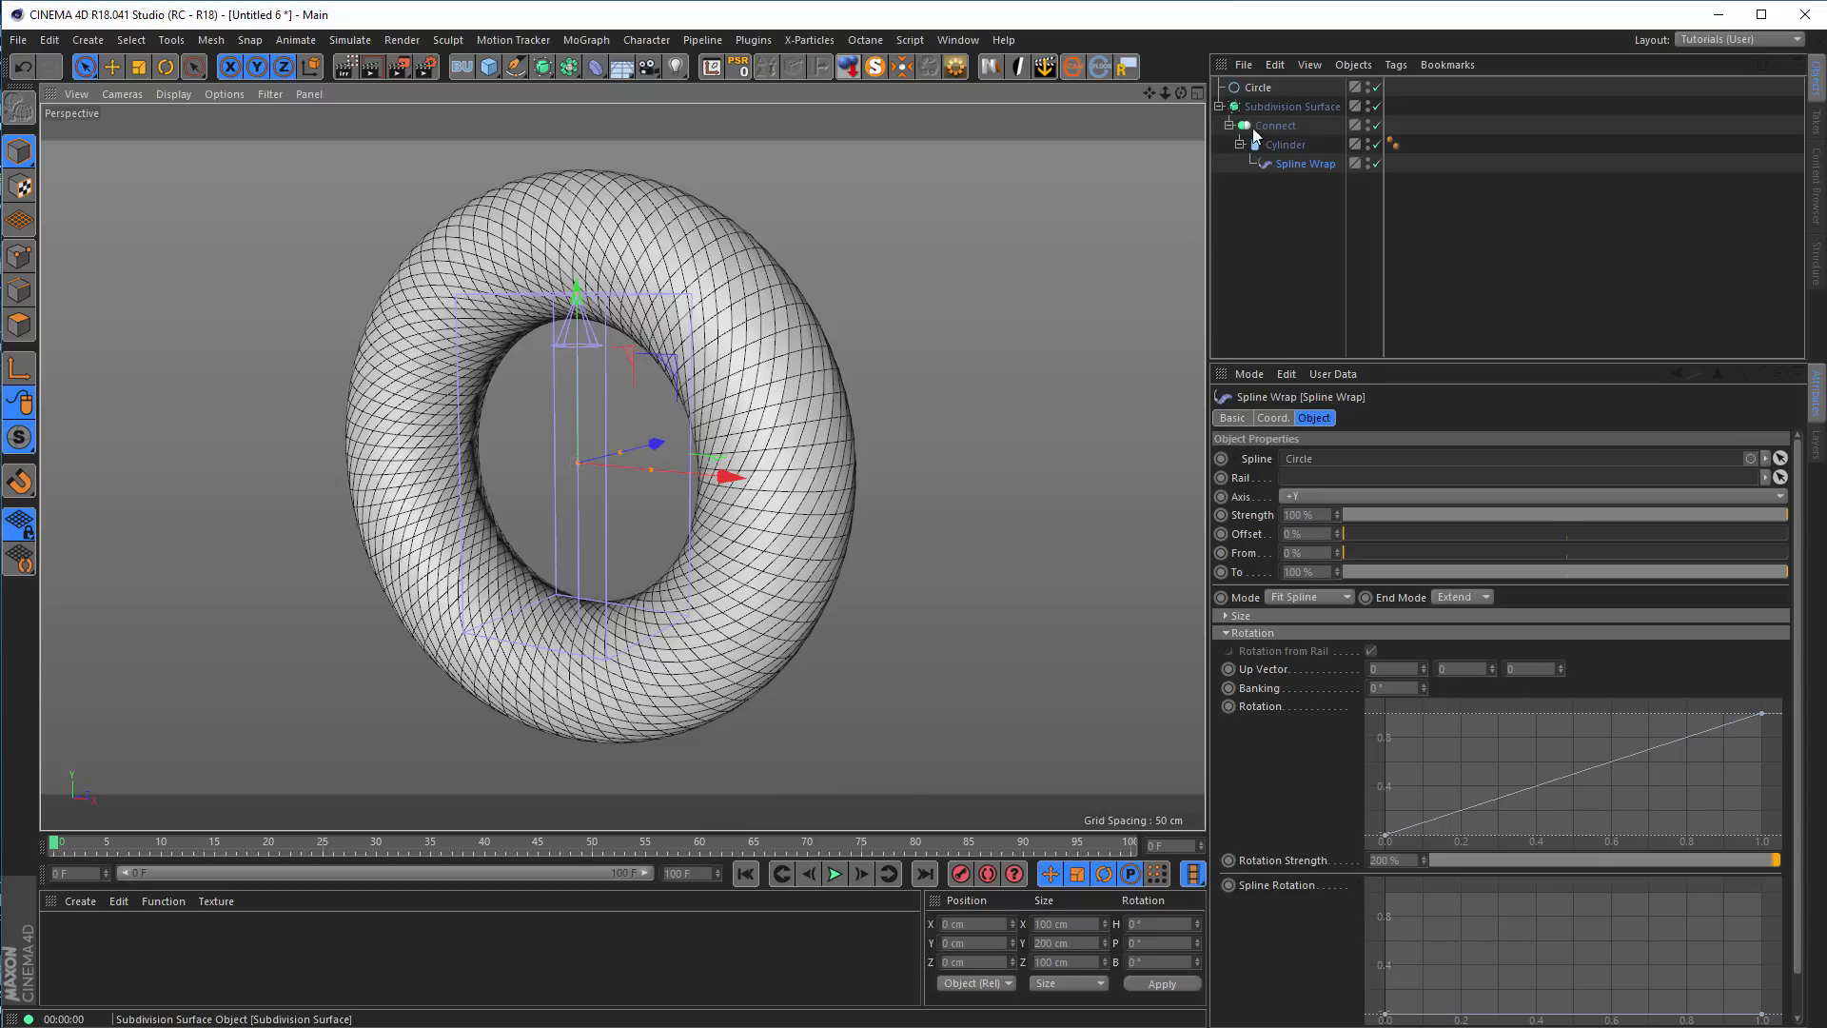
left_click_drag(1322, 215, 1230, 76)
key("Delete")
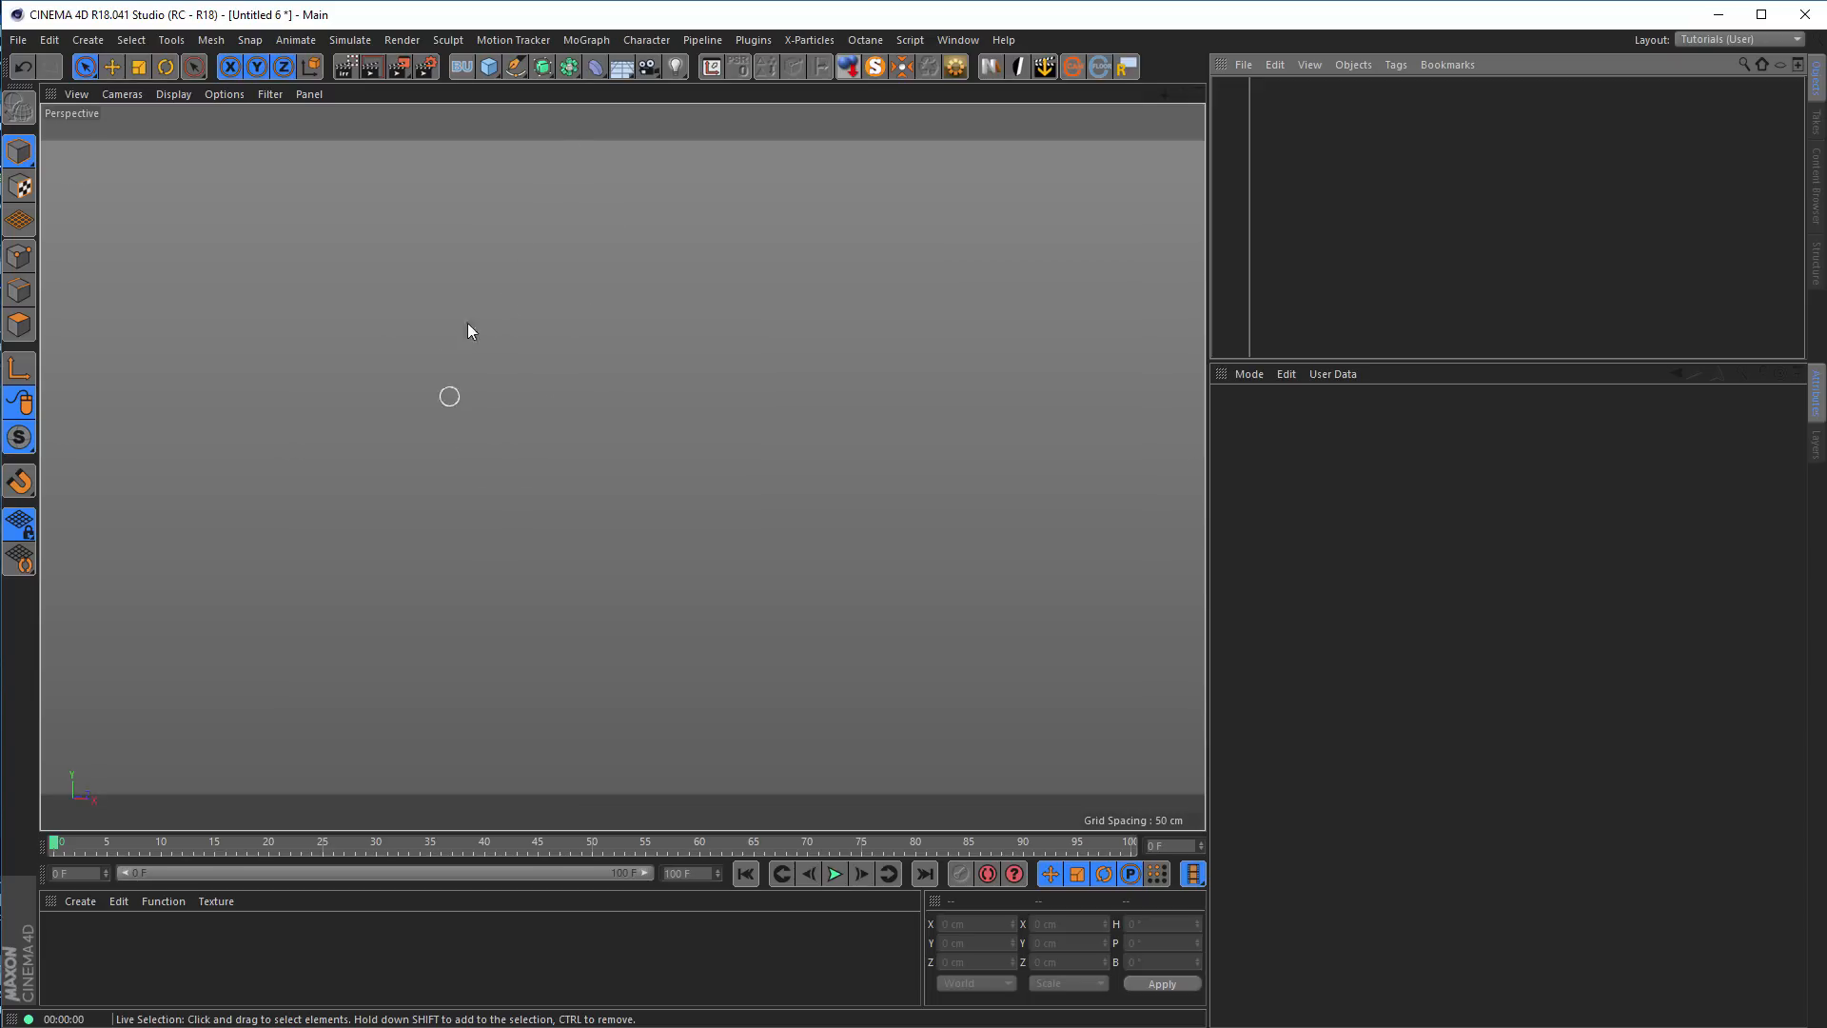
Enlarge the Object Manager's list area downward to make room for more objects
left_click(489, 76)
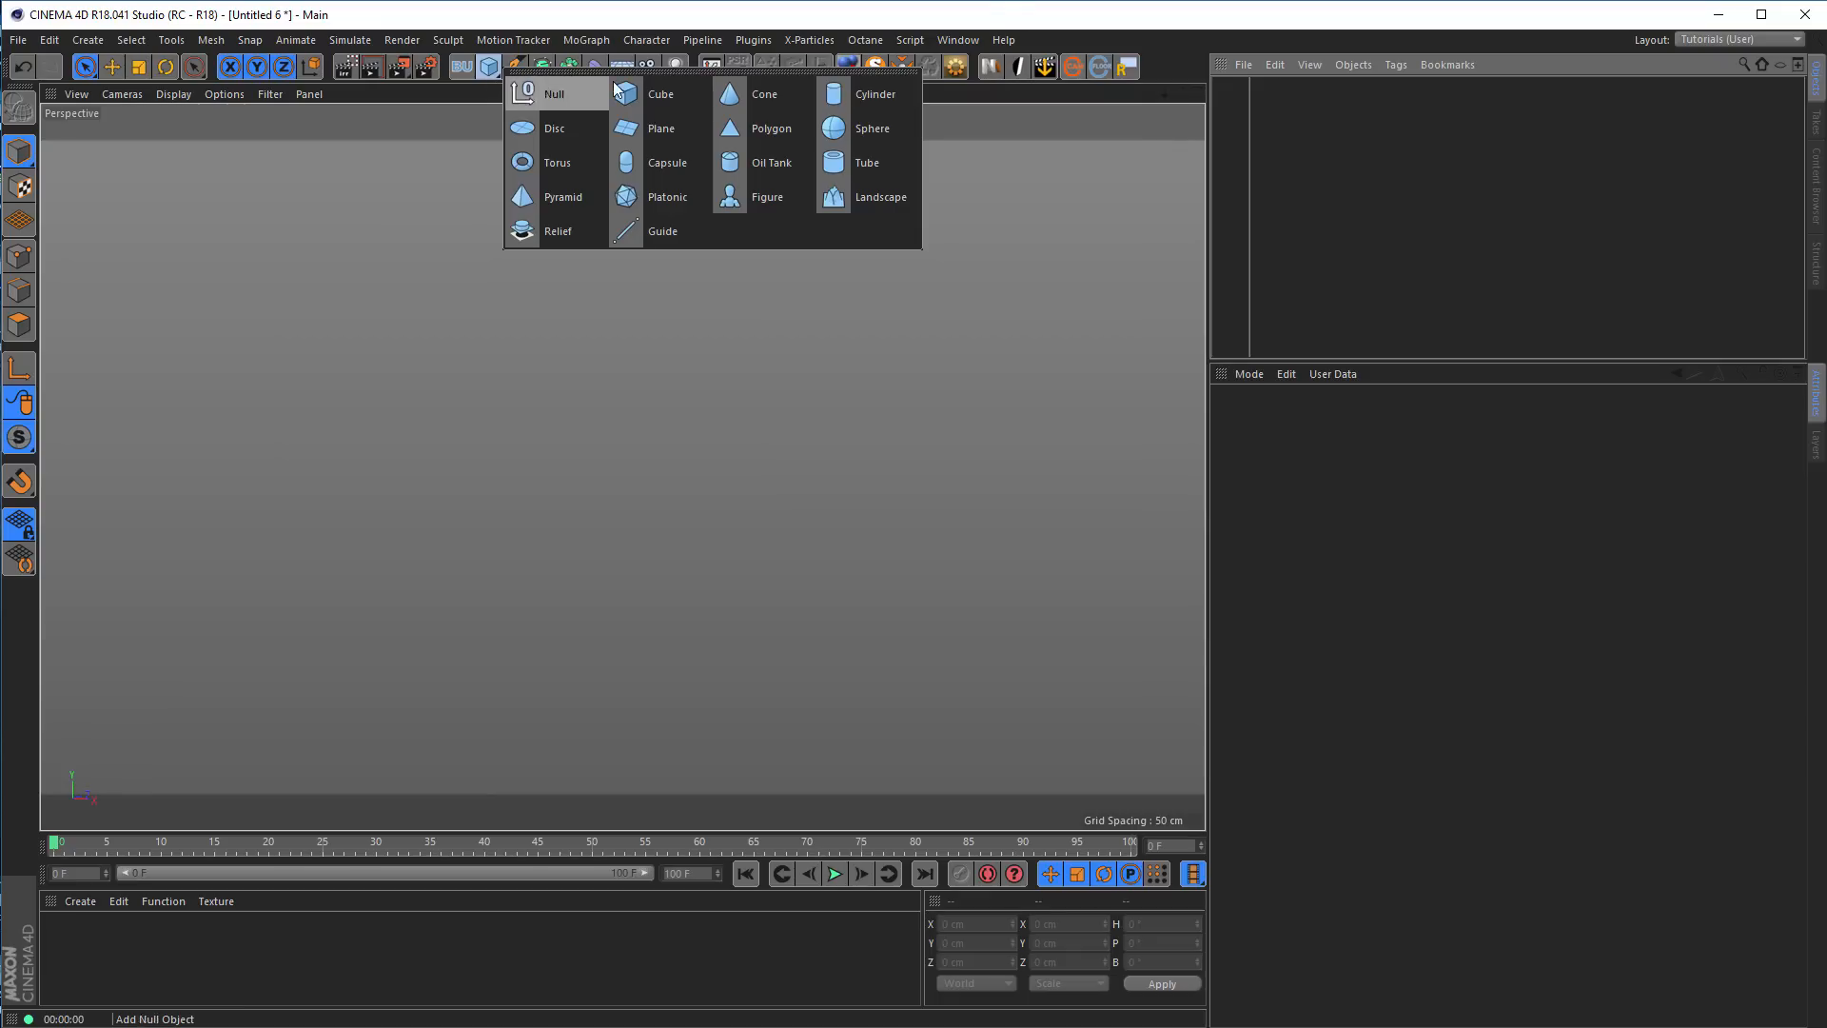
left_click(1037, 25)
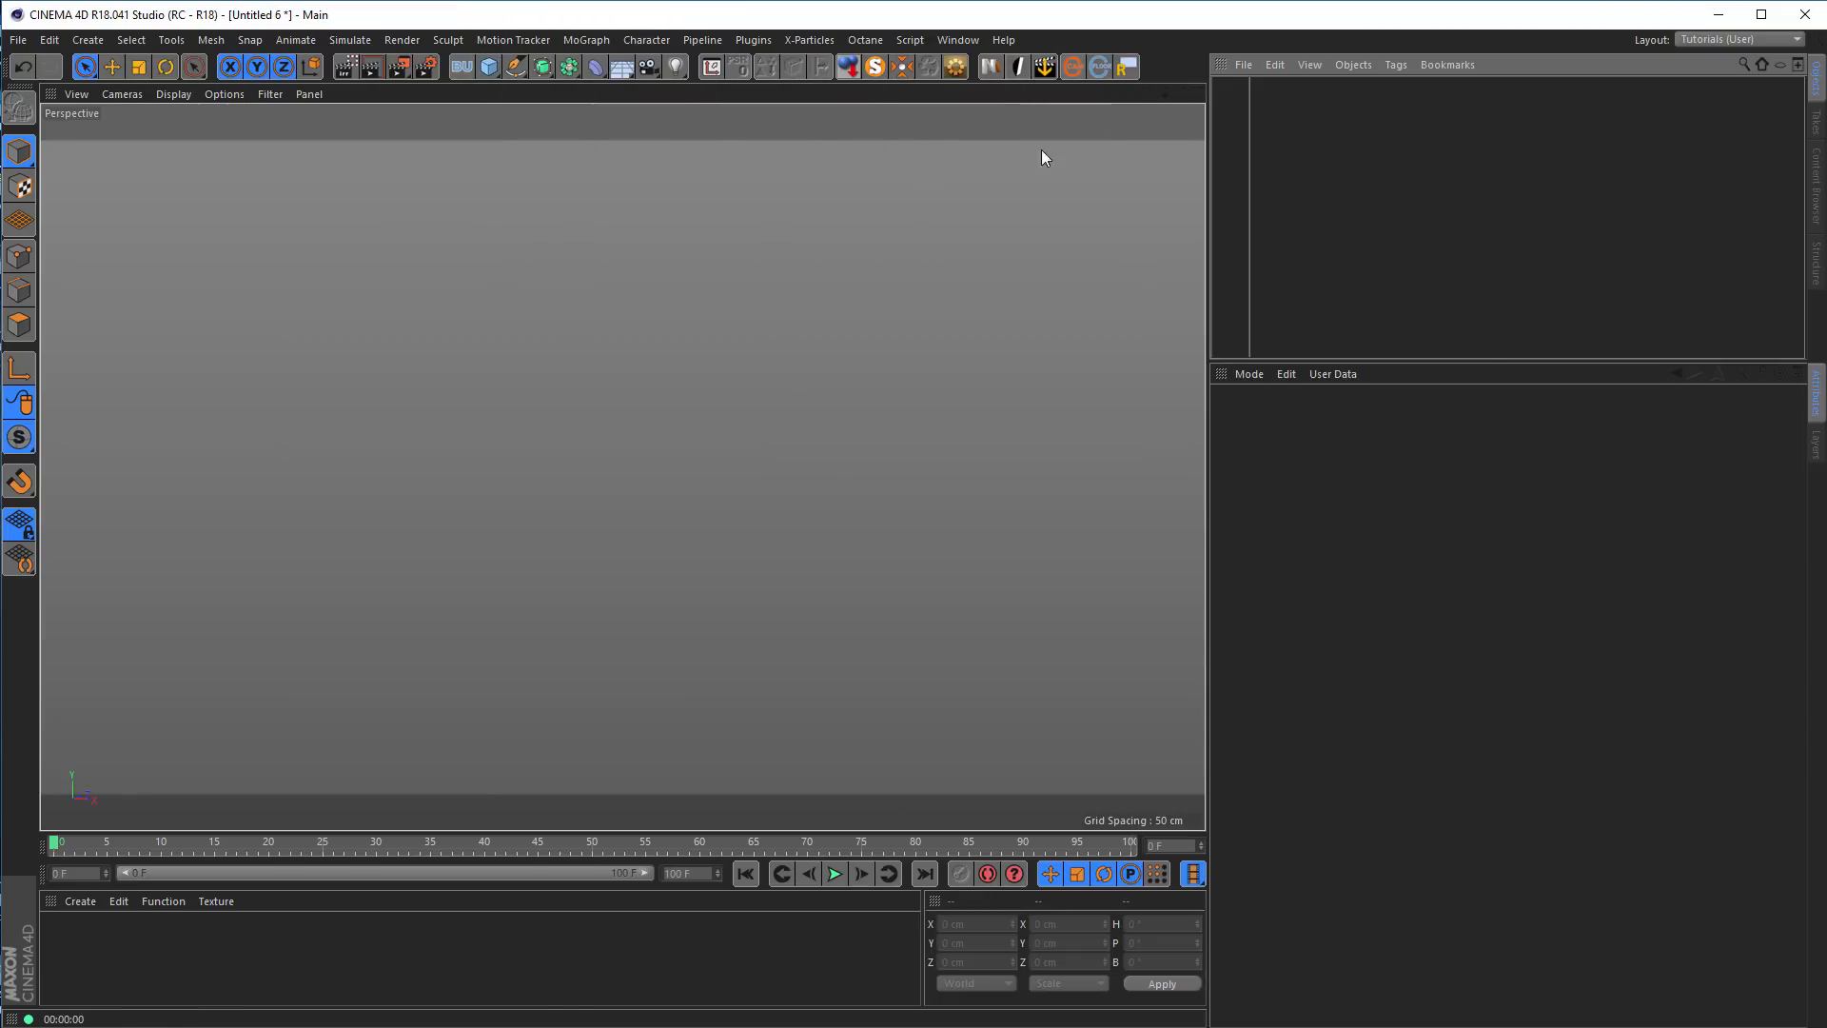
left_click_drag(1489, 360, 1496, 647)
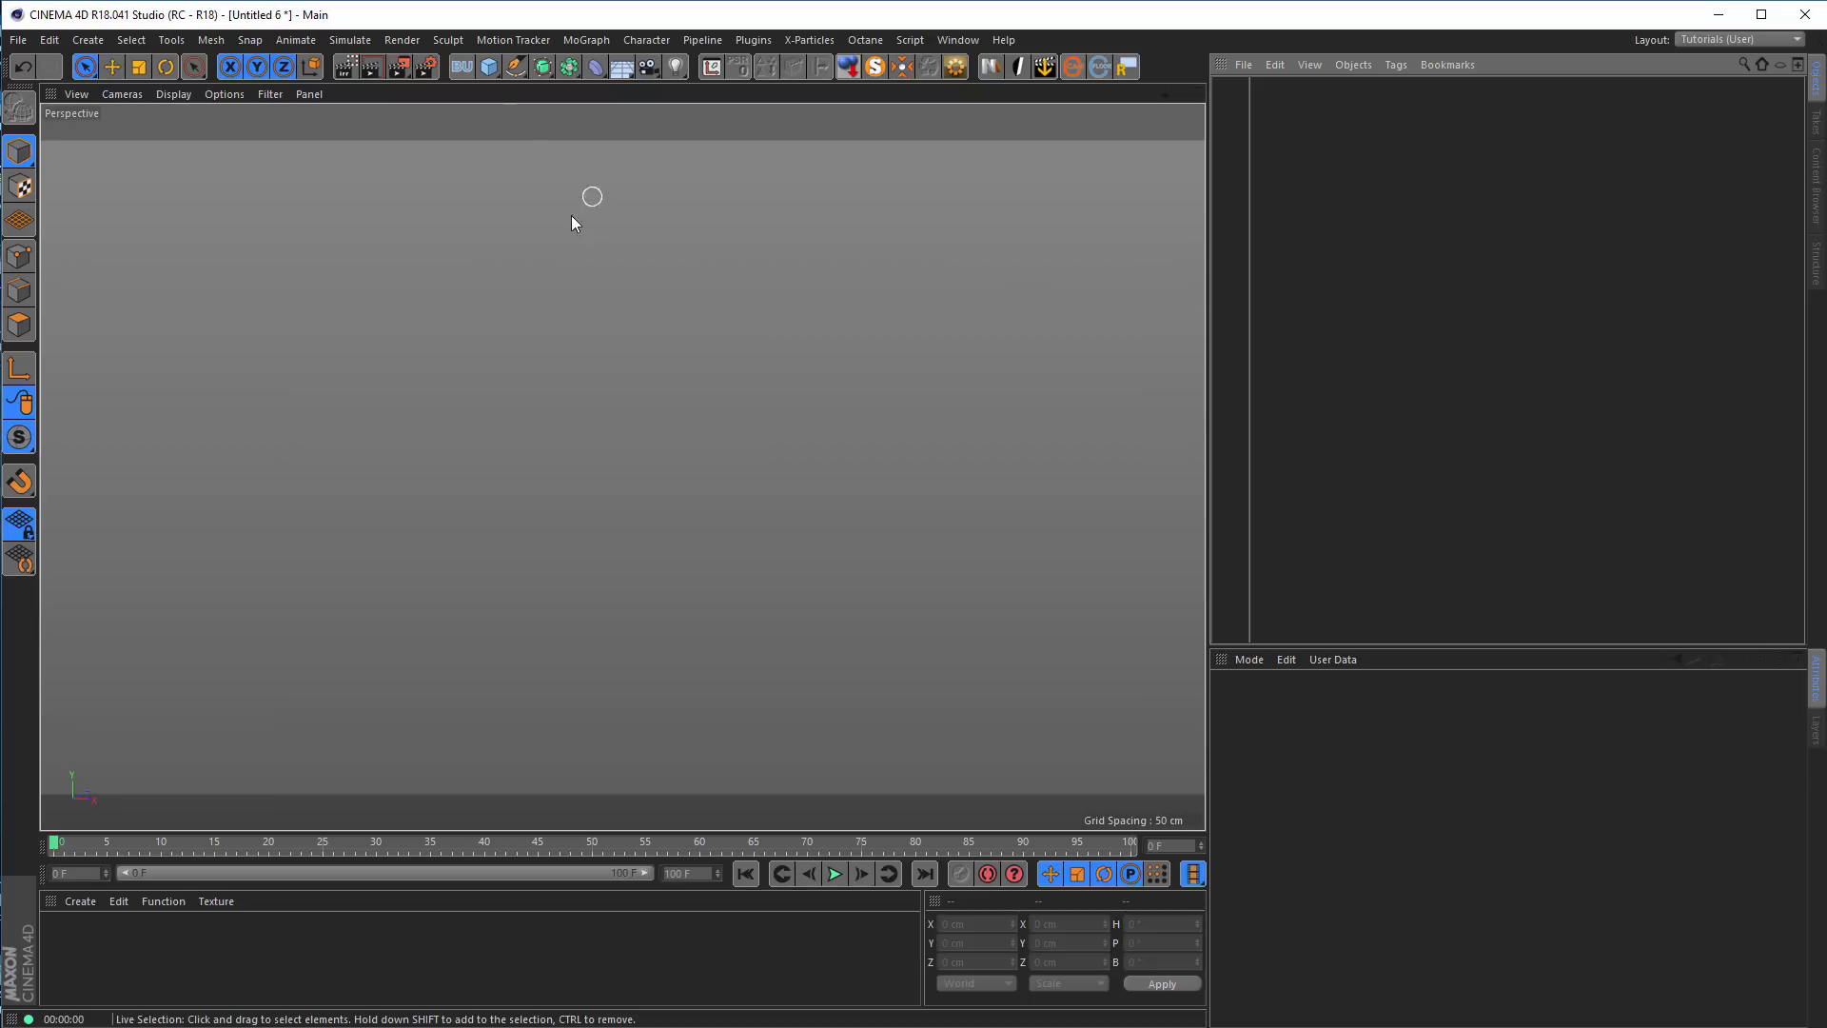
Add a Plane object to the empty scene
left_click(487, 68)
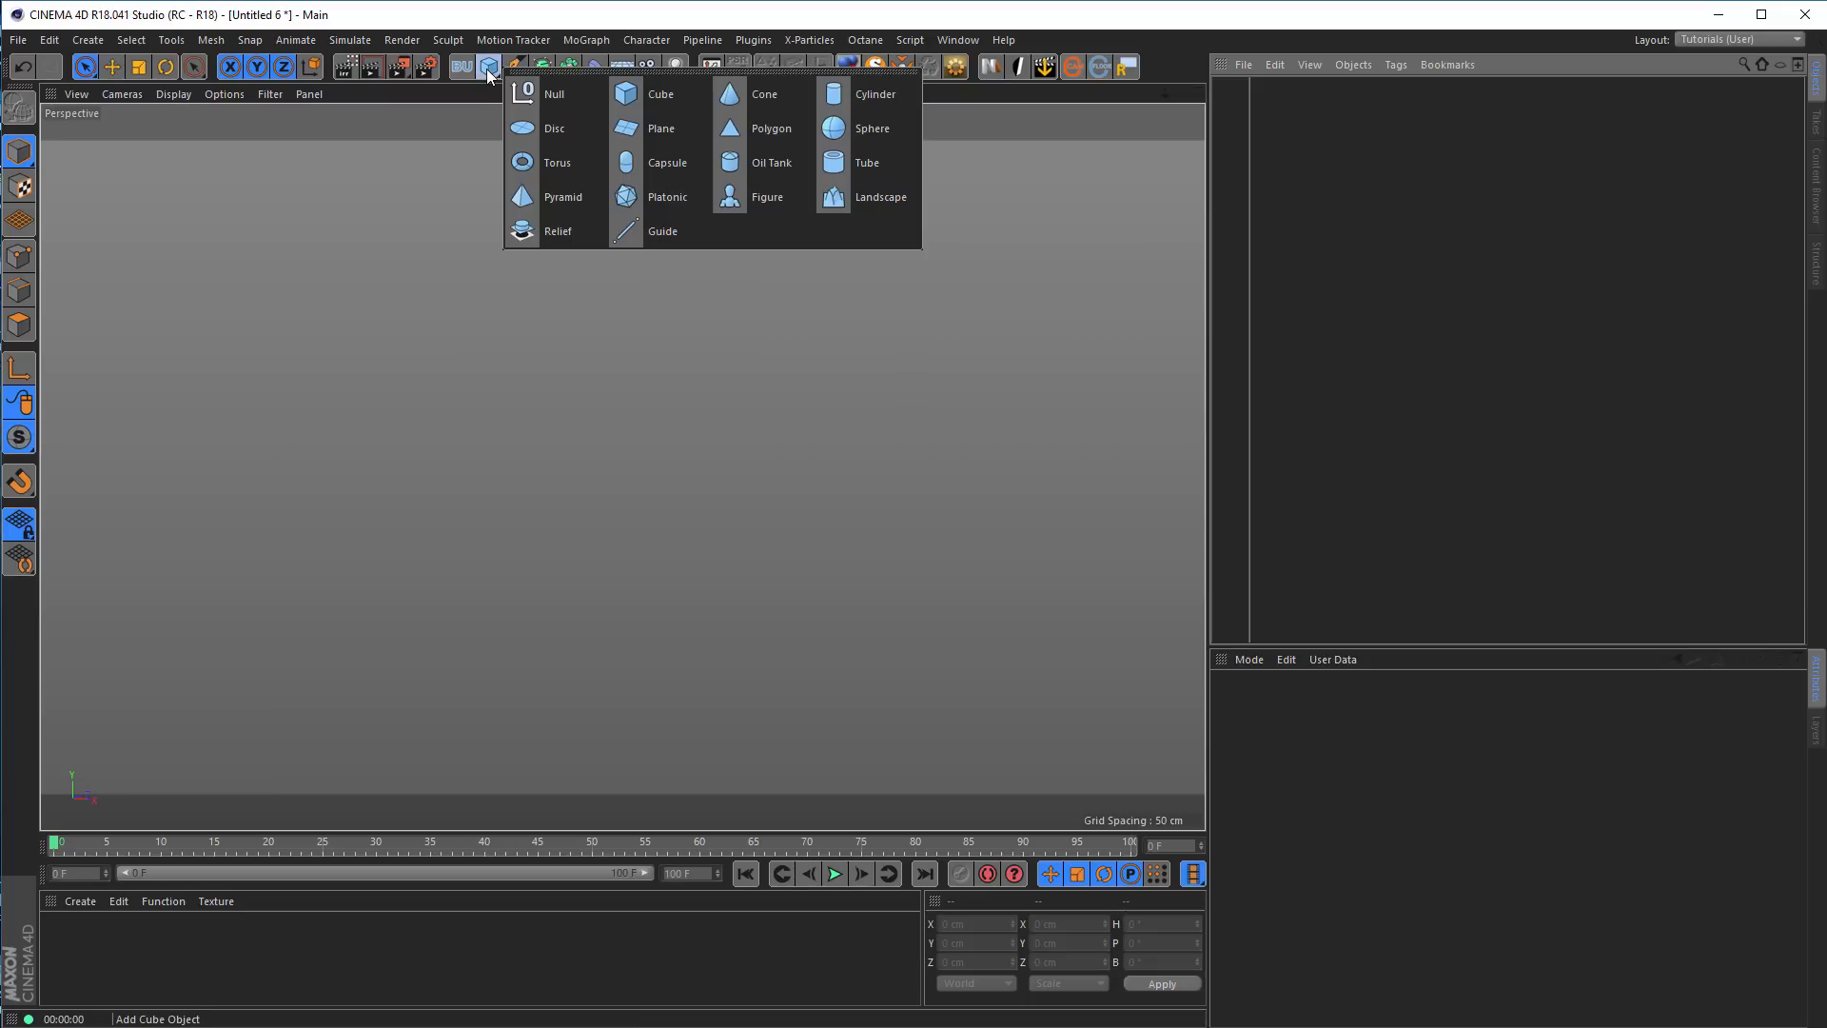
left_click(666, 128)
left_click_drag(694, 478, 678, 533, "alt")
right_click_drag(718, 410, 606, 449, "alt")
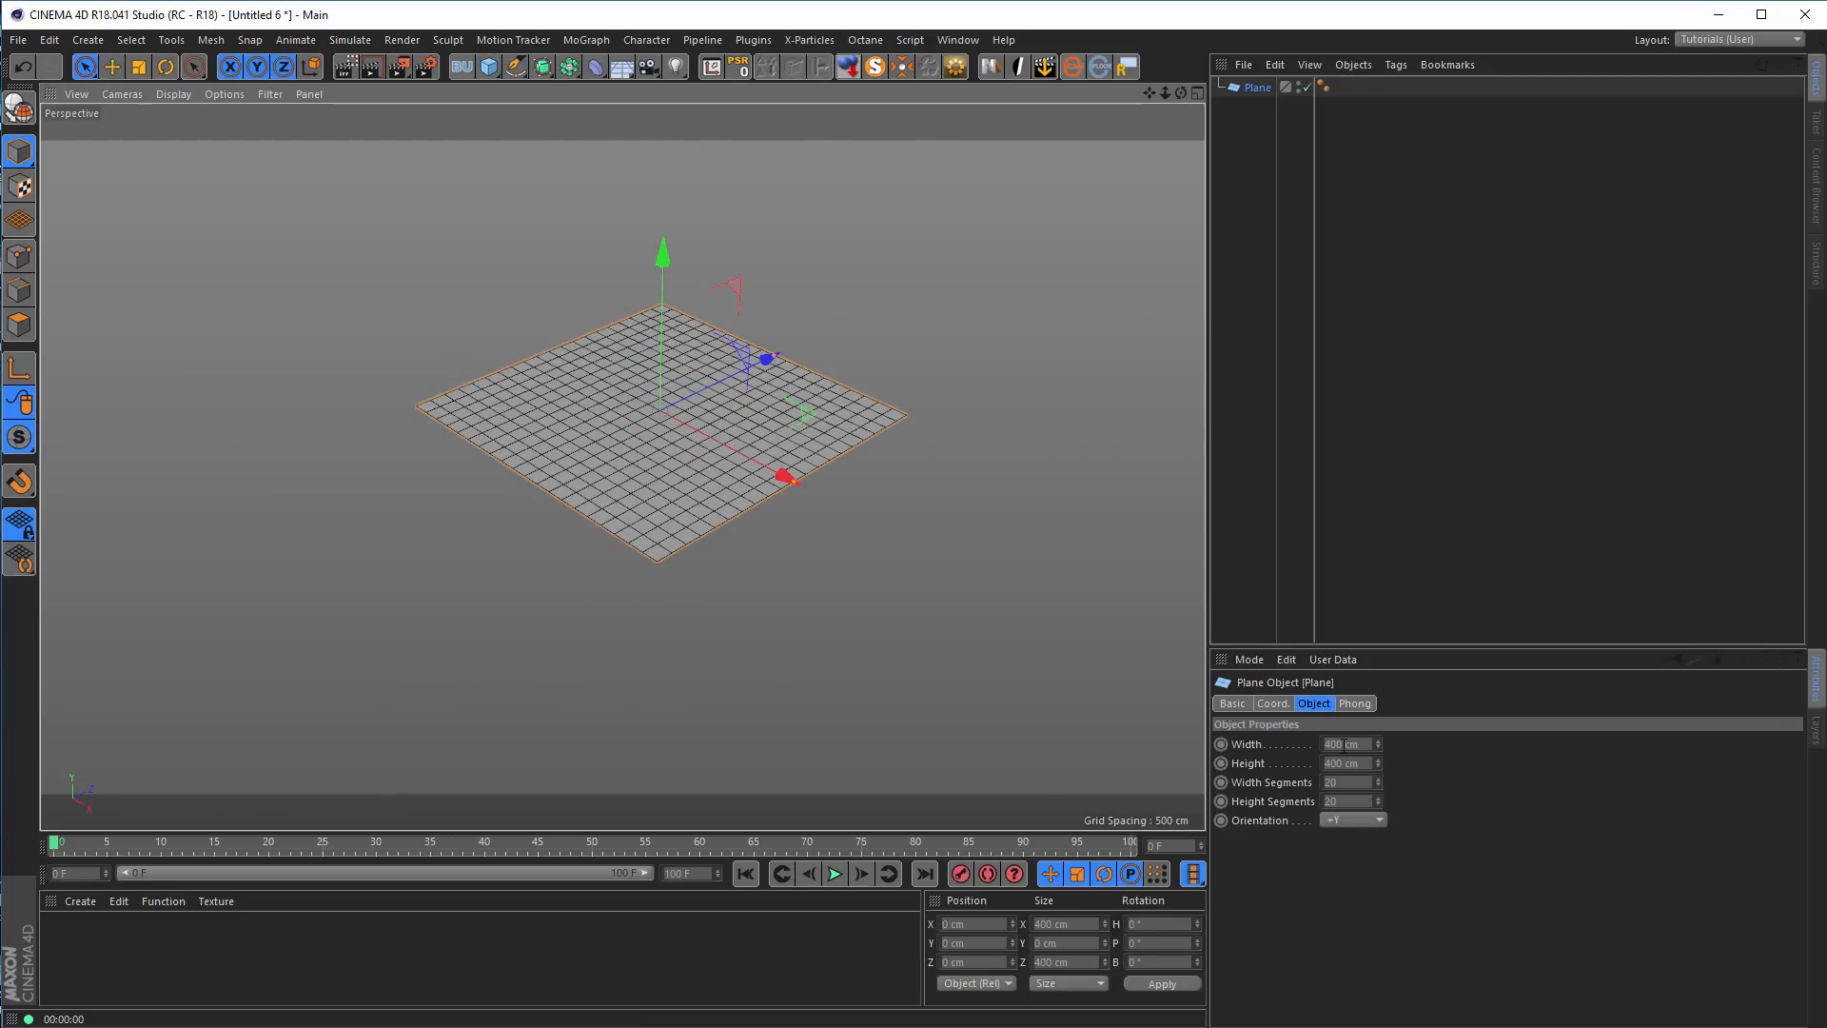
Set the plane's width and height to 200 cm and both its width and height segments to 16
type("20")
key("Tab")
type("20")
key("shift+Tab")
type("200")
key("Tab")
type("200")
key("Tab")
type("16")
key("Tab")
type("16")
key("Tab")
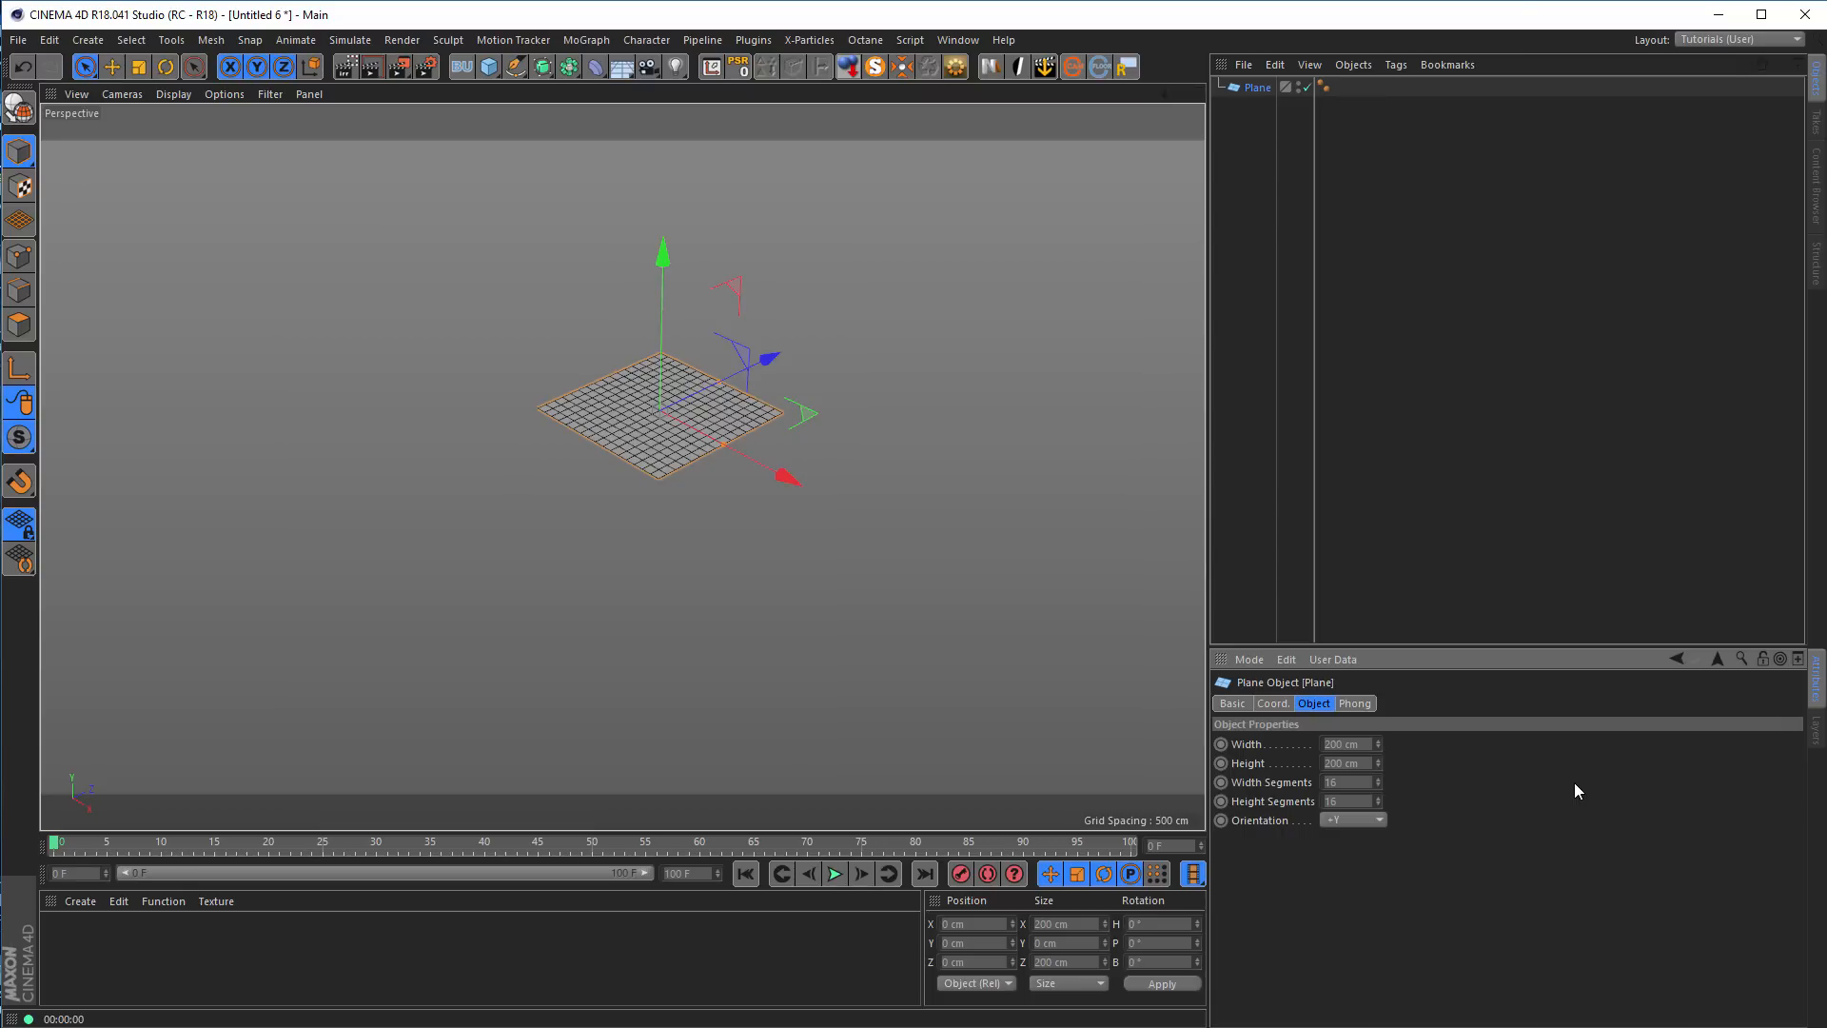
scroll(826, 386, "up", 3)
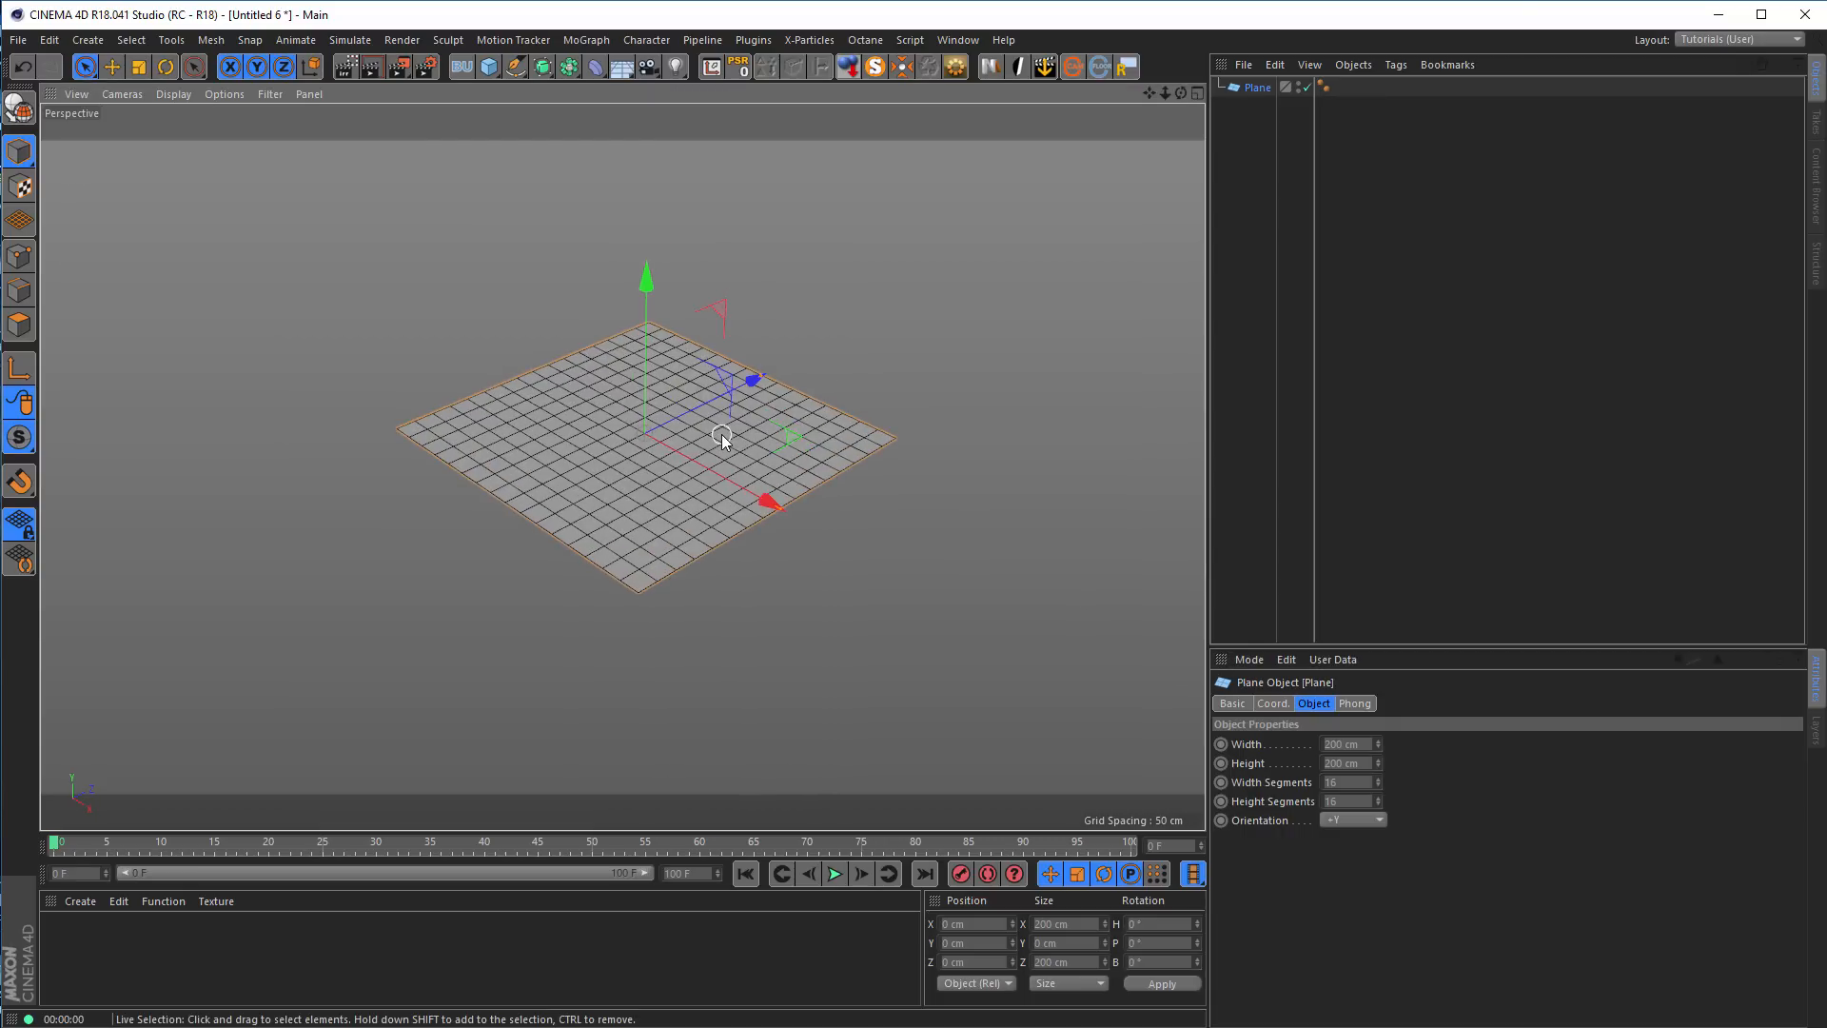
Set the plane's orientation to +Z so that it stands upright
left_click(1366, 820)
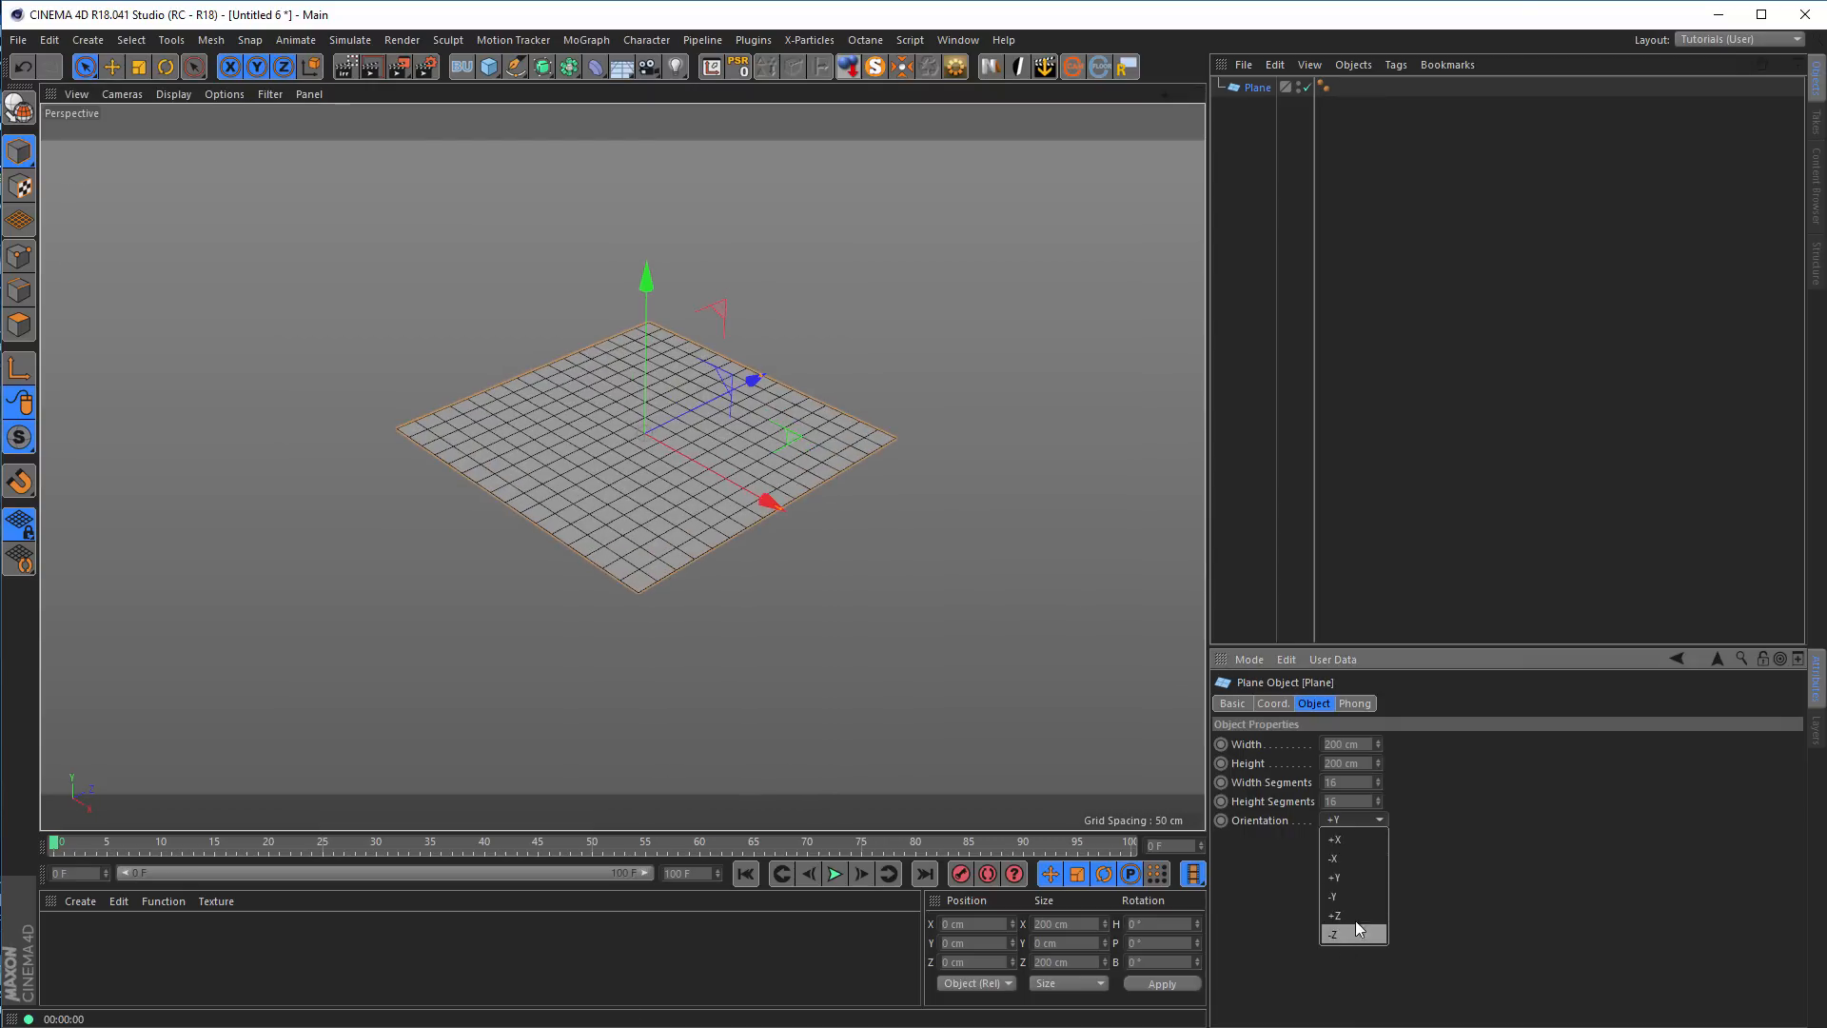
left_click(1357, 916)
left_click_drag(1132, 545, 894, 357, "alt")
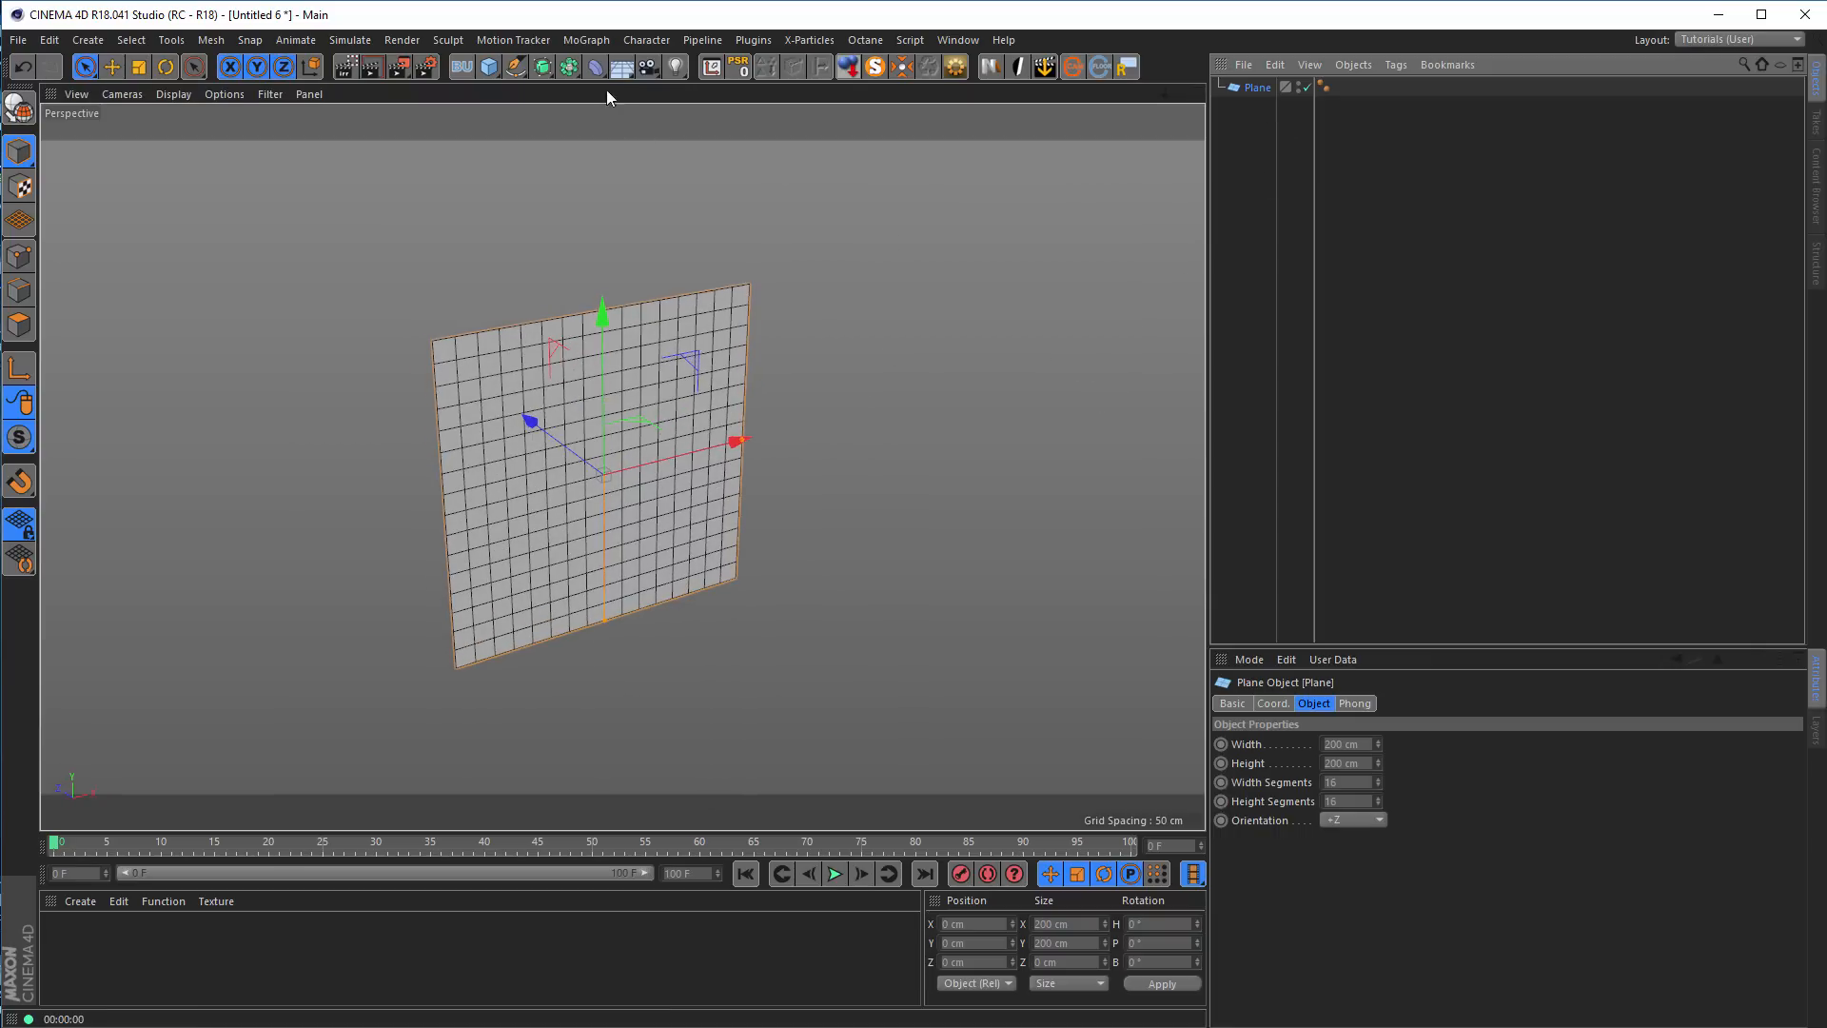
Add a Wrap deformer as a child of the upright plane
left_click(597, 67)
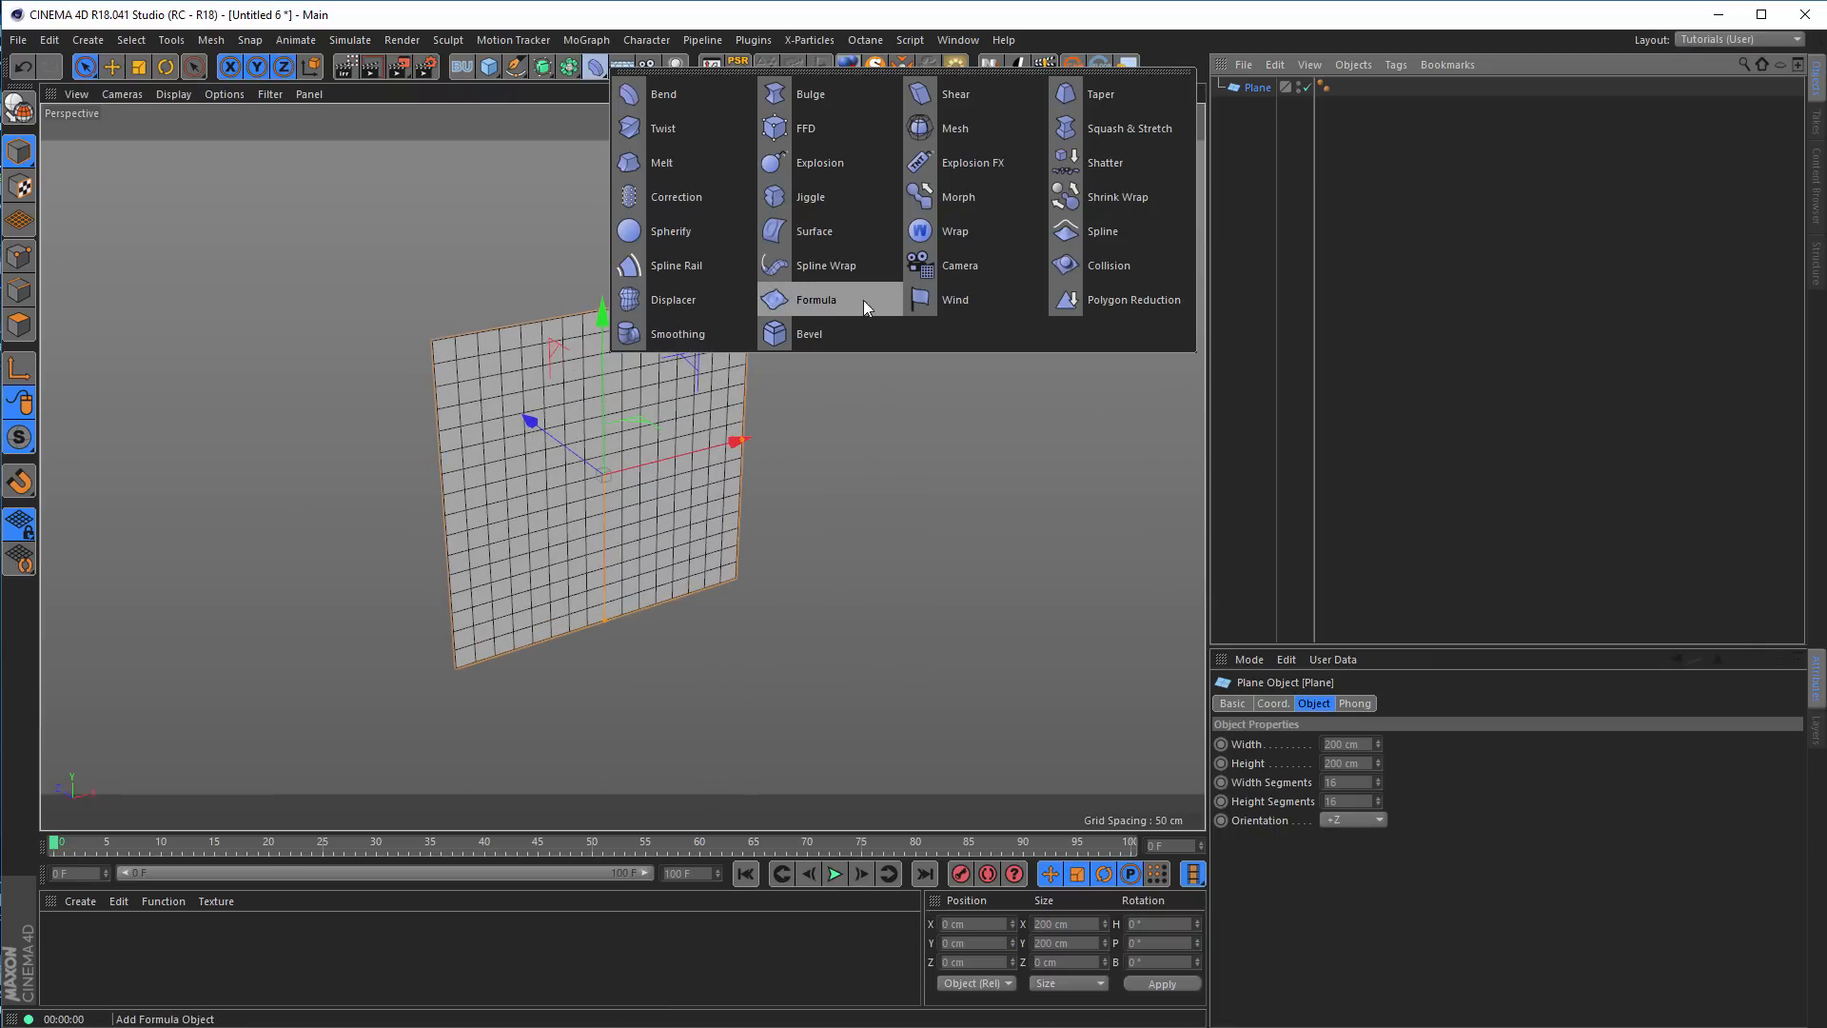
left_click(950, 234)
left_click_drag(612, 407, 1037, 409, "alt")
middle_click_drag(664, 384, 620, 325, "alt")
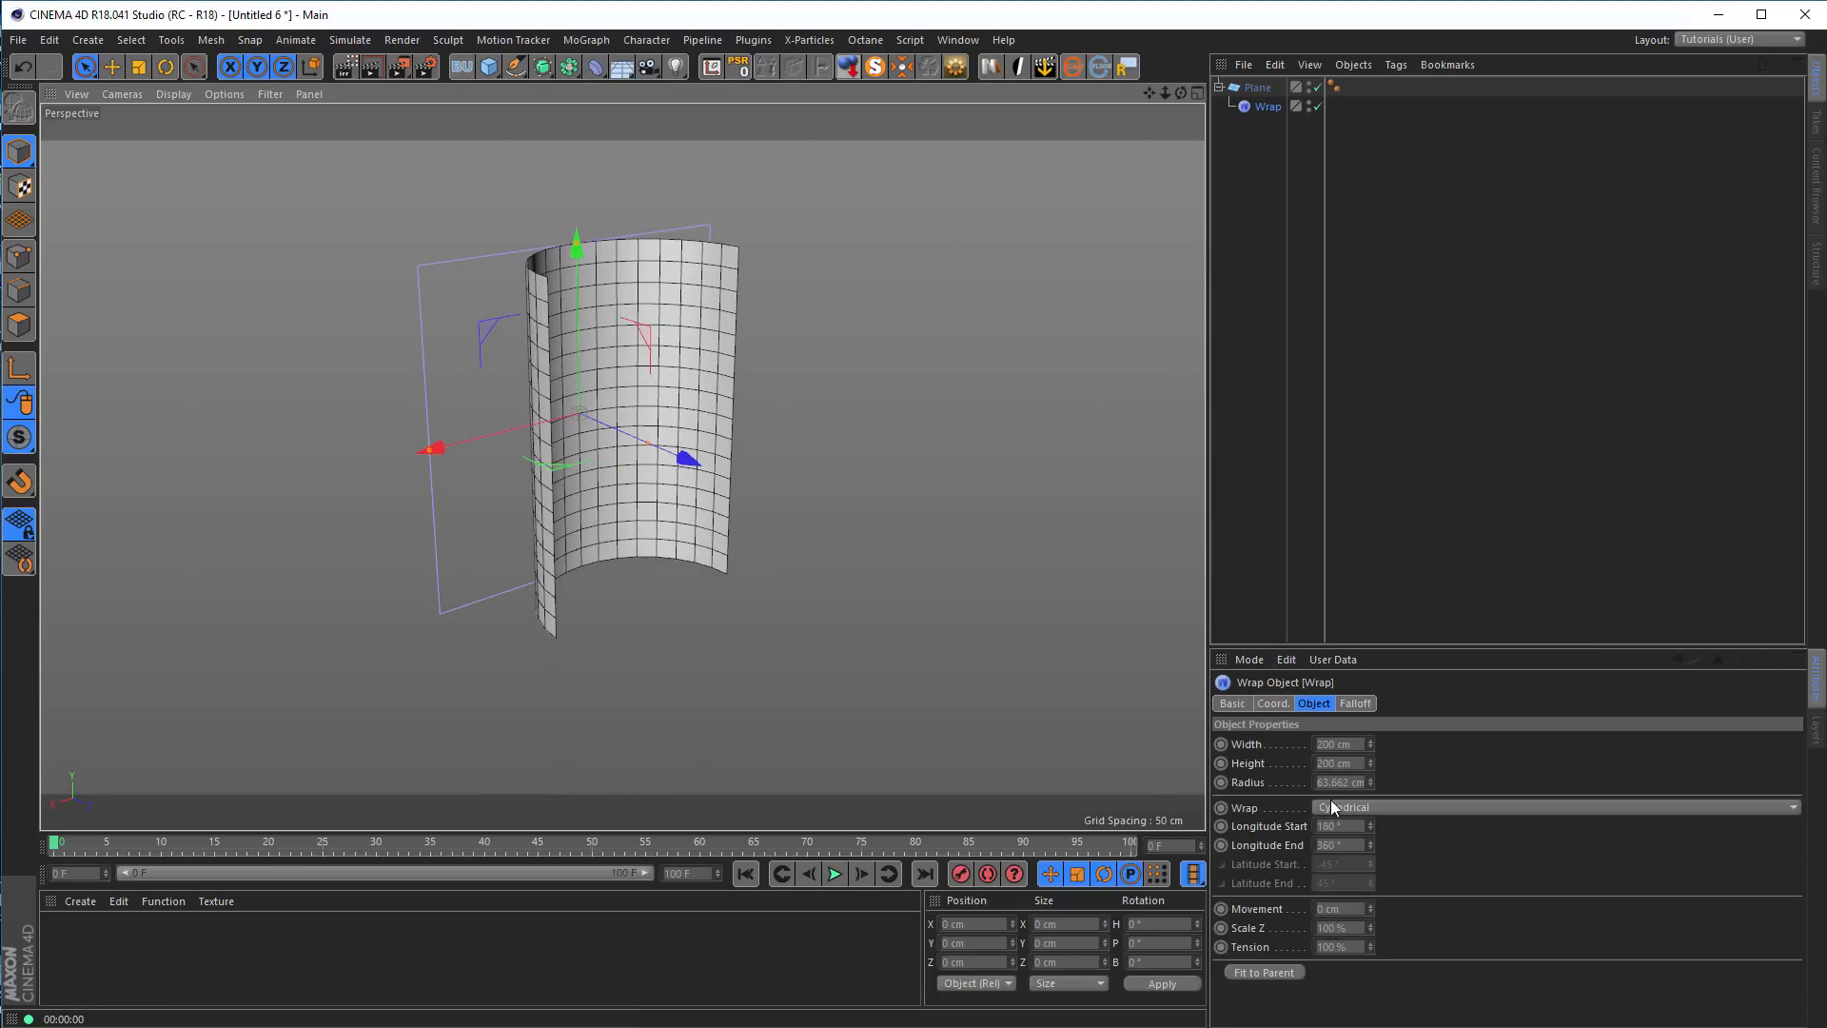
Set the Wrap deformer's radius to 50 cm and check the curved plane from several angles
left_click(1358, 782)
type("50")
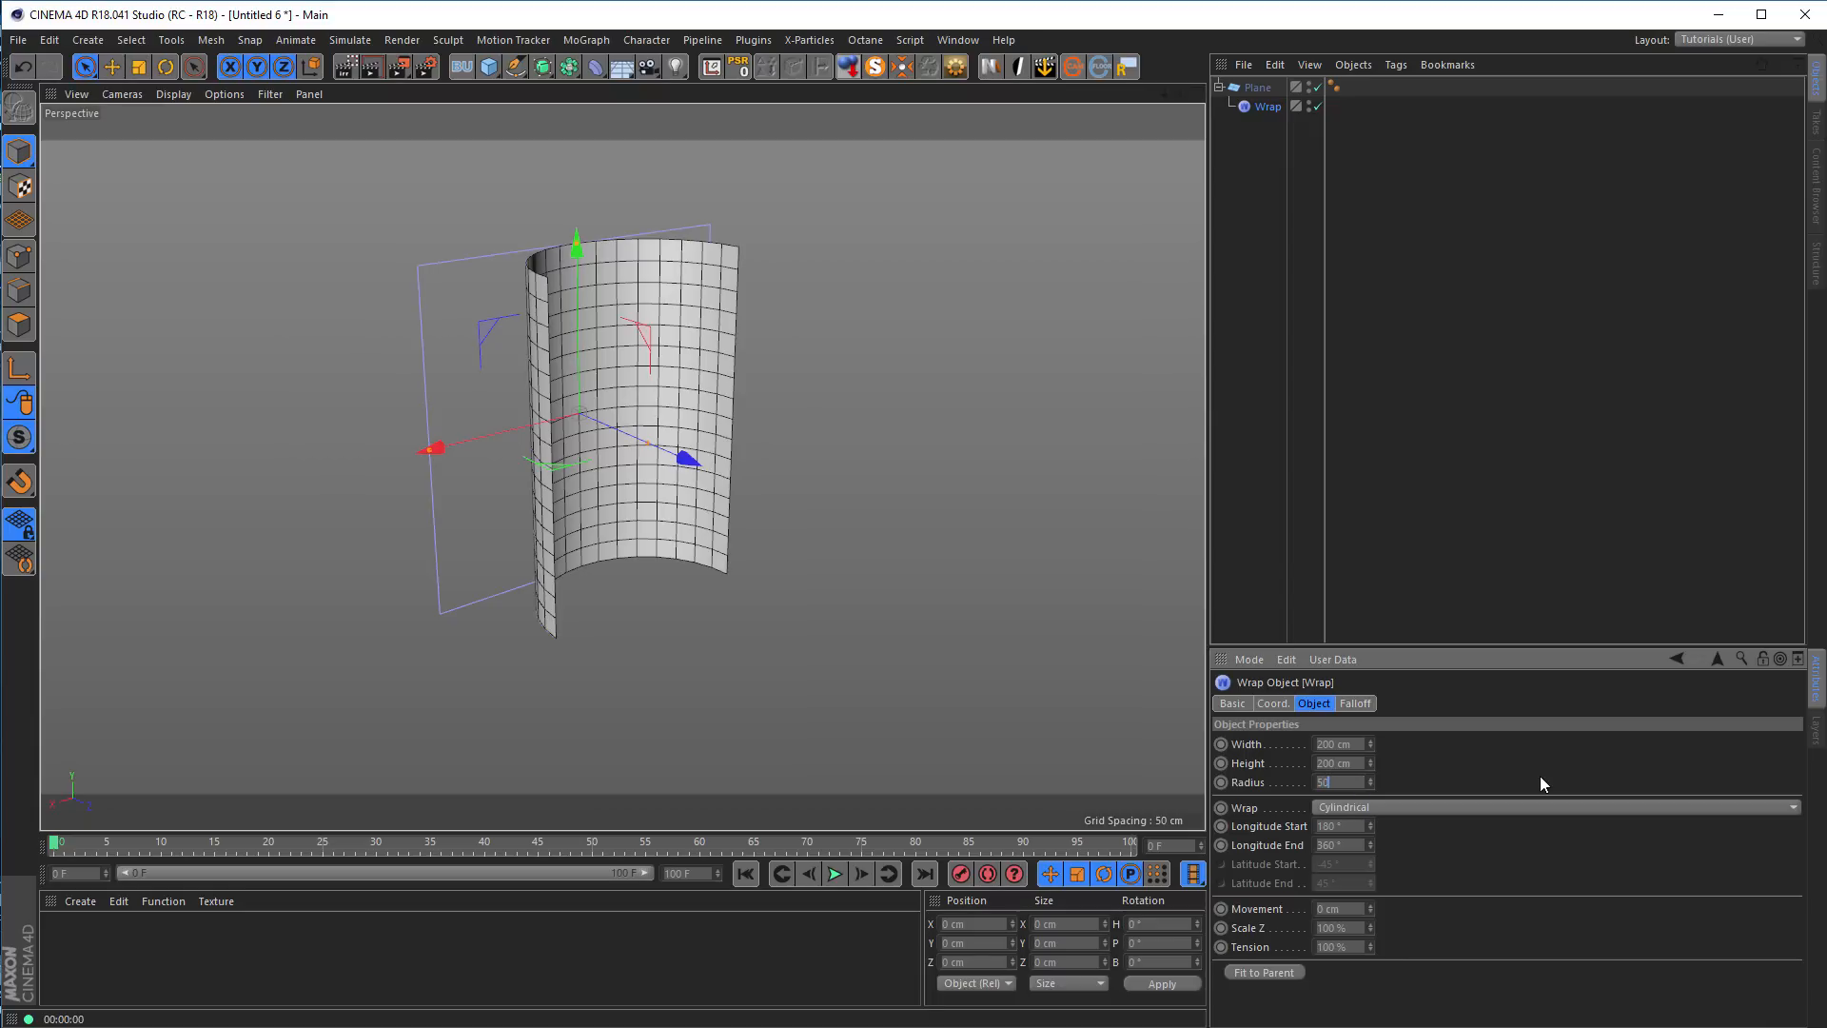
key("Return")
left_click_drag(286, 323, 392, 392, "alt")
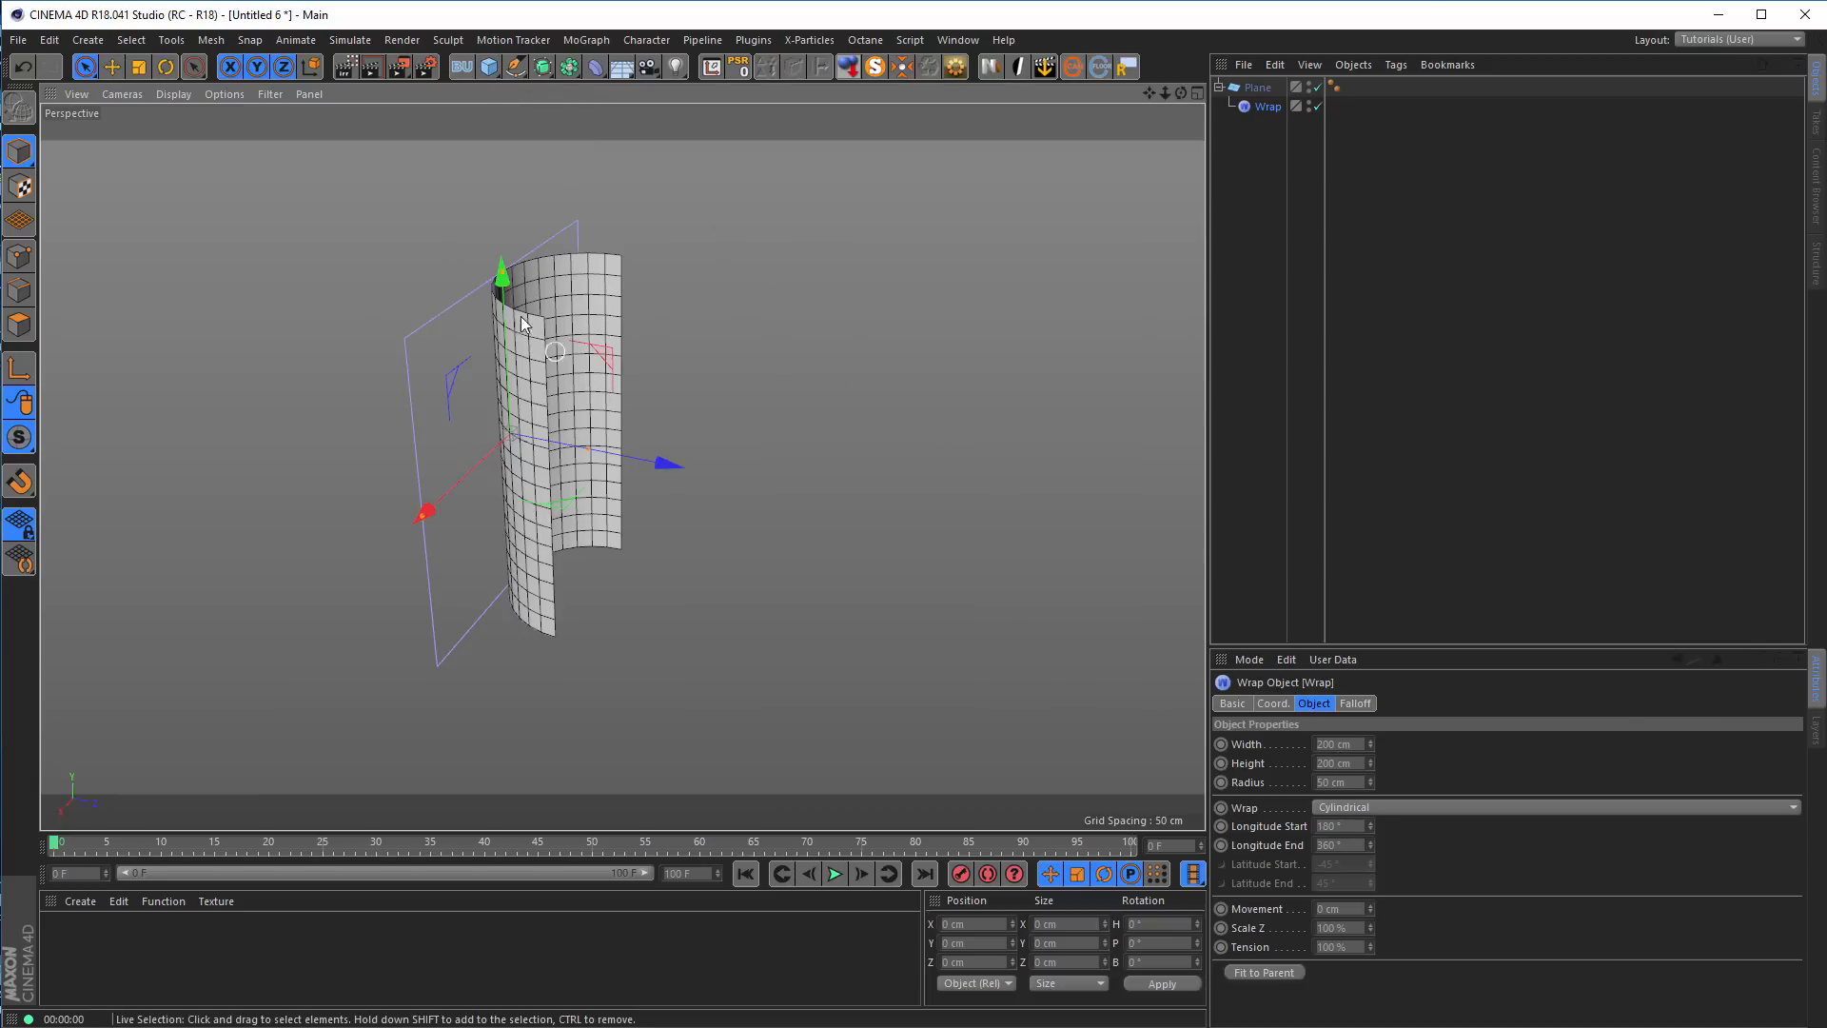
left_click_drag(580, 378, 631, 402, "alt")
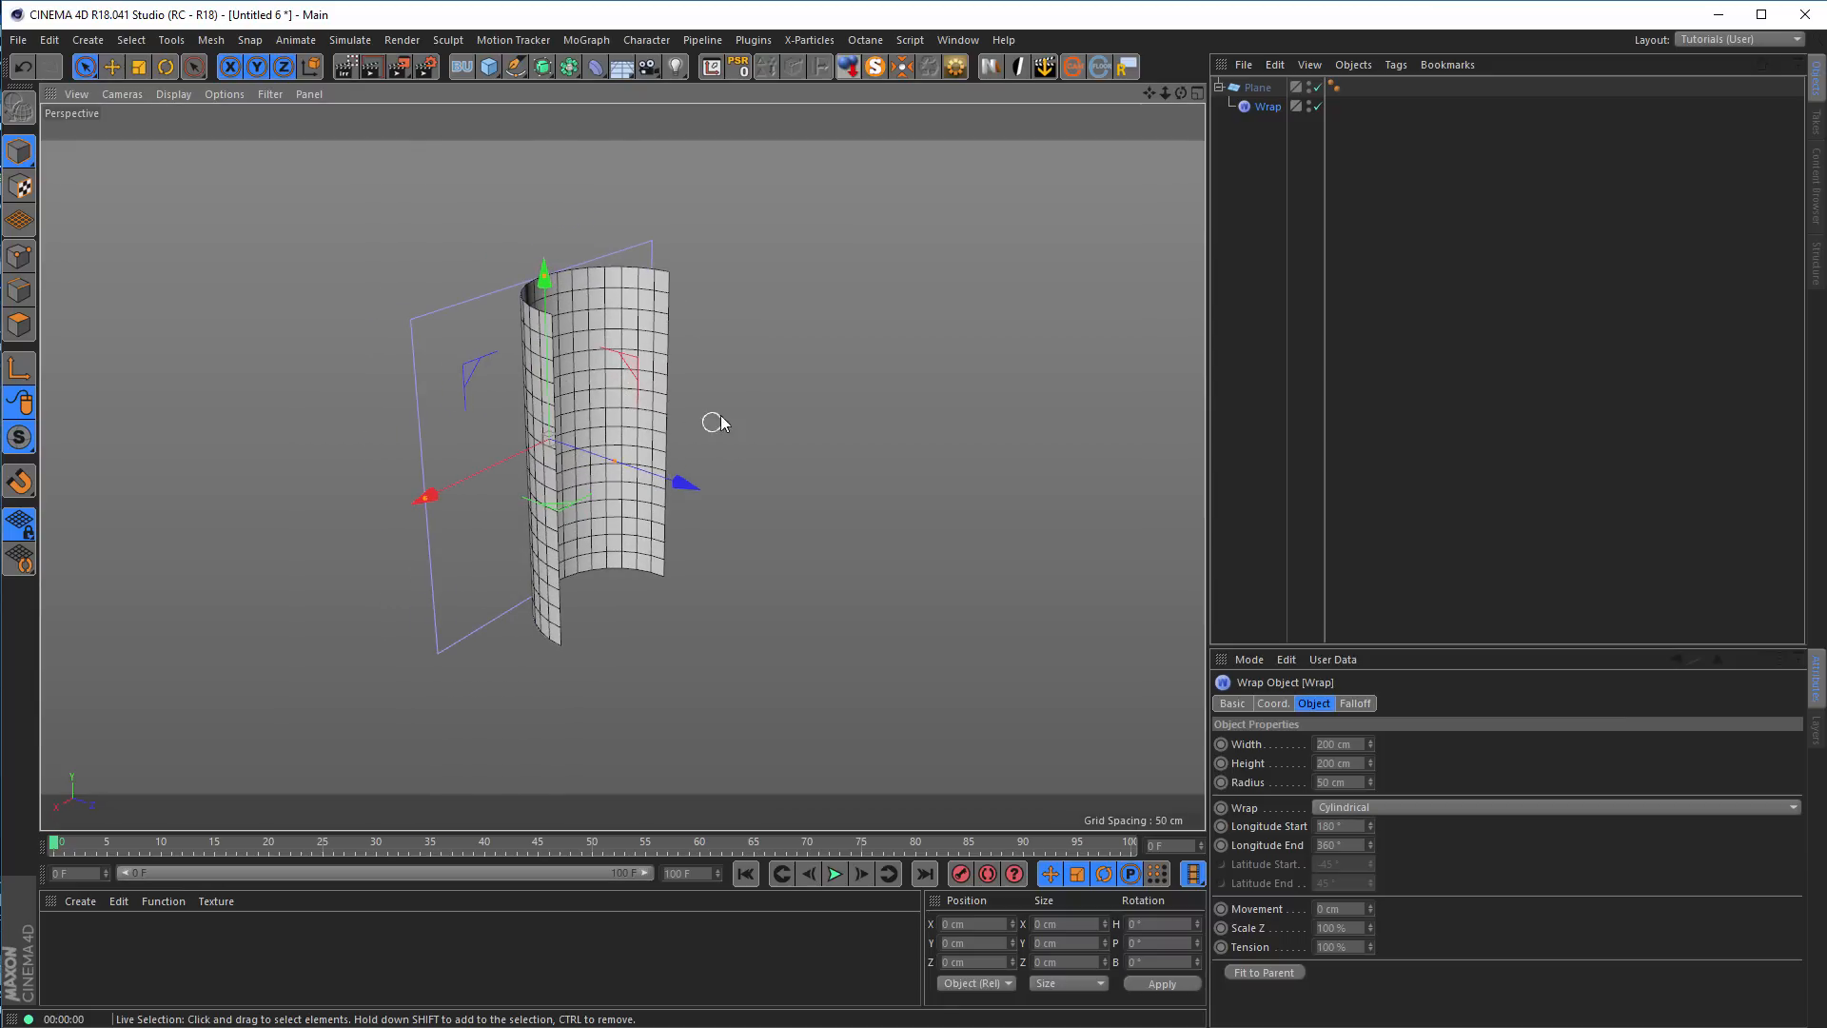
left_click_drag(571, 396, 670, 391, "alt")
left_click_drag(537, 323, 731, 388, "alt")
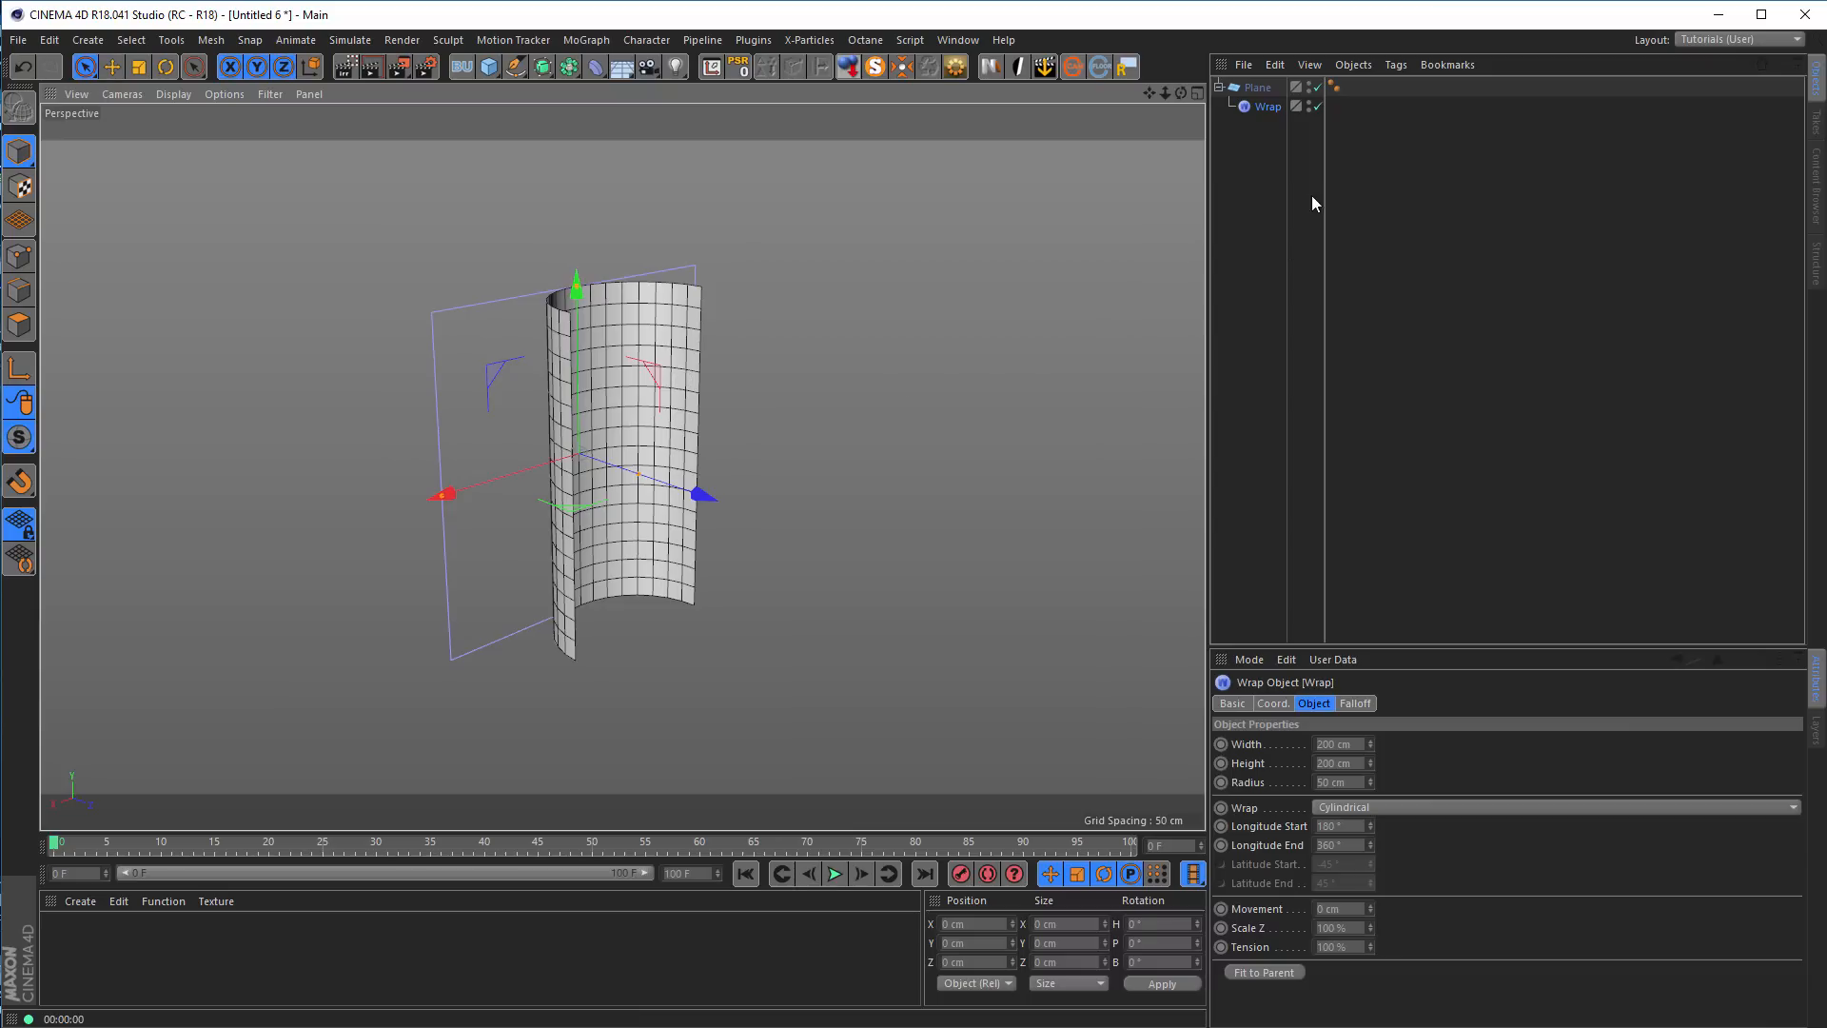
Take the Wrap deformer out of the plane's hierarchy and rotate only the plane to a 45° bank angle
left_click(1258, 88)
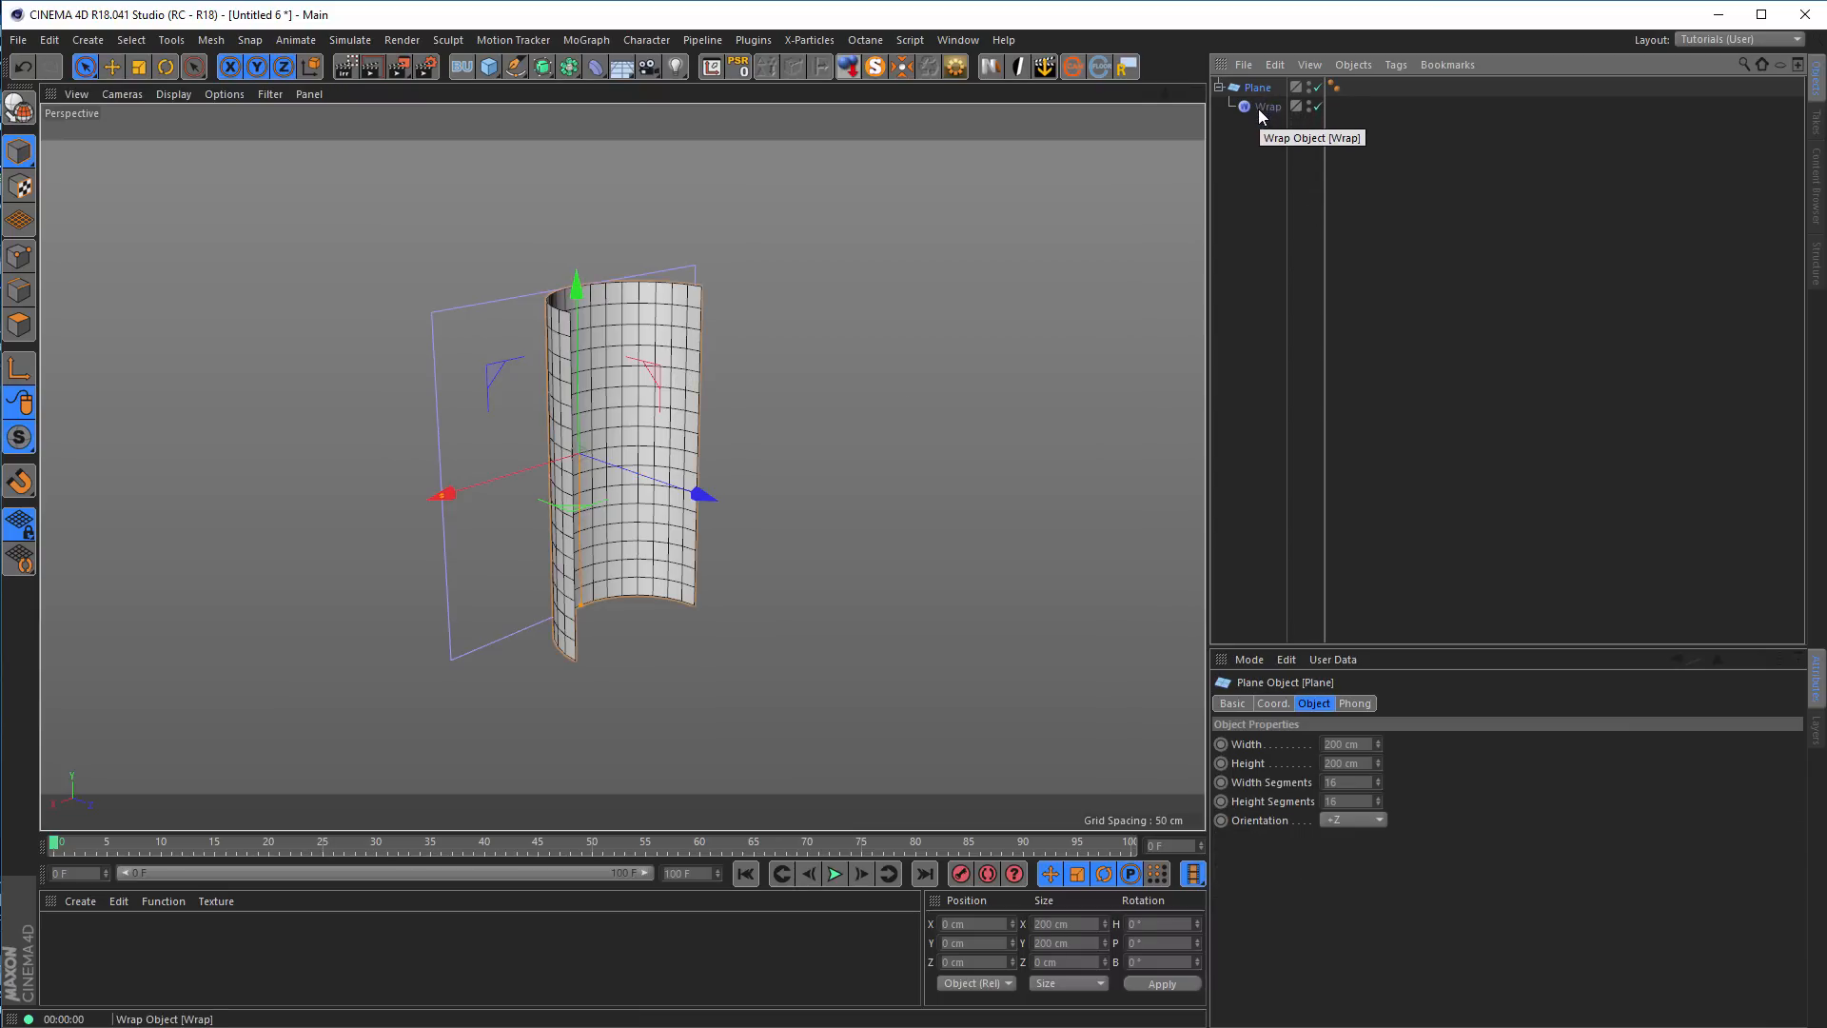
left_click_drag(1261, 107, 1270, 176)
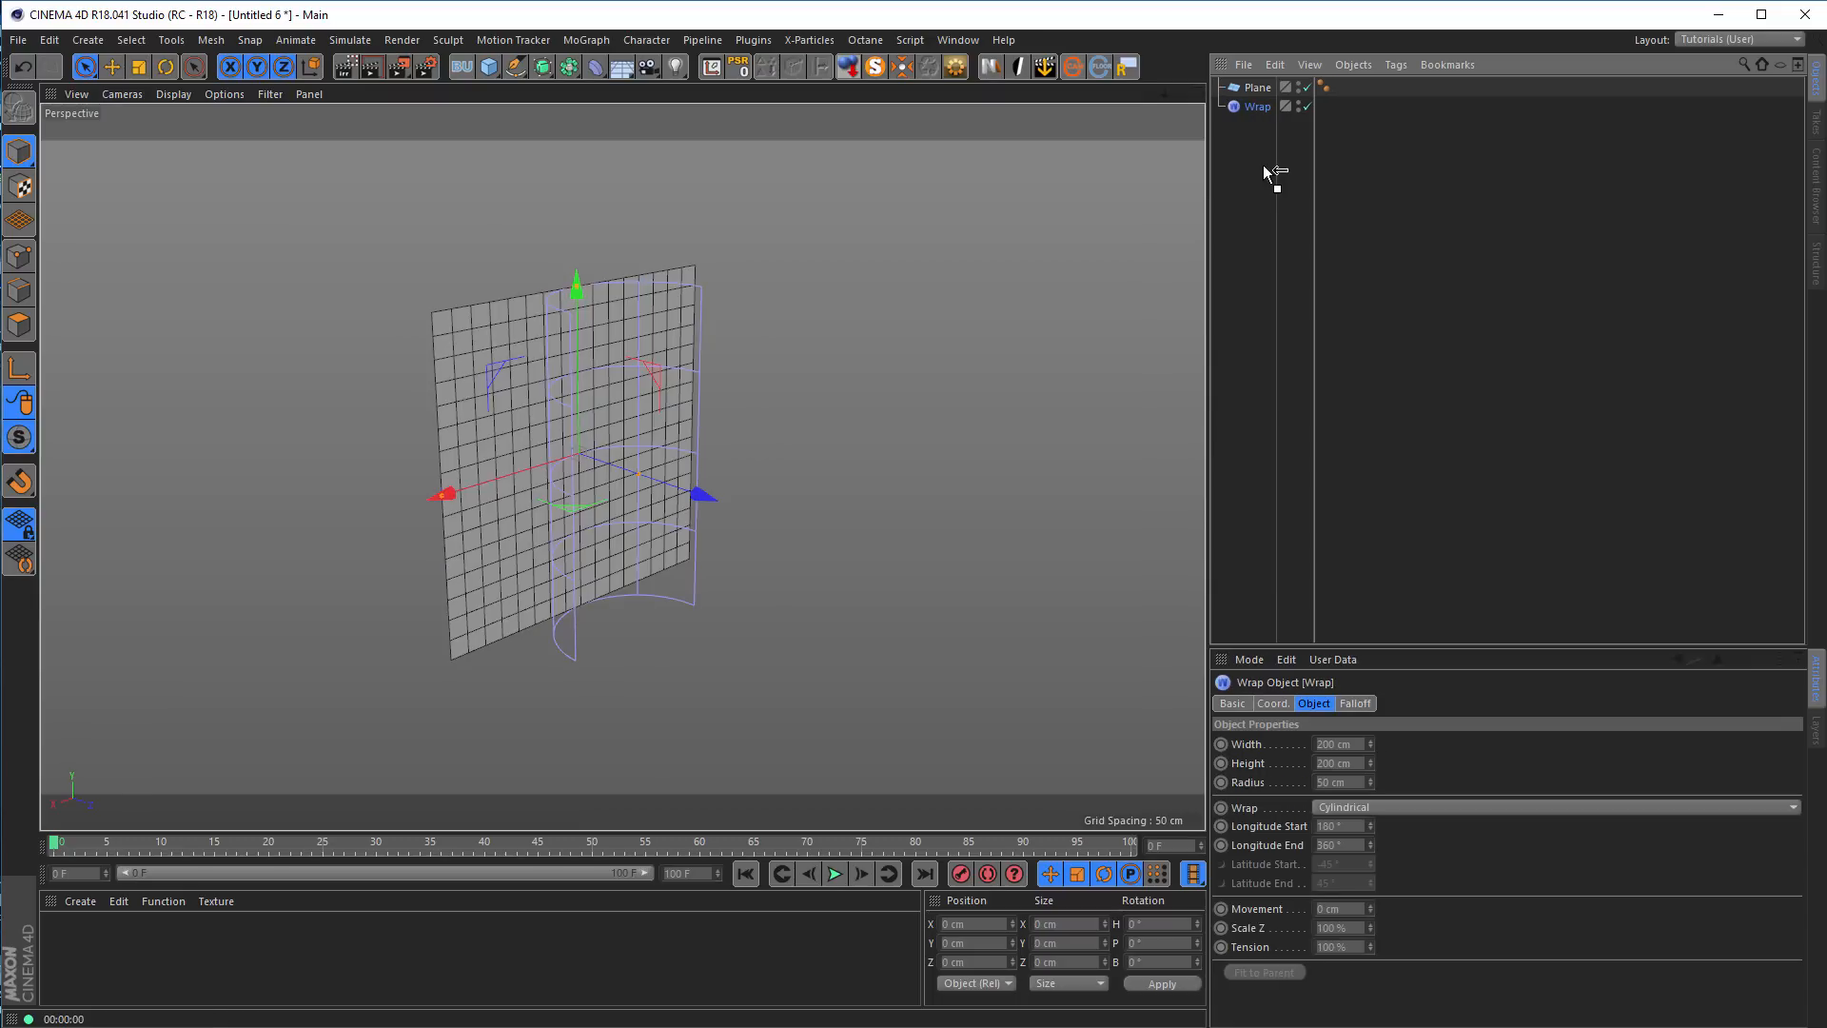
left_click(1258, 87)
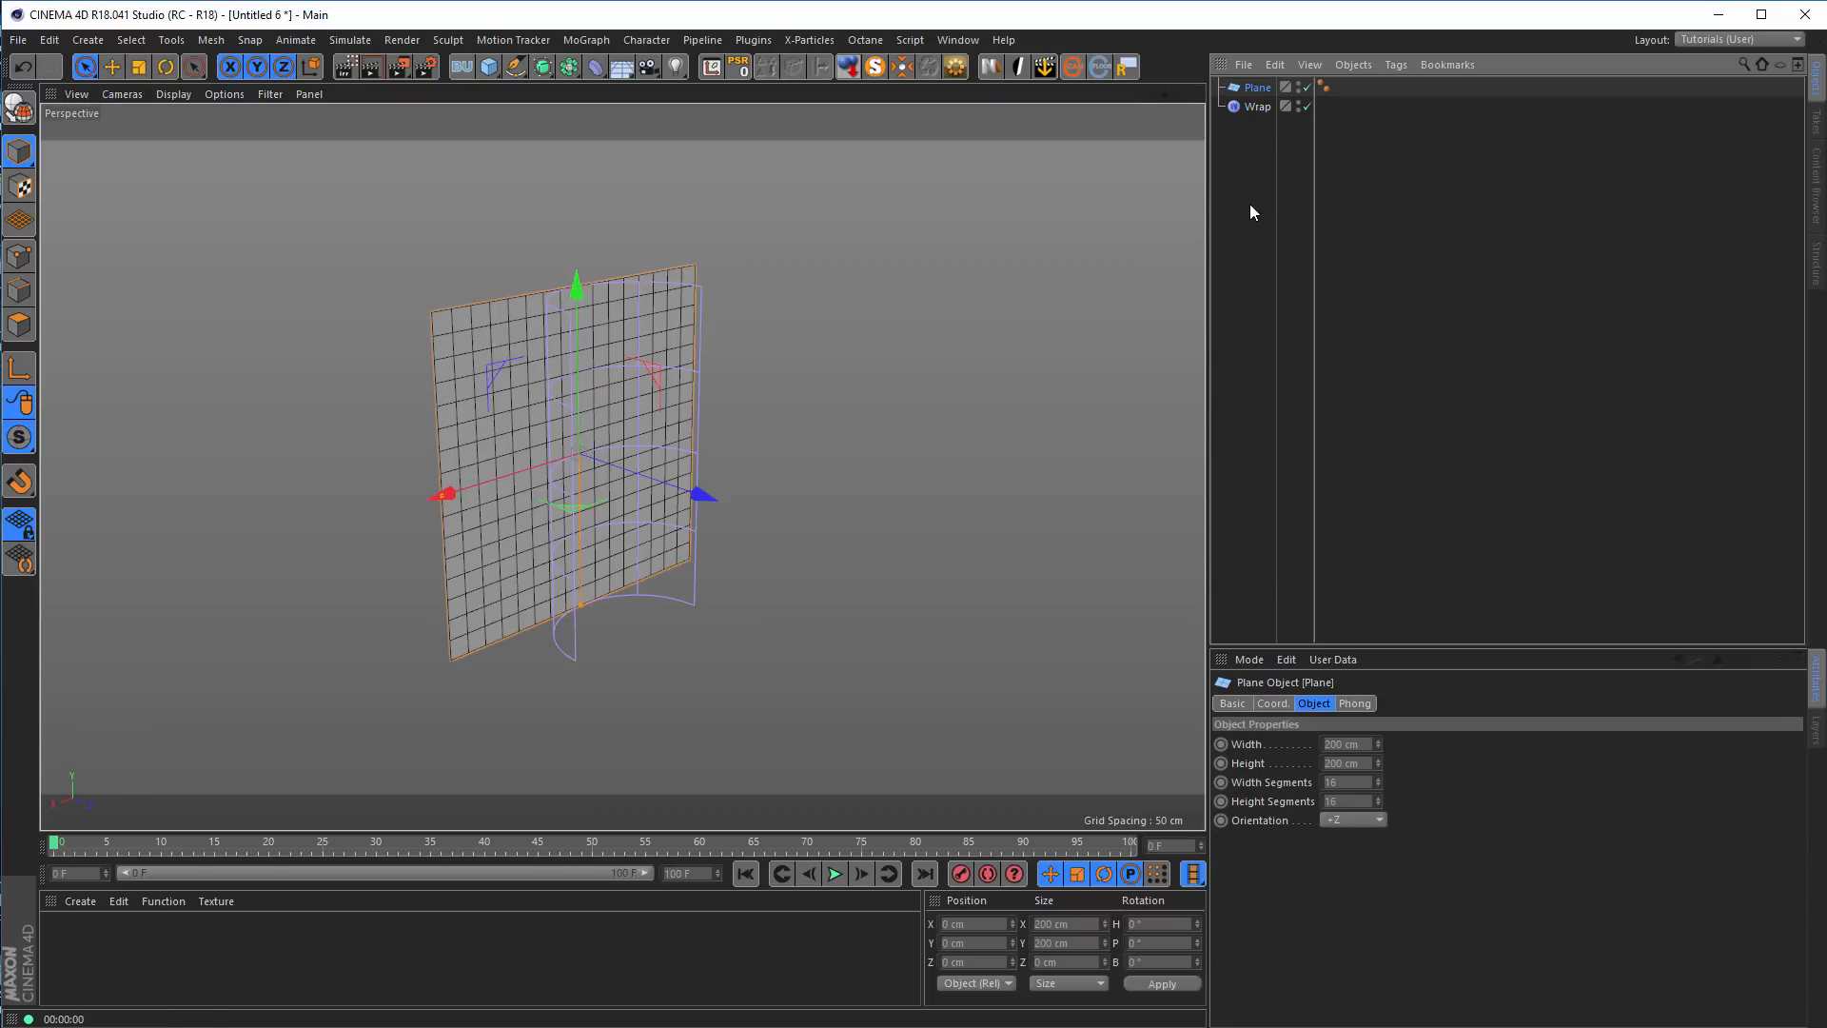
key("r")
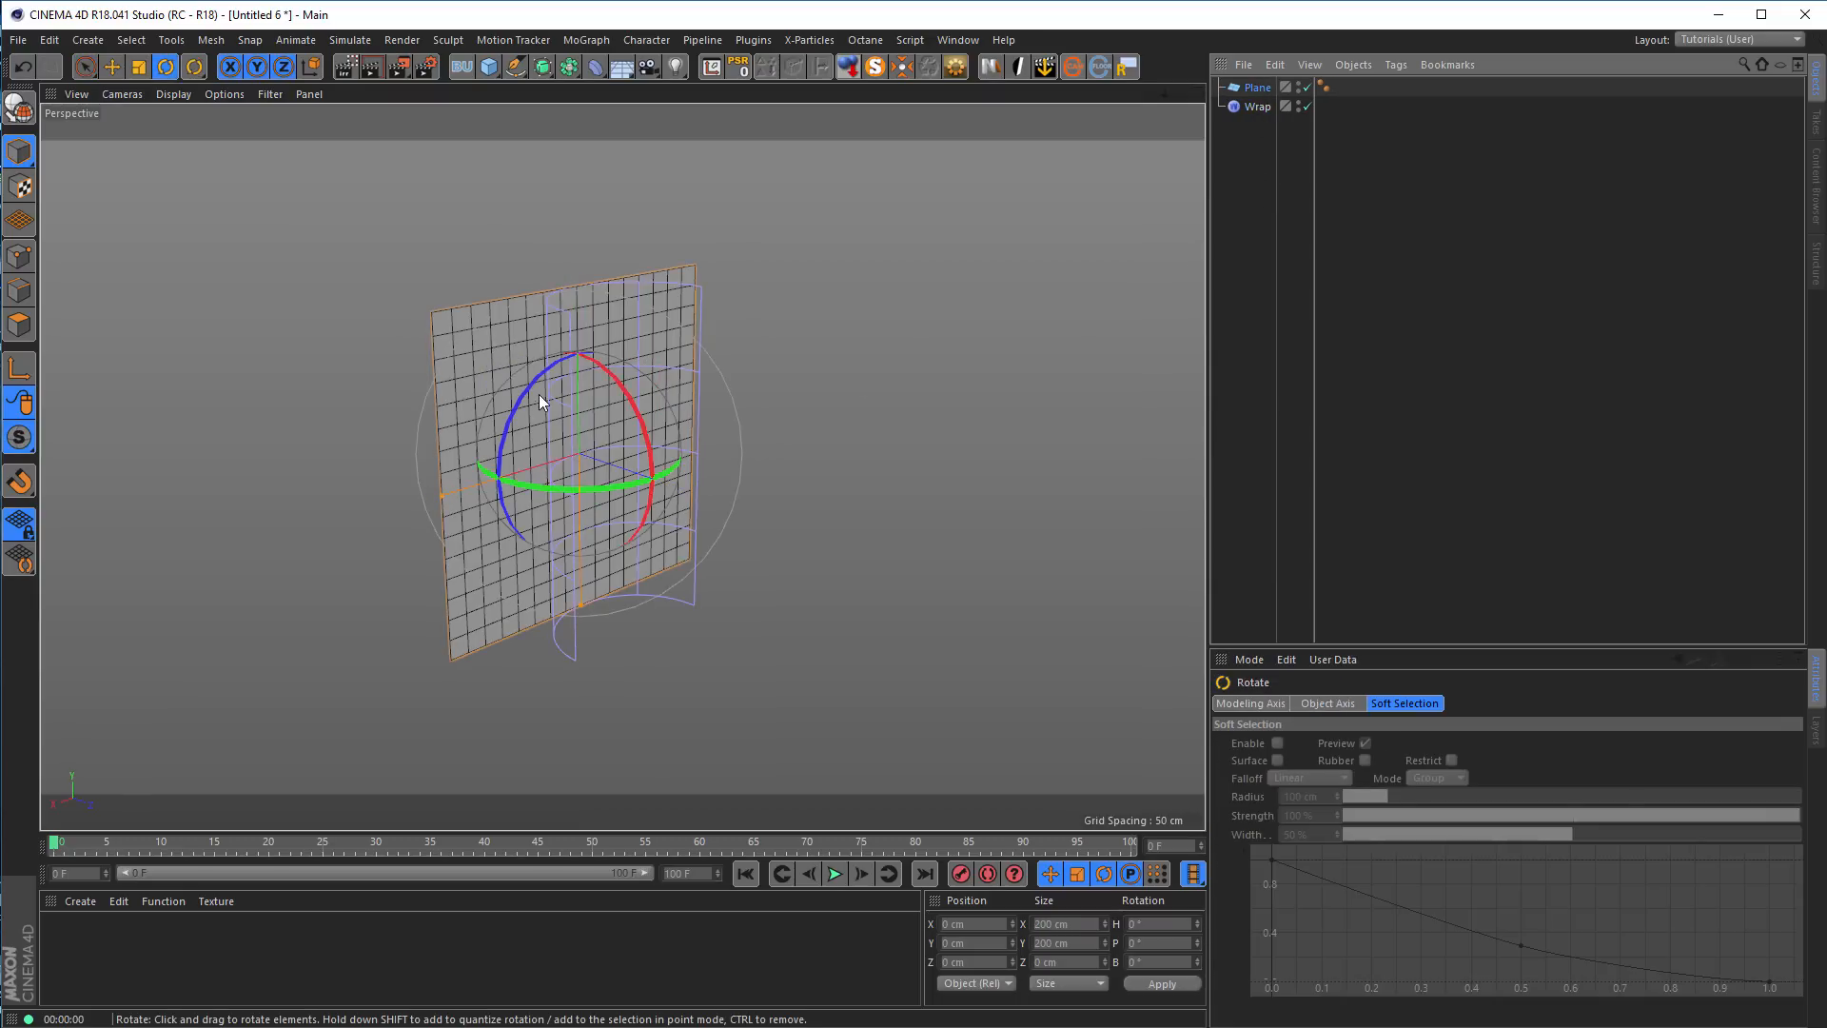
left_click_drag(526, 397, 493, 474)
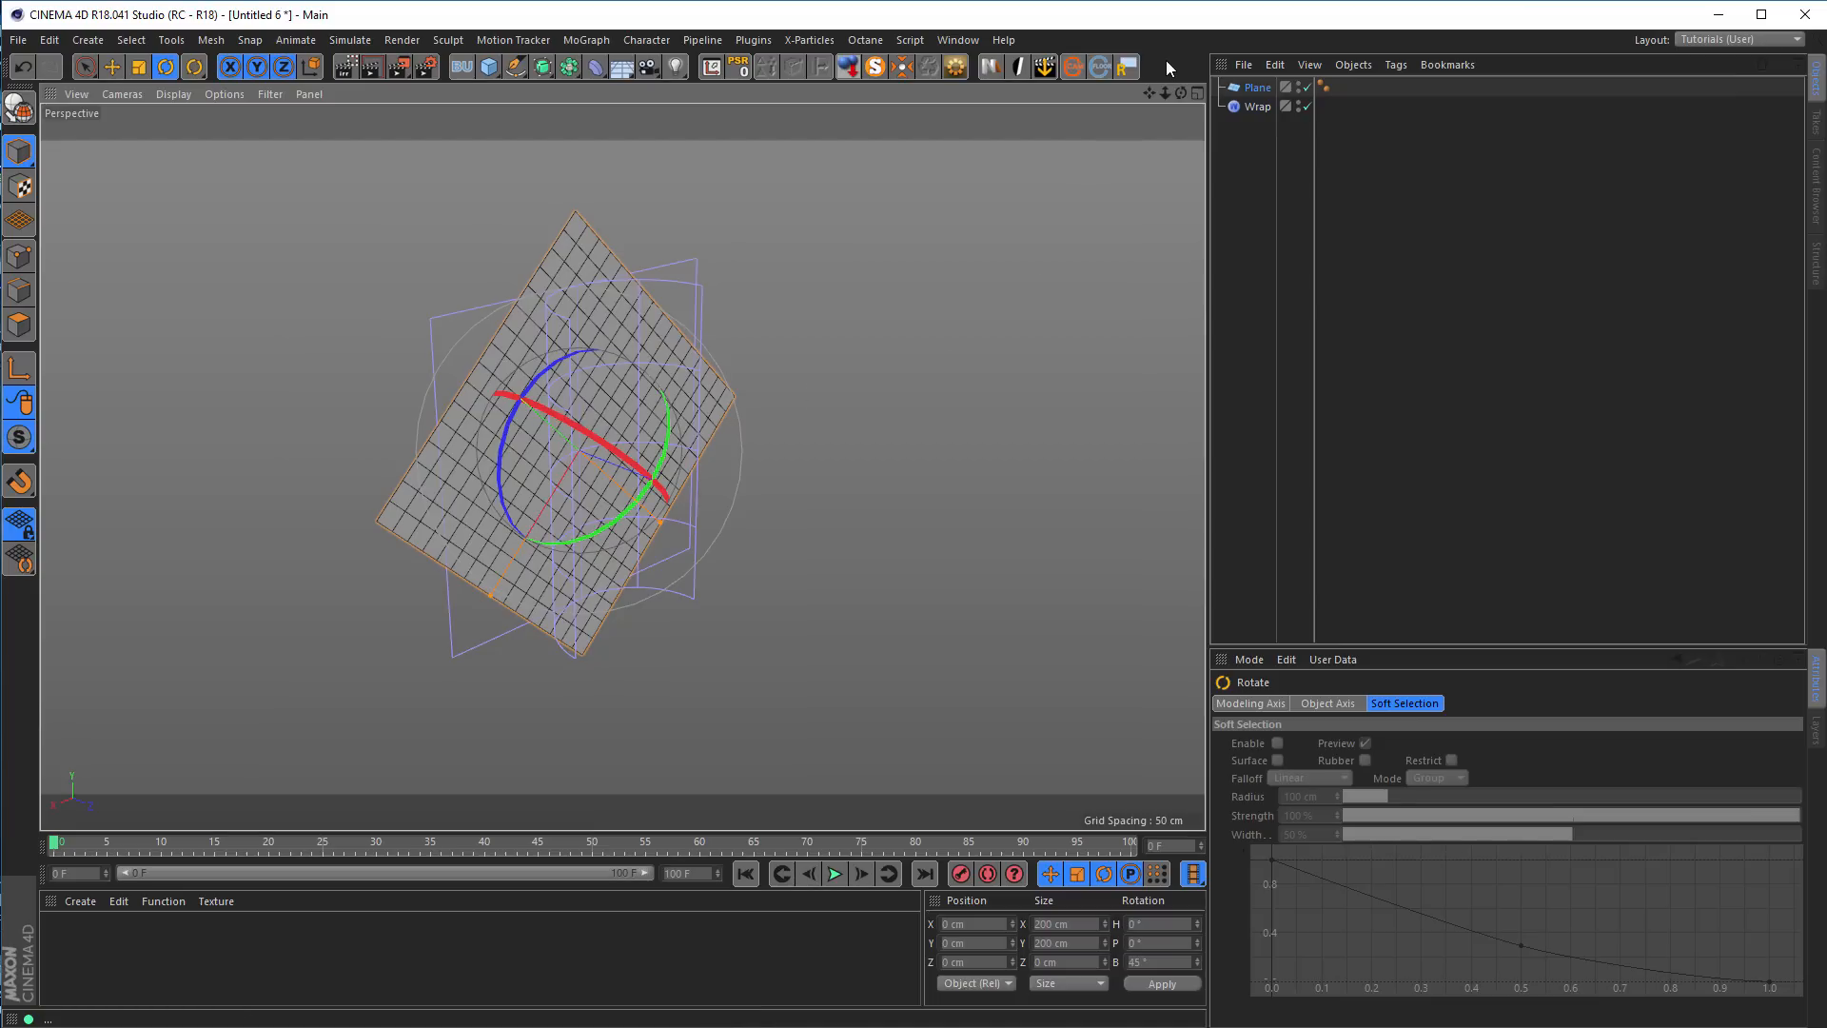
Enlarge the Attribute Manager and show the Quantize options of the modeling settings
left_click_drag(1405, 647, 1404, 499)
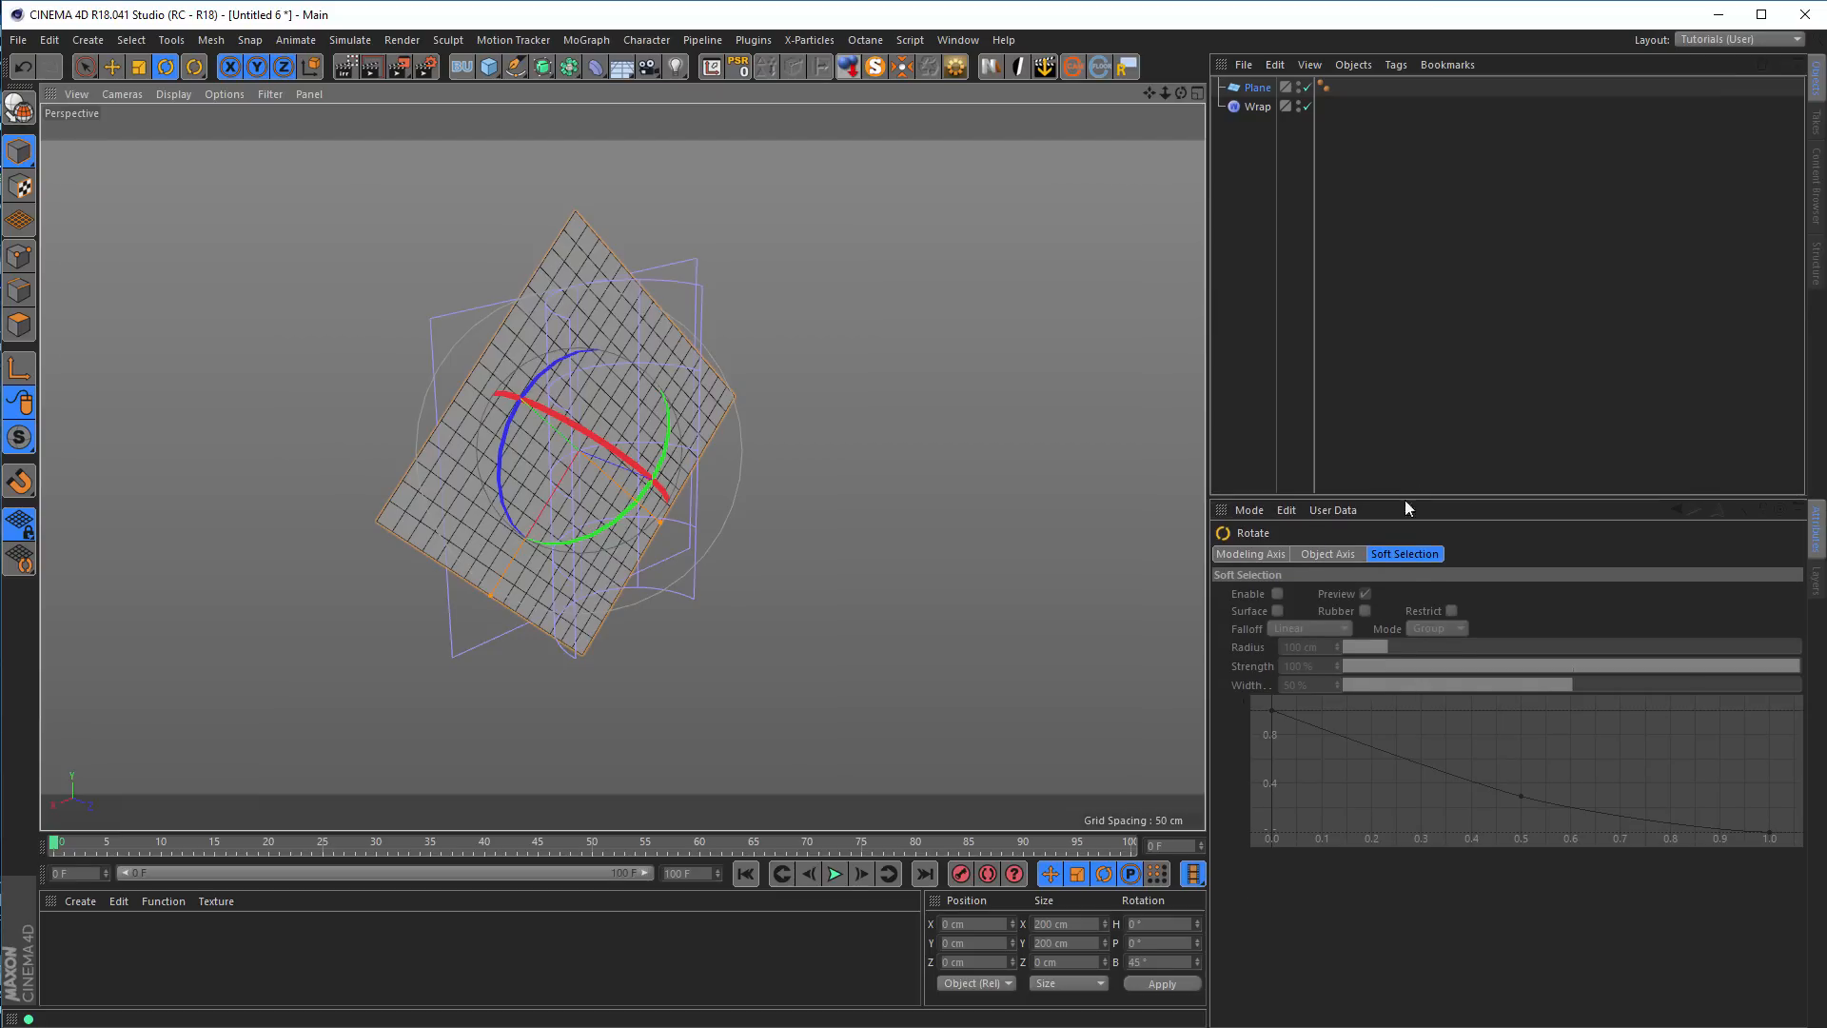
left_click(1254, 508)
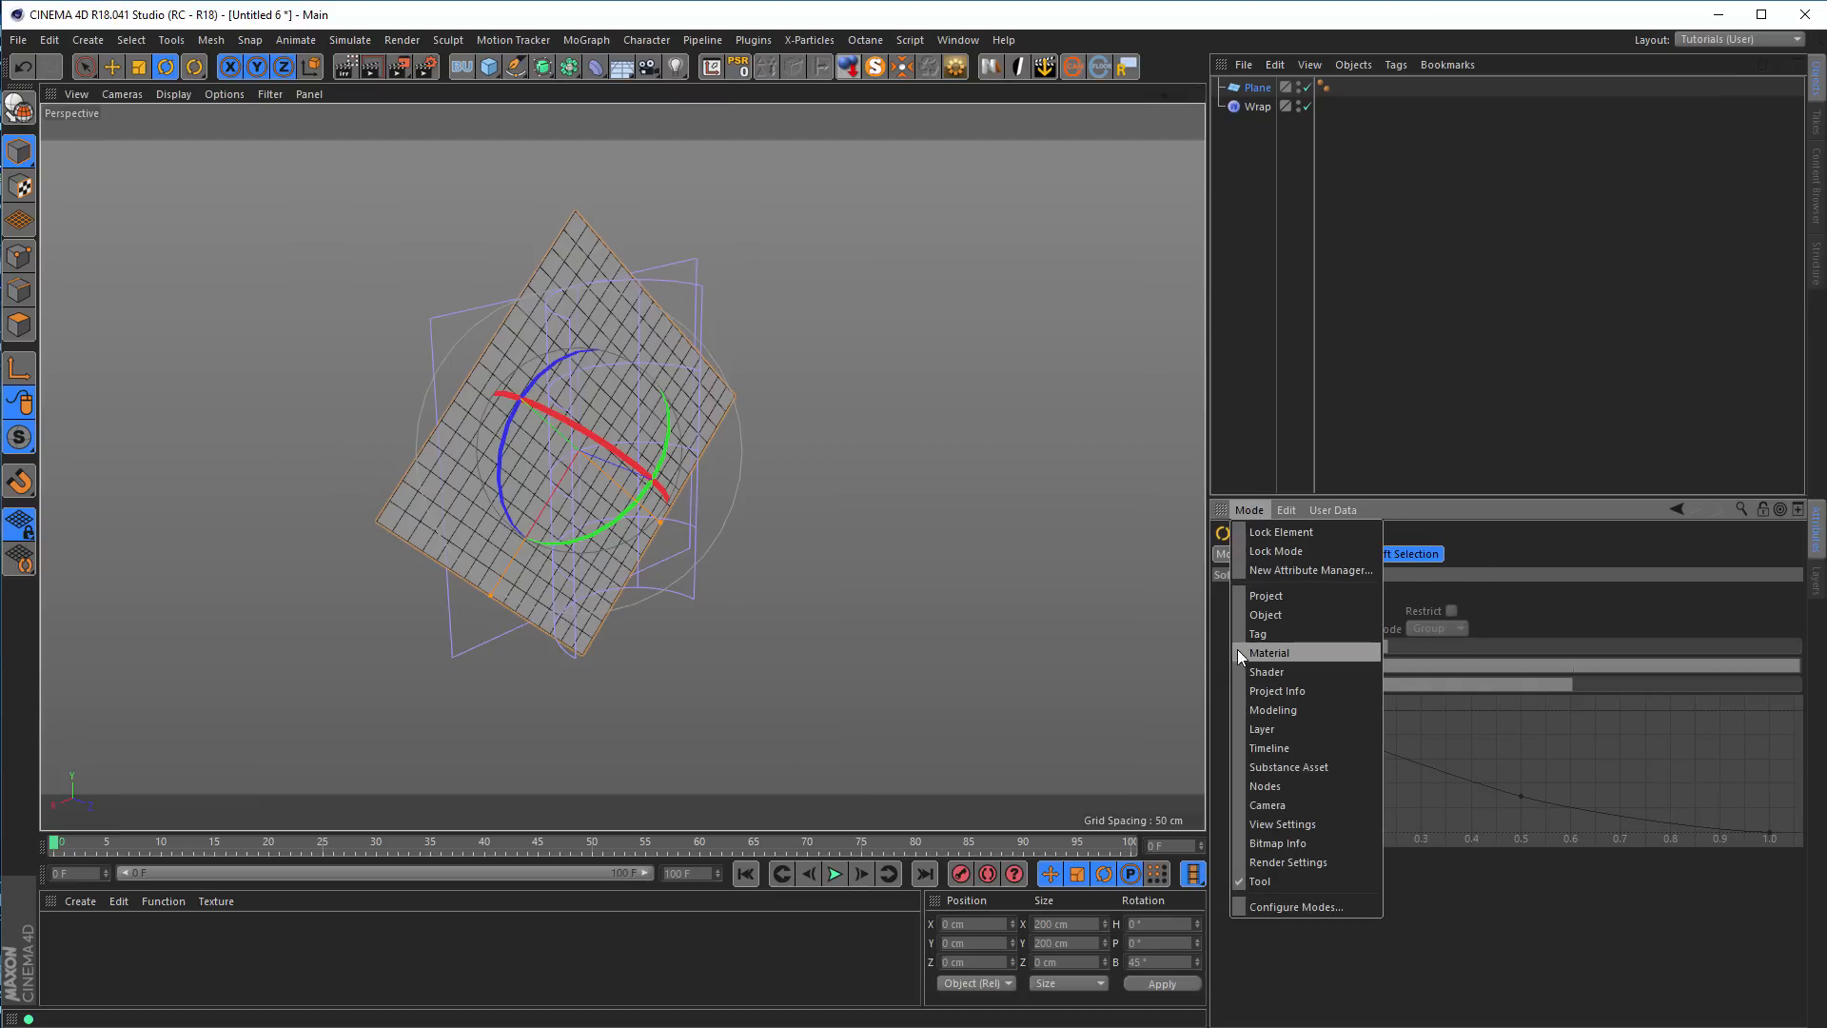
left_click(1296, 709)
left_click(1336, 555)
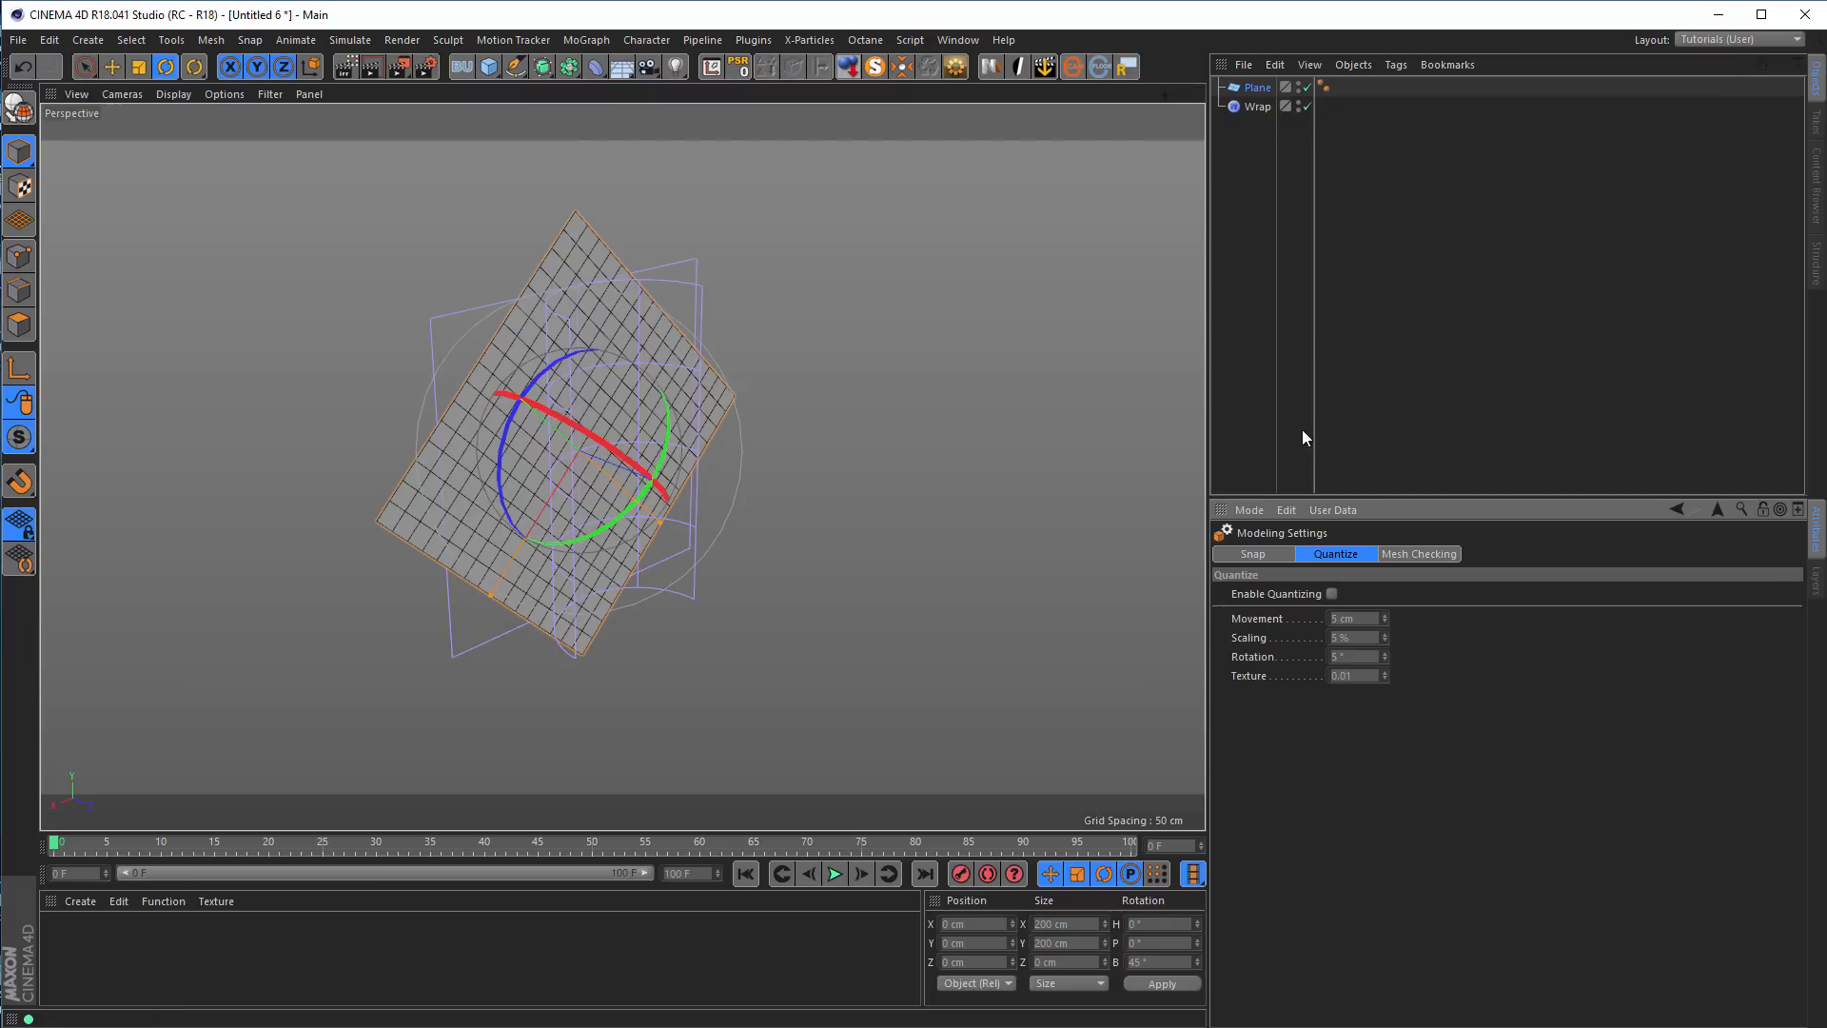
Make the Wrap deformer a child of the rotated plane again and inspect the diagonally wrapped mesh
left_click(1256, 106)
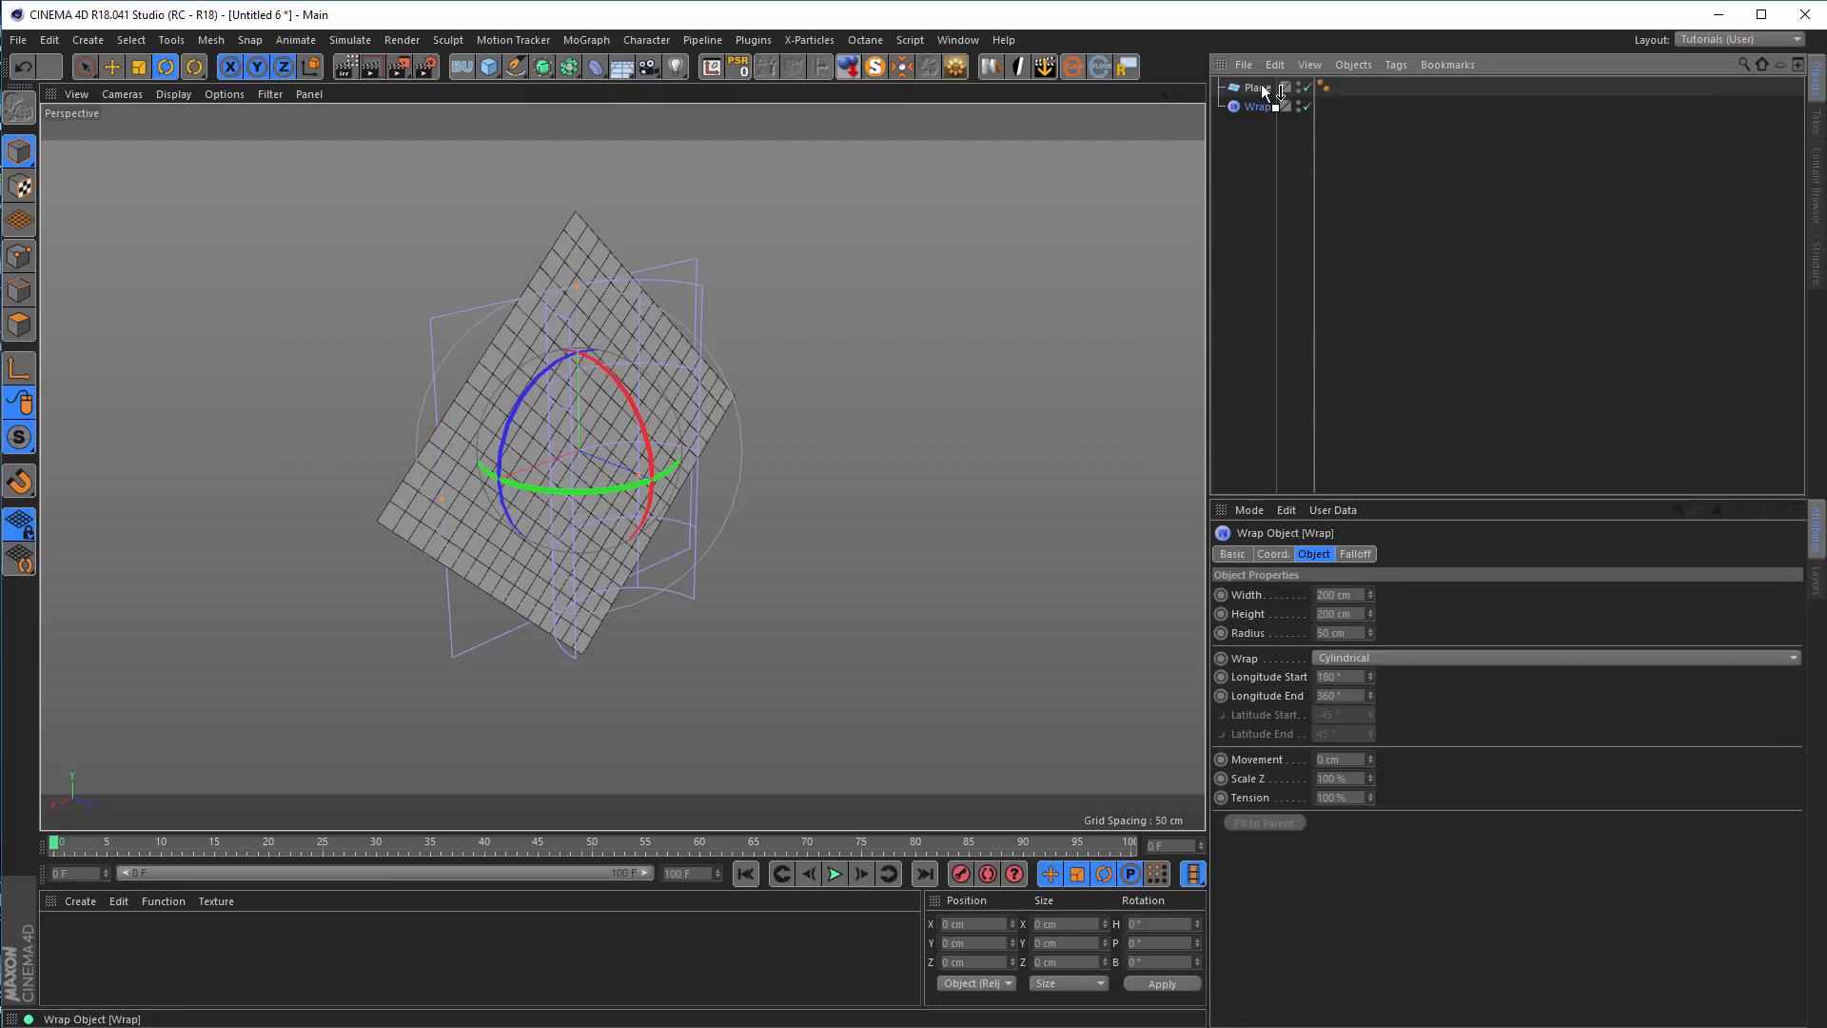
left_click_drag(1259, 84, 1261, 86)
left_click_drag(542, 466, 628, 461, "alt")
right_click_drag(655, 459, 701, 448, "alt")
left_click_drag(701, 448, 768, 436, "alt")
right_click_drag(649, 463, 715, 443, "alt")
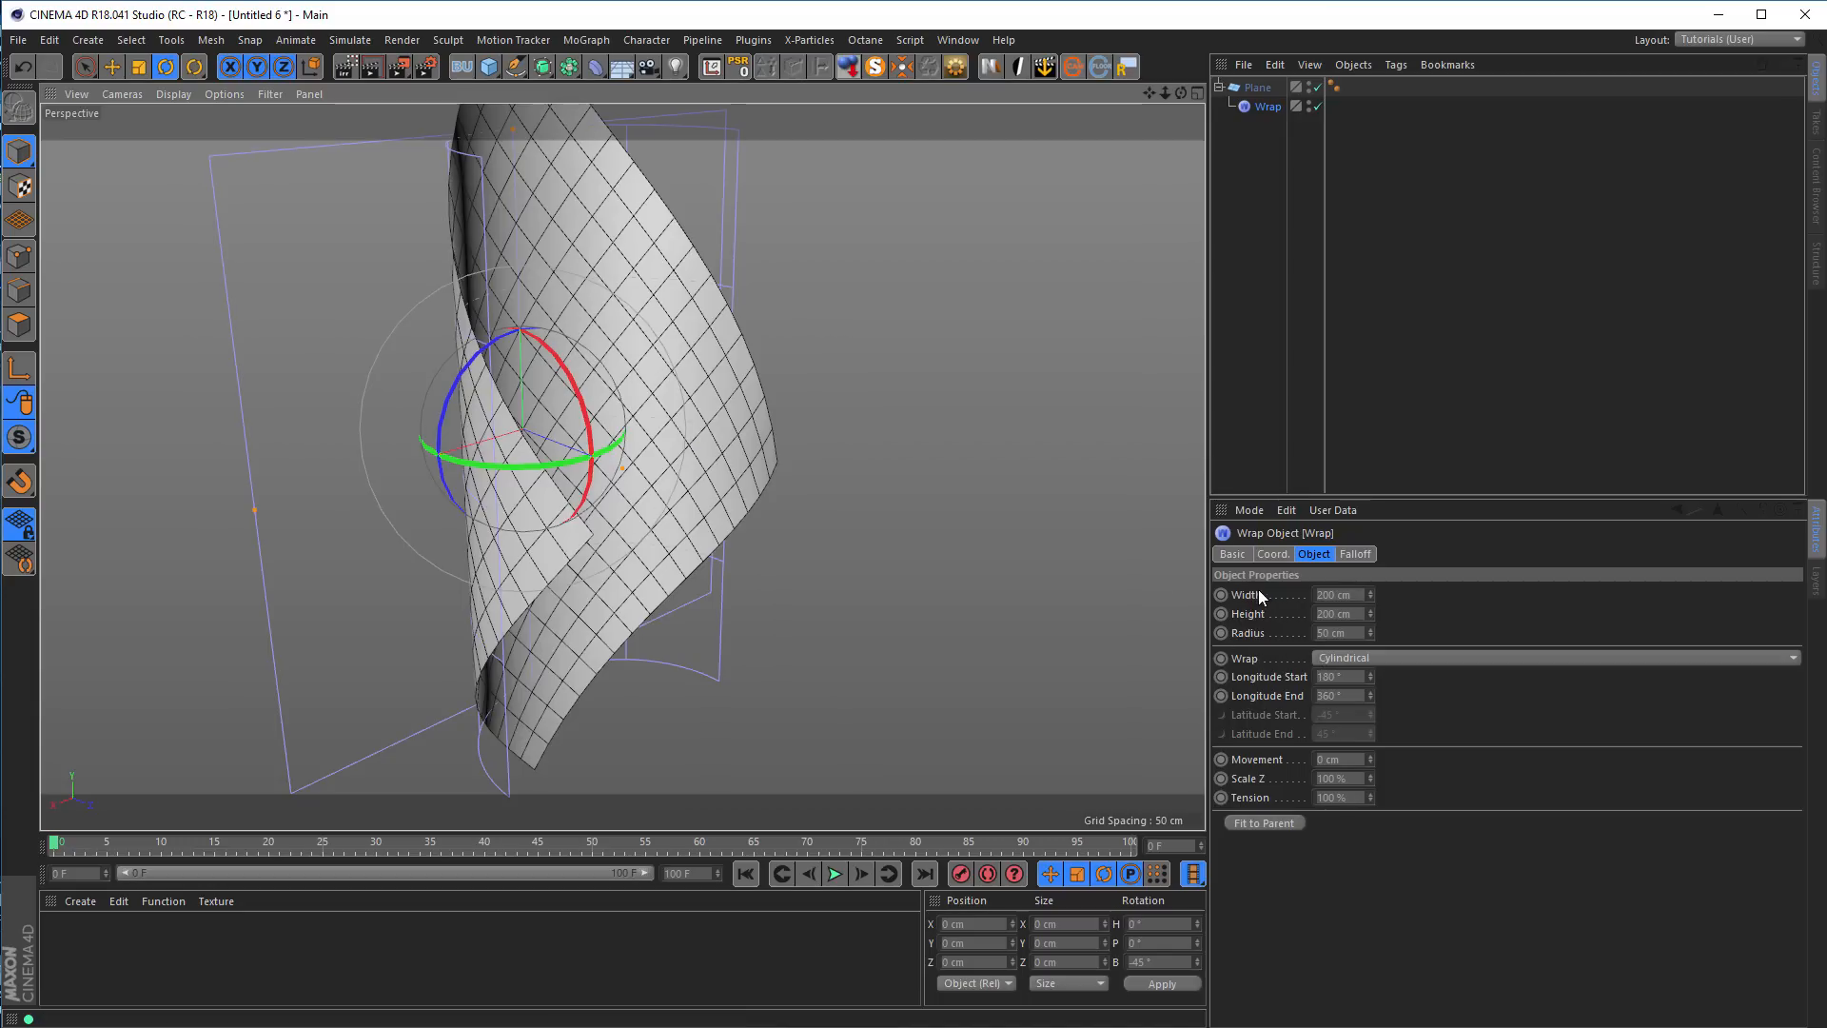
Reduce the Wrap deformer's width to 141.4 cm so that the plane's opposite edges meet
left_click_drag(1372, 592, 1323, 598)
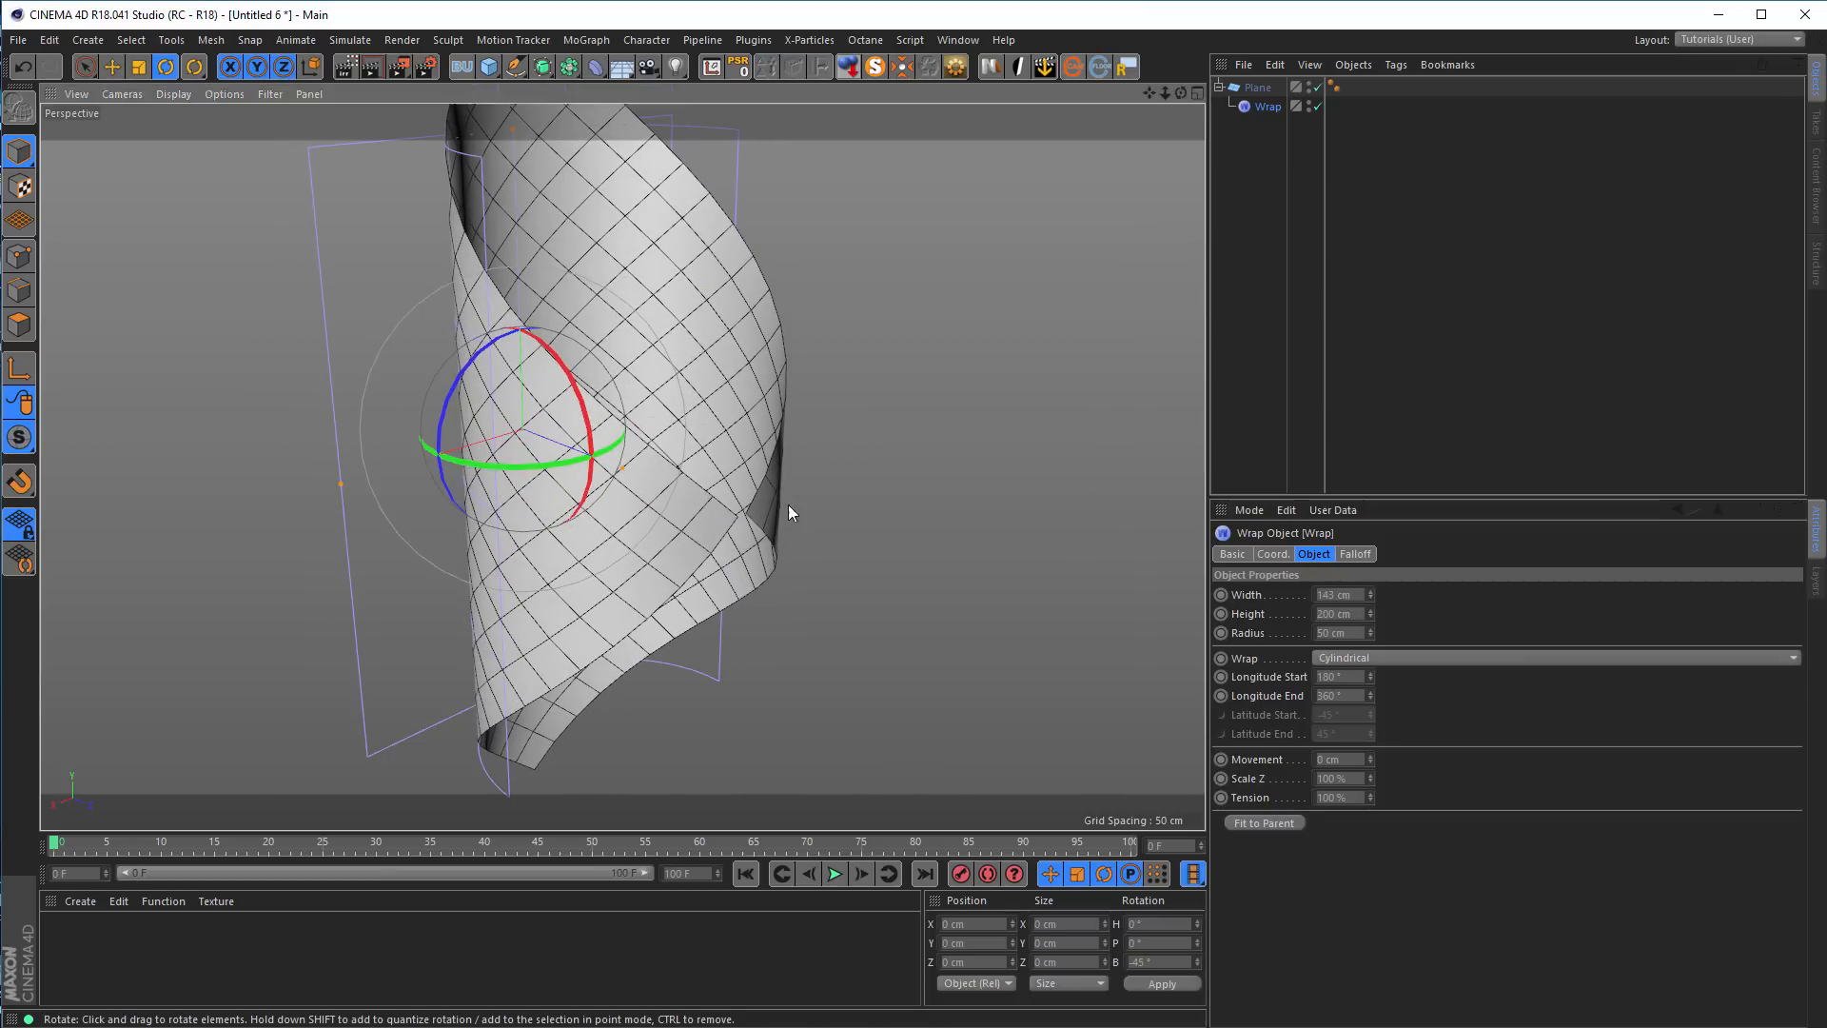
scroll(788, 504, "up", 5)
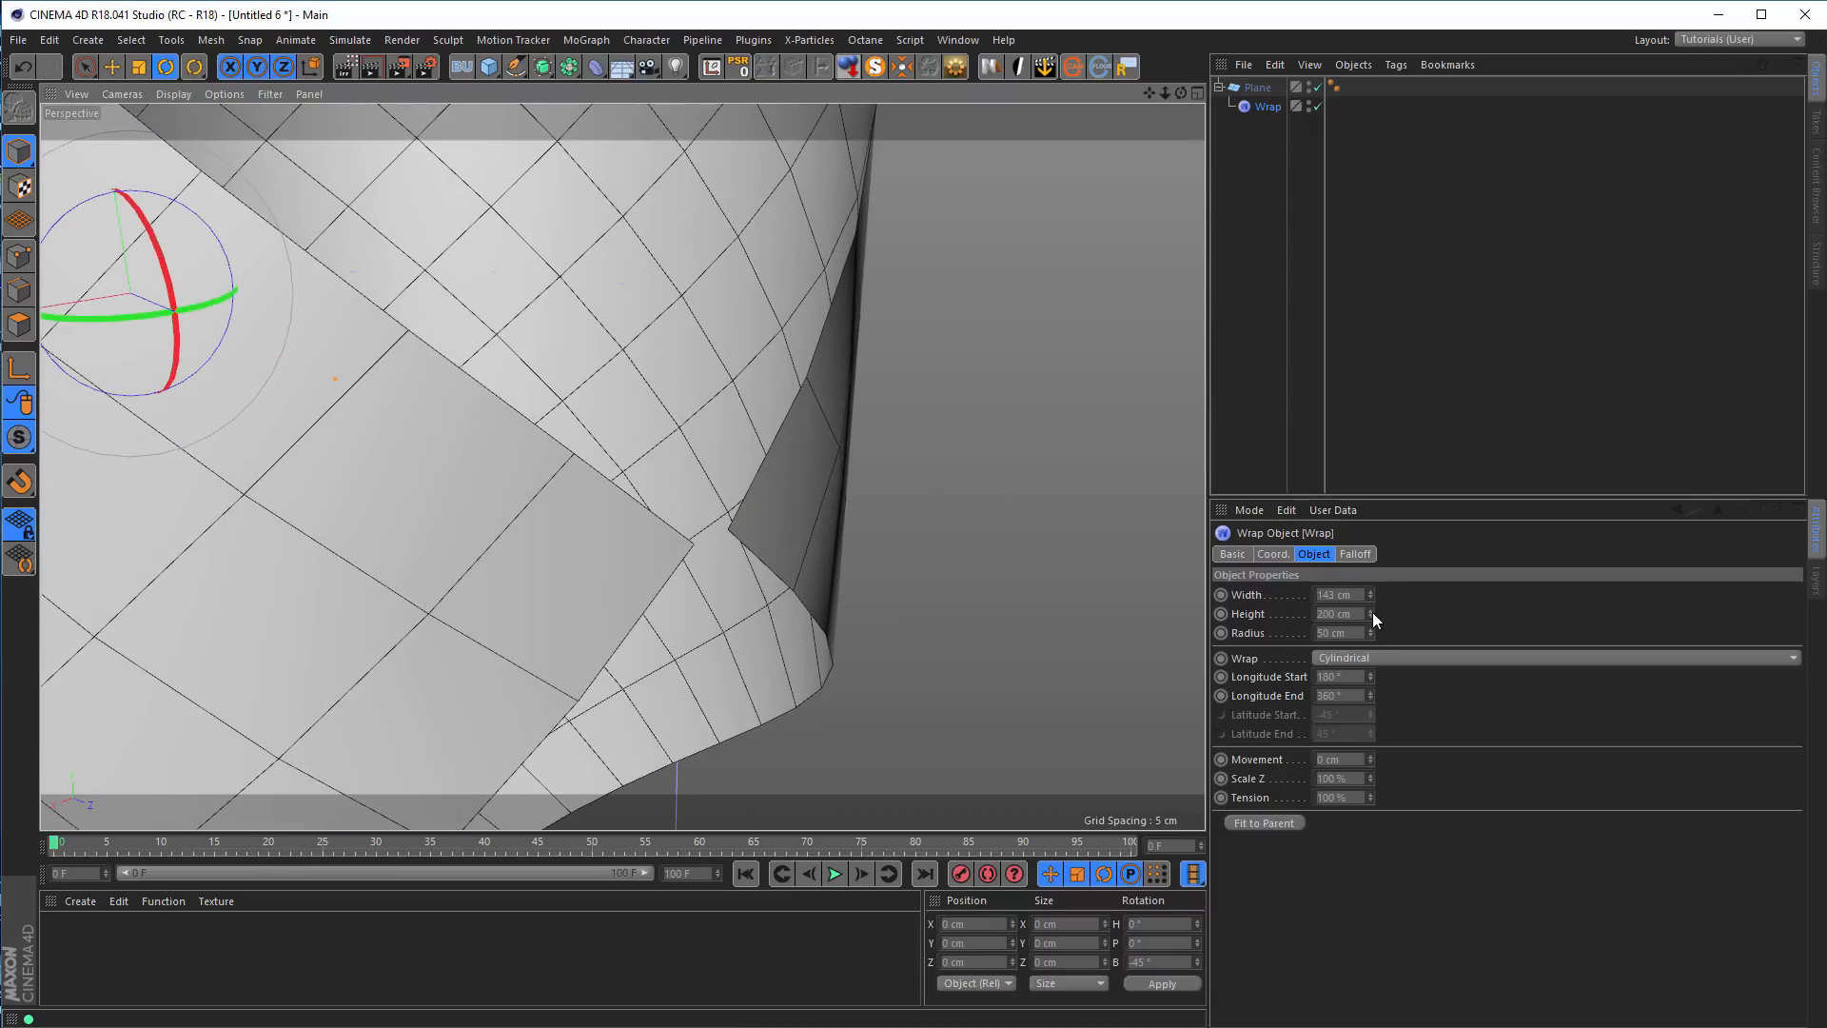
left_click_drag(1370, 593, 1370, 596)
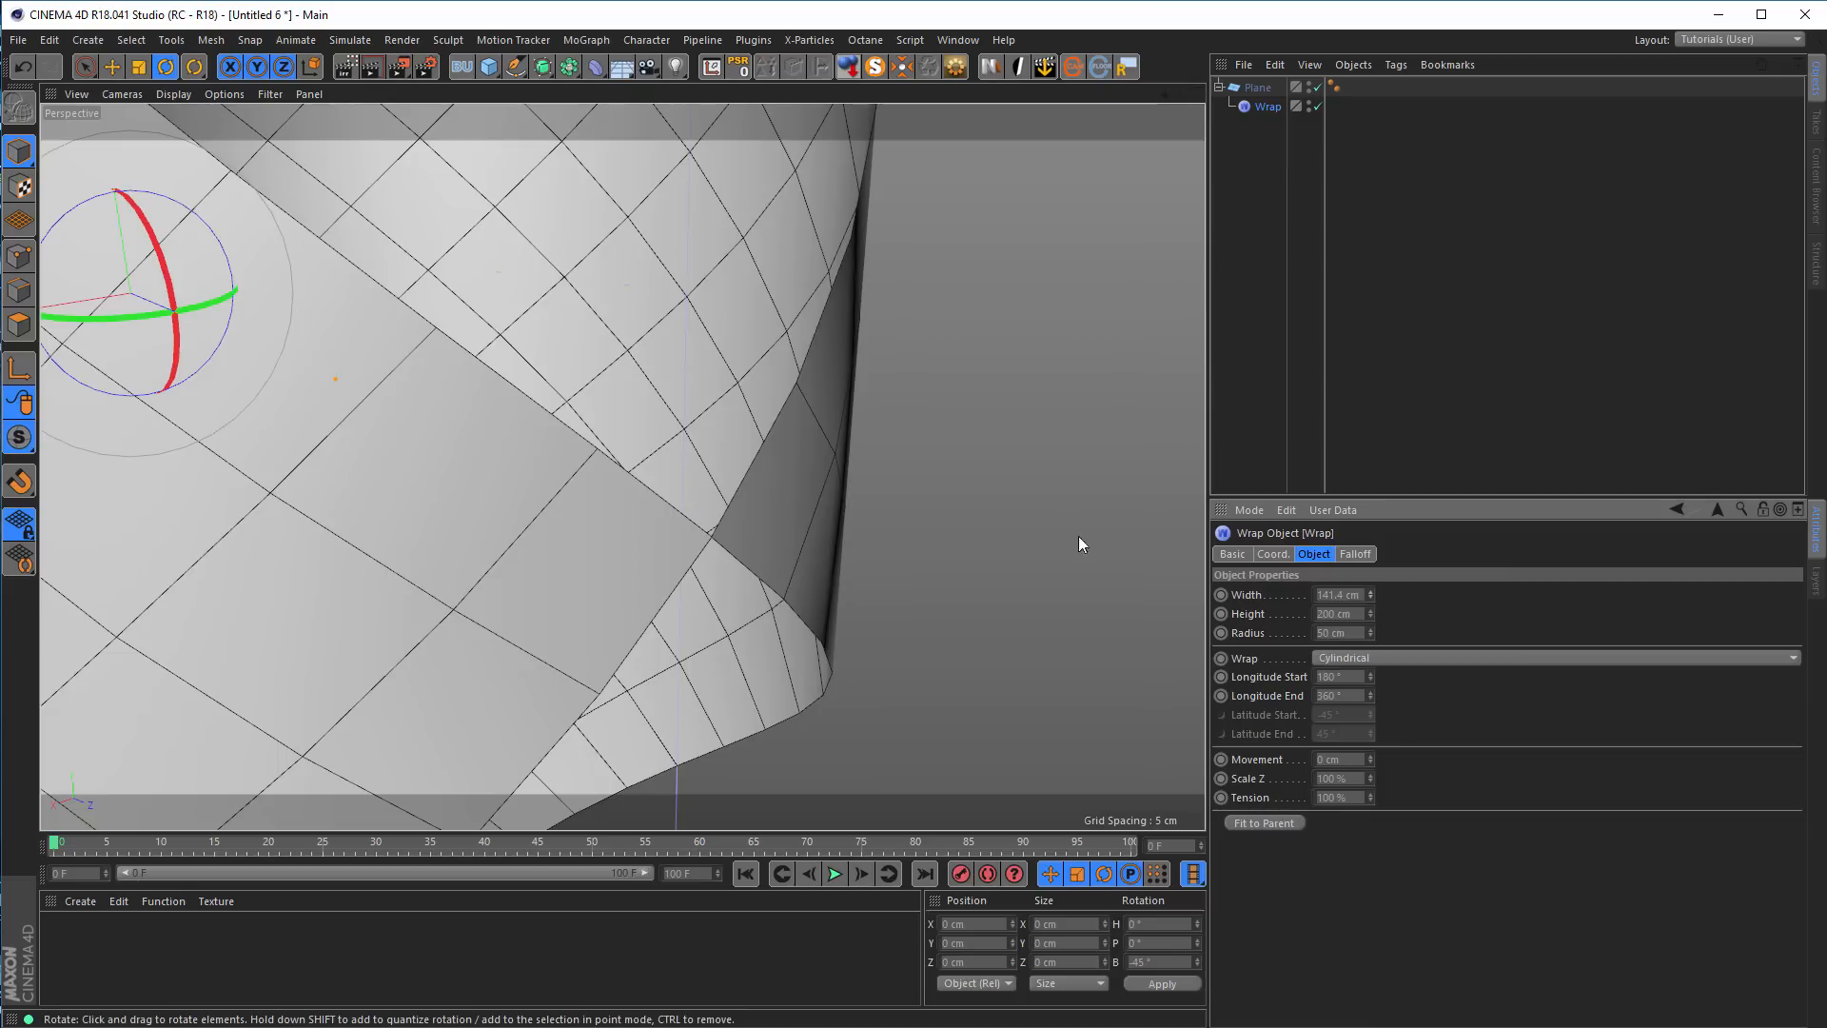
right_click_drag(753, 507, 557, 531, "alt")
mouse_move(557, 531)
left_mouse_down("alt")
mouse_move(477, 530)
mouse_move(563, 515)
left_mouse_up("alt")
middle_click_drag(567, 519, 643, 562, "alt")
right_click_drag(643, 561, 530, 560, "alt")
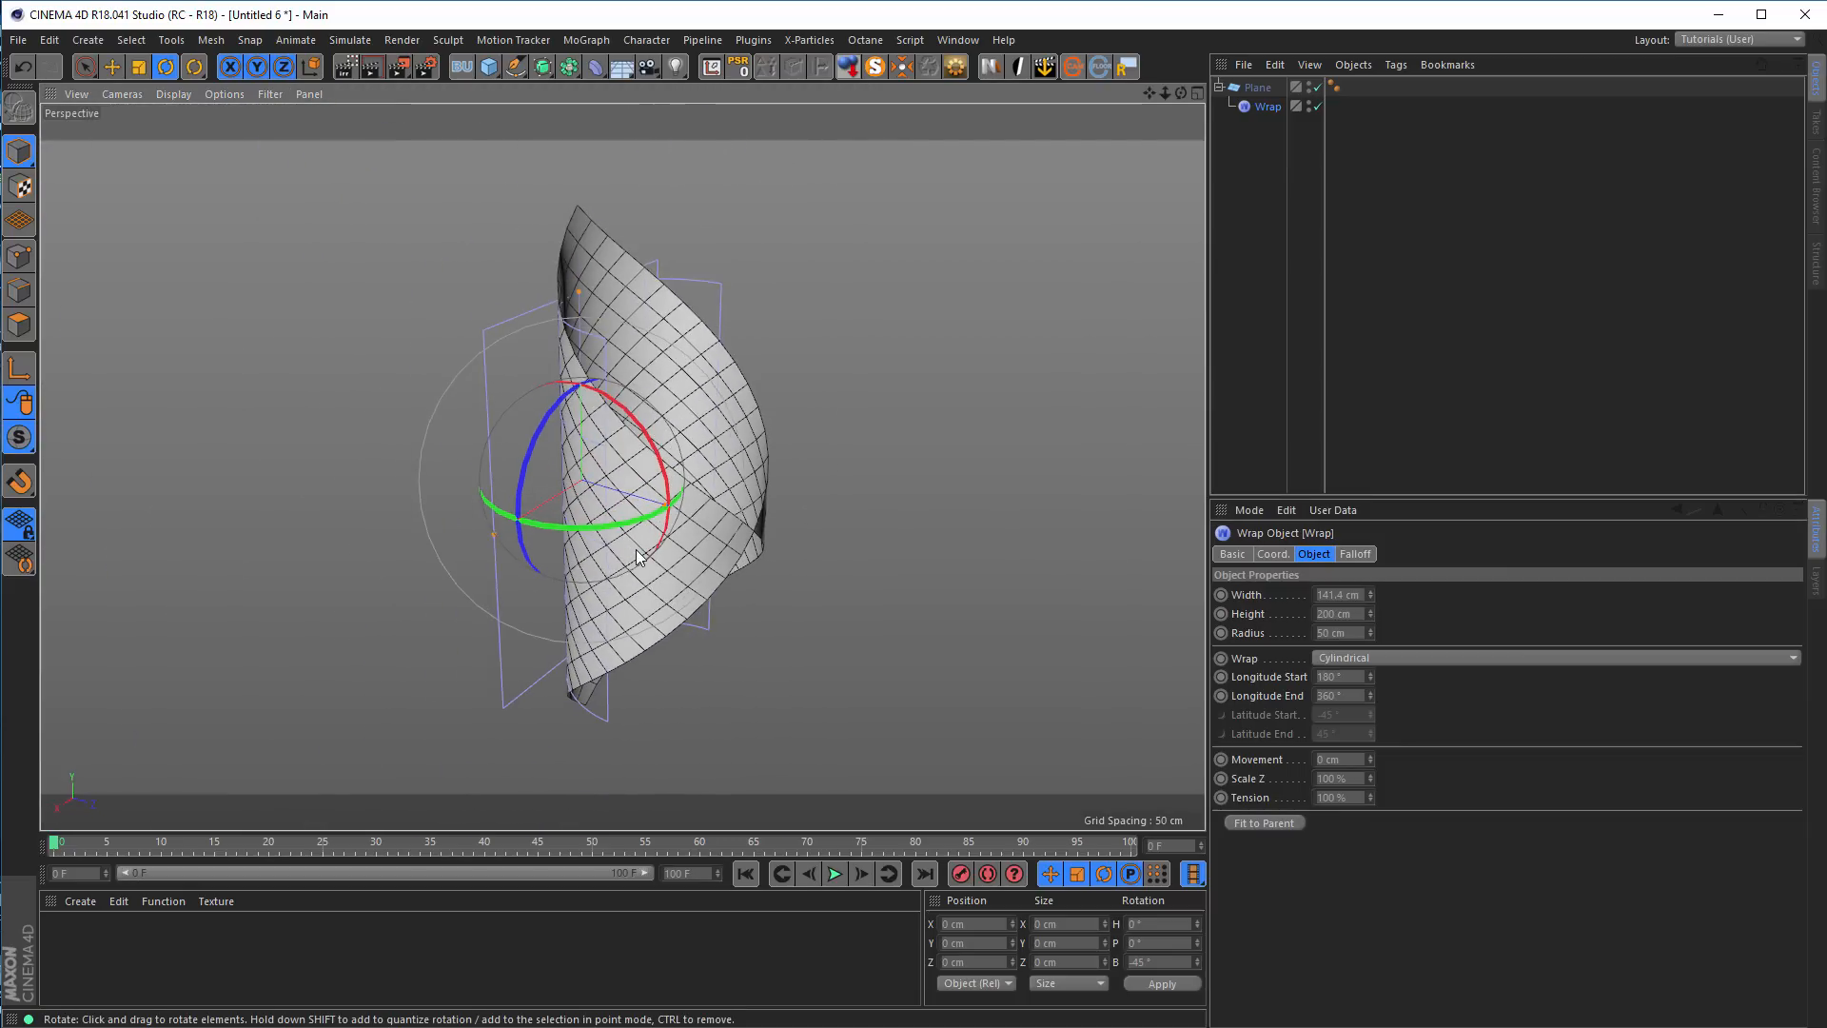
left_click_drag(531, 559, 601, 553, "alt")
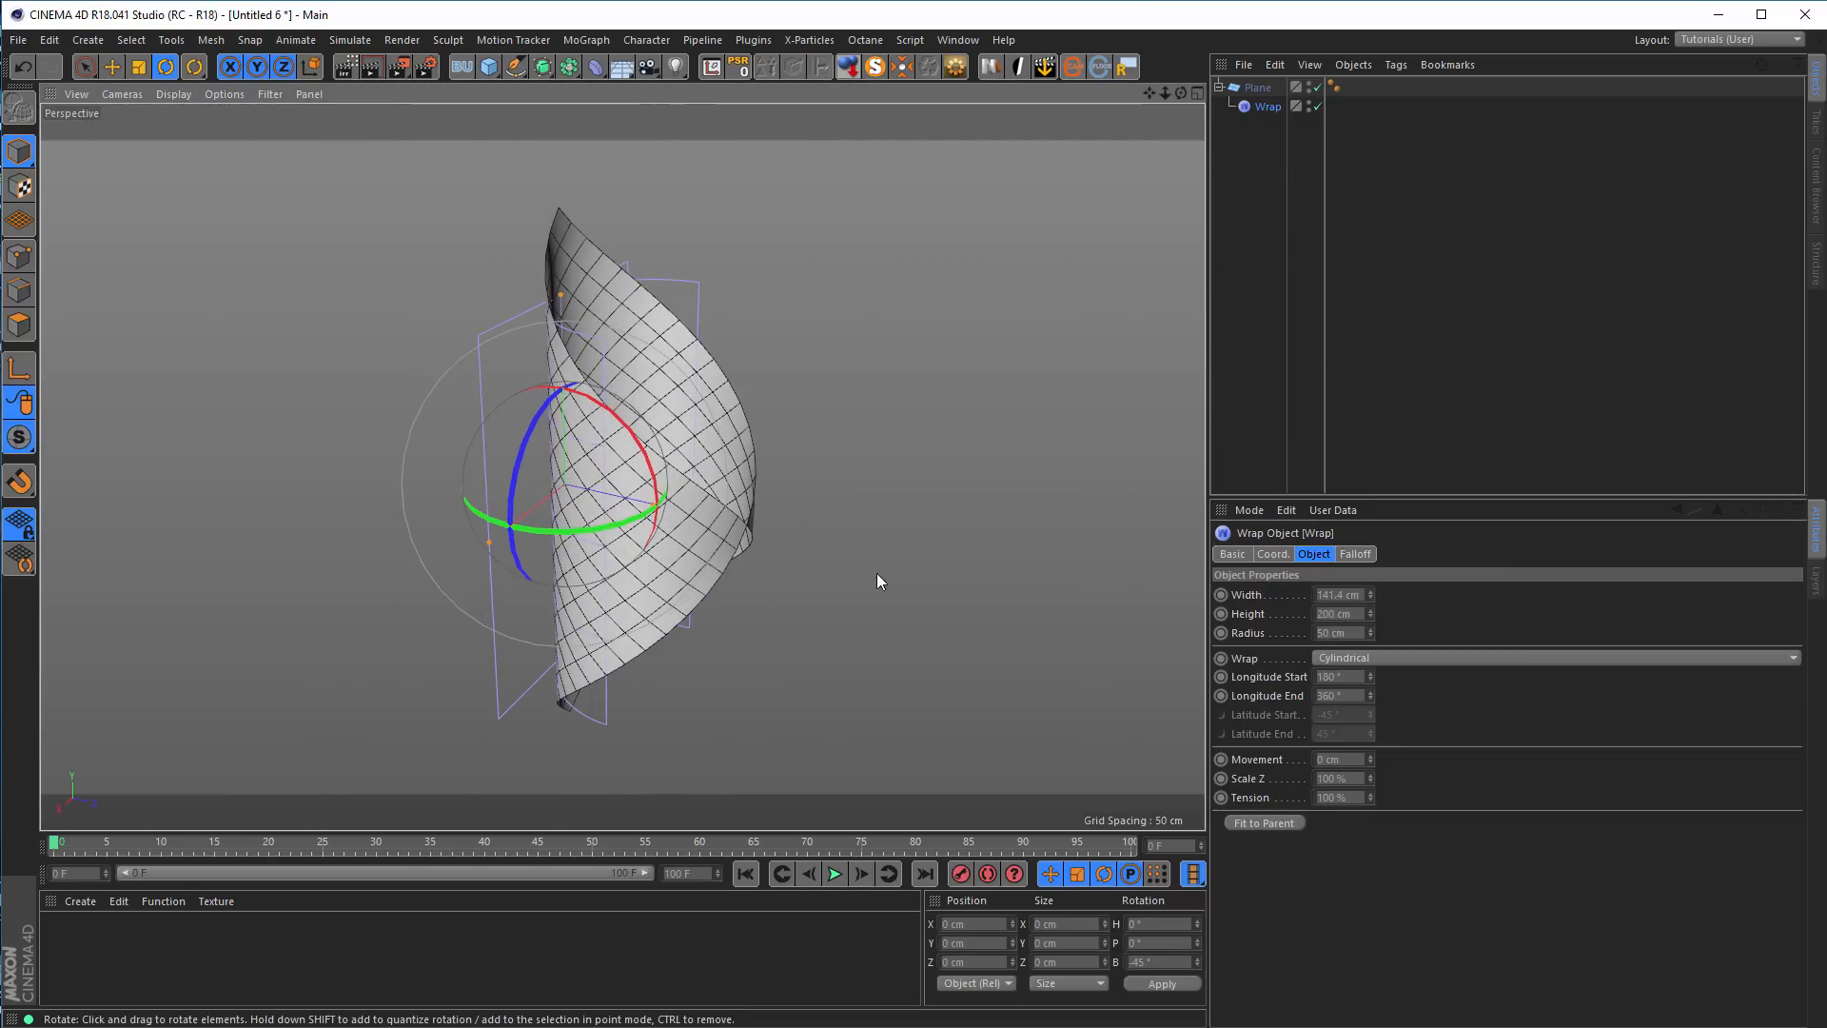
Bake the wrapped plane into a polygon copy with Current State to Object and store the original in a collapsed Backup null
right_click(1259, 88)
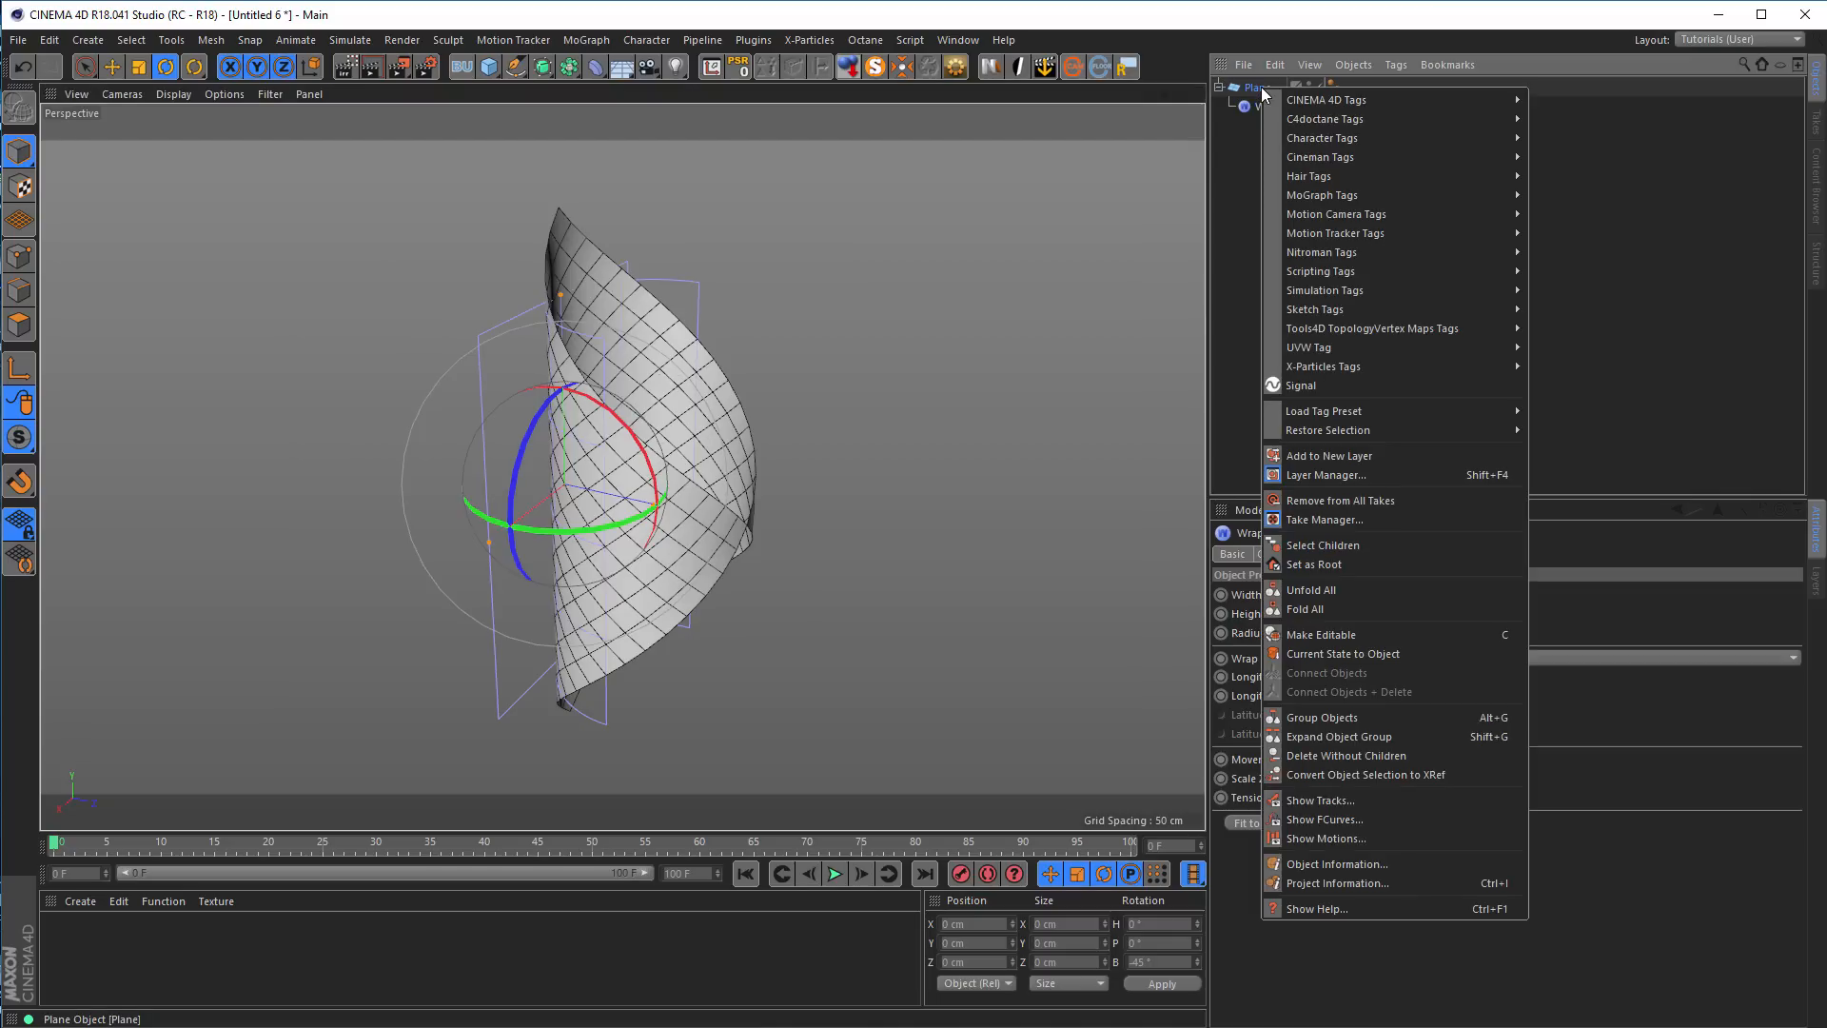
left_click(1367, 656)
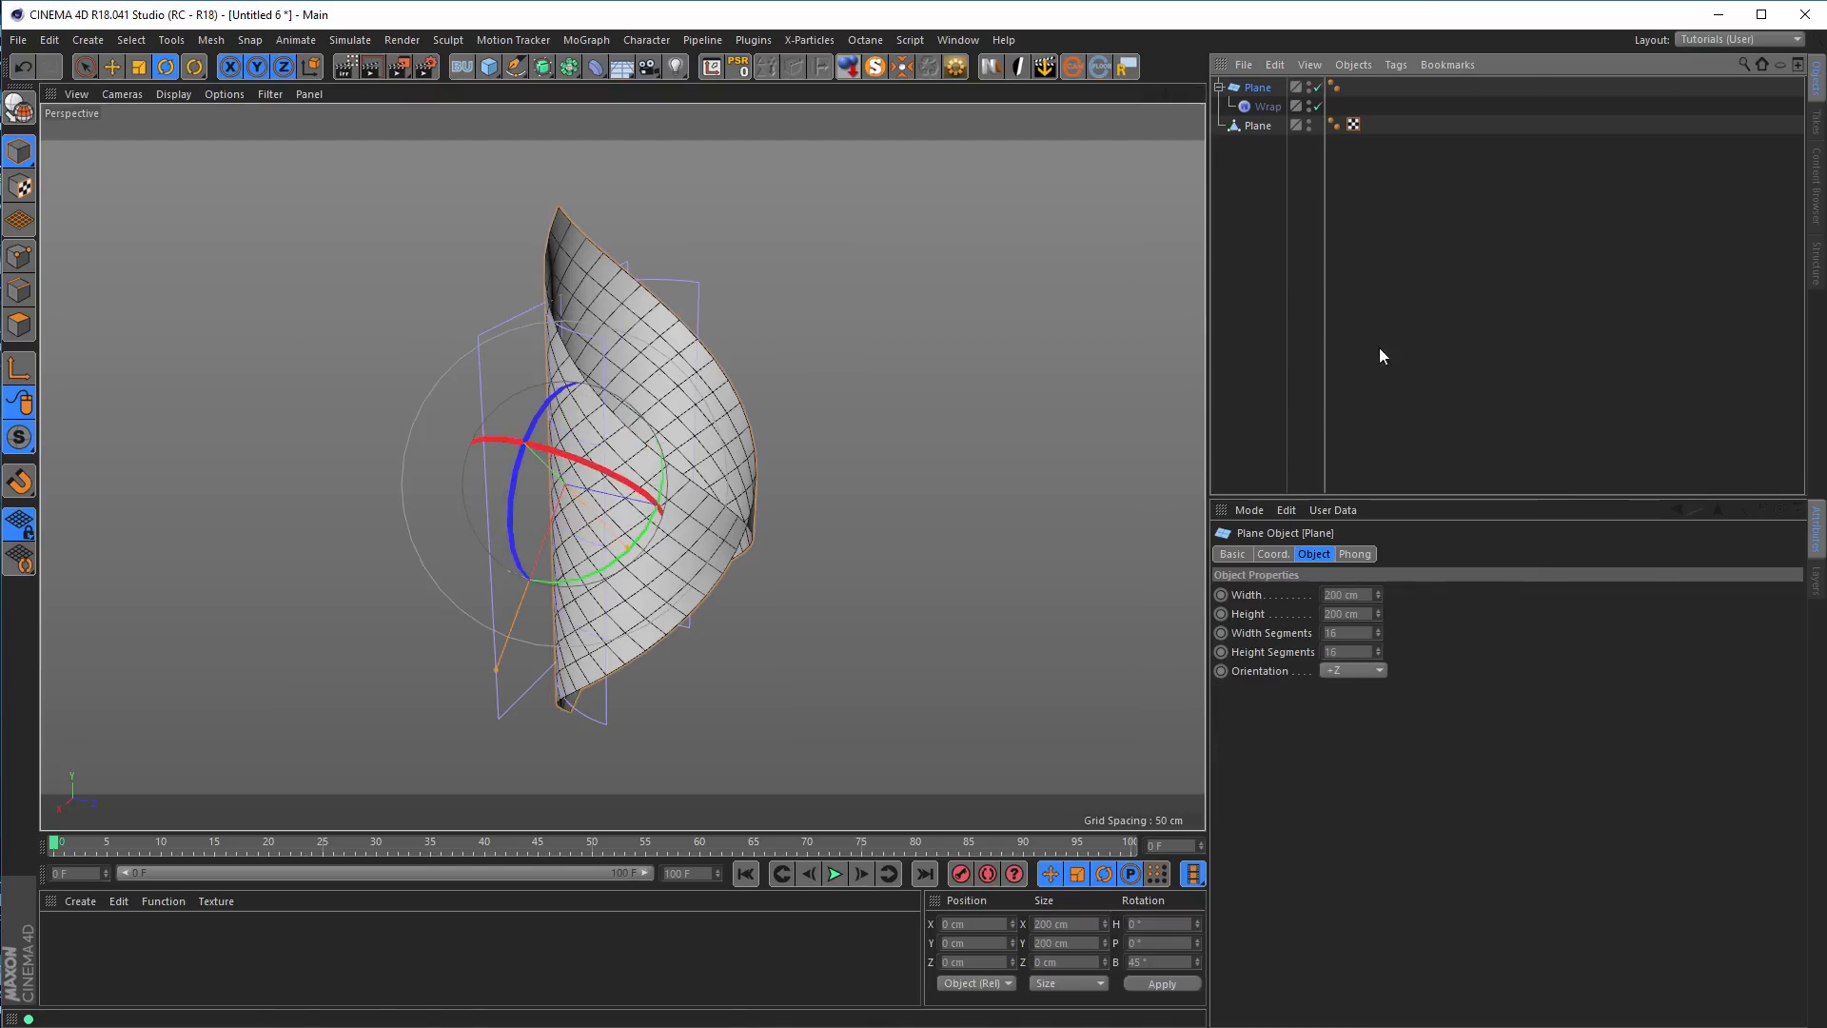
left_click(462, 67)
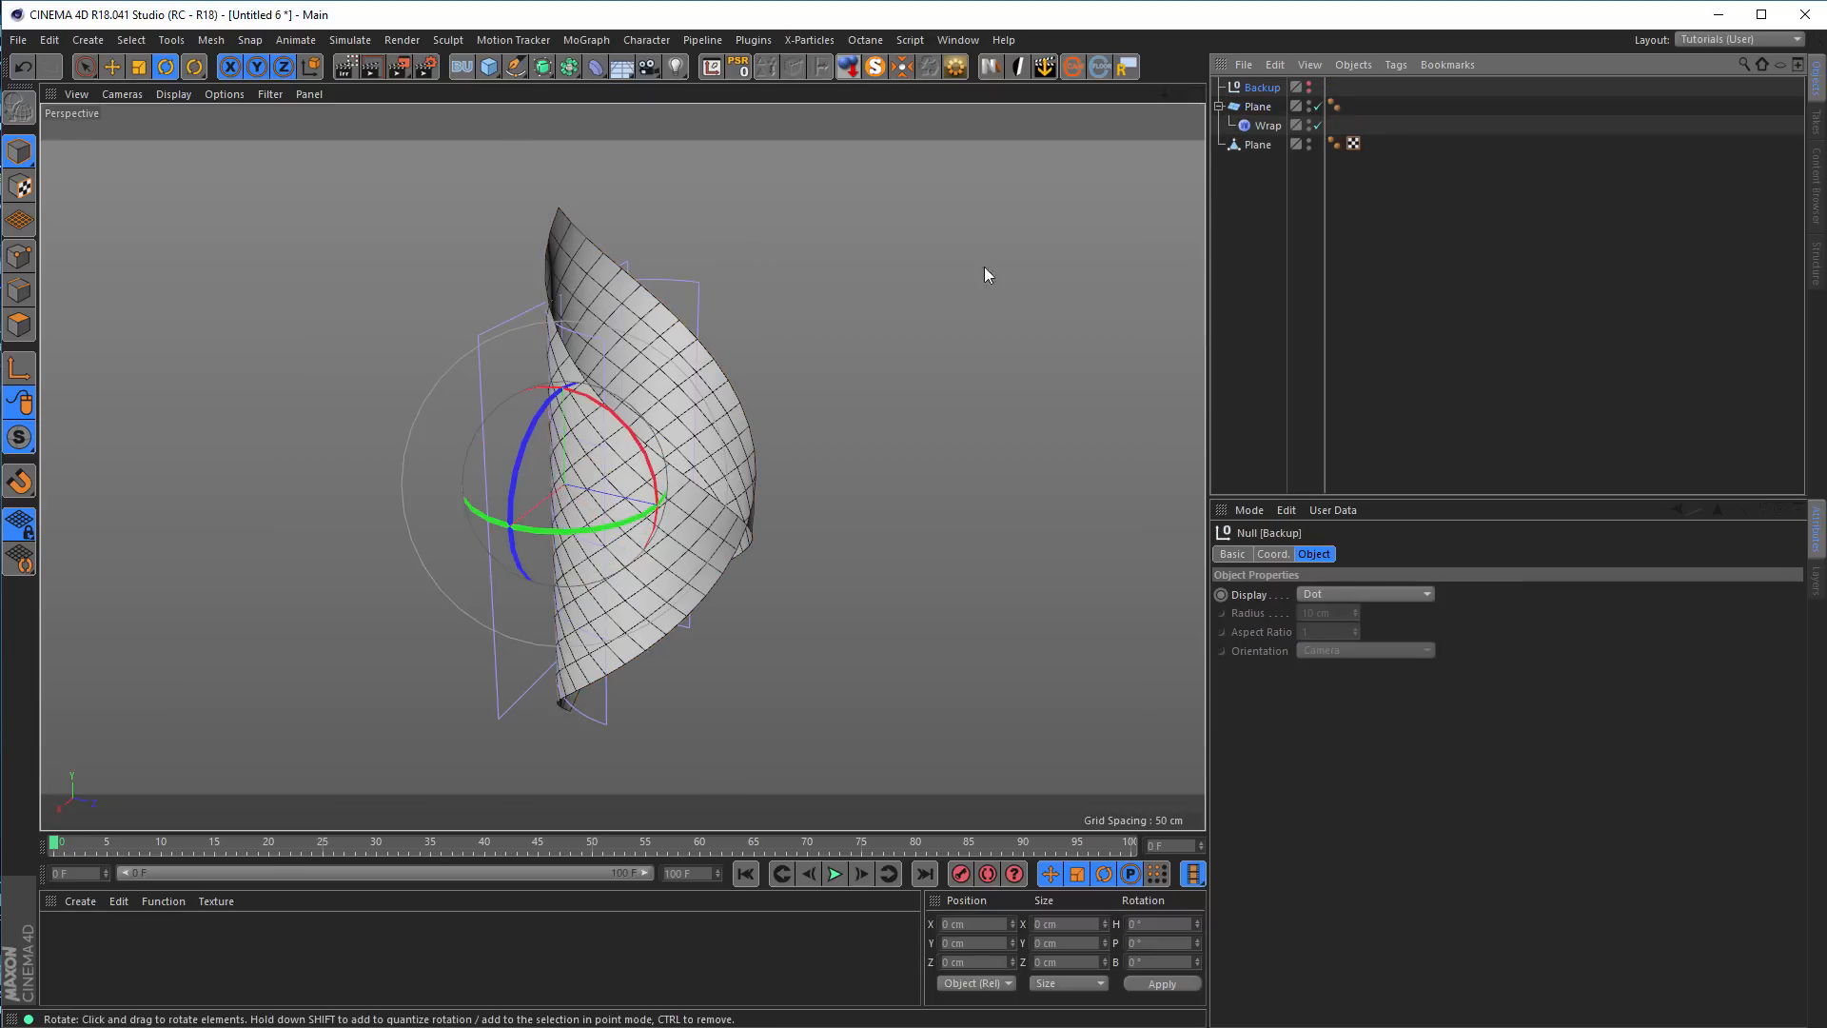
left_click(1261, 107)
left_click_drag(1270, 88, 1266, 89)
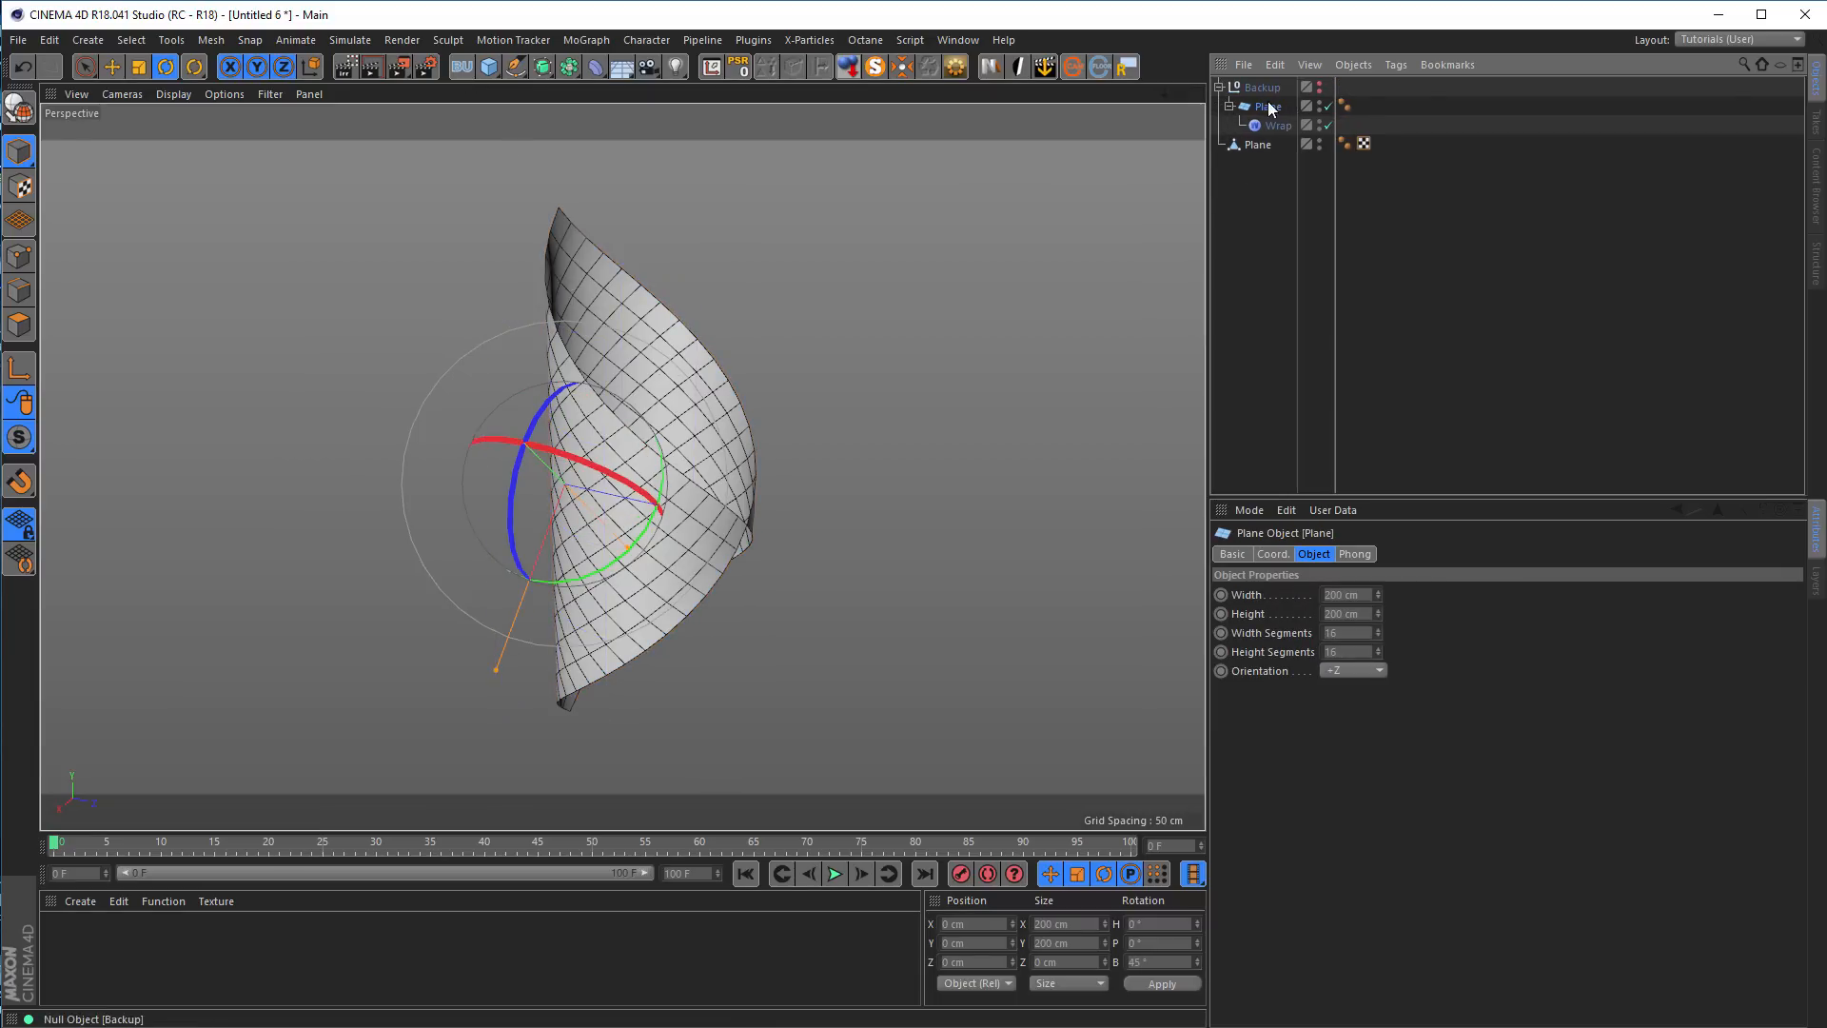
left_click(1219, 87)
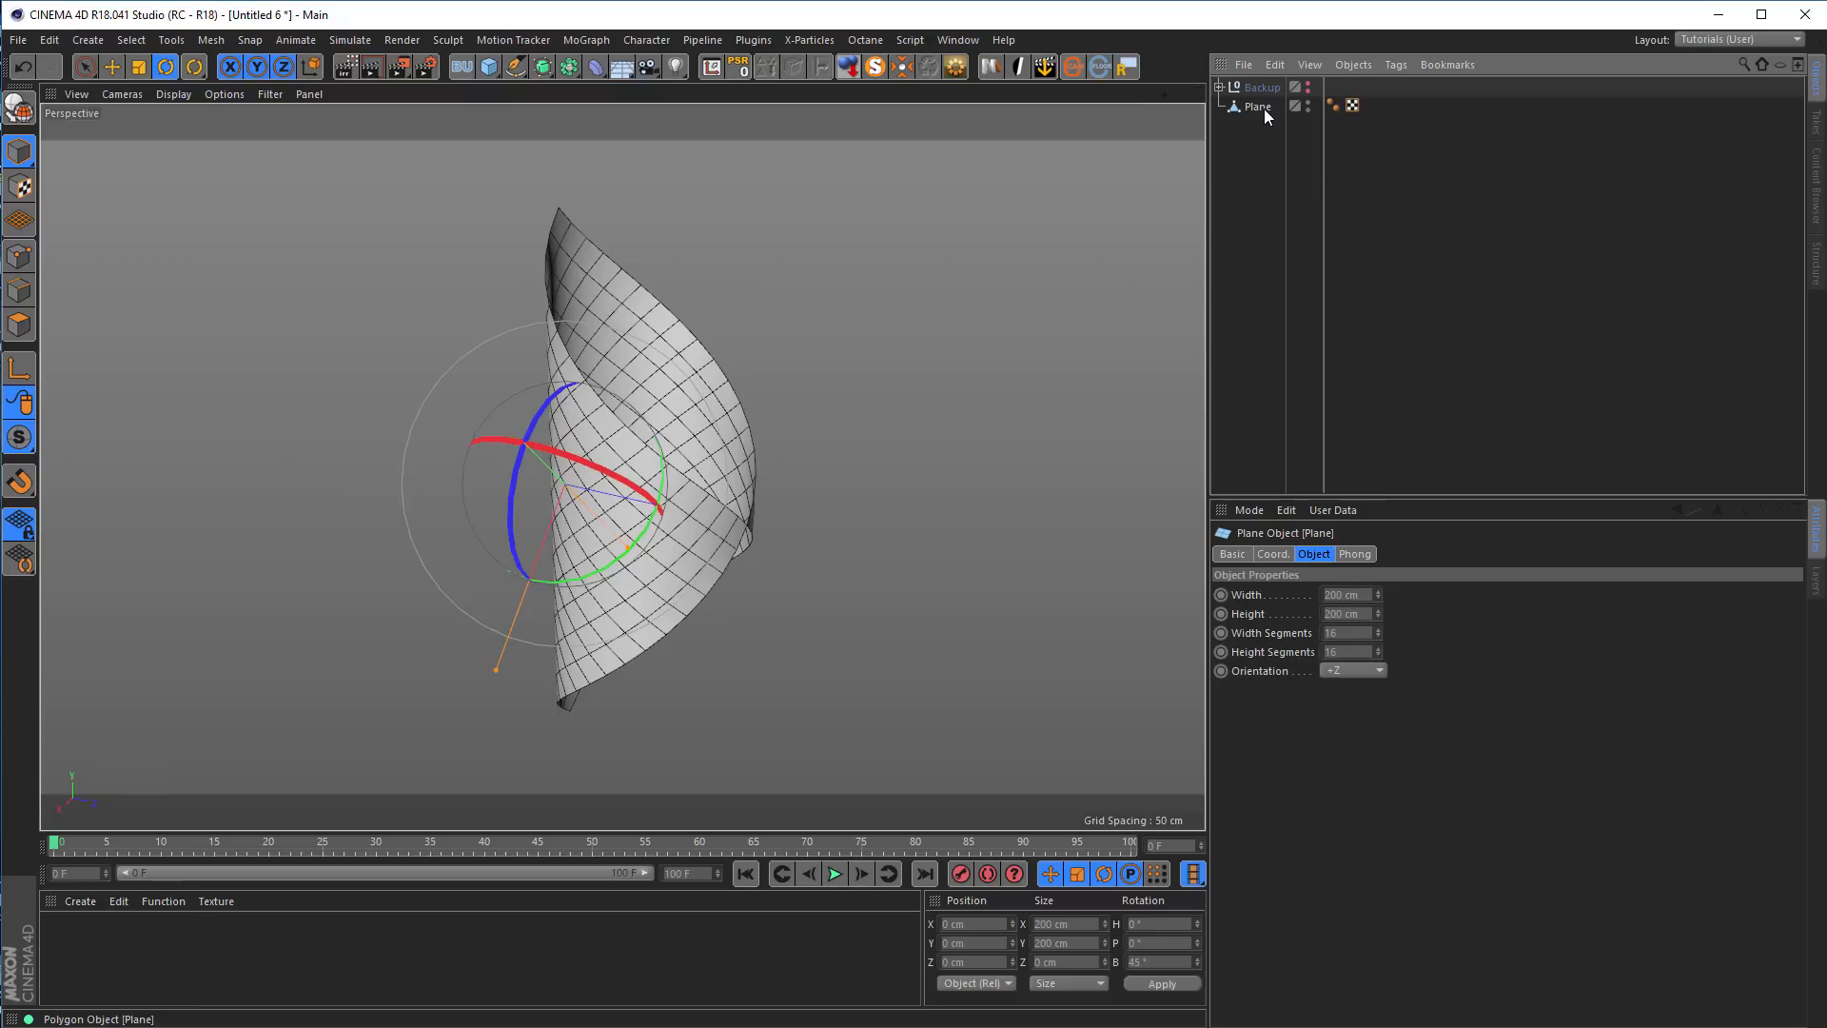
Enable axis modification for the baked polygon plane and reset its axis bank rotation to 0°
left_click(1263, 107)
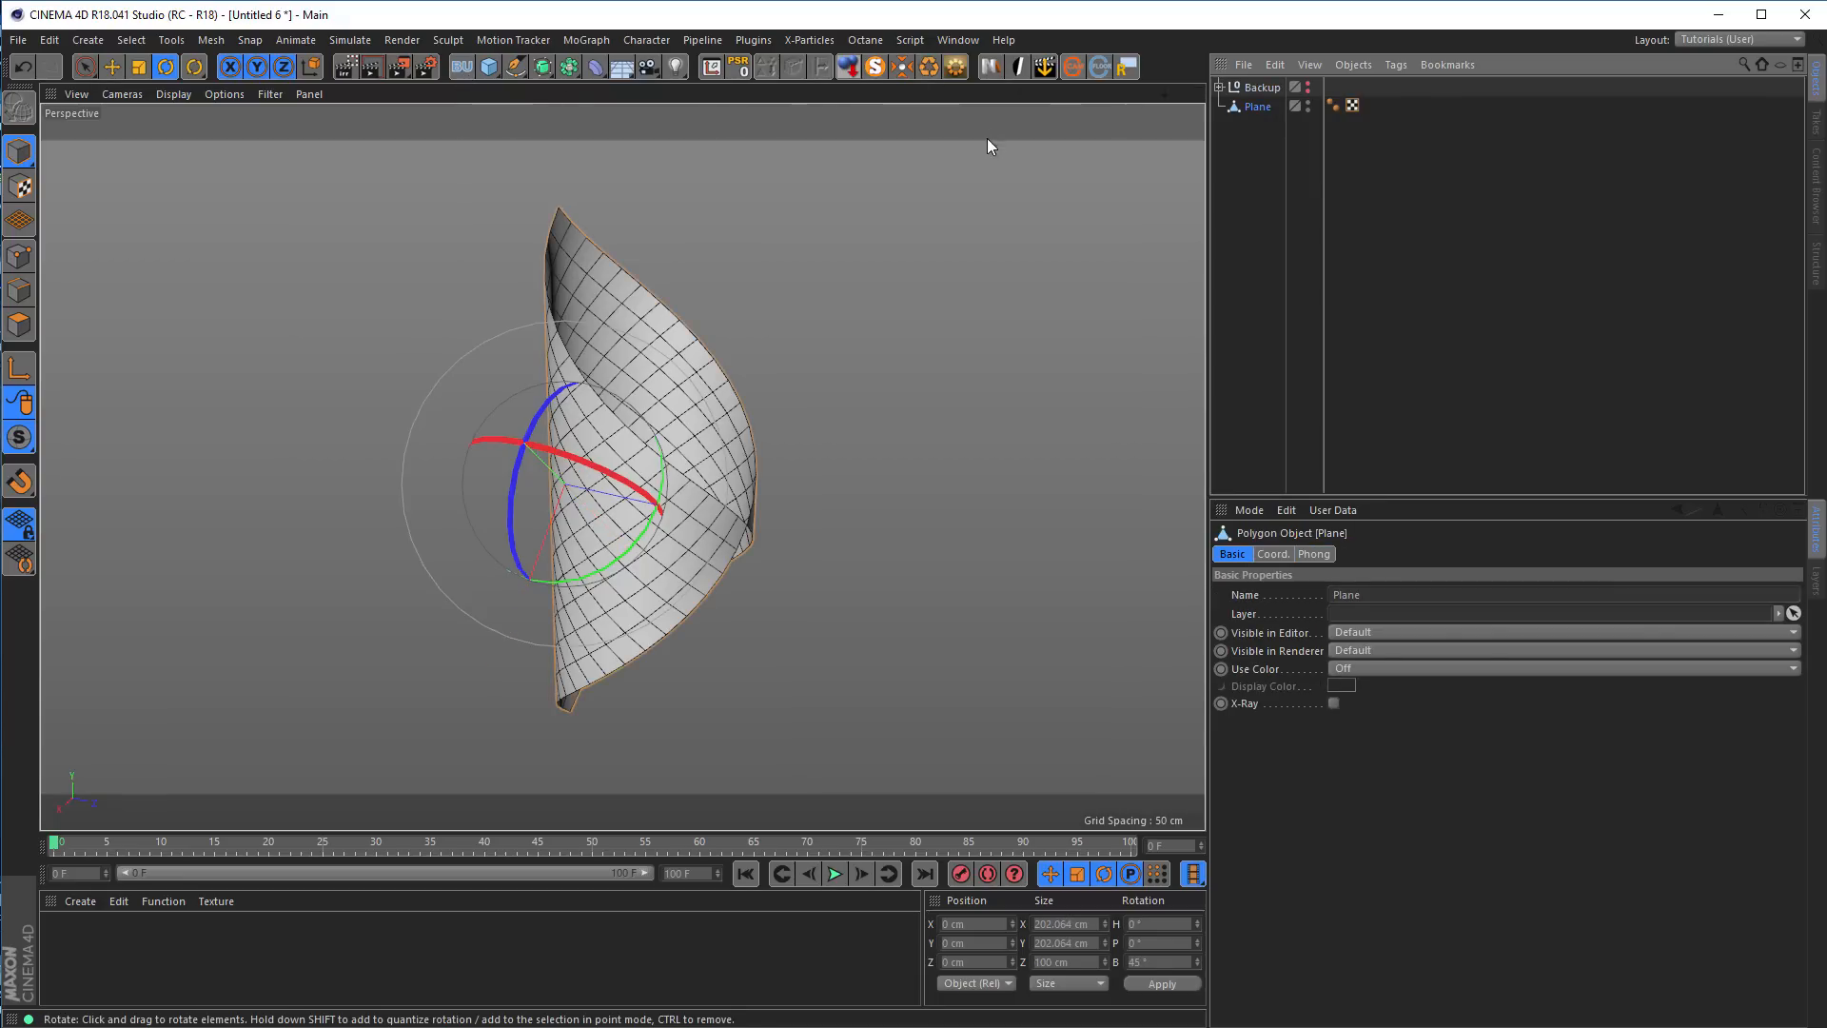
left_click_drag(673, 428, 698, 439, "alt")
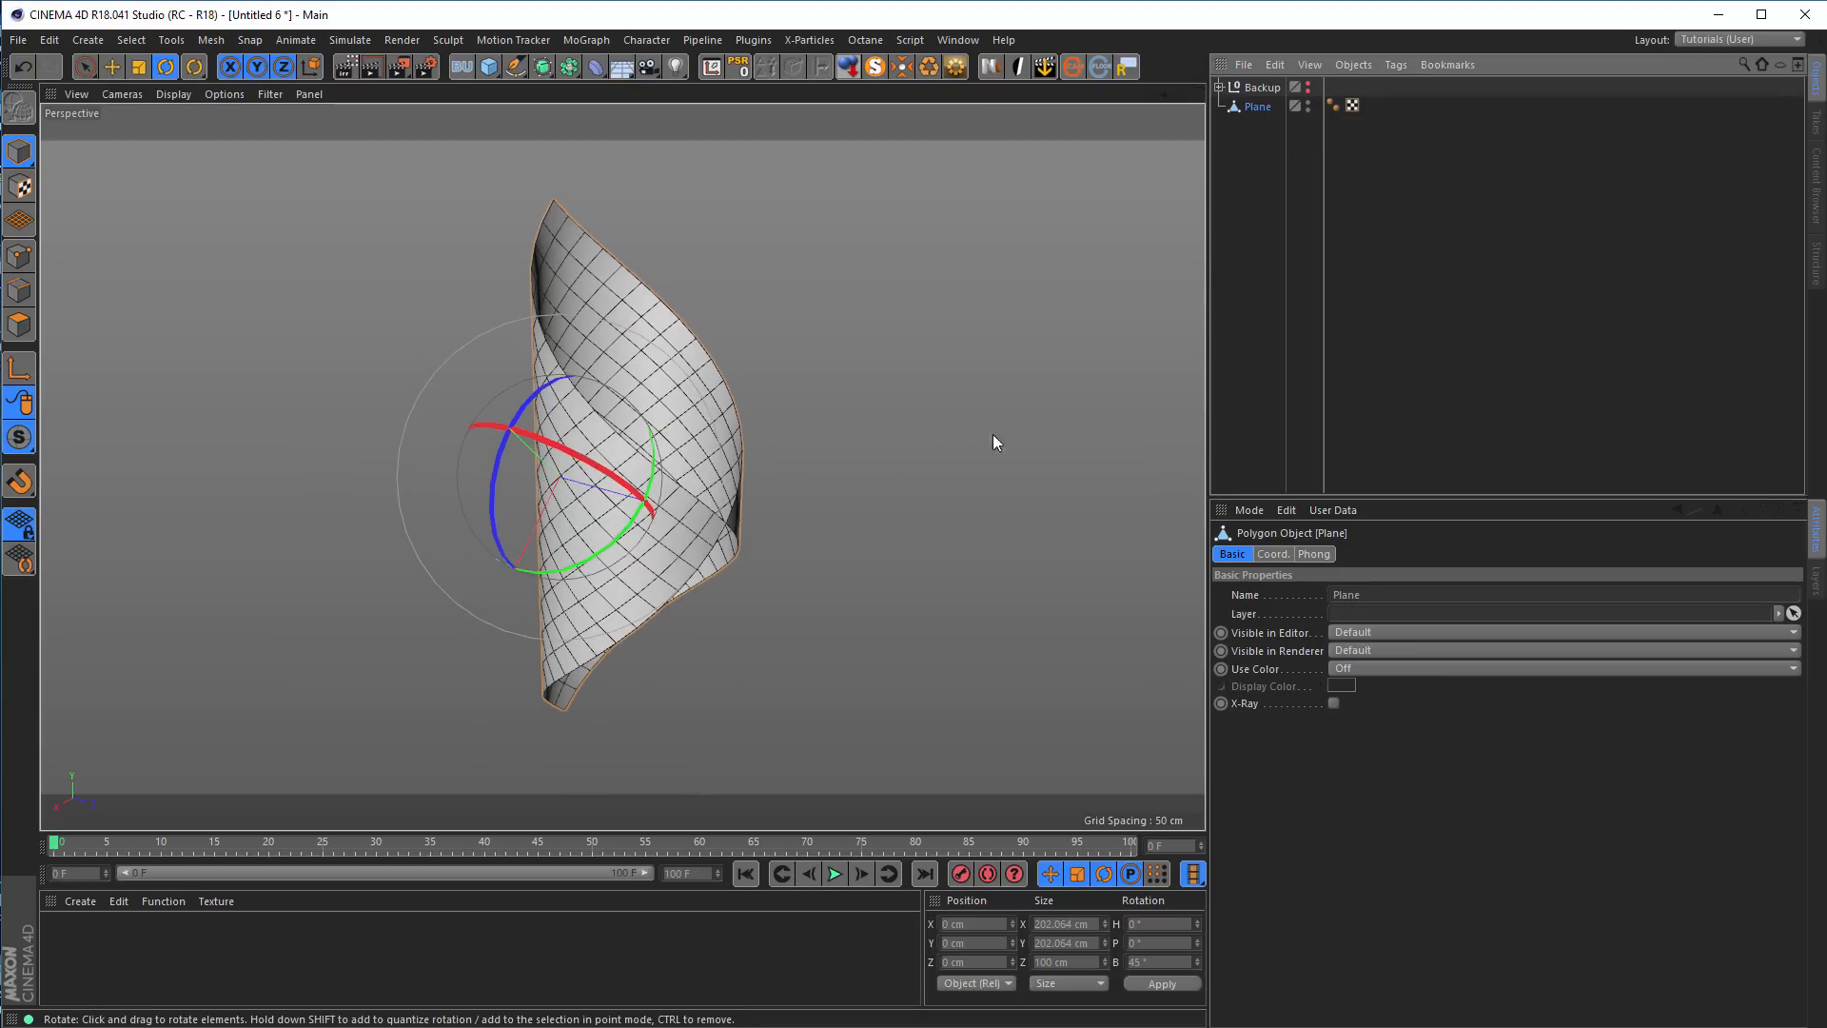
left_click_drag(673, 475, 680, 475, "alt")
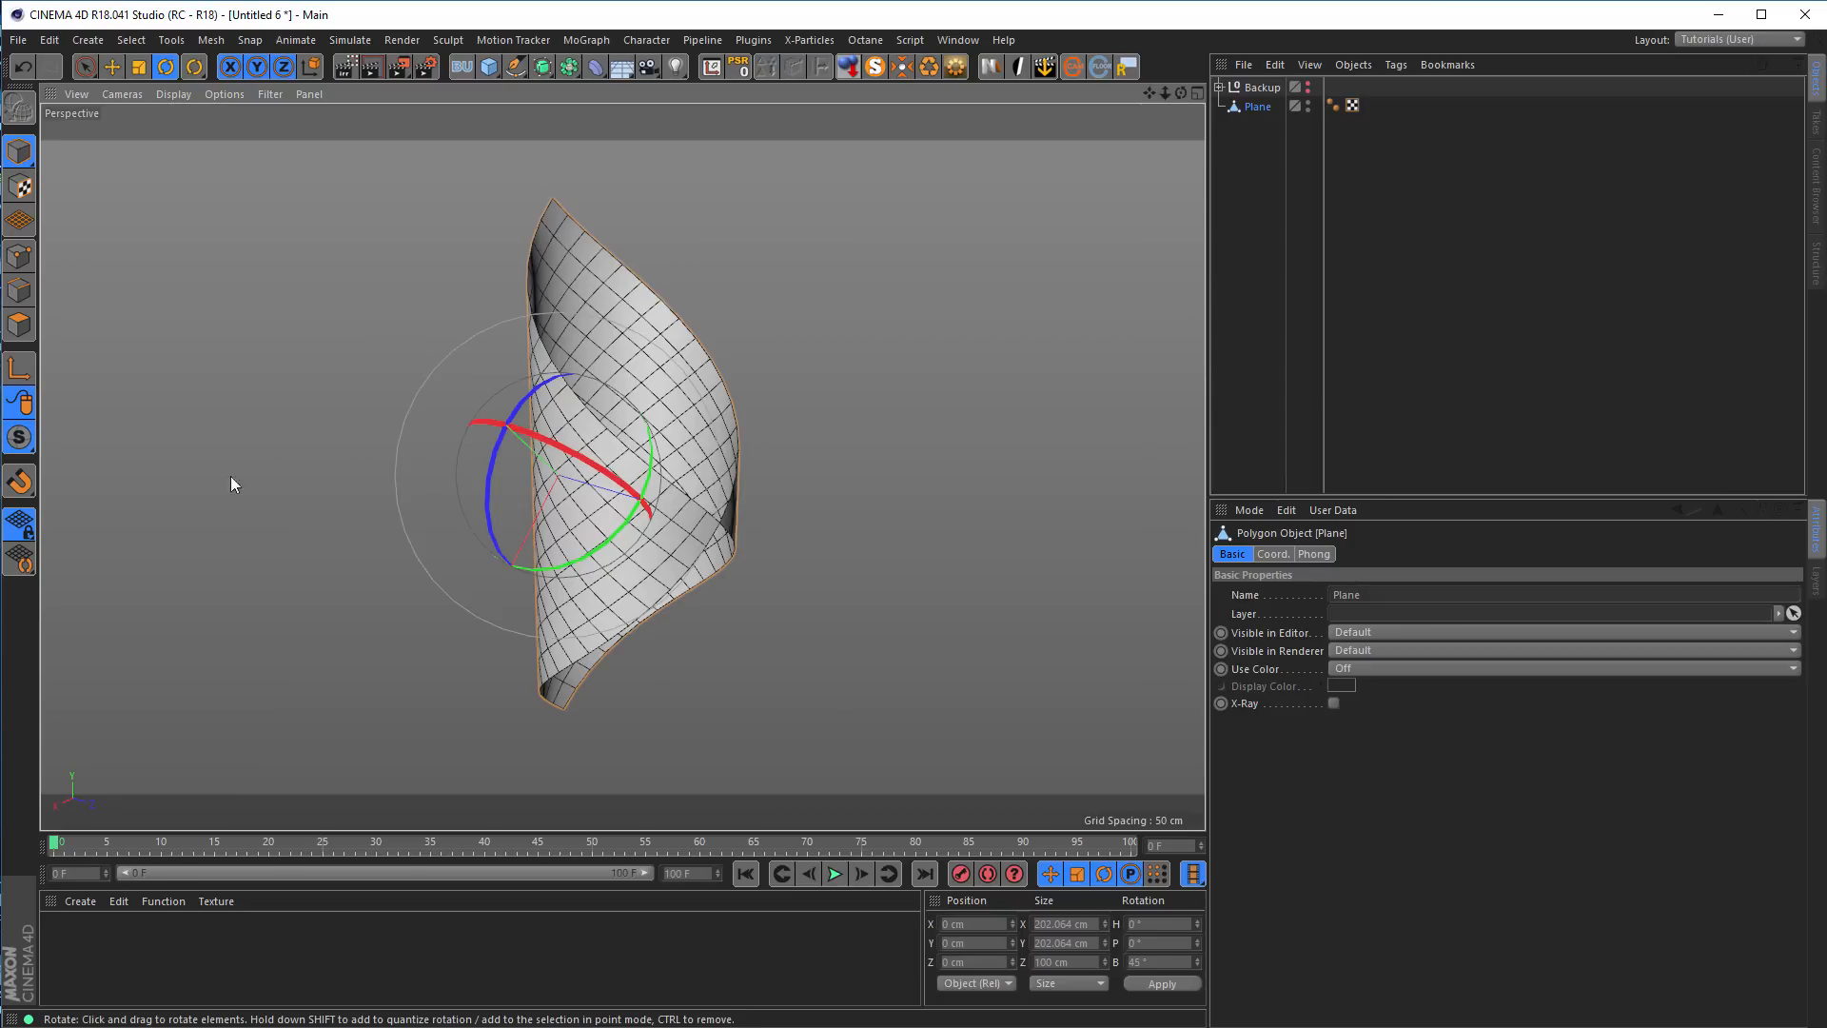
left_click(21, 370)
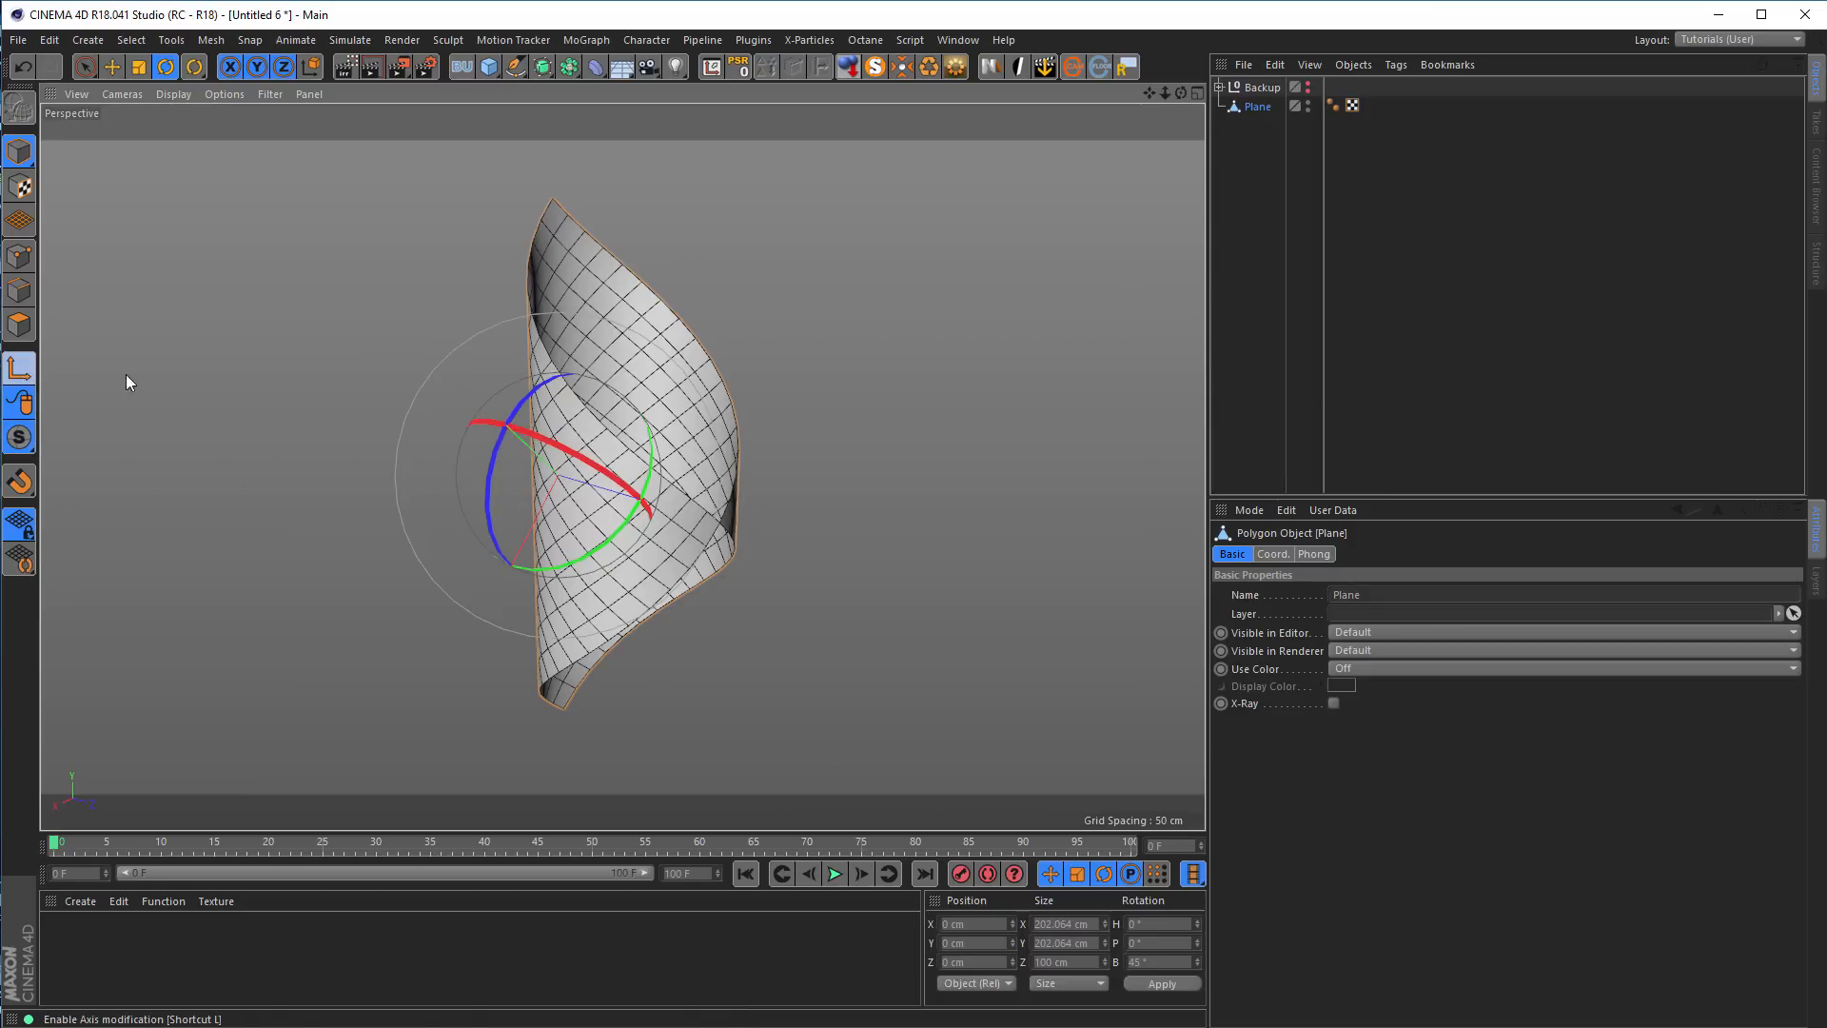
left_click(1162, 963)
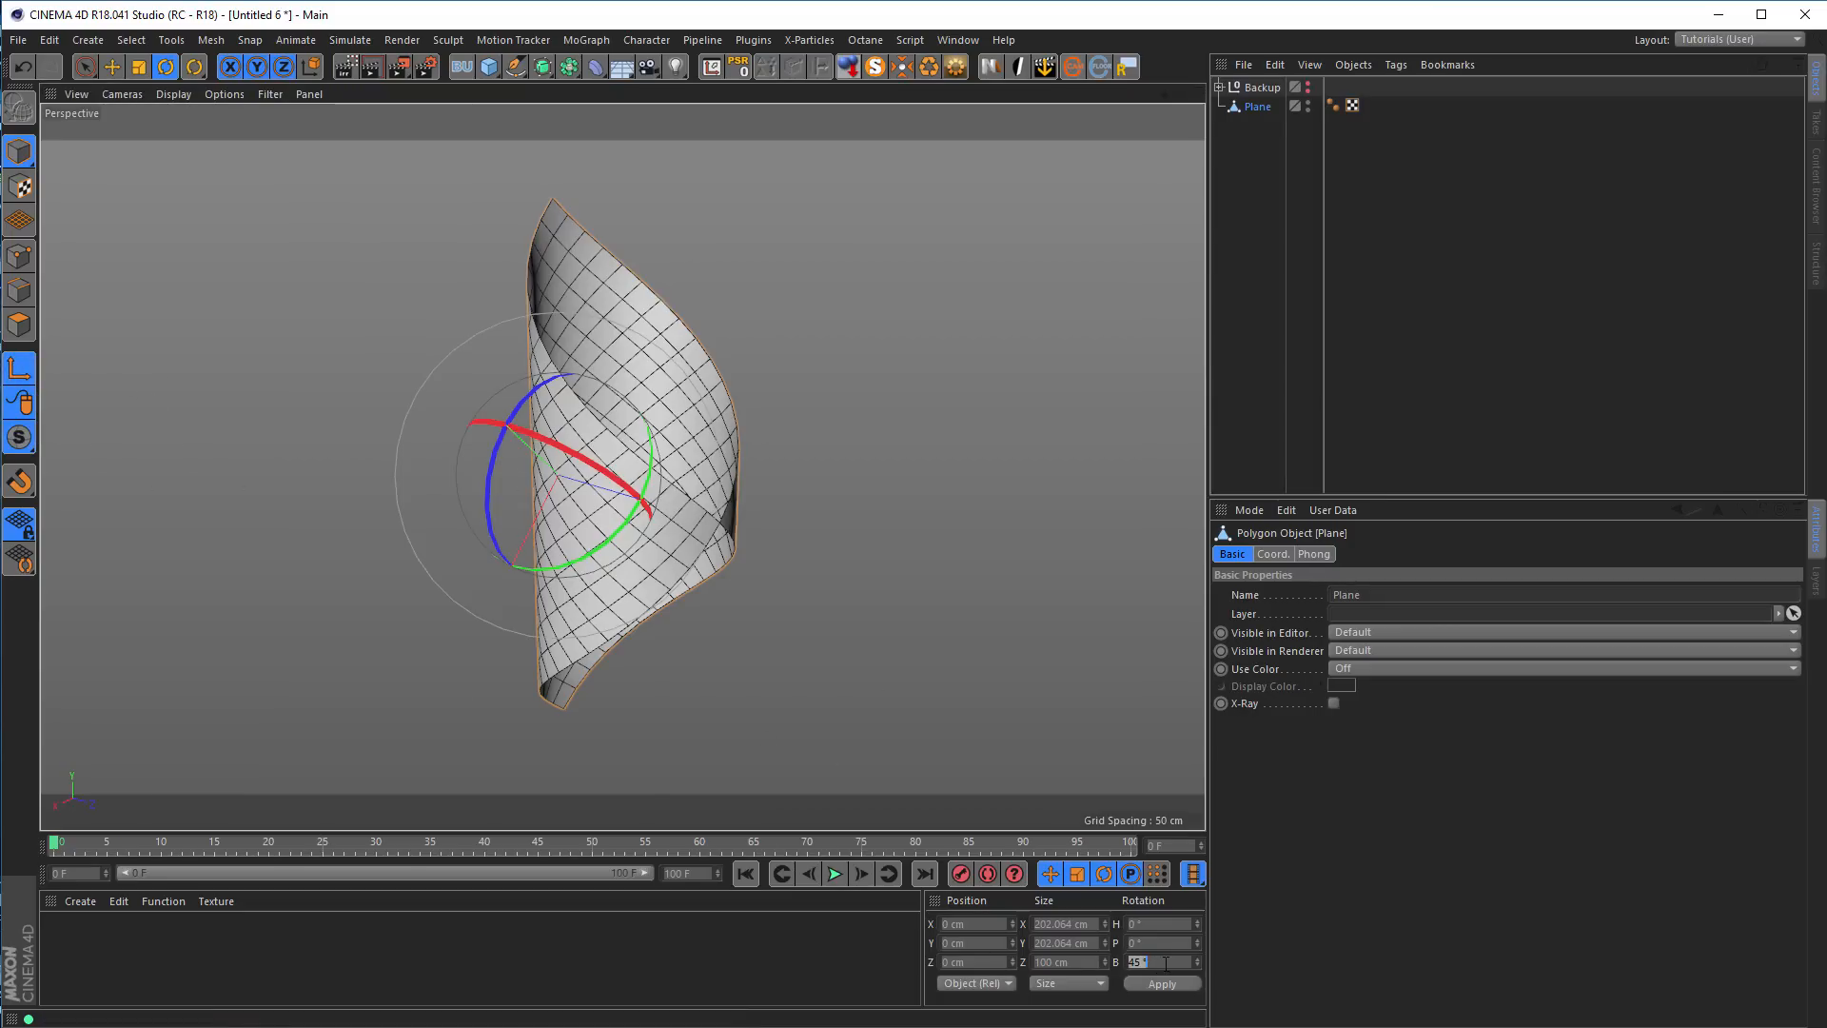
type("0")
key("Return")
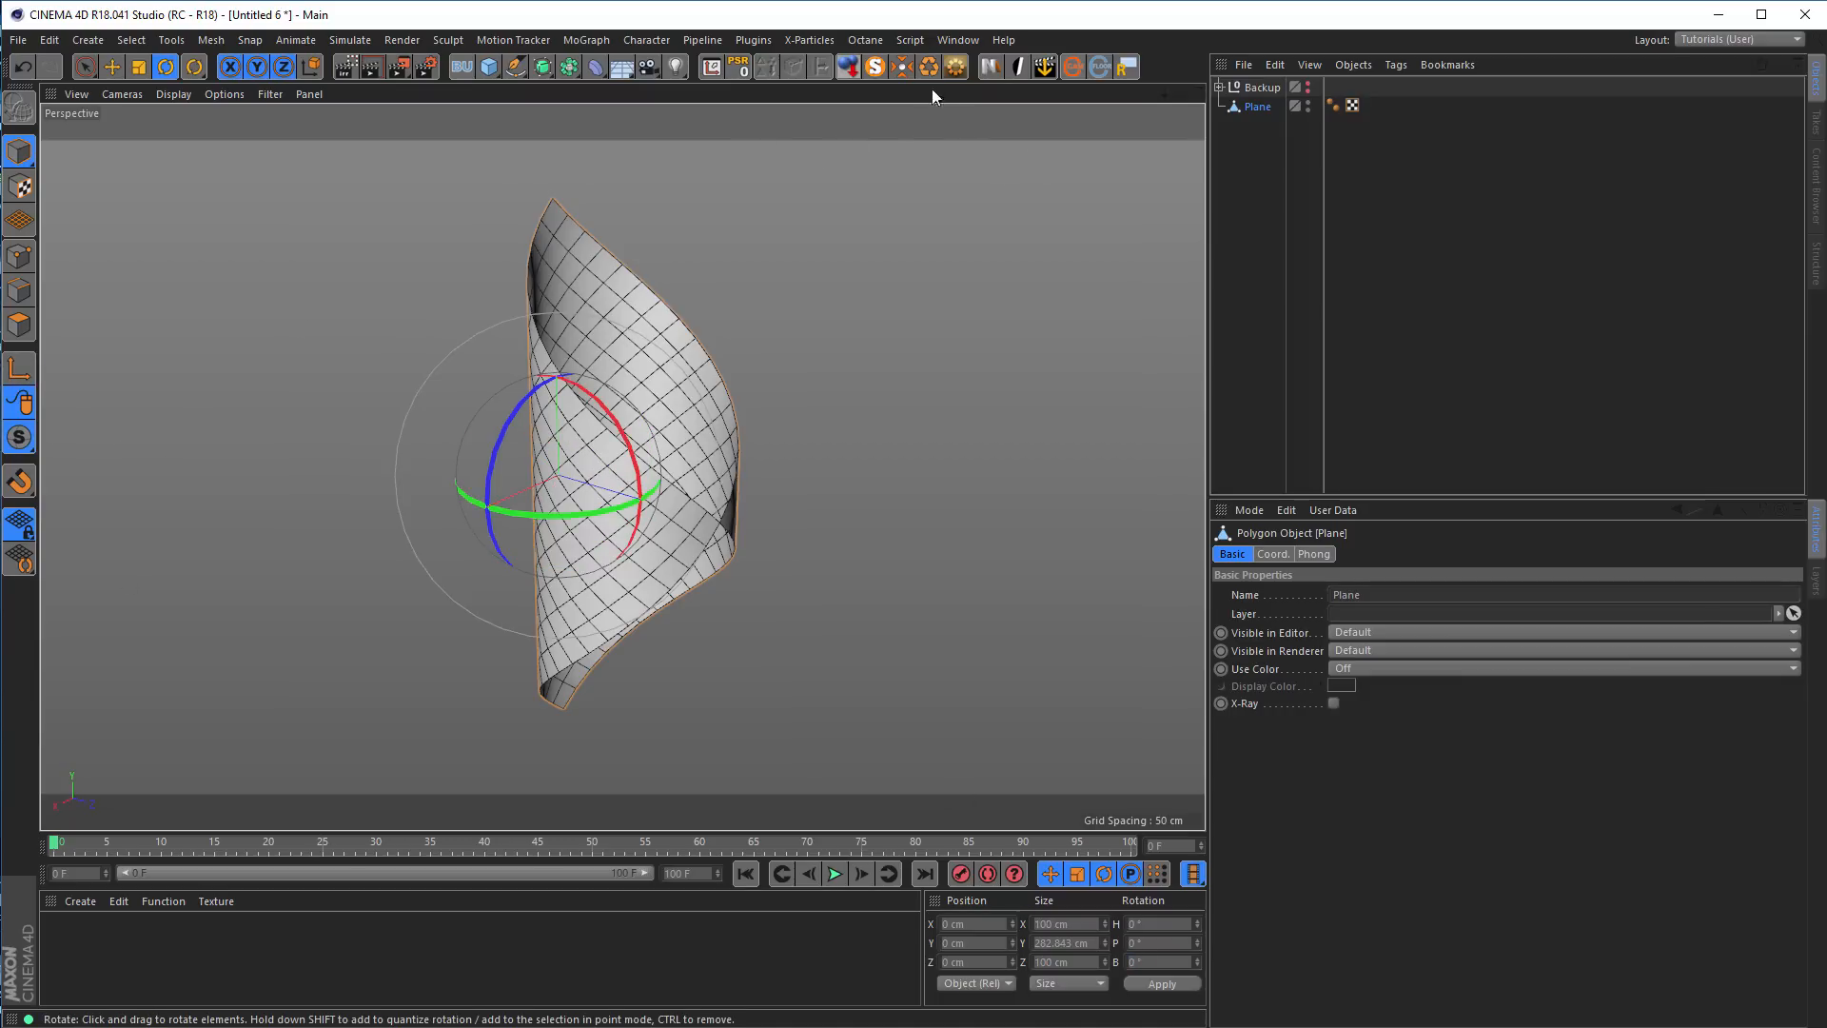
Center the baked plane's axis on its geometry and open the Axis Center dialog
left_click(902, 66)
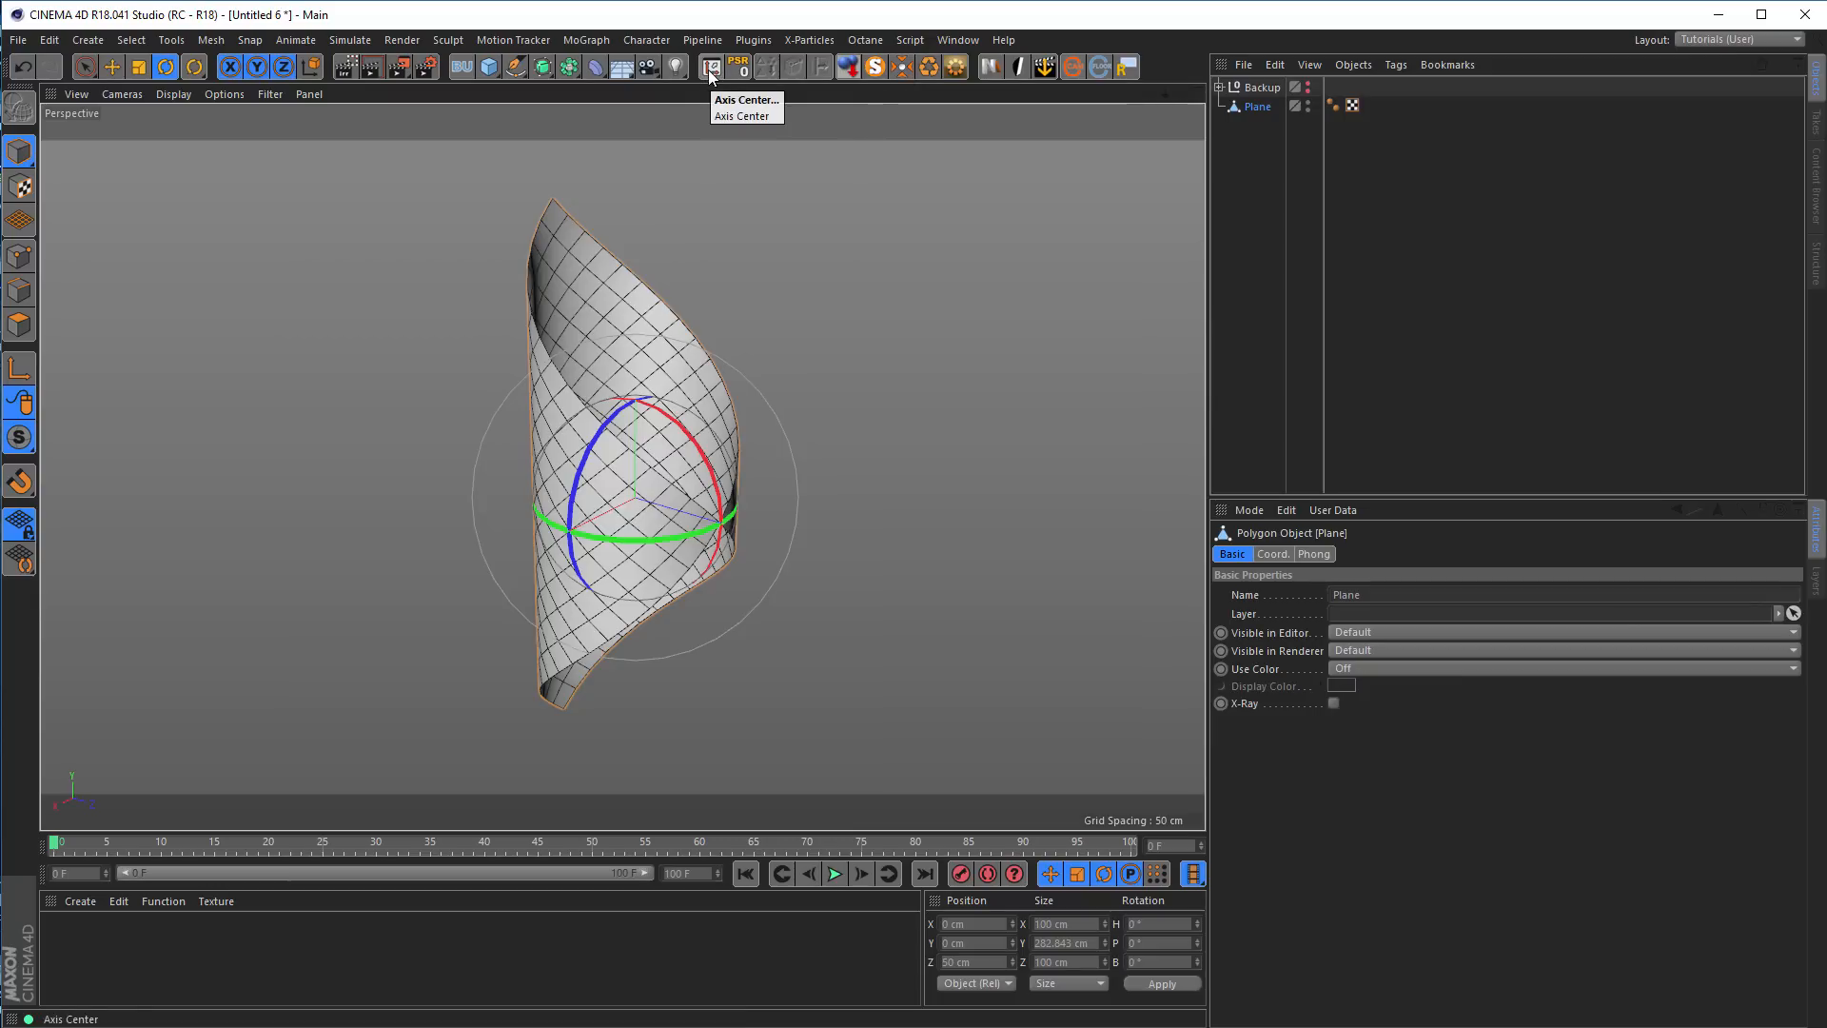
left_click(206, 41)
mouse_move(231, 215)
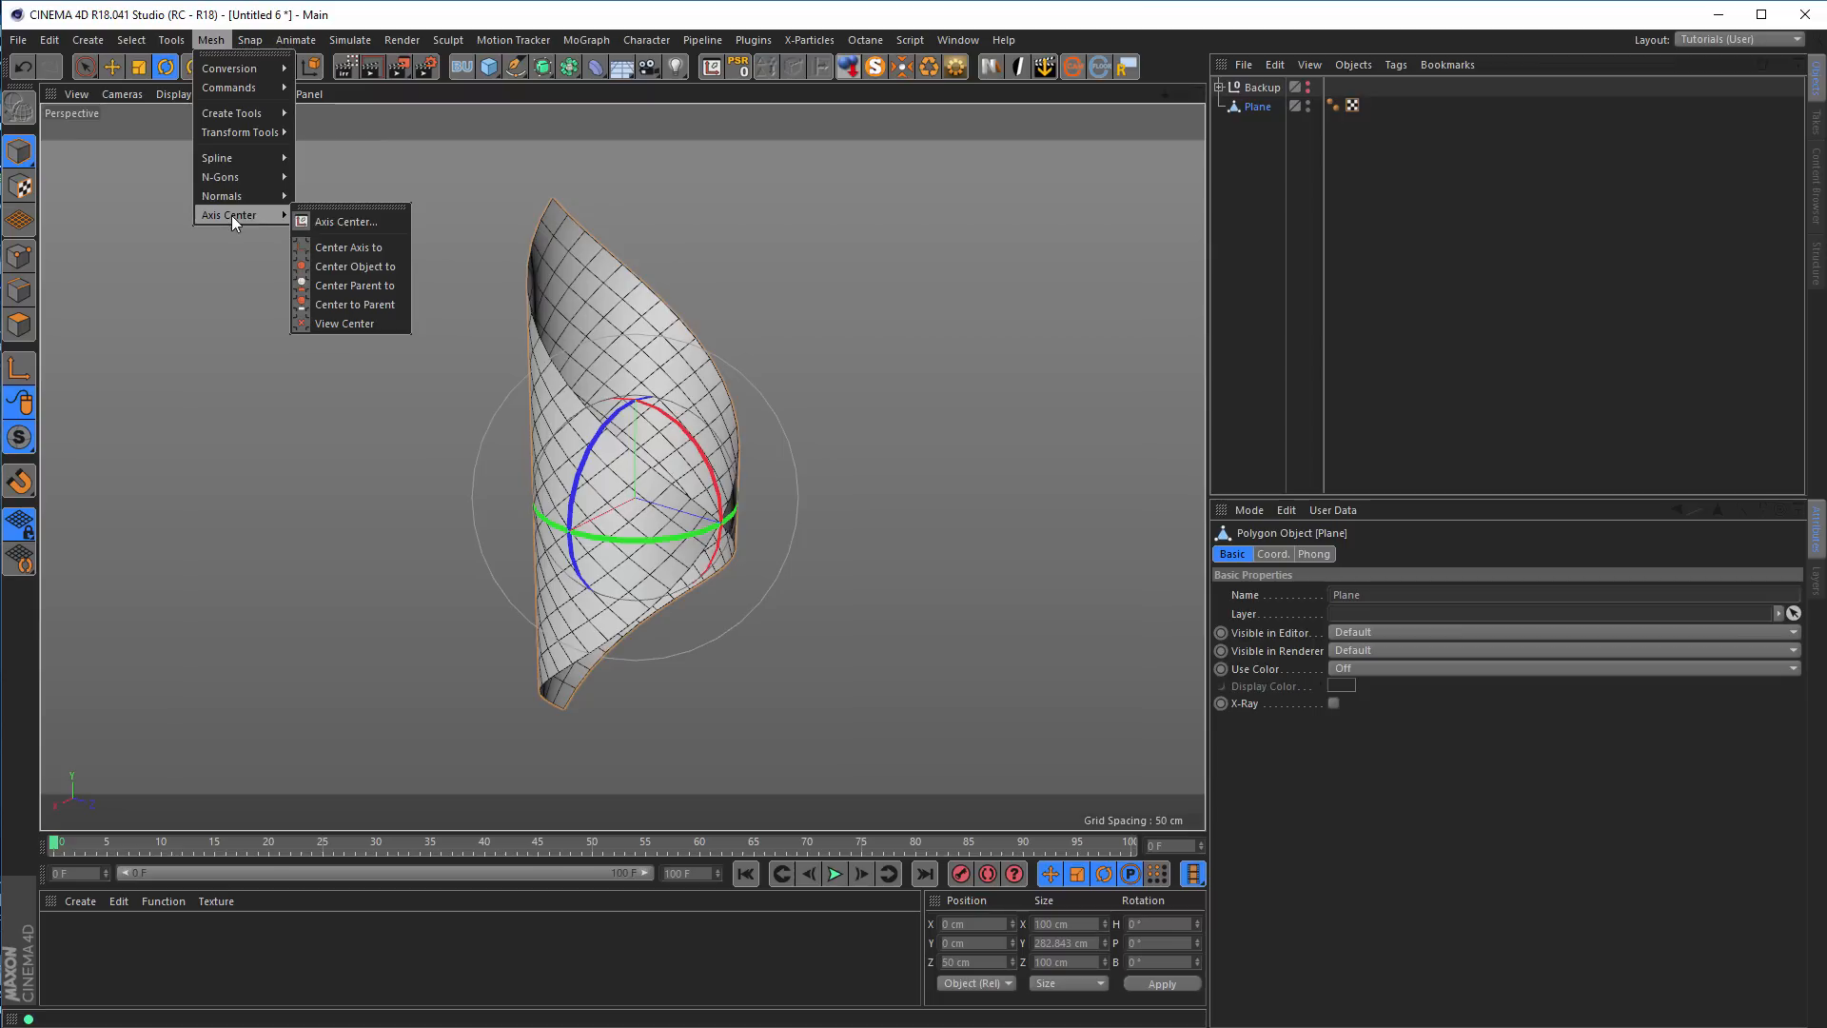
left_click(329, 221)
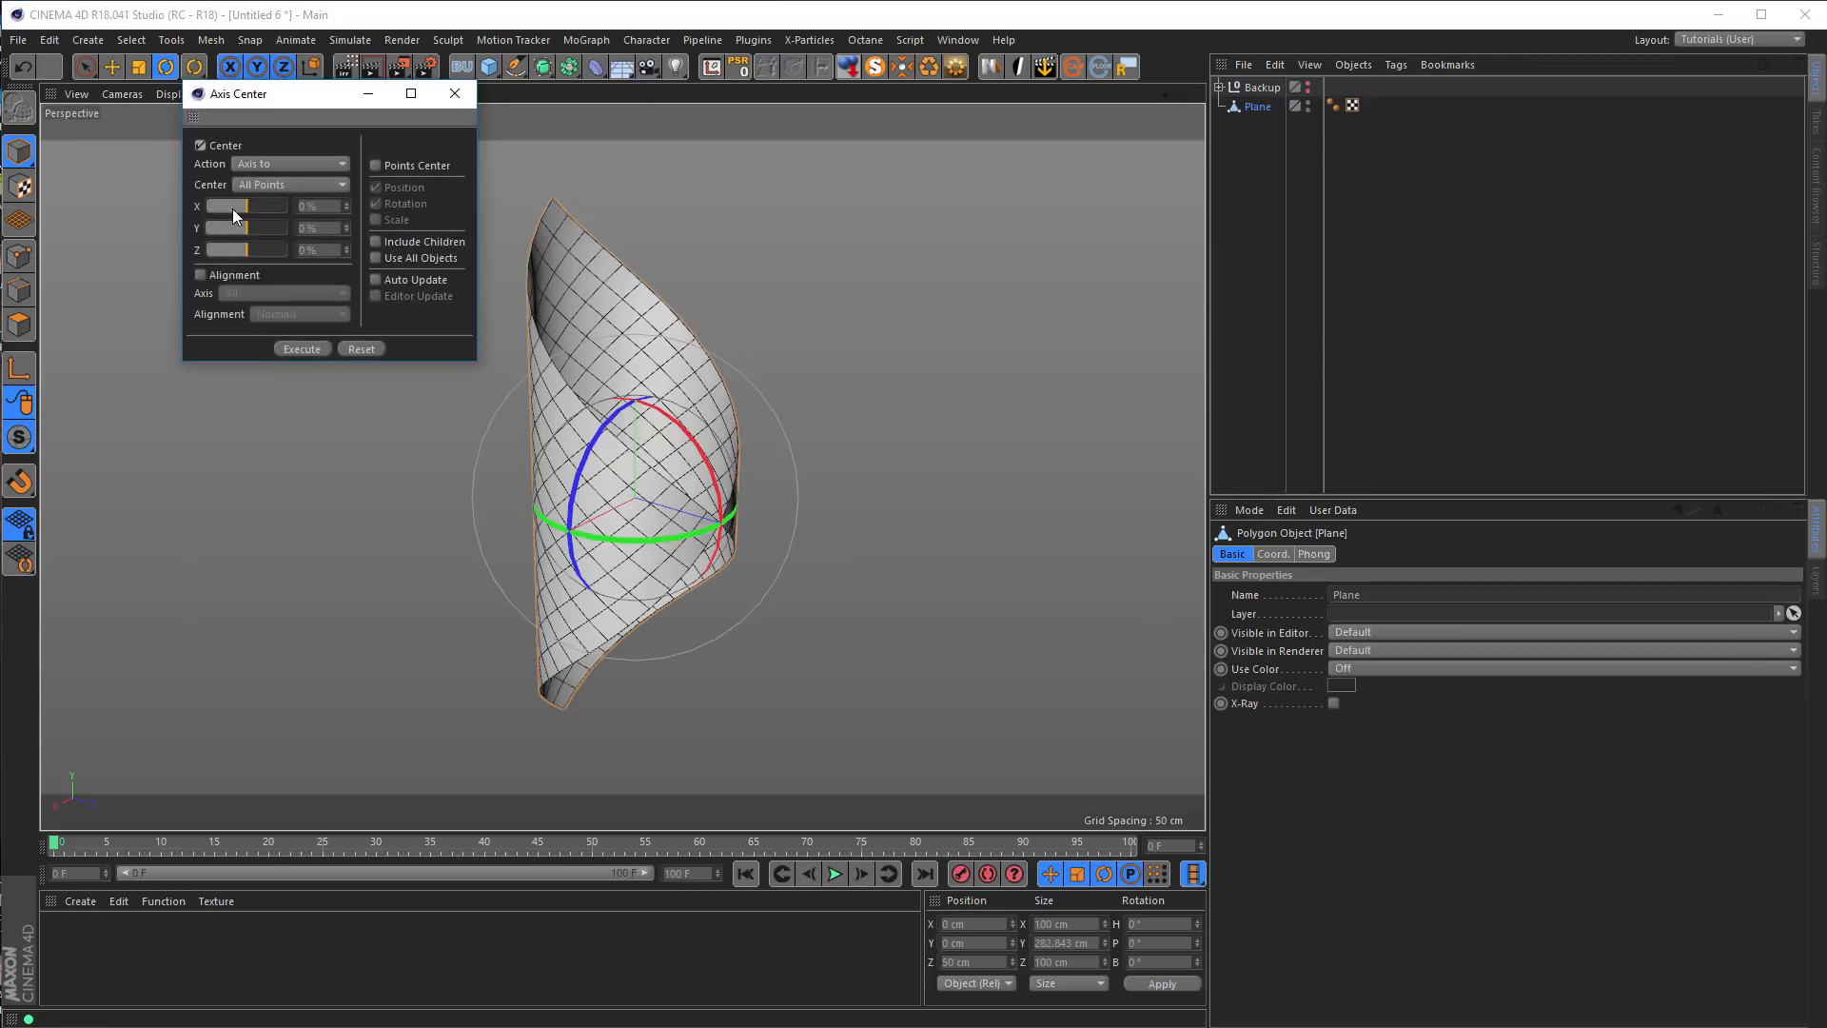
Close the Axis Center dialog, duplicate the baked plane and rotate the copy's heading to 180° to complete the tube
left_click(455, 93)
left_click_drag(675, 481, 723, 483)
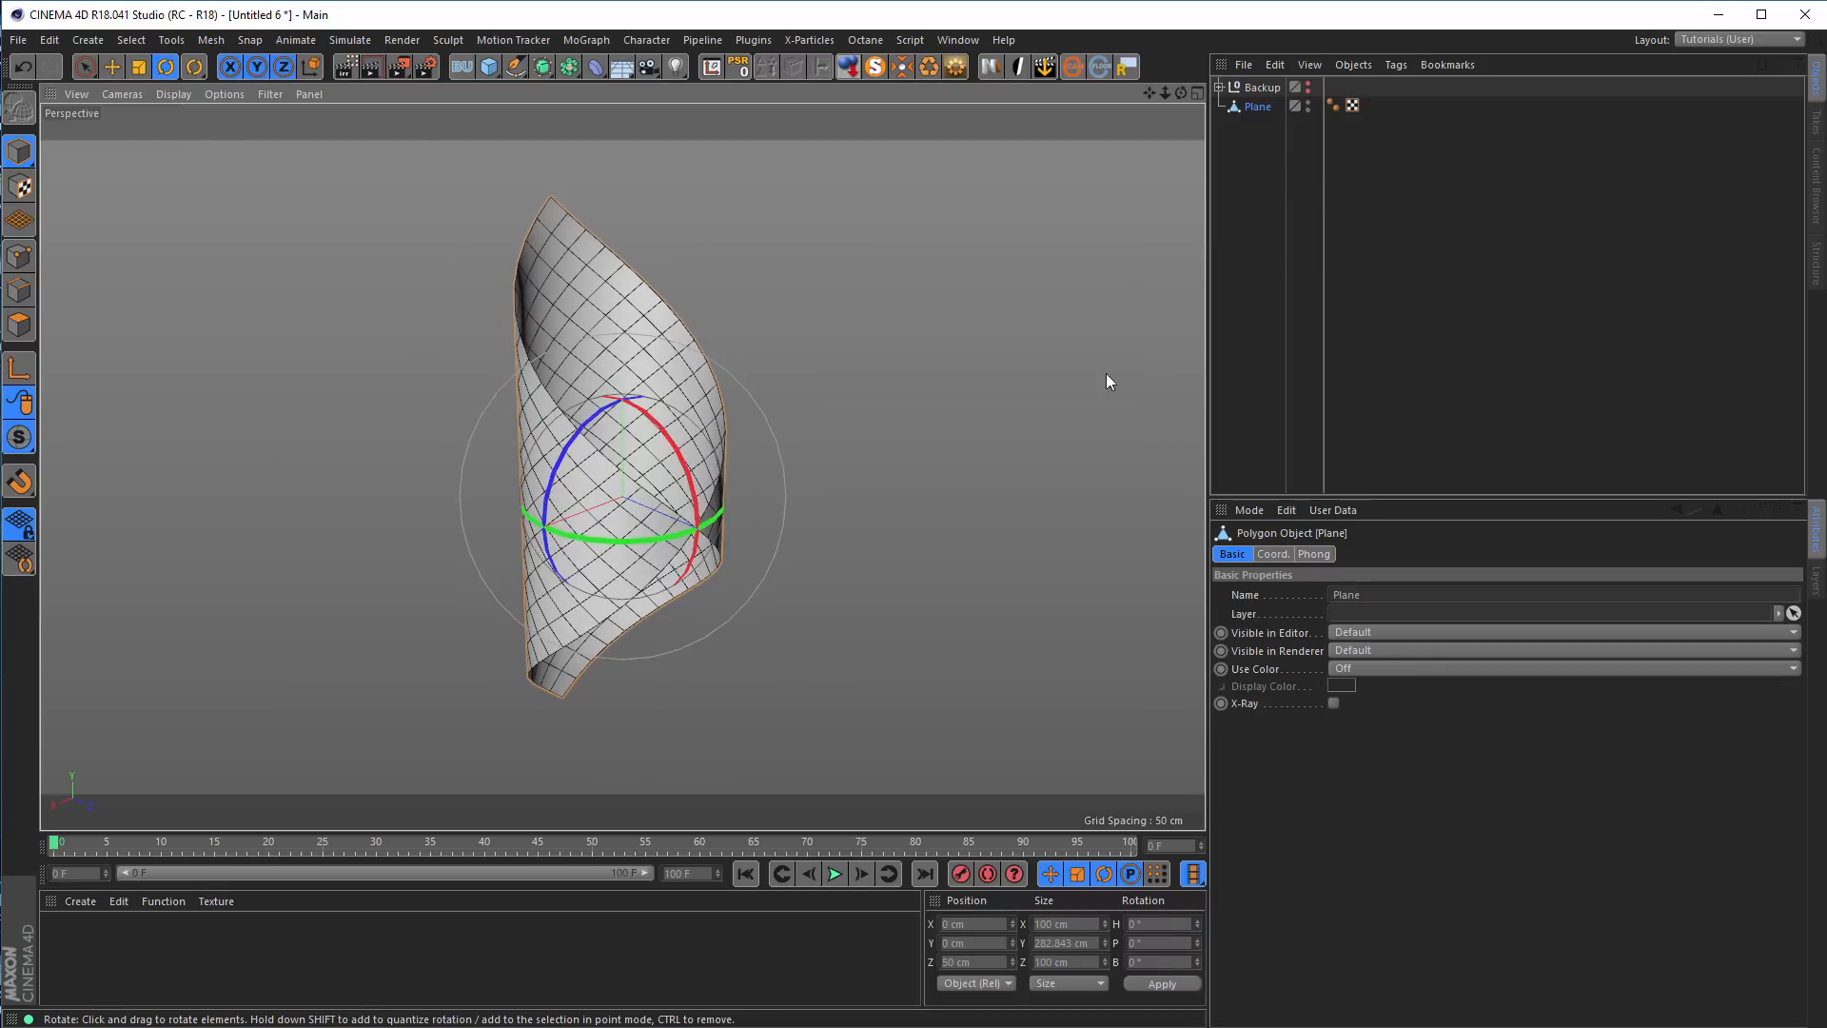
left_click_drag(1256, 107, 1258, 249, "ctrl")
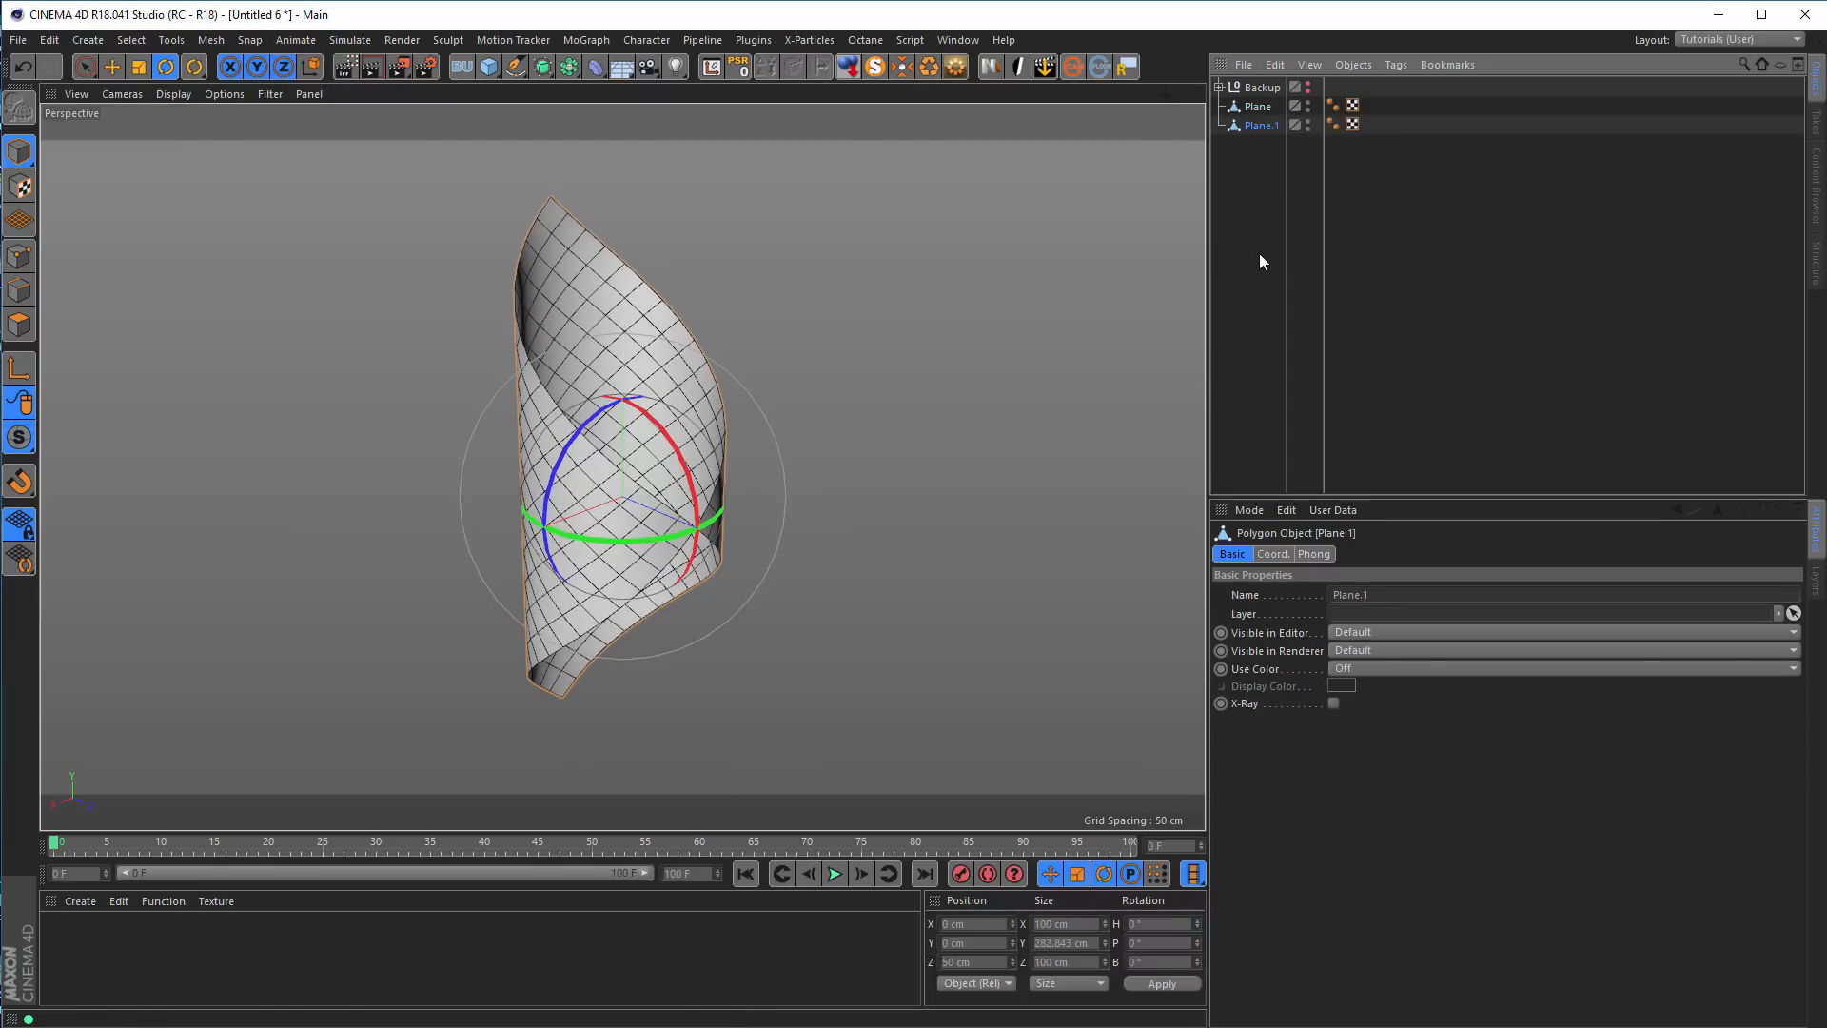
left_click_drag(573, 545, 885, 139, "alt")
left_click_drag(518, 480, 618, 482, "alt")
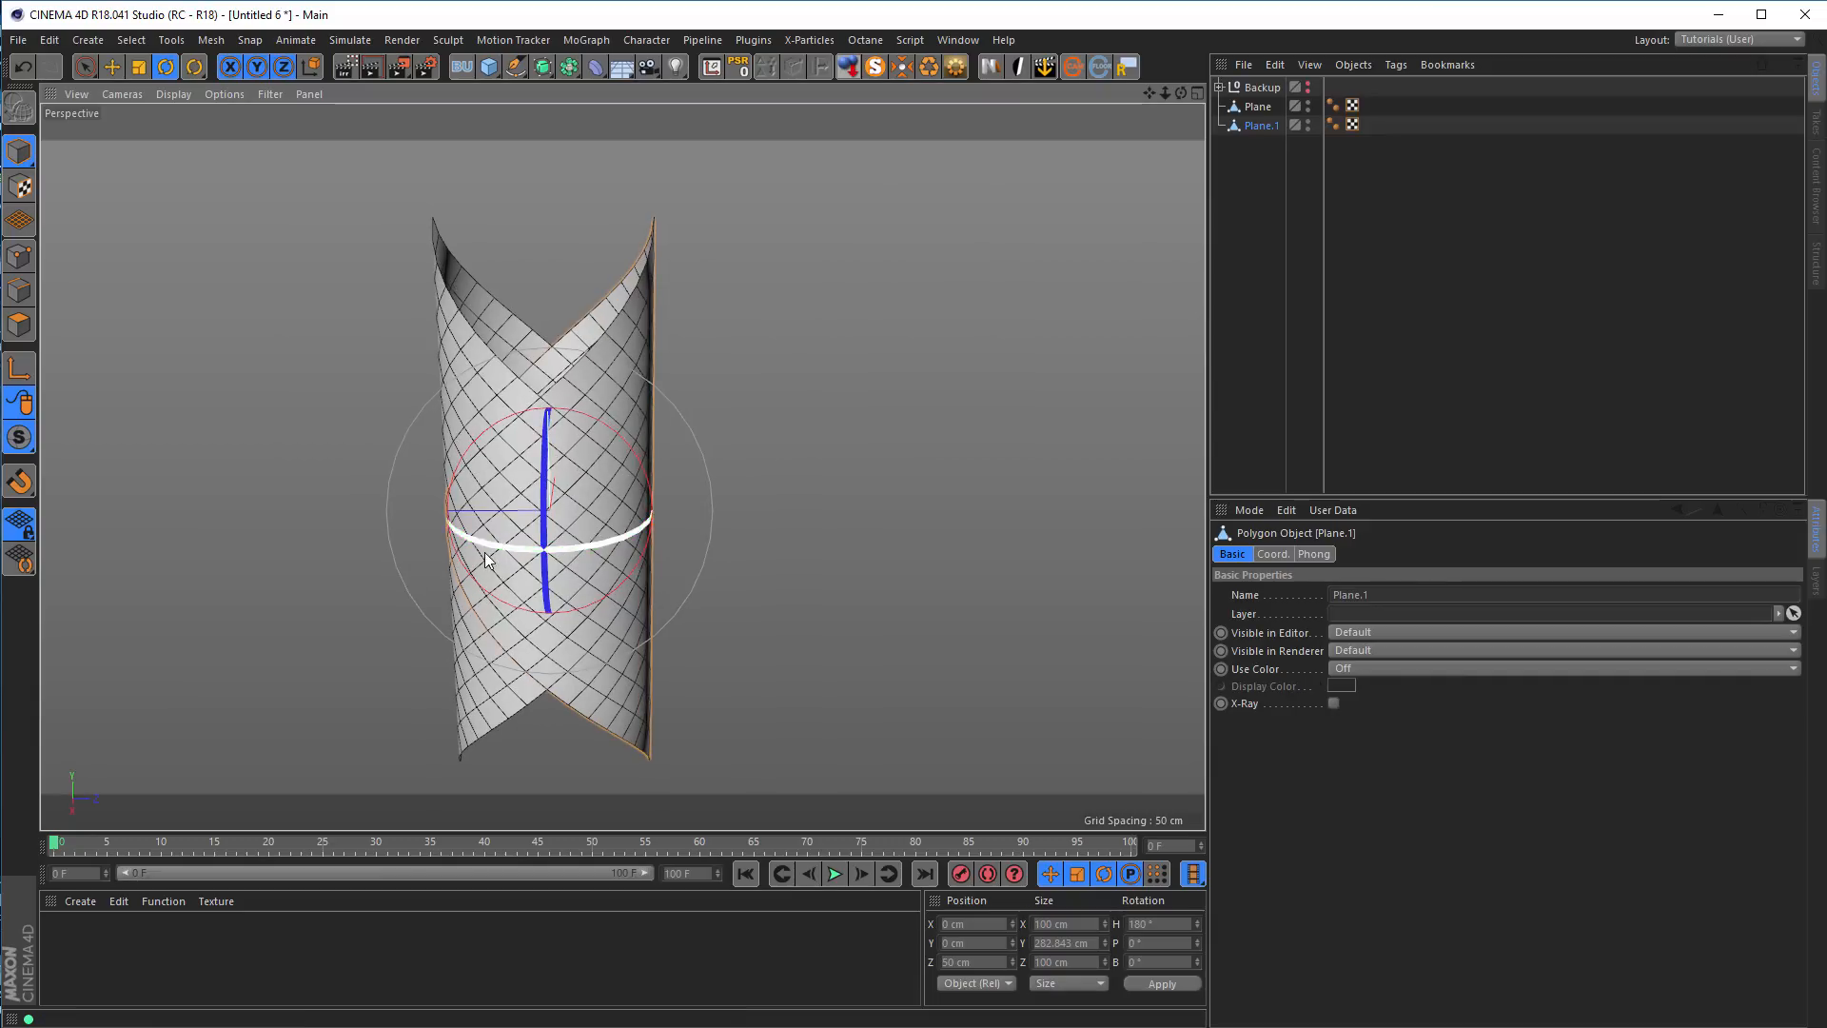
Merge the plane and its rotated copy into one polygon object with Connect Objects + Delete
left_click_drag(603, 546, 710, 538, "alt")
scroll(716, 541, "up", 2)
scroll(699, 529, "up", 2)
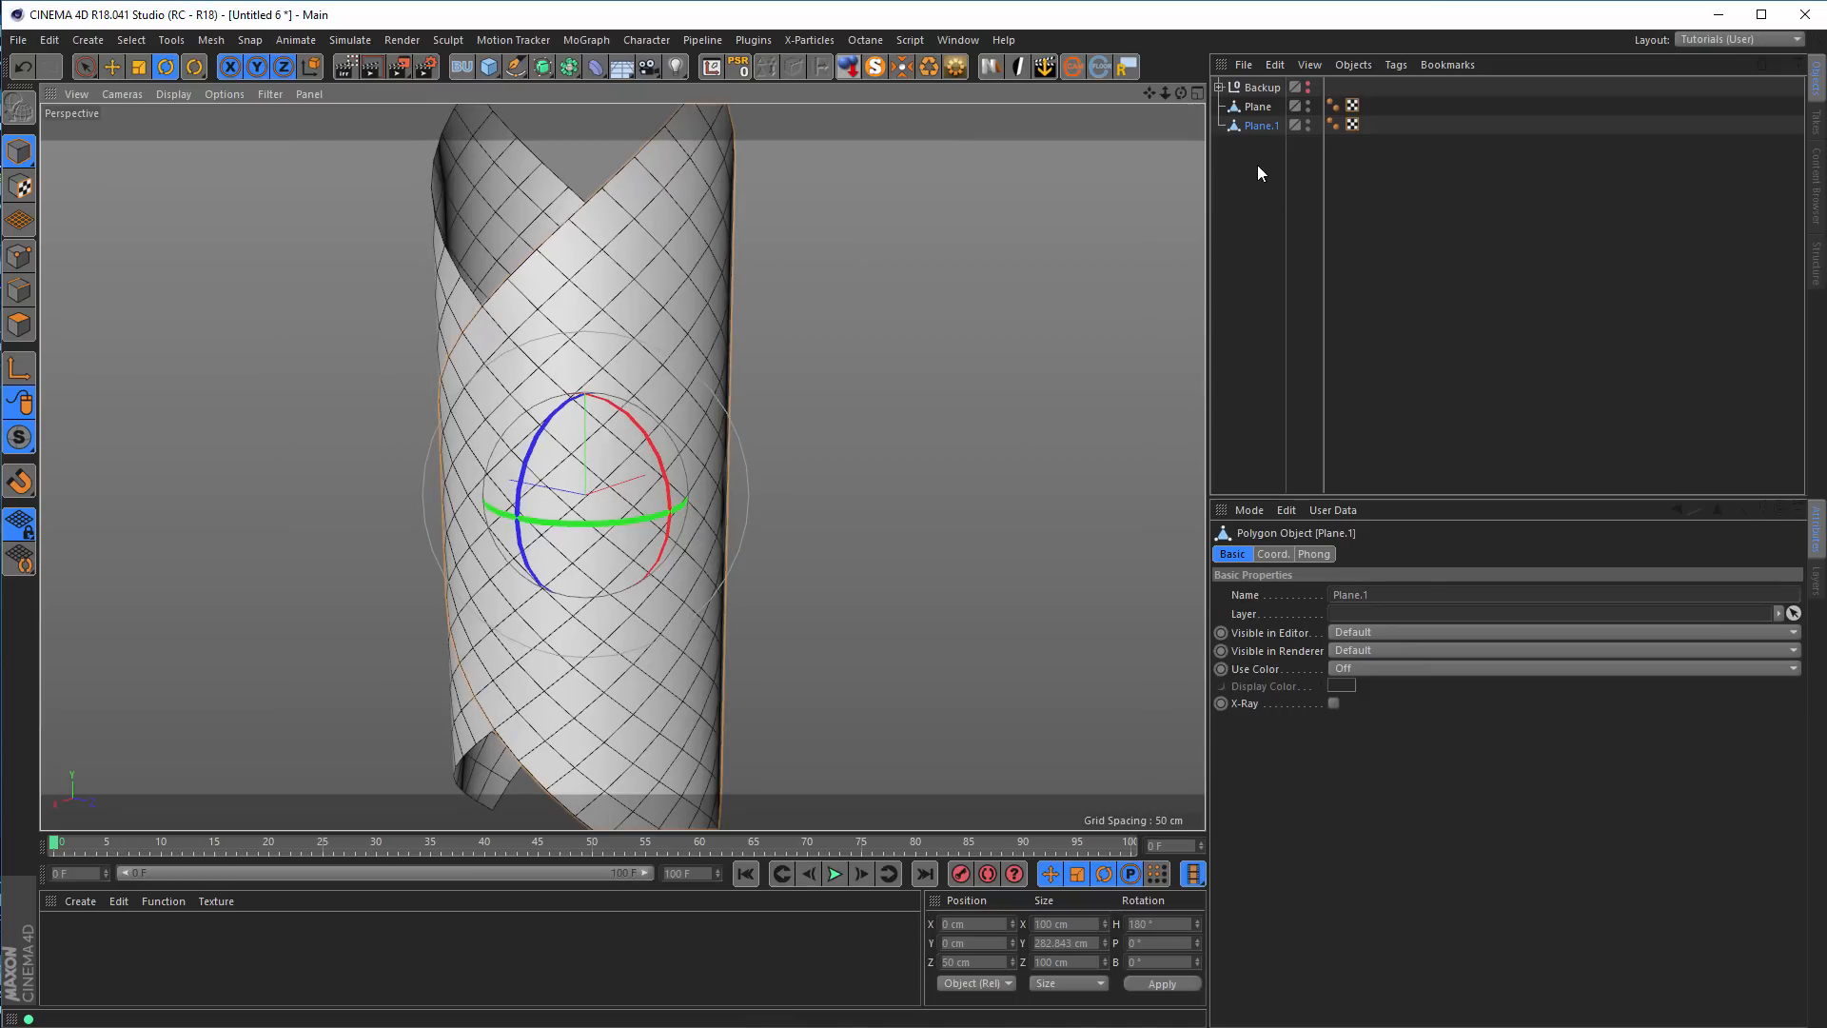
left_click_drag(1265, 170, 1247, 112)
right_click(1257, 125)
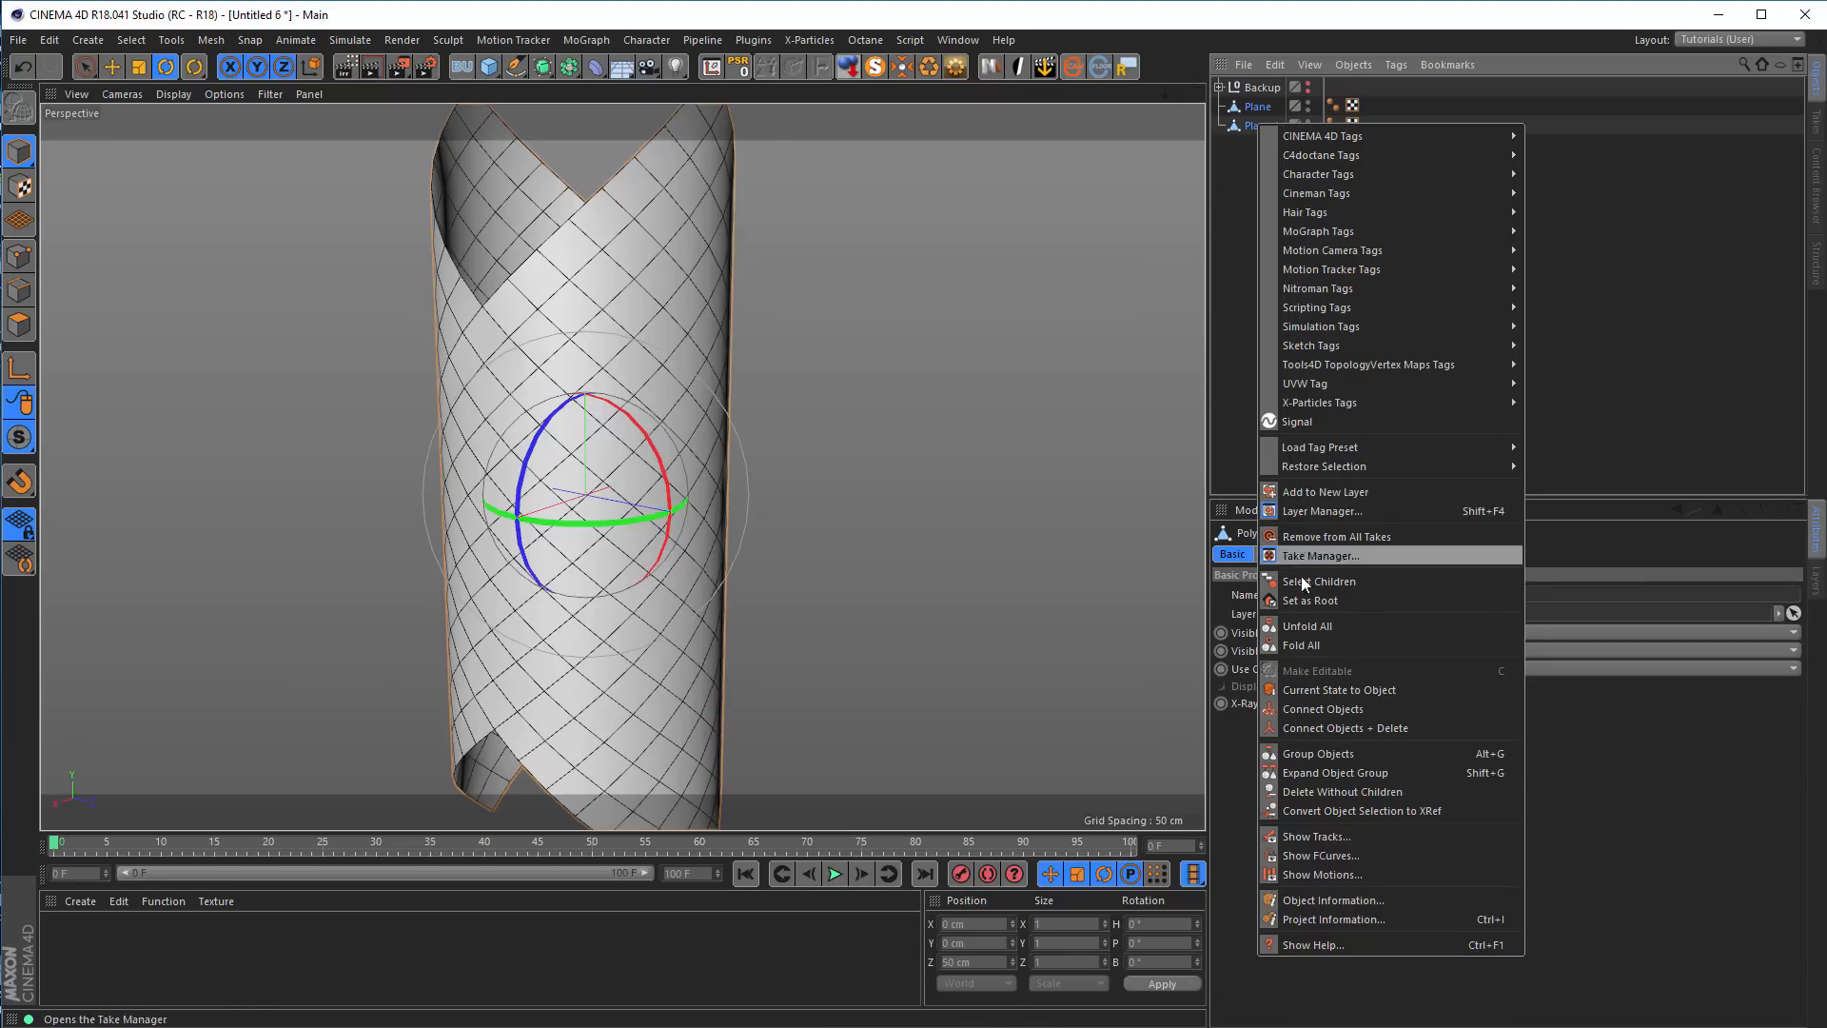
left_click(1351, 727)
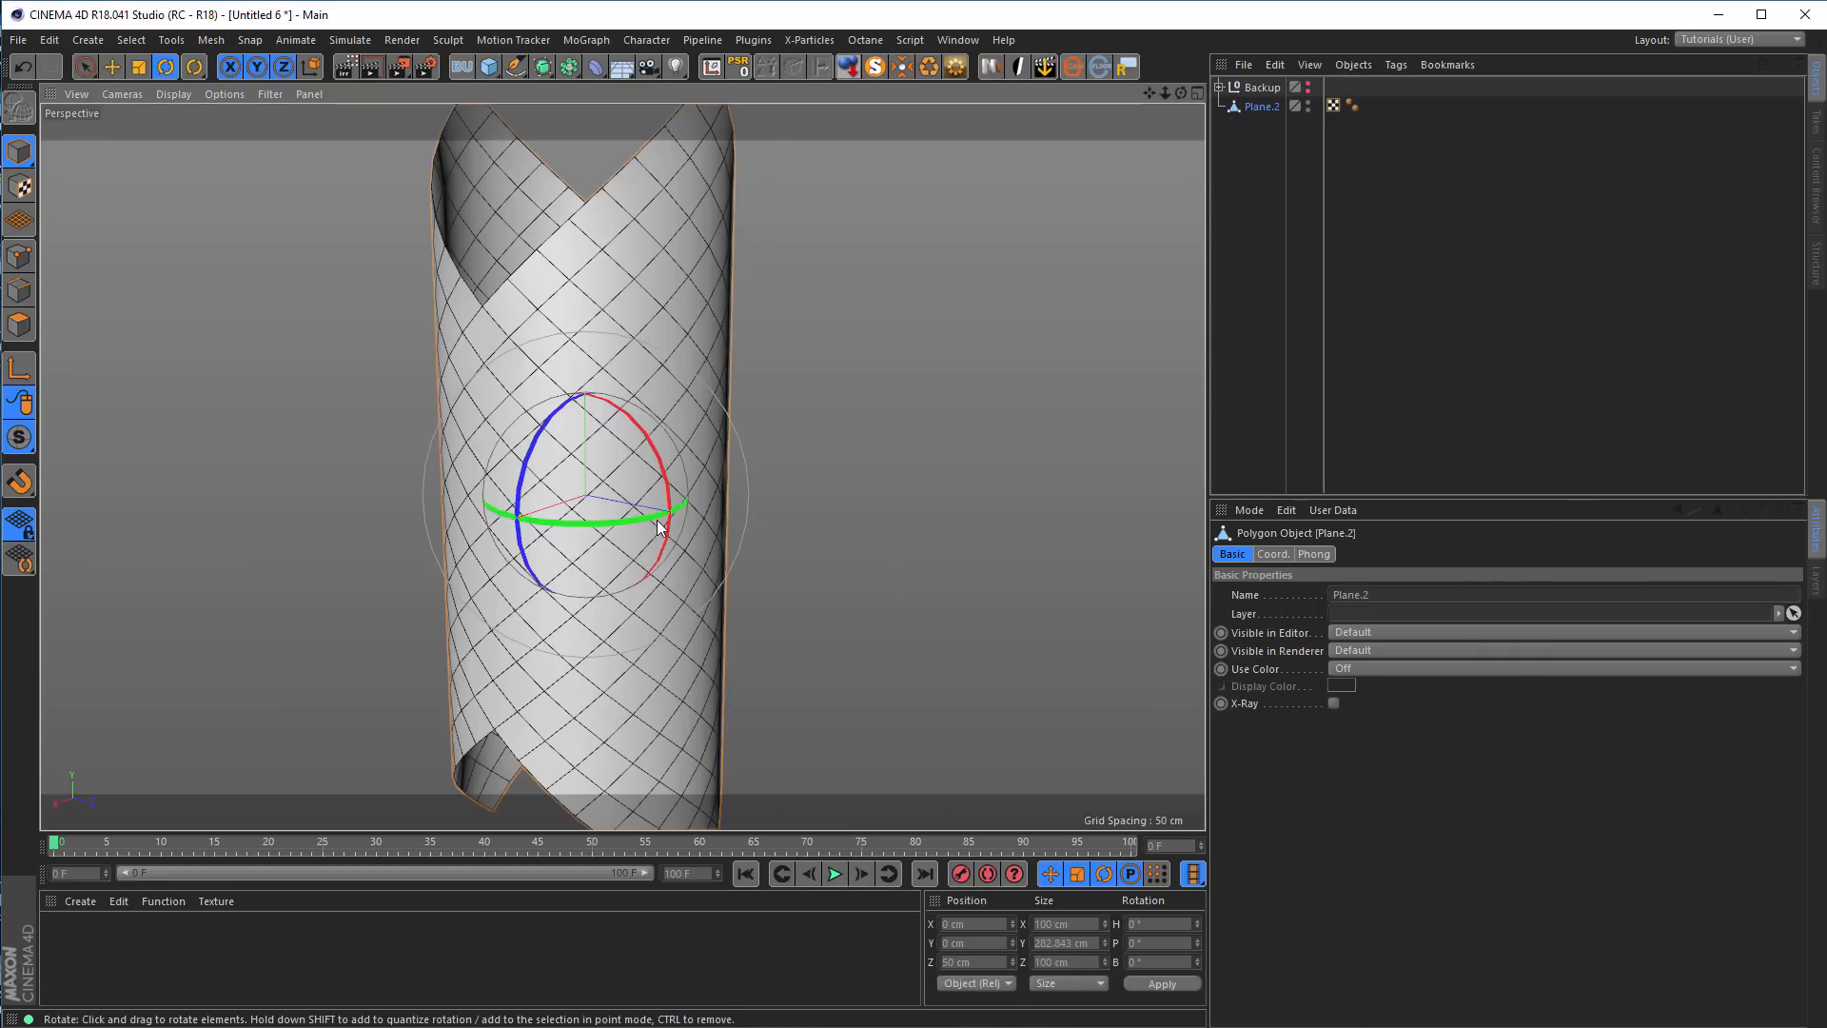
Switch the merged tube to point mode and examine the seam where the two halves meet
left_click_drag(679, 534, 814, 545, "alt")
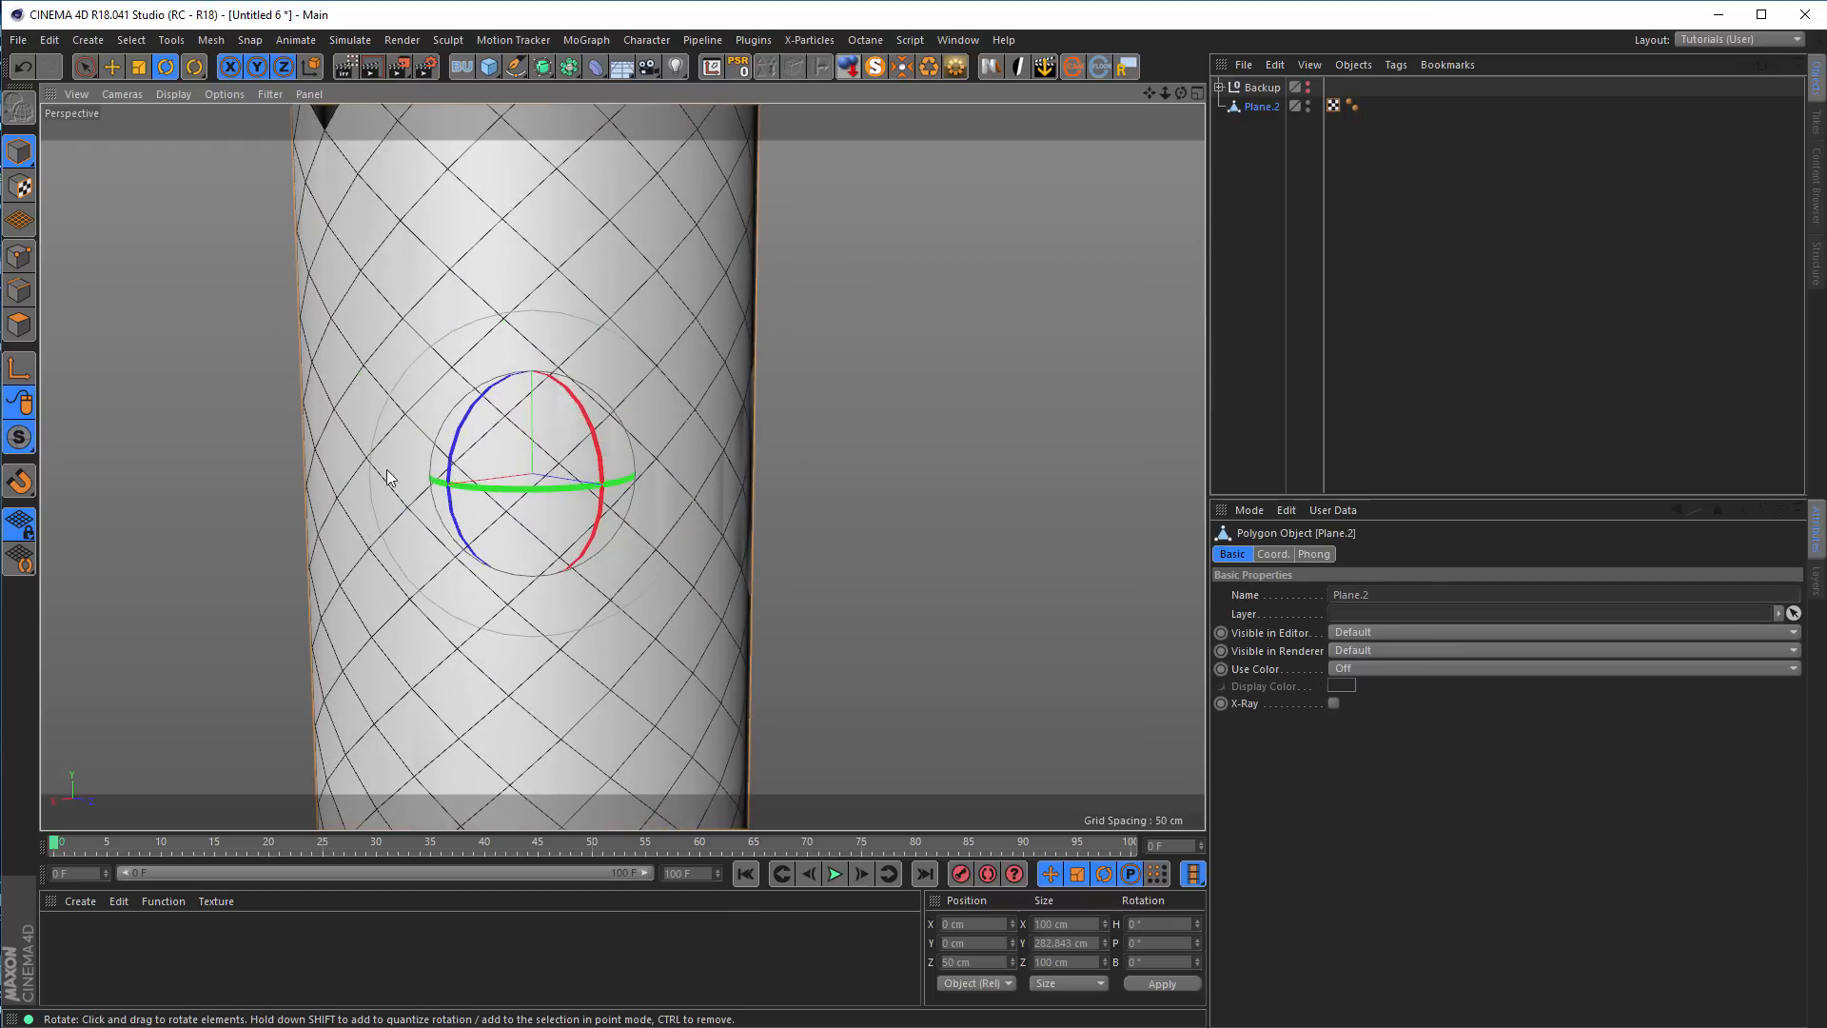
left_click(20, 256)
mouse_move(670, 547)
left_mouse_down("alt")
mouse_move(689, 543)
mouse_move(639, 552)
left_mouse_up("alt")
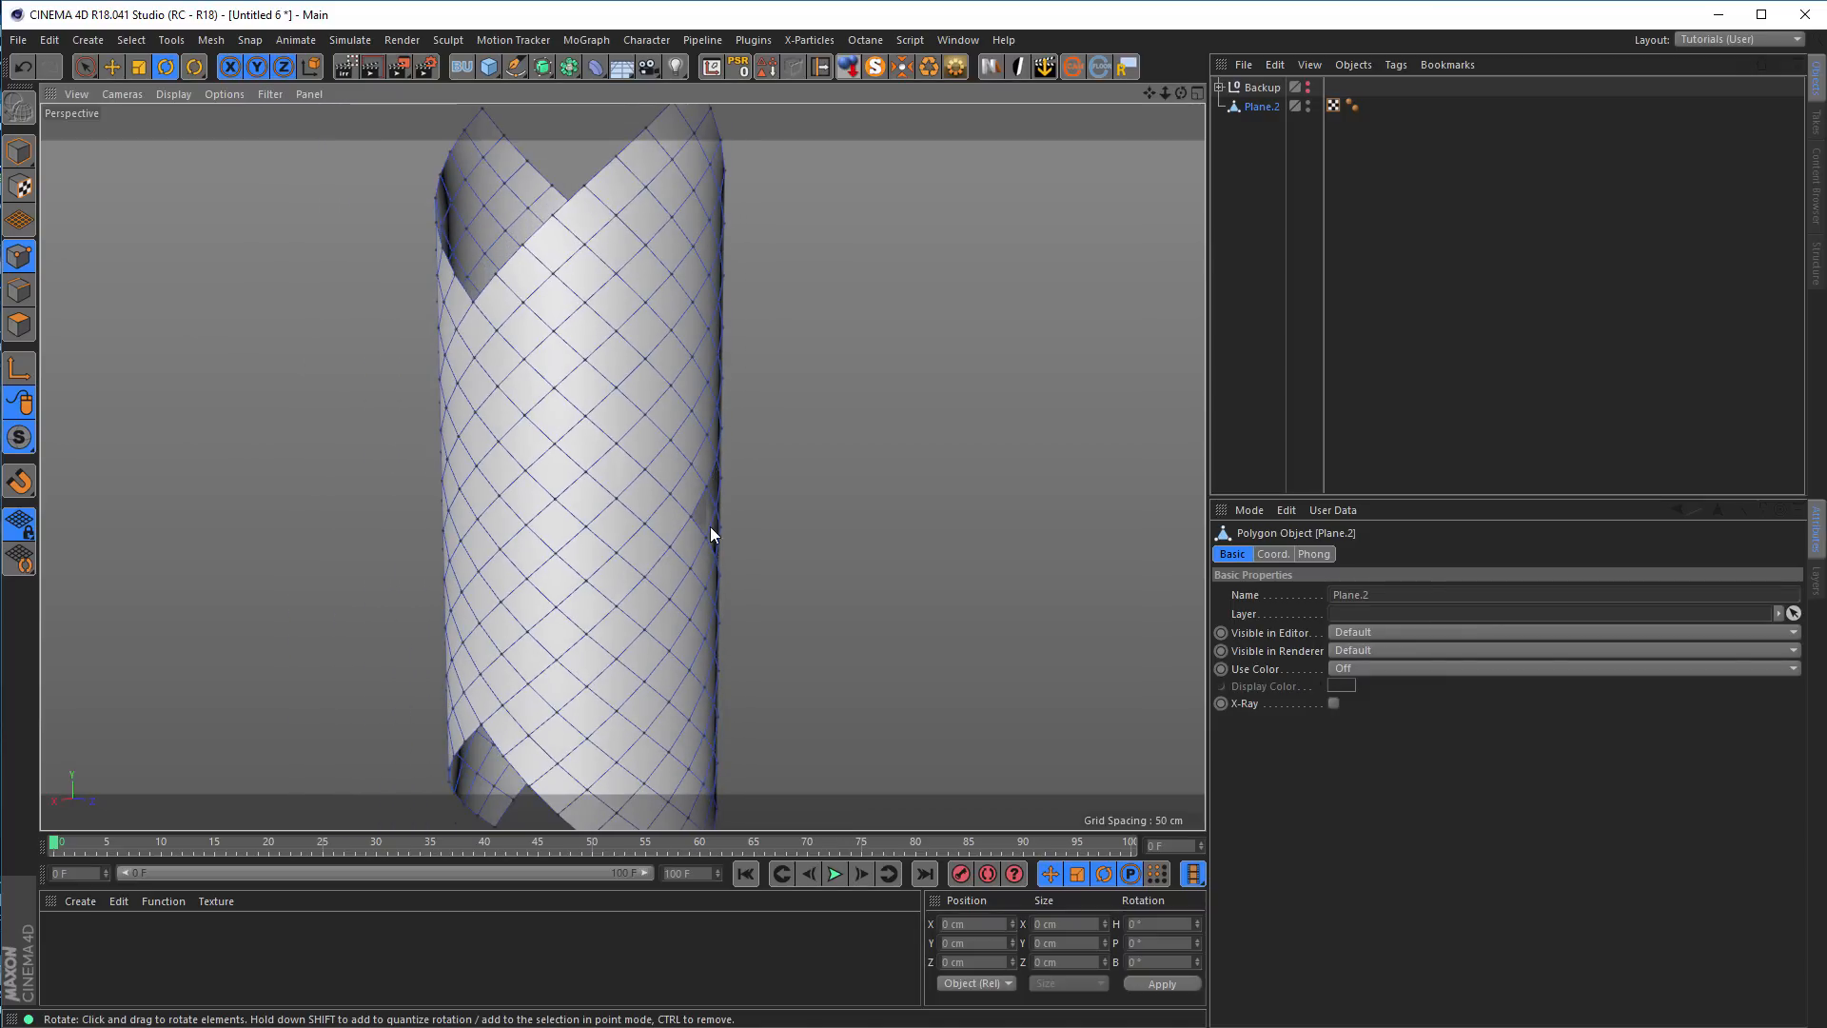
left_click_drag(689, 482, 610, 435, "alt")
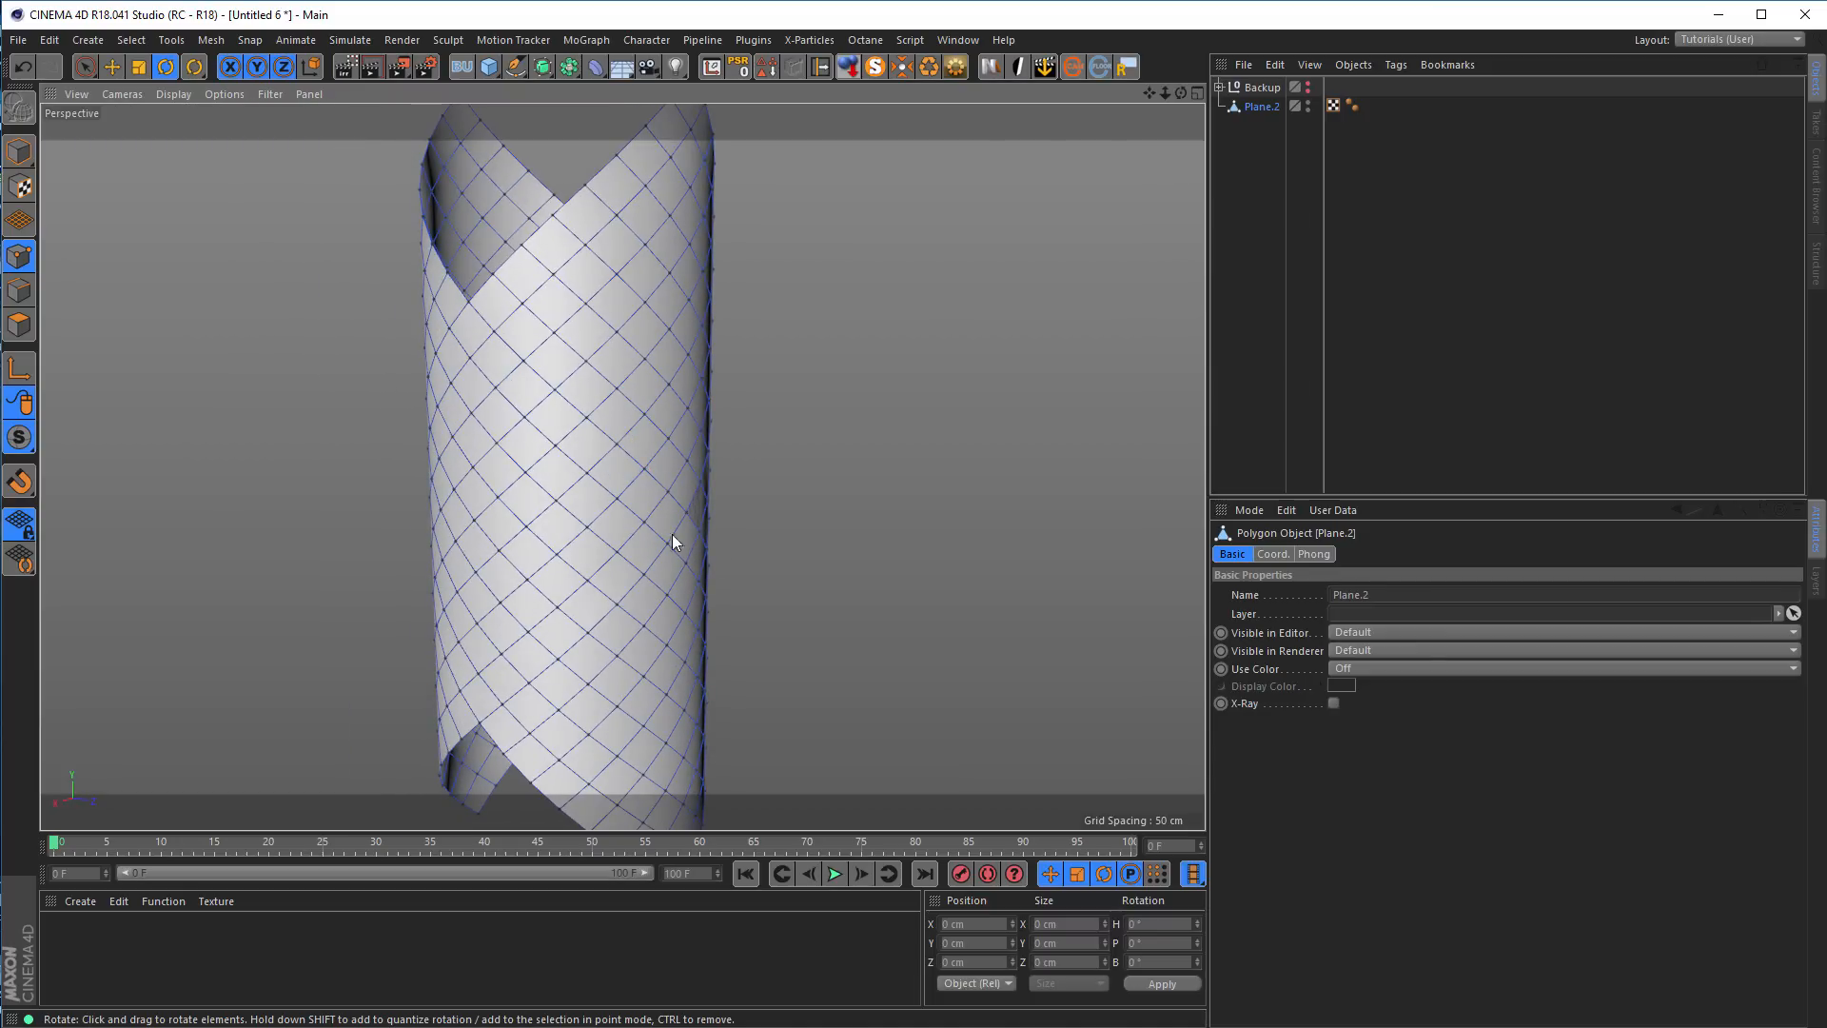
right_click_drag(660, 502, 677, 499, "alt")
middle_click_drag(677, 498, 637, 529, "alt")
right_click_drag(639, 530, 706, 531, "alt")
left_click_drag(675, 540, 672, 540, "alt")
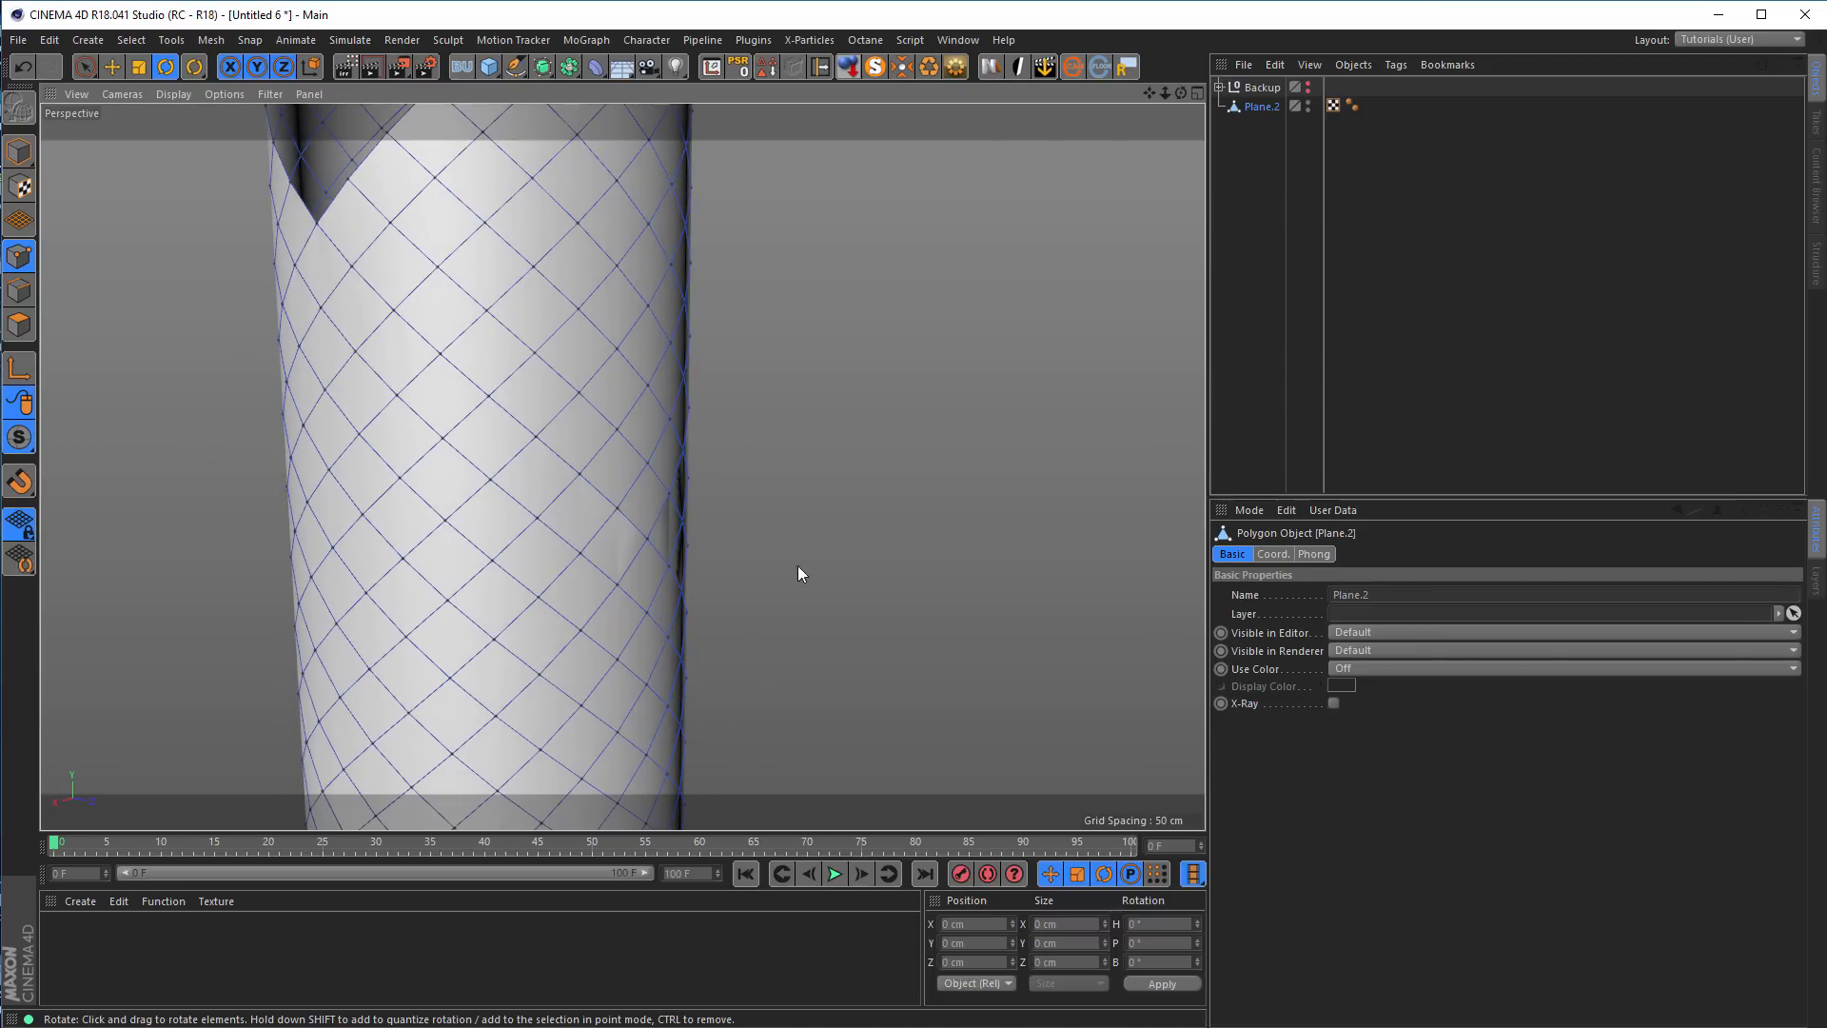
Run Optimize on the merged tube's points with a raised tolerance to weld the seam
left_click(1260, 109)
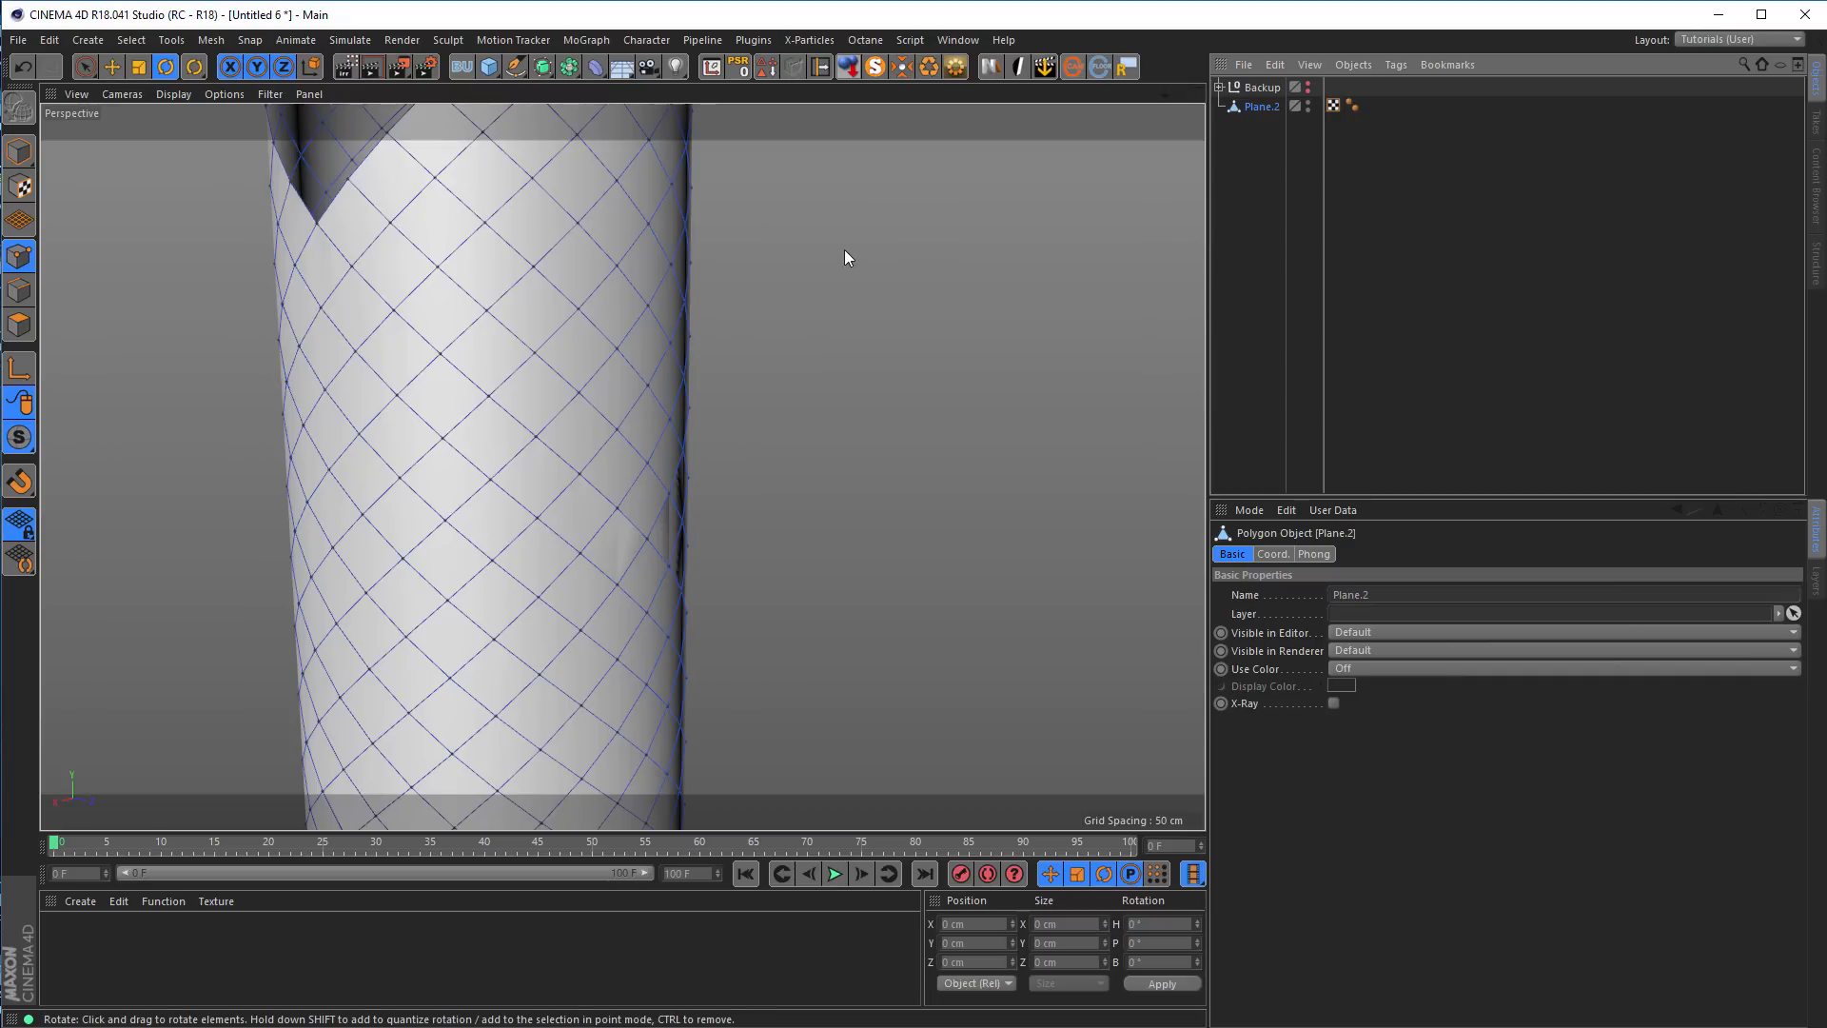
left_click(85, 67)
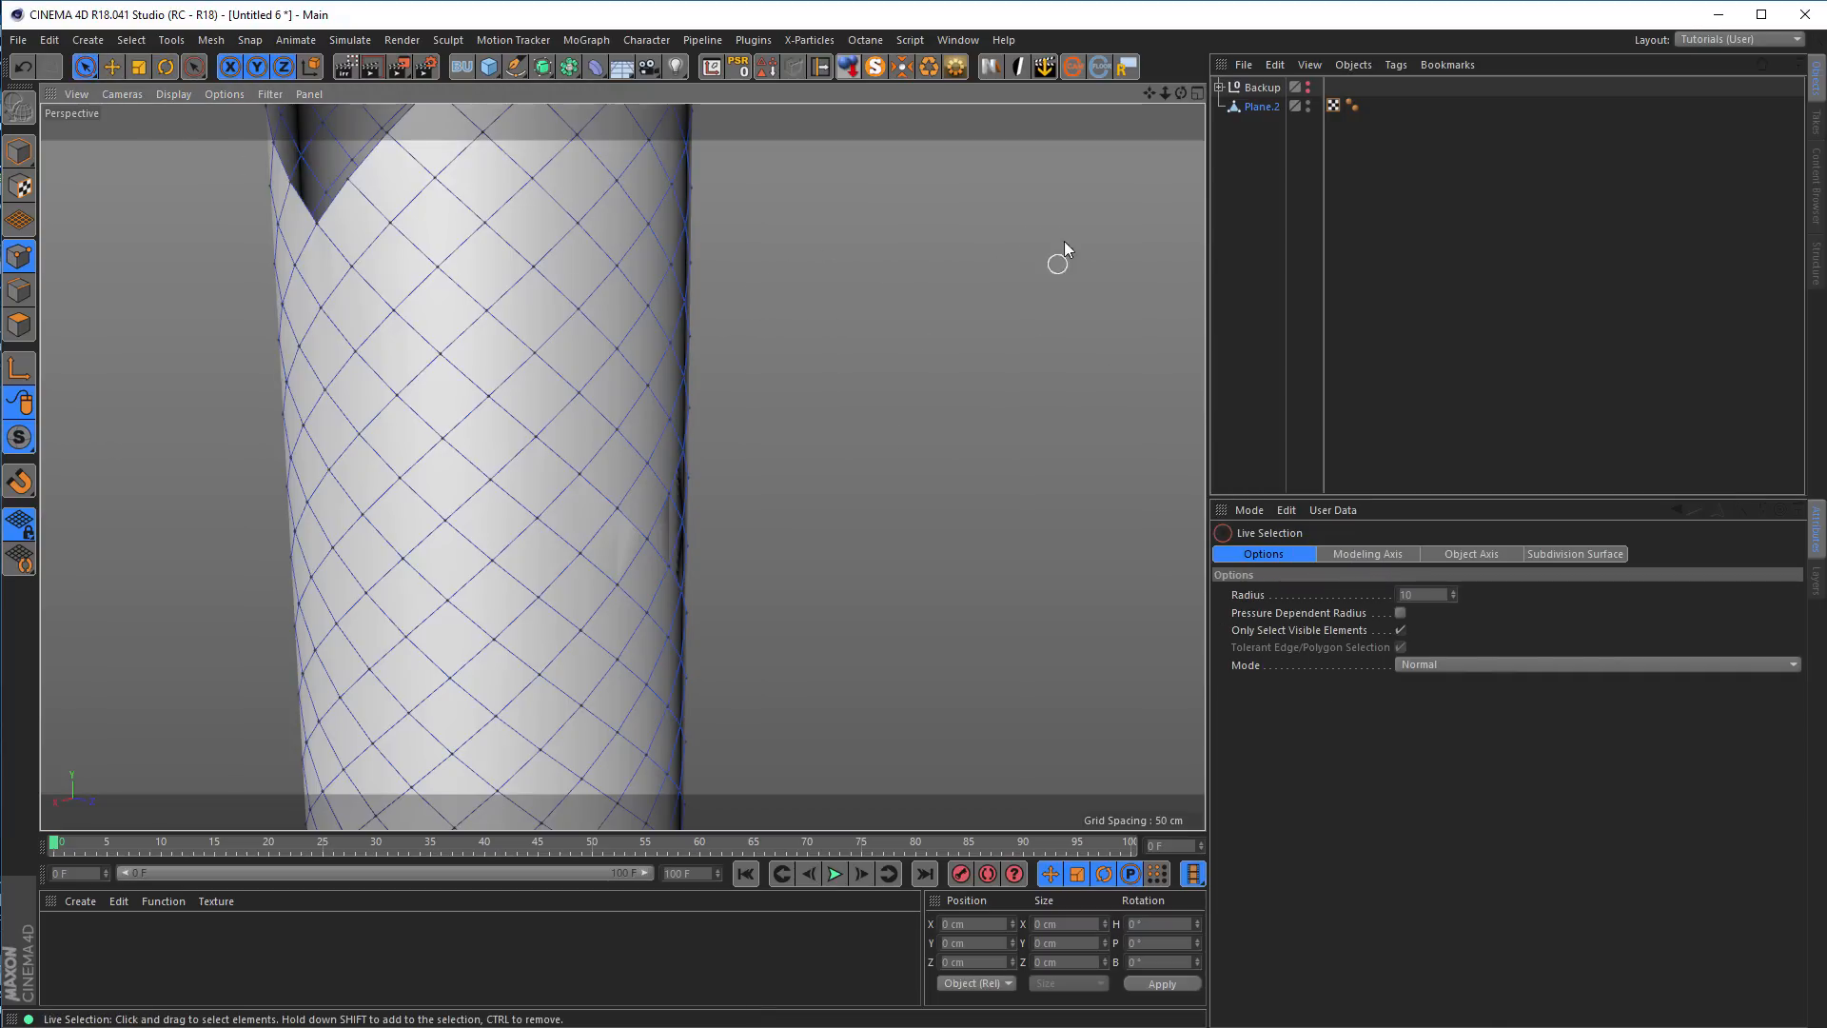
right_click(1005, 203)
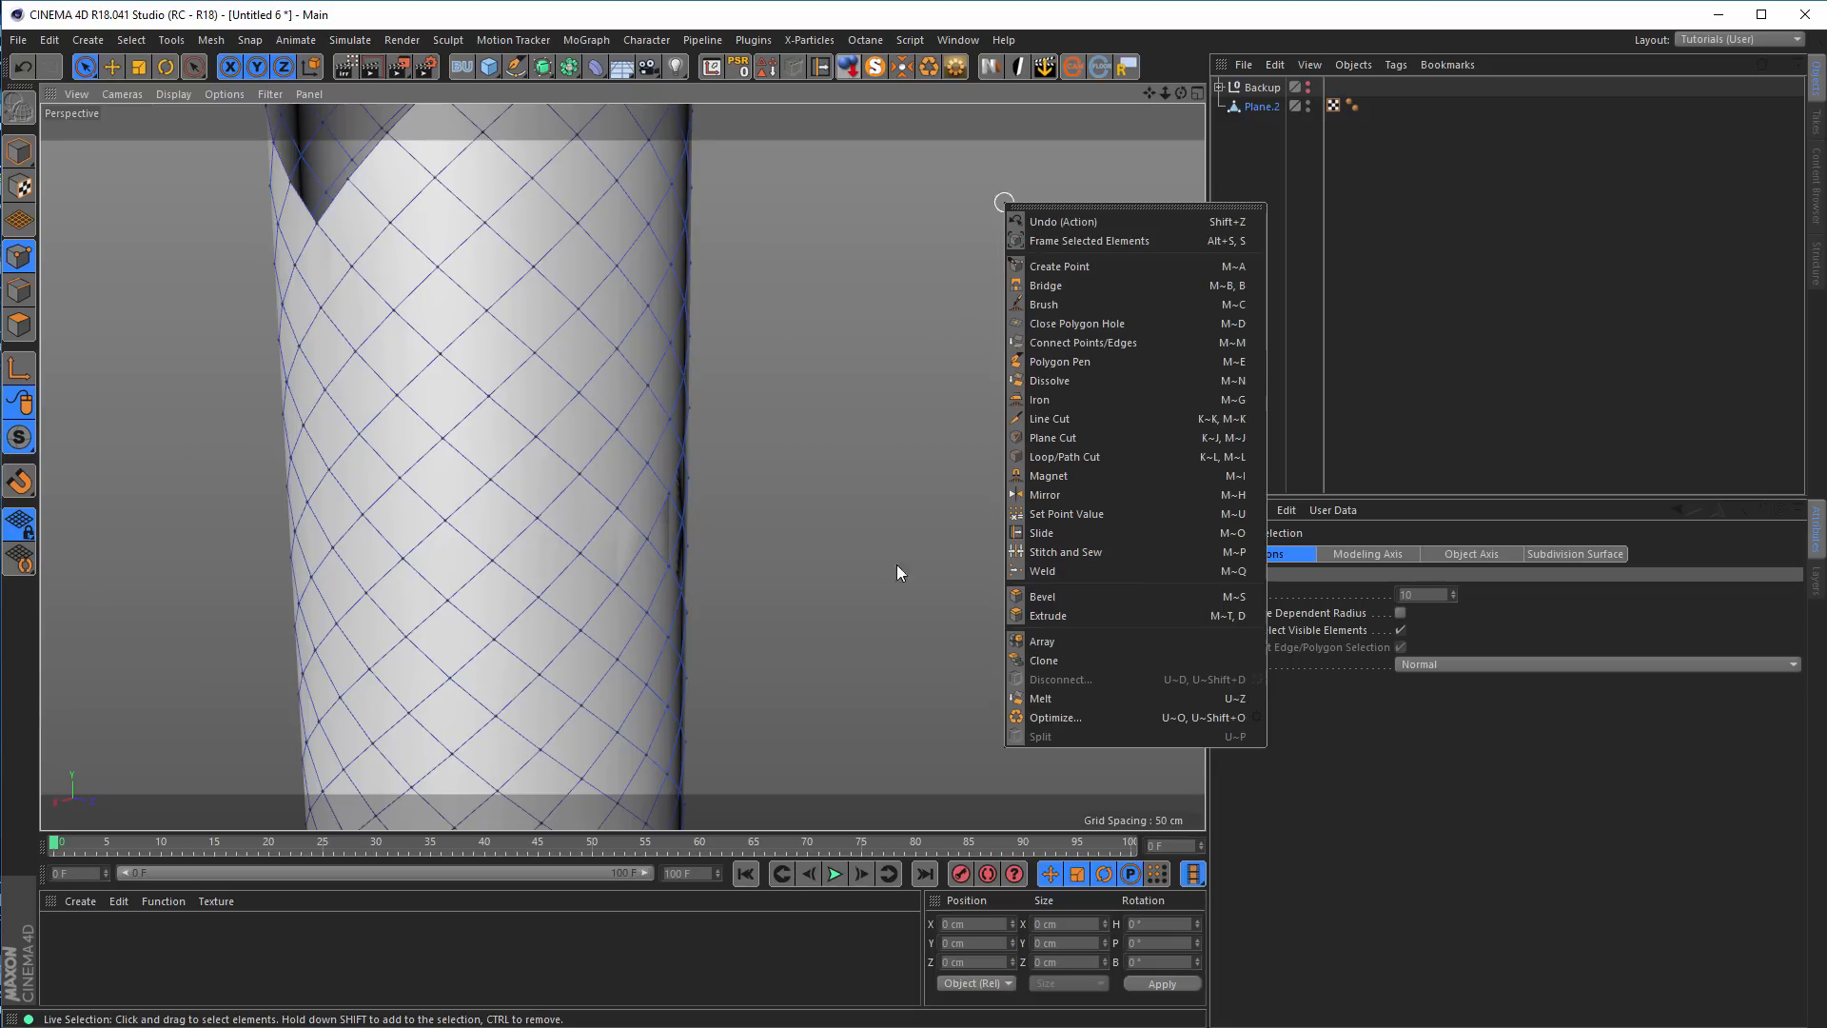
left_click(1048, 717)
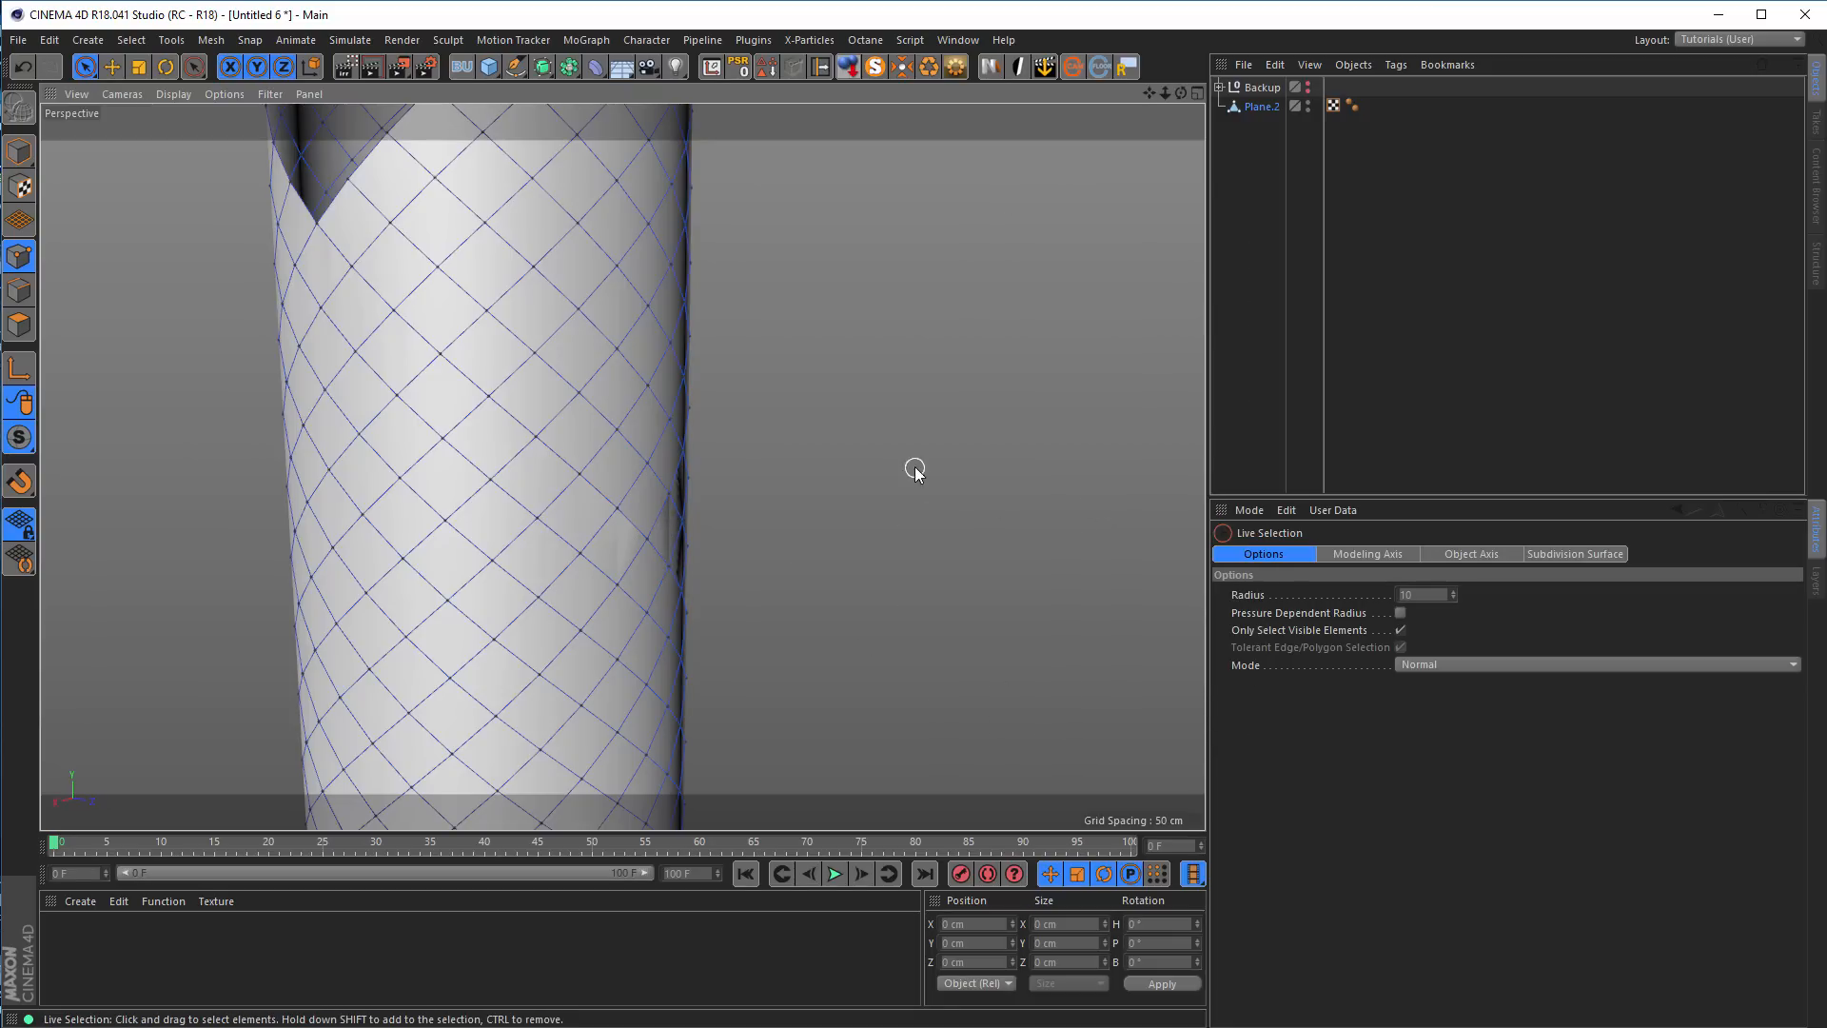
right_click(1015, 275)
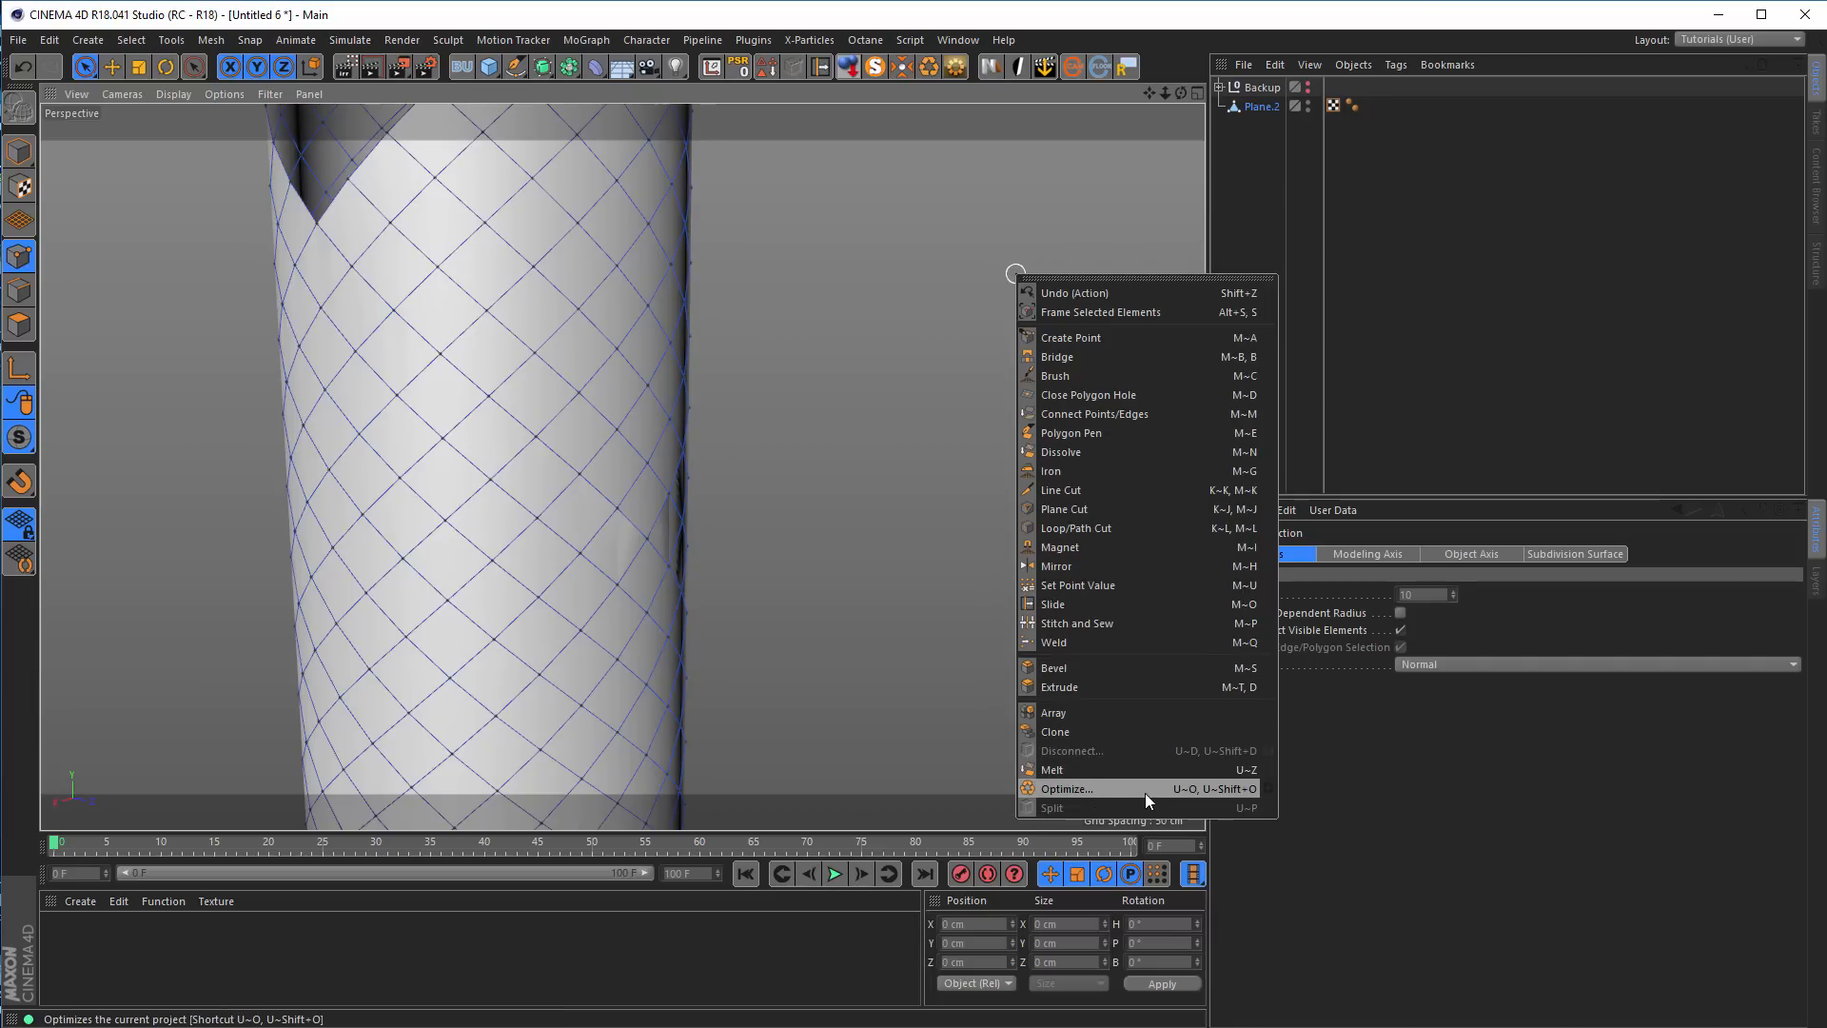
left_click(1269, 788)
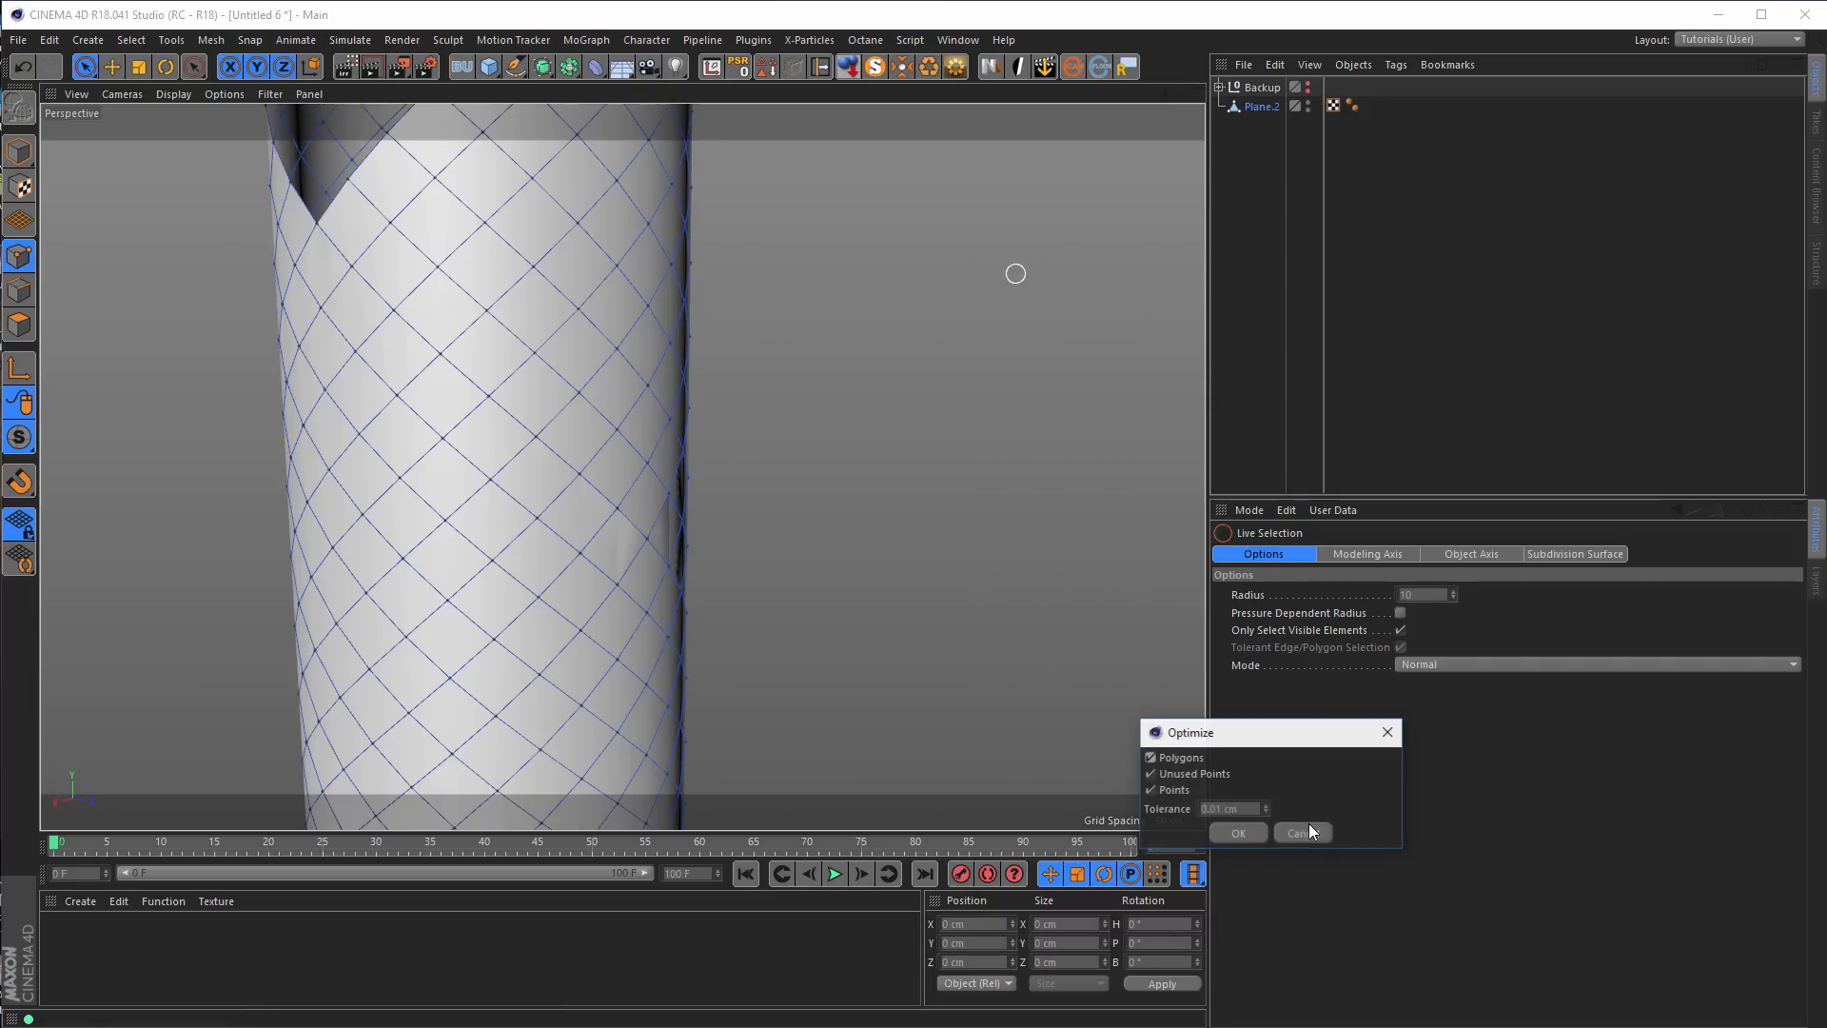
left_click_drag(1256, 734, 1021, 501)
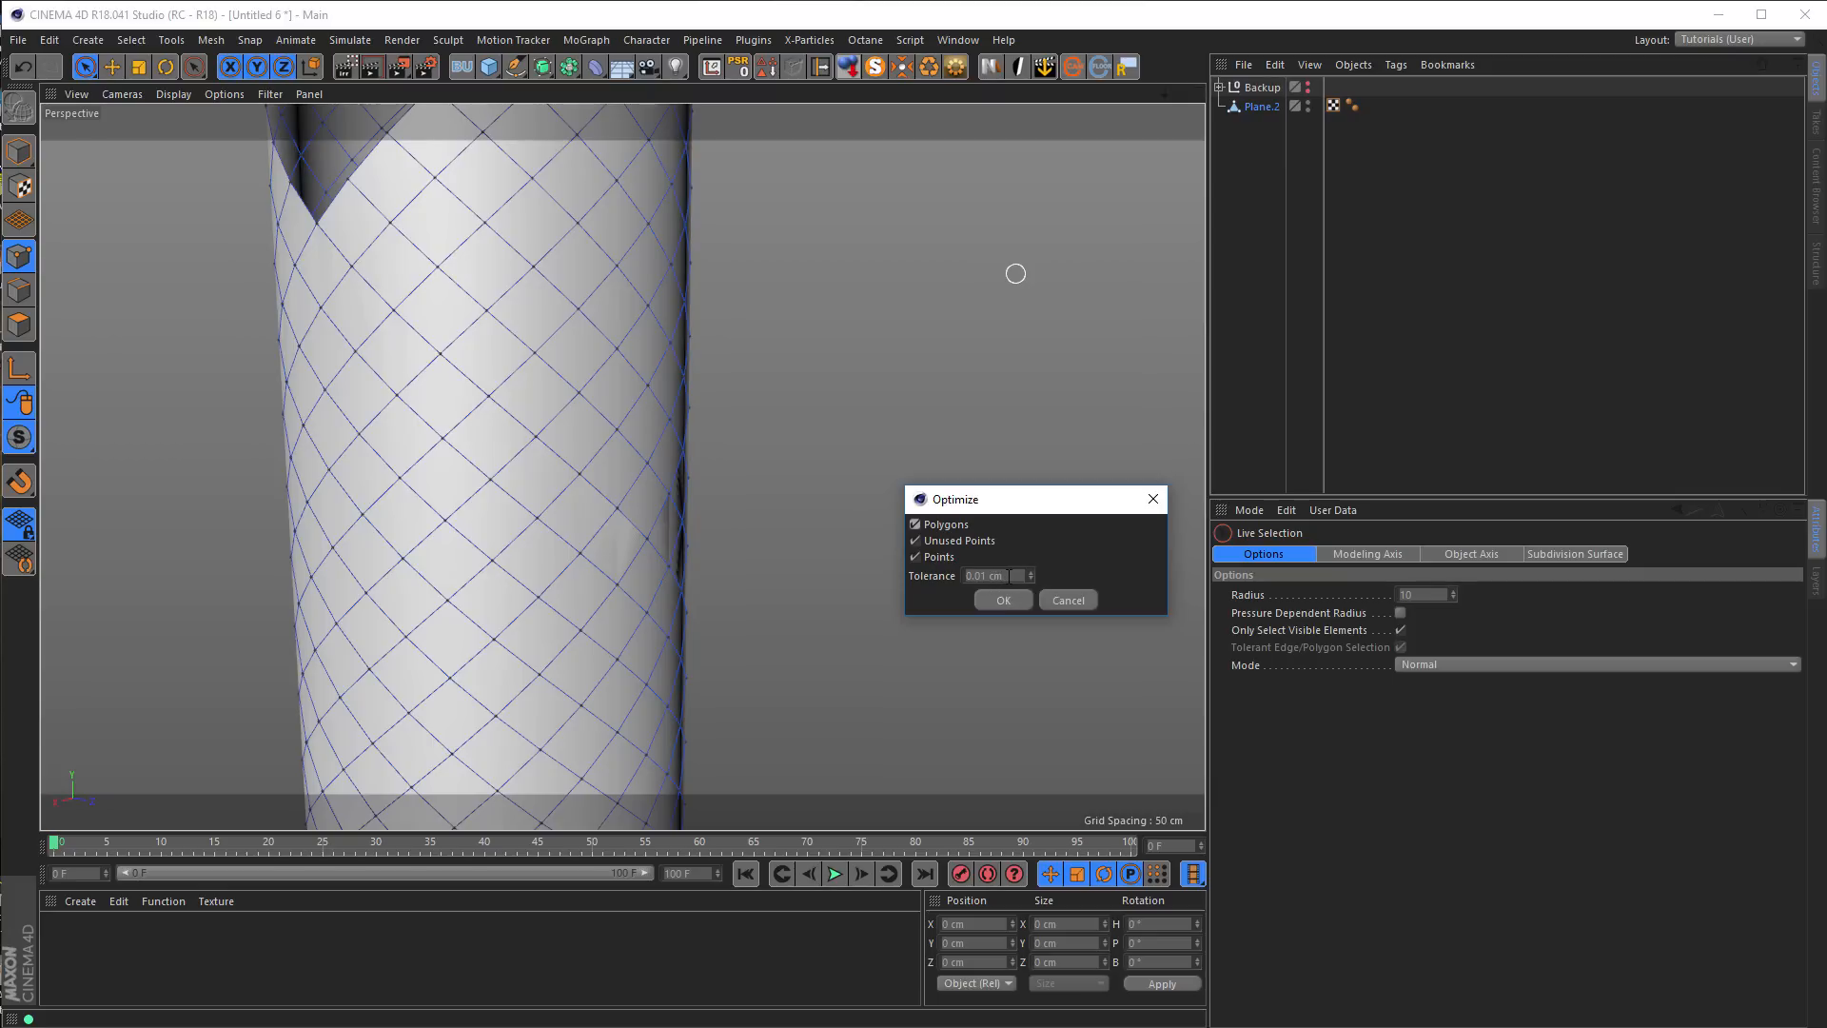
left_click(1020, 575)
type("1")
key("Return")
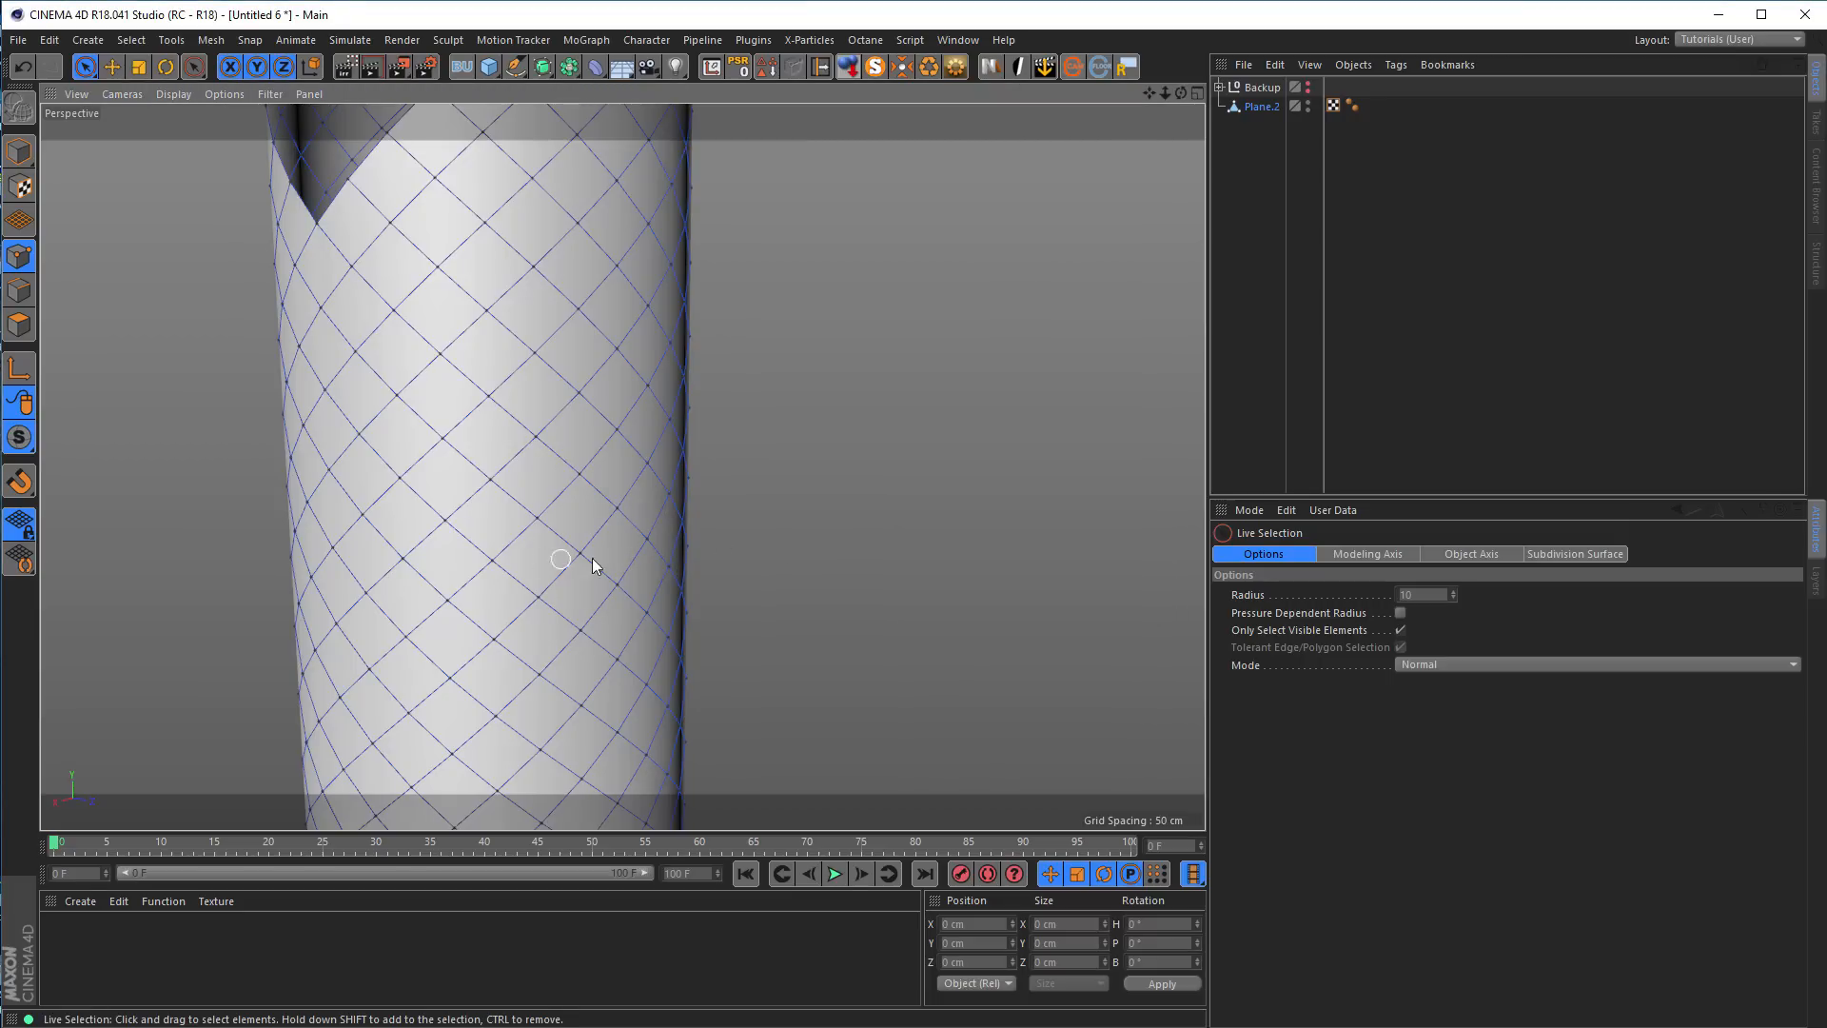
Inspect the optimized tube's seam, briefly selecting and deselecting points near its upper edge
left_click_drag(690, 547, 586, 550, "alt")
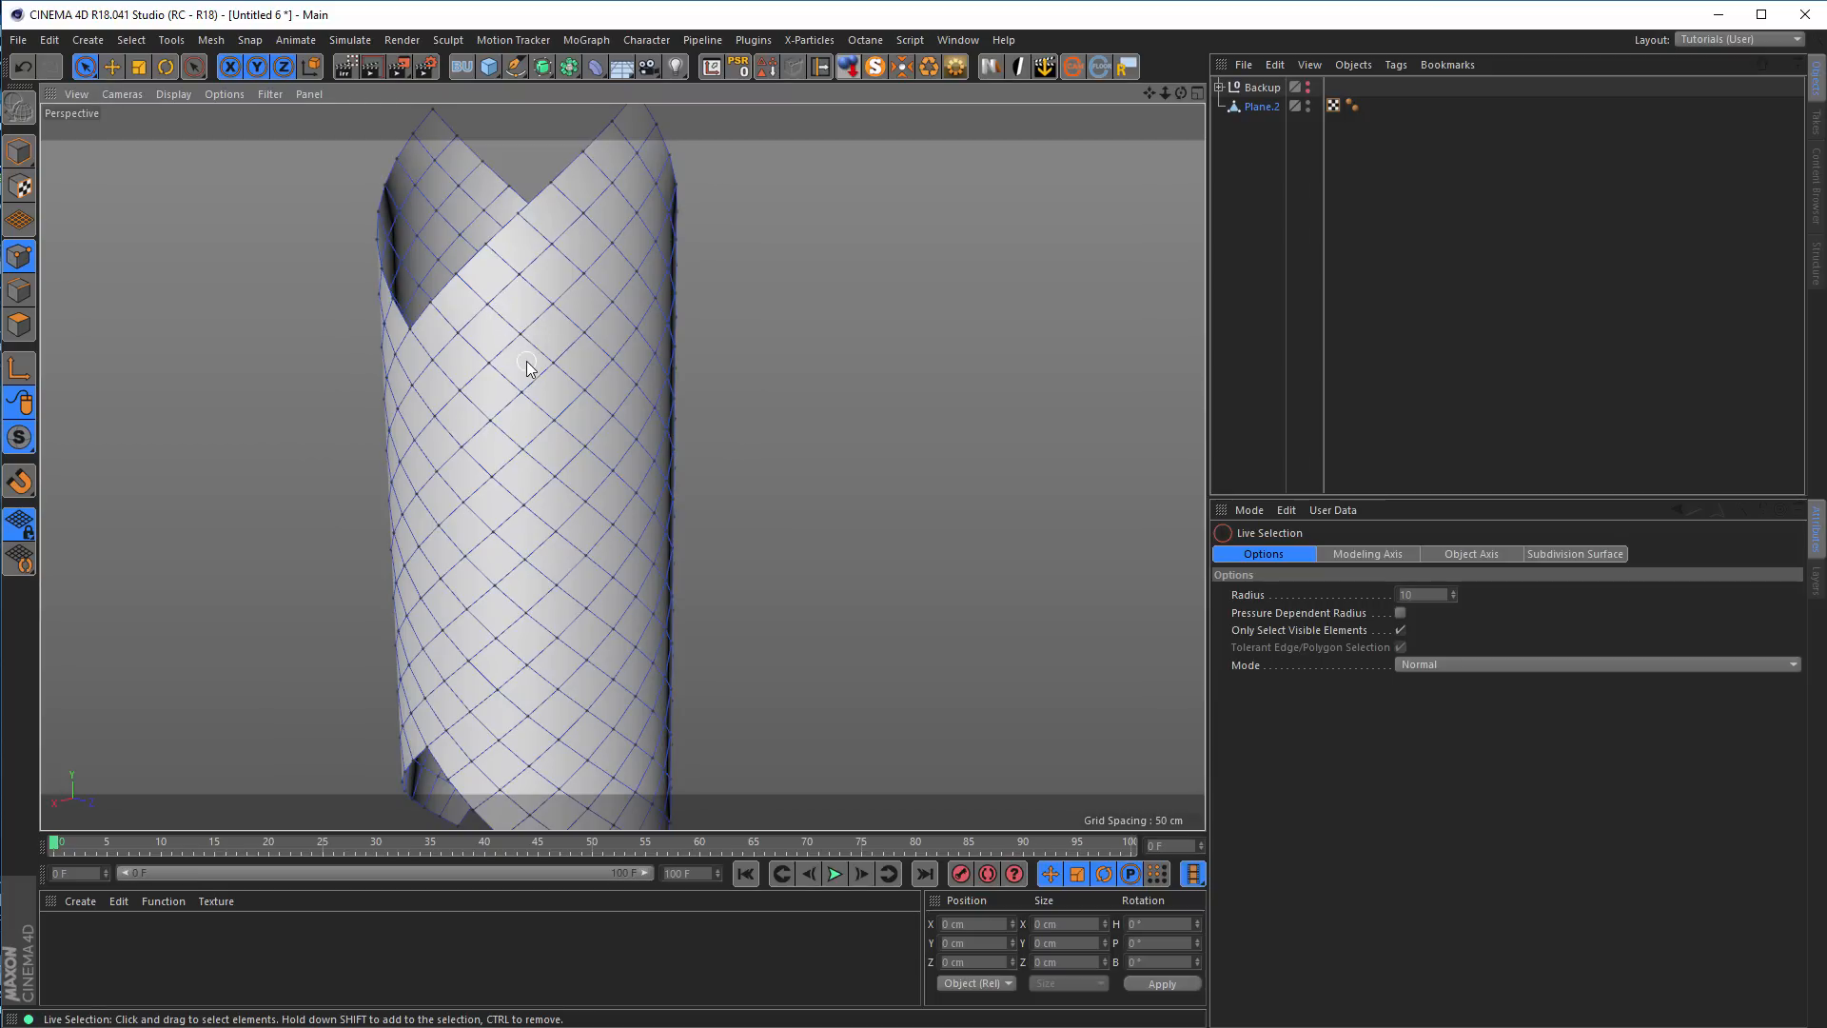
left_click(489, 301)
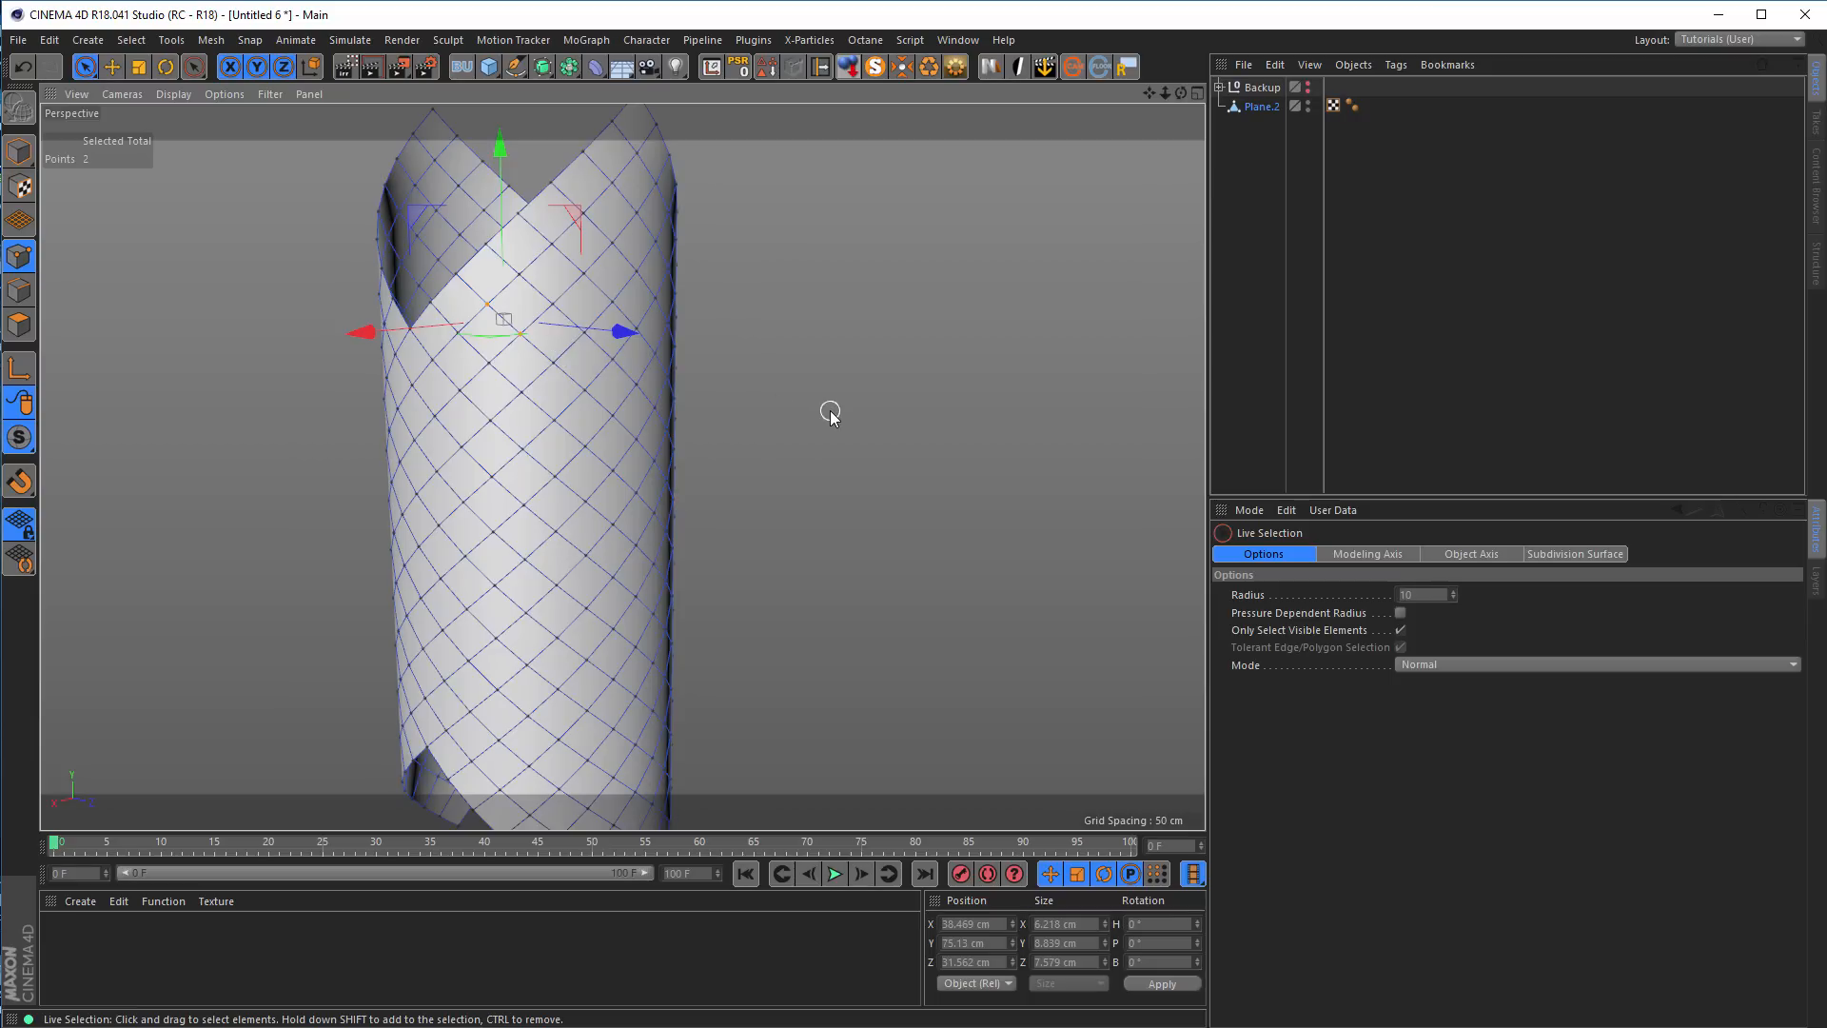
left_click(825, 493)
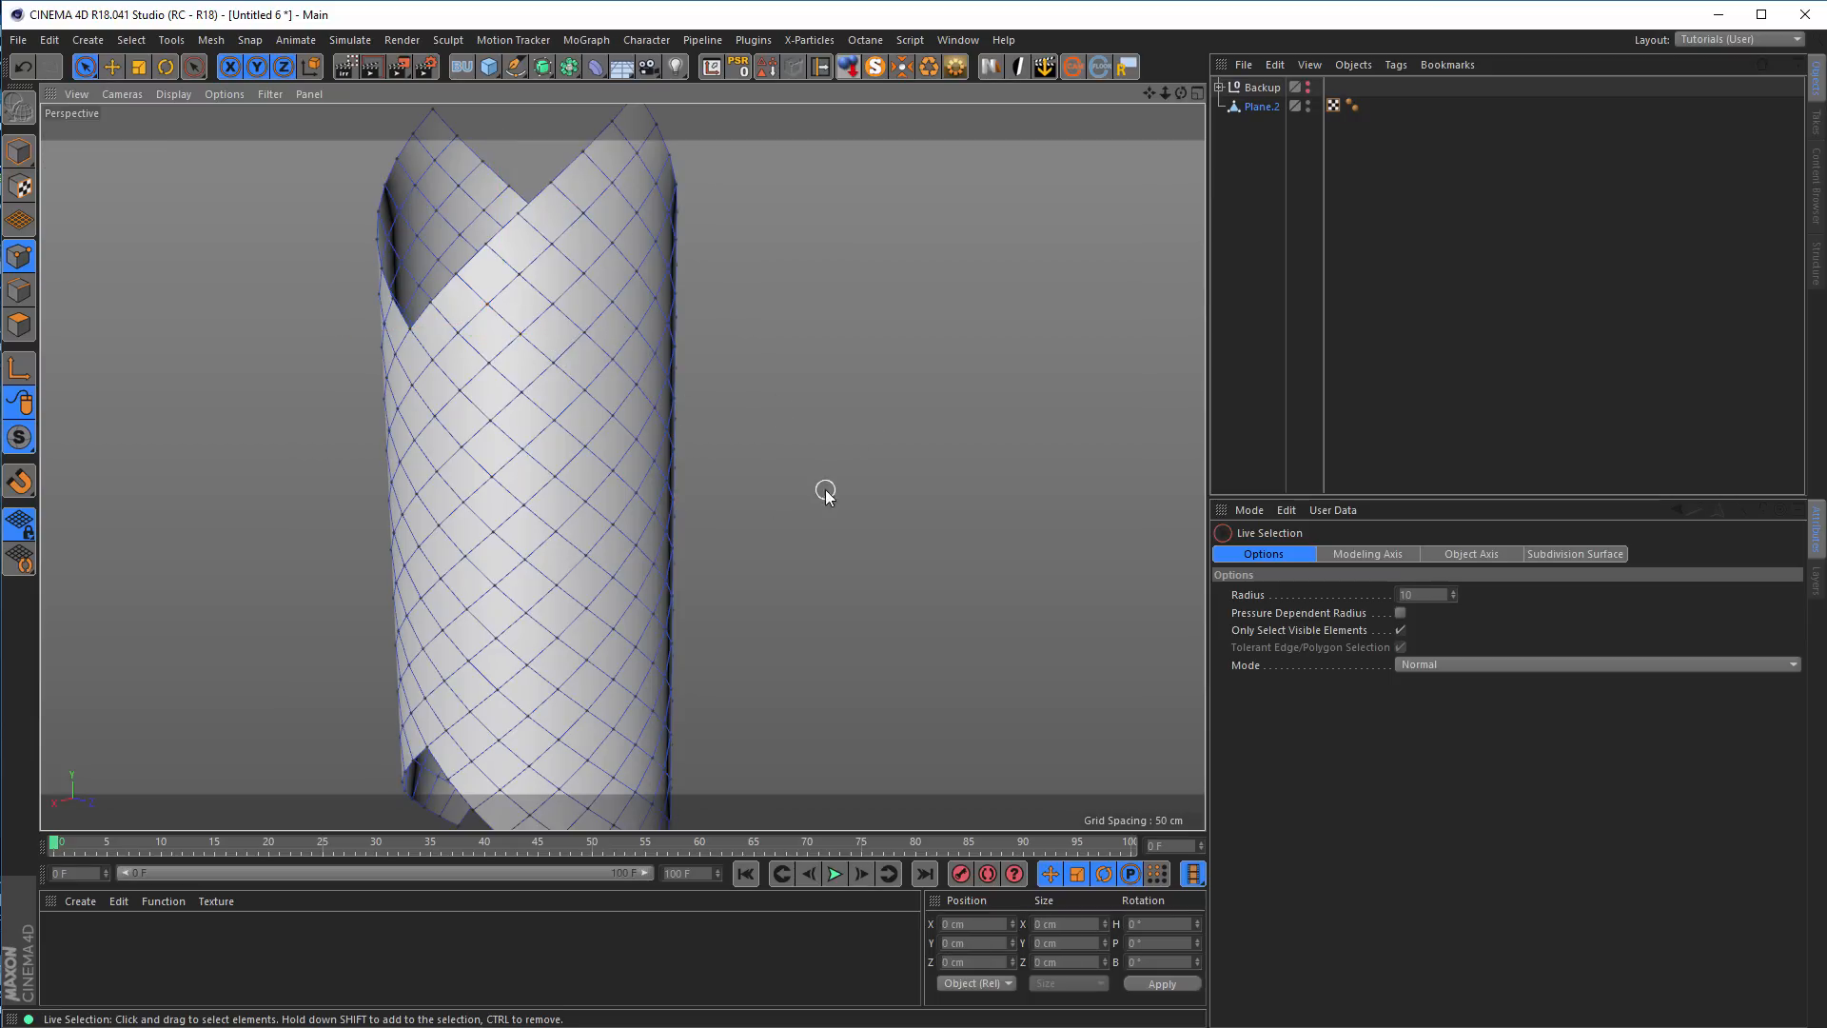
scroll(548, 487, "down", 3)
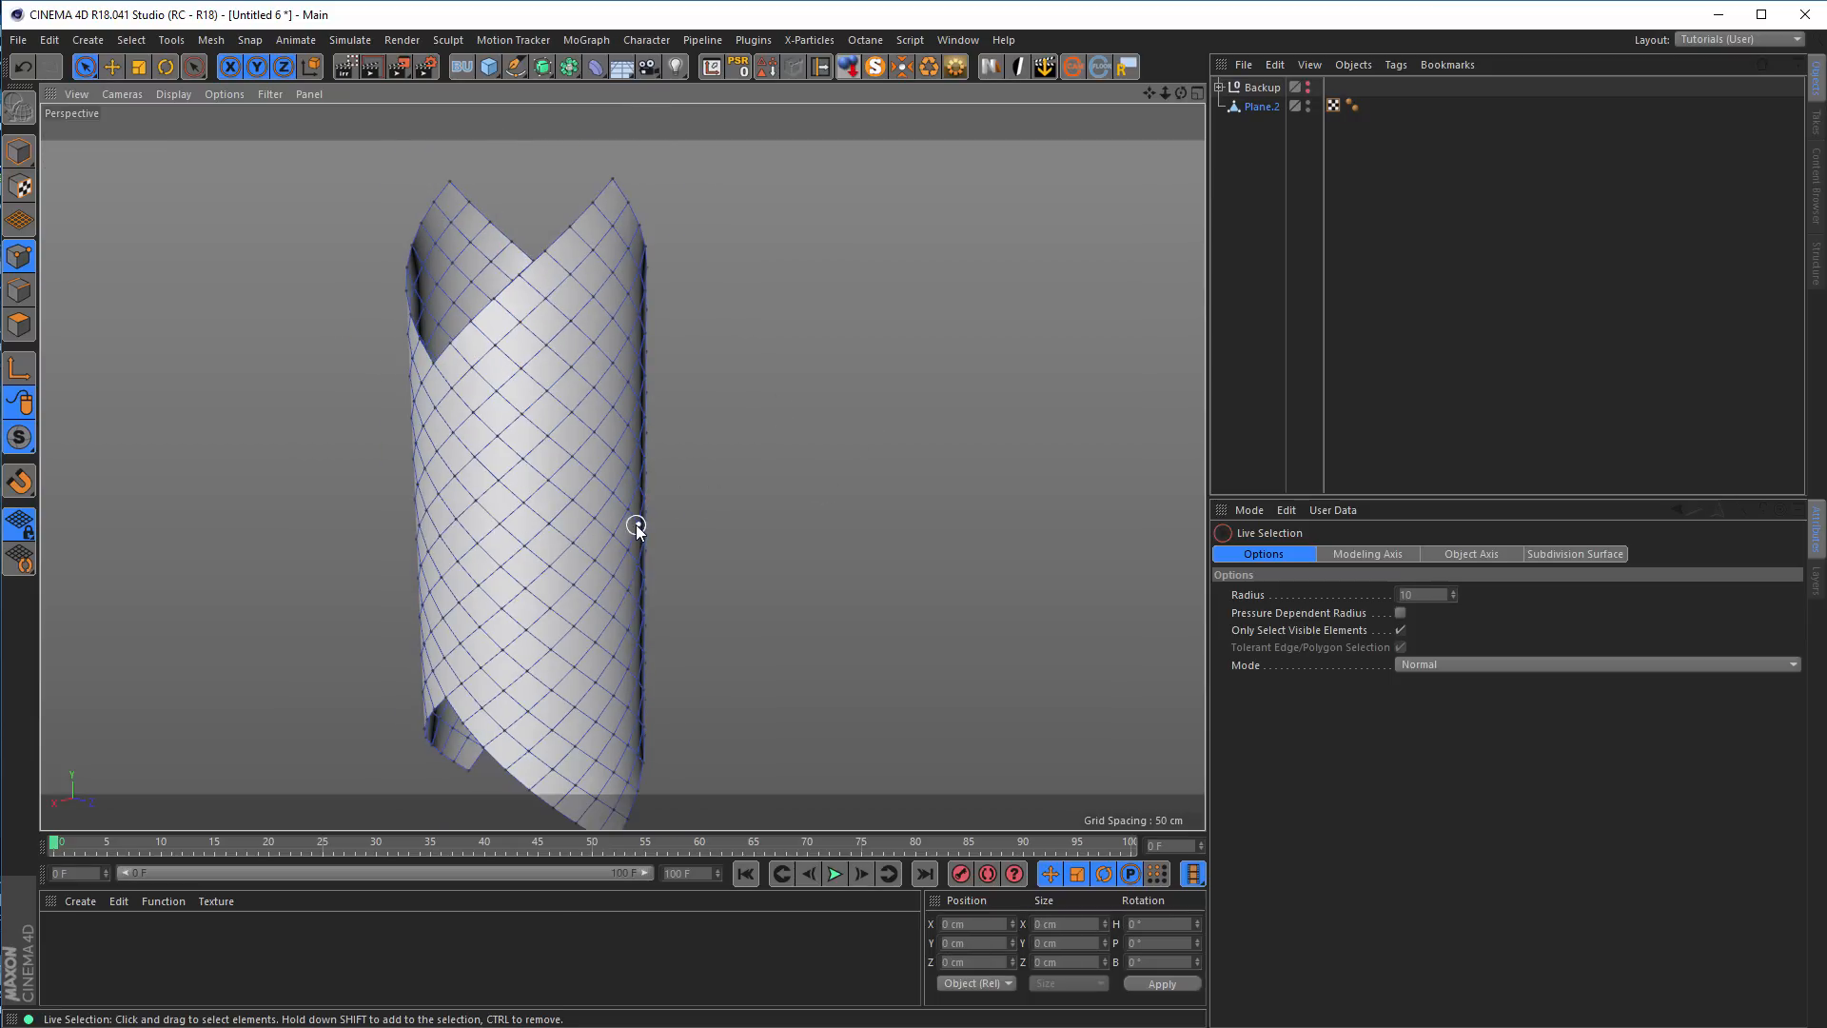
scroll(600, 443, "up", 5)
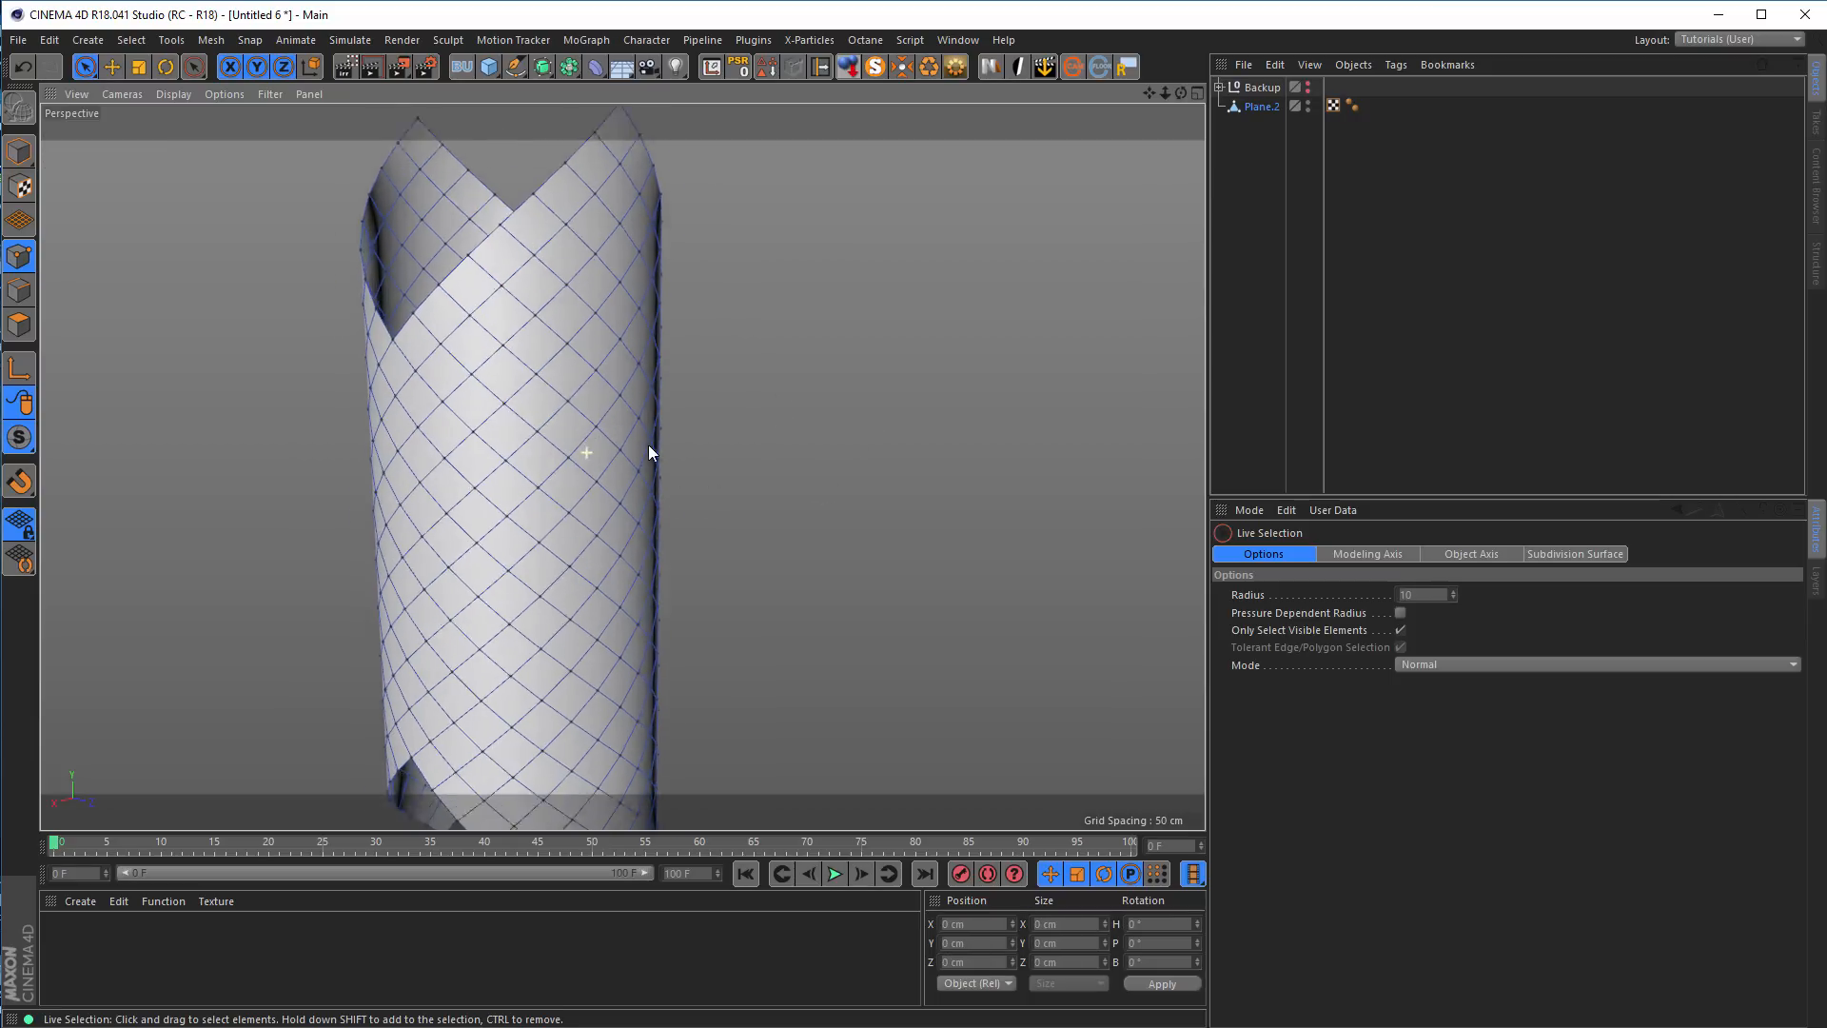
scroll(628, 428, "up", 3)
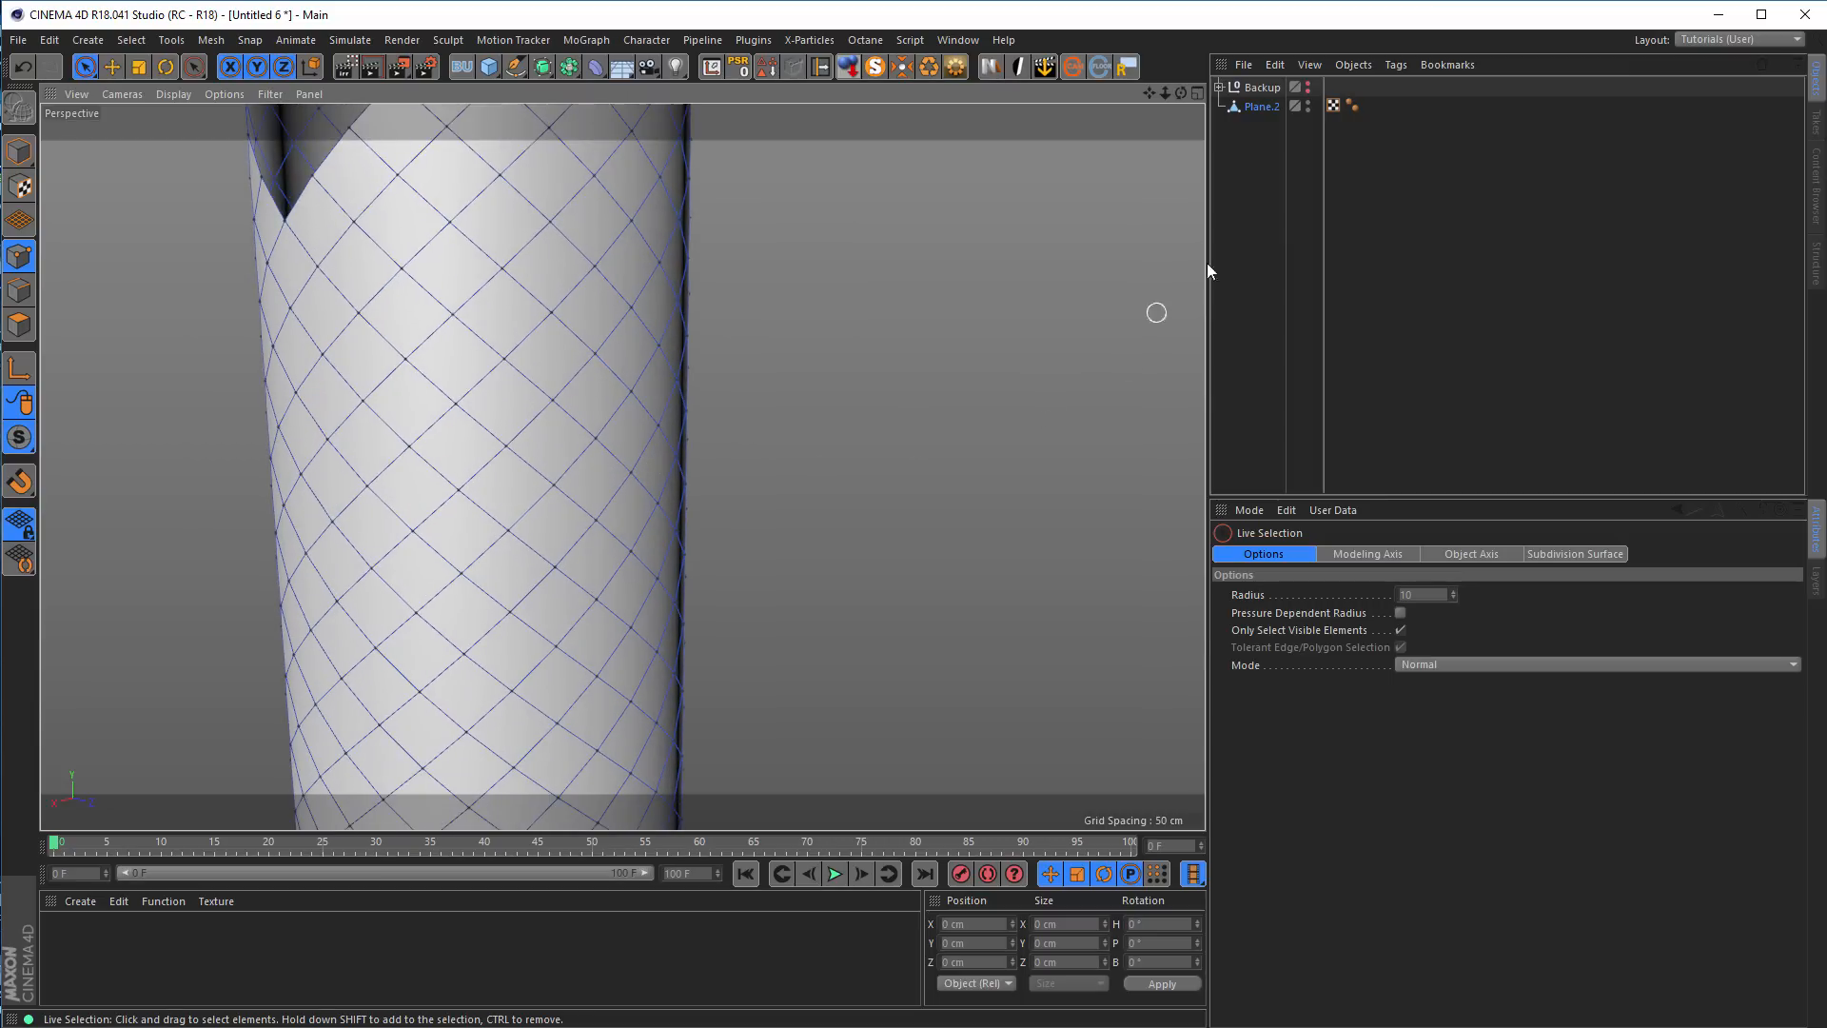
Undo the Optimize operation and view the open seam up close
key("ctrl+z")
left_click(1117, 260)
scroll(659, 571, "up", 3)
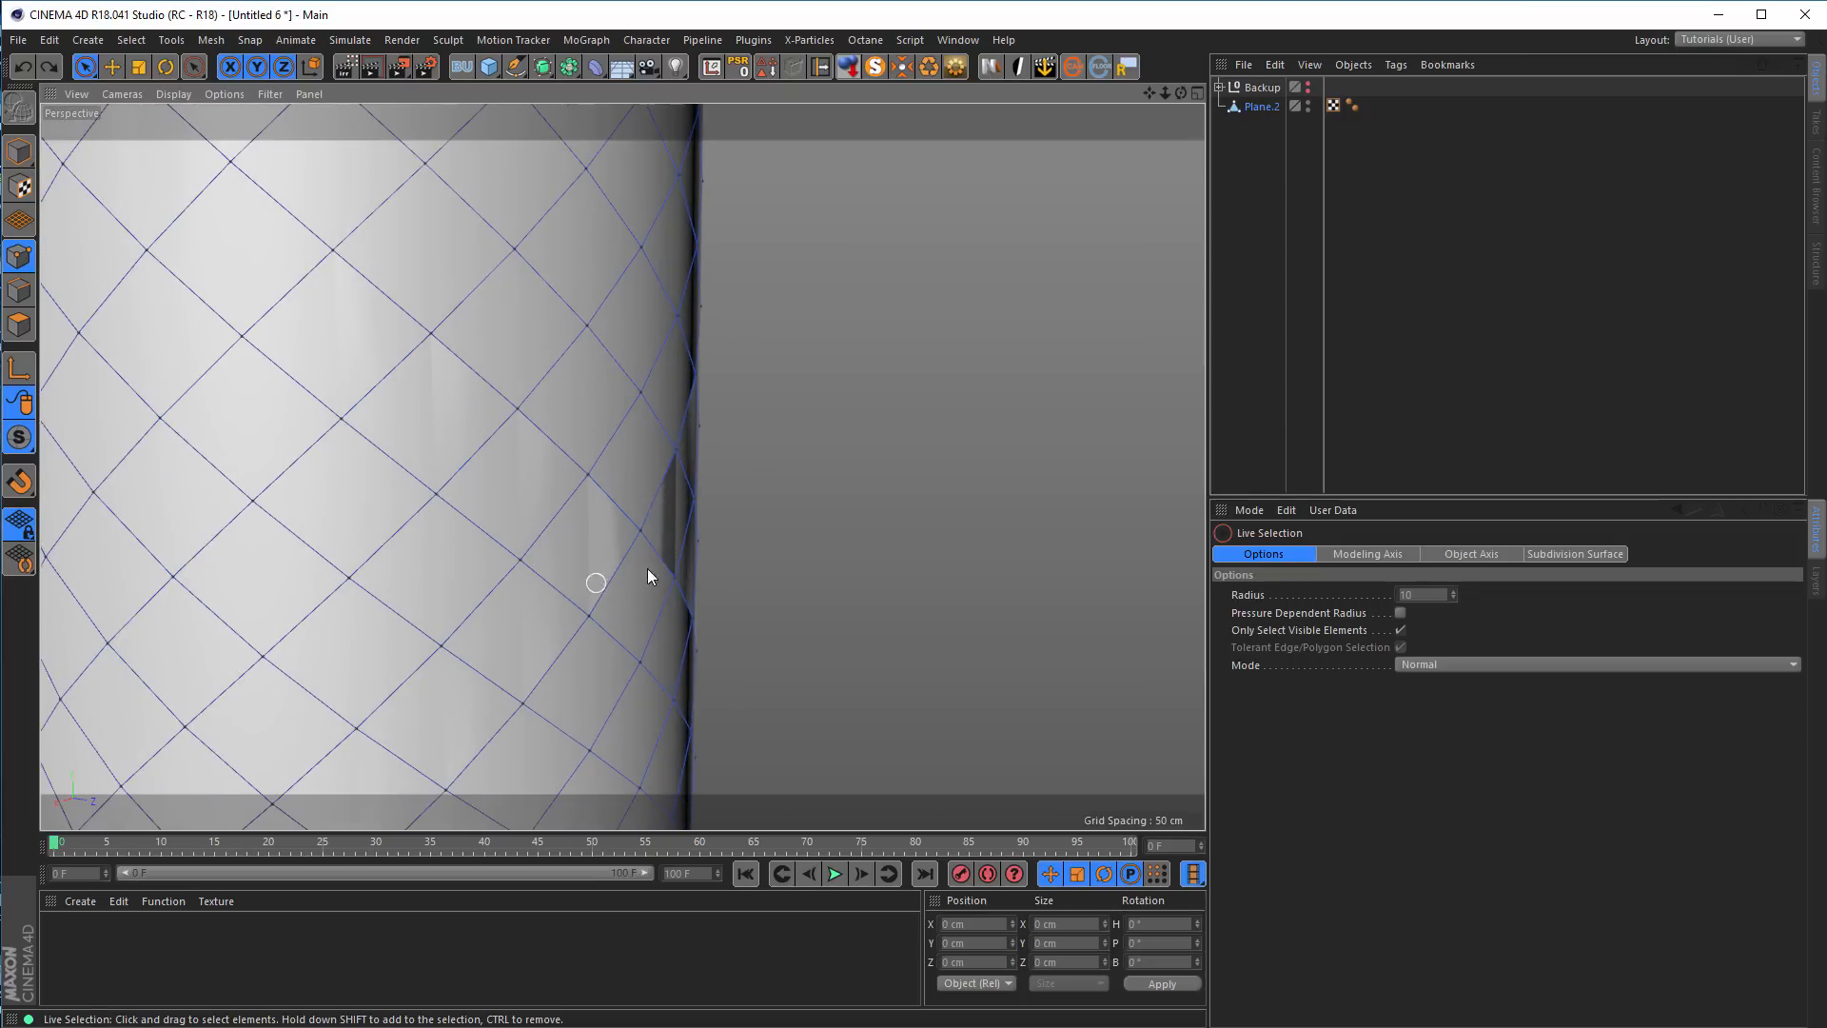
Place the merged tube inside a Connect object and set its weld tolerance to 0.1 cm
left_click(1263, 108)
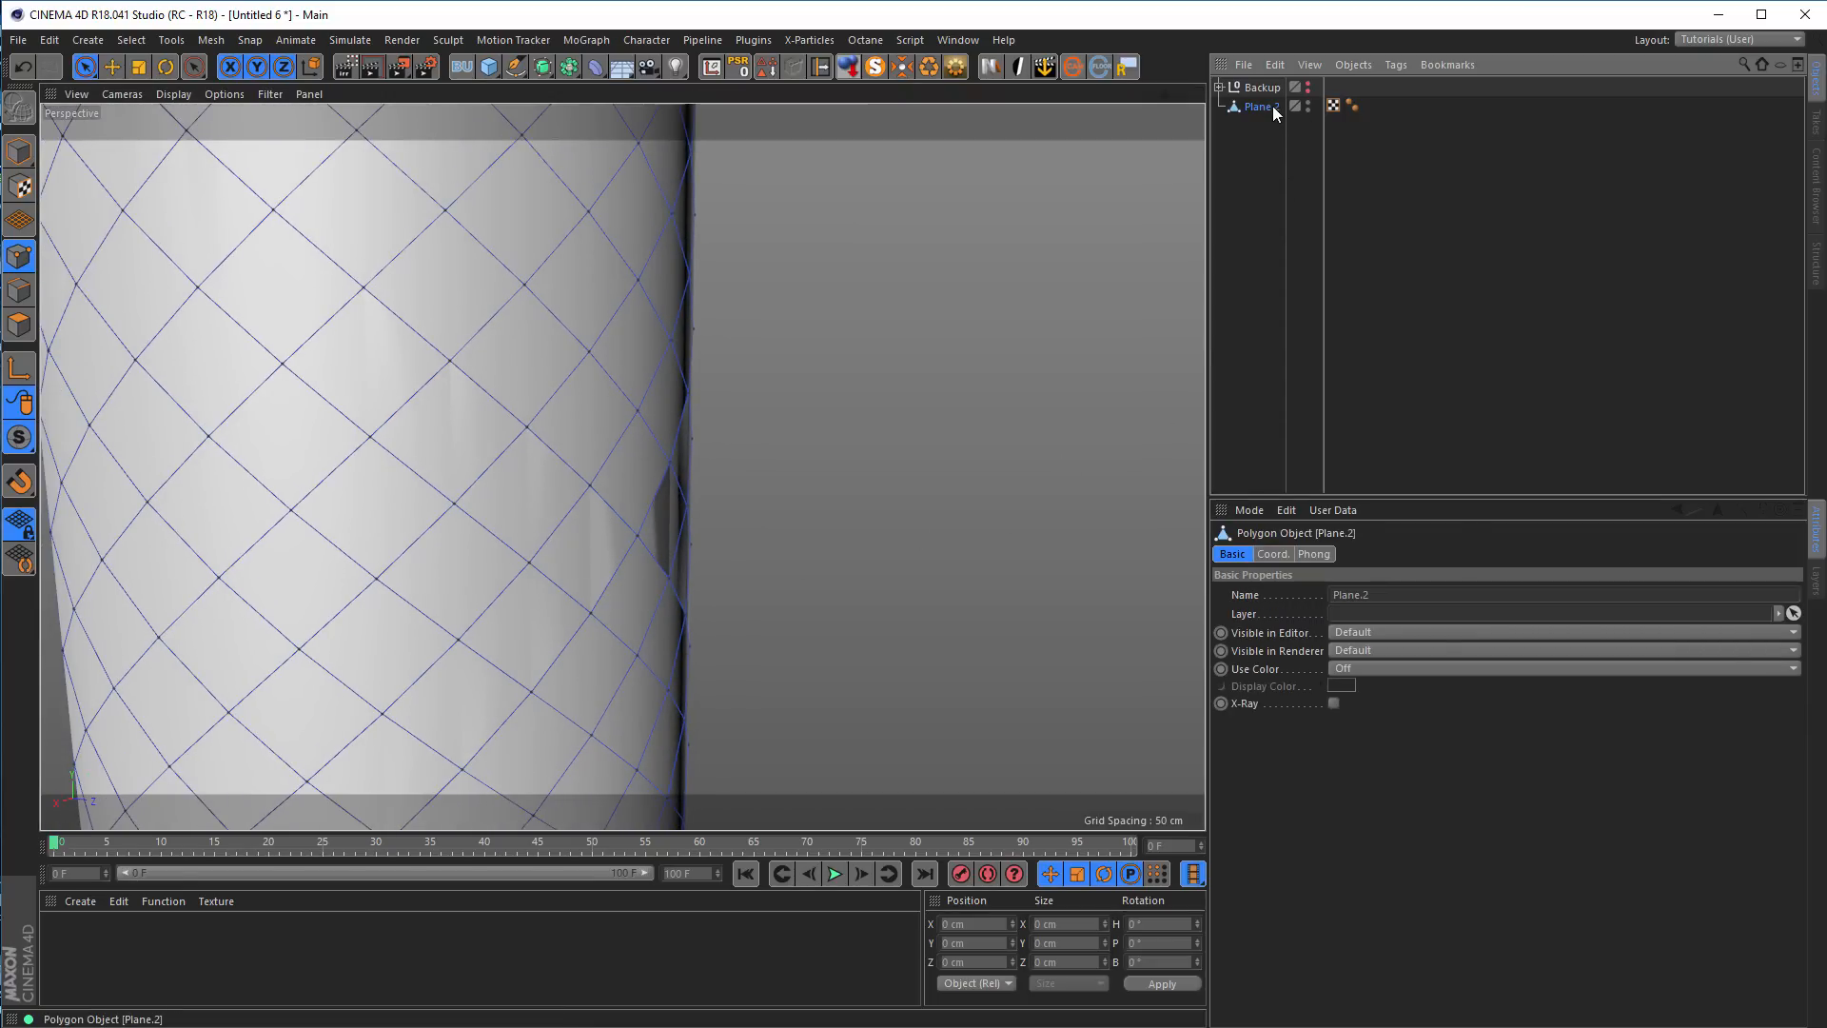
left_click(569, 67)
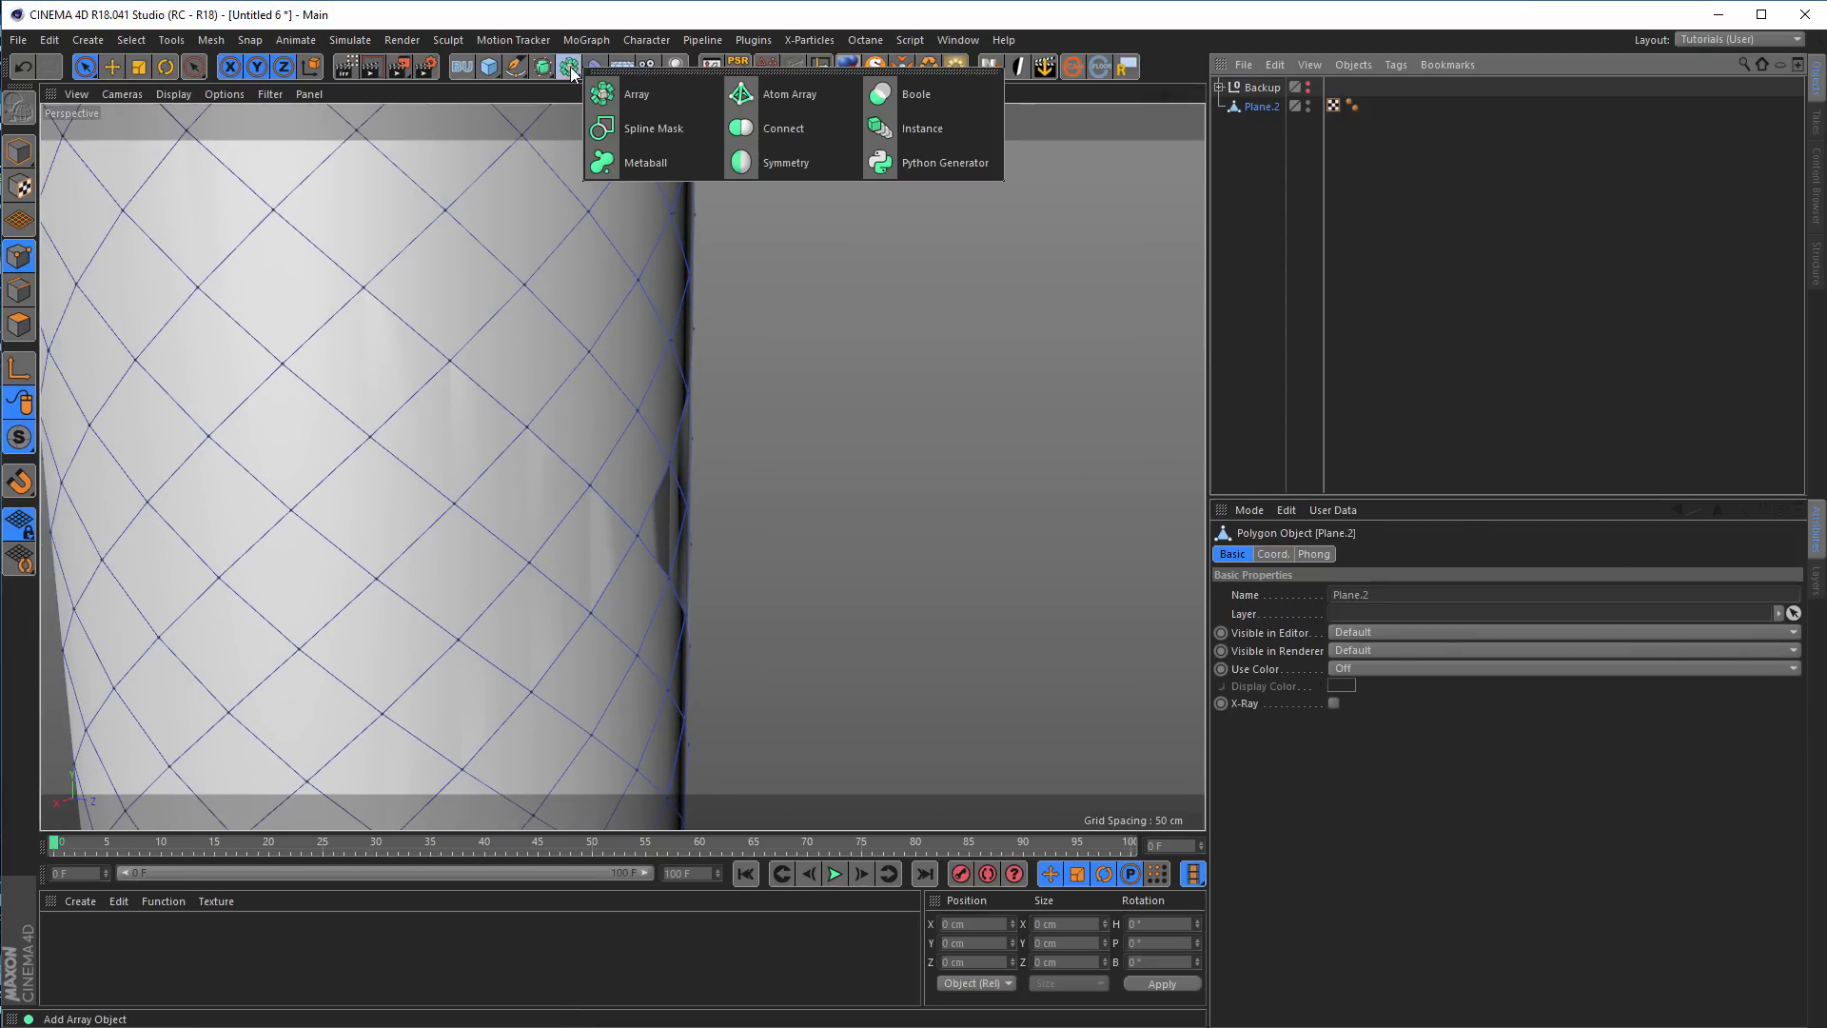
left_click(813, 128)
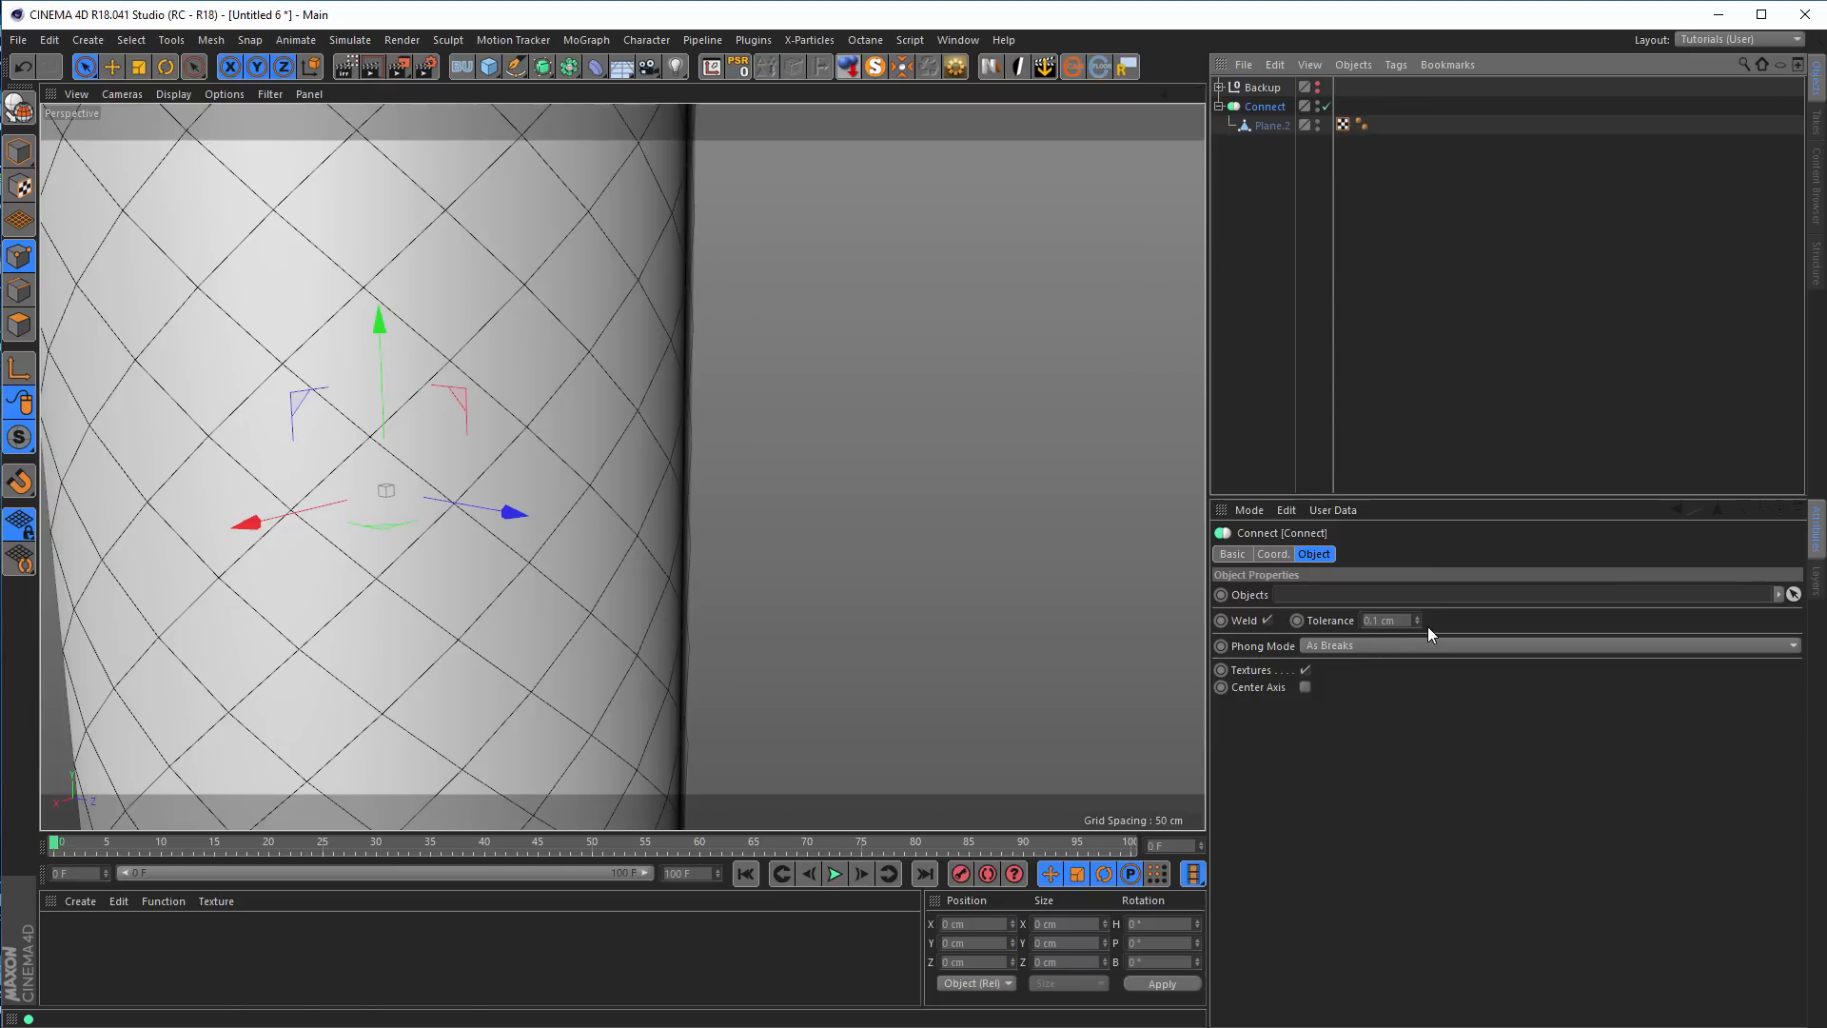
left_click(1376, 619)
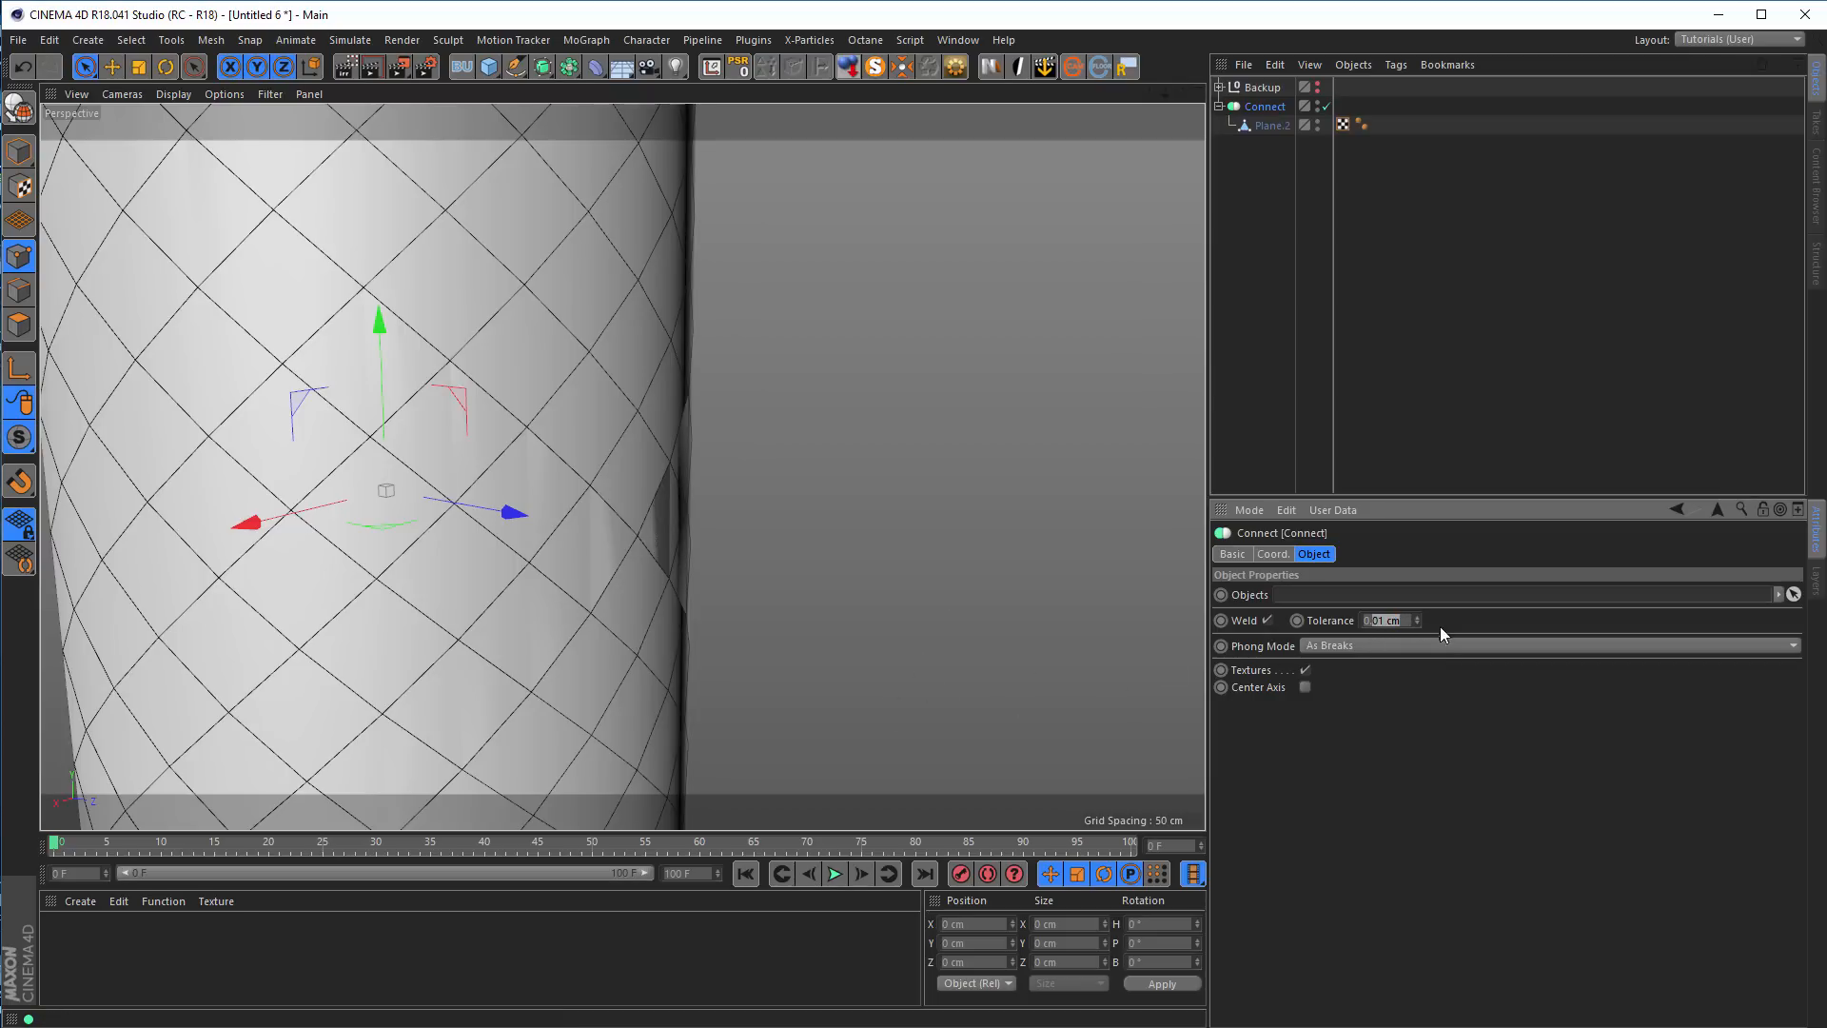
type("1")
key("Return")
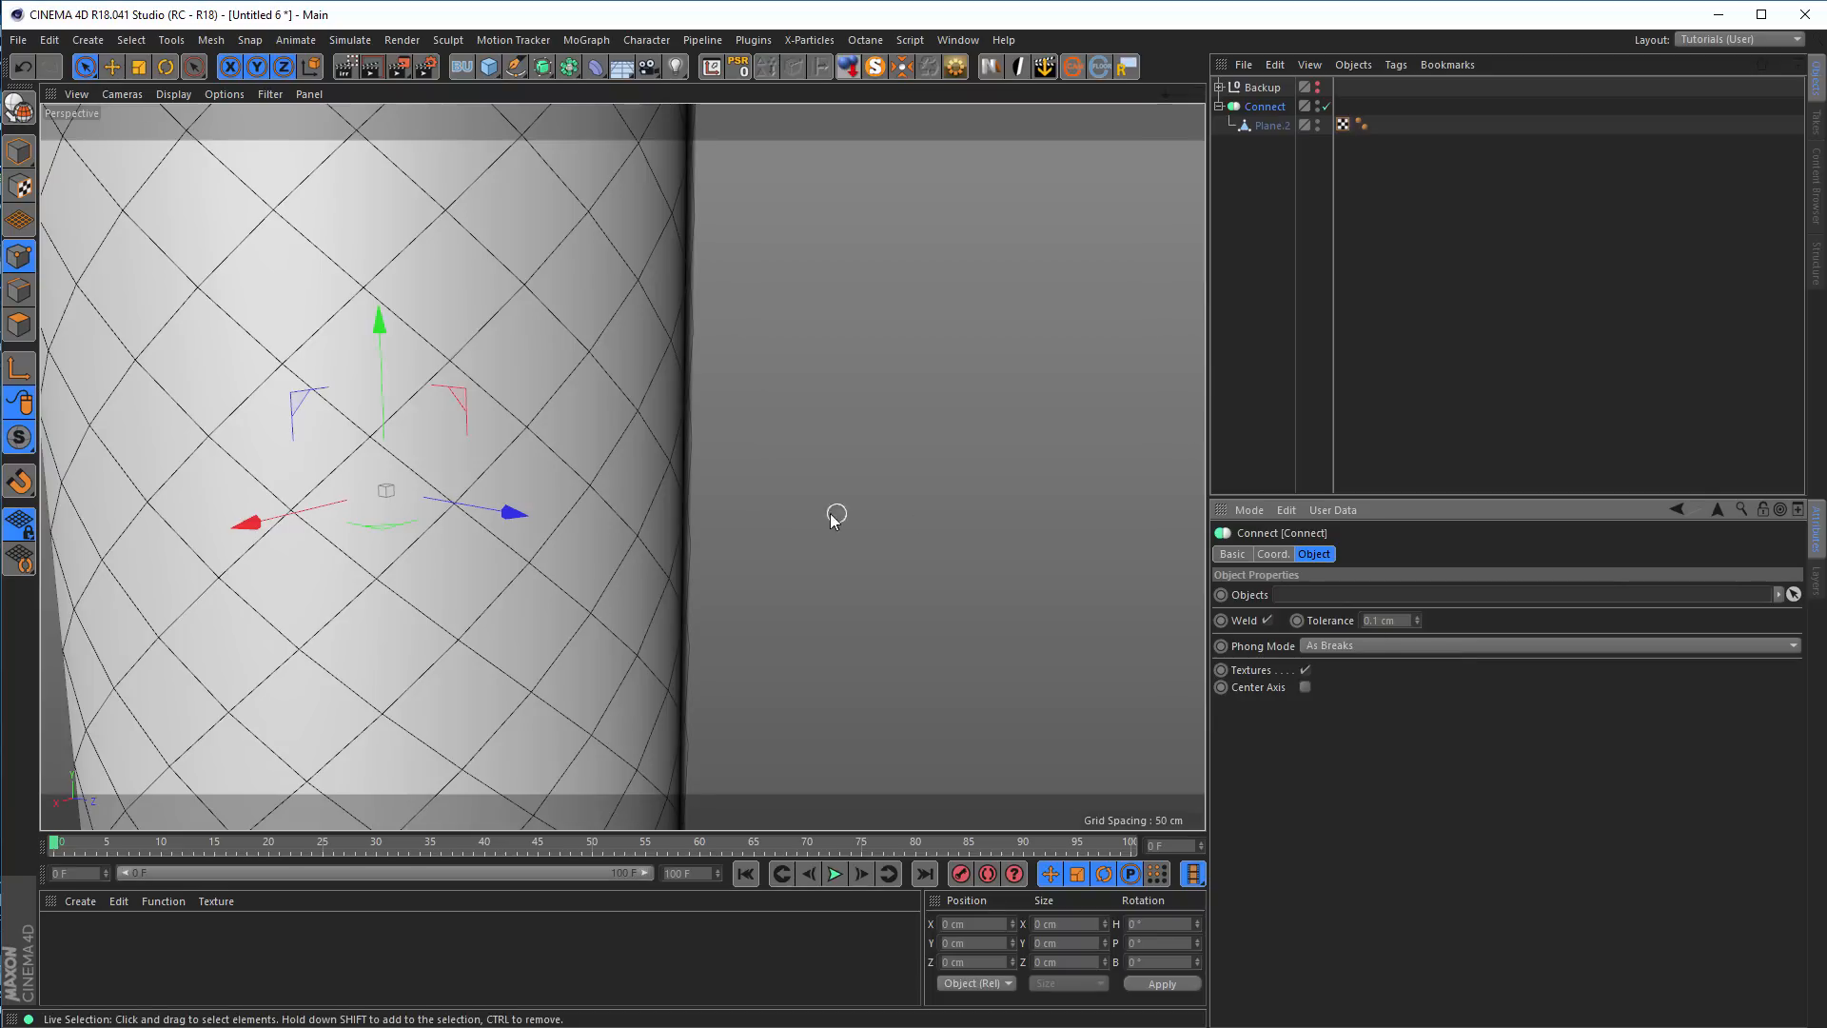
Check the welded seam and convert the Connect object into an editable polygon mesh
right_click_drag(831, 514, 457, 521, "alt")
left_click_drag(456, 521, 523, 513, "alt")
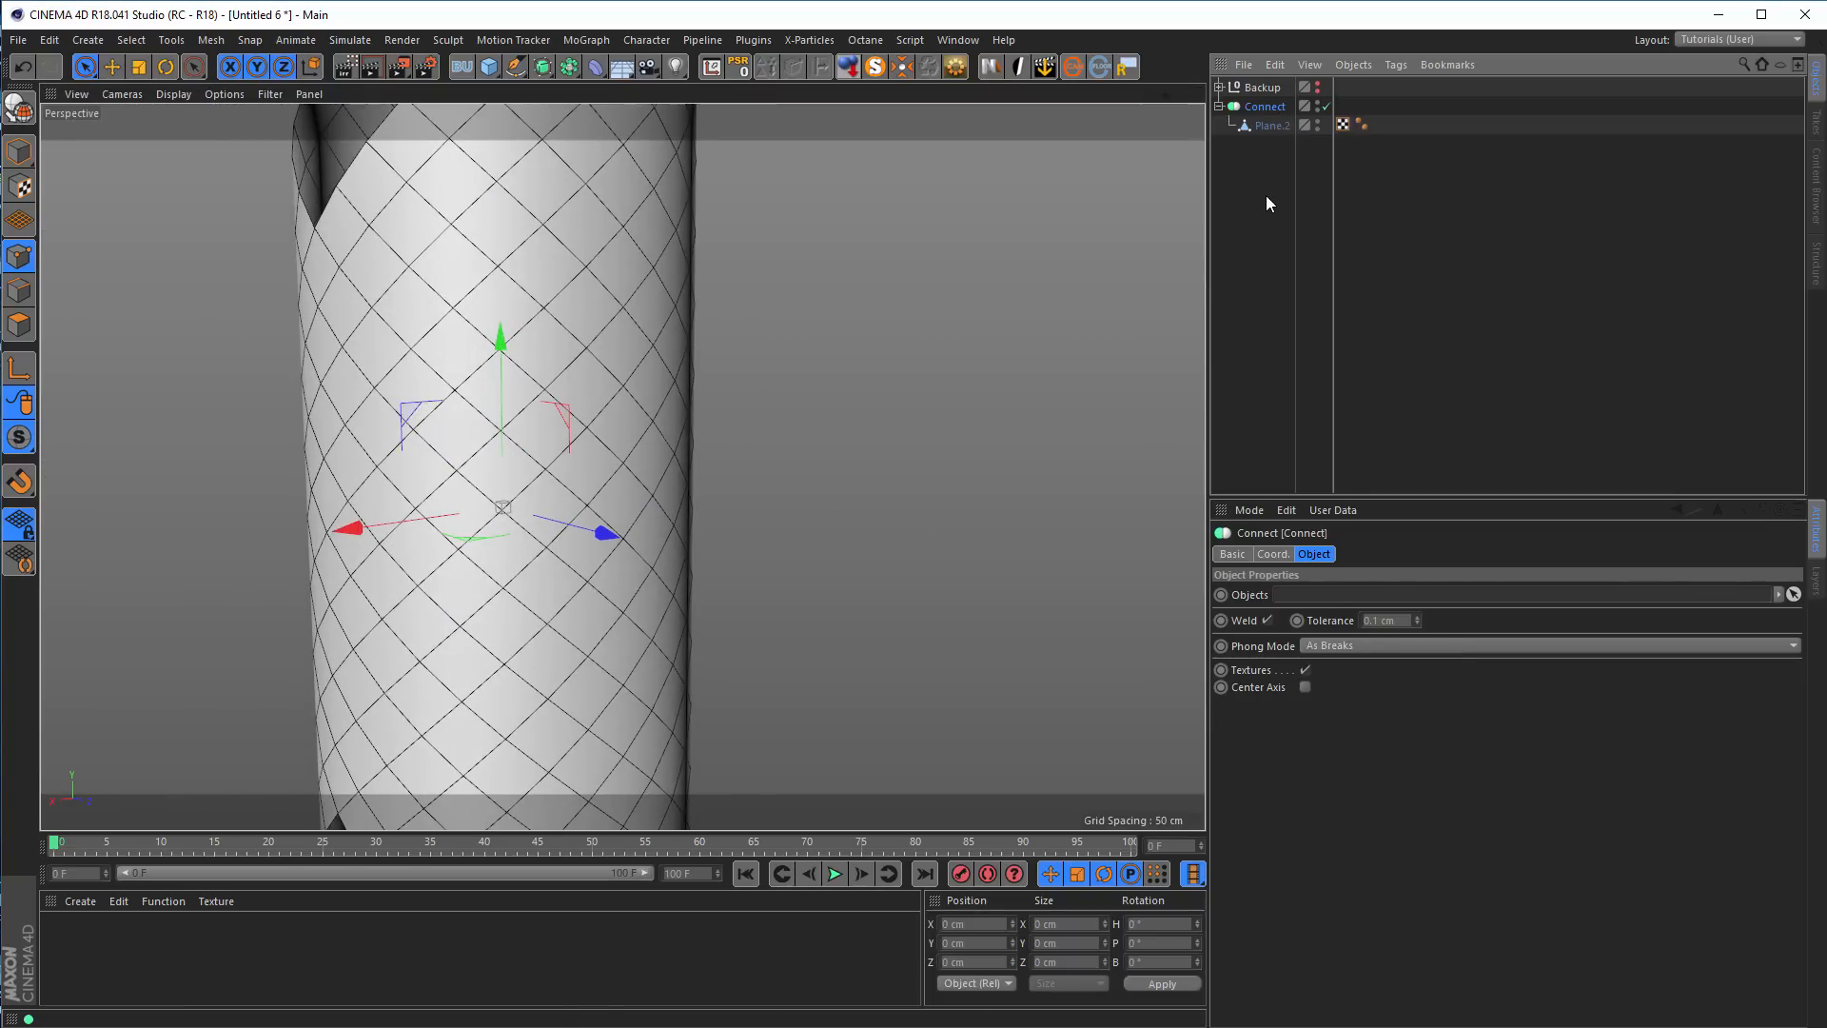
key("c")
Examine the editable tube's diagonal mesh and the notched edges at both open ends
right_click_drag(607, 379, 498, 419, "alt")
left_click_drag(498, 419, 700, 452, "alt")
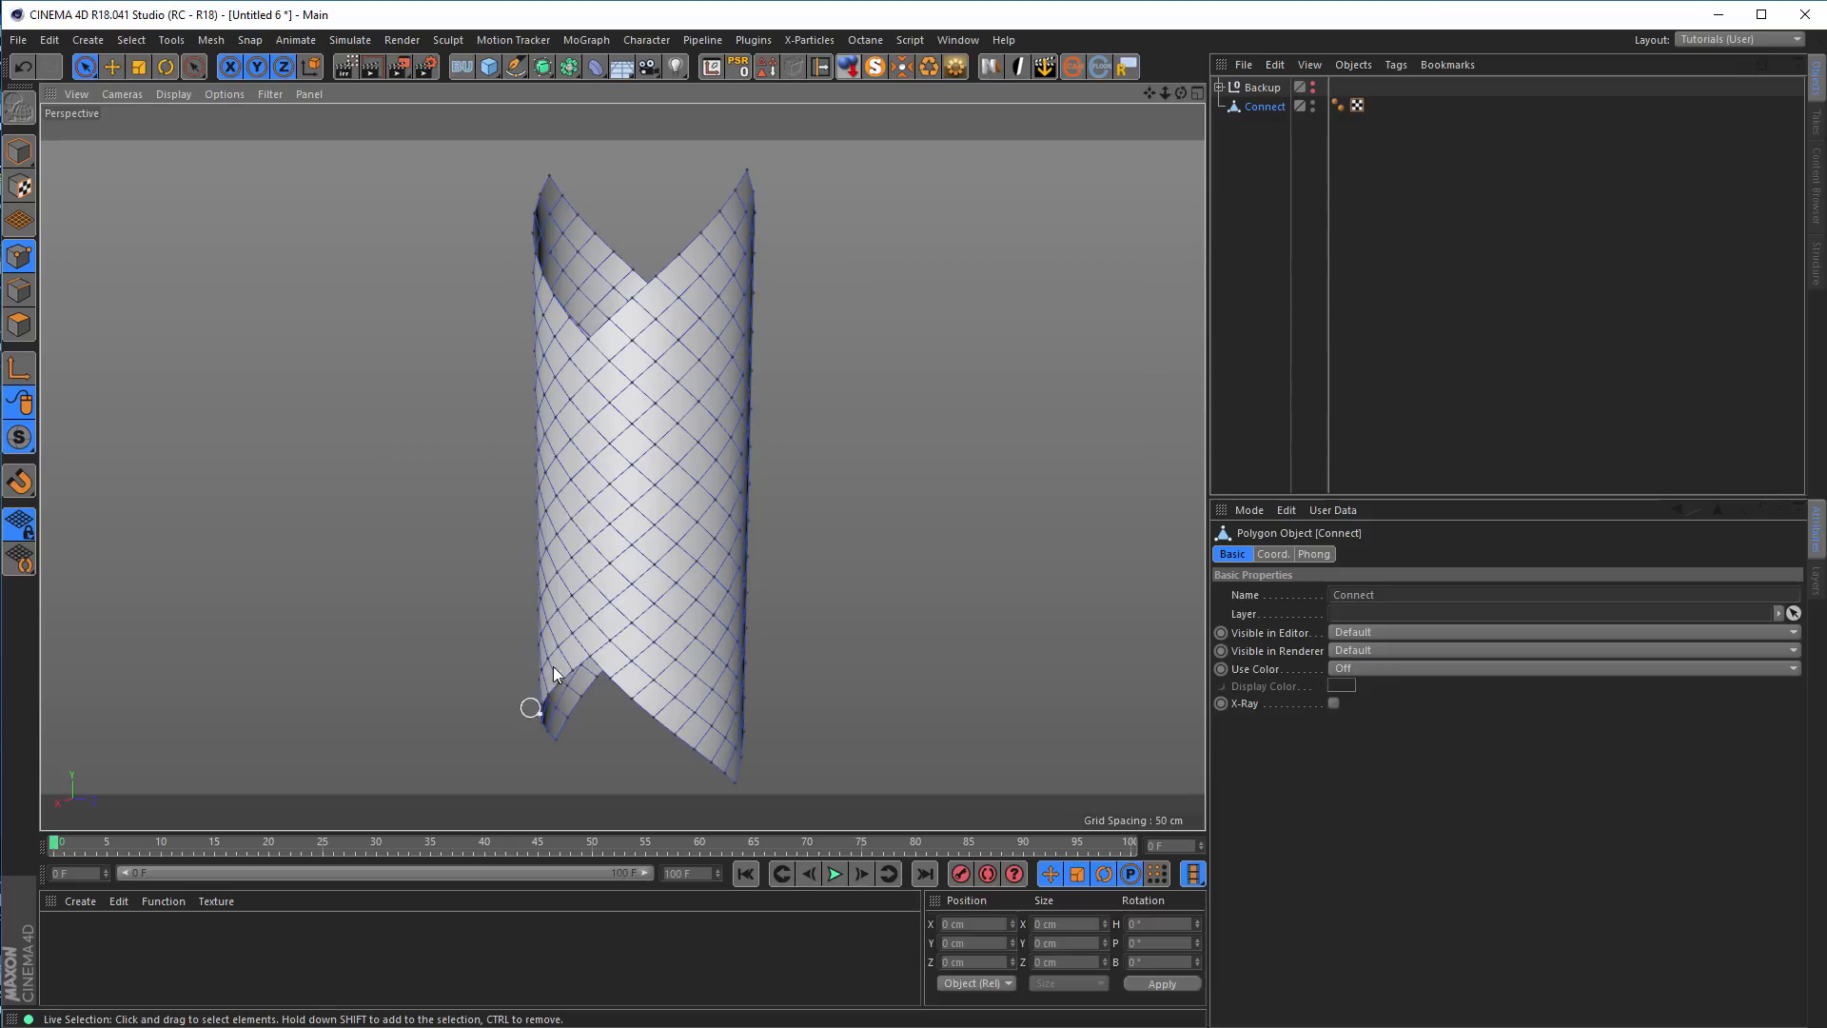
mouse_move(643, 404)
left_mouse_down("alt")
mouse_move(522, 392)
mouse_move(644, 415)
left_mouse_up("alt")
left_click_drag(642, 517, 710, 466, "alt")
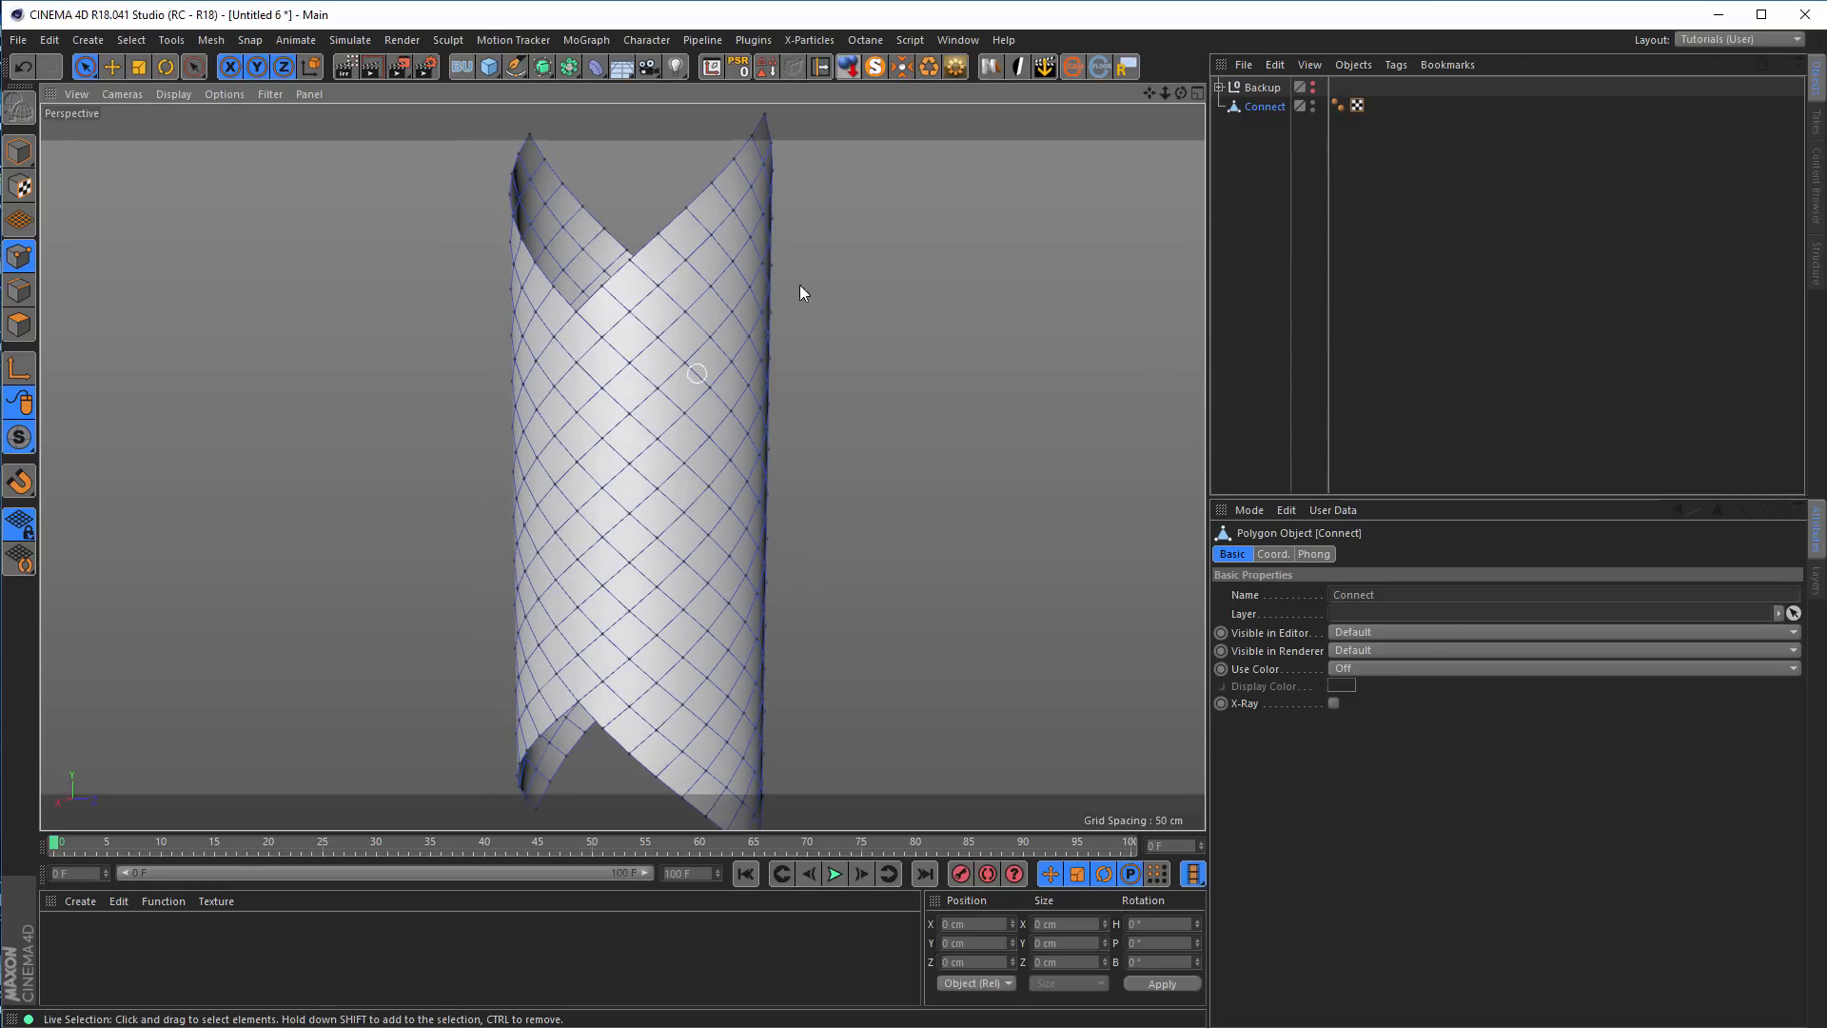
middle_click_drag(673, 400, 538, 514, "alt")
left_click_drag(538, 514, 632, 513, "alt")
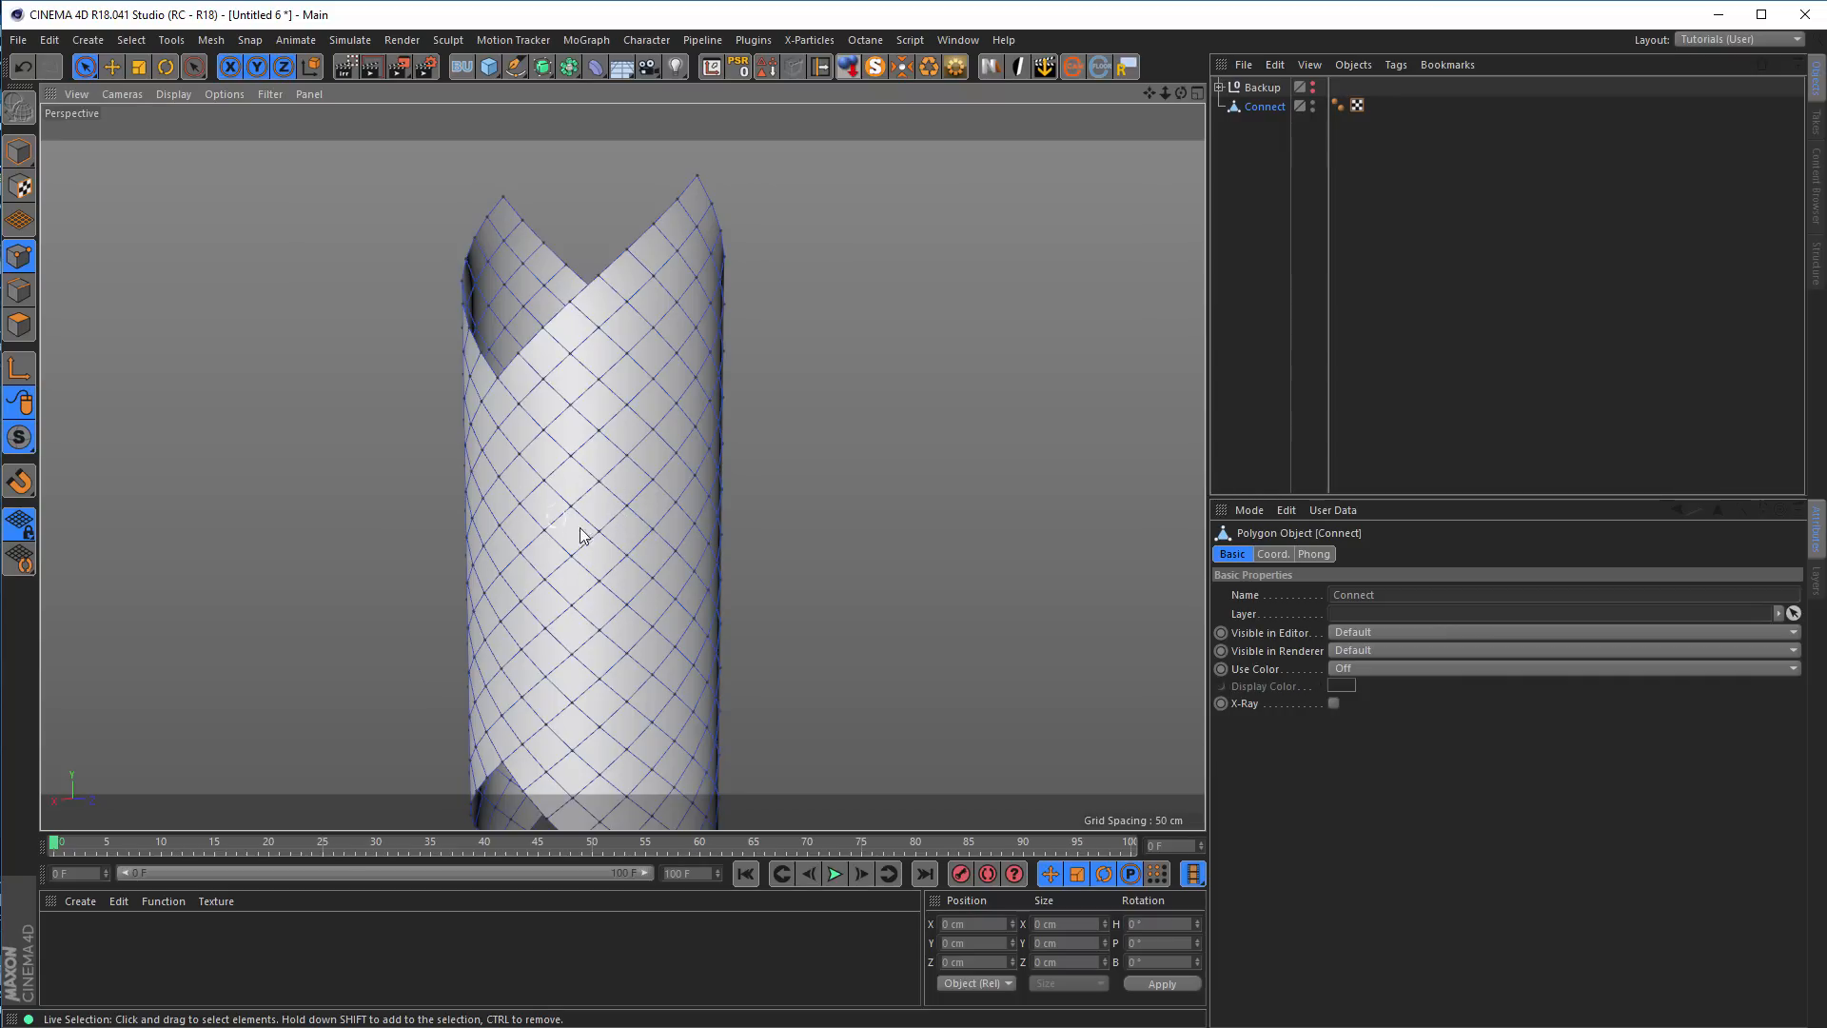
left_click_drag(568, 421, 647, 420, "alt")
scroll(647, 421, "up", 2)
middle_click_drag(647, 421, 639, 444, "alt")
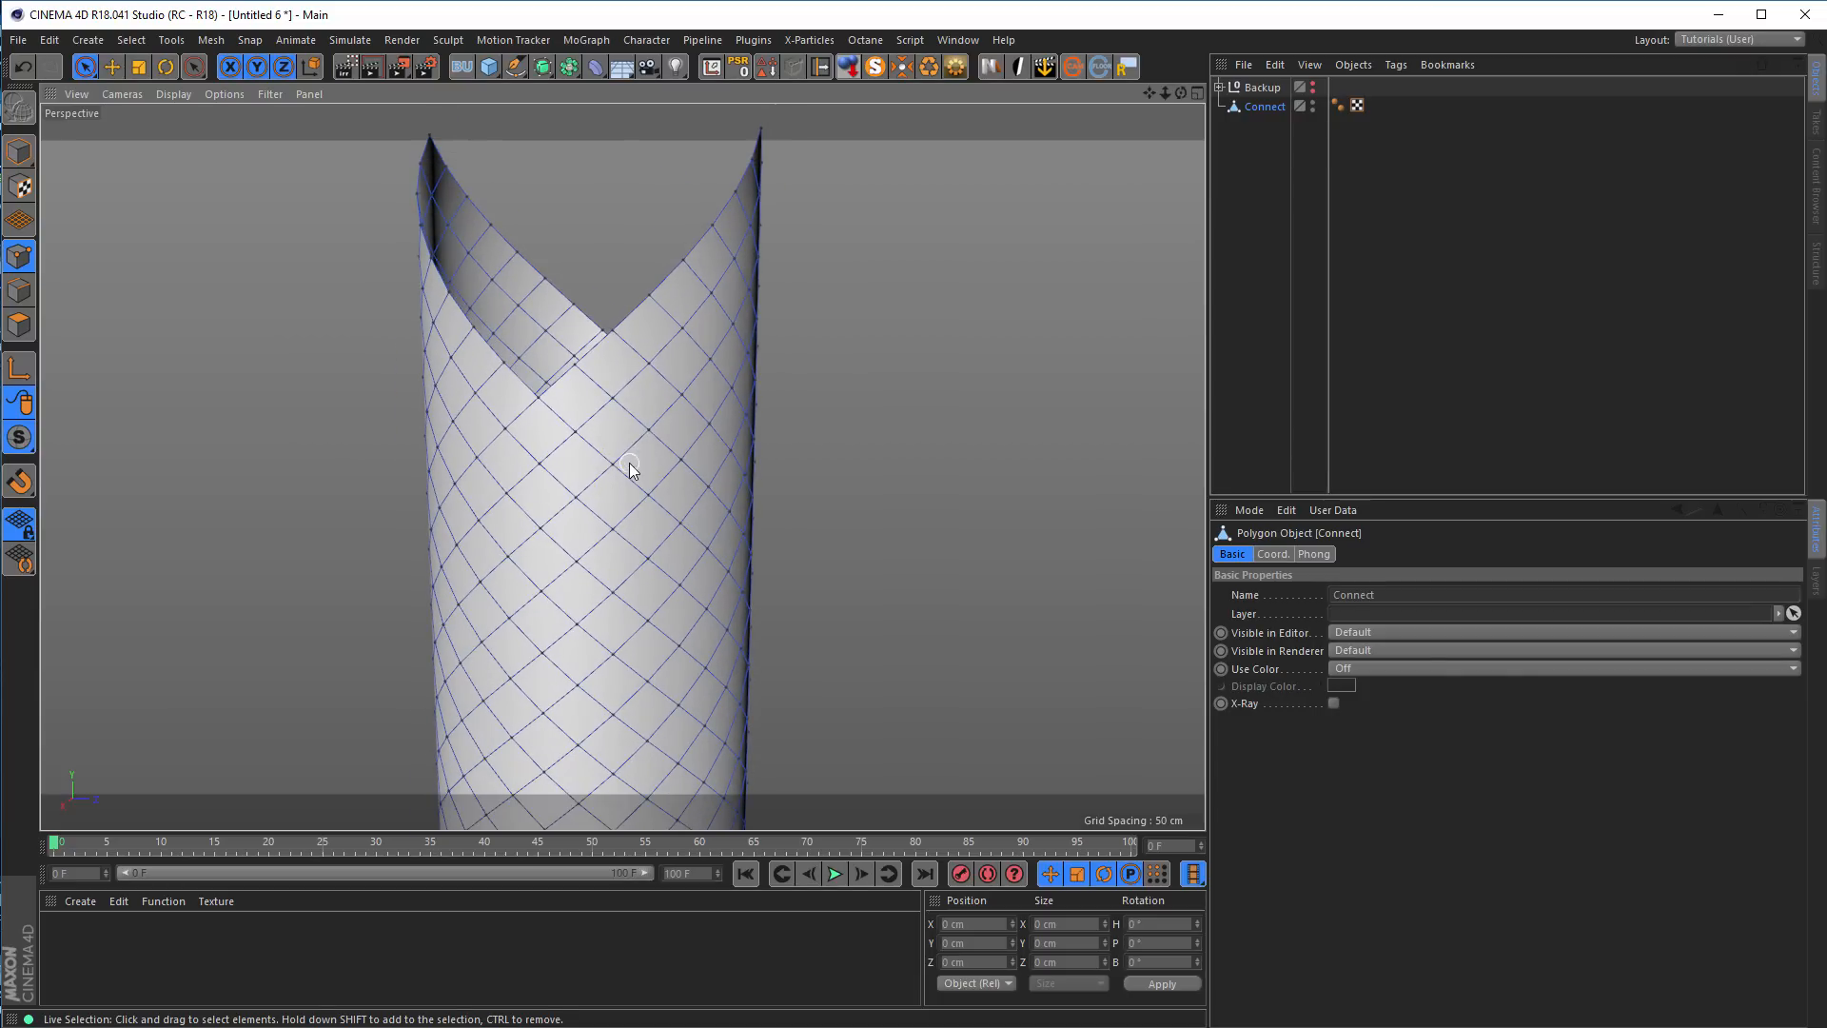
In the Right view, select the horizontal row of points level with the bottom of the tube's upper notch
middle_click(631, 470)
middle_click(478, 359)
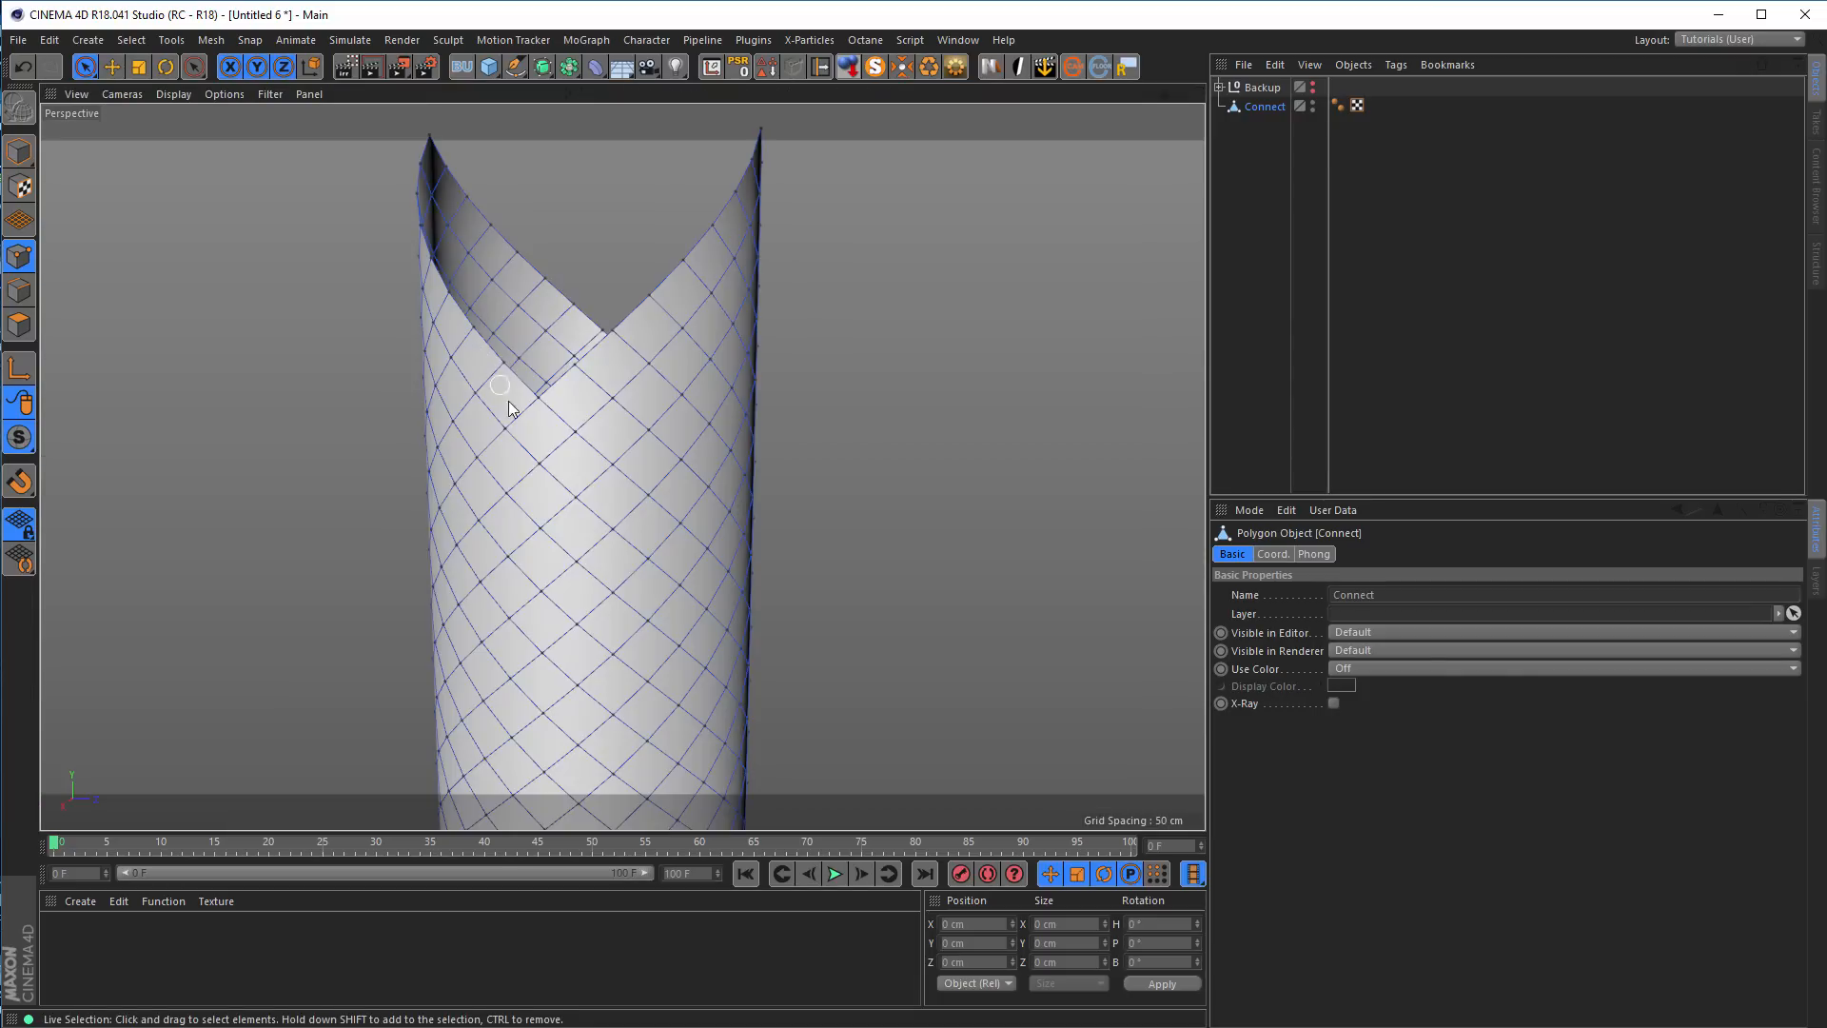
middle_click(552, 463)
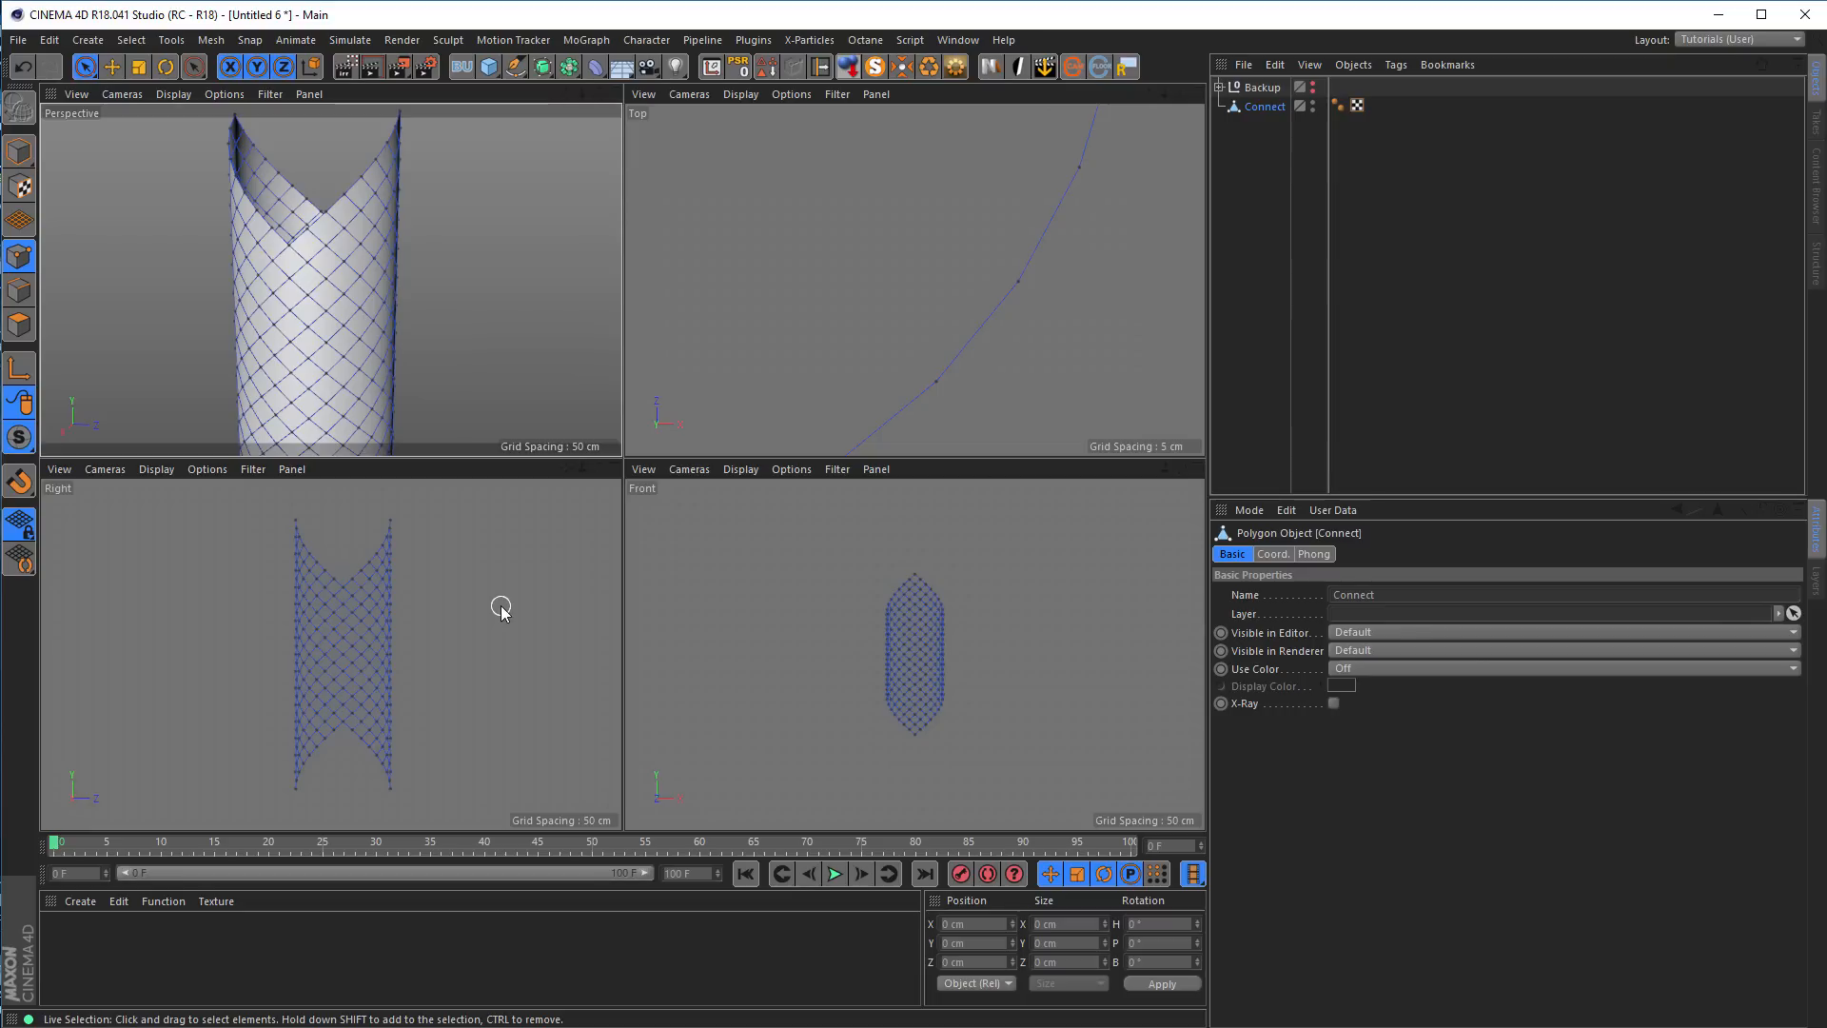
middle_click(400, 539)
scroll(614, 293, "up", 3)
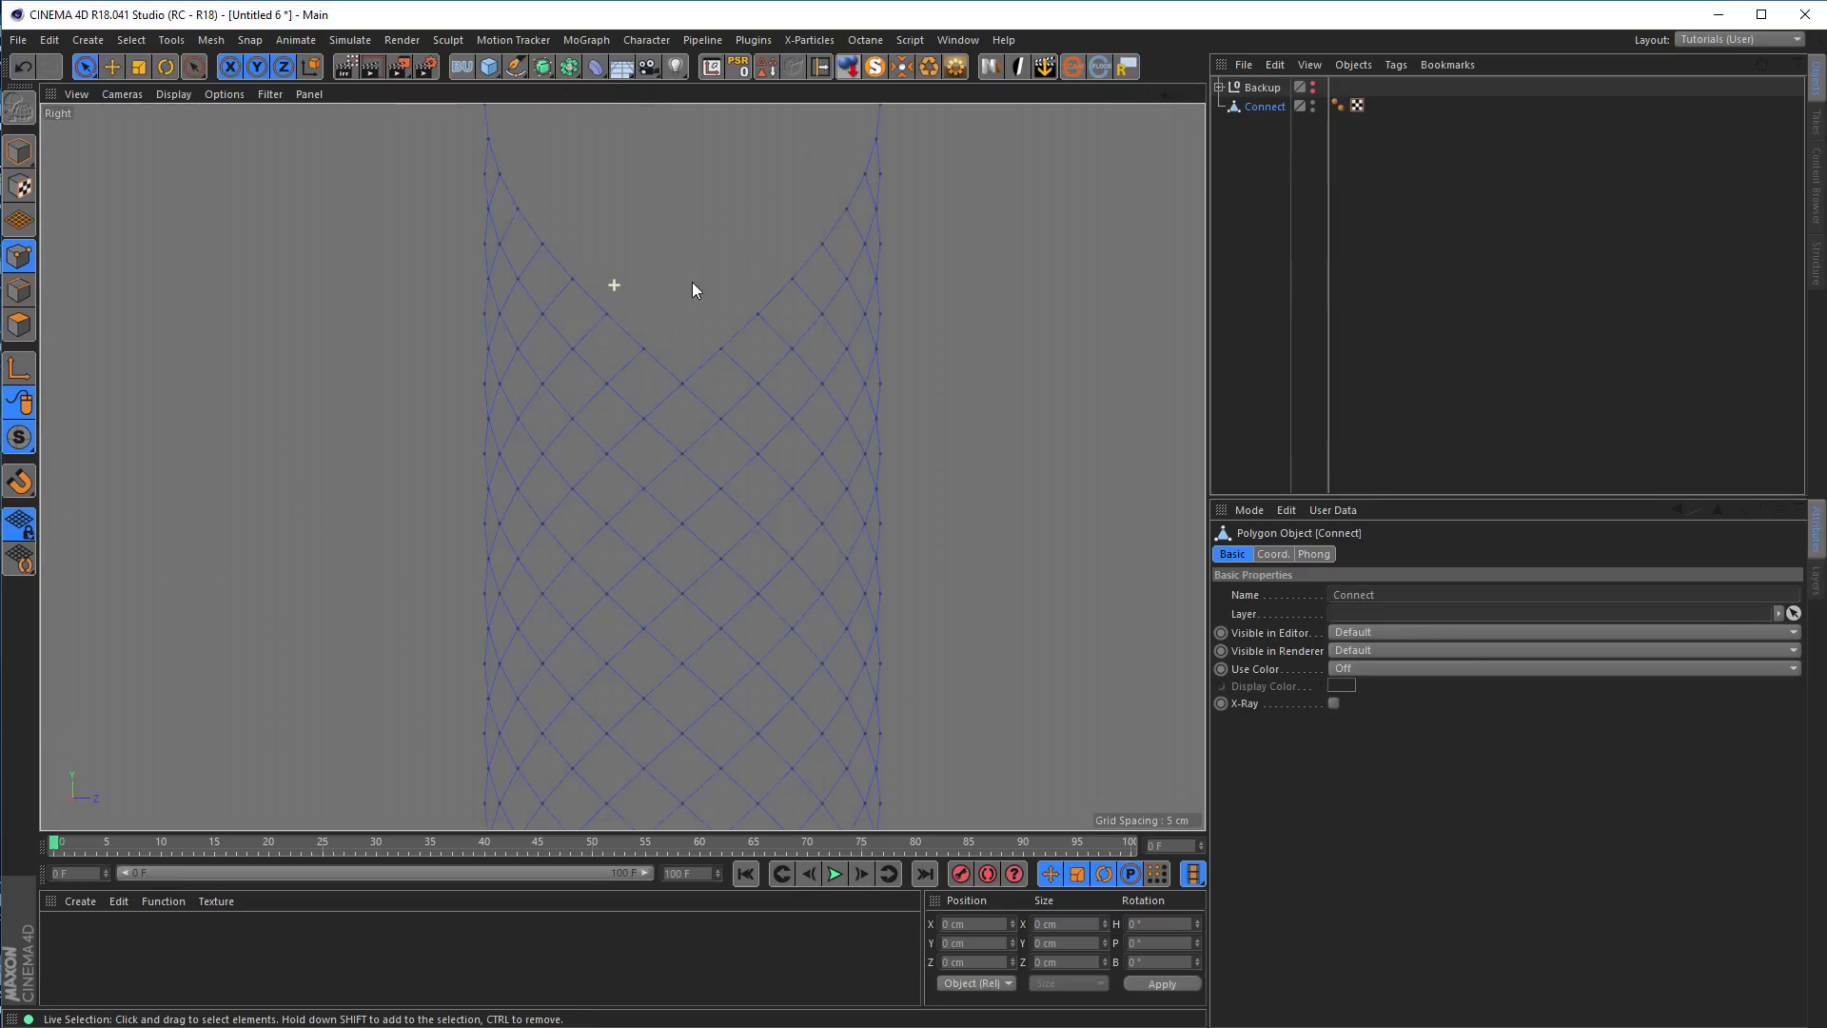
key("0")
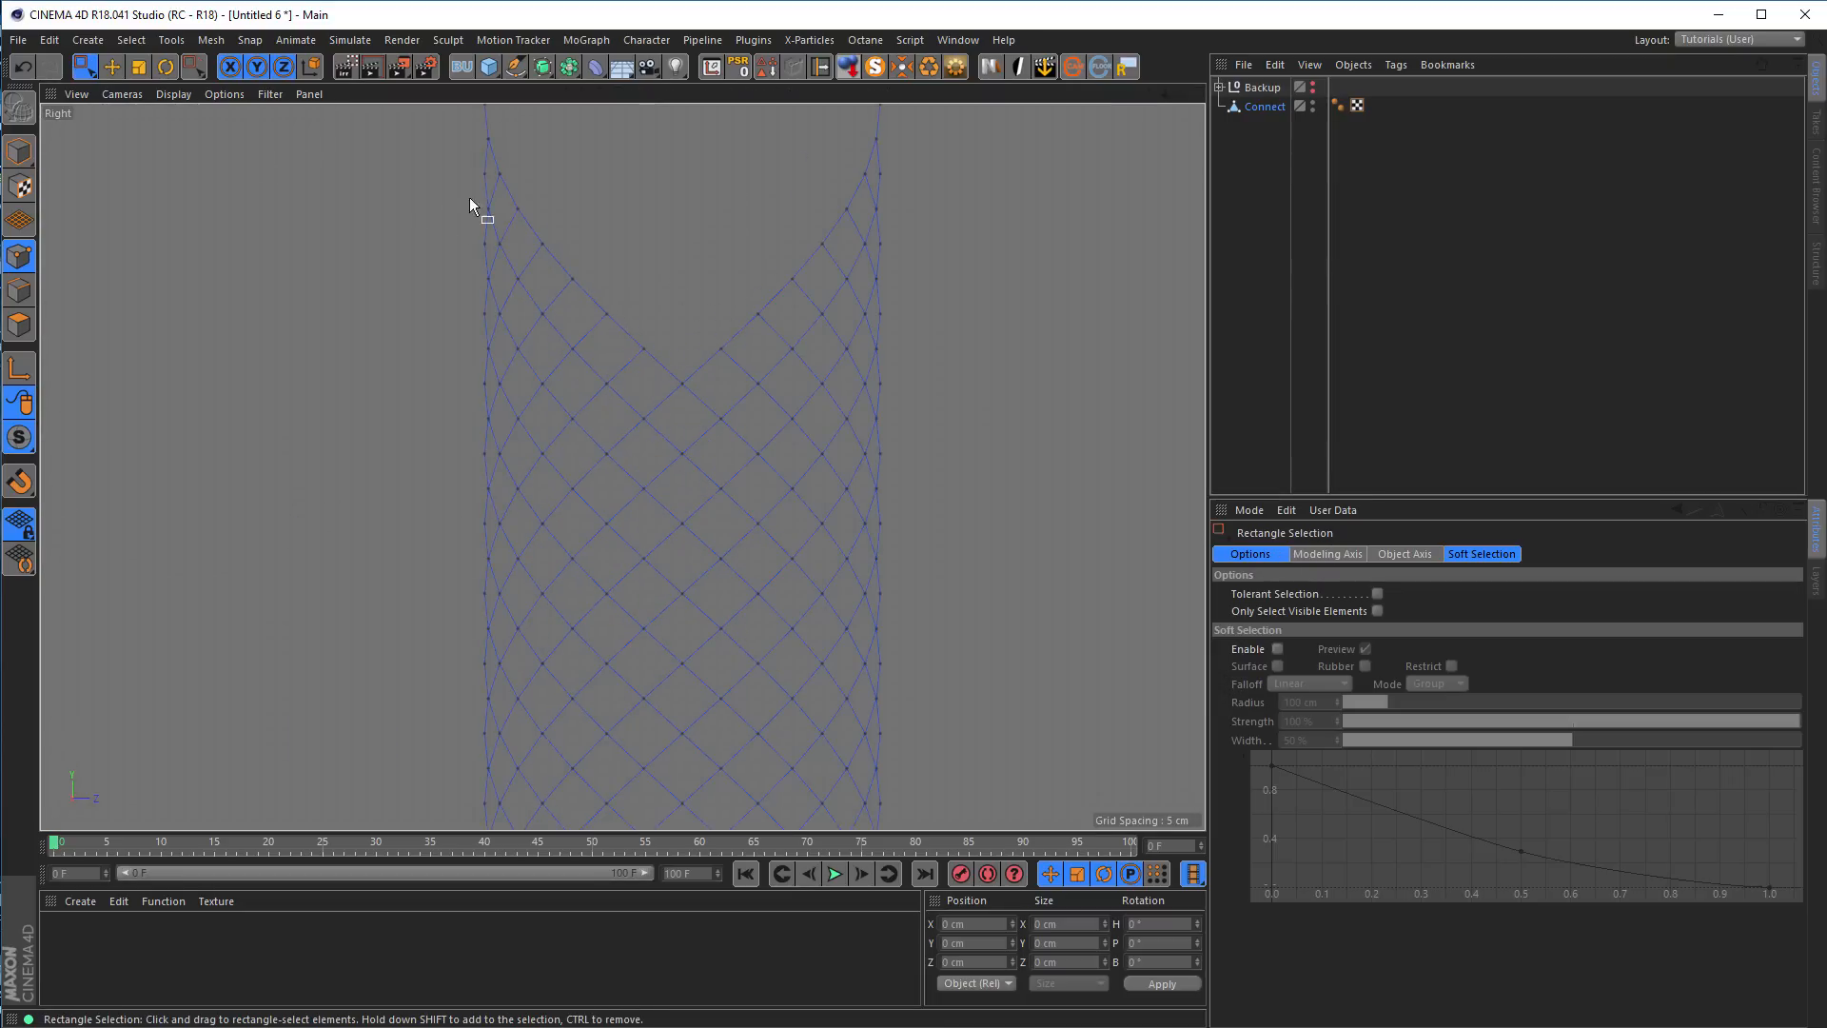
left_click_drag(469, 371, 916, 395)
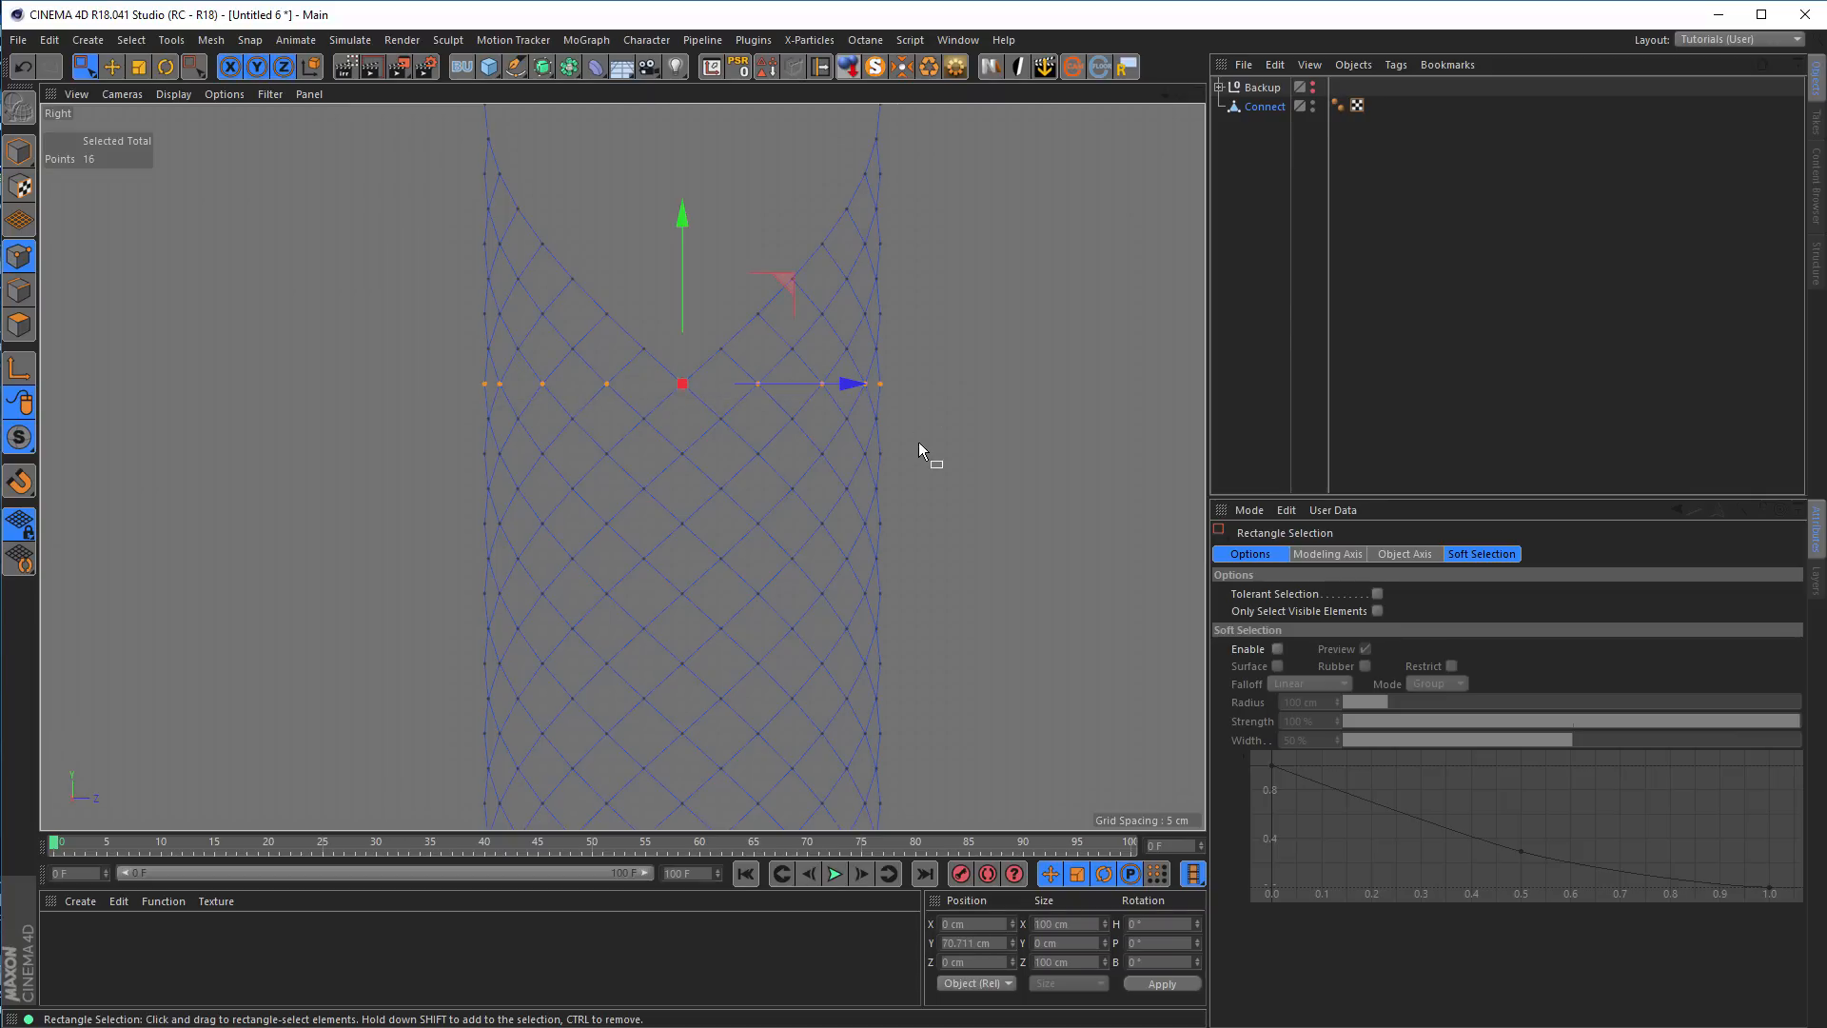
middle_click(918, 441)
middle_click(546, 357)
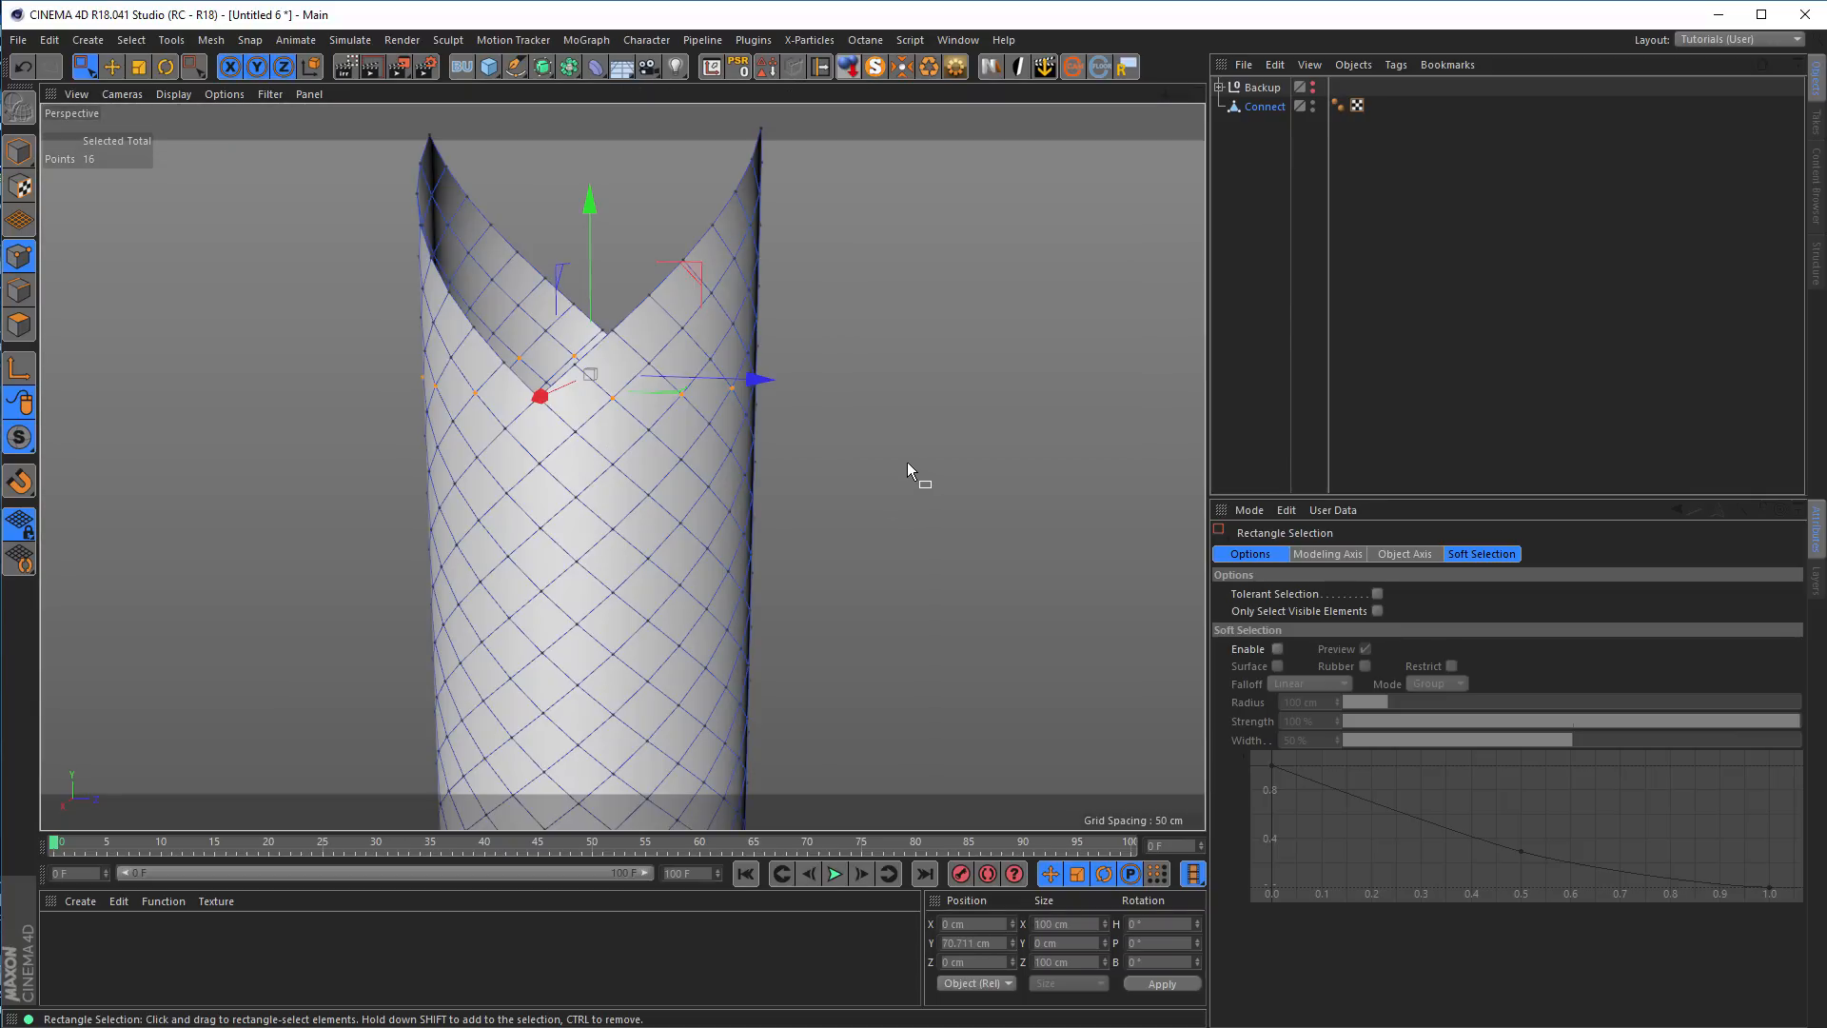
Connect the selected row of points with edges and delete all points above it to flatten the tube's upper end
key("m")
key("m")
middle_click(824, 454)
middle_click(535, 556)
middle_click_drag(463, 352, 457, 563, "alt")
left_click_drag(289, 151, 897, 483)
key("Delete")
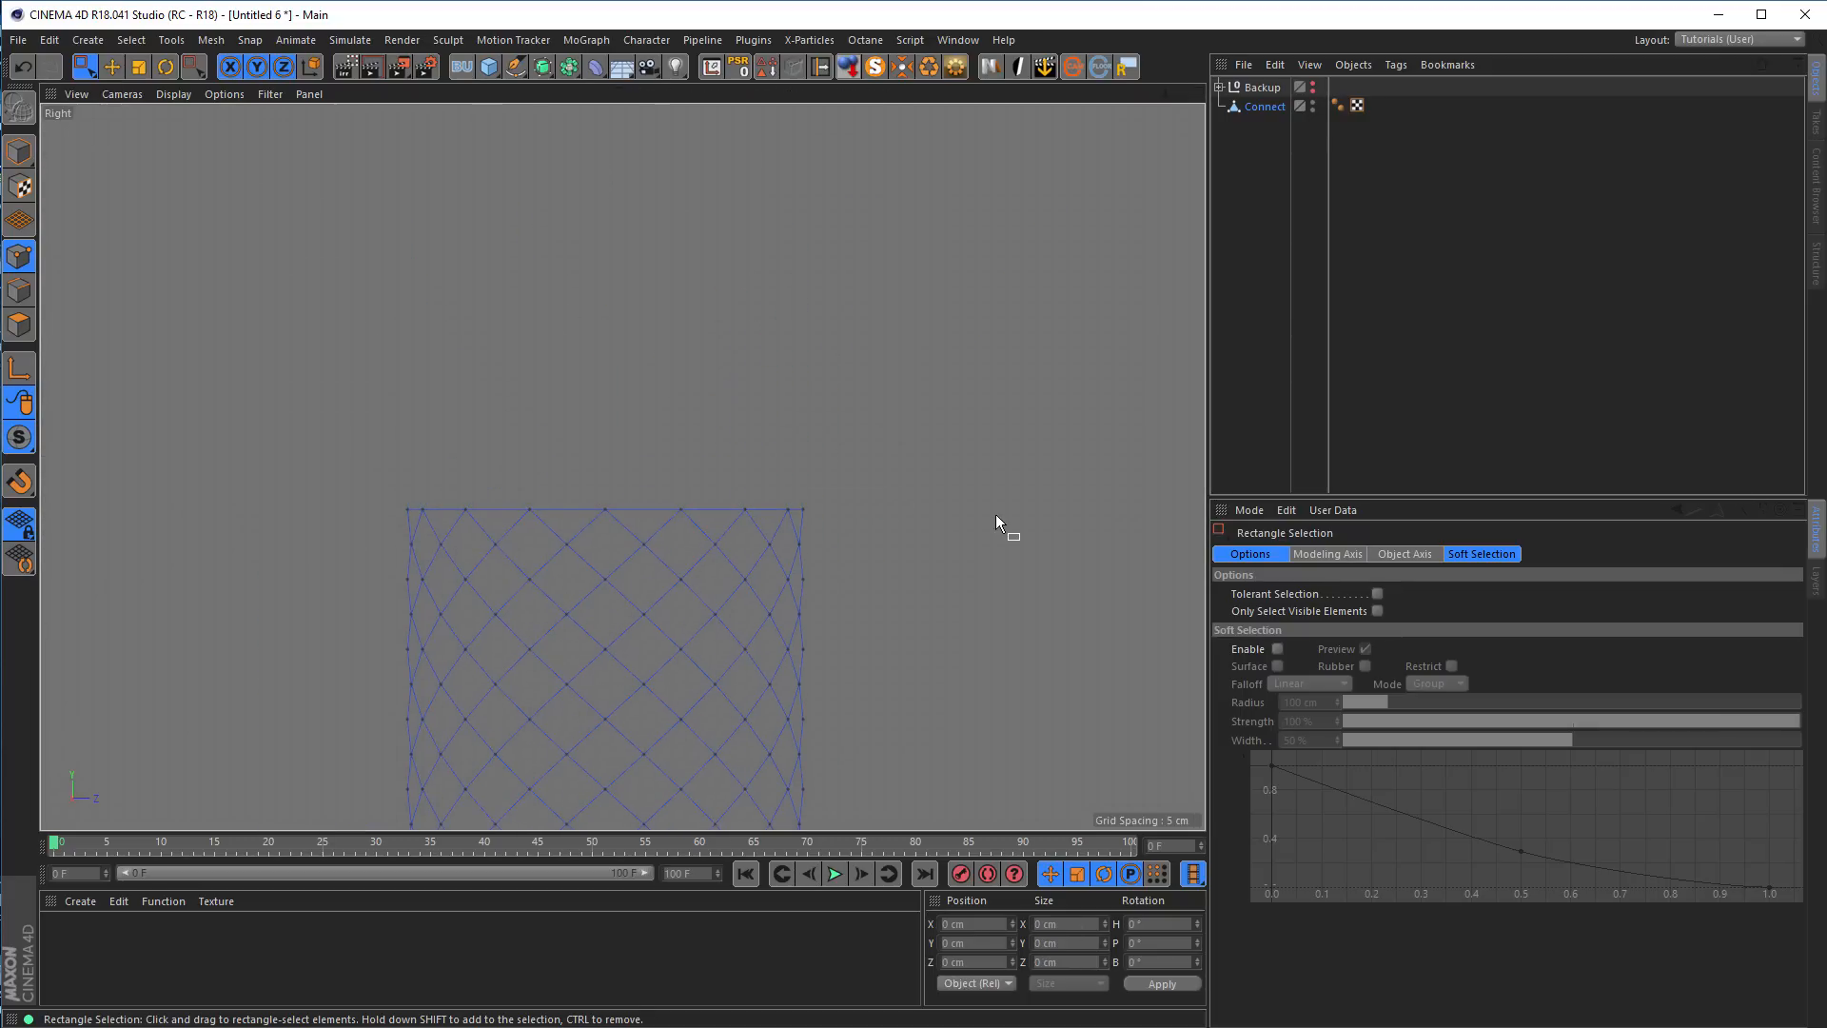
middle_click(996, 514)
middle_click(501, 426)
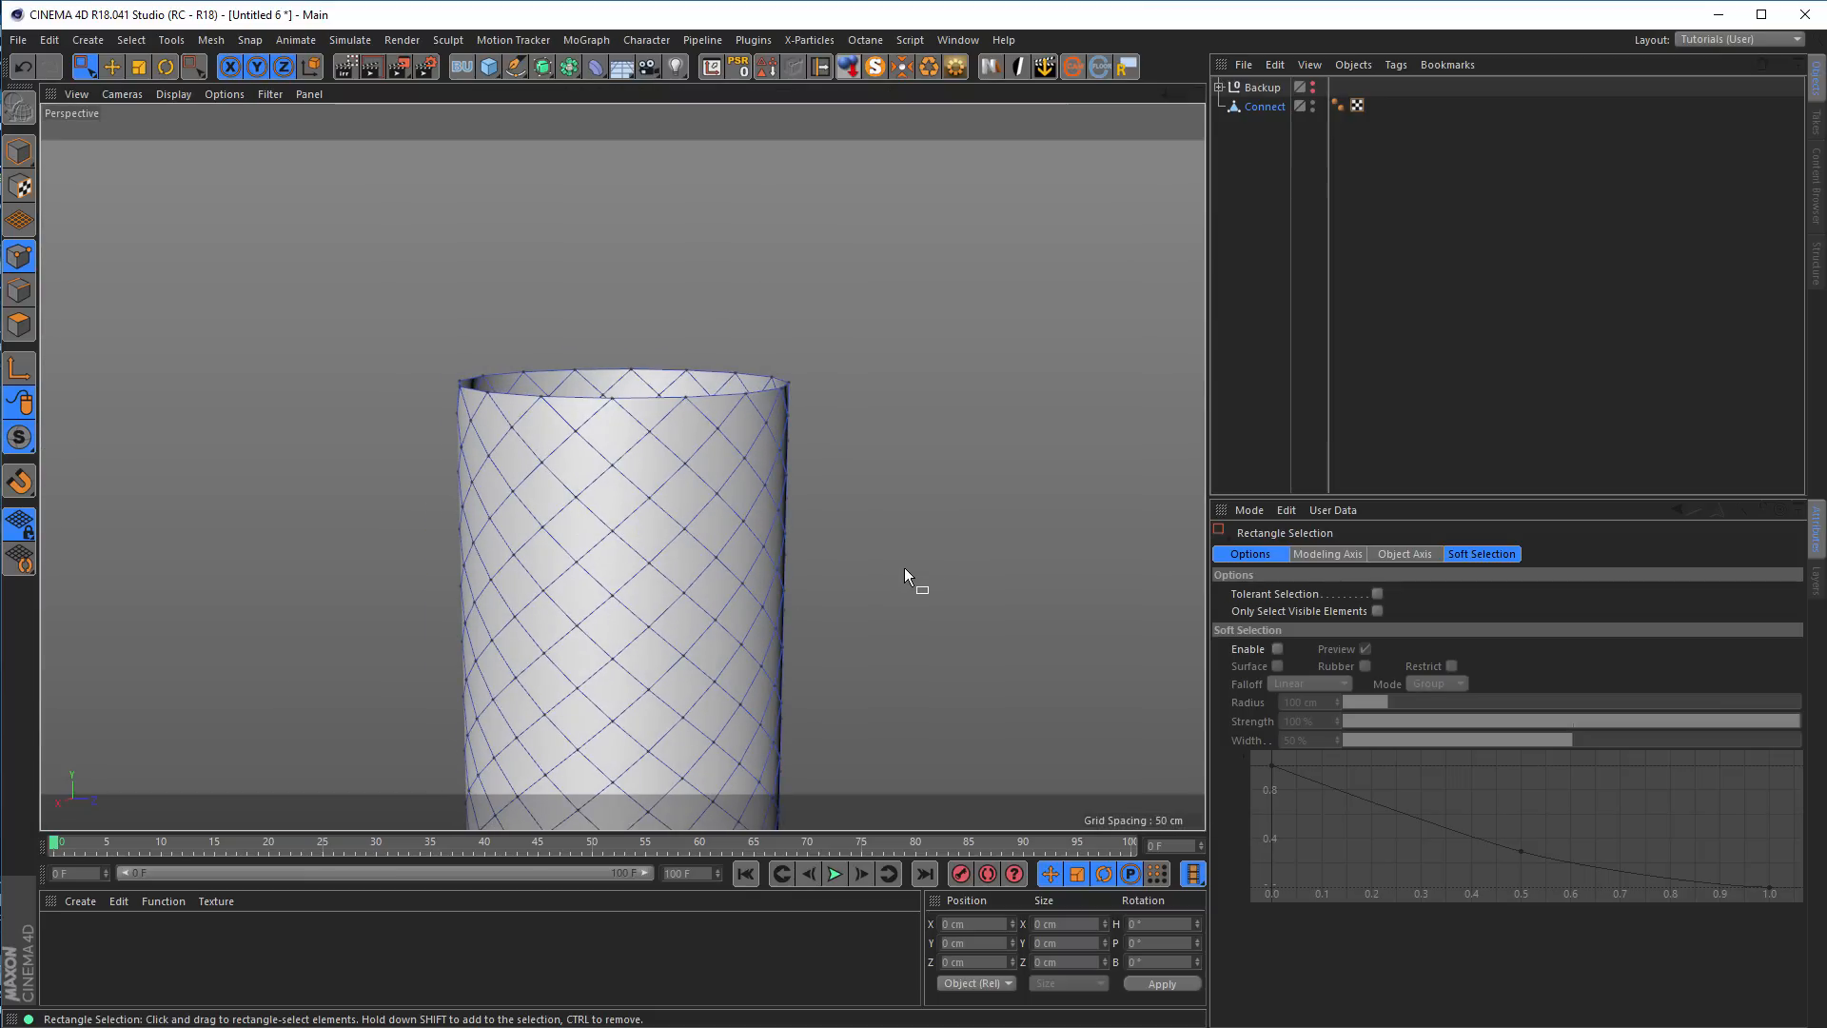
Undo the deletion of the points above the cut and the connecting edges
left_click_drag(843, 588, 848, 511, "alt")
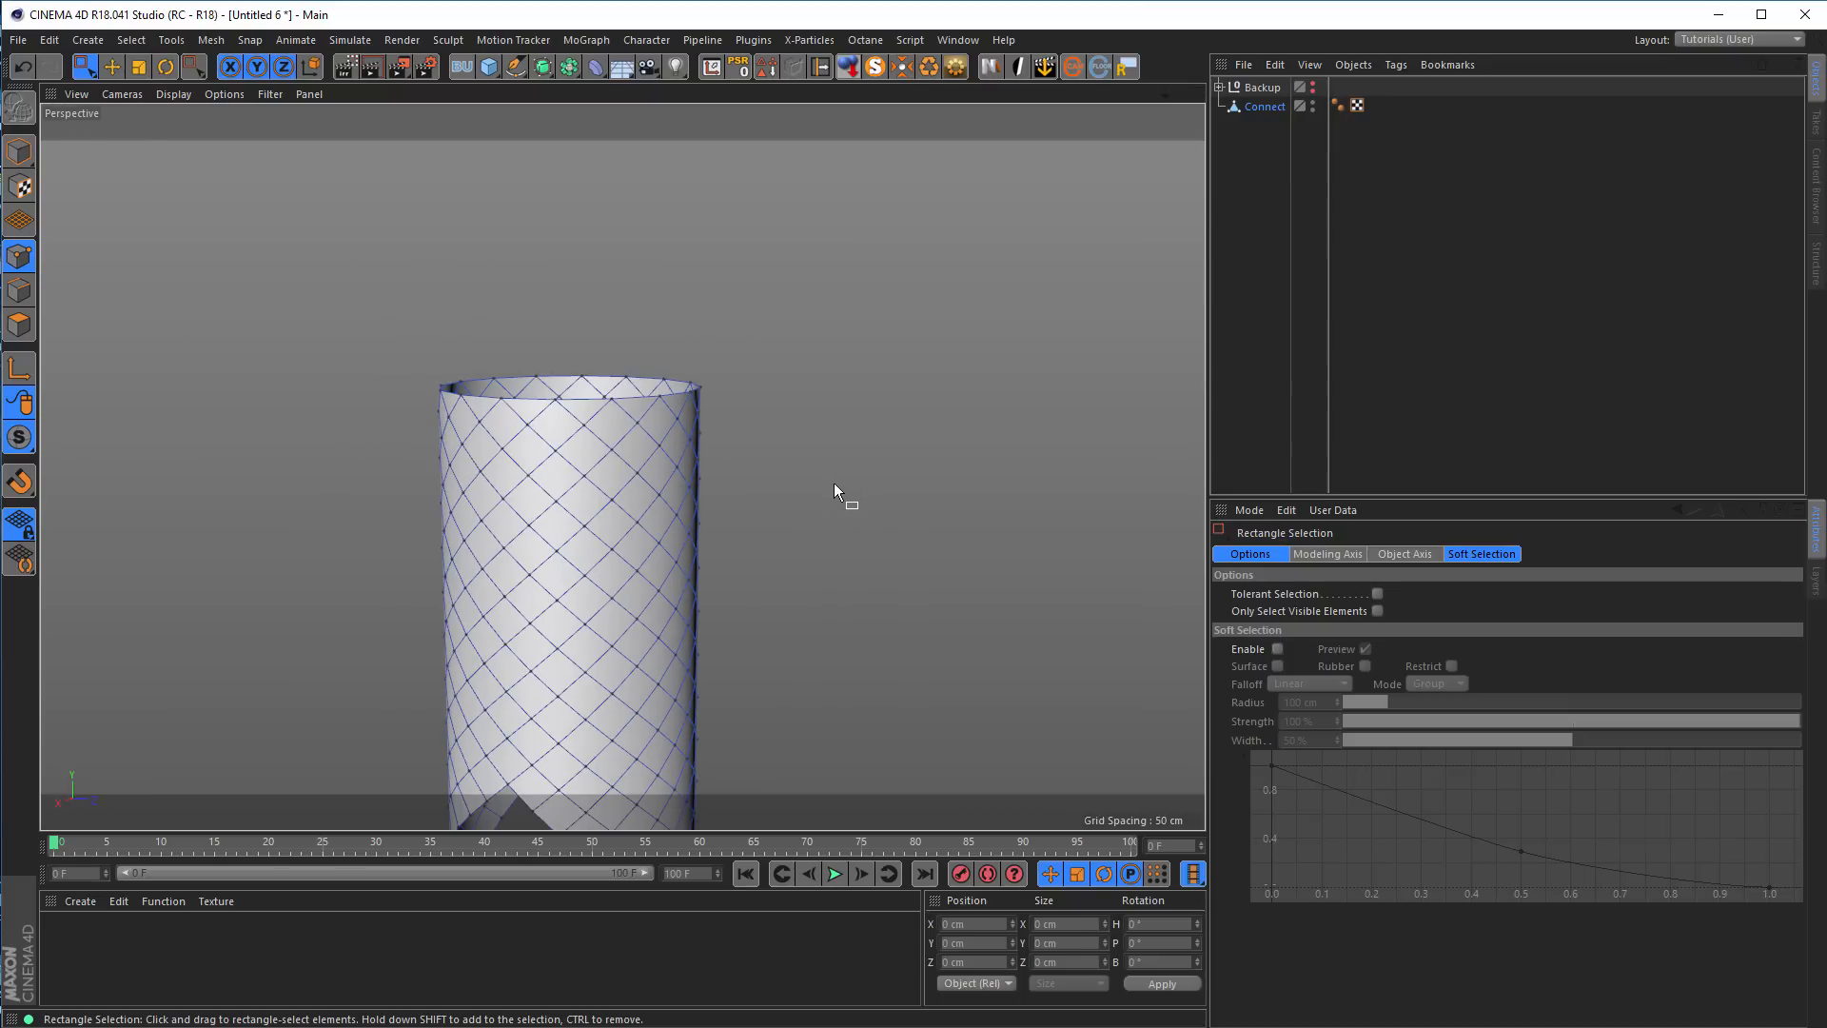
key("ctrl+z")
key("ctrl+z")
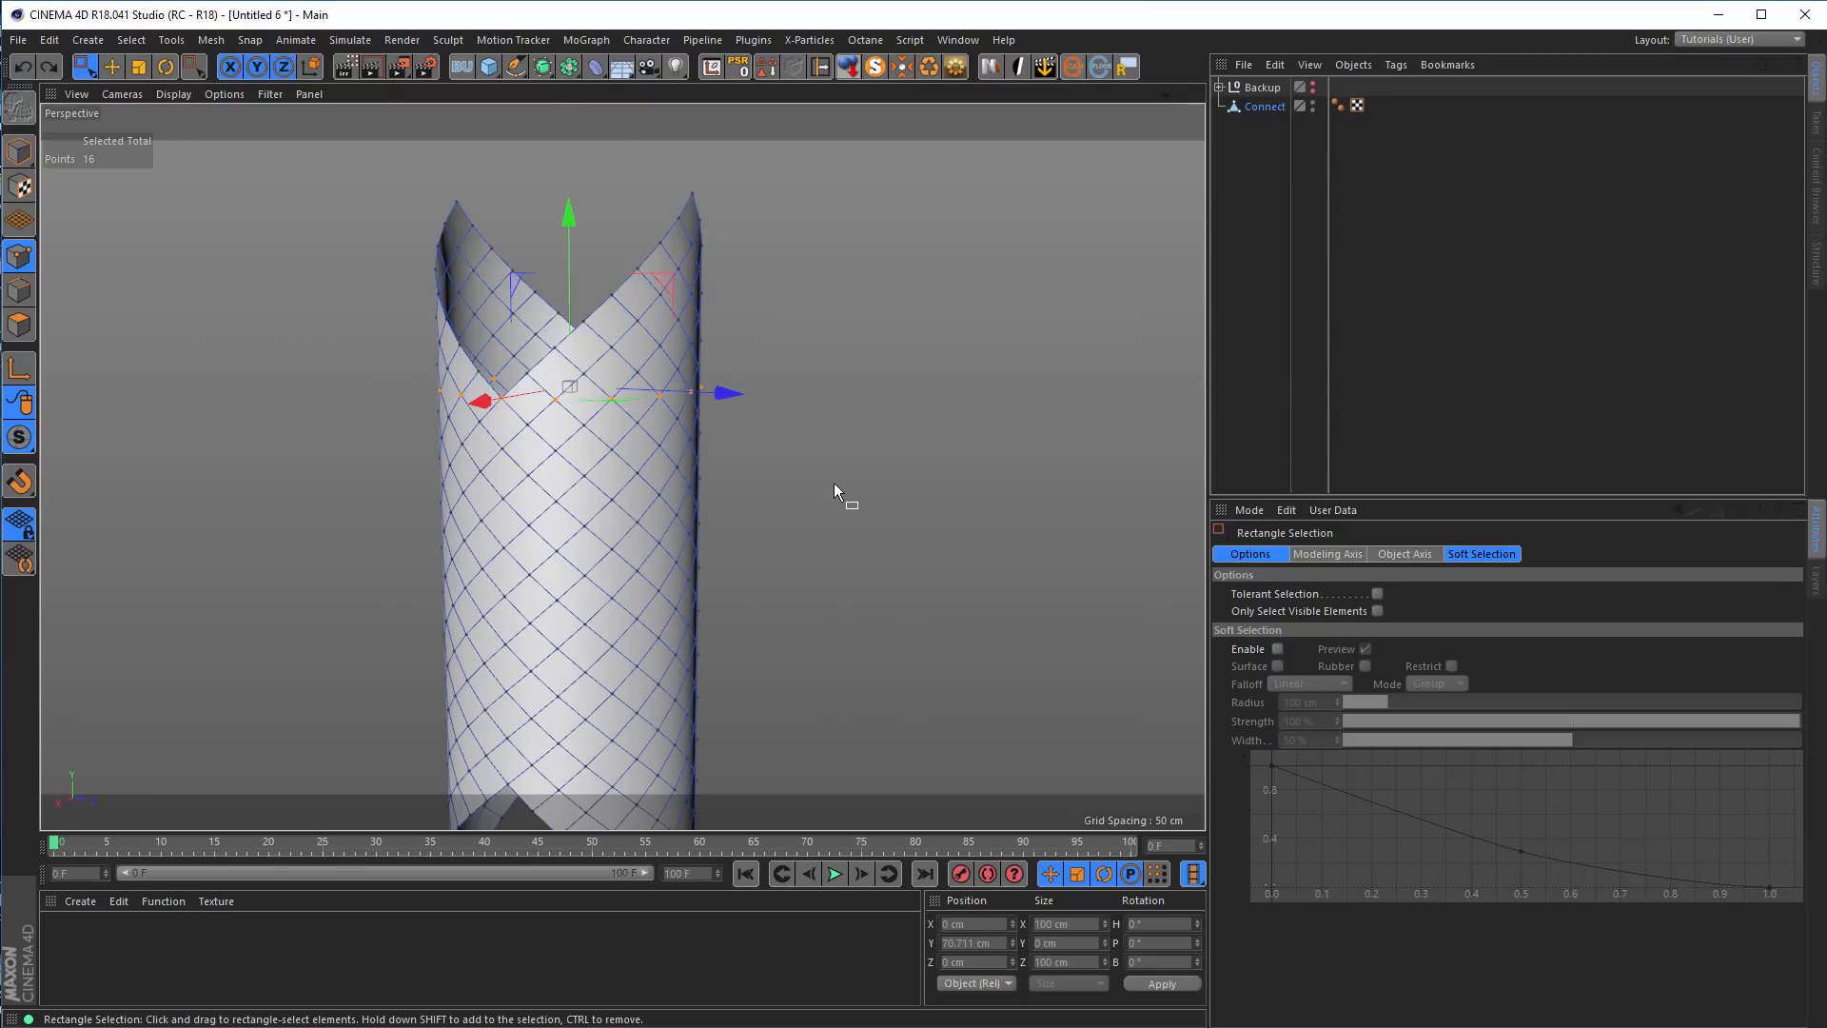
Return to Model mode and rename the Connect polygon object as tube
key("r")
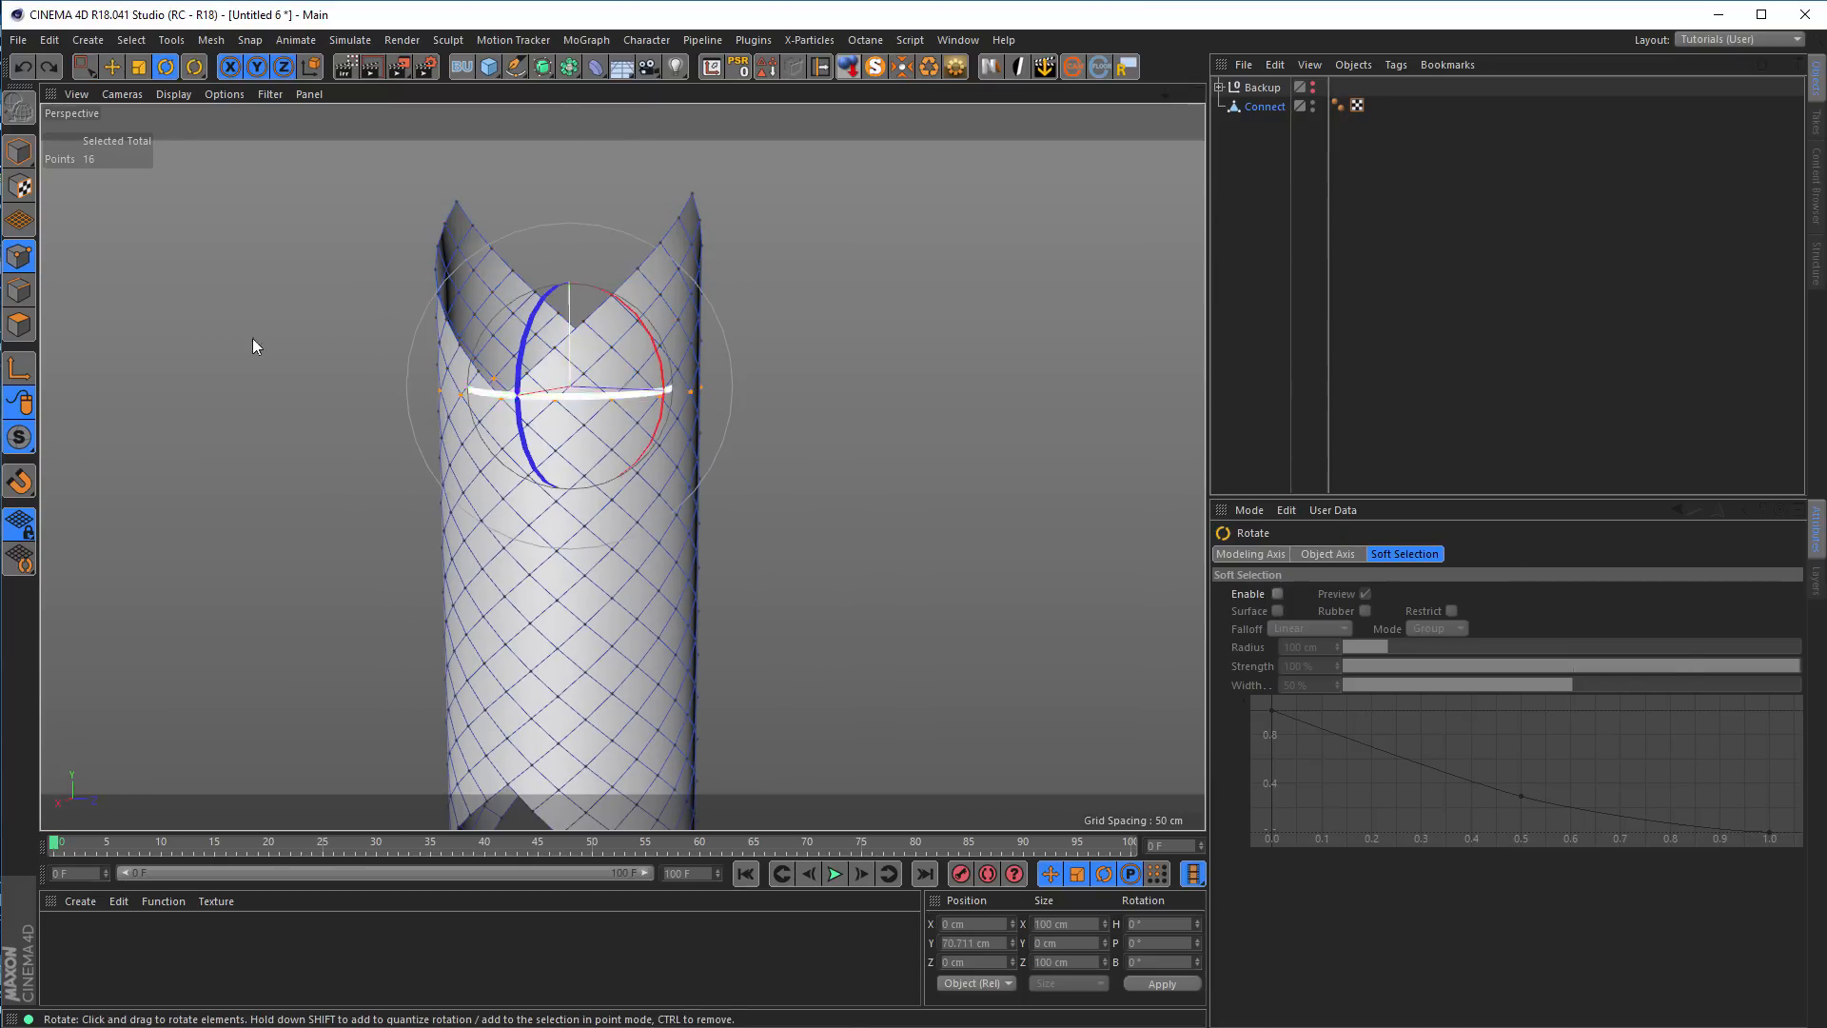
left_click(19, 153)
middle_click_drag(567, 390, 622, 344, "alt")
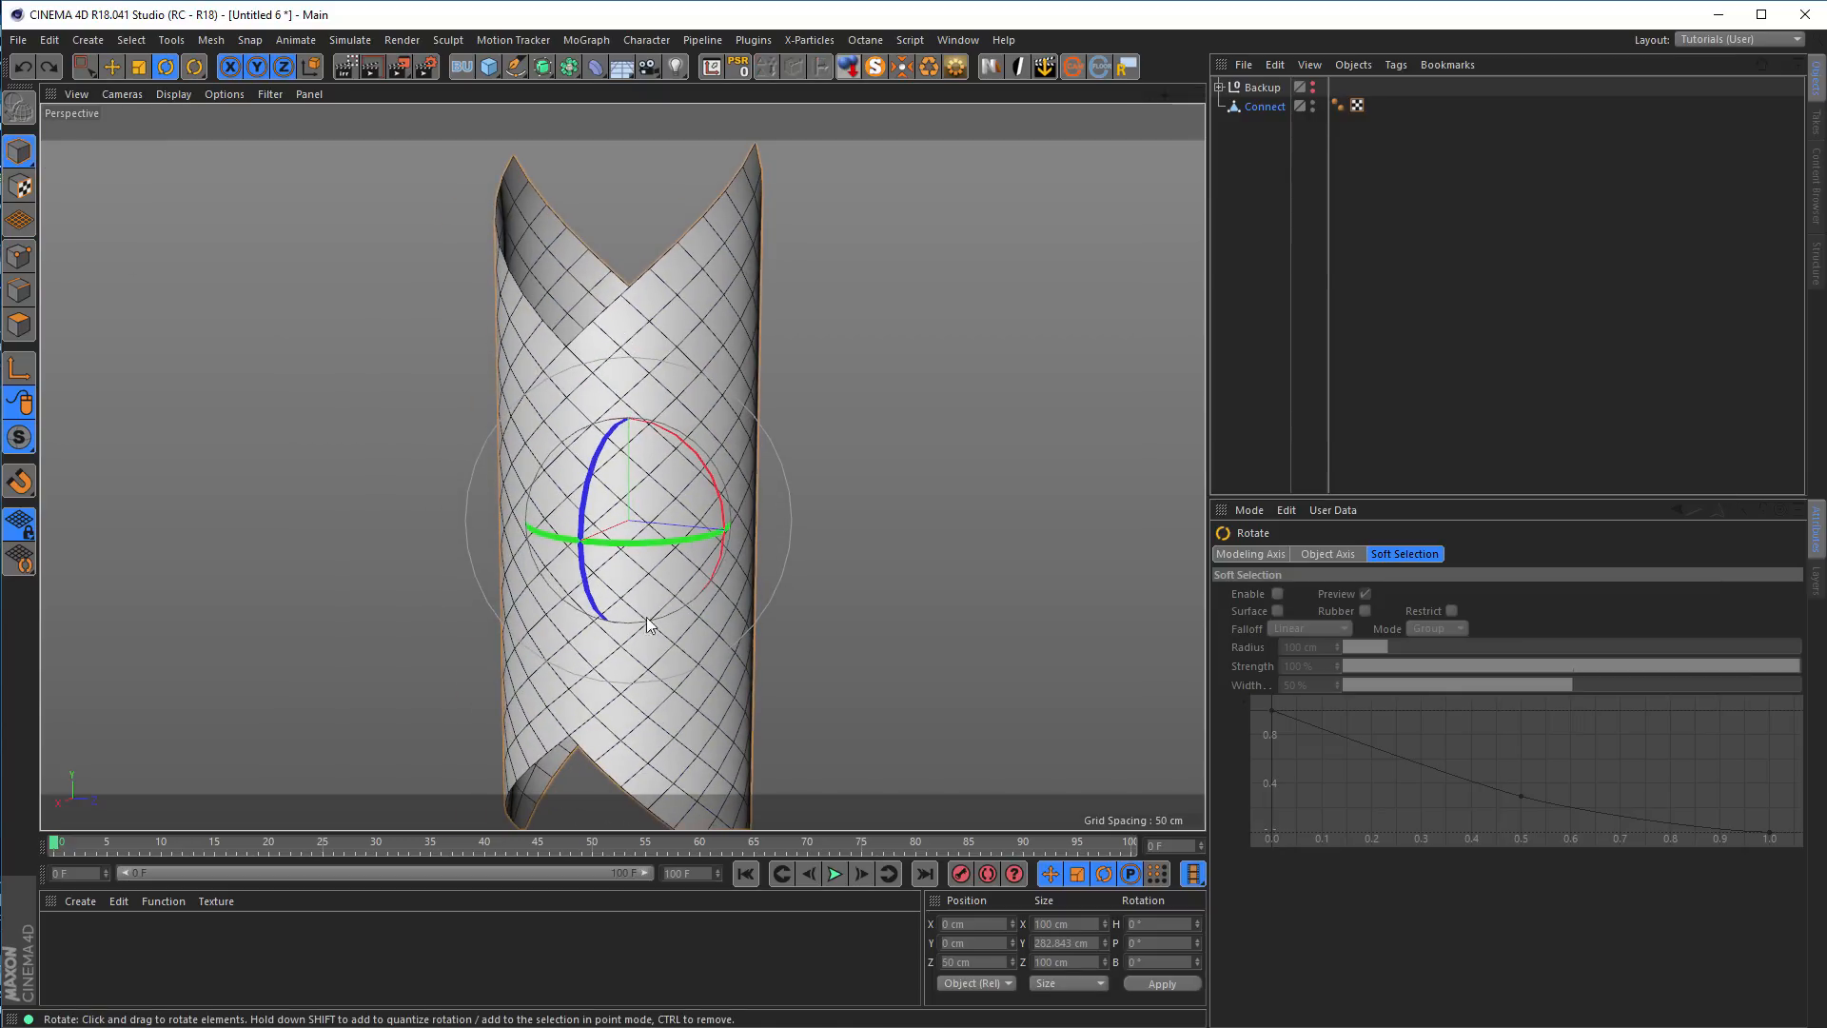
middle_click_drag(600, 377, 577, 474, "alt")
right_click_drag(578, 474, 560, 482, "alt")
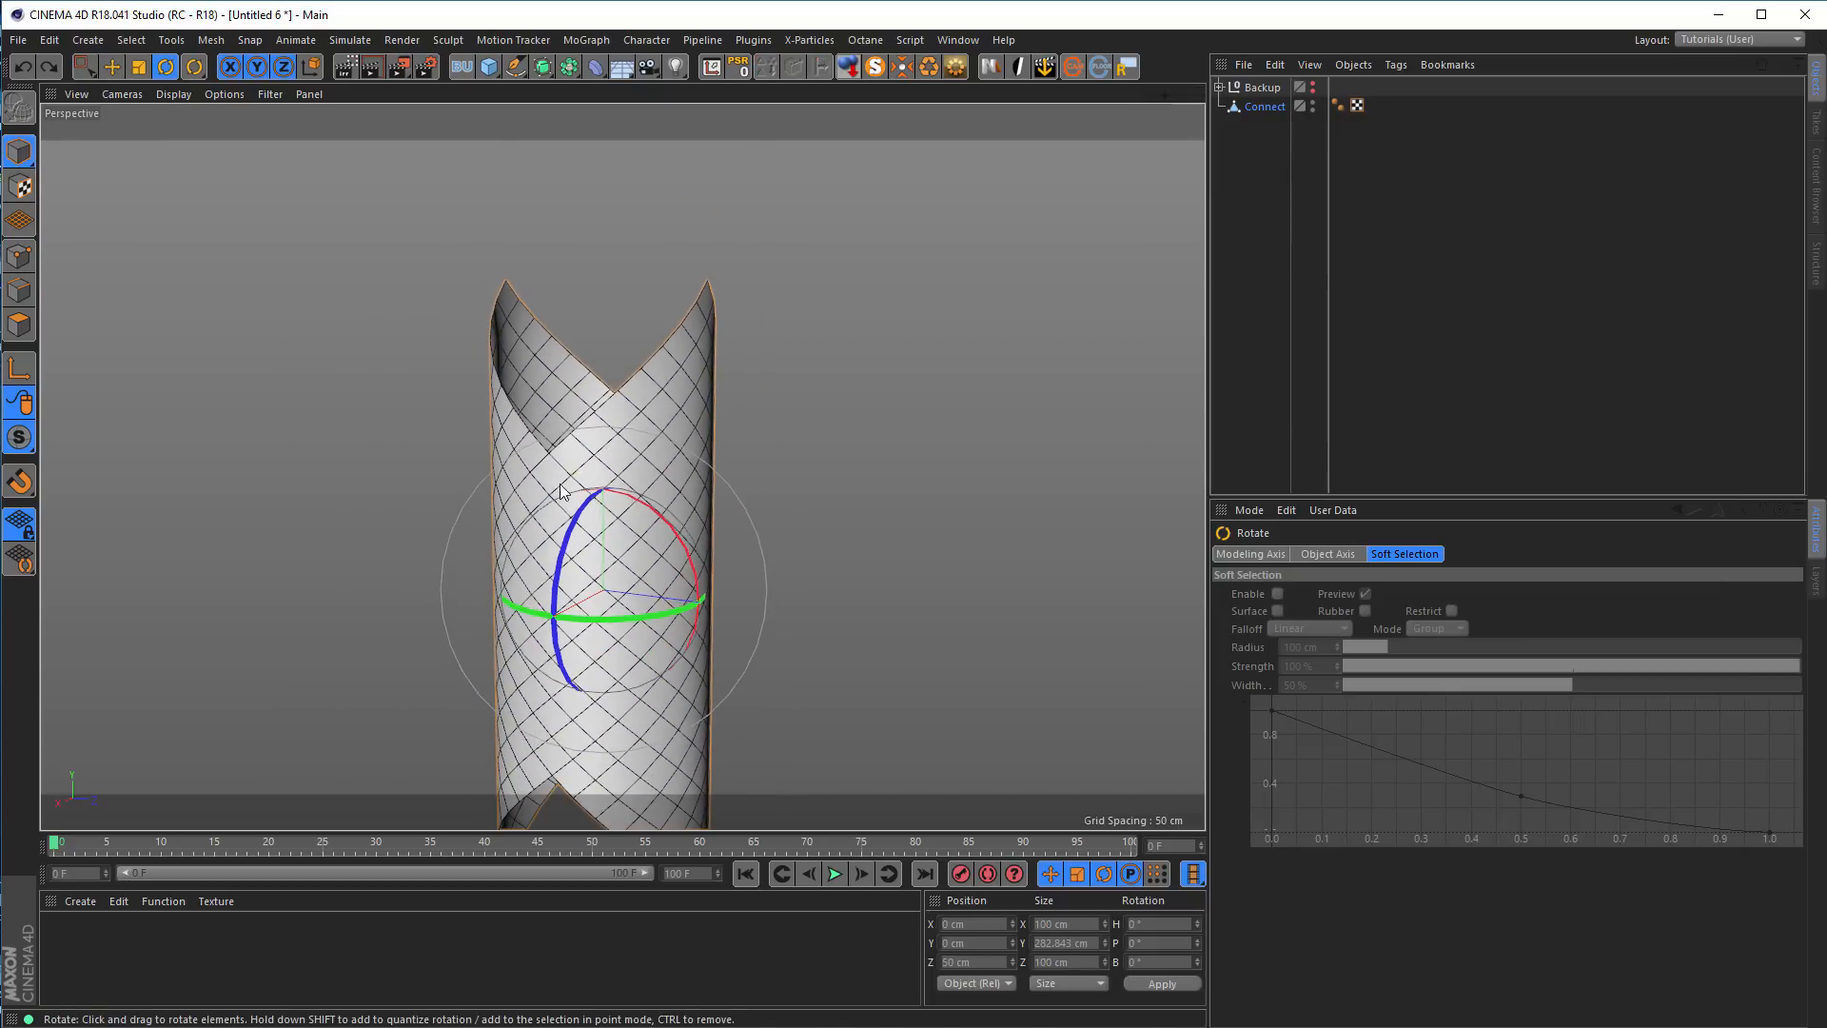
left_click(1258, 110)
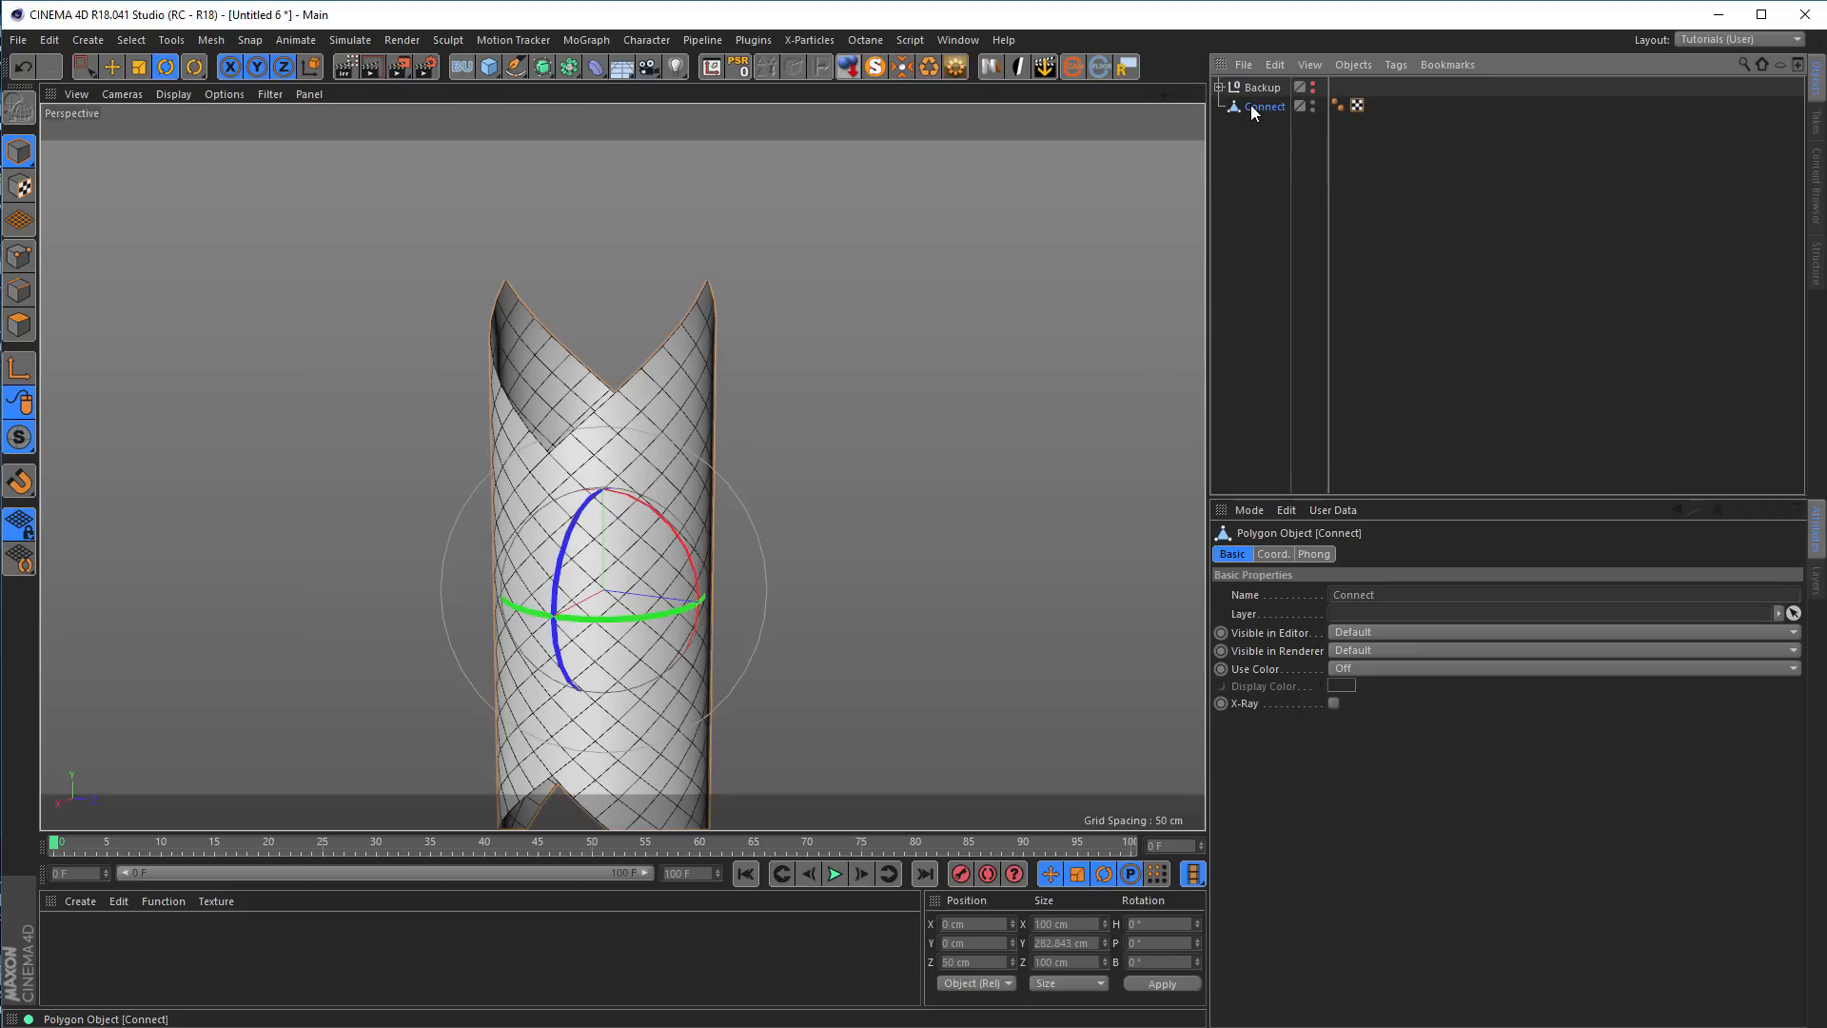
double_click(1259, 106)
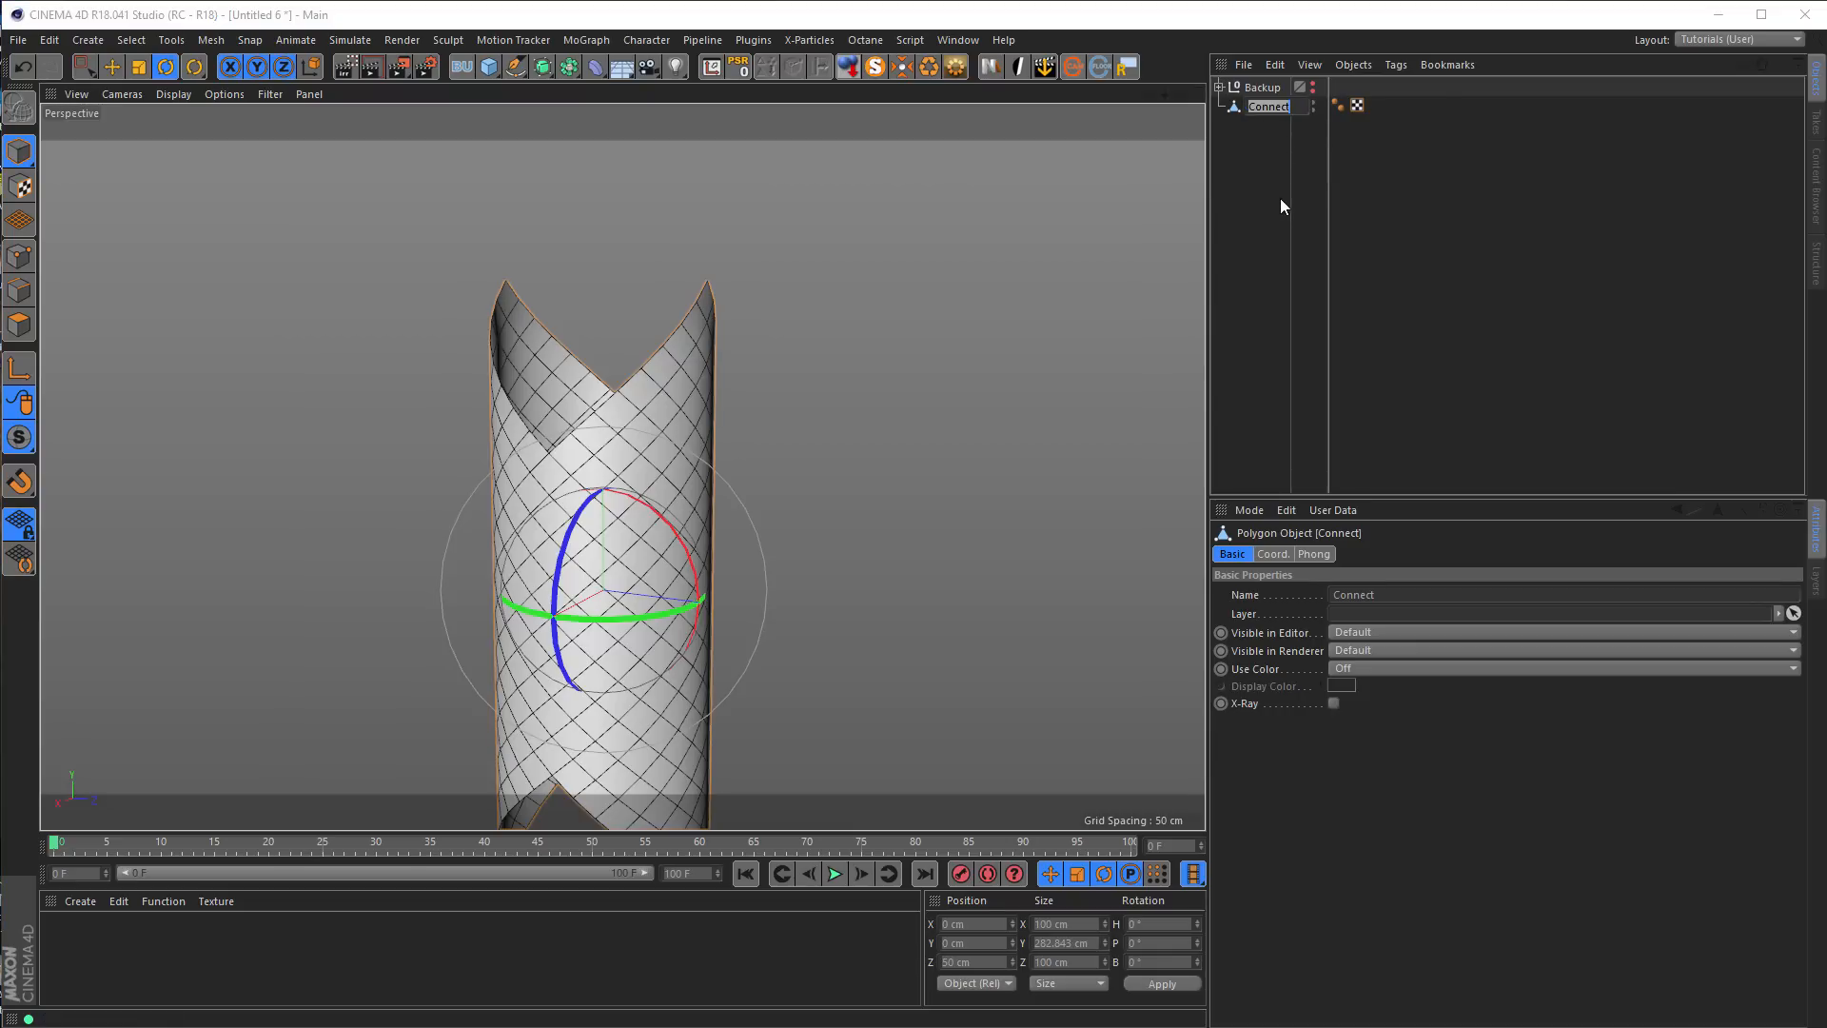
type("tube")
key("Return")
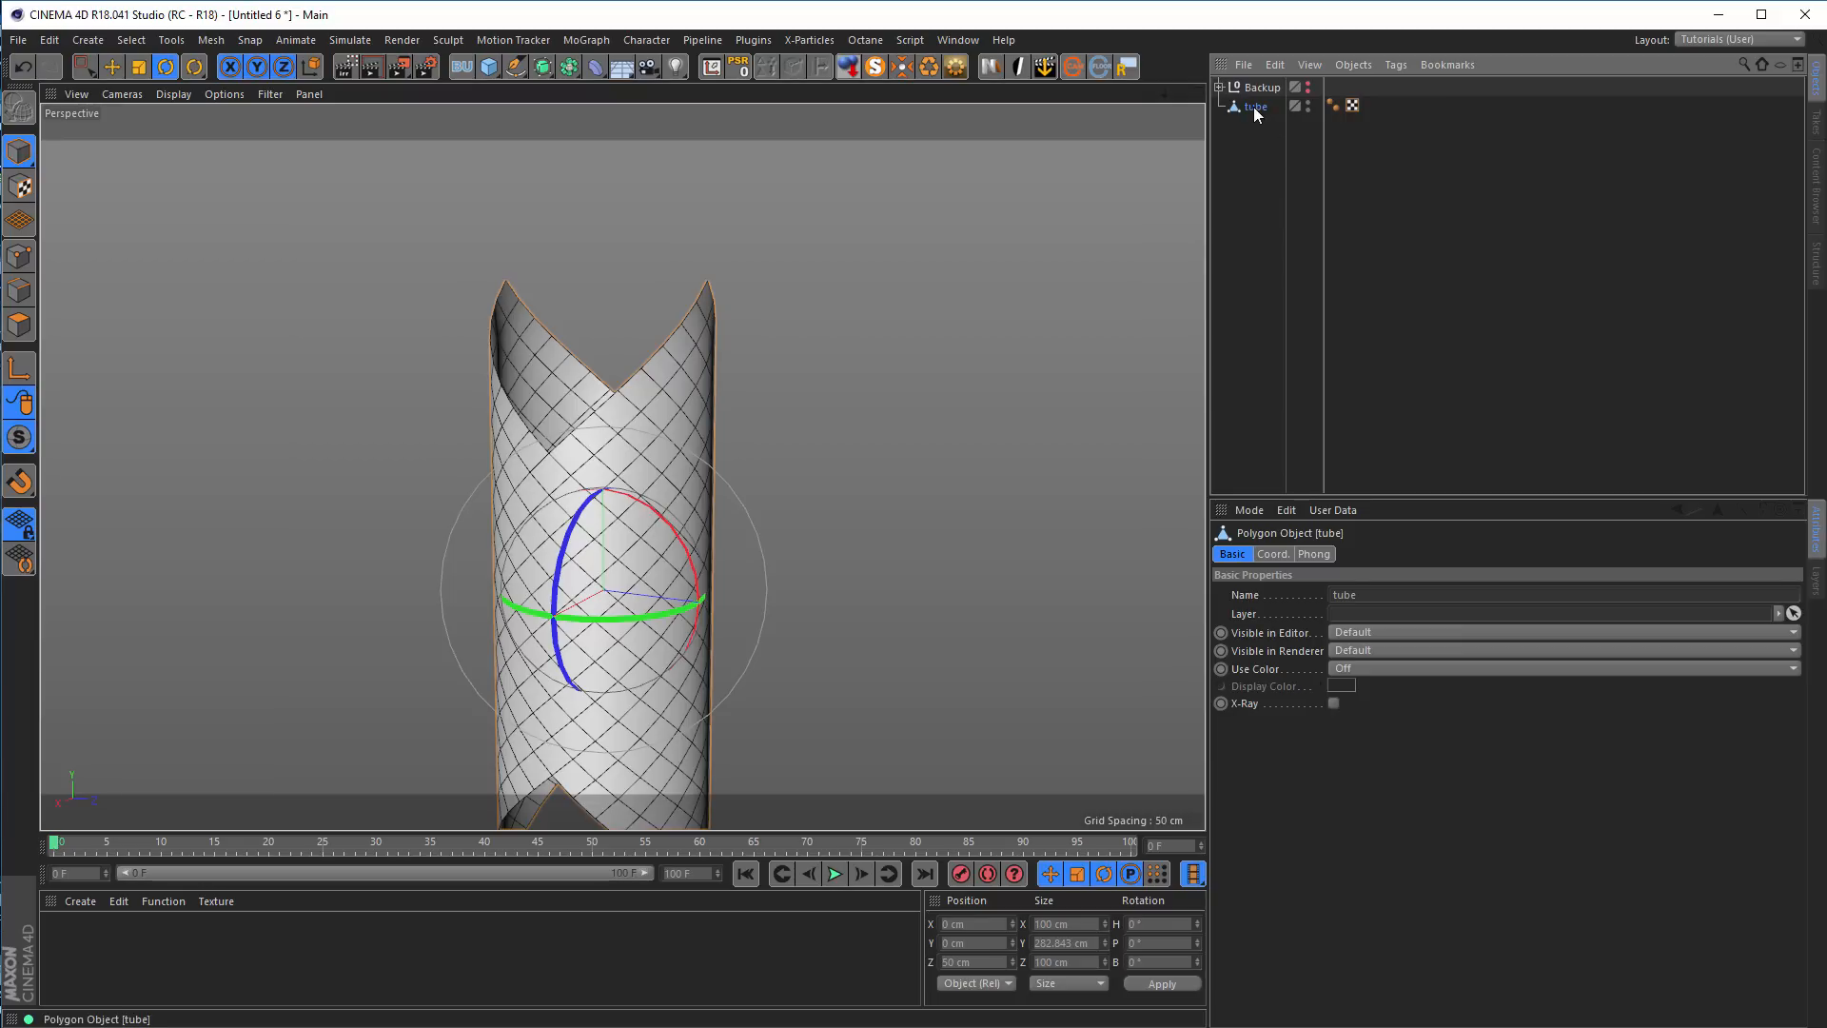
Duplicate the tube and rotate the copy's heading to 90°
key("ctrl+c")
key("ctrl+v")
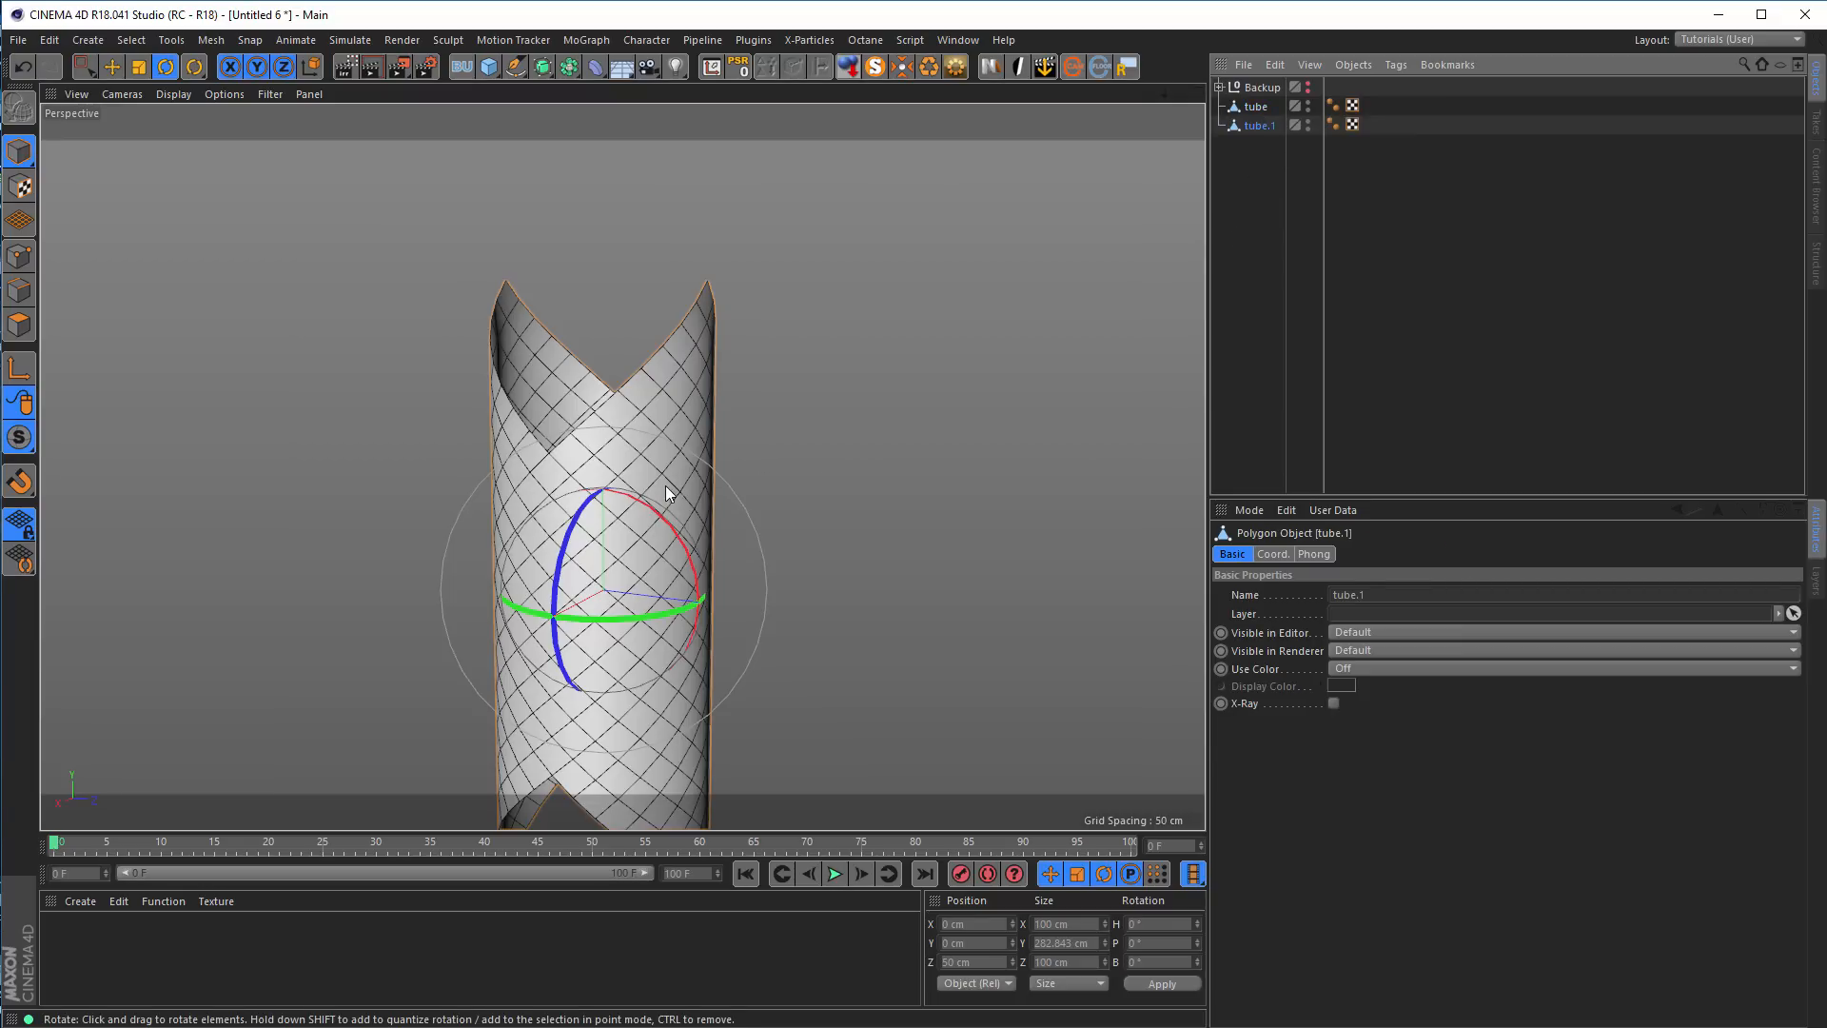
key("e")
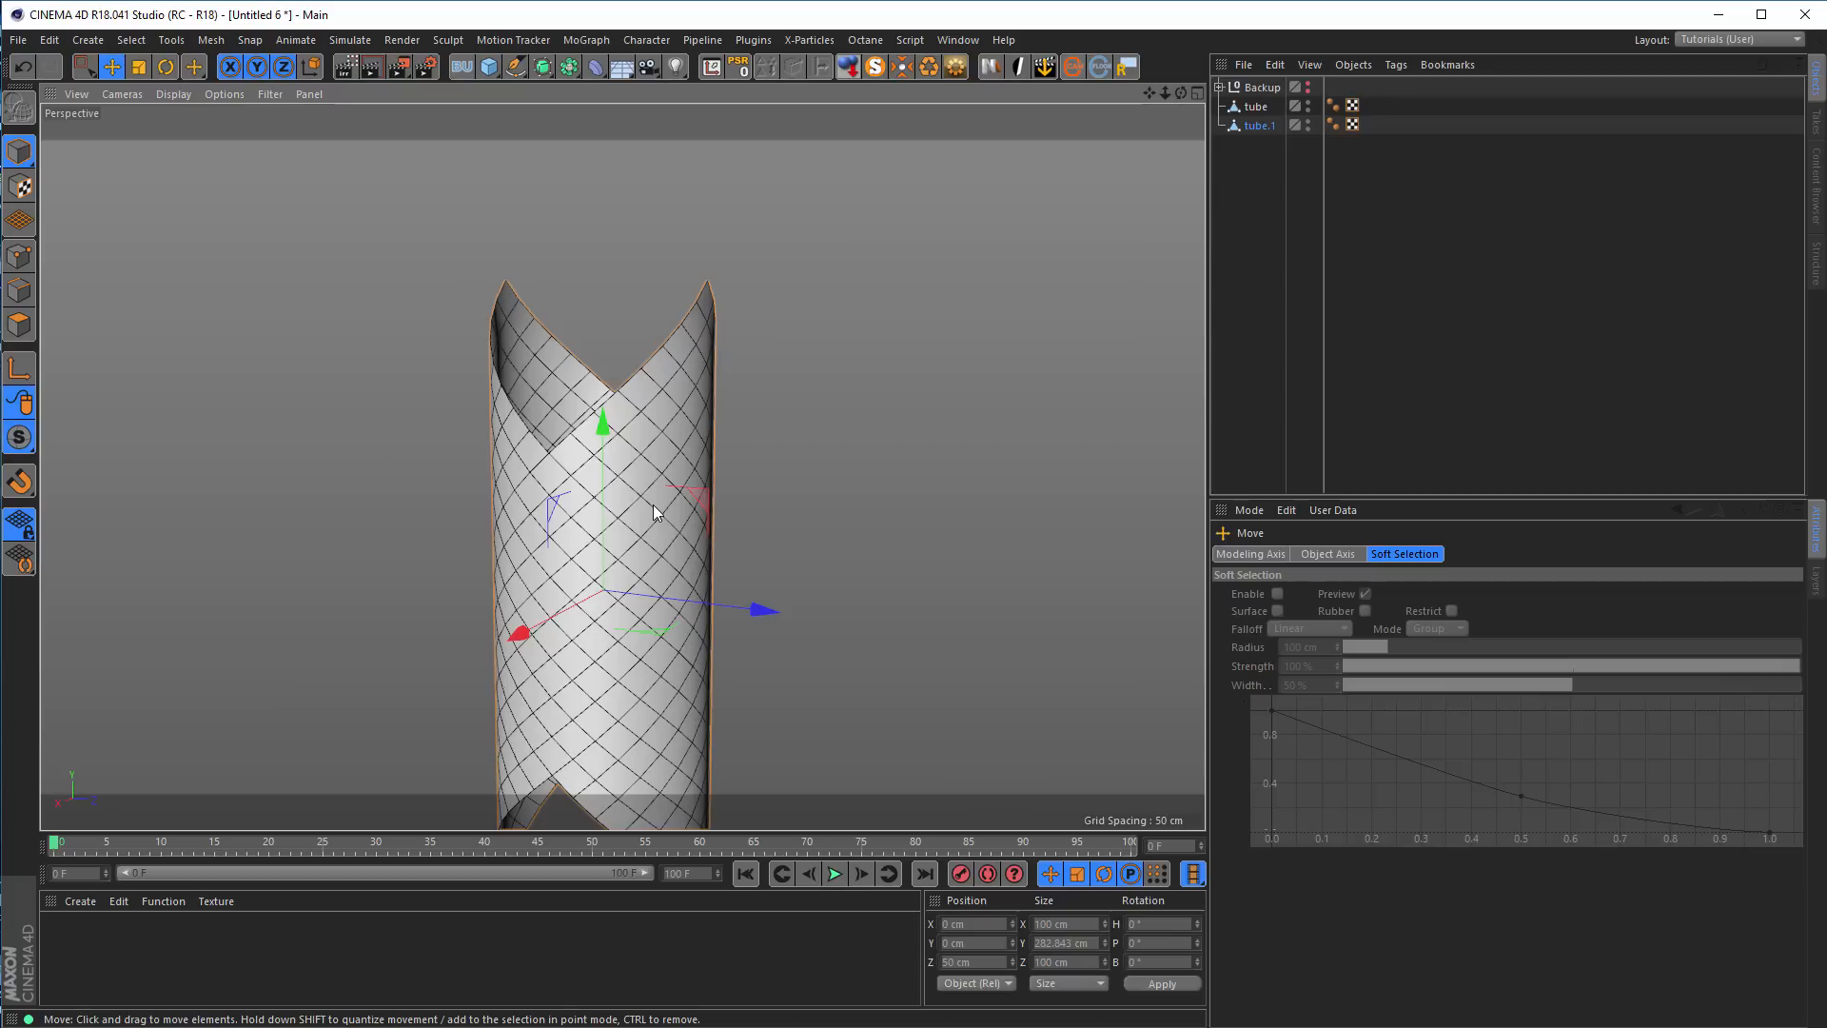
key("r")
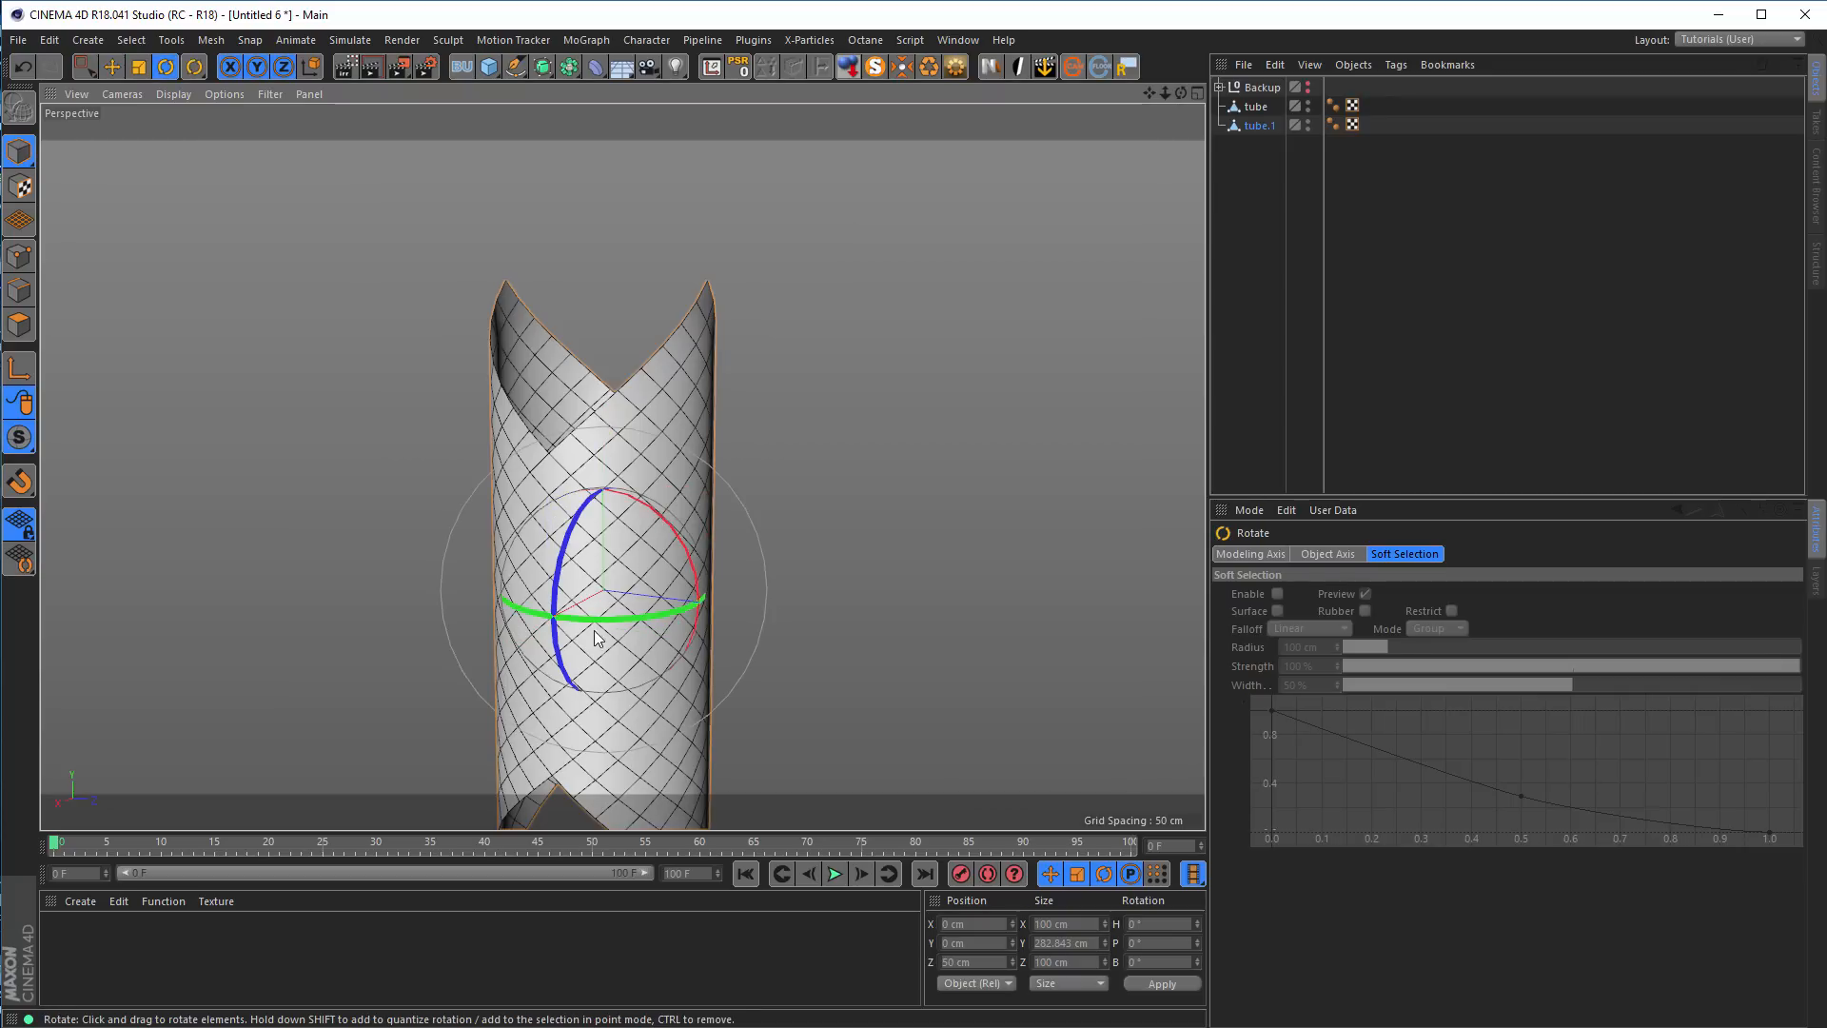
left_click_drag(590, 620, 795, 596)
left_click_drag(597, 477, 605, 481, "alt")
right_click_drag(605, 480, 585, 485, "alt")
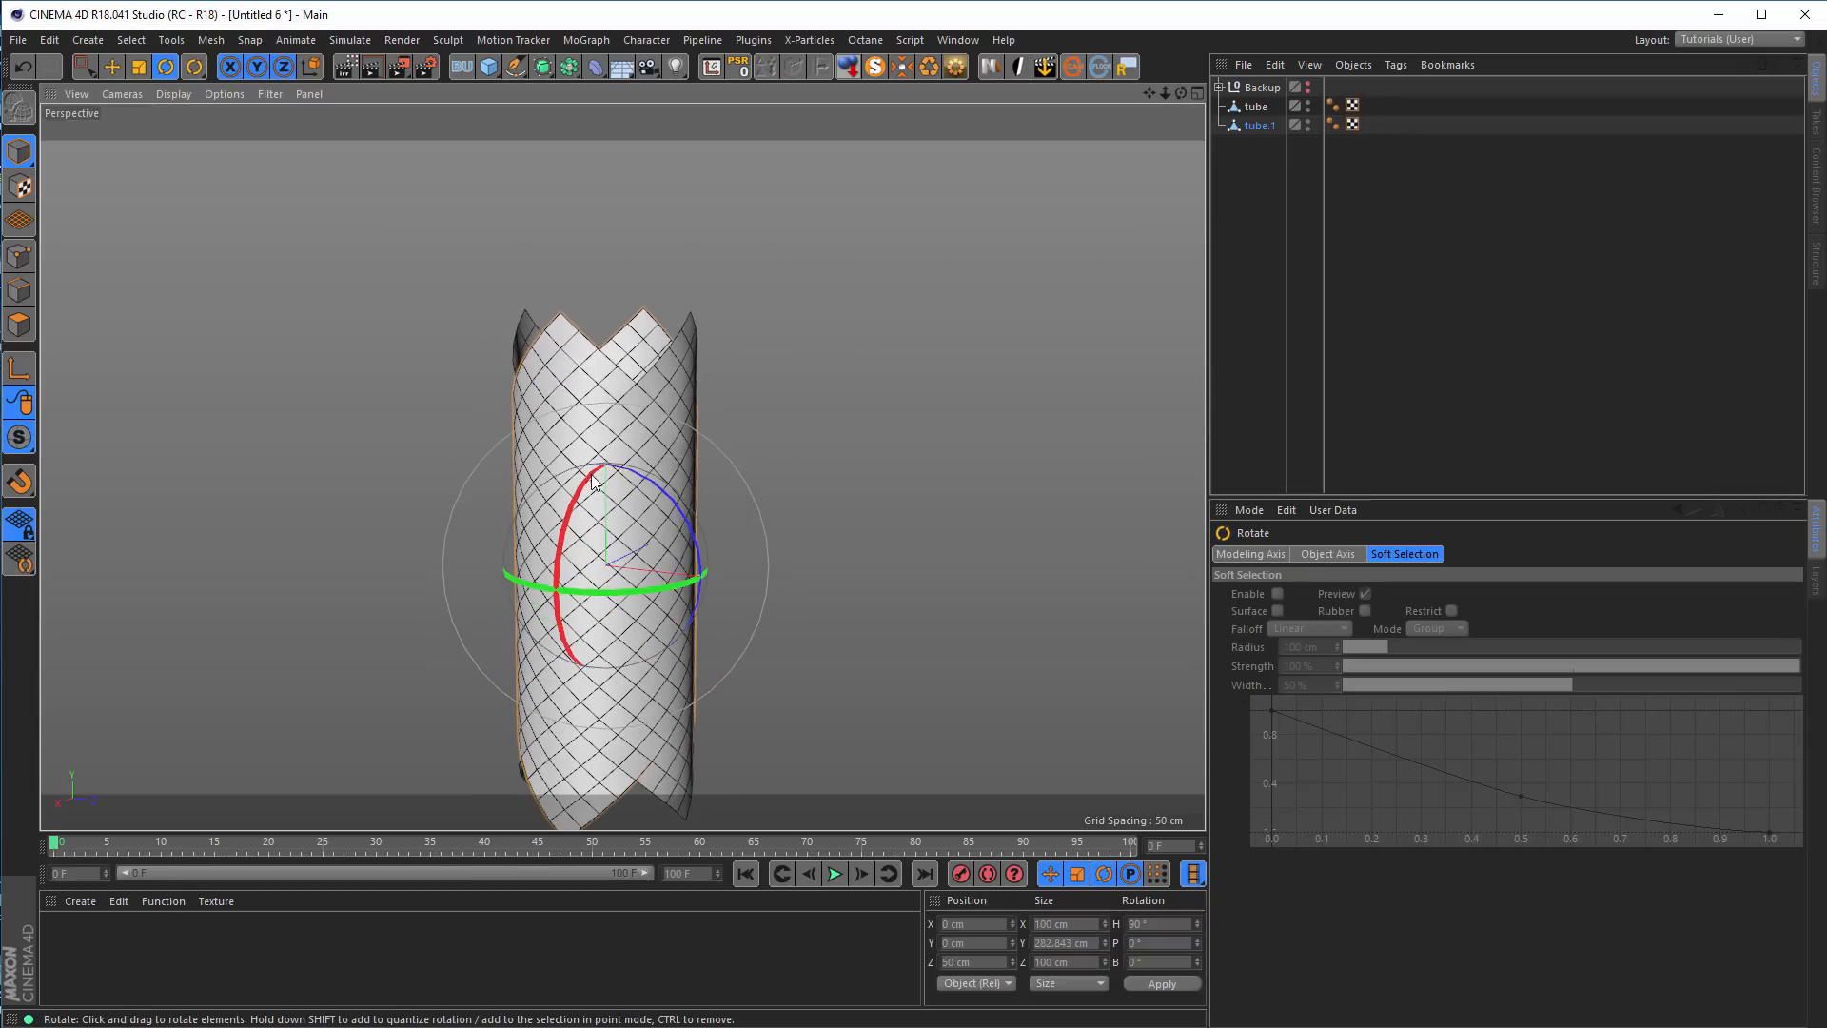
Move the copied tube up to about Y 222.6 cm so its lower end meets the original's upper notch
middle_click_drag(597, 490, 640, 588, "alt")
key("e")
mouse_move(652, 475)
left_mouse_down()
mouse_move(687, 238)
mouse_move(669, 506)
left_mouse_up()
scroll(695, 605, "up", 2)
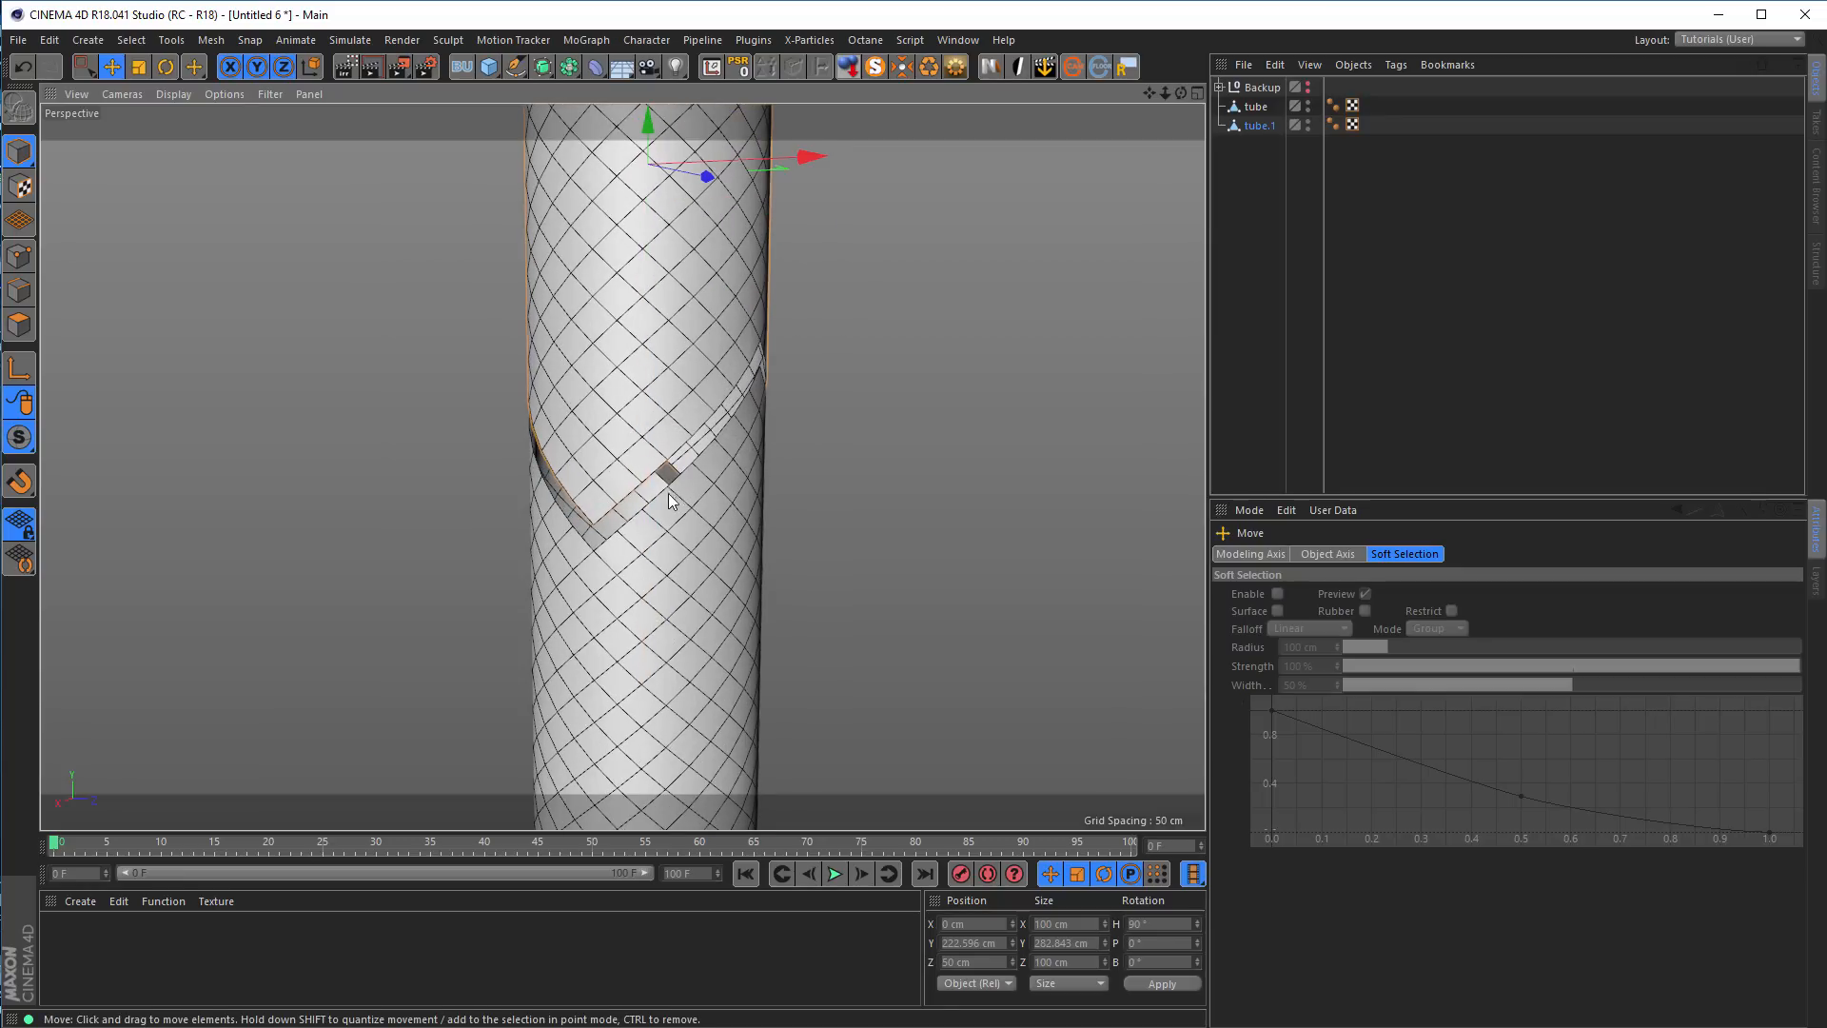
Enable snapping with Vertex Snap and lower the copied tube to about Y 219.2 cm
left_click_drag(19, 481, 105, 345)
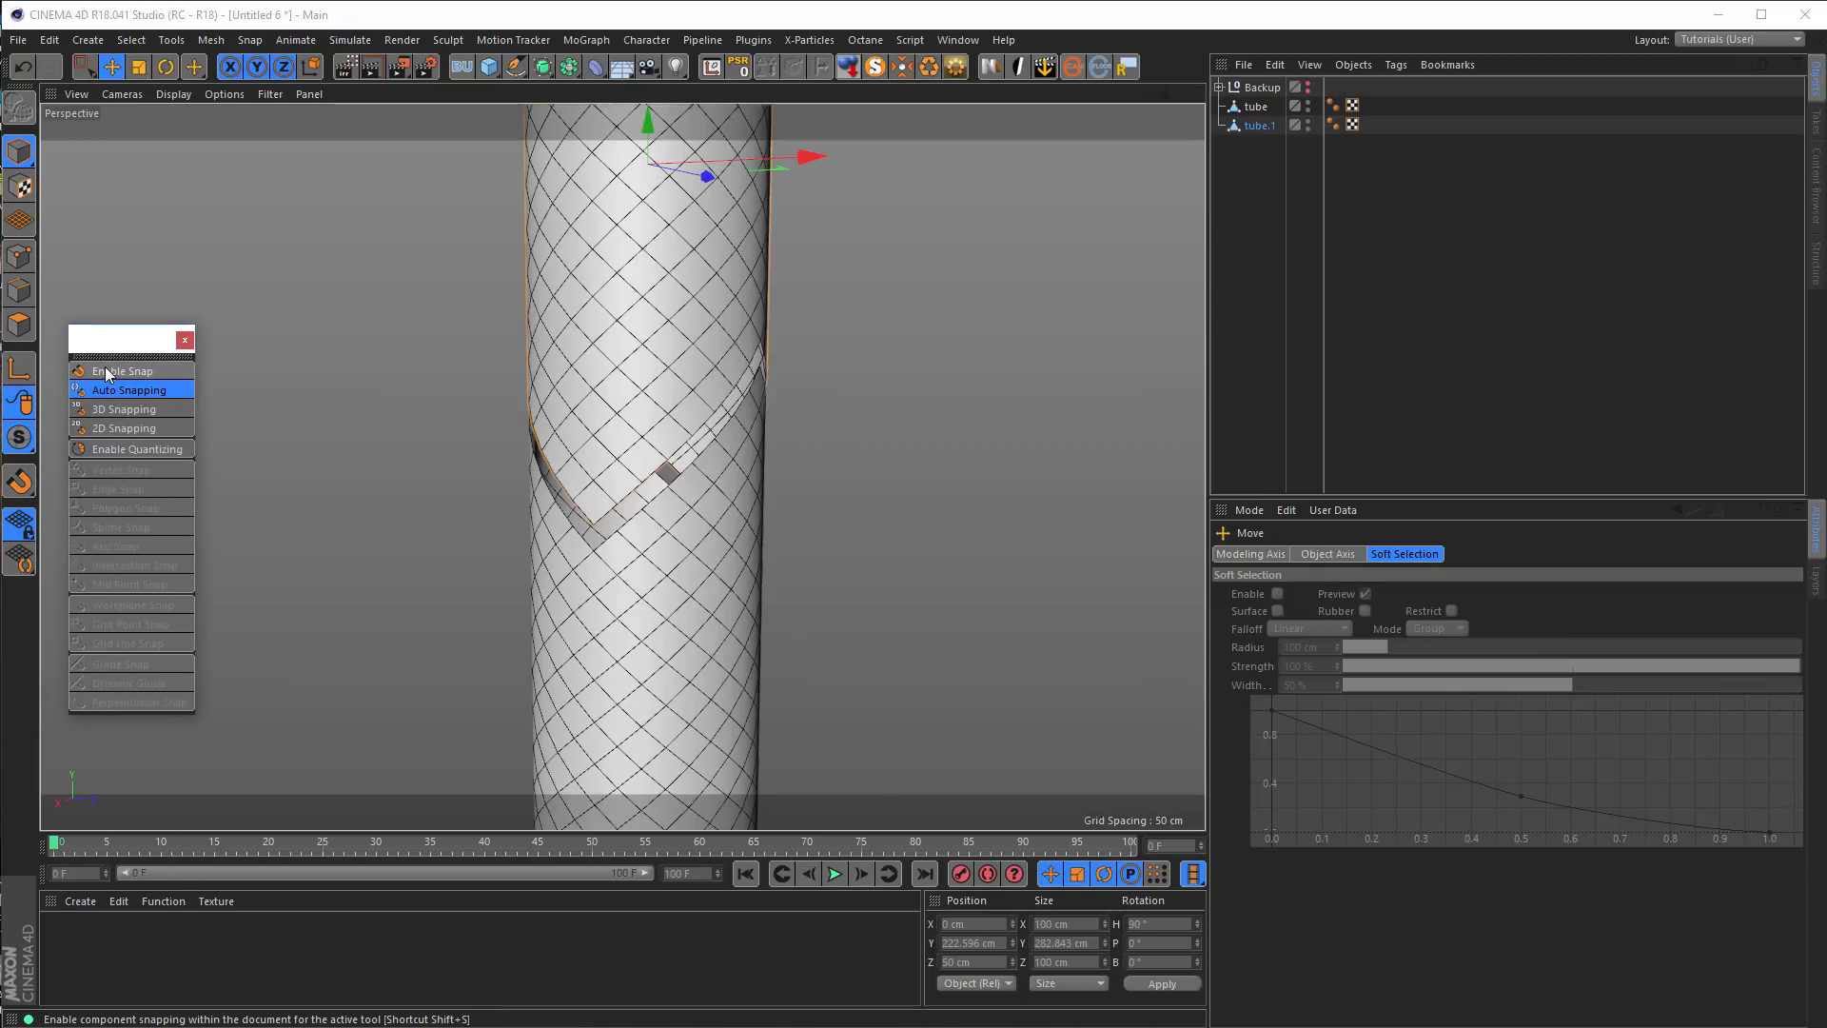
left_click(104, 369)
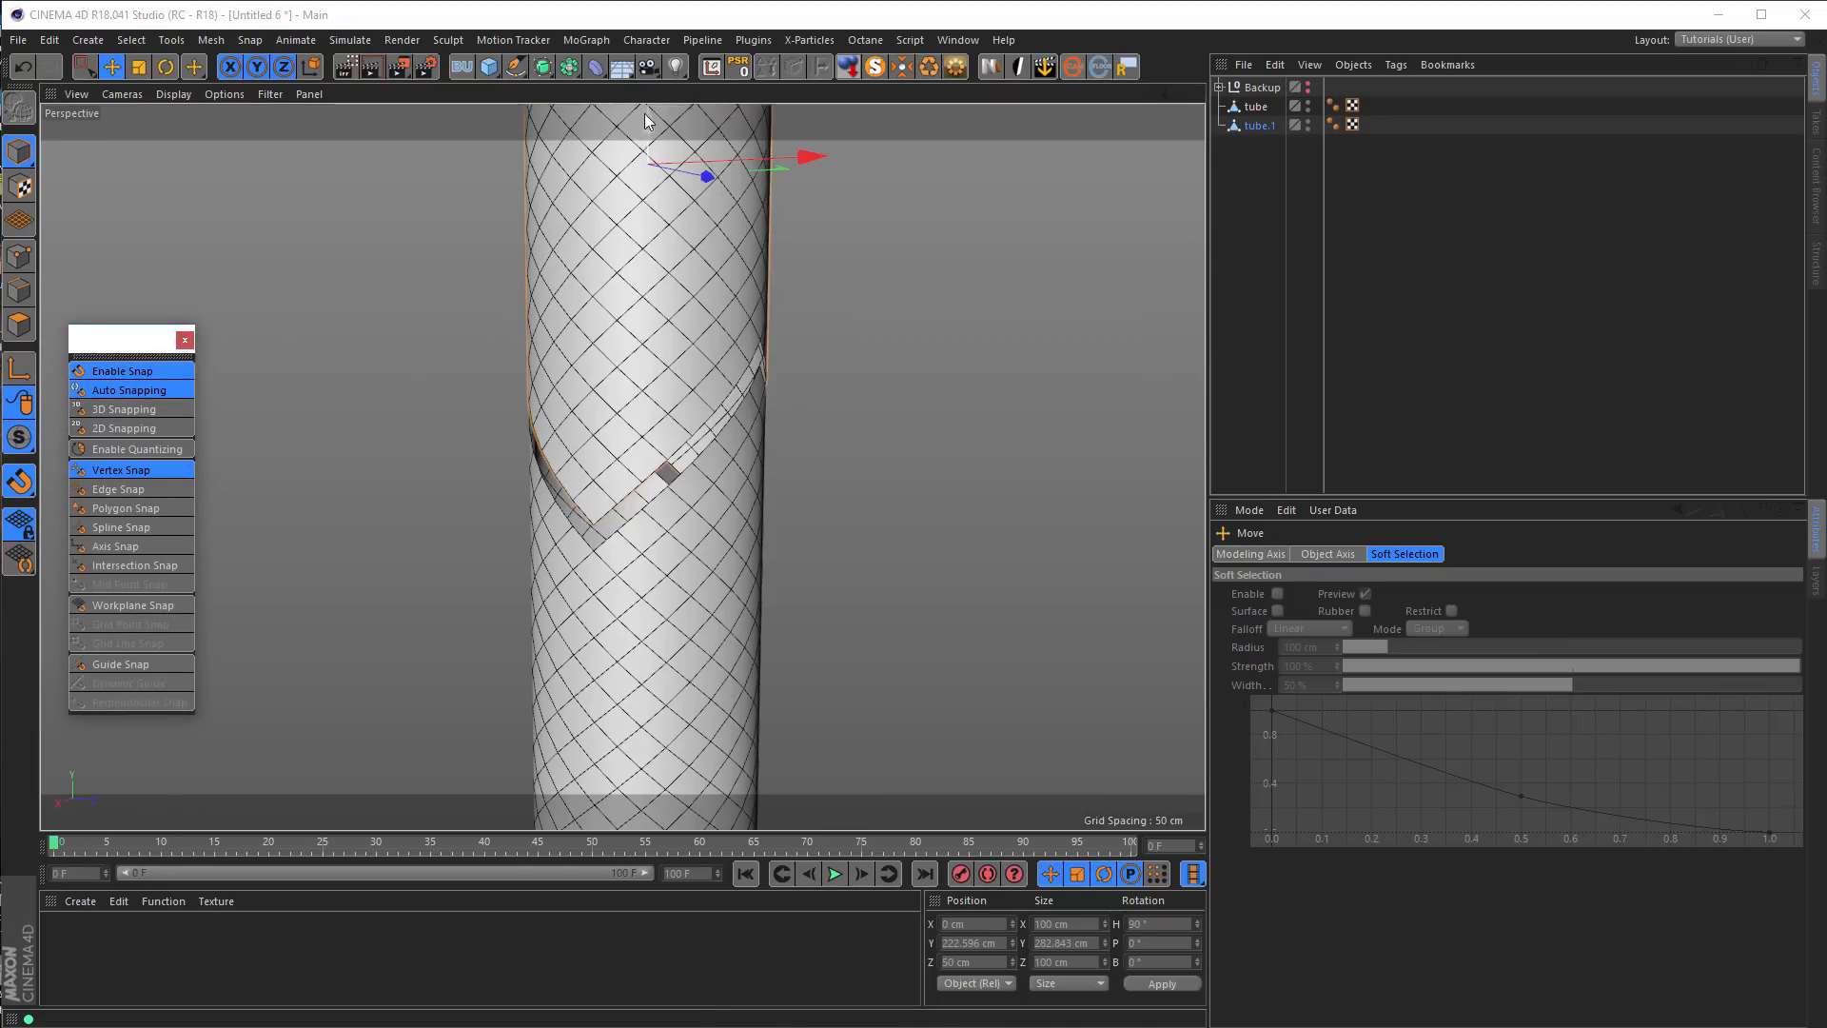
mouse_move(648, 114)
left_mouse_down()
mouse_move(644, 167)
mouse_move(649, 121)
left_mouse_up()
middle_click_drag(607, 327, 591, 392, "alt")
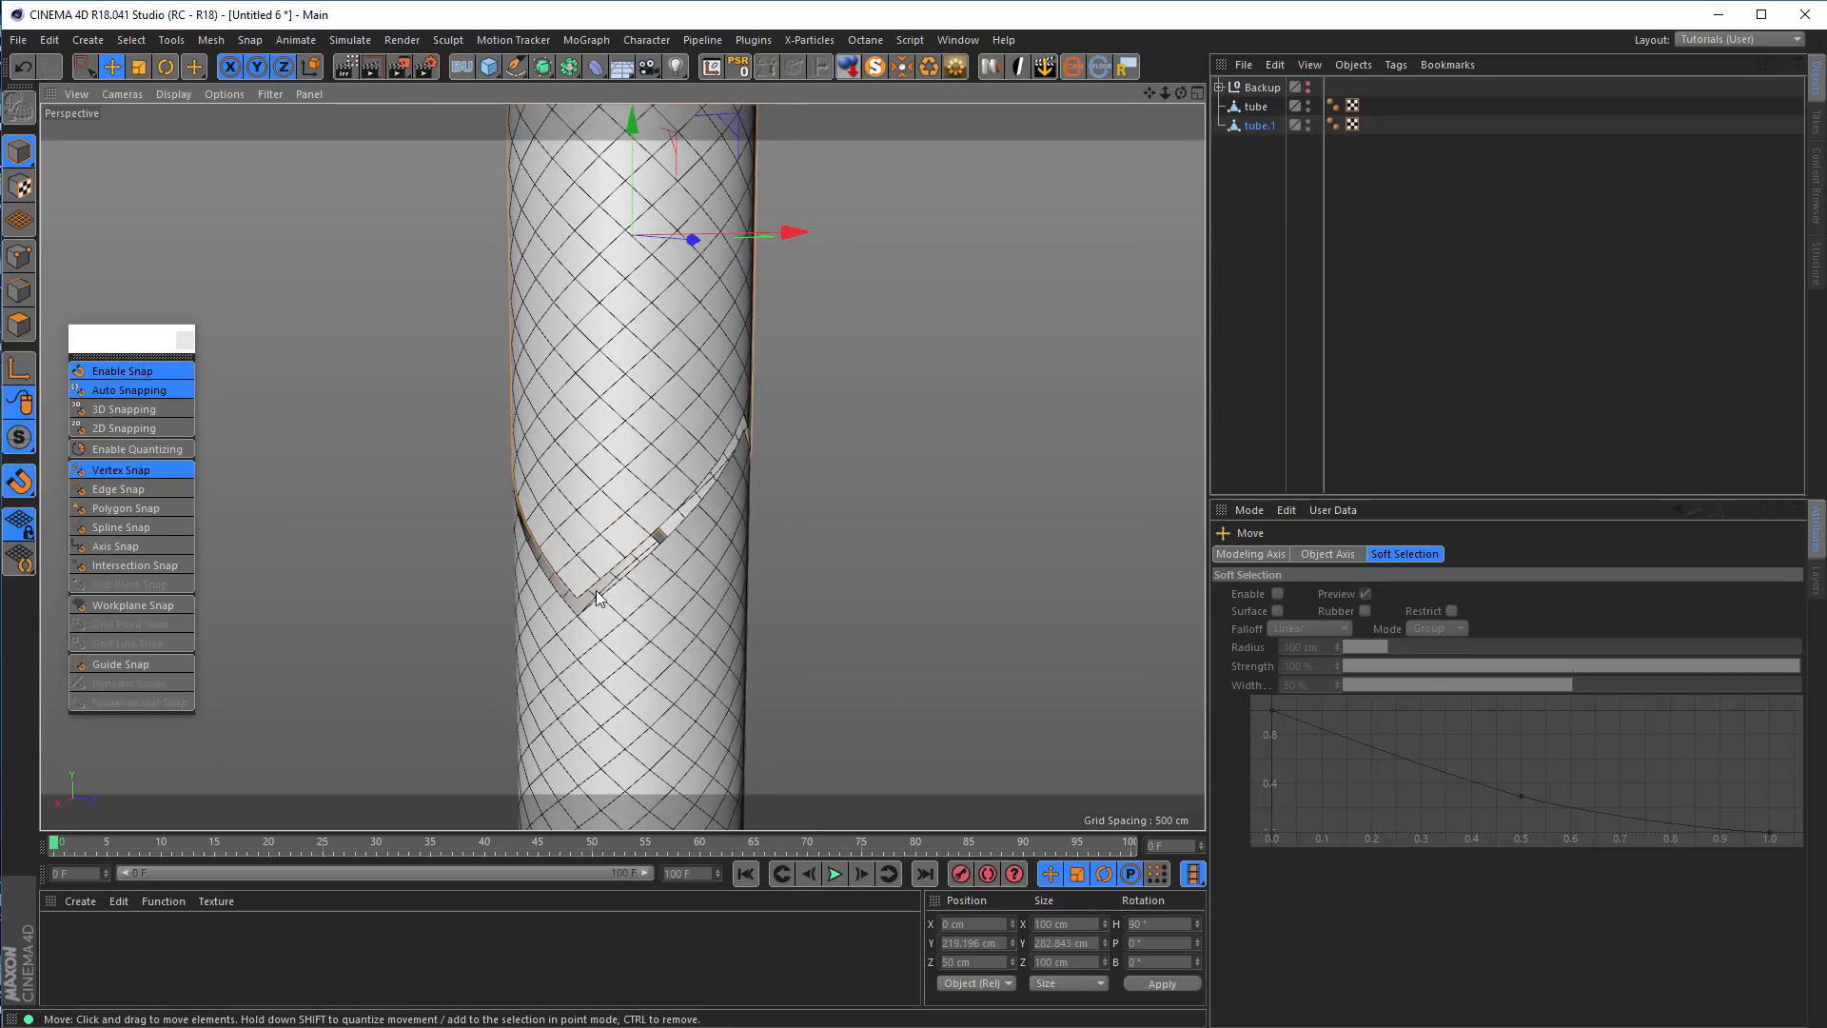
In the Right view, move the copied tube's axis down to its lower tip at about Y 77.8 cm
middle_click(793, 417)
middle_click(566, 616)
scroll(711, 562, "down", 5)
scroll(702, 508, "up", 3)
scroll(763, 559, "up", 1)
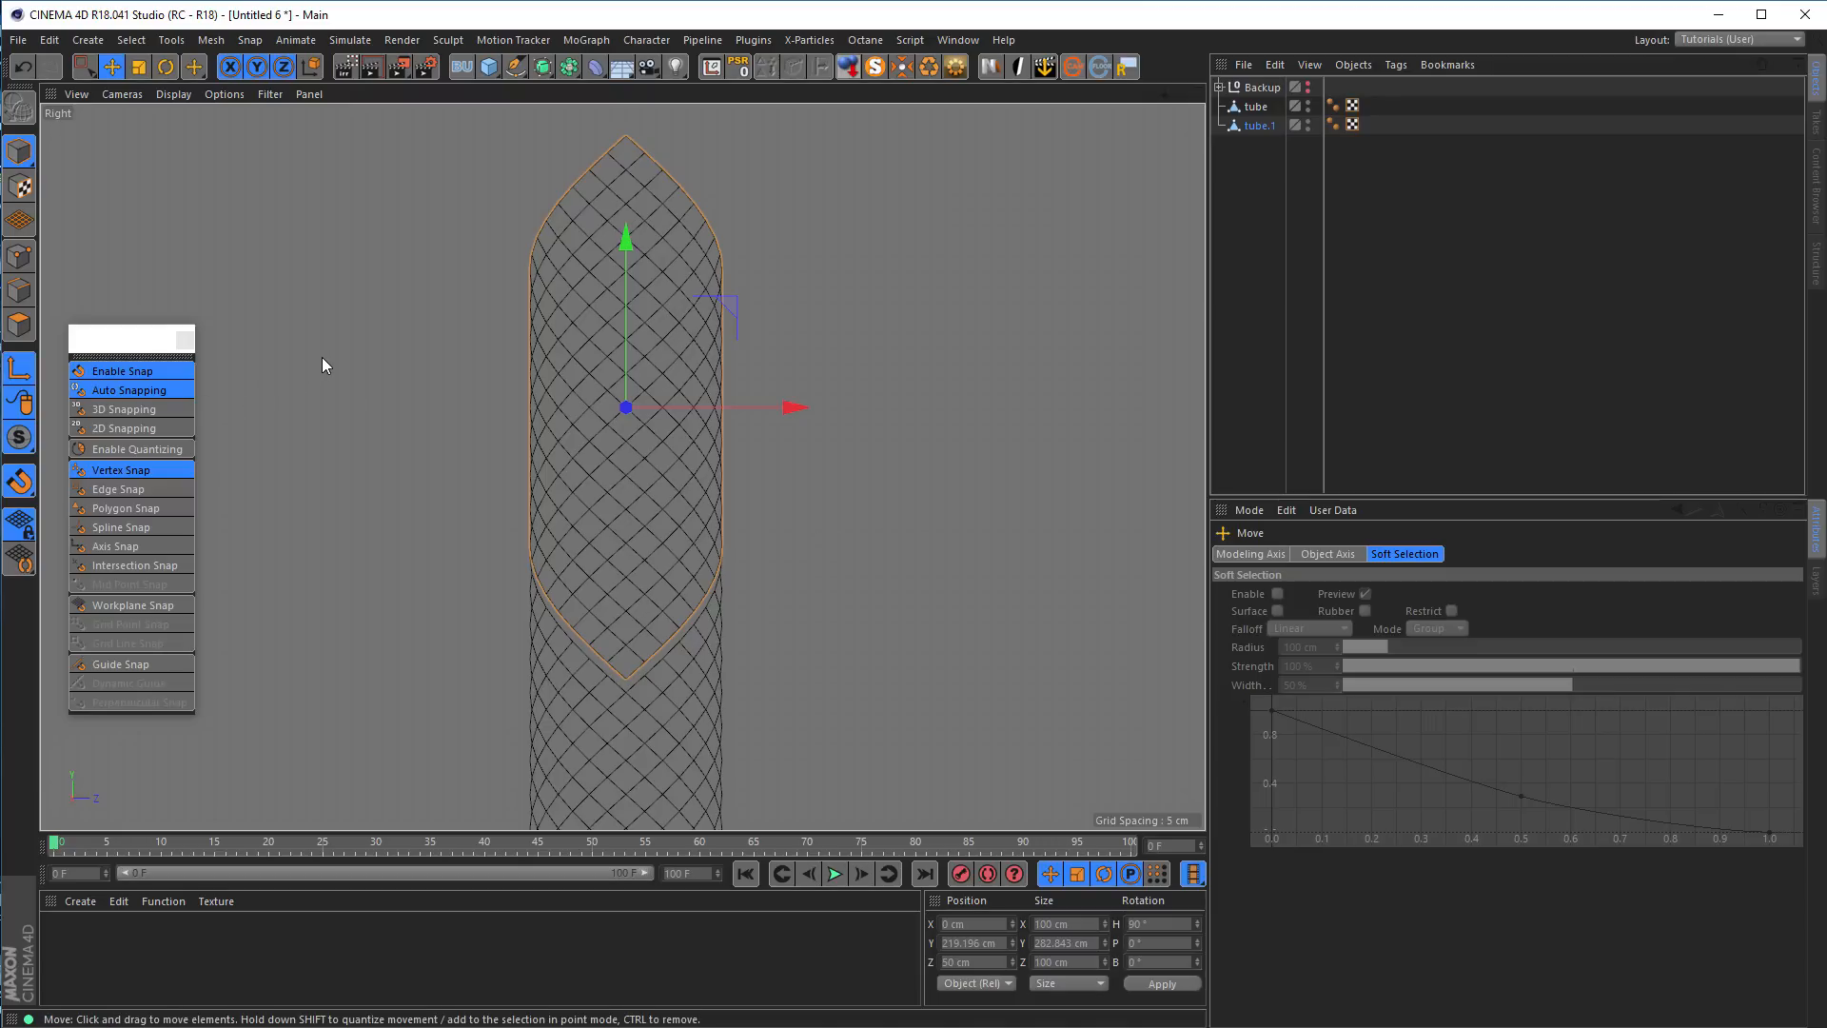
left_click_drag(626, 238, 612, 511)
Move the copied tube's axis along Z onto the lower tip vertex on the tube's surface, at X 50 cm
middle_click(940, 596)
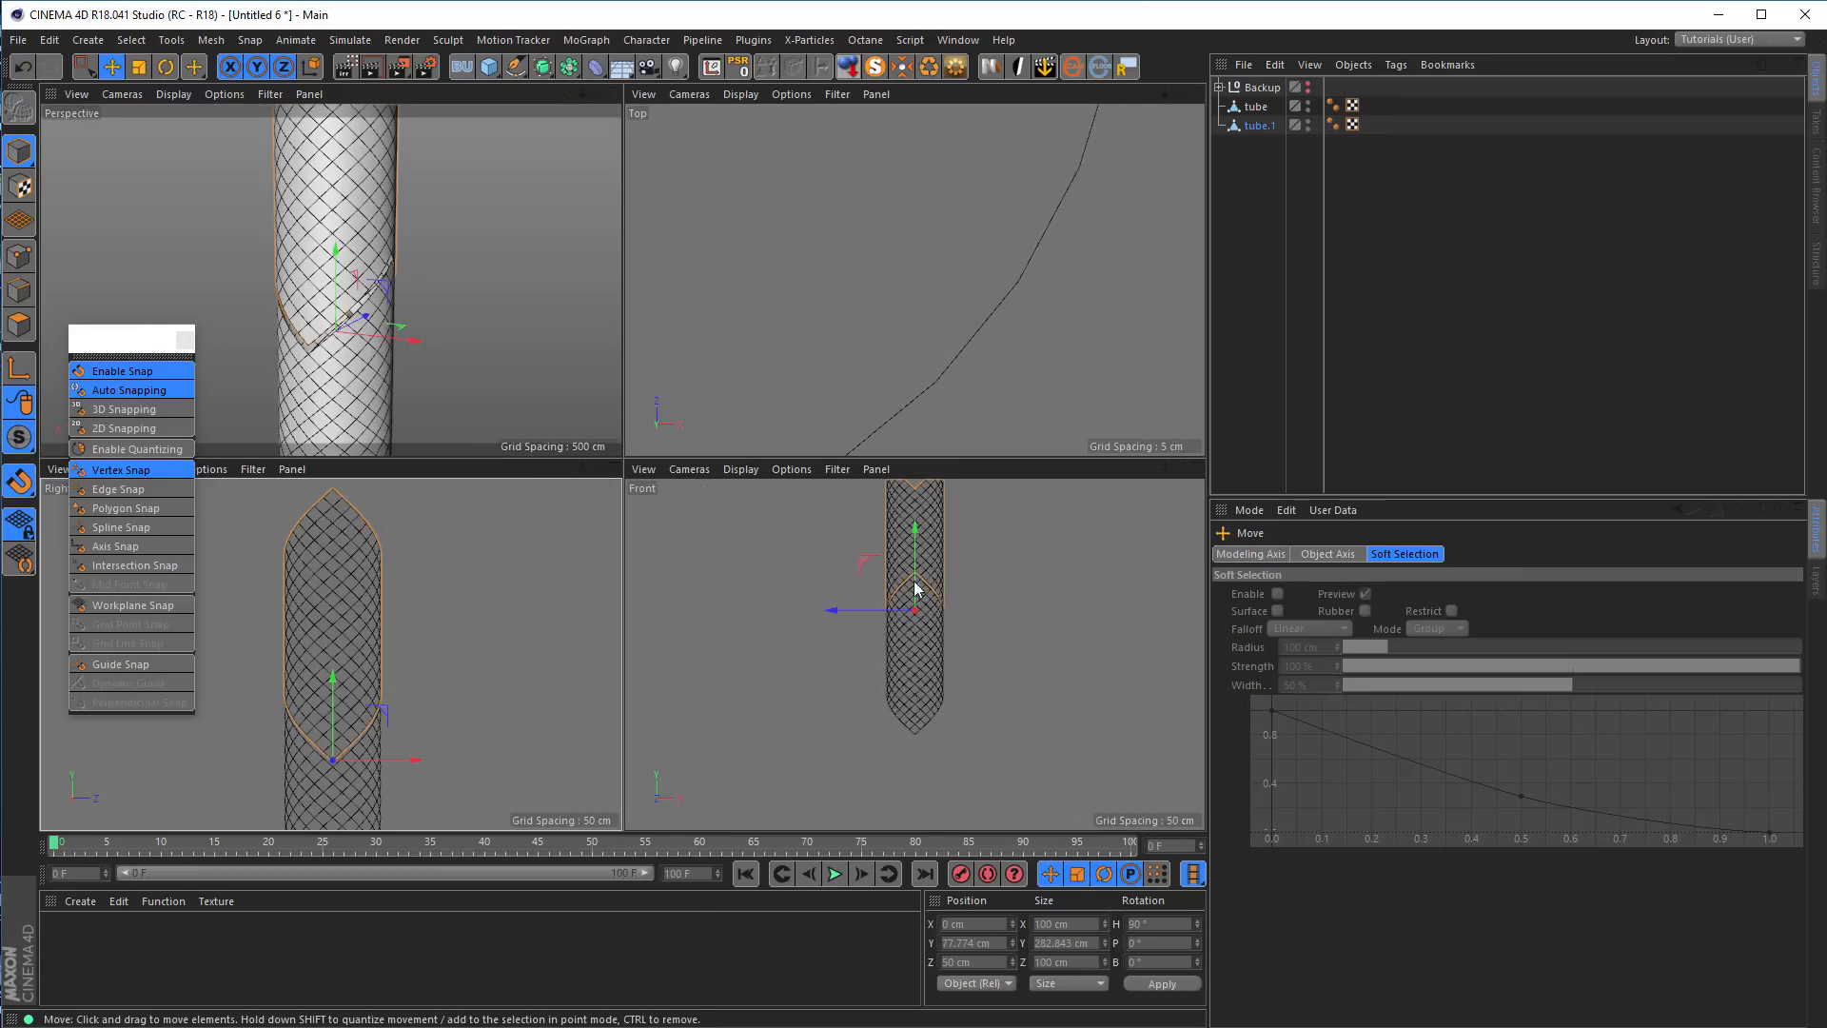
middle_click(480, 407)
left_click_drag(655, 491, 877, 482, "alt")
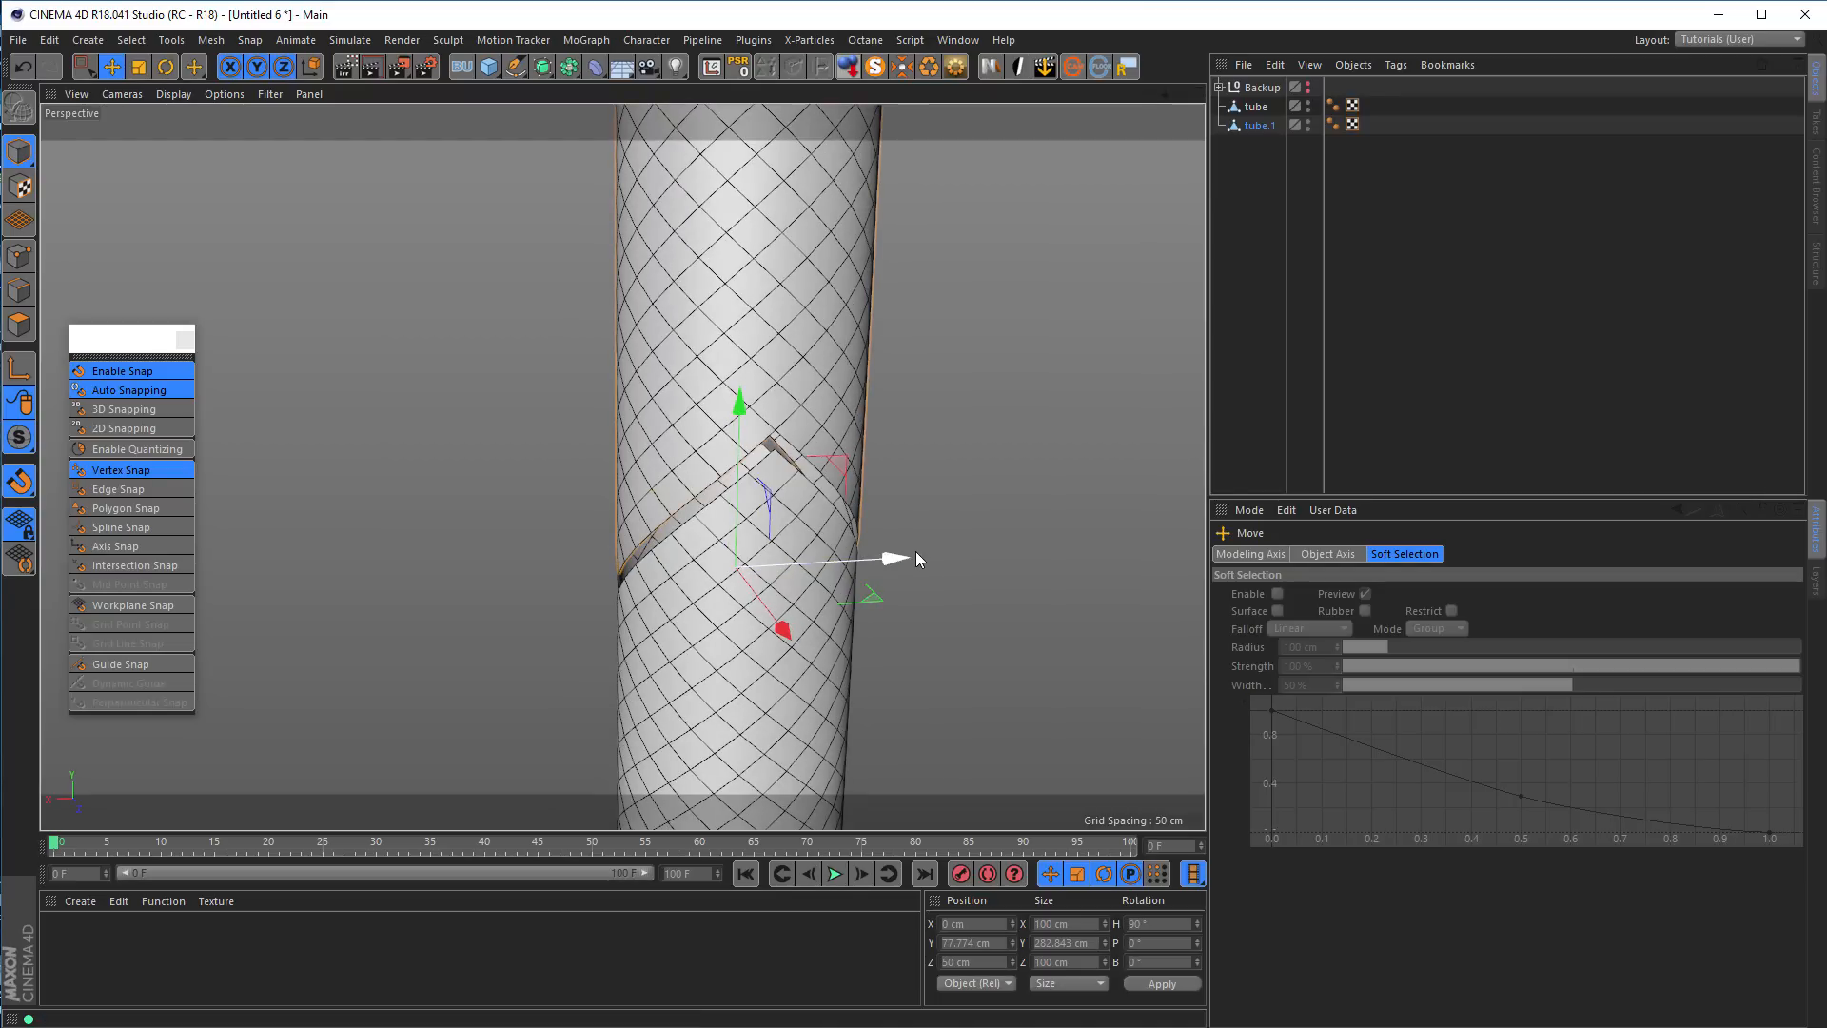
left_click_drag(904, 558, 769, 563)
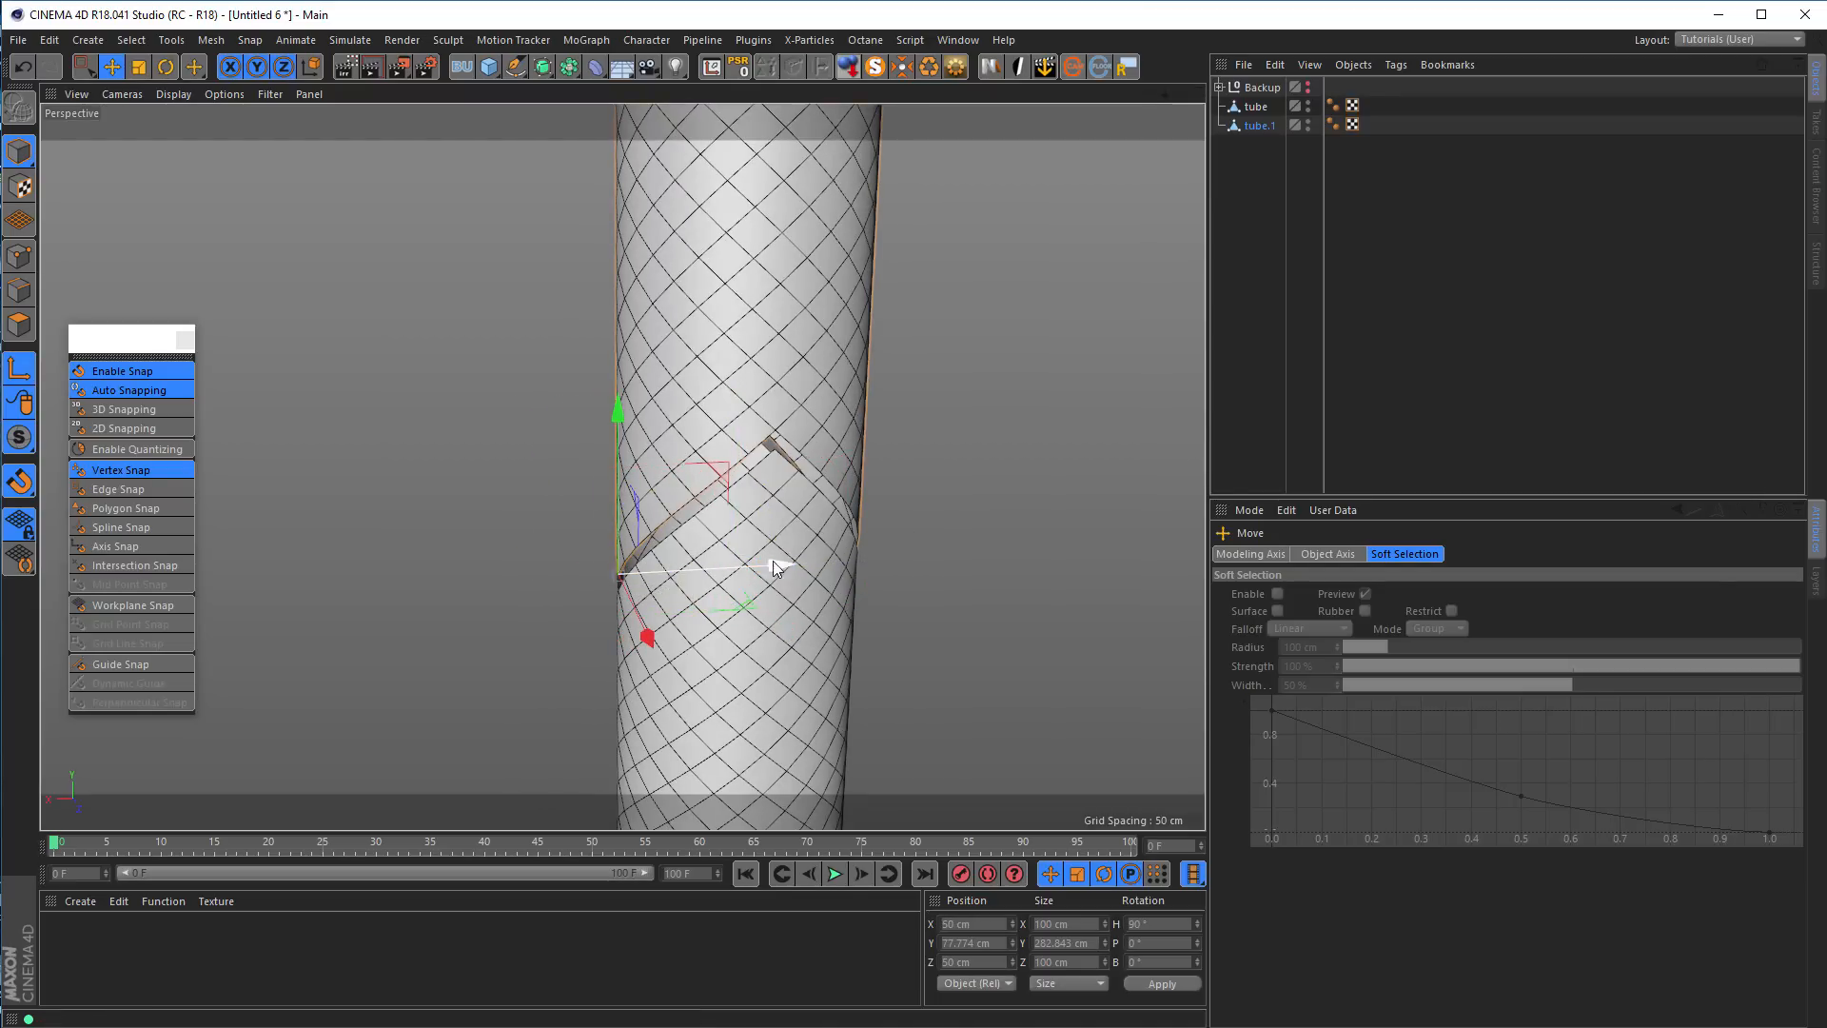
Leave axis editing and snap the copied tube down into the original's notch at Y 70.711 cm
scroll(603, 526, "up", 5)
mouse_move(604, 526)
left_mouse_down("alt")
mouse_move(376, 505)
mouse_move(383, 569)
mouse_move(586, 567)
mouse_move(533, 565)
mouse_move(636, 540)
mouse_move(613, 522)
left_mouse_up("alt")
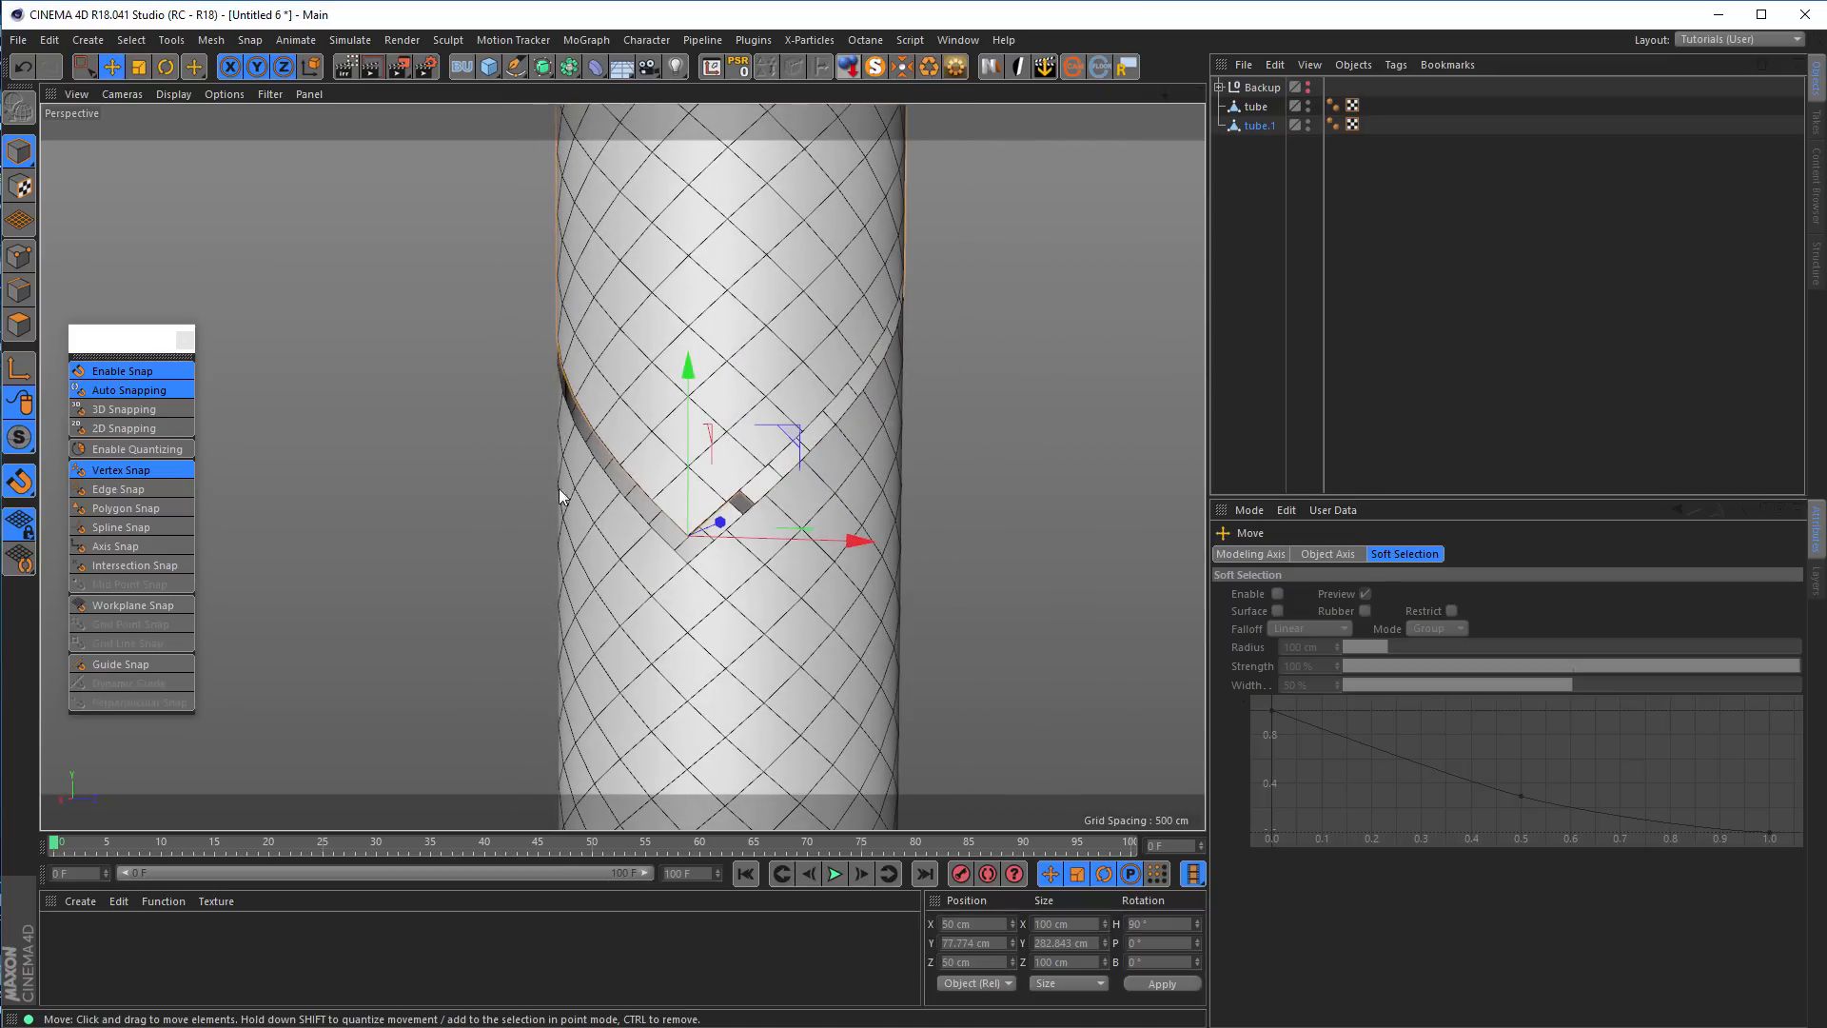
left_click_drag(689, 374, 690, 405)
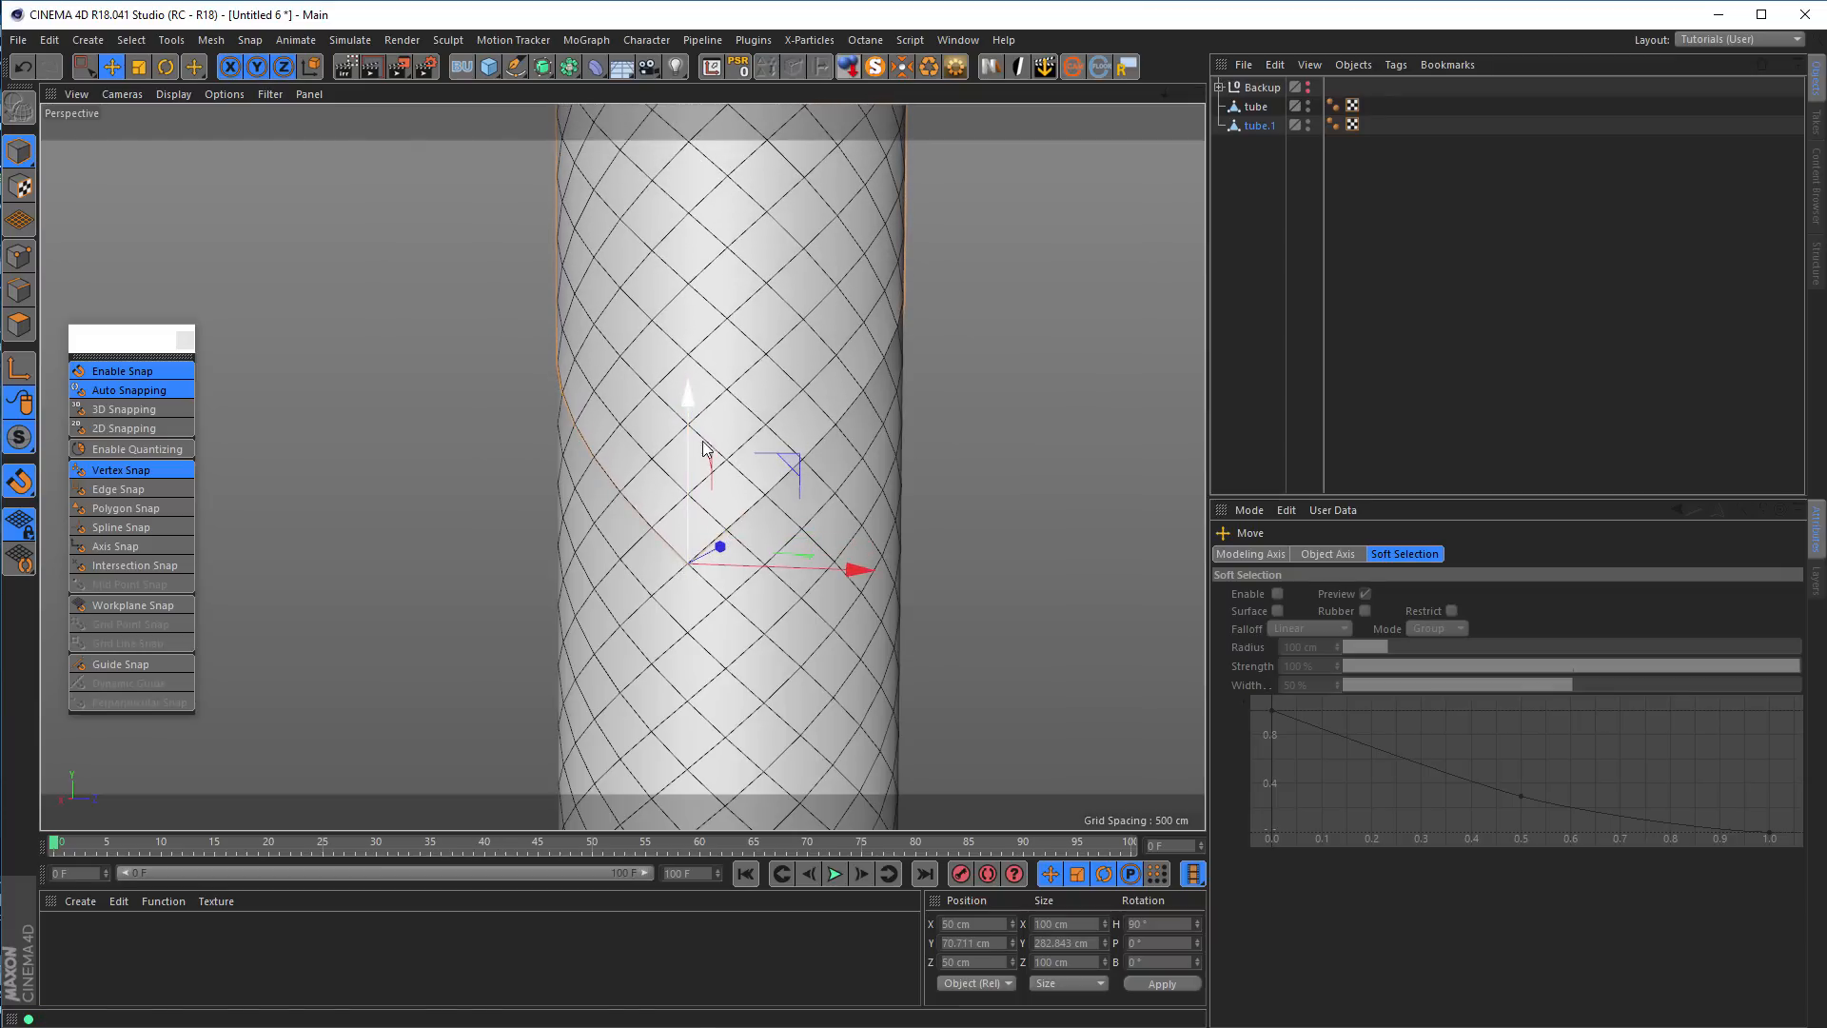
Close the snapping palette, turn snapping off and check the joint between the two tubes from several sides
left_click(185, 341)
right_click_drag(721, 491, 538, 528, "alt")
middle_click_drag(684, 482, 615, 501, "alt")
left_click_drag(616, 507, 709, 476, "alt")
right_click_drag(731, 465, 864, 433, "alt")
left_click_drag(652, 496, 602, 460, "alt")
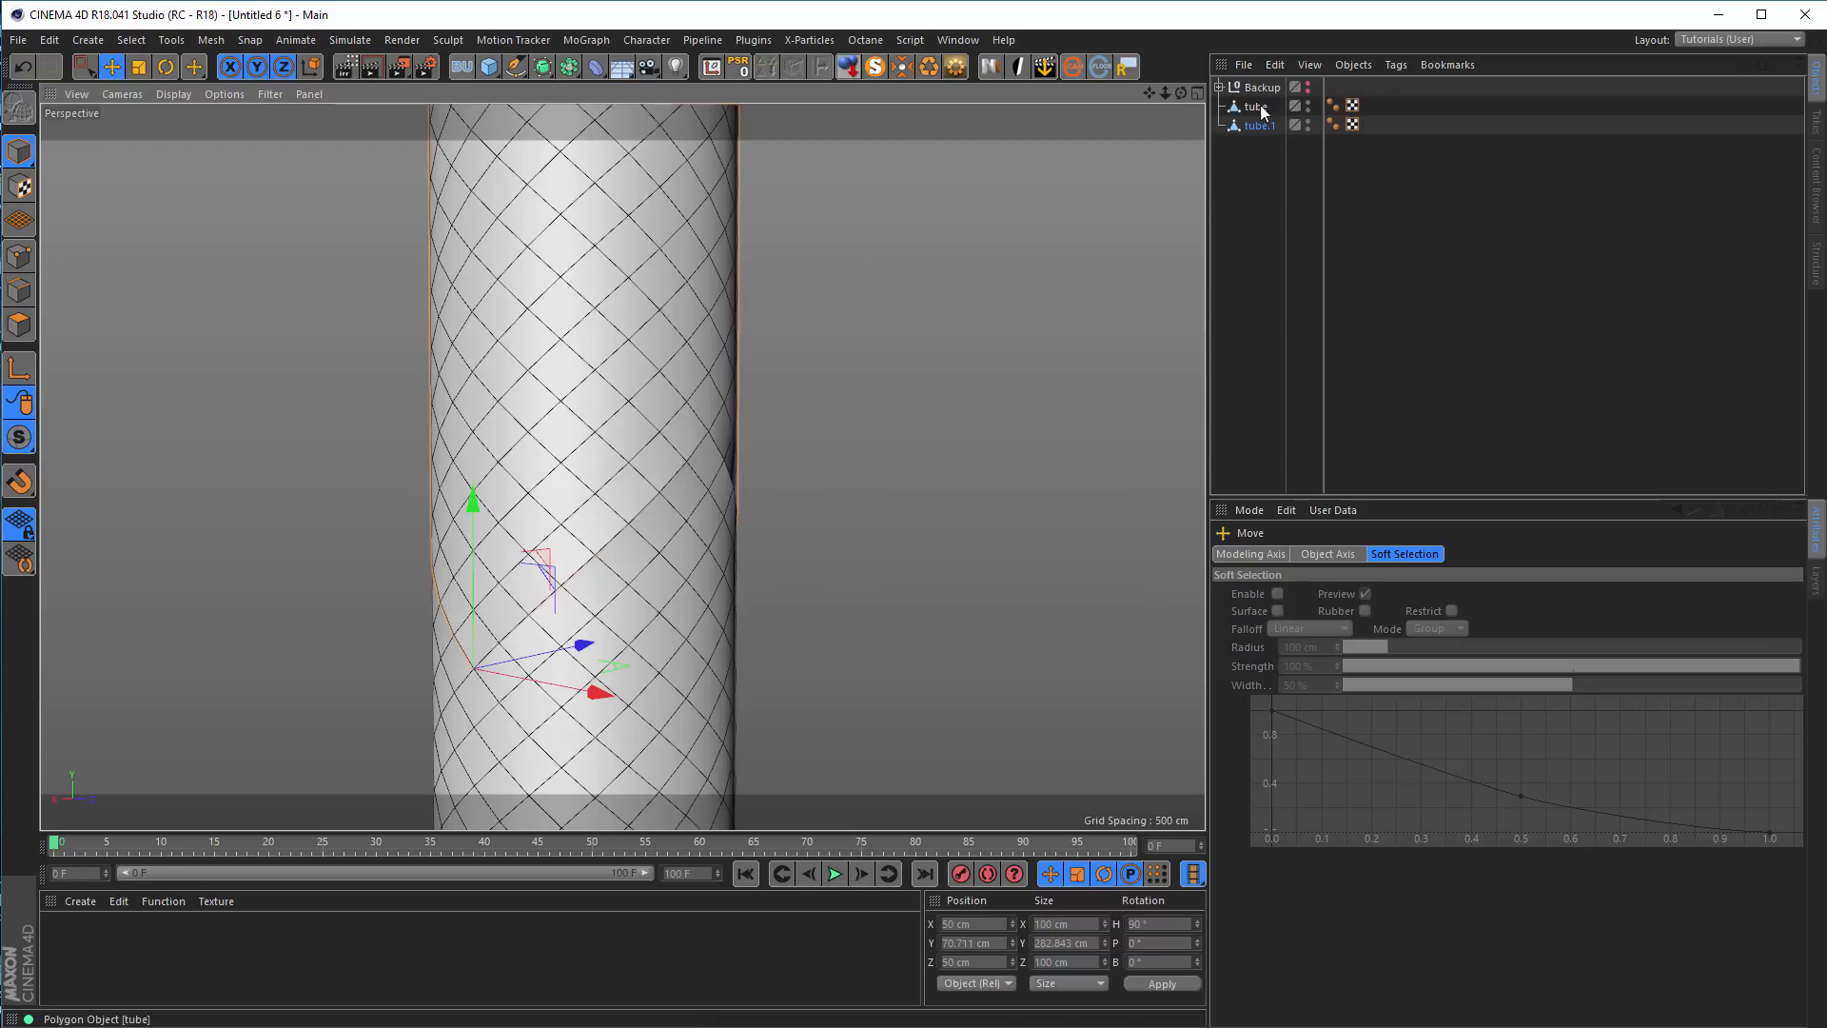
Add a Connect object and place both tubes inside it
left_click(1270, 159)
left_click_drag(1264, 136, 1237, 95)
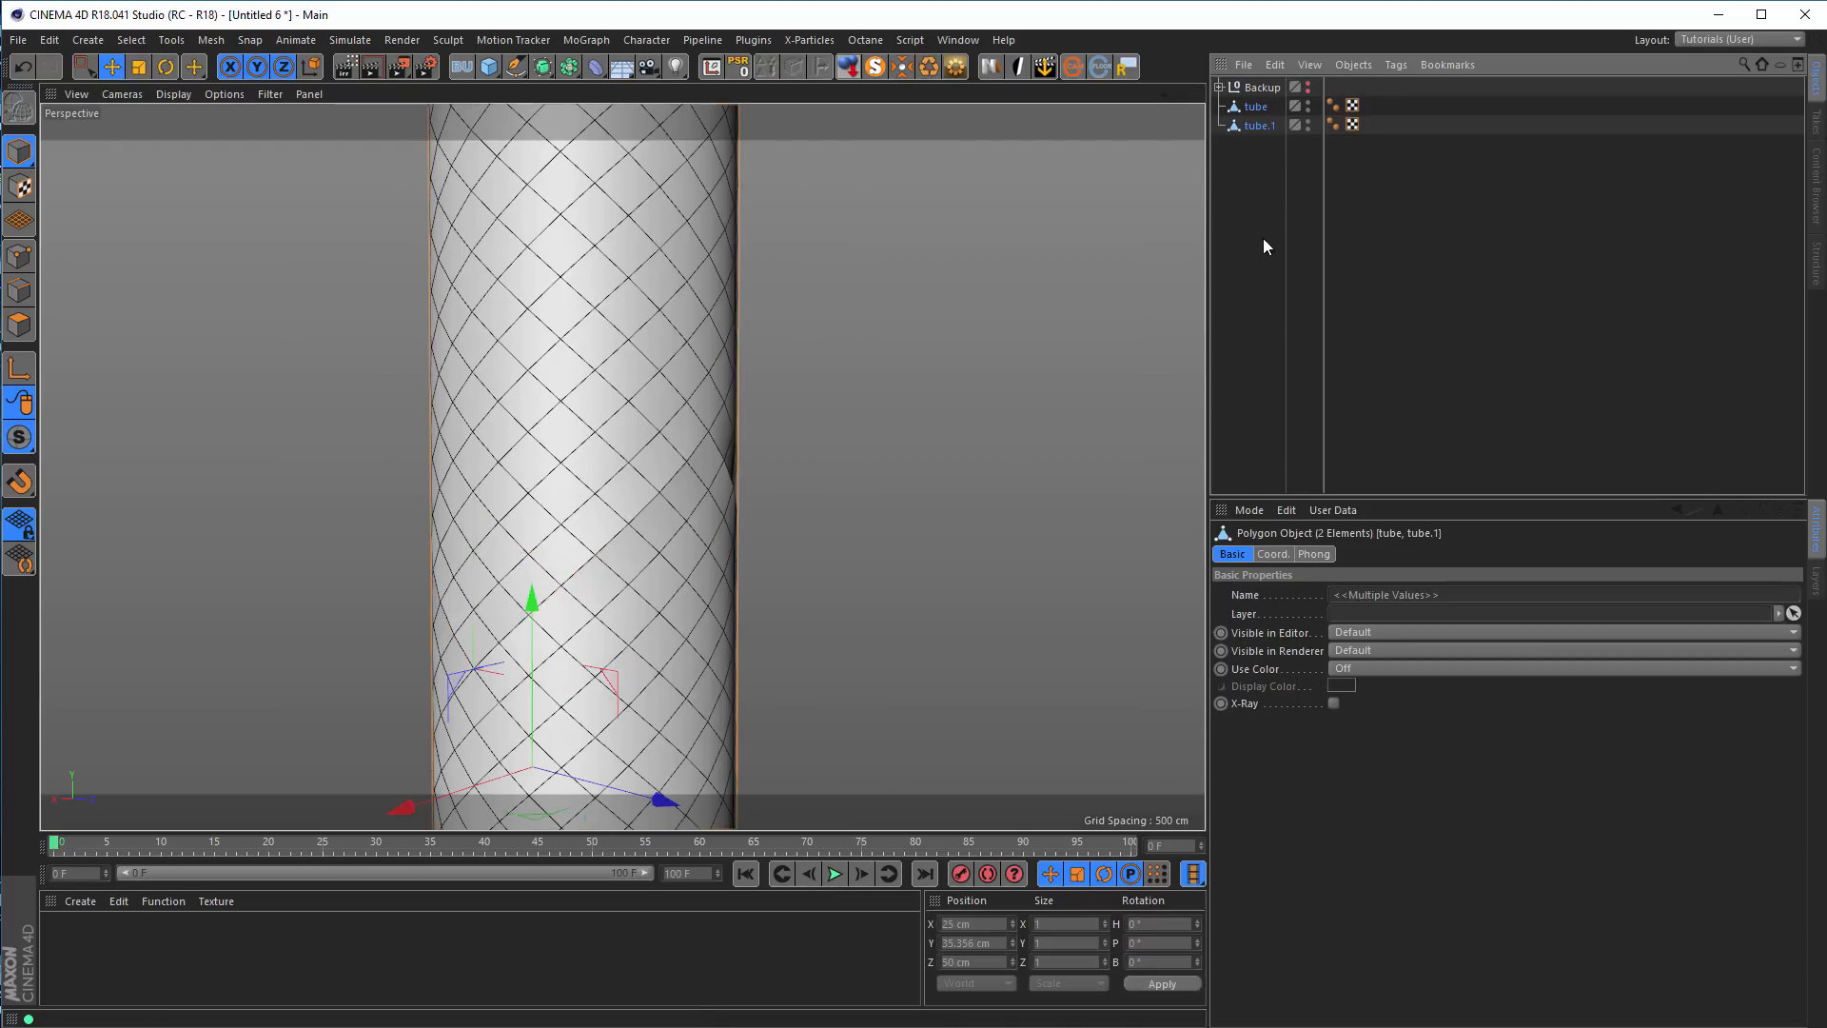
left_click(570, 67)
left_click(815, 133)
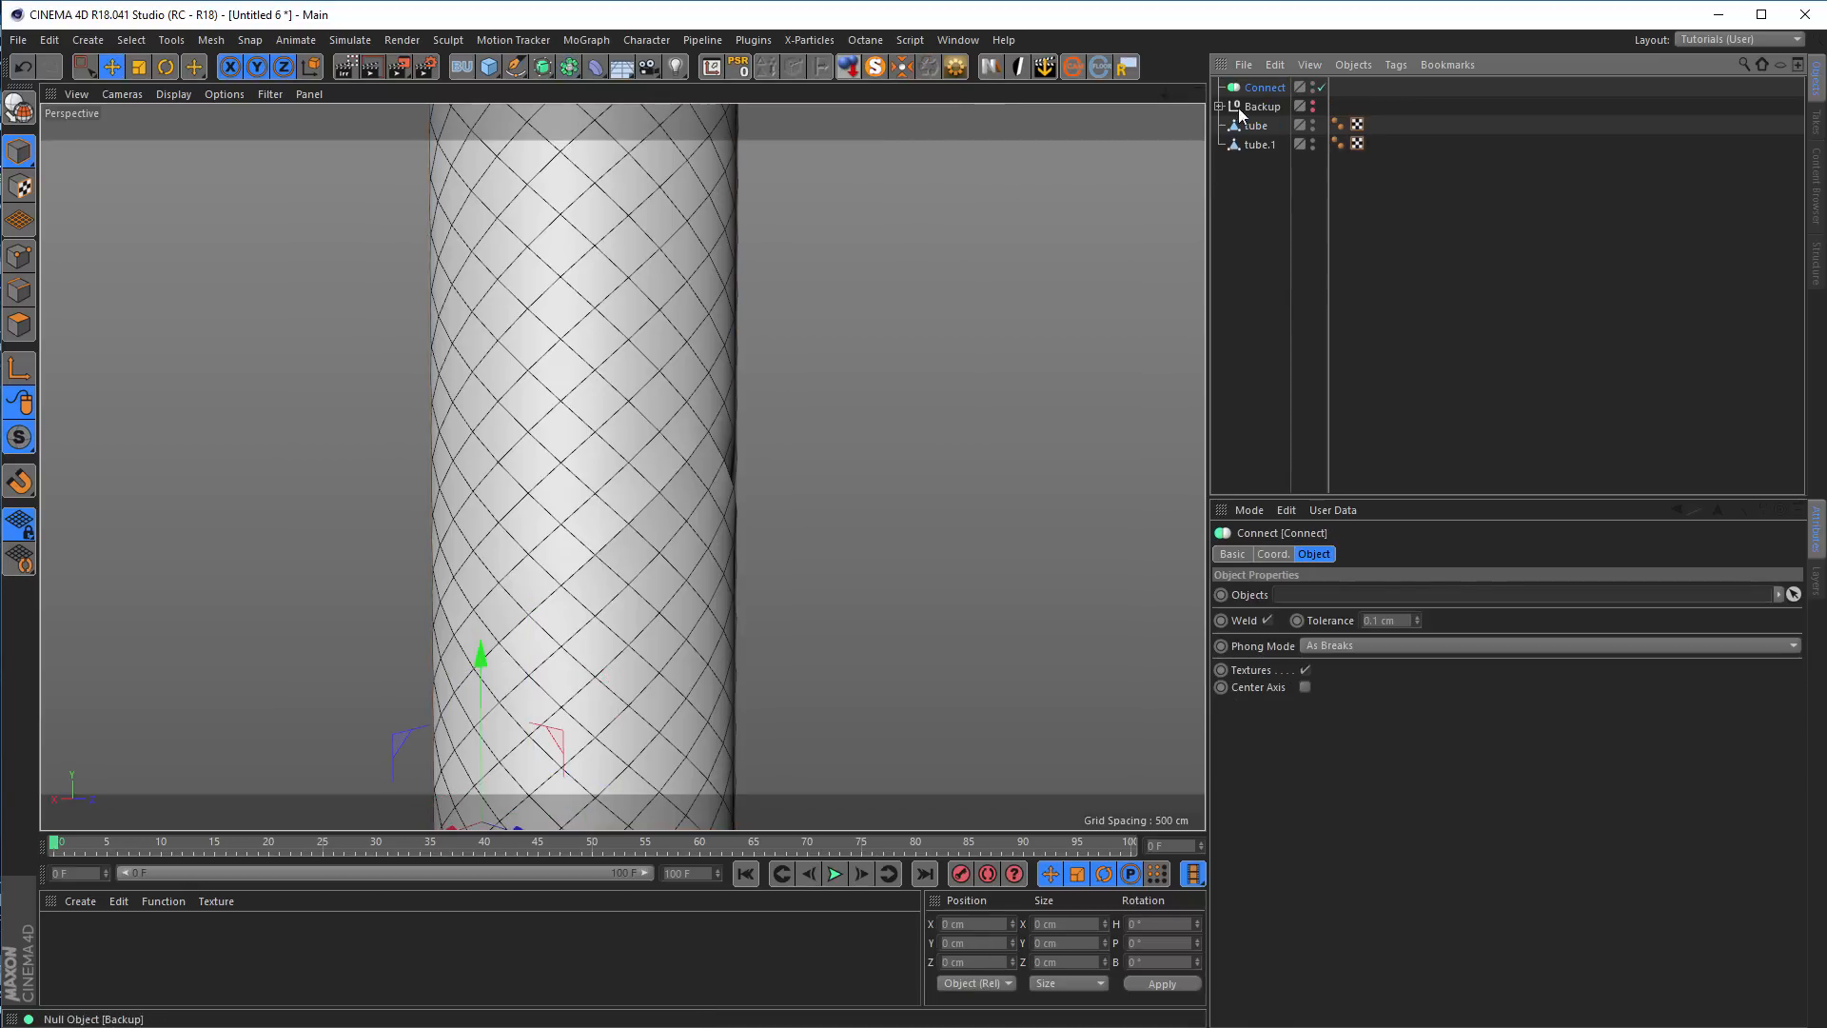
left_click(1249, 126)
left_click(1254, 107, "ctrl")
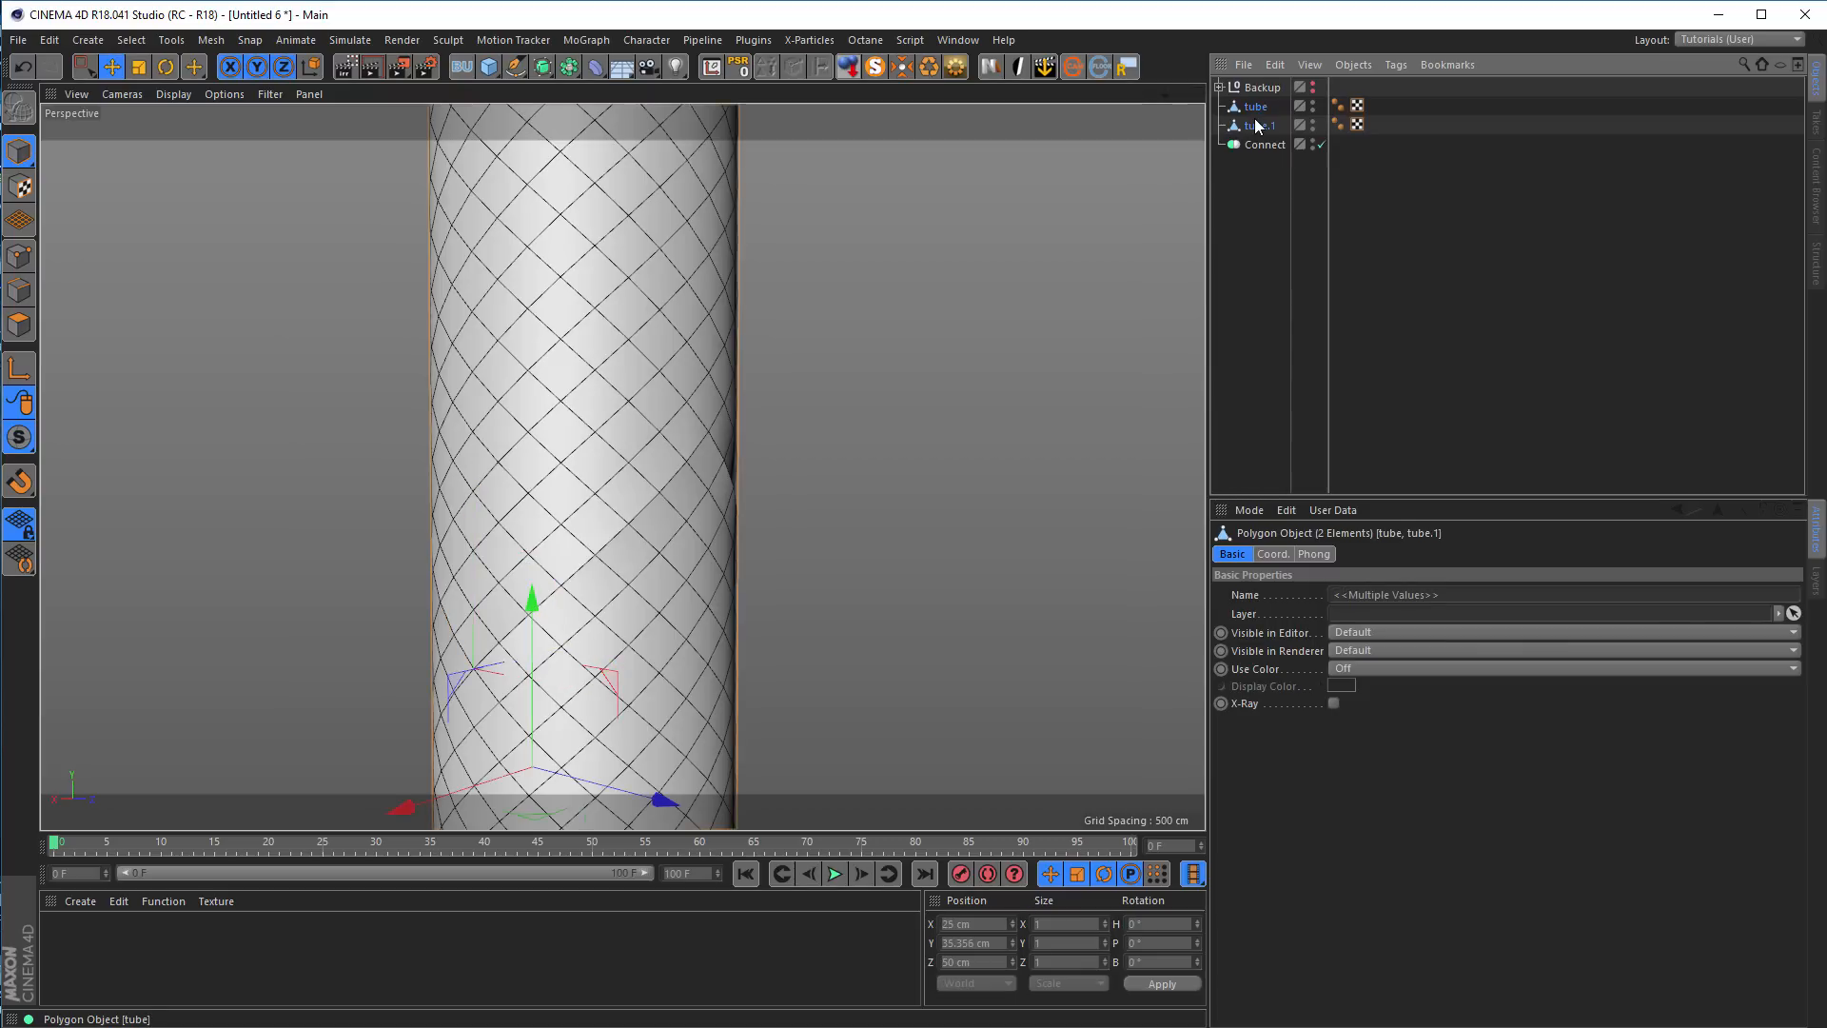
left_click_drag(1265, 143, 1266, 143)
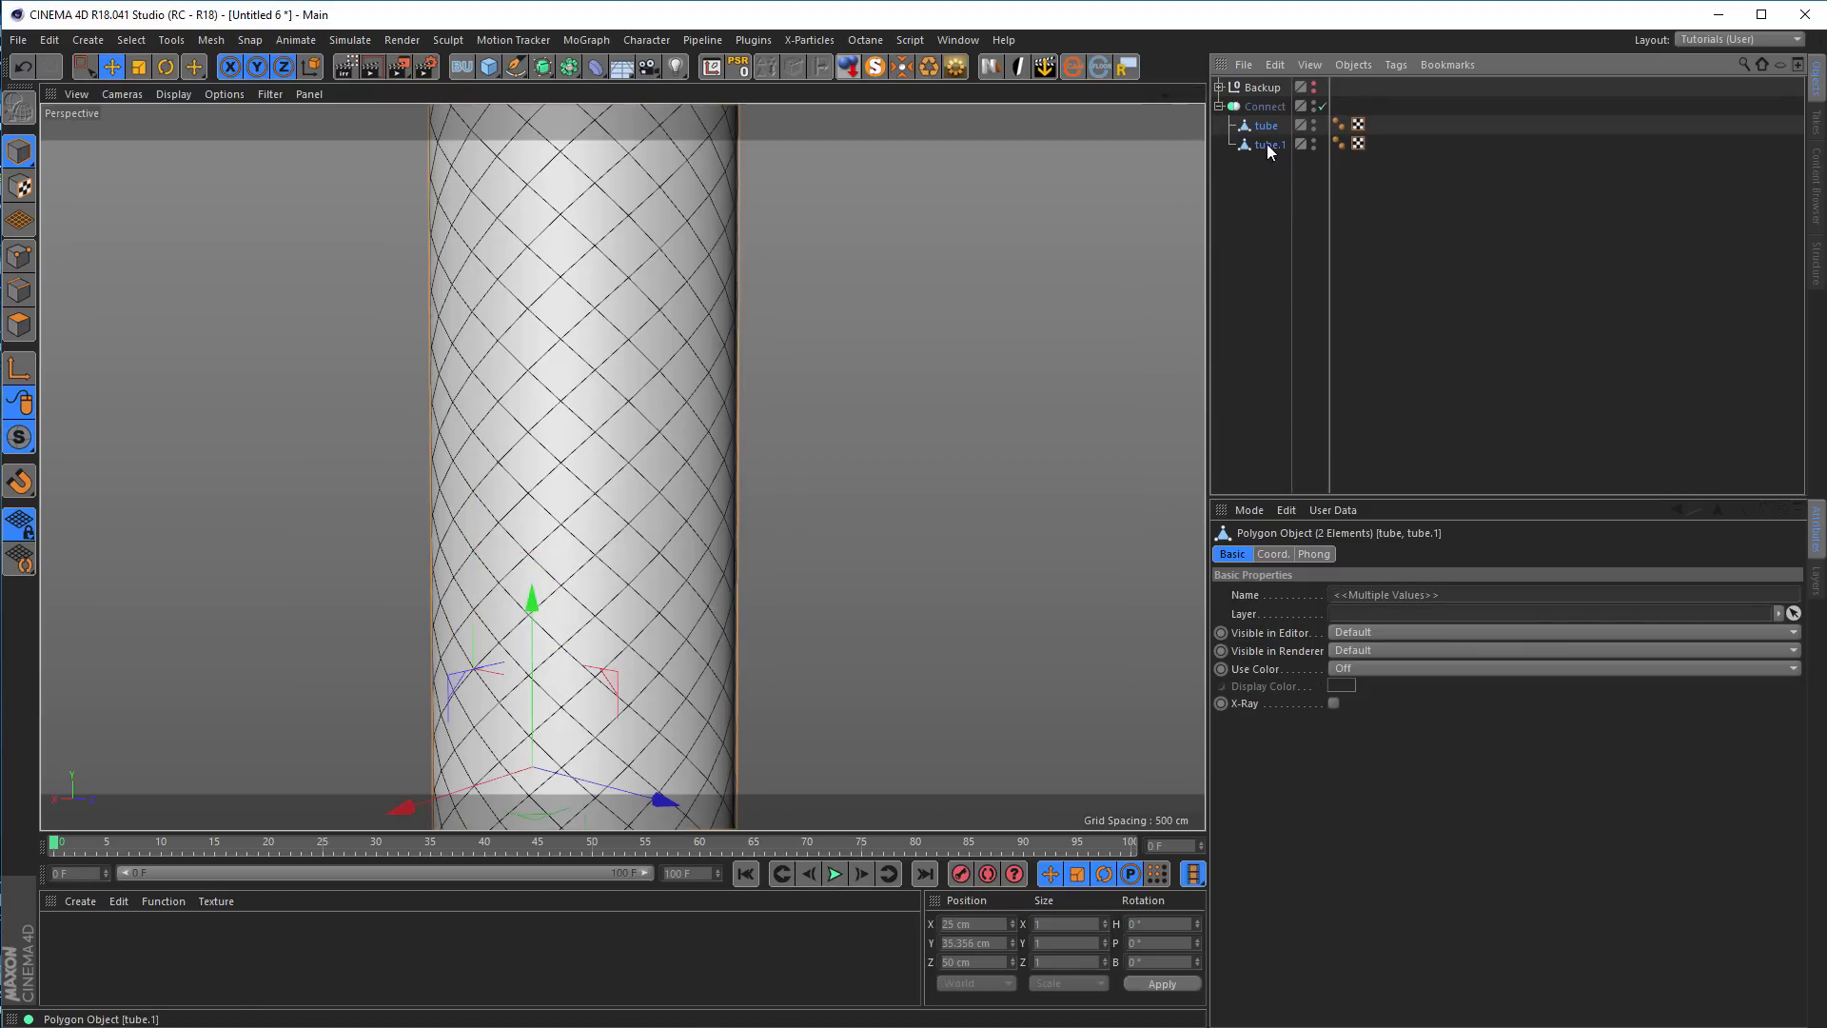
Make the Connect object editable to merge both tubes into one mesh, and check the result from several sides
middle_click_drag(573, 618, 686, 447, "alt")
left_click_drag(686, 446, 826, 444, "alt")
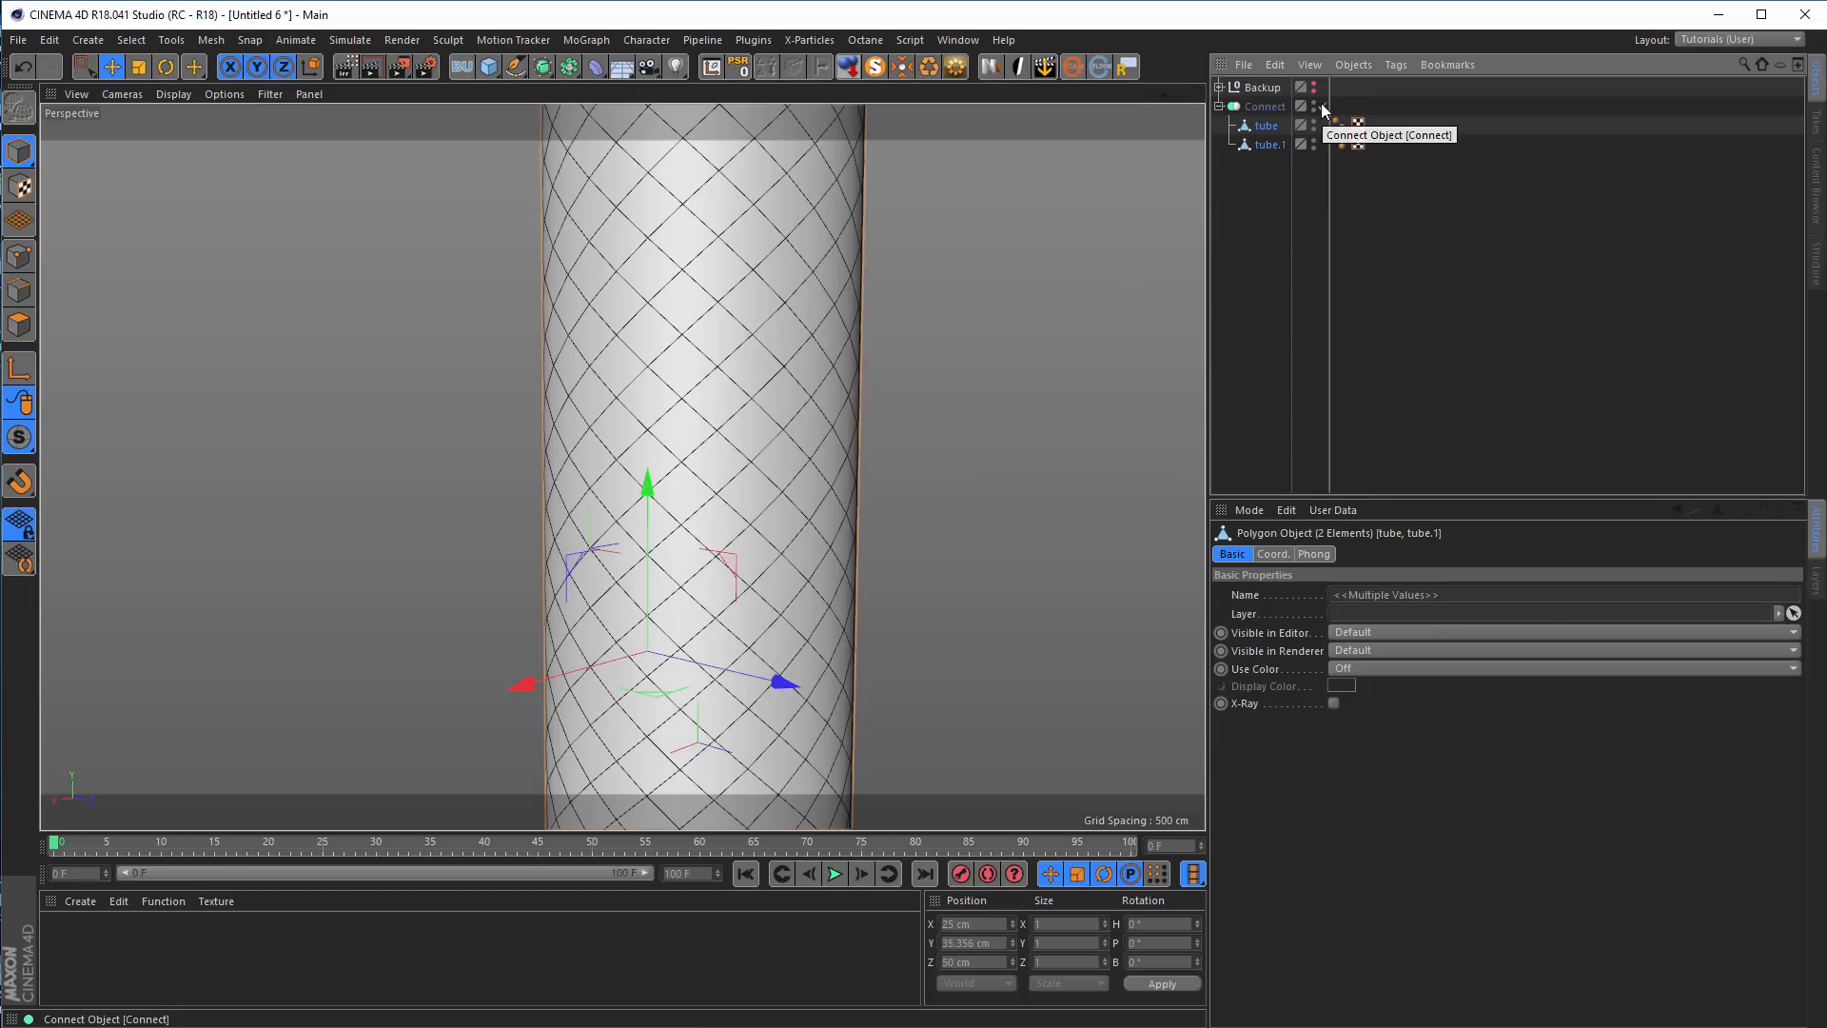
left_click(1265, 107)
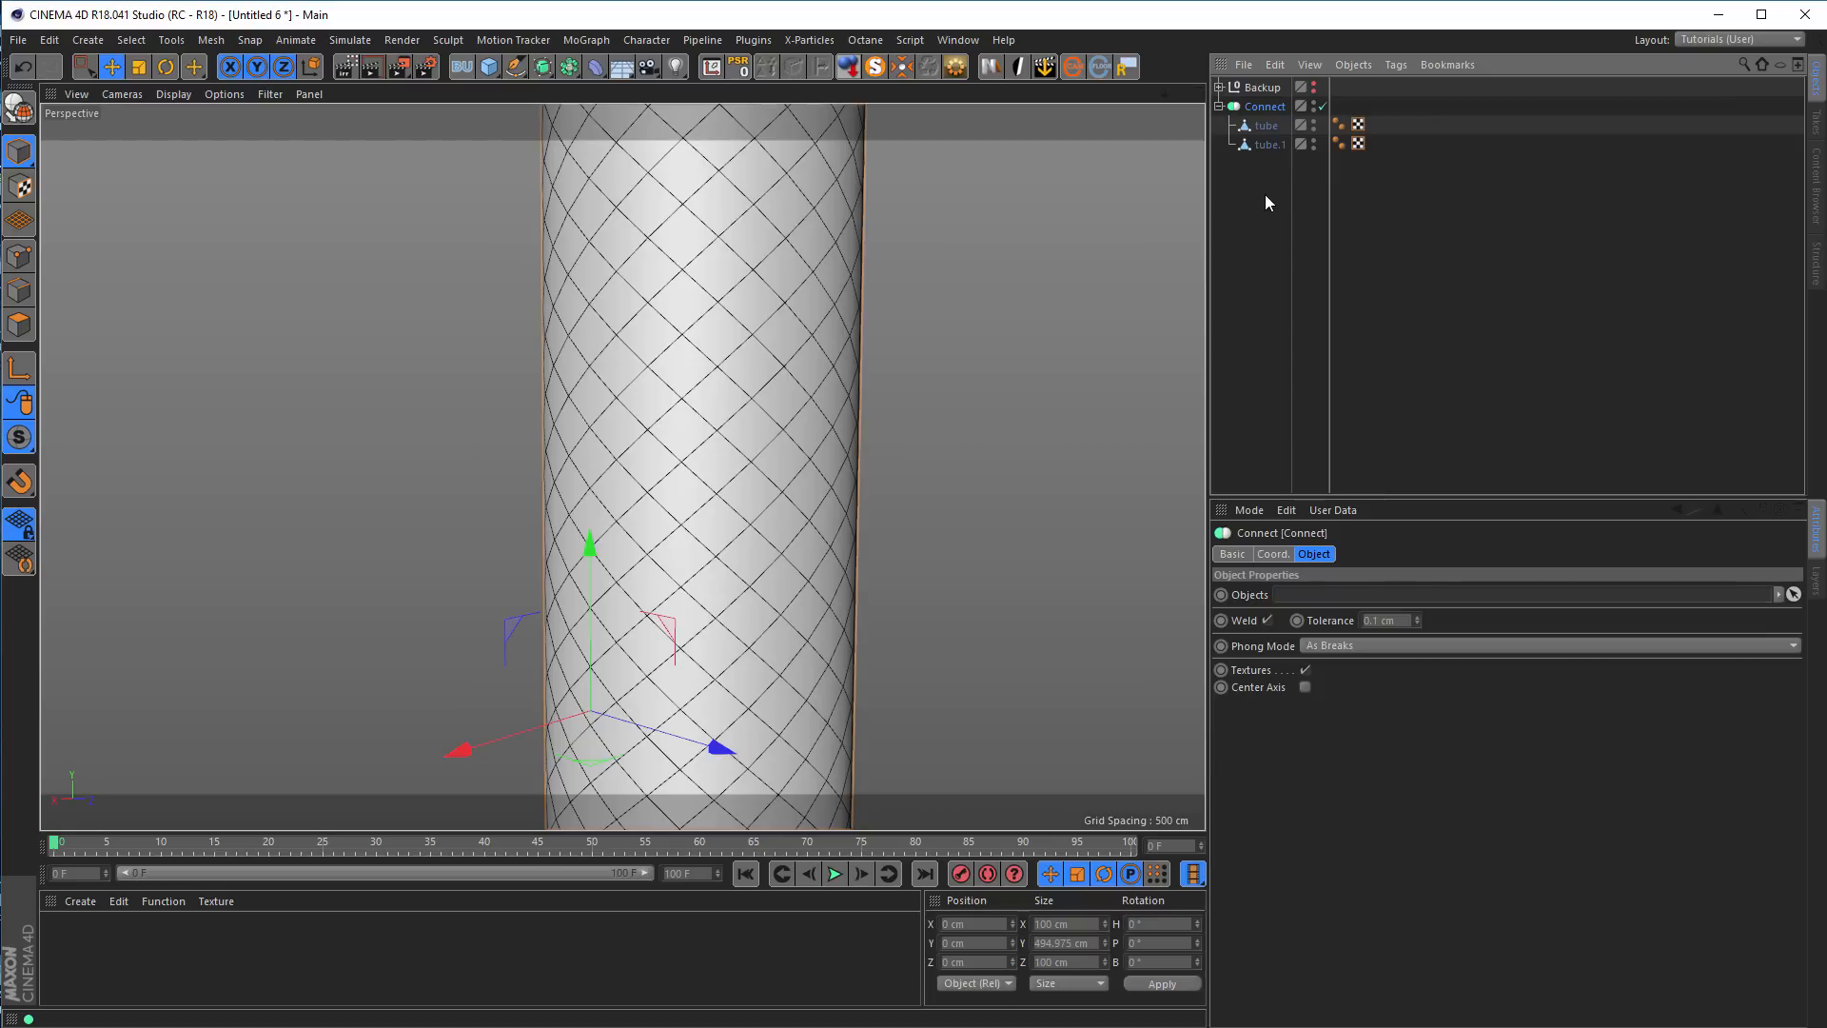
key("c")
left_click_drag(1024, 397, 666, 433, "alt")
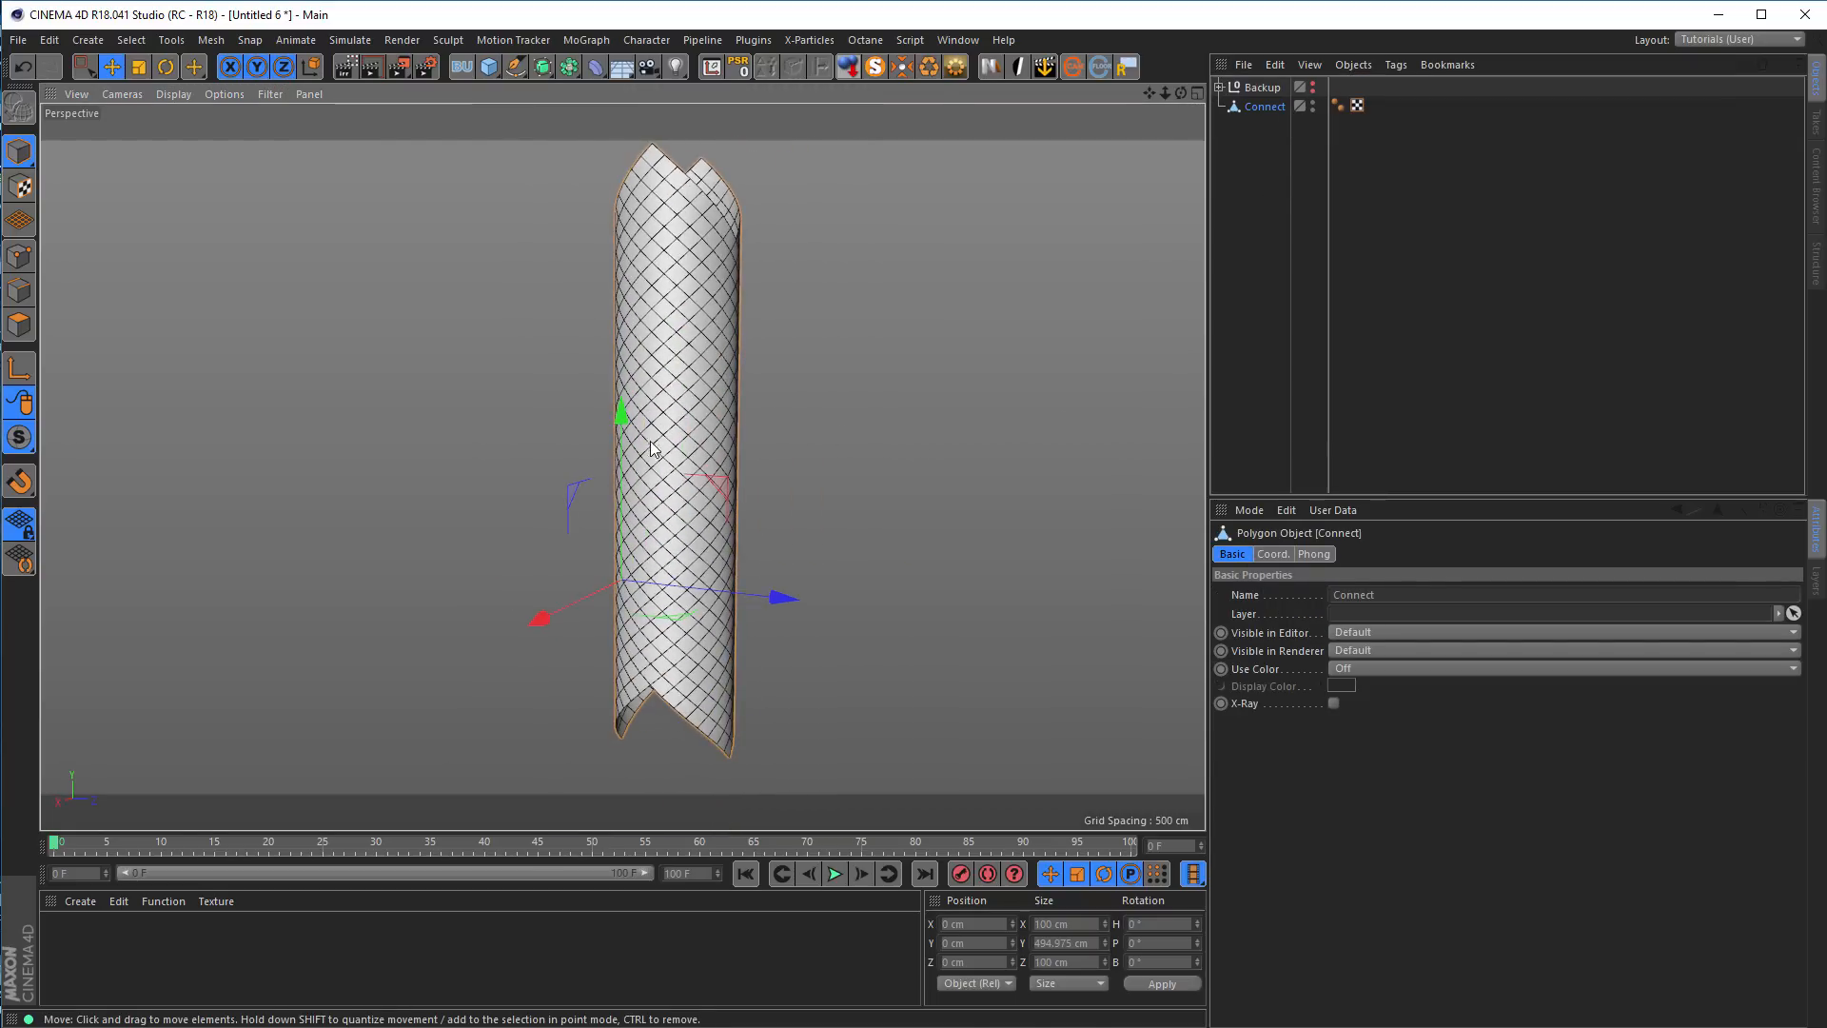
middle_click_drag(651, 442, 586, 463, "alt")
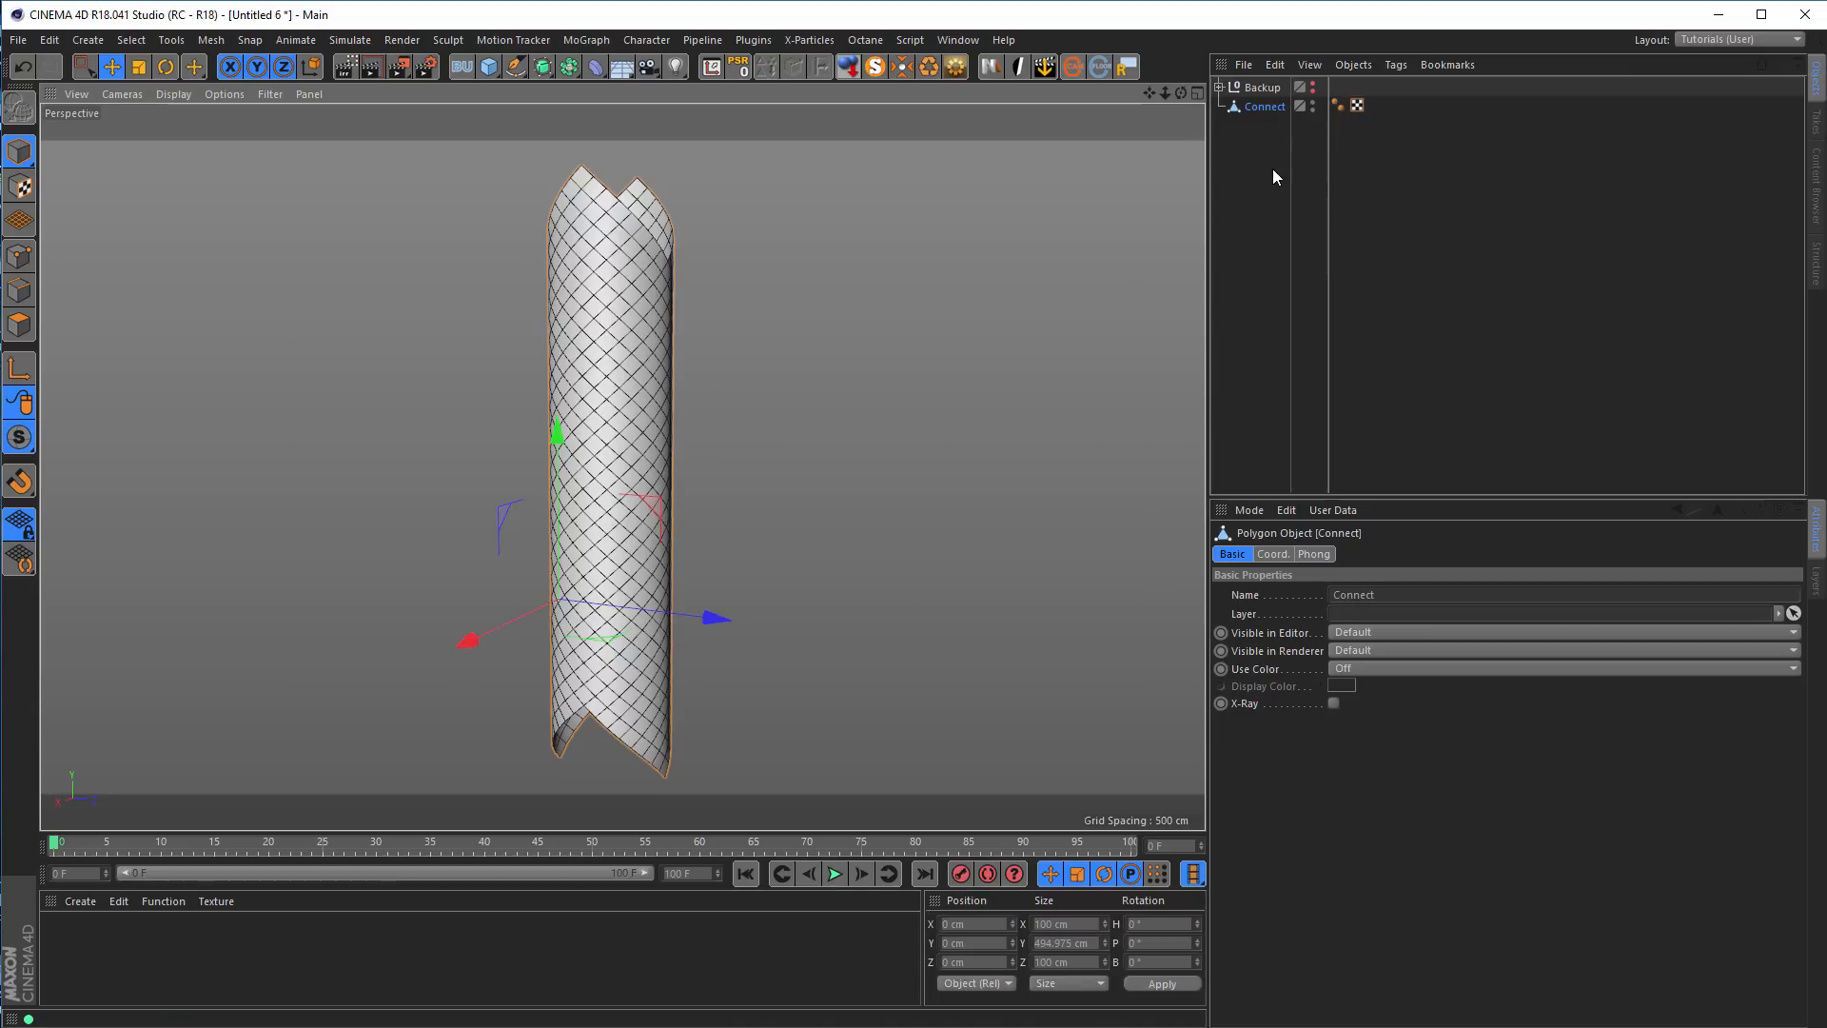
left_click_drag(685, 352, 757, 335, "alt")
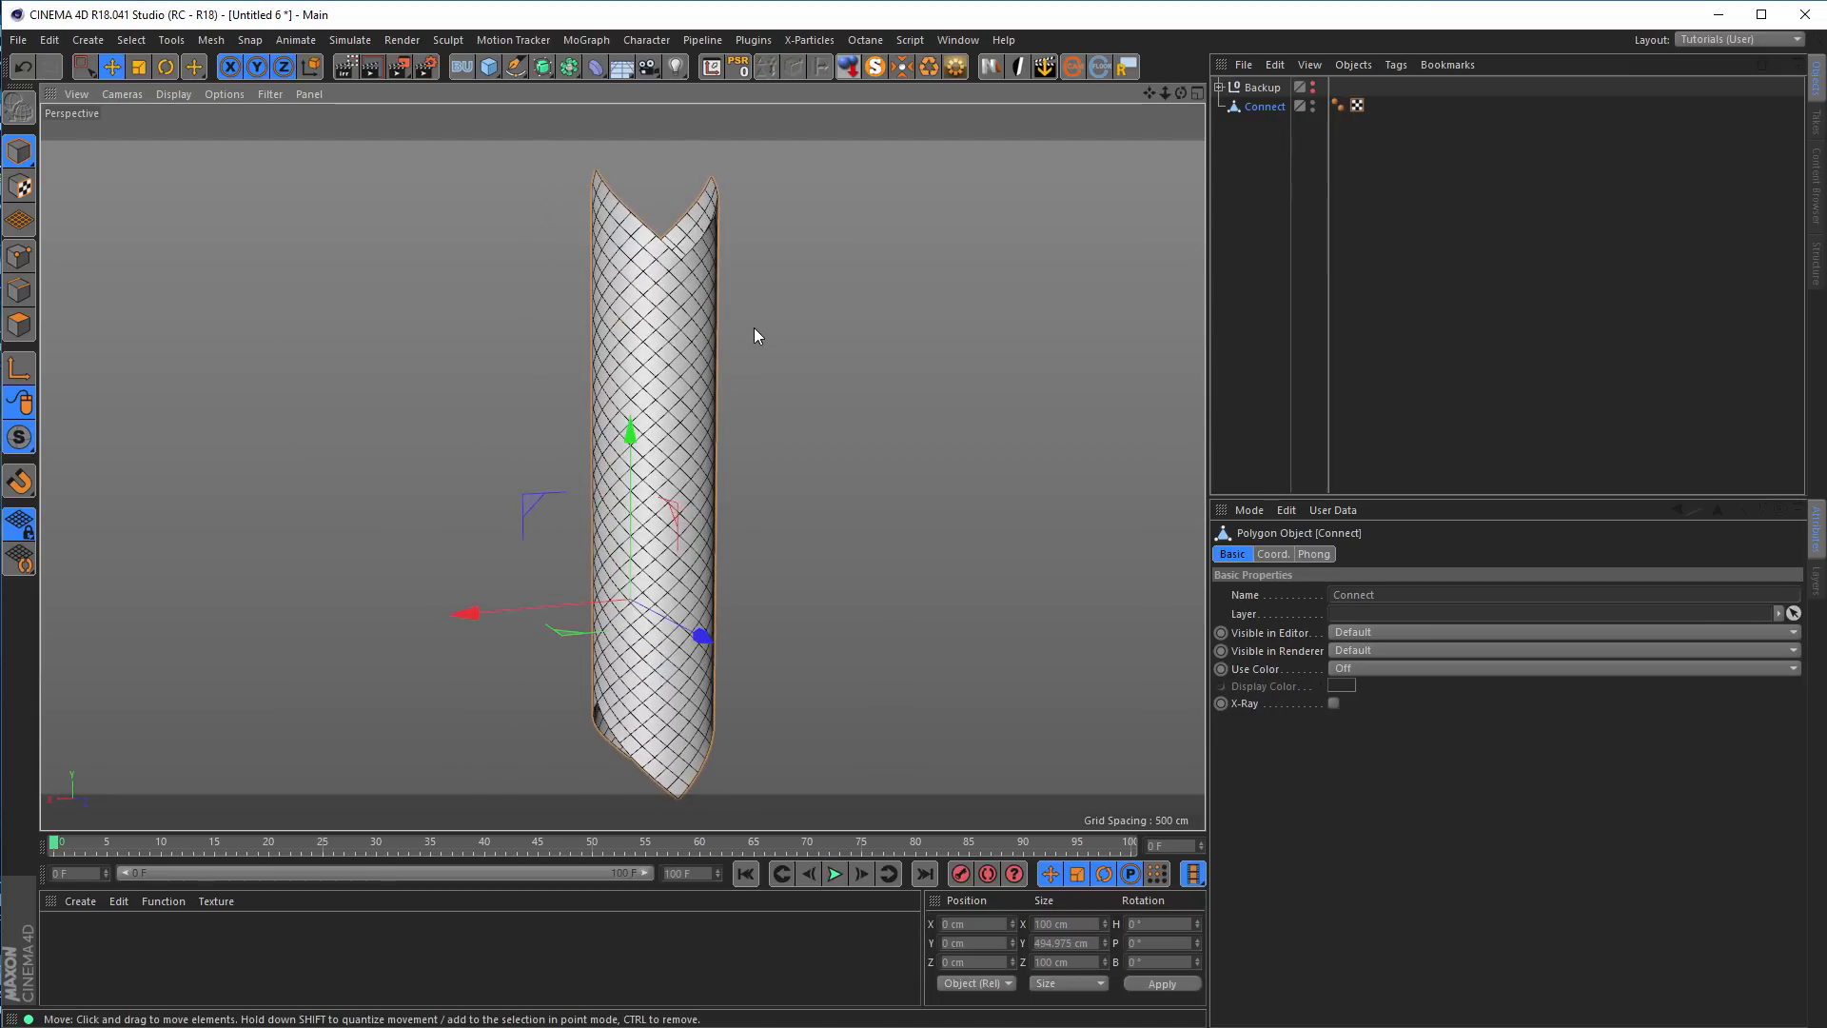
left_click_drag(650, 383, 425, 400, "alt")
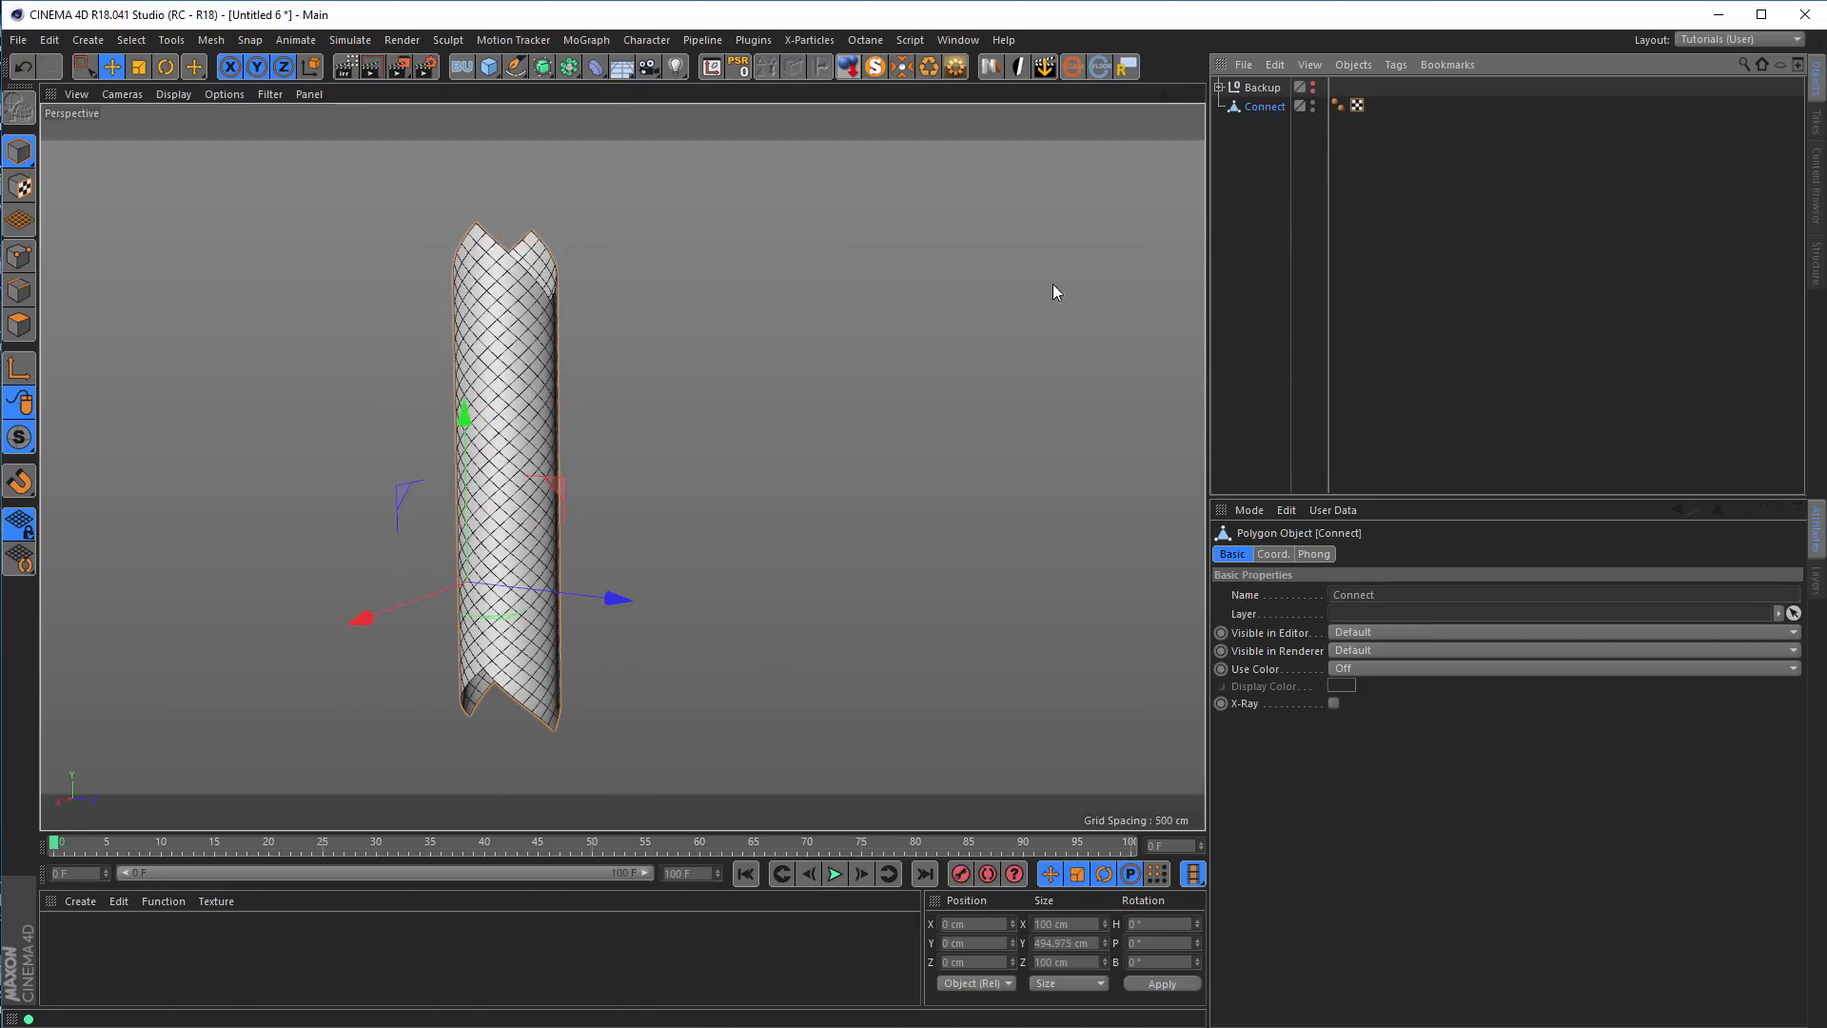
Place the merged tube in a linear Cloner with a count of 2 and a Y offset of 477 cm per step
left_click(584, 42)
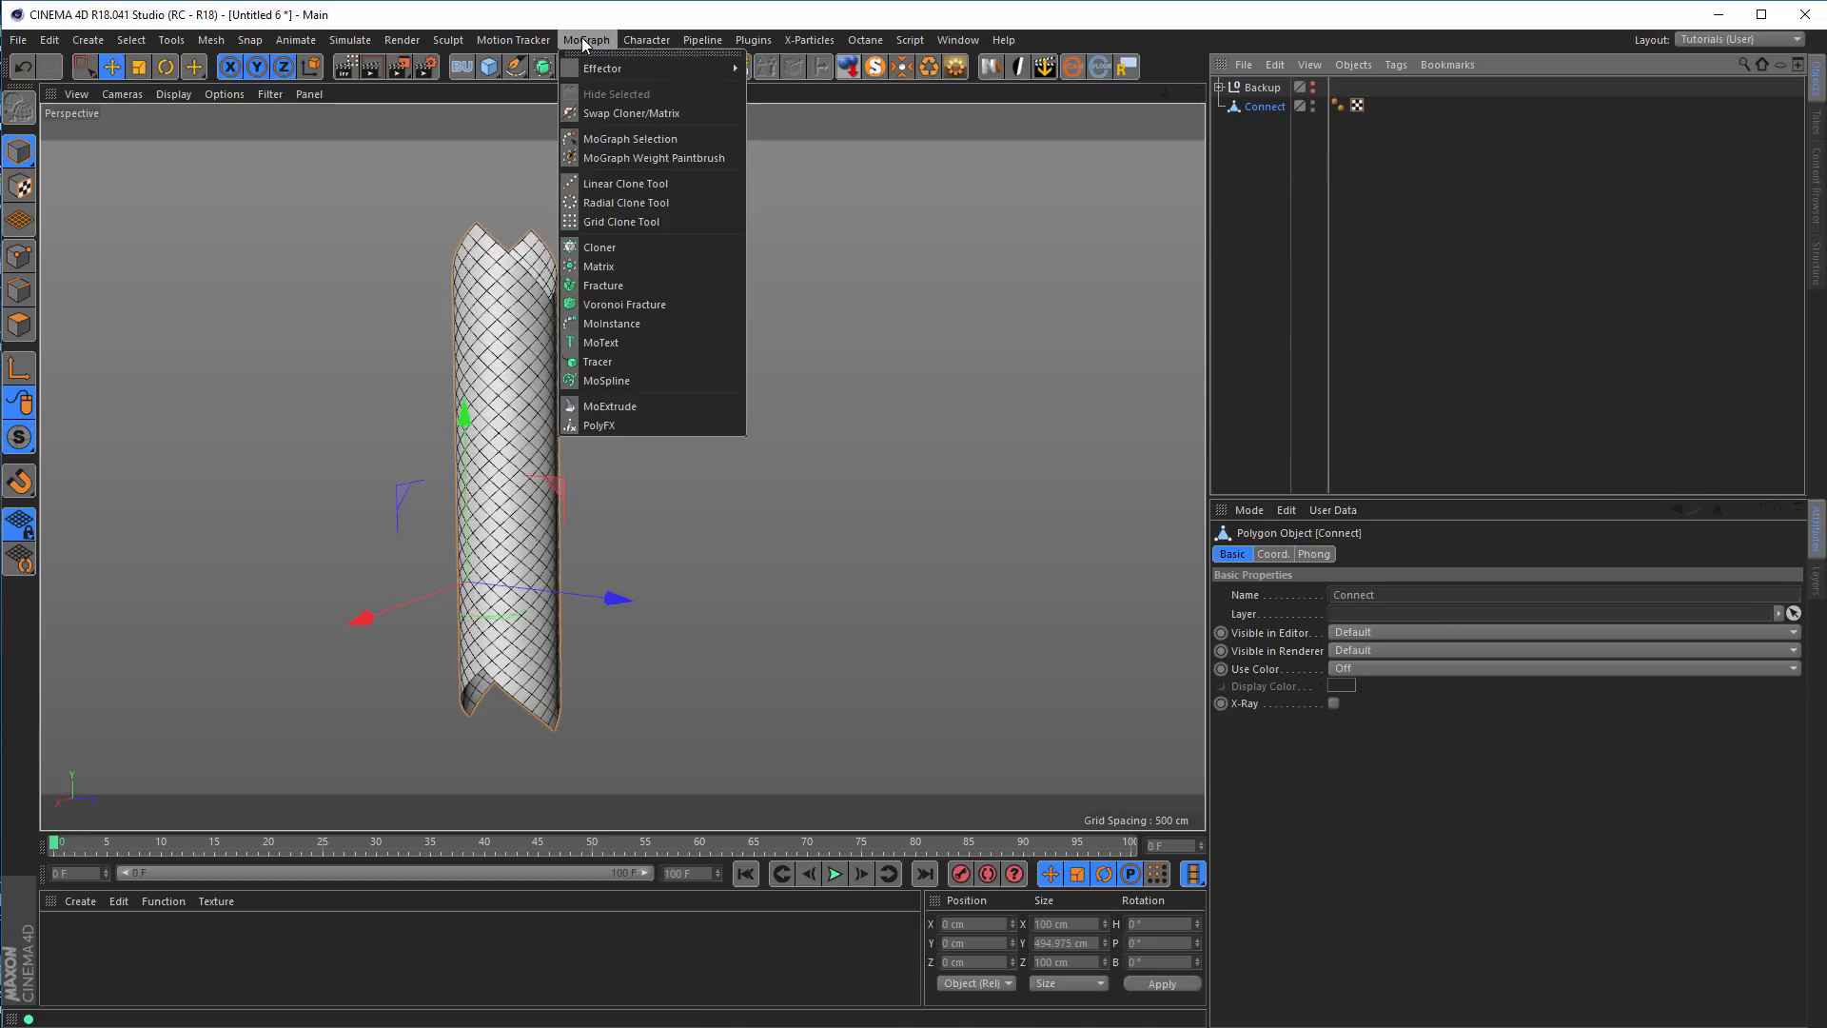
left_click(601, 247, "alt")
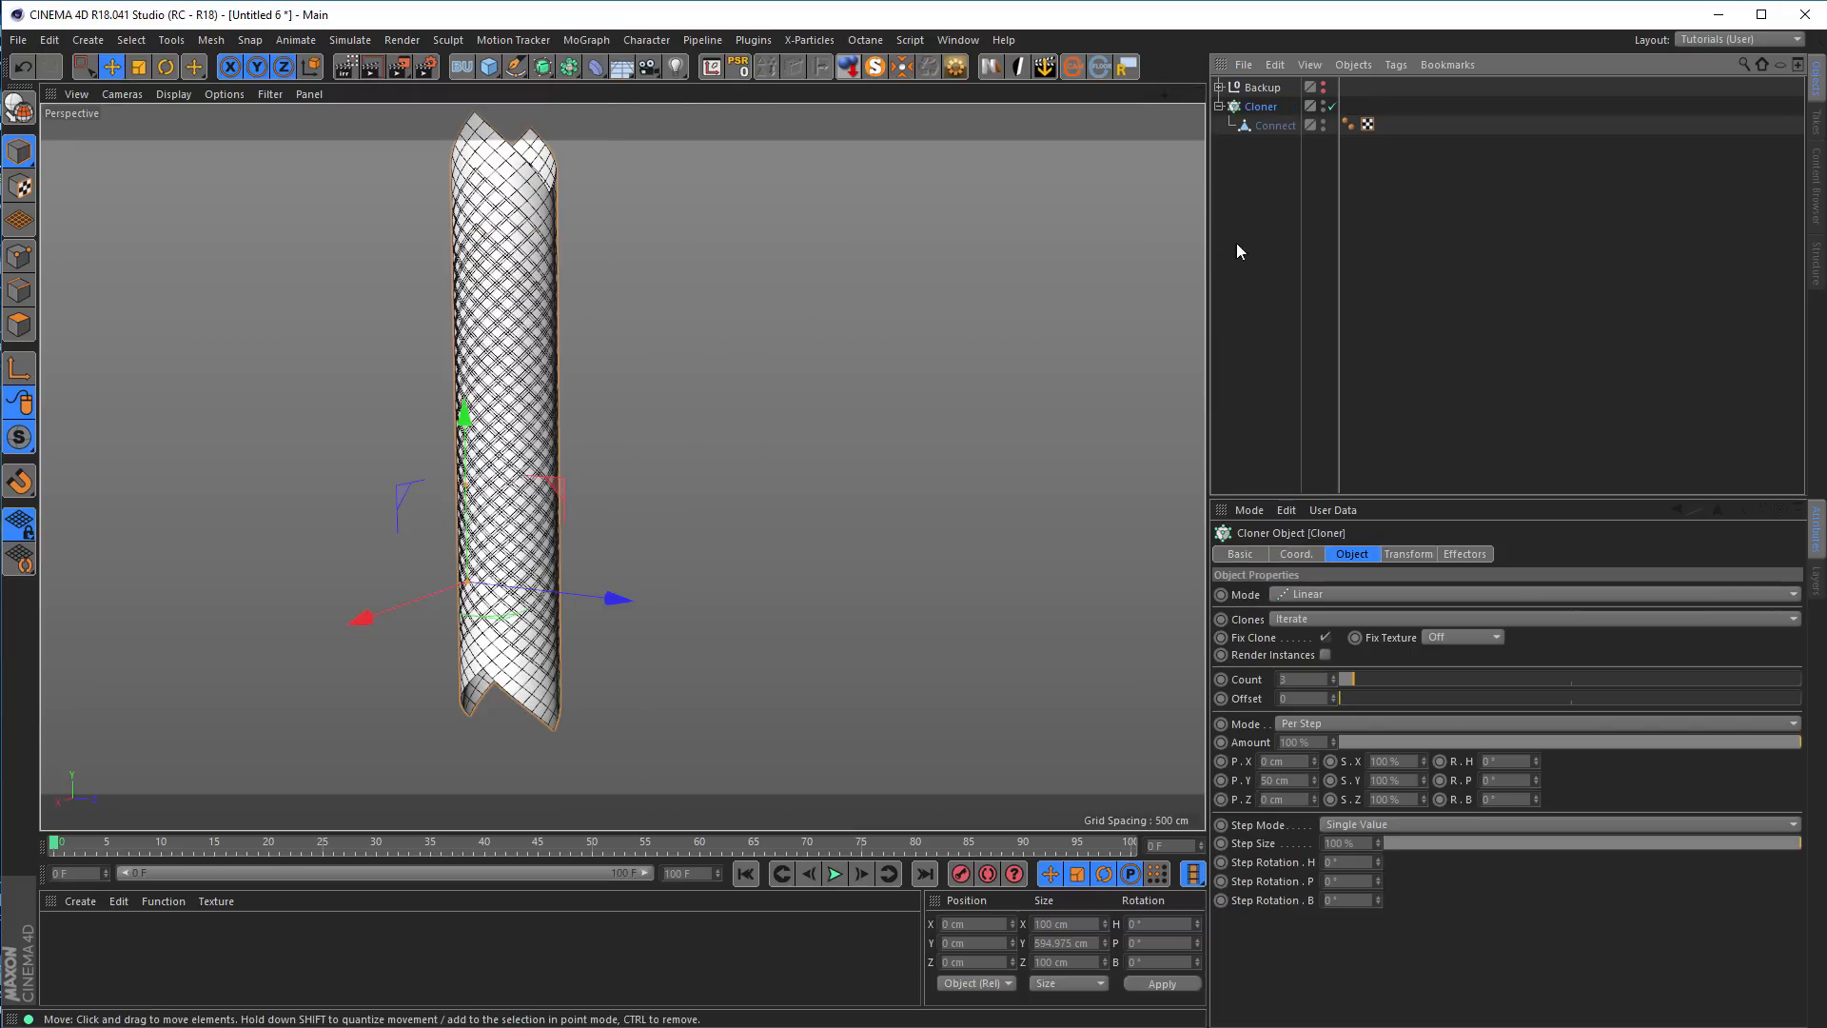
left_click(1332, 681)
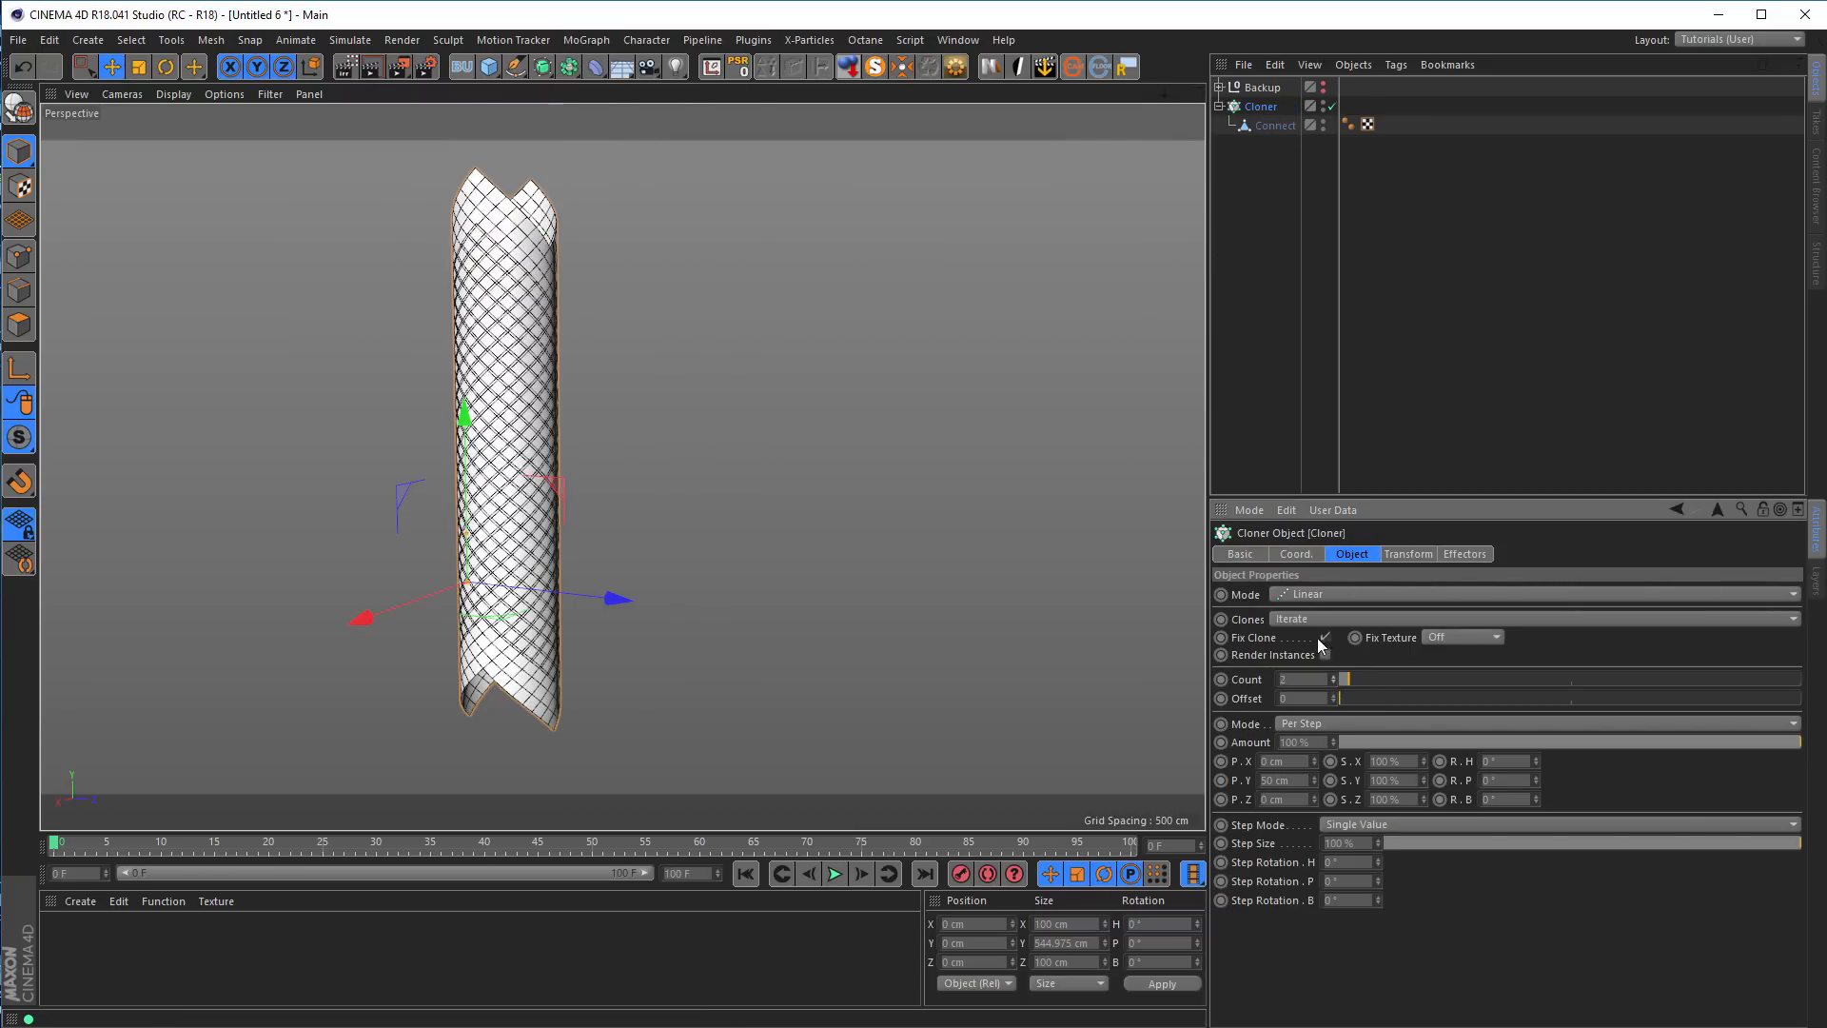
left_click_drag(1316, 788, 1316, 708)
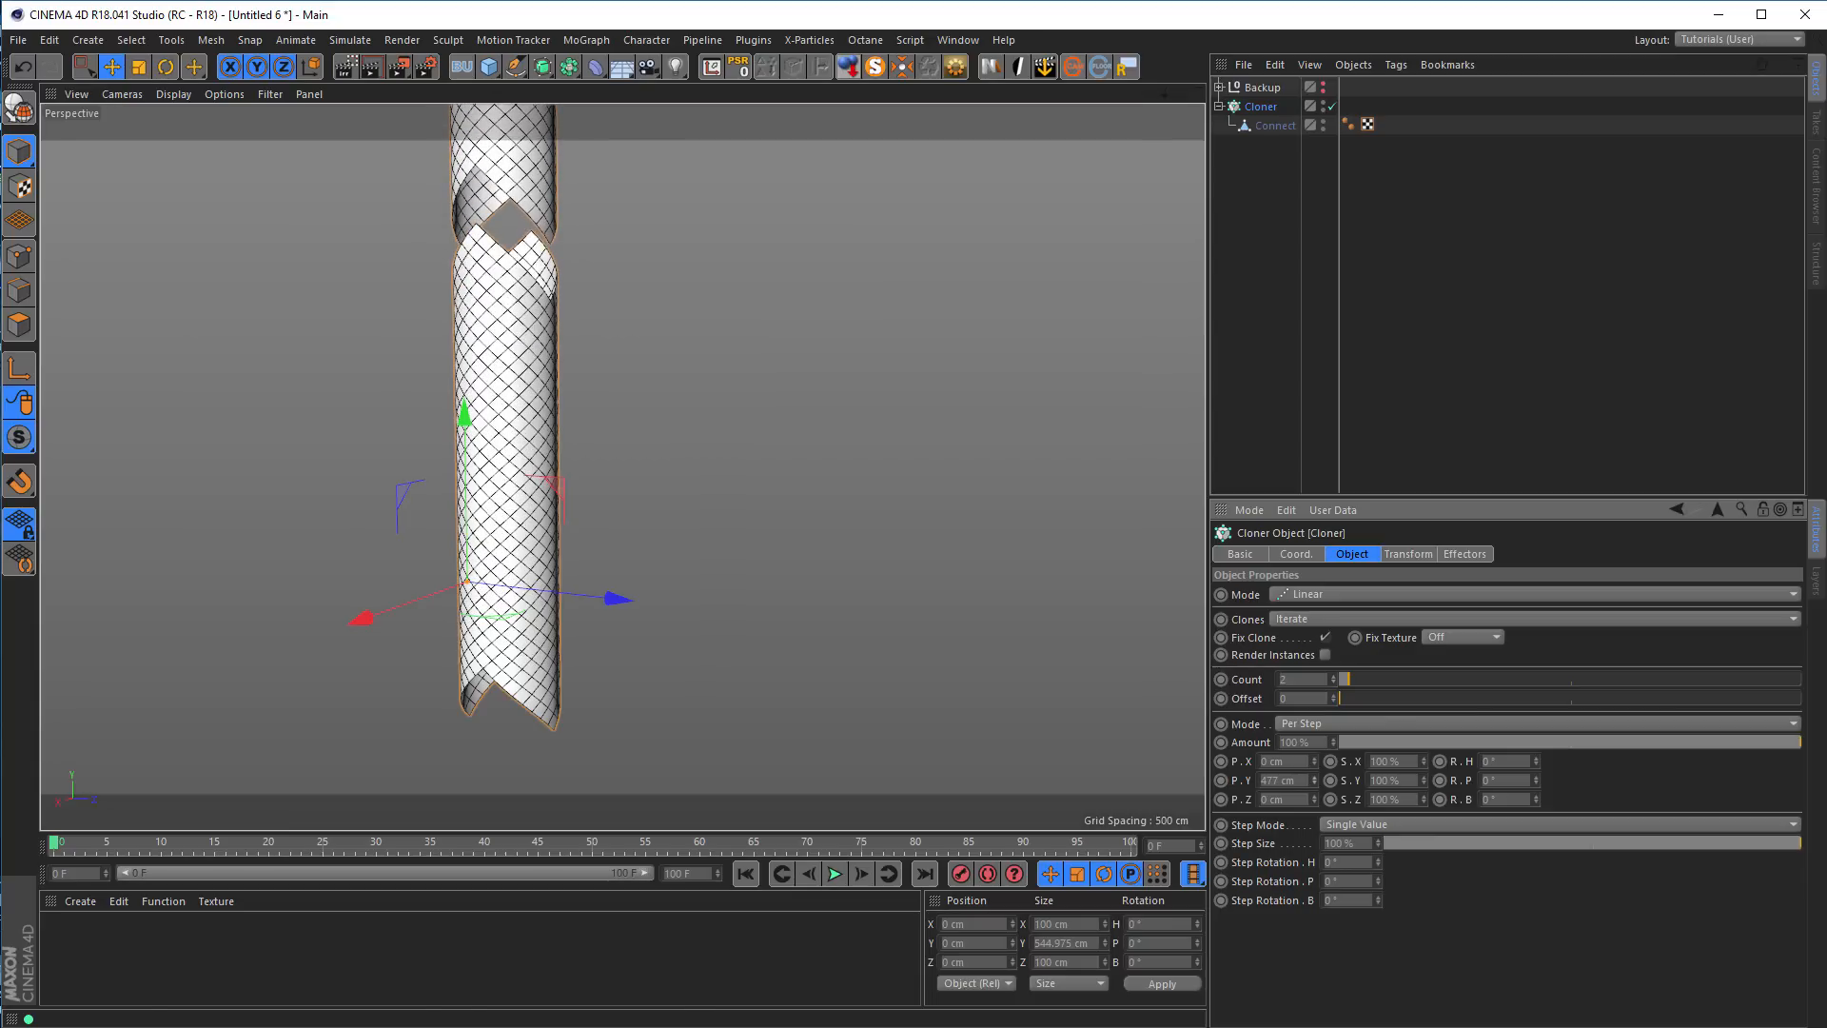
middle_click_drag(587, 512, 590, 512, "alt")
mouse_move(590, 519)
left_mouse_down("alt")
mouse_move(551, 549)
mouse_move(453, 543)
mouse_move(530, 563)
left_mouse_up("alt")
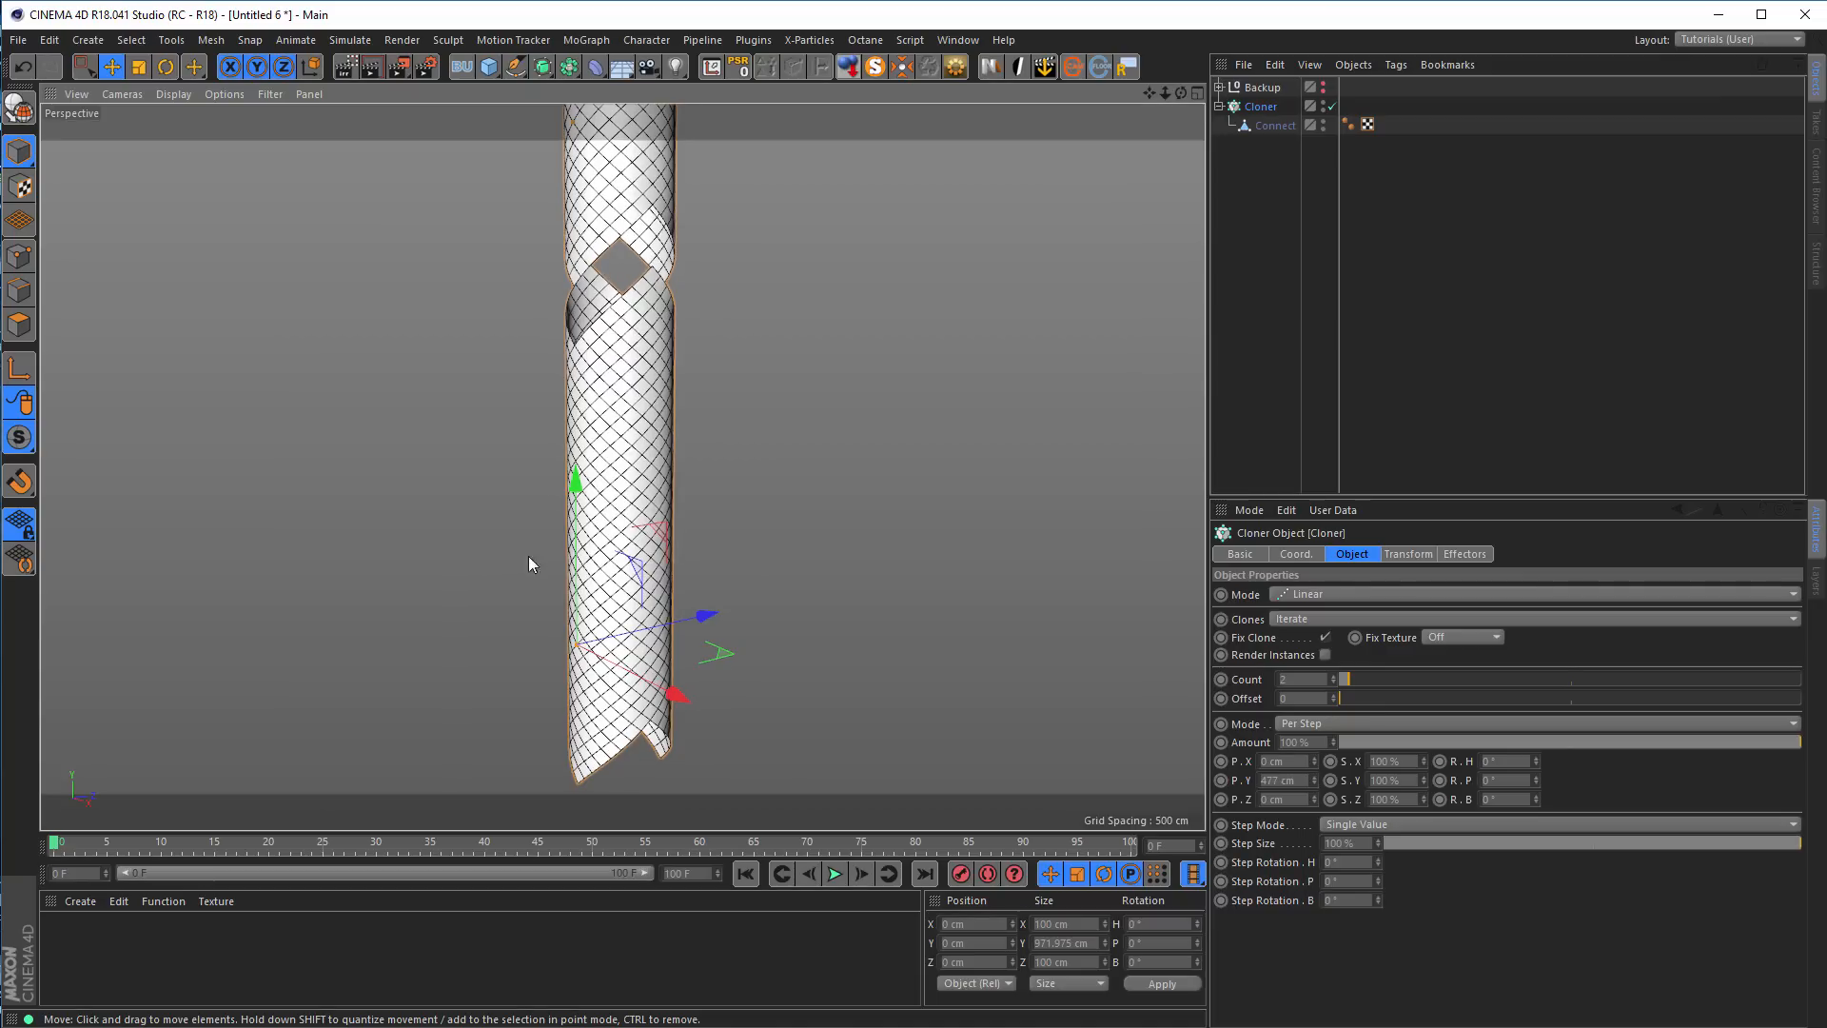
Enter point editing on the Connect tube, switch to Live Selection and clear the existing point selection
left_click(1264, 128)
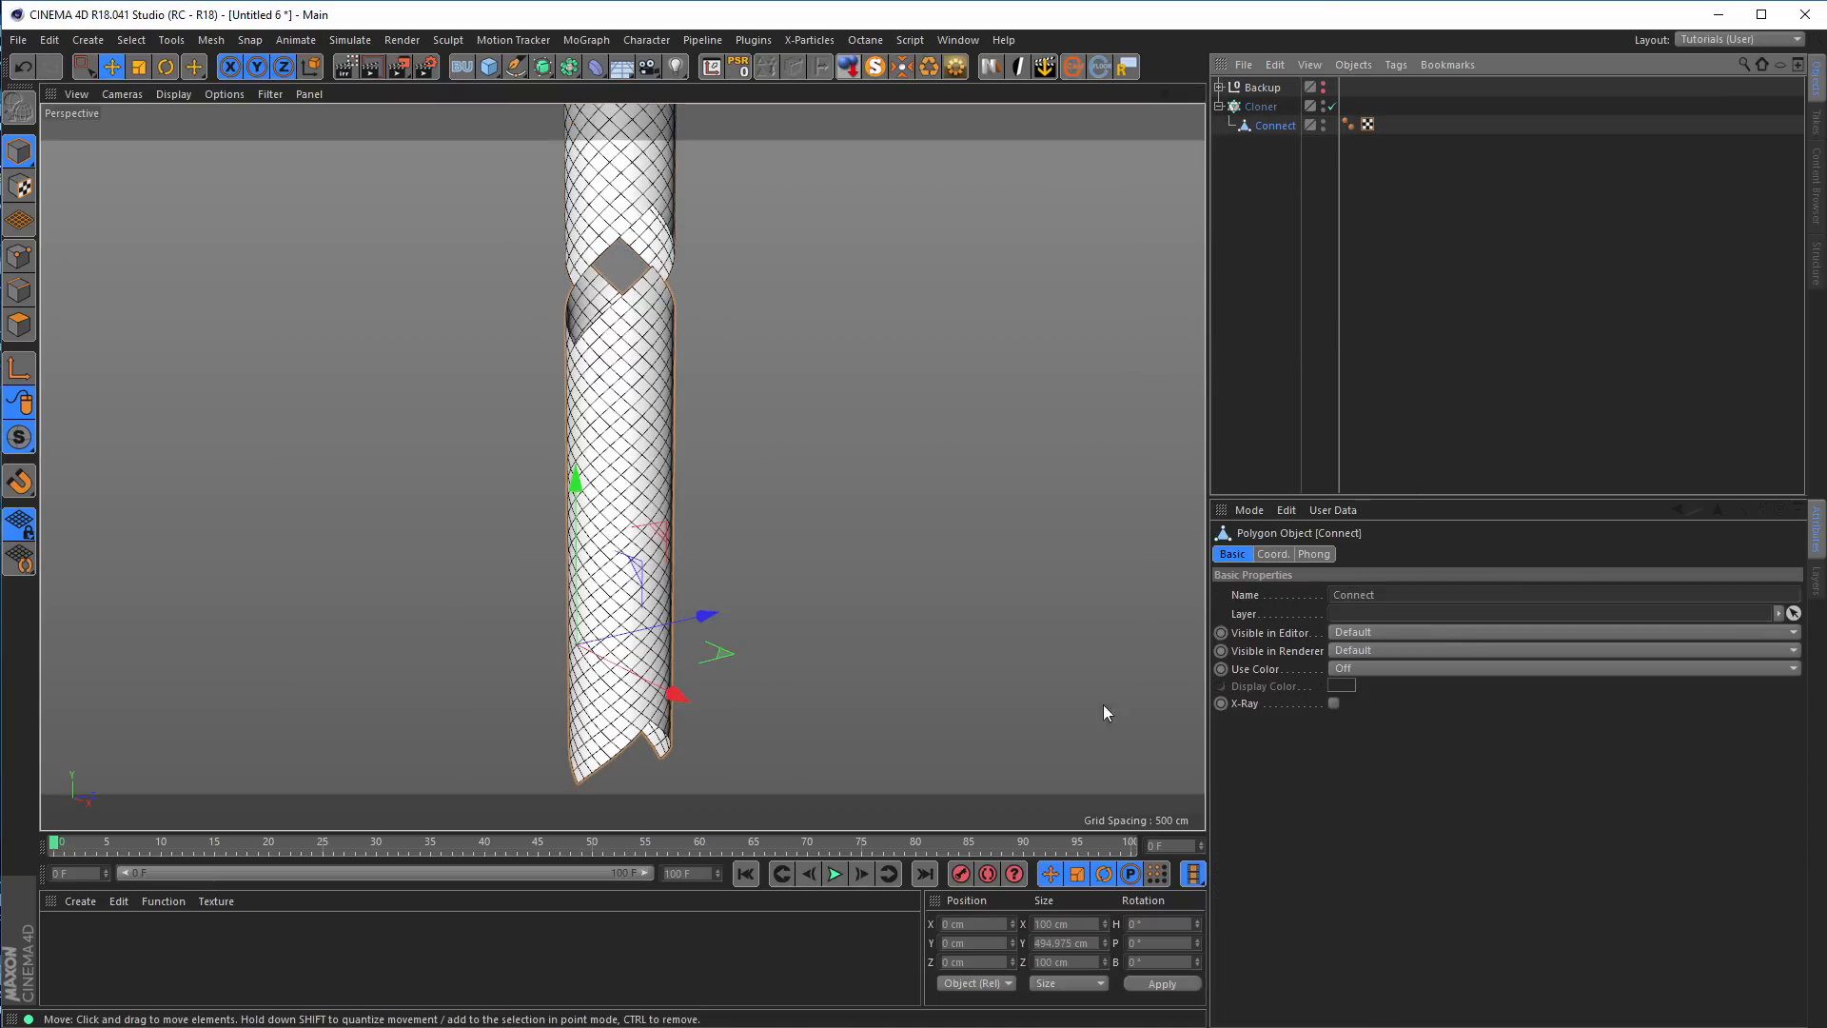
left_click(19, 256)
middle_click_drag(623, 409, 704, 379, "alt")
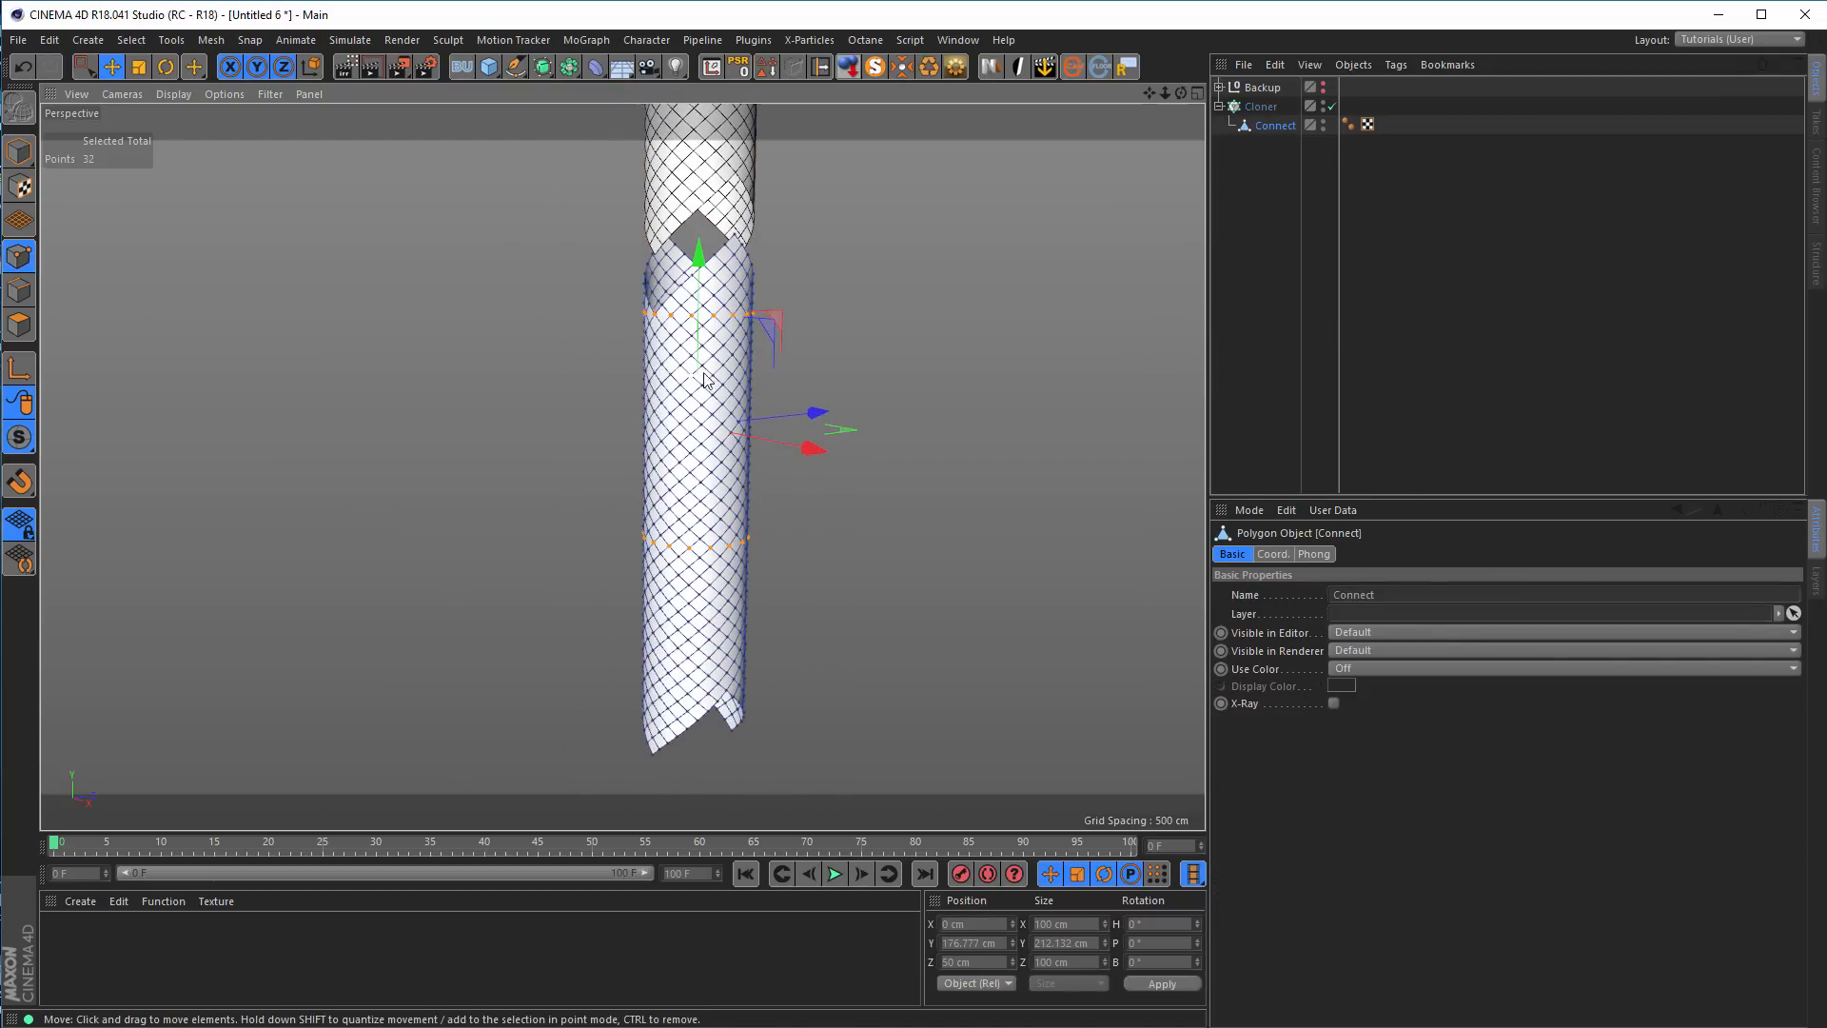
key("space")
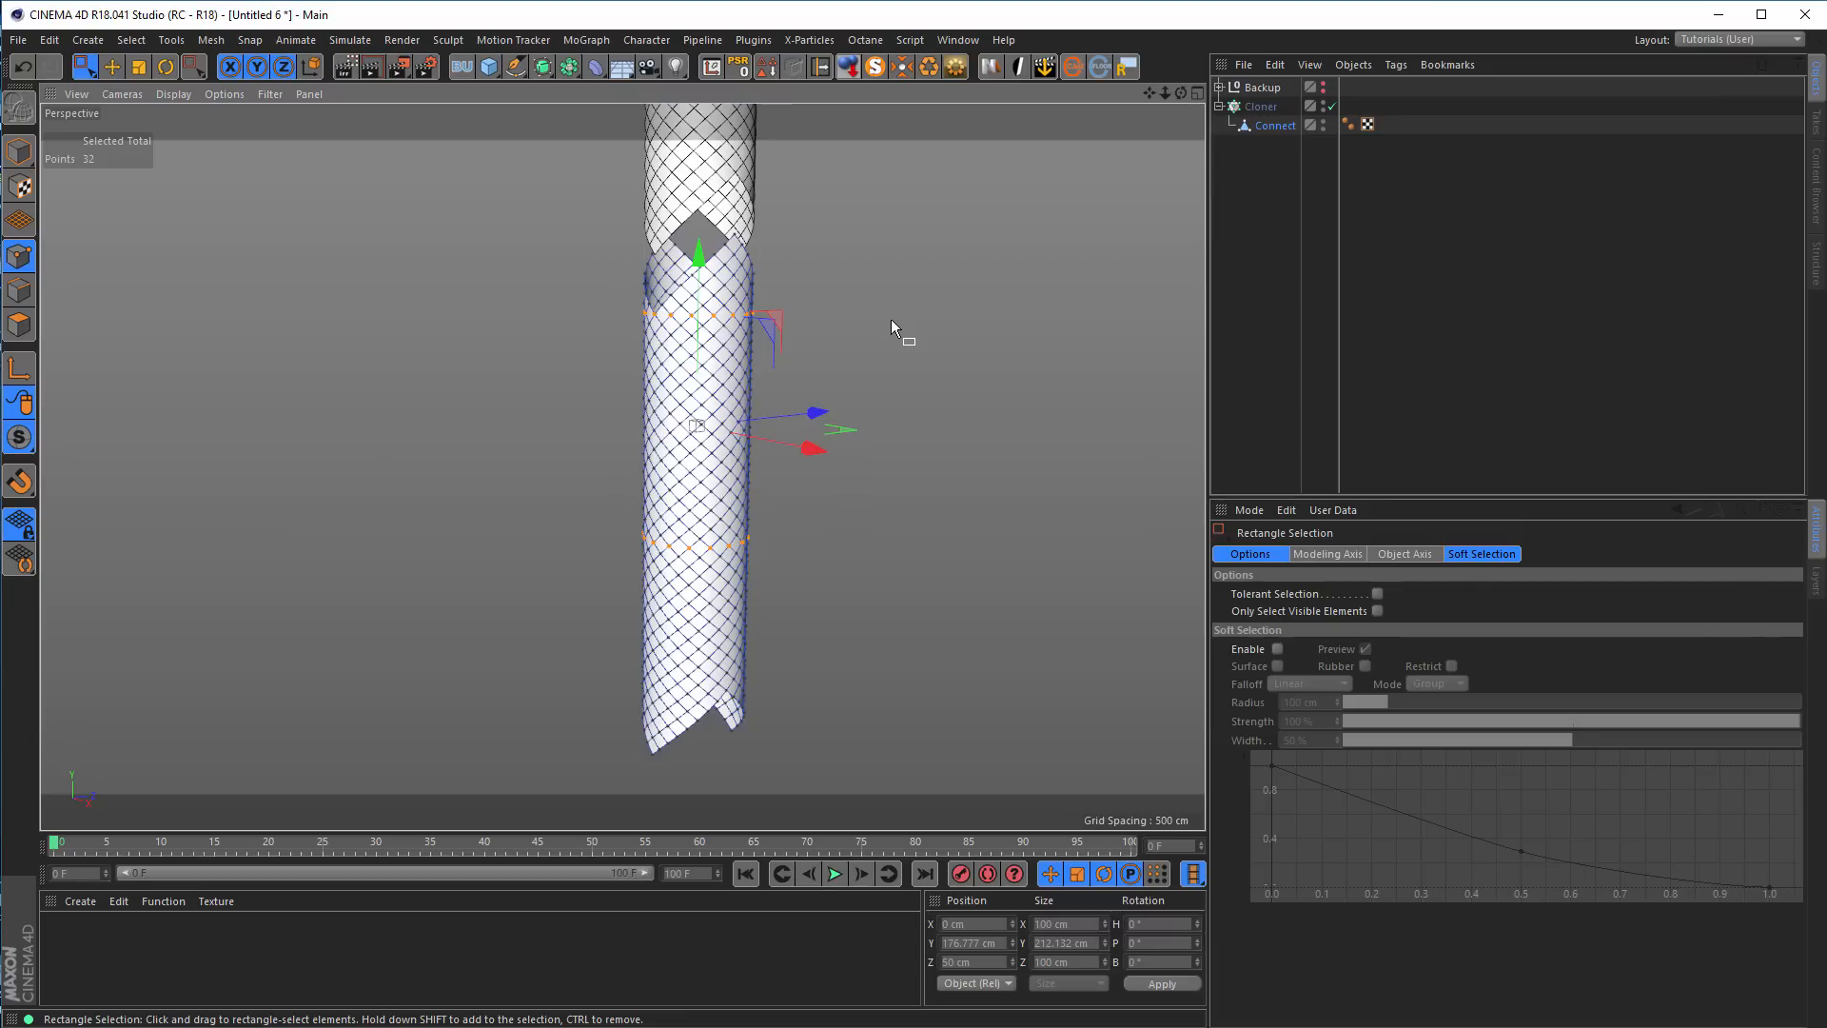
key("9")
left_click(891, 324)
Select the upper notch's lowest vertex and the matching lower tip vertex, and copy the Y size between them
scroll(761, 314, "up", 6)
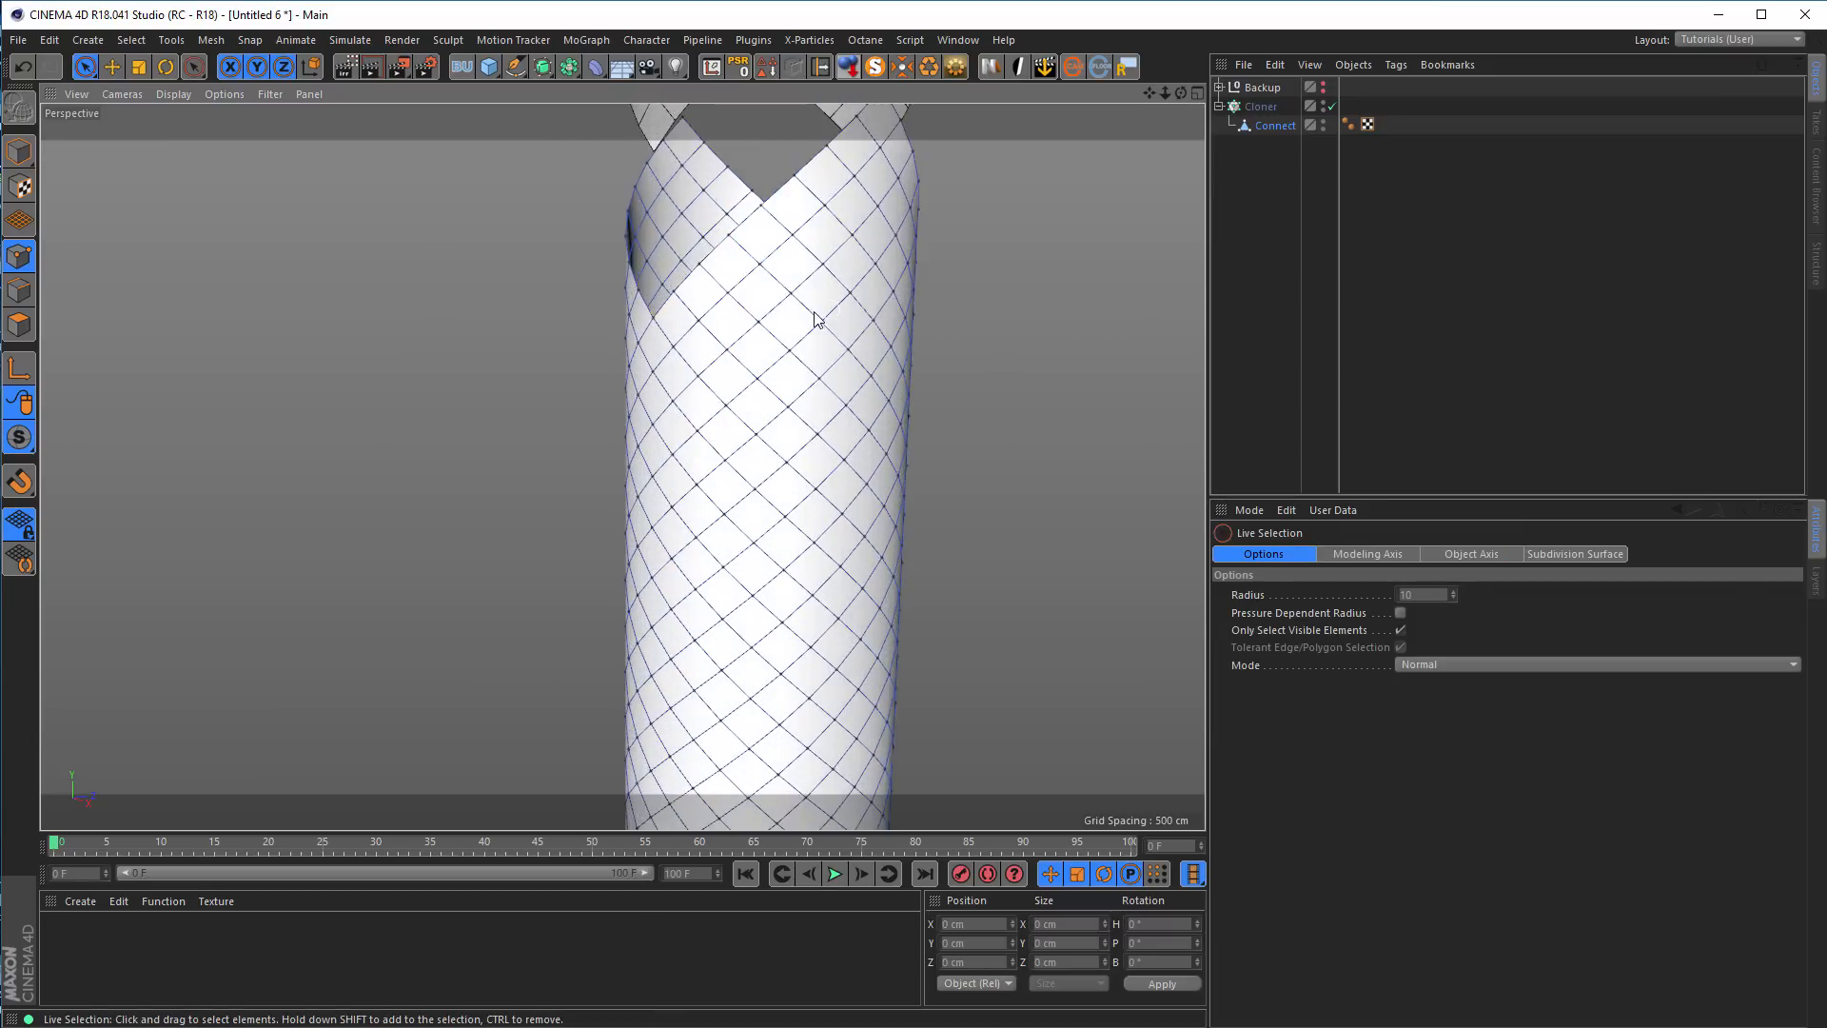
left_click(652, 331)
scroll(666, 418, "down", 4)
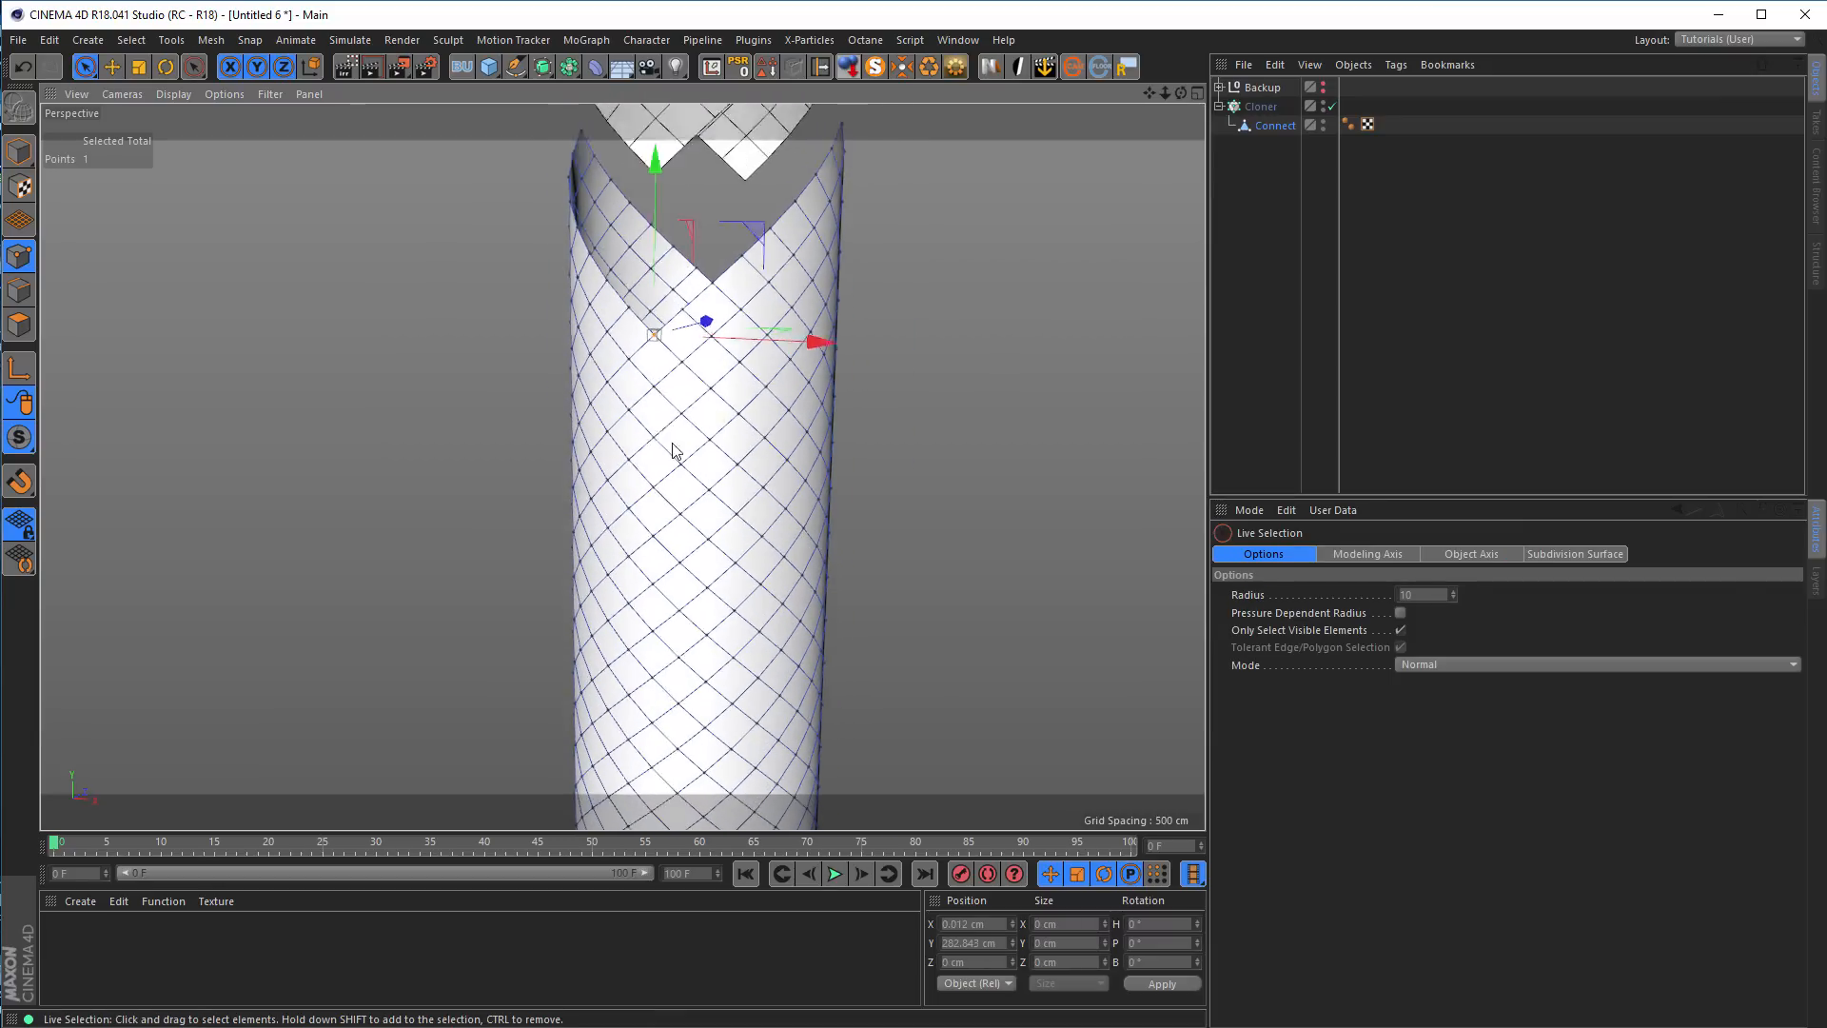
middle_click_drag(683, 348, 676, 325, "alt")
left_click(670, 598, "shift")
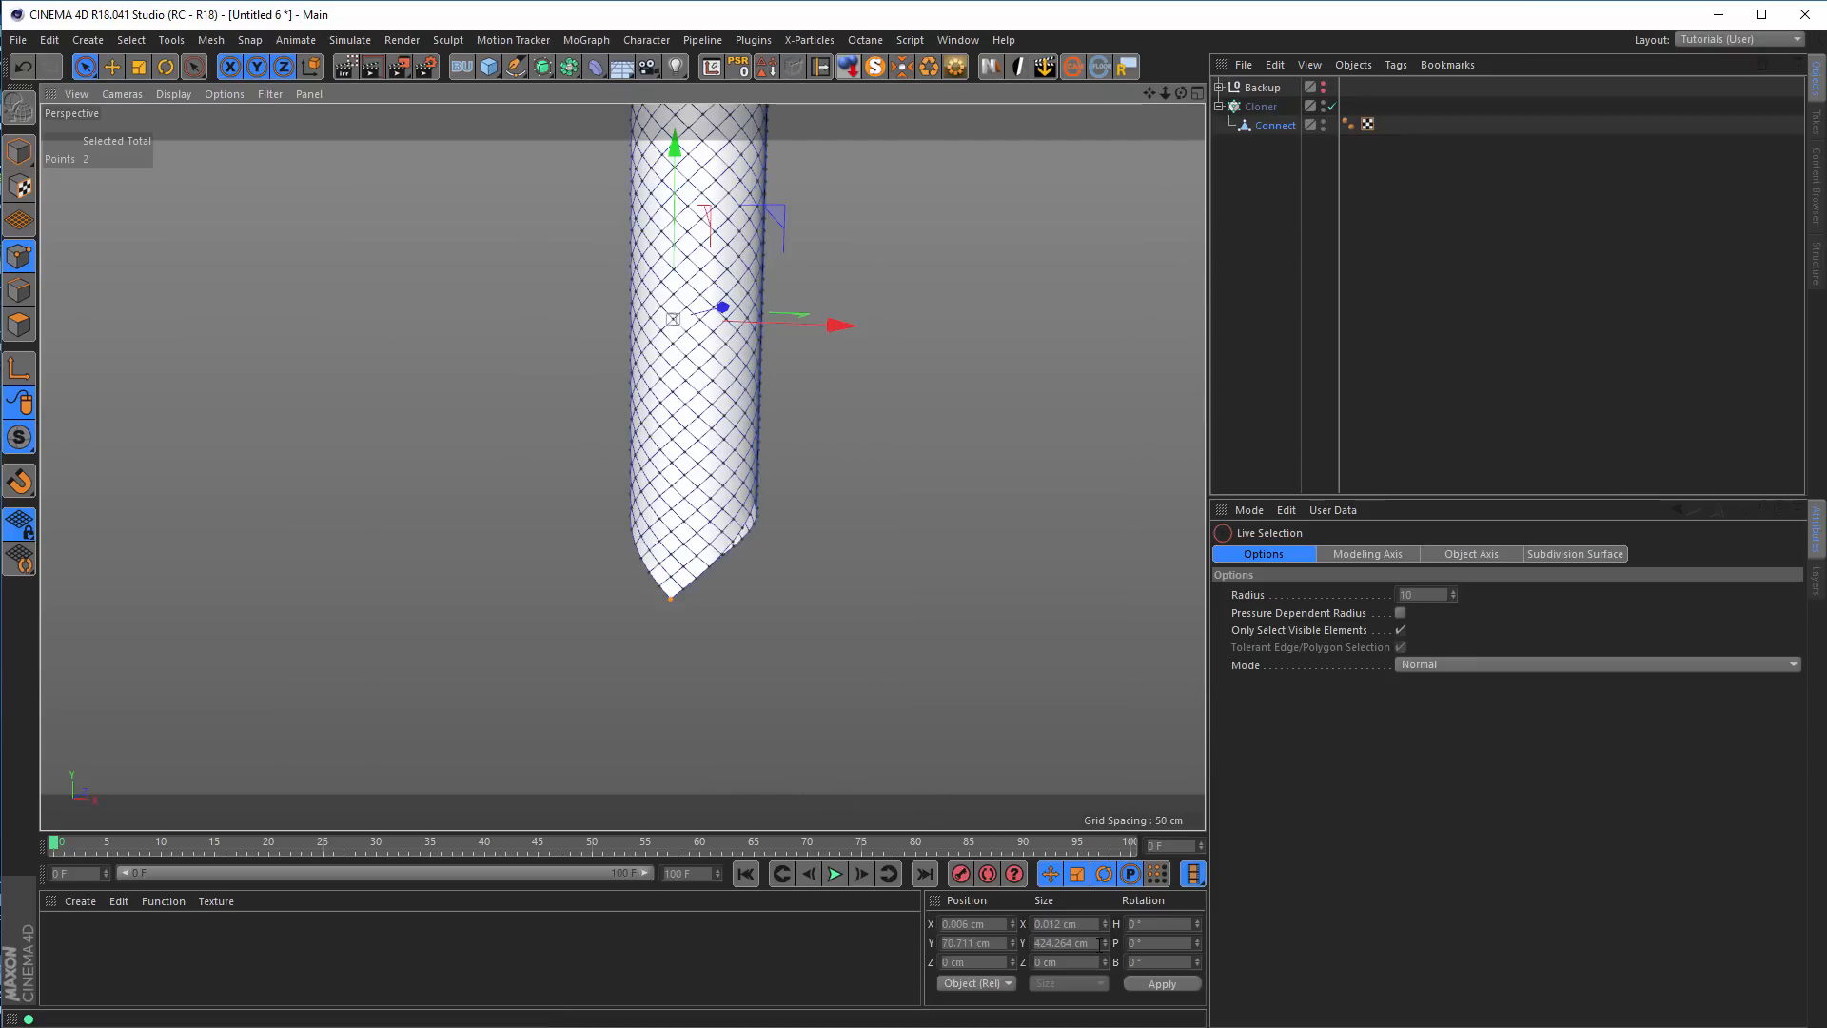
left_click_drag(1094, 943, 945, 943)
key("ctrl+c")
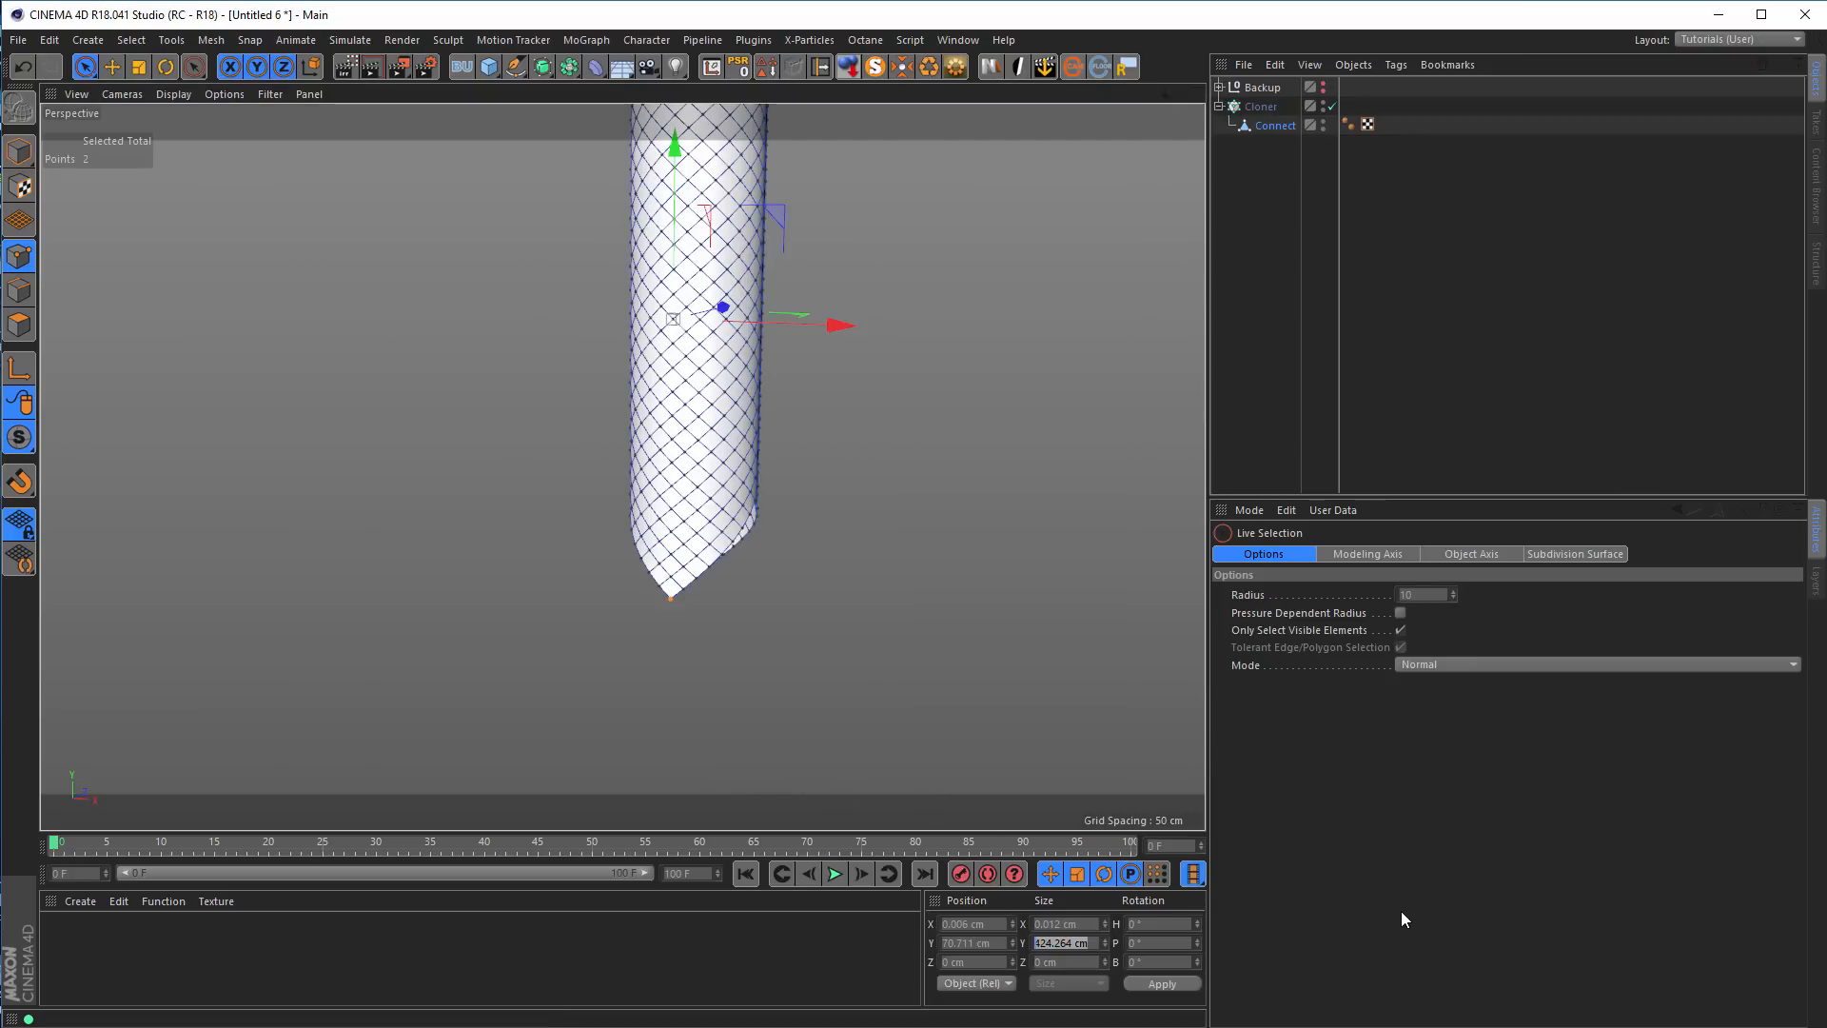
Return to object editing and set the Cloner's Y offset per step to the copied 424.264 cm
middle_click_drag(843, 590, 774, 789, "alt")
left_click(21, 155)
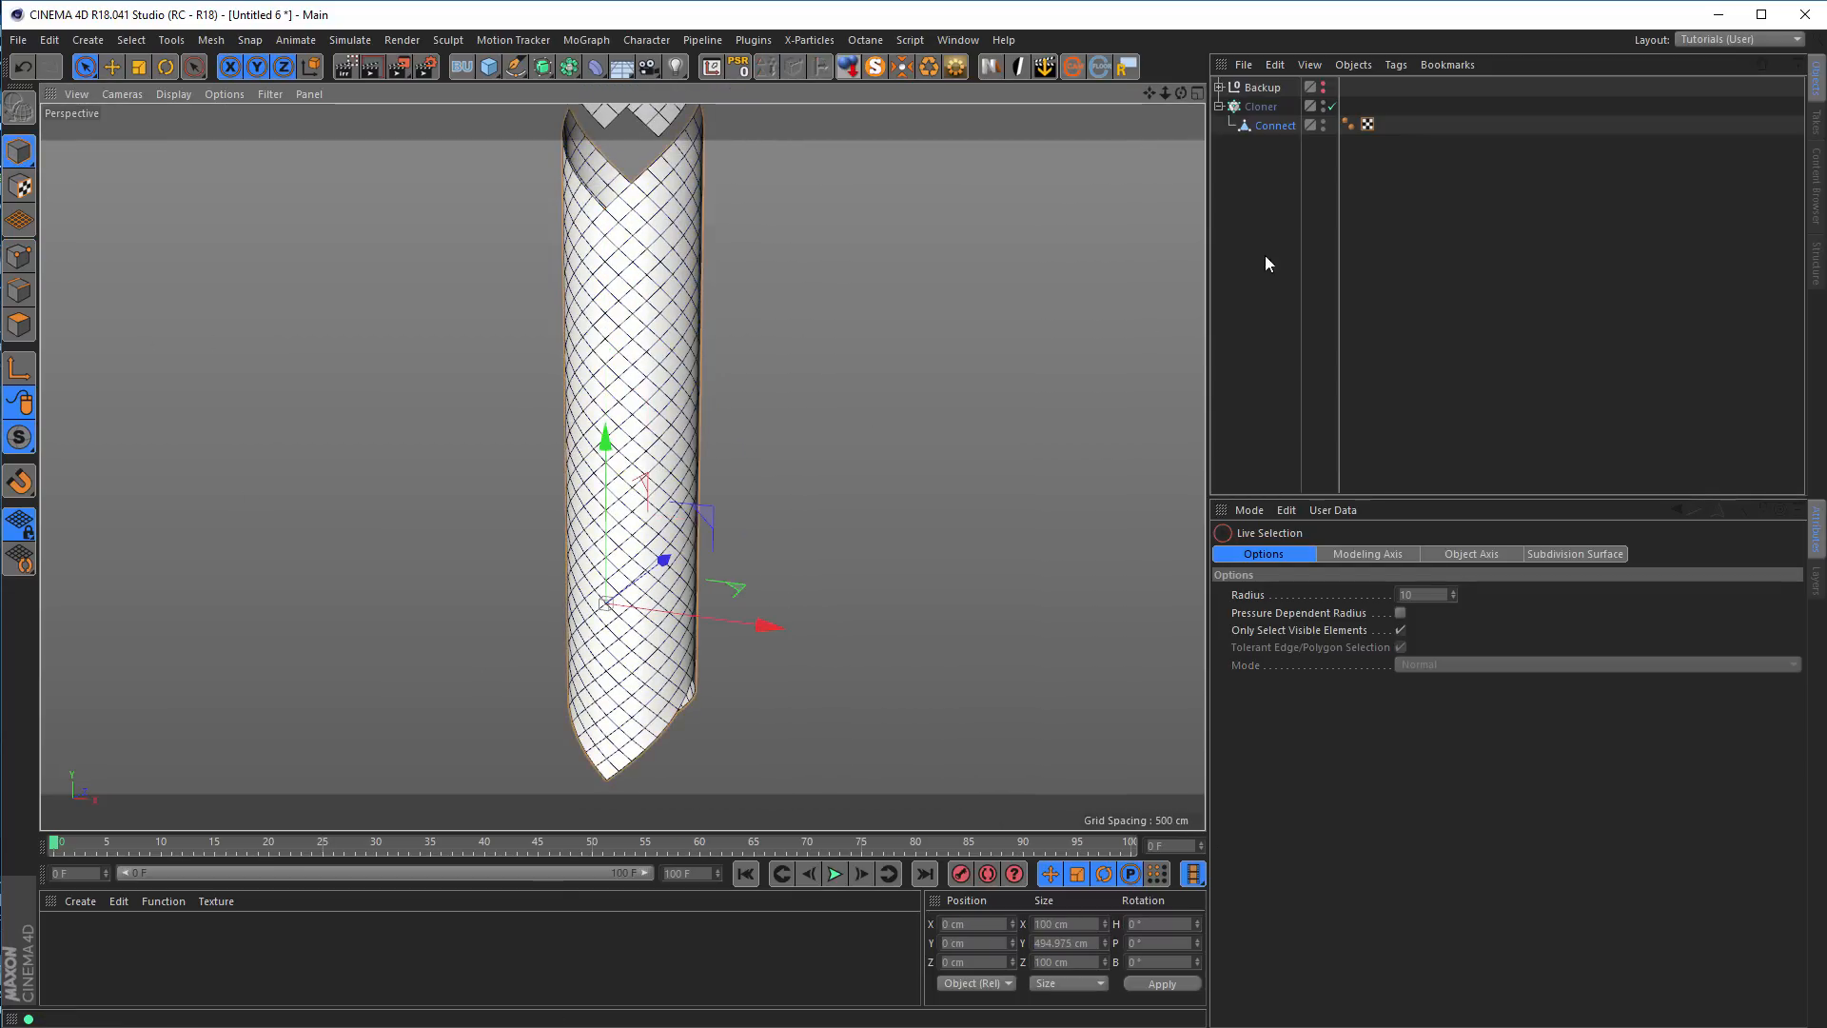
left_click(1261, 107)
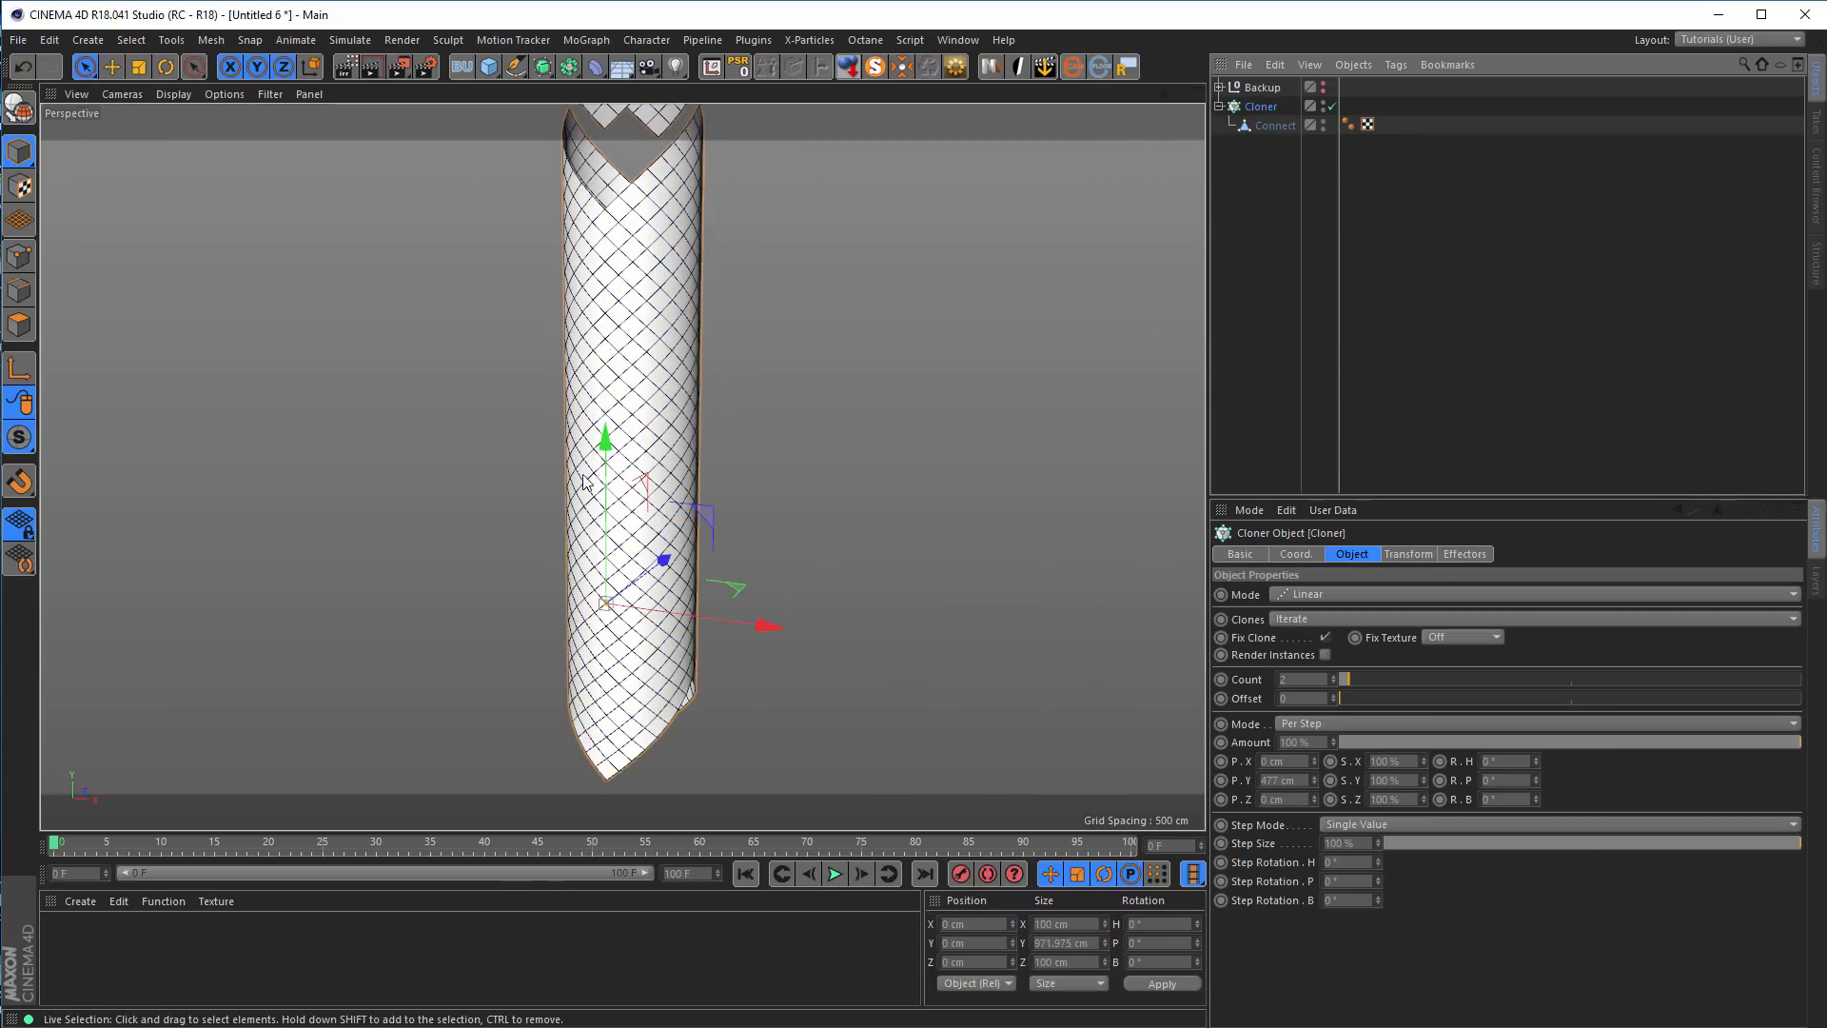
middle_click_drag(876, 599, 848, 665, "alt")
left_click(1284, 781)
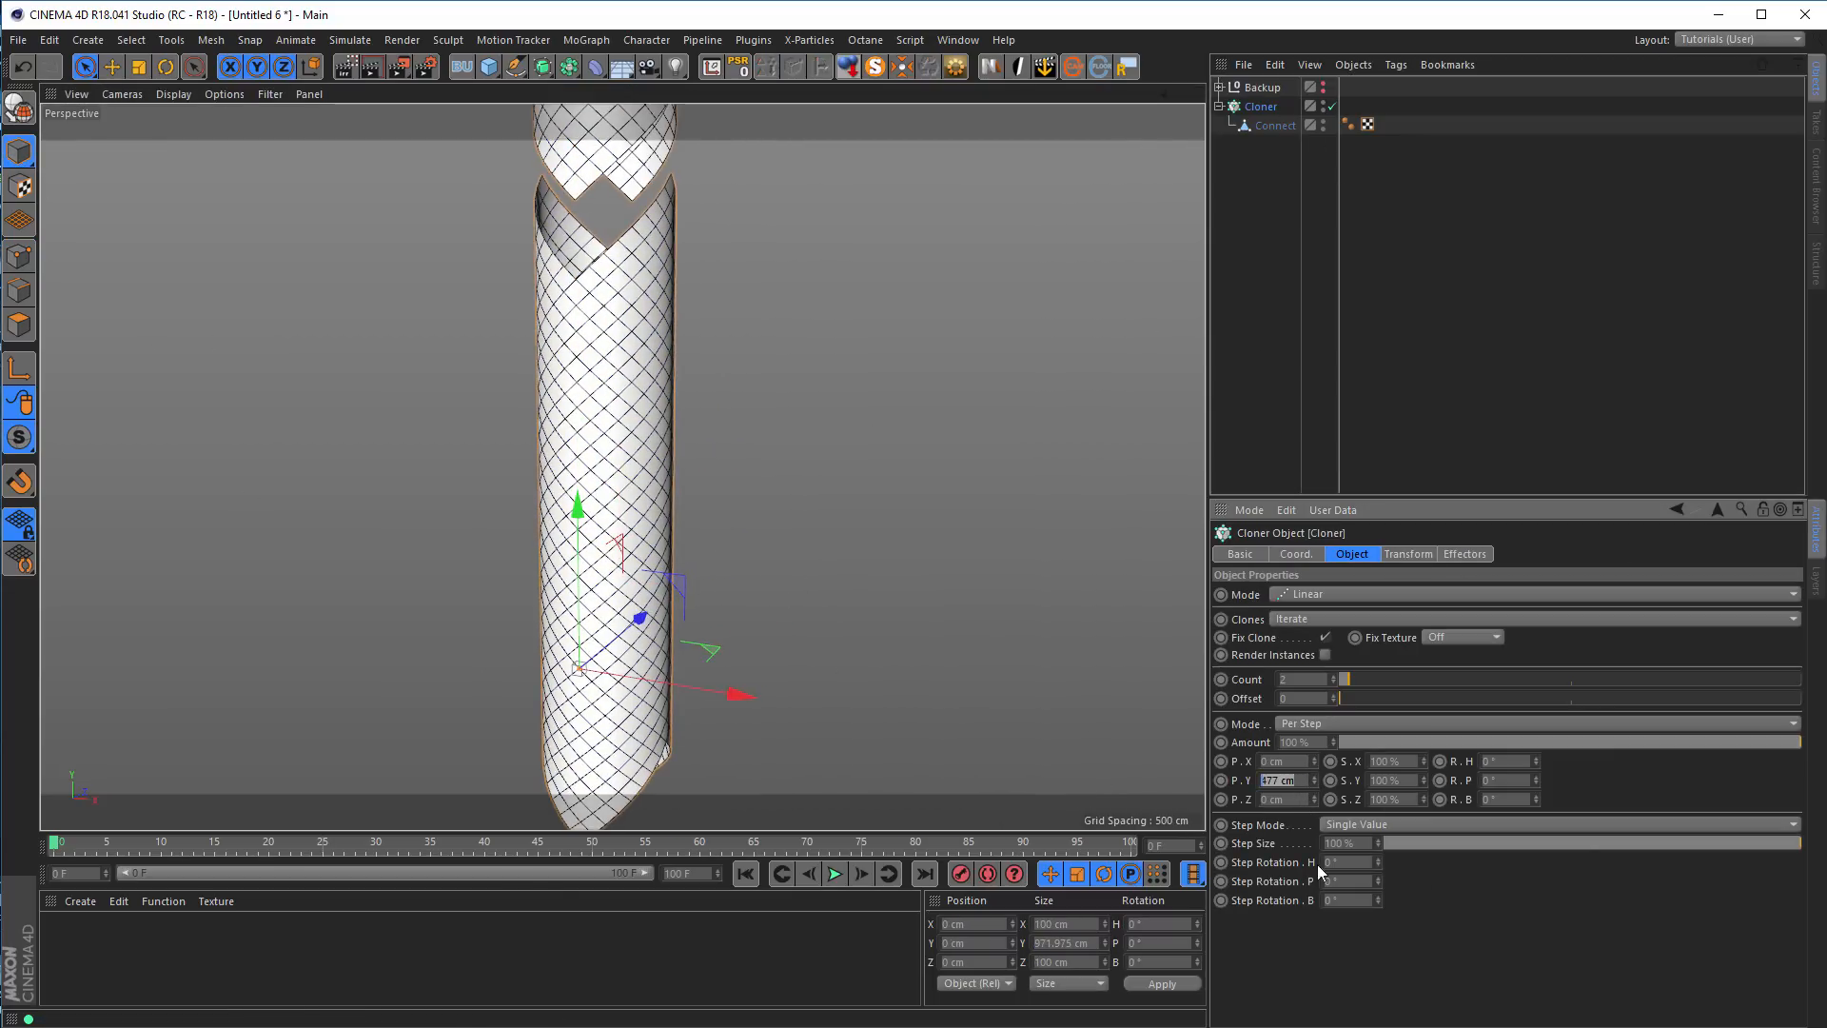
key("ctrl+v")
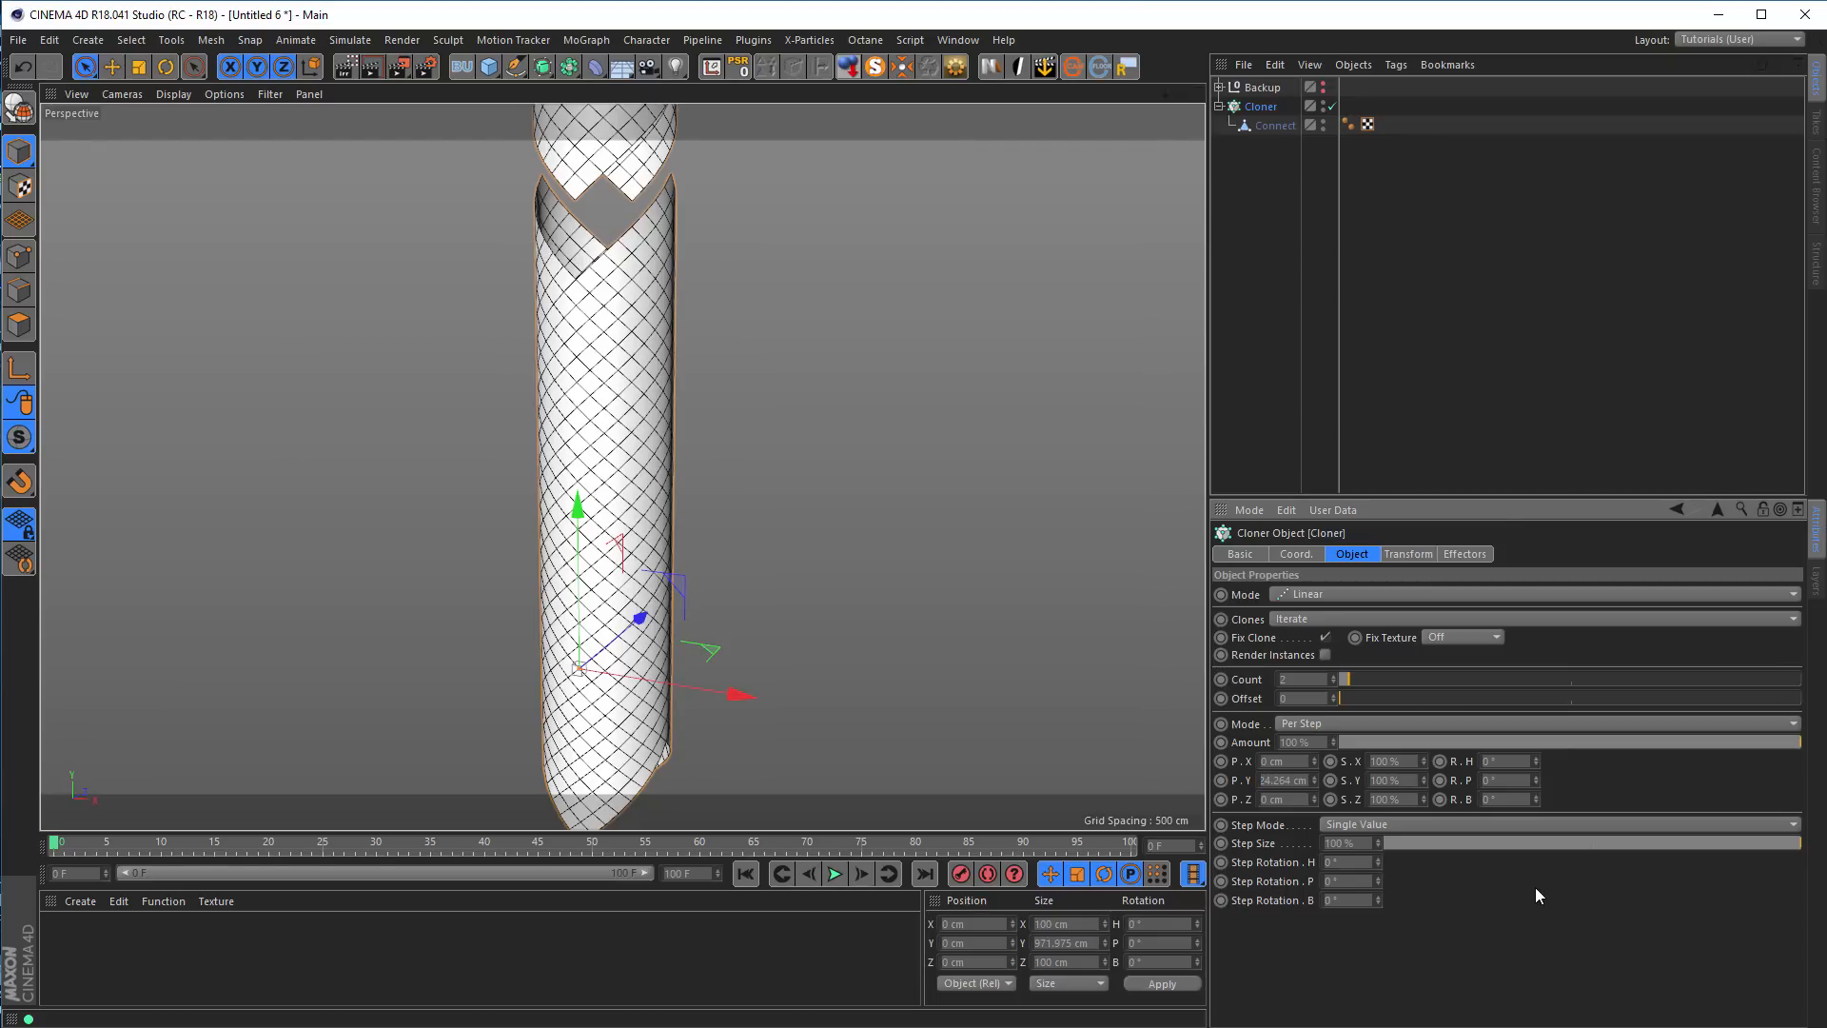
key("Return")
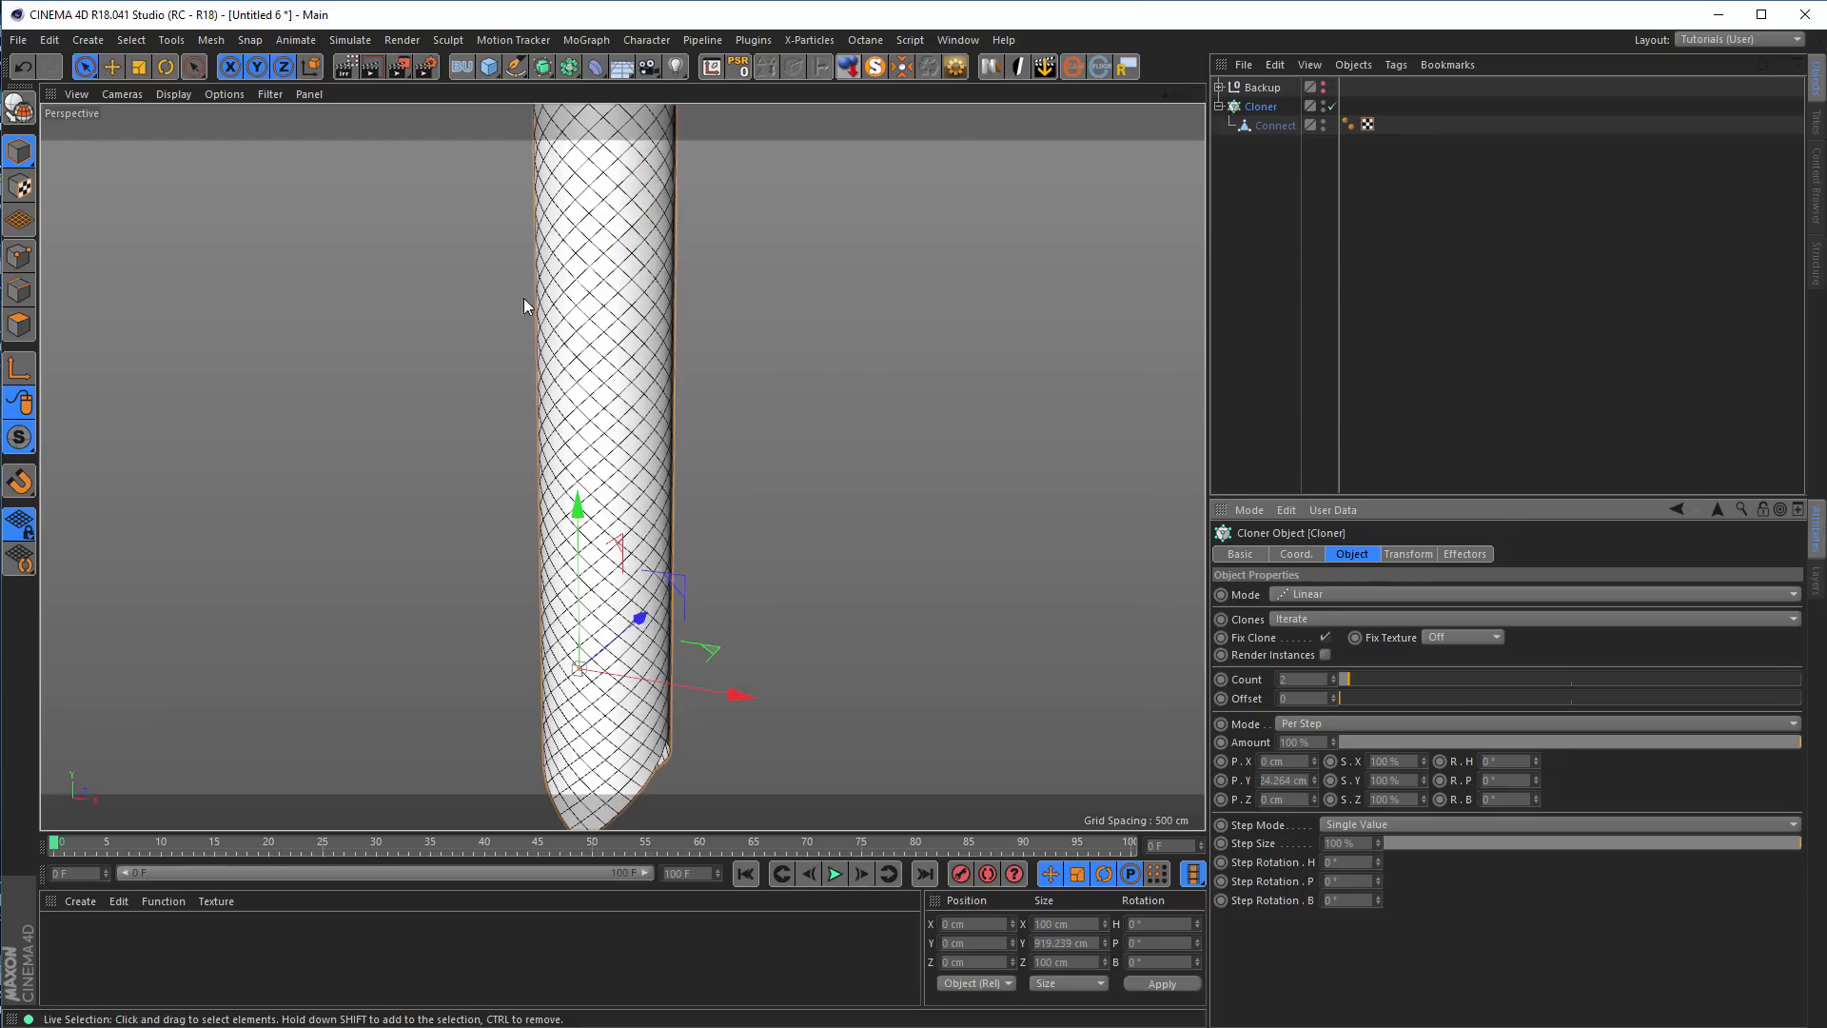
Examine the joint between the two clones up close and the stacked tube along its full length
scroll(558, 444, "up", 3)
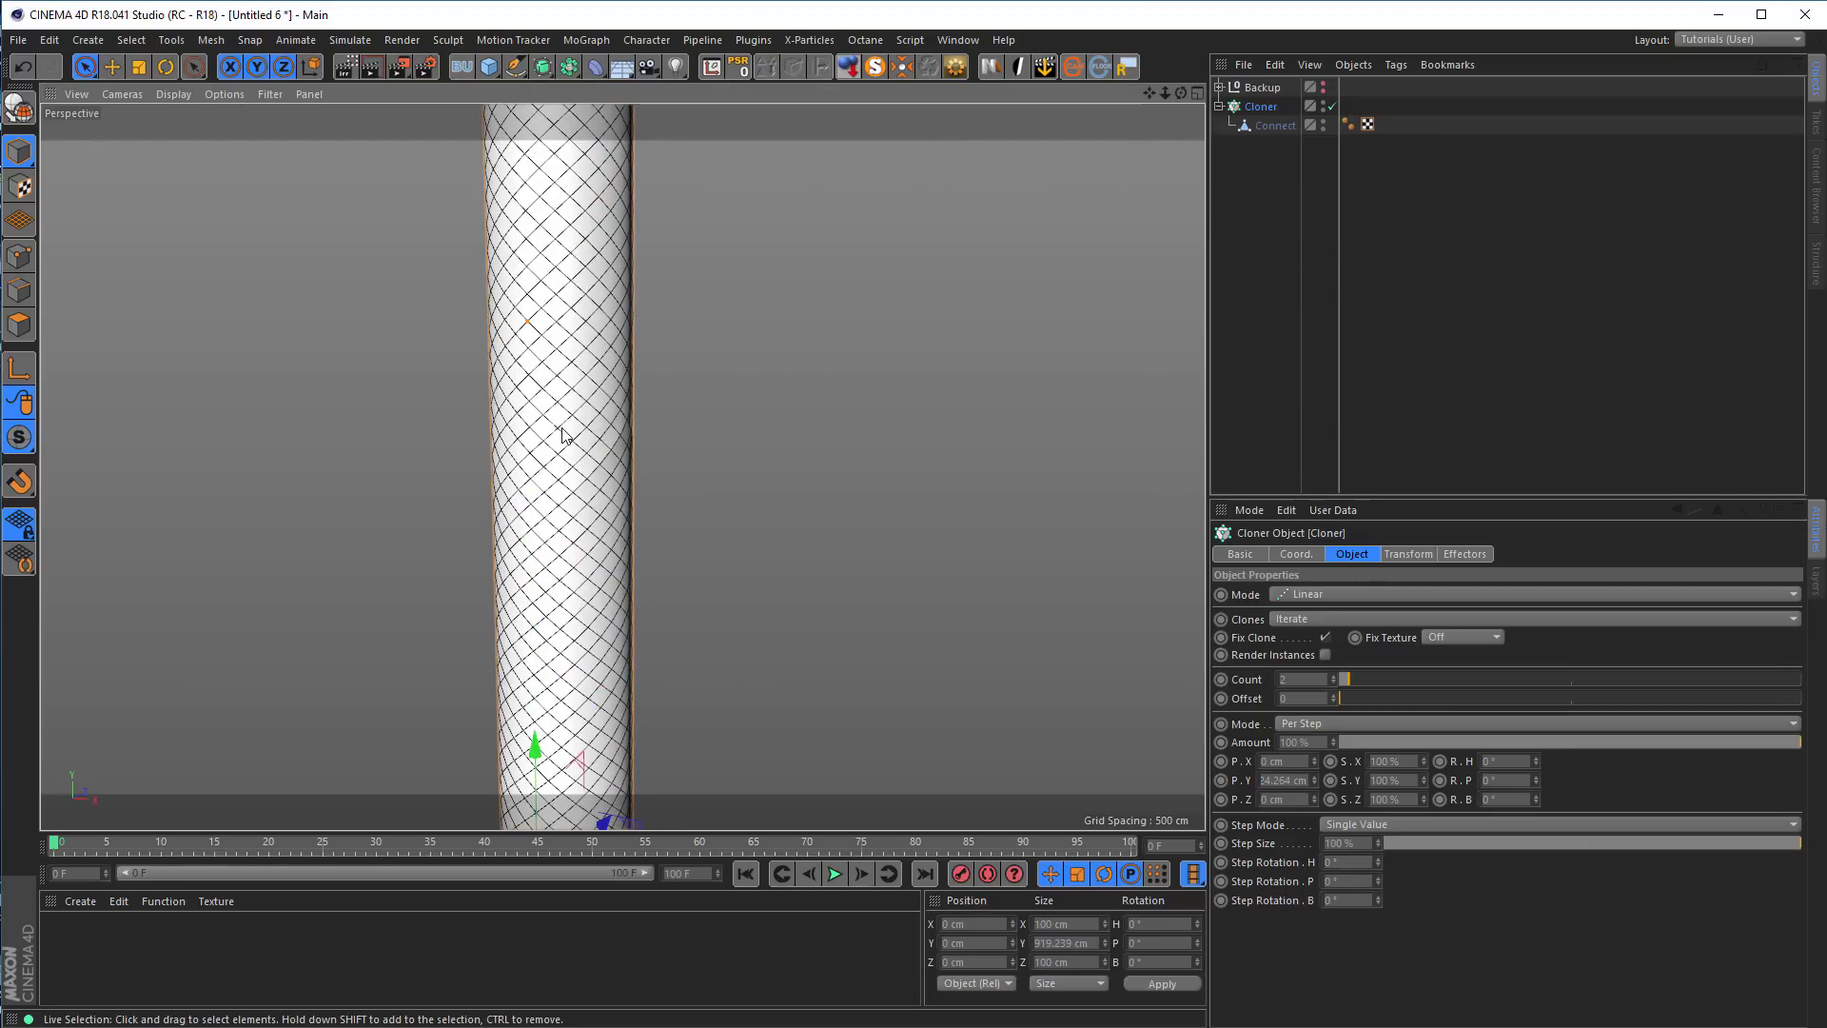
scroll(609, 457, "up", 2)
scroll(628, 466, "up", 1)
scroll(655, 487, "up", 2)
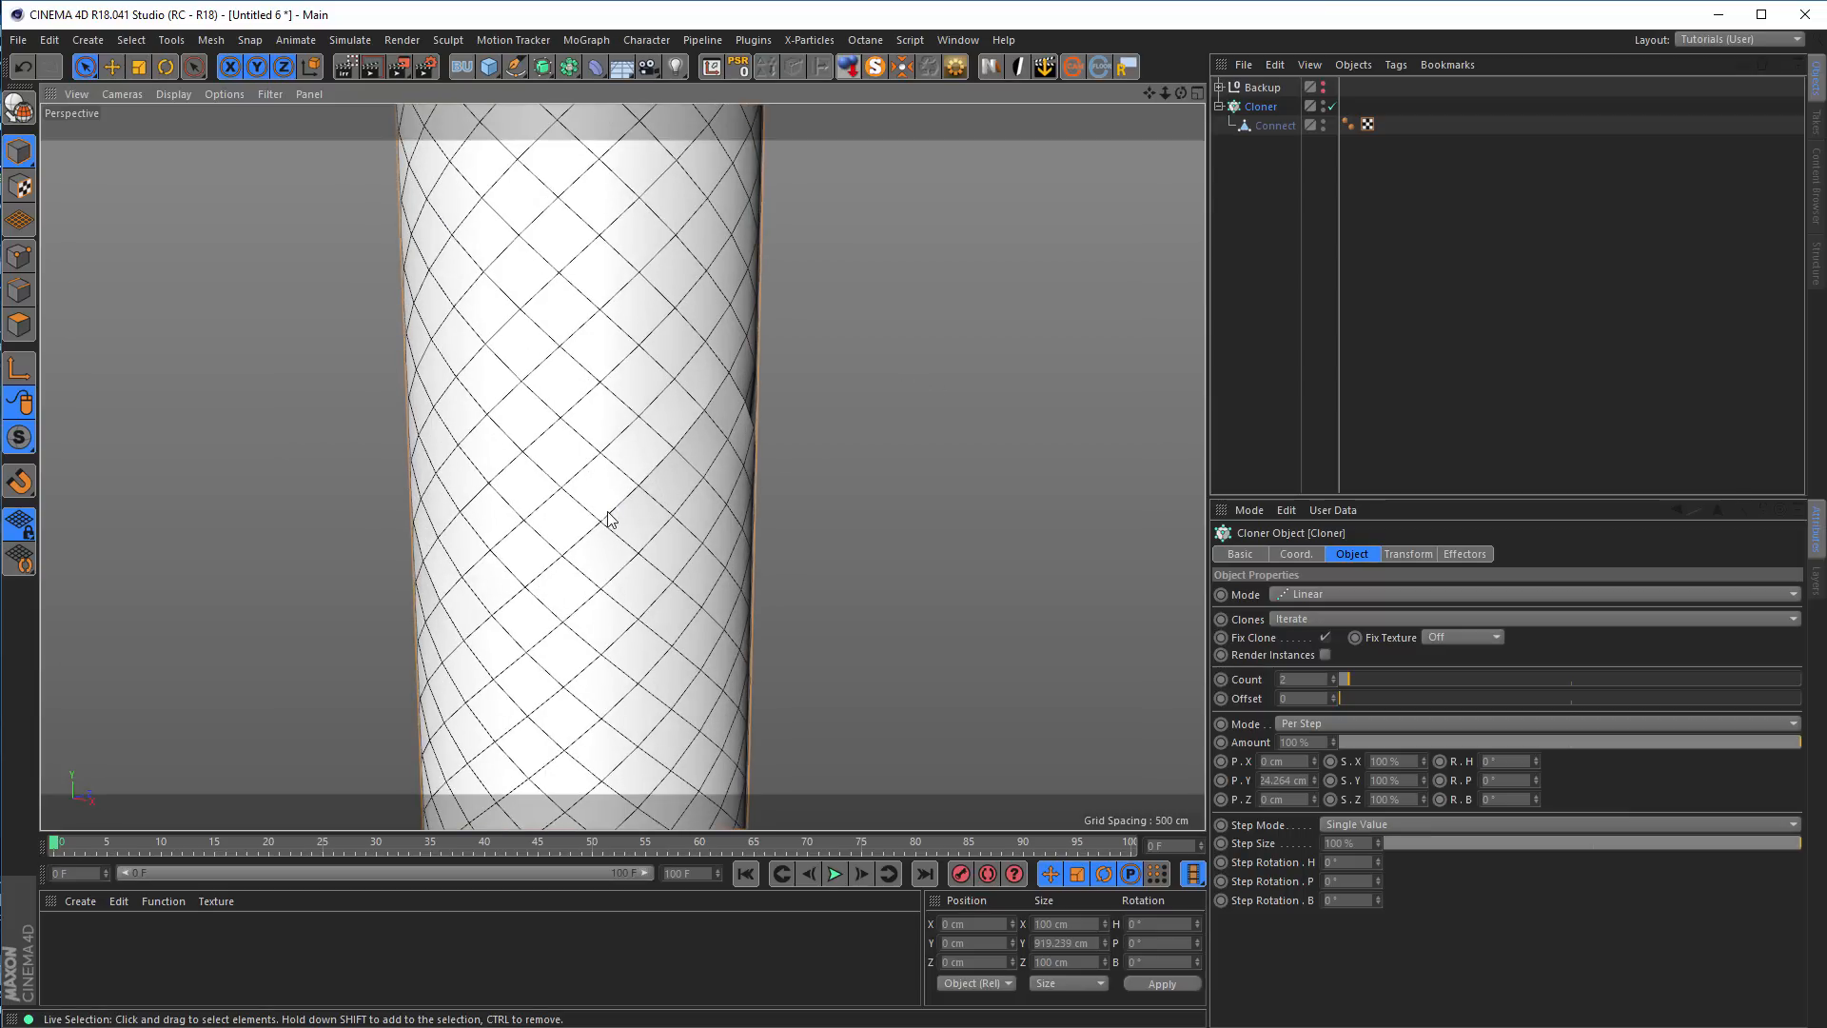
scroll(640, 485, "down", 5)
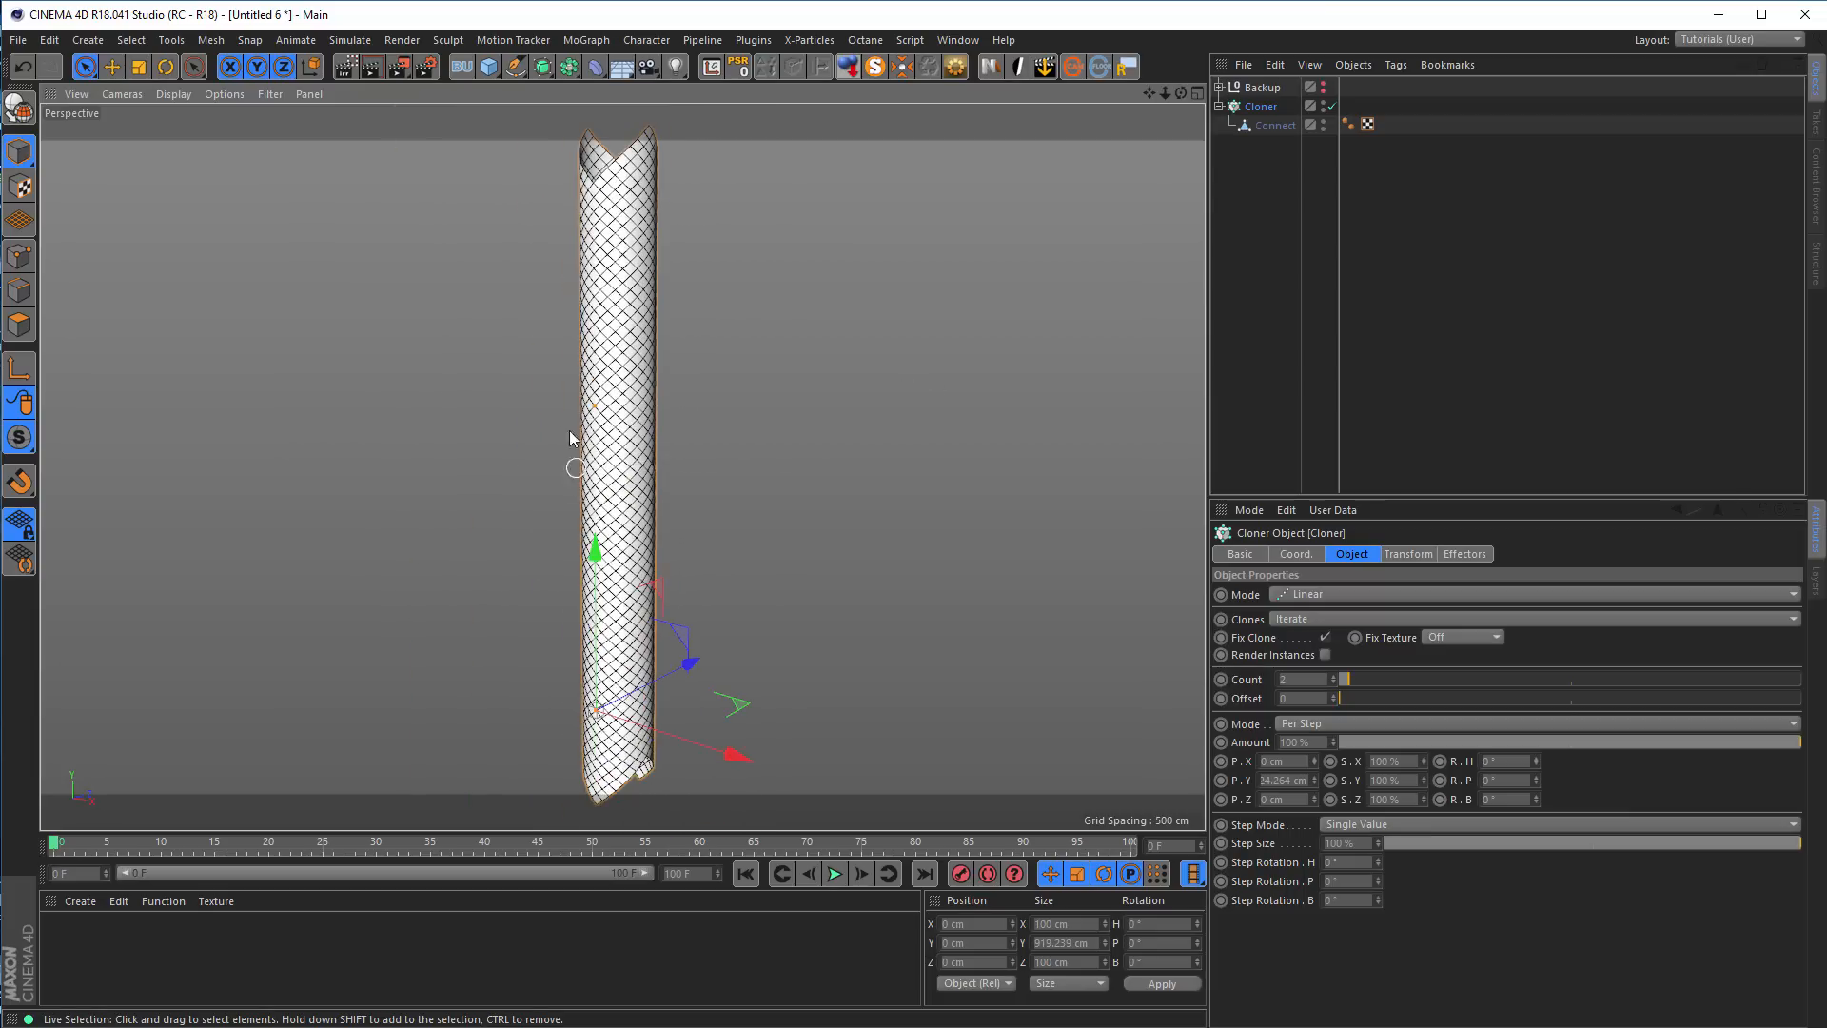
scroll(580, 398, "down", 2)
left_click_drag(581, 400, 485, 411, "alt")
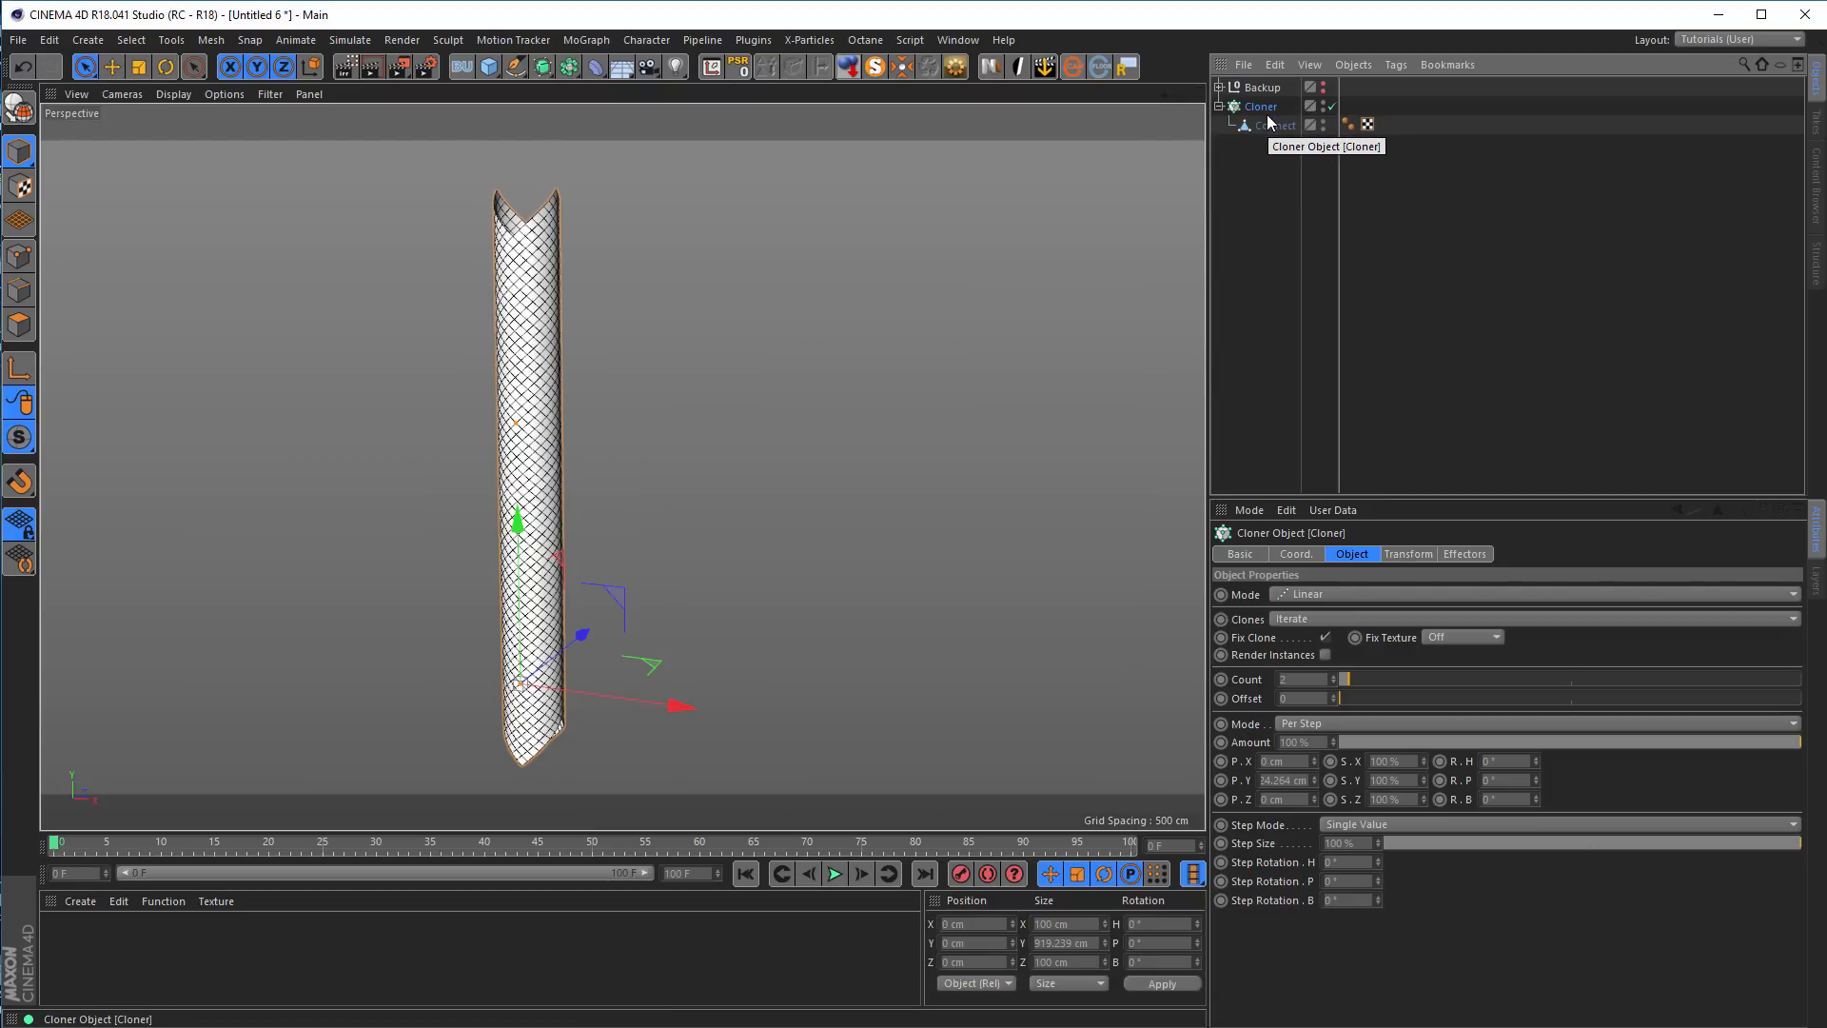
Group the Cloner under a null and add a Spline Wrap deformer beside it inside that null
key("alt+g")
left_click(1219, 106)
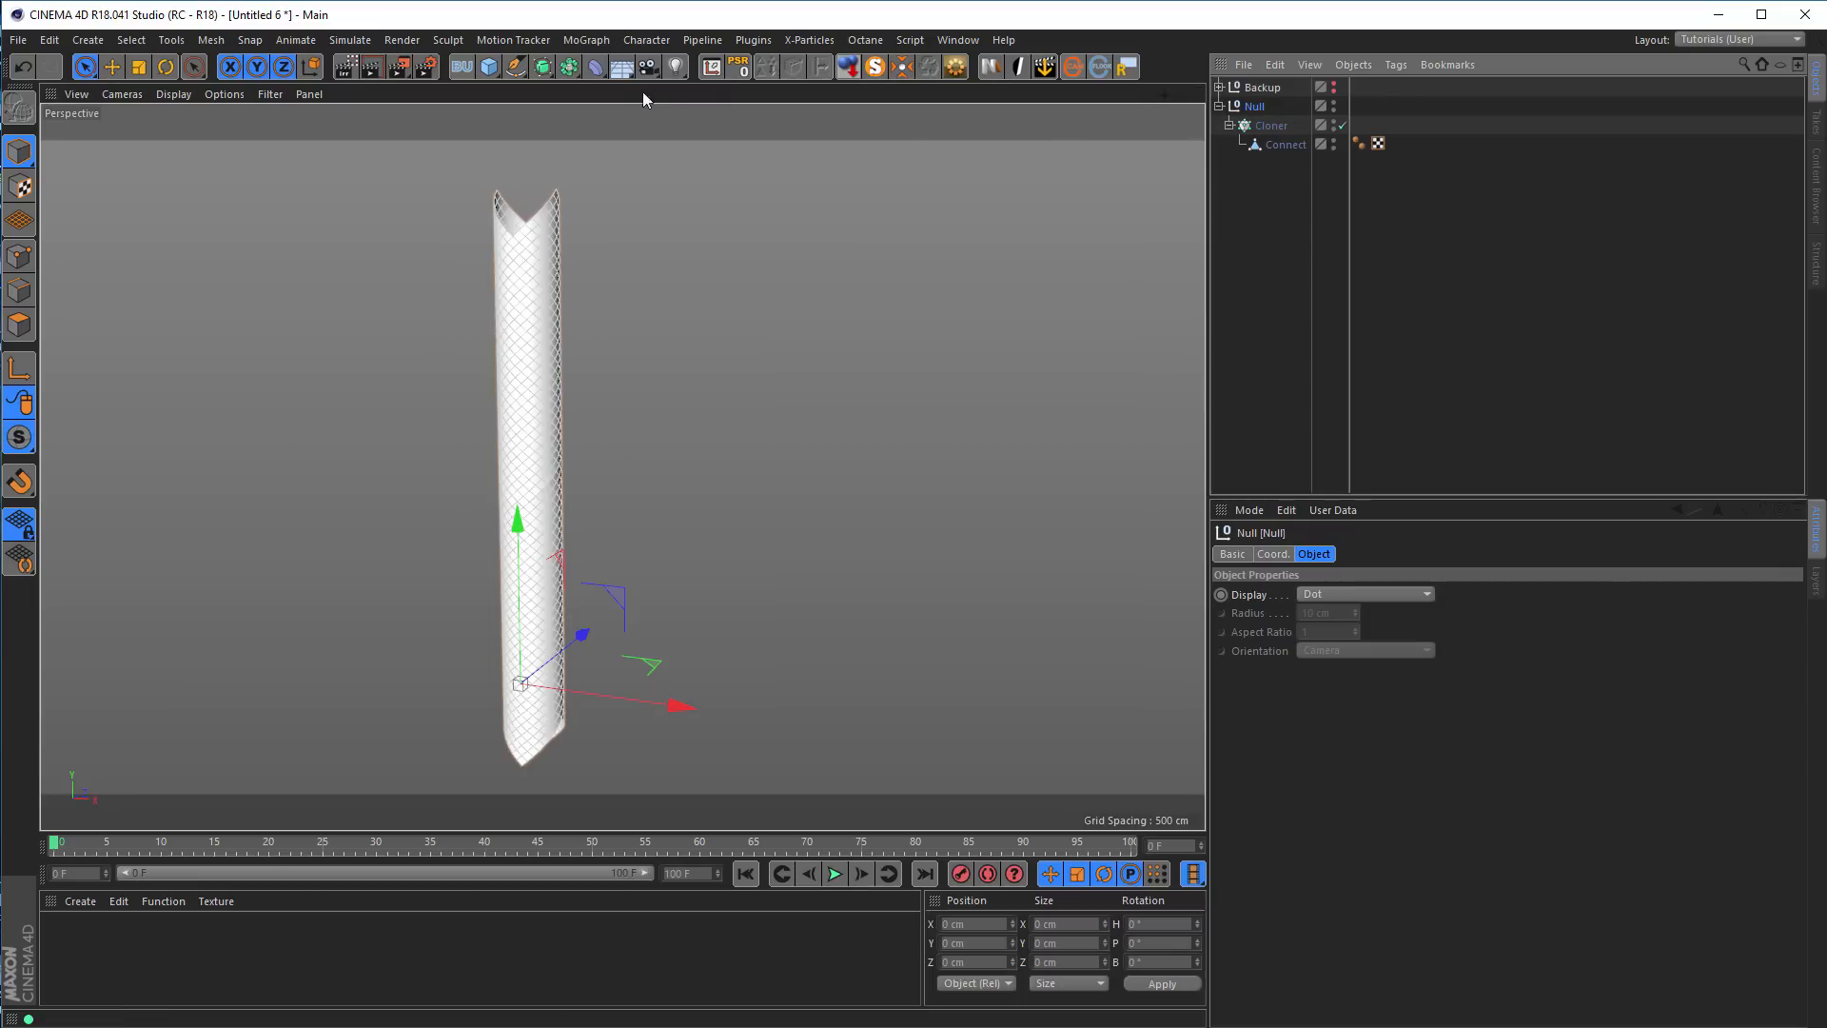
left_click(596, 66)
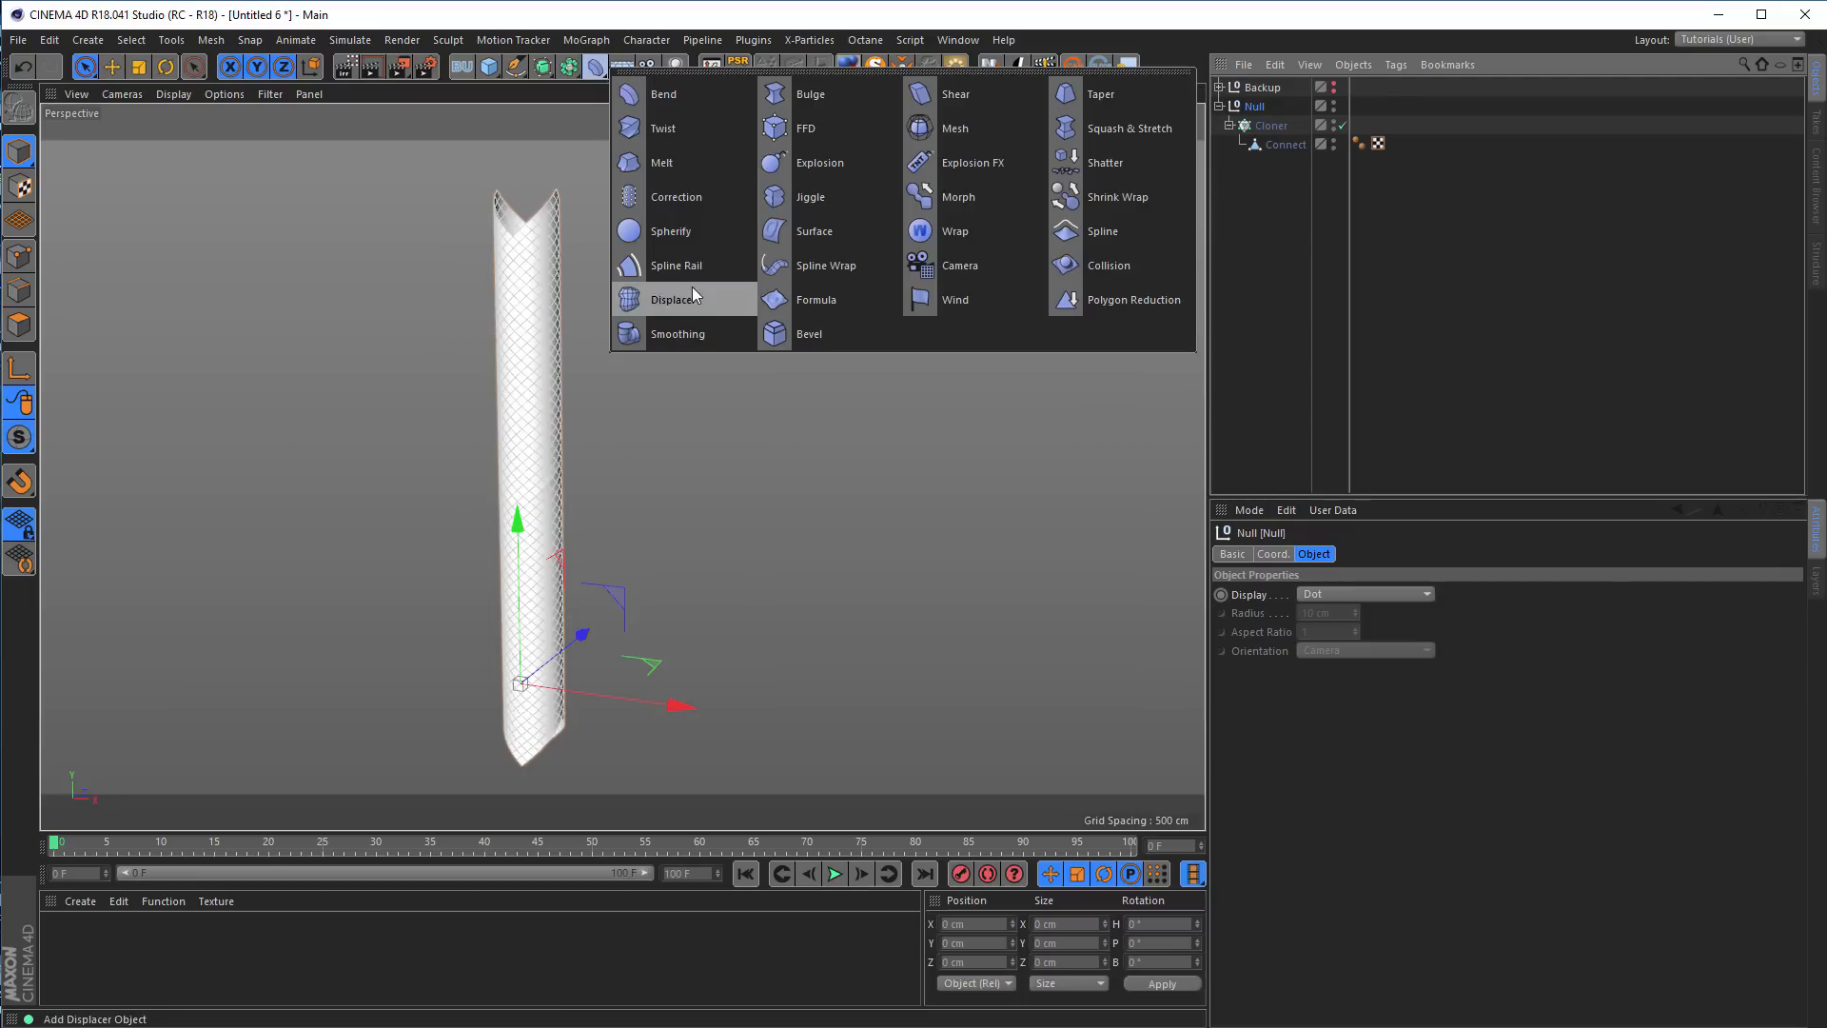
left_click(825, 265)
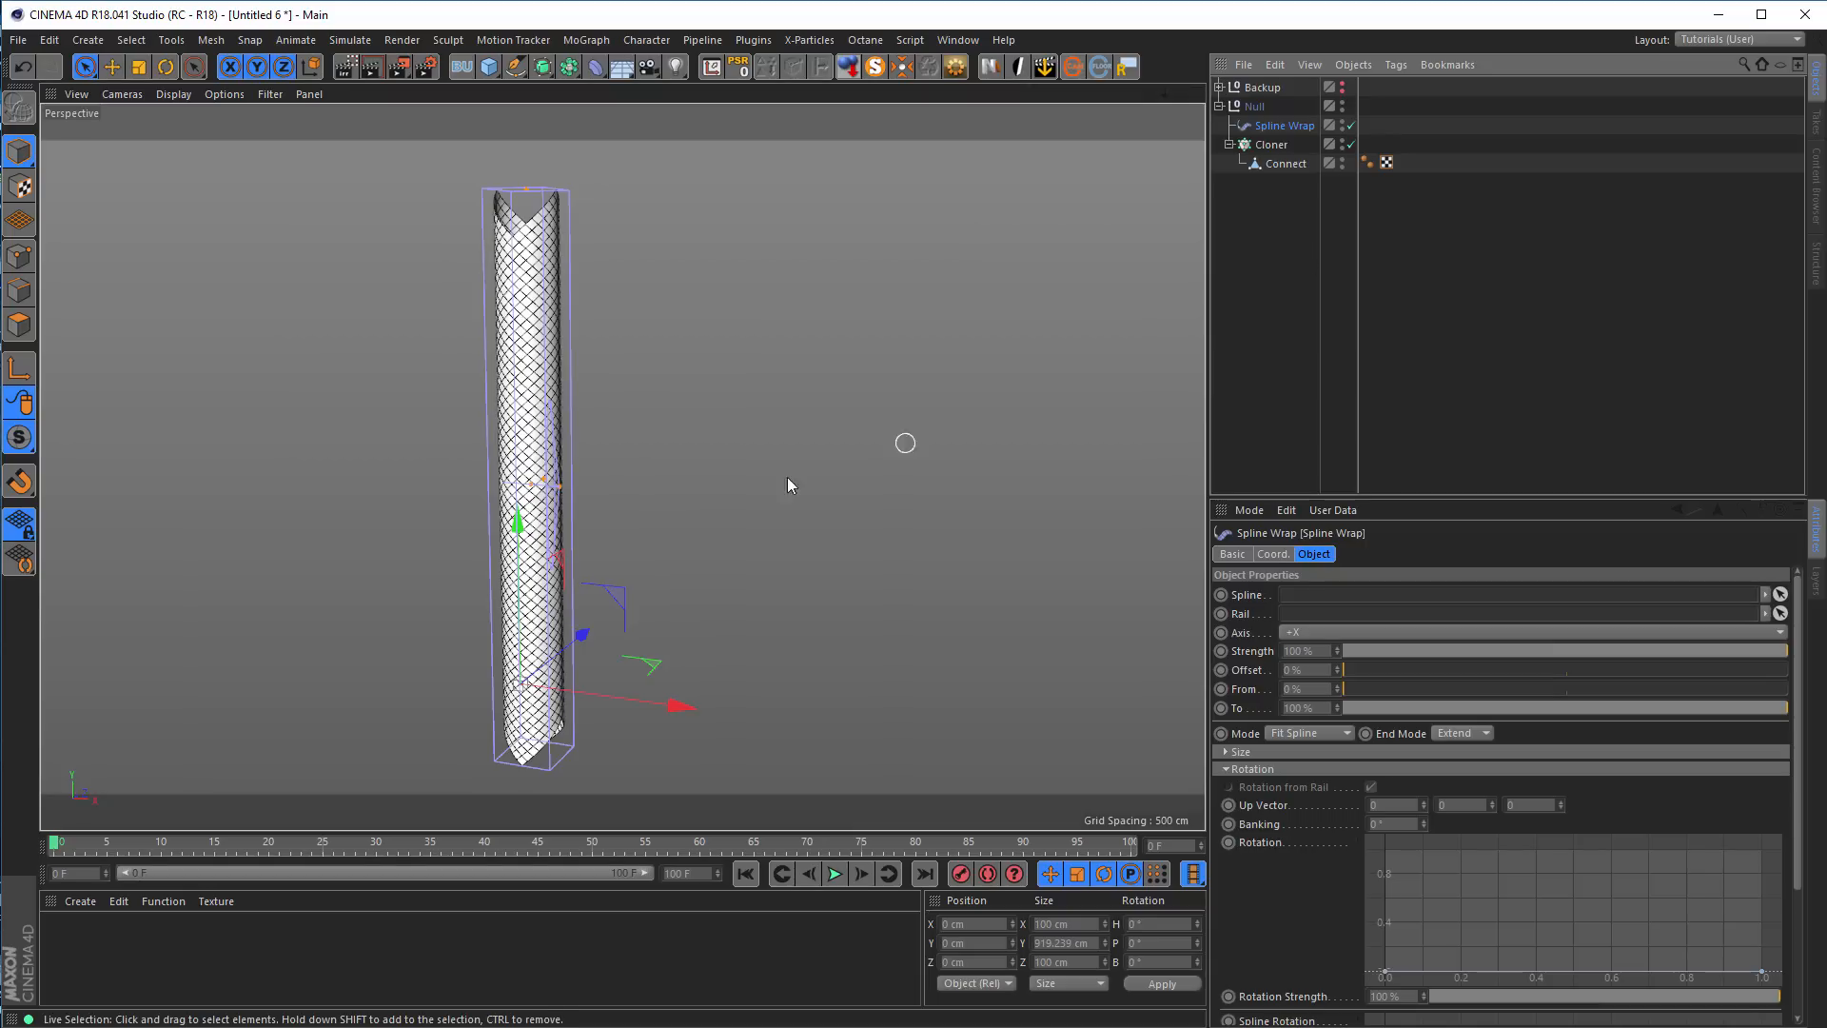
scroll(611, 493, "up", 3)
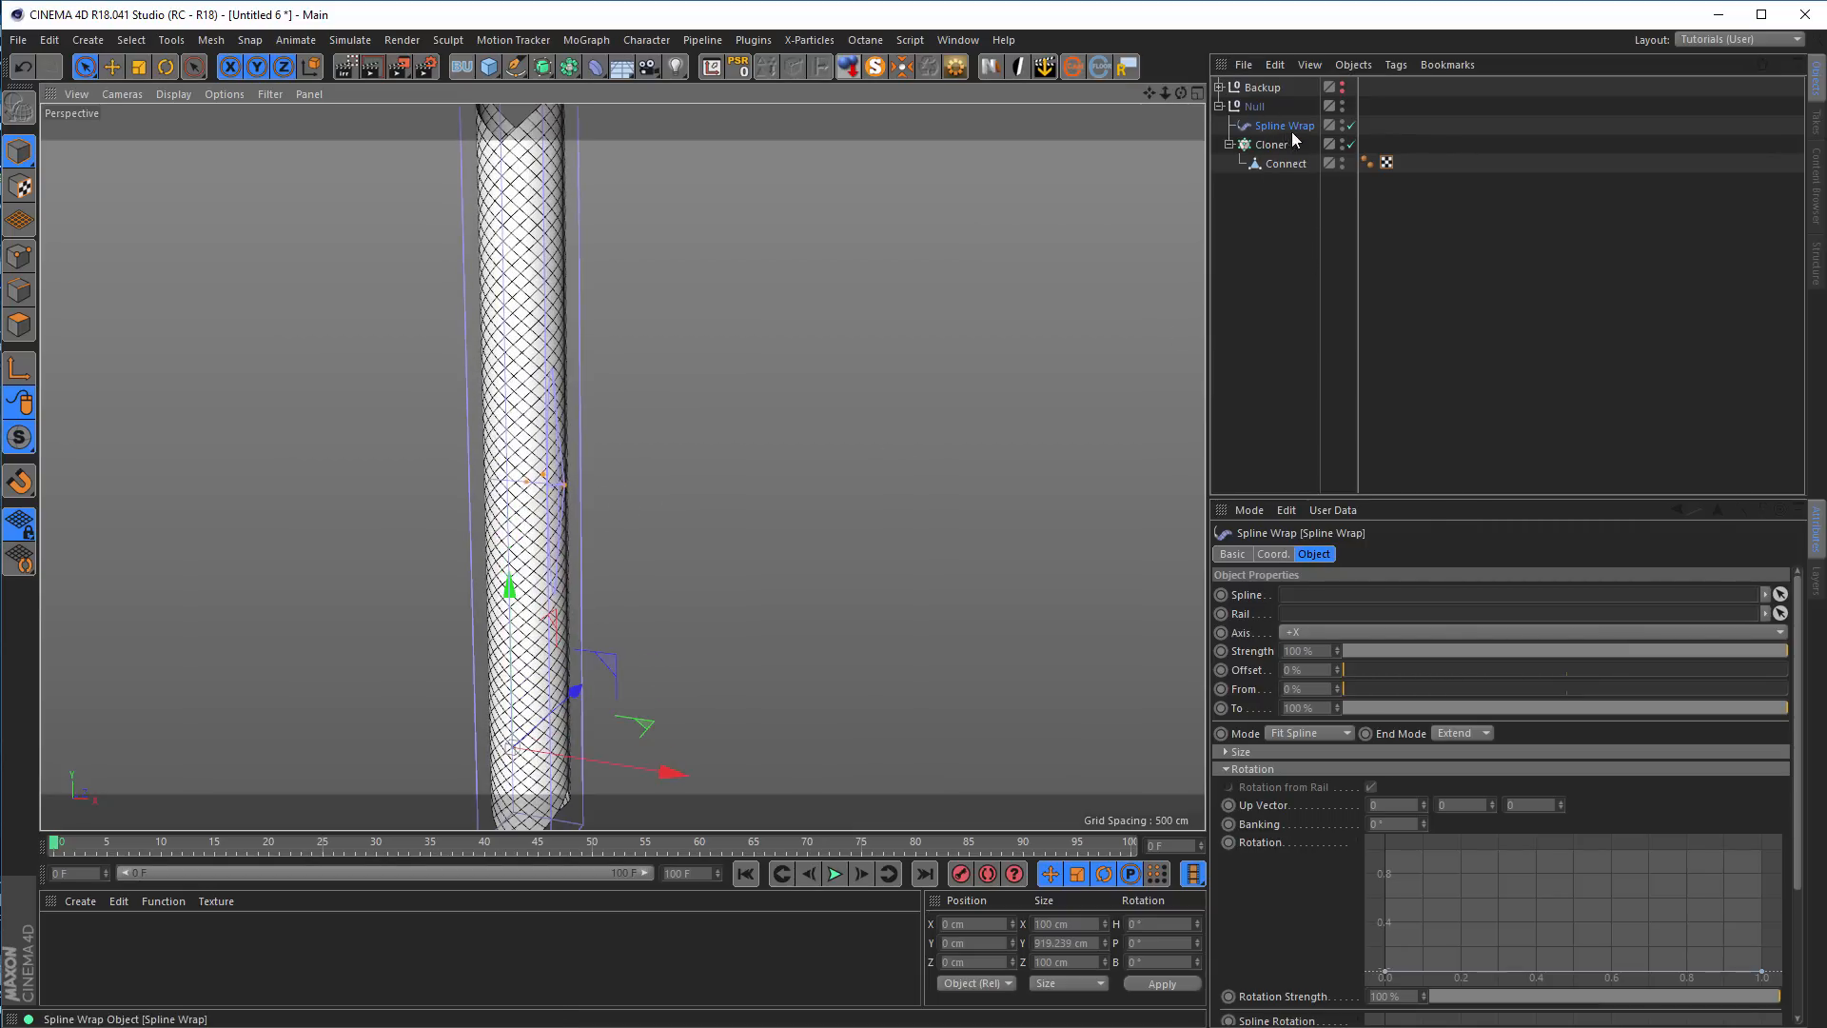
left_click_drag(521, 496, 564, 493, "alt")
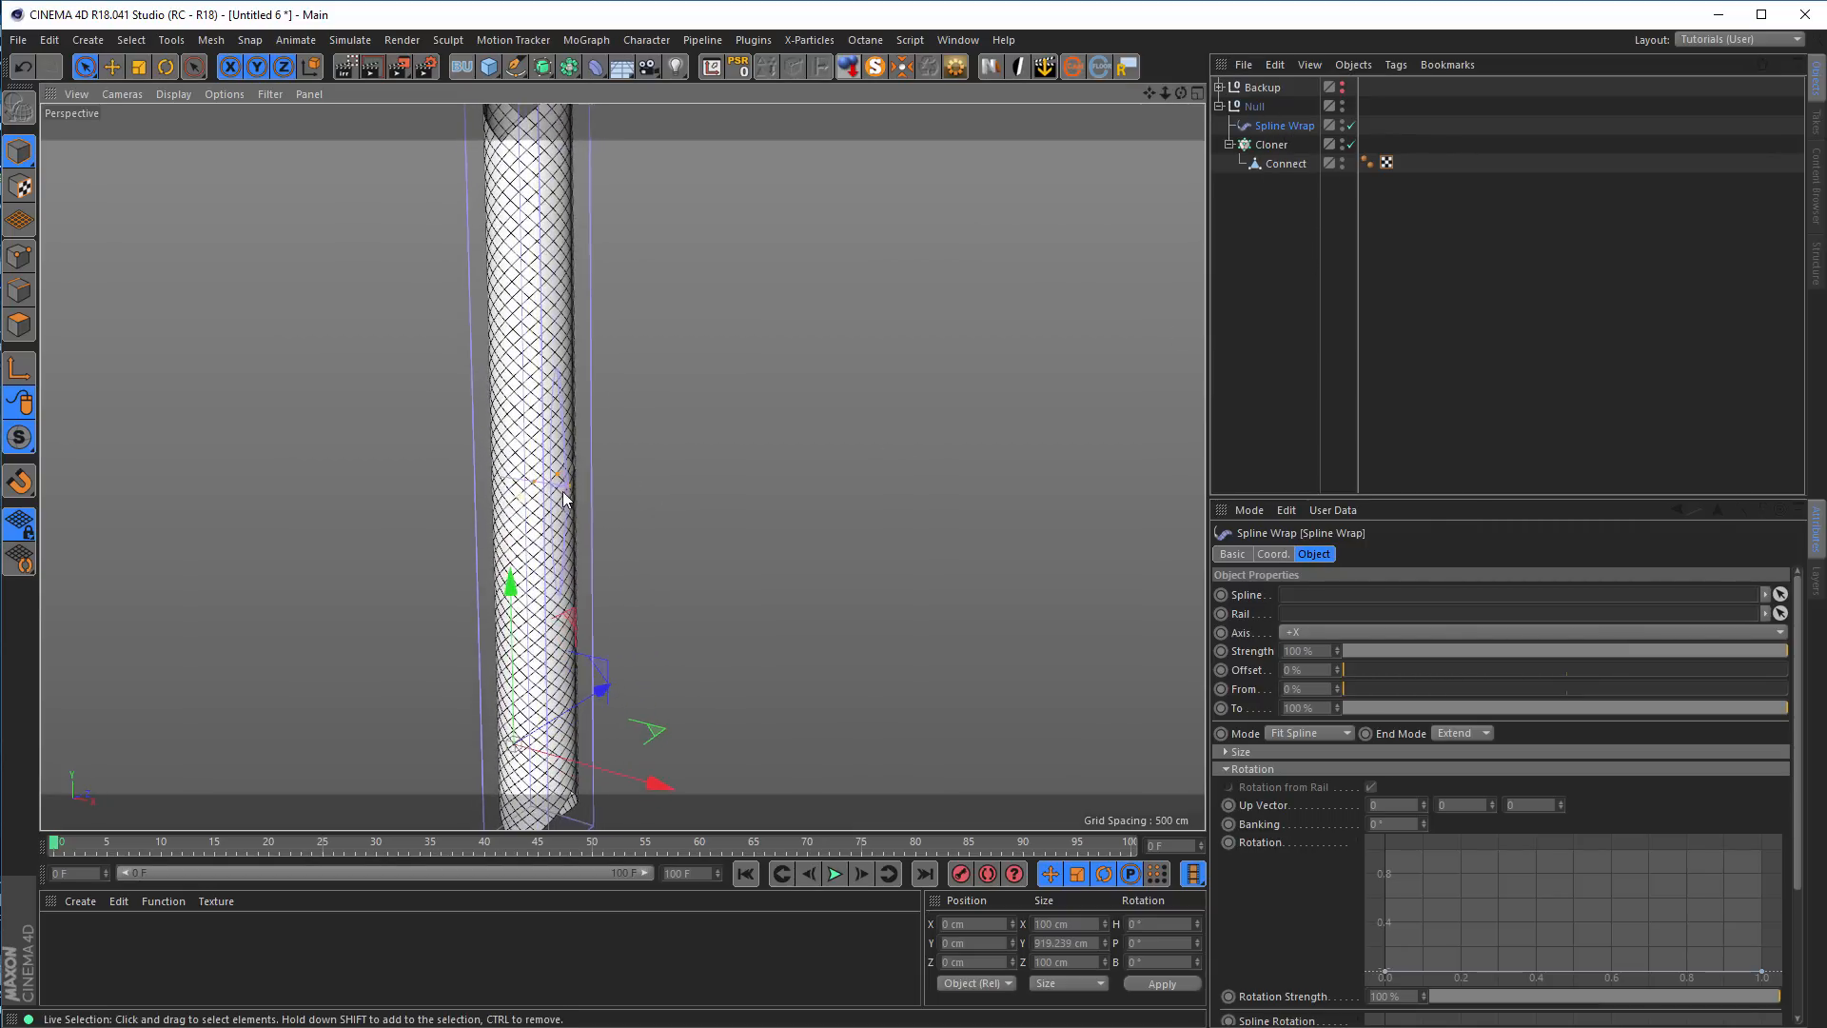
Add a circle spline and assign it as the Spline Wrap's guide spline
left_click(514, 67)
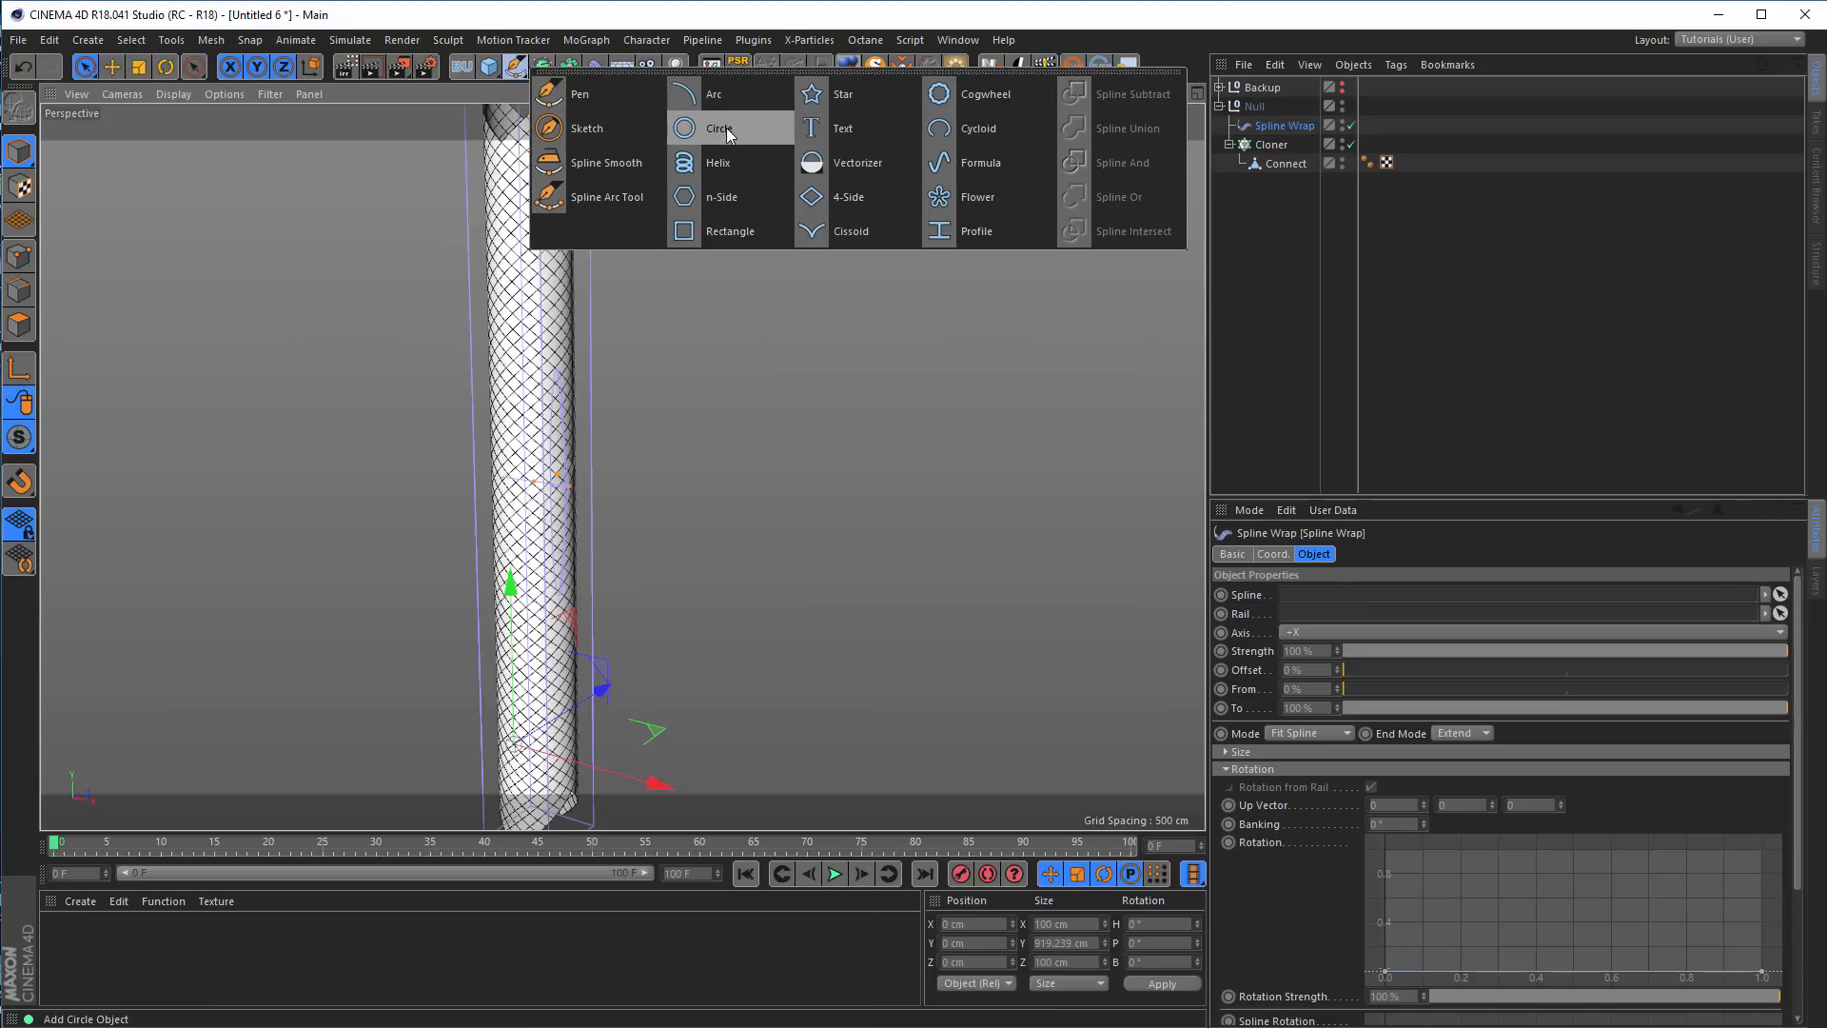
left_click(727, 131)
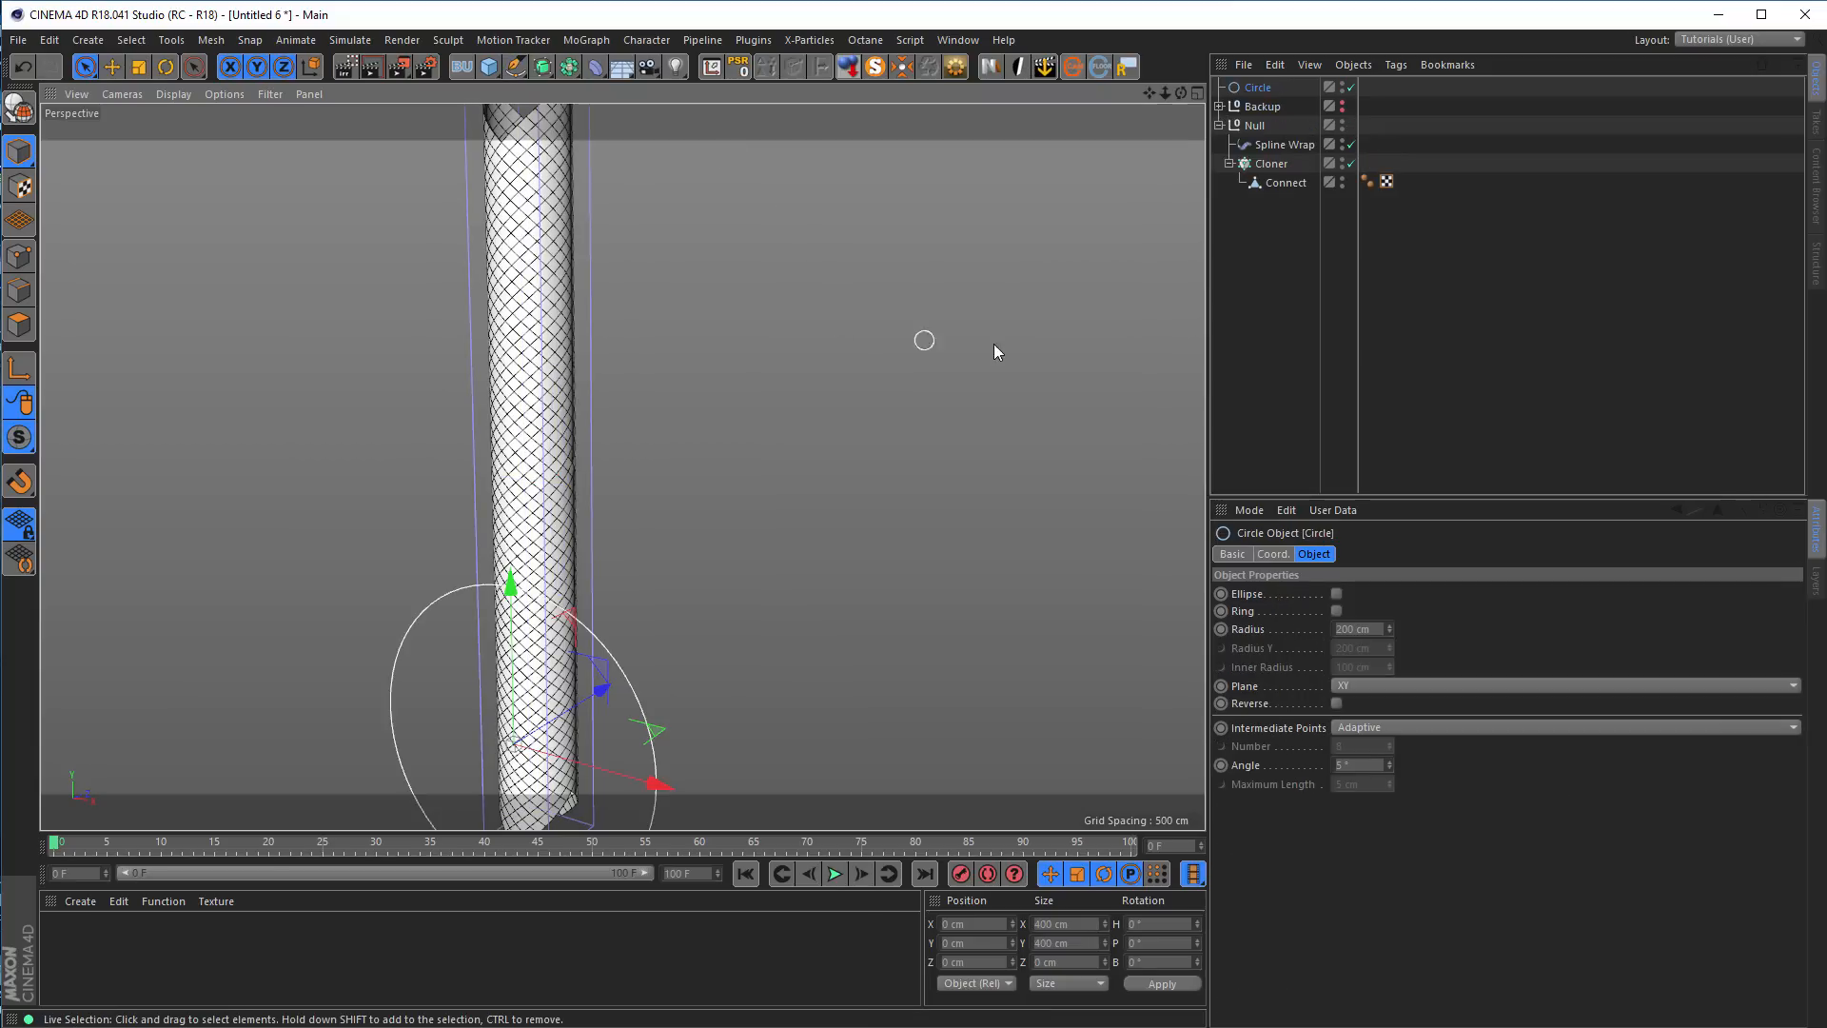
left_click(1261, 147)
left_click_drag(1266, 86, 1345, 207)
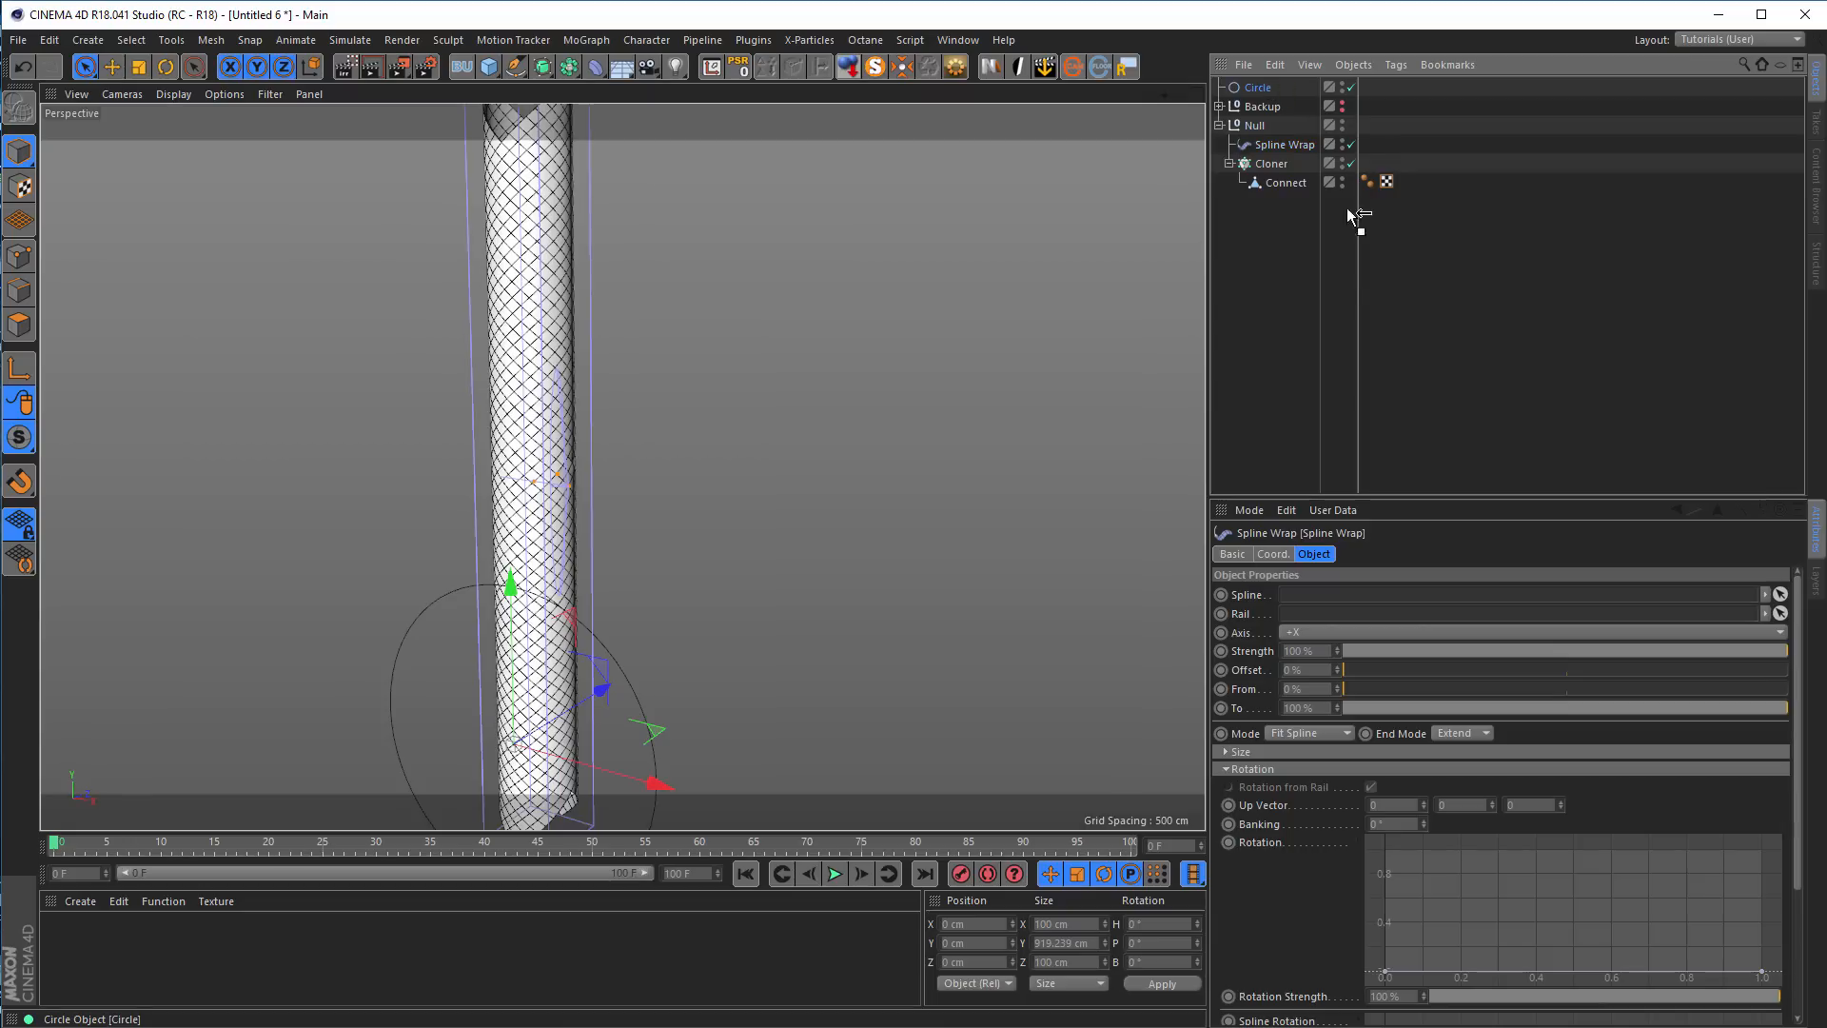
left_click_drag(1333, 536, 1318, 597)
scroll(624, 605, "down", 5)
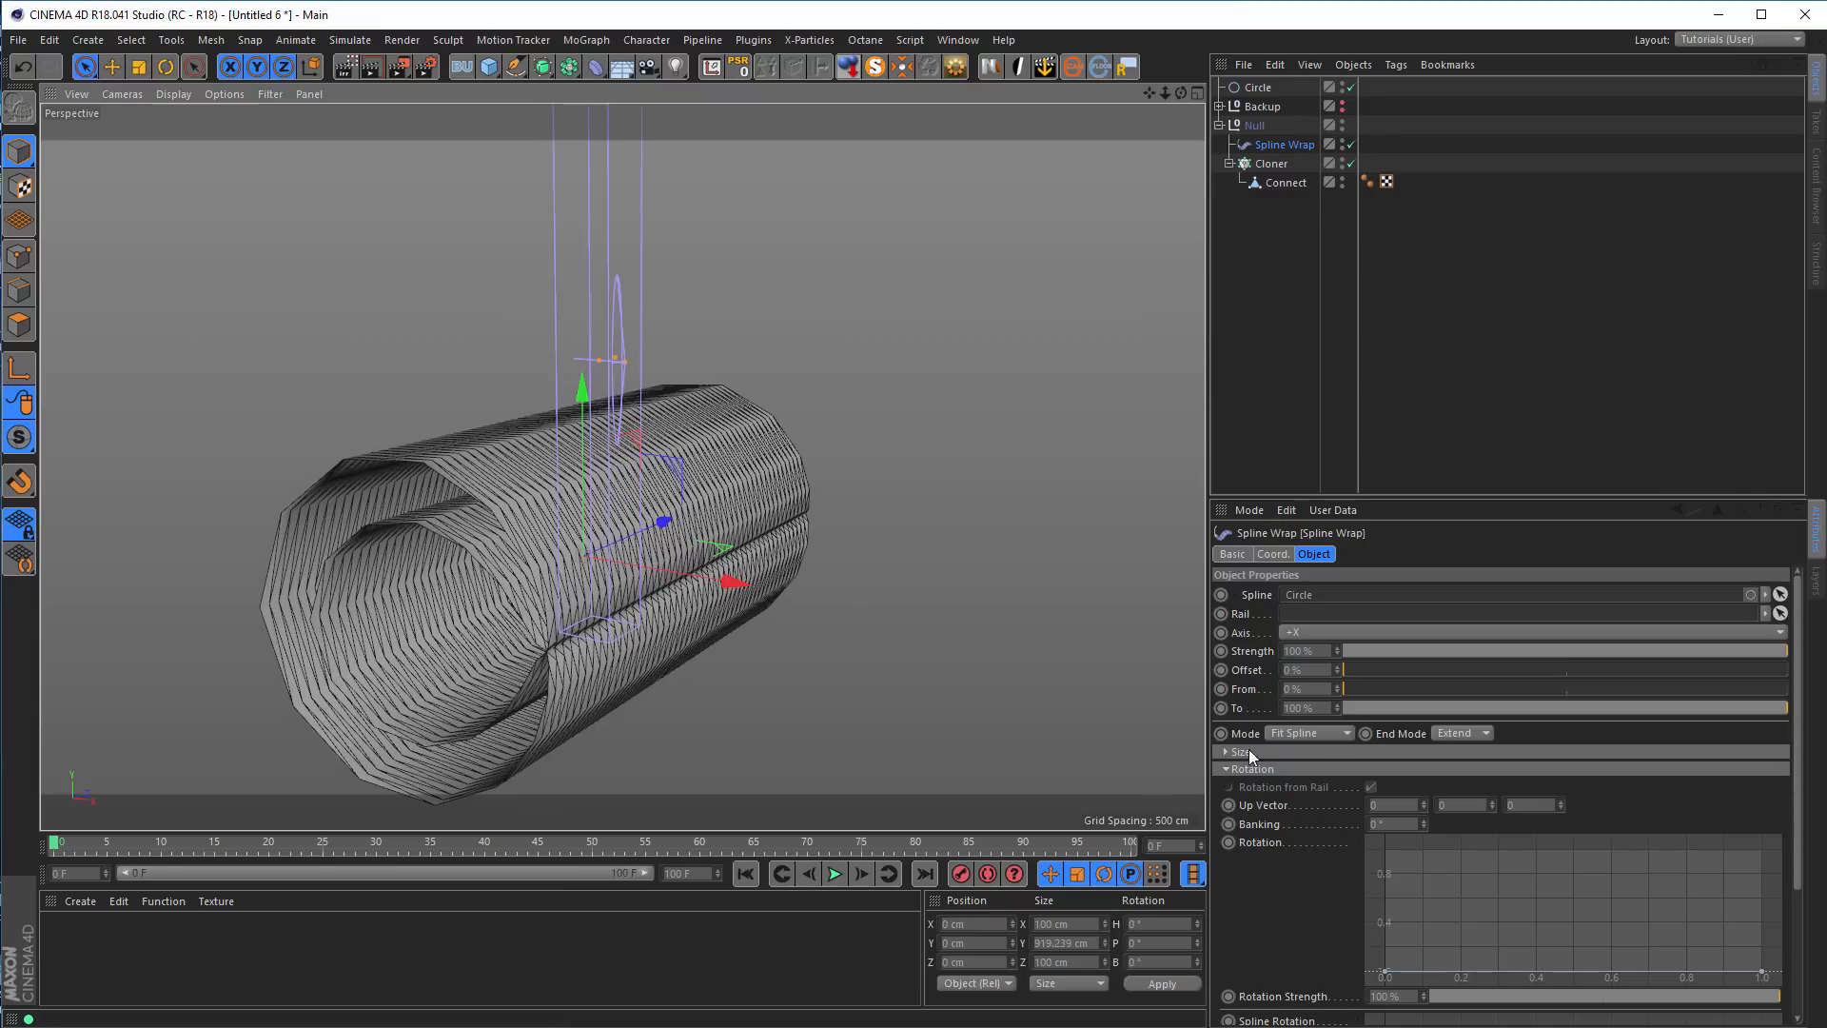
Set the Spline Wrap's axis to +Y and its mode to Keep Length
left_click(1316, 632)
left_click(1310, 687)
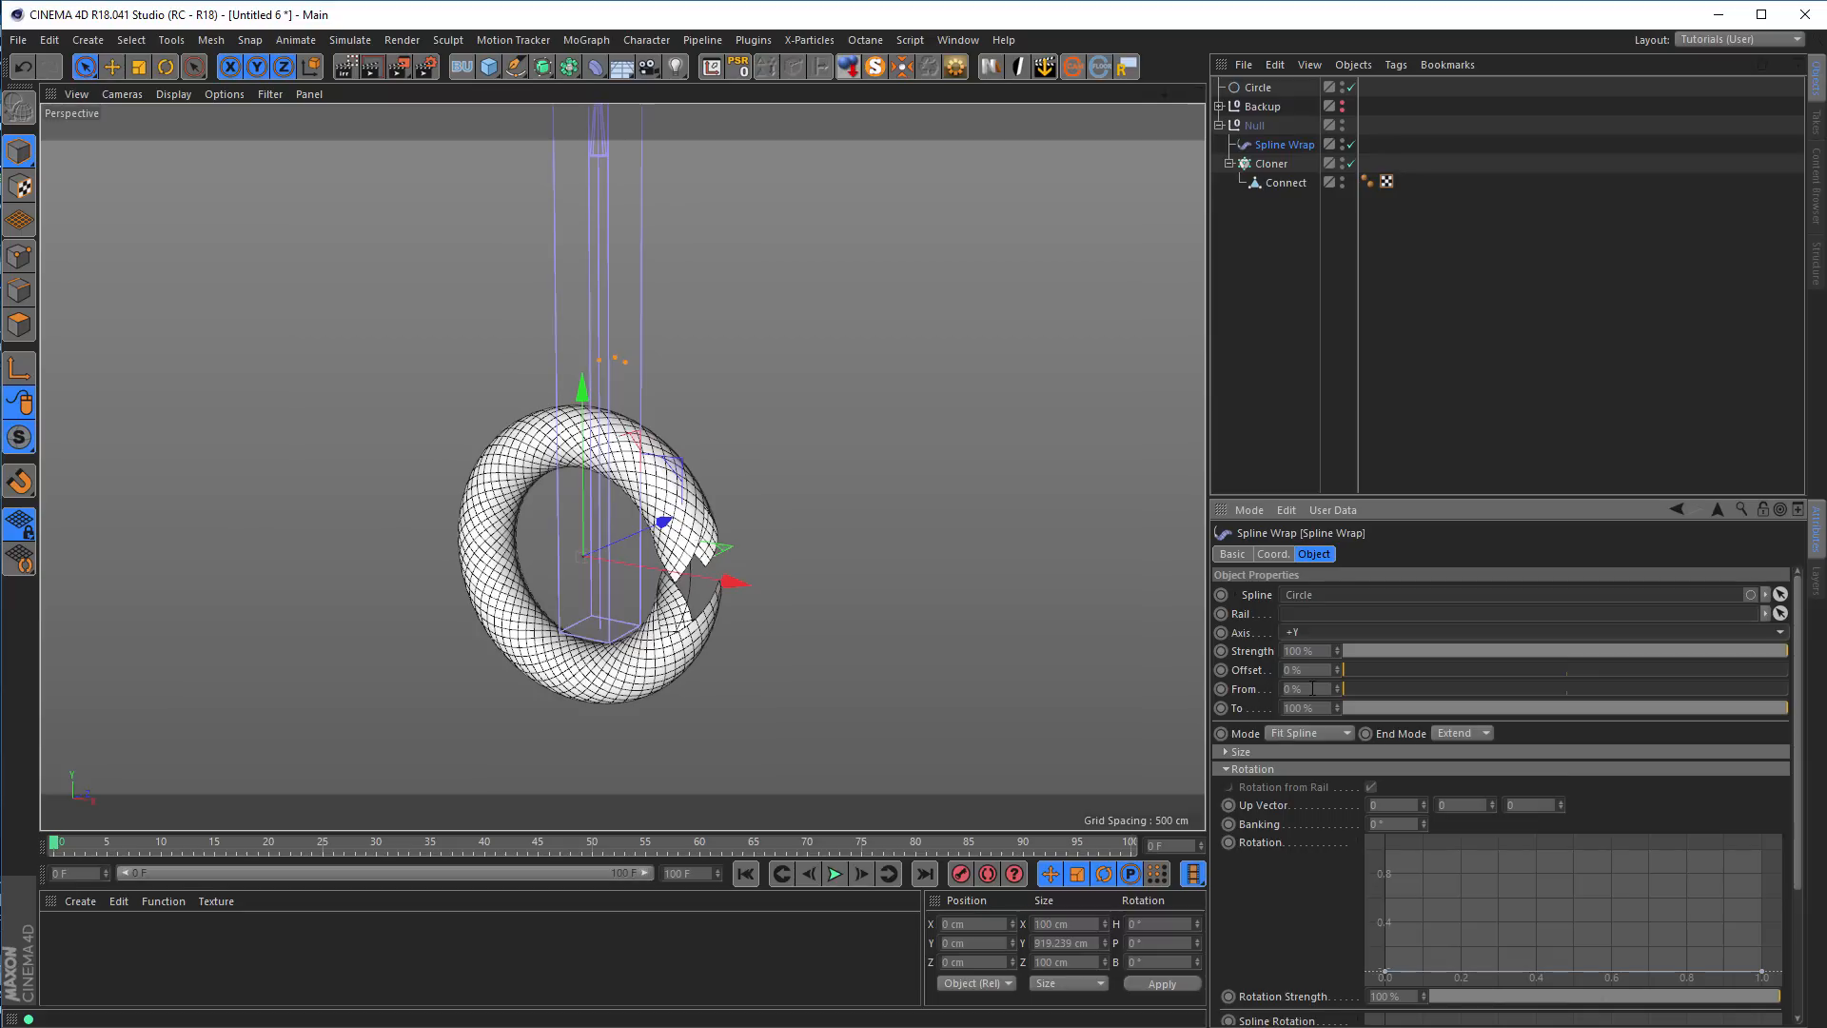
left_click(1337, 731)
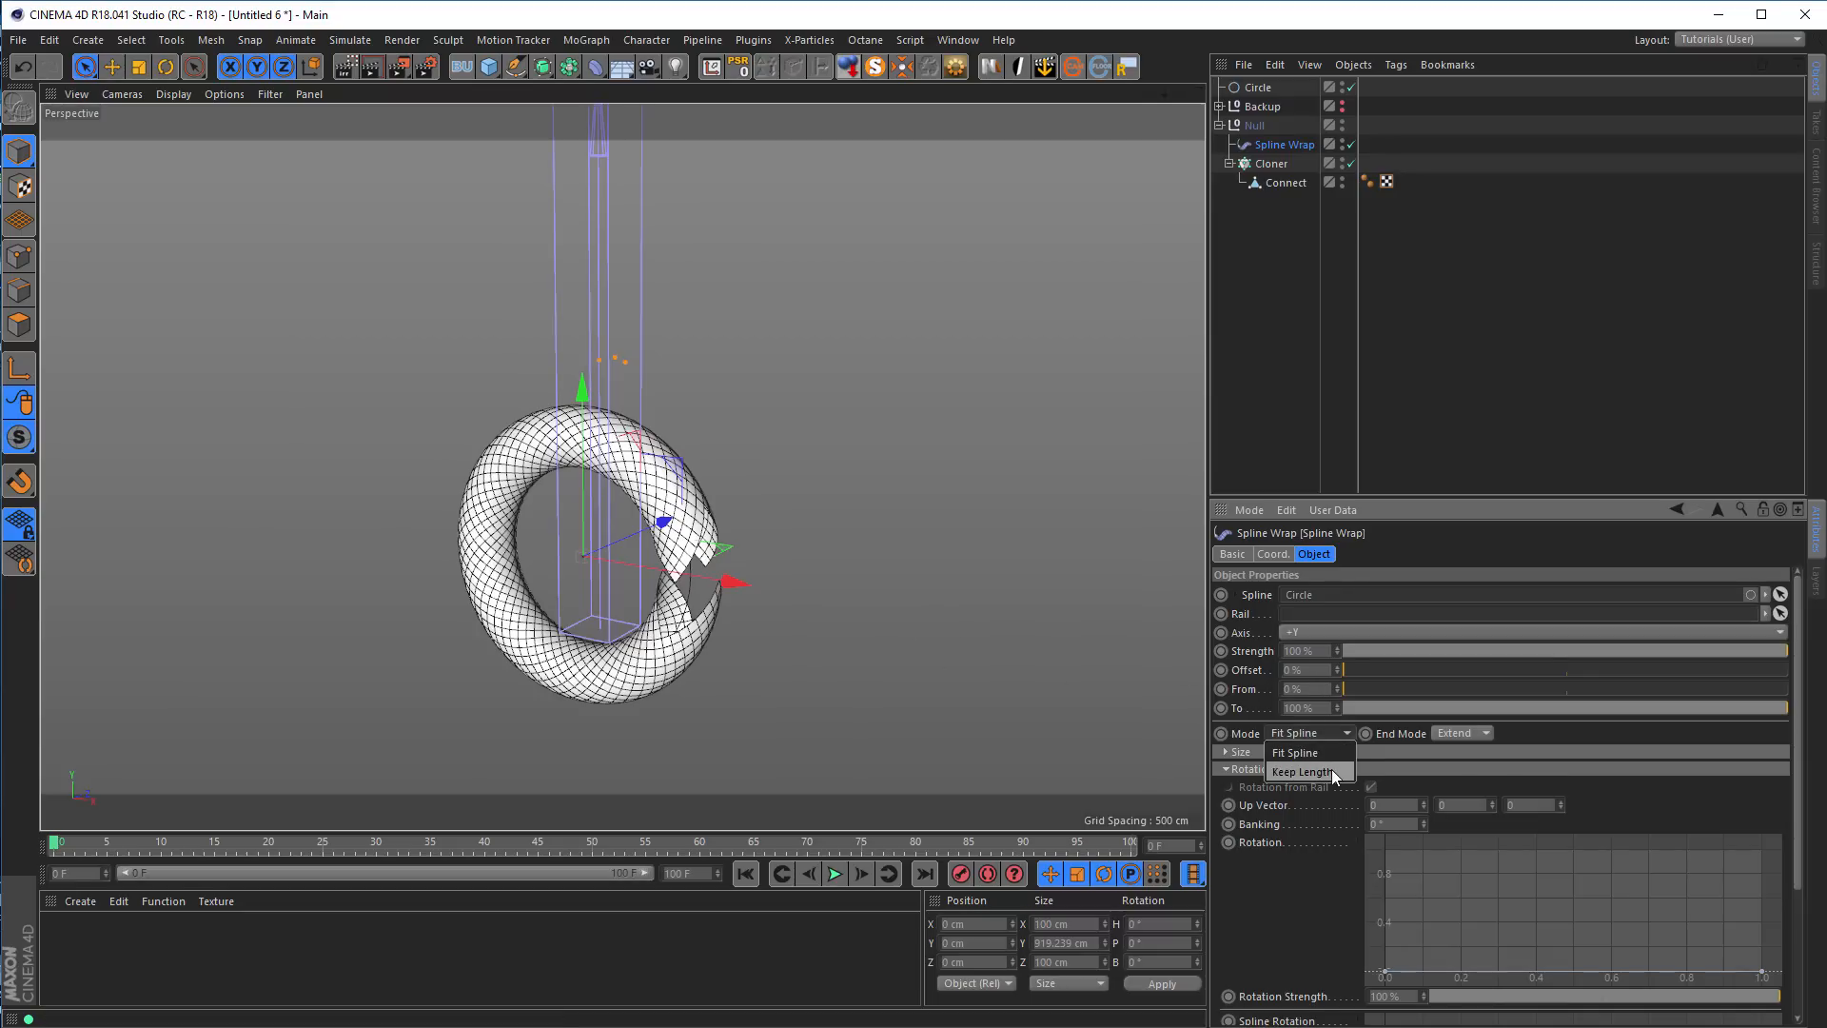
left_click(1303, 772)
Examine the bent tube's diagonal mesh and the gap between its open ends around the circle
scroll(764, 496, "up", 3)
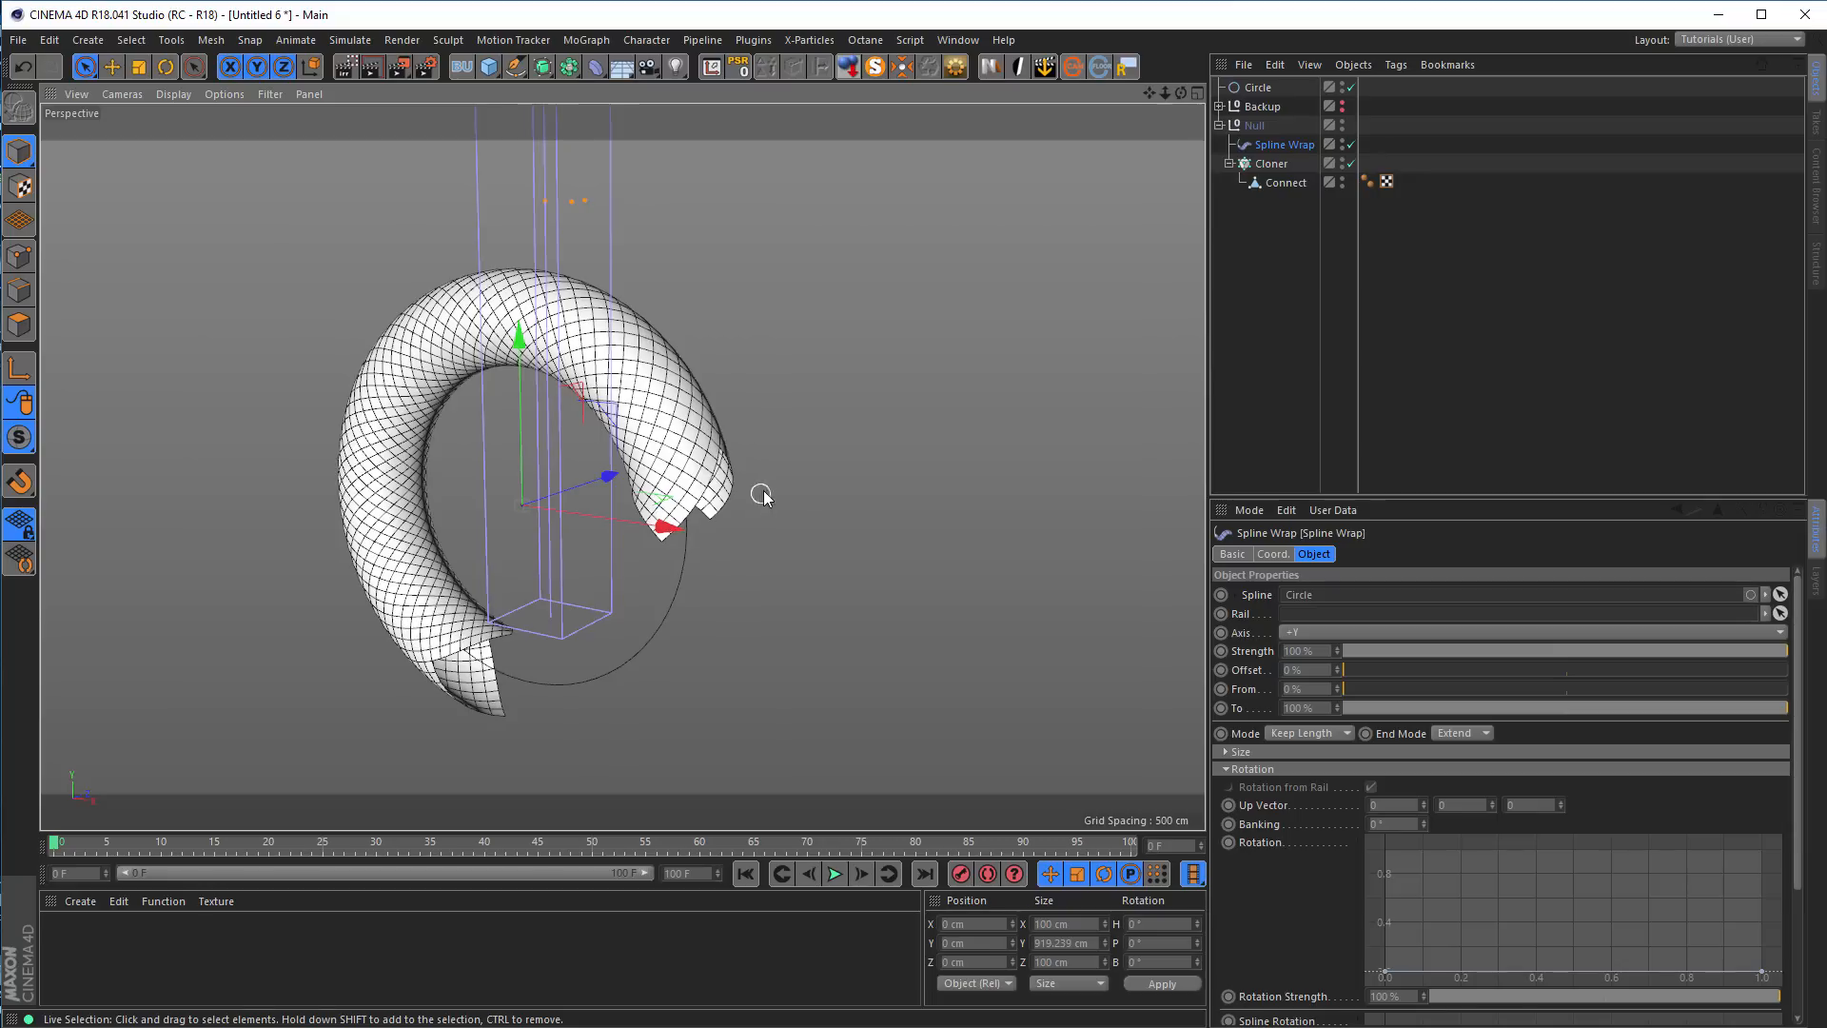
left_click_drag(686, 484, 629, 458, "alt")
scroll(629, 458, "up", 3)
middle_click_drag(709, 489, 792, 421, "alt")
left_click_drag(380, 406, 344, 405, "alt")
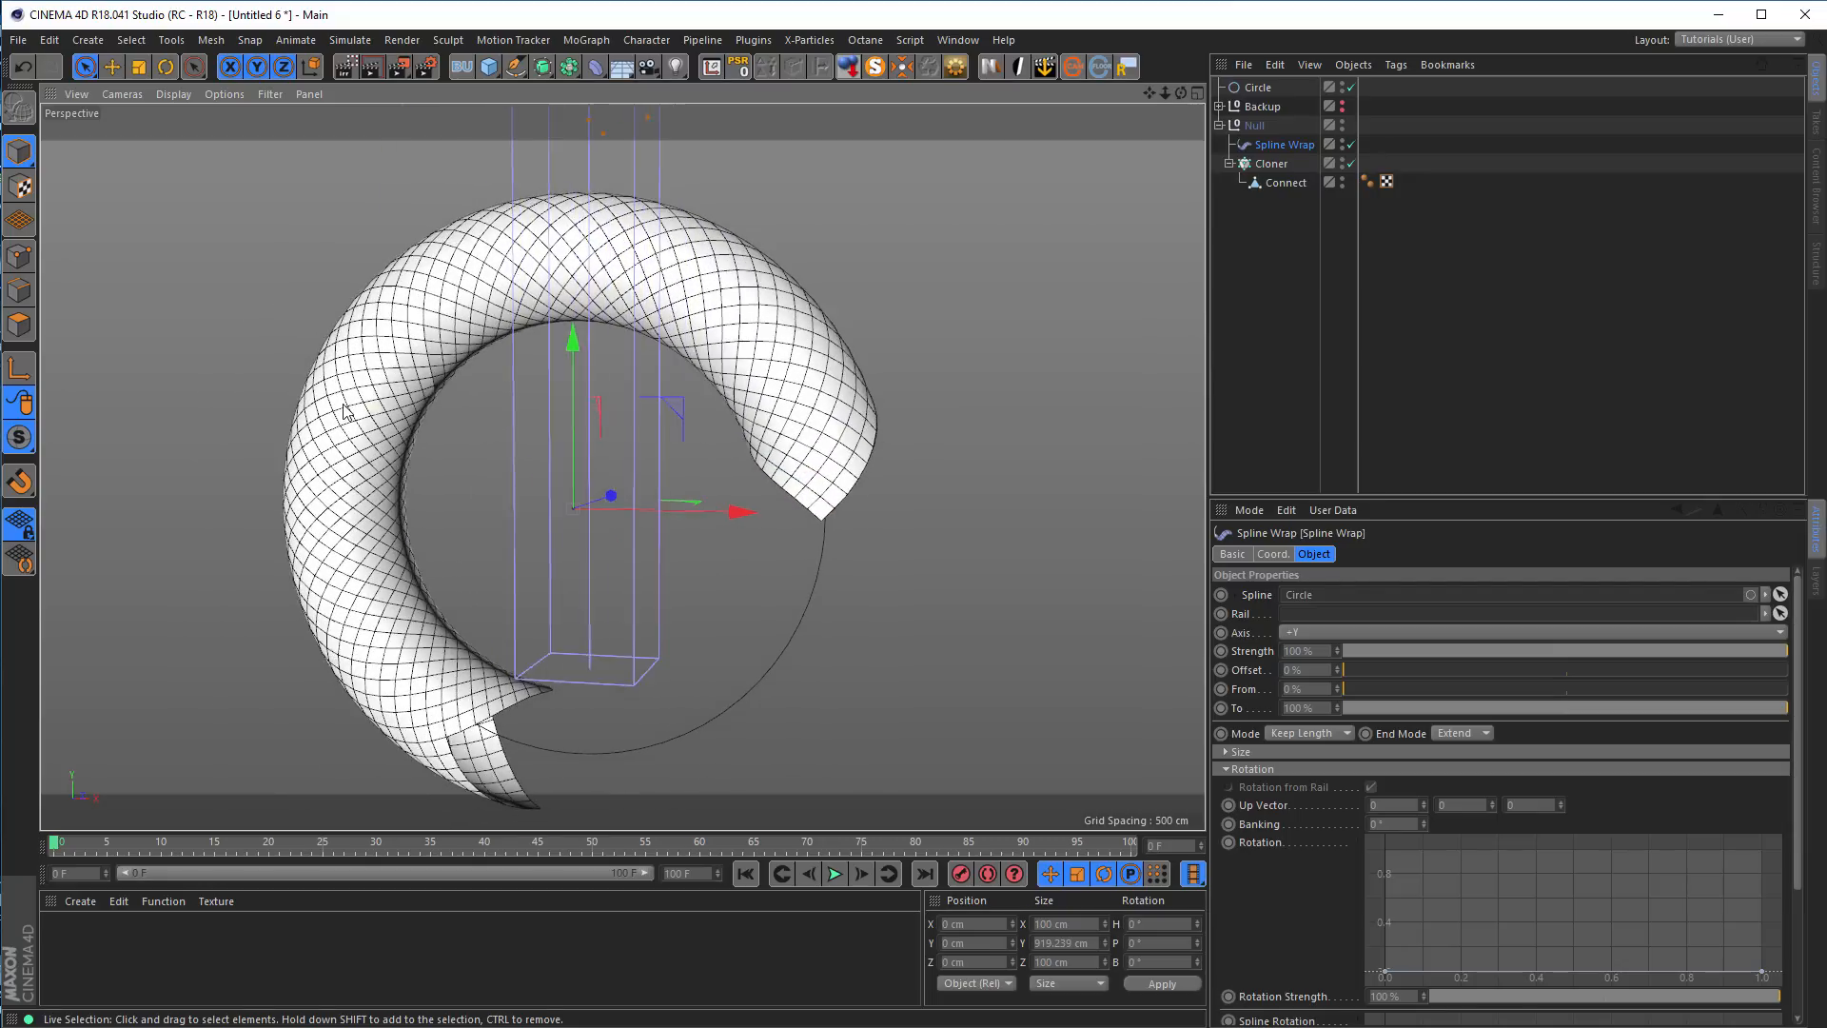
right_click_drag(344, 405, 522, 373, "alt")
left_click_drag(522, 373, 459, 447, "alt")
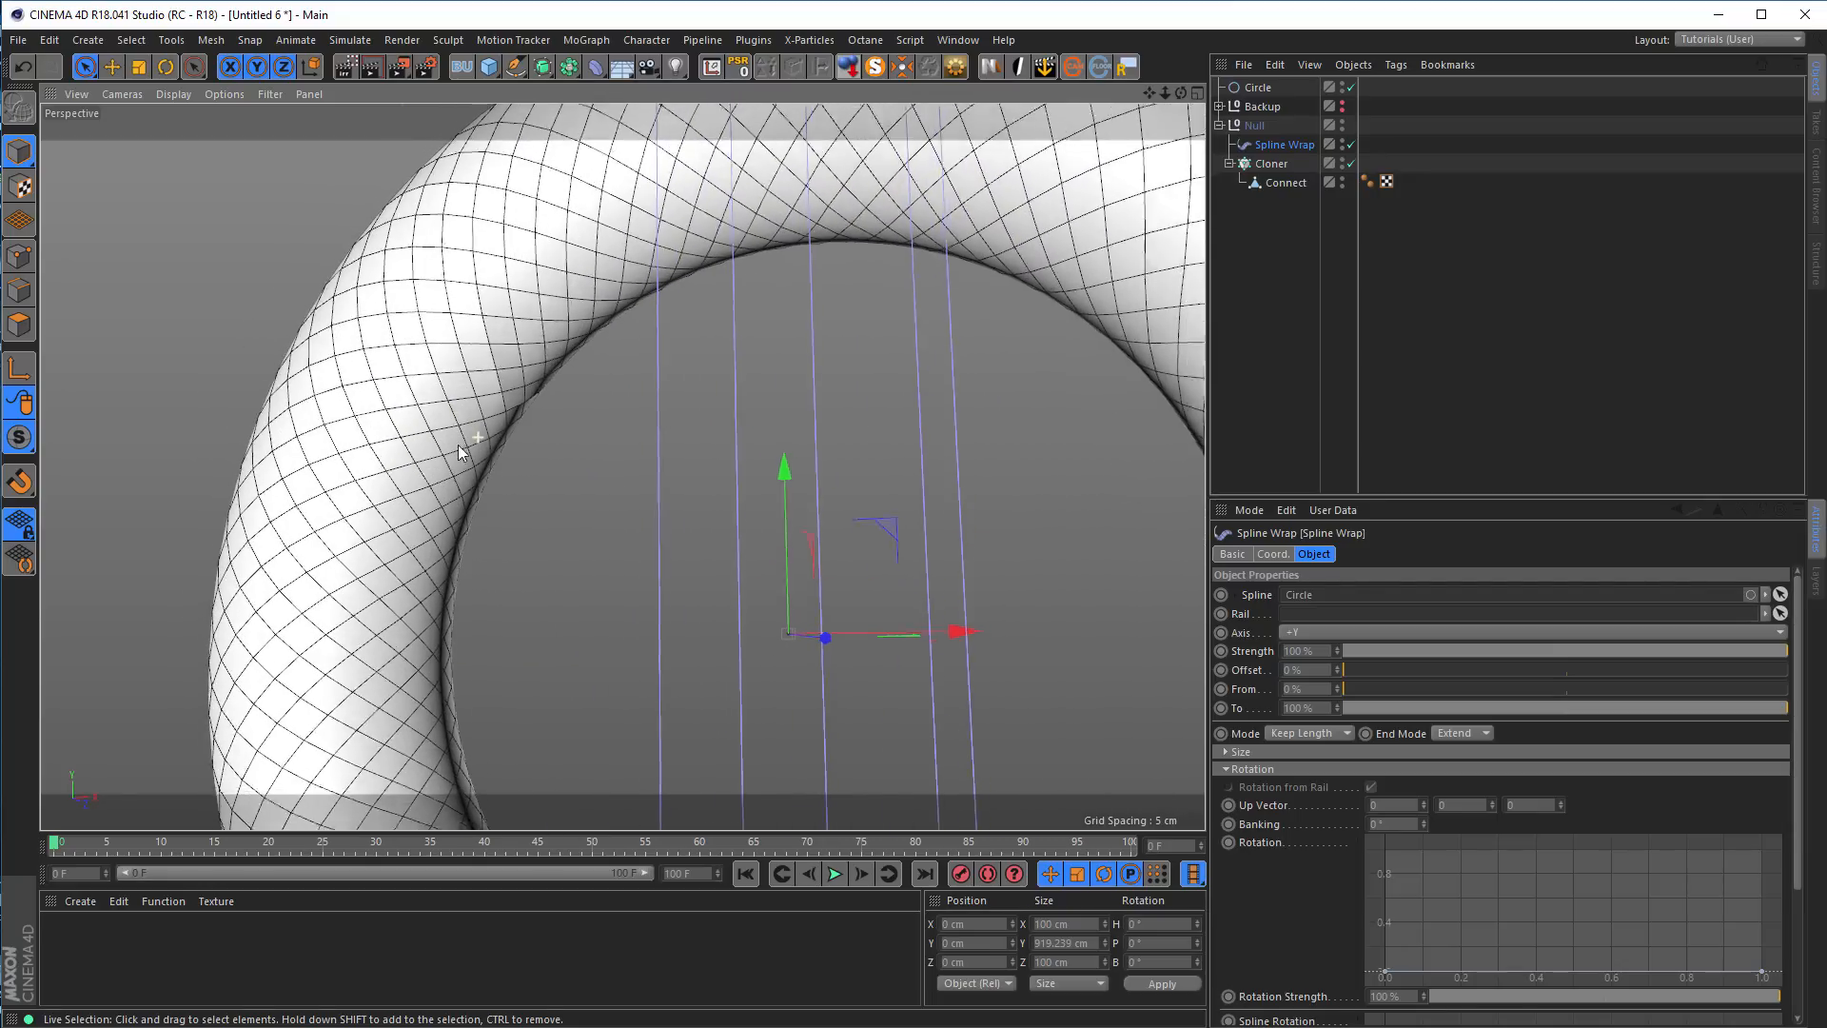
scroll(484, 424, "down", 3)
middle_click_drag(661, 482, 546, 436, "alt")
right_click_drag(546, 436, 452, 443, "alt")
Reduce the circle's radius to 135 cm so the two tube ends meet at the seam
left_click(1258, 88)
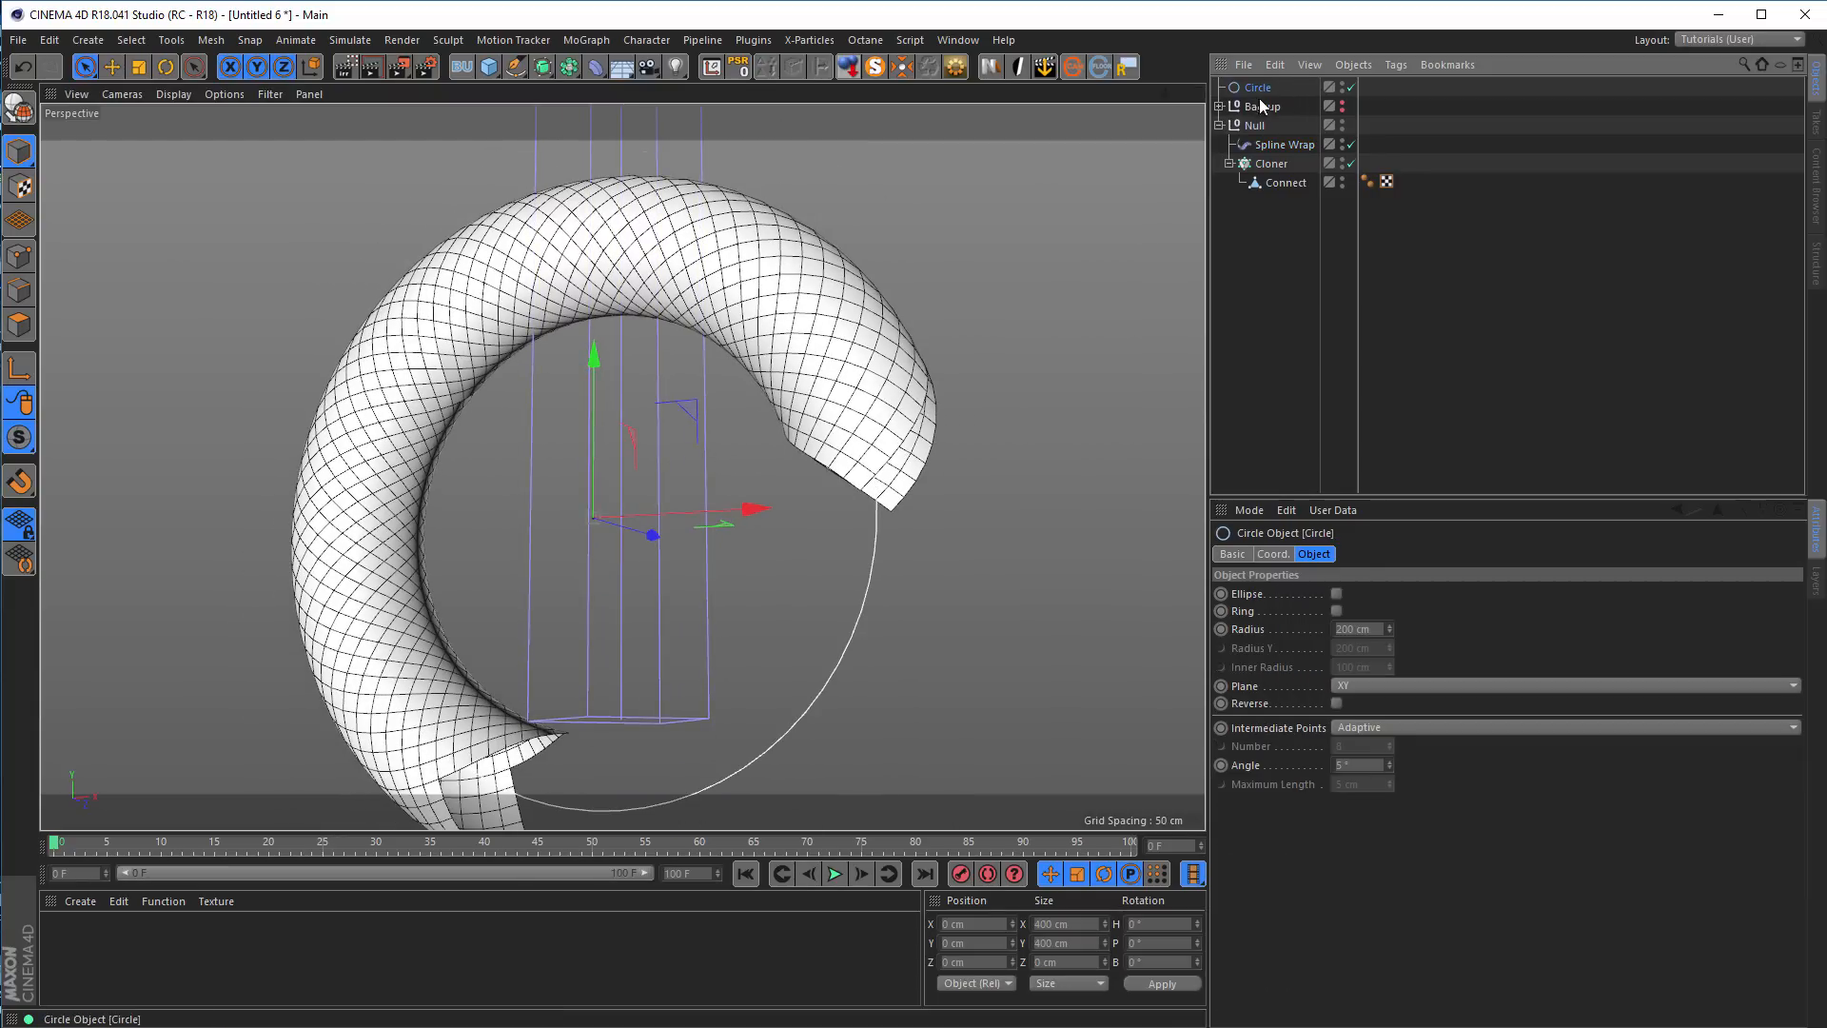
left_click_drag(1387, 628, 1387, 679)
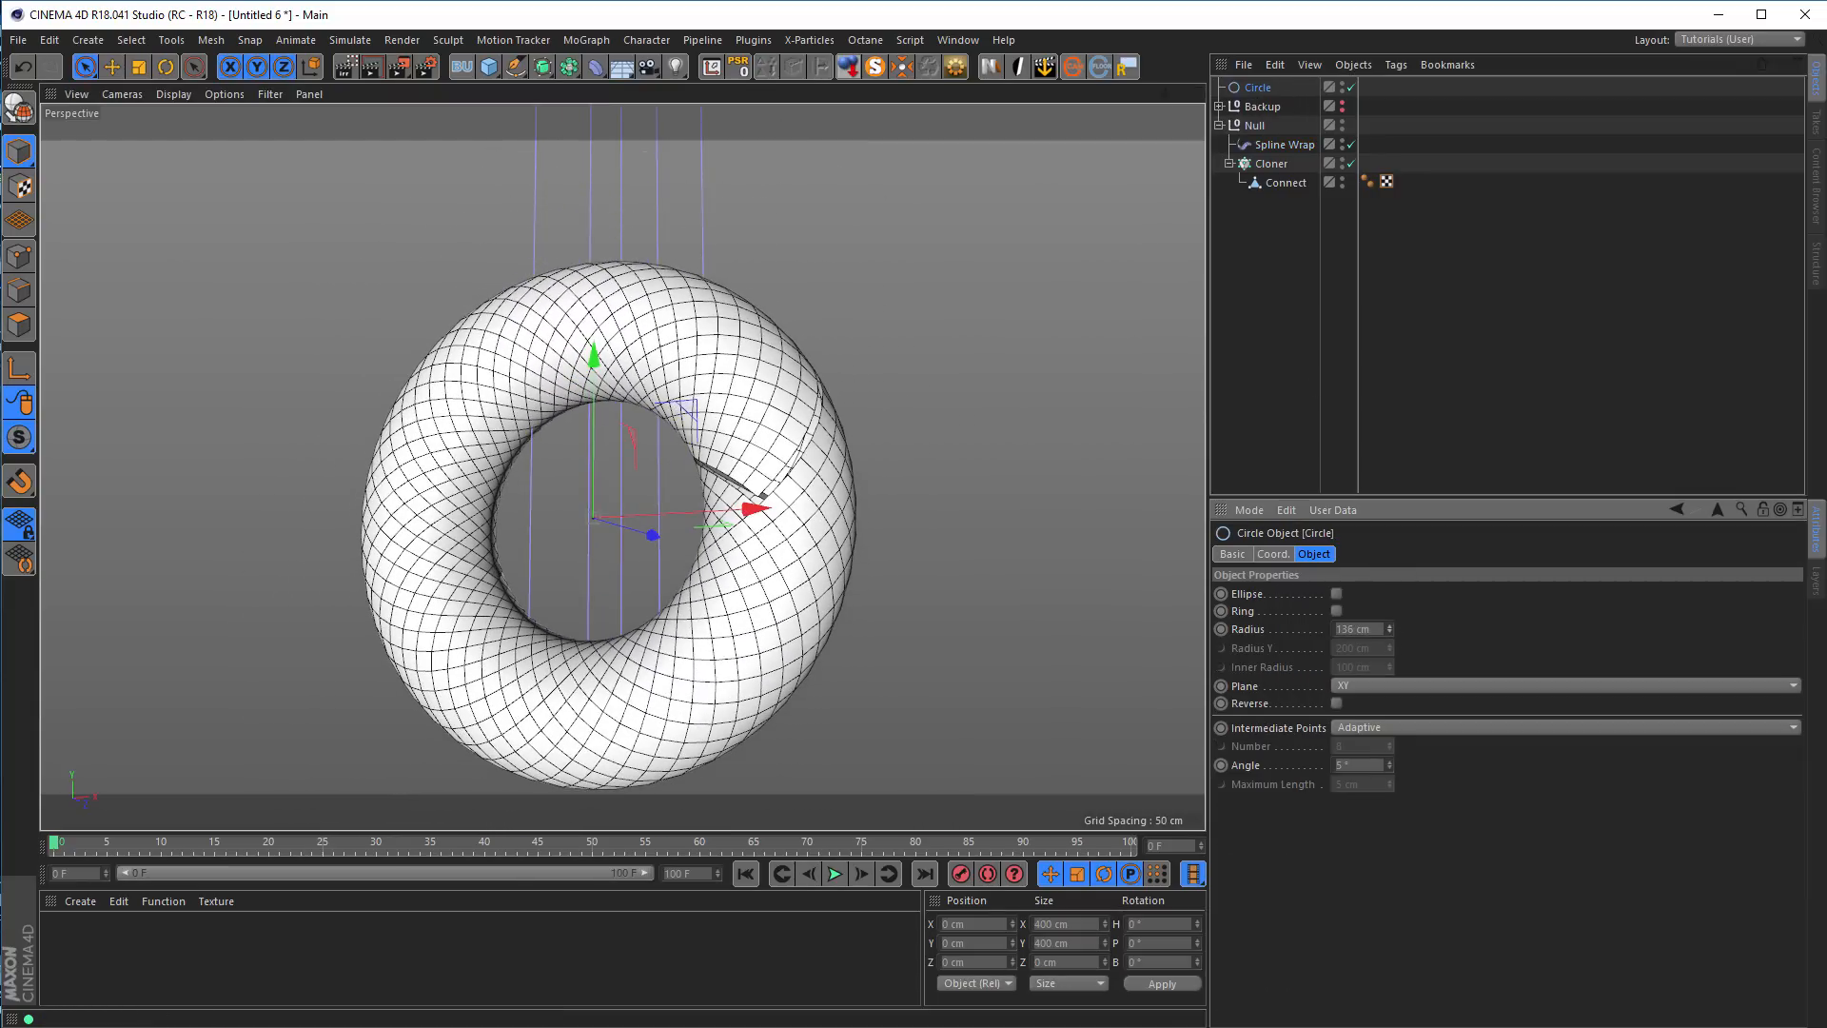
right_click_drag(829, 432, 1014, 411, "alt")
mouse_move(845, 435)
left_mouse_down("alt")
mouse_move(805, 438)
mouse_move(814, 425)
left_mouse_up("alt")
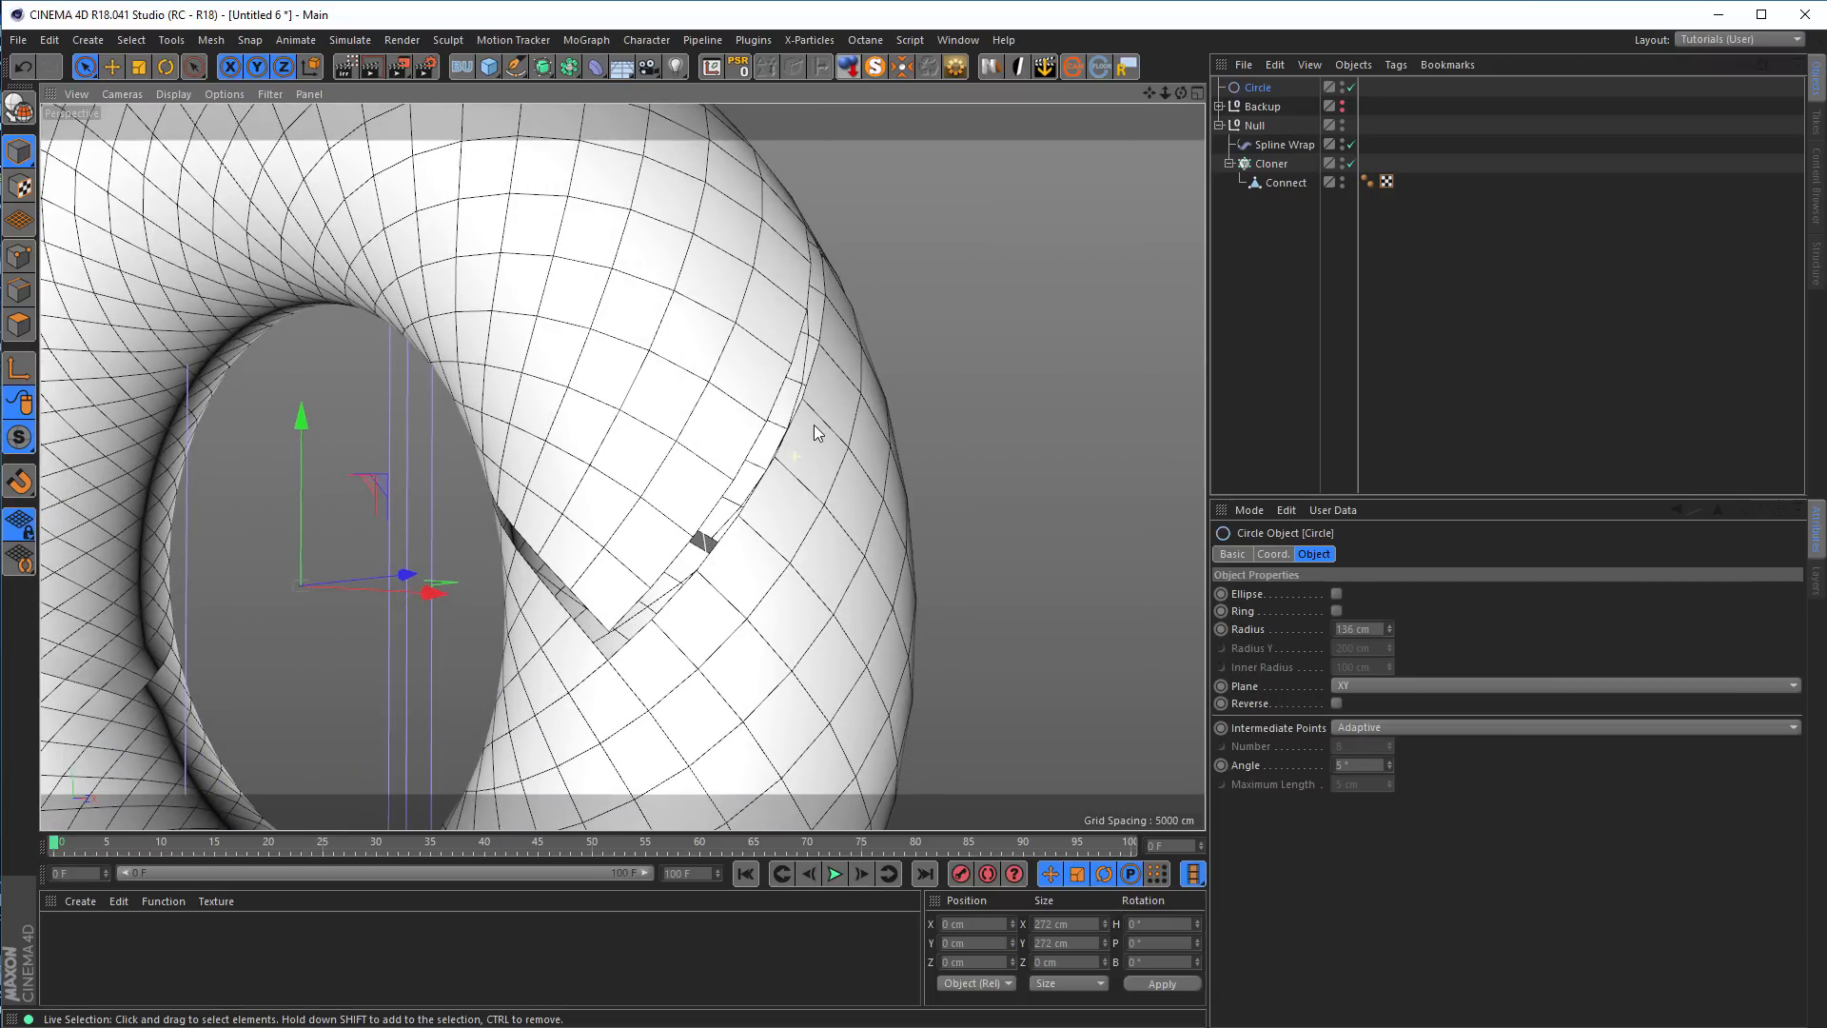
left_click_drag(1390, 631, 1390, 631)
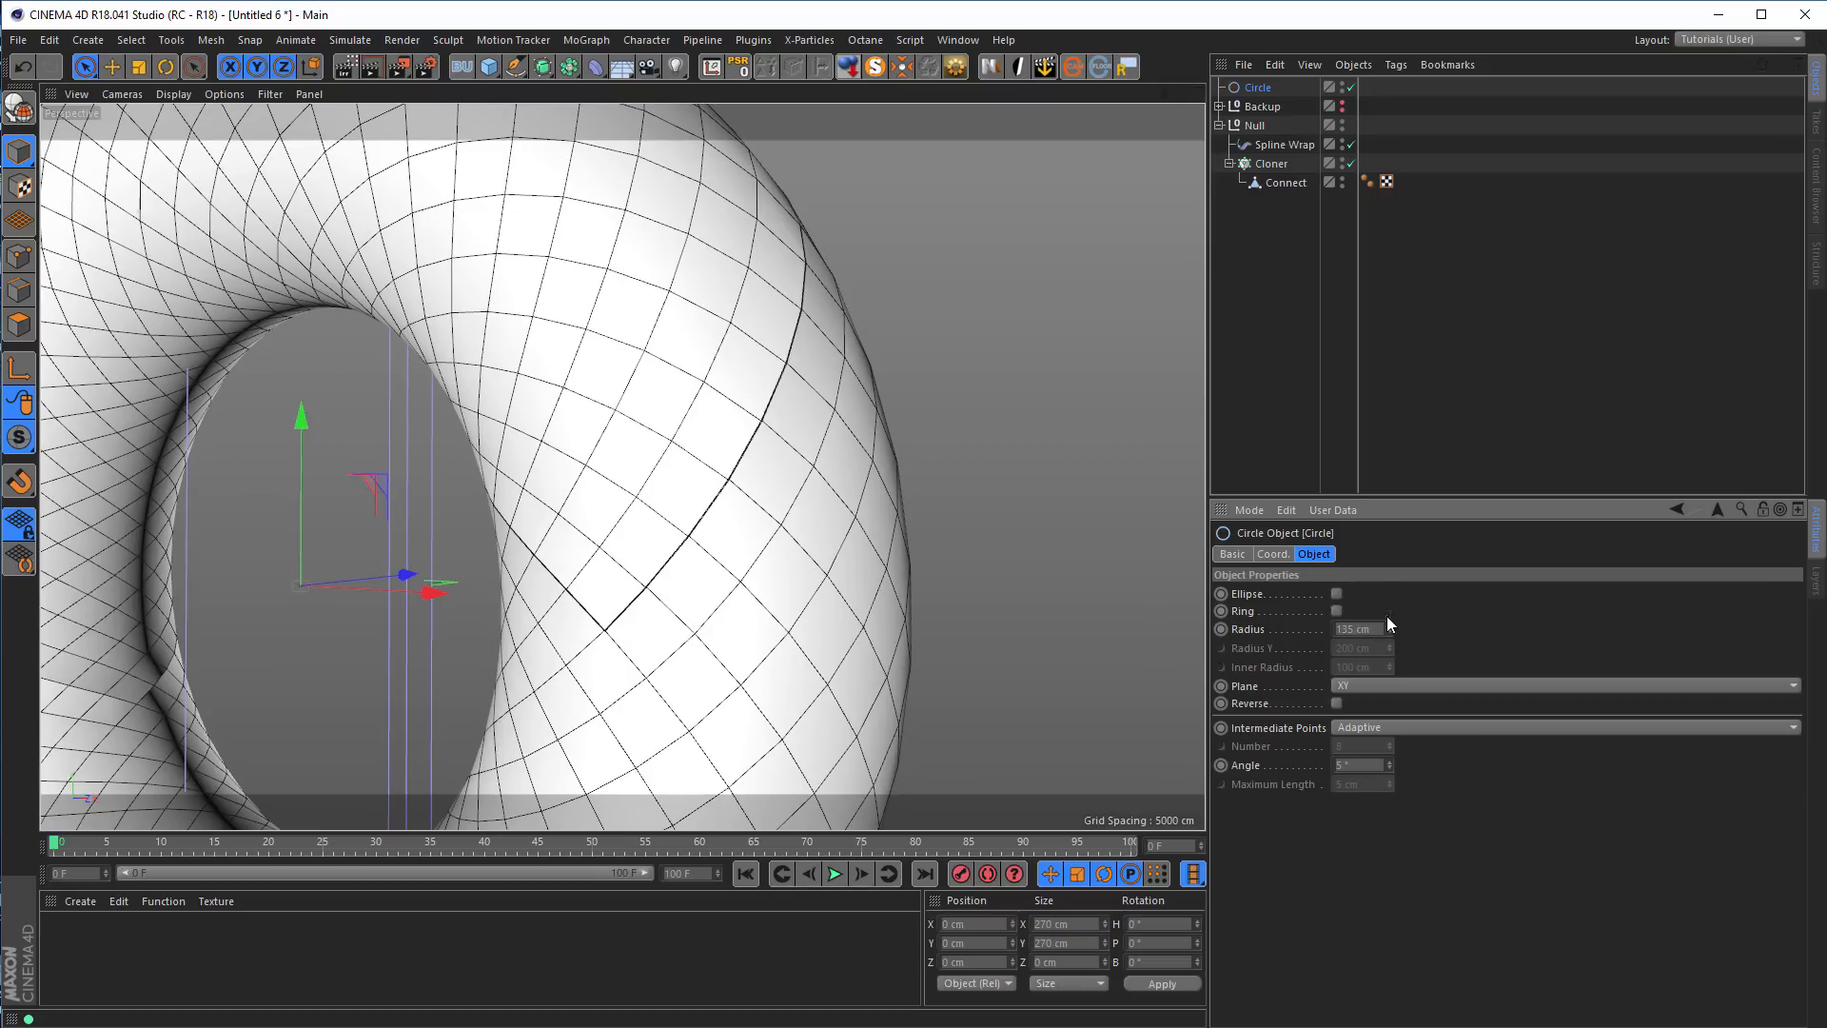
Place the null holding the Cloner and Spline Wrap under a new Connect object
left_click(1254, 125)
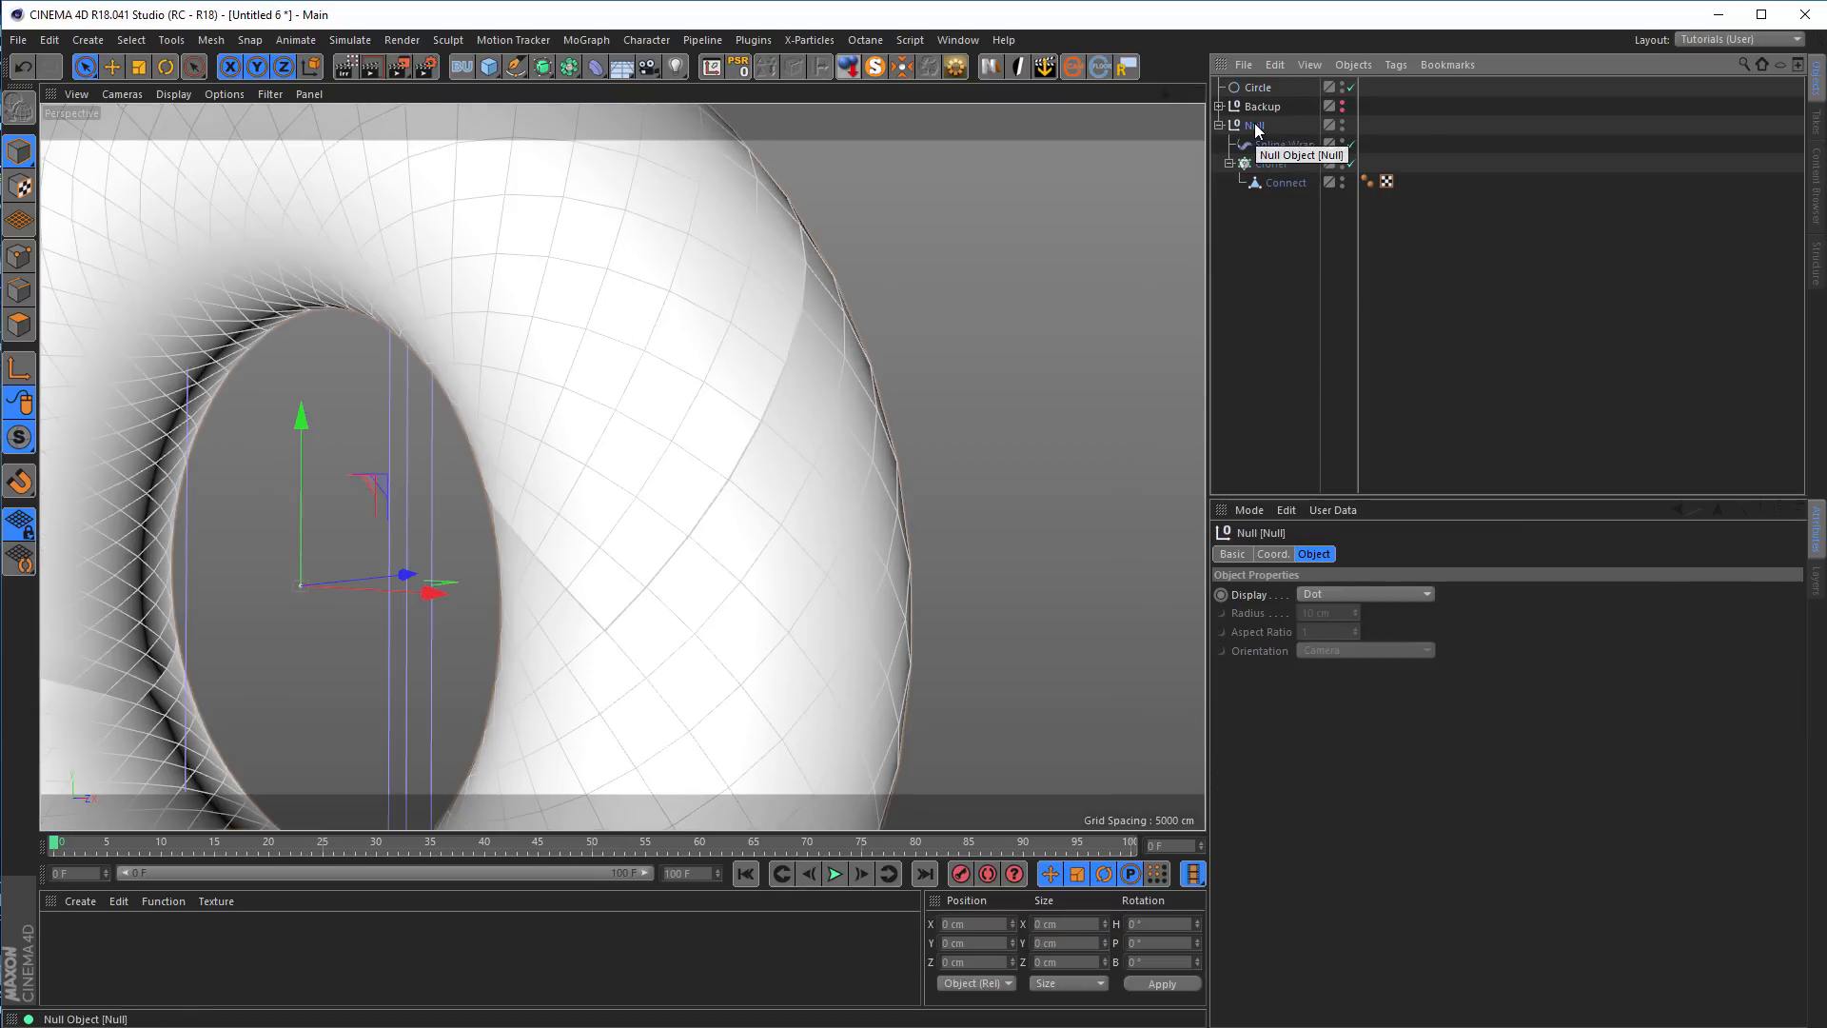
left_click(568, 67)
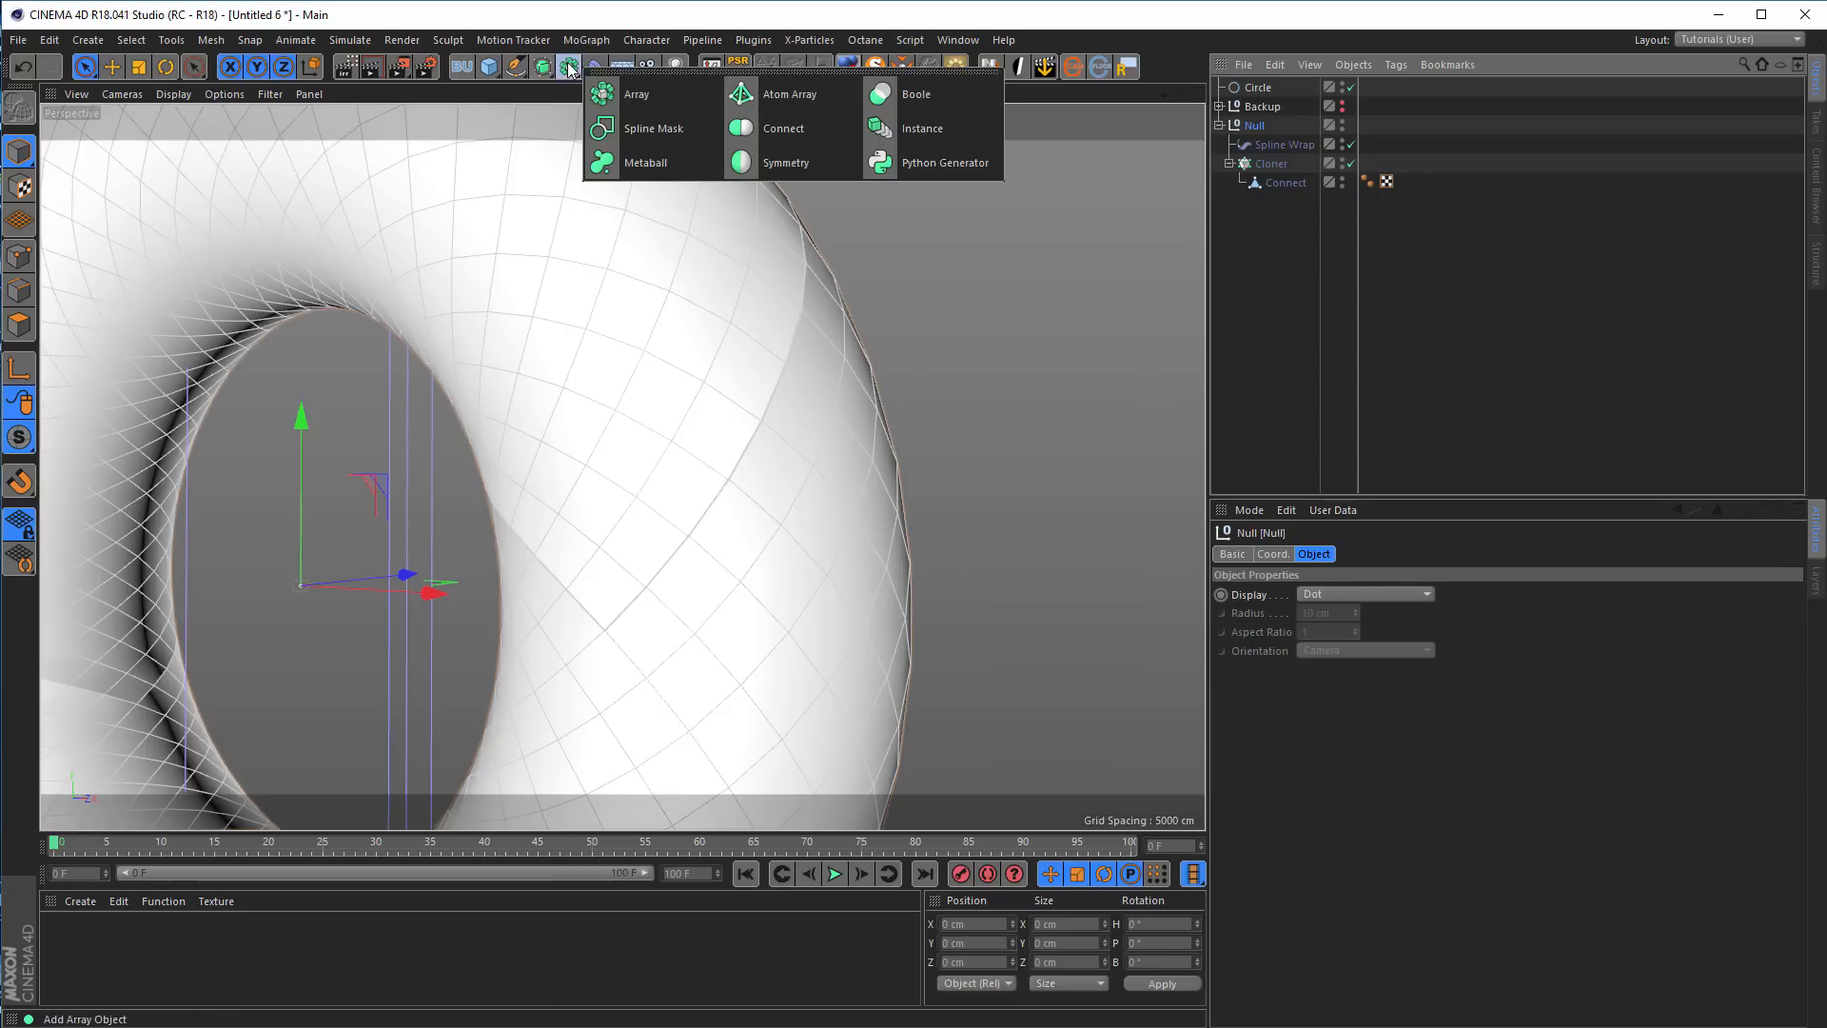
left_click(779, 133)
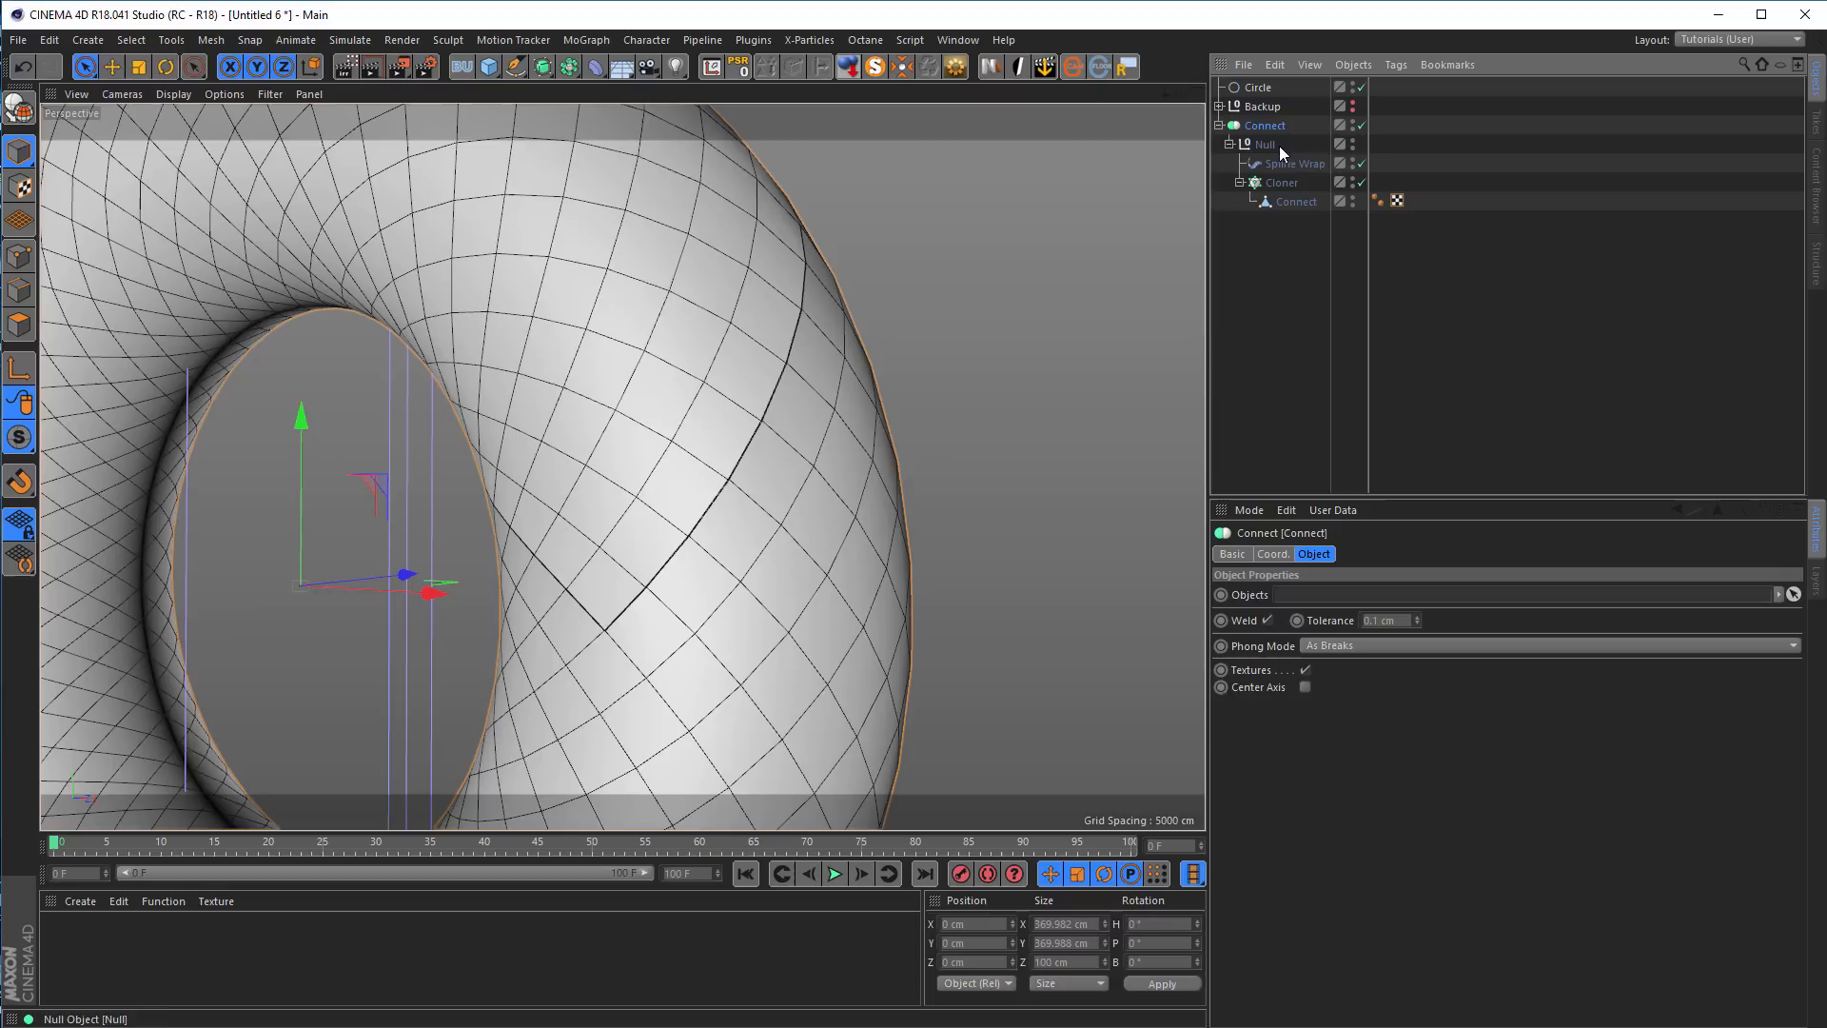
Raise the parent Connect object's weld tolerance to 1 cm to close the ring's seam
left_click(1417, 616)
left_click(1418, 616)
left_click(1418, 617)
left_click(1417, 617)
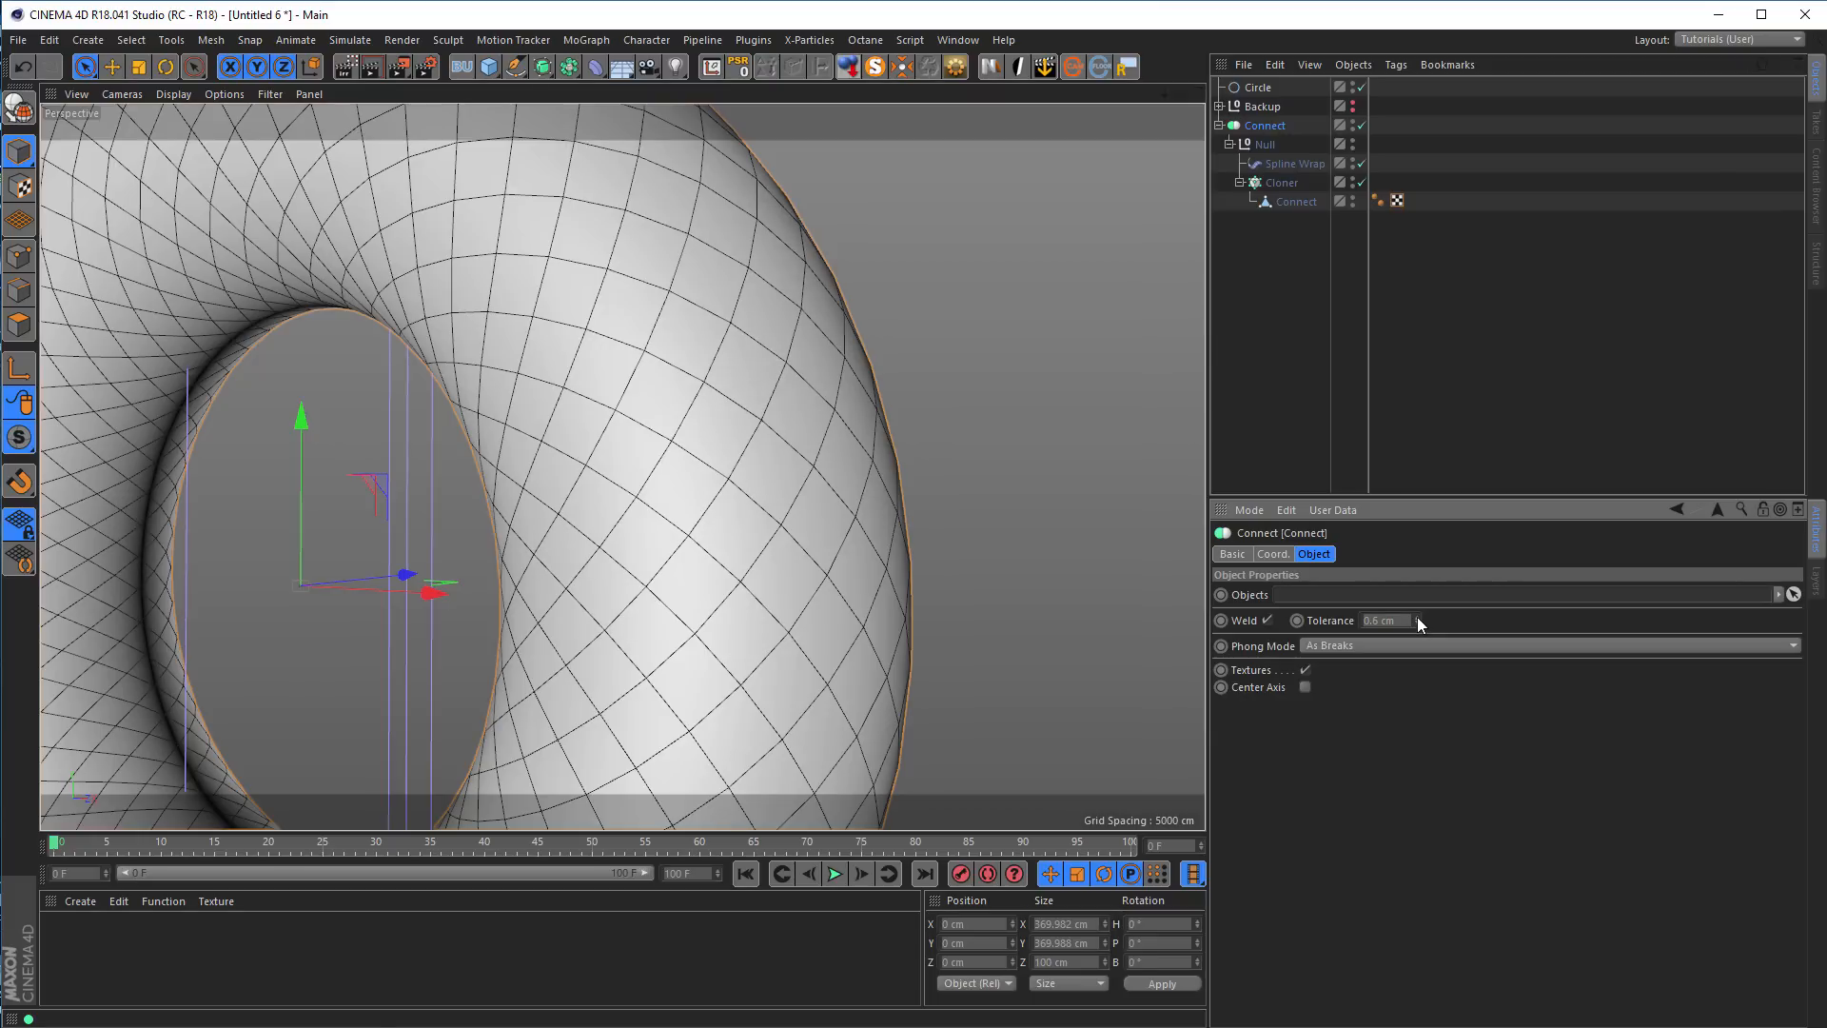
left_click(1418, 616)
left_click(1418, 616)
left_click(1418, 617)
left_click_drag(740, 451, 804, 462, "alt")
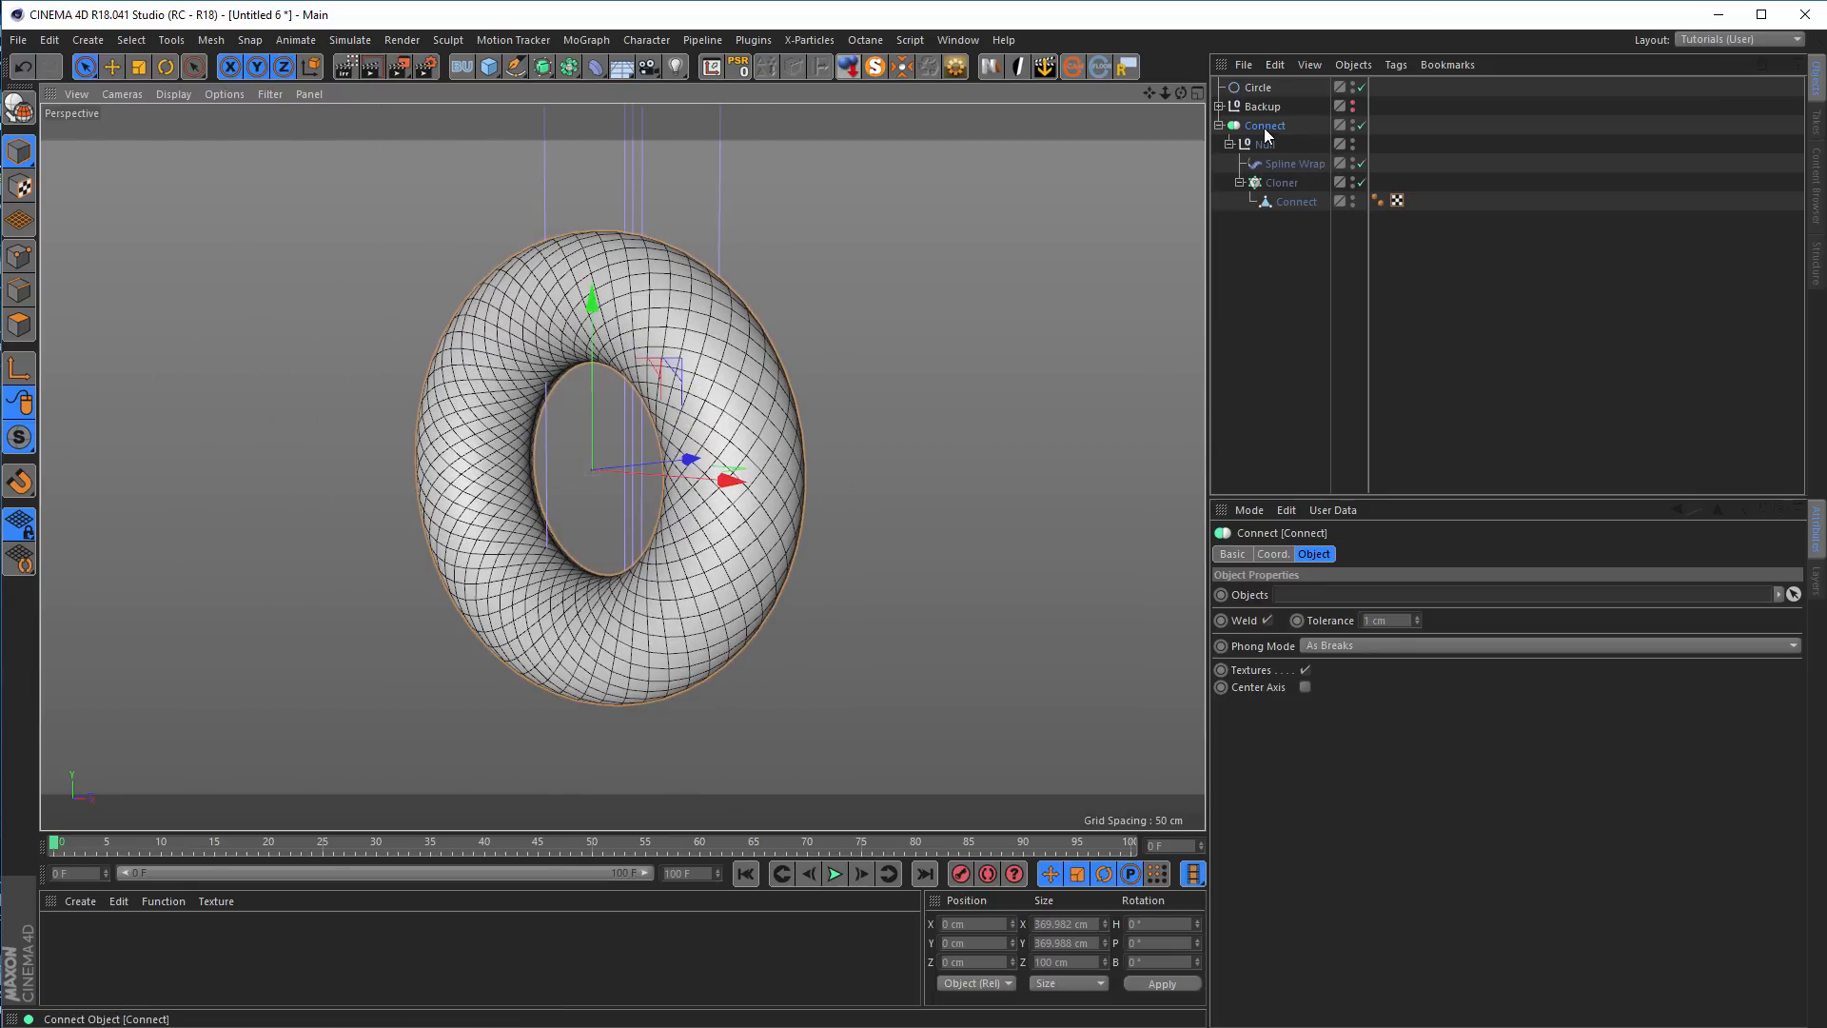
Copy the parent Connect hierarchy into a new hidden null named Backup and disable the copied generators and deformer
left_click(461, 66)
left_click_drag(1270, 145, 1264, 87)
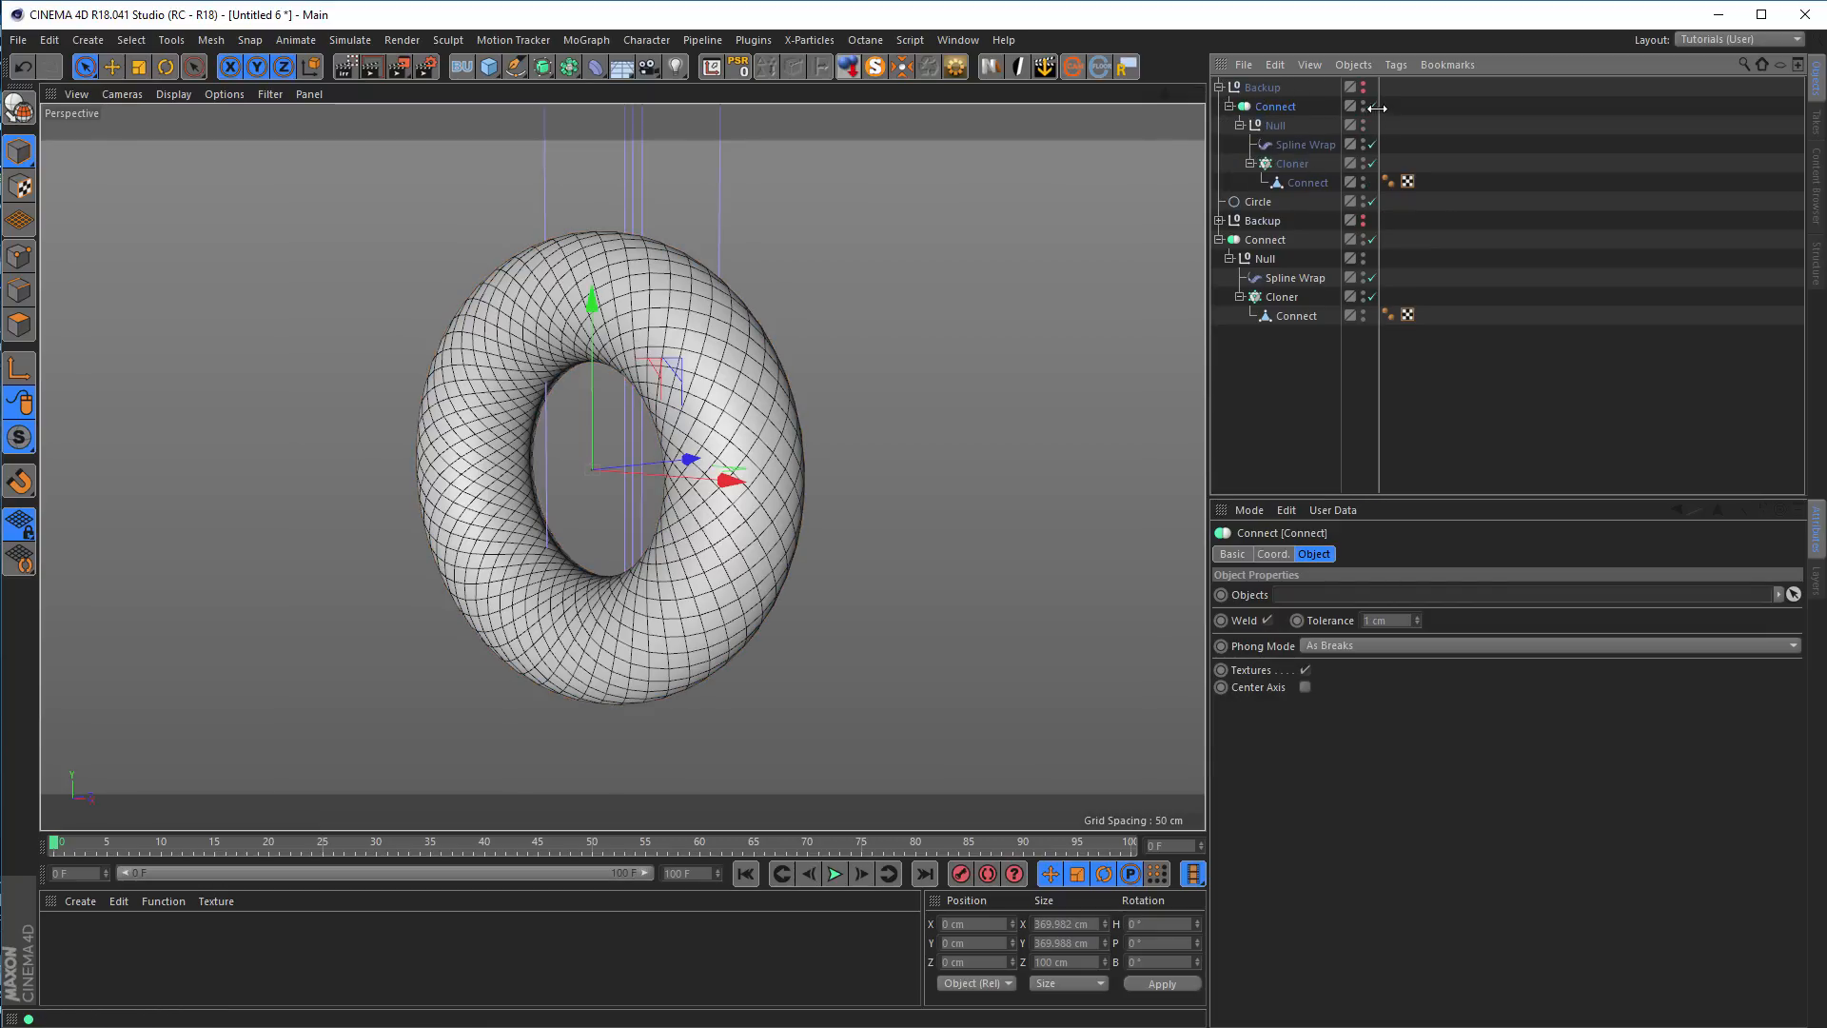
left_click_drag(1371, 106, 1376, 186)
left_click(1219, 87)
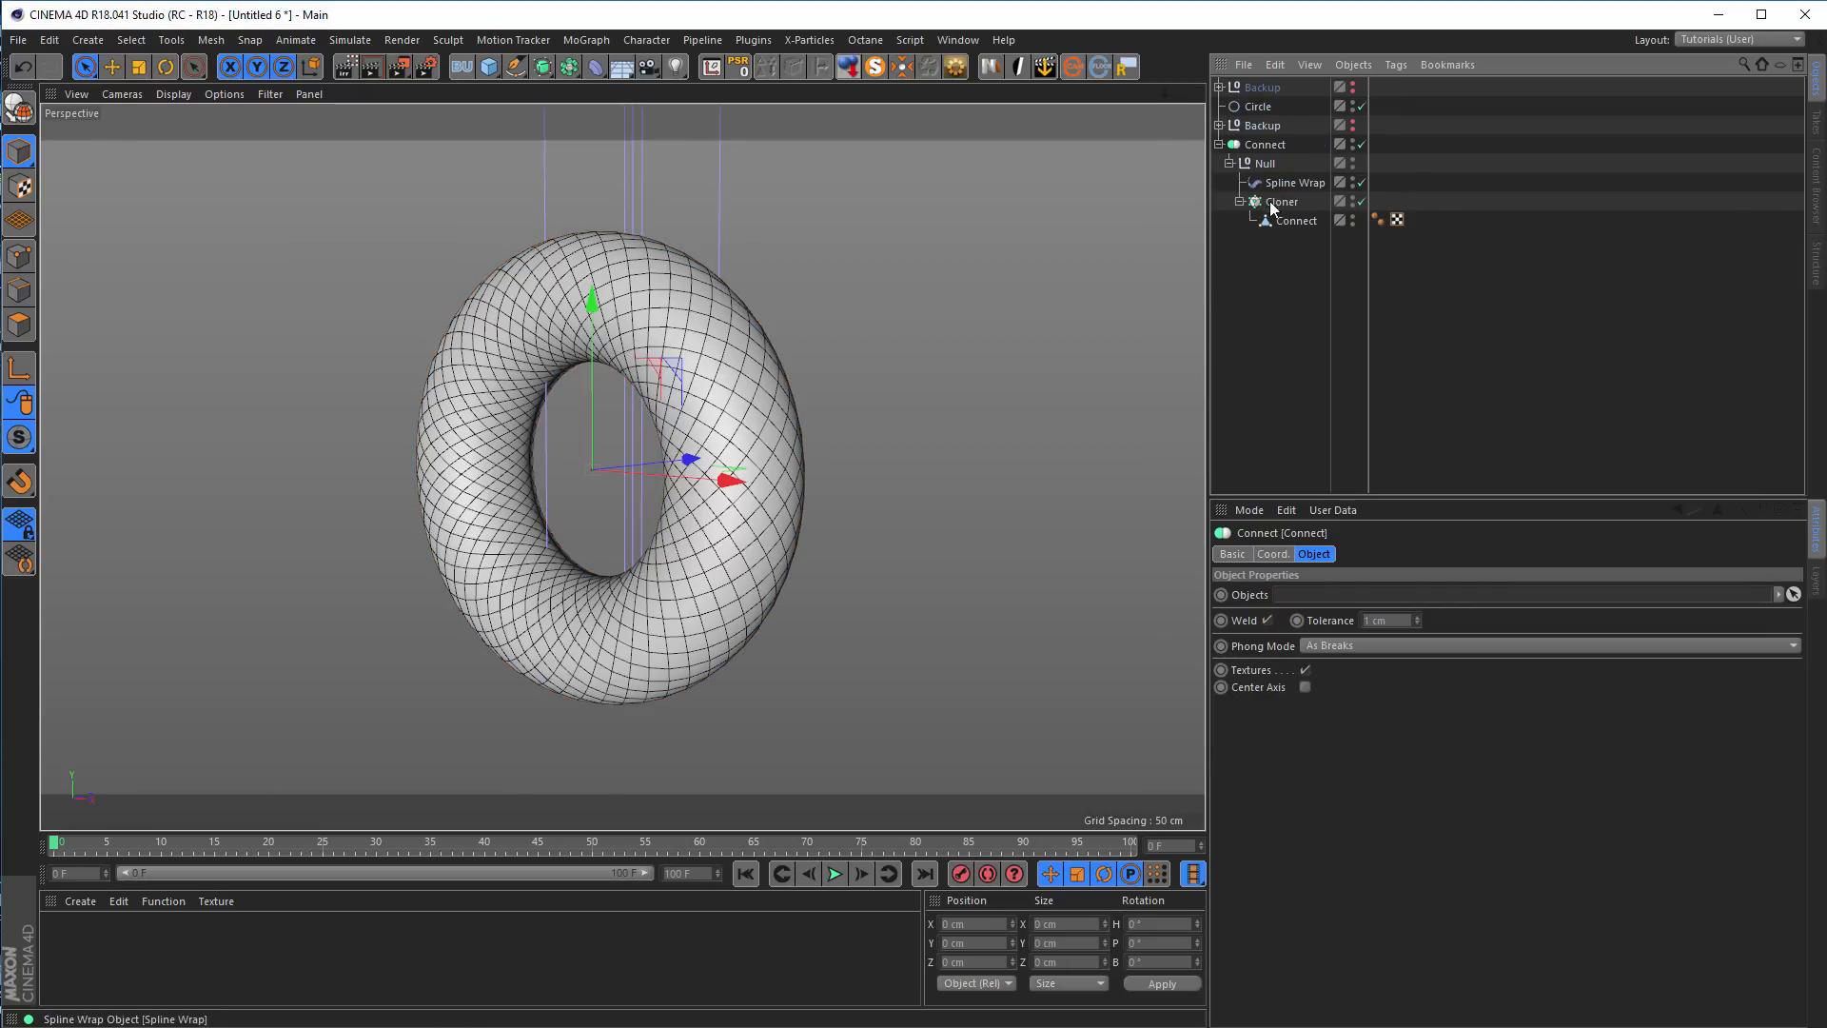
Convert the original Connect hierarchy into a single editable polygon object, keeping the backup copy intact
left_click(1264, 145)
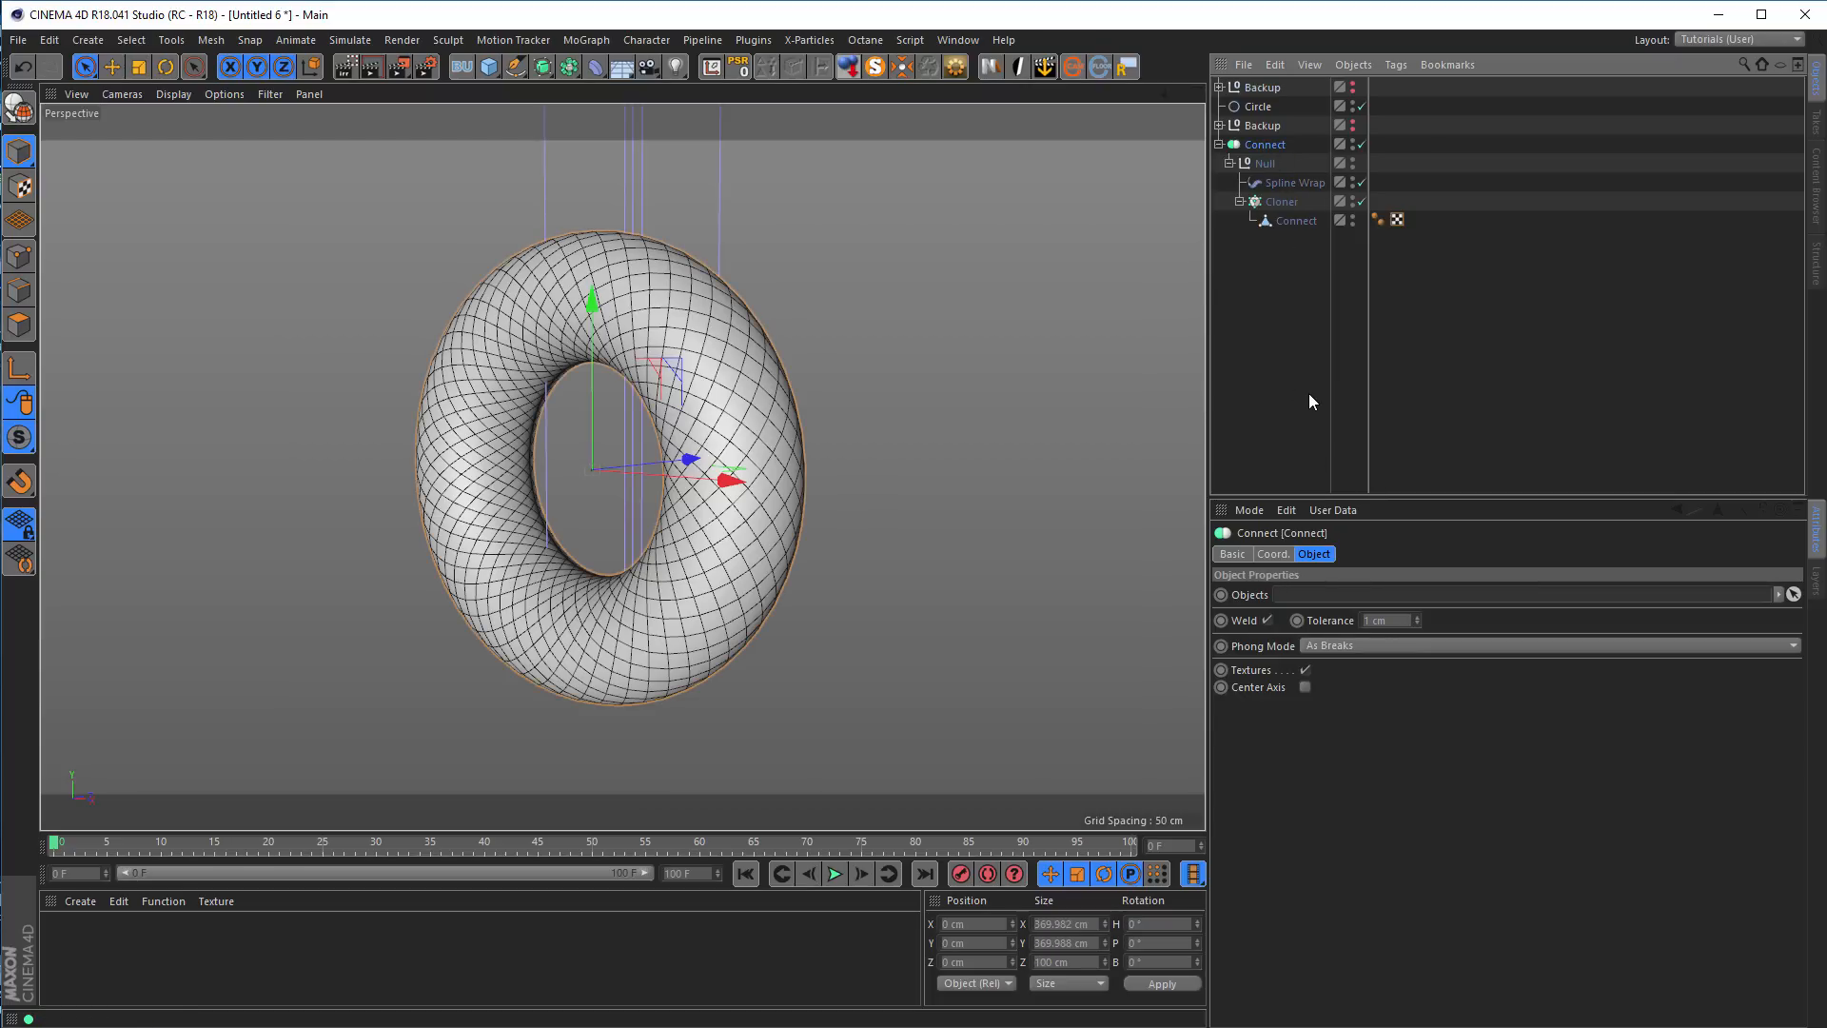
key("c")
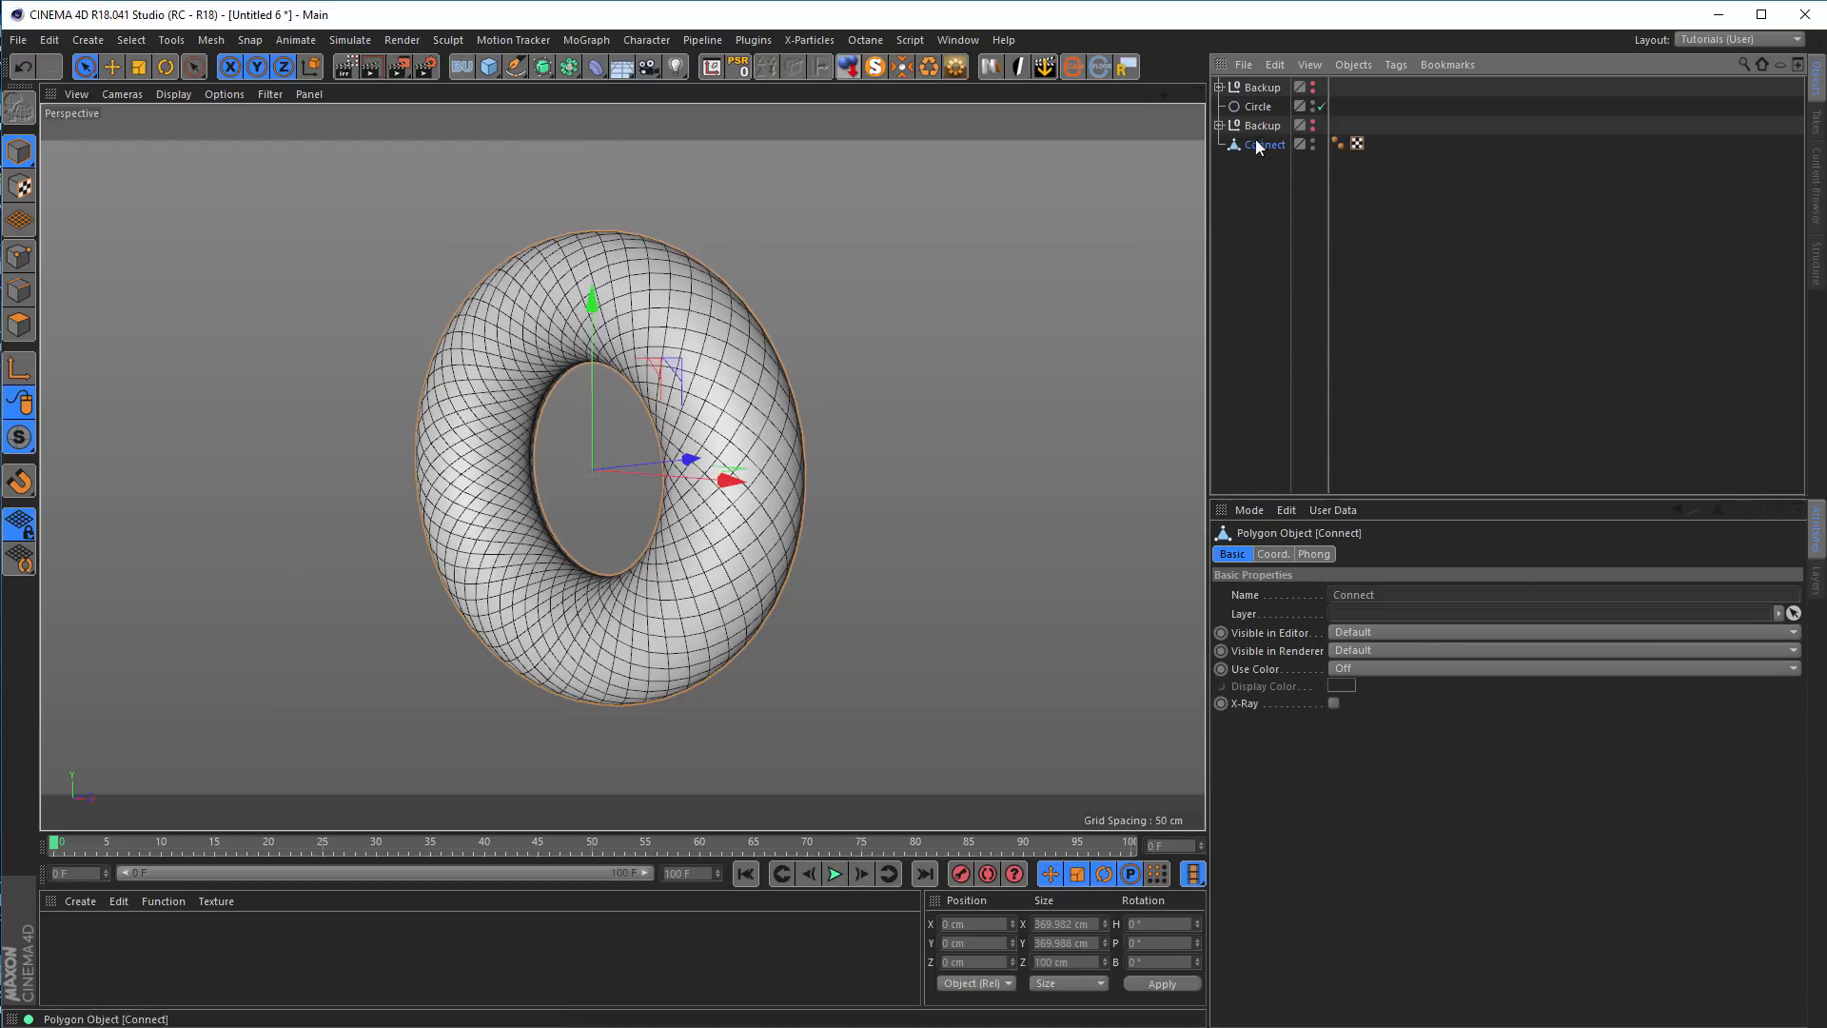
left_click(1219, 87)
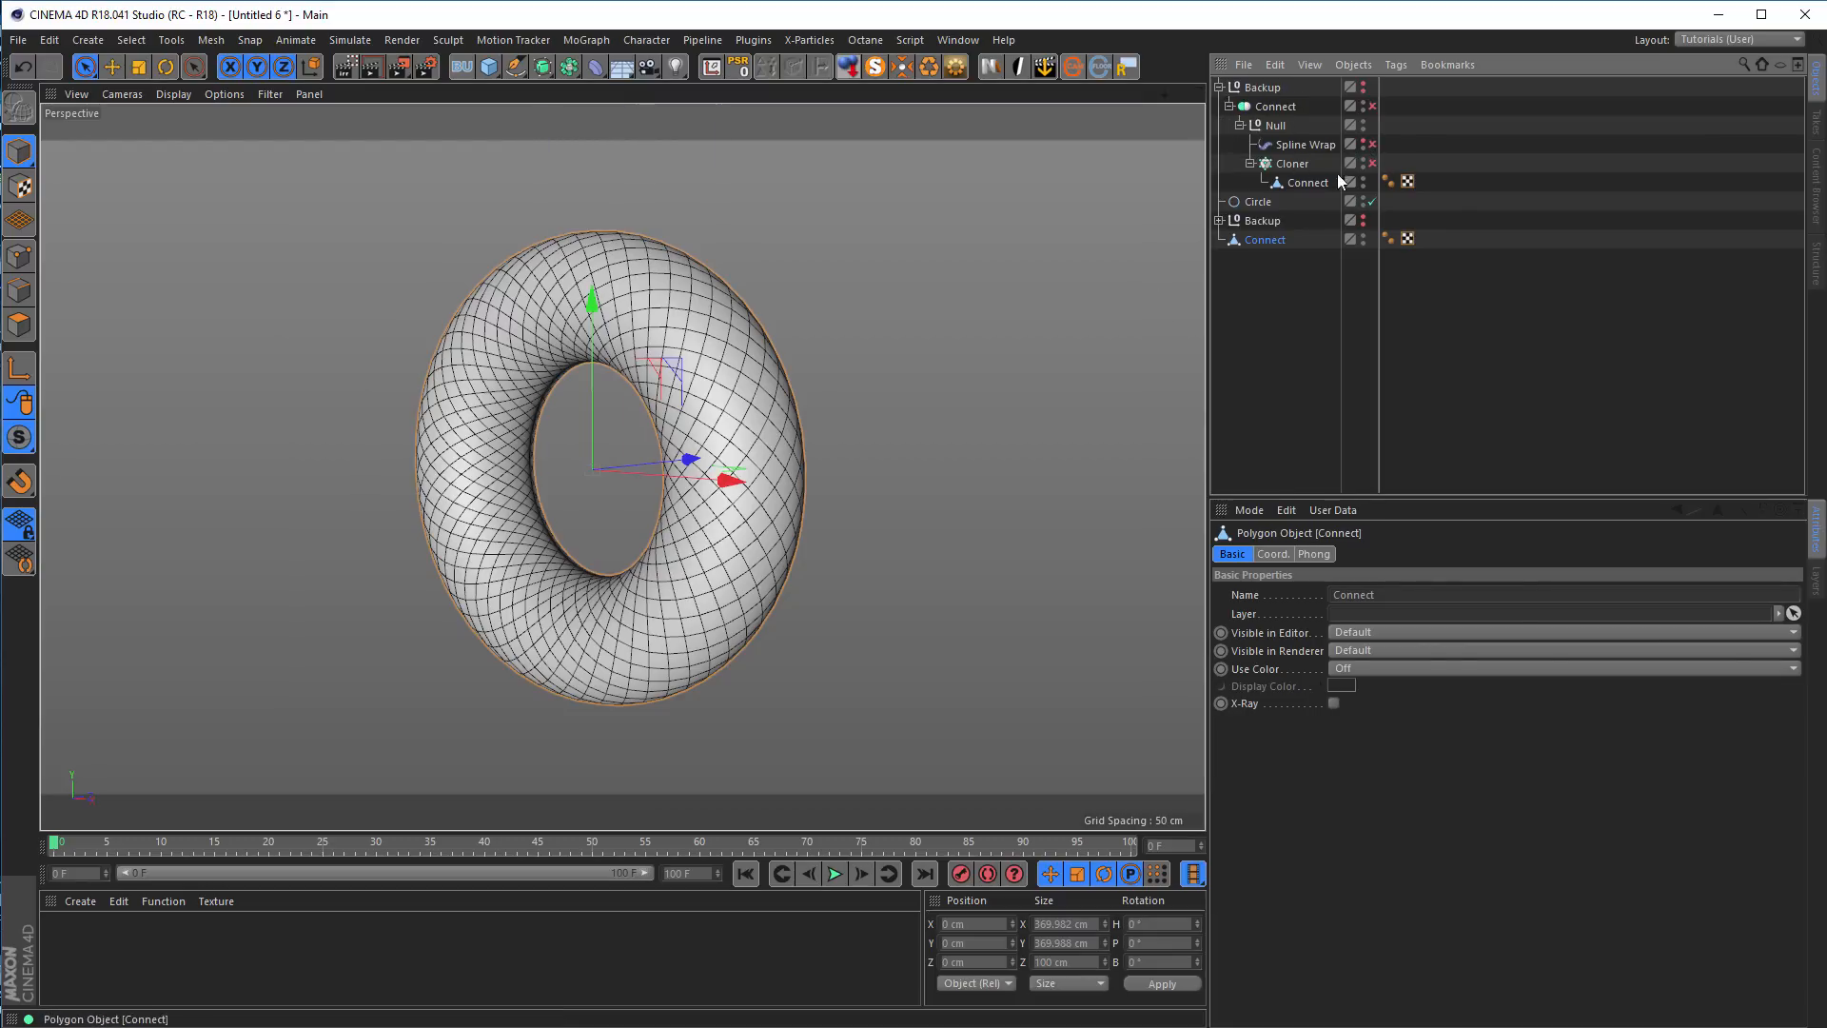
left_click(1219, 86)
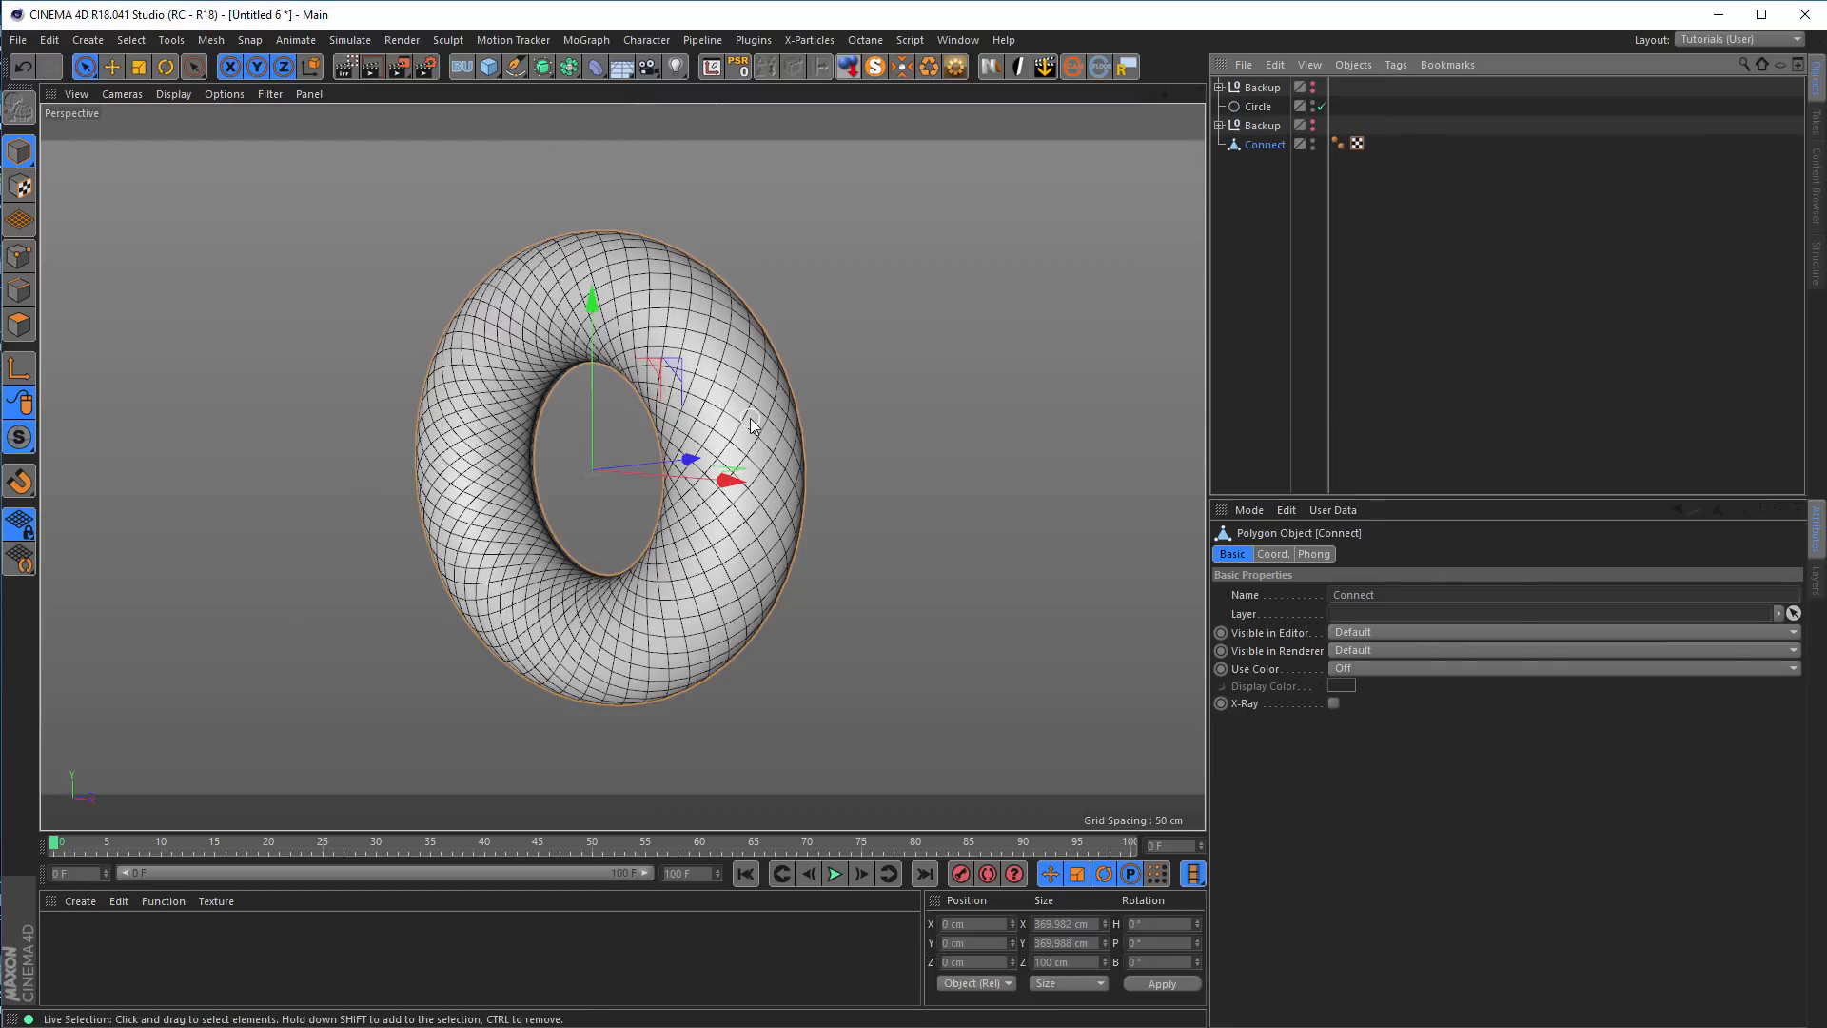
Save the scene to the Desktop as twisted_donut.c4d, replacing the existing file
middle_click_drag(749, 421, 785, 436, "alt")
mouse_move(786, 435)
left_mouse_down("alt")
mouse_move(613, 466)
mouse_move(765, 424)
left_mouse_up("alt")
middle_click_drag(781, 406, 816, 415, "alt")
left_click_drag(815, 418, 432, 335, "alt")
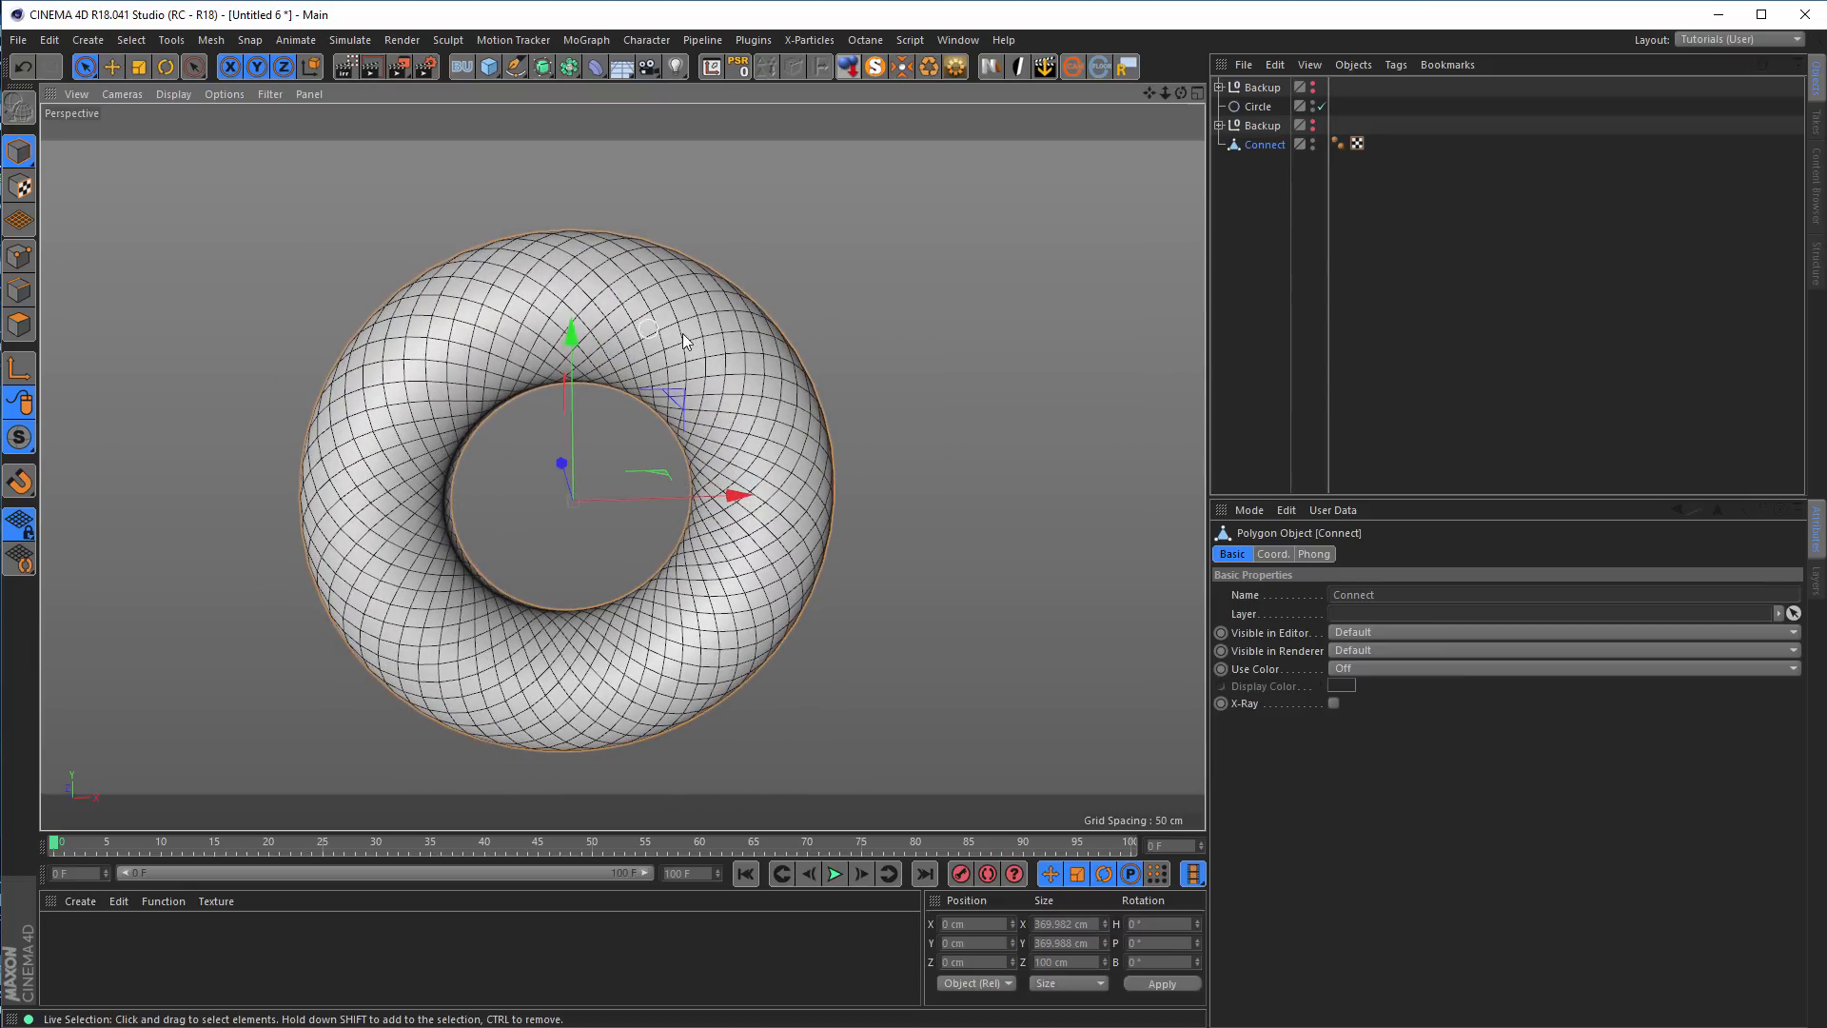
left_click_drag(623, 350, 807, 380, "alt")
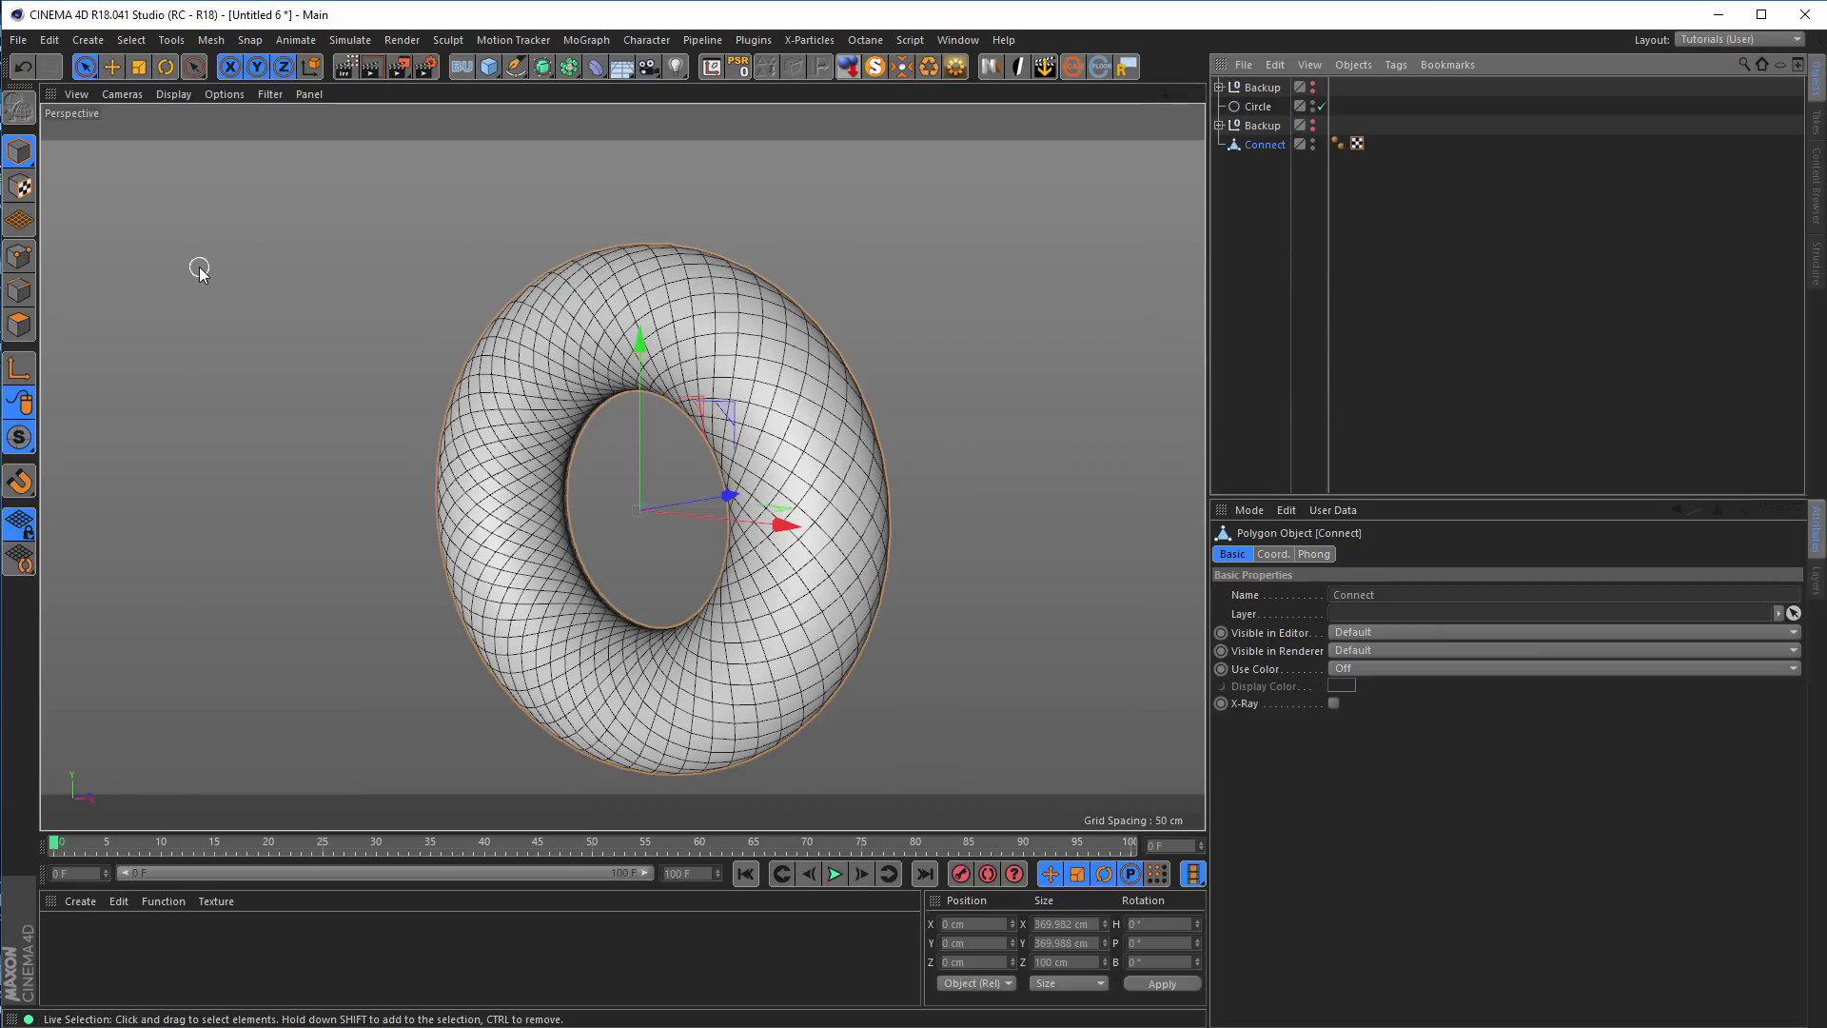
key("ctrl+s")
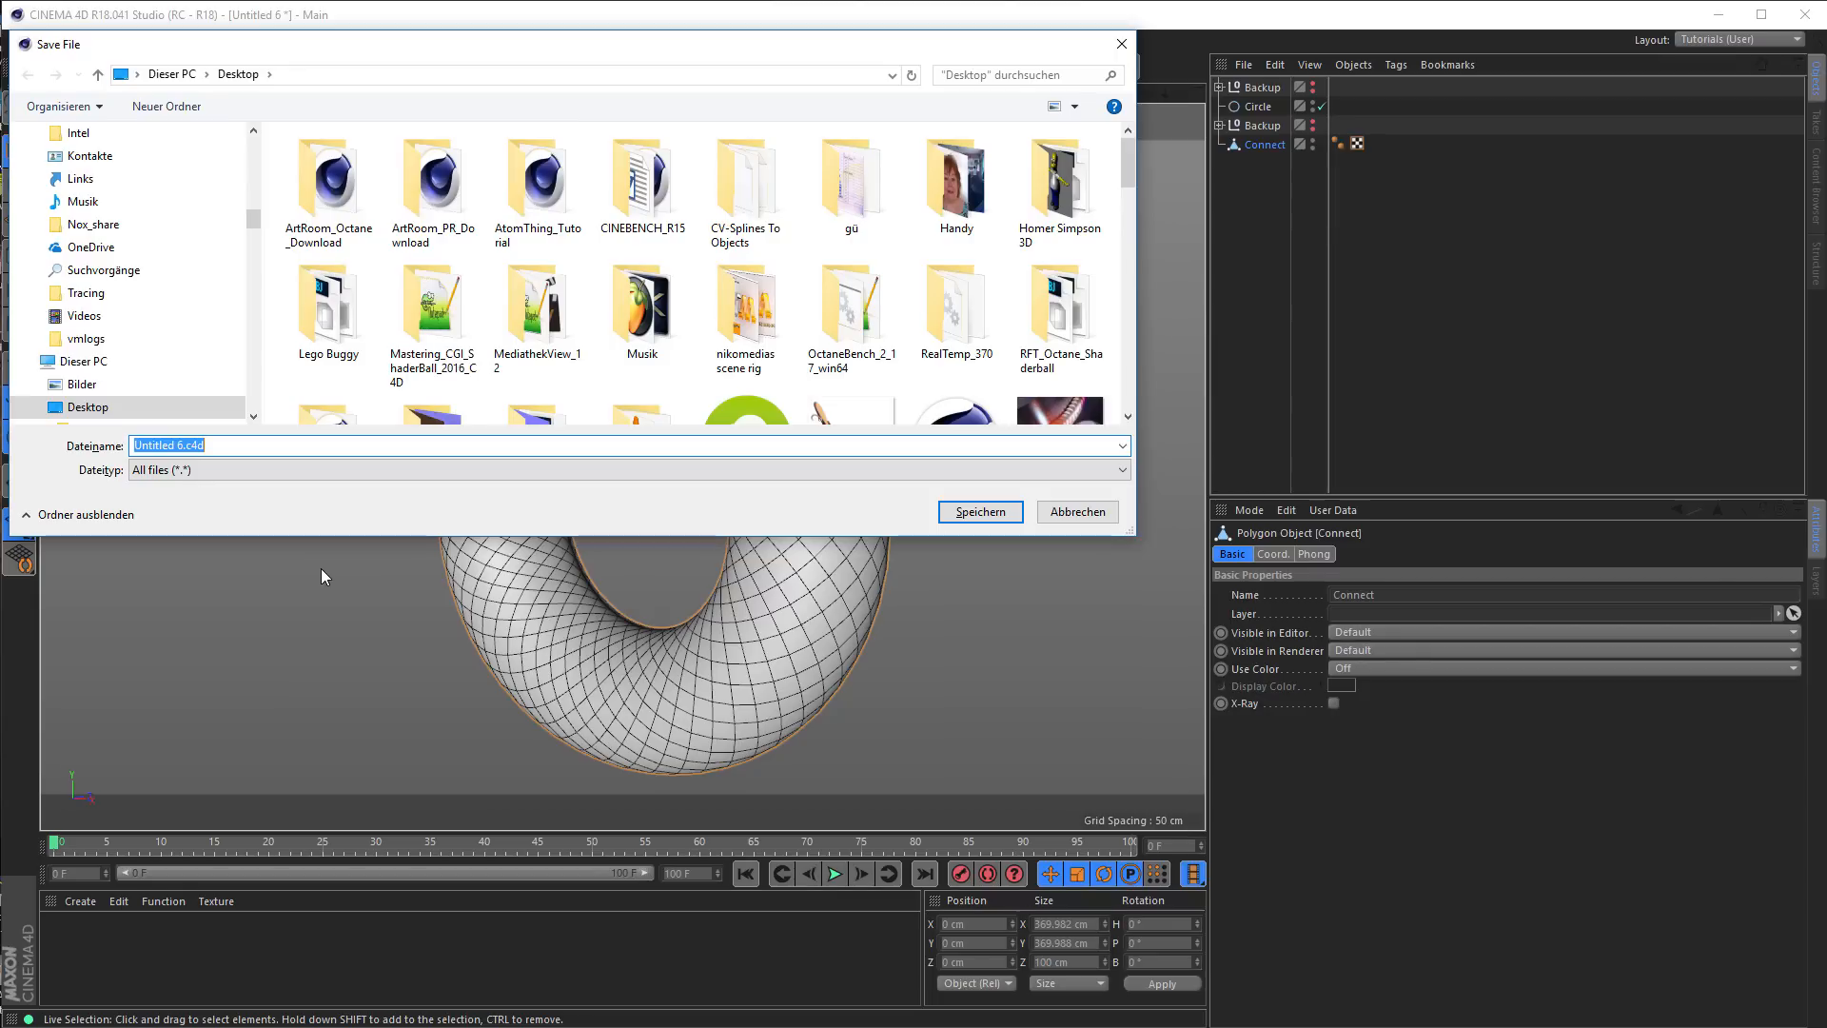
type("tw")
key("Down")
key("Return")
key("Return")
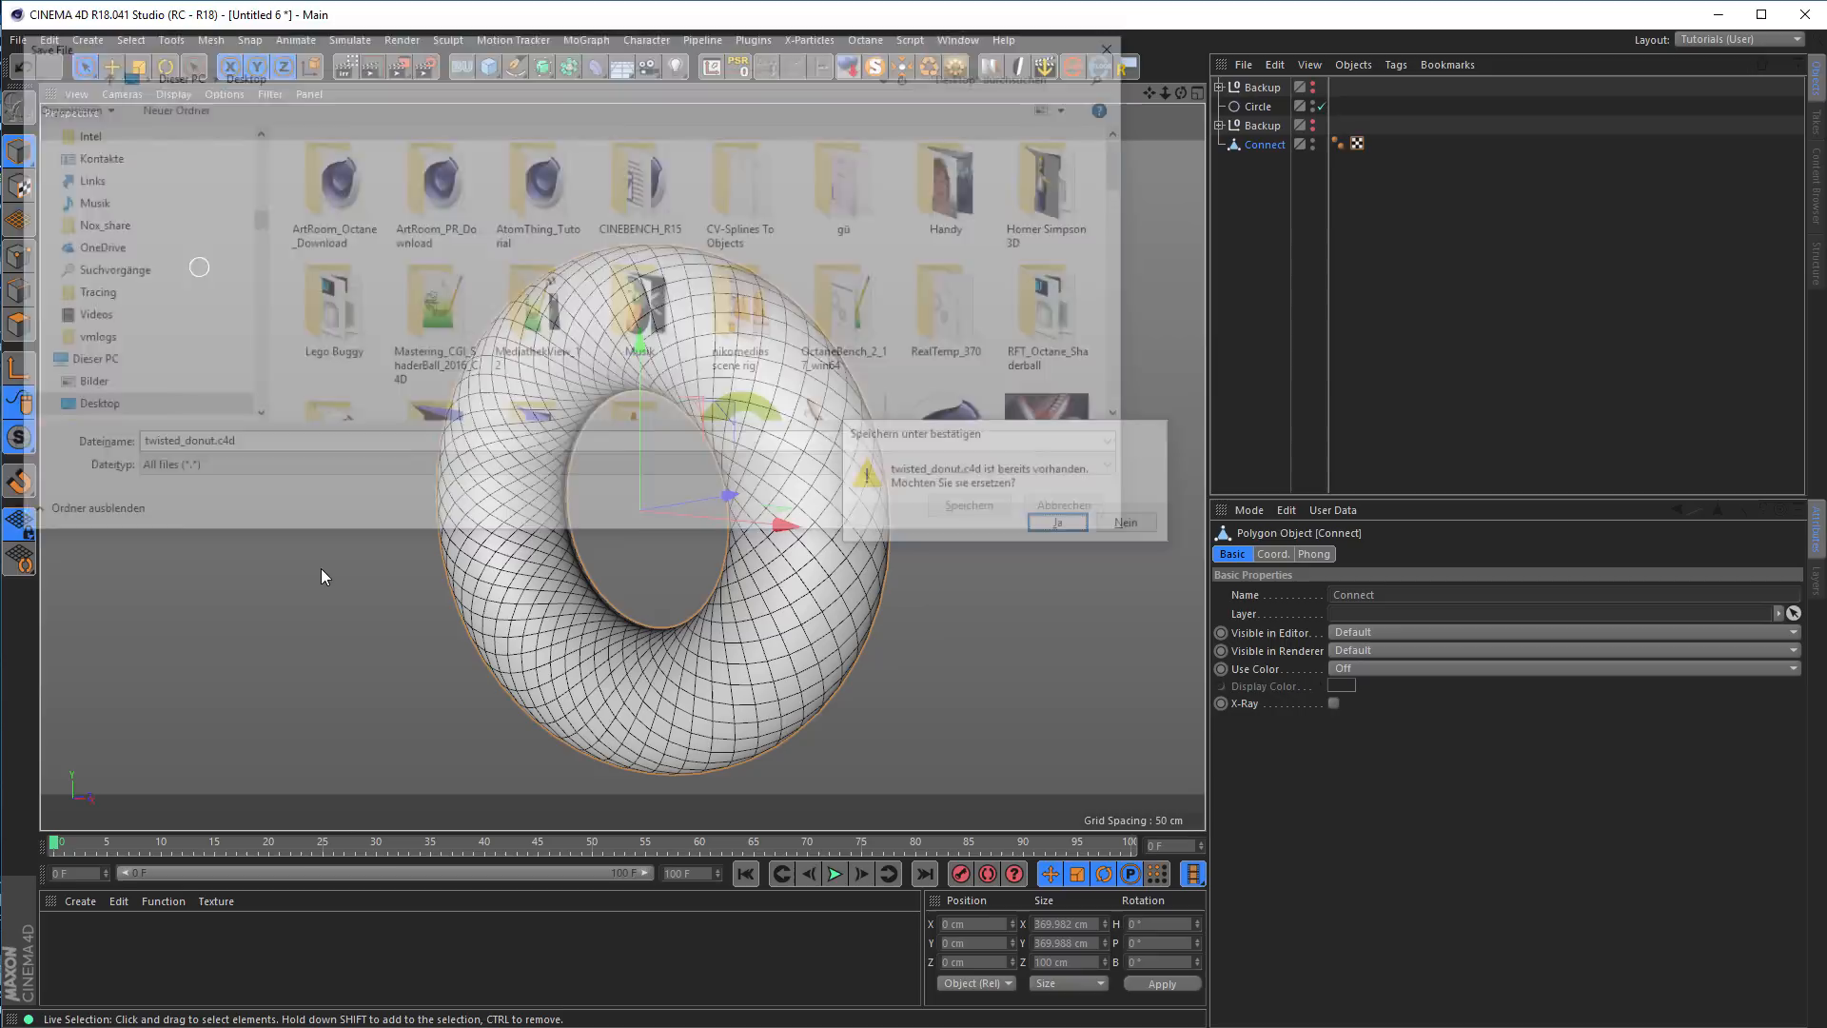
Loop-select alternating diagonal polygon bands, each two loops wide, all the way around the ring
middle_click_drag(741, 338, 713, 281, "alt")
mouse_move(714, 281)
left_mouse_down("alt")
mouse_move(684, 302)
mouse_move(762, 306)
mouse_move(701, 263)
left_mouse_up("alt")
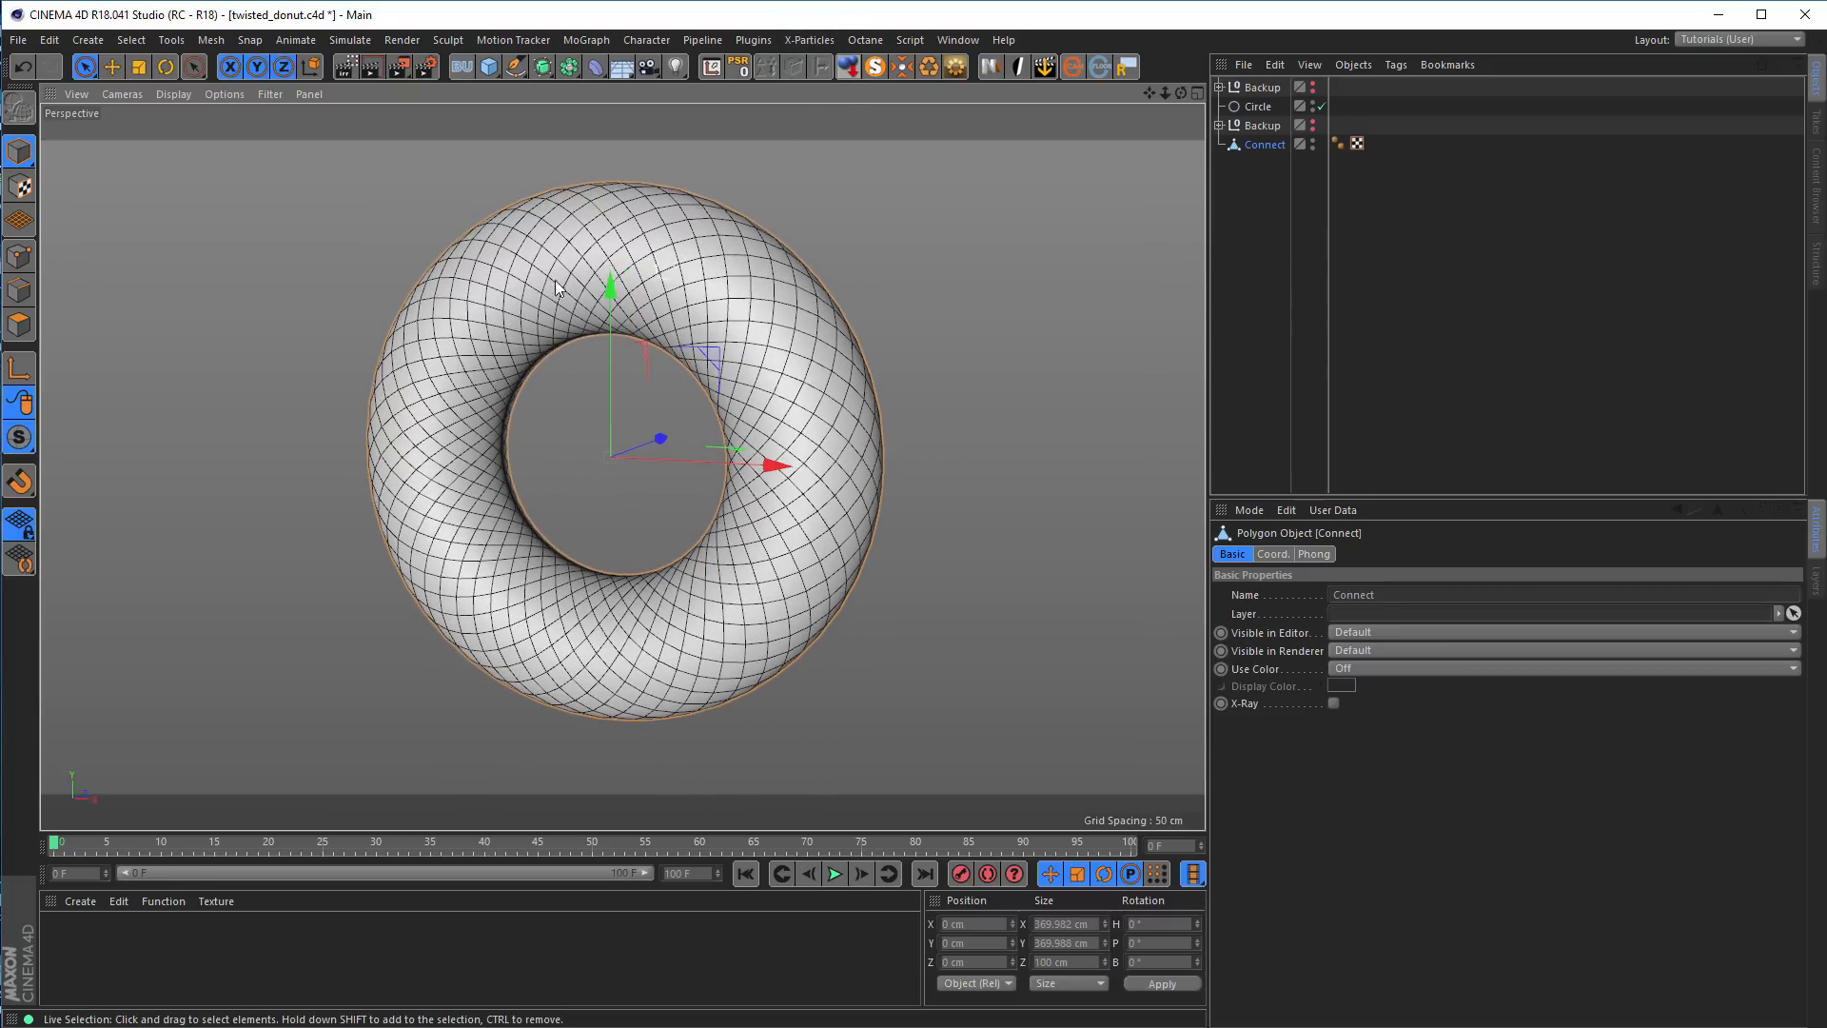
left_click(21, 325)
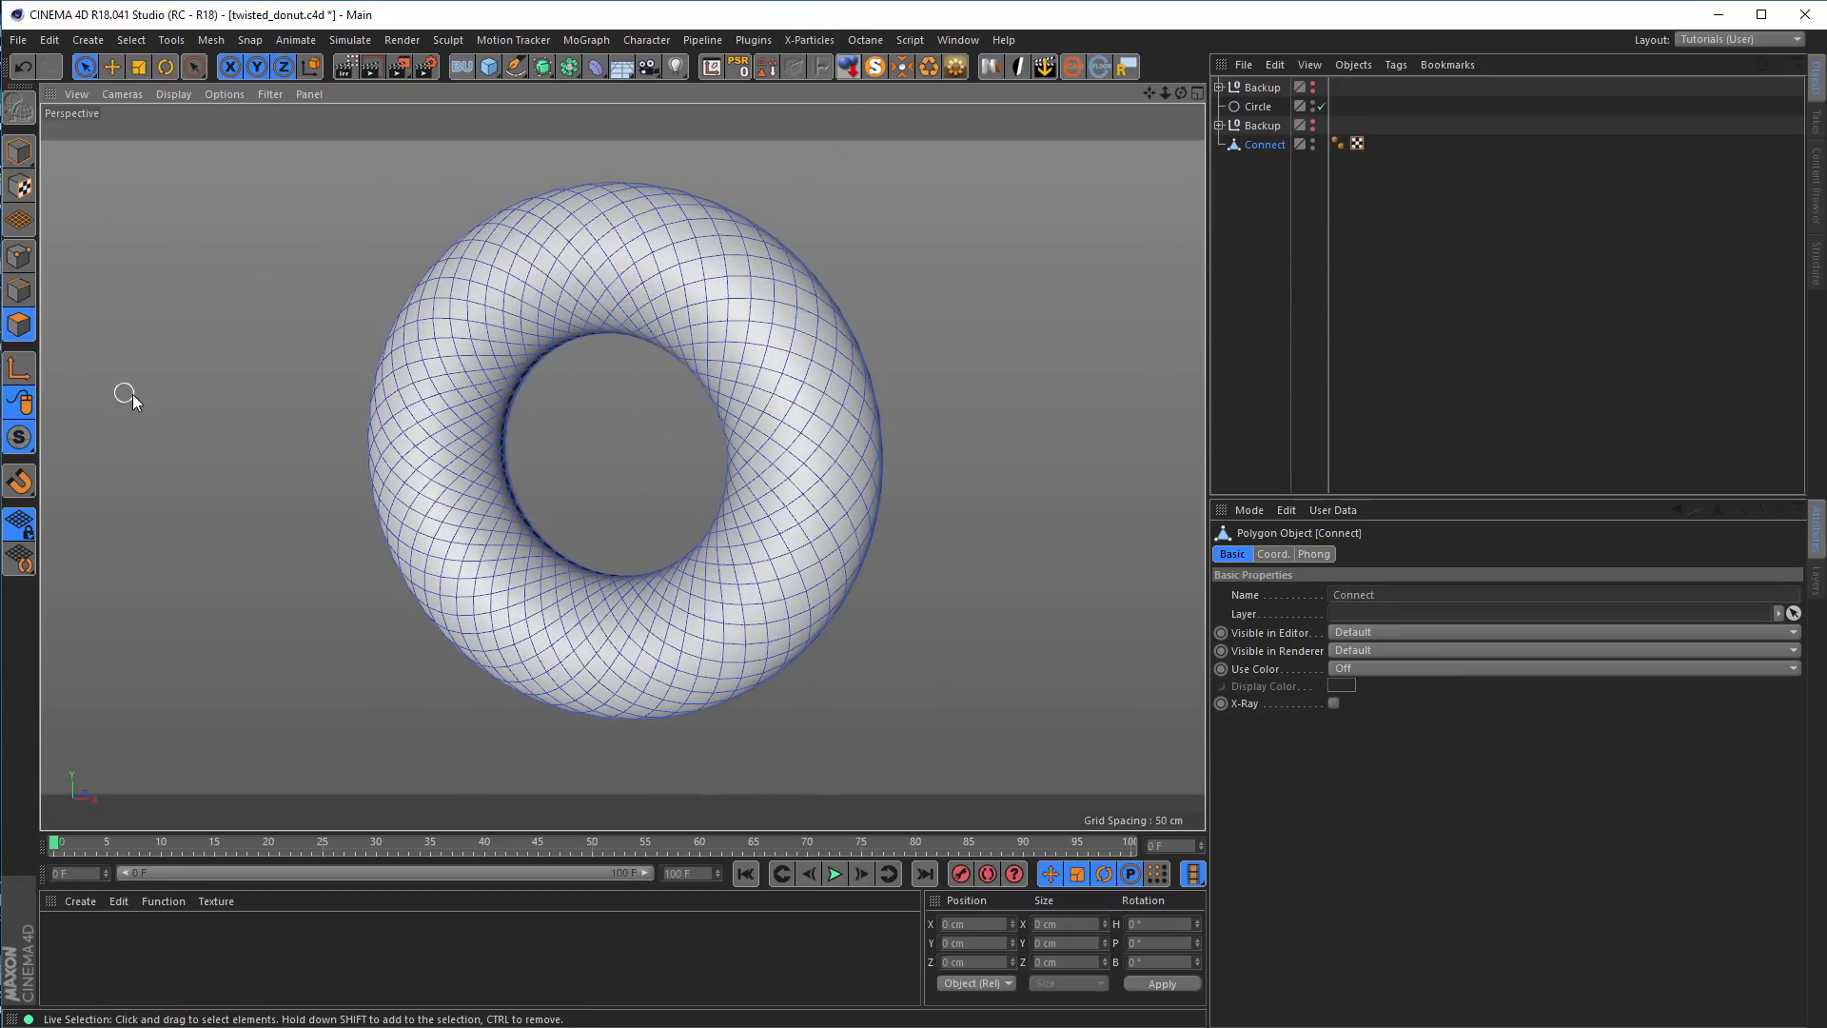
key("u")
key("l")
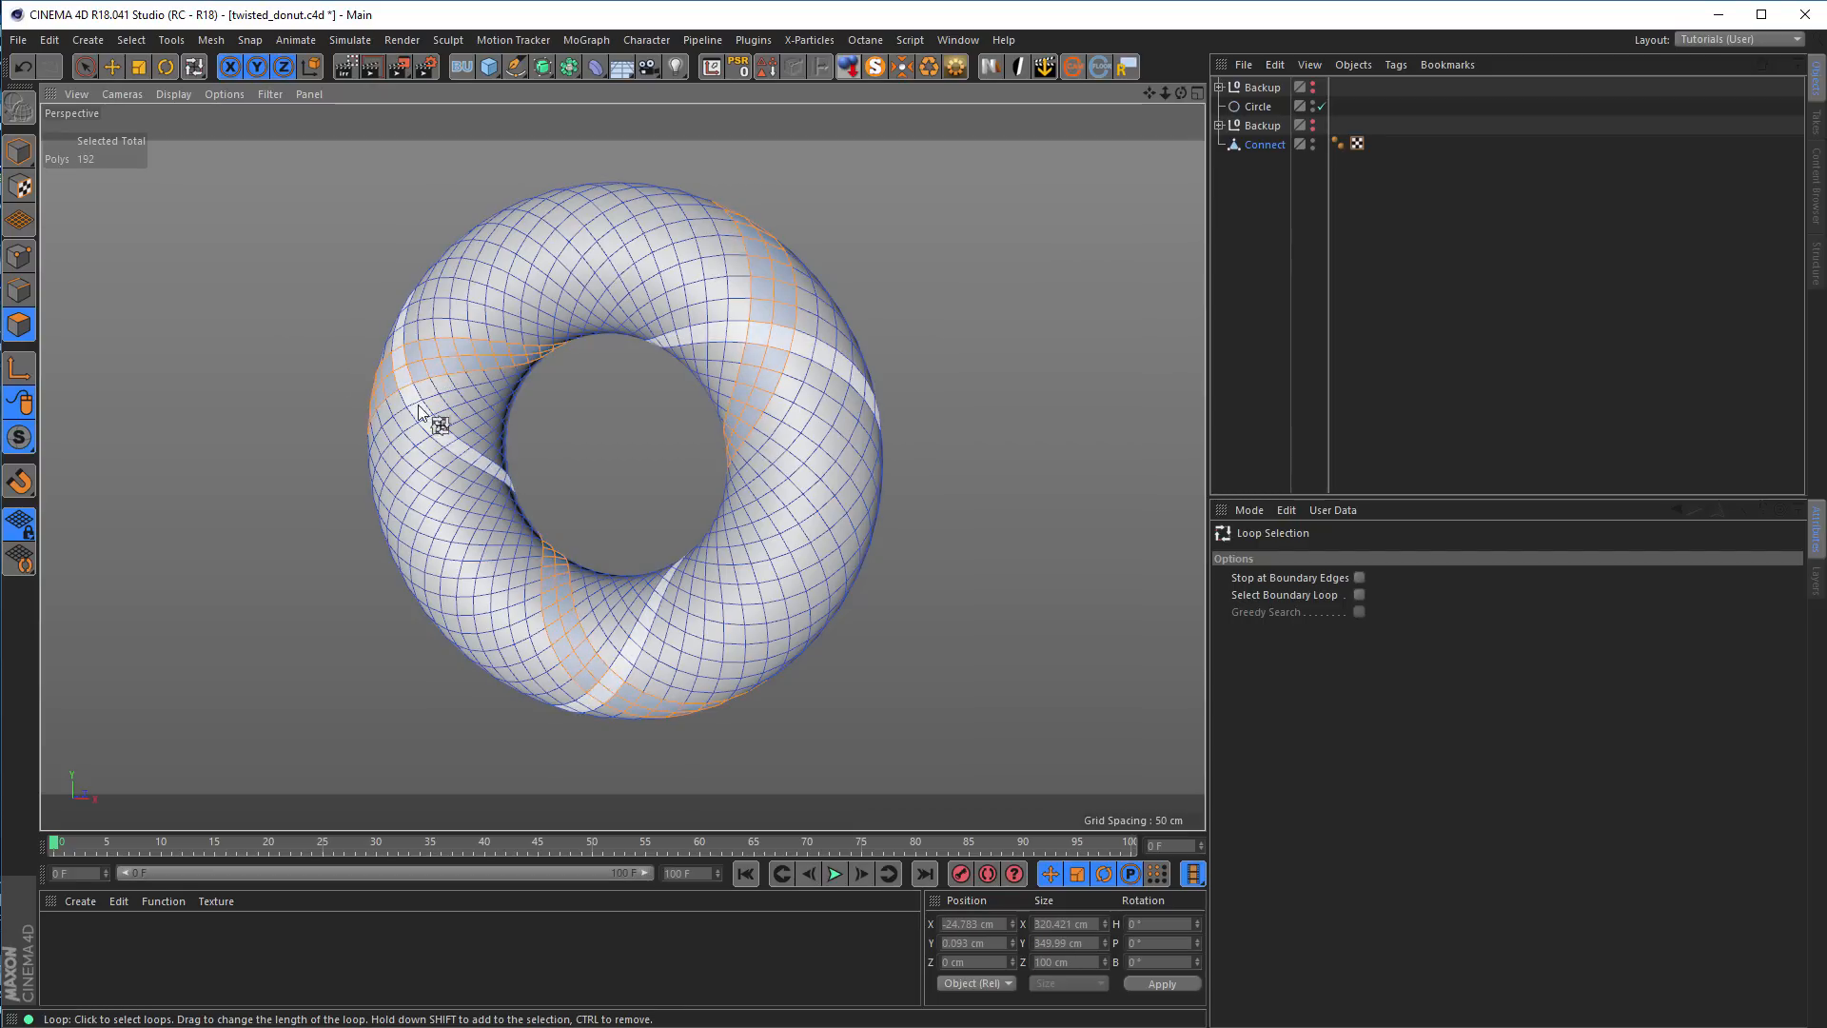
left_click(424, 440)
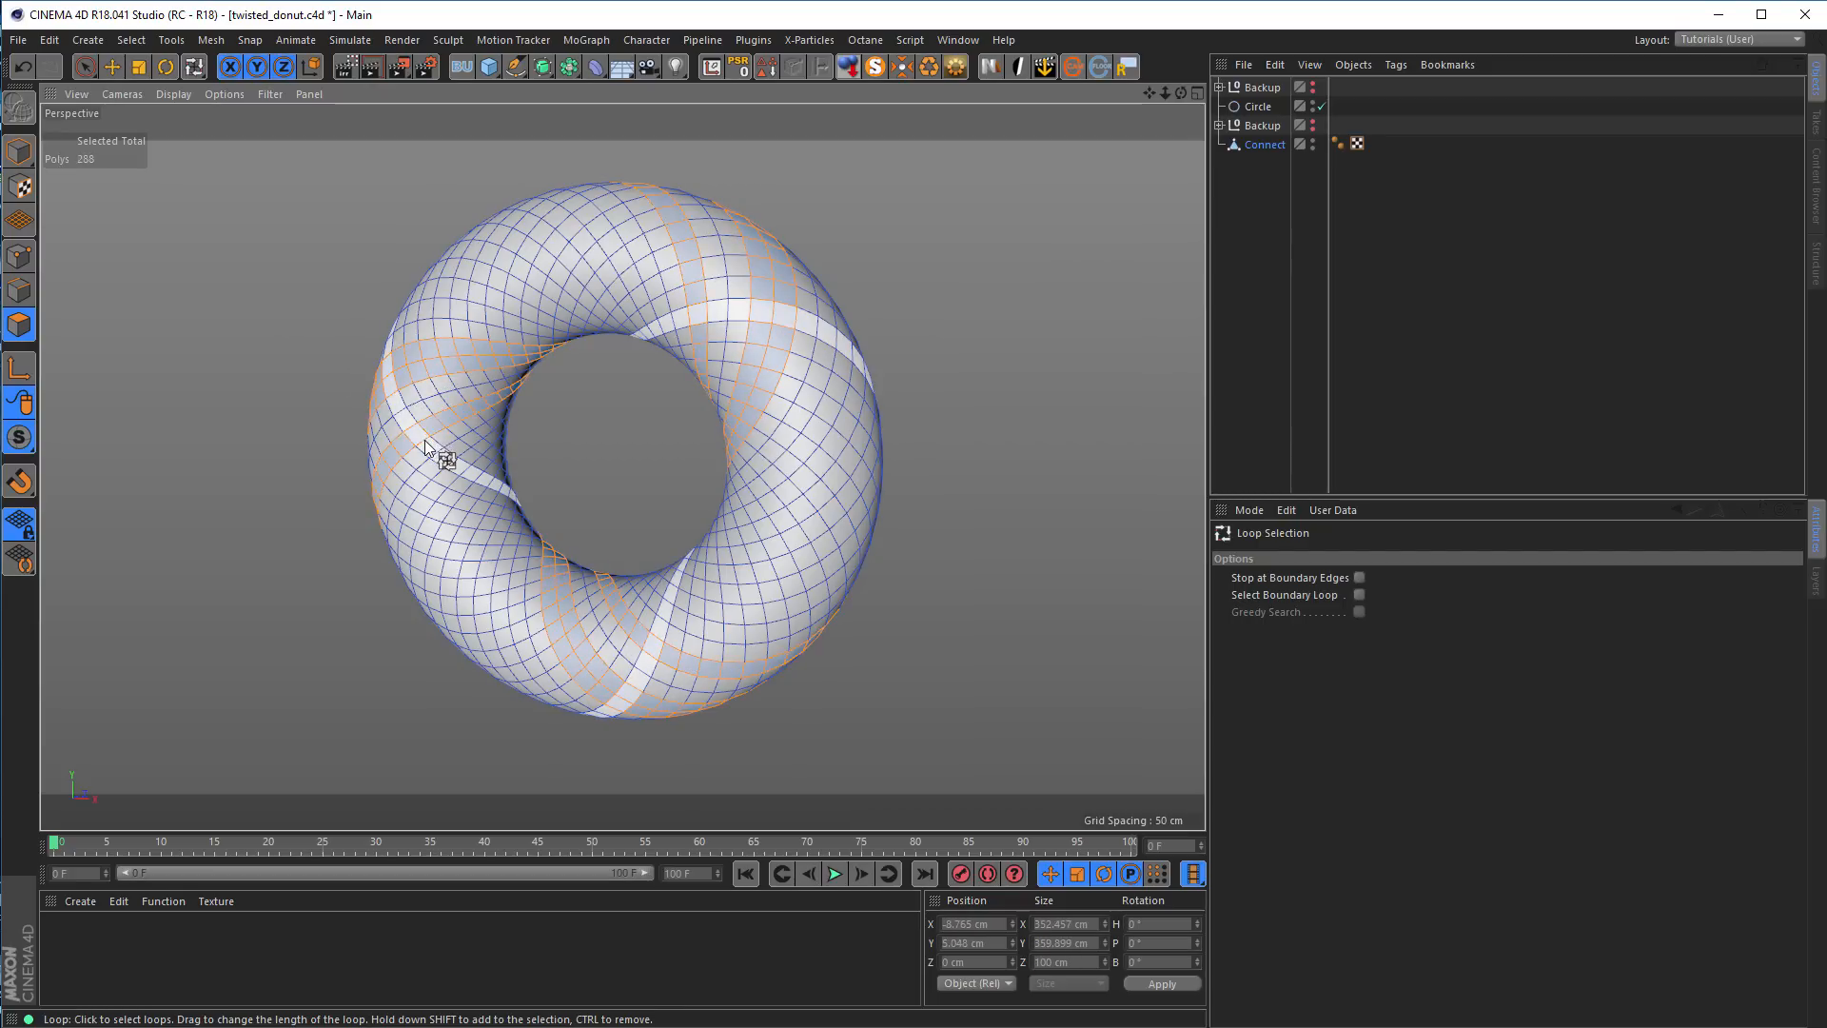
left_click(439, 514, "shift")
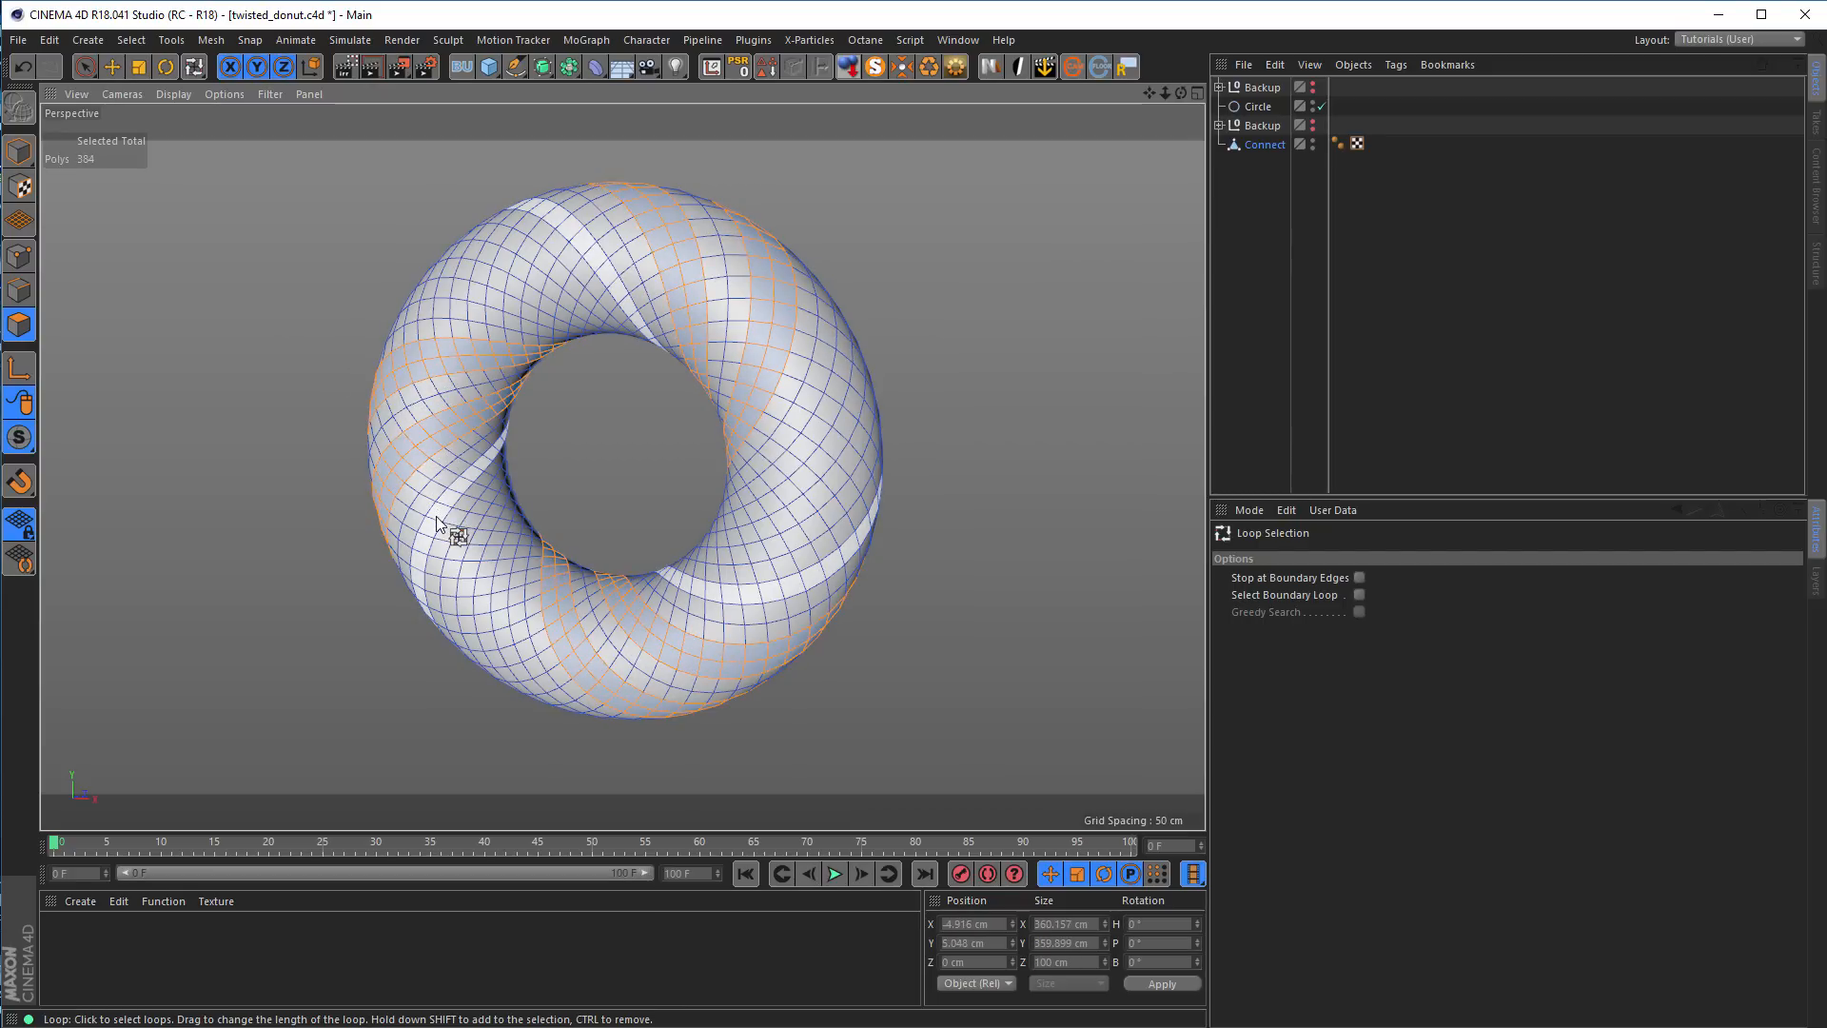
left_click(443, 545, "shift")
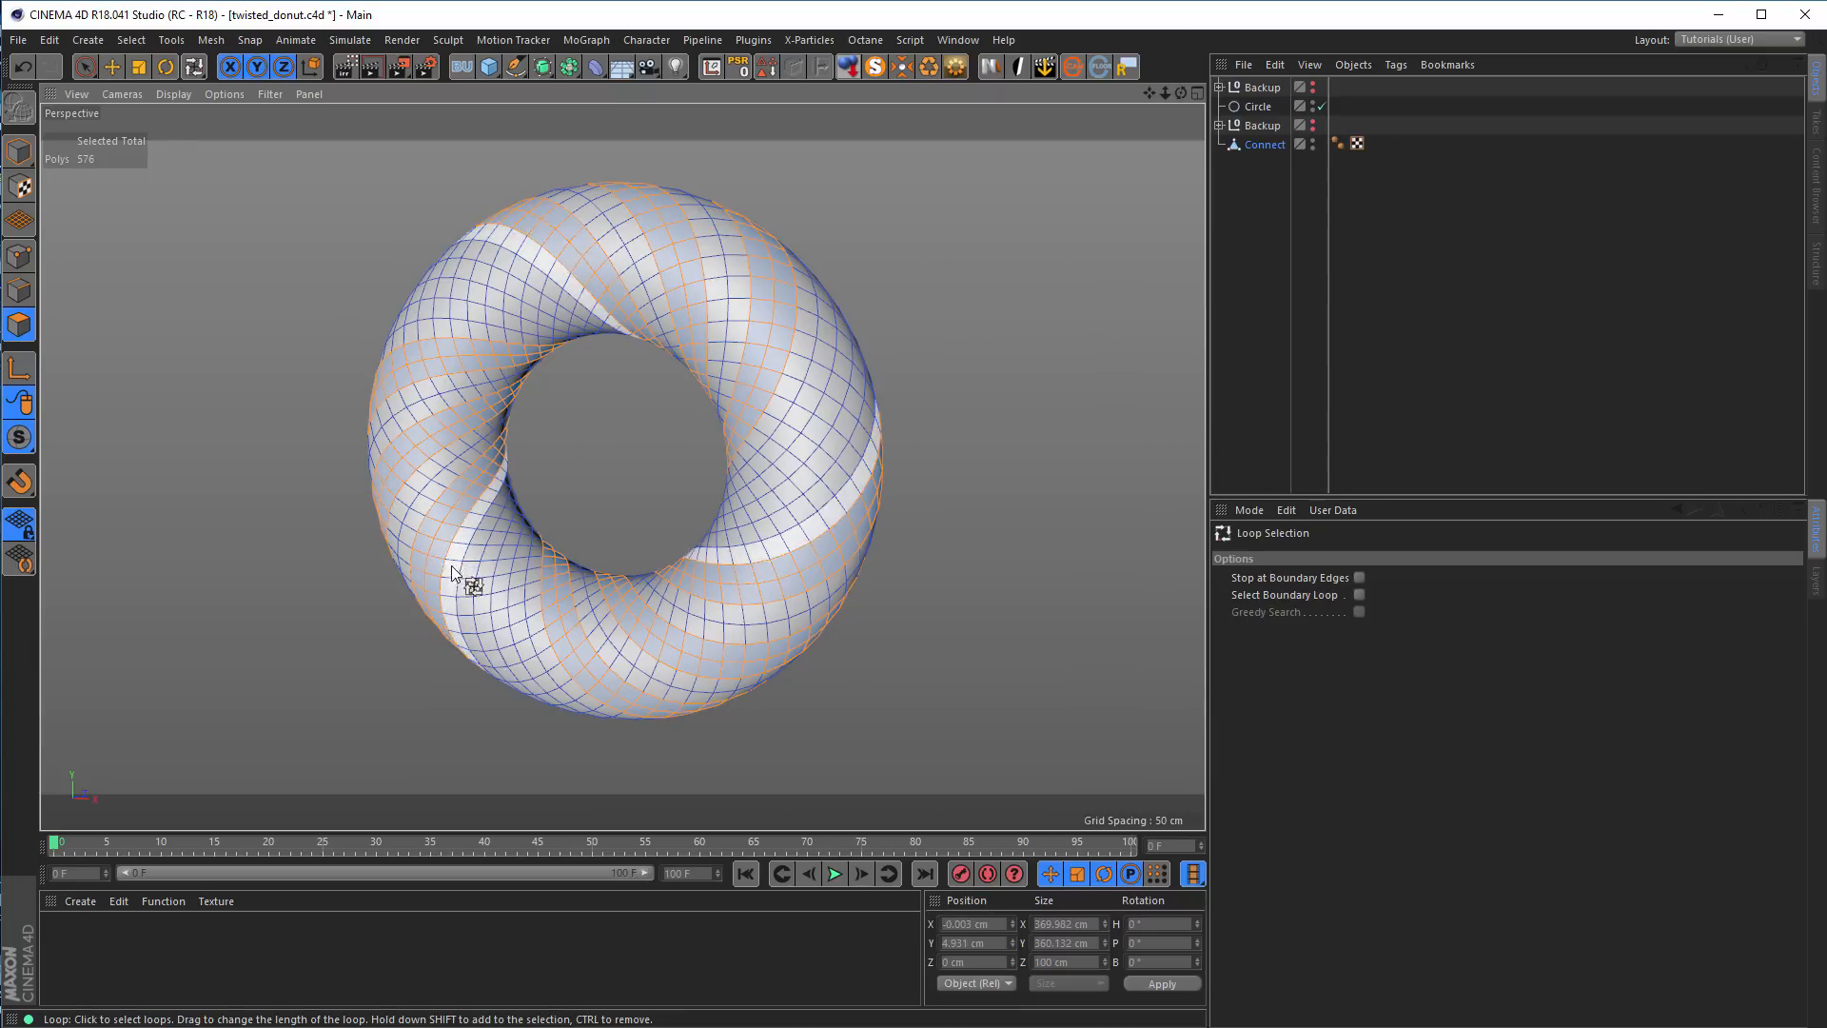
left_click(485, 598, "shift")
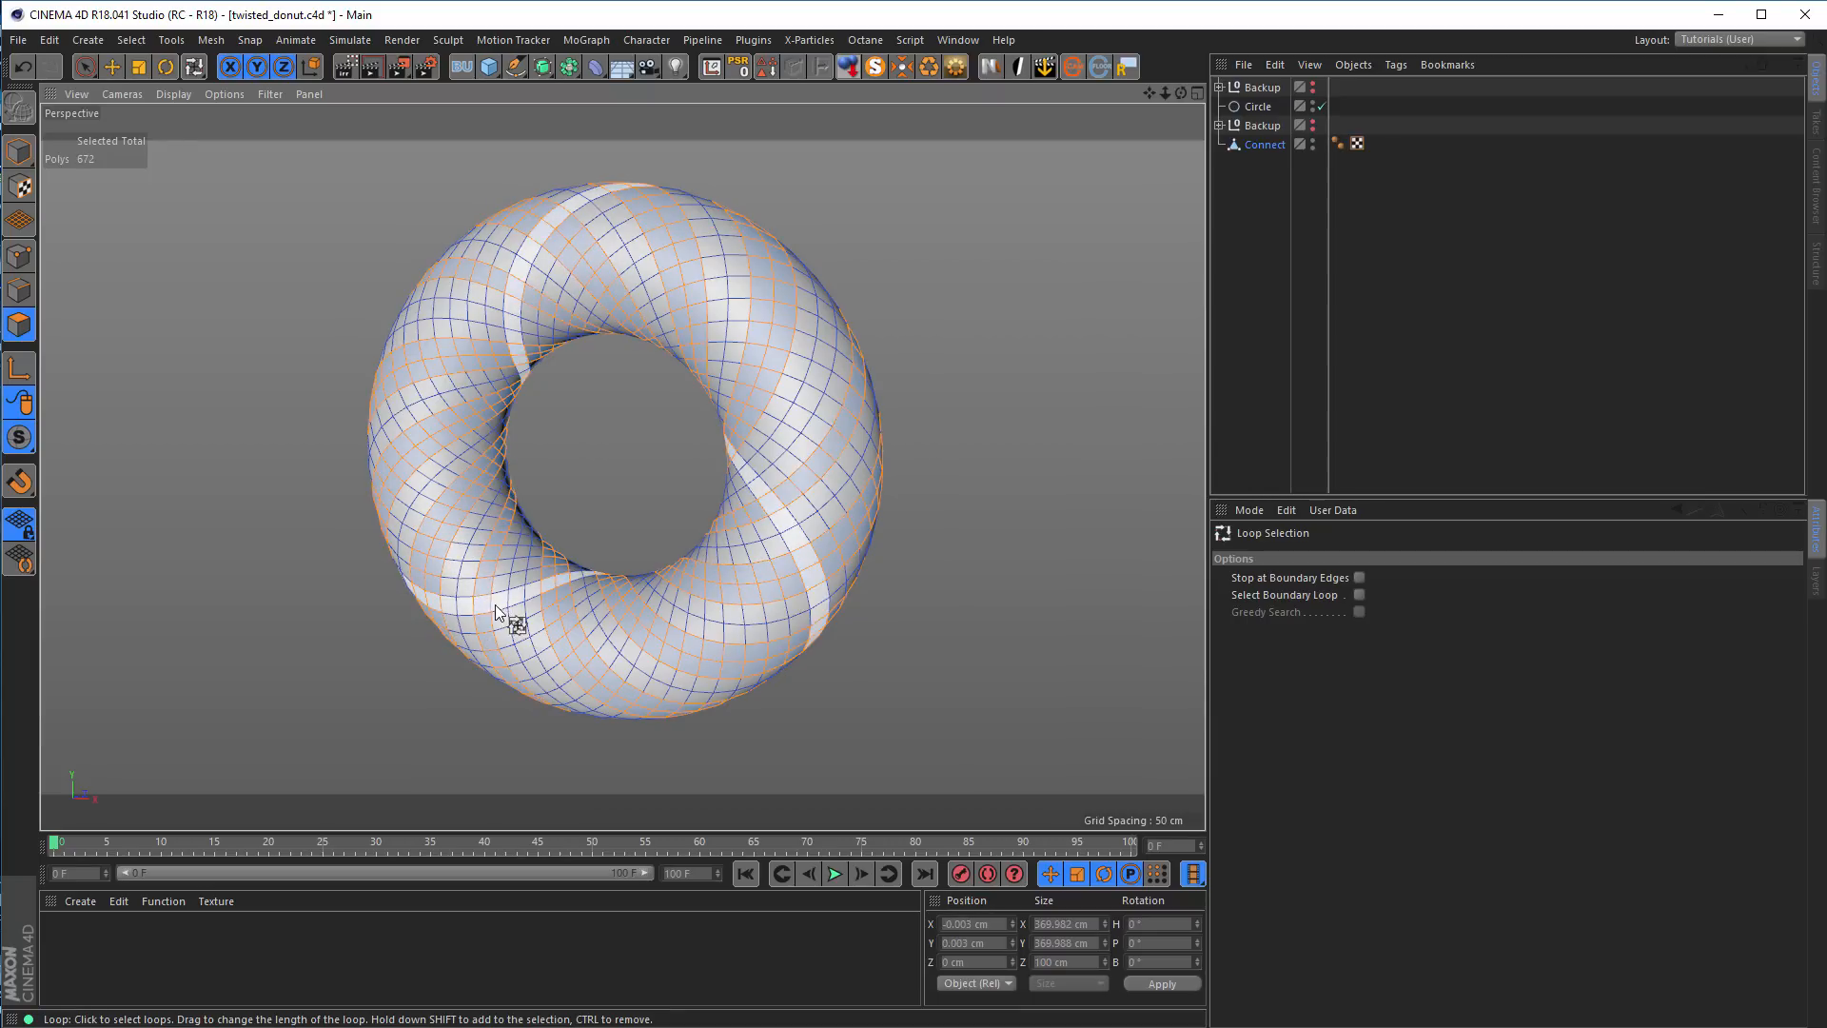
left_click(498, 610, "shift")
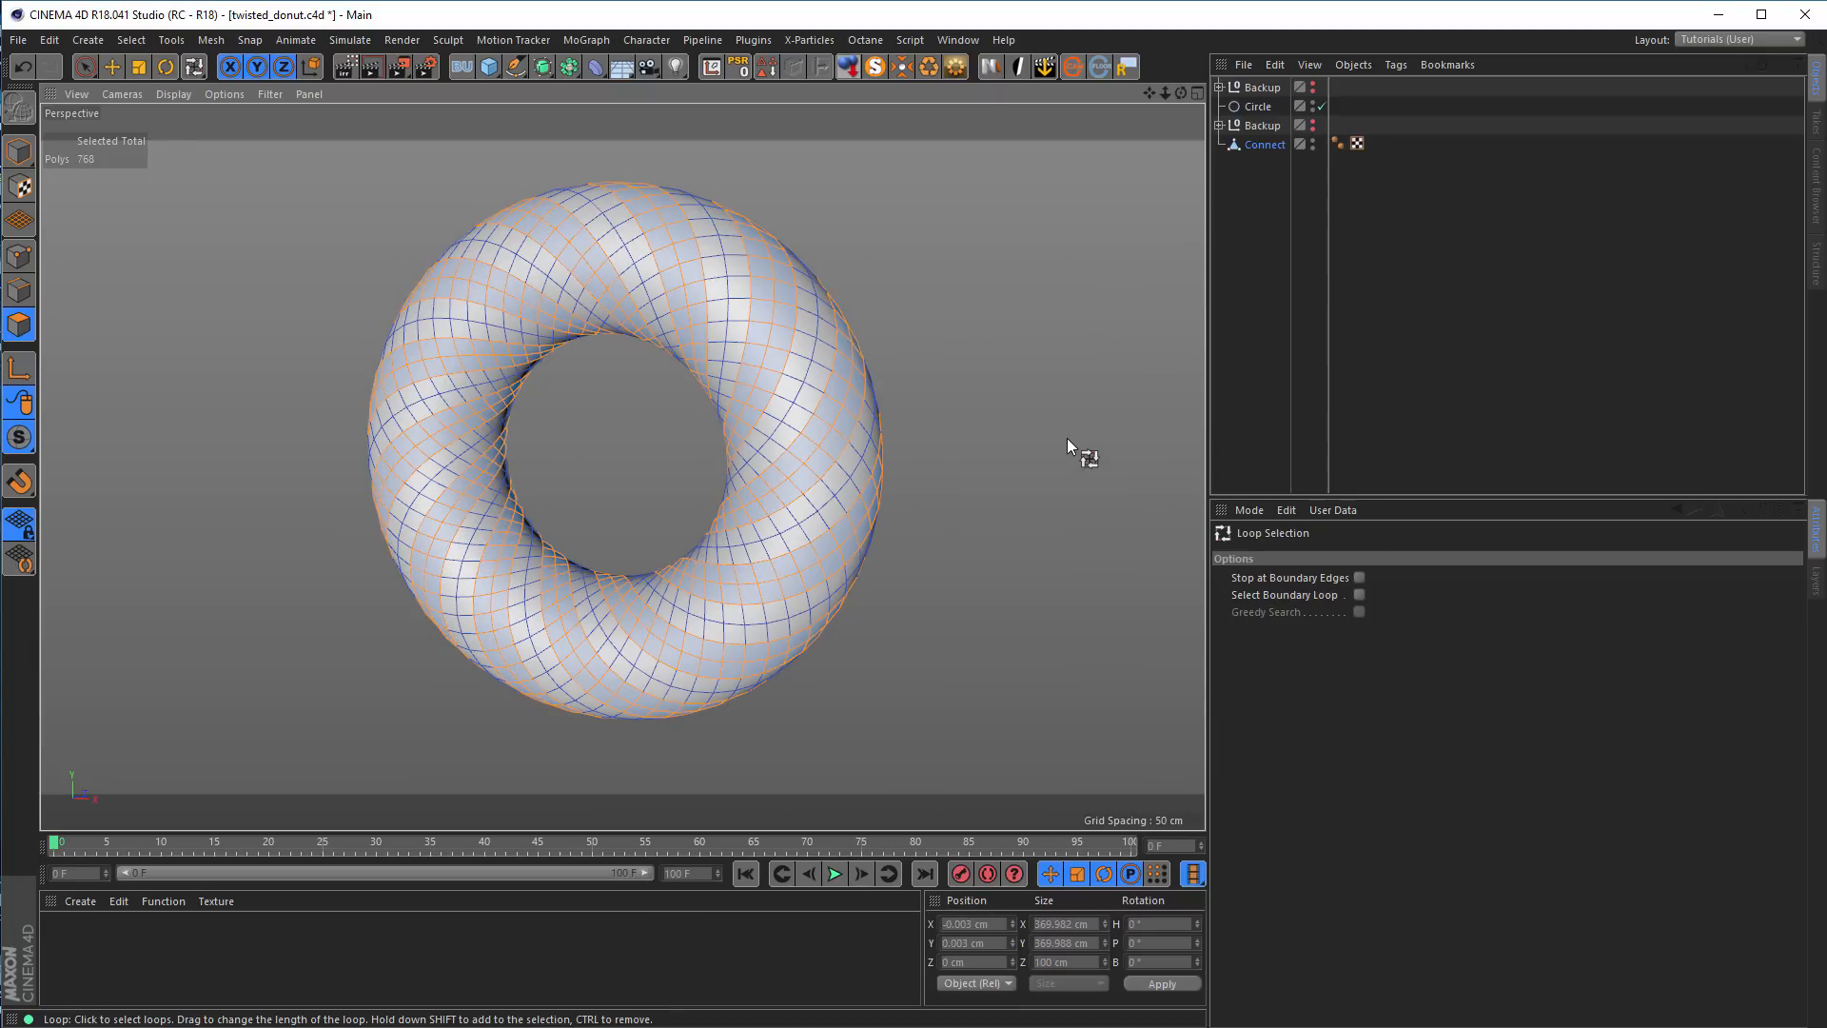
Store the selected diagonal bands in a polygon selection tag and save the scene
left_click(767, 70)
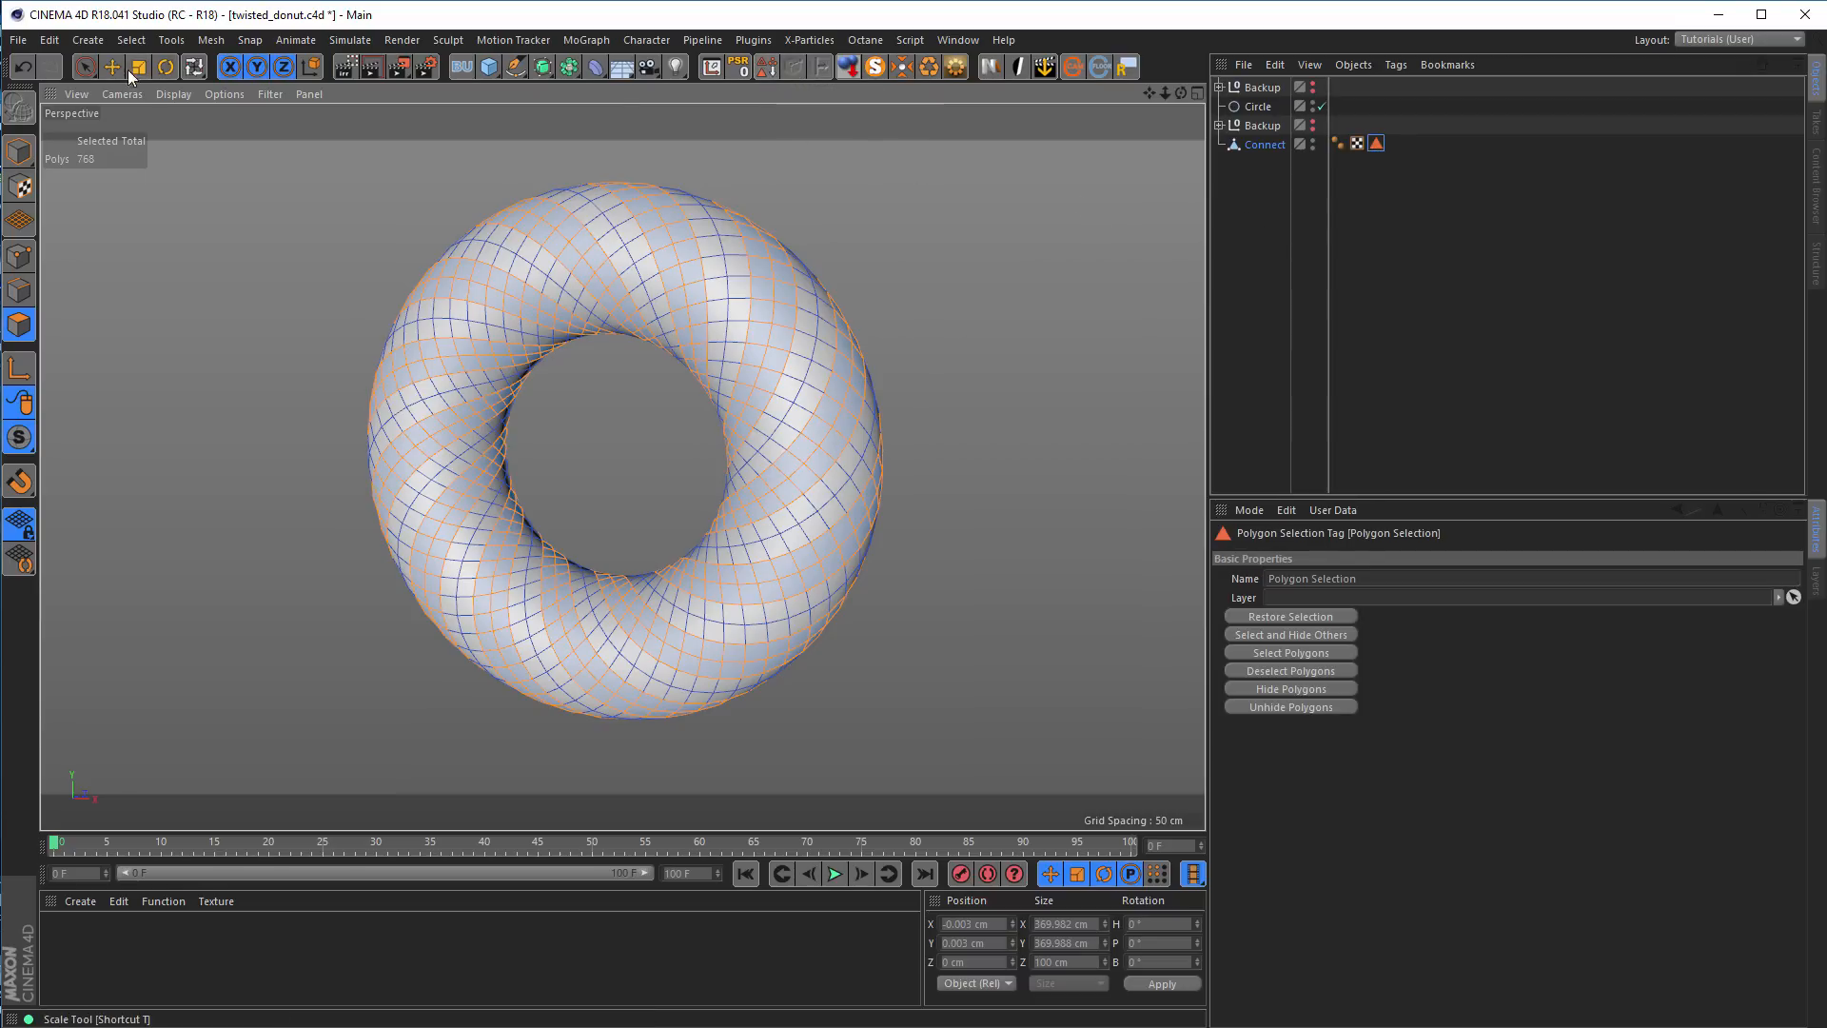
left_click(131, 39)
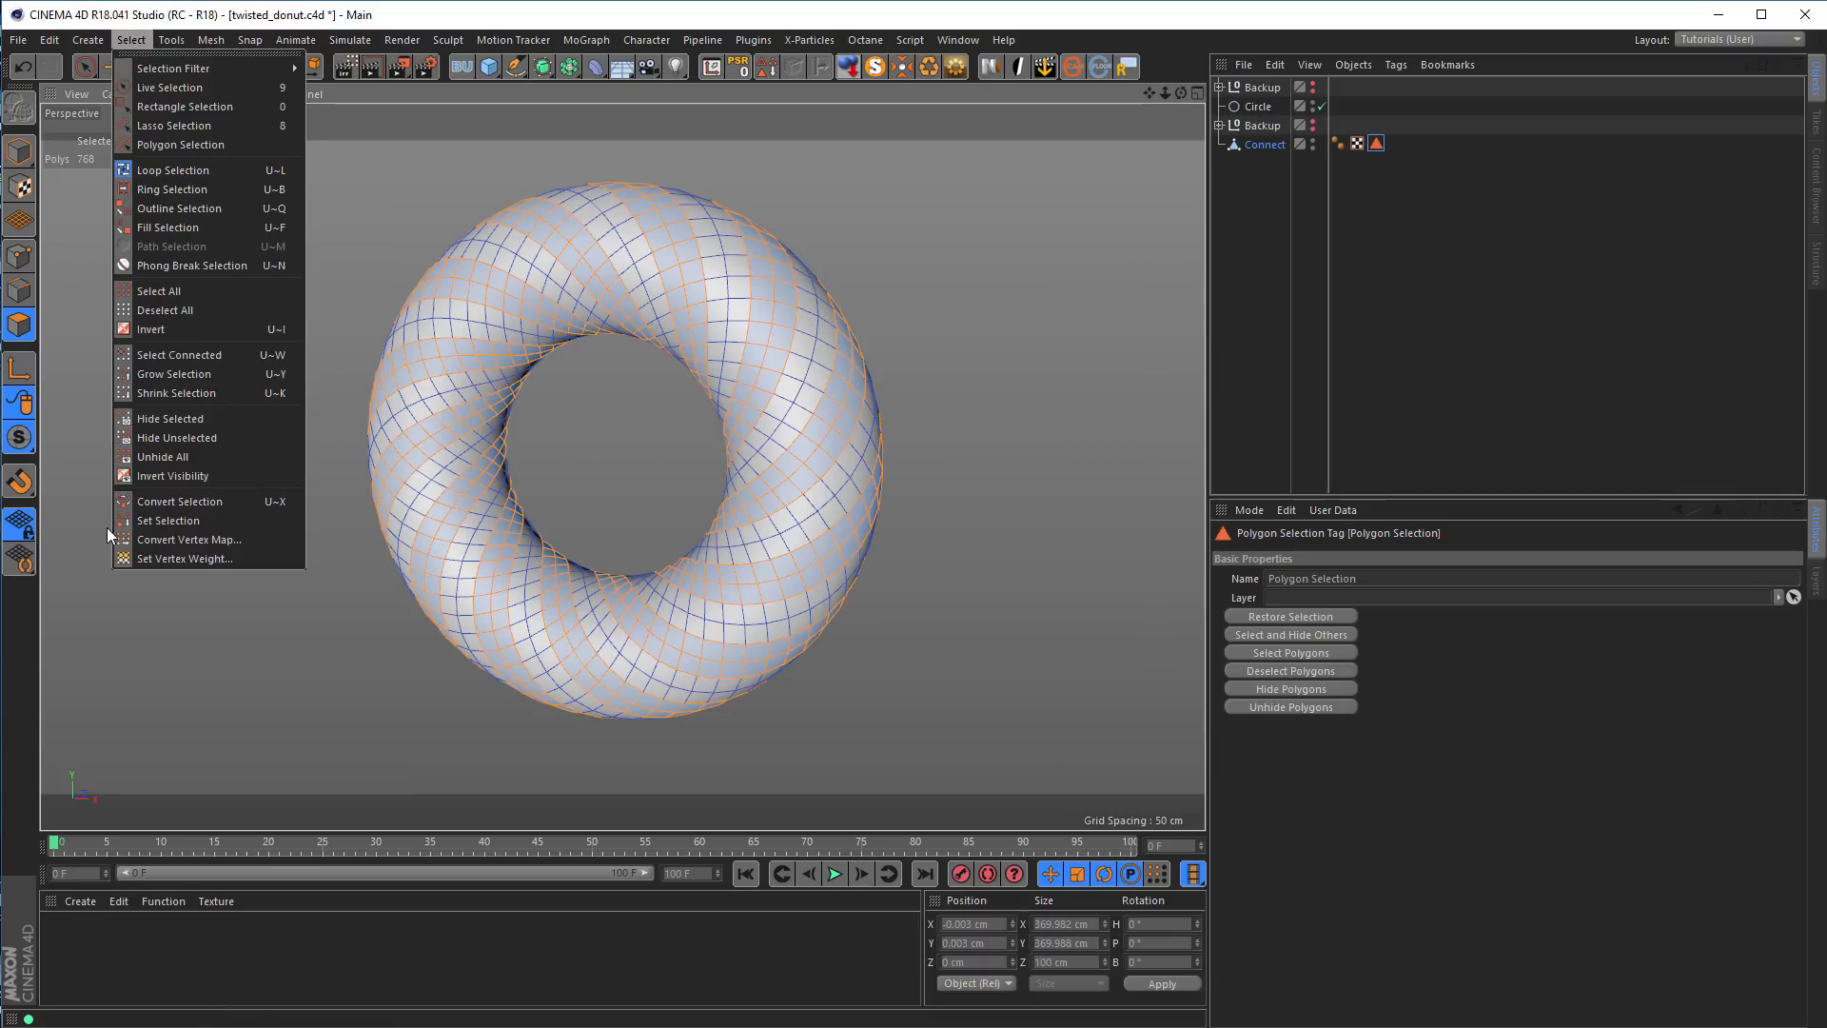
left_click(1121, 15)
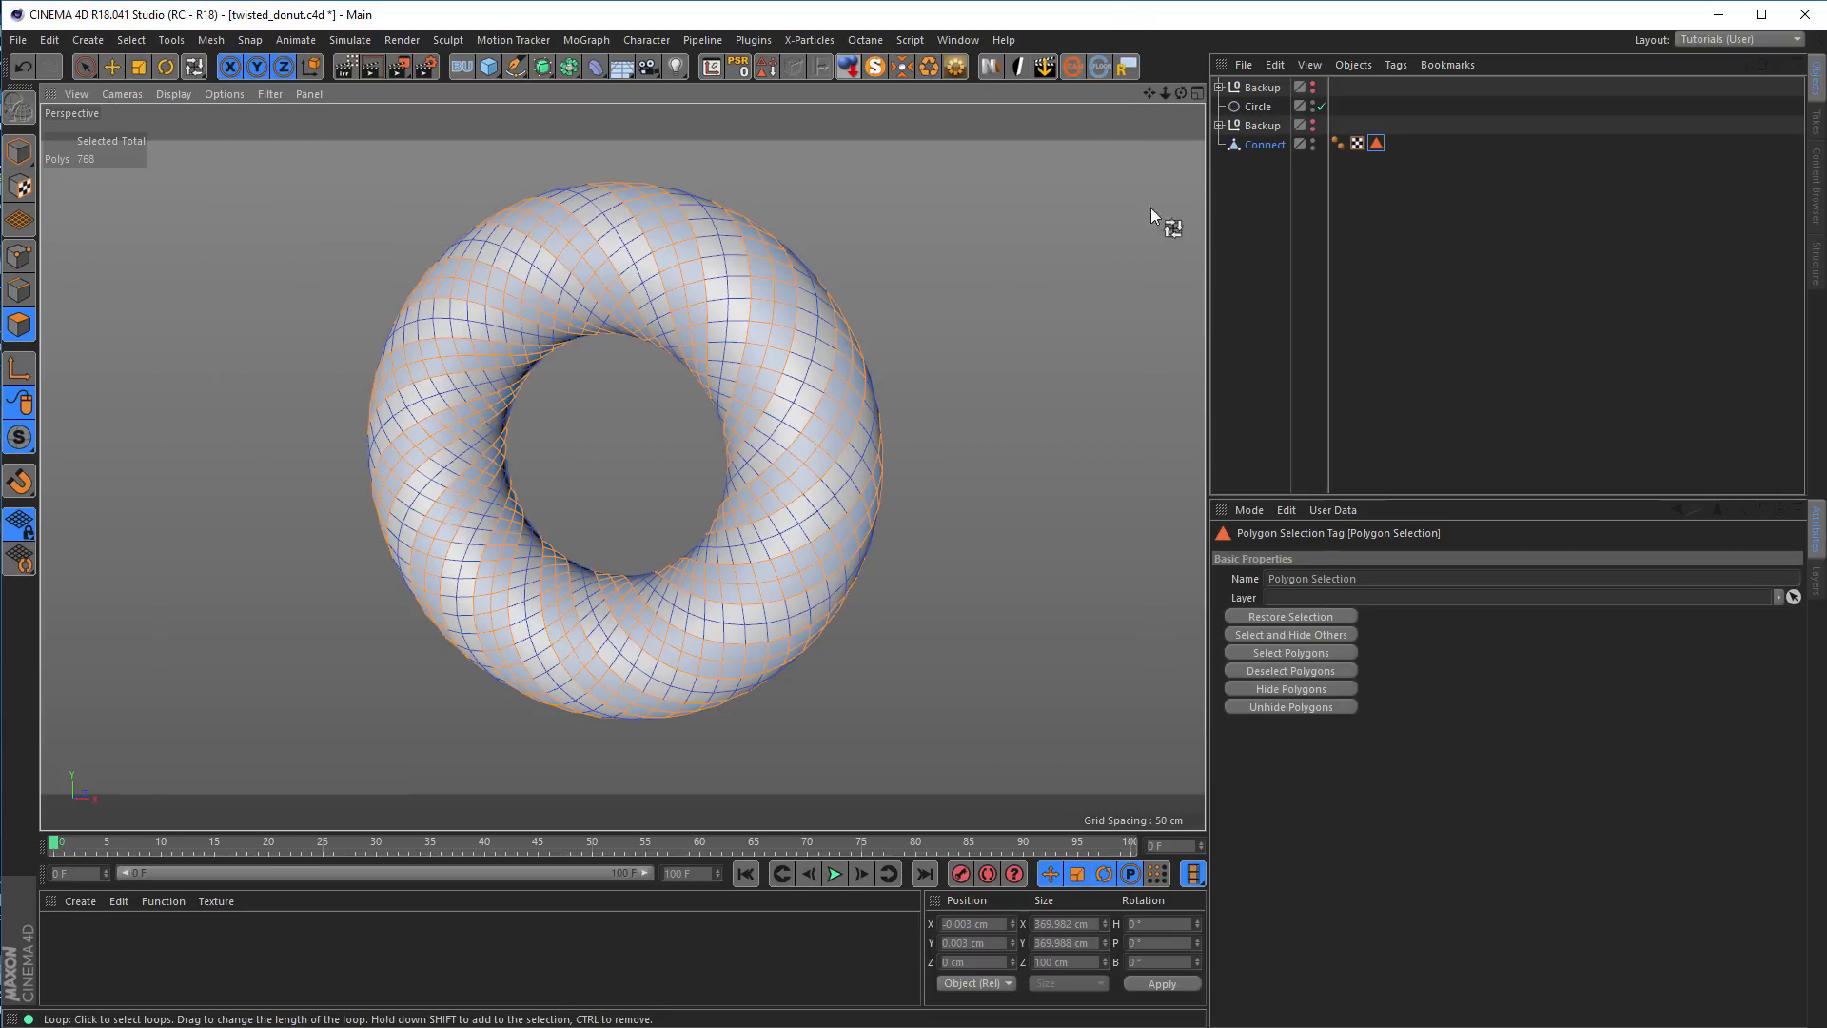
key("ctrl+s")
left_click_drag(824, 416, 982, 412, "alt")
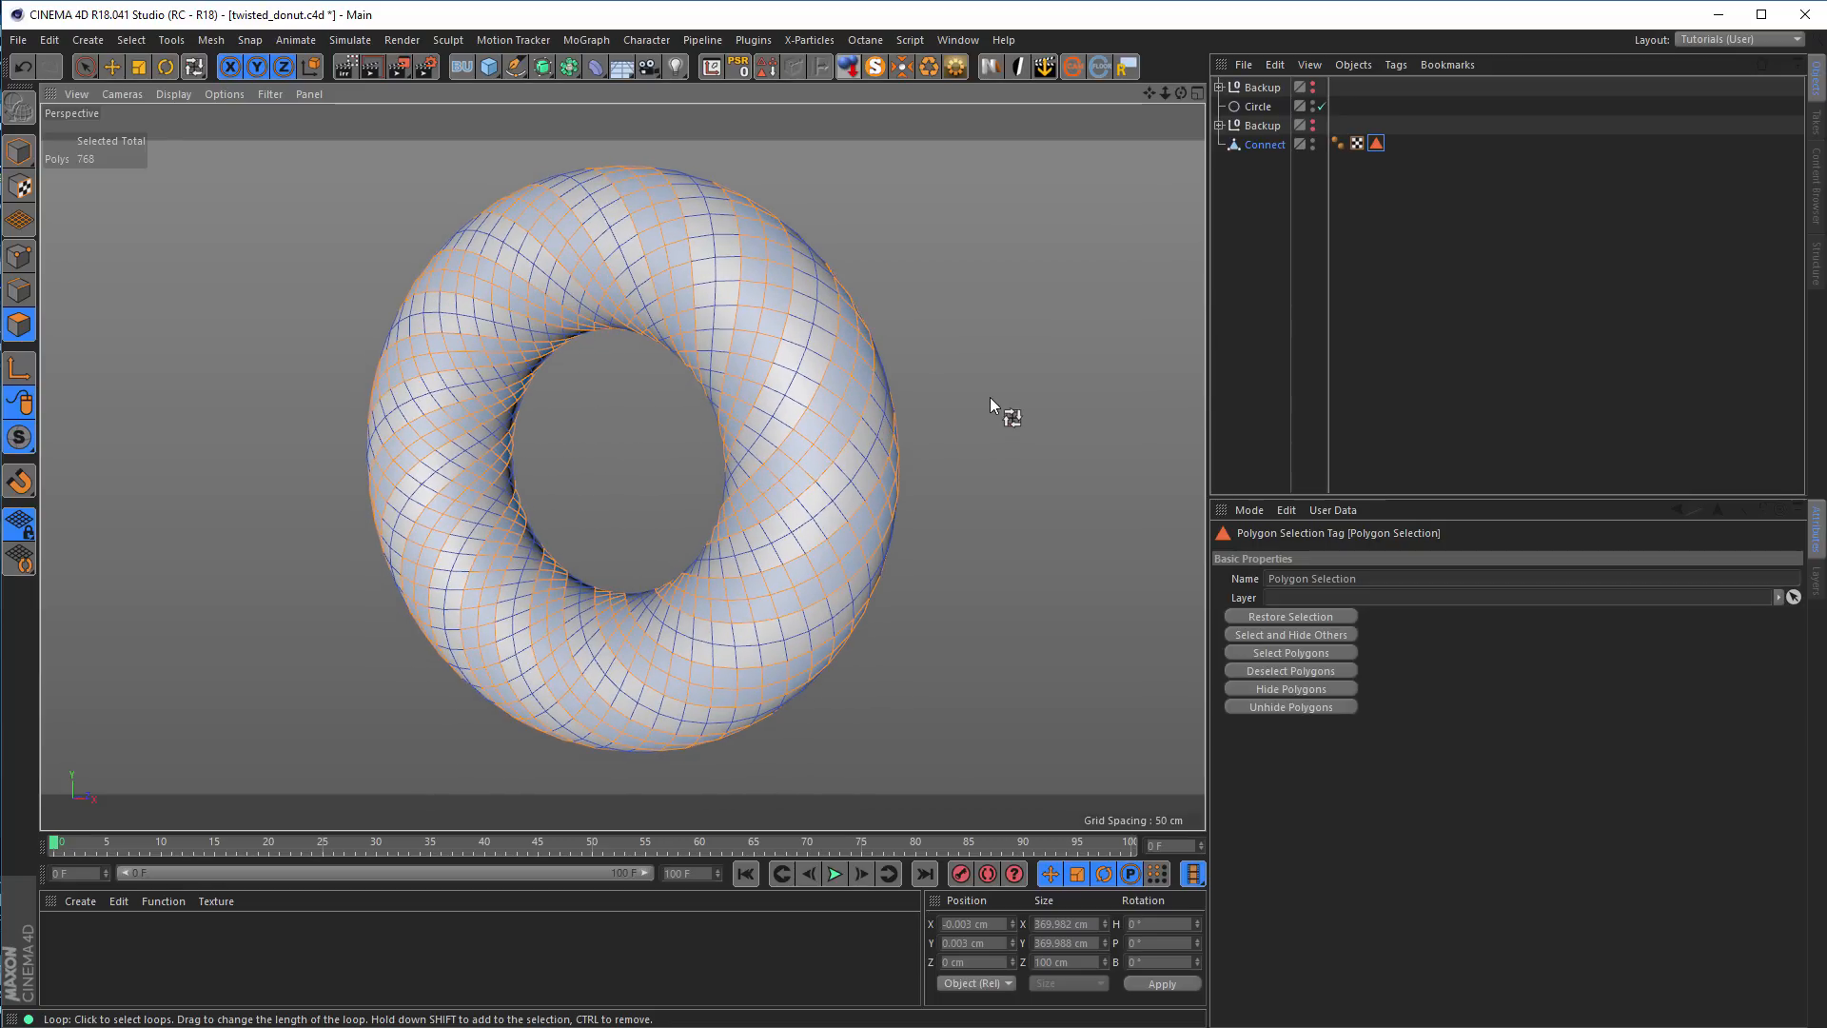
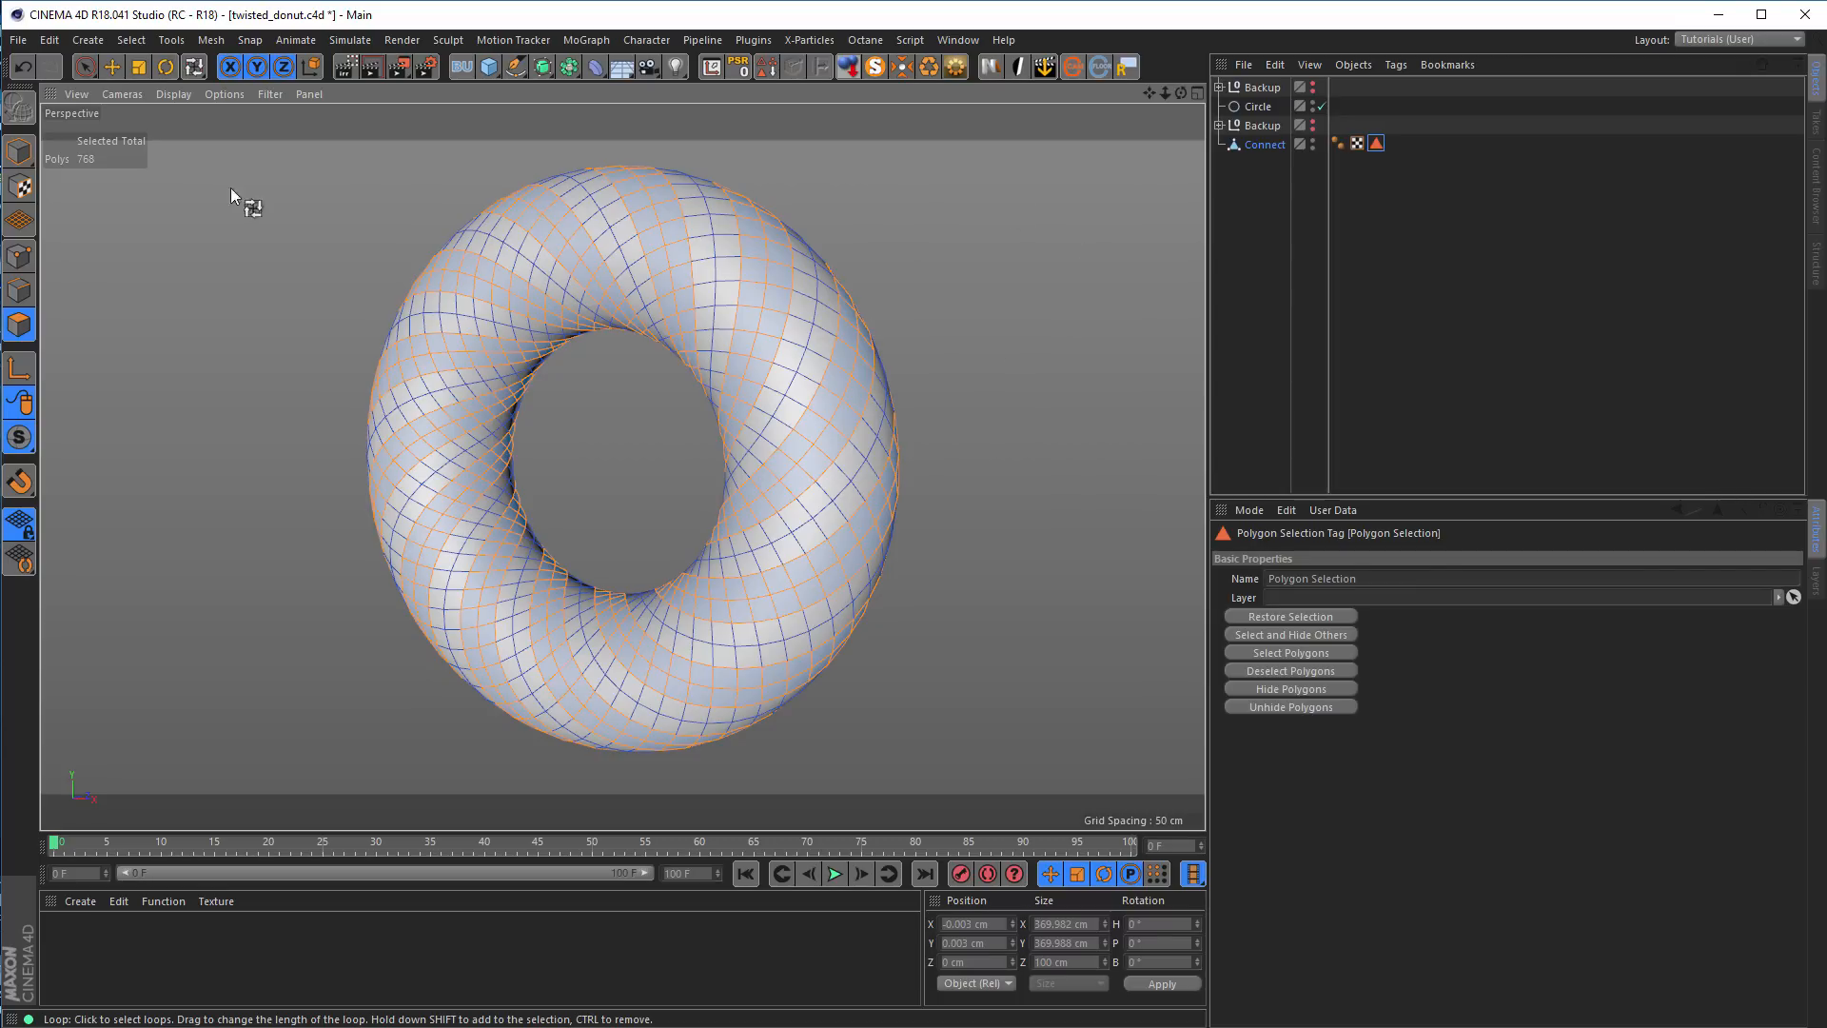
Add a Tension tag to the Connect ring object in model mode
left_click(19, 150)
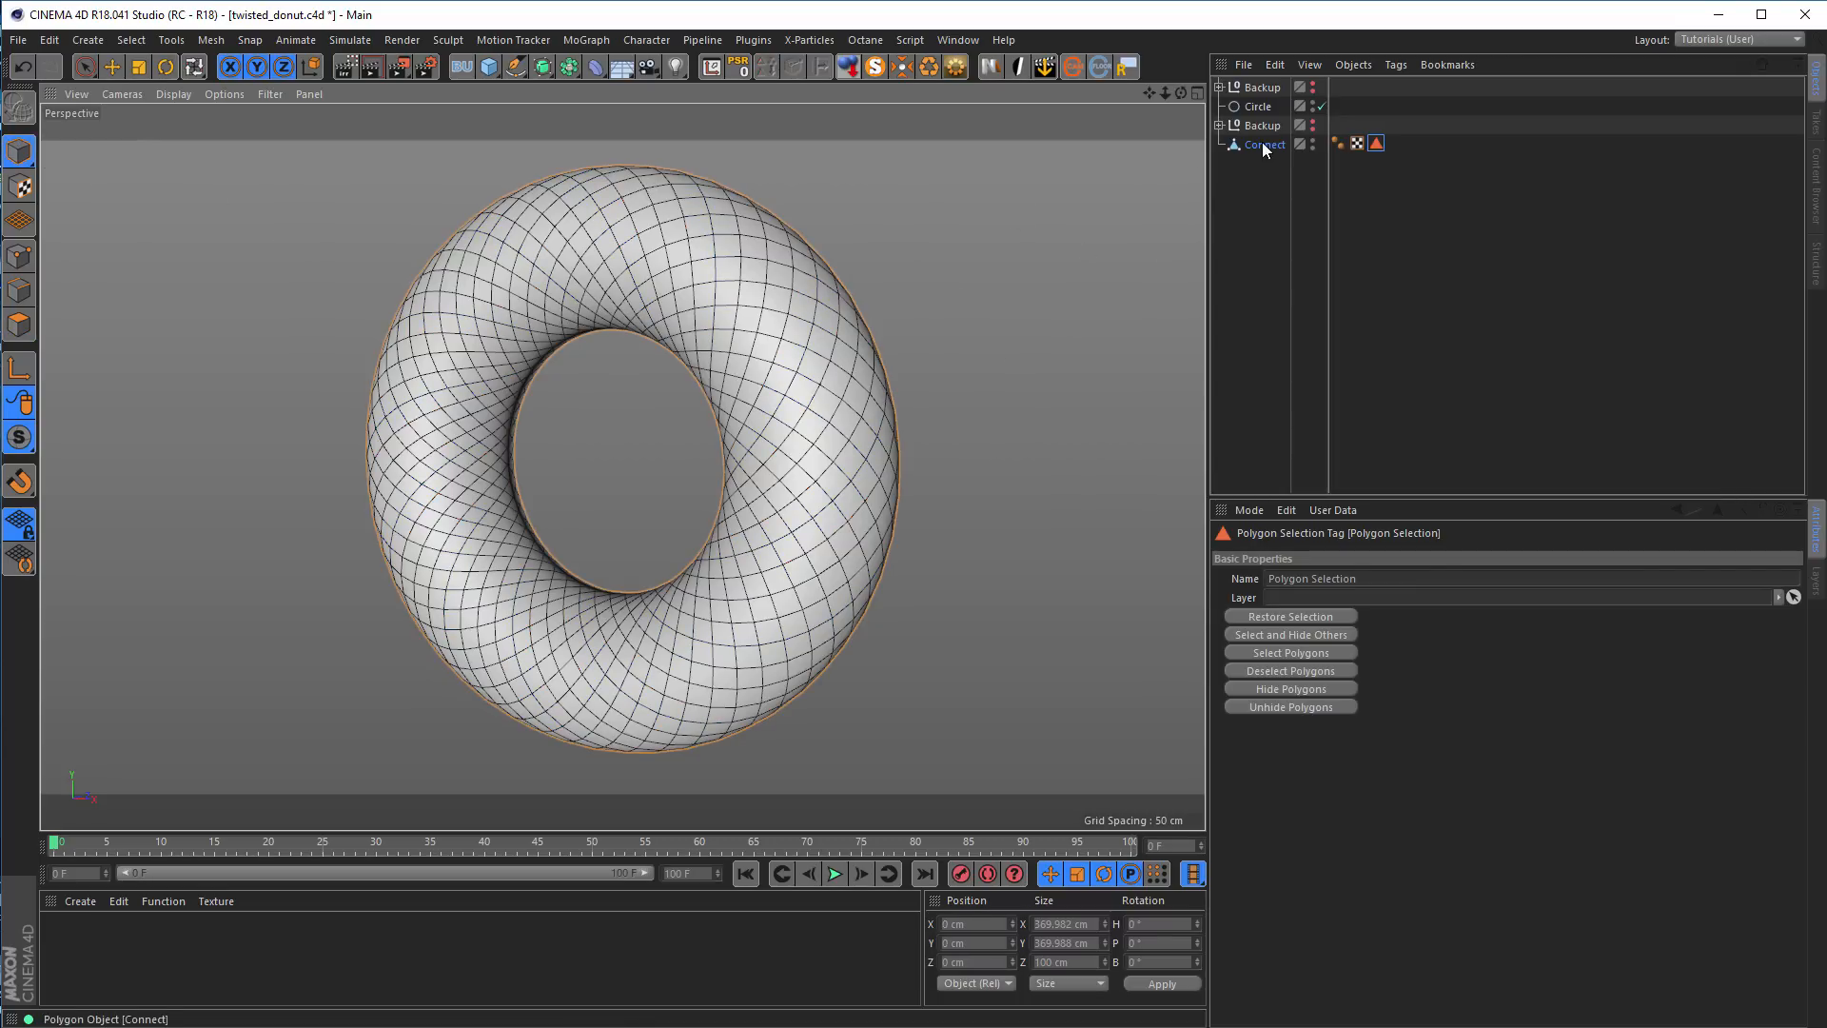
left_click(1262, 143)
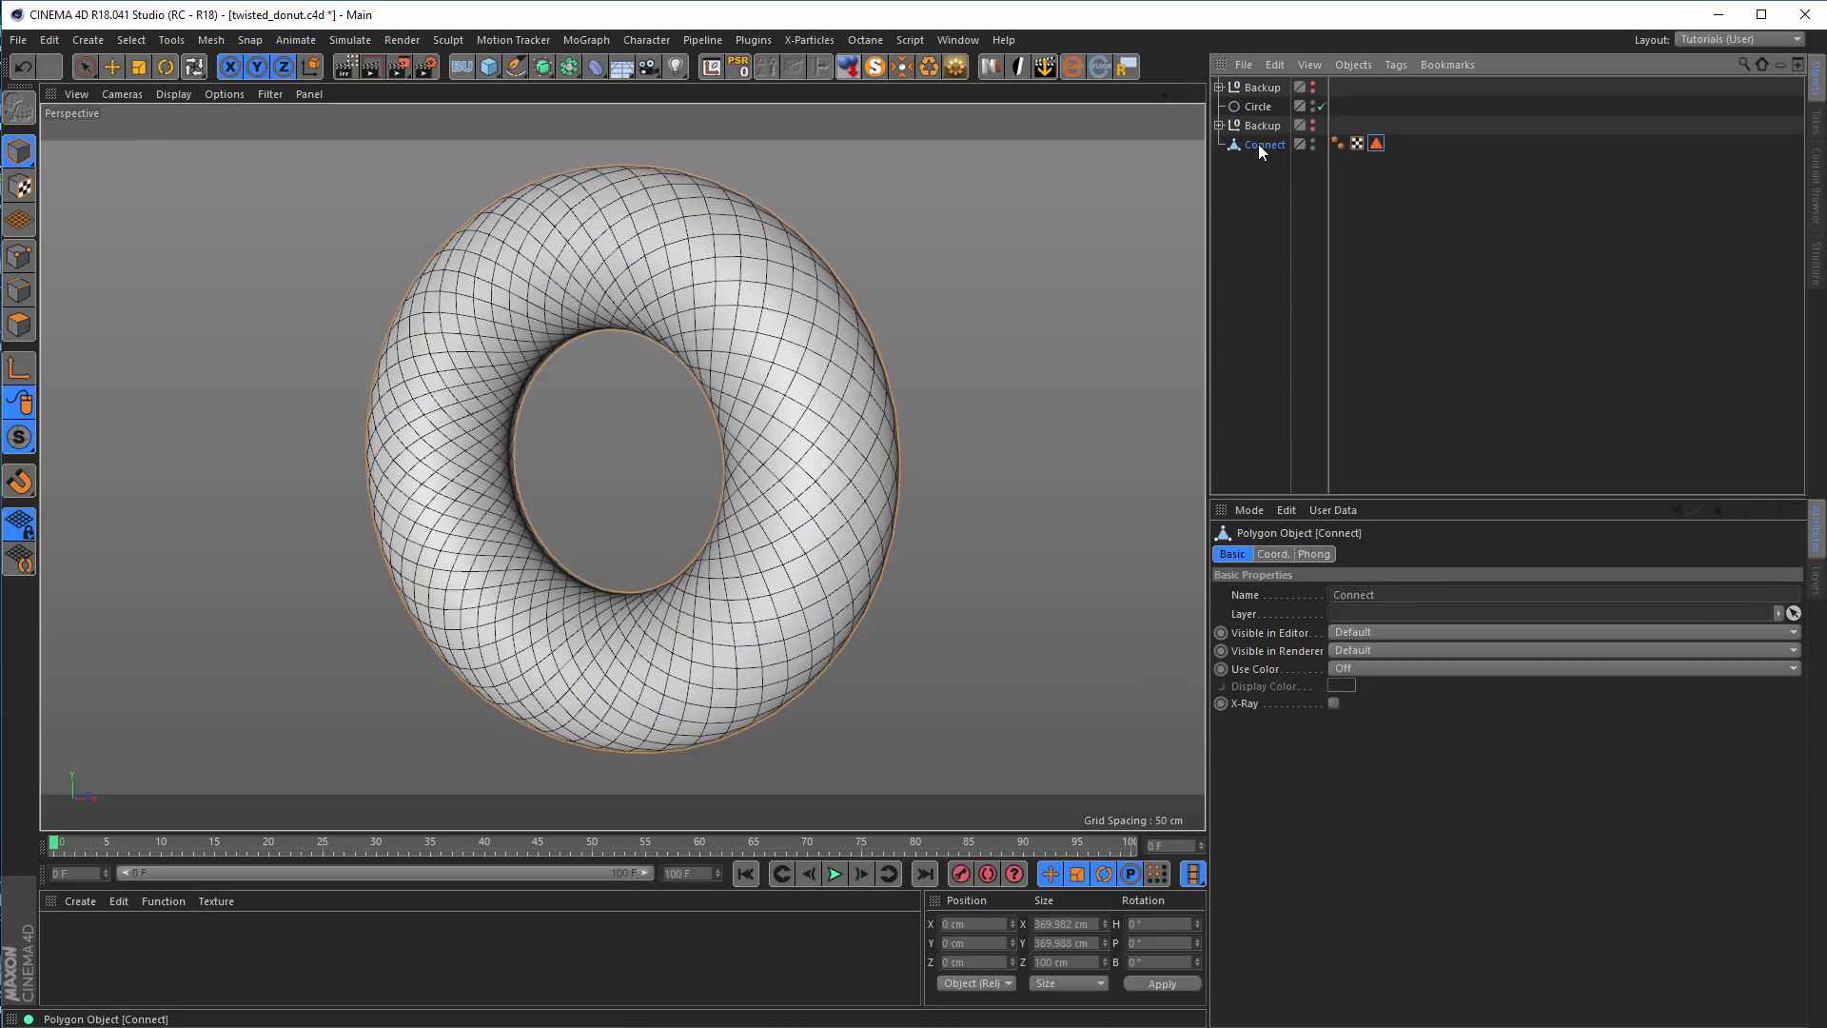
right_click(1258, 145)
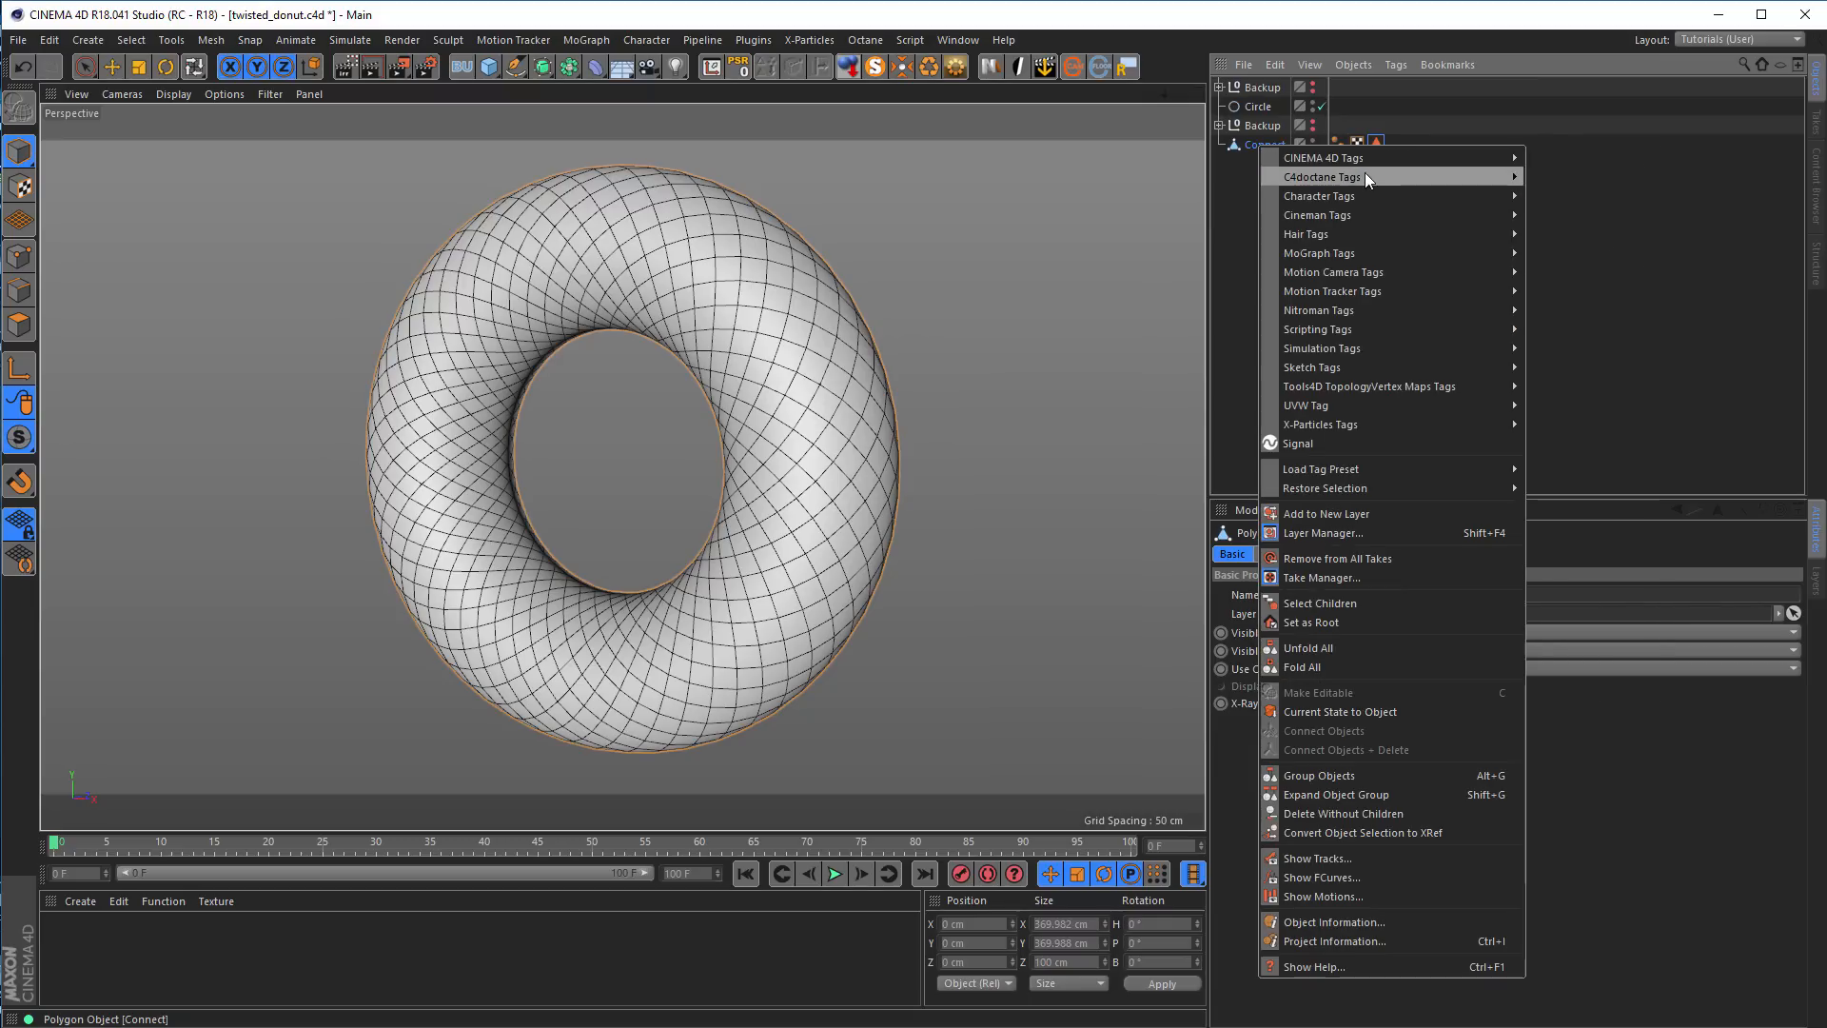
mouse_move(1417, 209)
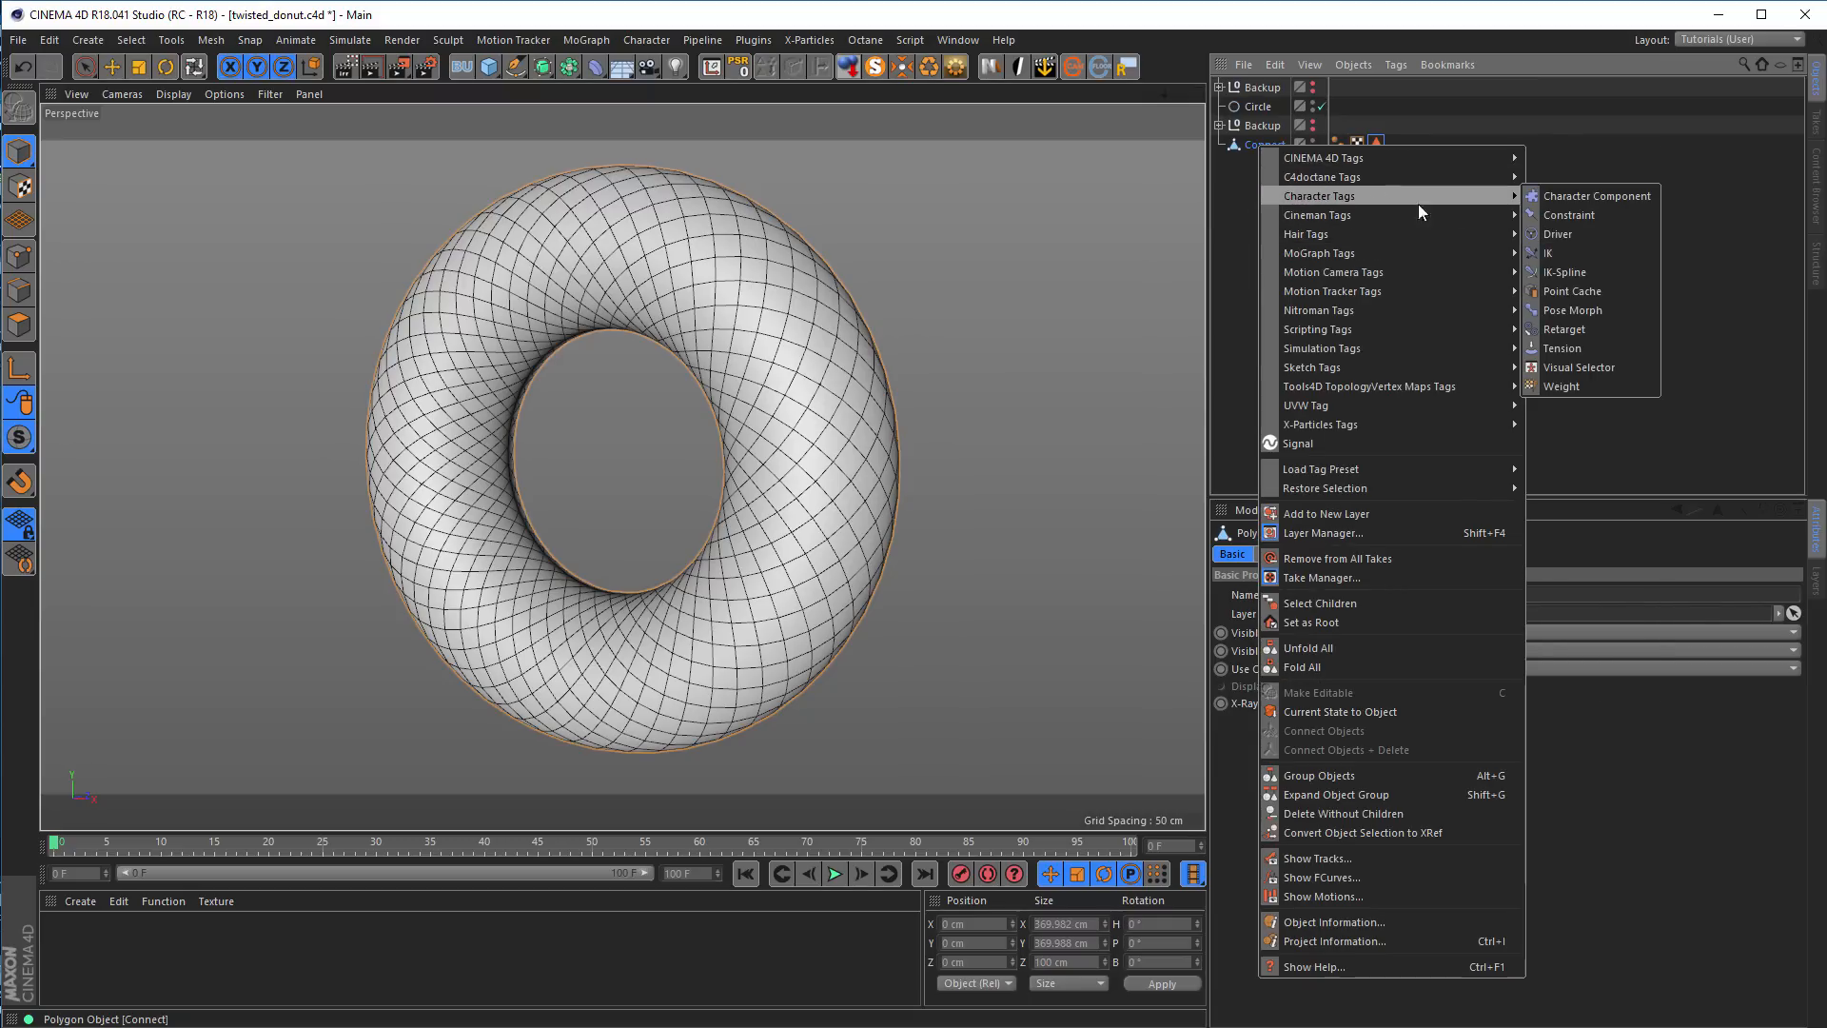
left_click(1562, 348)
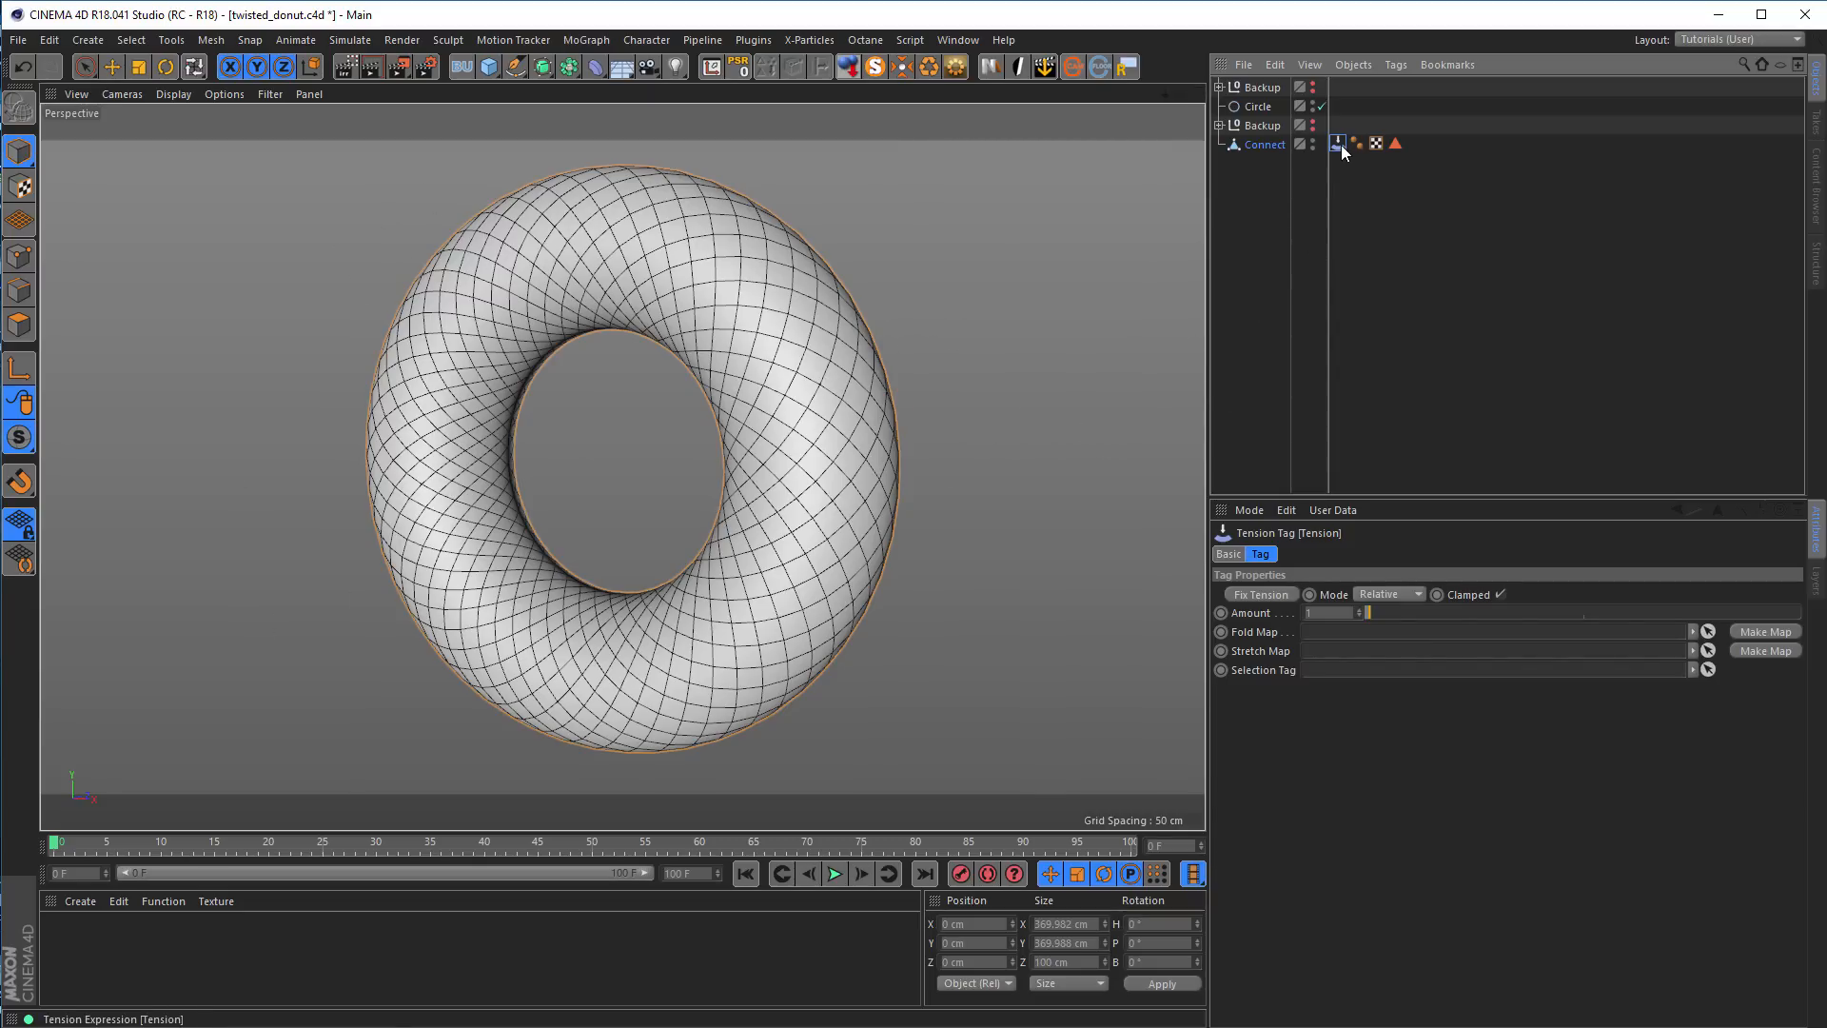
Open the Tension tag's settings in a separate window, create a Stretch map and display it on the ring
left_click(1799, 511)
left_click_drag(976, 674, 1157, 601)
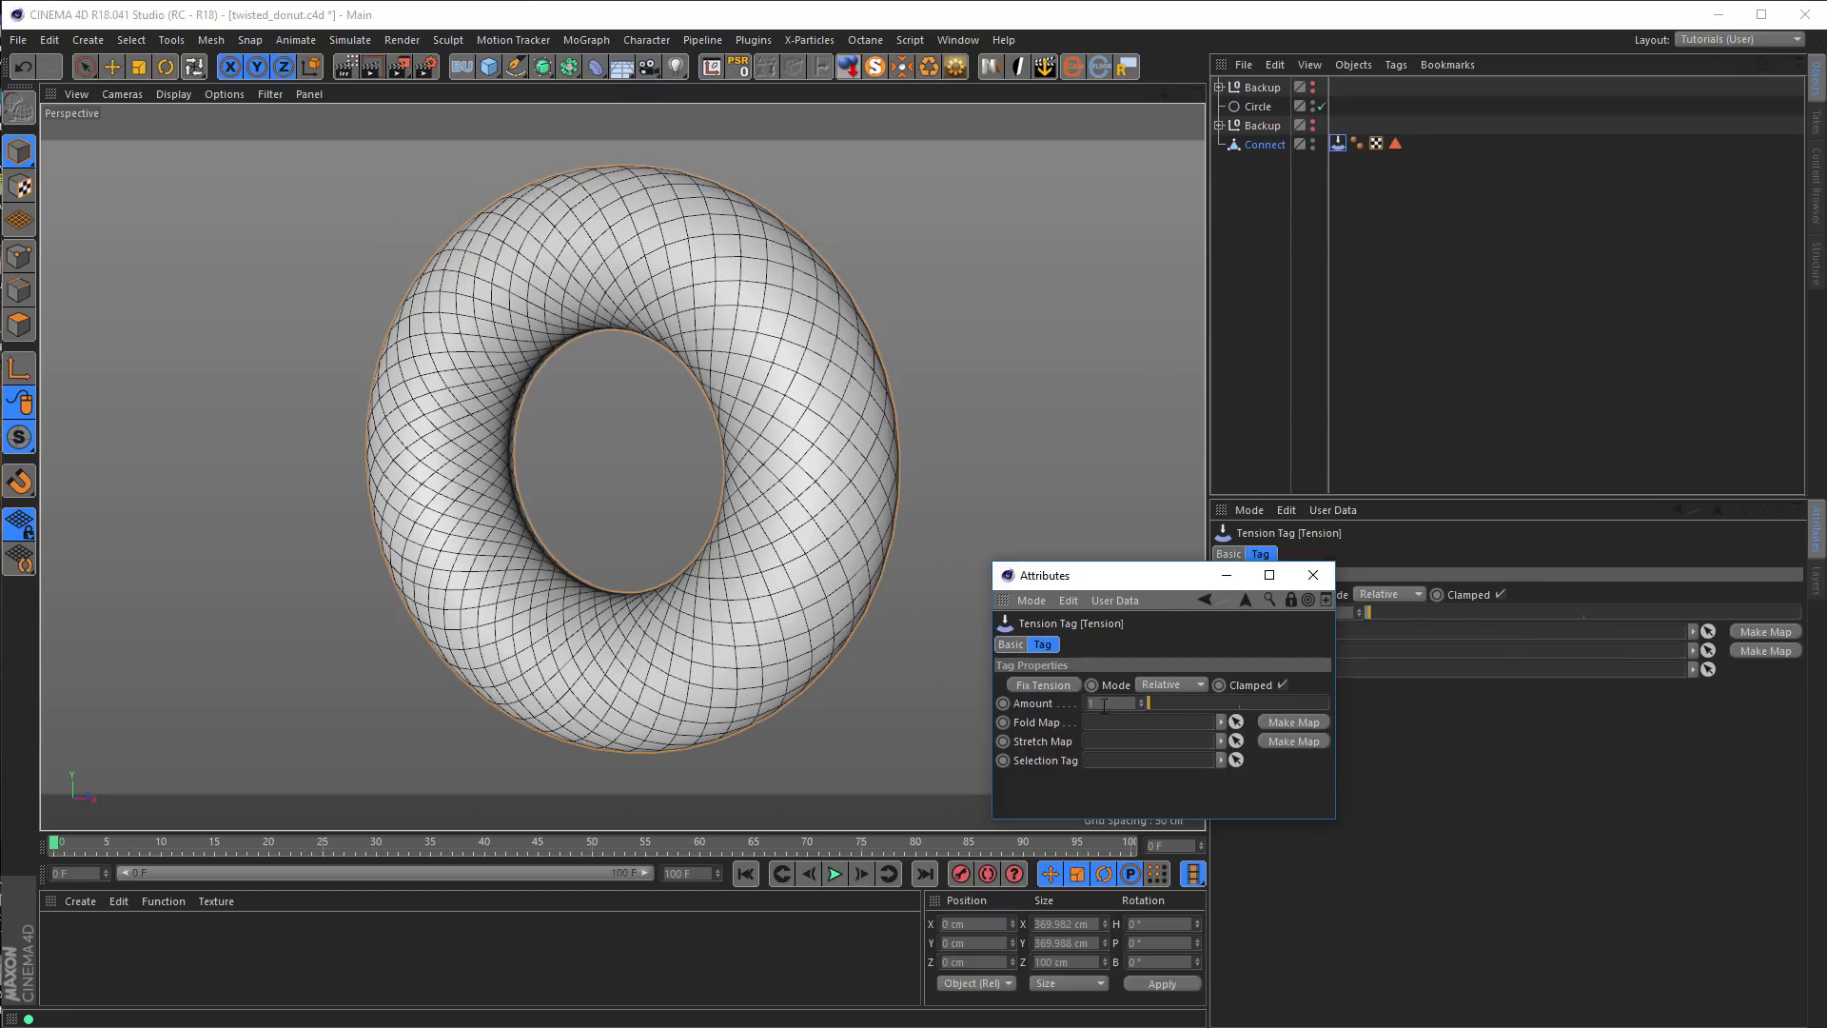
left_click(1281, 741)
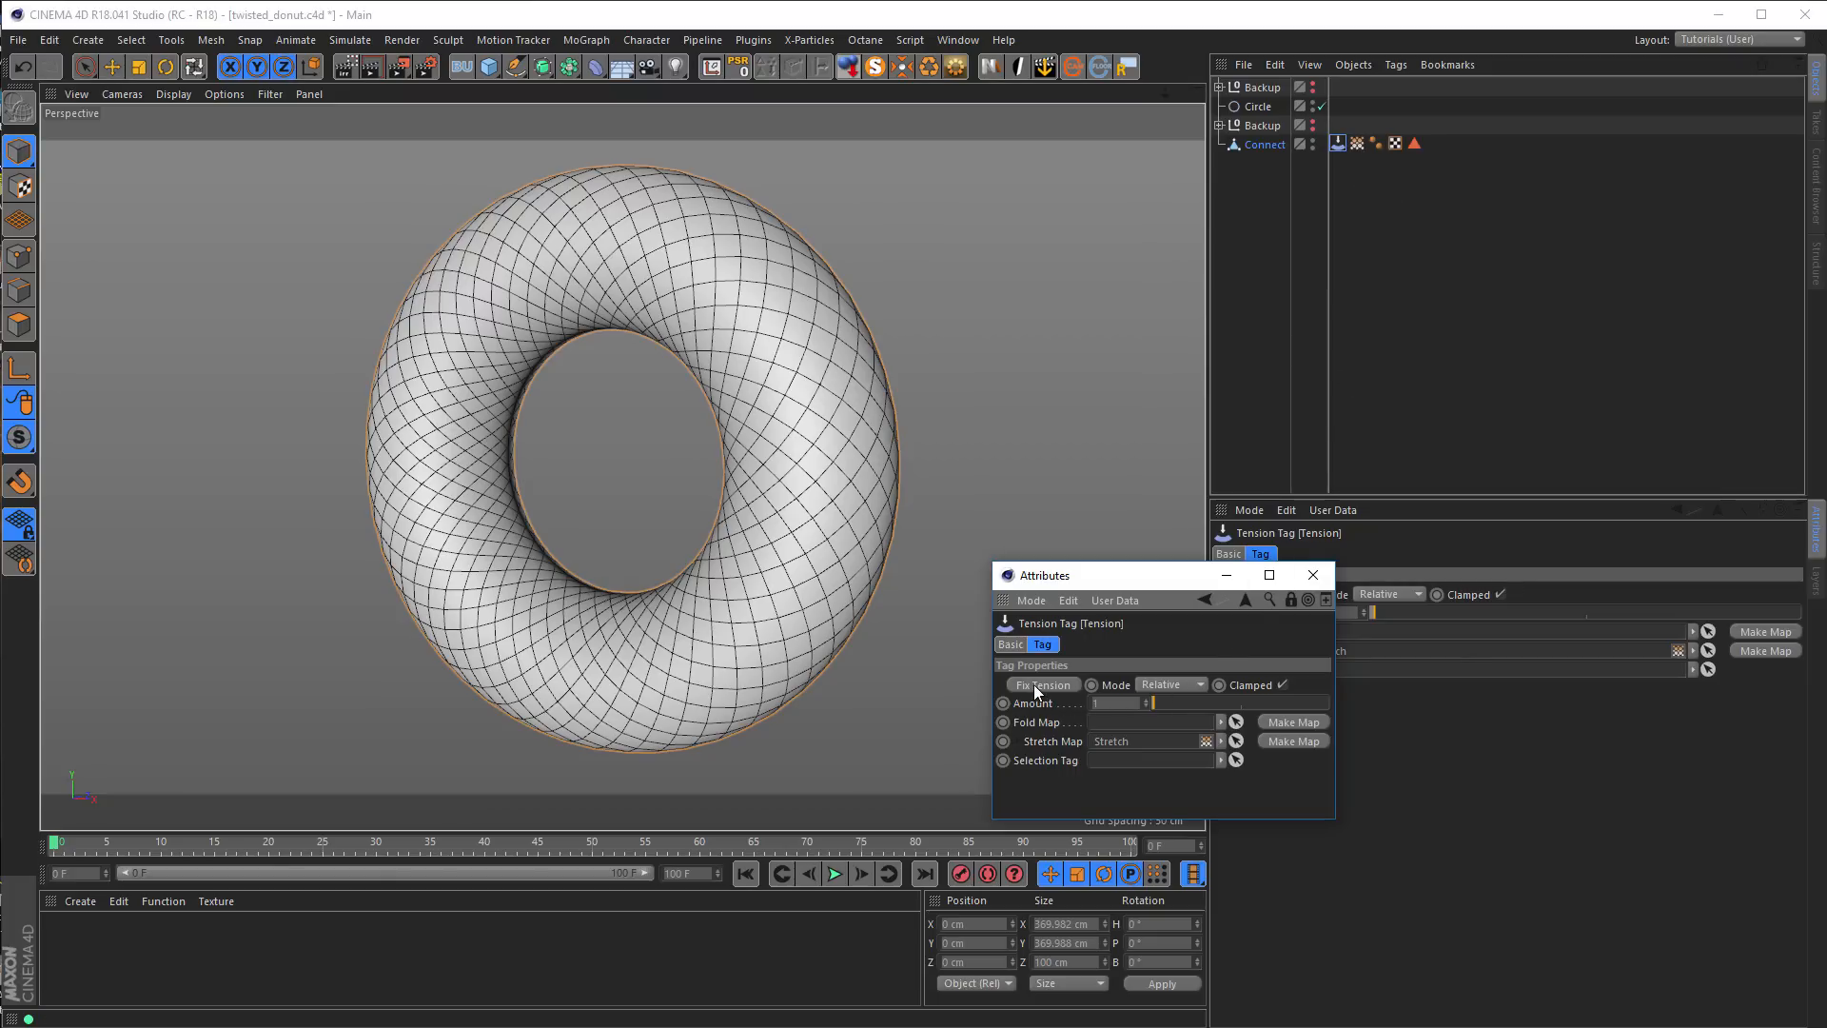
left_click(1356, 143)
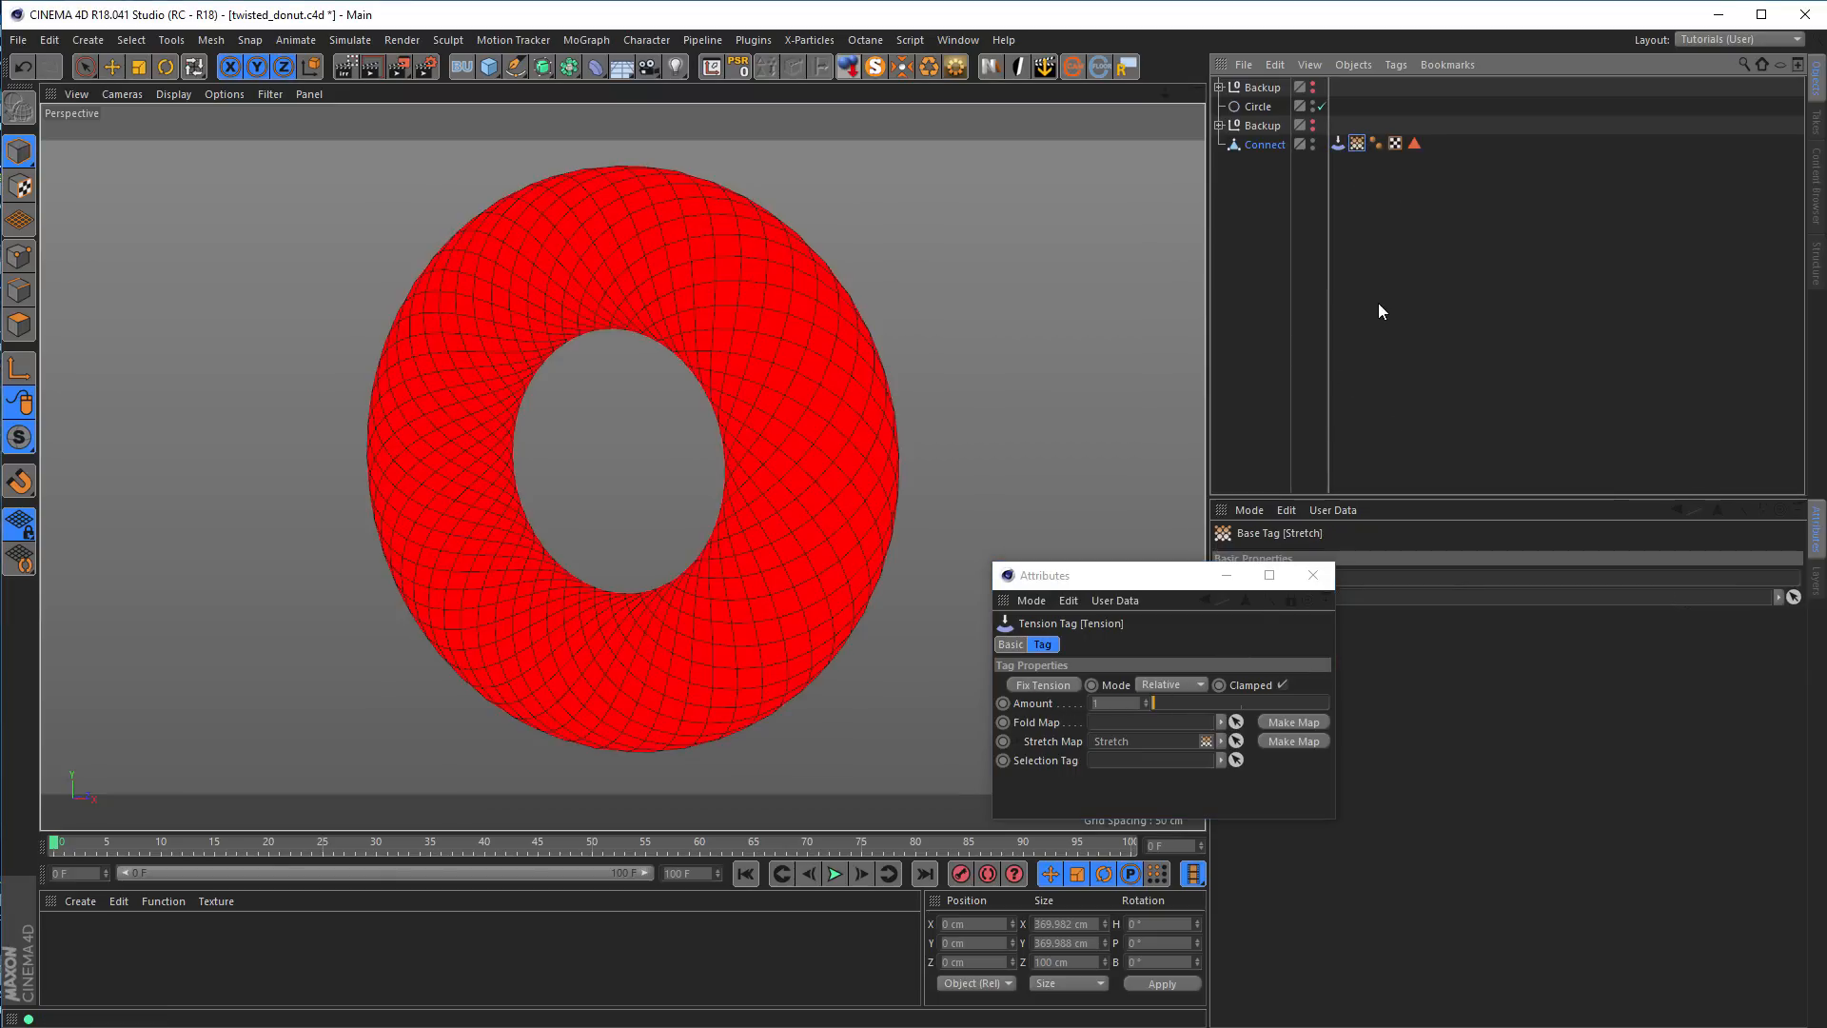
Add a Bevel deformer, restrict it to the stored Polygon Selection and turn off Use Angle
left_click(1259, 146)
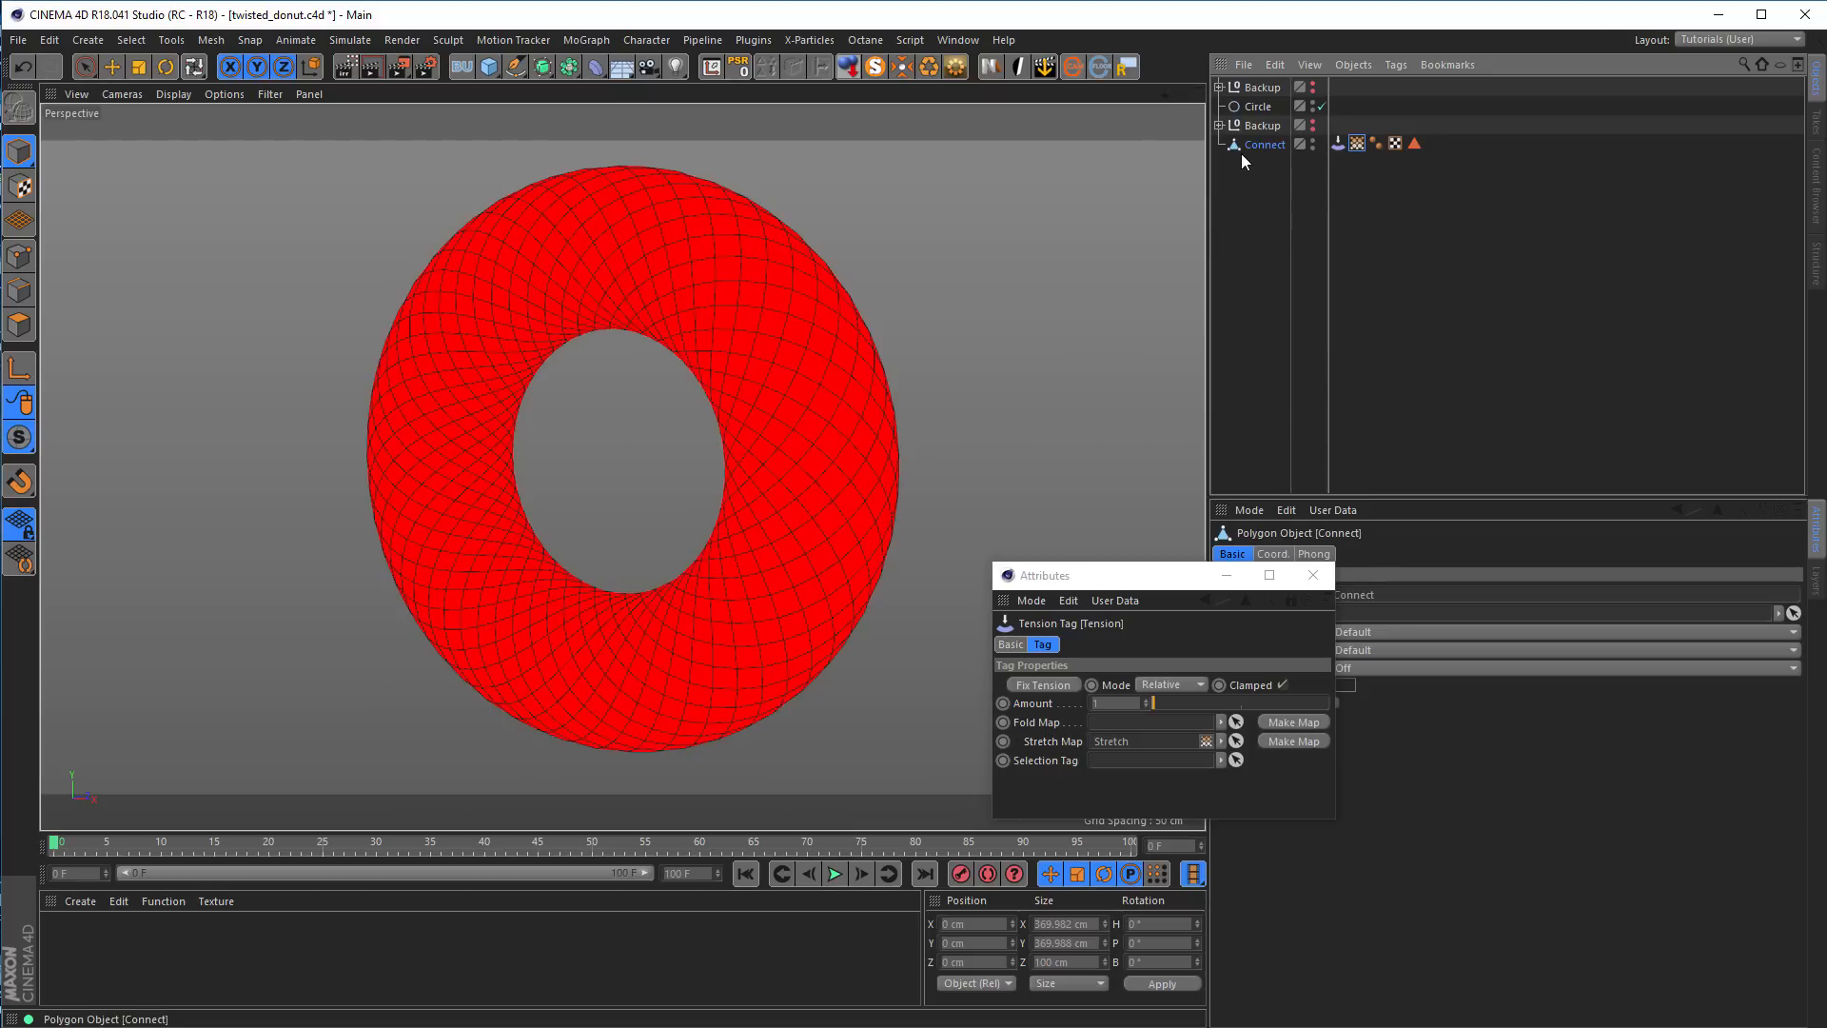
left_click_drag(594, 69, 898, 323)
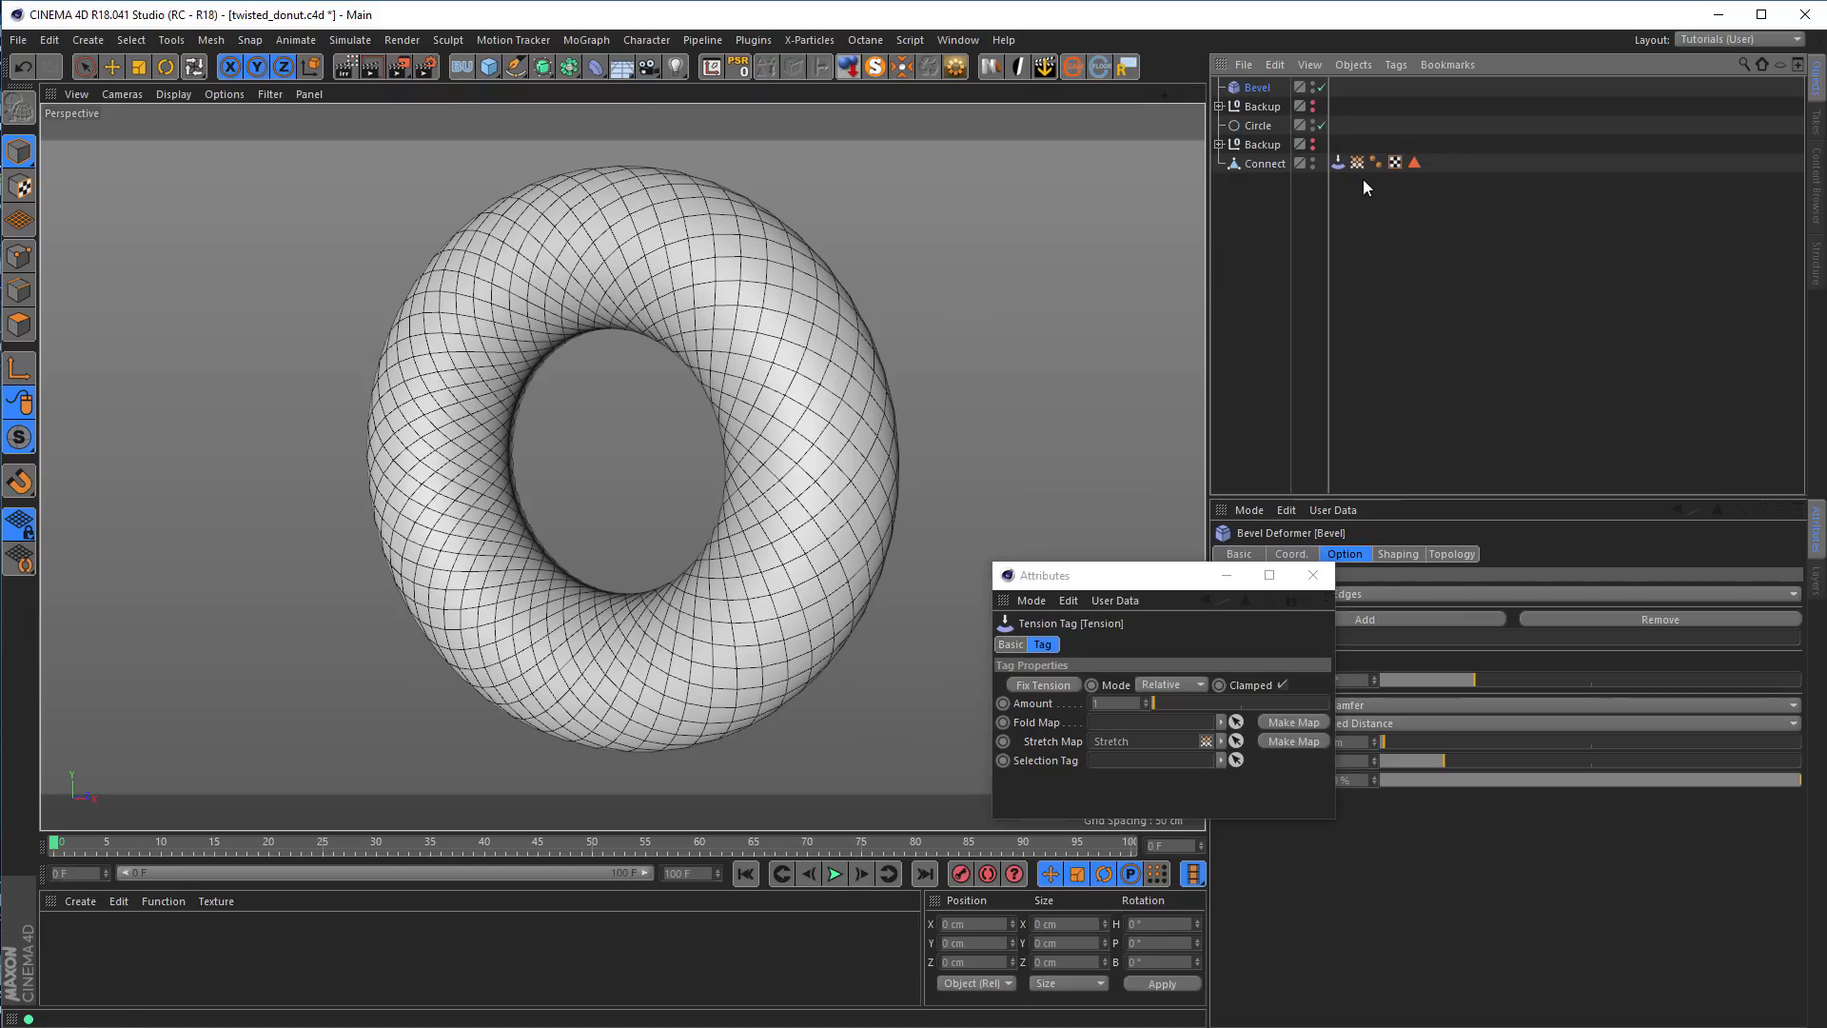
left_click_drag(1114, 581, 952, 634)
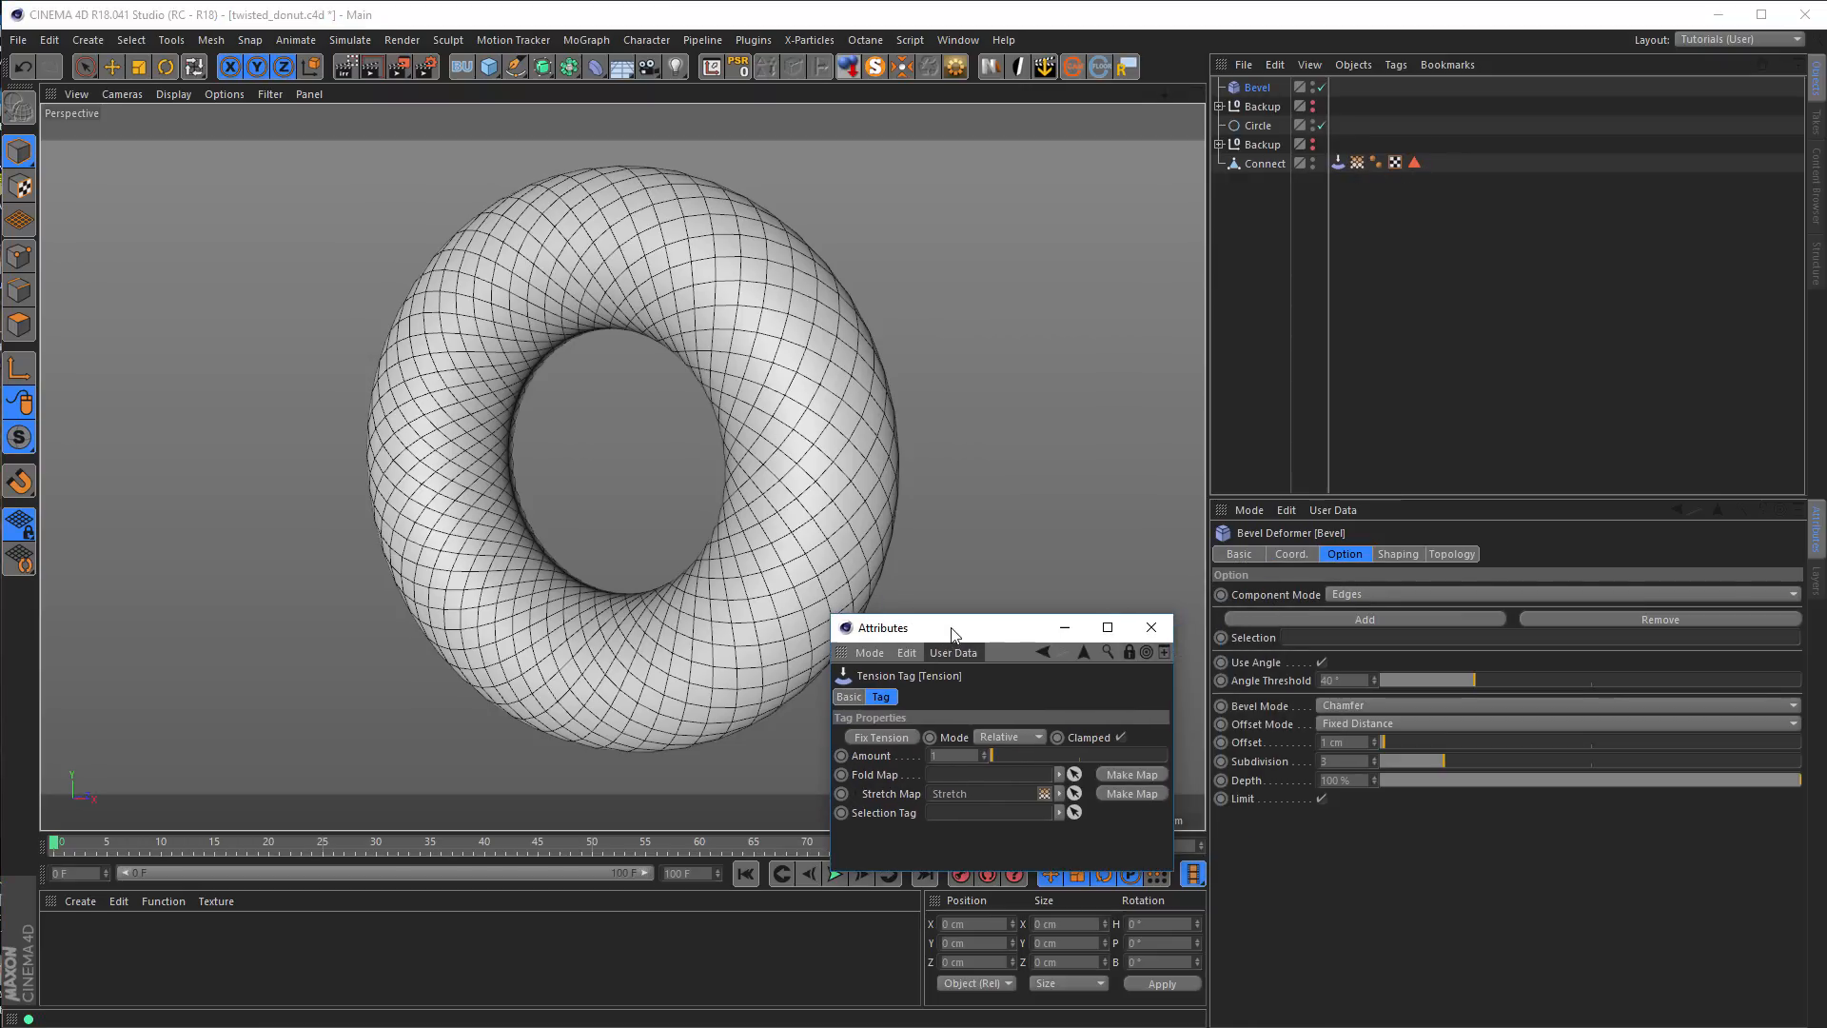
left_click_drag(1414, 163, 1353, 636)
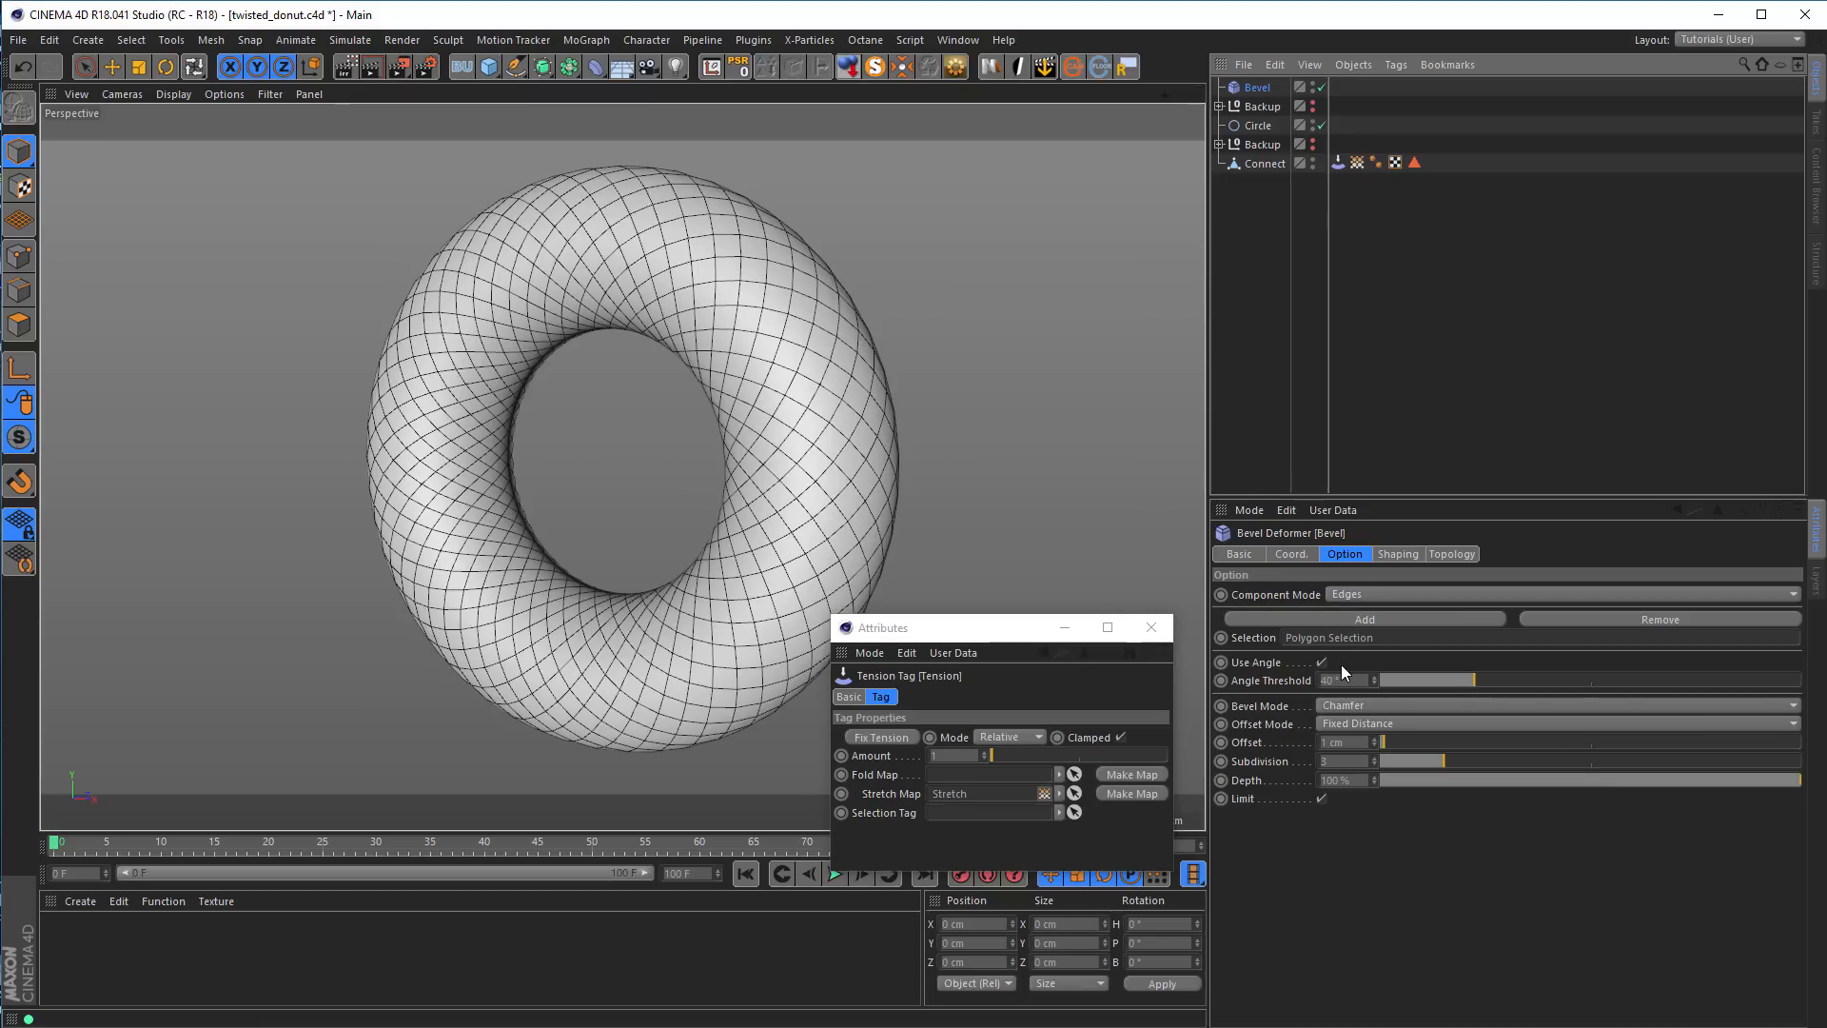
left_click(1321, 662)
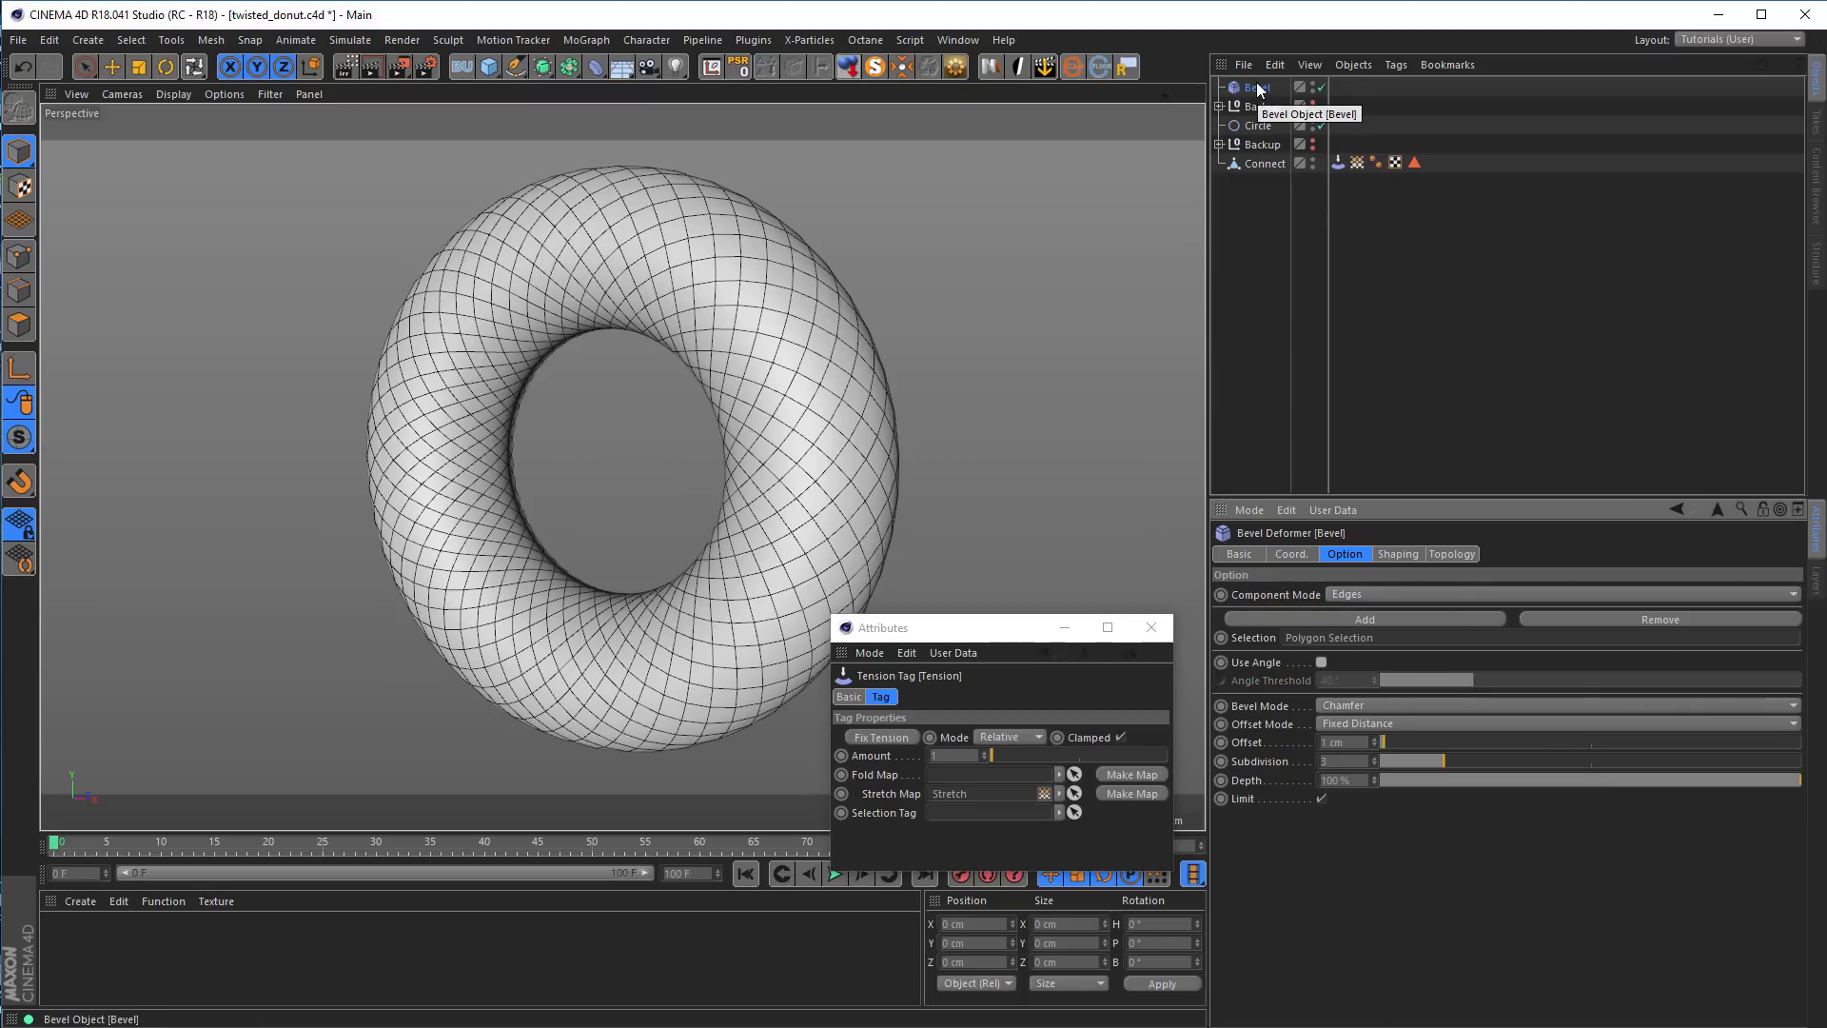
Nest the Bevel deformer under the Connect object and set its component mode to Polygons
mouse_move(1257, 90)
left_mouse_down()
mouse_move(1241, 169)
mouse_move(1273, 167)
left_mouse_up()
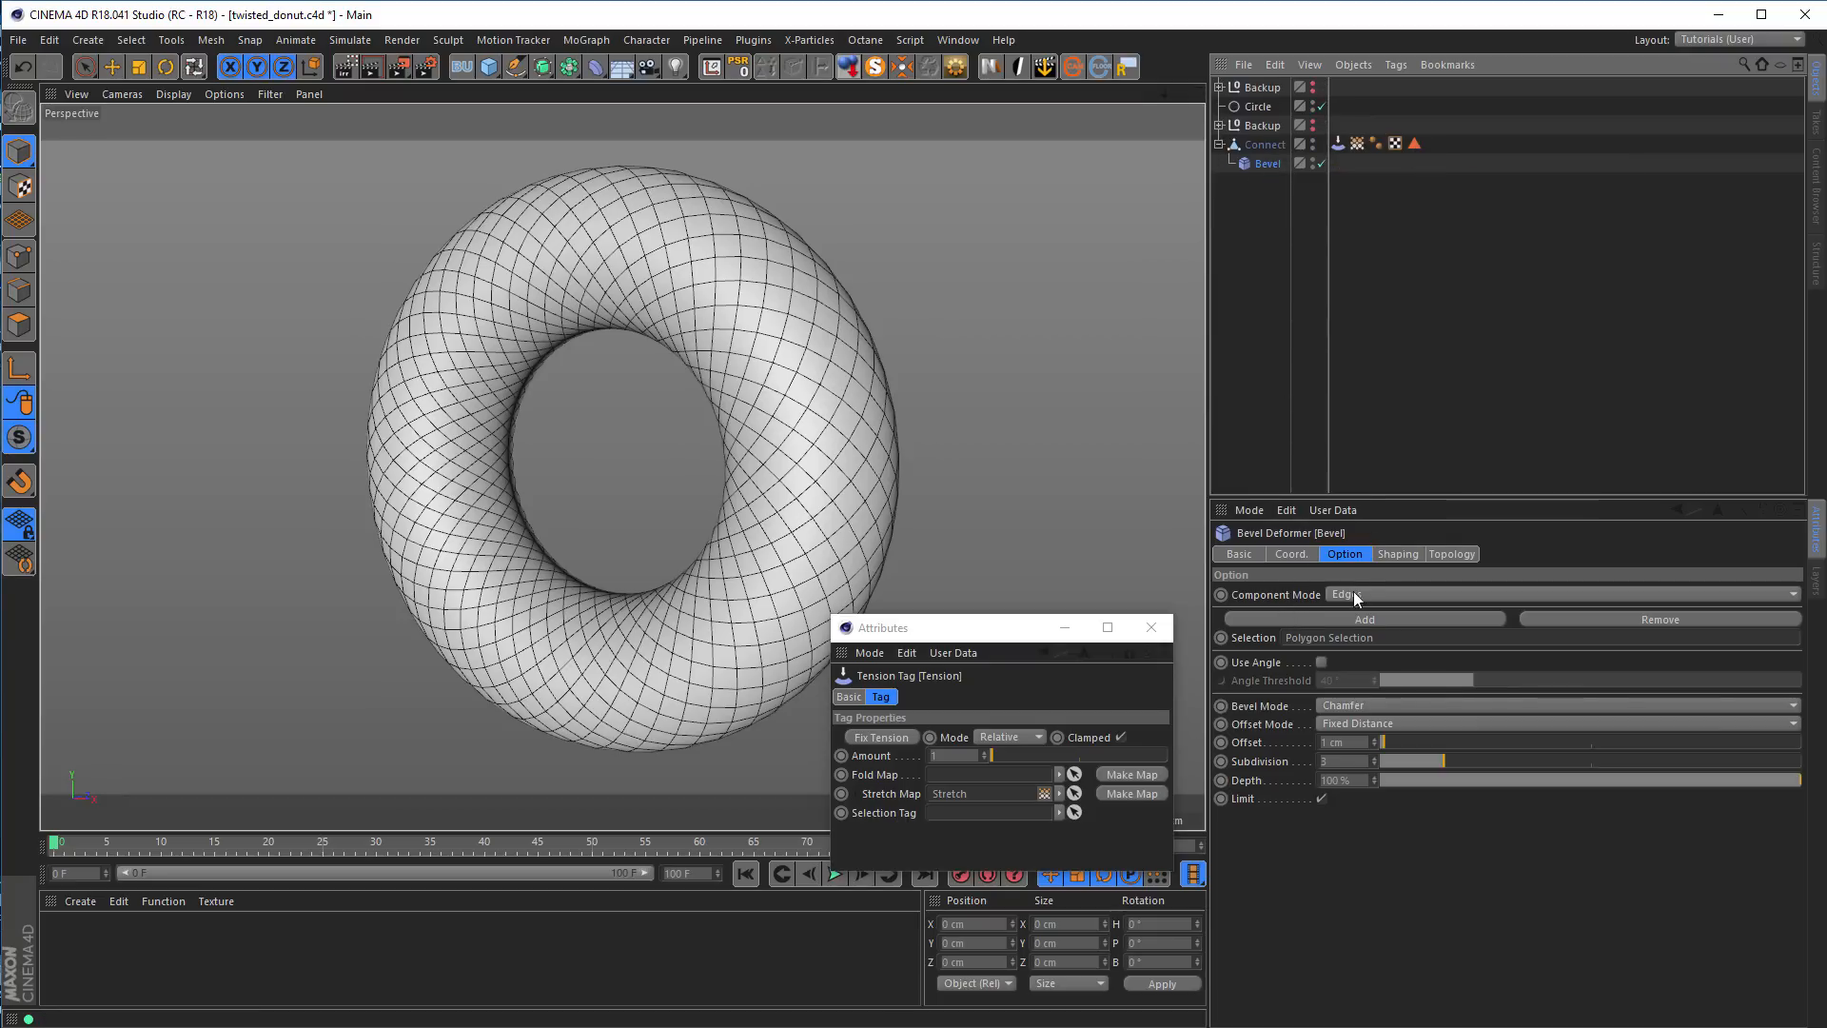
left_click(1399, 592)
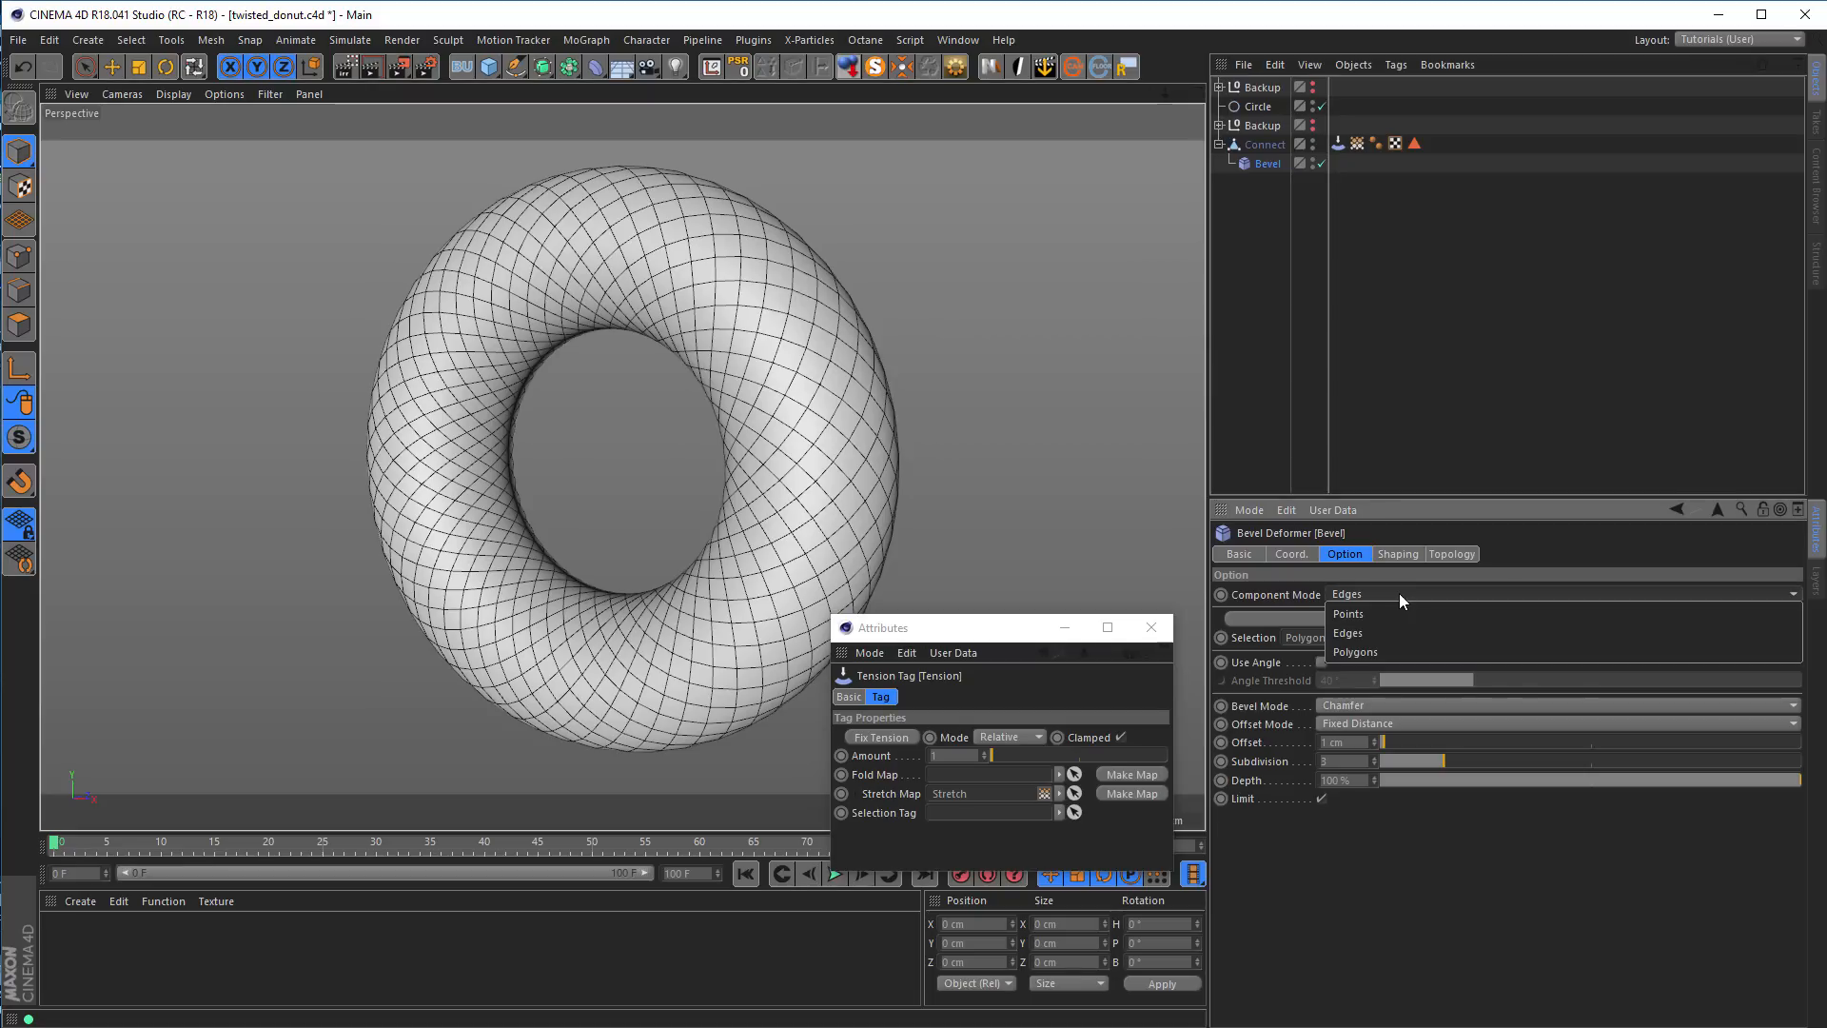
left_click(1372, 649)
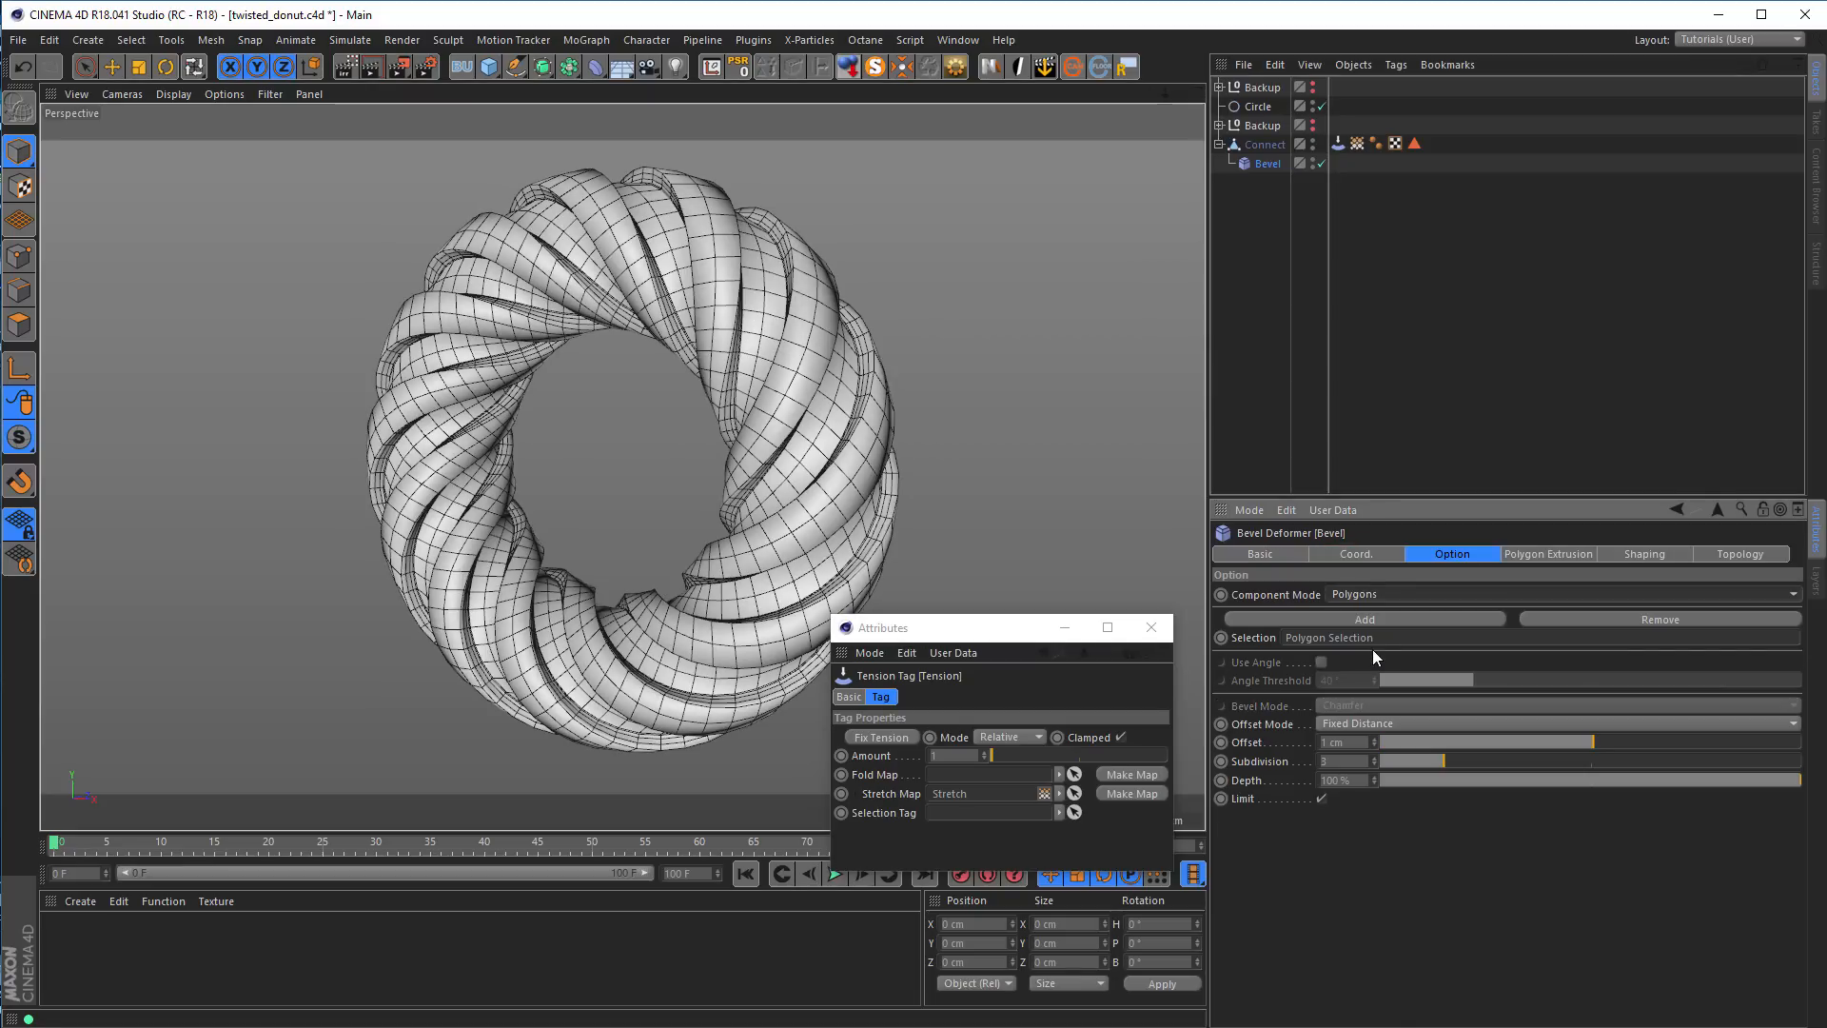
With the Stretch map displayed on the ring, set the Bevel deformer's polygon extrusion to about -8 cm
left_click(1357, 143)
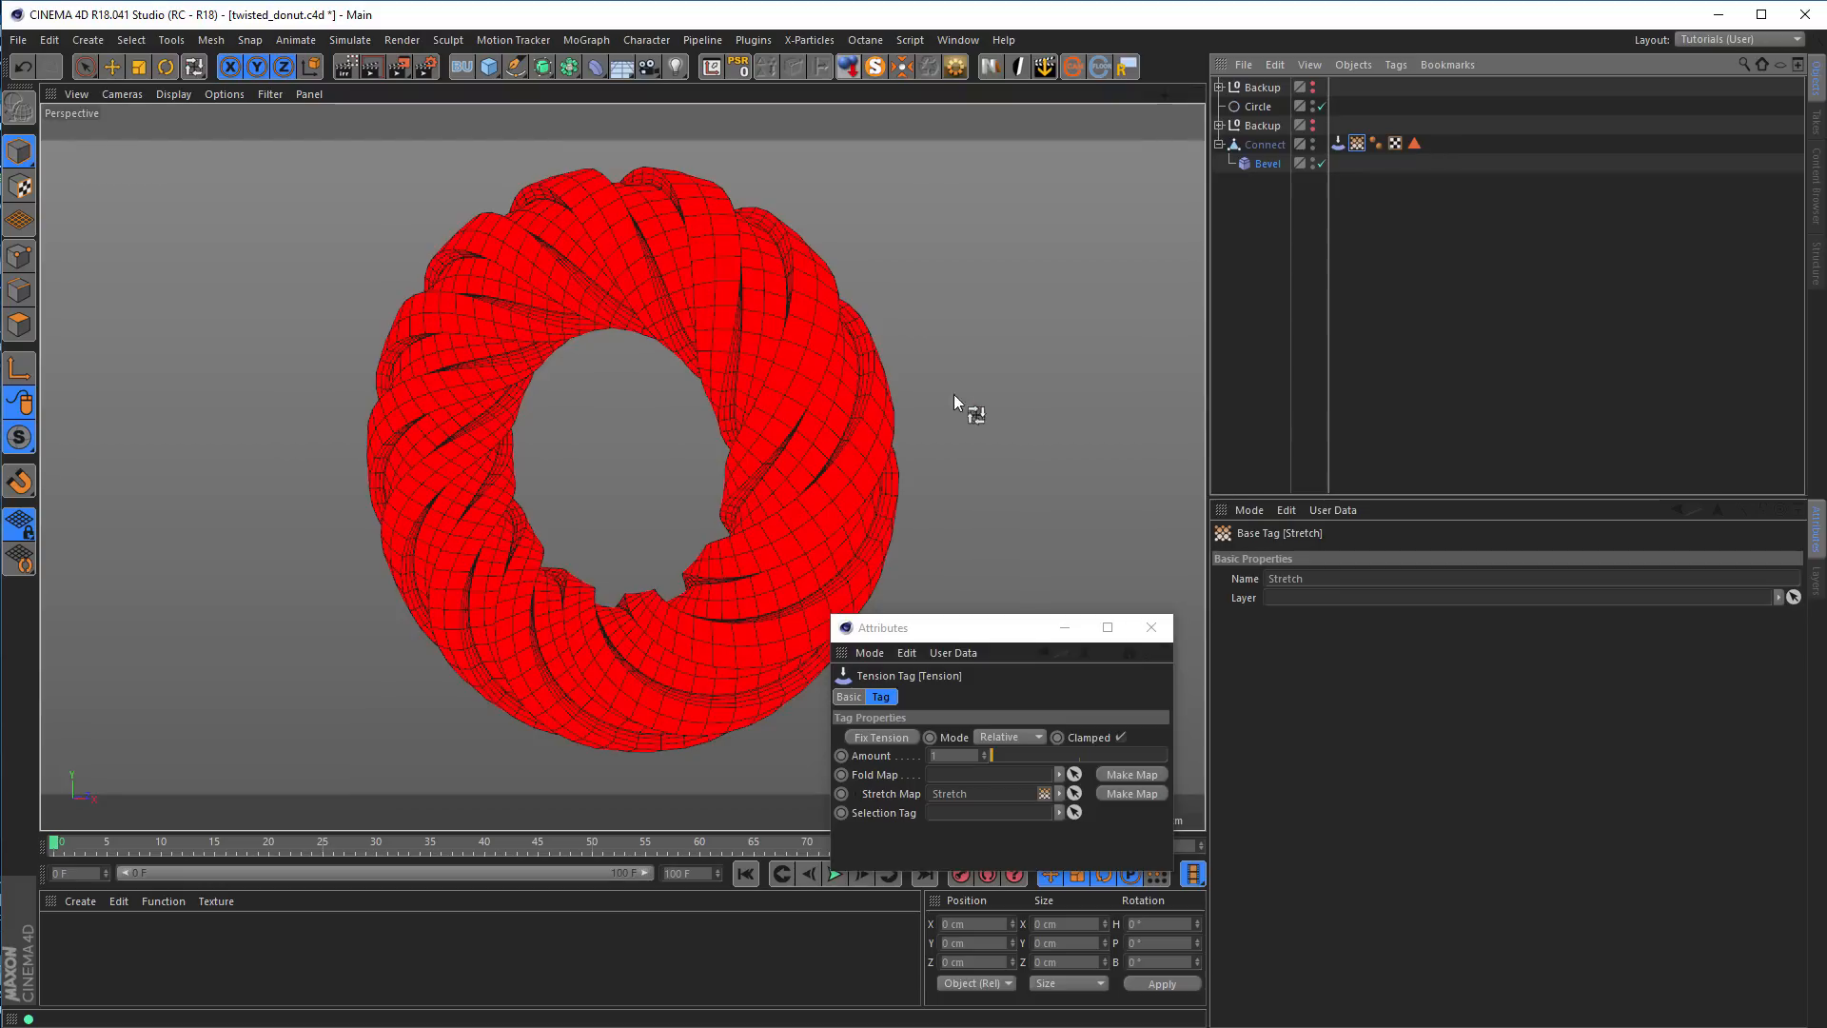
left_click_drag(653, 314, 744, 267, "alt")
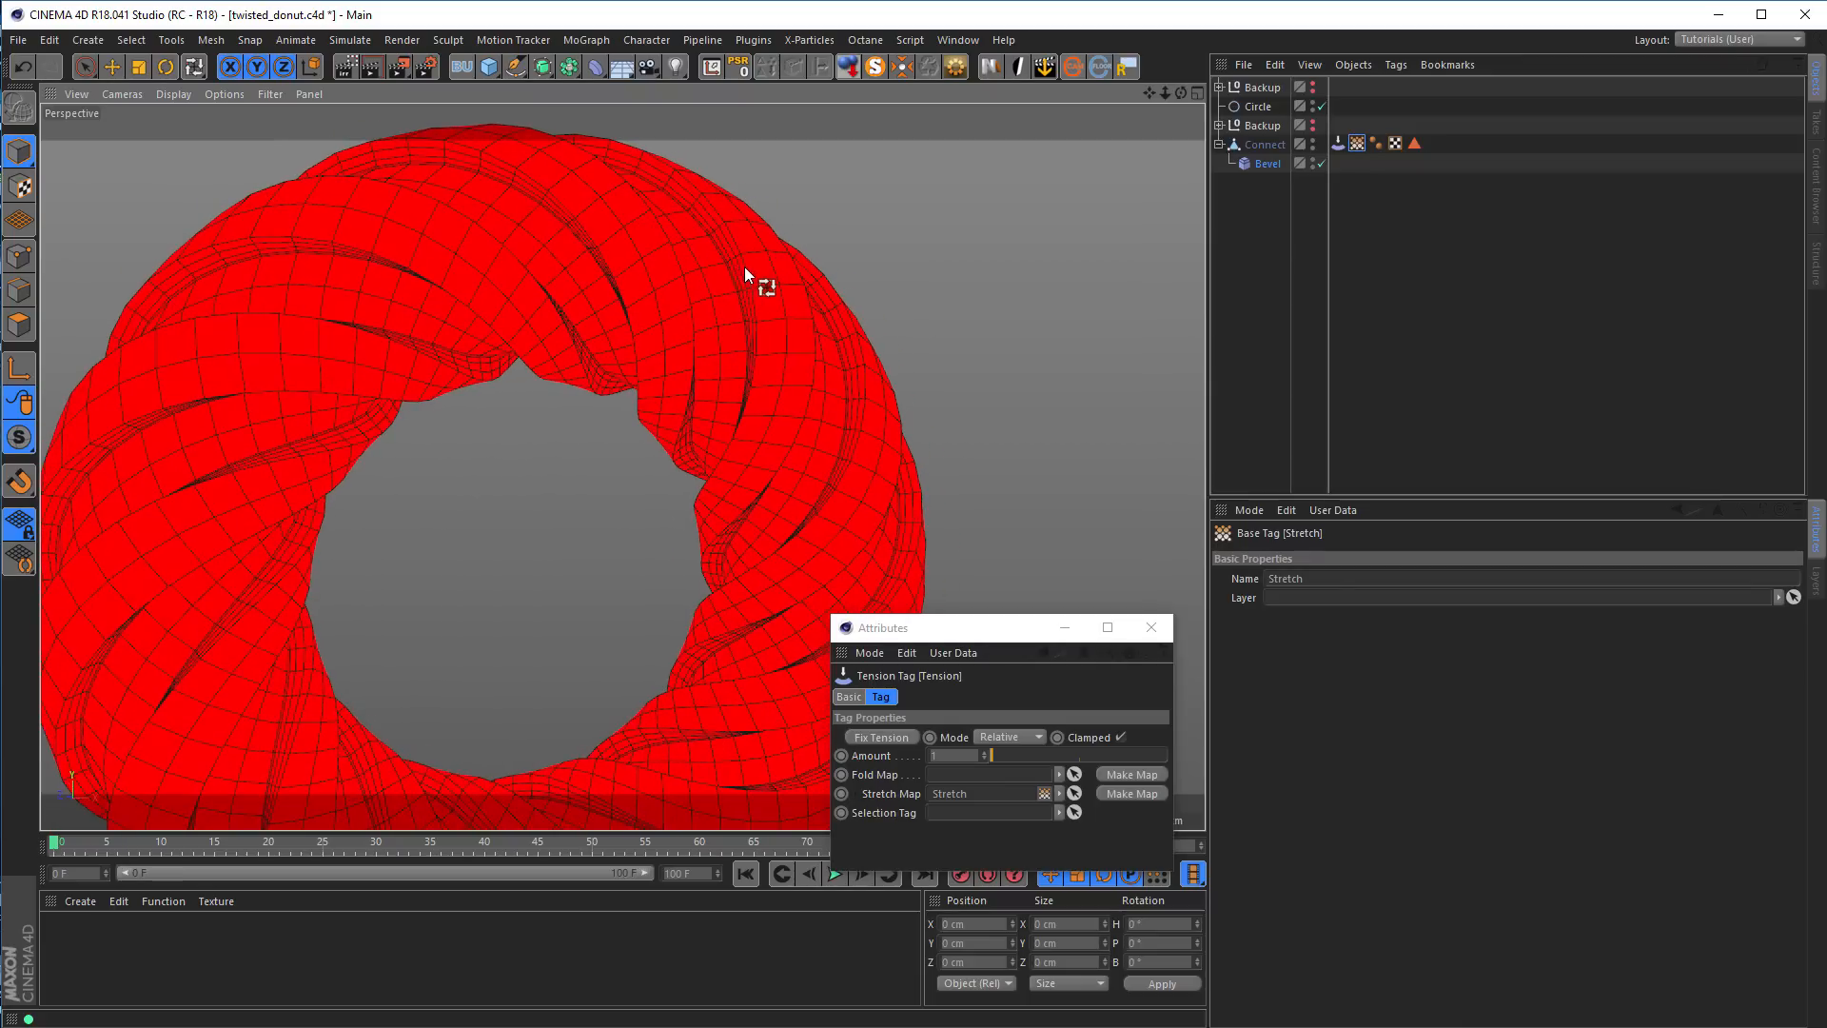
left_click(1265, 164)
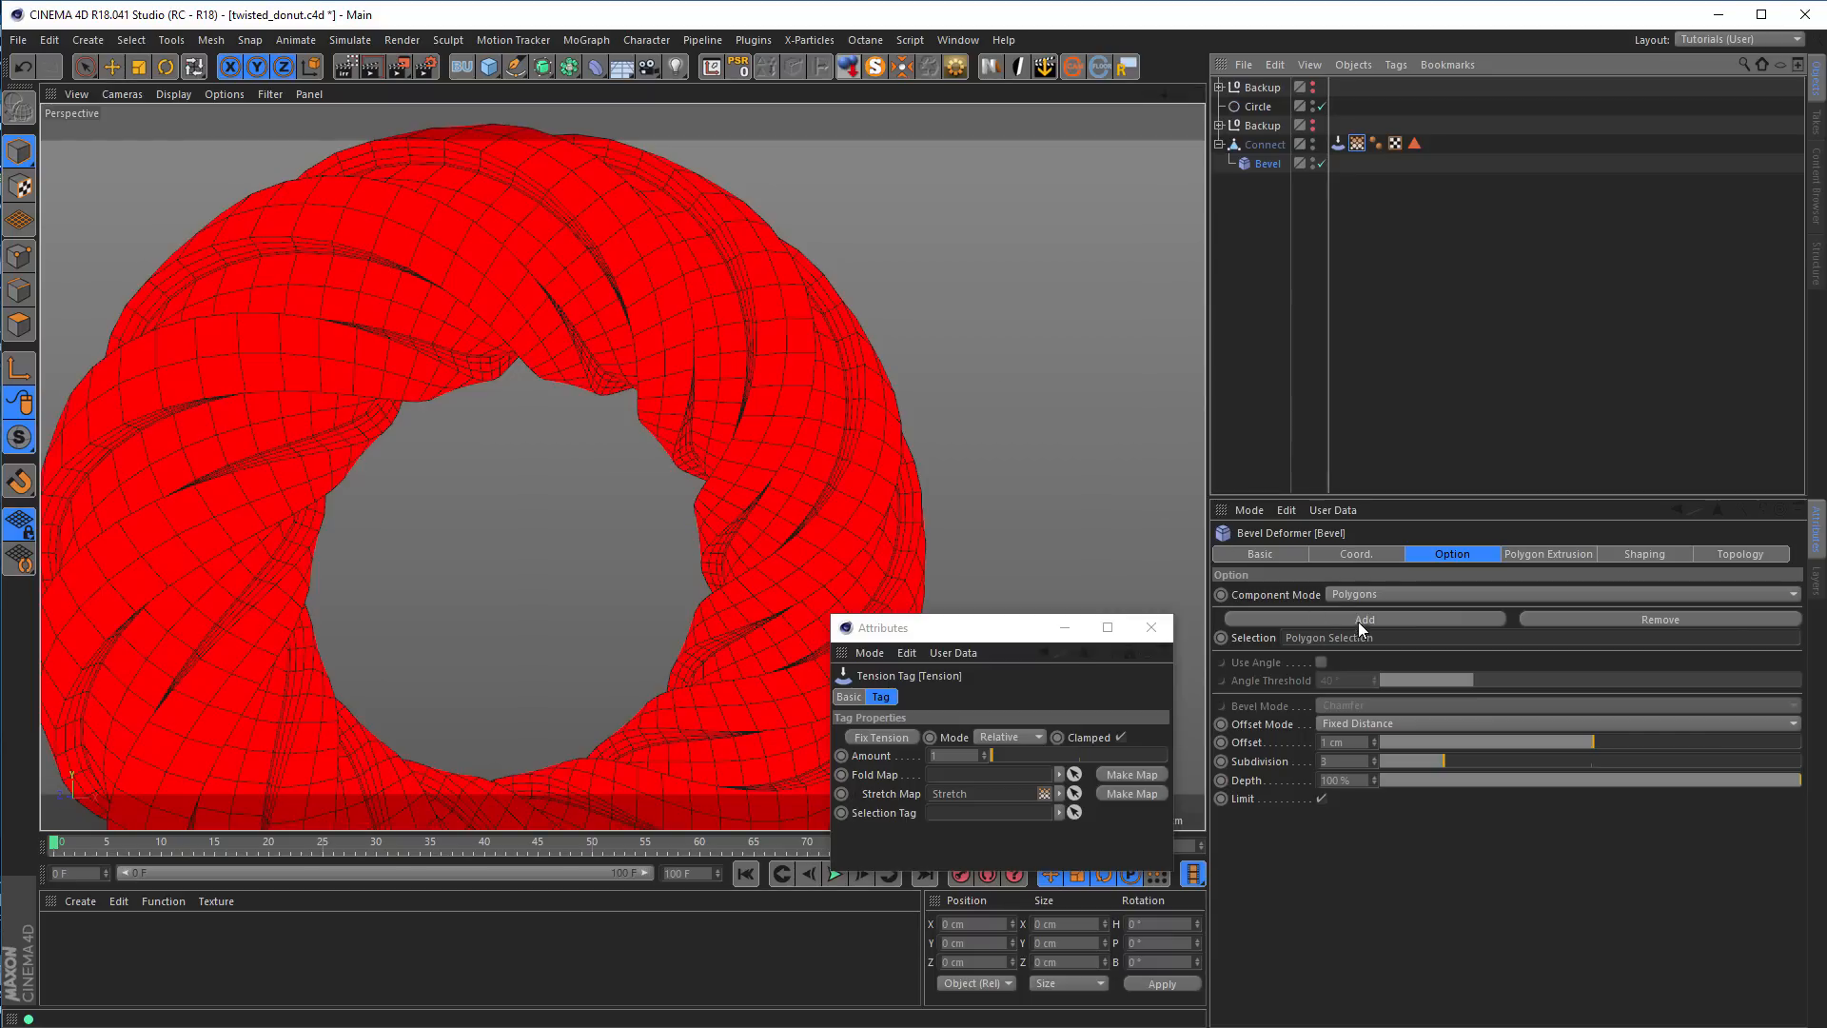
left_click(1530, 559)
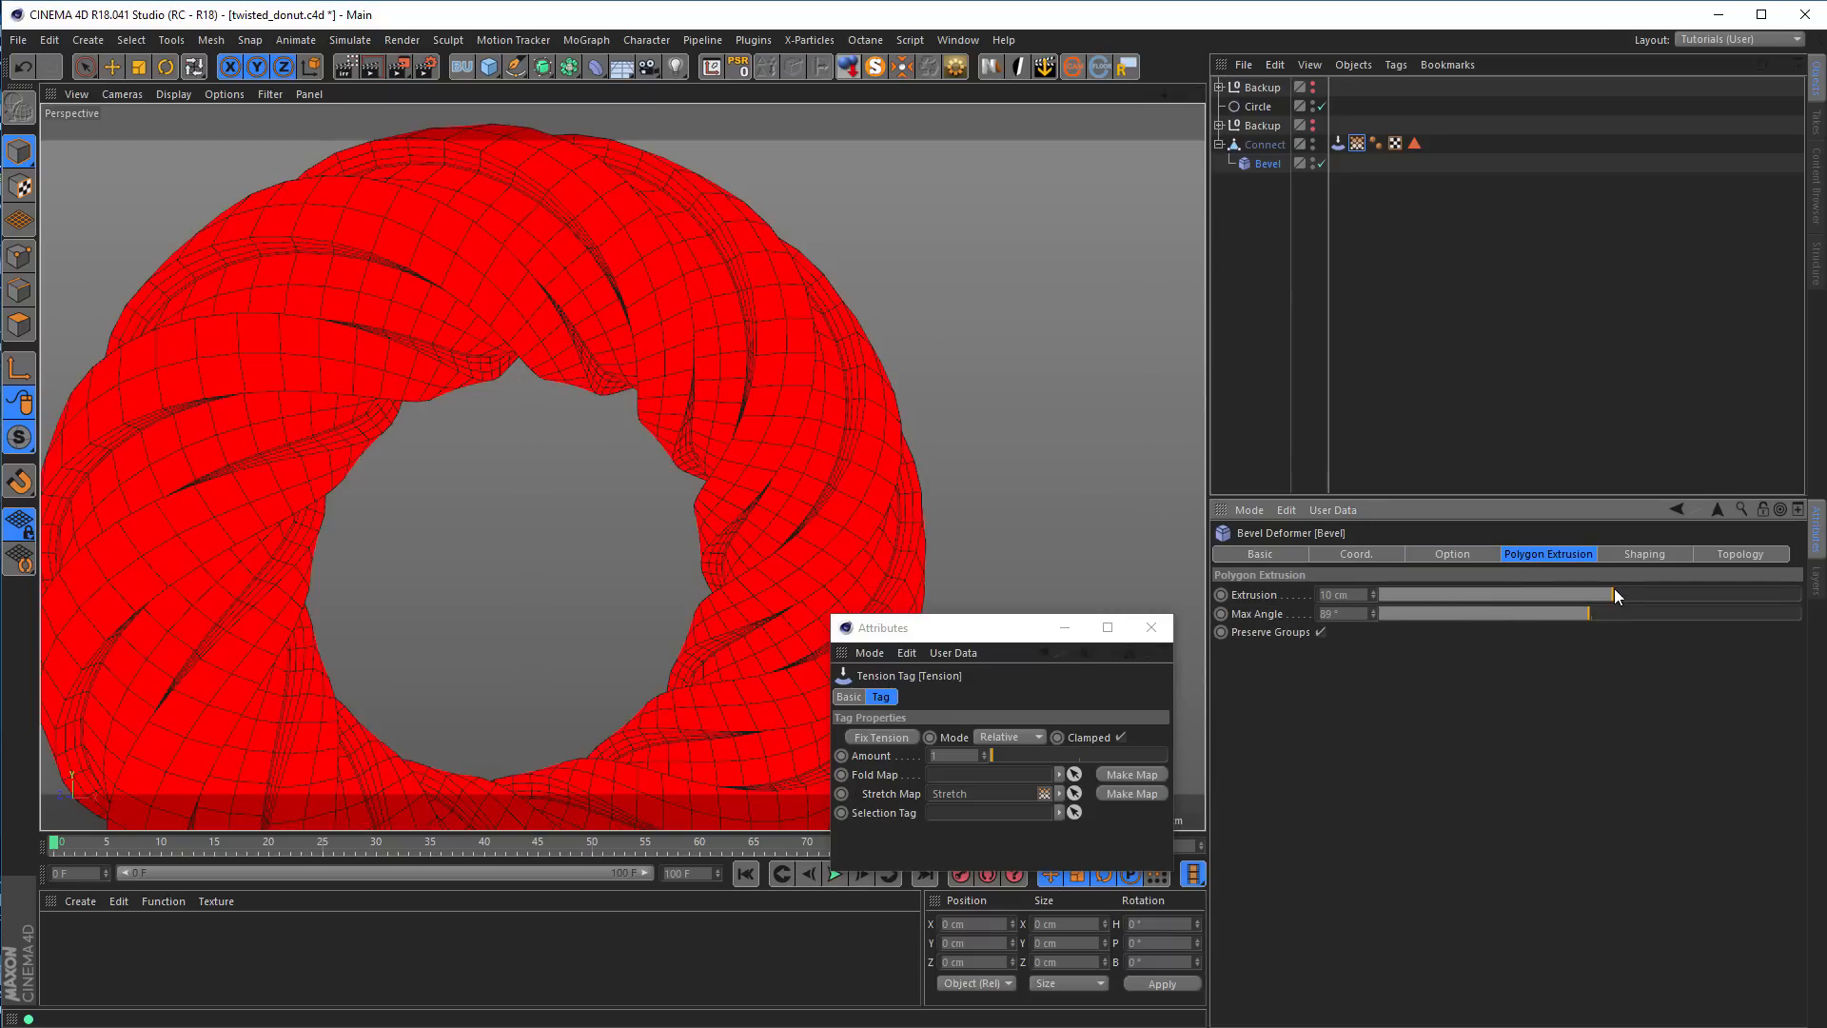
left_click_drag(1613, 588, 1572, 596)
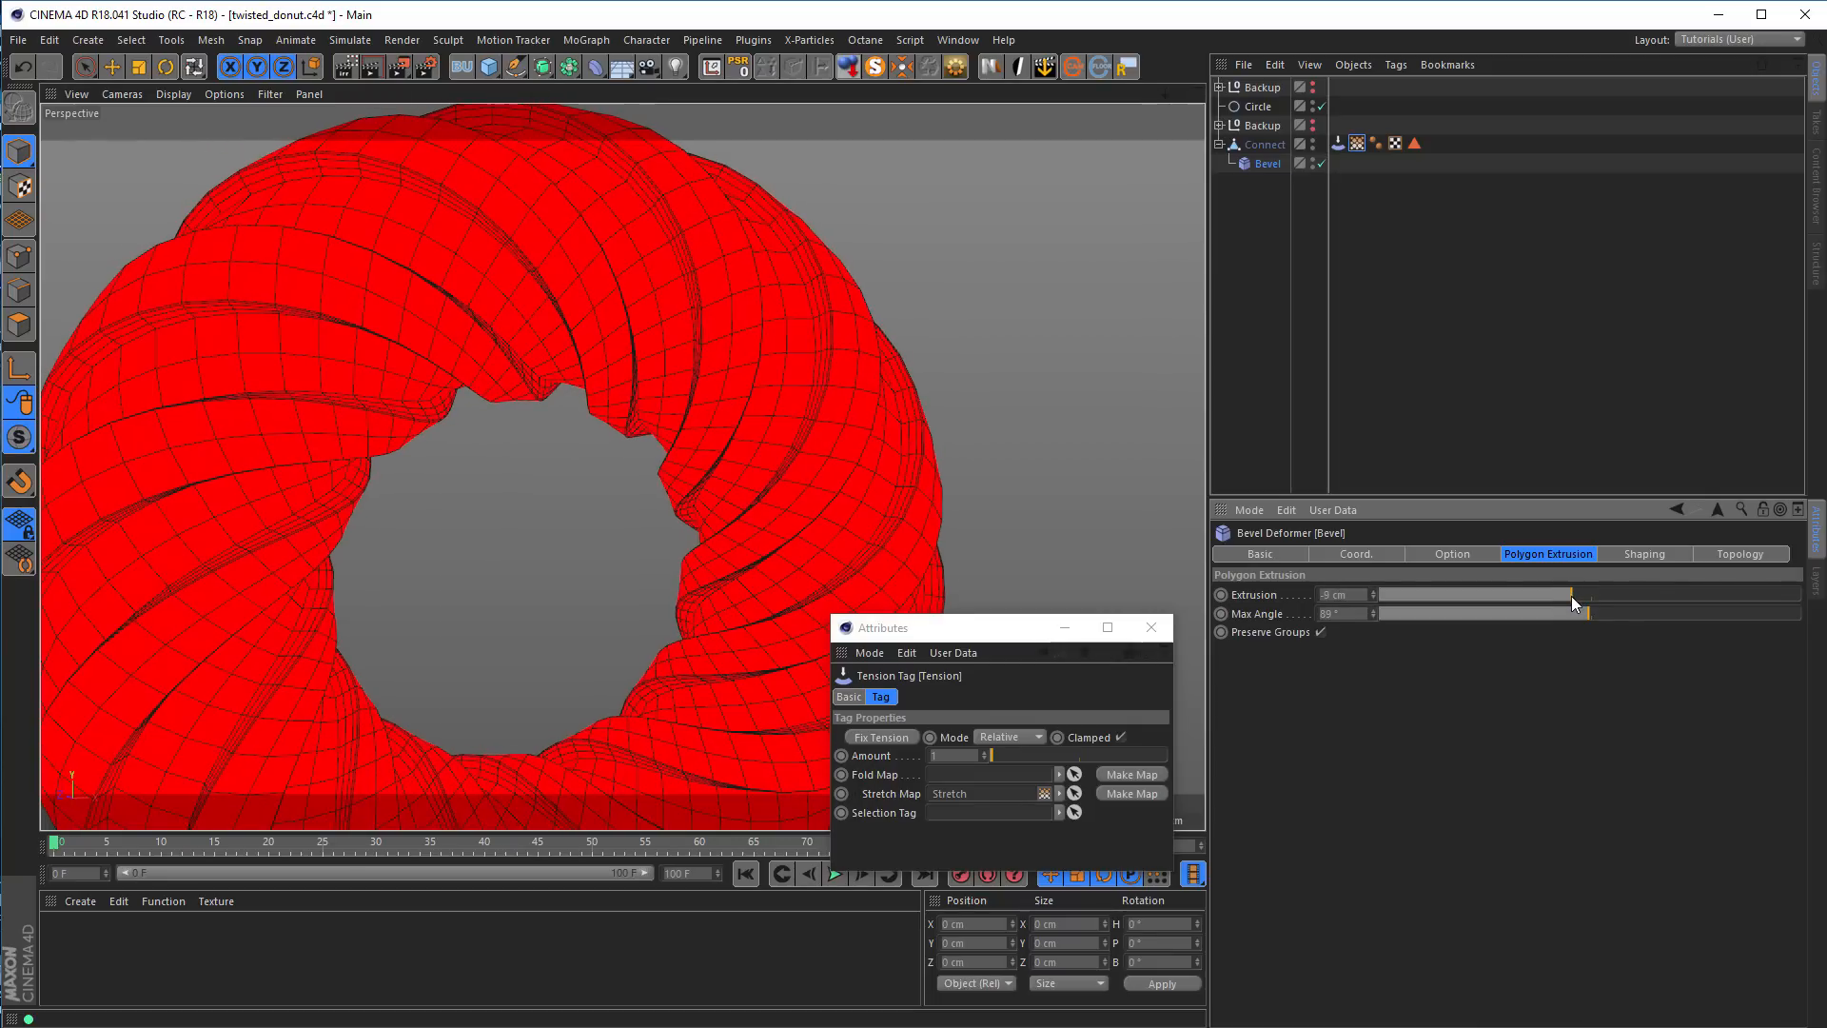
Set the Bevel deformer's Subdivision to 1 and its Depth to -100 %
left_click(1446, 558)
left_click(1373, 764)
left_click(1373, 764)
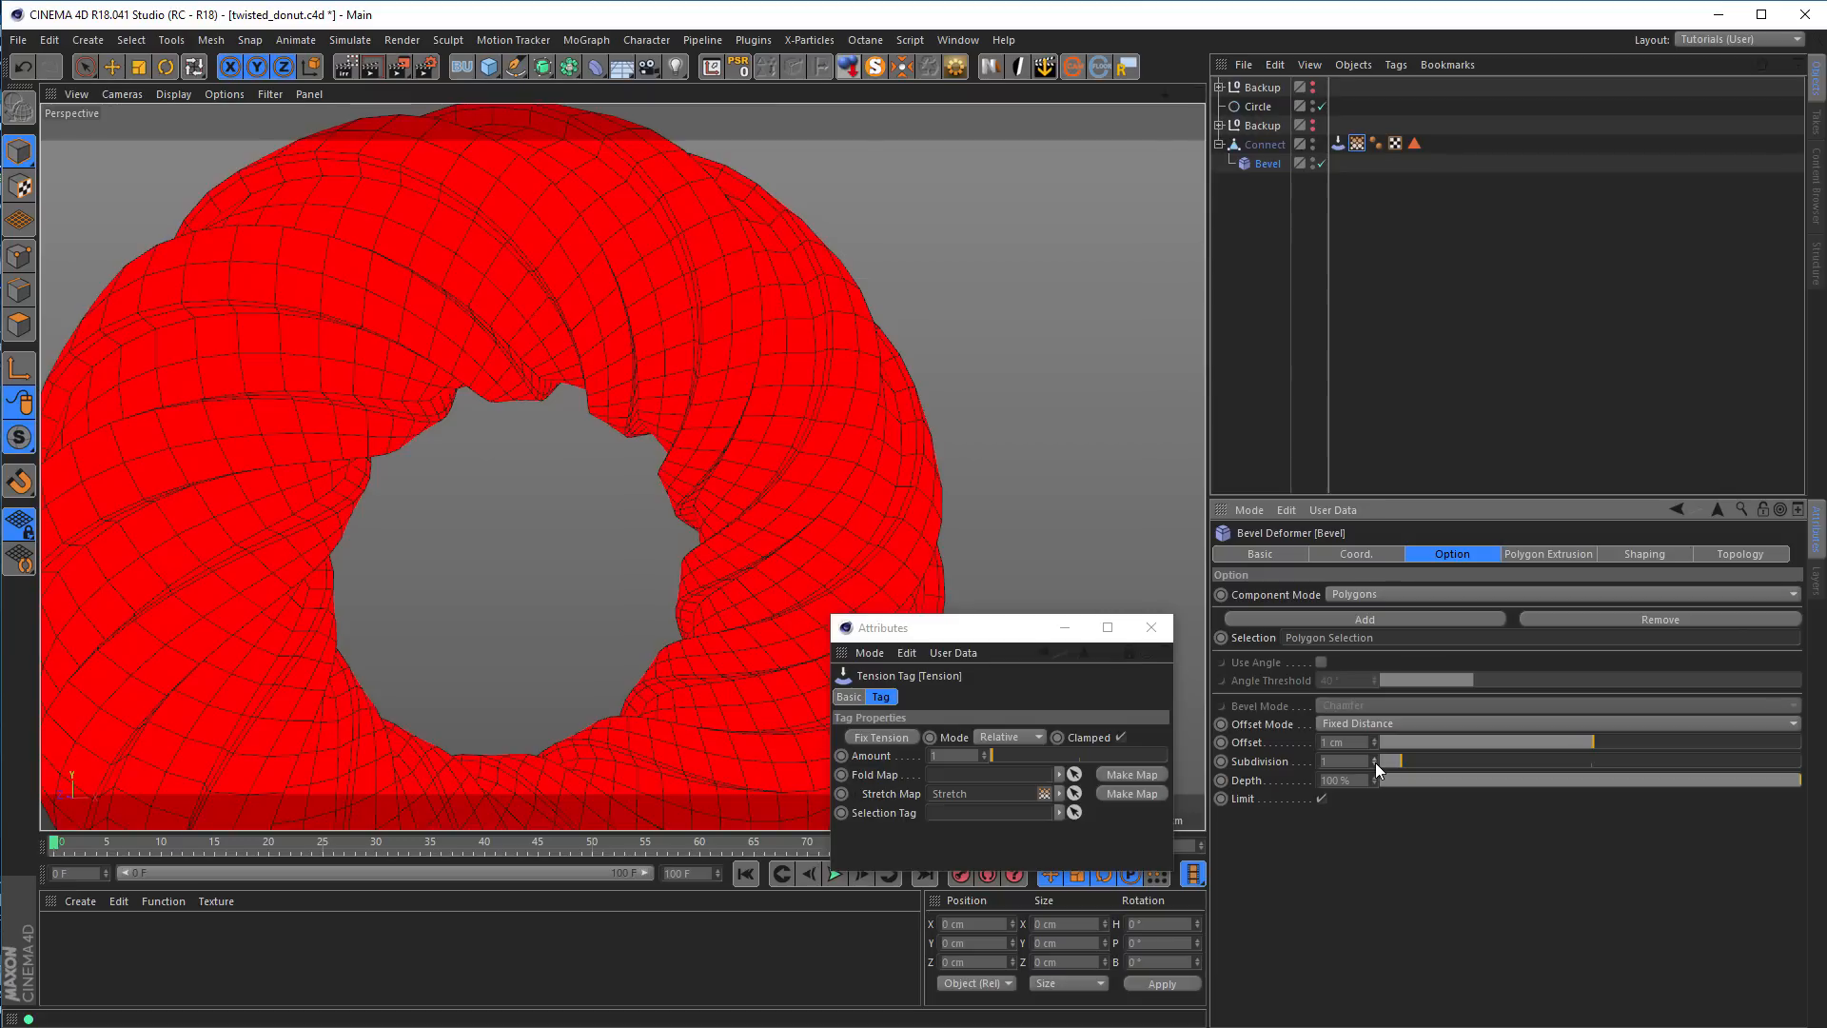
left_click_drag(1796, 782, 1345, 790)
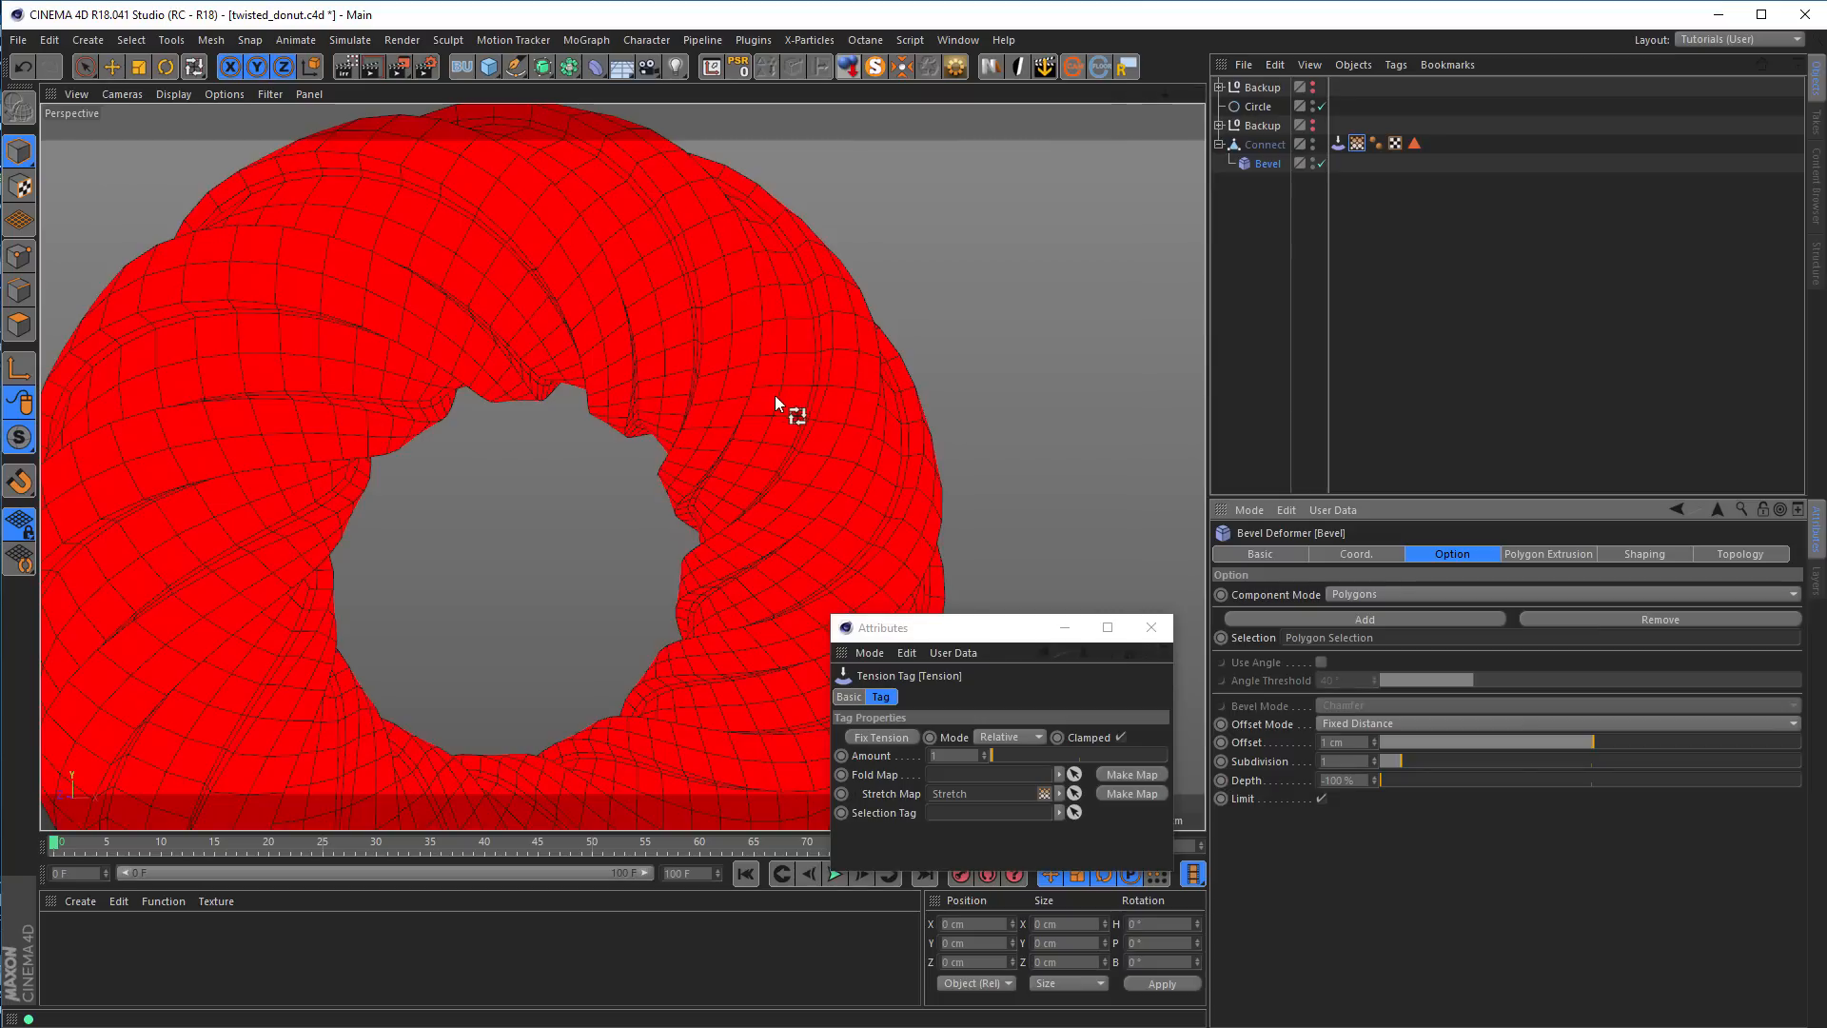
Enclose the Connect object in a Subdivision Surface and switch the viewport wireframe display to isoparms
left_click(1266, 145)
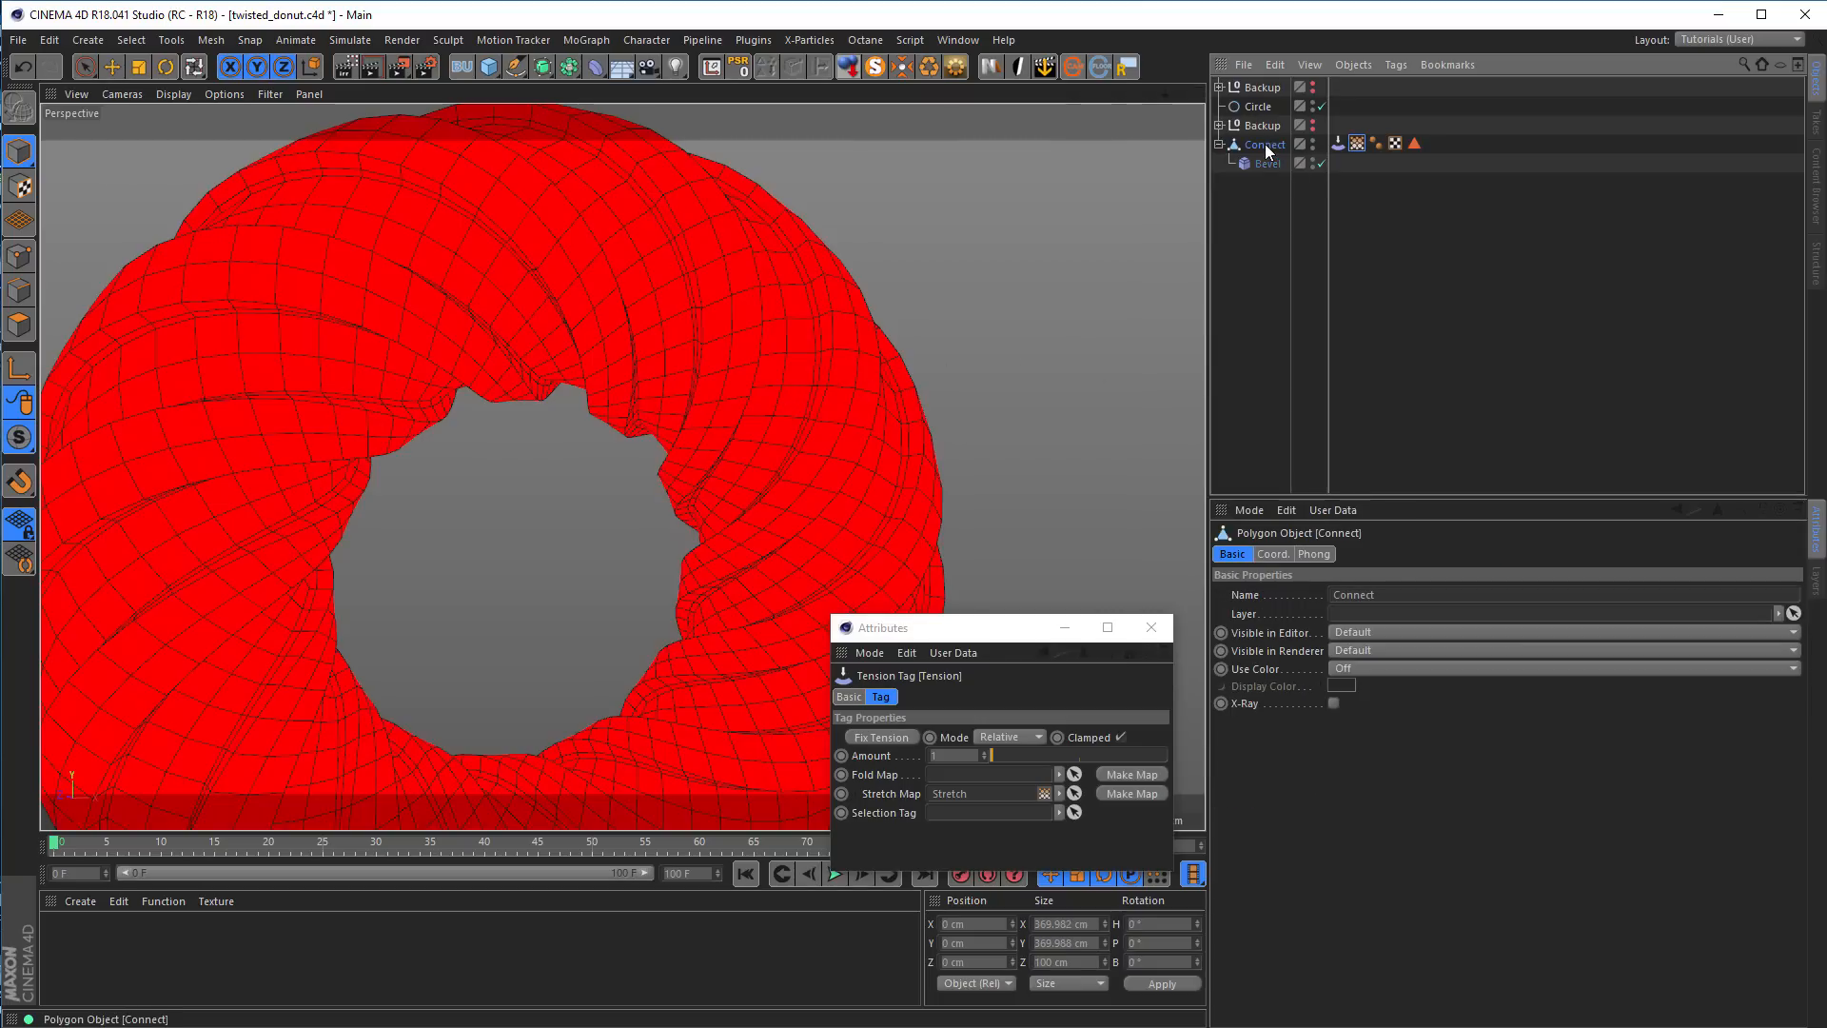
left_click(544, 69, "alt")
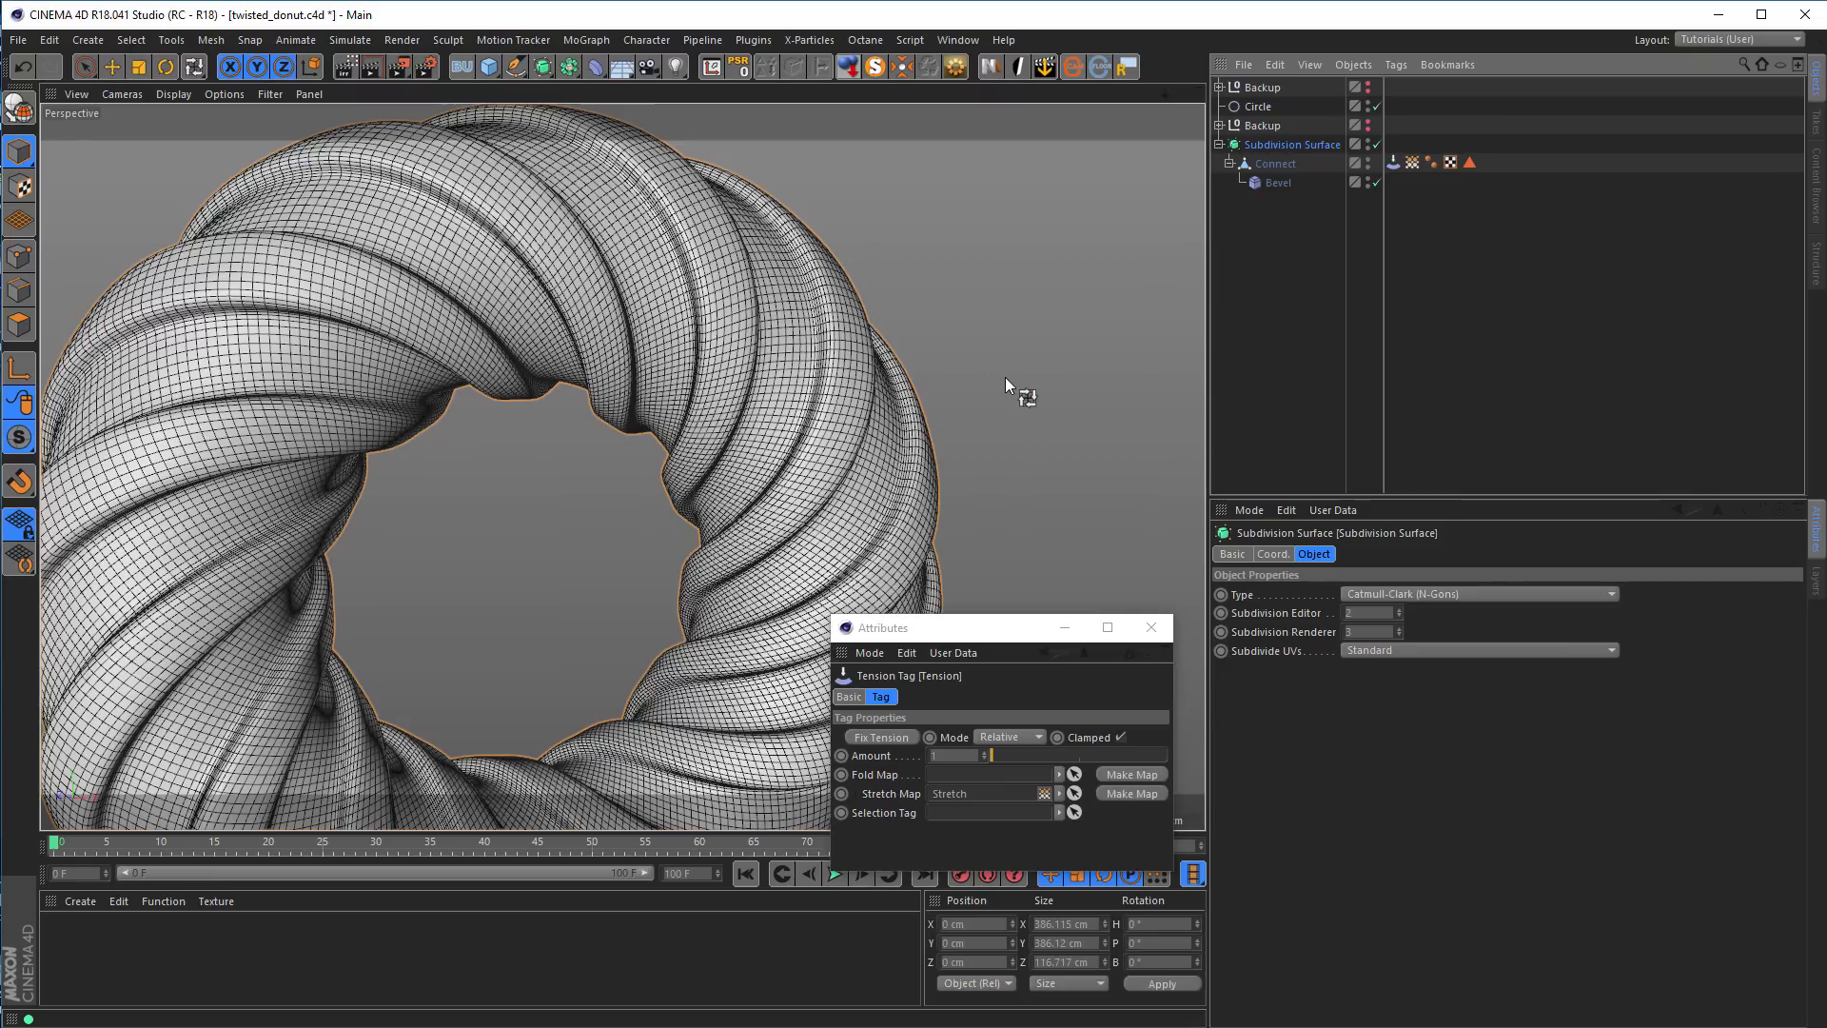
key("n")
key("i")
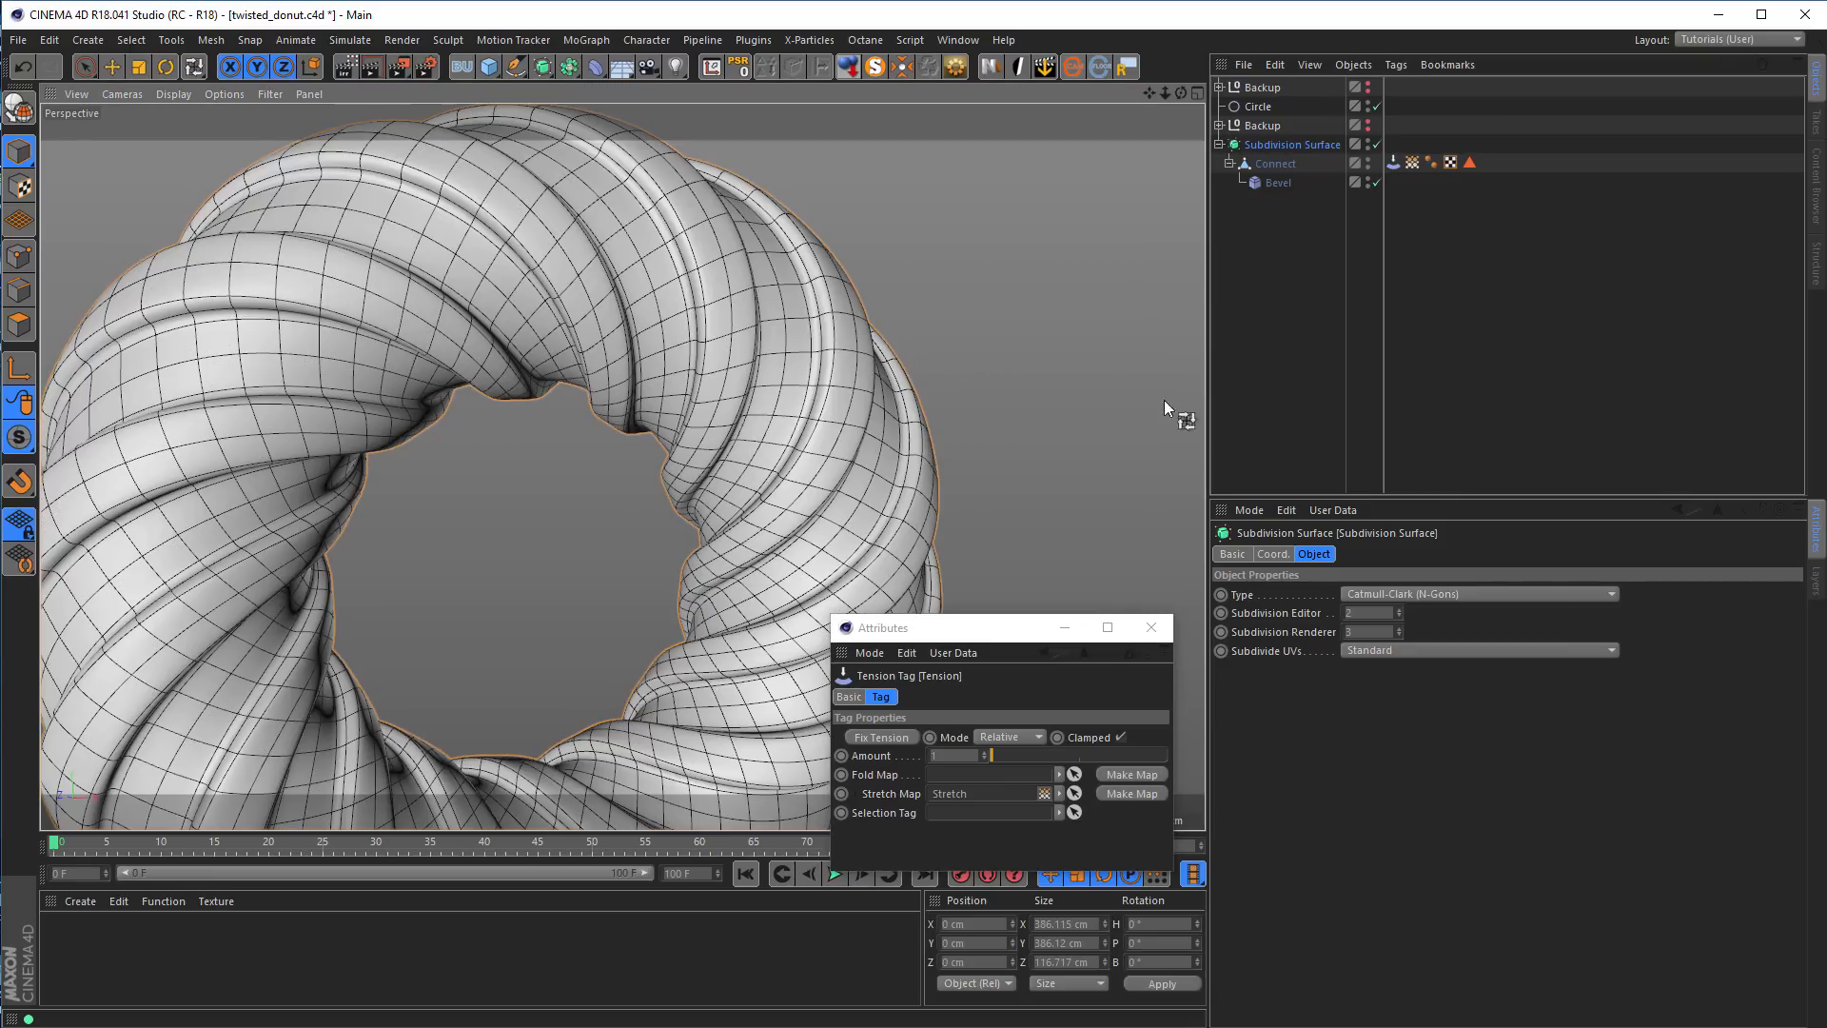
Display the Stretch map, fix the tension and toggle the Bevel deformer off and on to check the map
left_click(1413, 163)
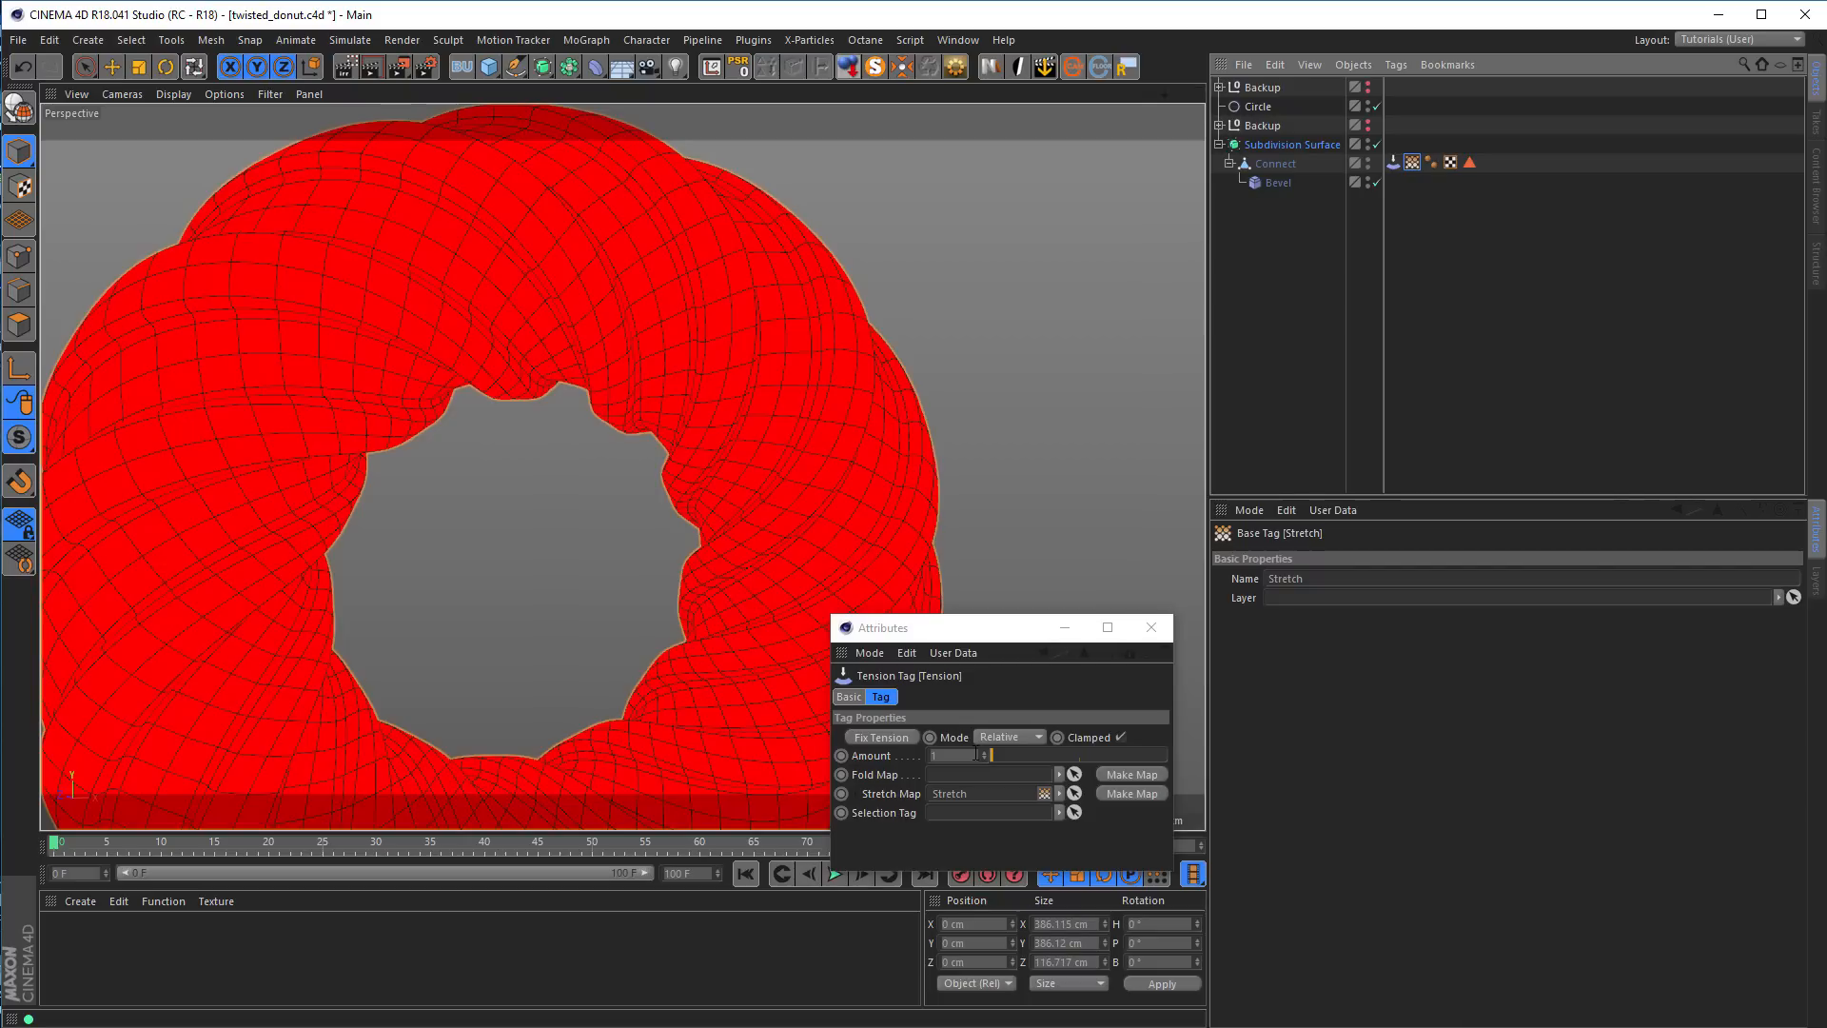
left_click(885, 738)
left_click_drag(984, 641, 1116, 613)
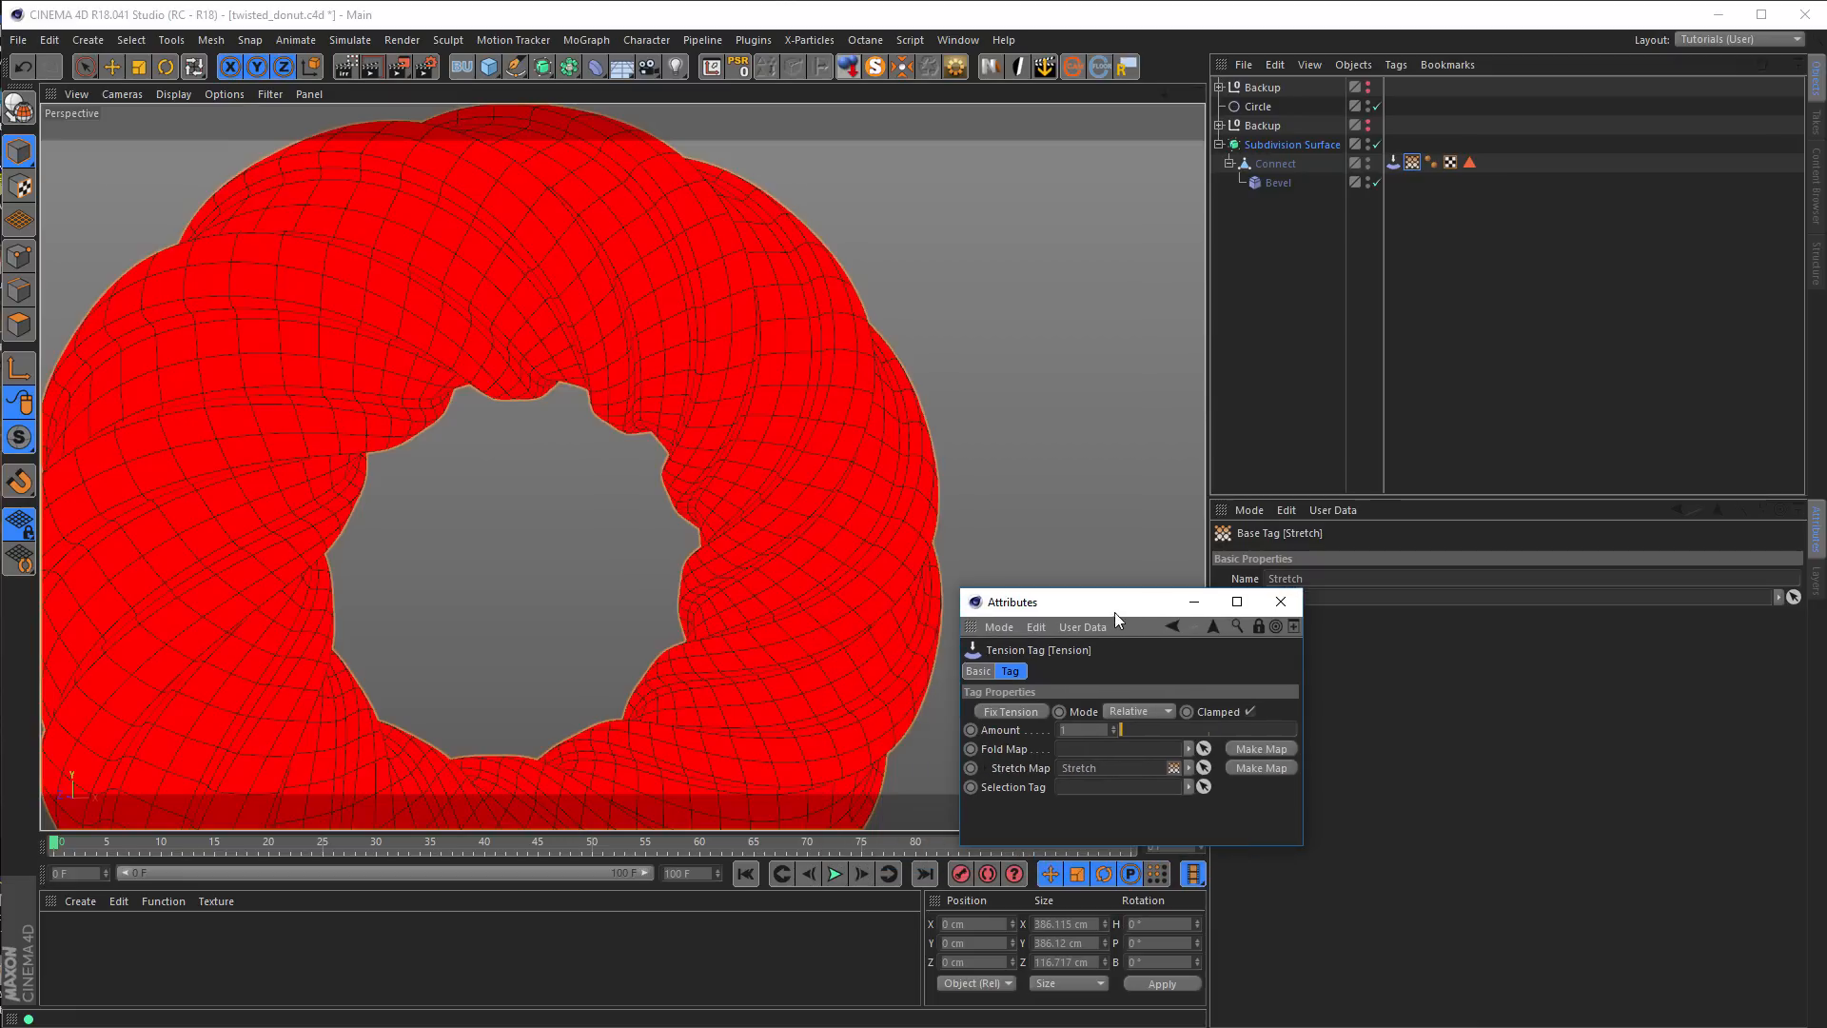
left_click(1374, 181)
left_click(1374, 181)
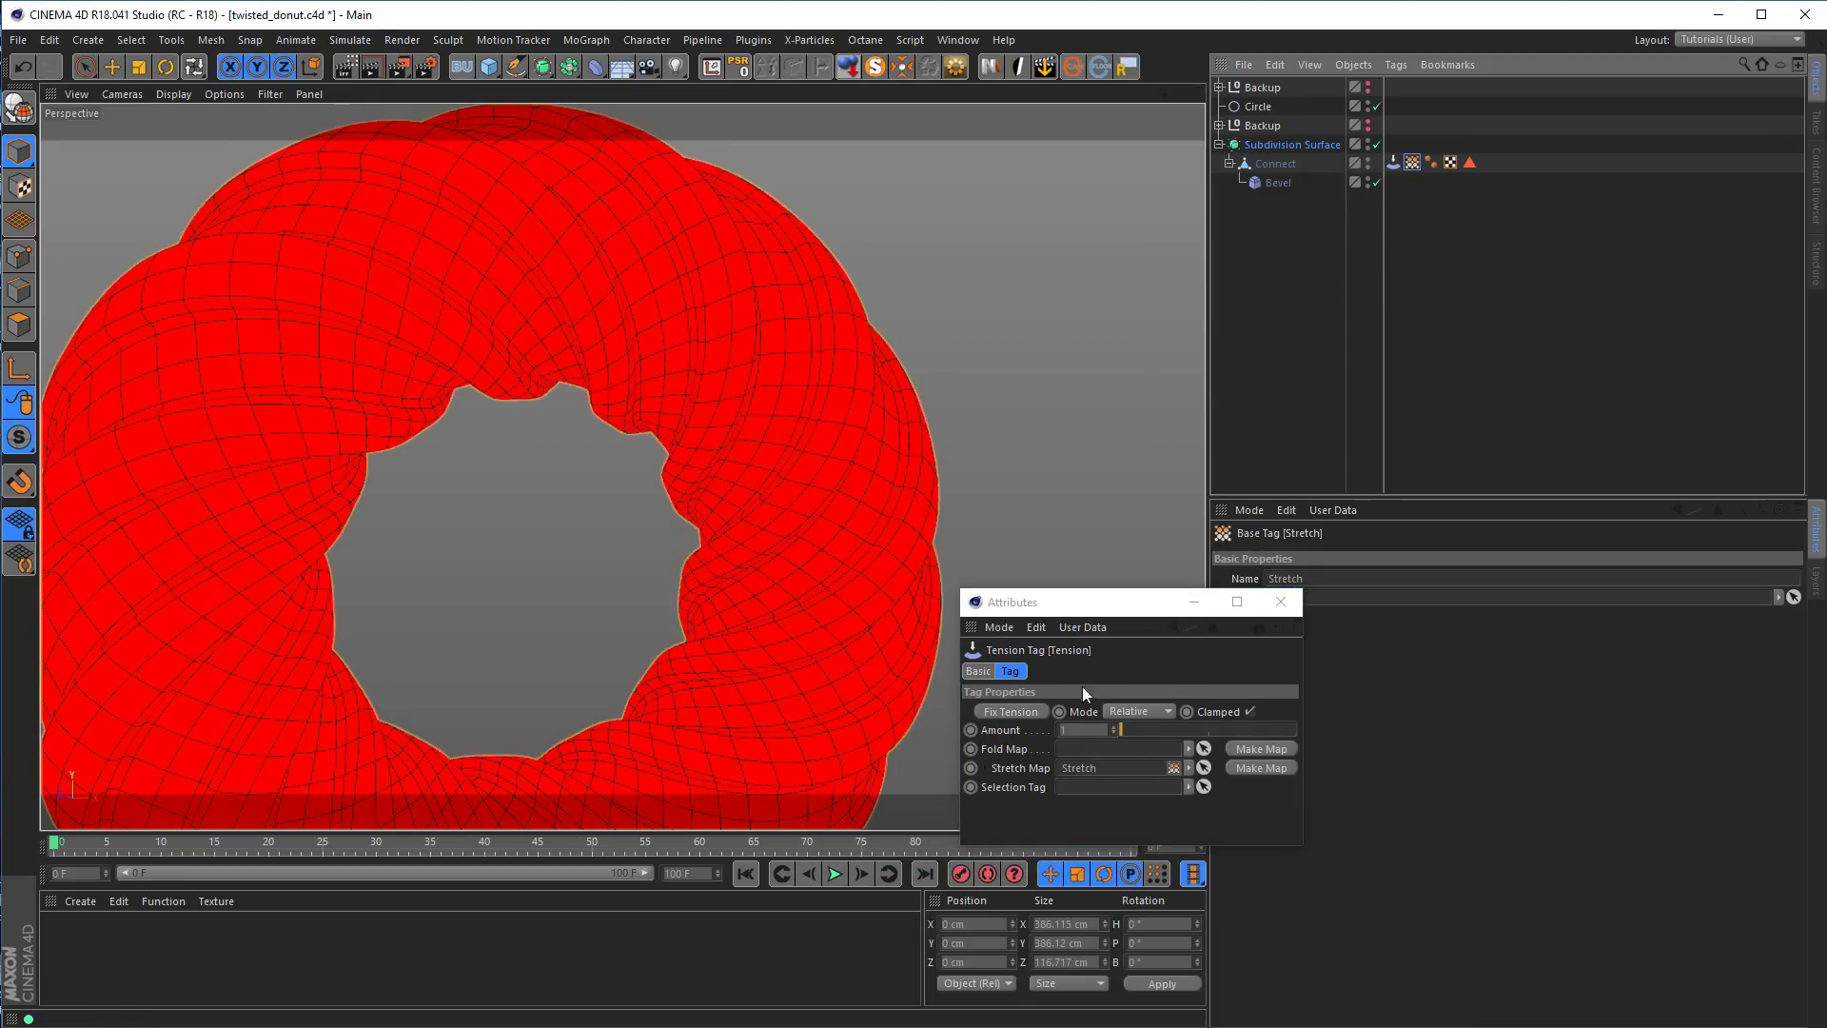
left_click(1374, 183)
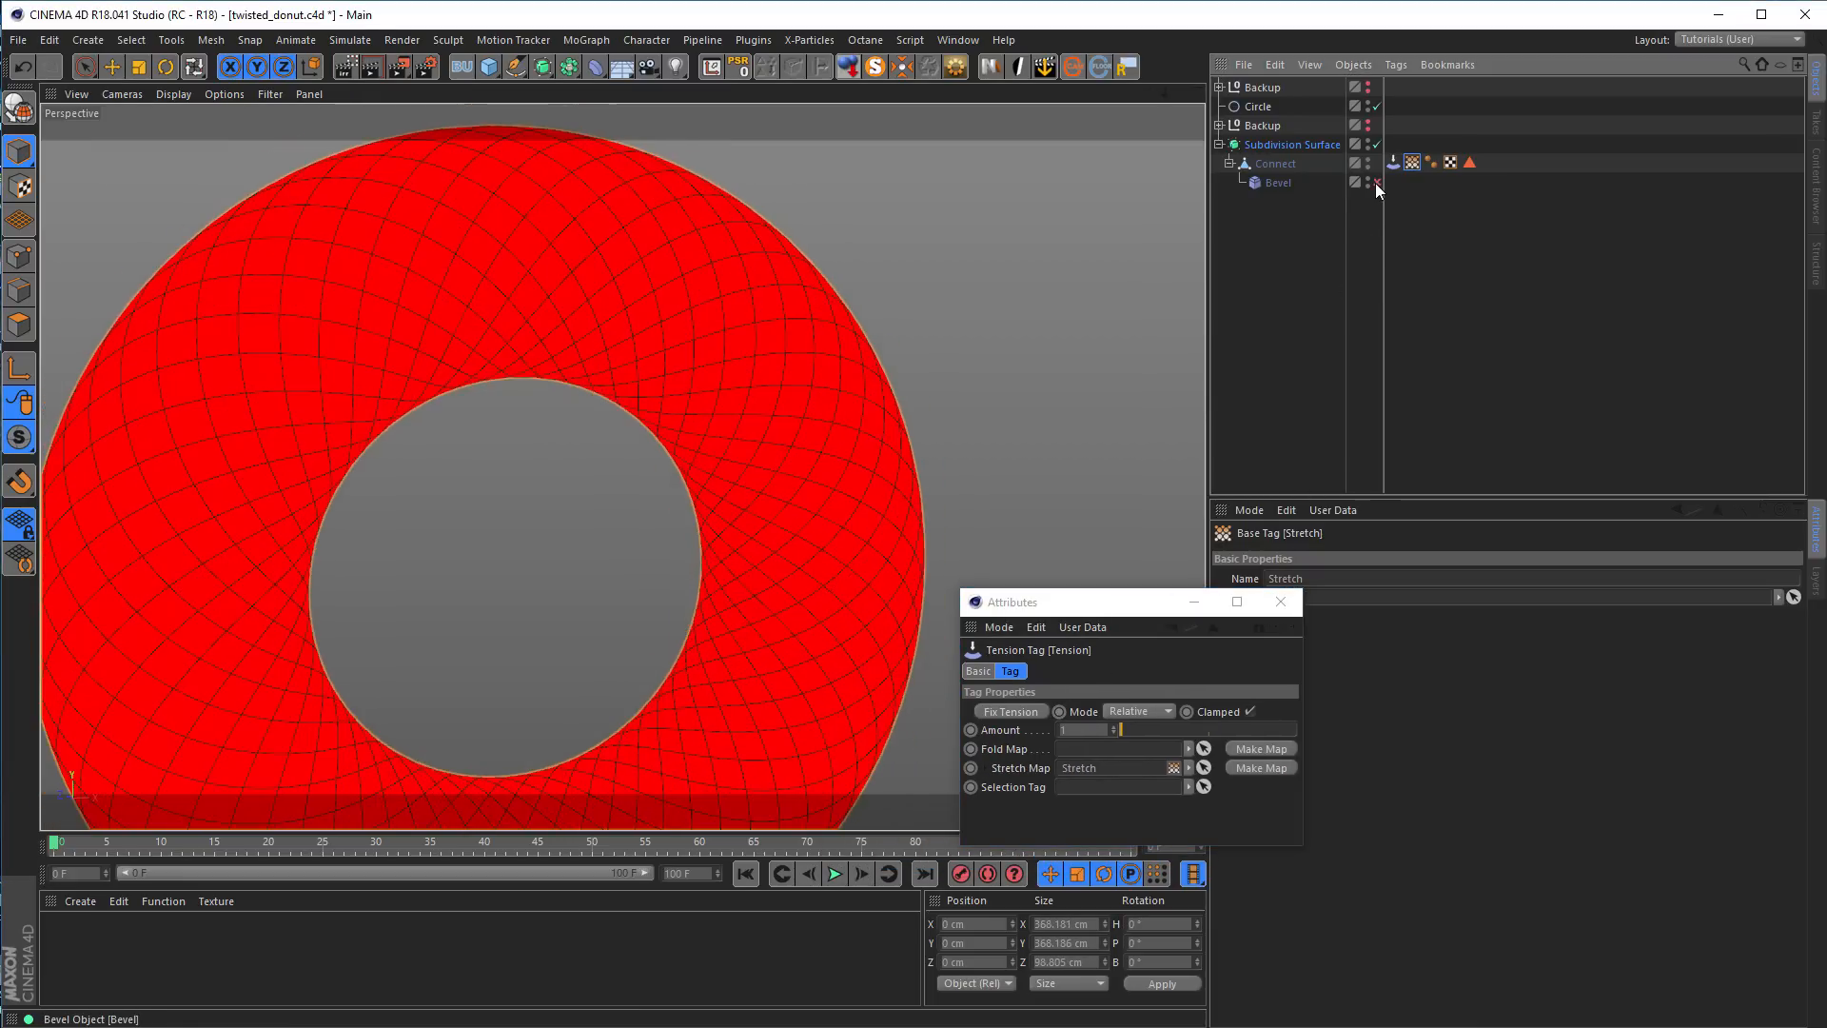
left_click(1374, 183)
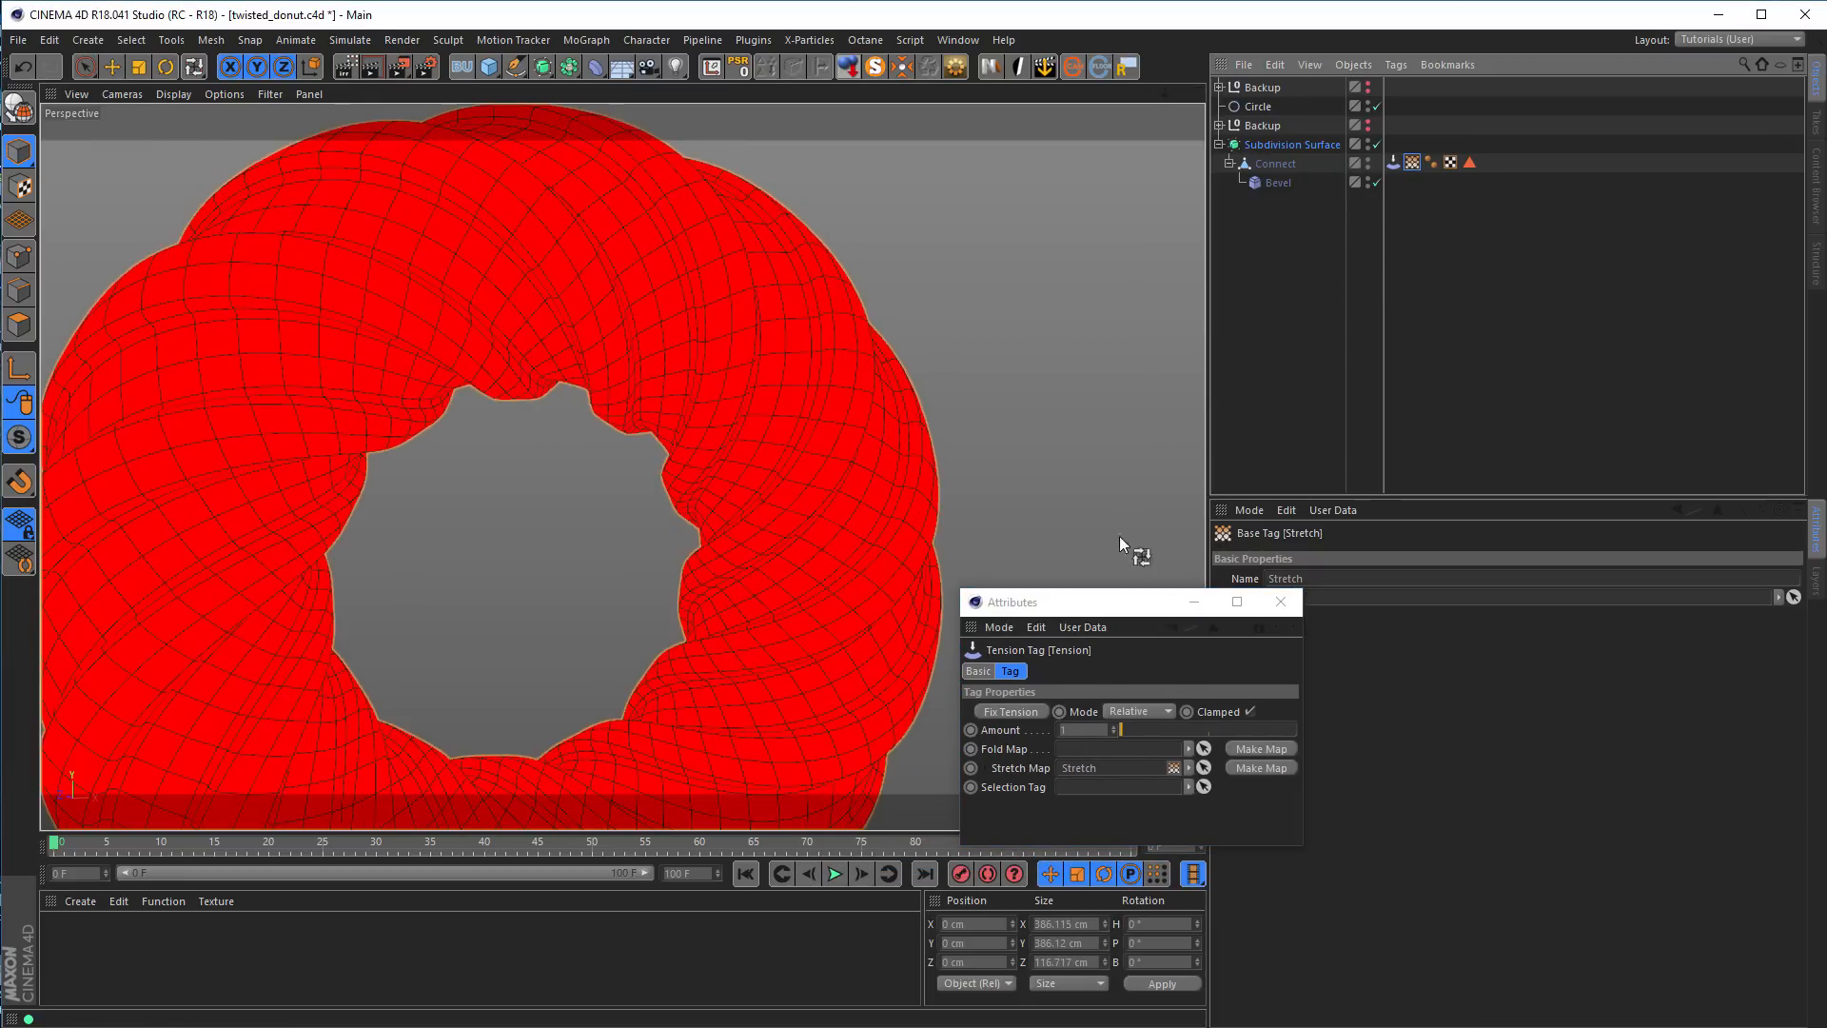
Try fixing the tension again with the Bevel deformer both enabled and disabled, toggling the deformer to compare the Stretch map
left_click(1009, 712)
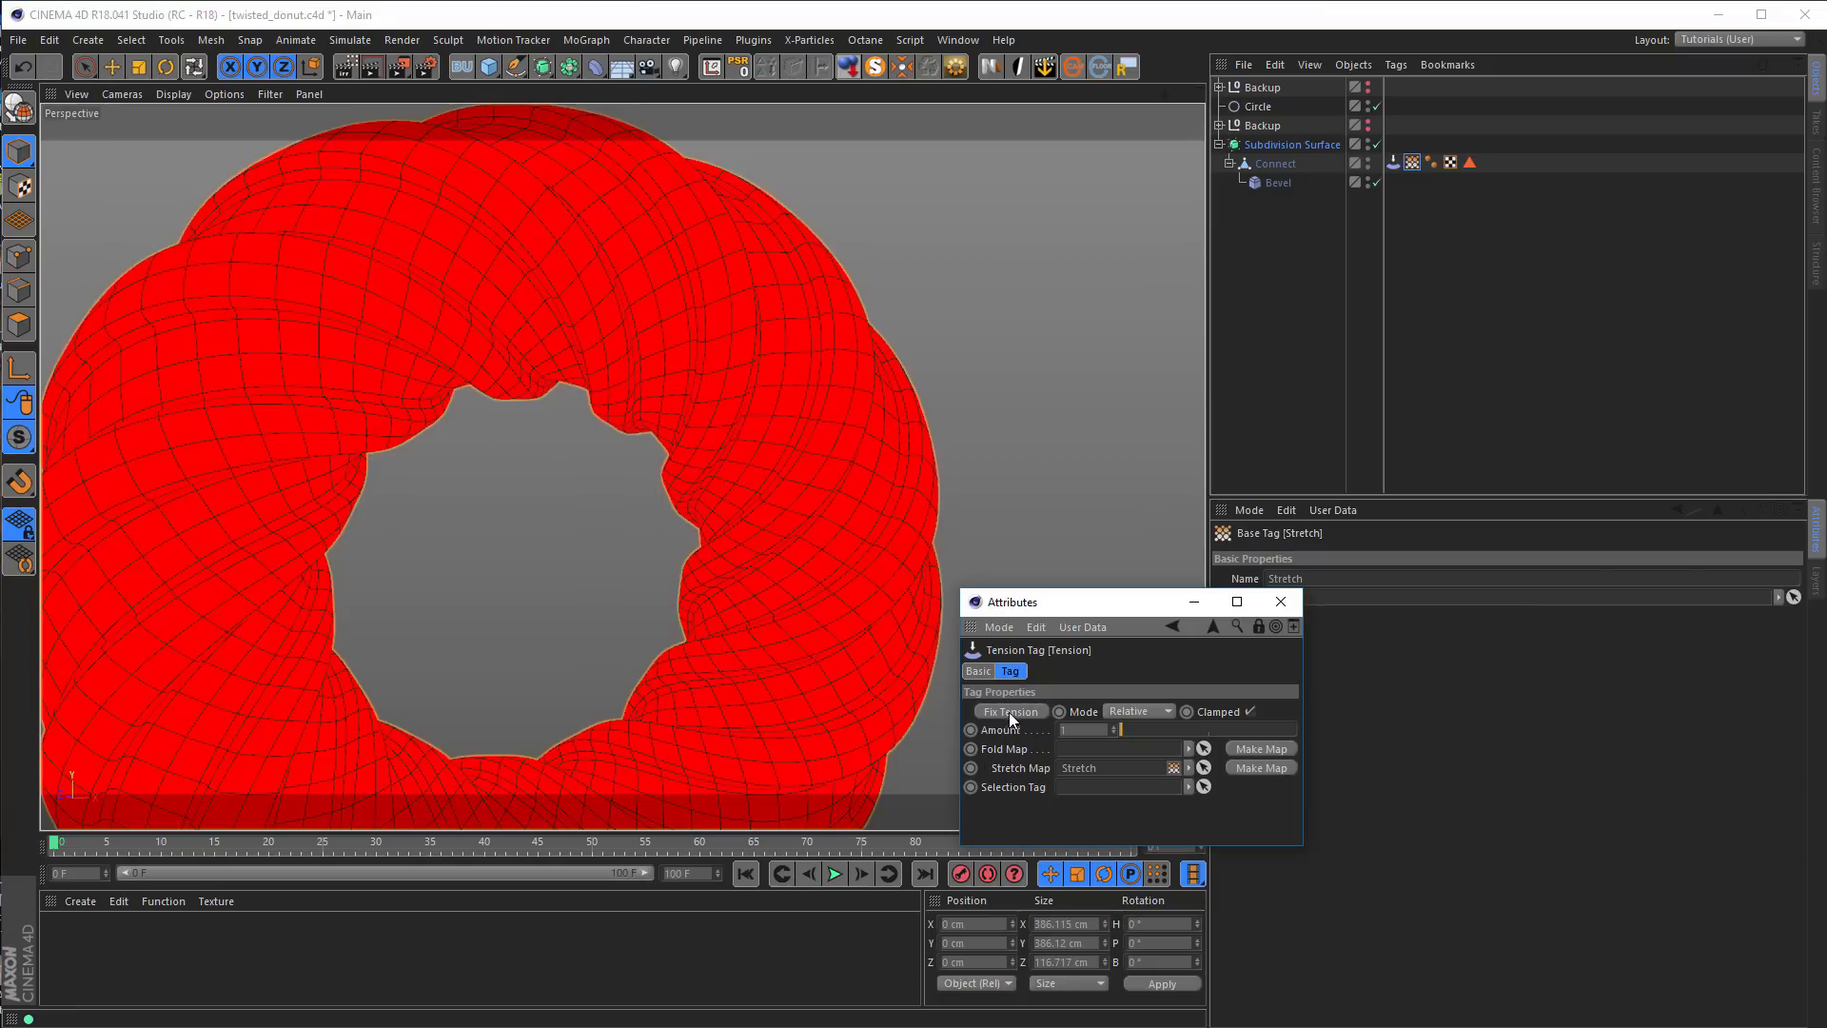
left_click(1376, 182)
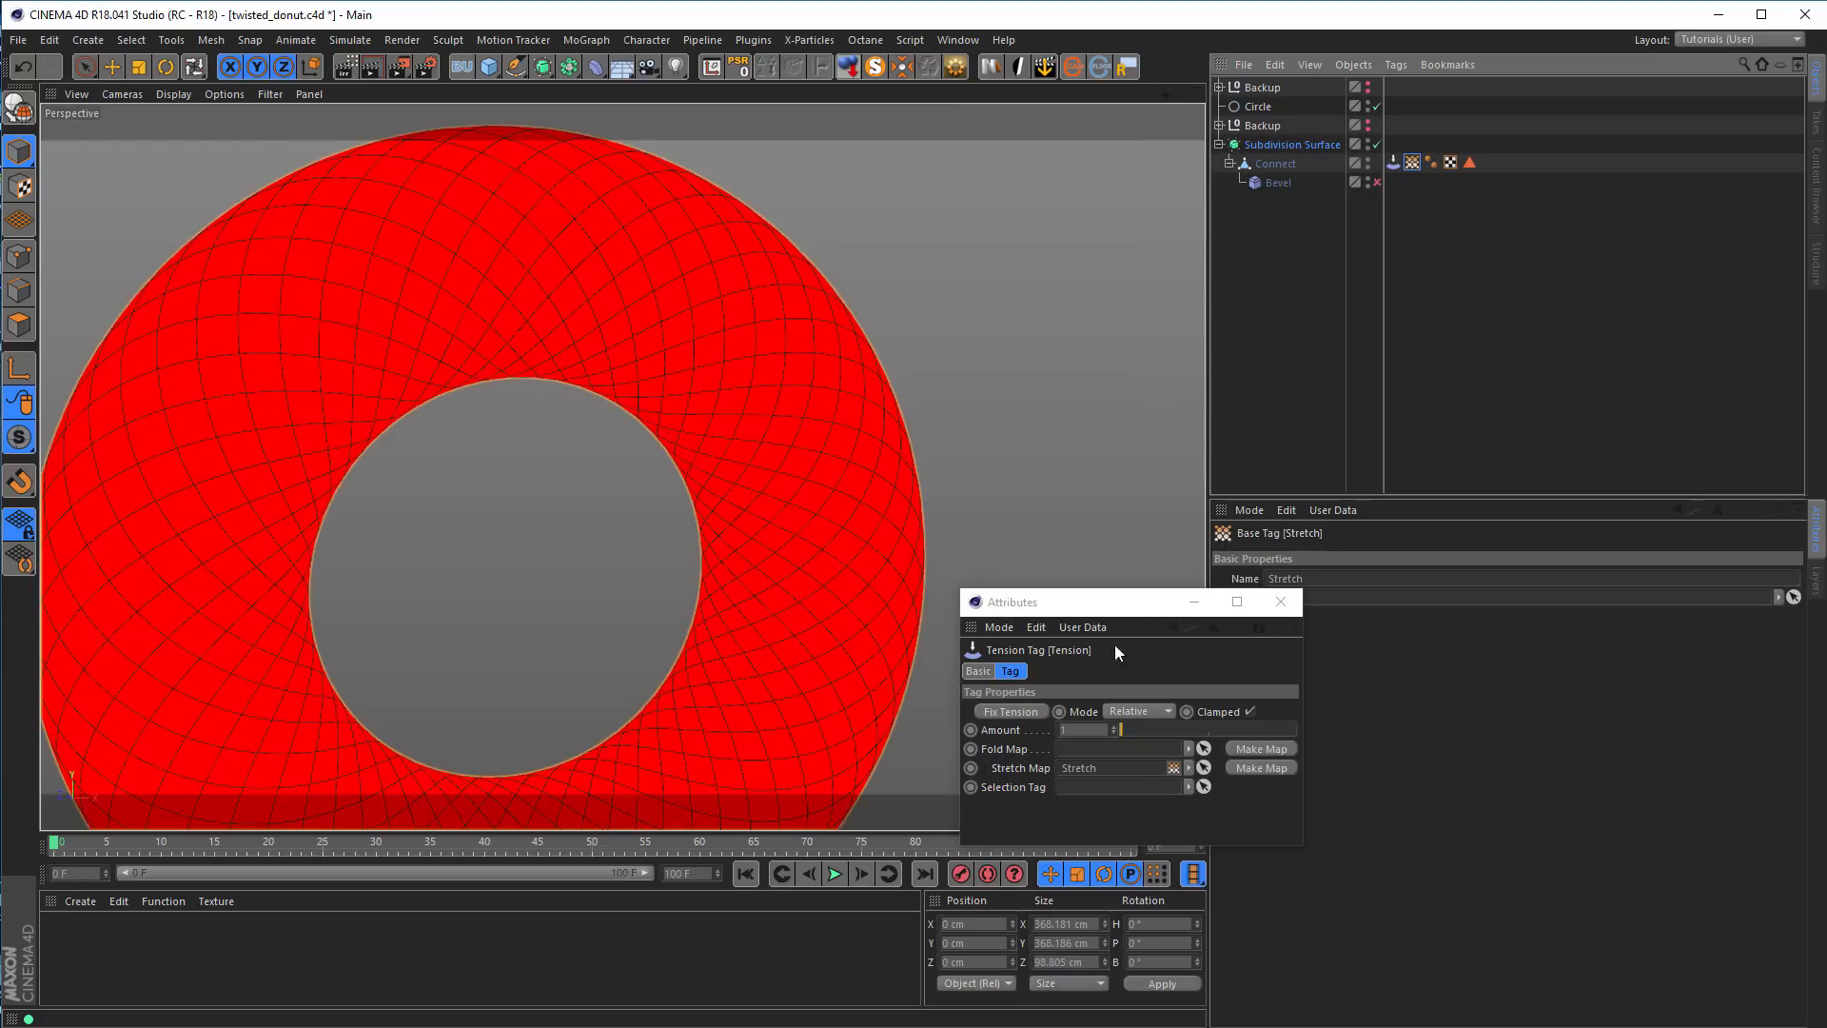
left_click(1007, 714)
left_click(1376, 184)
left_click(1376, 184)
left_click(1375, 183)
left_click(1008, 714)
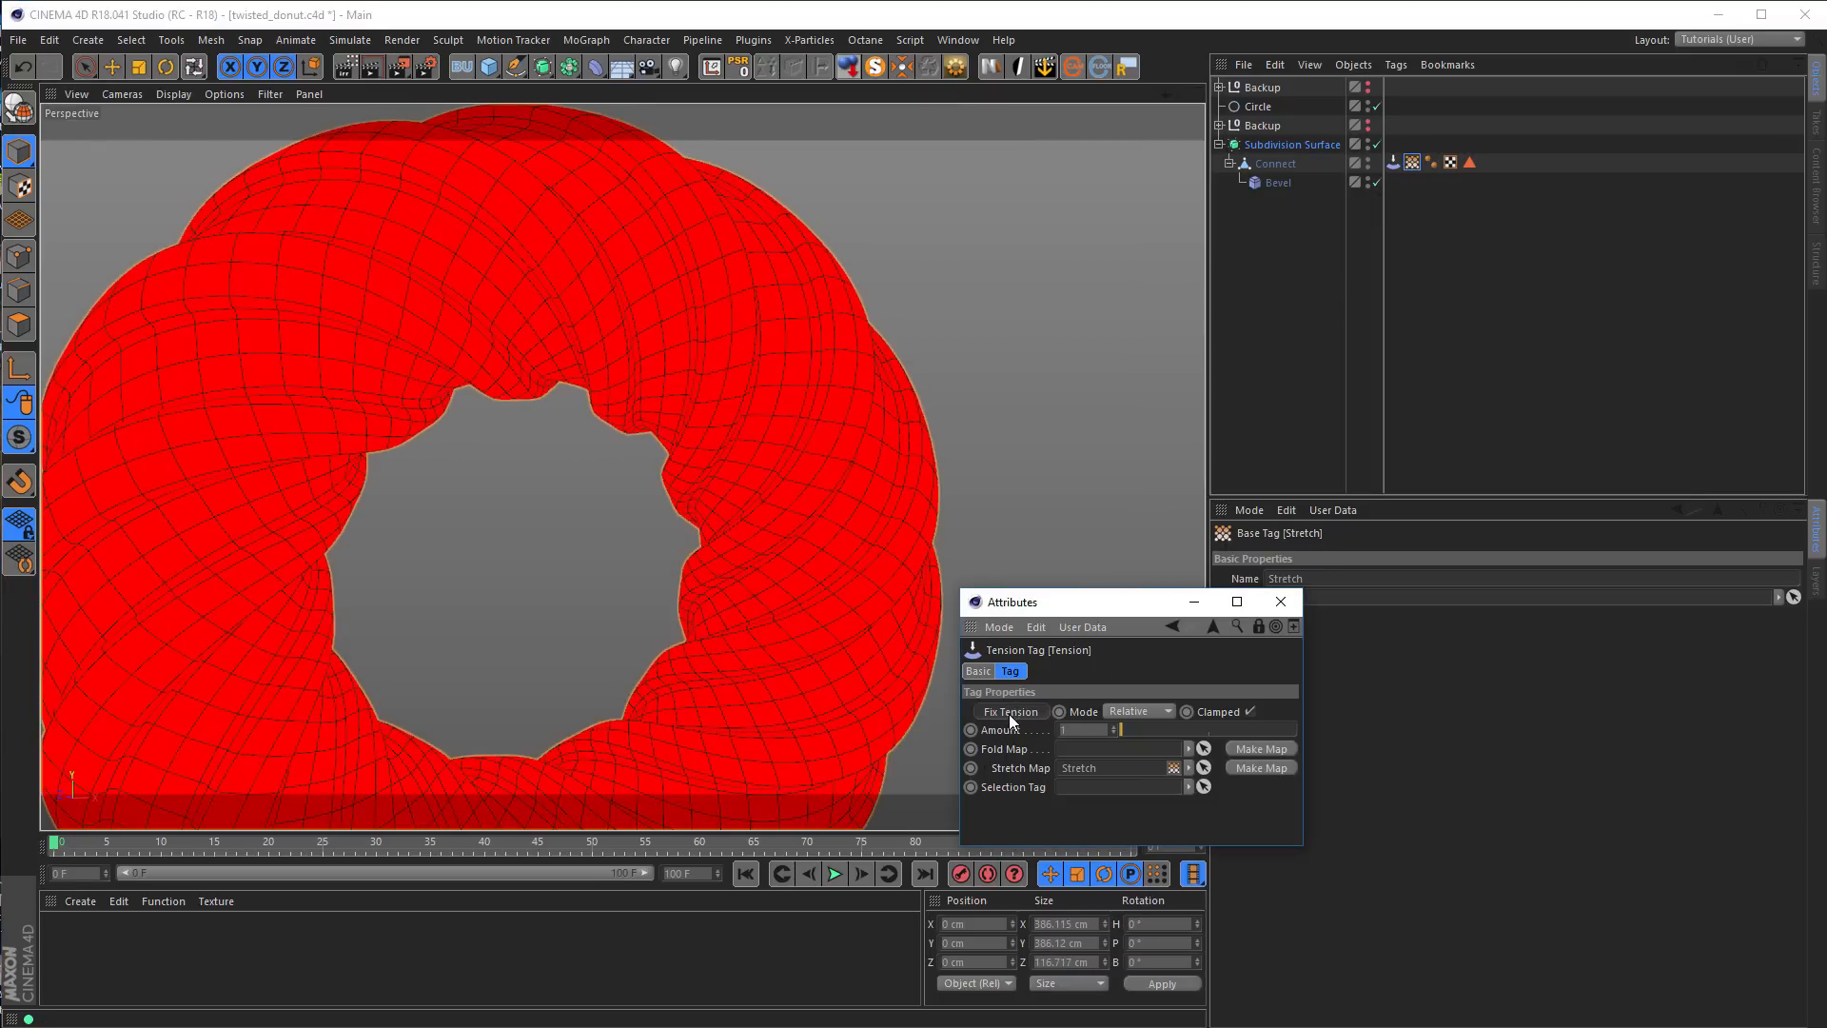
left_click(1377, 182)
left_click(1377, 182)
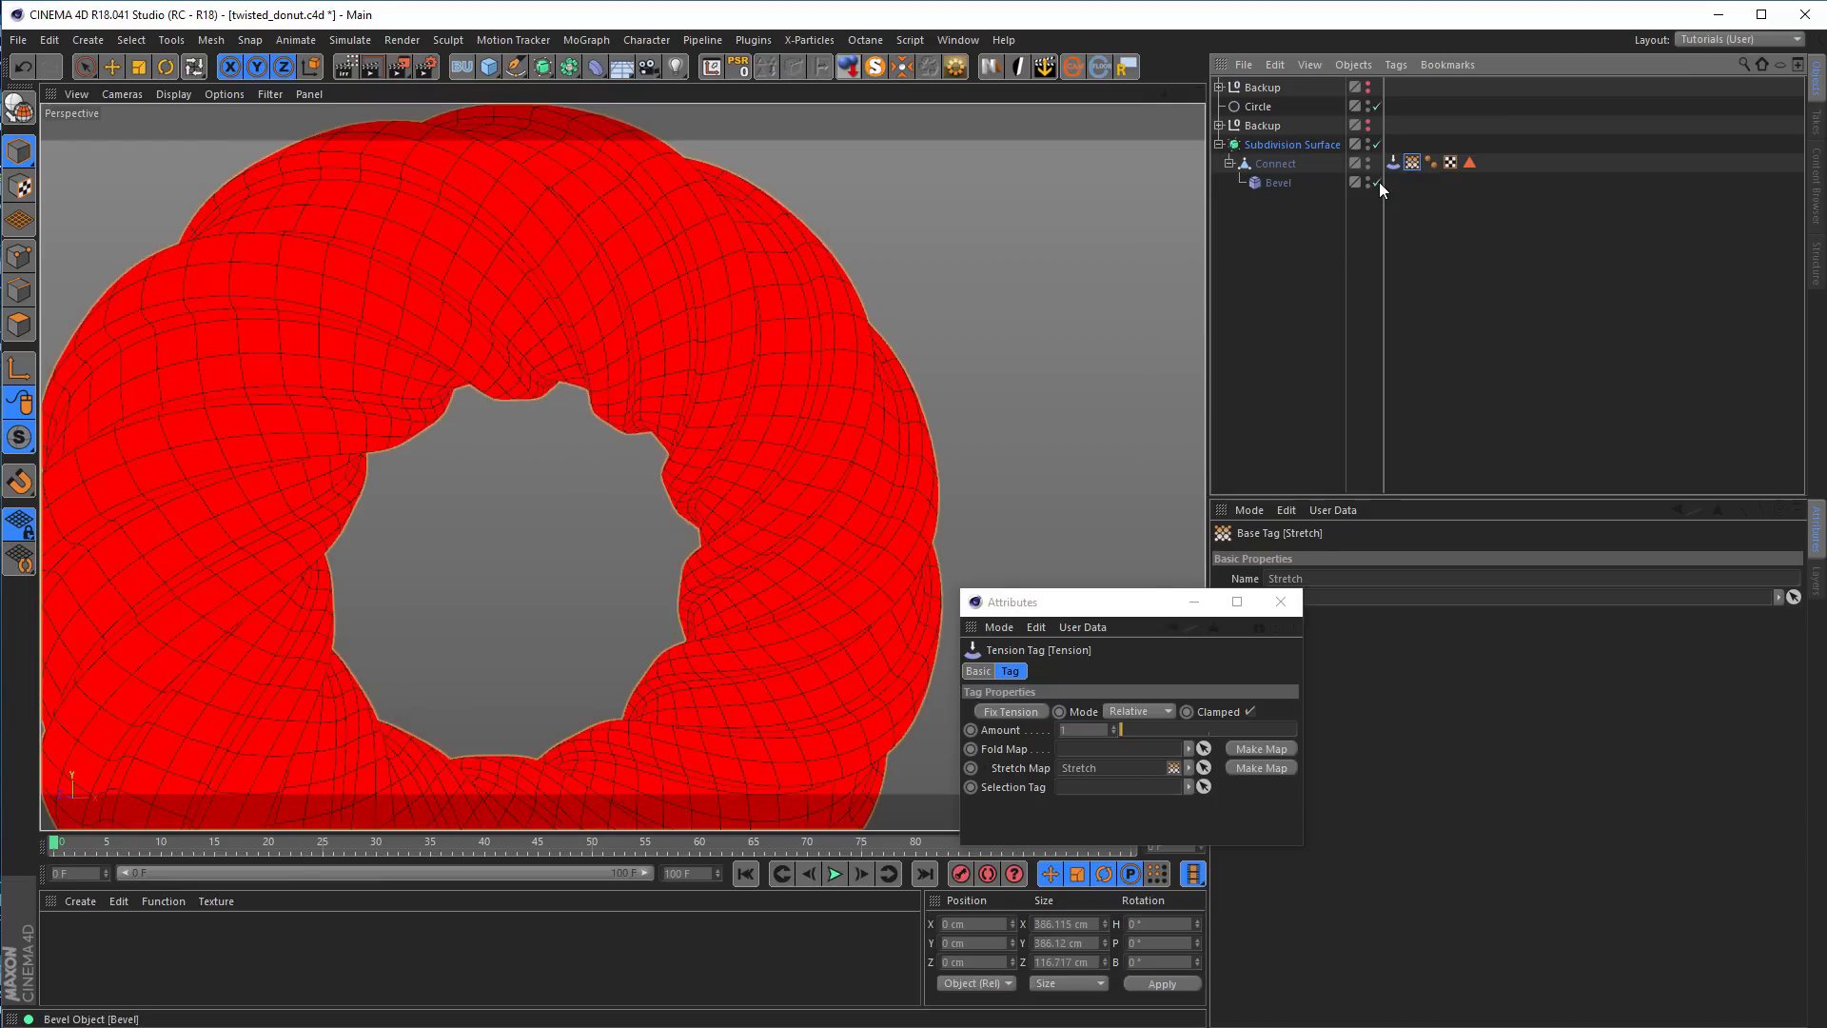
Fix the tension once more and toggle the Bevel deformer off and on to recheck the Stretch map
left_click(1006, 712)
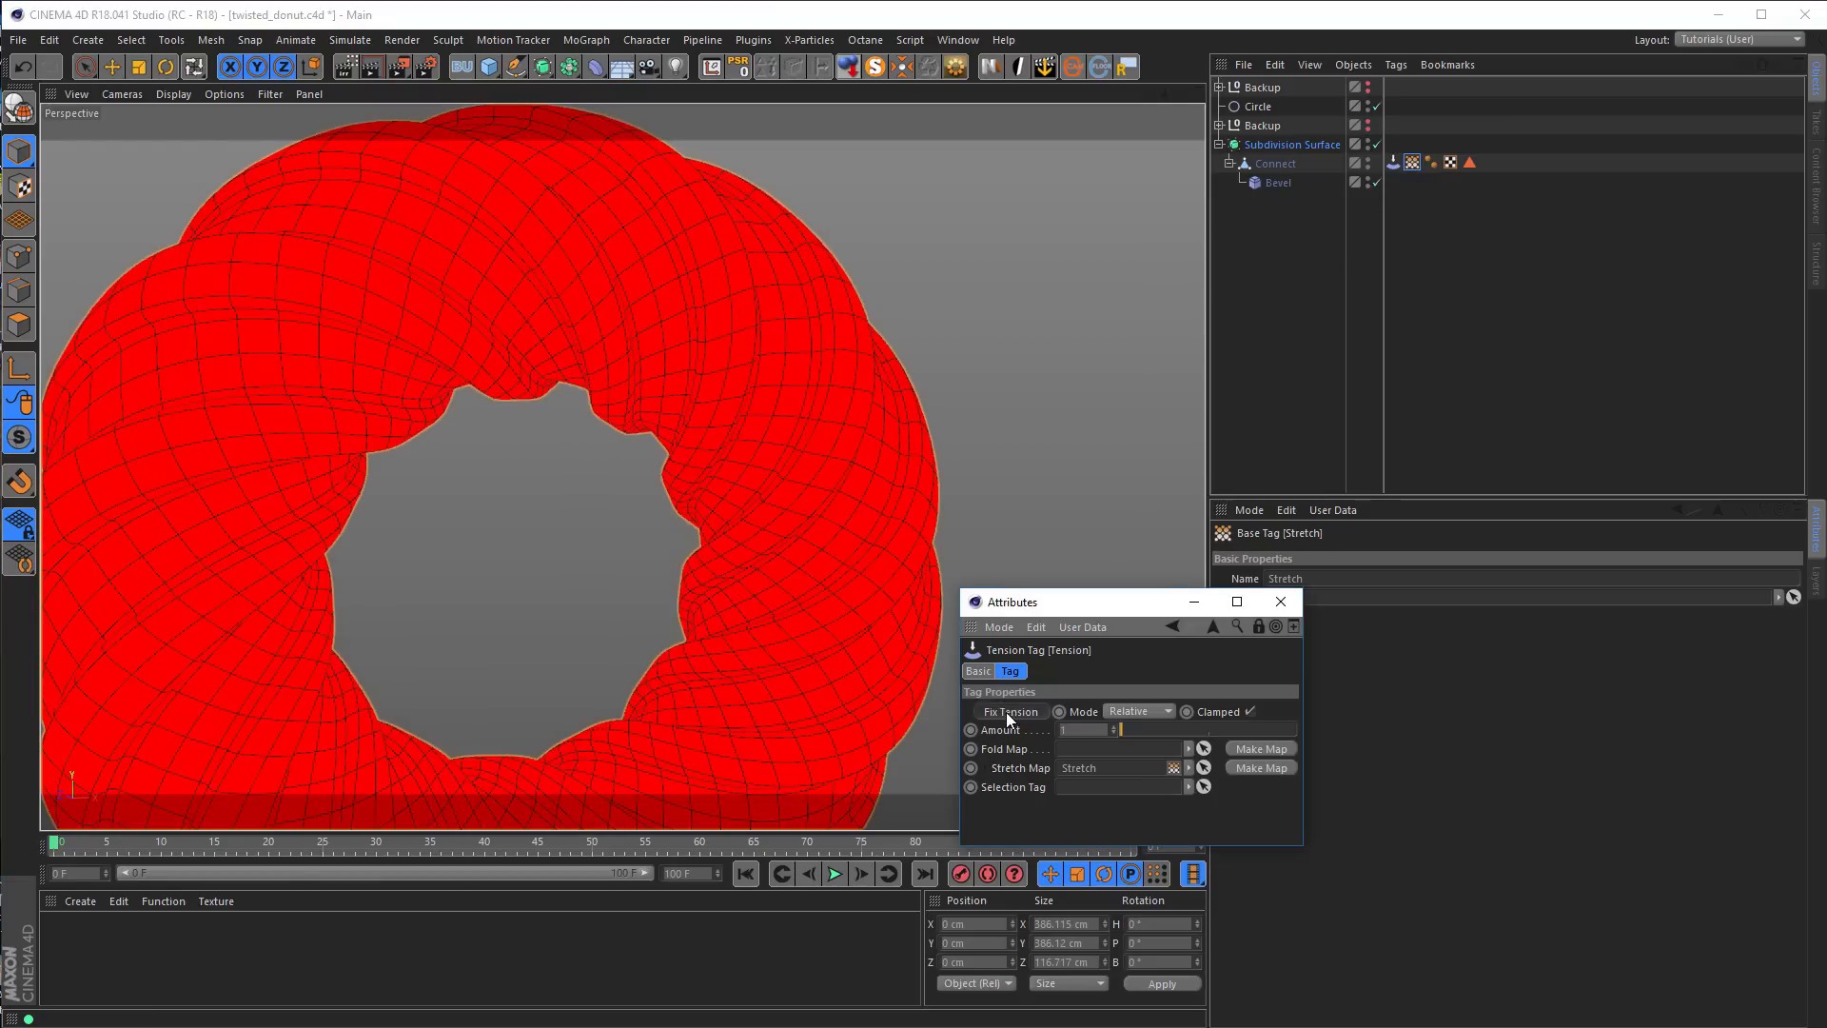
left_click(1377, 182)
left_click(1377, 181)
left_click(1377, 181)
left_click(1378, 184)
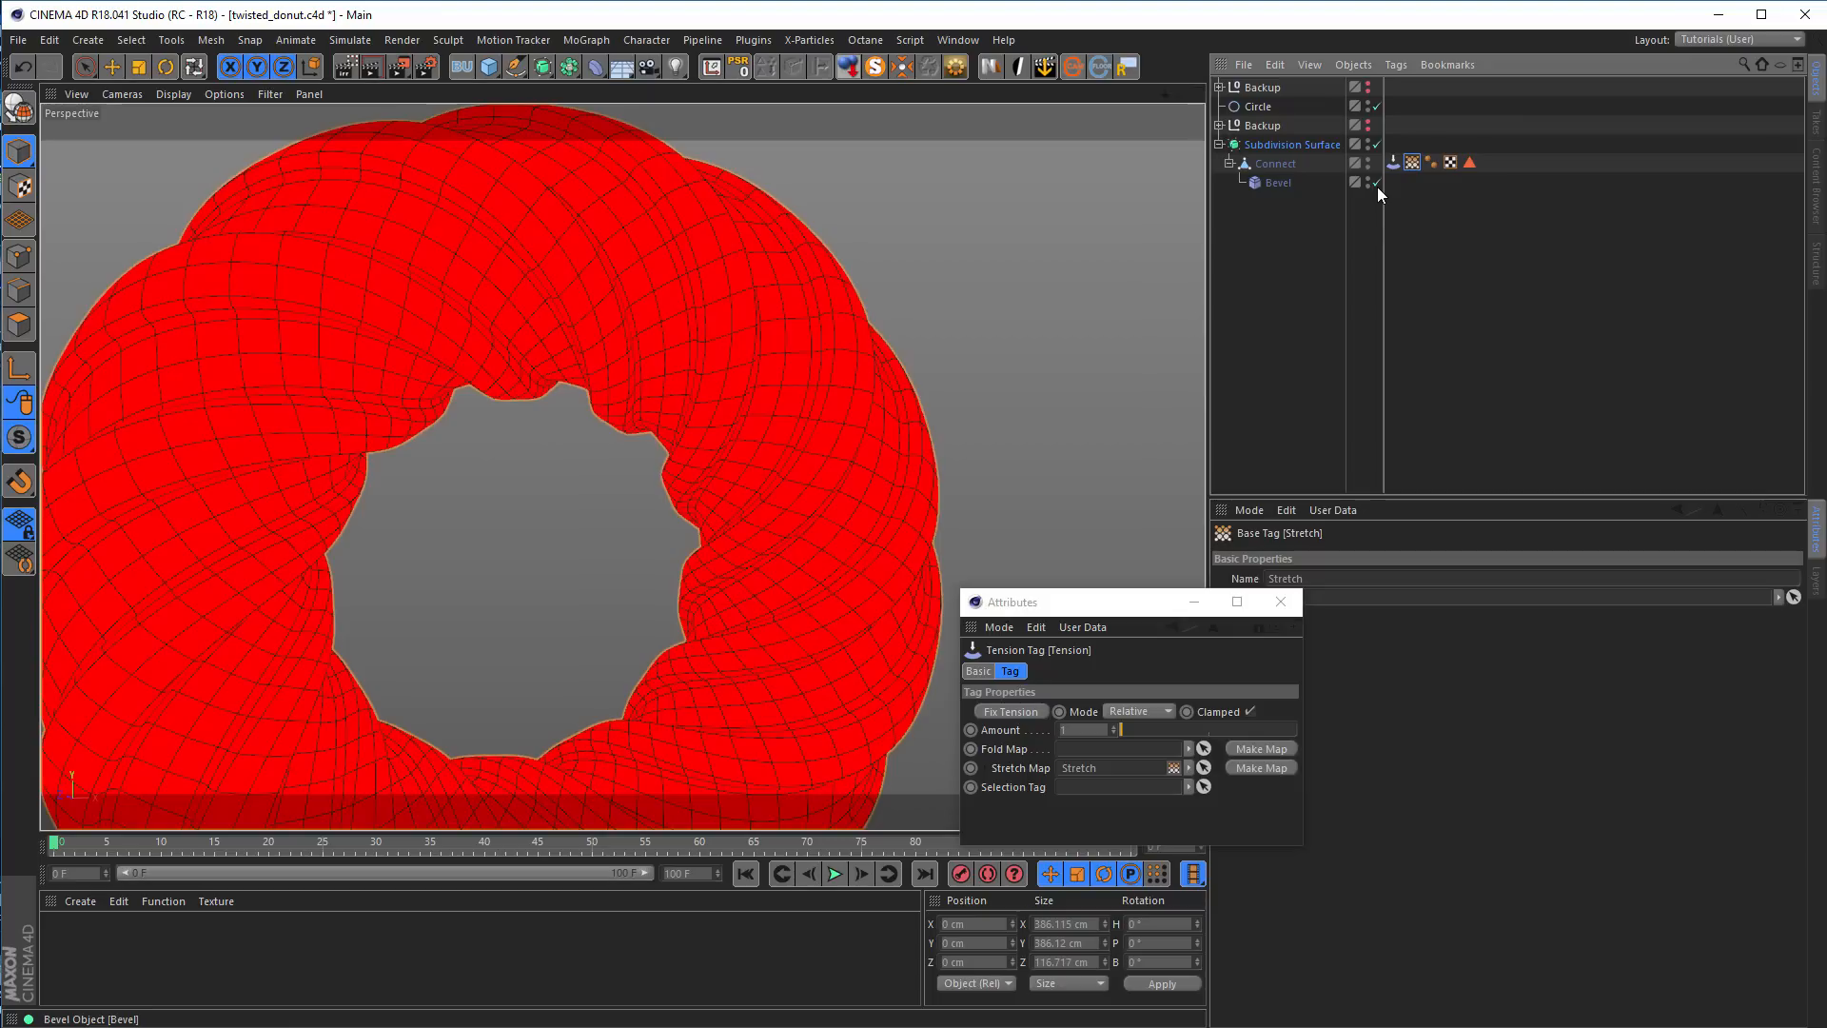
Try a -3 cm Offset on the Bevel deformer with the tension fixed again, and set the Offset back to 1 cm
left_click(1278, 184)
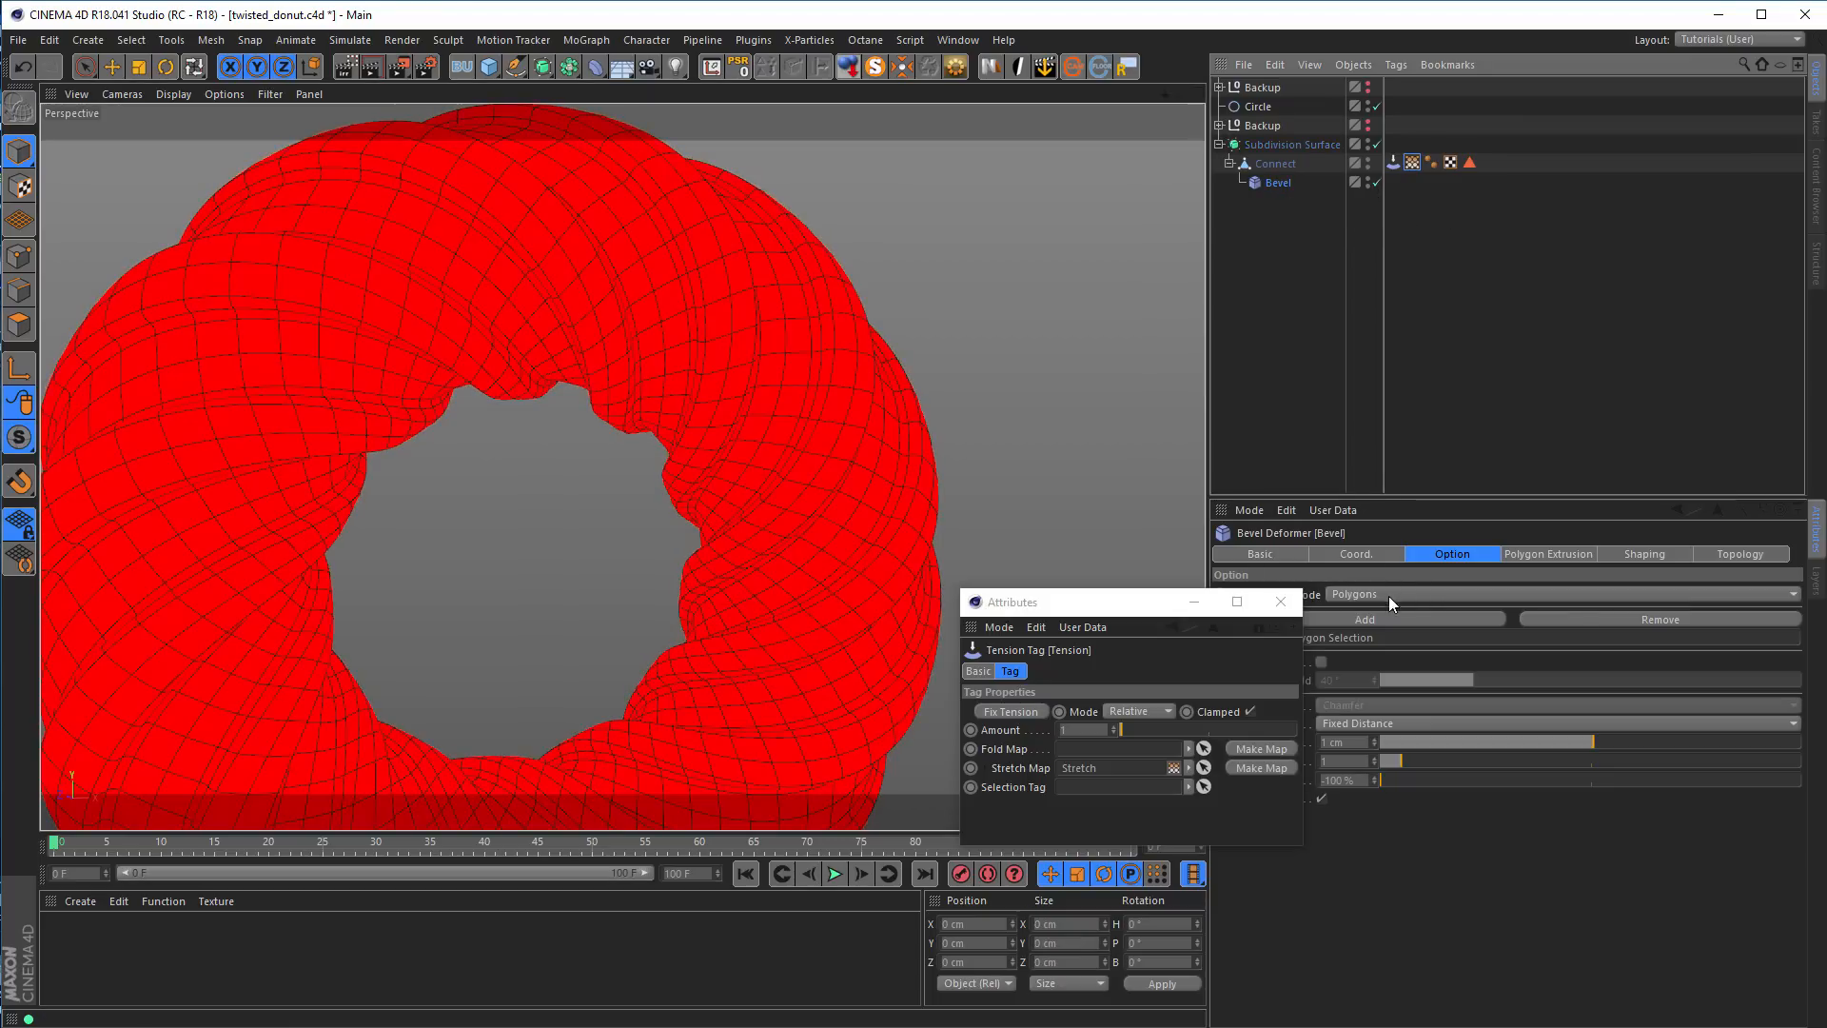
left_click_drag(1117, 609, 1051, 640)
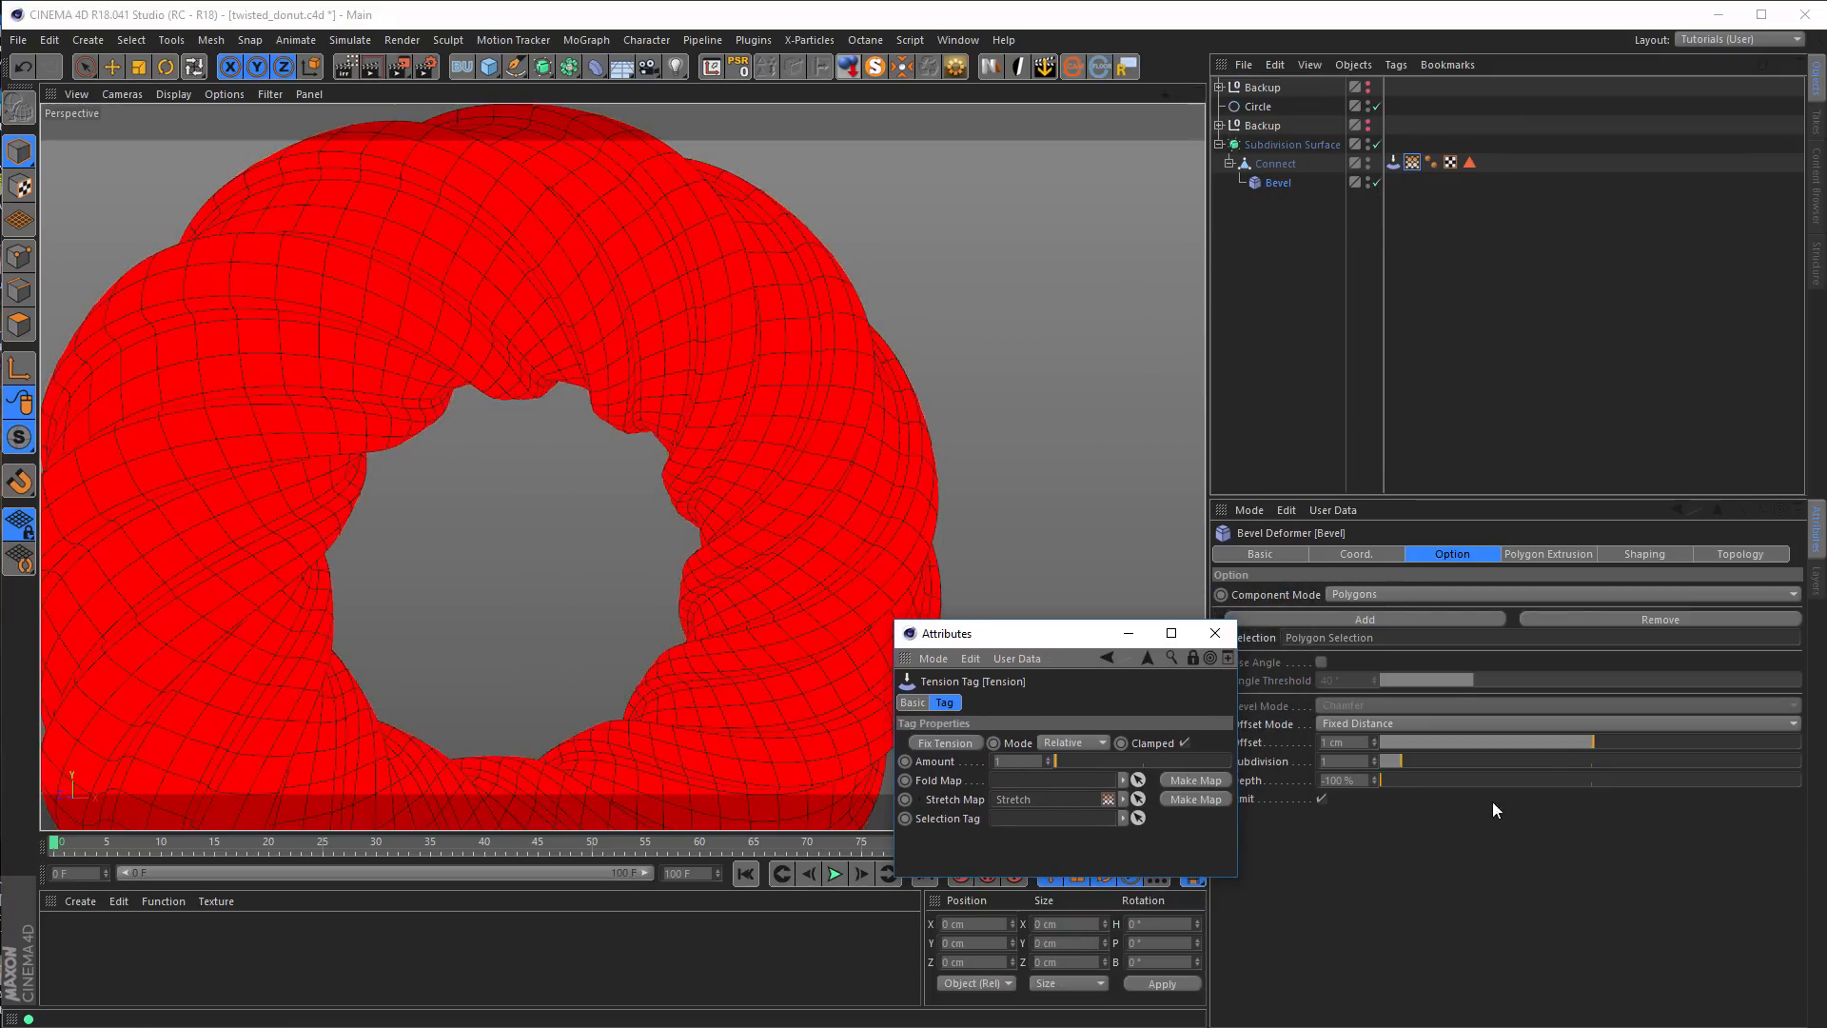
mouse_move(1588, 736)
left_mouse_down()
mouse_move(1610, 740)
mouse_move(1580, 752)
mouse_move(1617, 748)
mouse_move(1592, 766)
mouse_move(1585, 745)
left_mouse_up()
left_click(970, 745)
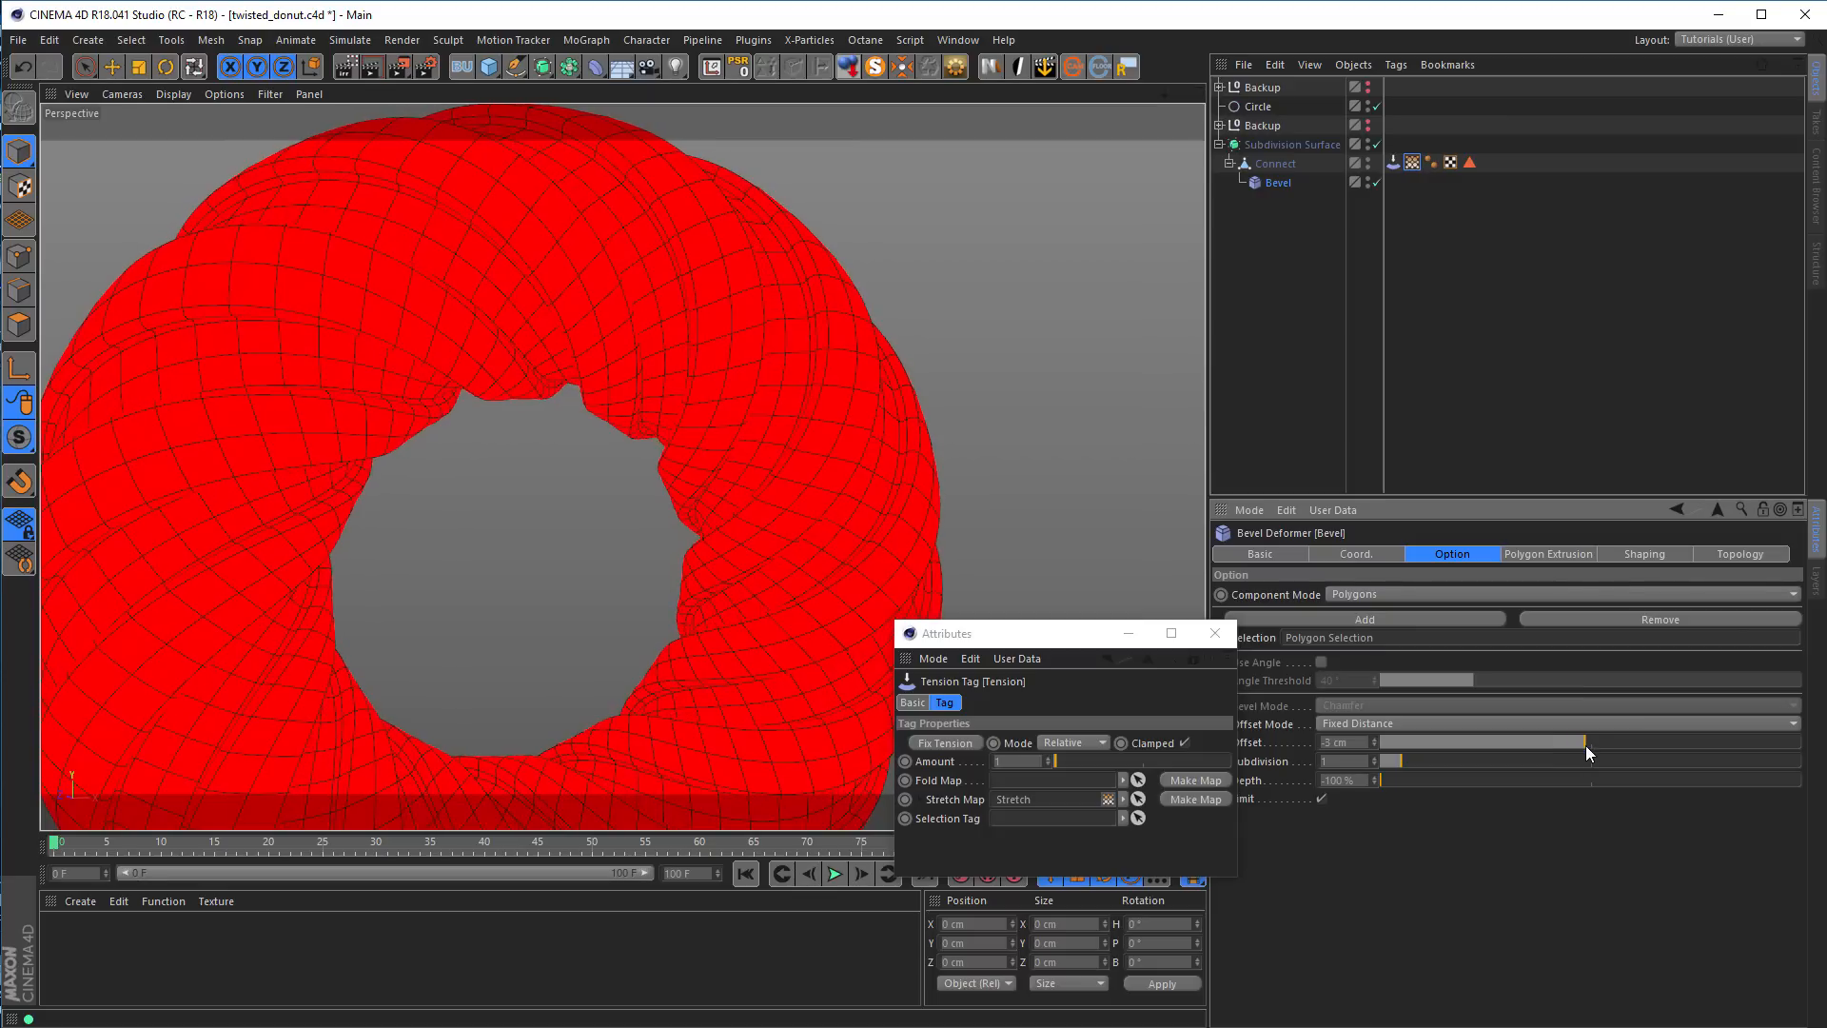
double_click(1341, 743)
type("1")
key("Return")
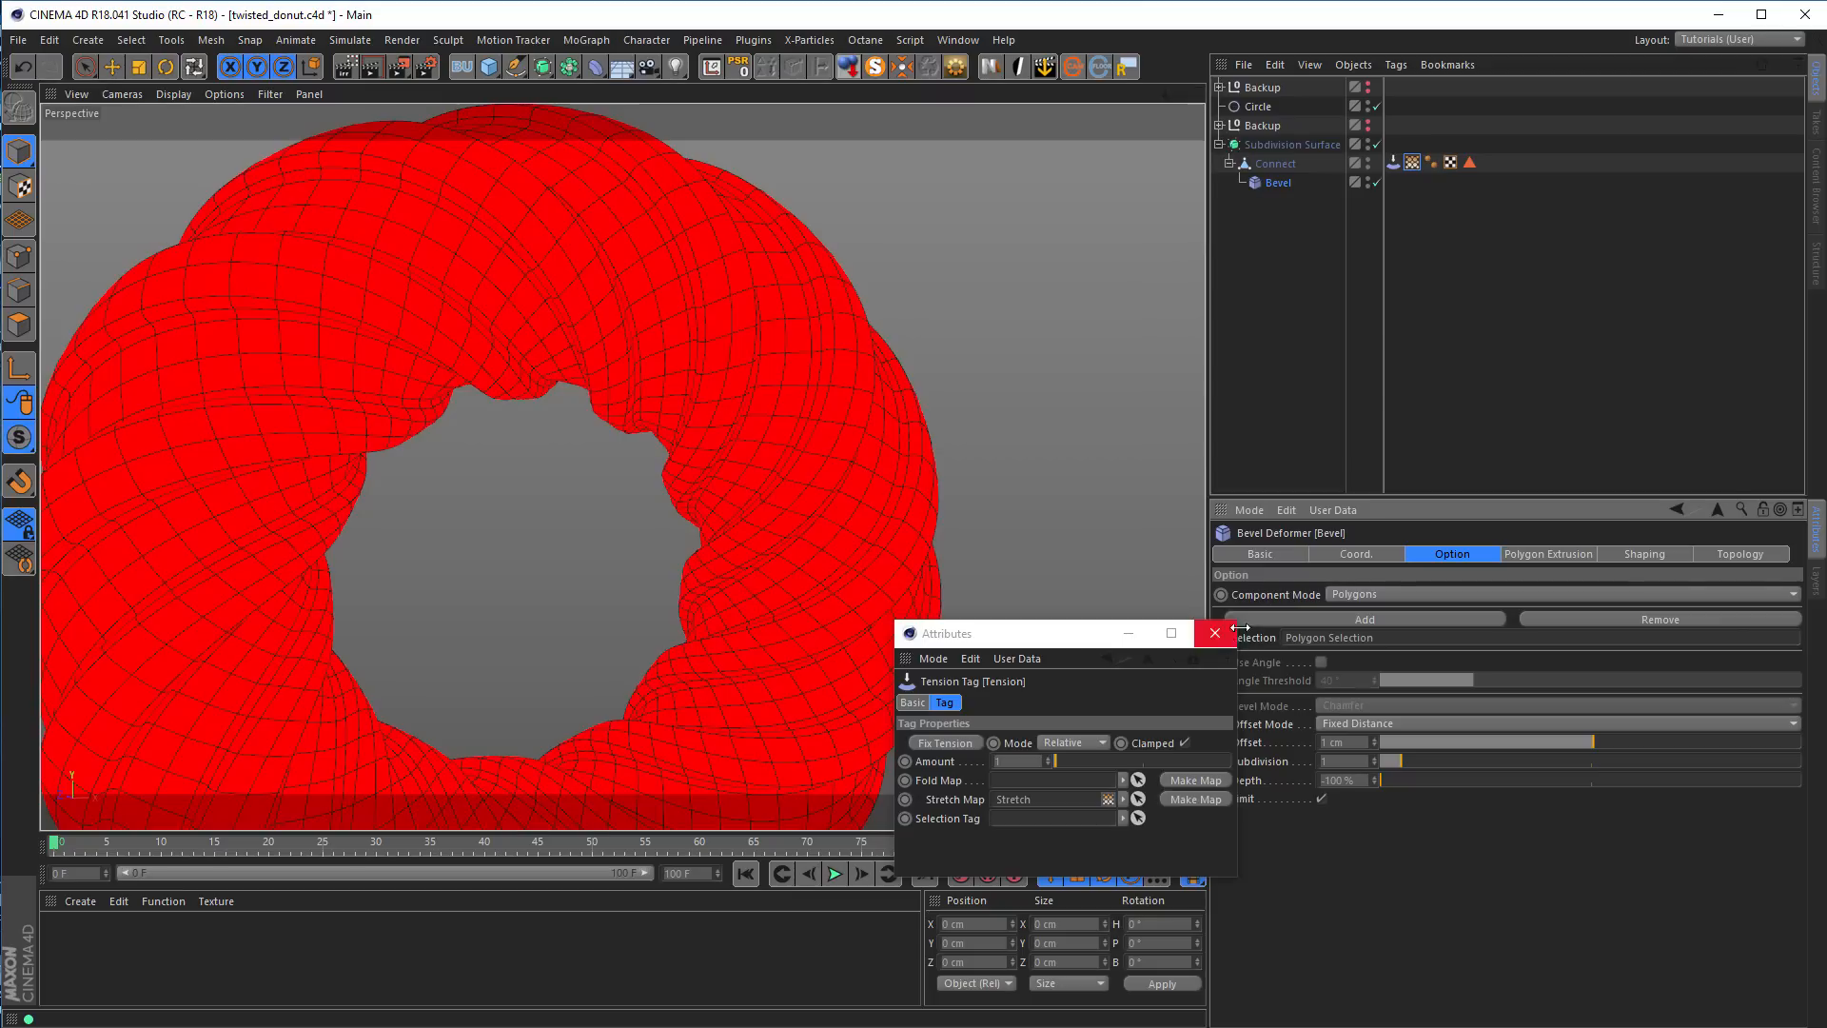
Delete the Stretch vertex map, turn off the Bevel deformer and move it out of the Connect object
left_click(1412, 167)
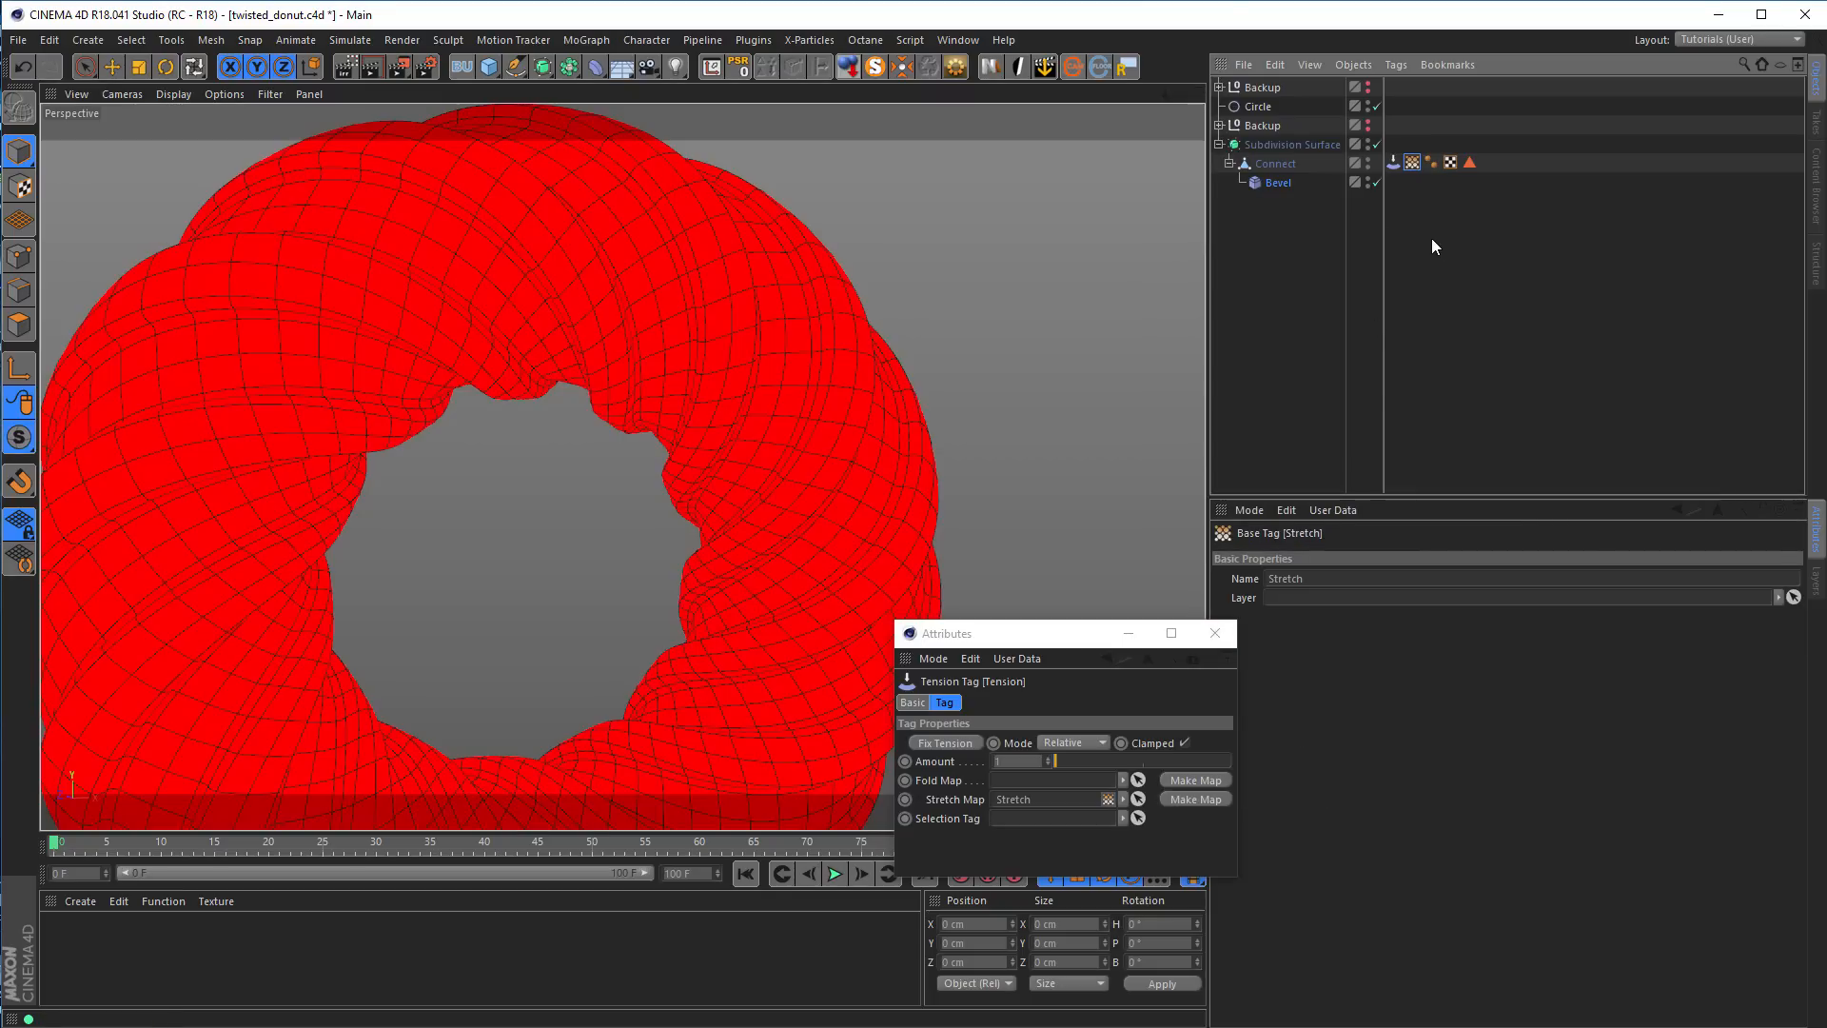
key("Delete")
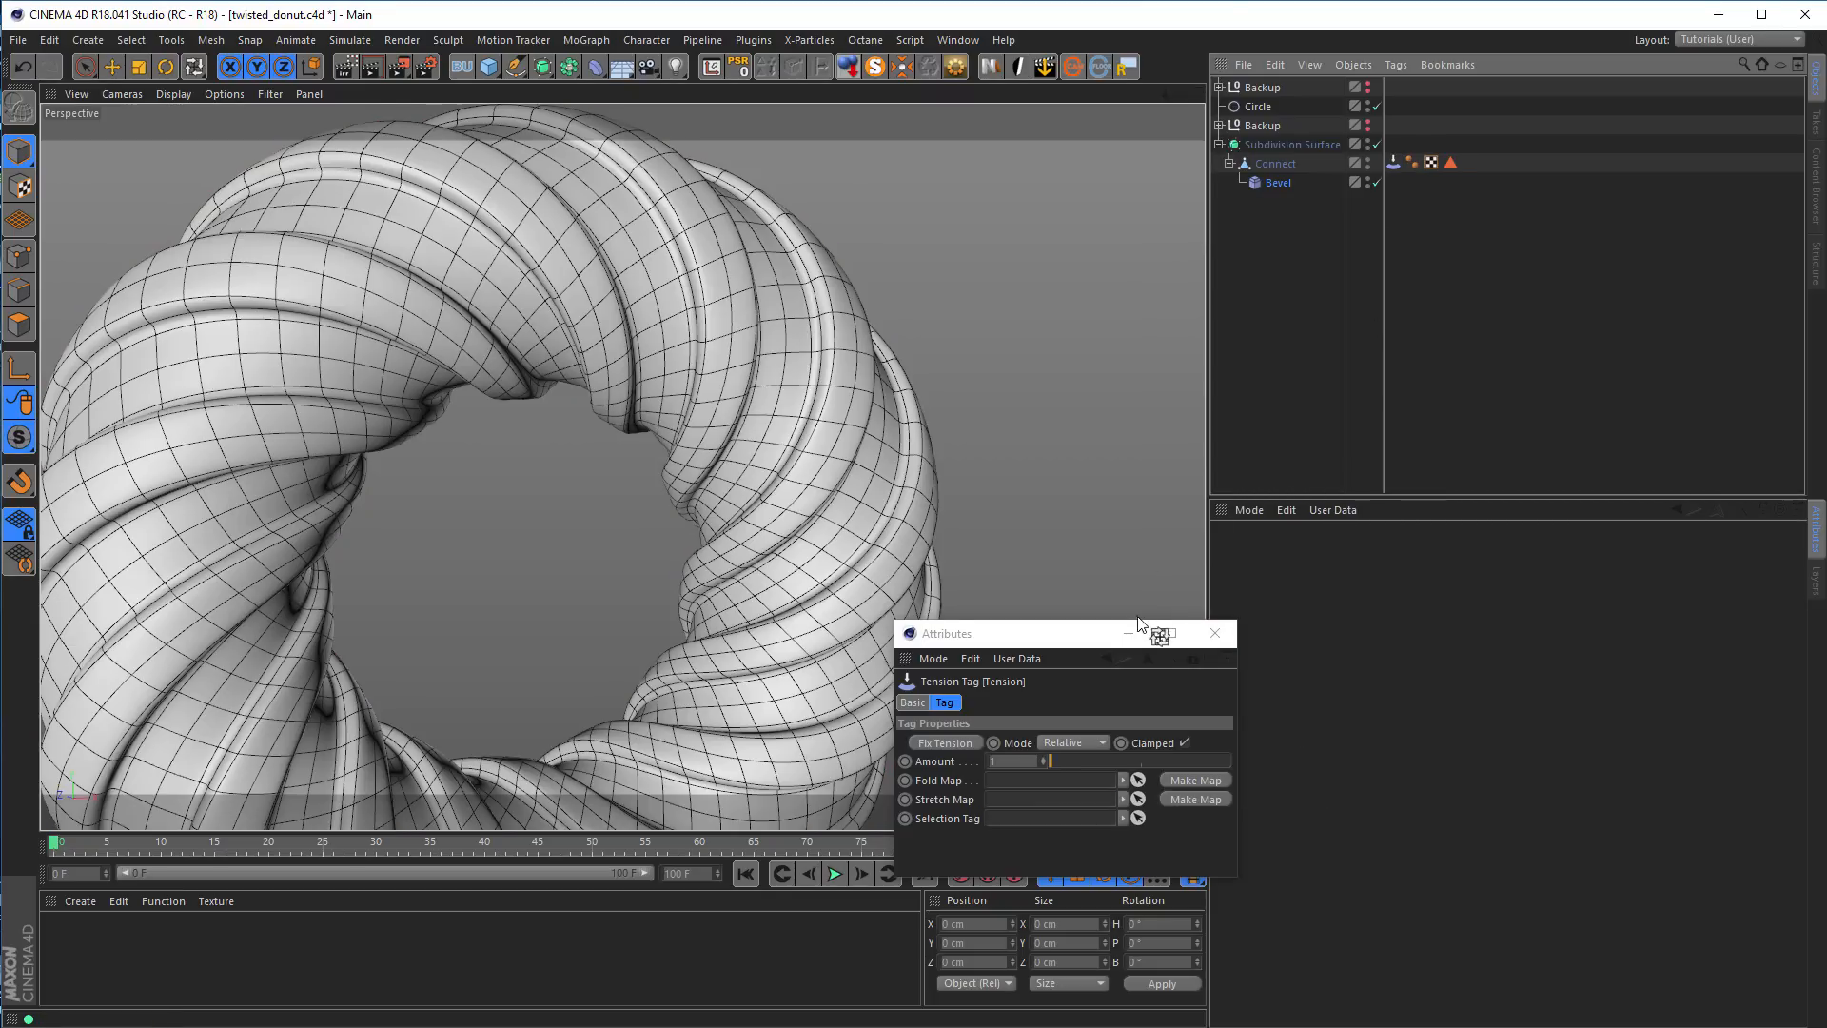
left_click(1278, 182)
left_click_drag(1238, 363, 1266, 324)
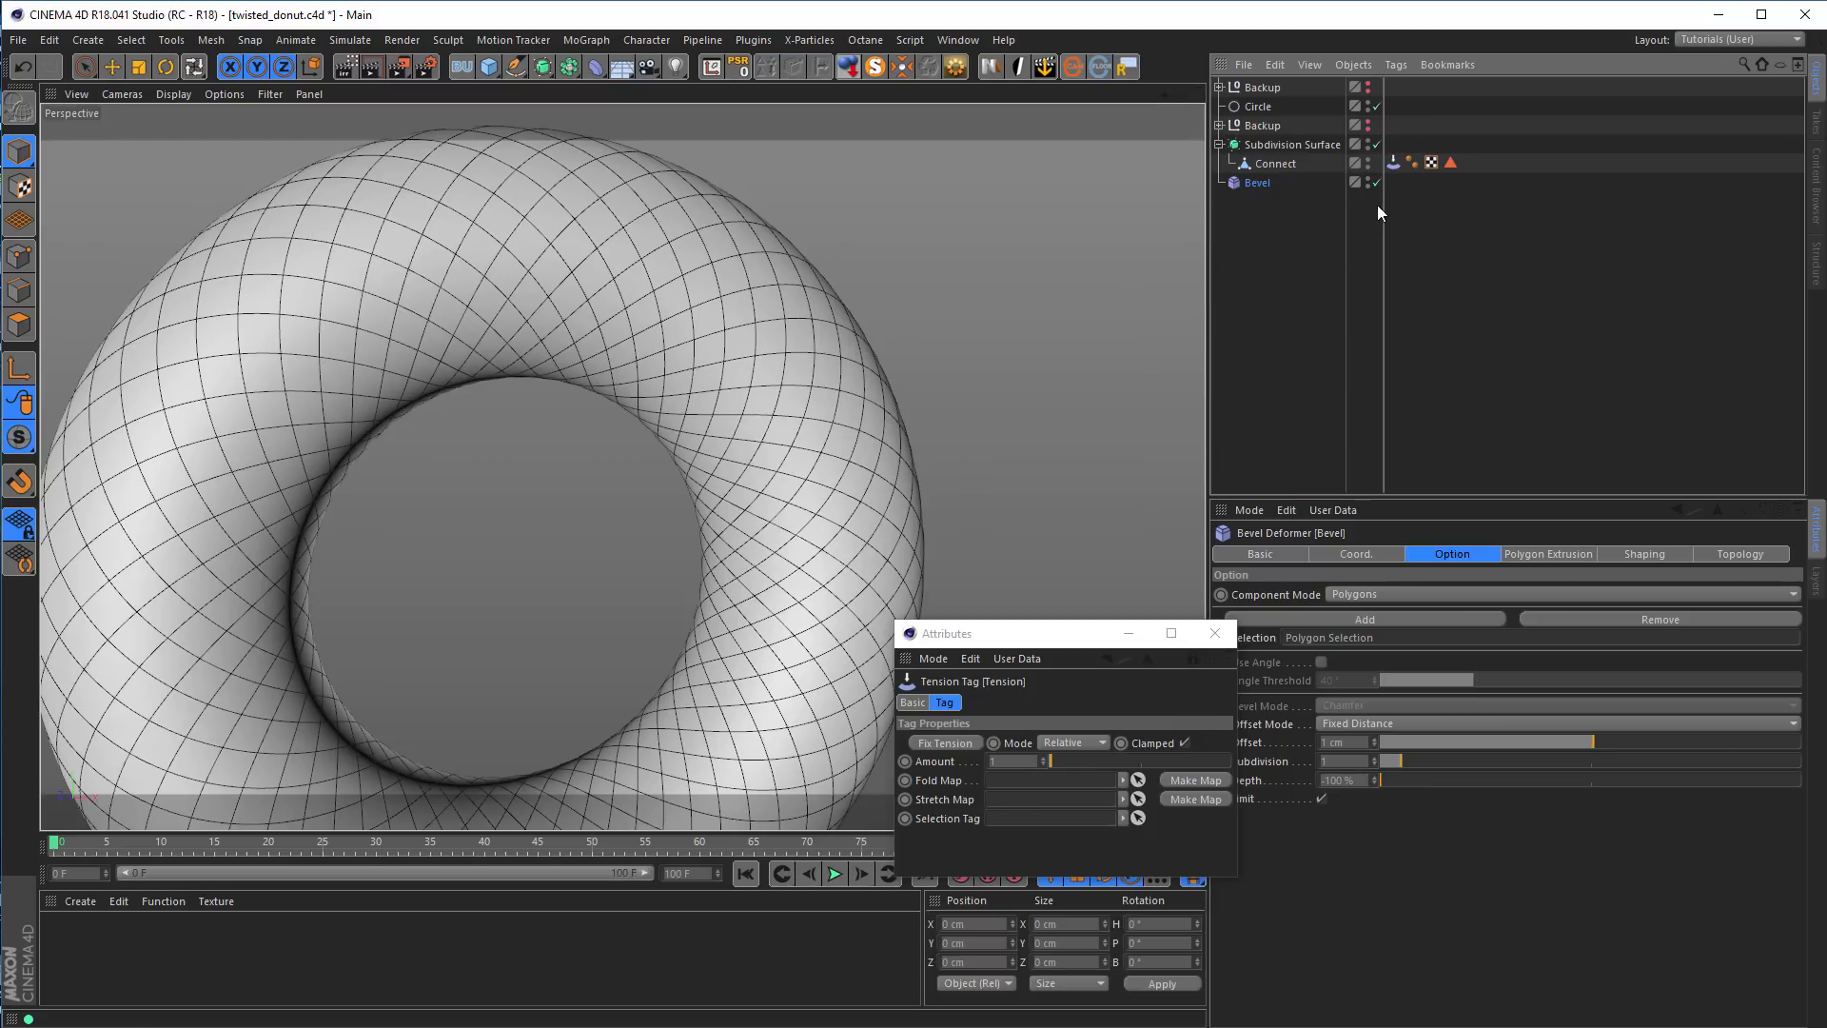
left_click(1275, 164)
left_click_drag(870, 395, 953, 391, "alt")
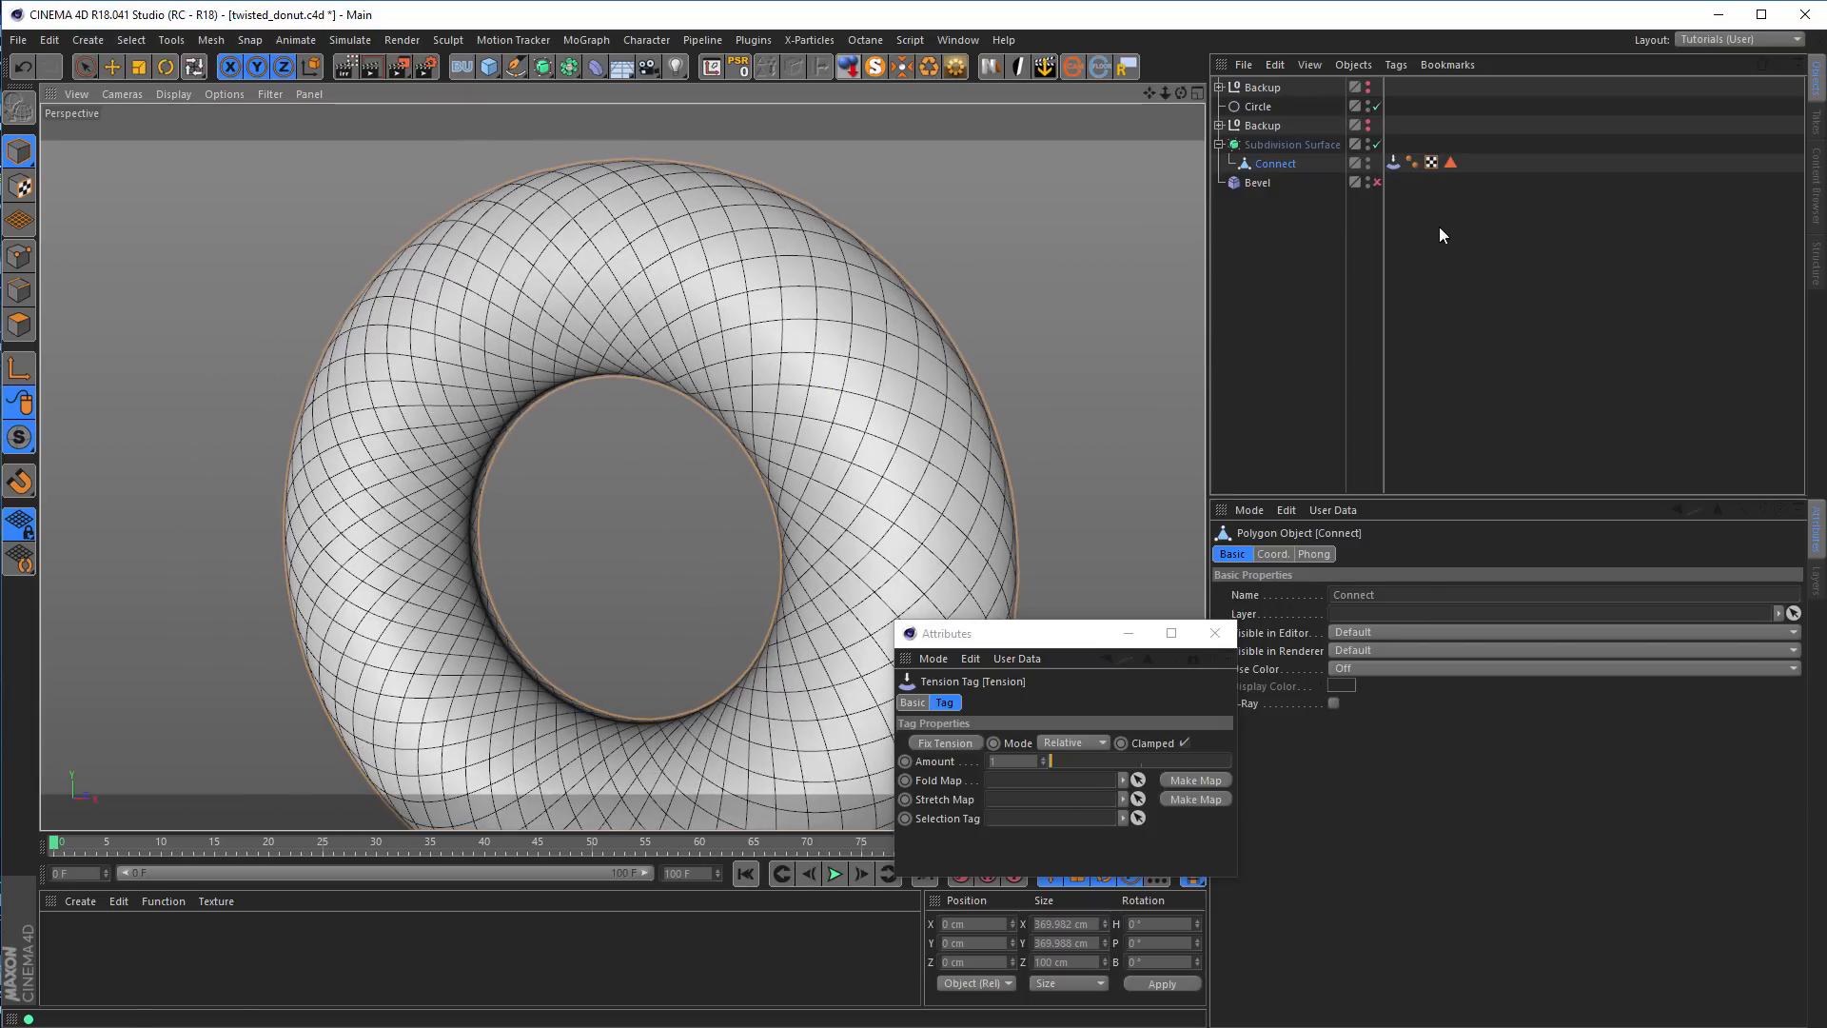
double_click(1450, 162)
left_click_drag(756, 317, 950, 260, "alt")
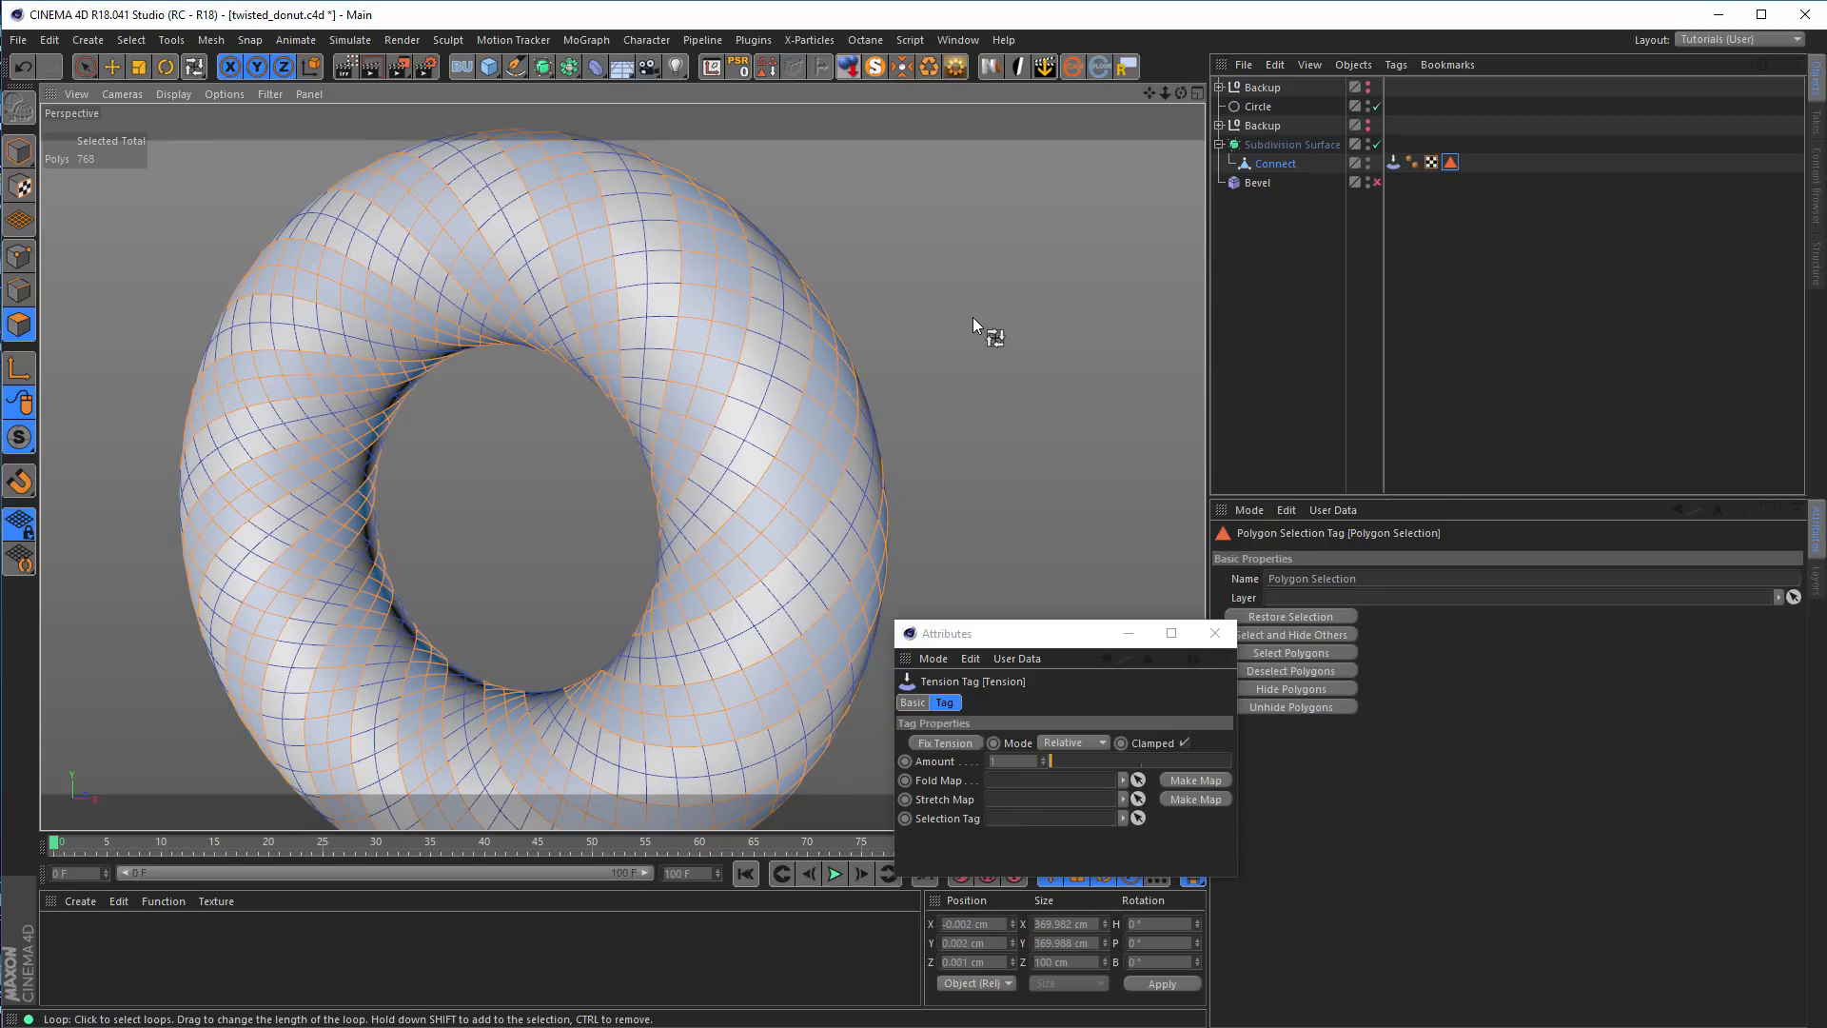
key("m")
key("s")
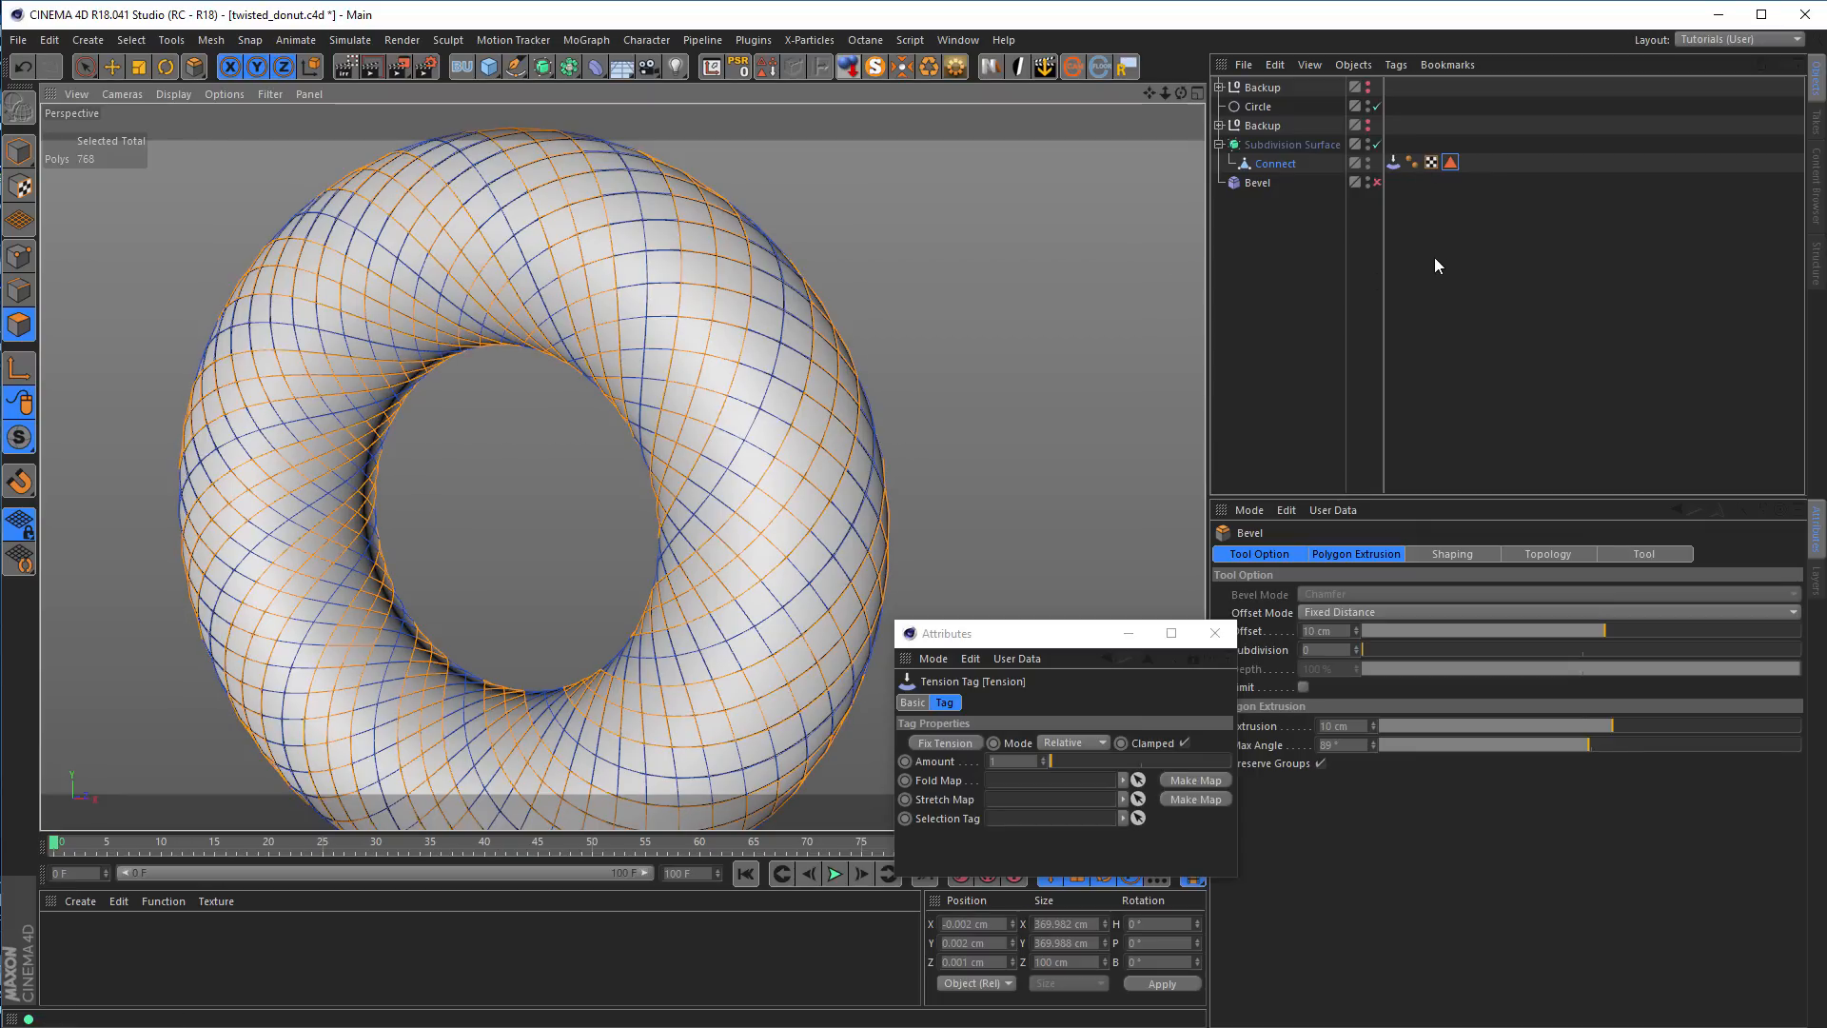
left_click(19, 151)
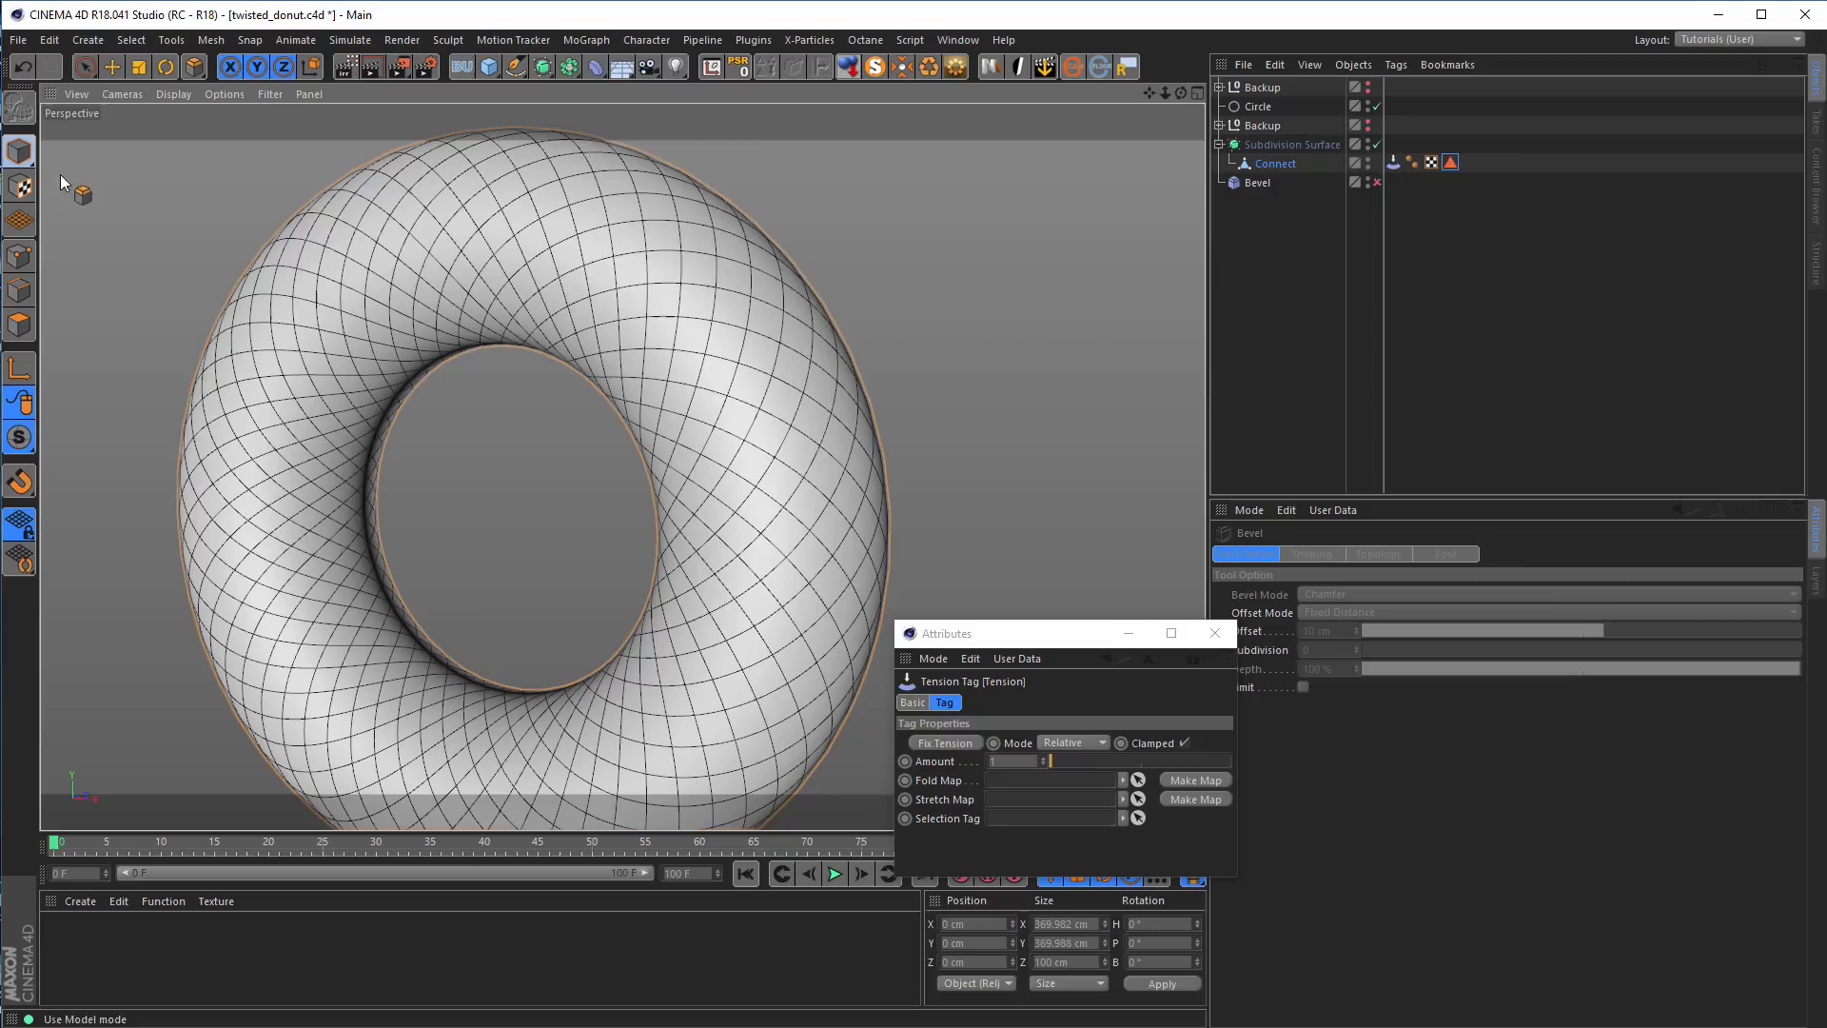
Fix the tension on the undeformed ring and create a new Stretch map in the Tension tag
left_click(944, 742)
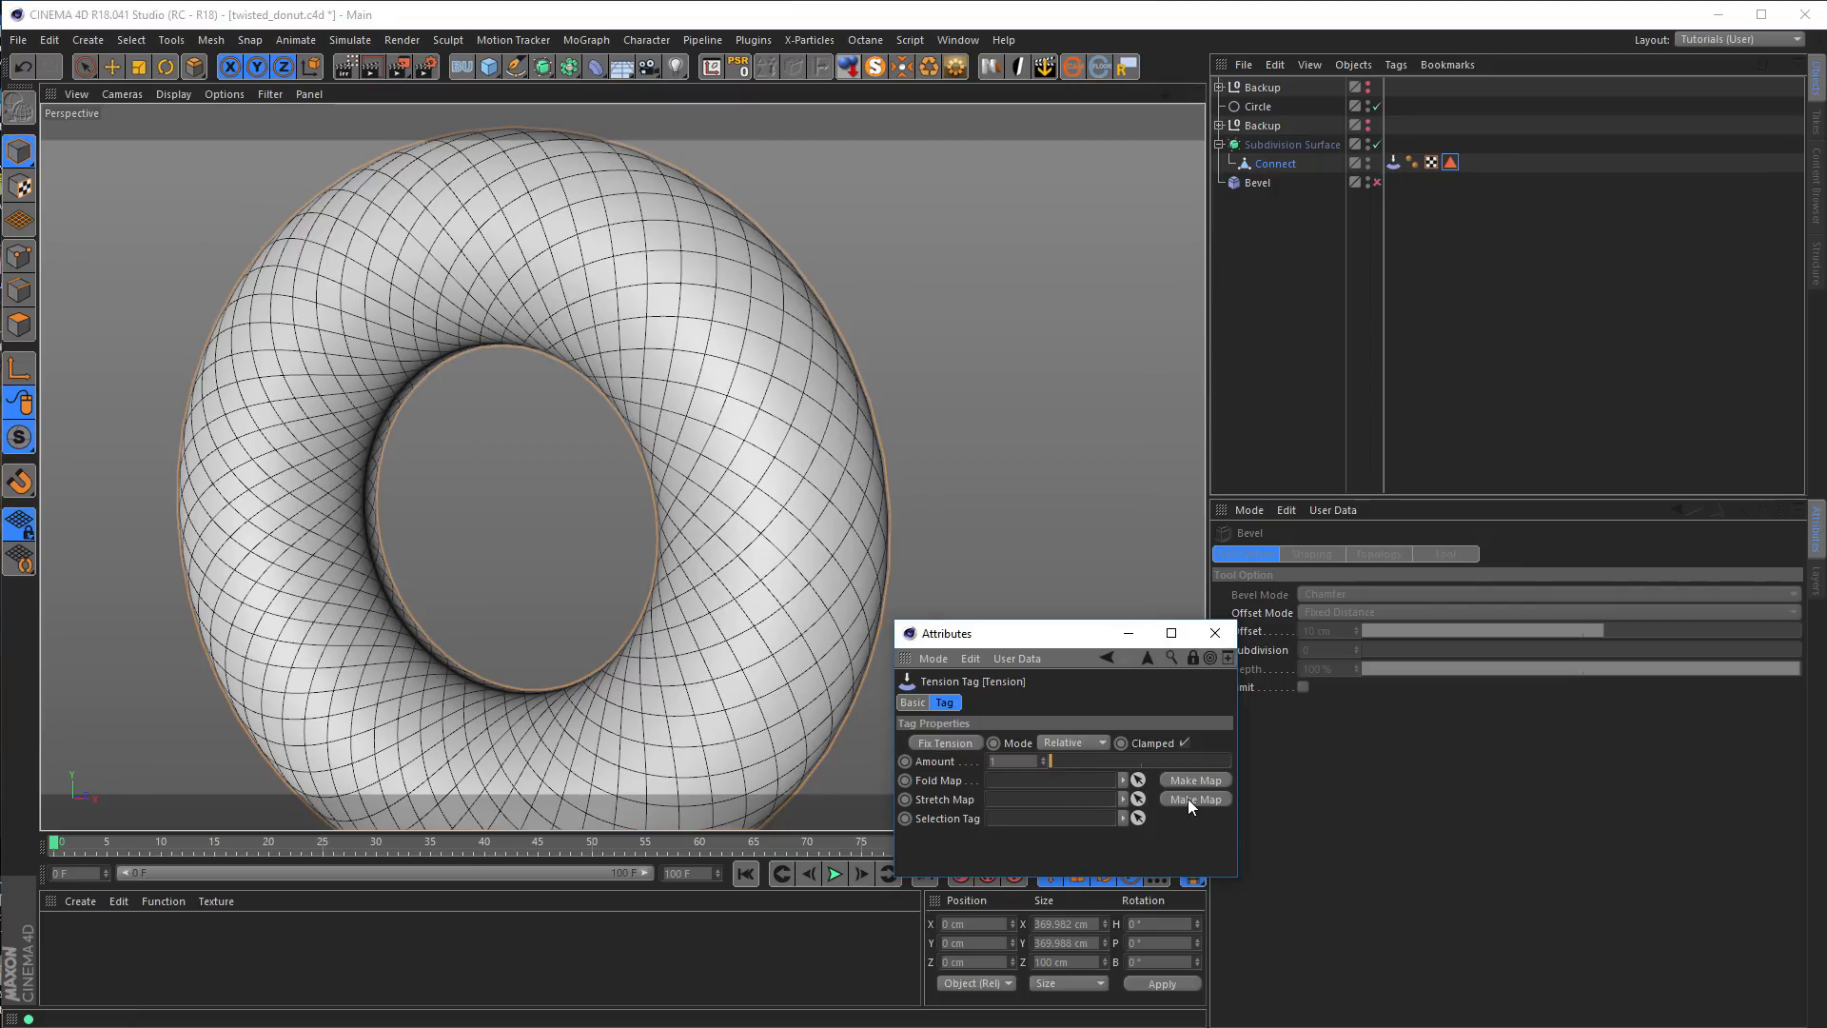
left_click(1188, 797)
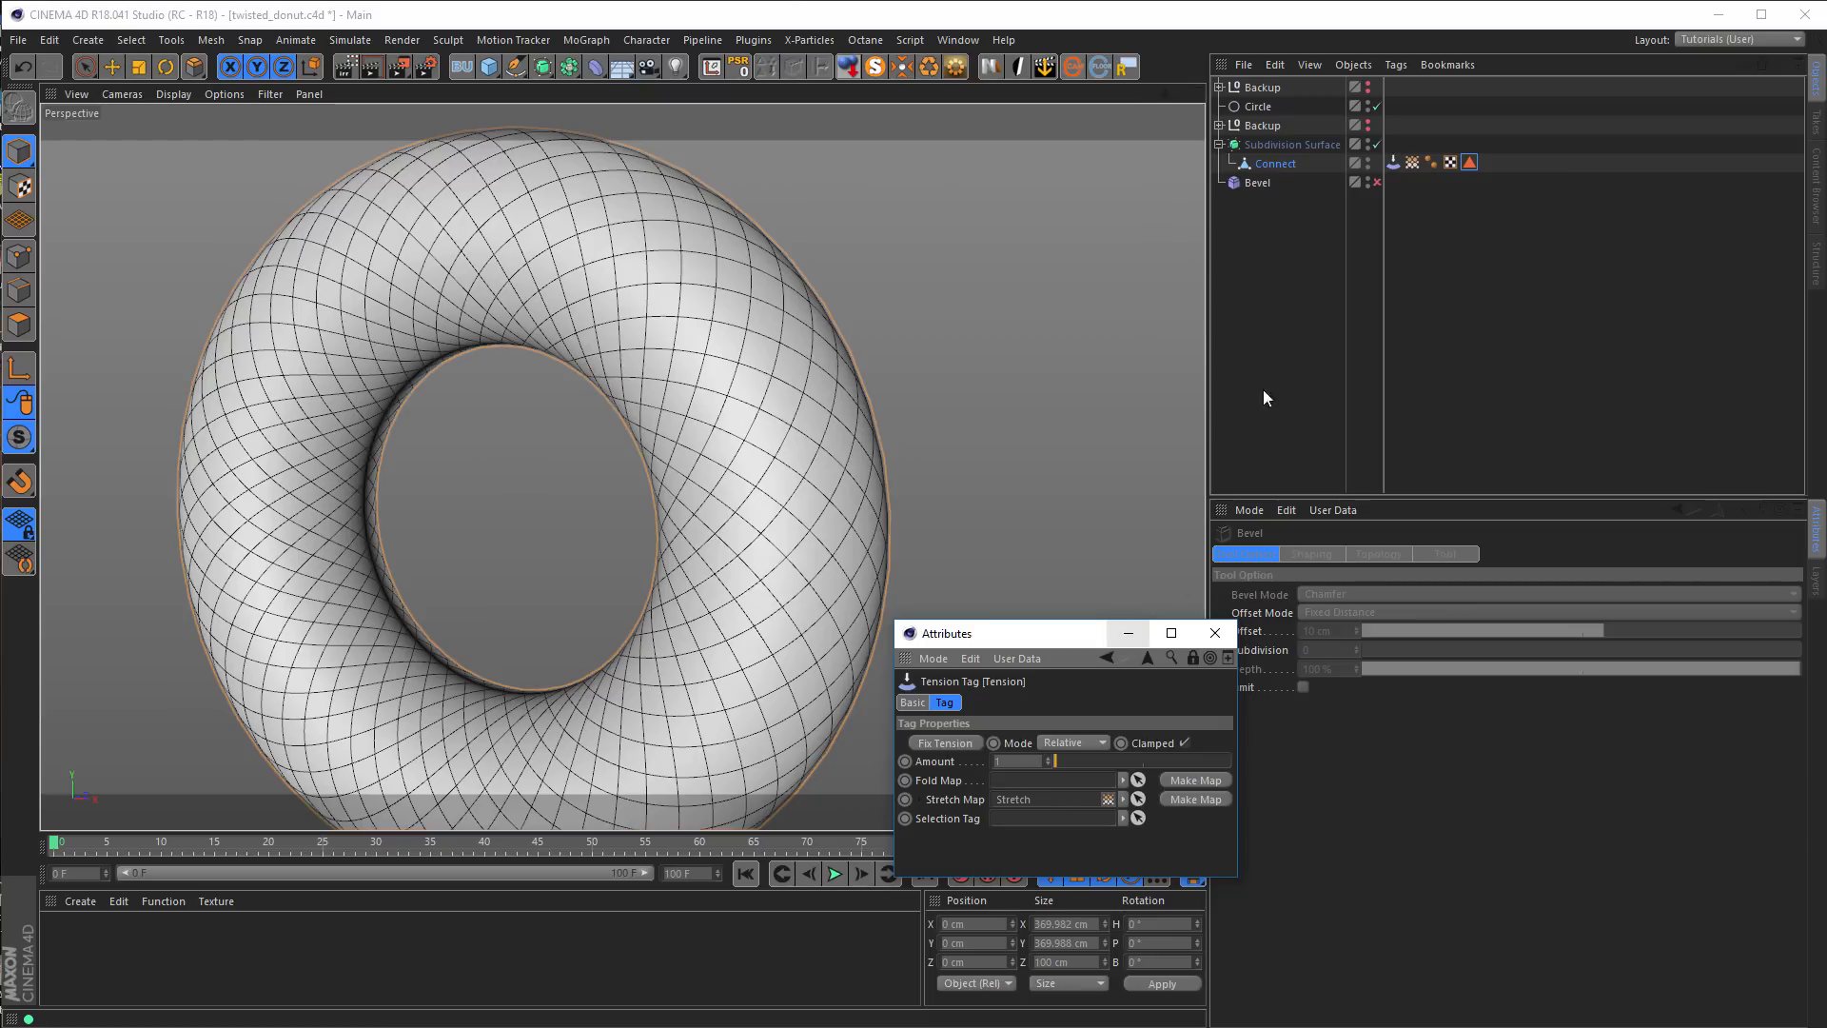
Try beveling the saved spiral polygon selection inward freehand to about -13.5 cm Offset and Extrusion, and display the Stretch map
left_click(1469, 162)
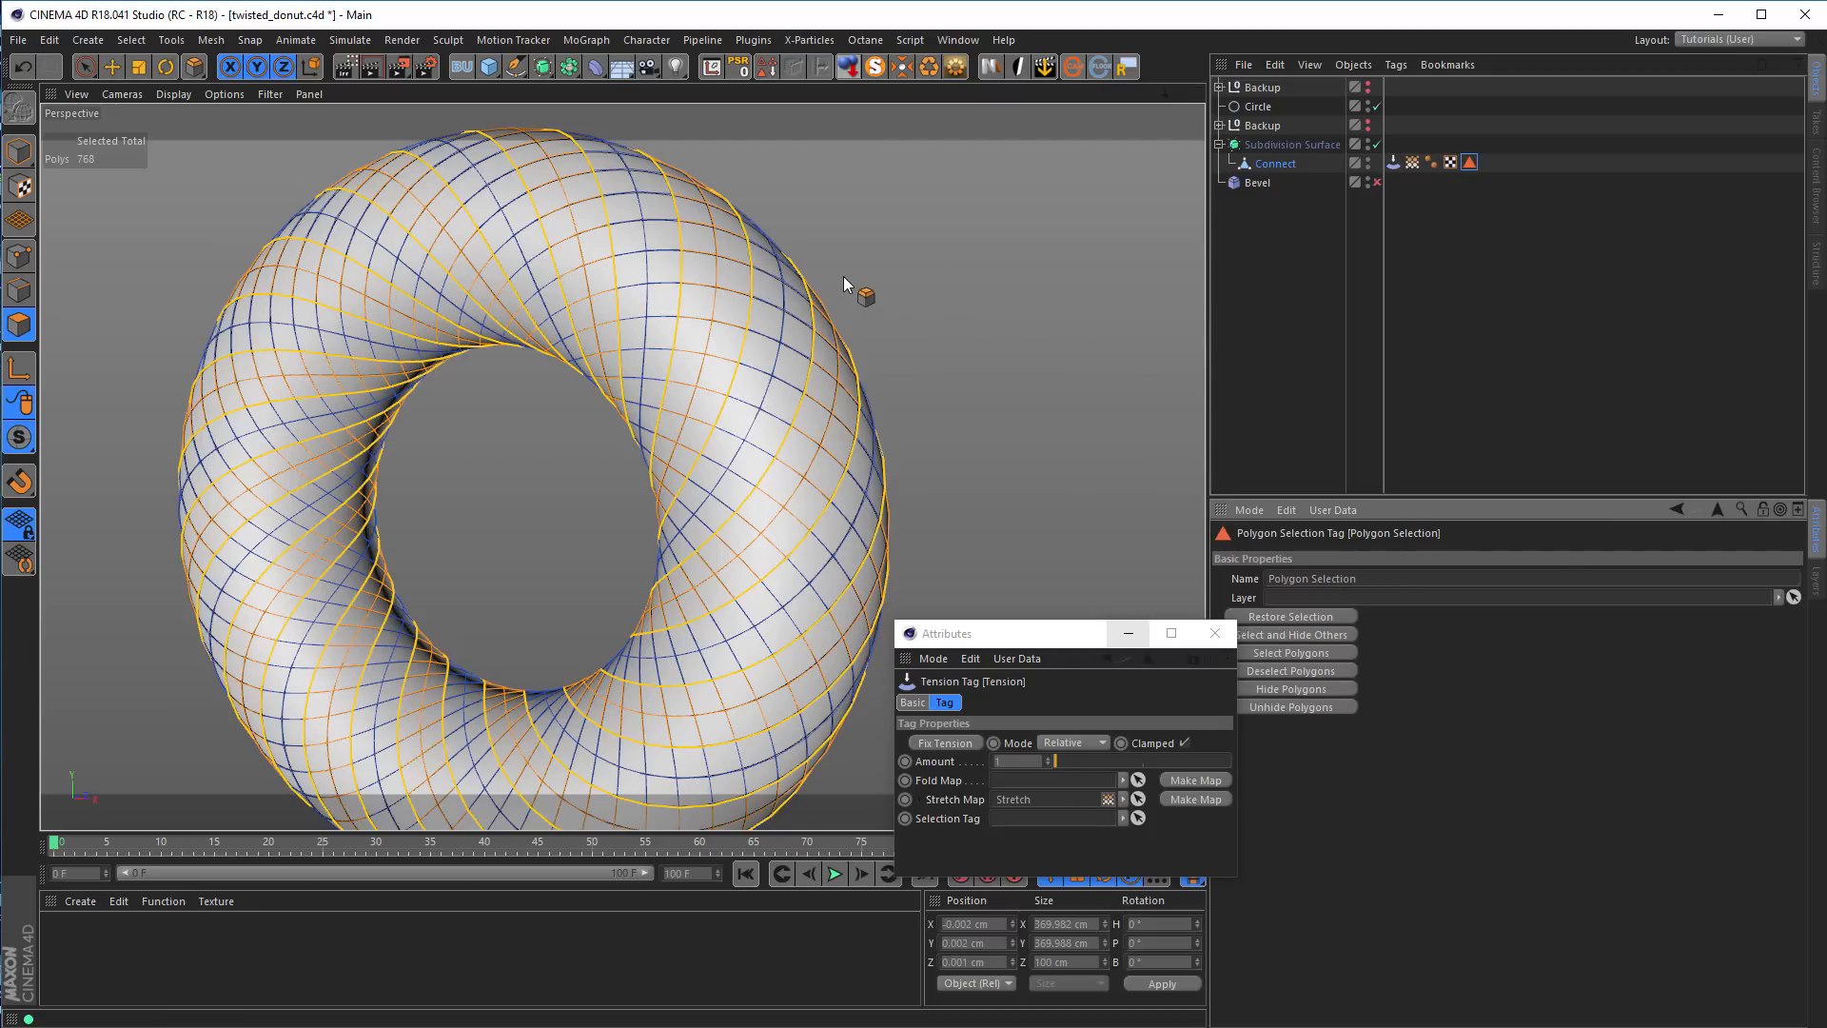
key("m")
key("s")
left_click_drag(949, 331, 930, 331)
left_click(1413, 162)
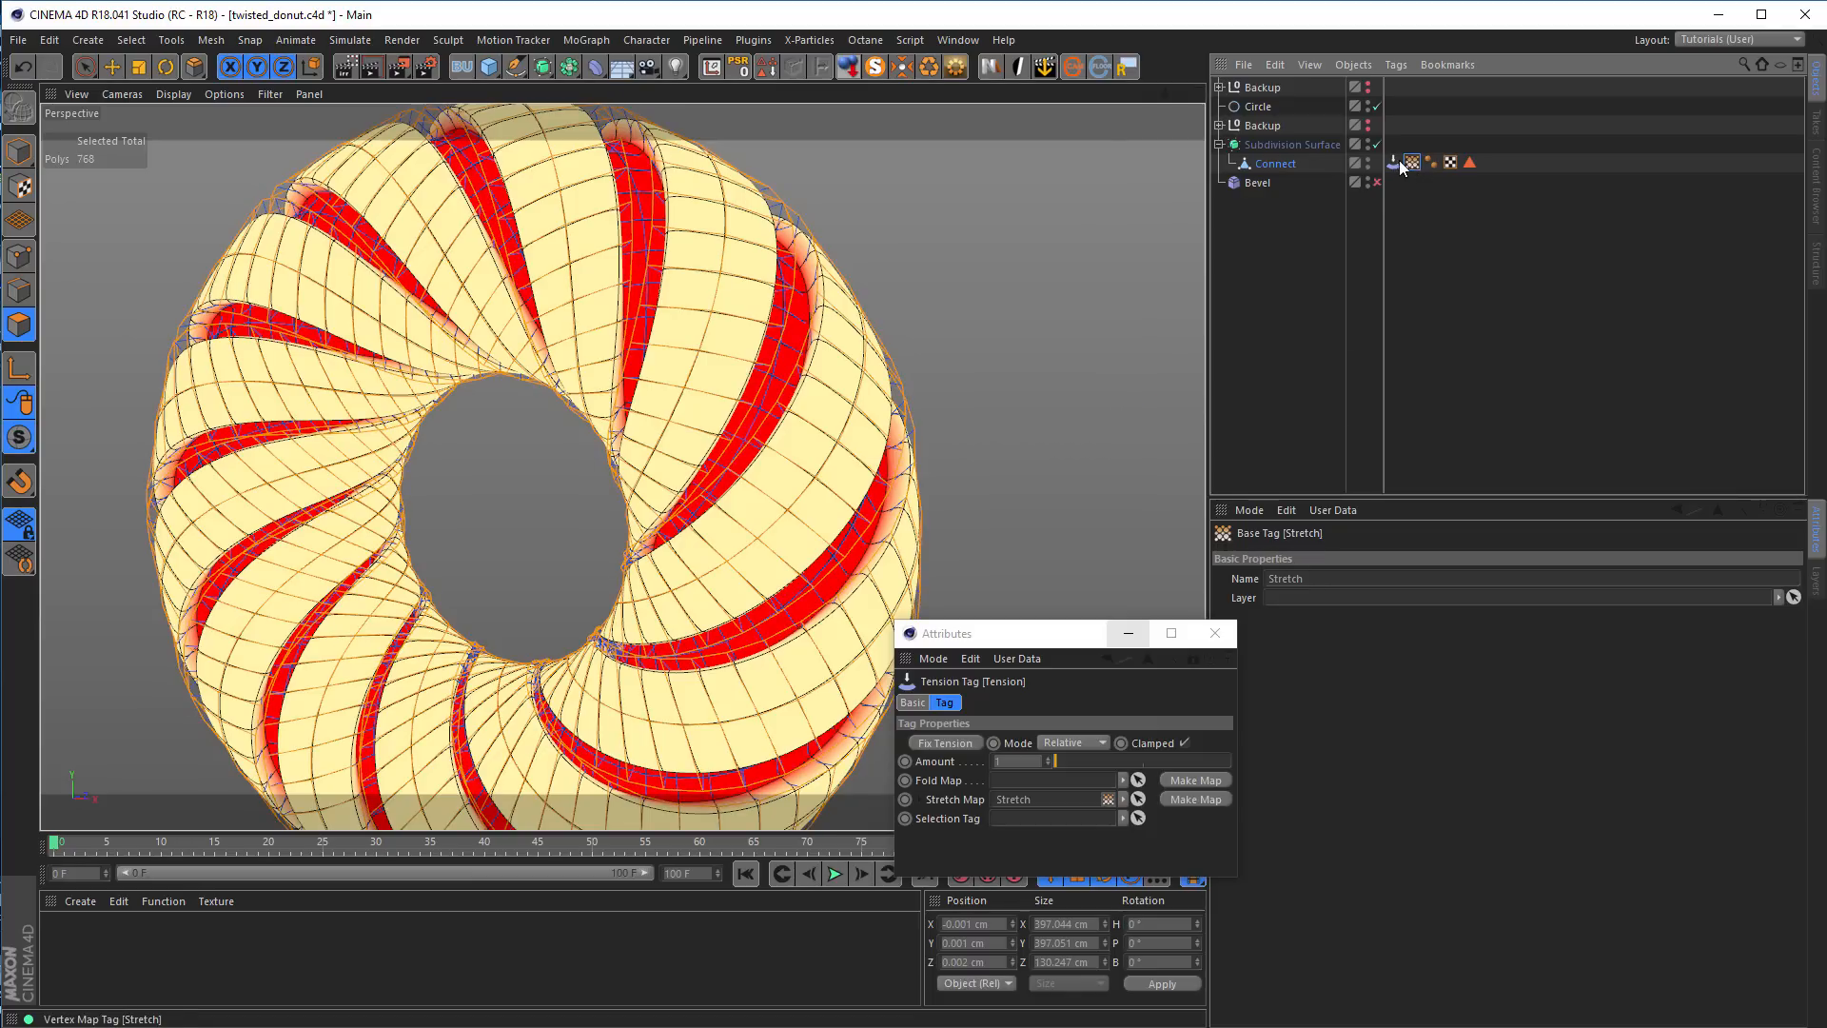
Check the Bevel tool's settings on the Connect object and undo the freehand bevel
left_click(1273, 163)
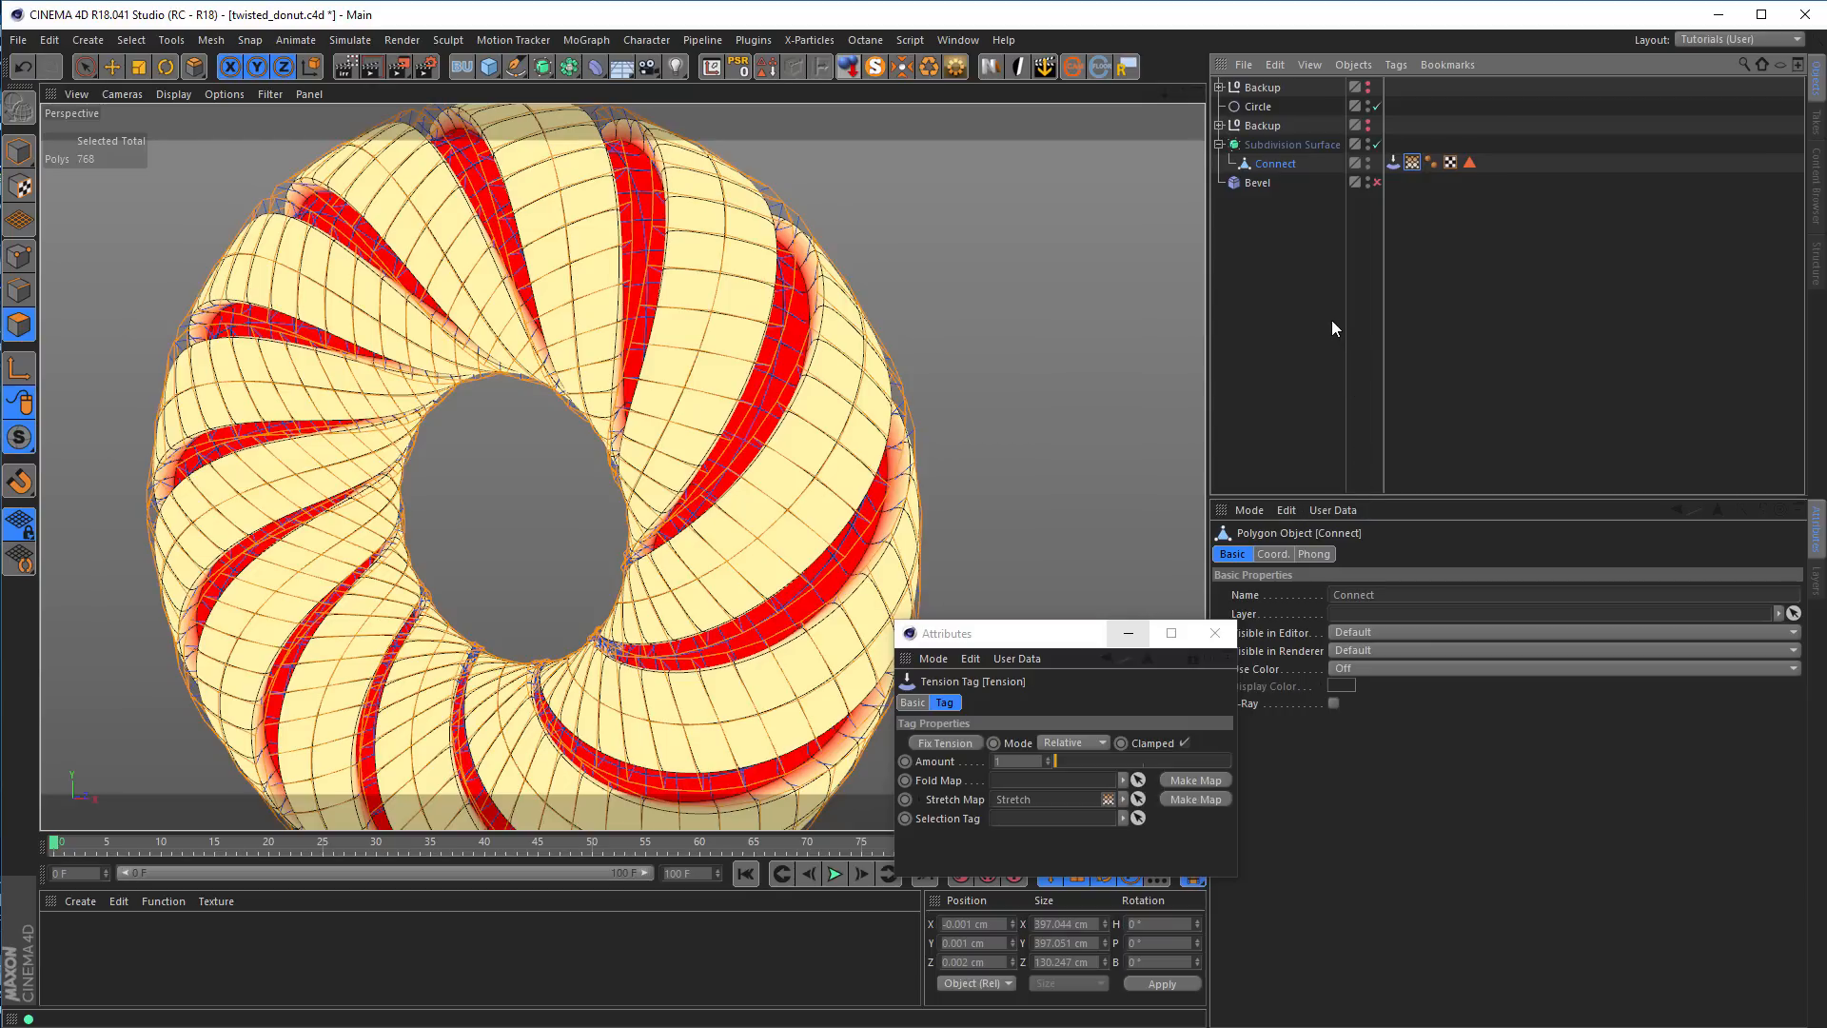
key("m")
key("s")
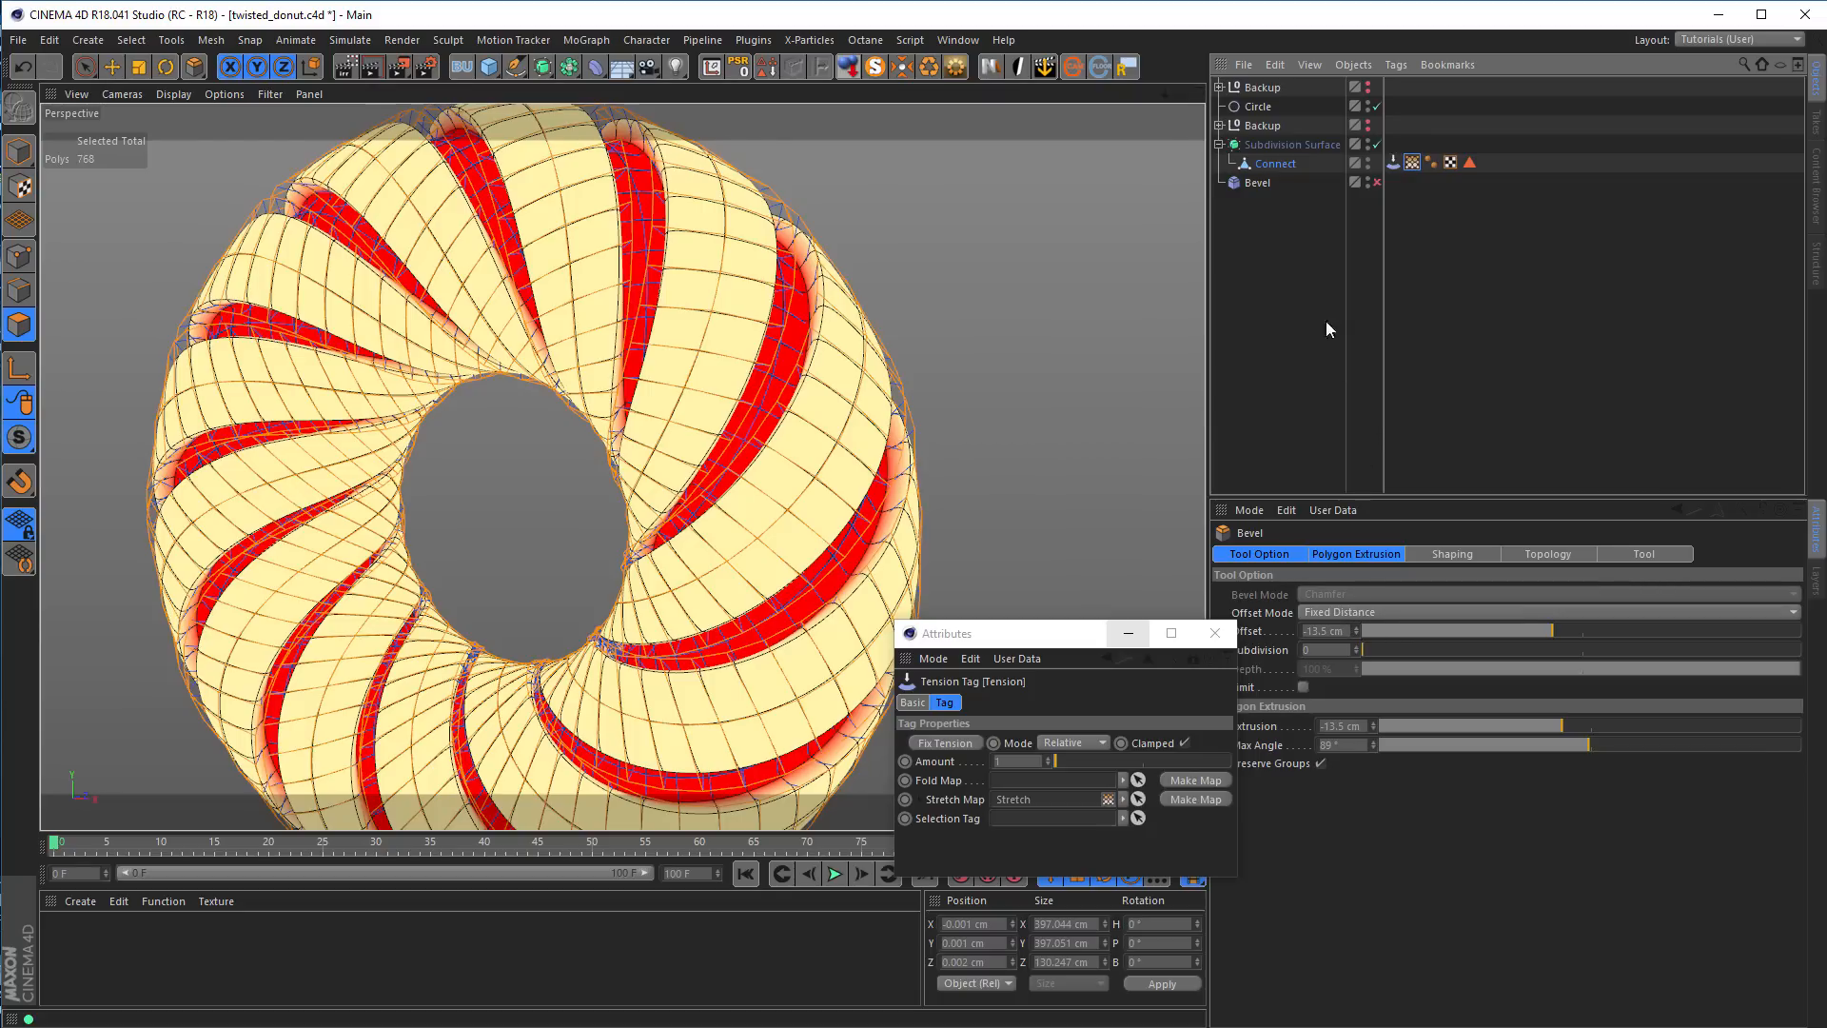
key("ctrl+z")
key("ctrl+z")
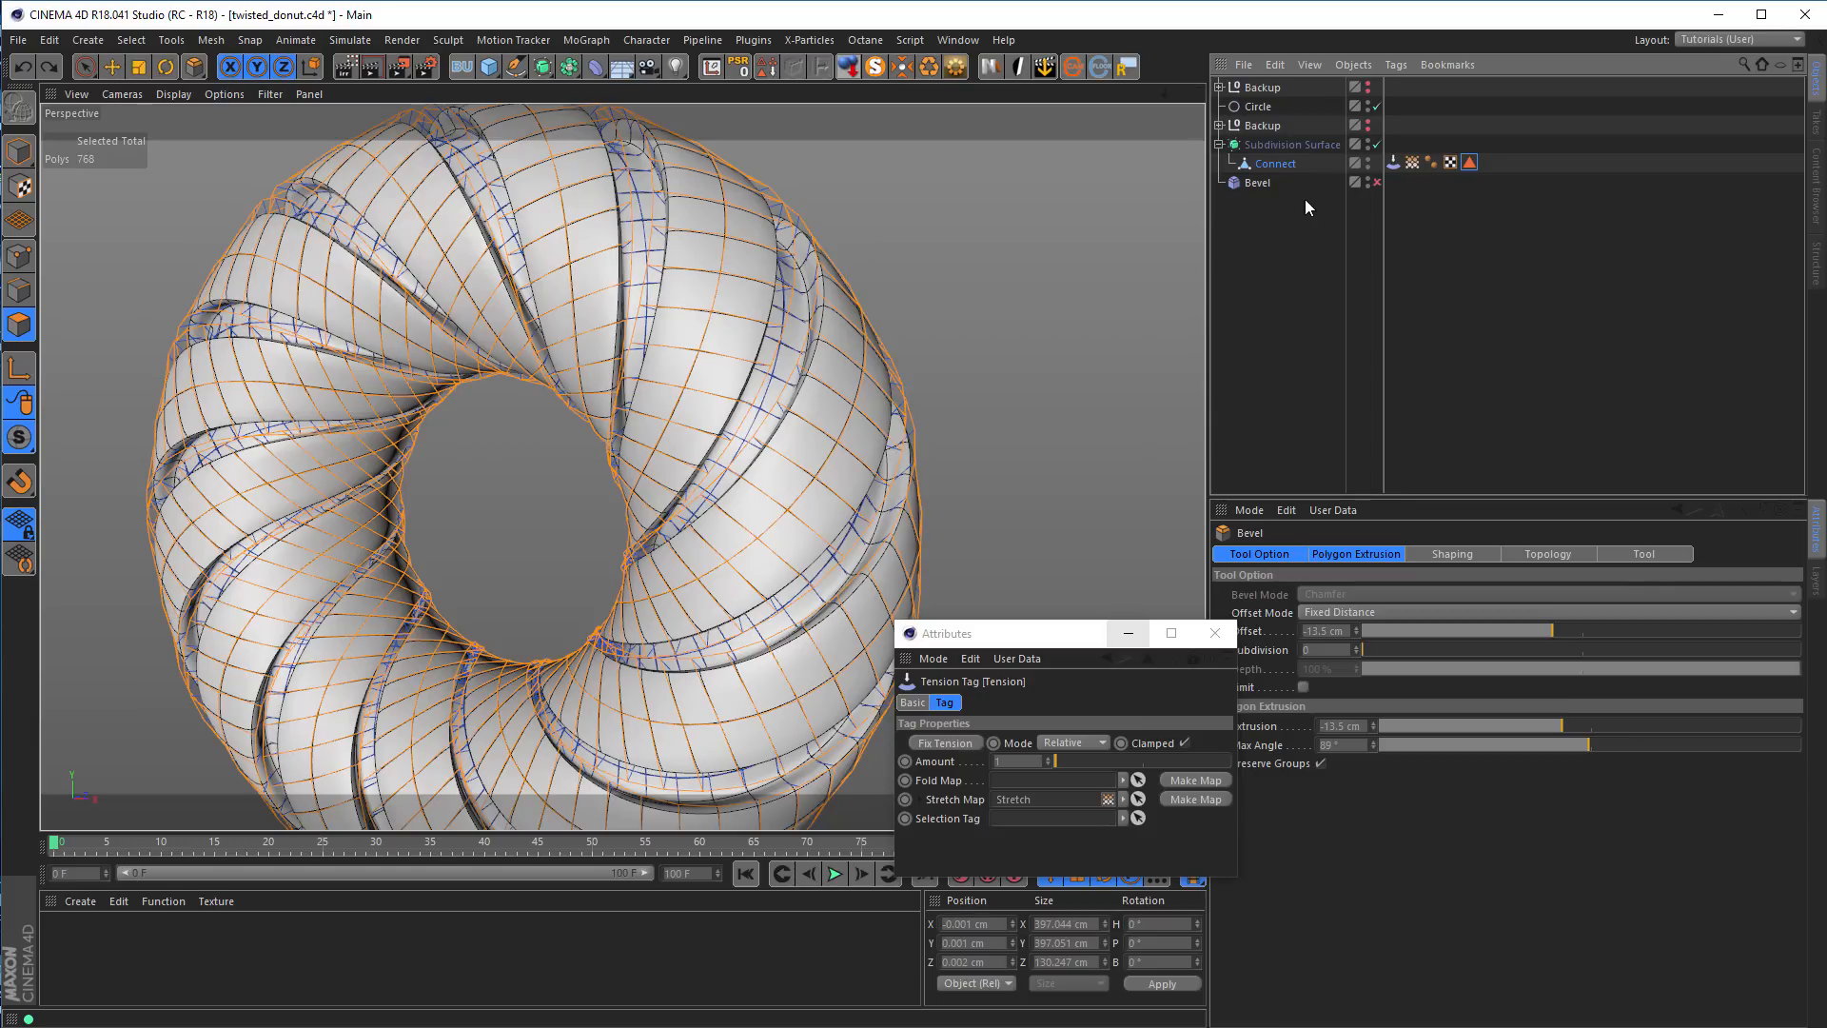
Put the Bevel deformer back under the Connect object and enable it
left_click(1254, 182)
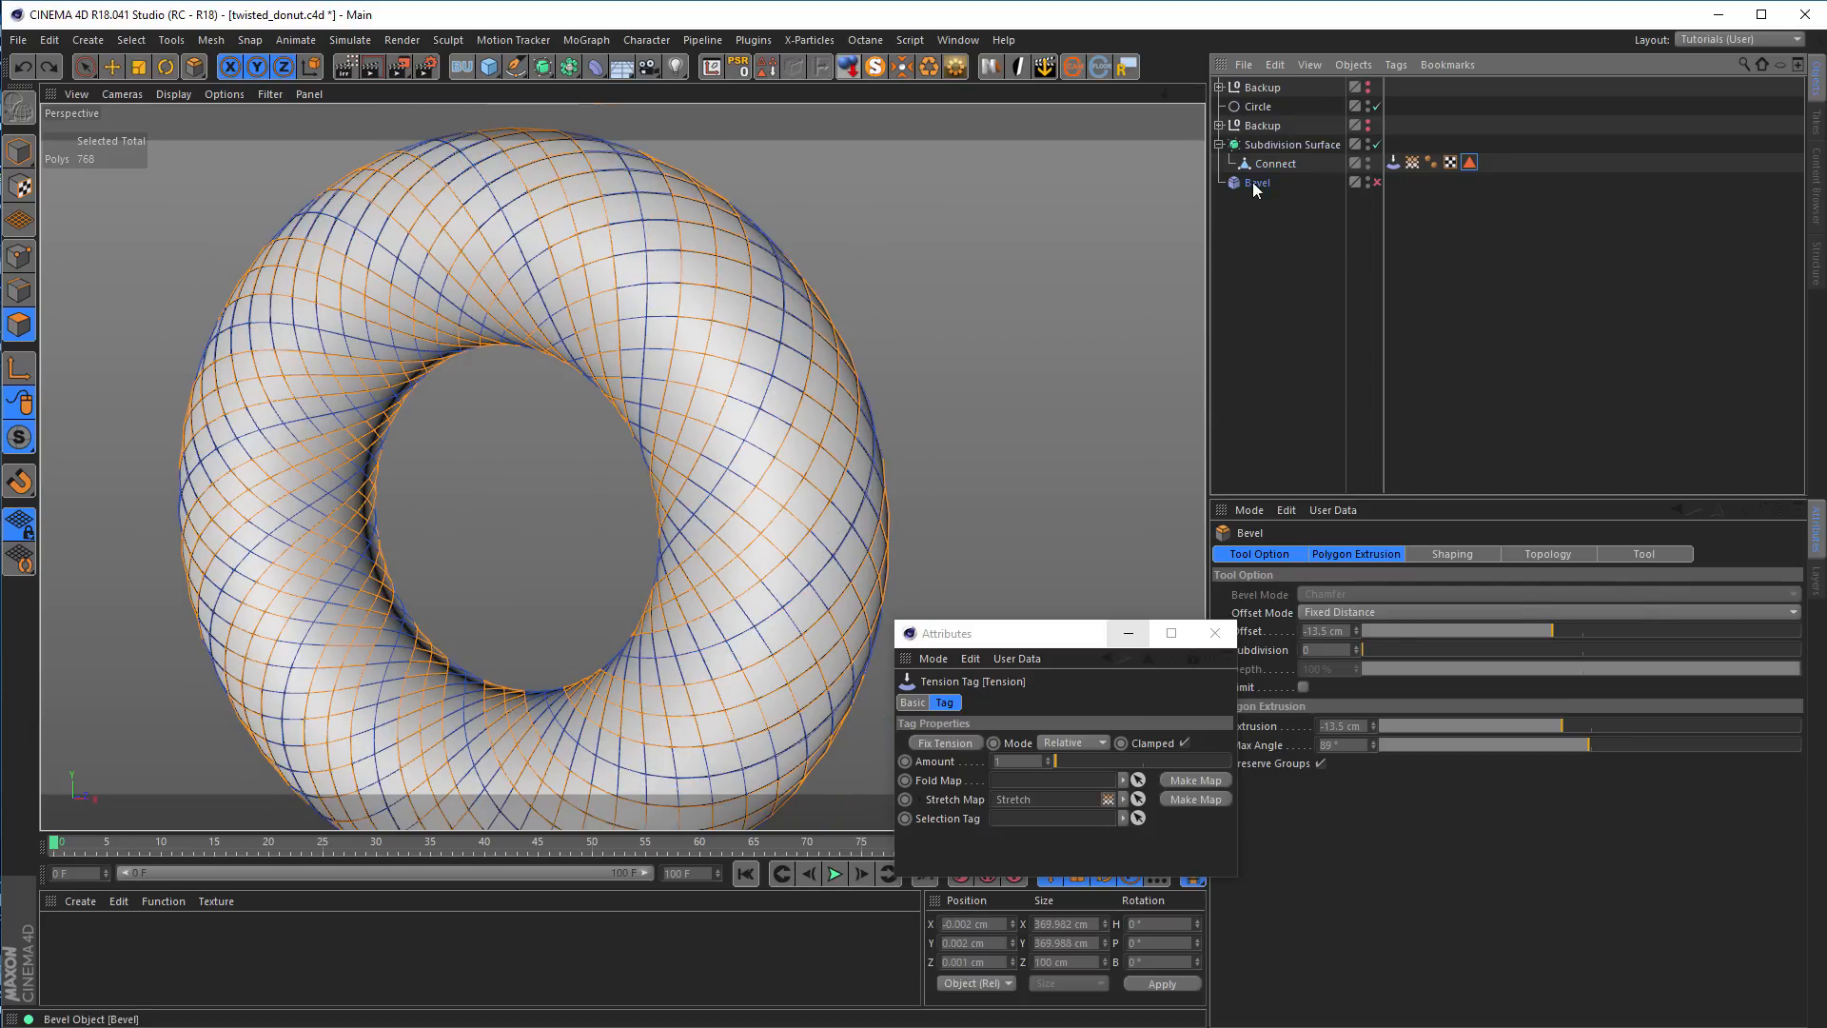
left_click_drag(1281, 160, 1285, 164)
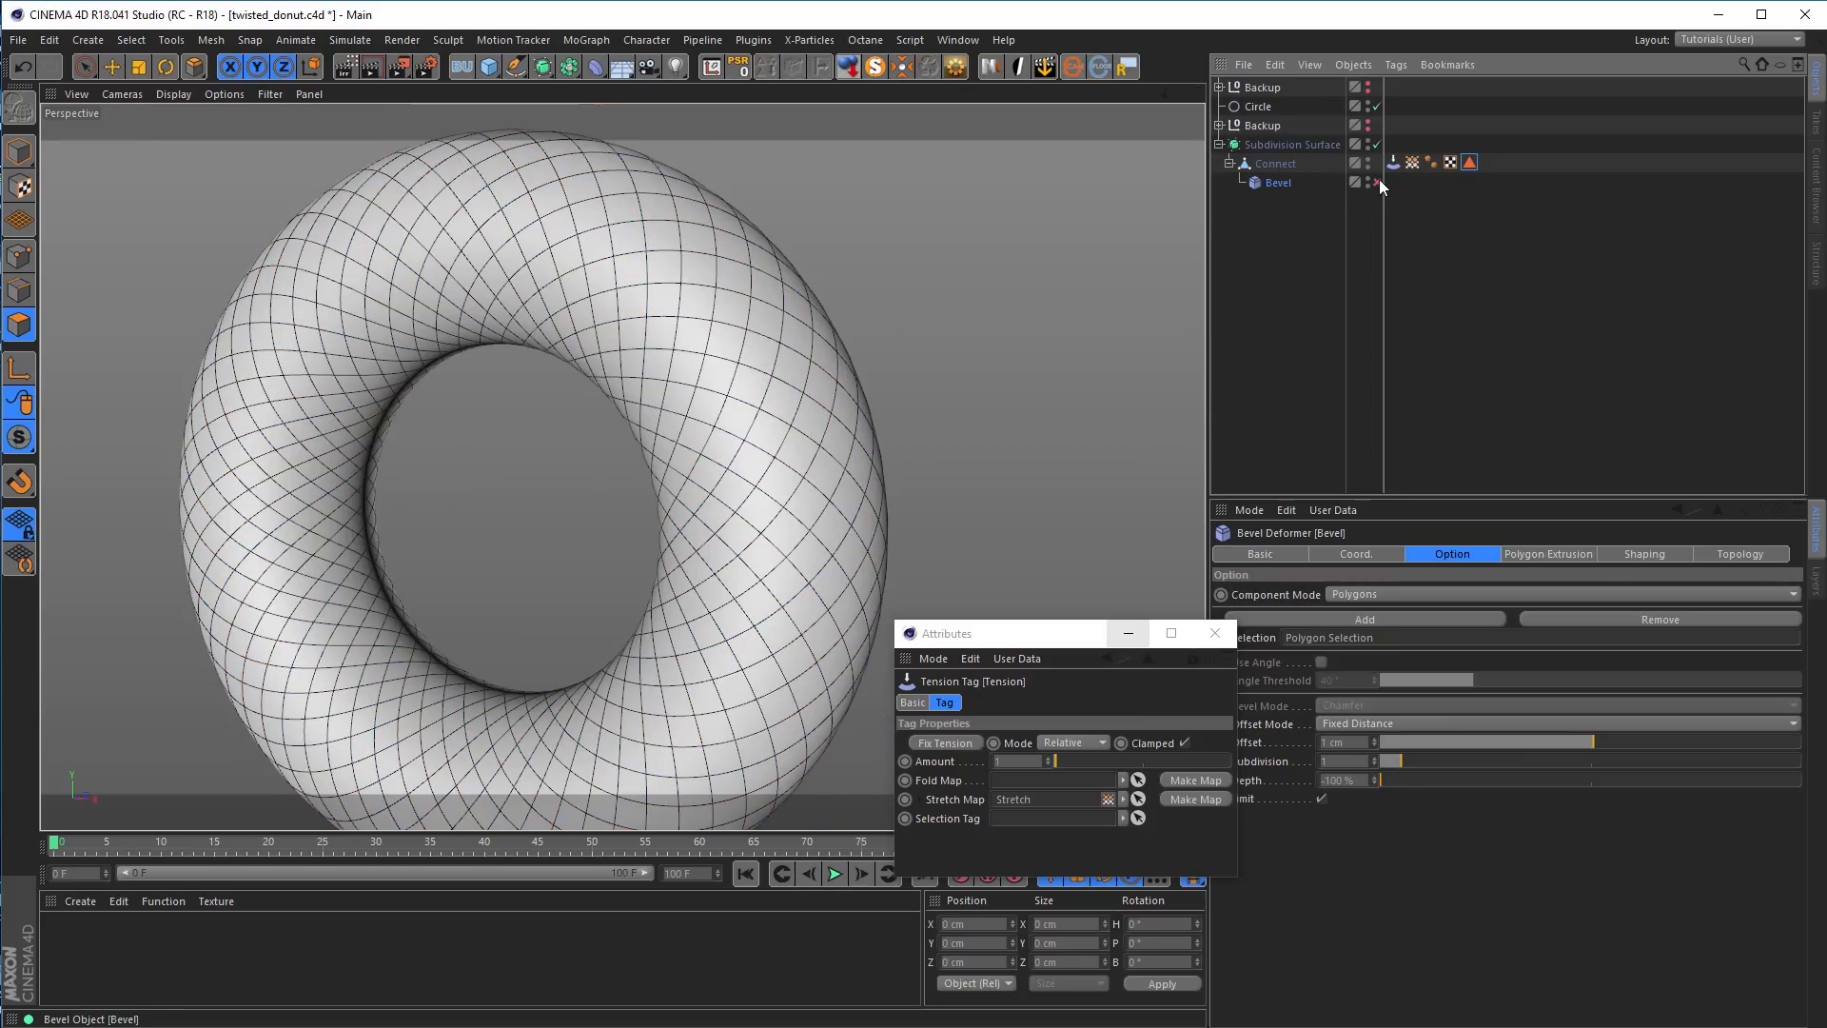
left_click_drag(755, 294, 685, 323, "alt")
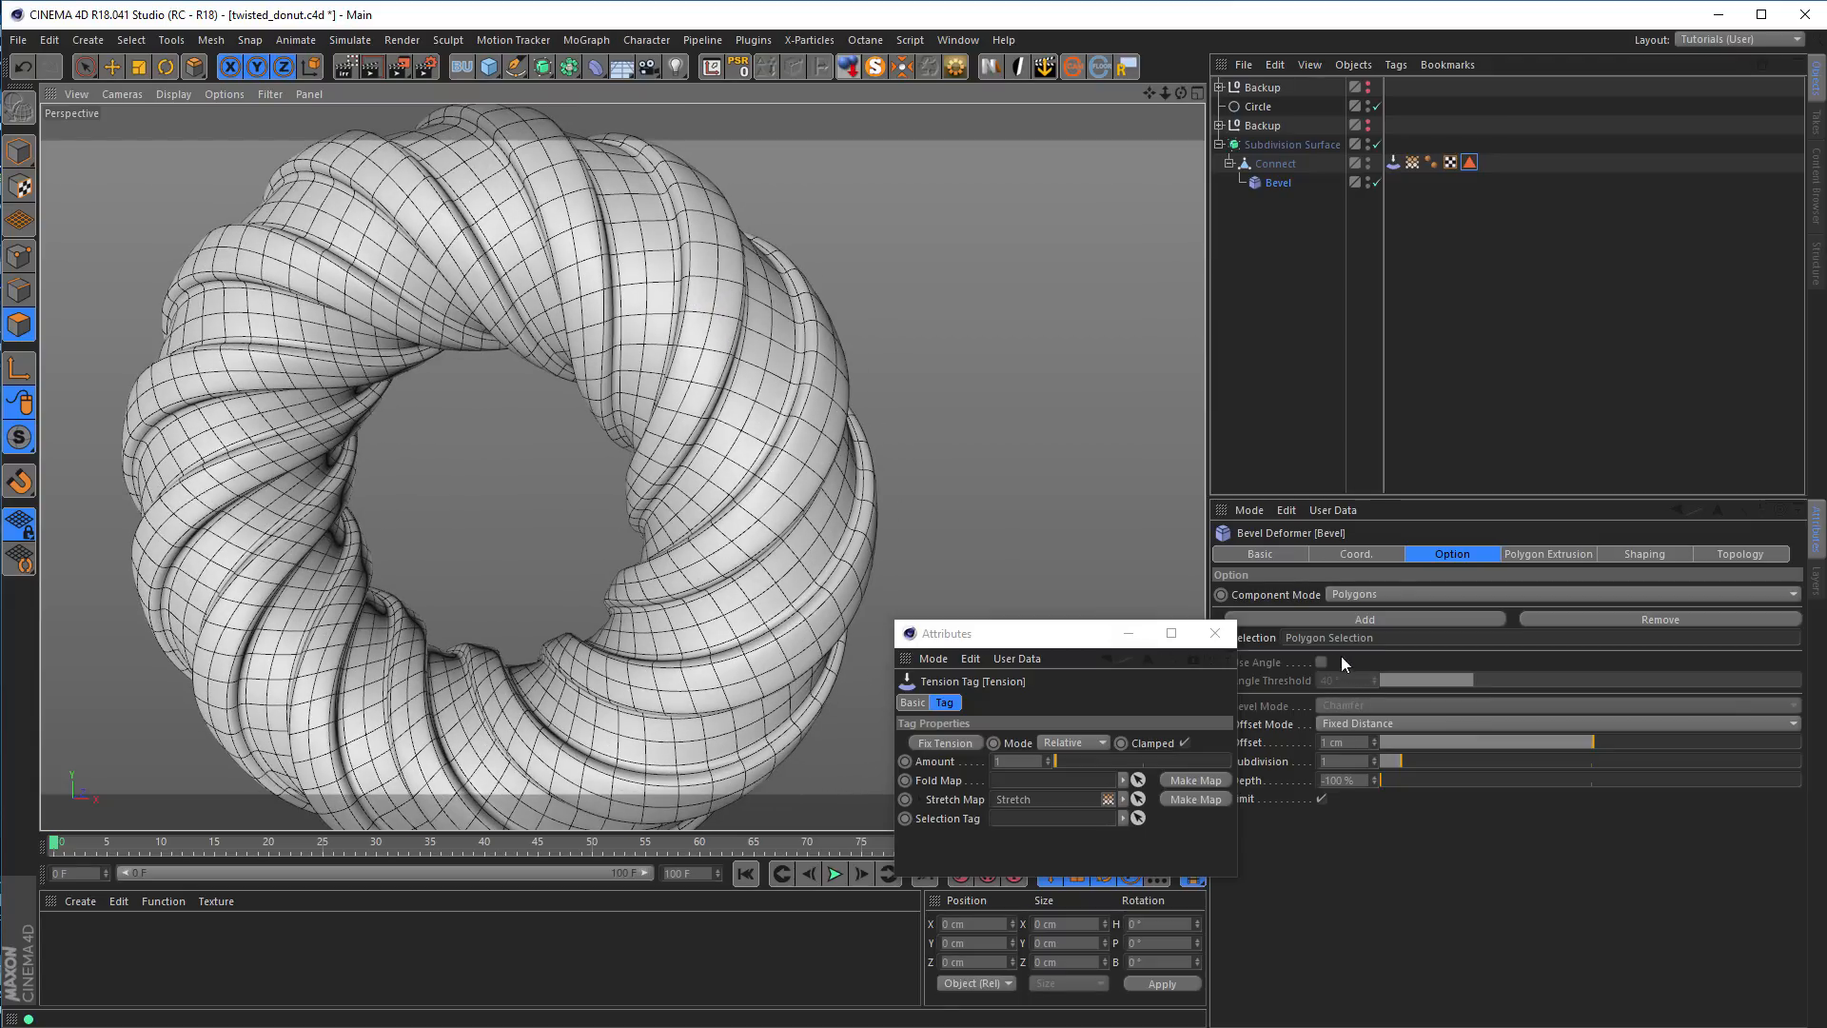
left_click_drag(1083, 645, 1046, 656)
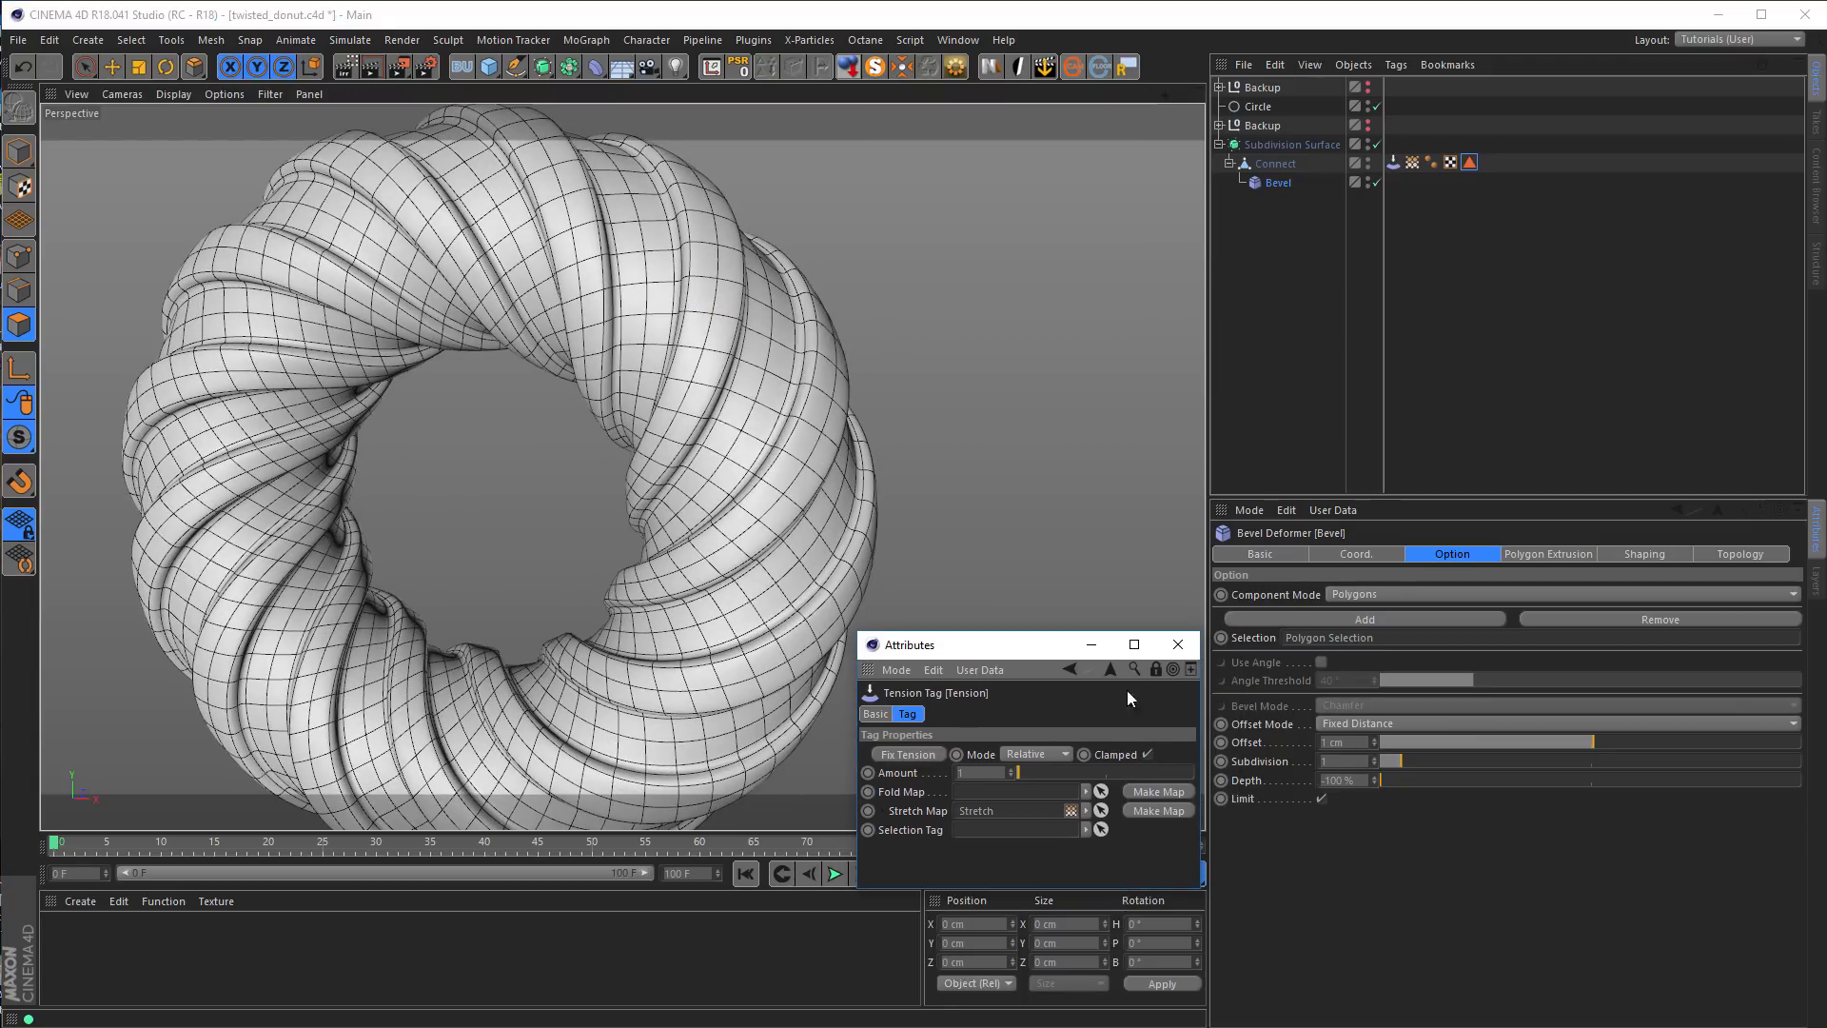
Set the Bevel deformer's Offset to -4 cm and its Extrusion to -15 cm
mouse_move(1591, 740)
left_mouse_down()
mouse_move(1568, 744)
mouse_move(1583, 741)
left_mouse_up()
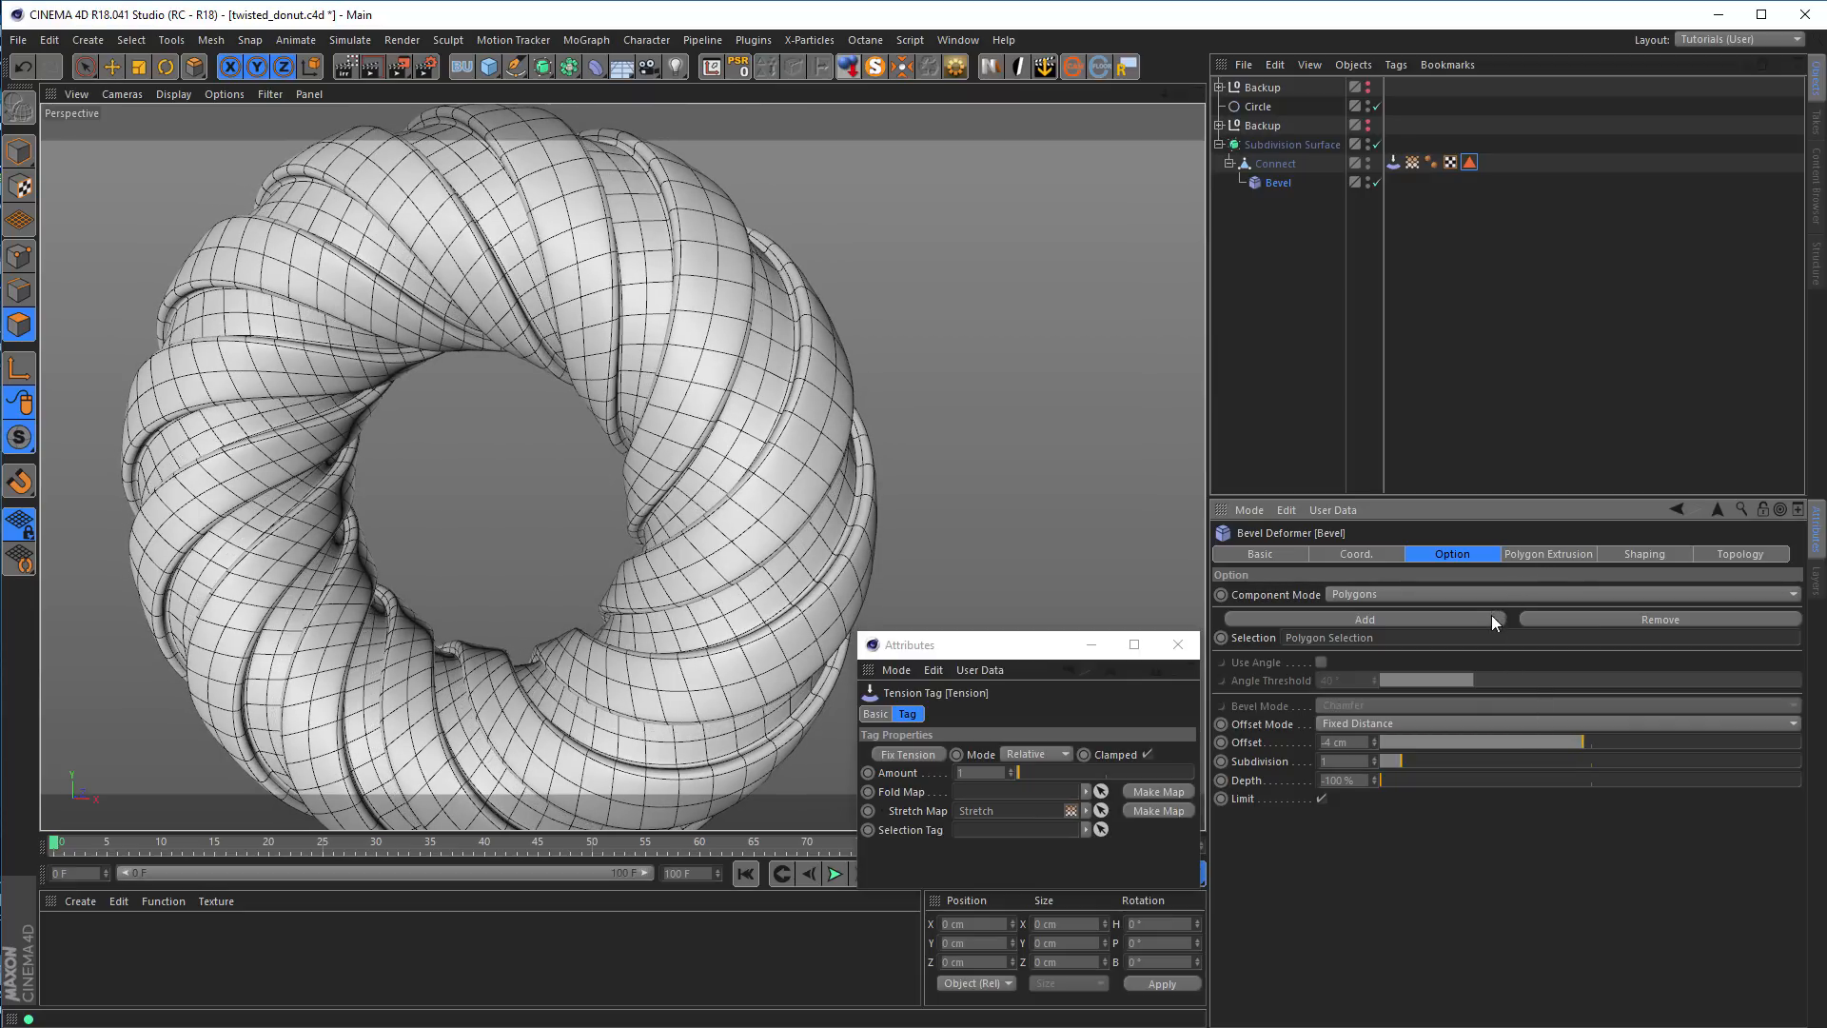
left_click(1529, 560)
left_click_drag(1570, 592, 1561, 592)
scroll(685, 355, "up", 4)
left_click_drag(670, 377, 609, 395, "alt")
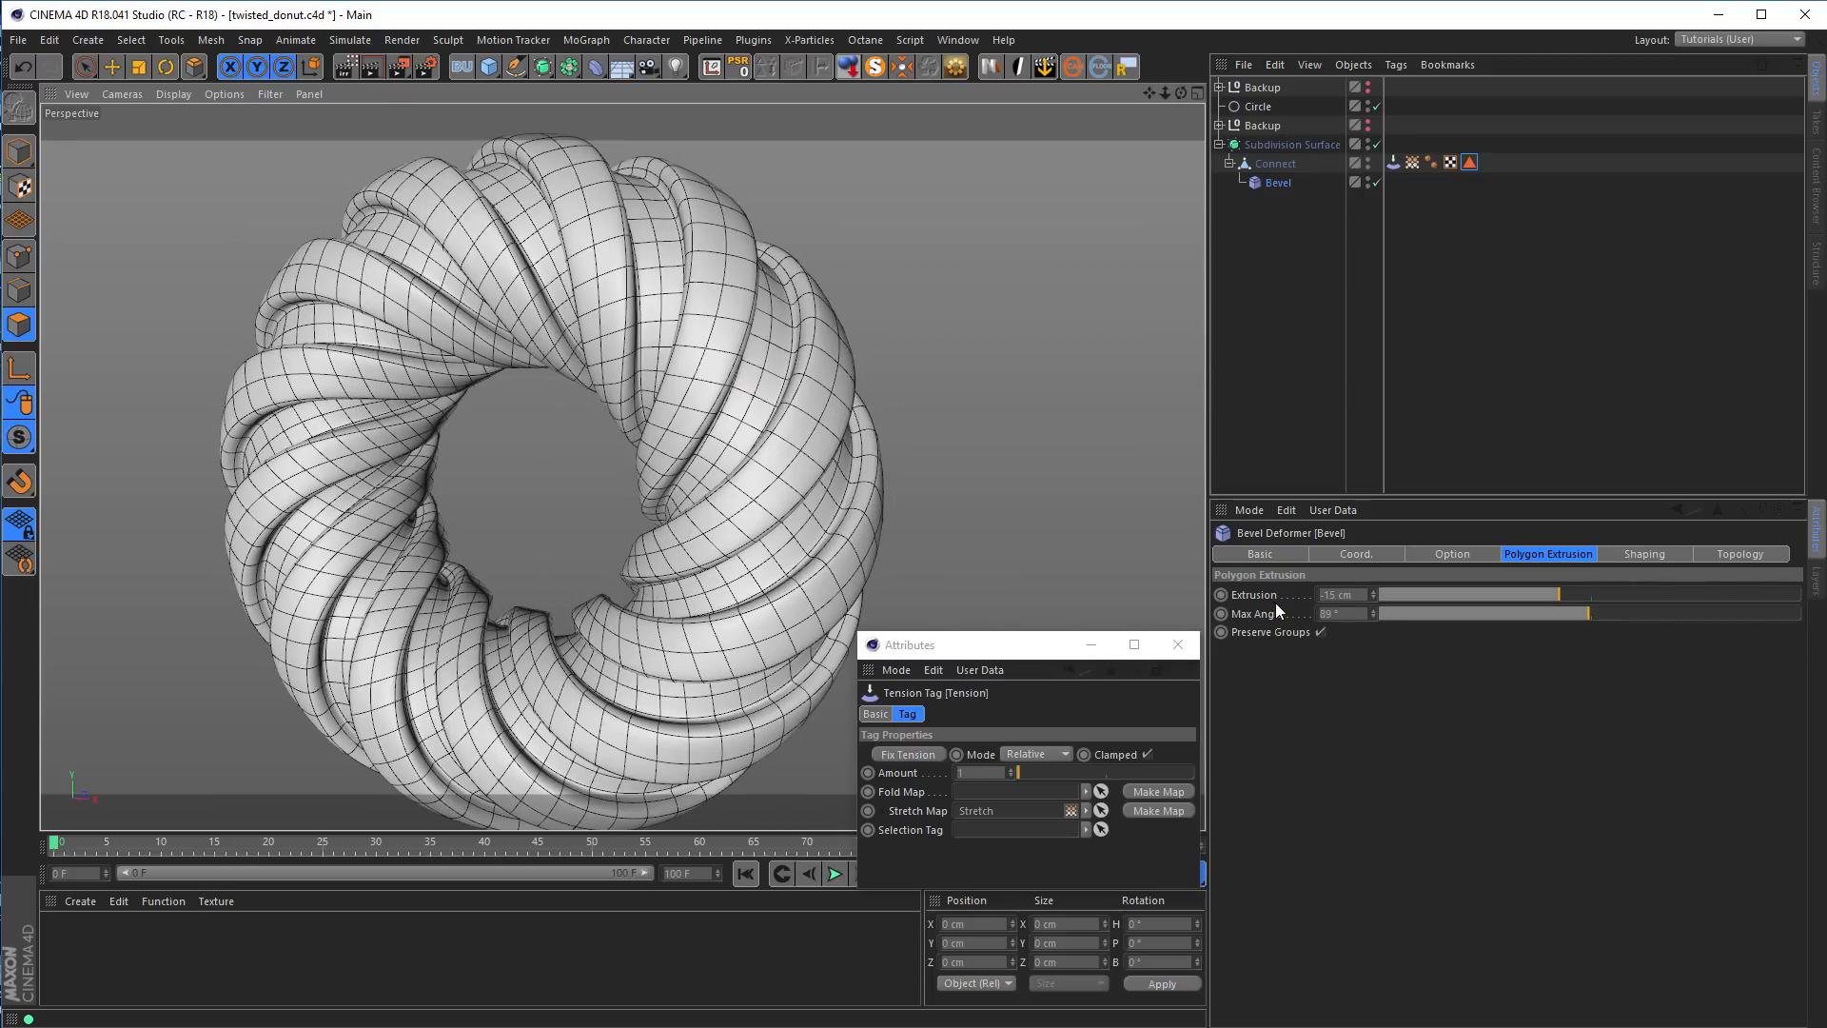
left_click(1445, 554)
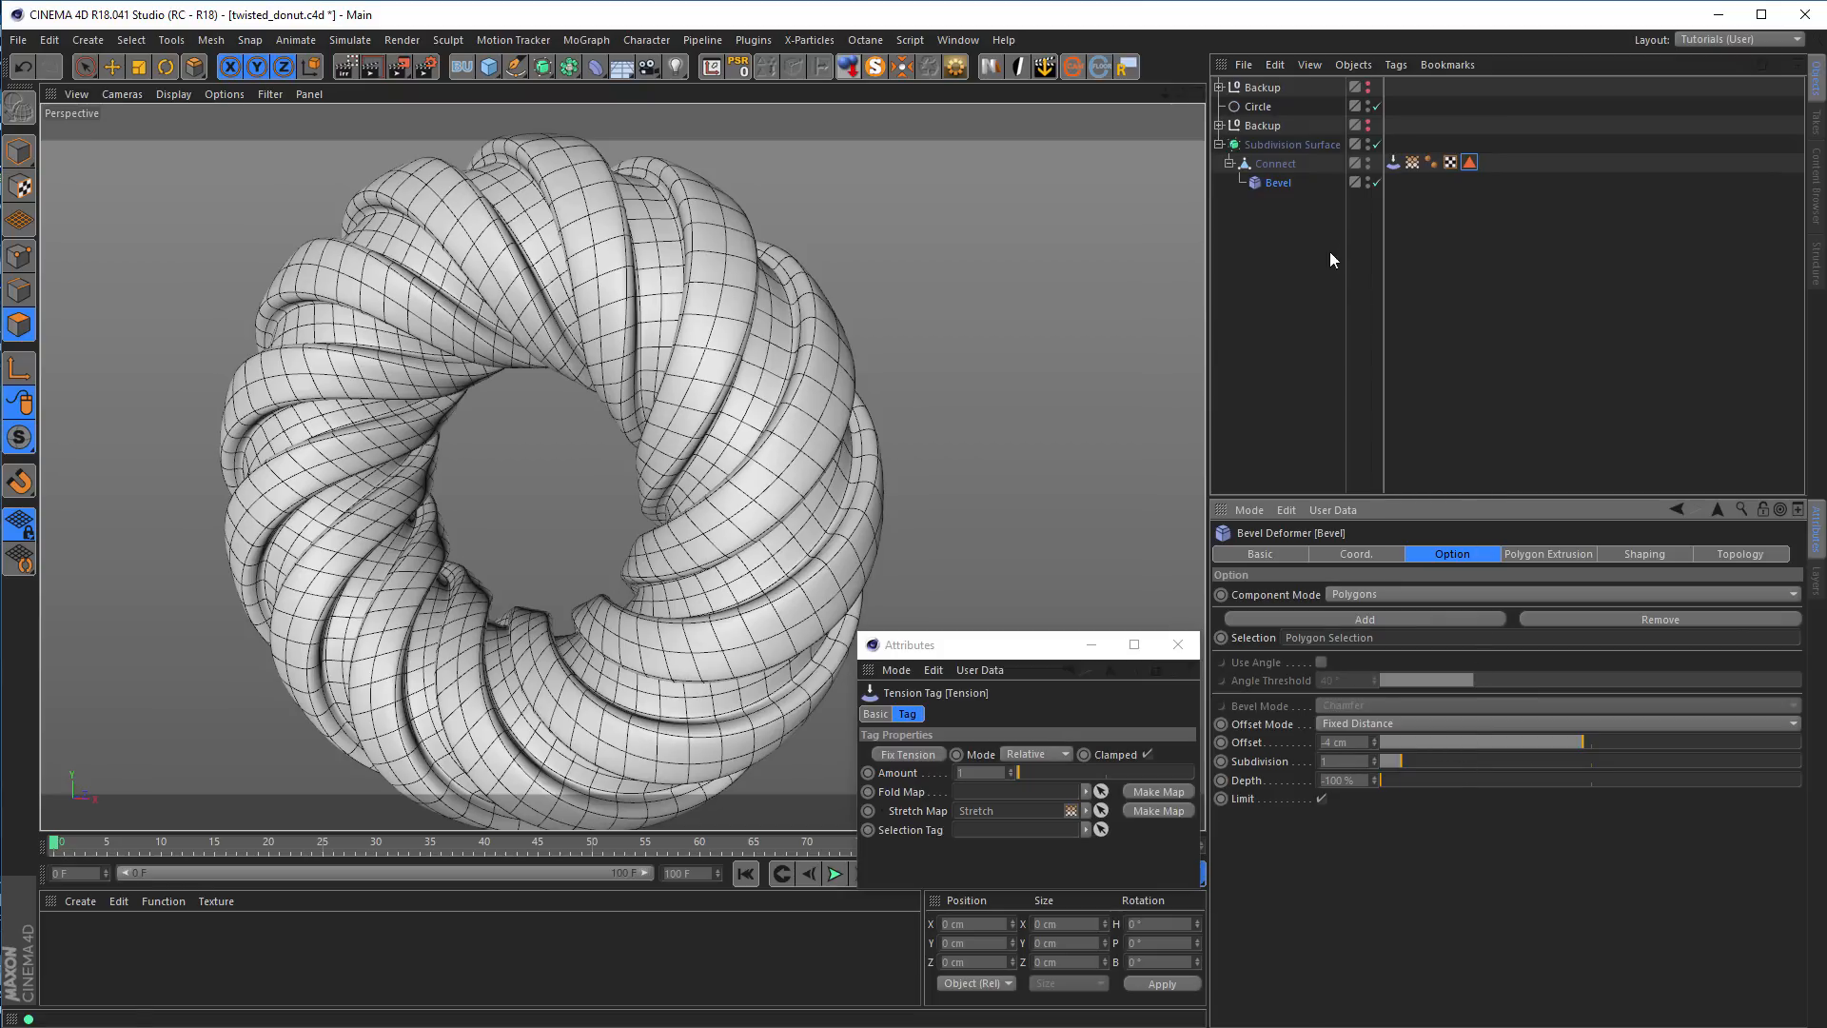
Move the Bevel deformer out of the Connect object and restore the Connect object's saved polygon selection
left_click_drag(1278, 185, 1272, 270)
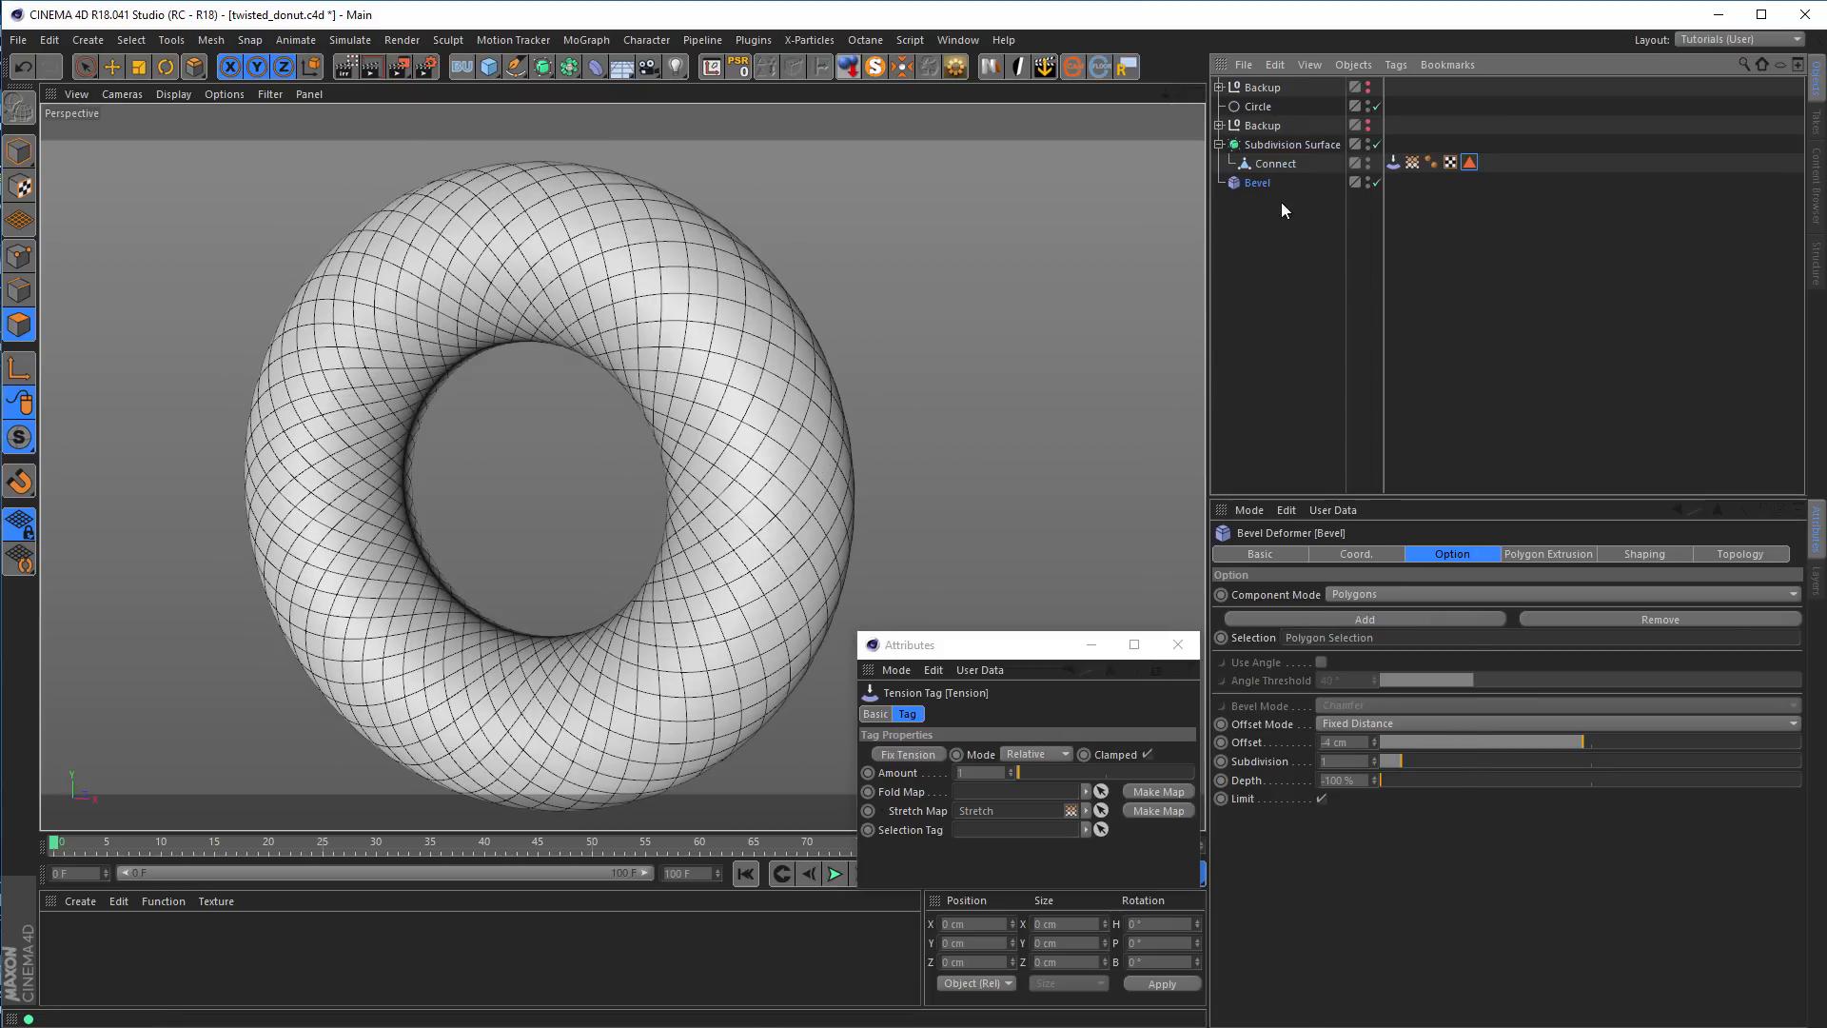
left_click(1280, 164)
left_click_drag(1470, 163, 1035, 396)
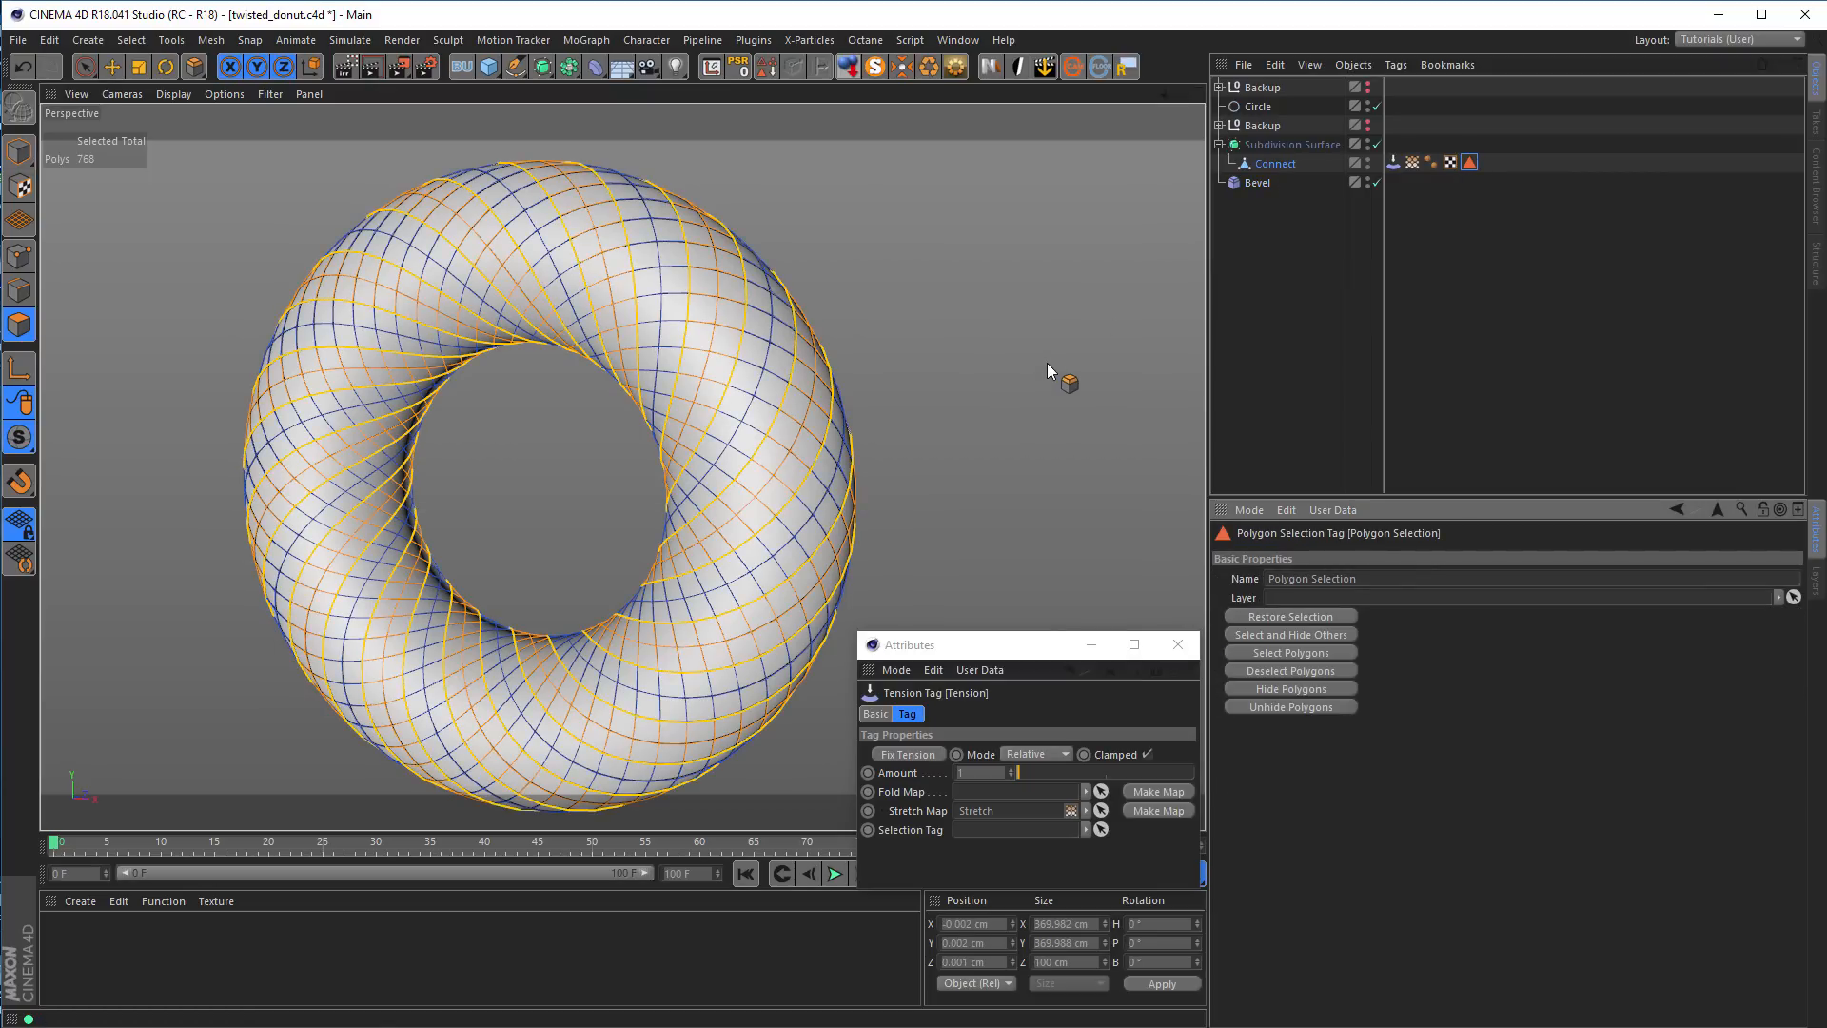
Set the Bevel tool's Offset to -4 cm, Subdivision to 1 and Depth to -100 % for the selected spiral bands
key("m")
key("s")
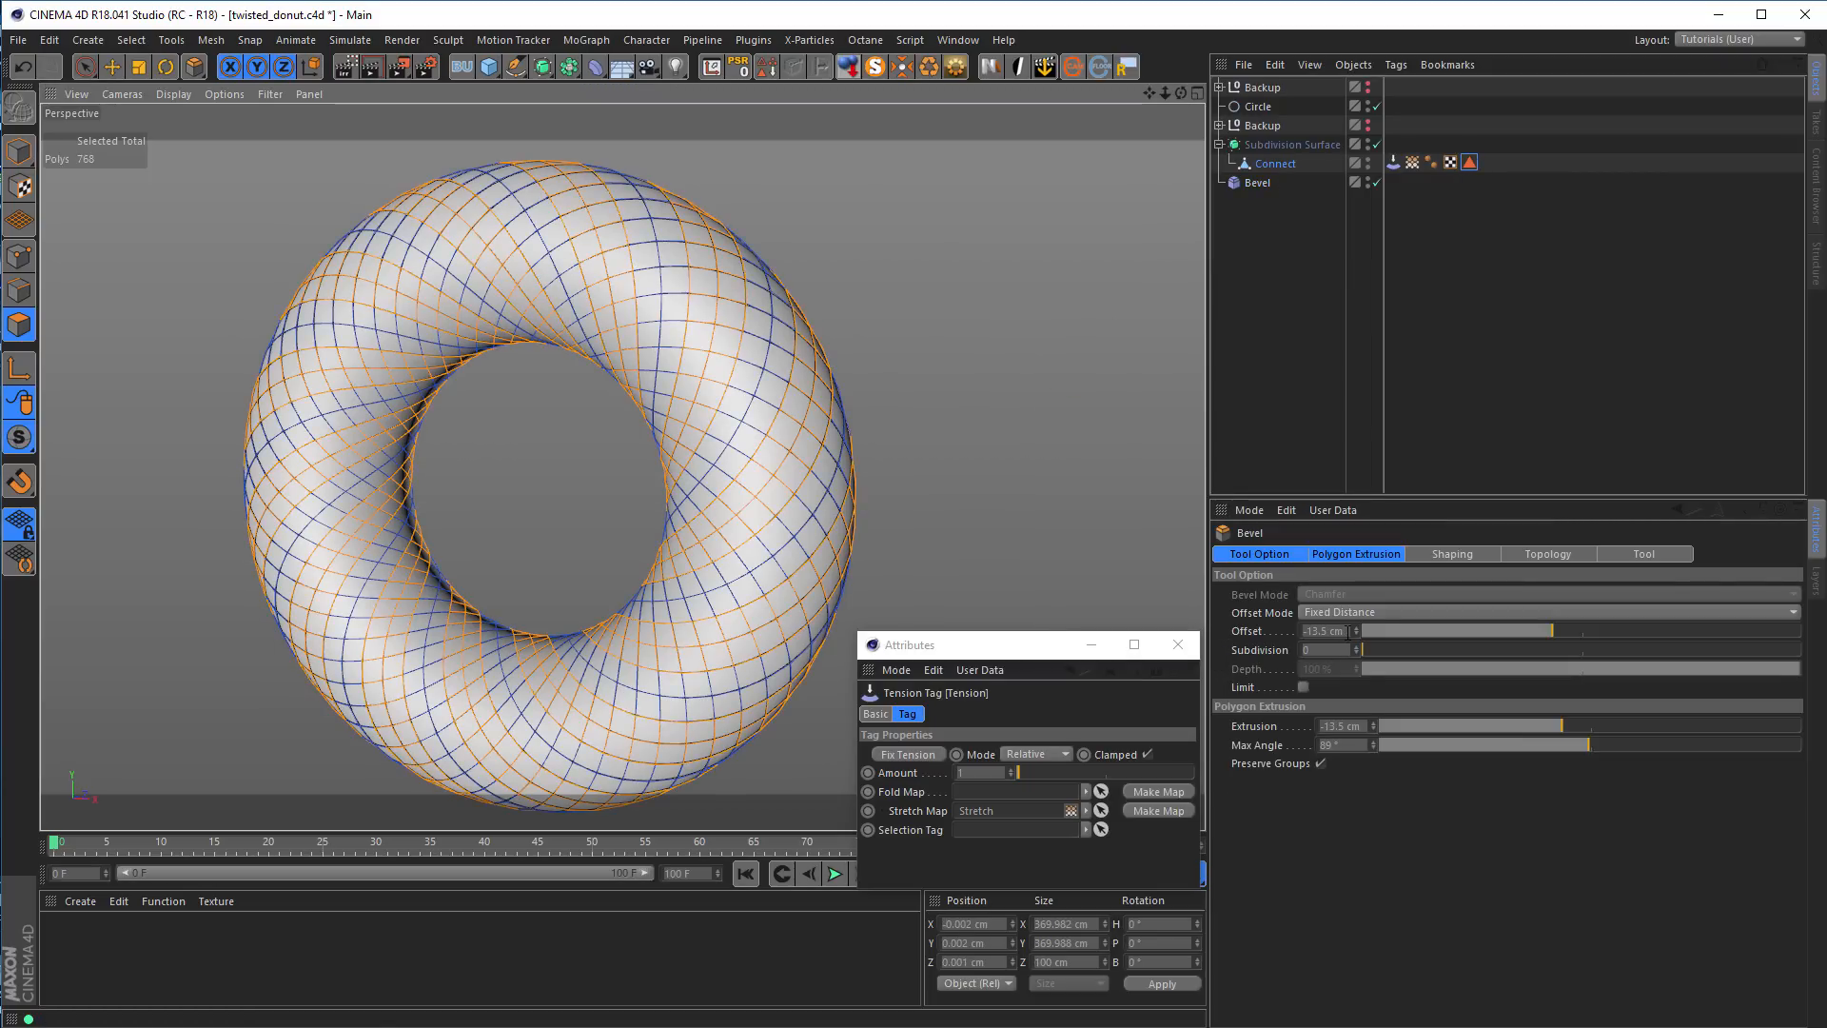
type("-15")
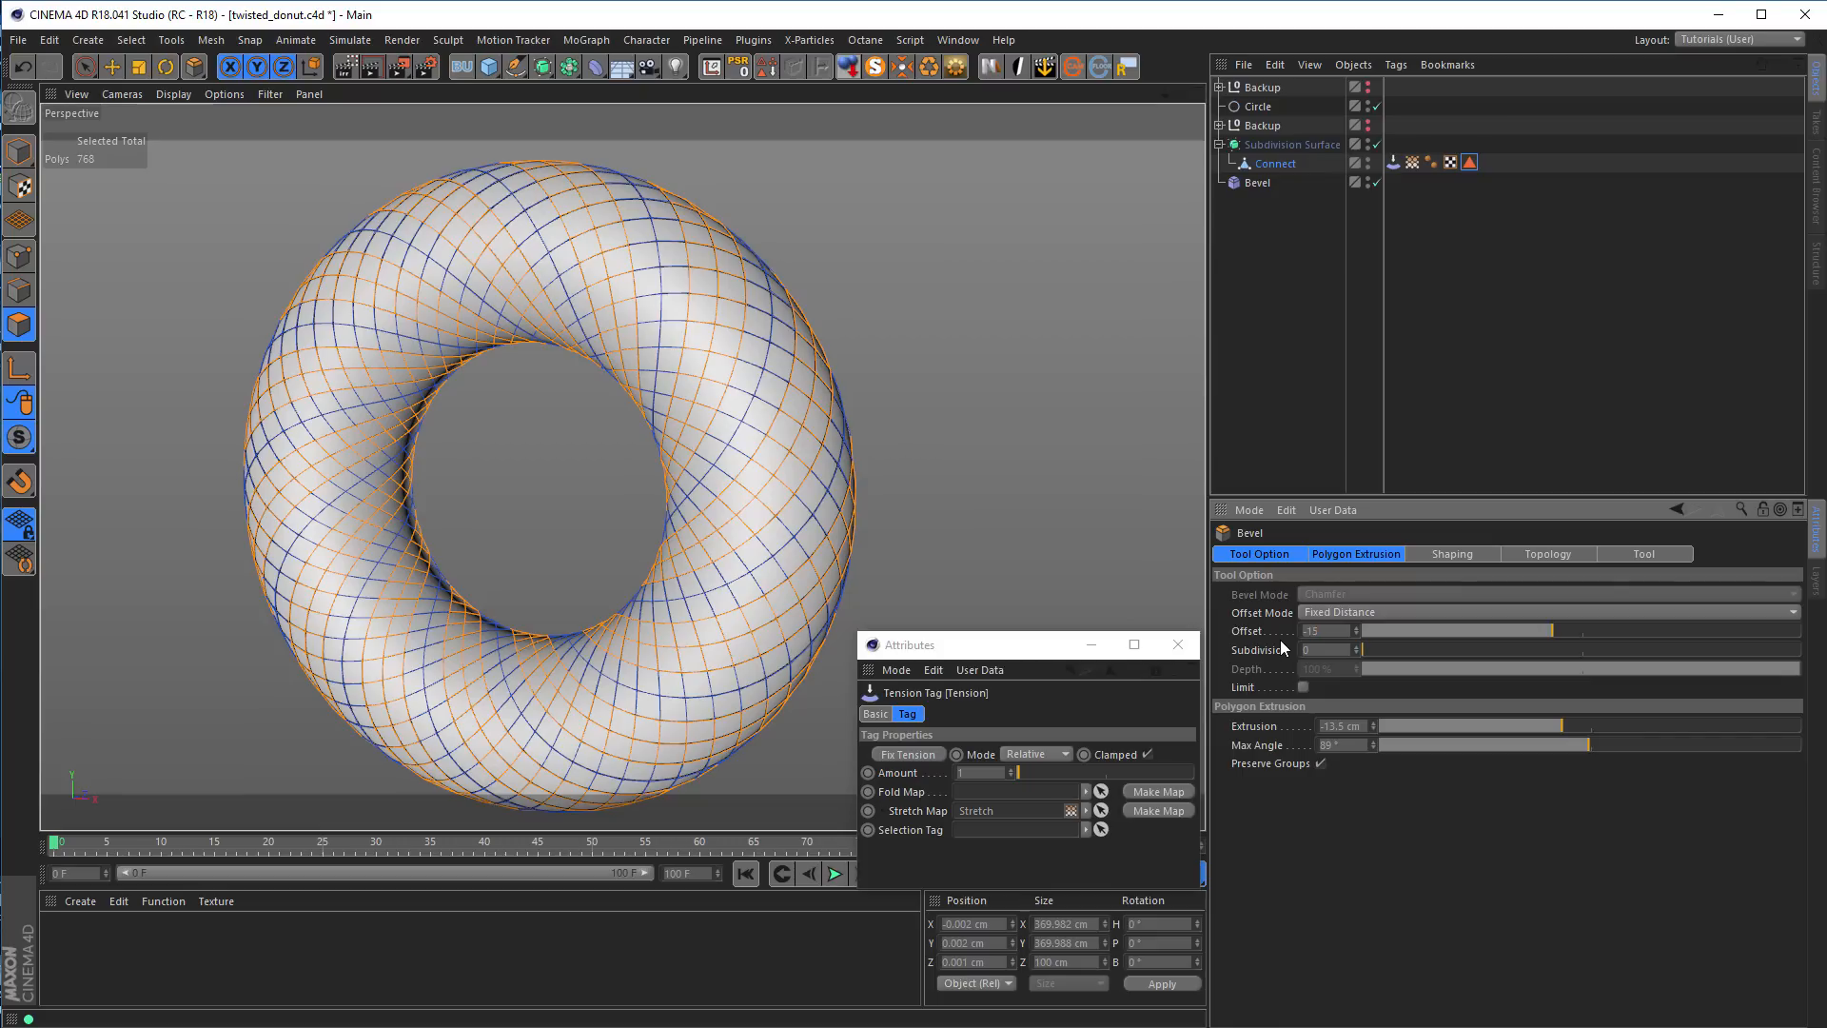
left_click(1284, 553)
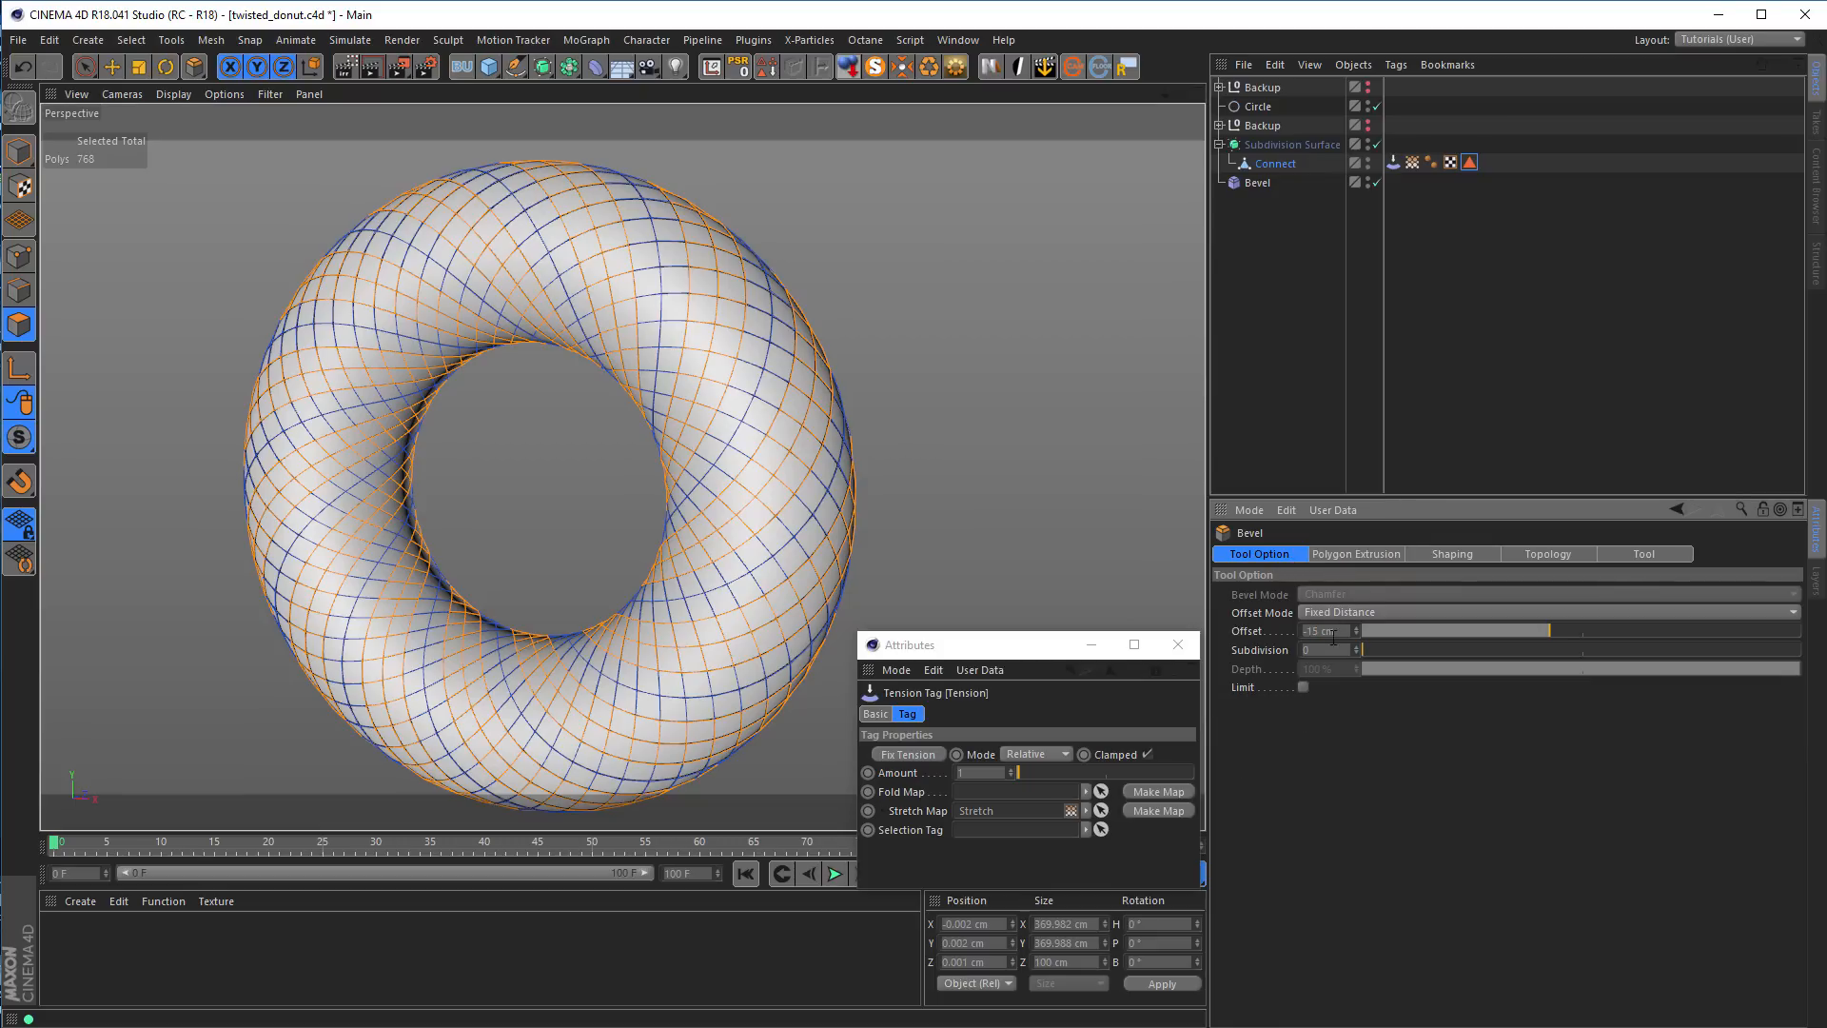
left_click_drag(1336, 635, 1277, 609)
type("-4")
left_click(1357, 646)
left_click_drag(1478, 667, 1382, 670)
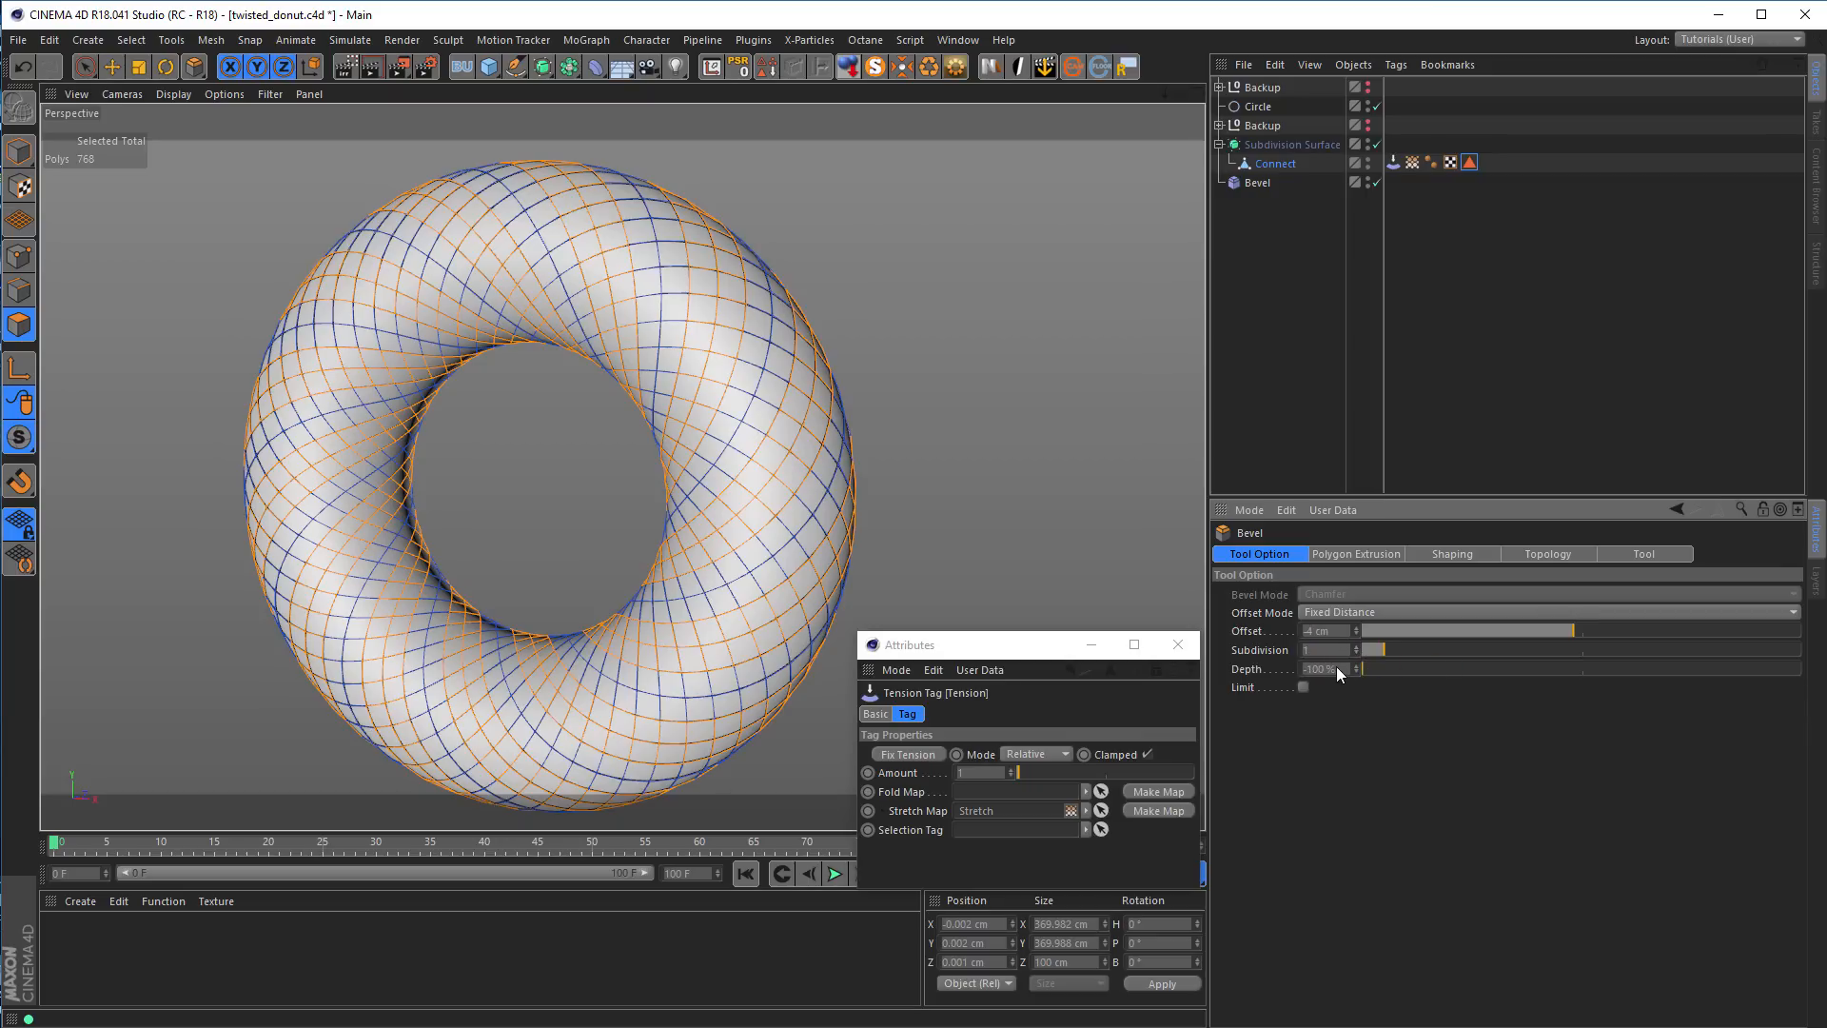
Bevel the selected spiral bands inward with a polygon Extrusion of -15 cm
left_click(1386, 556)
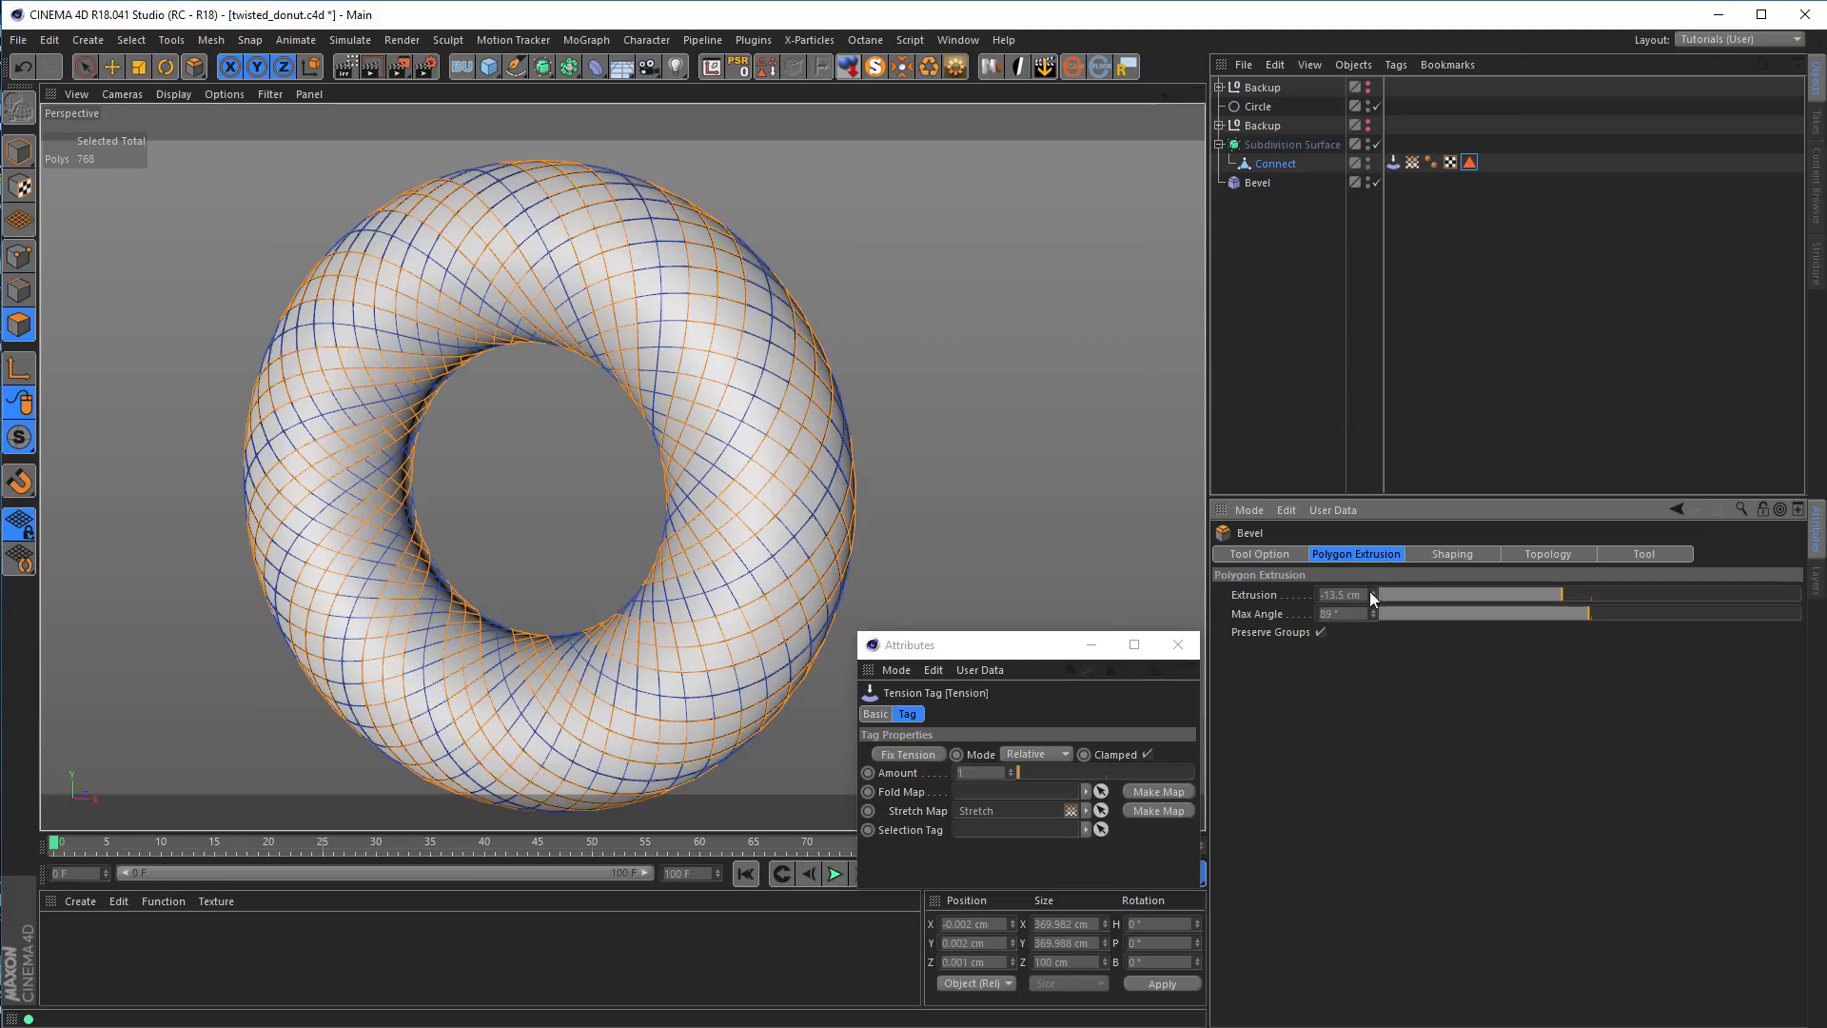
left_click(1342, 594)
type("-15")
key("Return")
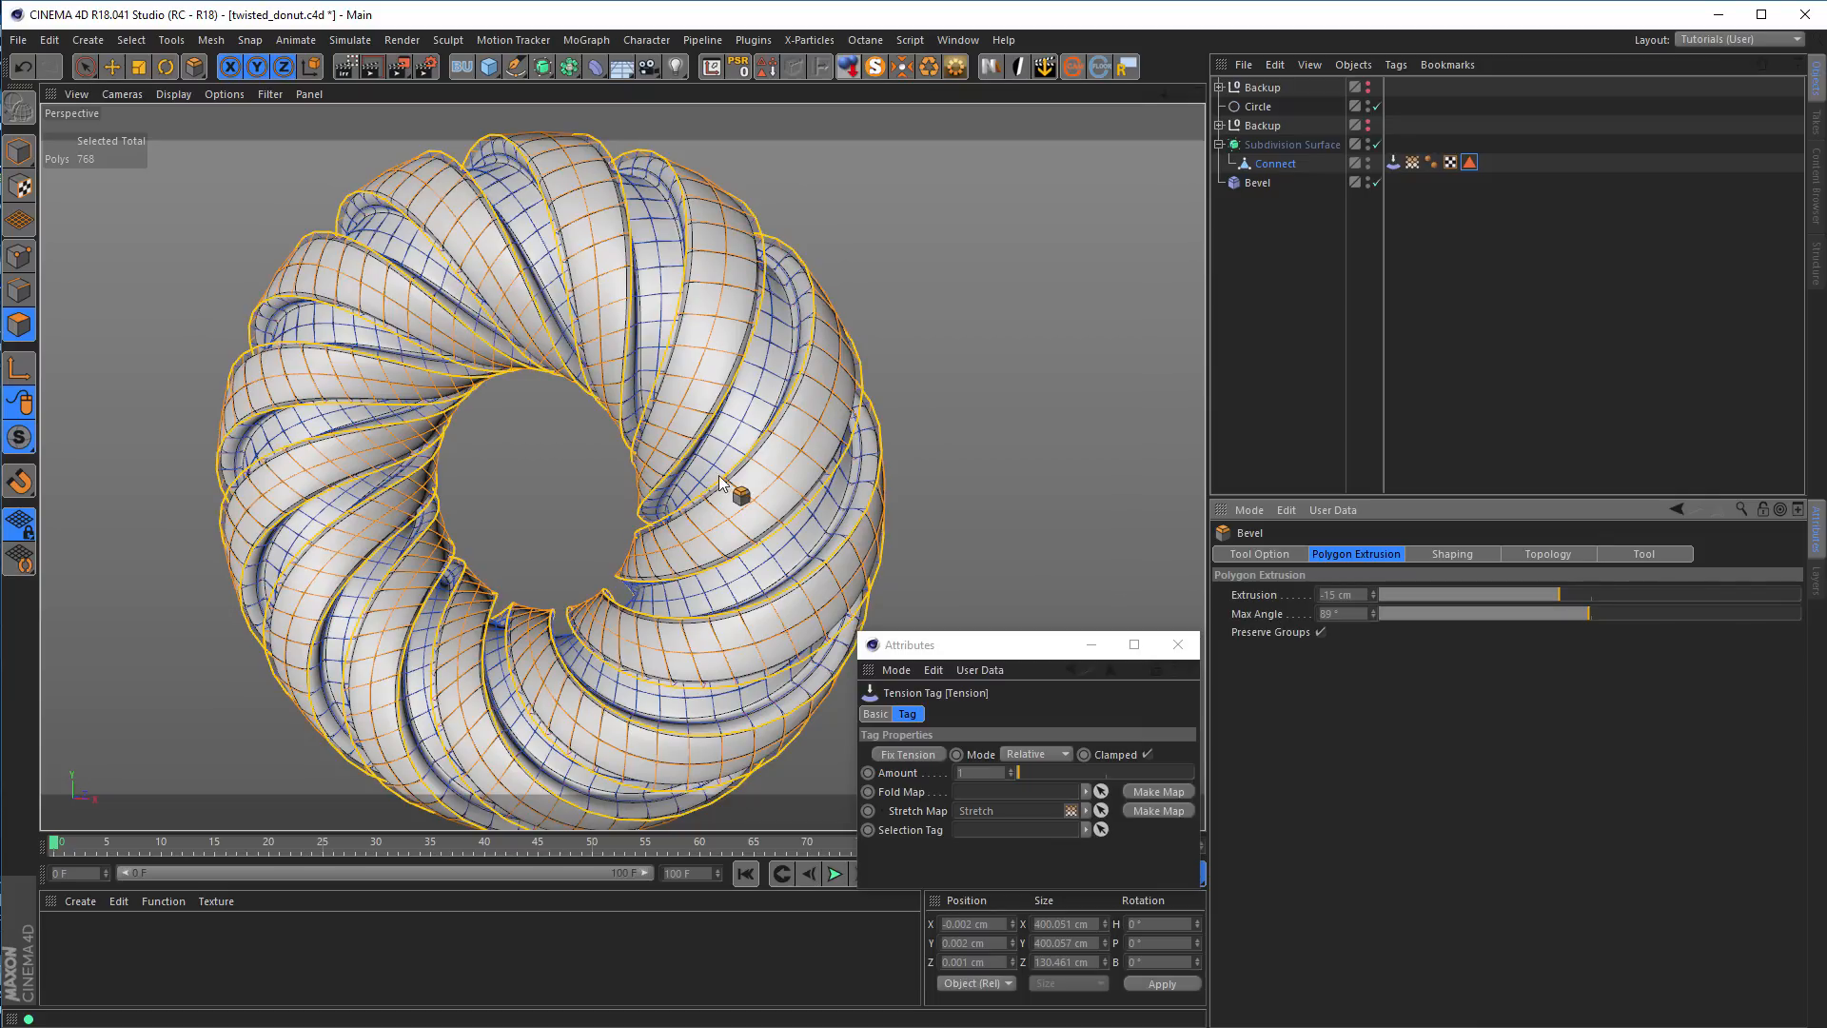
Display the Stretch vertex map on the donut and close the floating Tension tag attributes window
left_click(1412, 162)
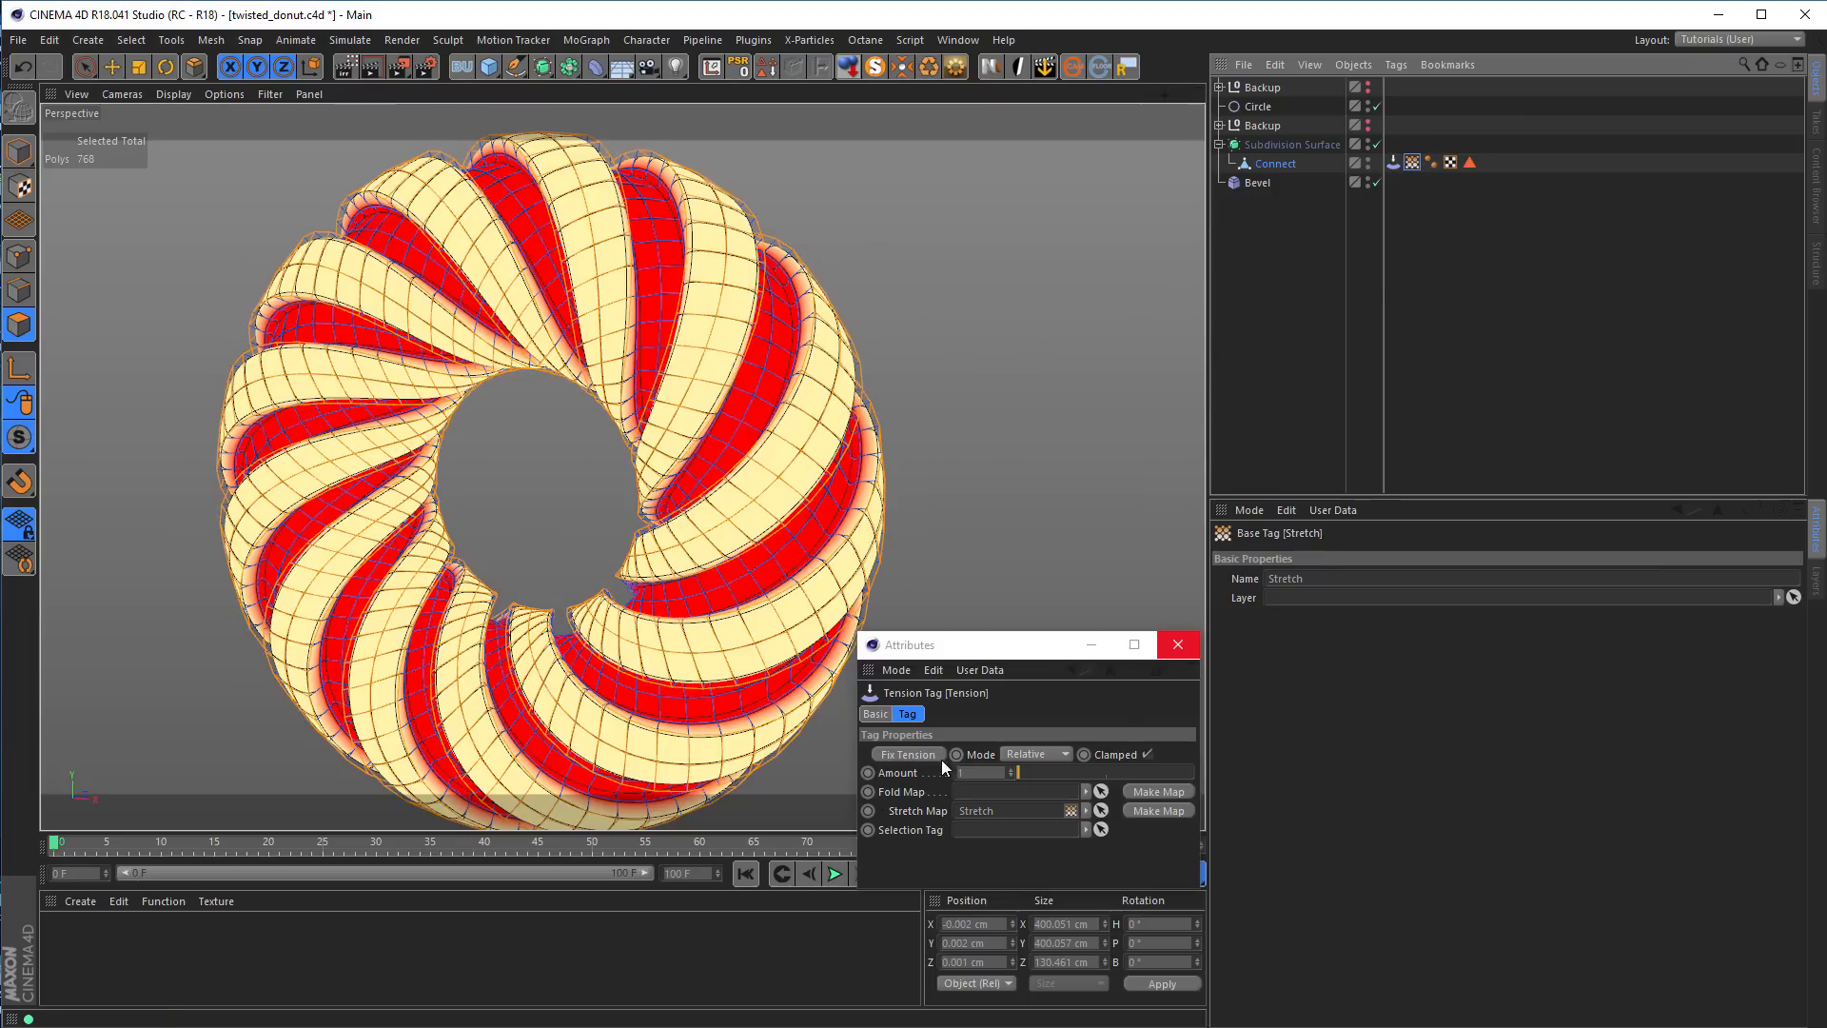
left_click_drag(777, 494, 726, 400, "alt")
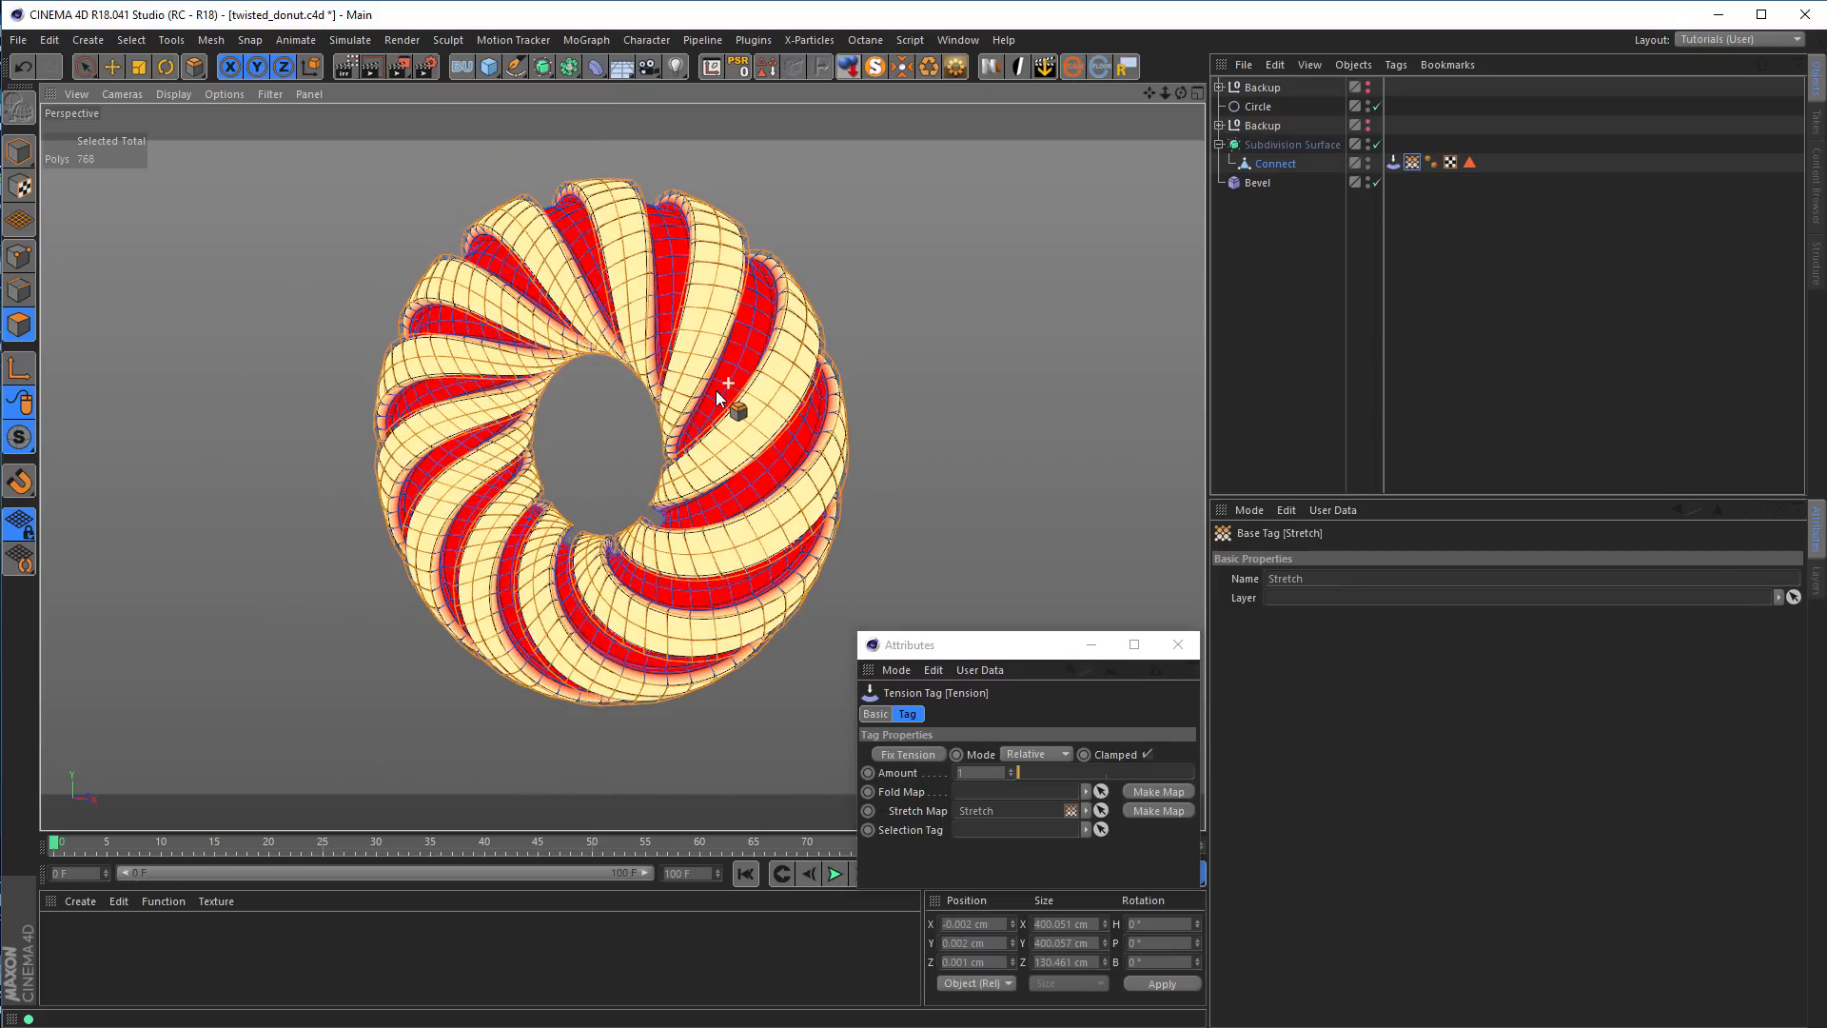
left_click(1181, 647)
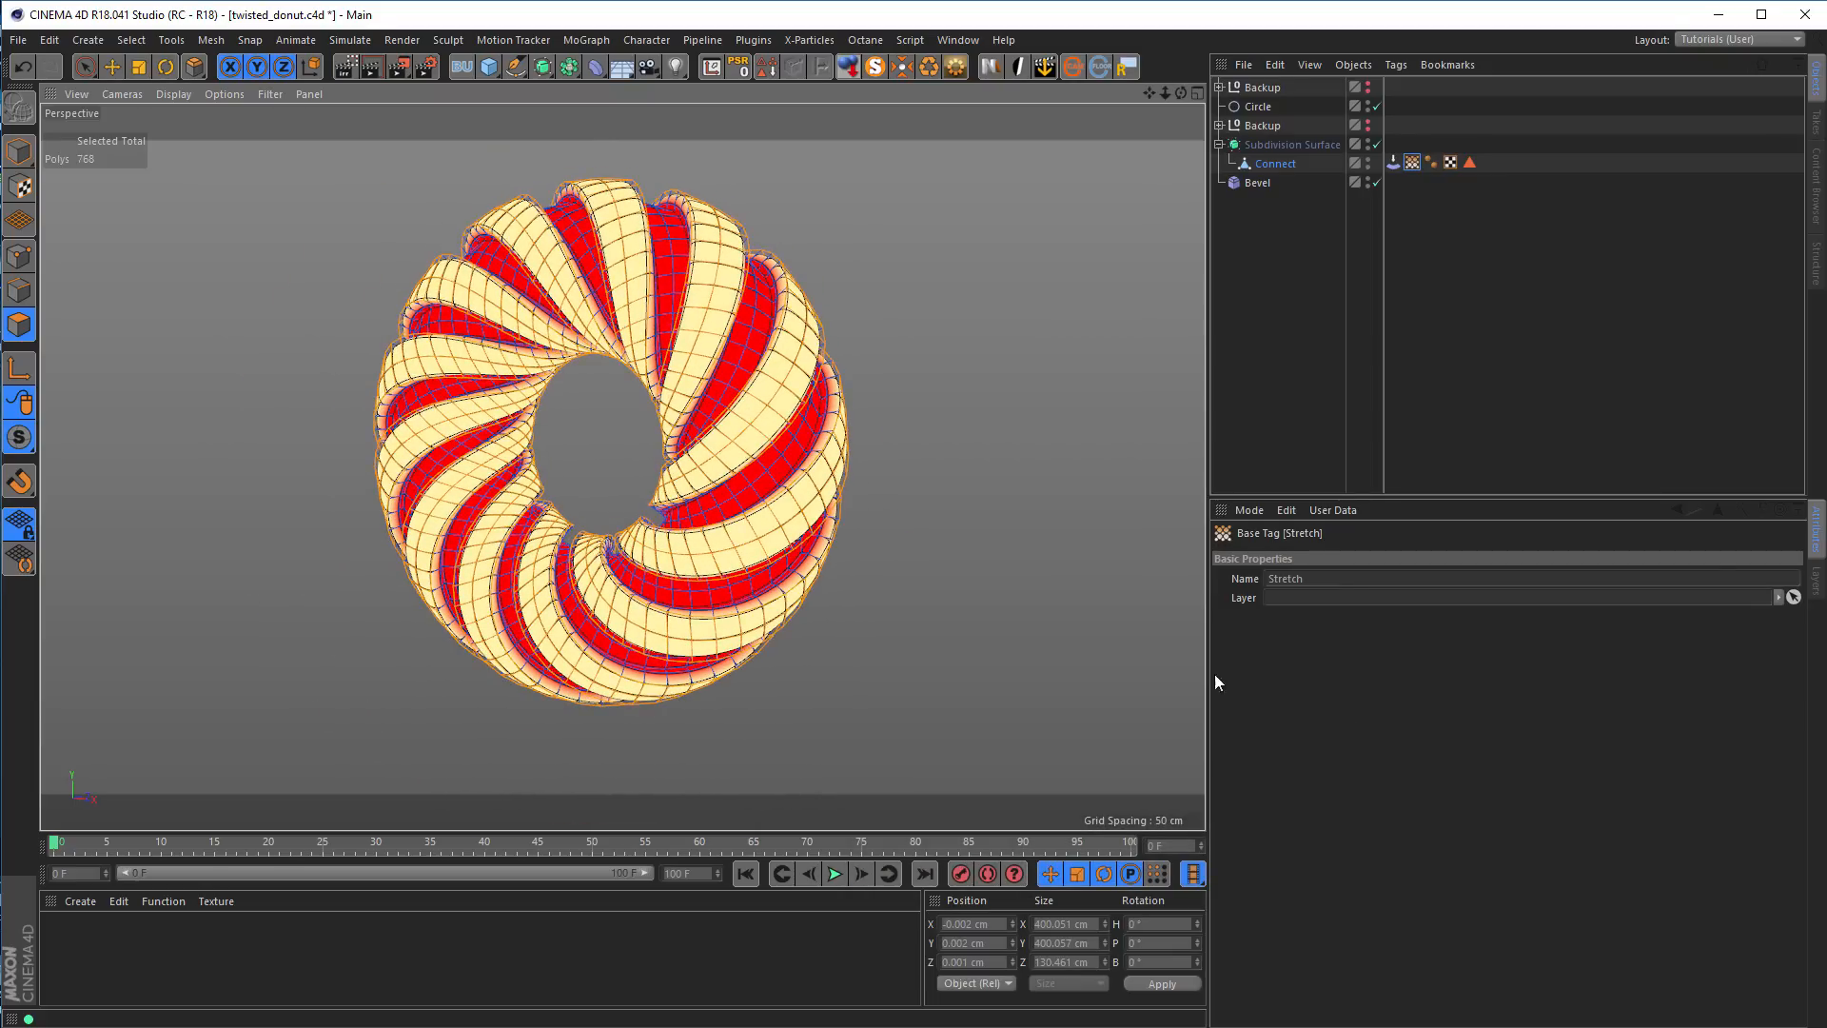
left_click_drag(767, 432, 571, 265, "alt")
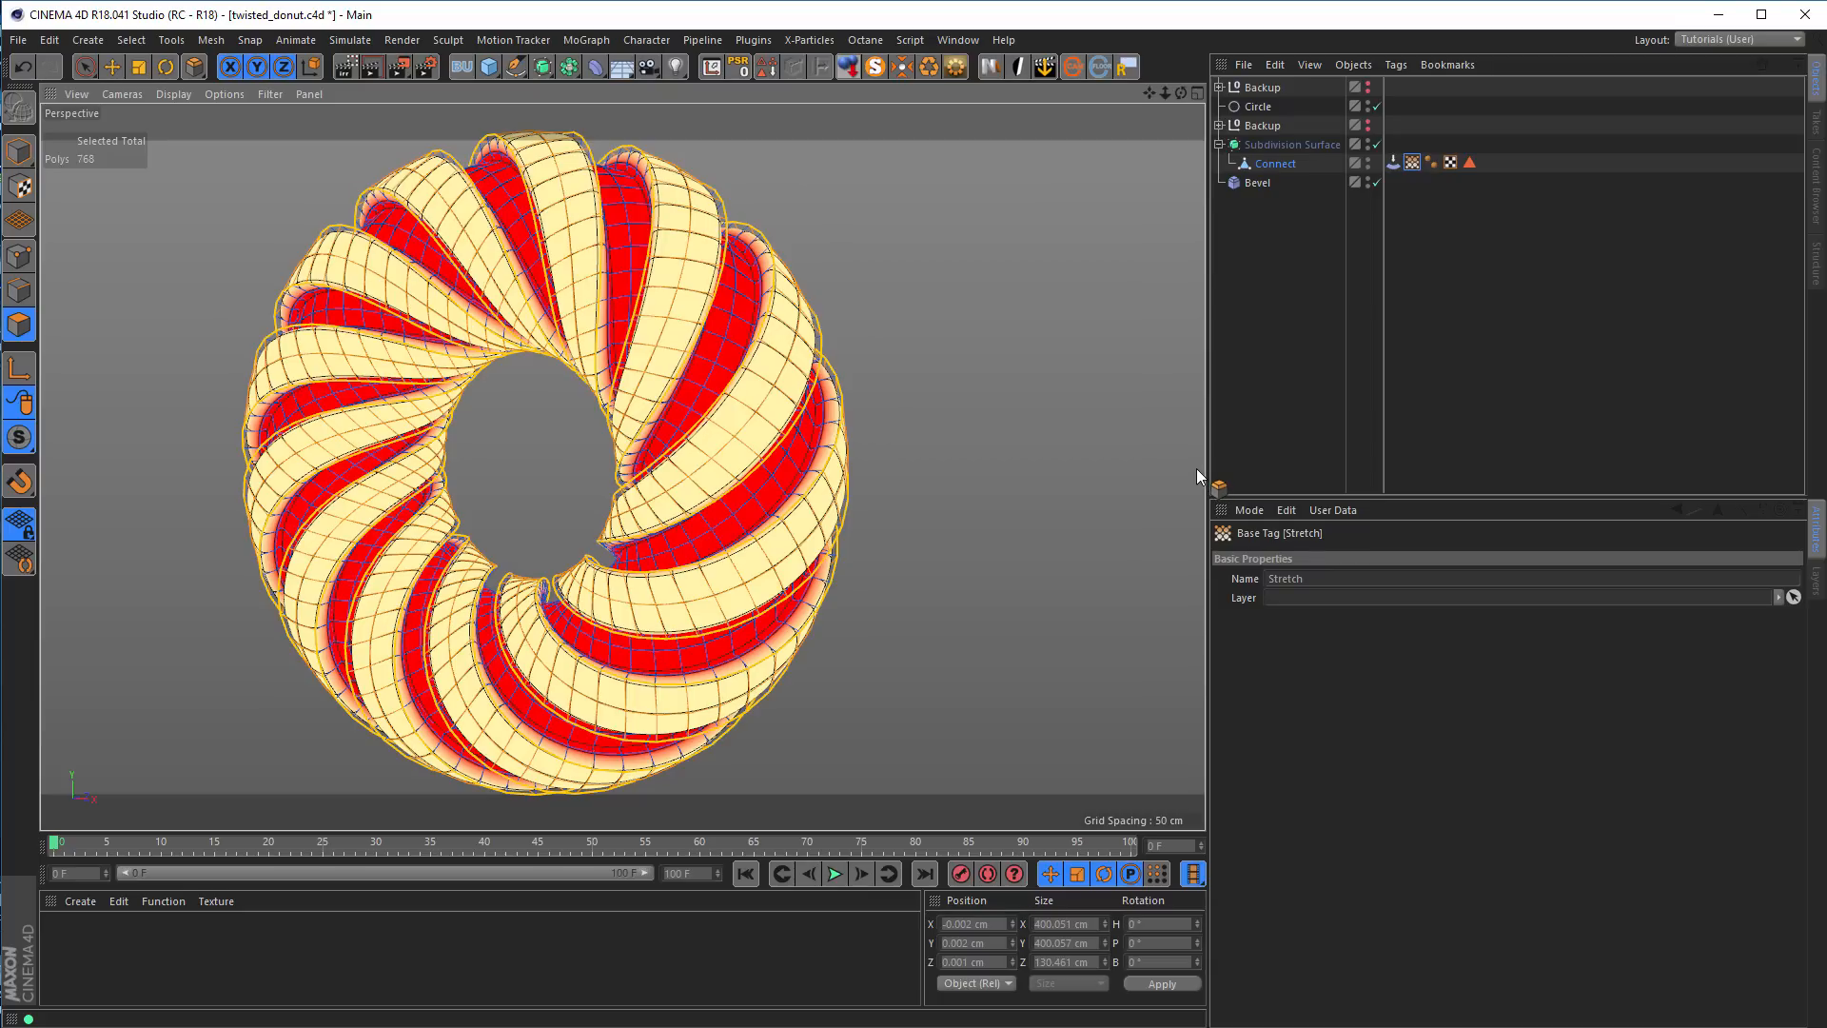
Save the twisted donut scene
key("ctrl+s")
right_click_drag(778, 462, 733, 478, "alt")
middle_click_drag(756, 459, 780, 455, "alt")
left_click_drag(781, 456, 792, 451, "alt")
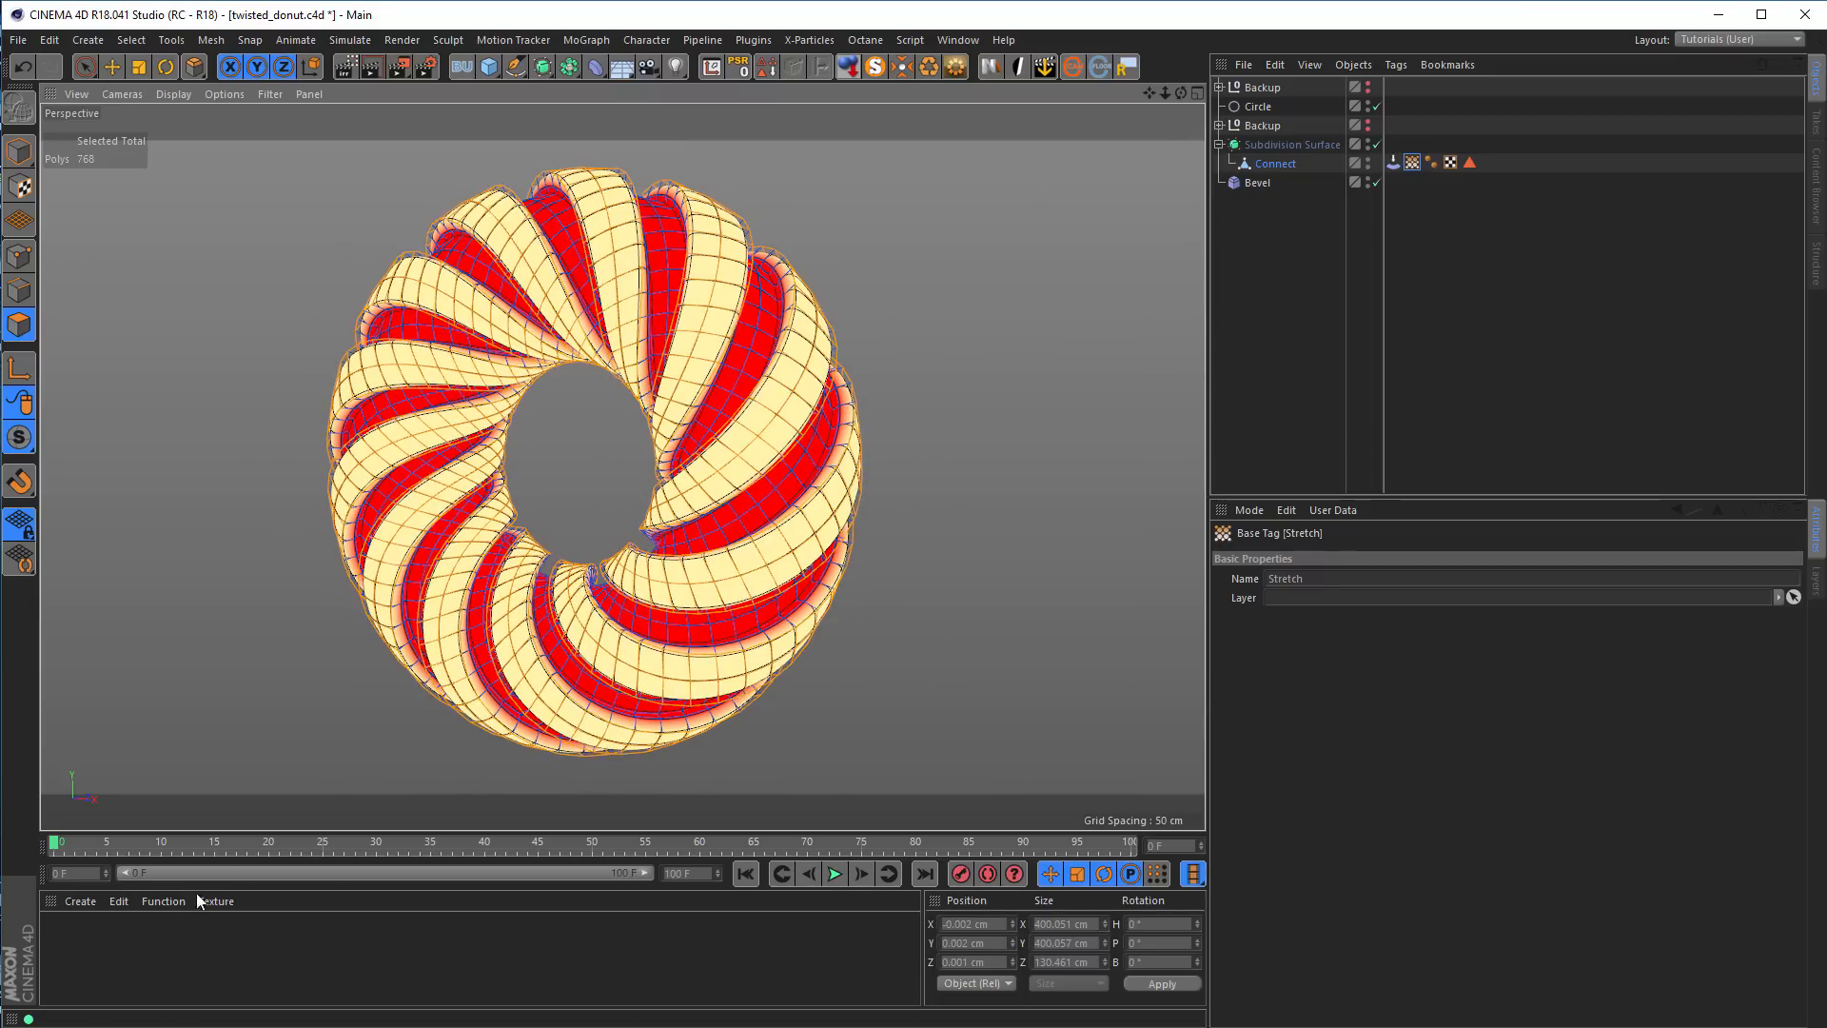
Create a new material, open it for editing and enable its Reflectance channel
double_click(181, 956)
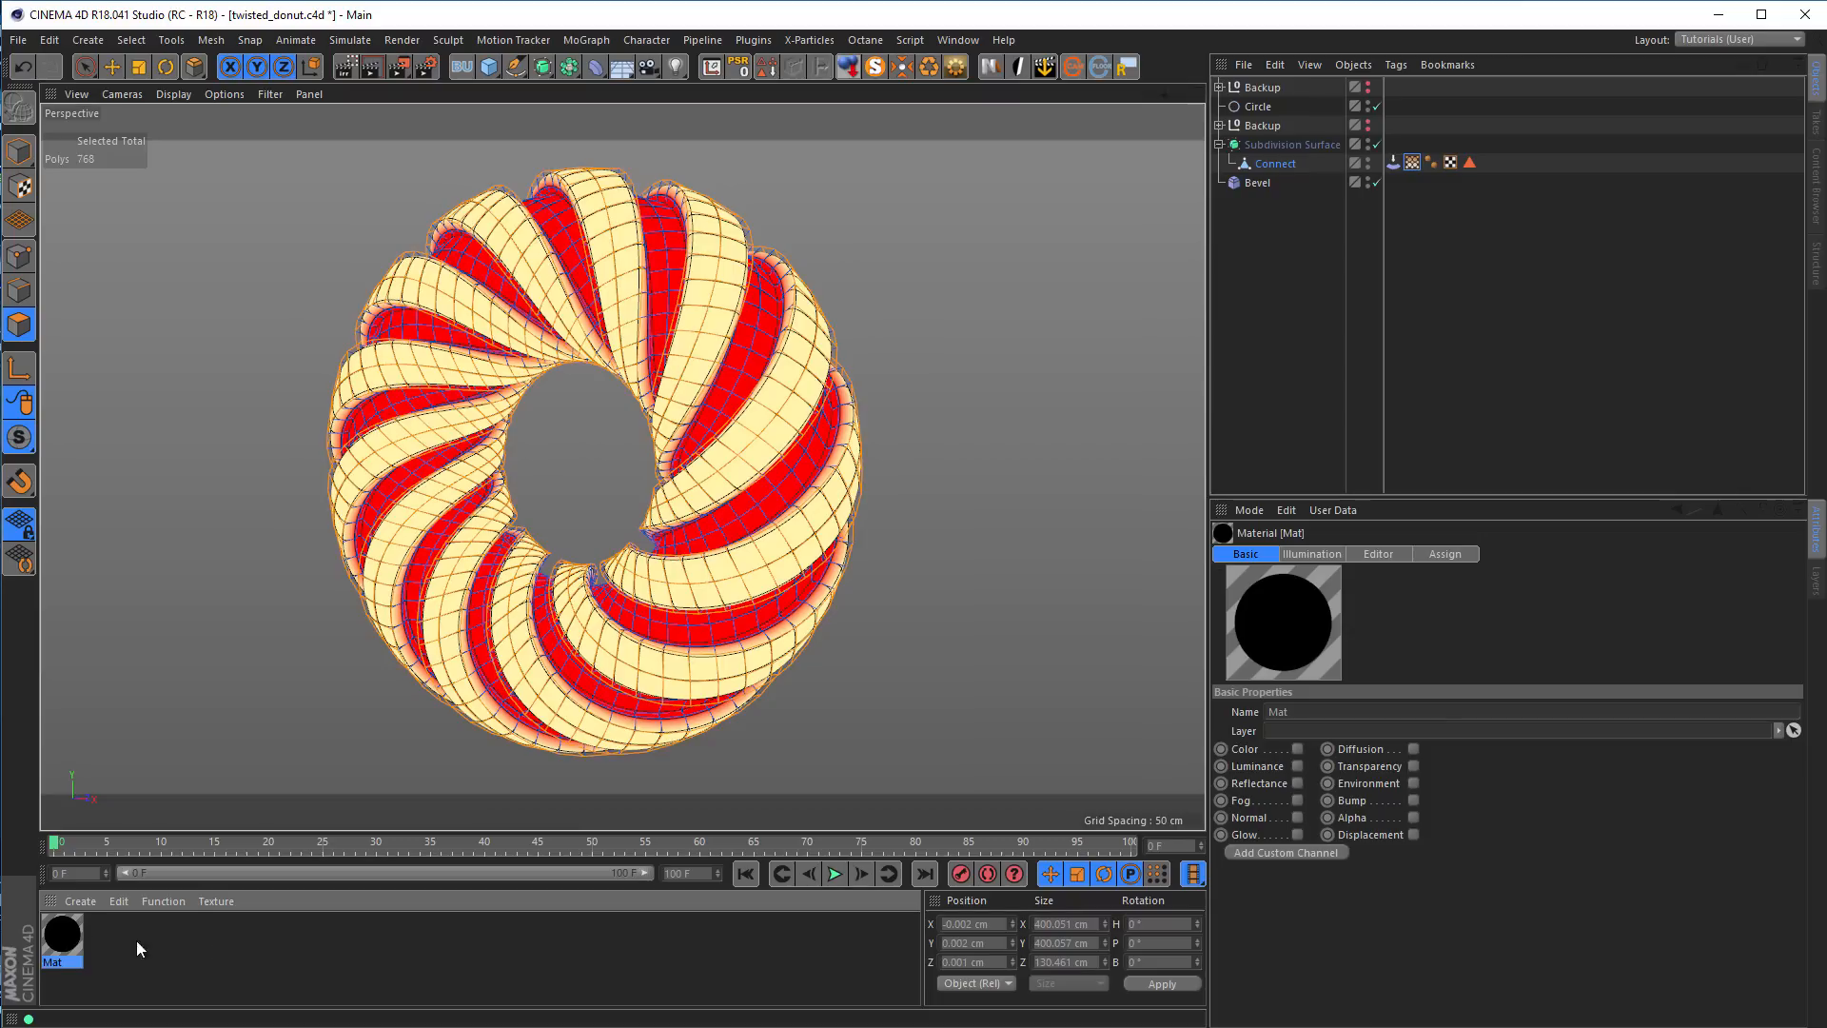
double_click(63, 935)
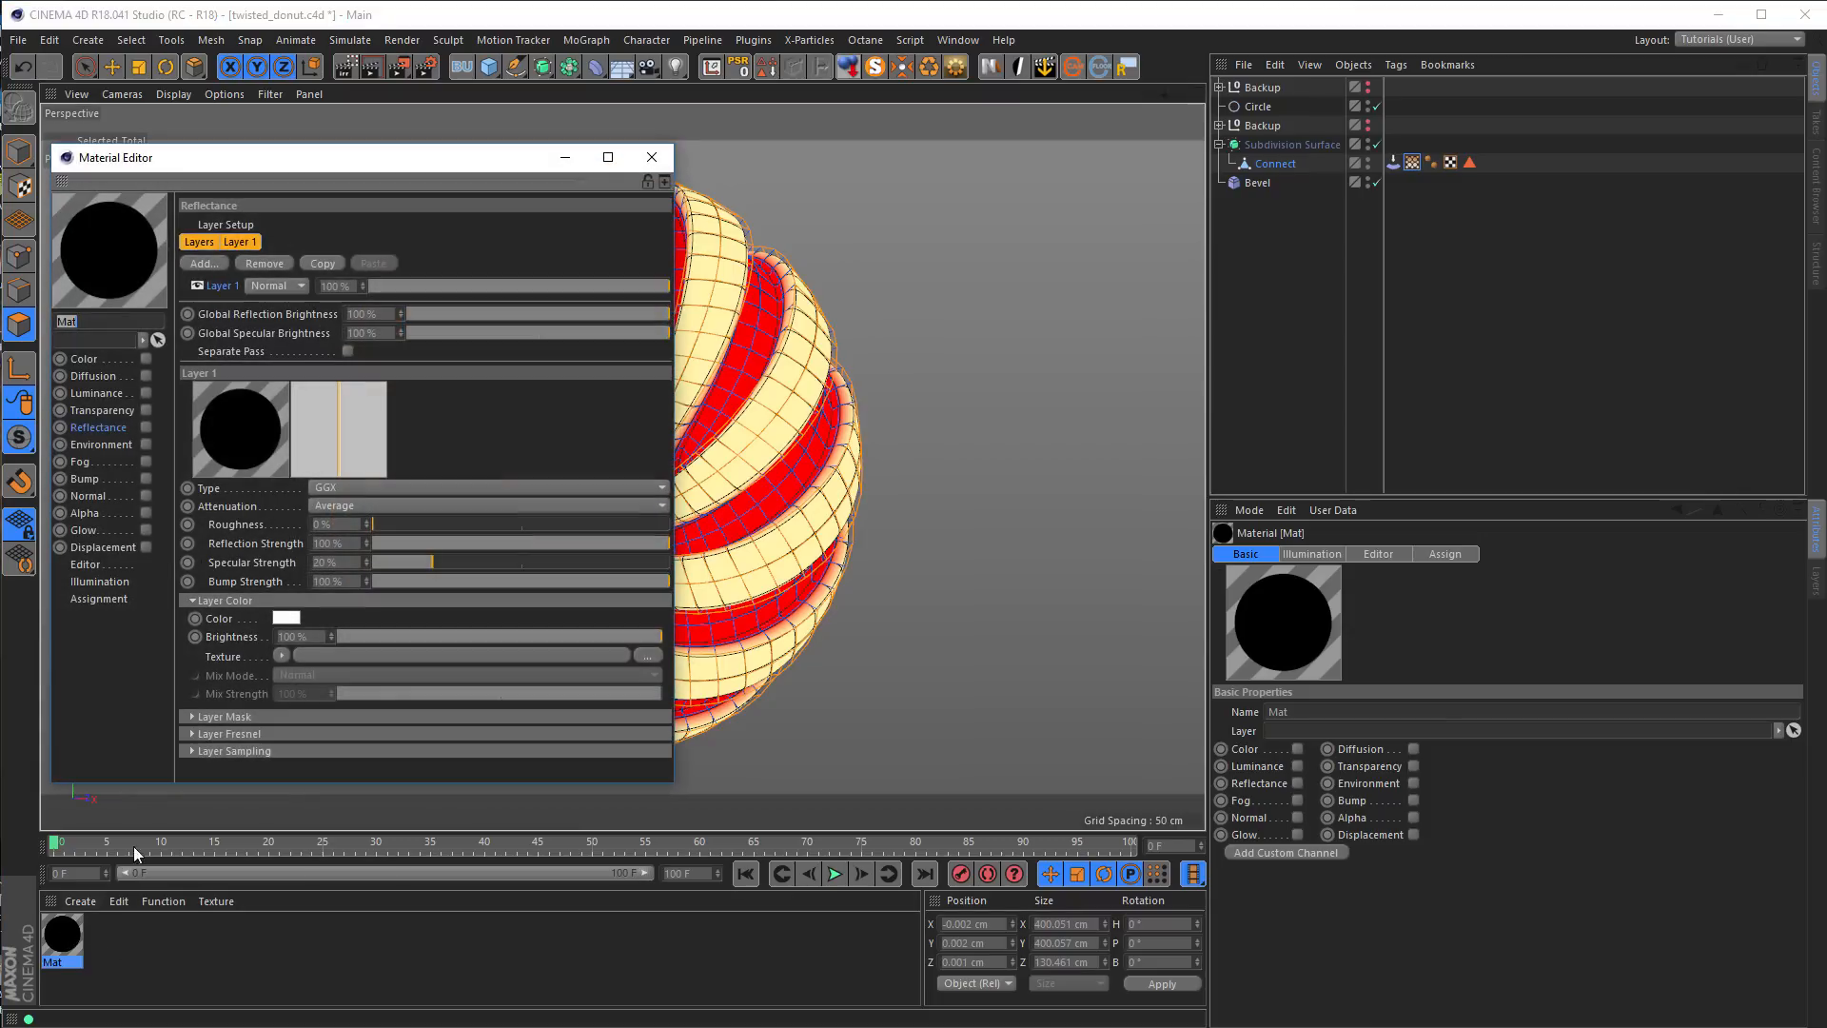
left_click_drag(276, 163, 1034, 292)
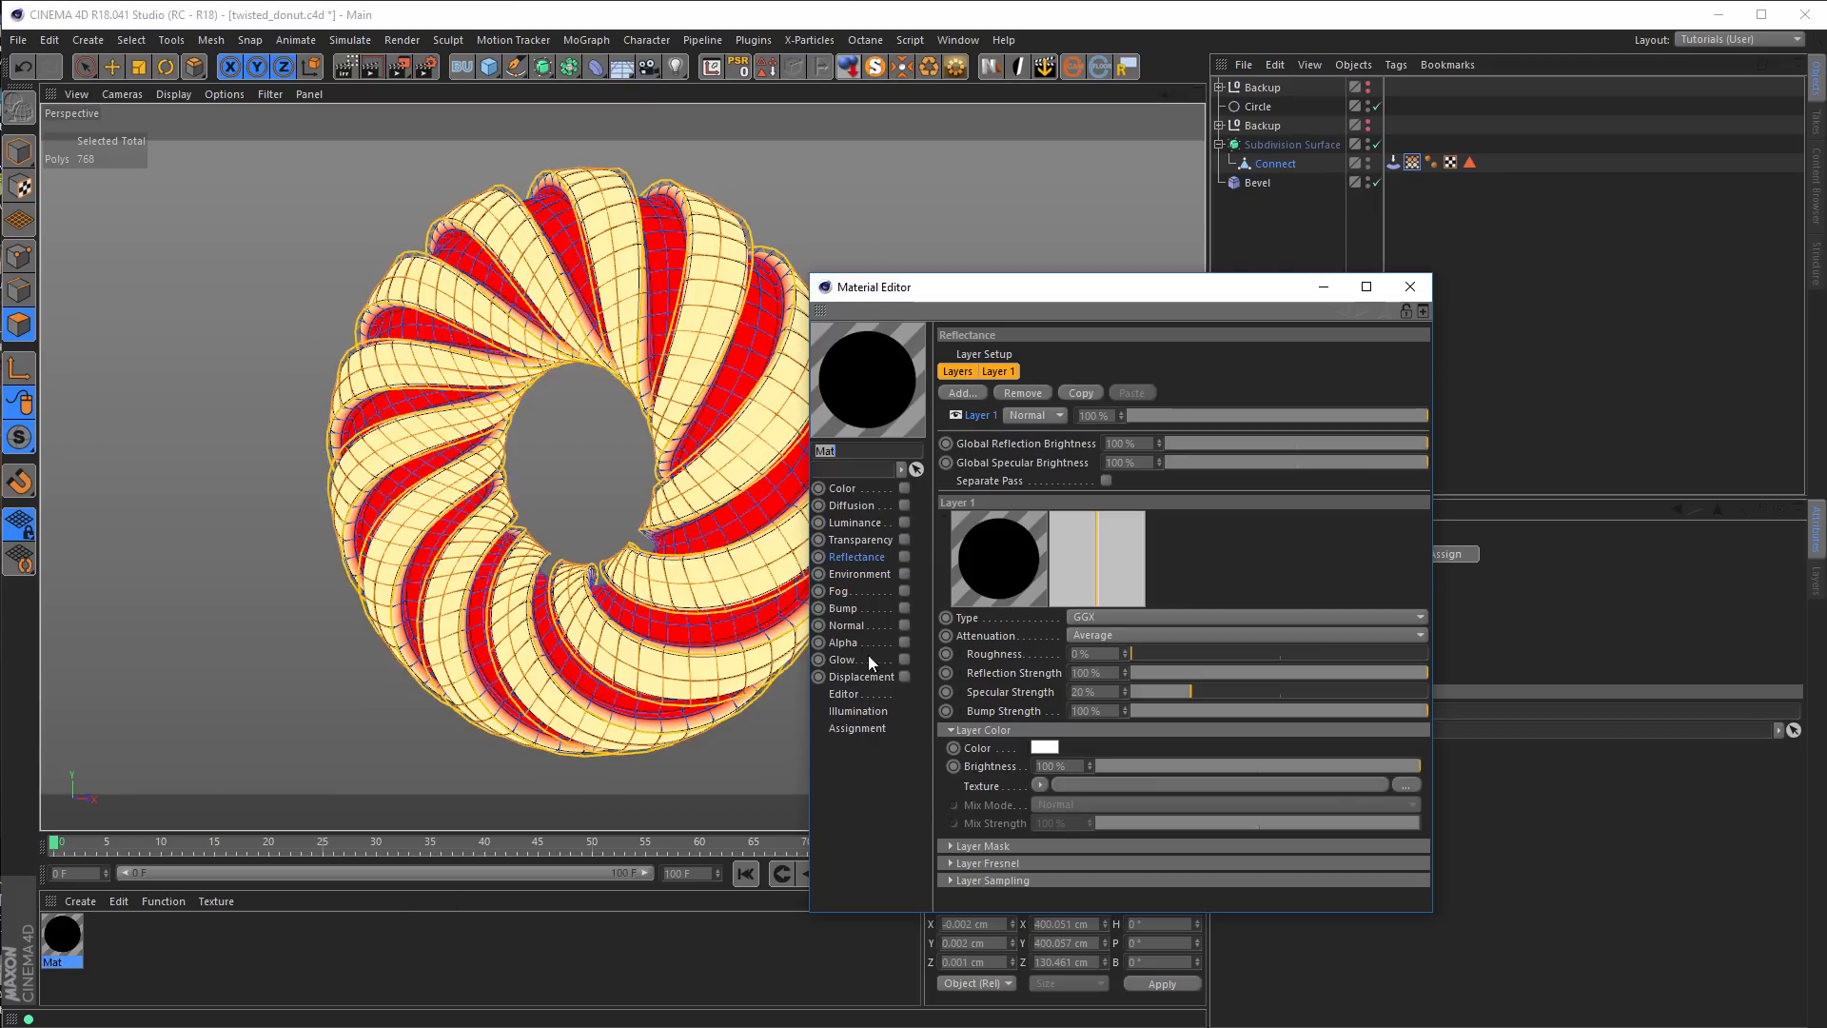
left_click_drag(992, 296, 1097, 322)
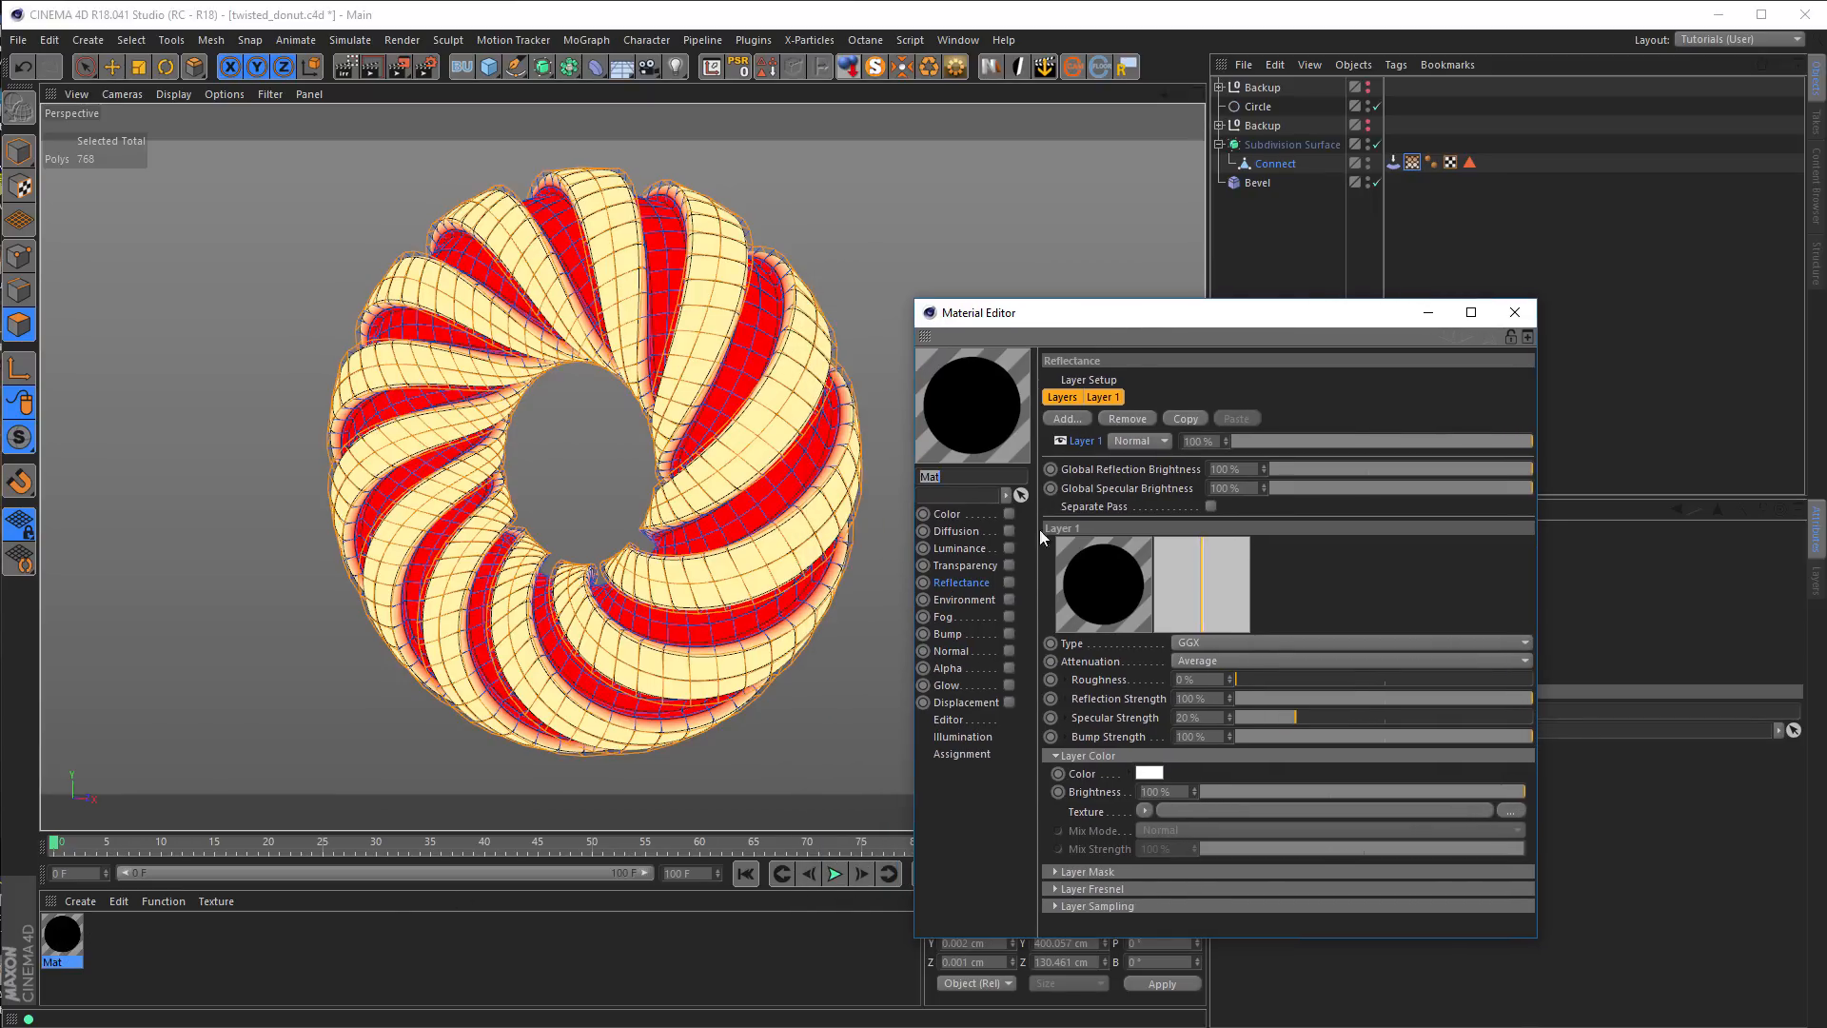
left_click(1008, 582)
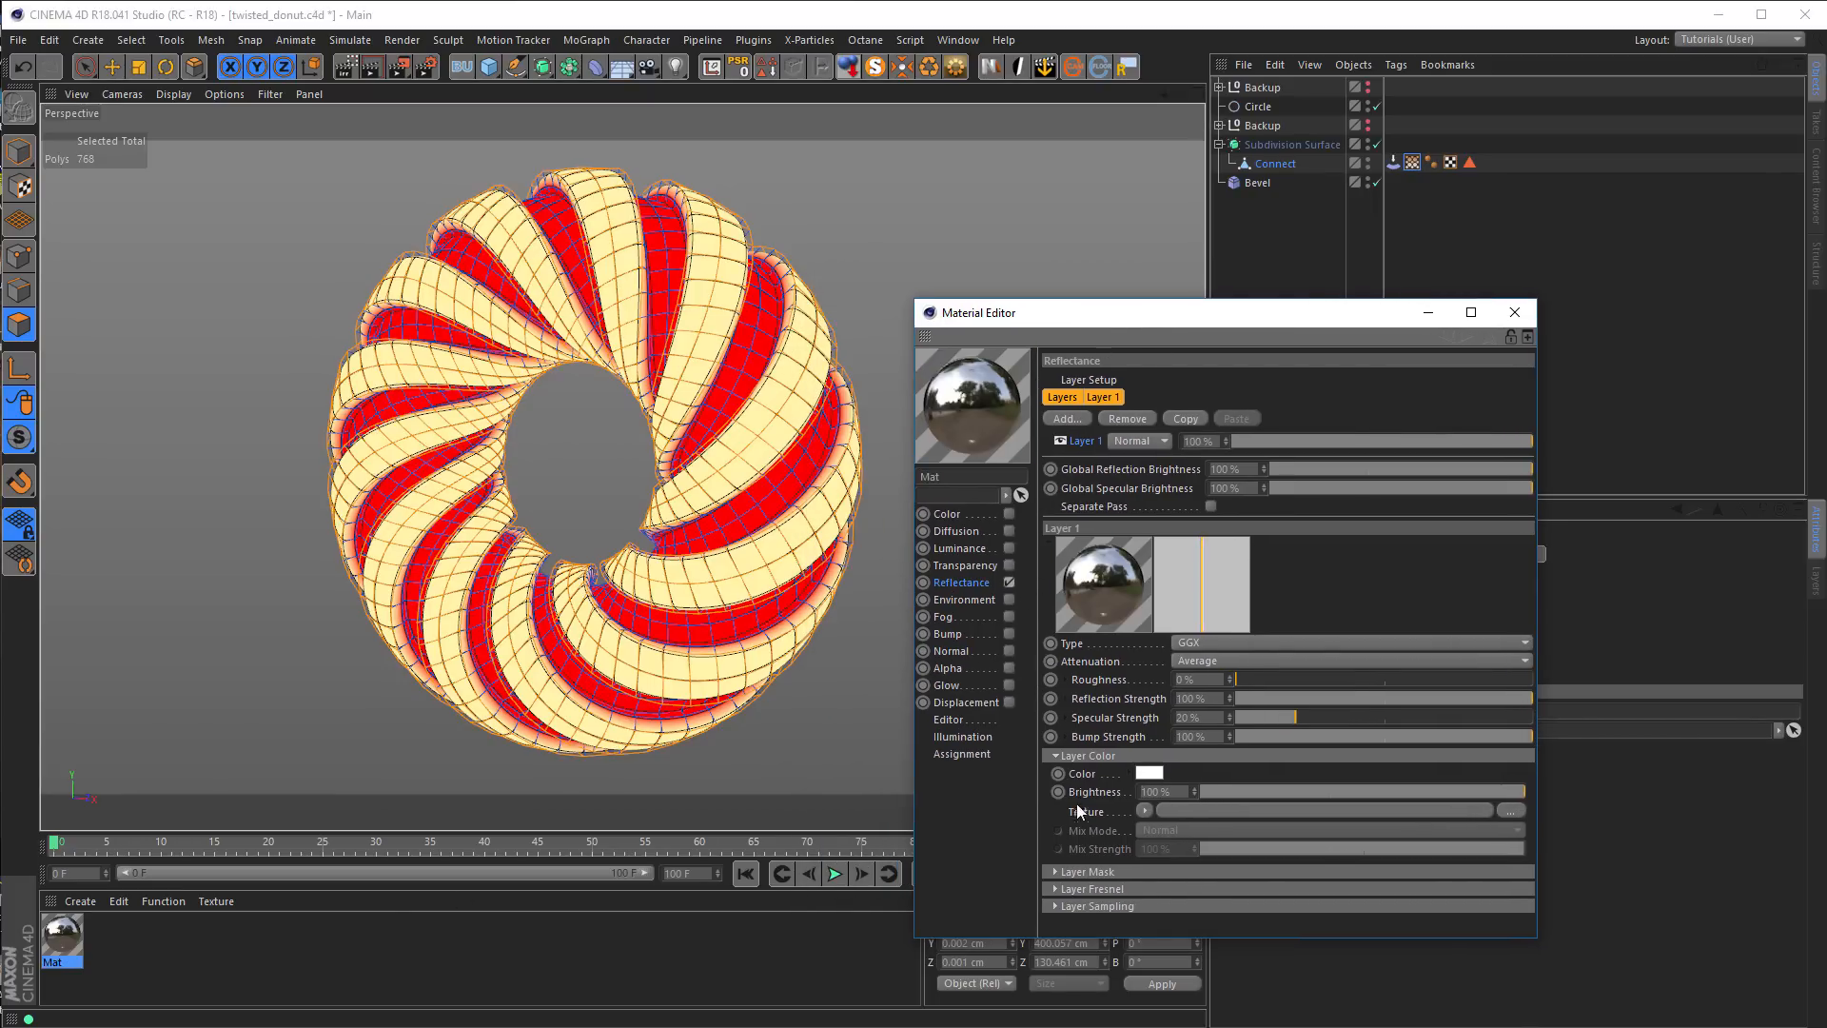
Set the reflectance layer's Fresnel to Dielectric with the Oil (Vegetable) preset, Roughness to 25 % and Specular Strength to 0 %
left_click(1110, 889)
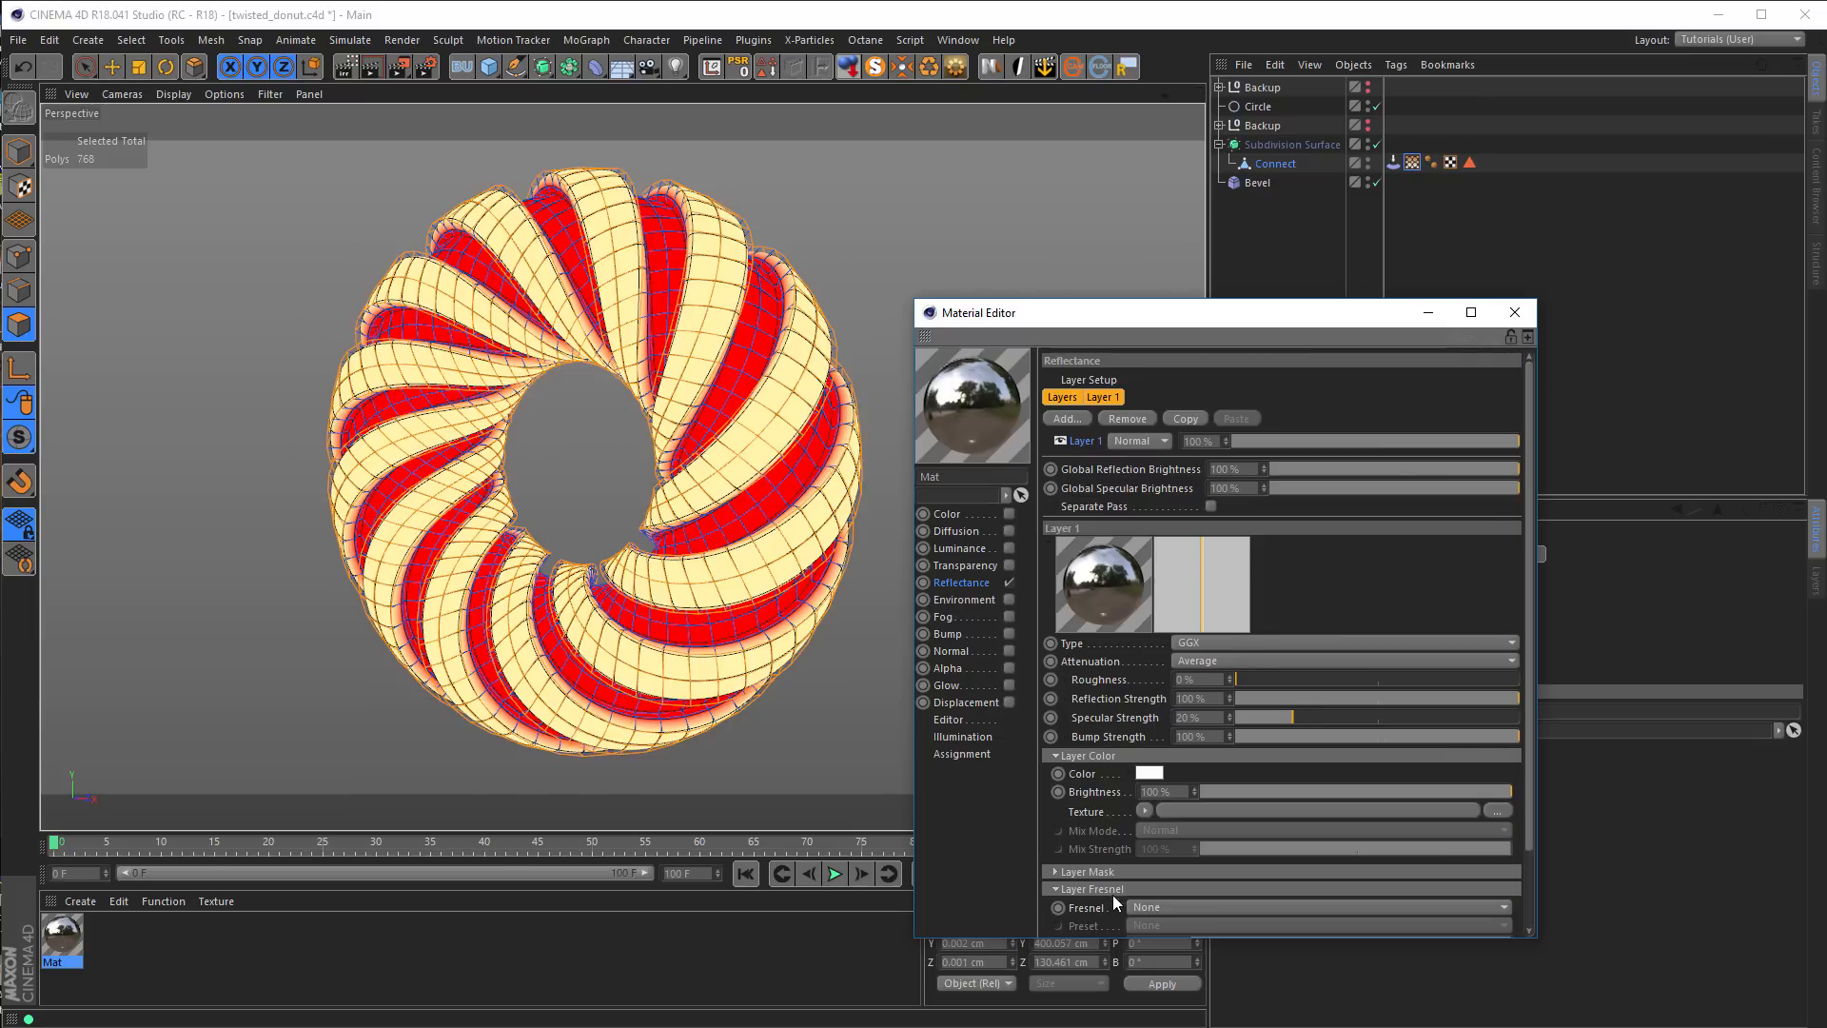
left_click_drag(1156, 314, 1138, 218)
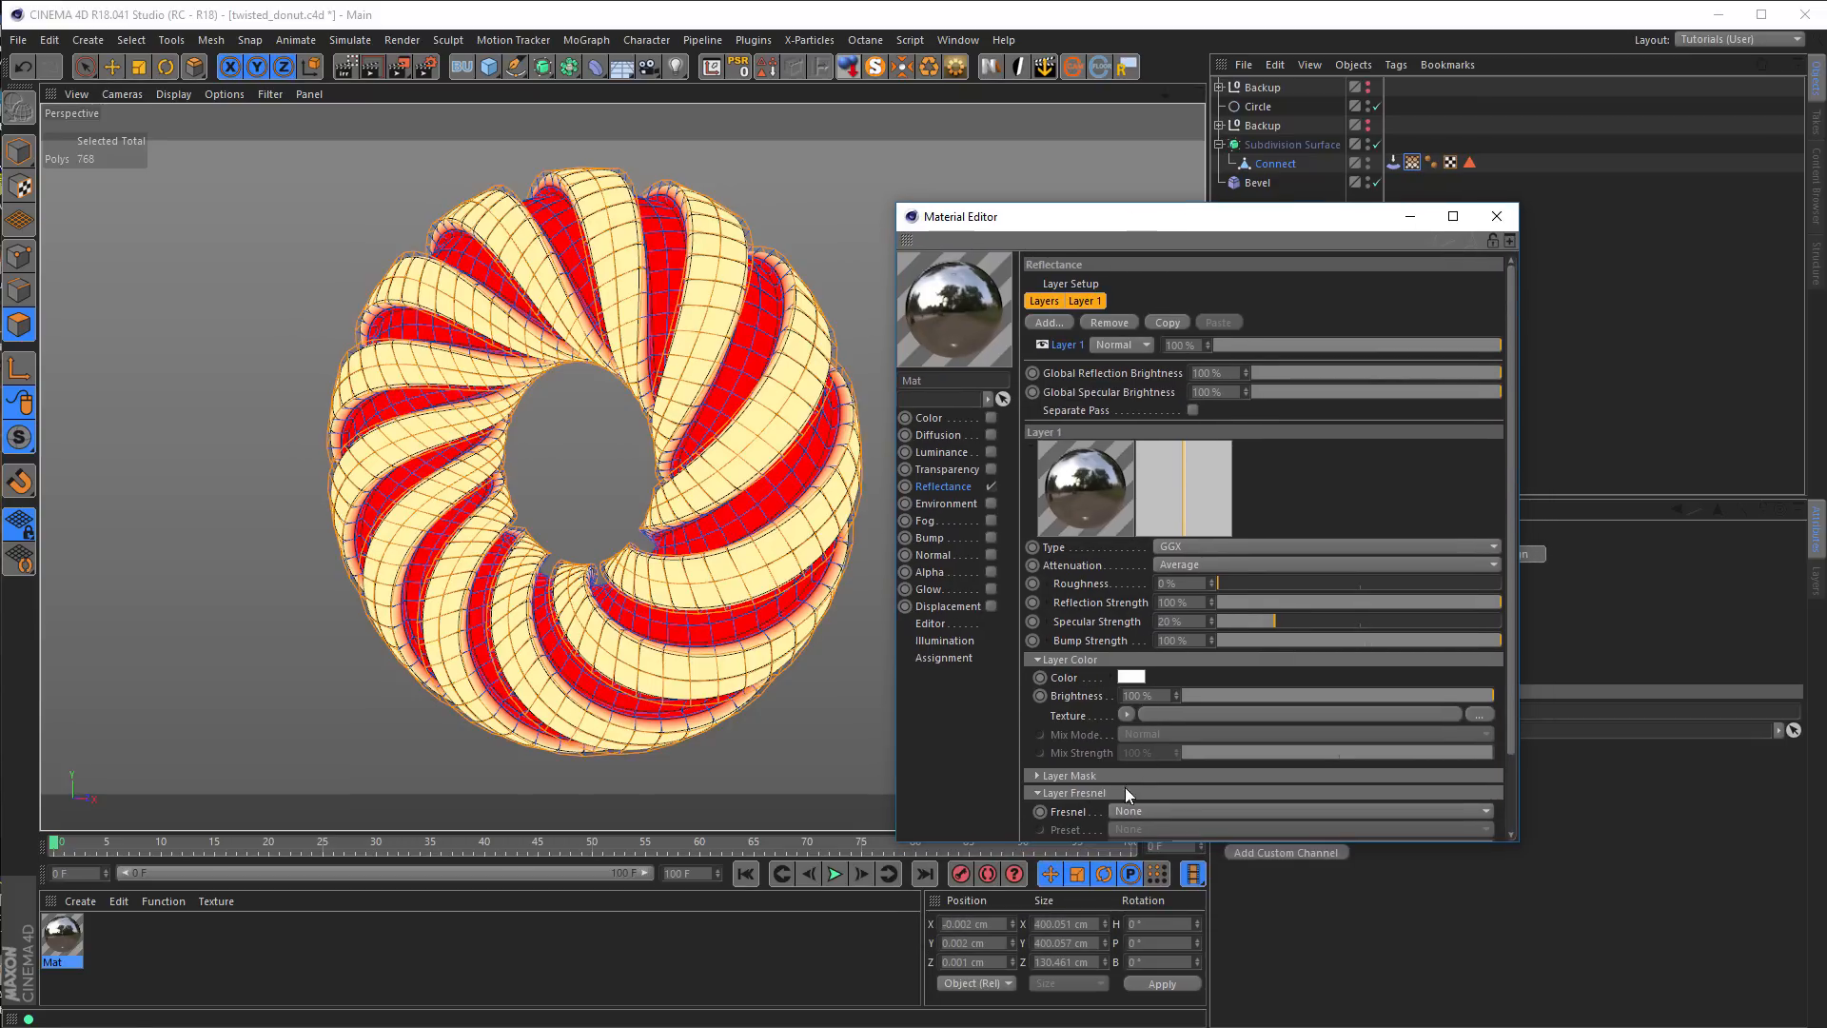
left_click_drag(1123, 843, 1114, 944)
left_click(1140, 809)
left_click(1155, 830)
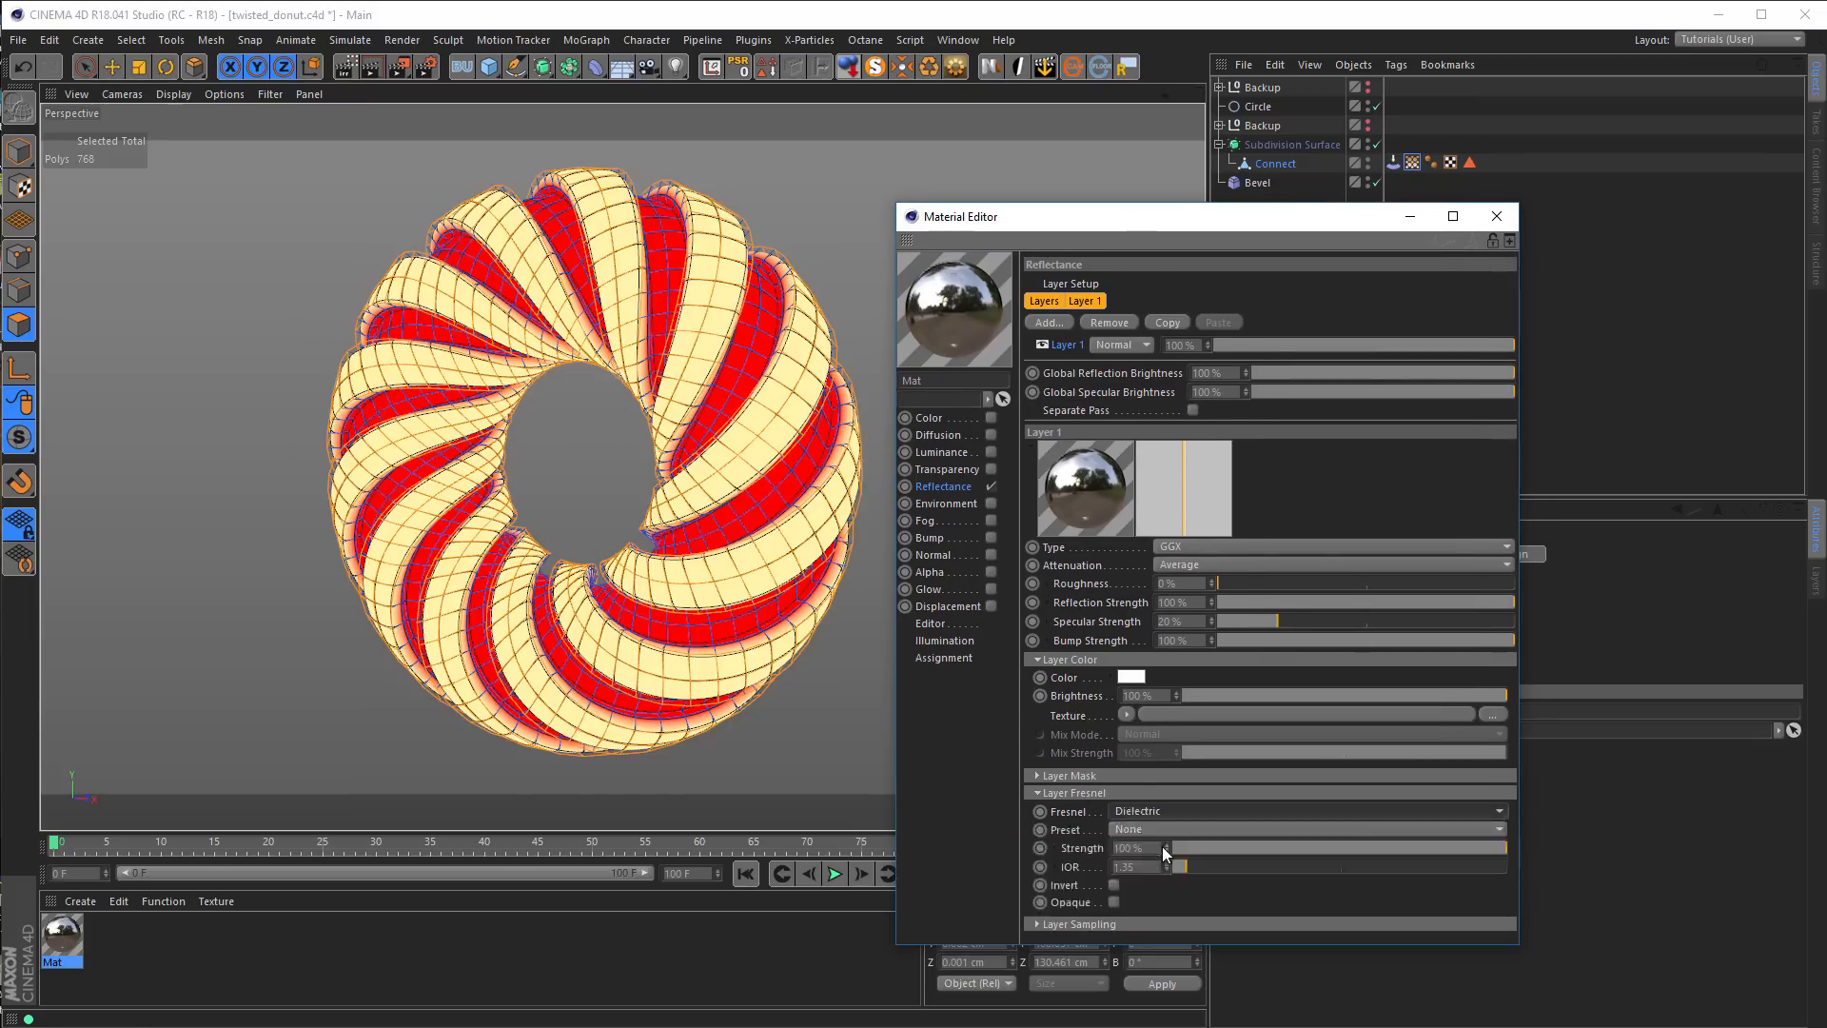
left_click(1157, 825)
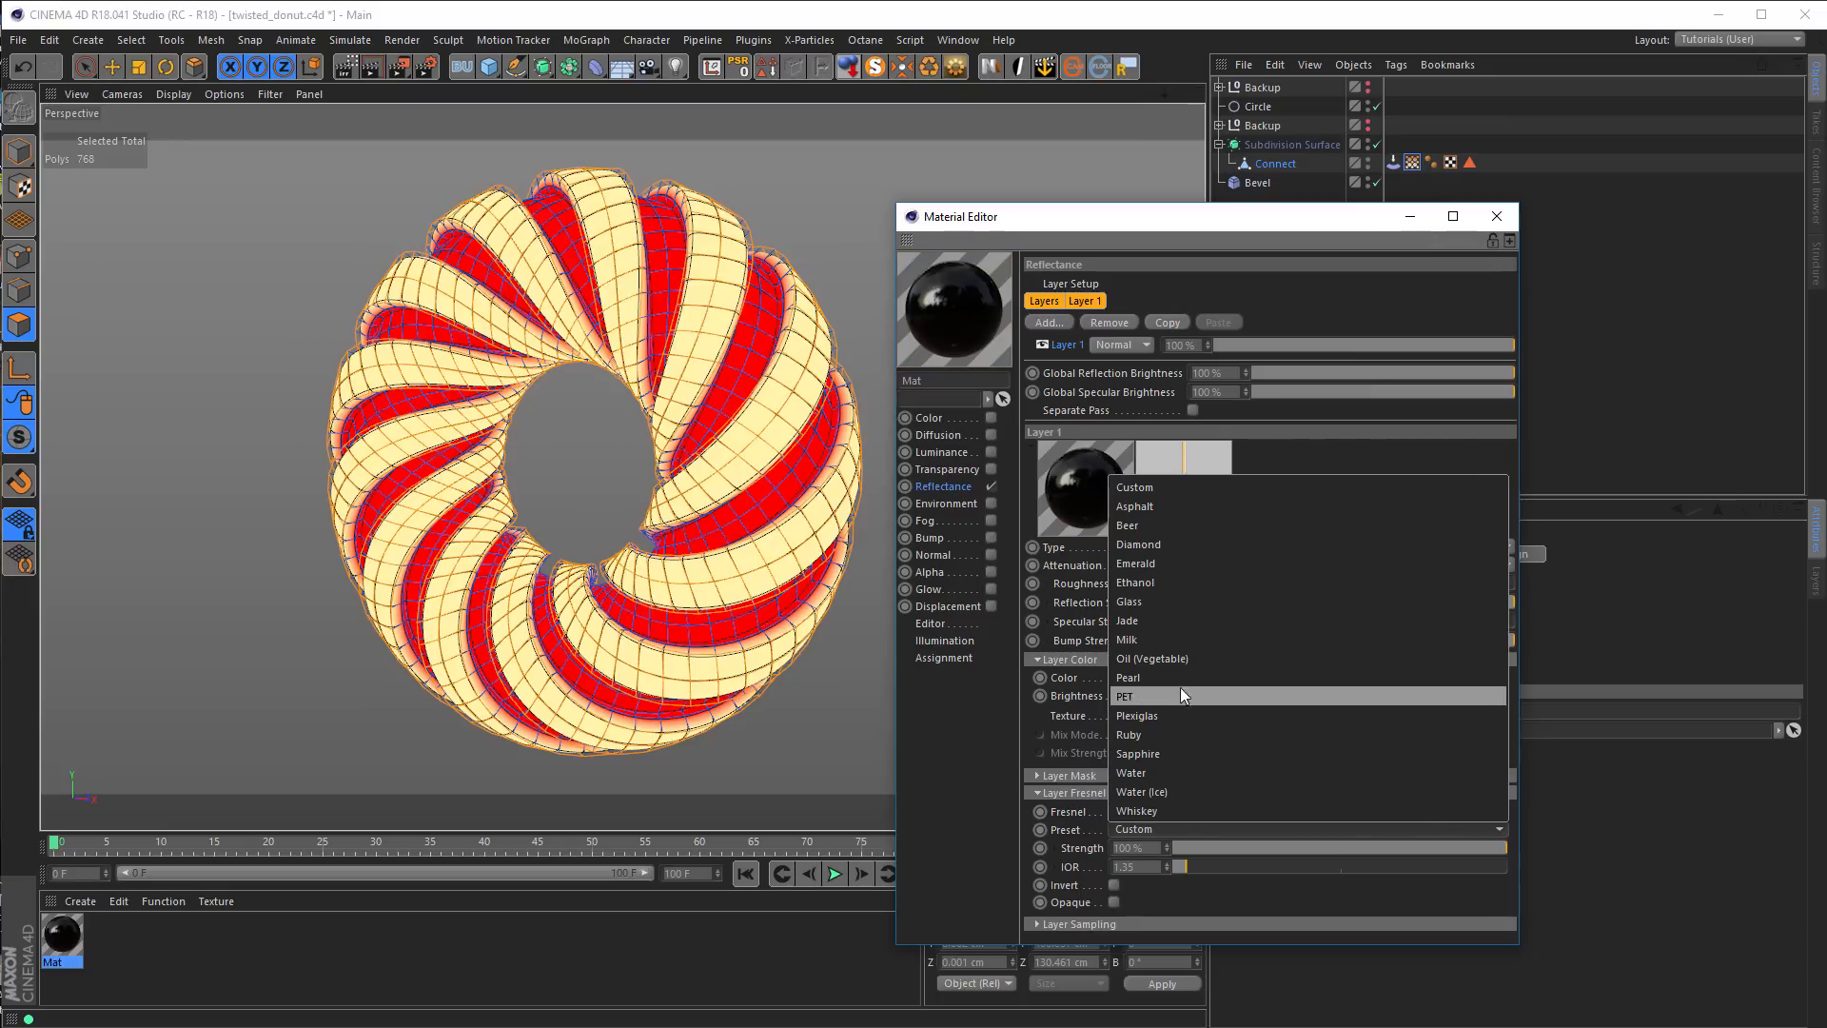
left_click(1184, 657)
left_click_drag(1240, 623, 1270, 579)
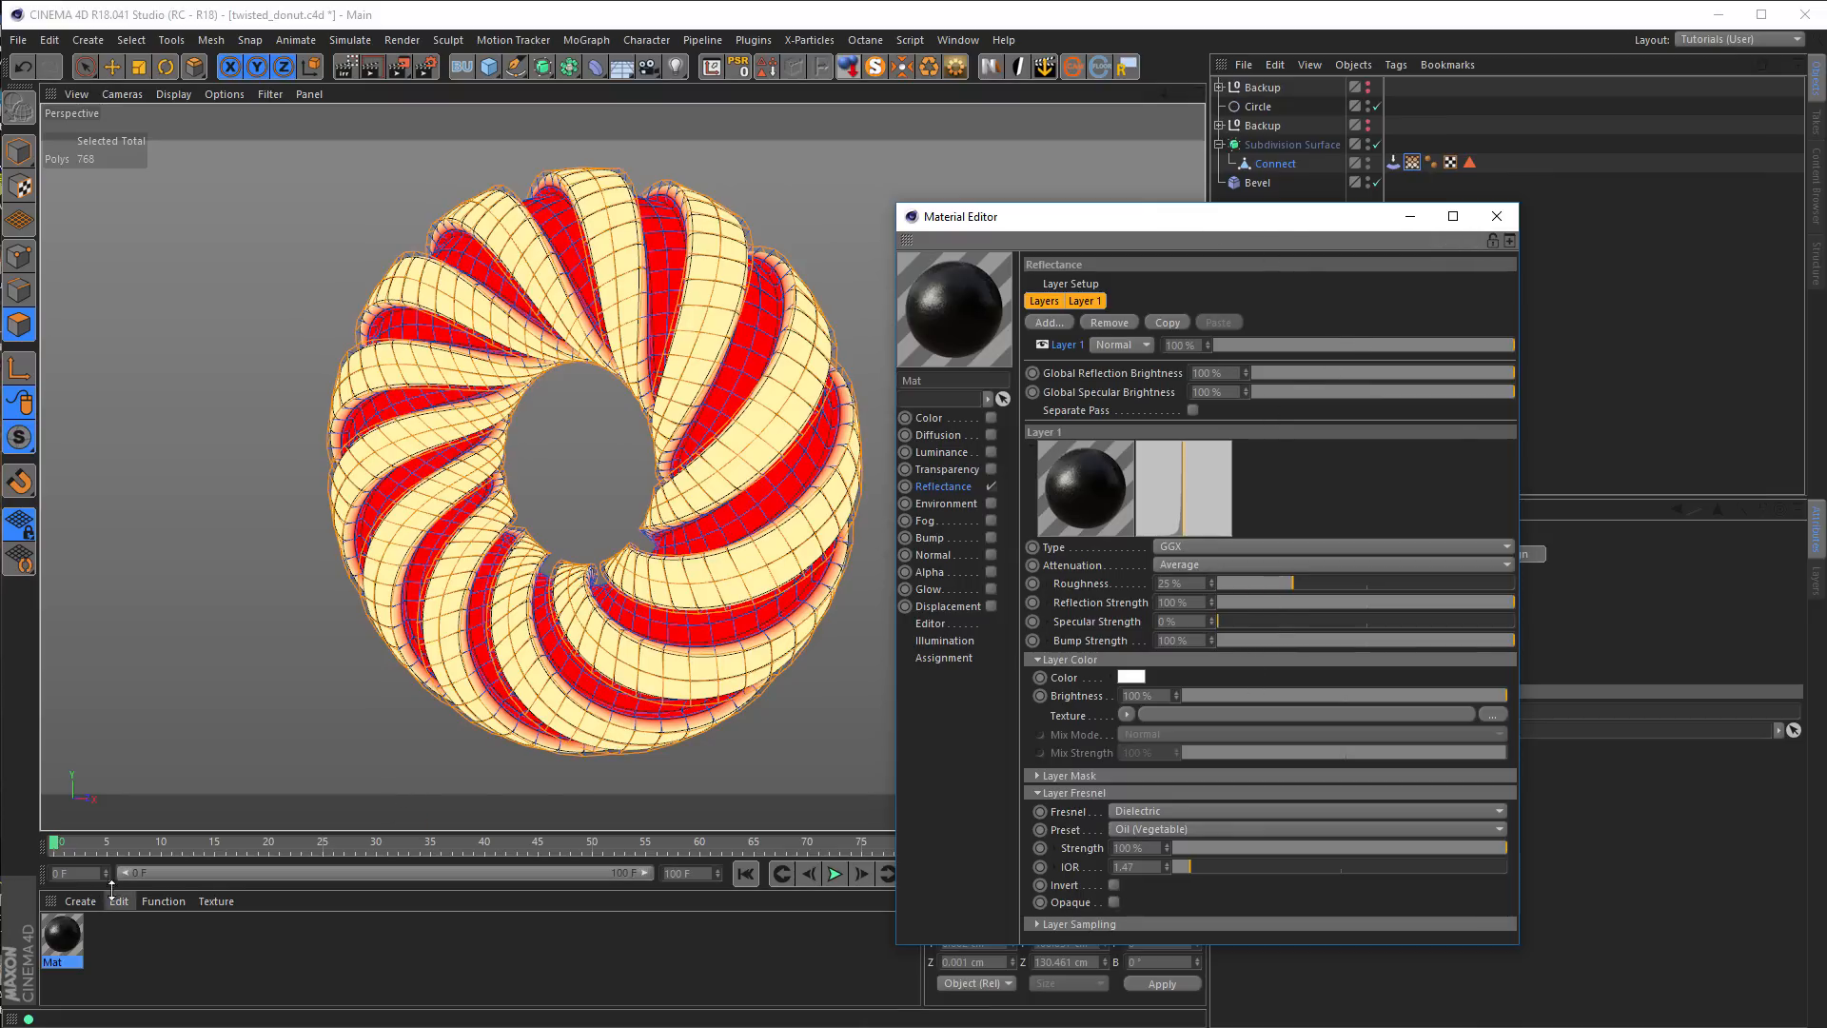
Switch to Model mode and apply the new material to the Connect object
left_click(19, 152)
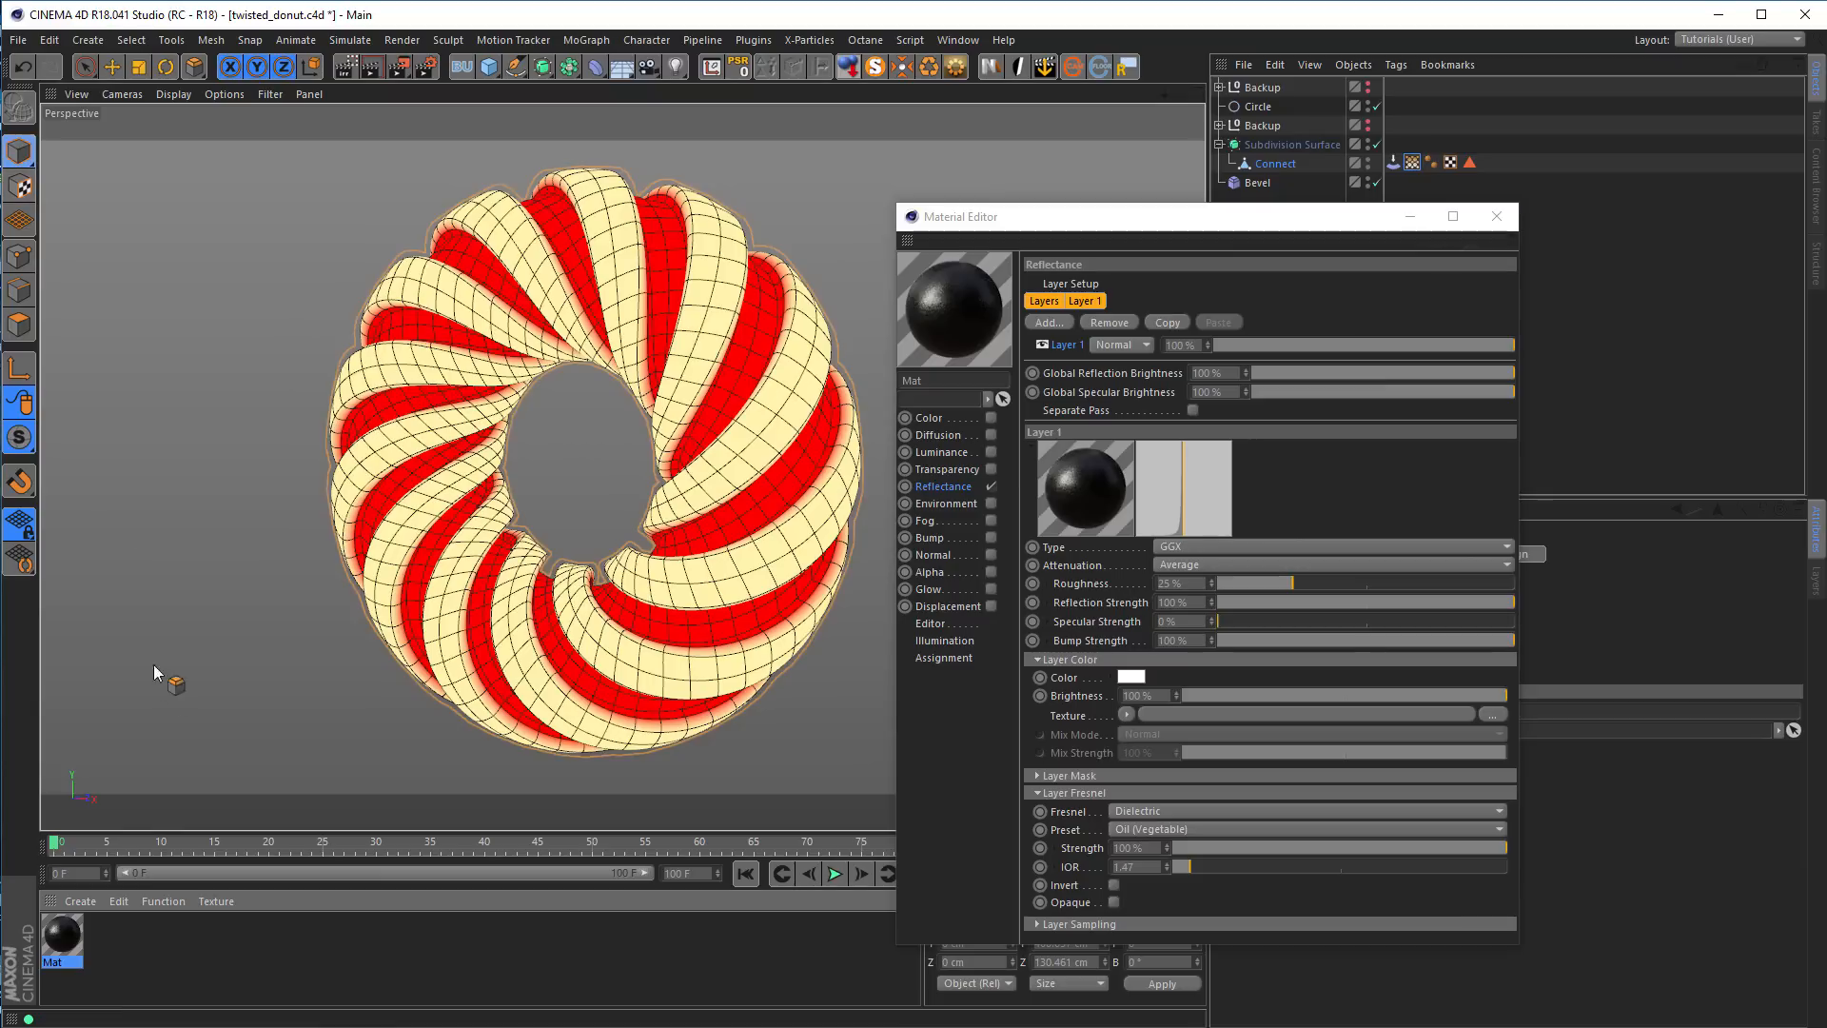
left_click(21, 153)
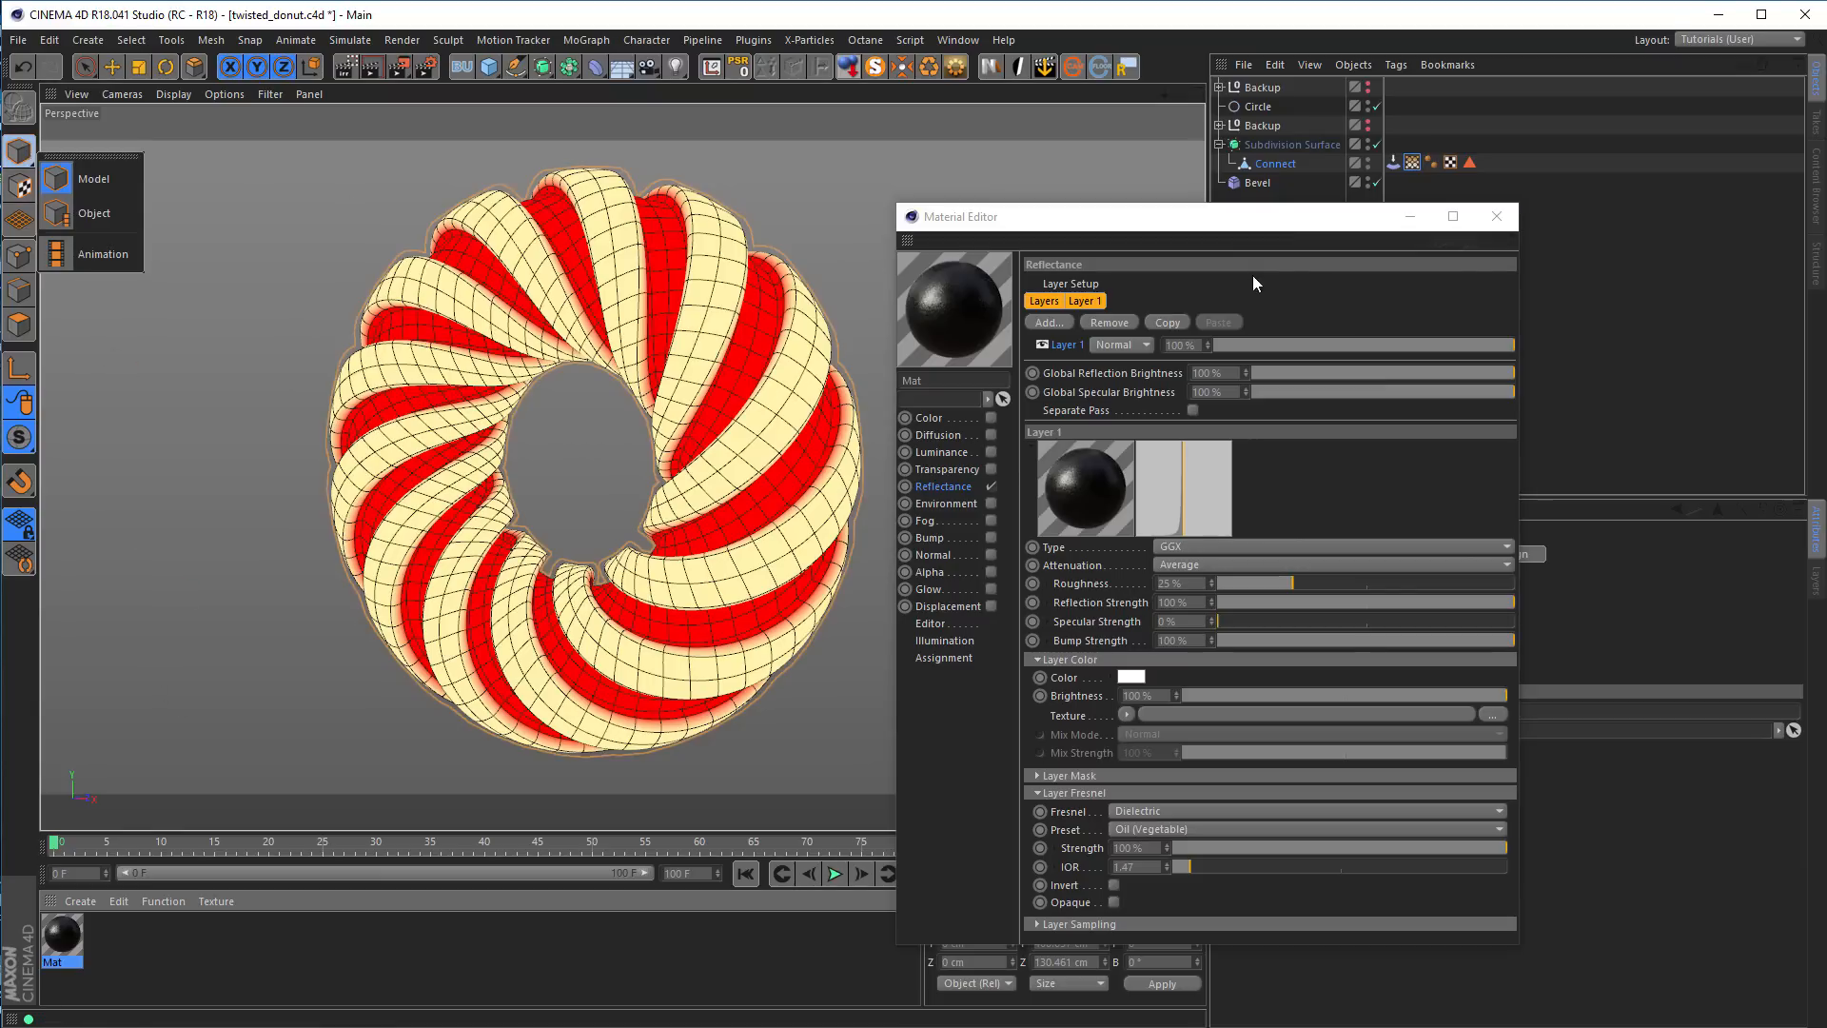
left_click(1267, 189)
left_click(1260, 187)
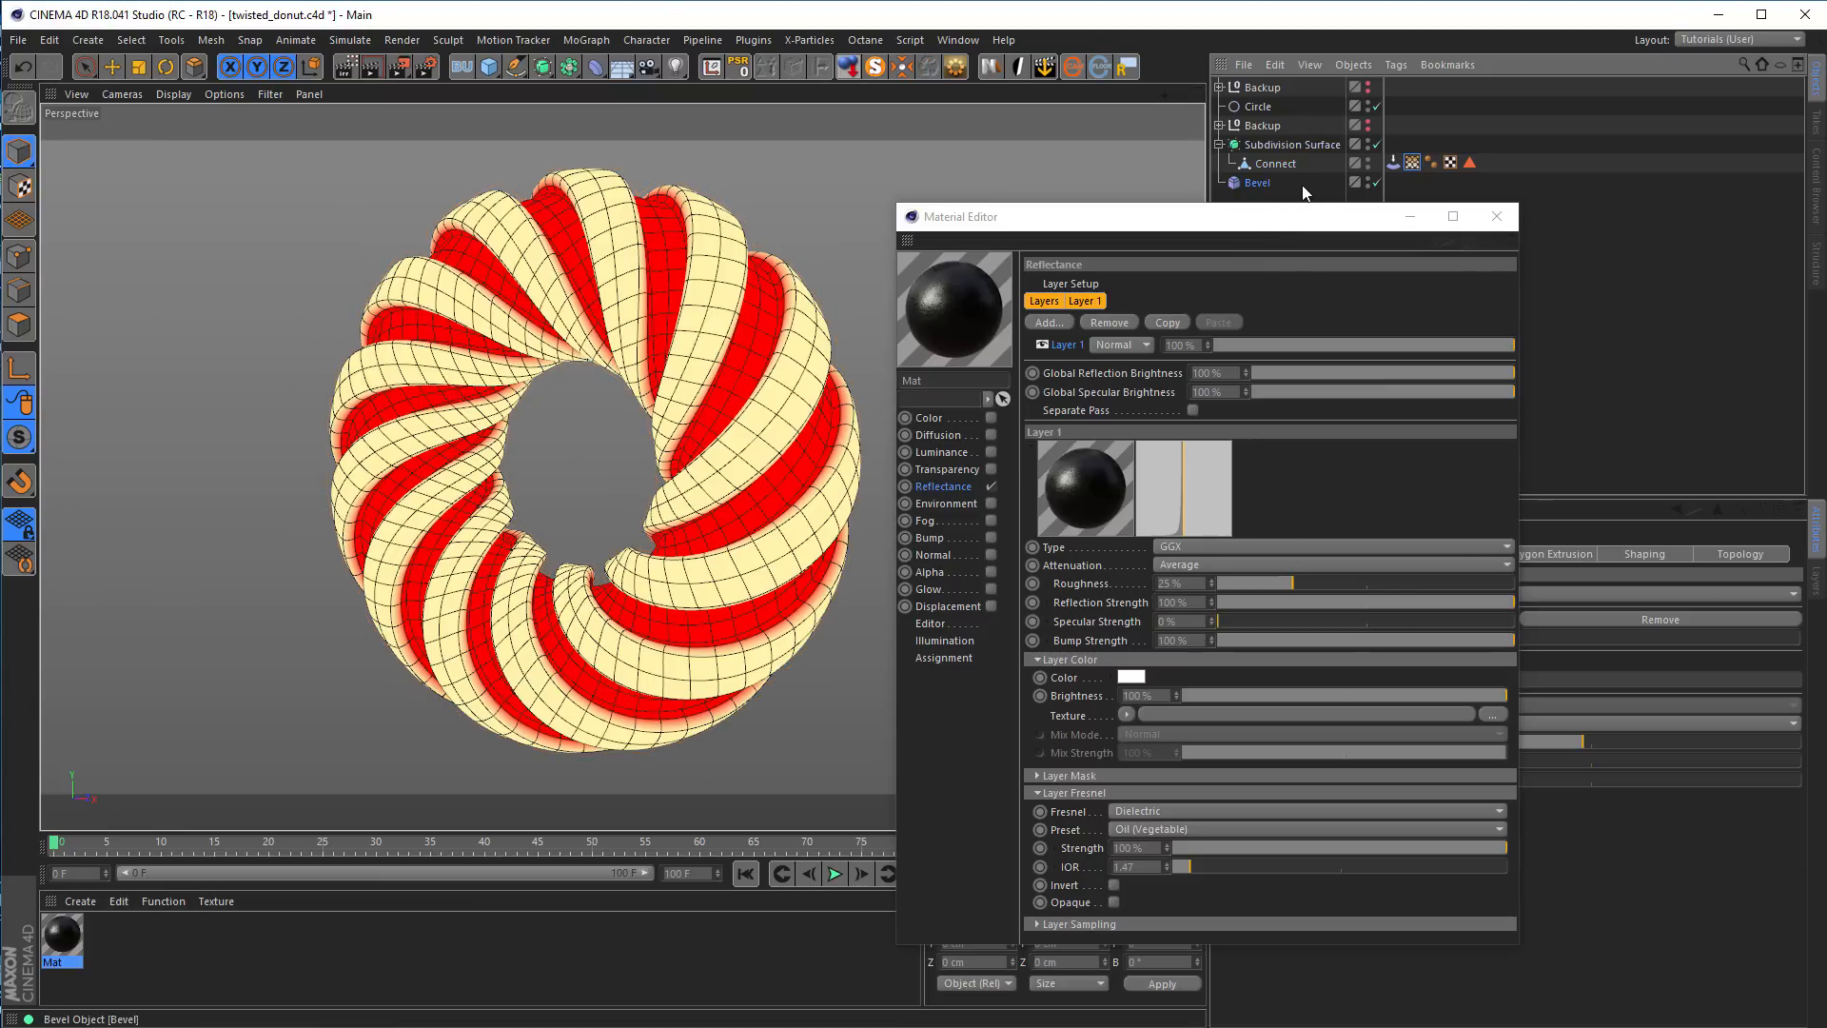
left_click(1303, 185)
left_click(1285, 169)
left_click_drag(65, 931, 475, 337)
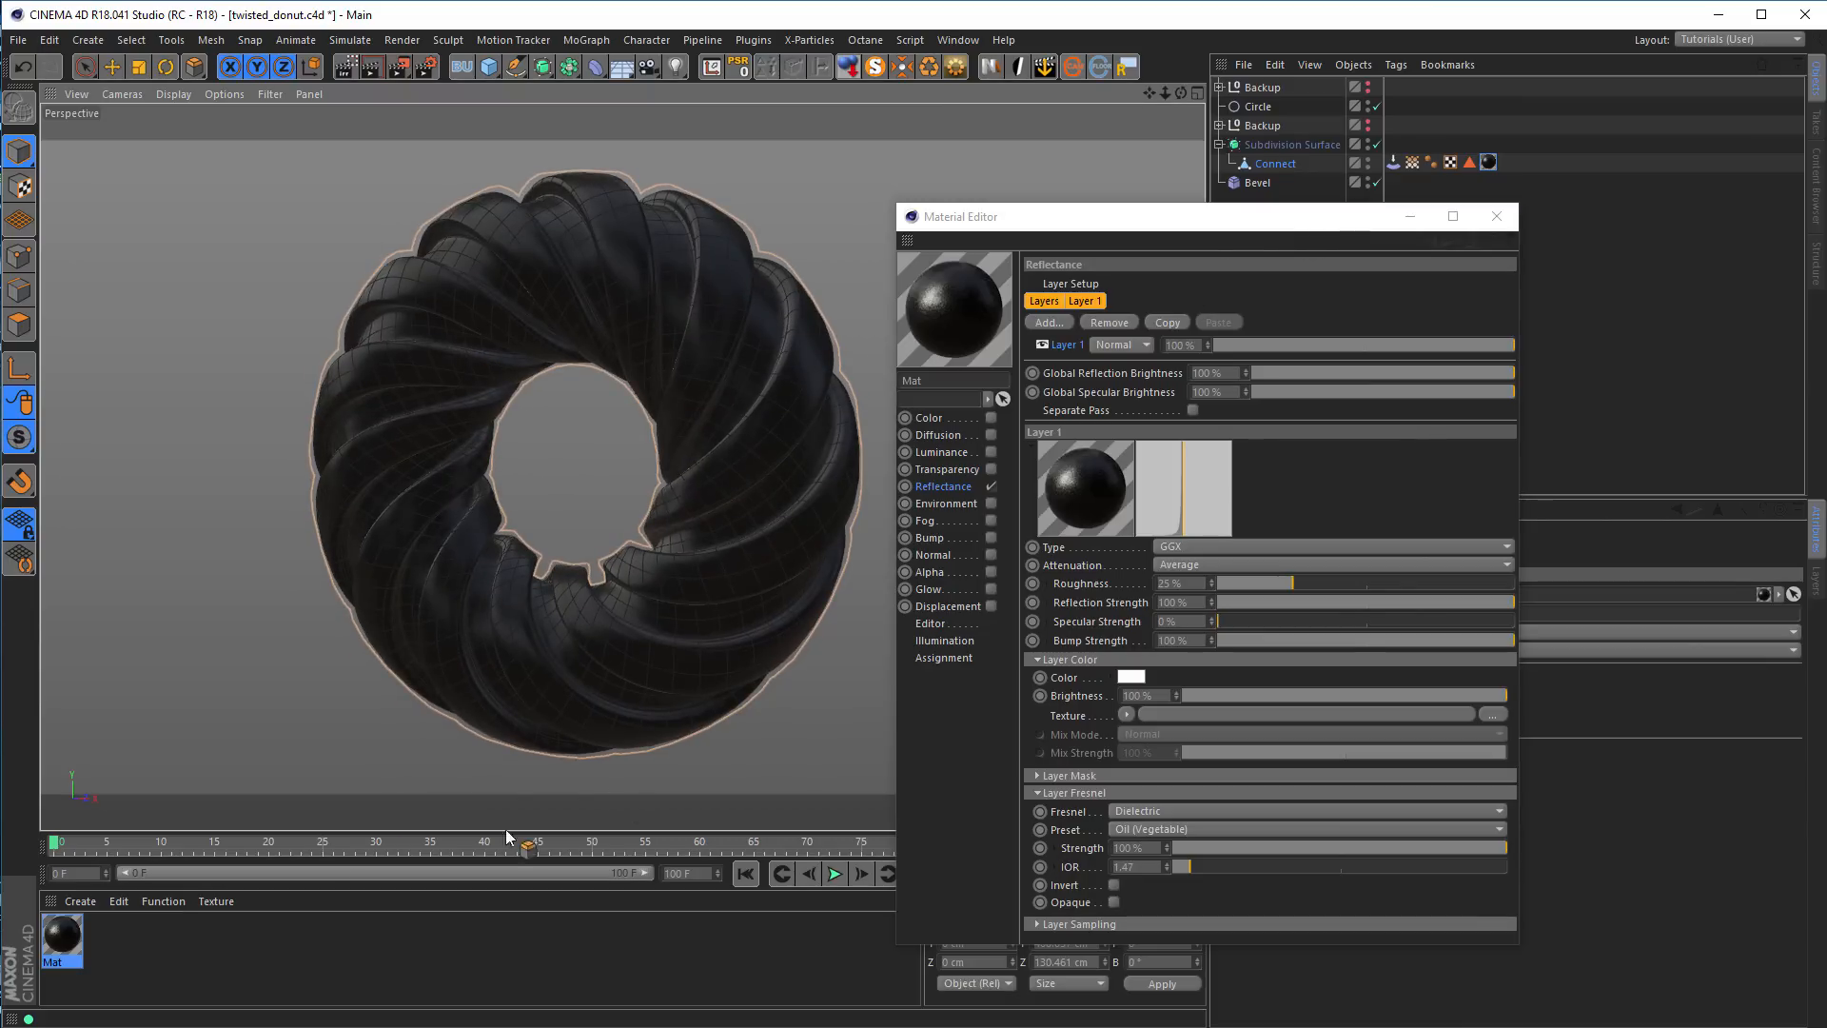
left_click_drag(67, 938, 338, 460)
Render previews of the dark donut in the viewport and examine the Low GI output render settings
left_click_drag(522, 352, 620, 320, "alt")
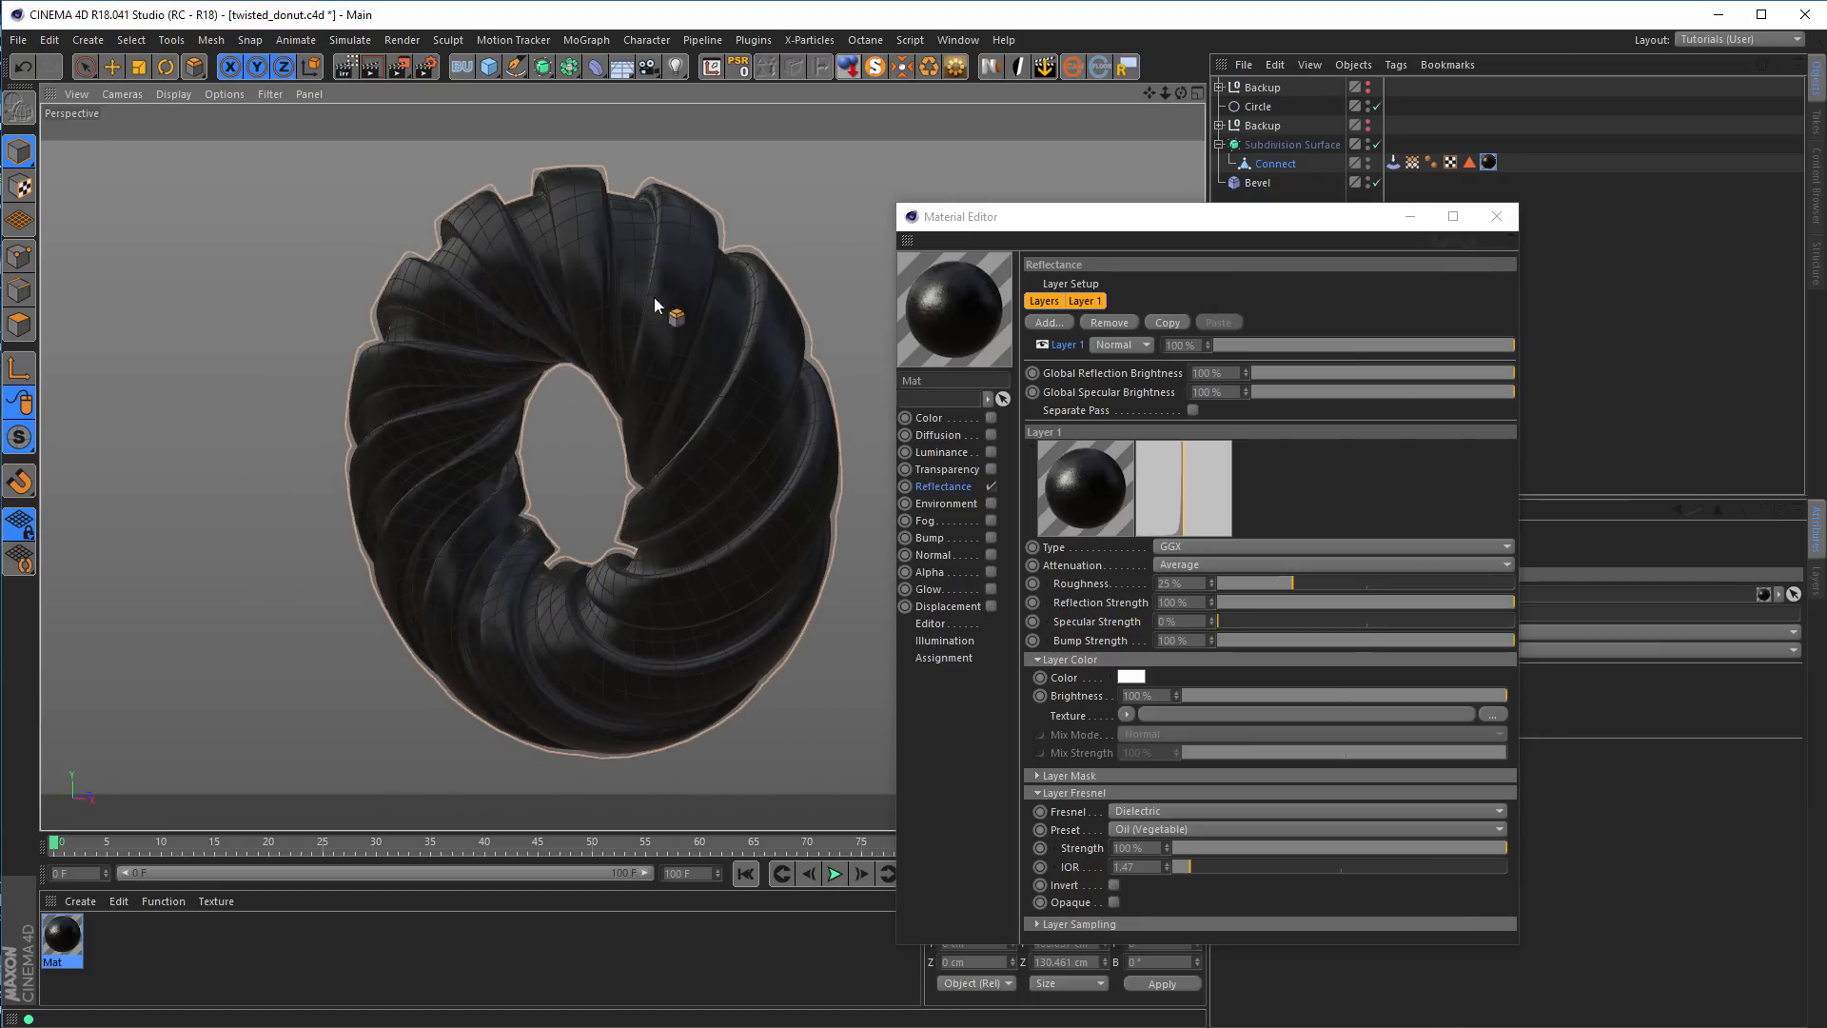
left_click_drag(566, 626, 443, 639, "alt")
left_click_drag(617, 346, 717, 439, "alt")
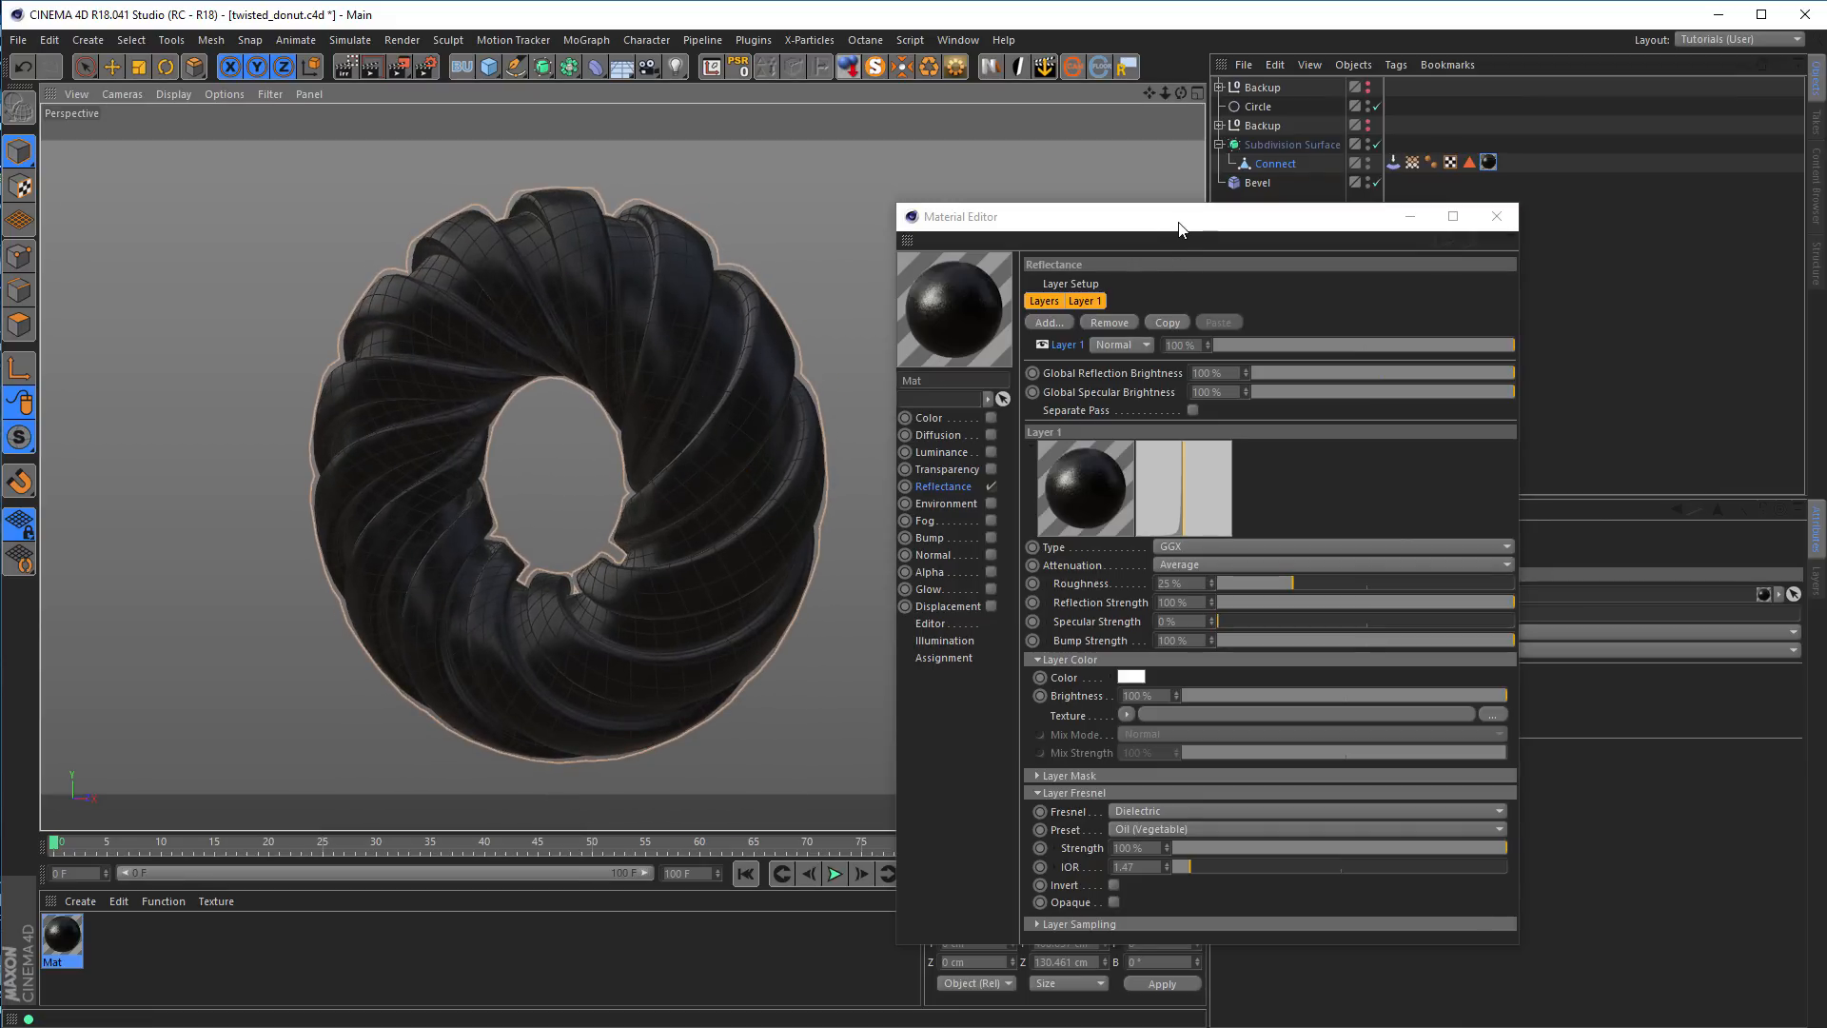
mouse_move(608, 290)
left_mouse_down("alt")
mouse_move(540, 287)
mouse_move(619, 296)
left_mouse_up("alt")
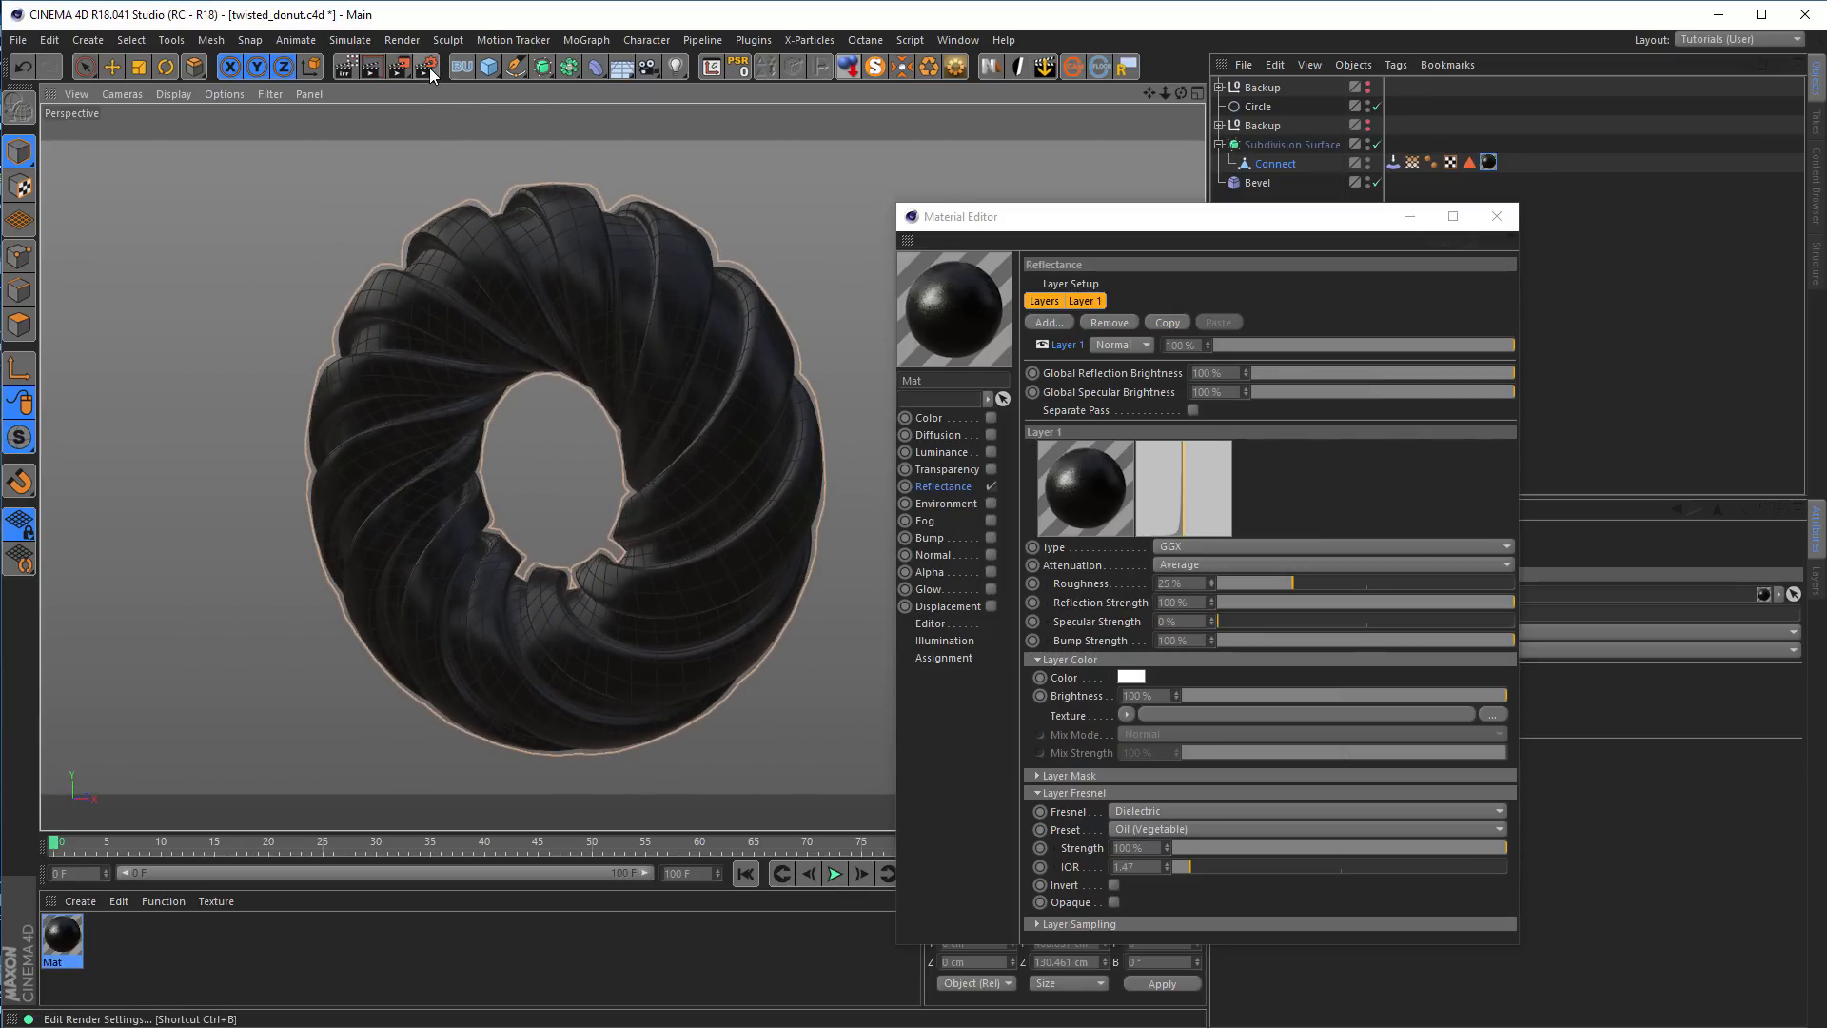
key("ctrl+r")
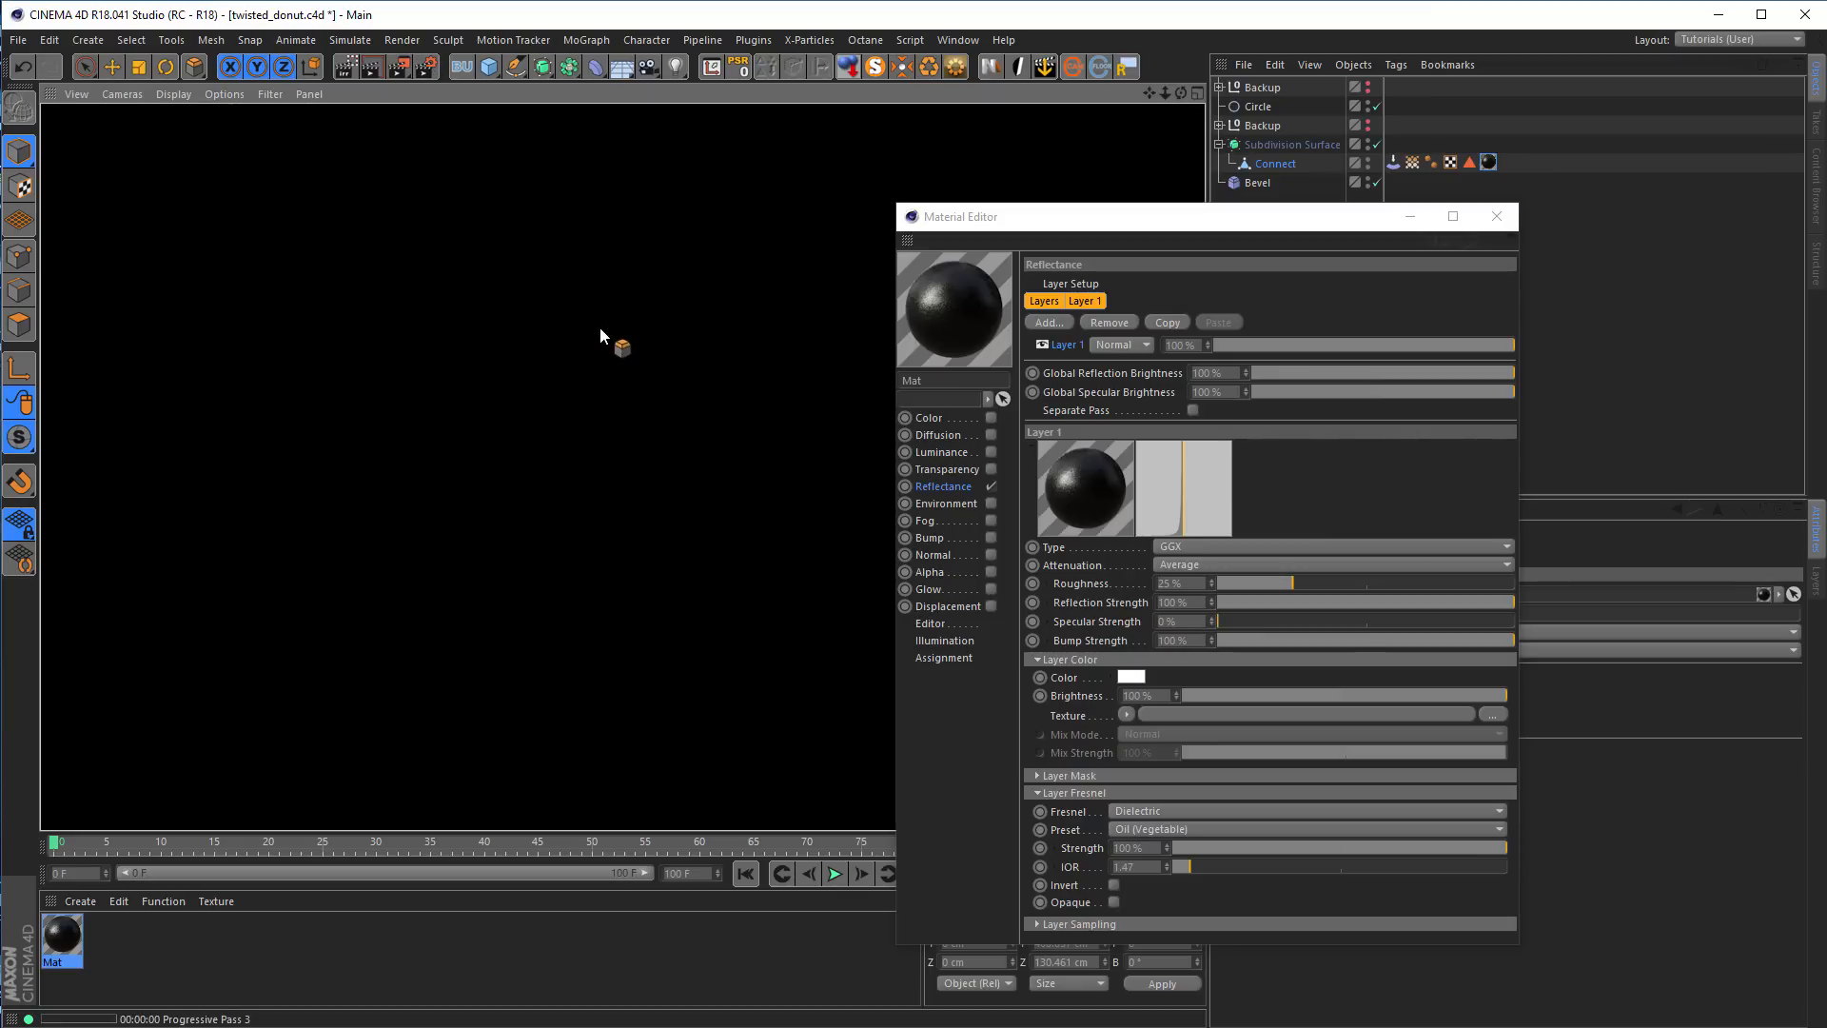
left_click(431, 71)
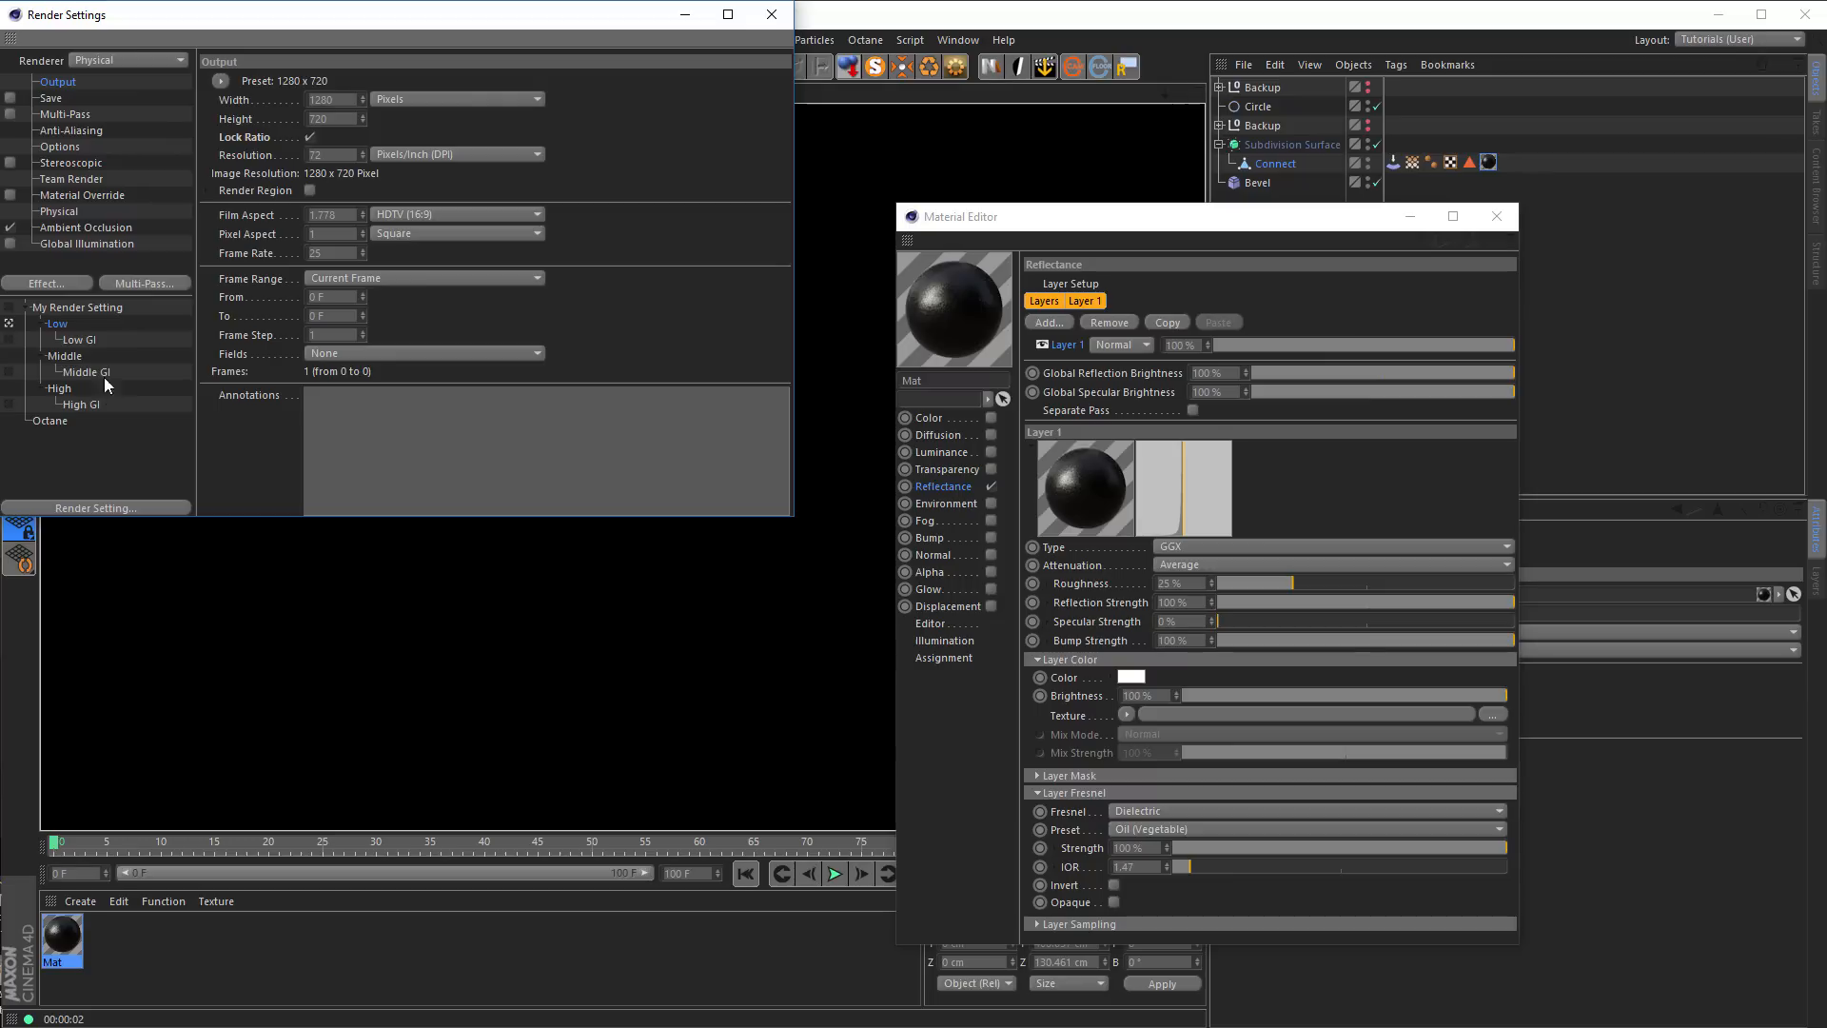
left_click(771, 16)
key("ctrl+r")
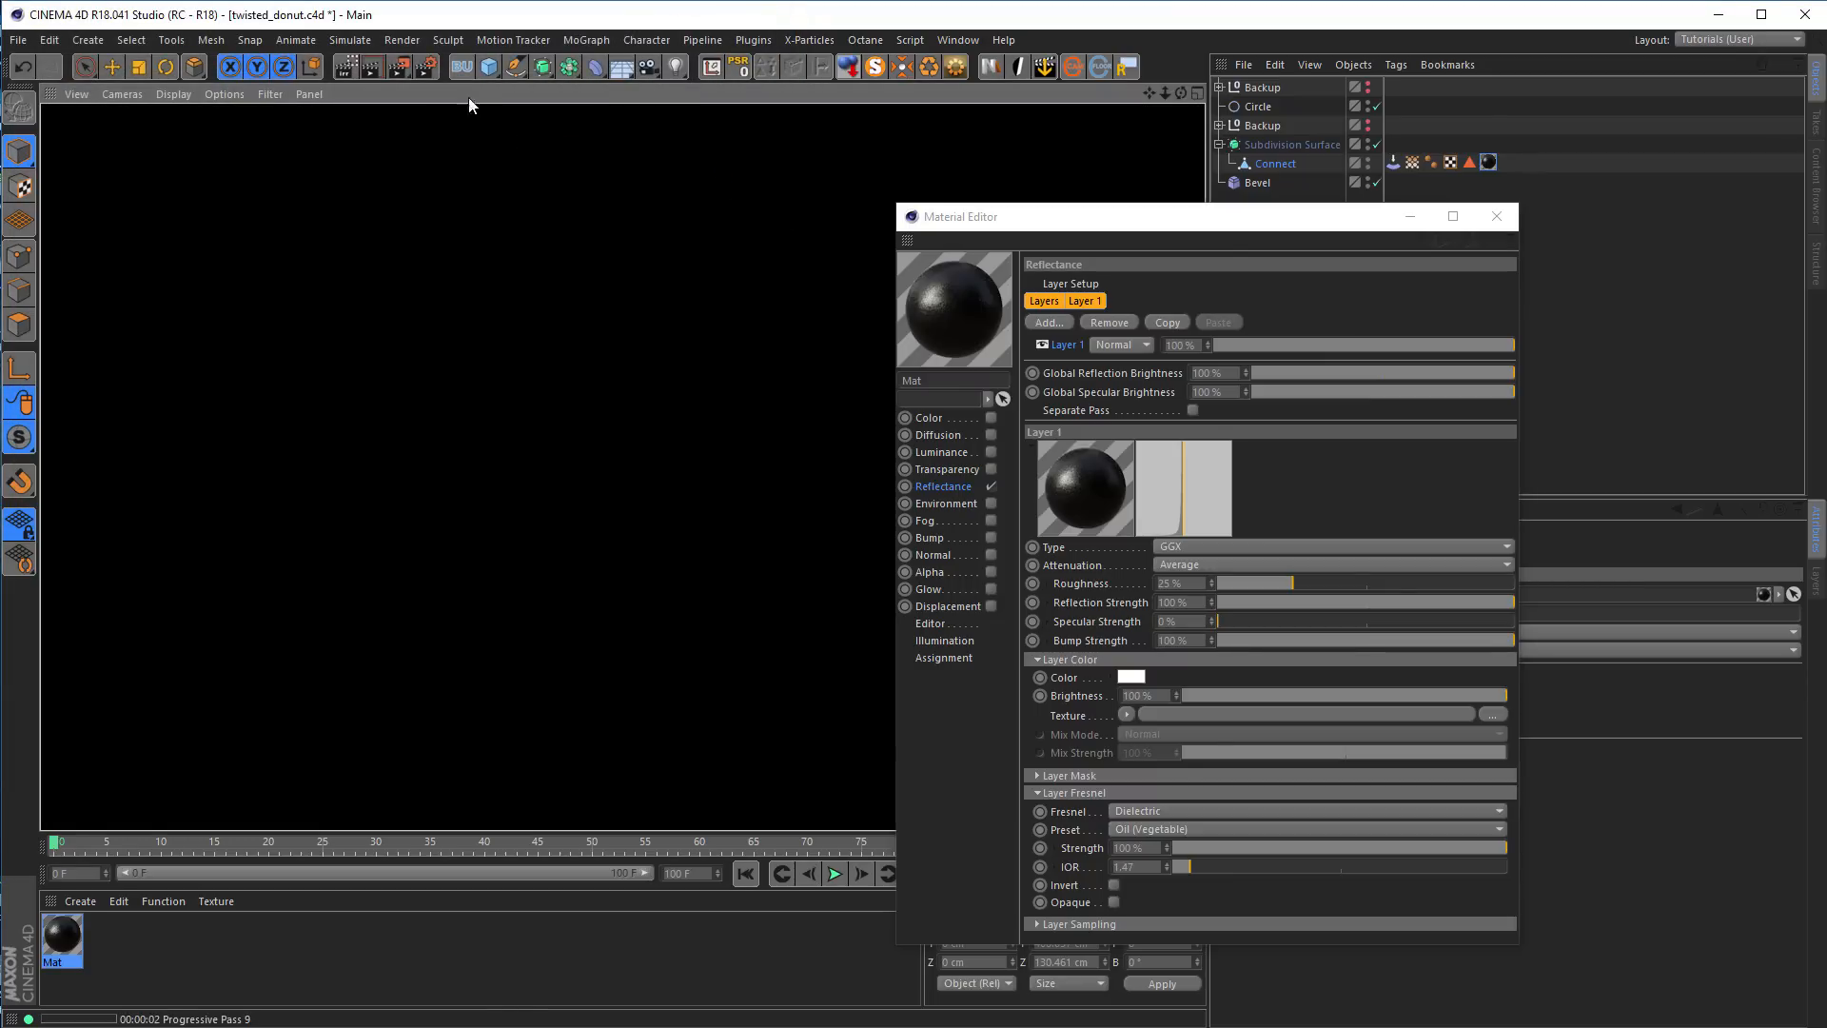
left_click(430, 71)
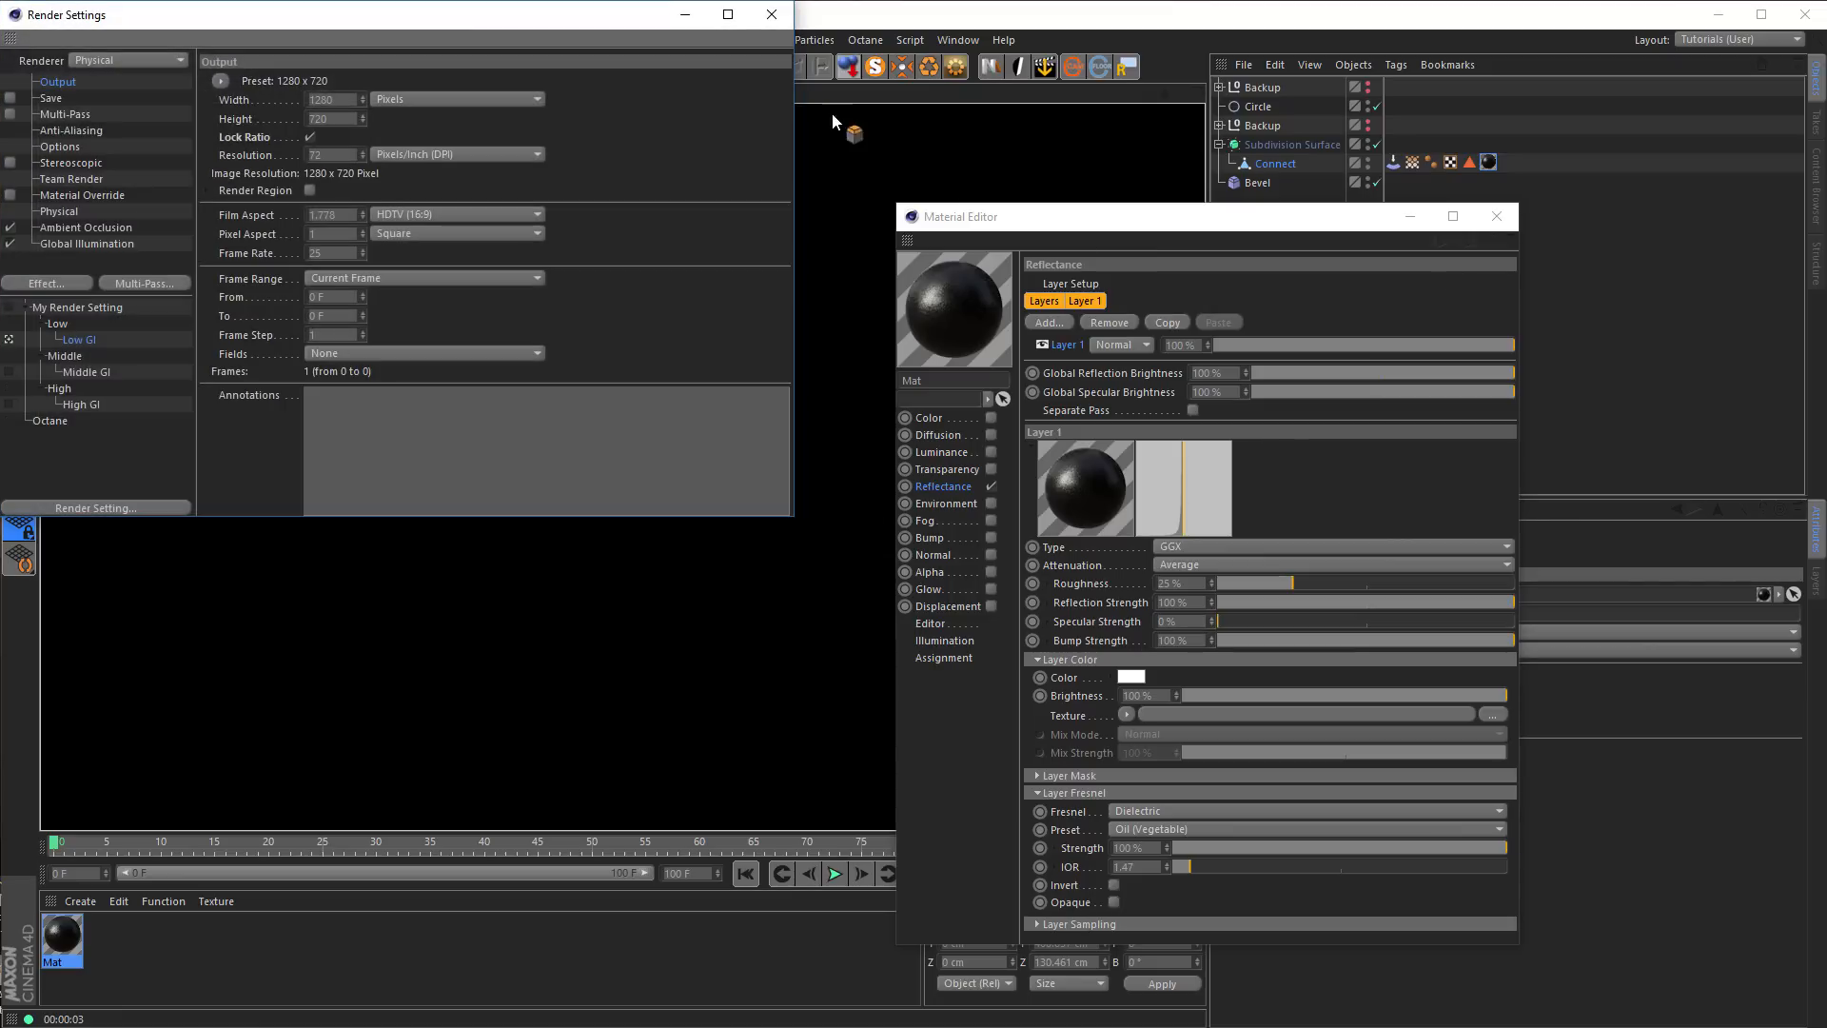
left_click(780, 16)
Close the material editor and insert a Nikomedias Scene Rig Pro into the scene
left_click(1497, 218)
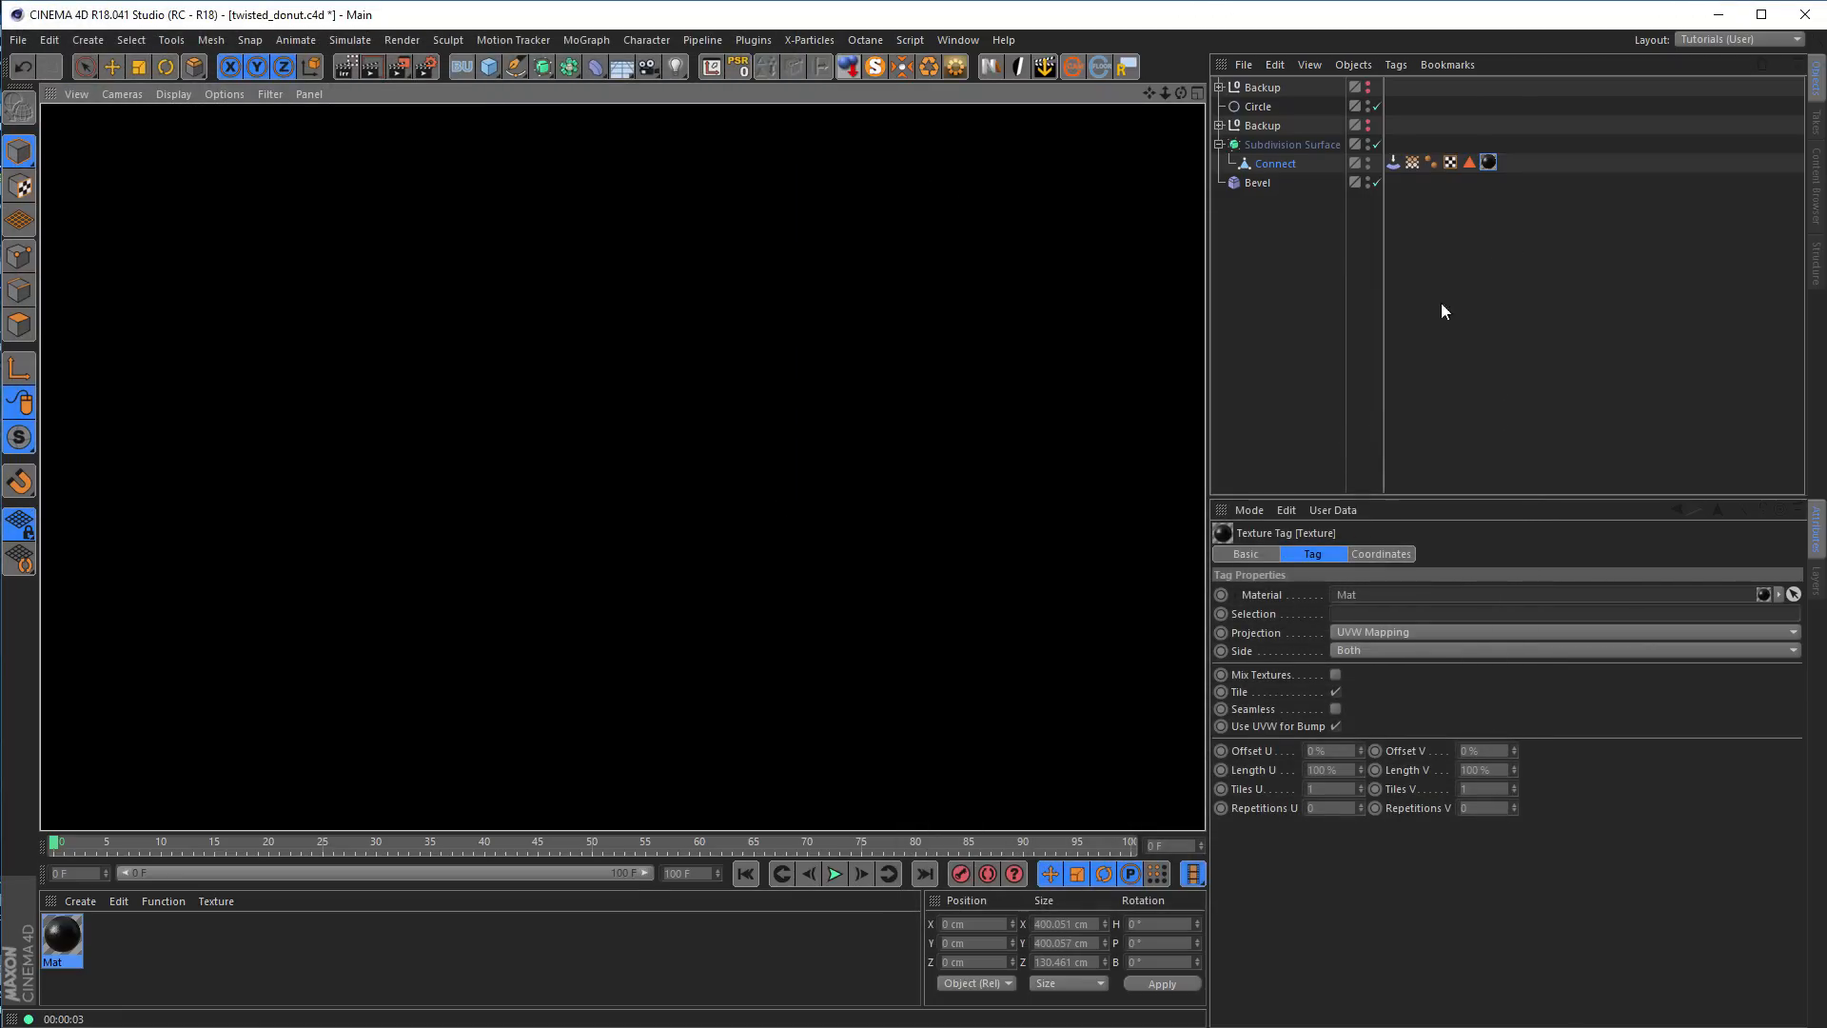
left_click(1329, 398)
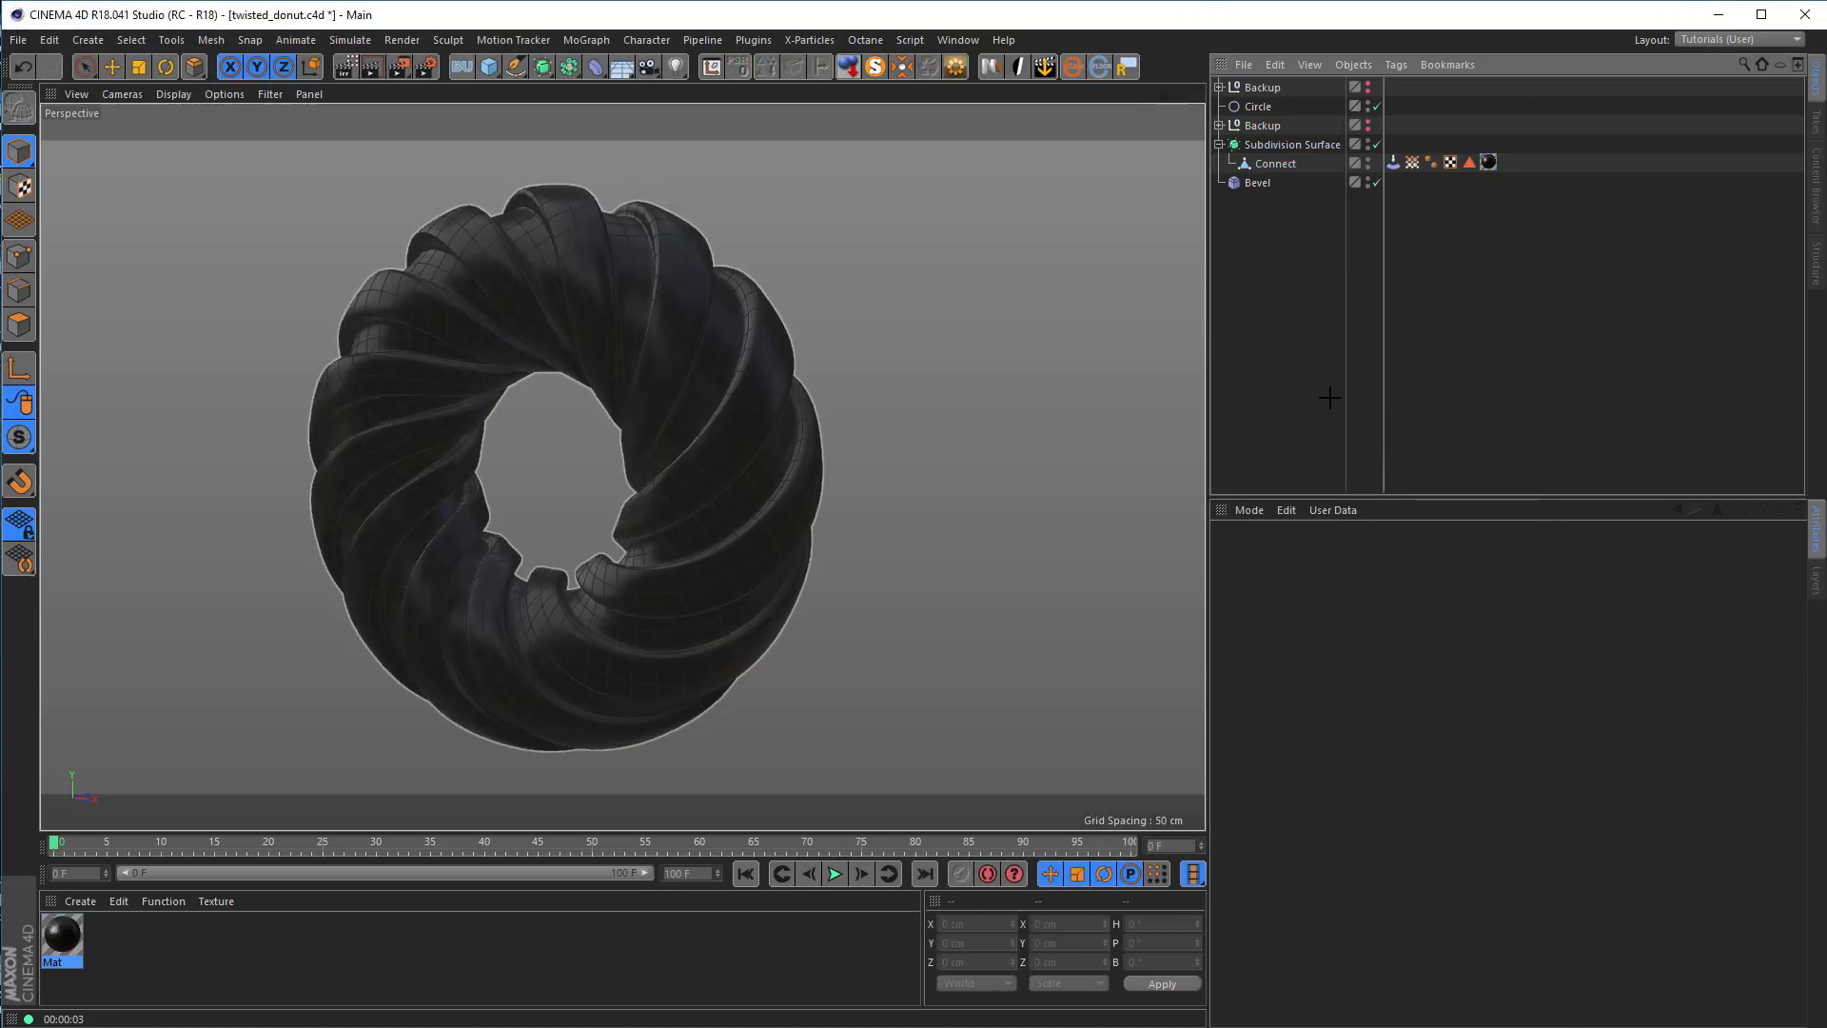
left_click(990, 69)
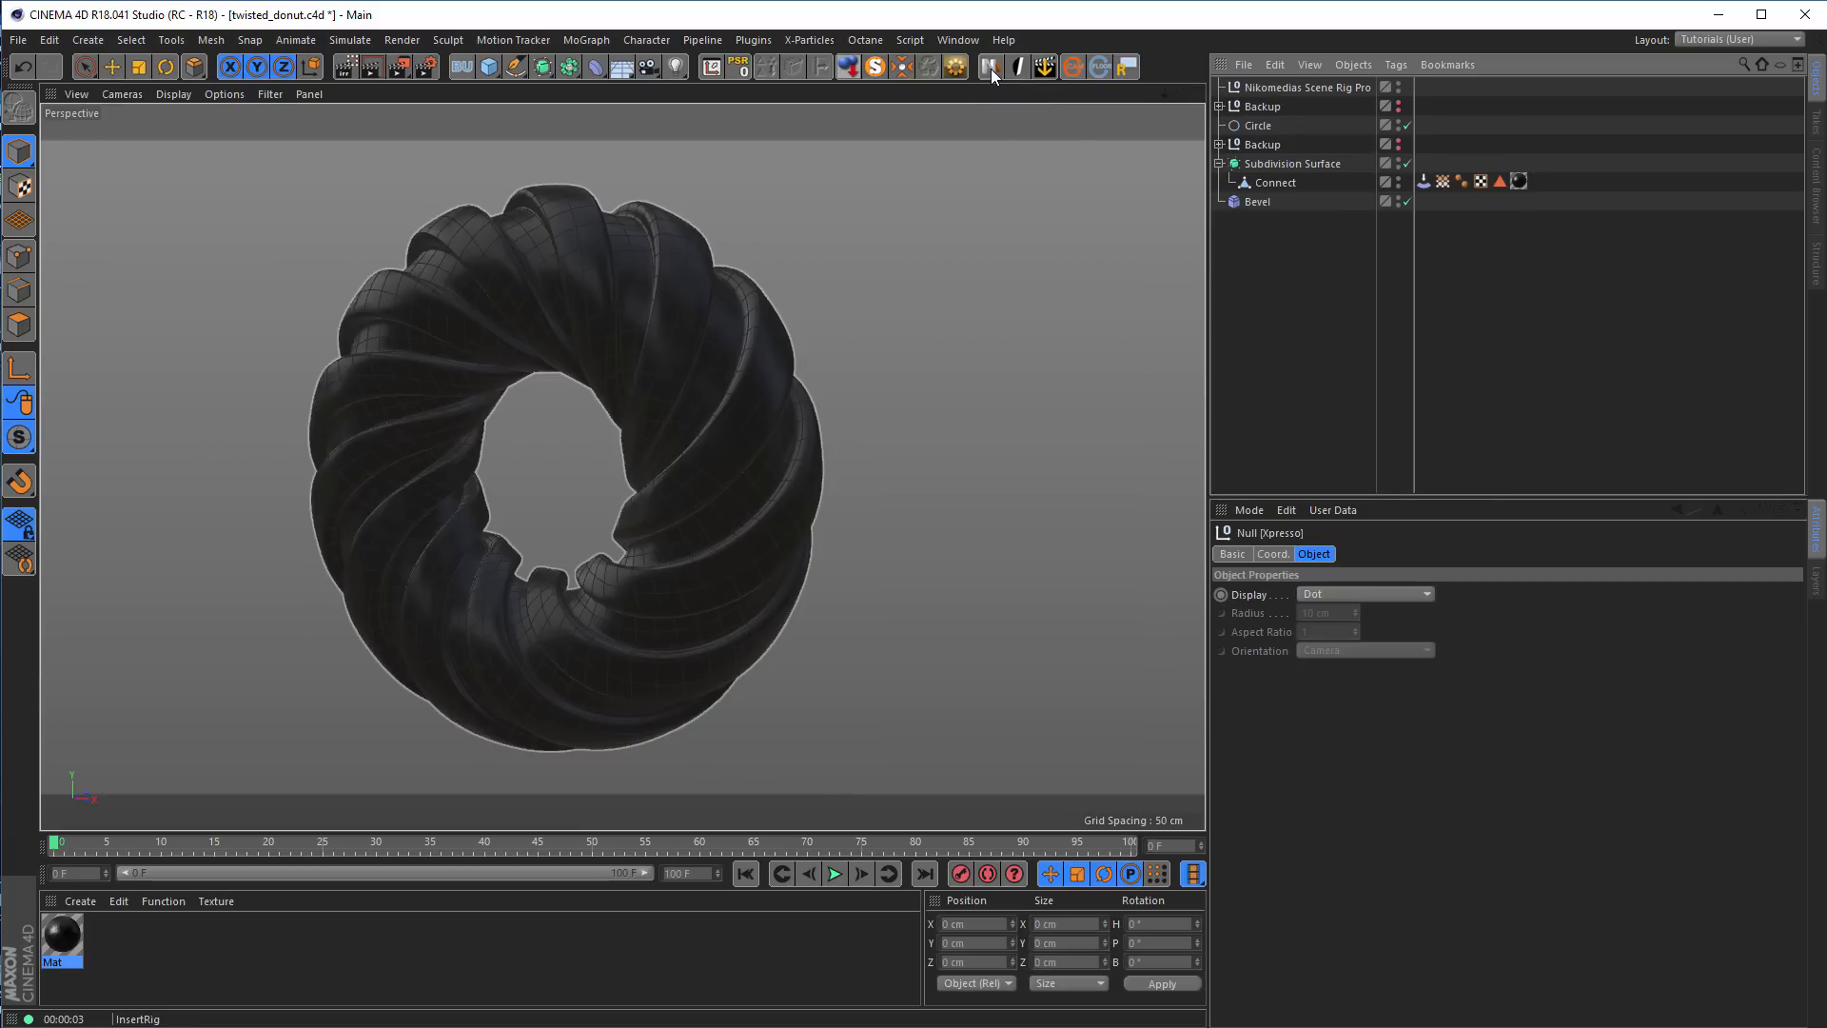
left_click_drag(840, 316, 794, 439, "alt")
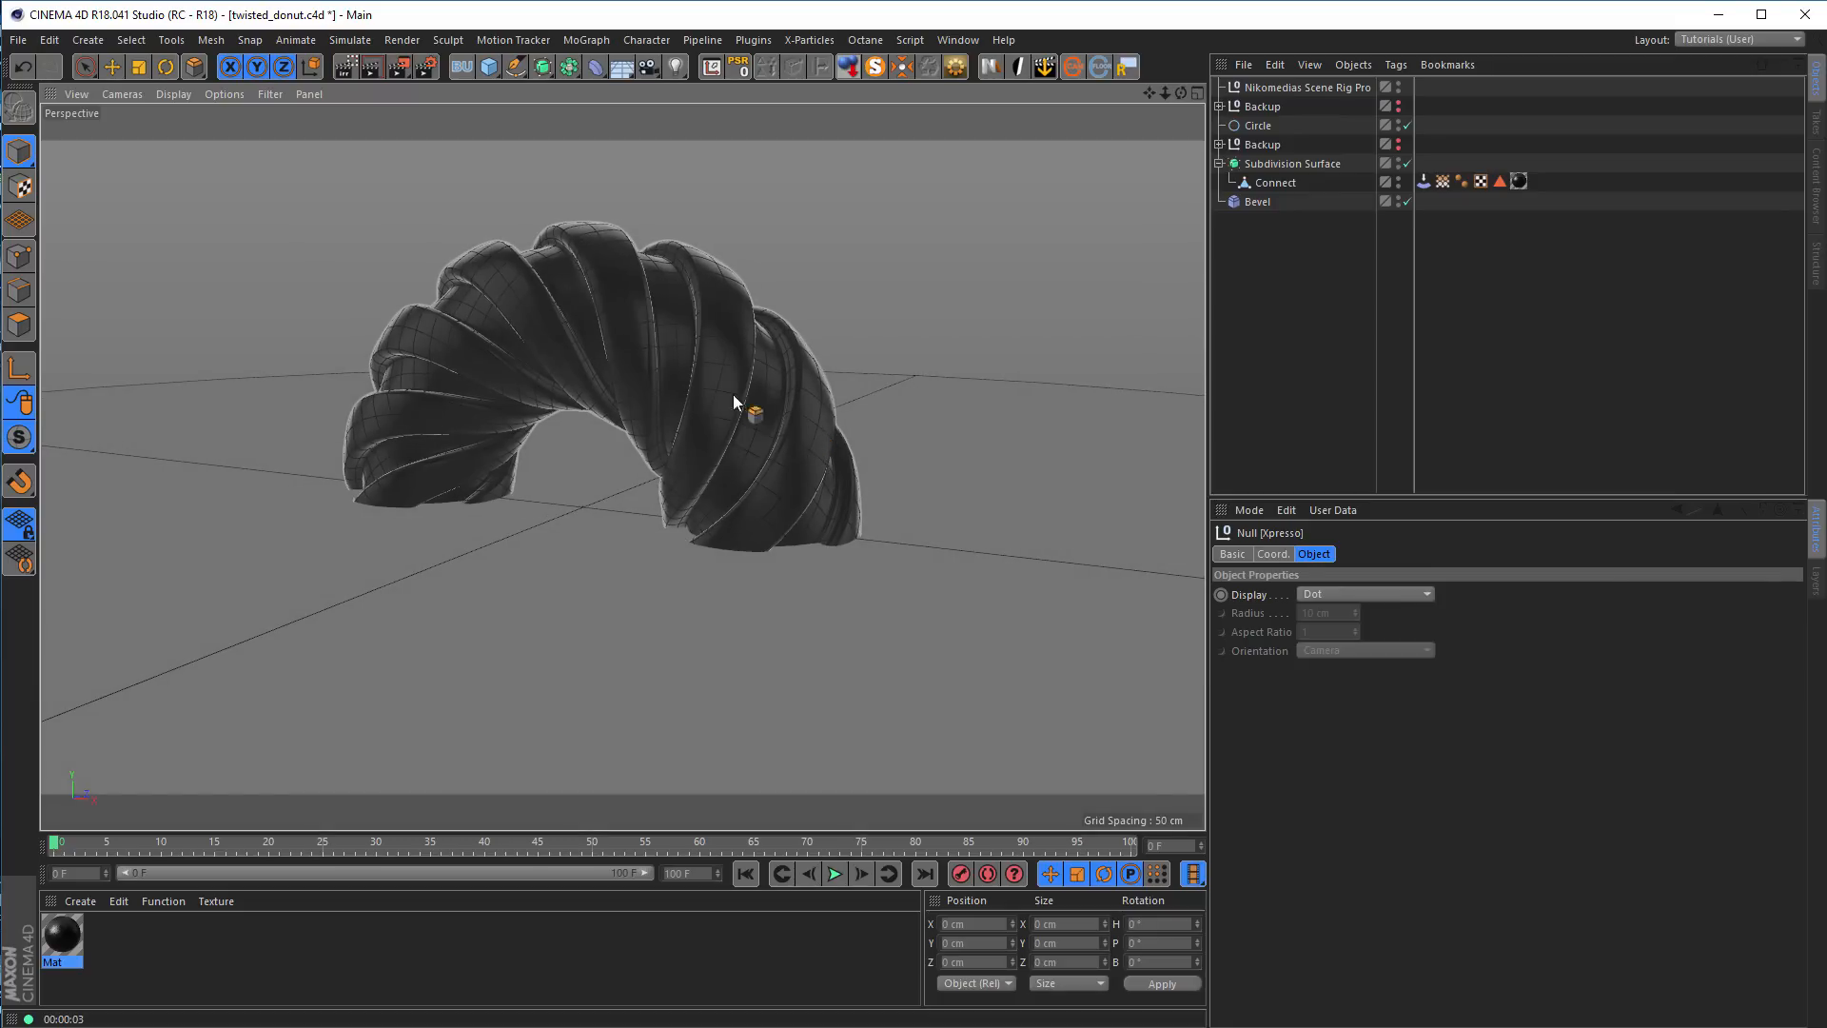
Turn off Floor On in the scene rig's background and floor settings
left_click(1334, 86)
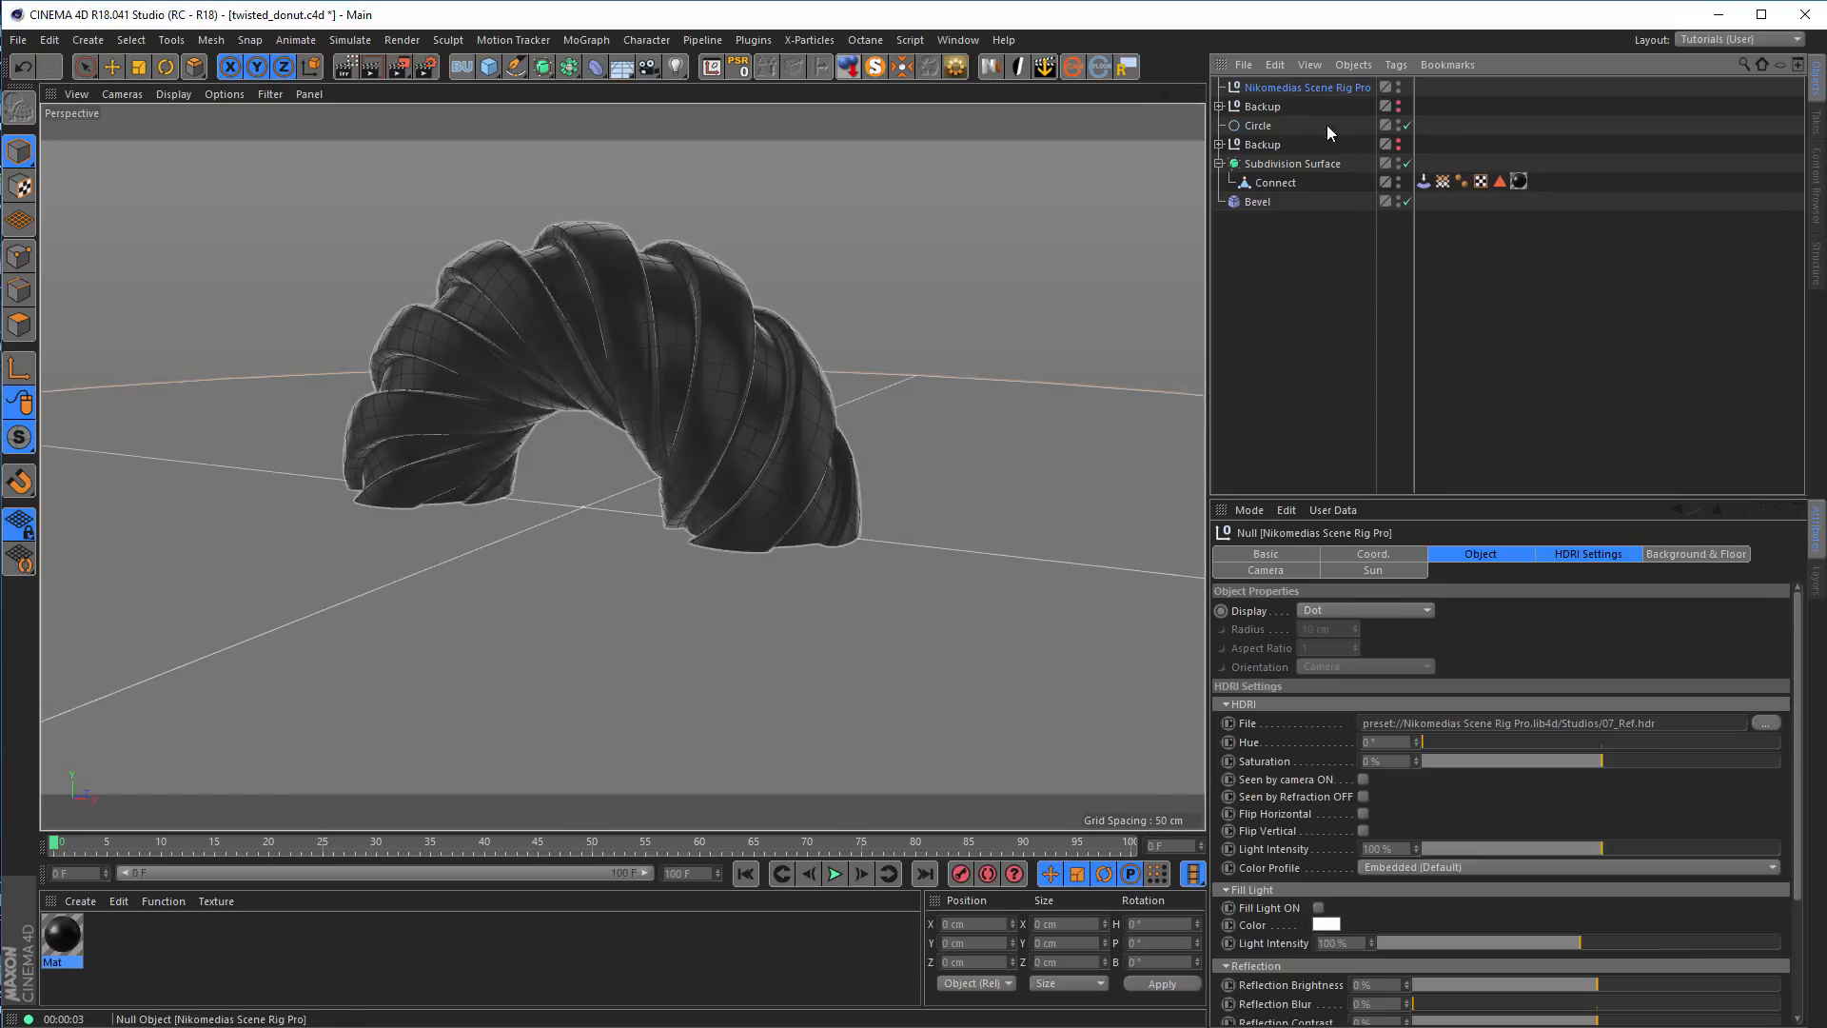
left_click(1584, 553)
left_click(1681, 555)
scroll(1304, 773, "down", 5)
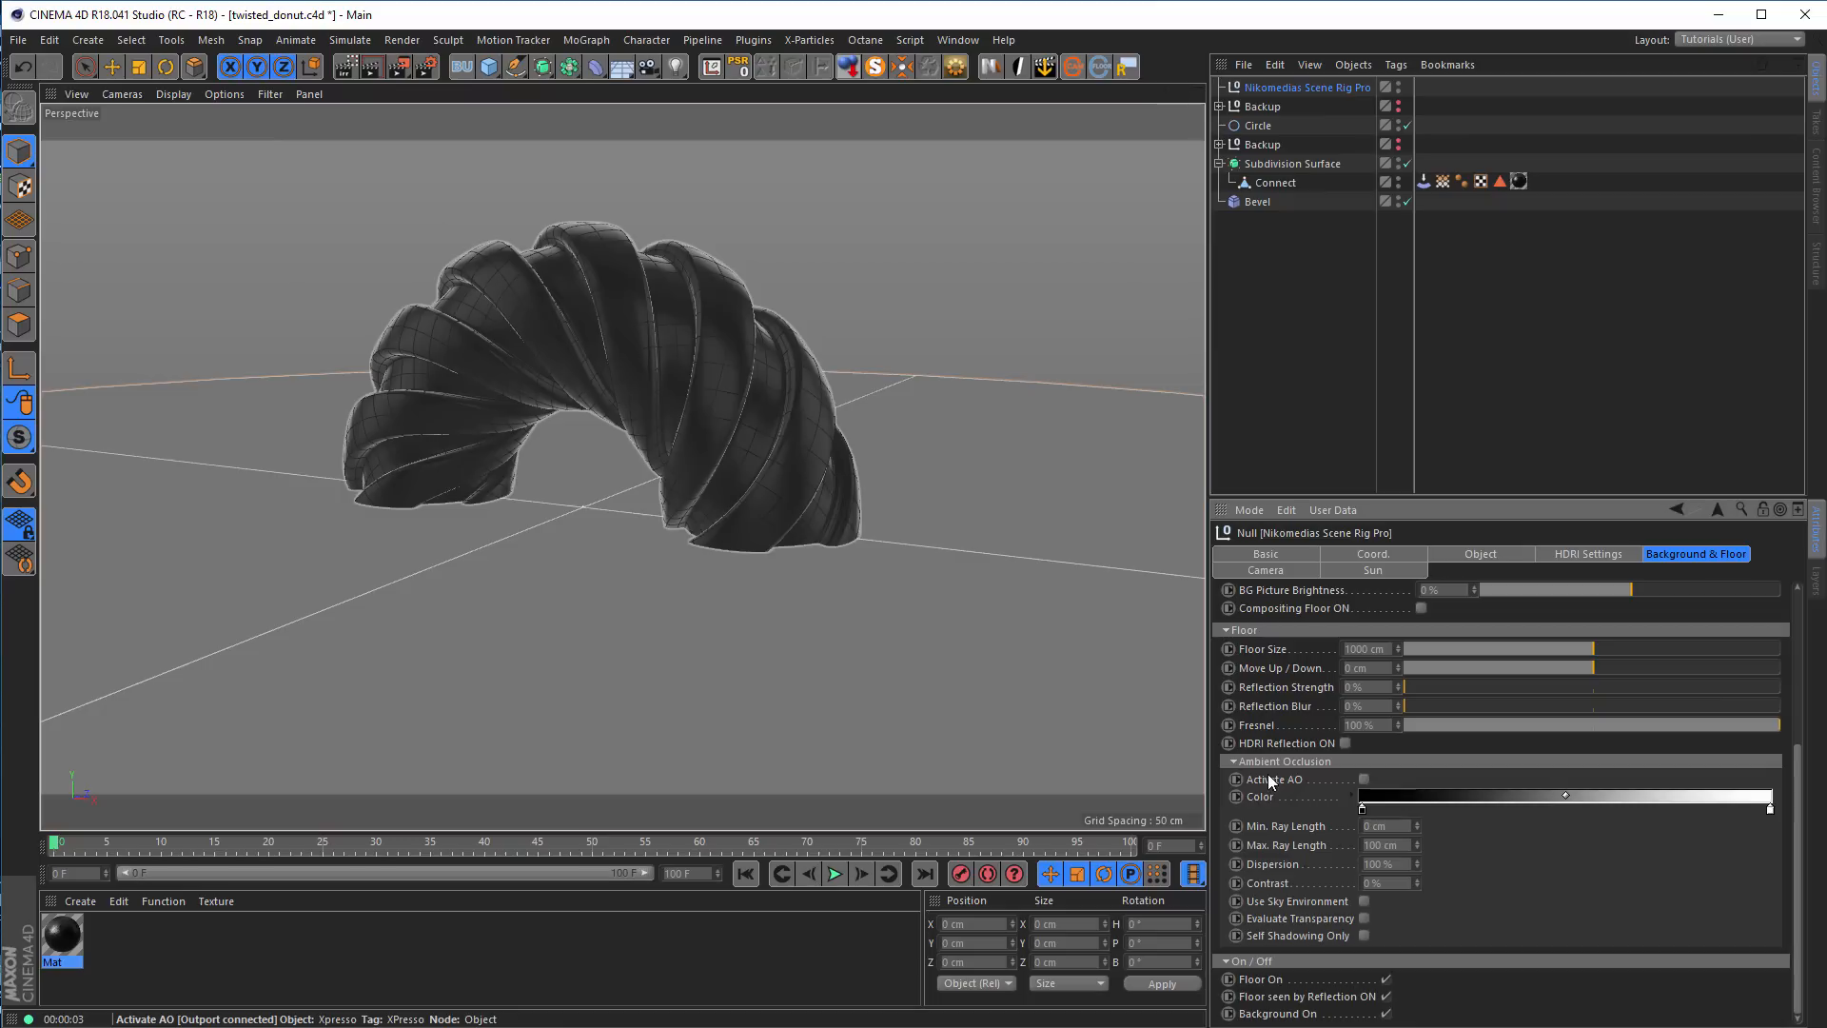
left_click(1386, 979)
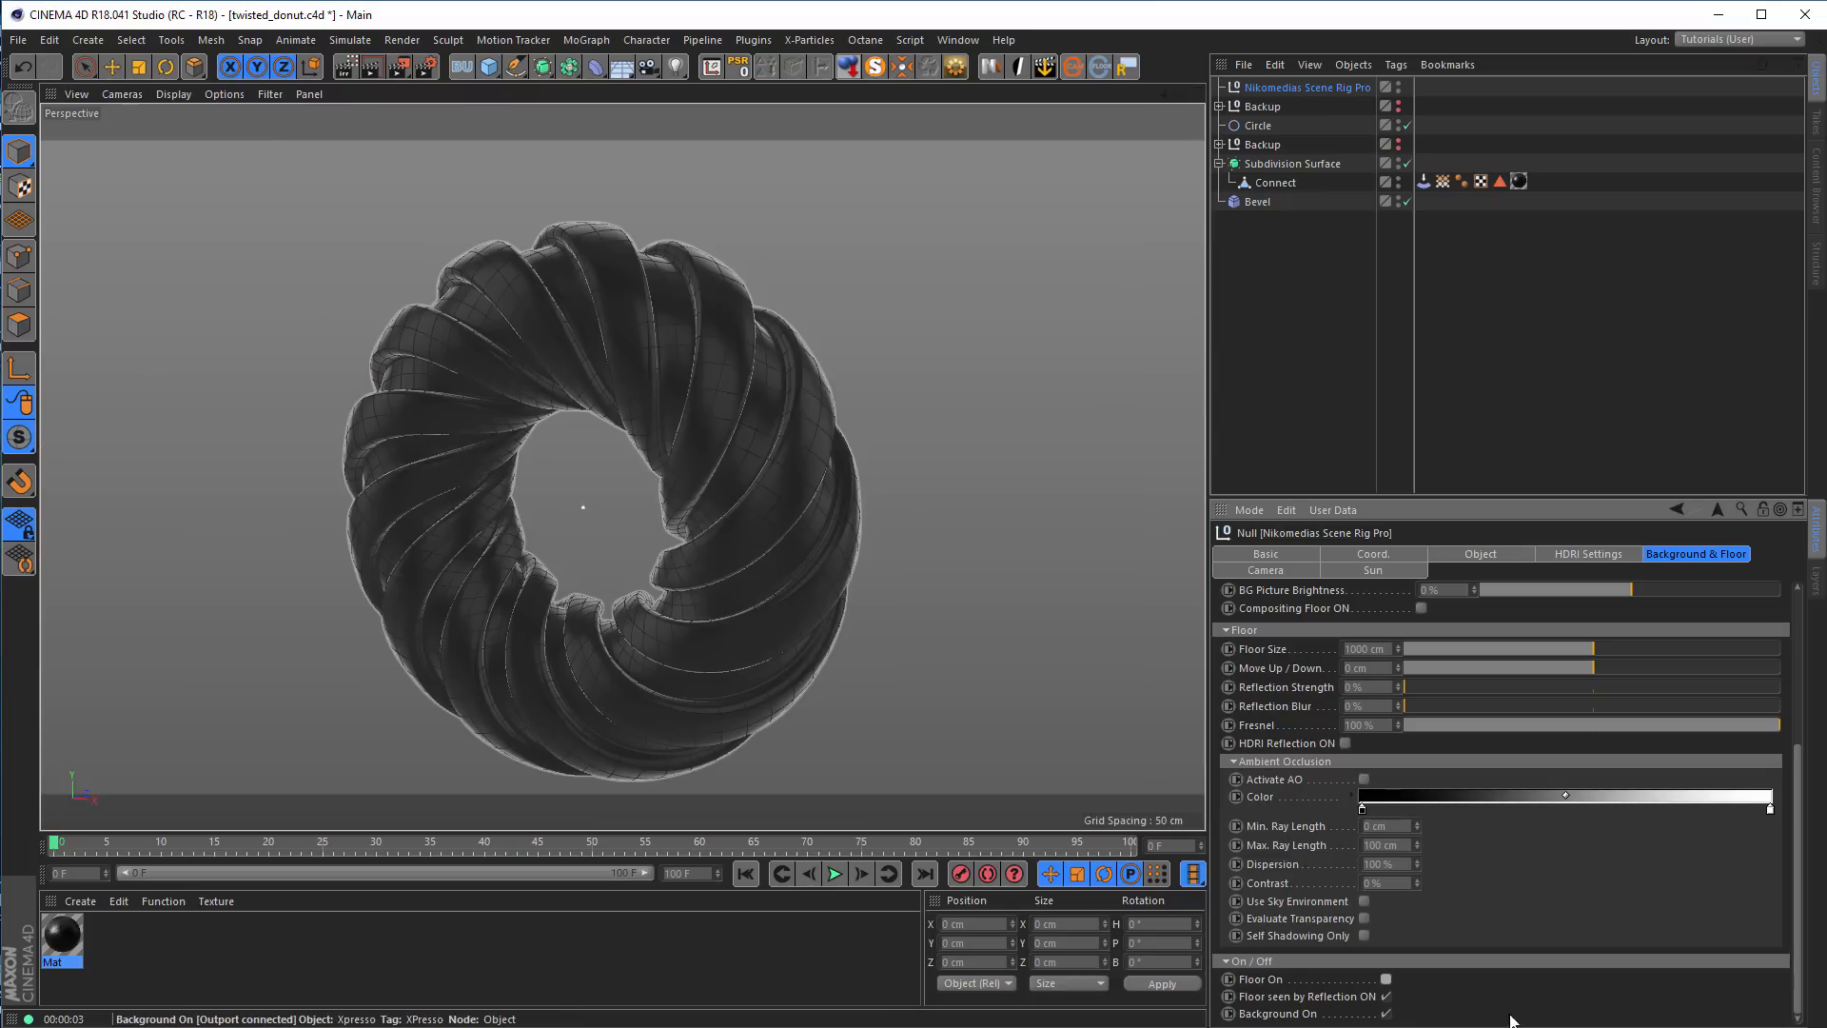
Render a preview of the black donut against the scene rig's background in the viewport
left_click_drag(795, 523, 776, 477, "alt")
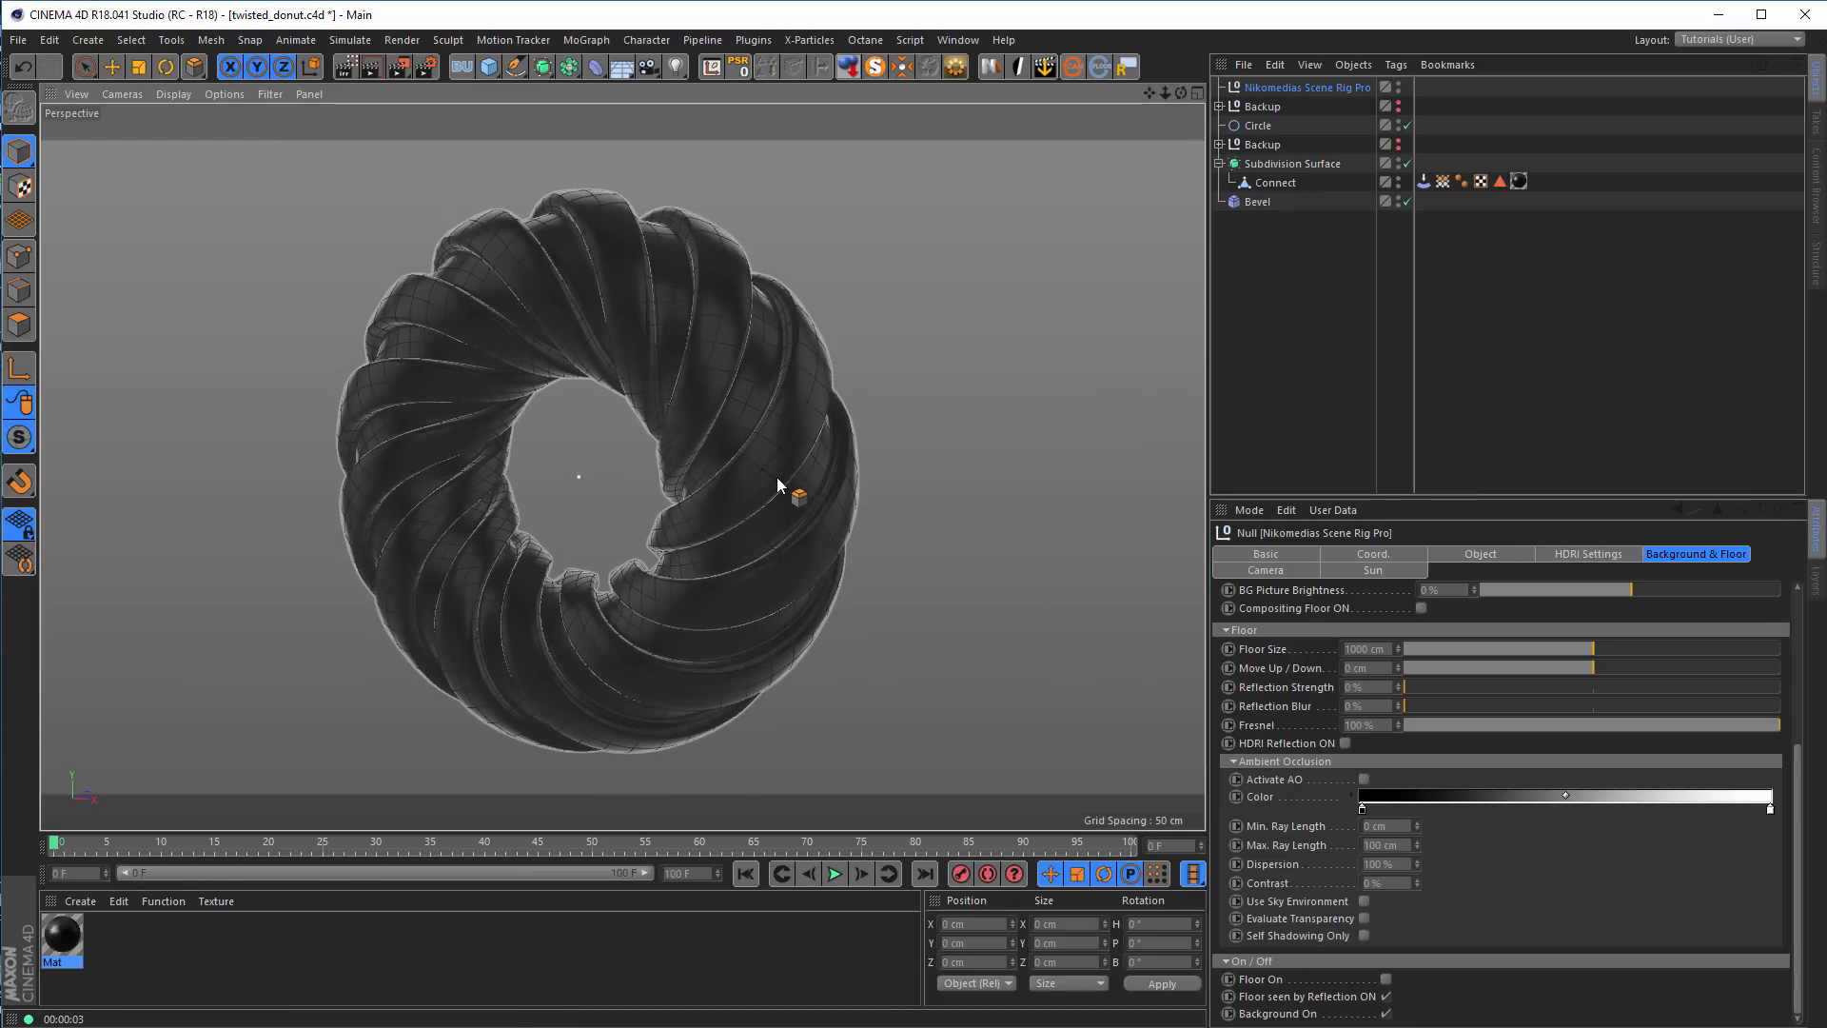
left_click(425, 66)
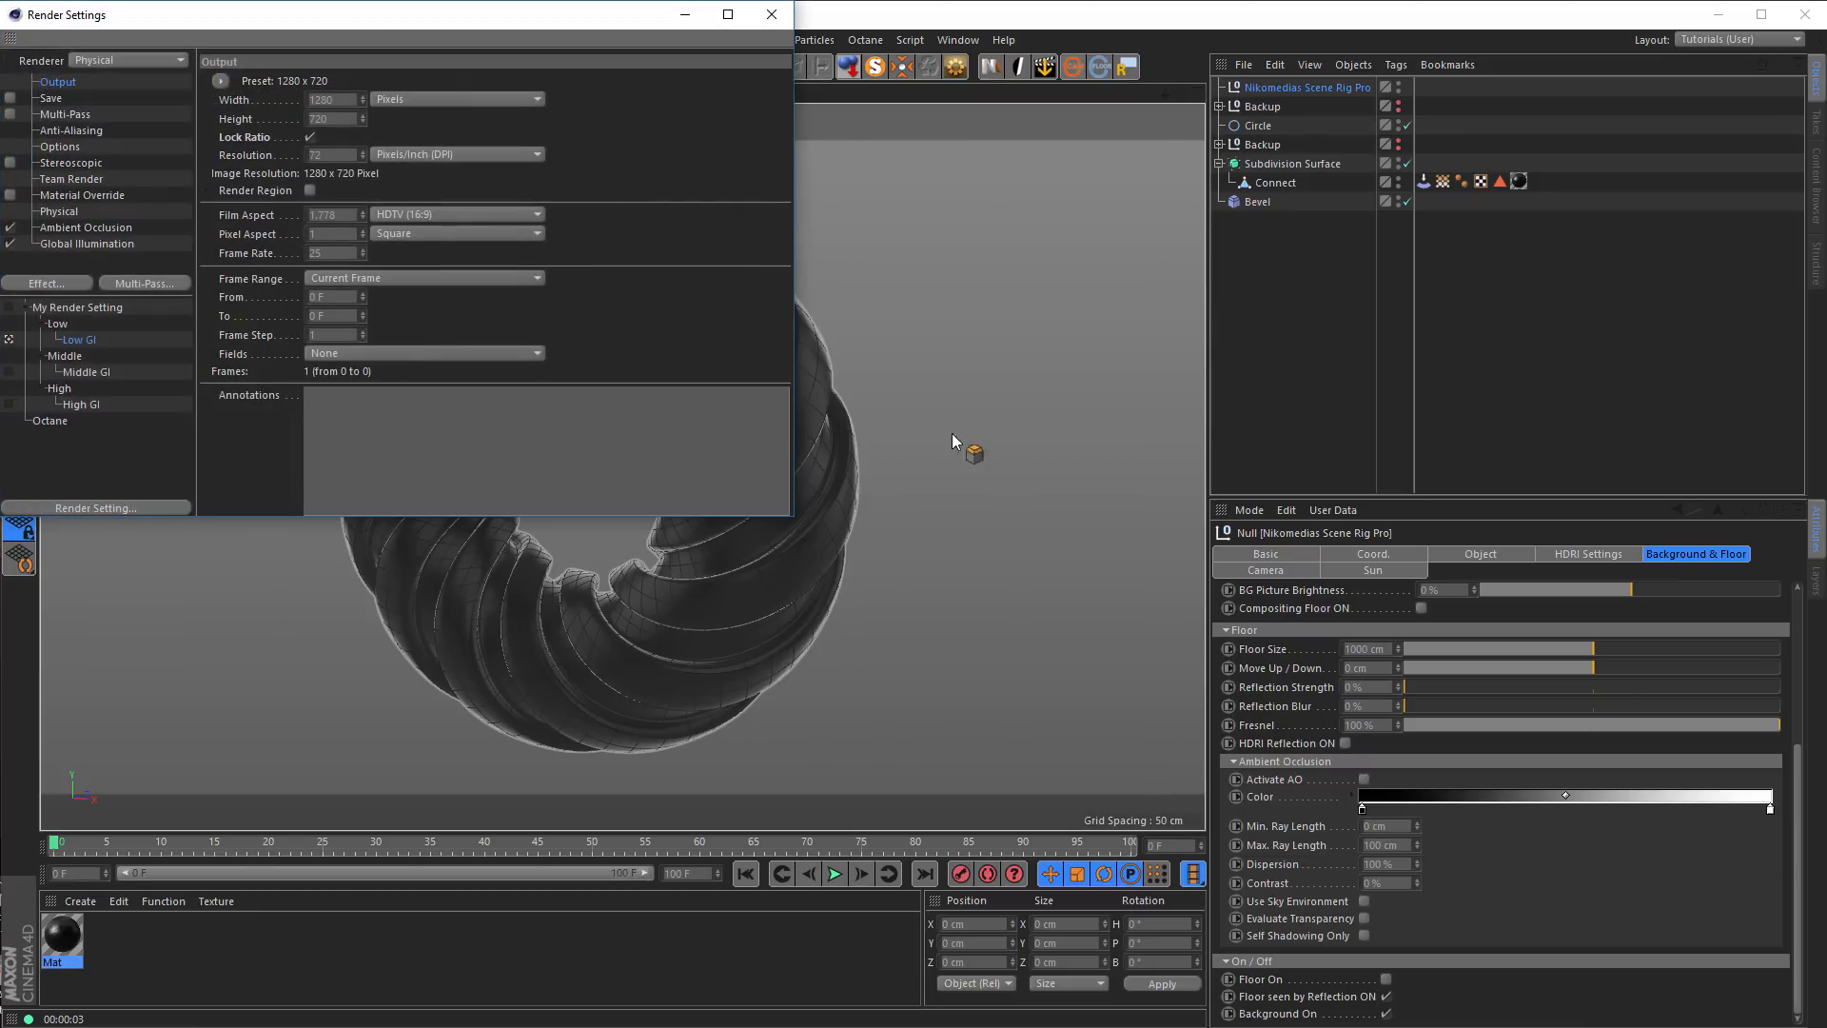
left_click(770, 15)
left_click(426, 67)
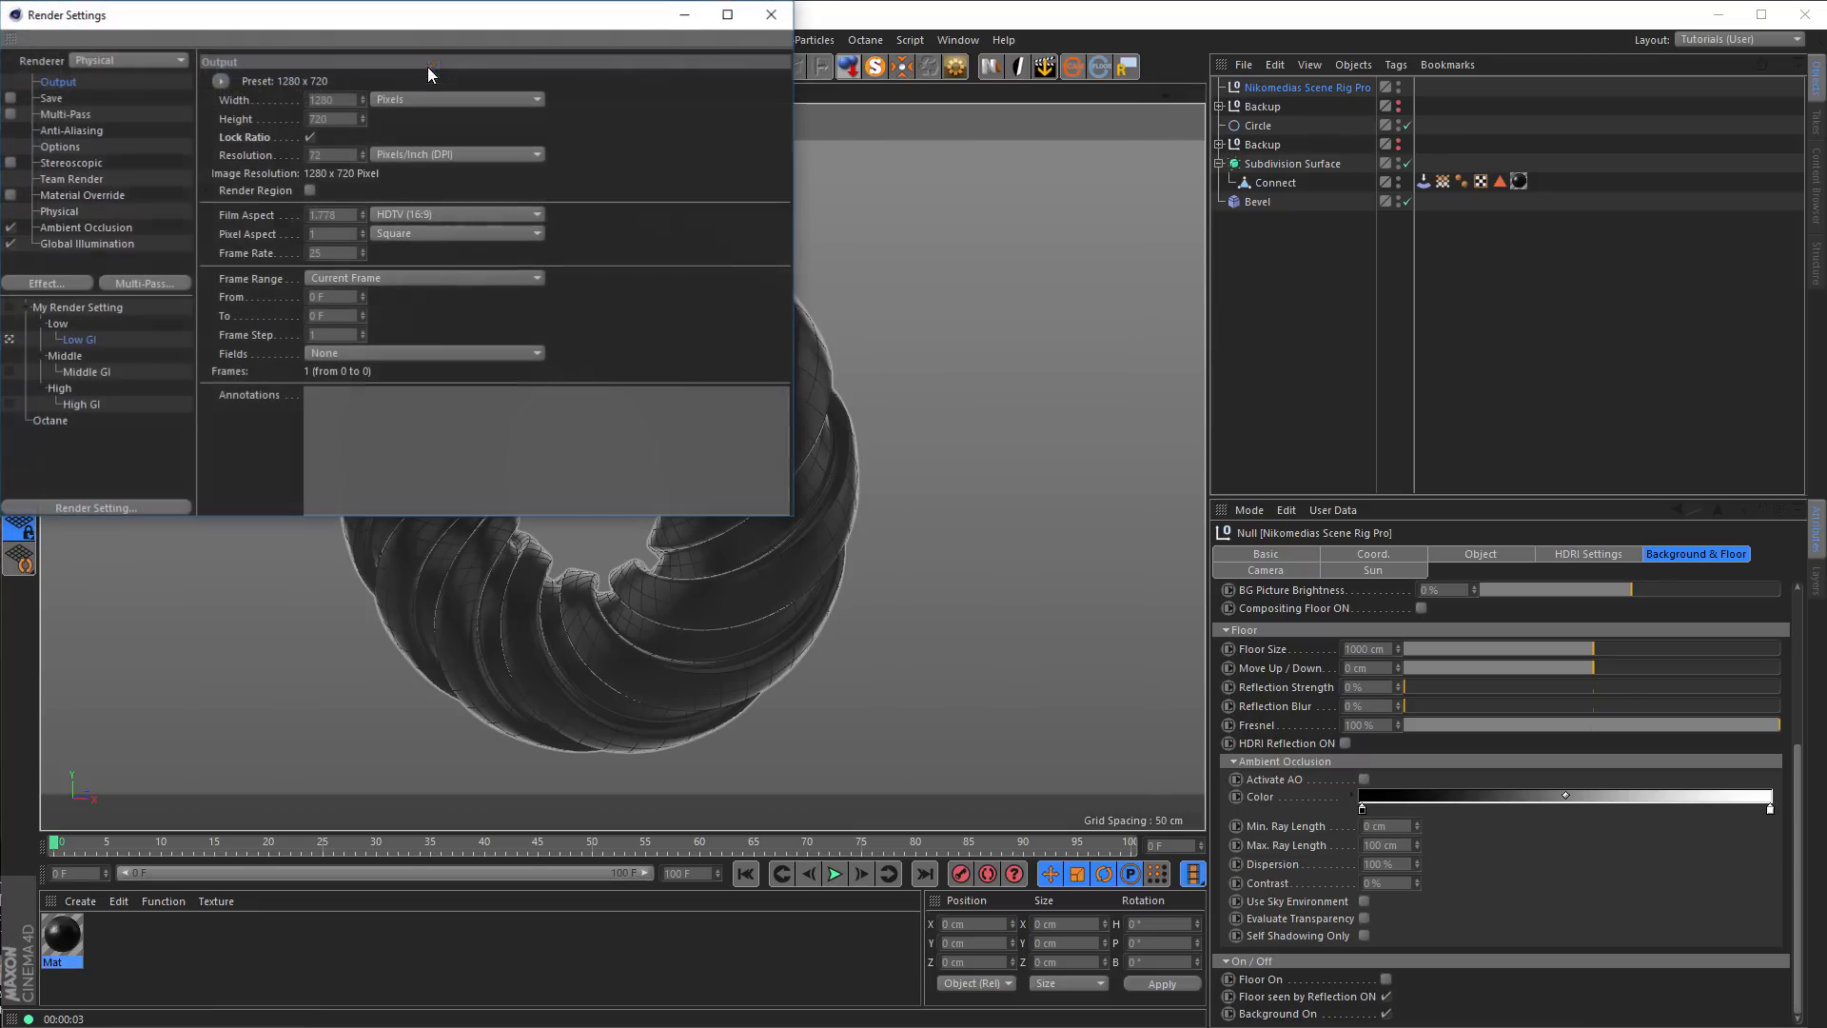
left_click(779, 14)
key("ctrl+r")
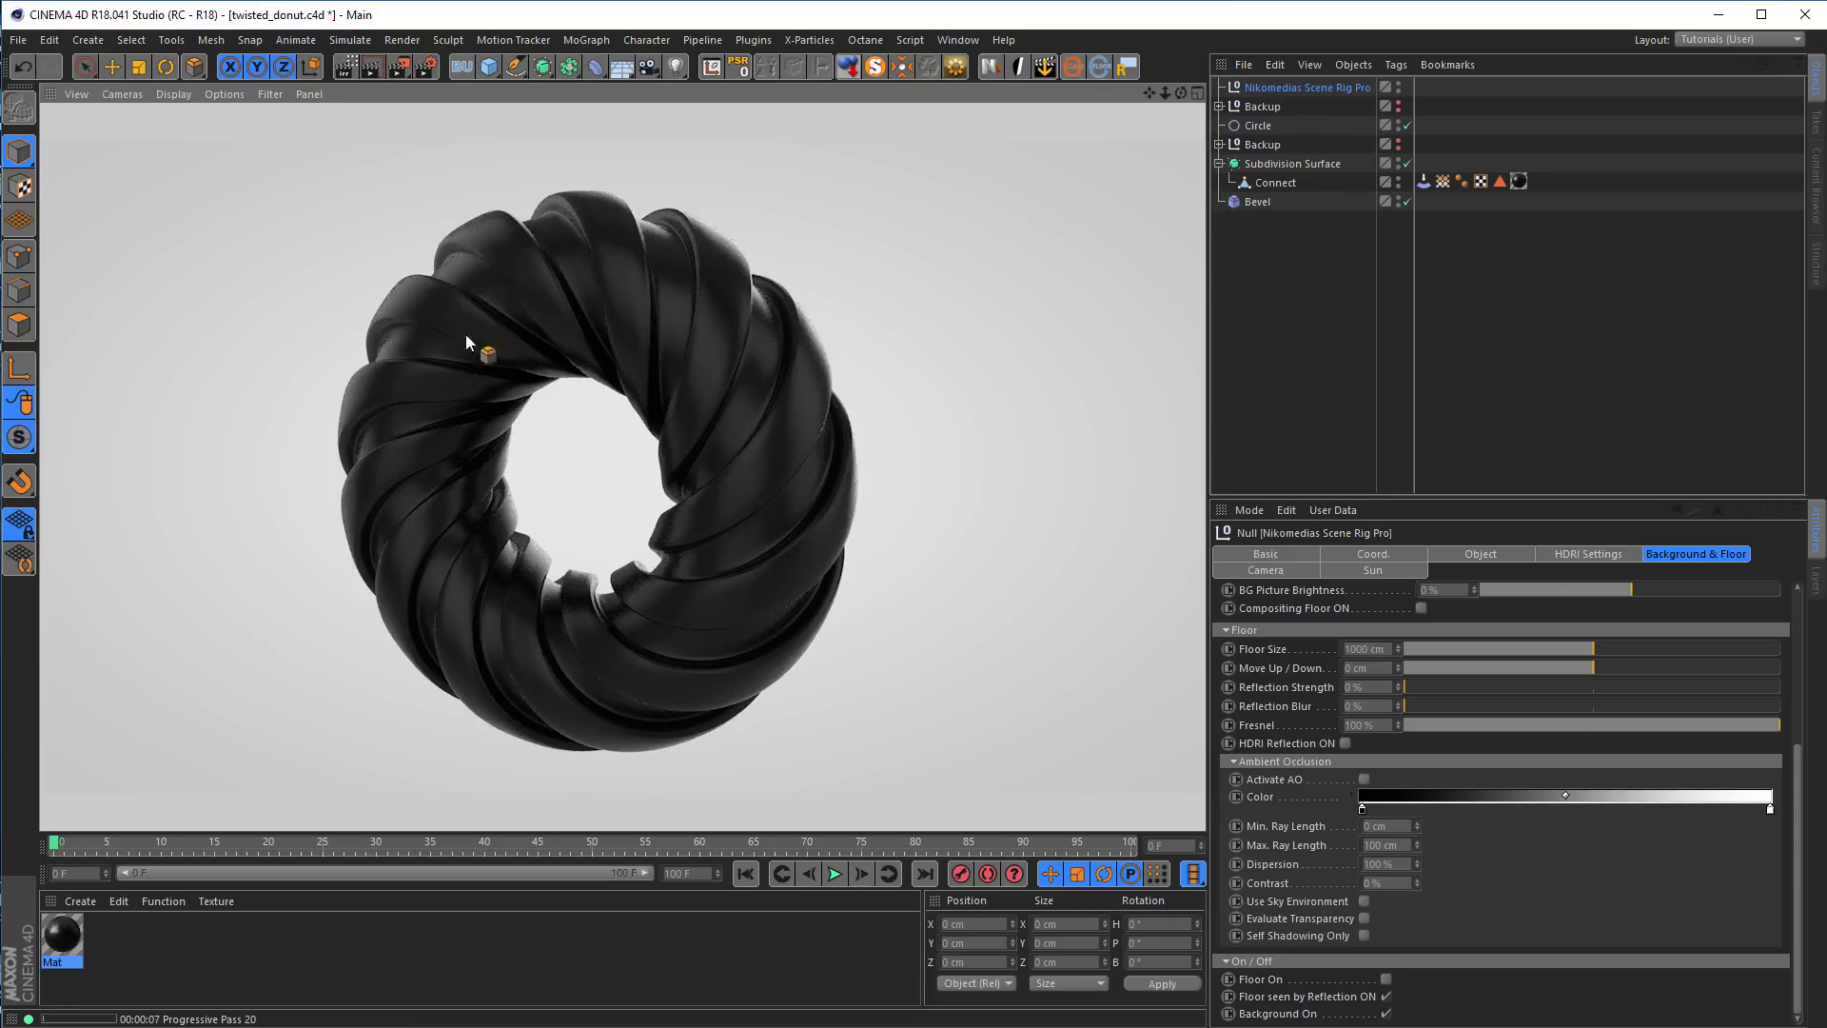
Orbit to face the donut from the front and start an interactive render region stretched over the full frame height
mouse_move(649, 316)
left_mouse_down("alt")
mouse_move(489, 316)
mouse_move(751, 318)
mouse_move(619, 293)
mouse_move(666, 287)
left_mouse_up("alt")
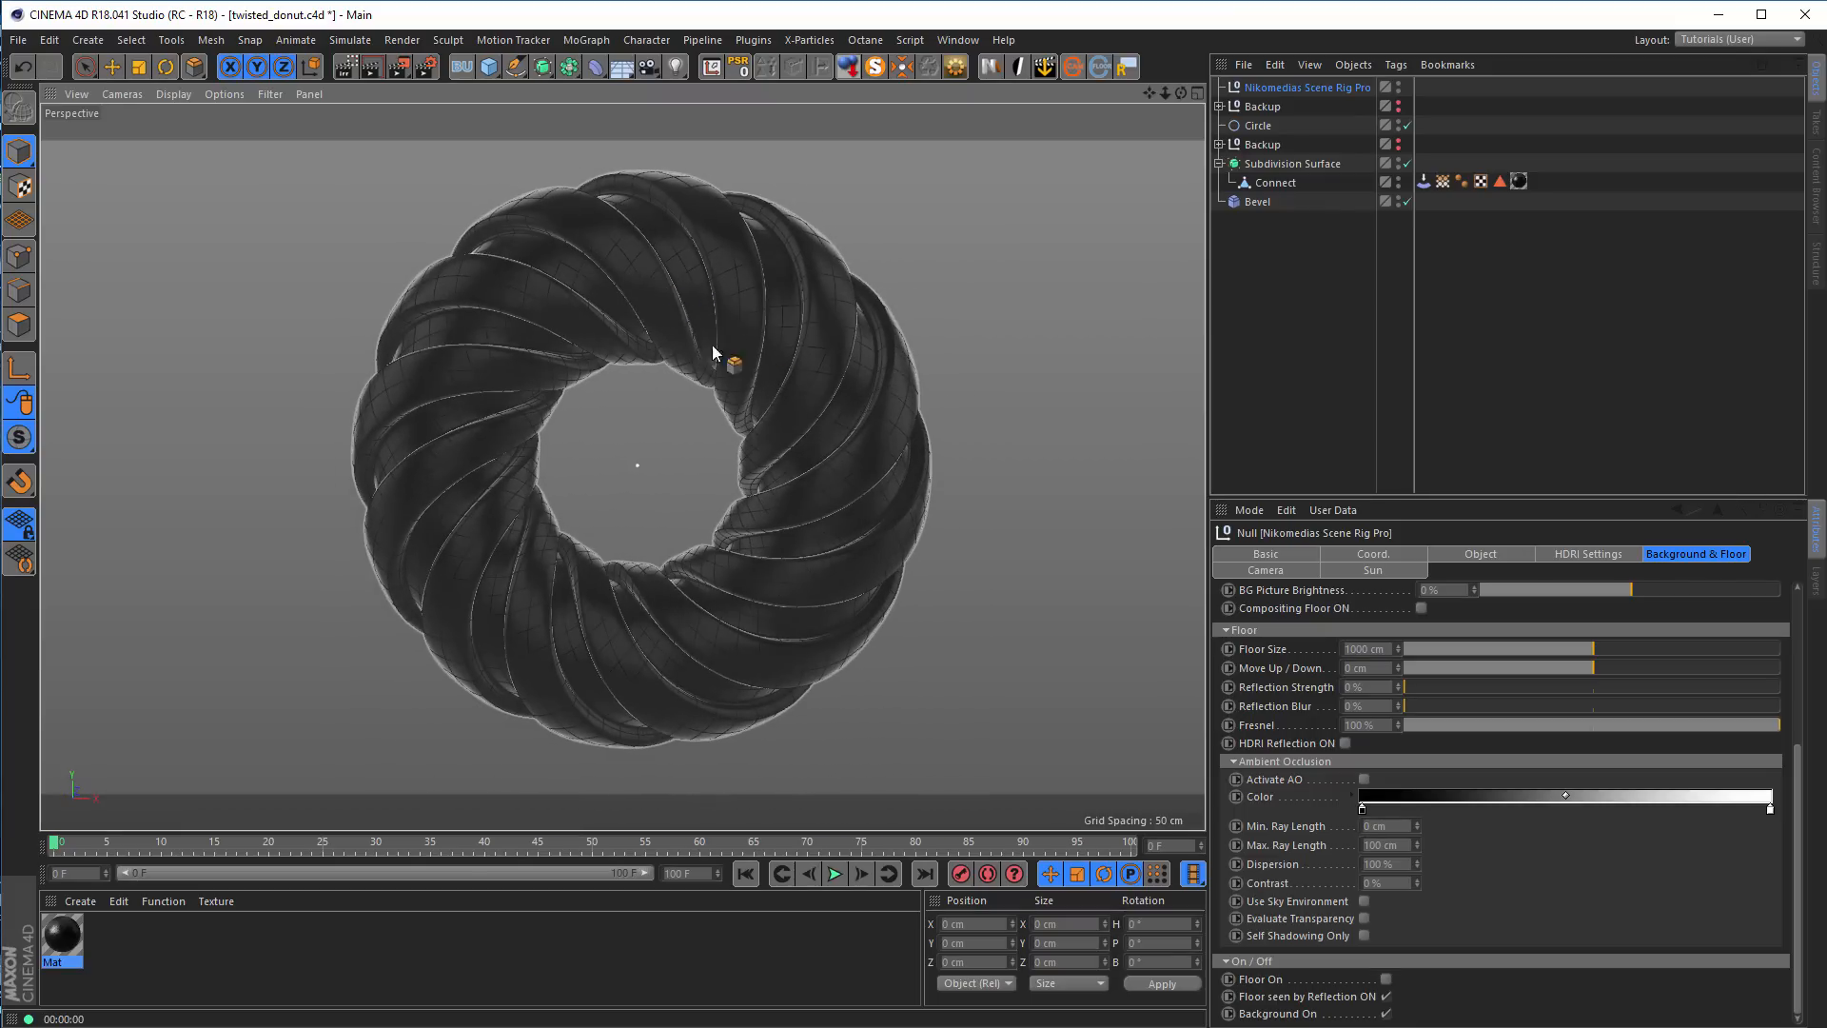
left_click(347, 67)
left_click_drag(622, 179, 622, 138)
left_click_drag(623, 758, 625, 793)
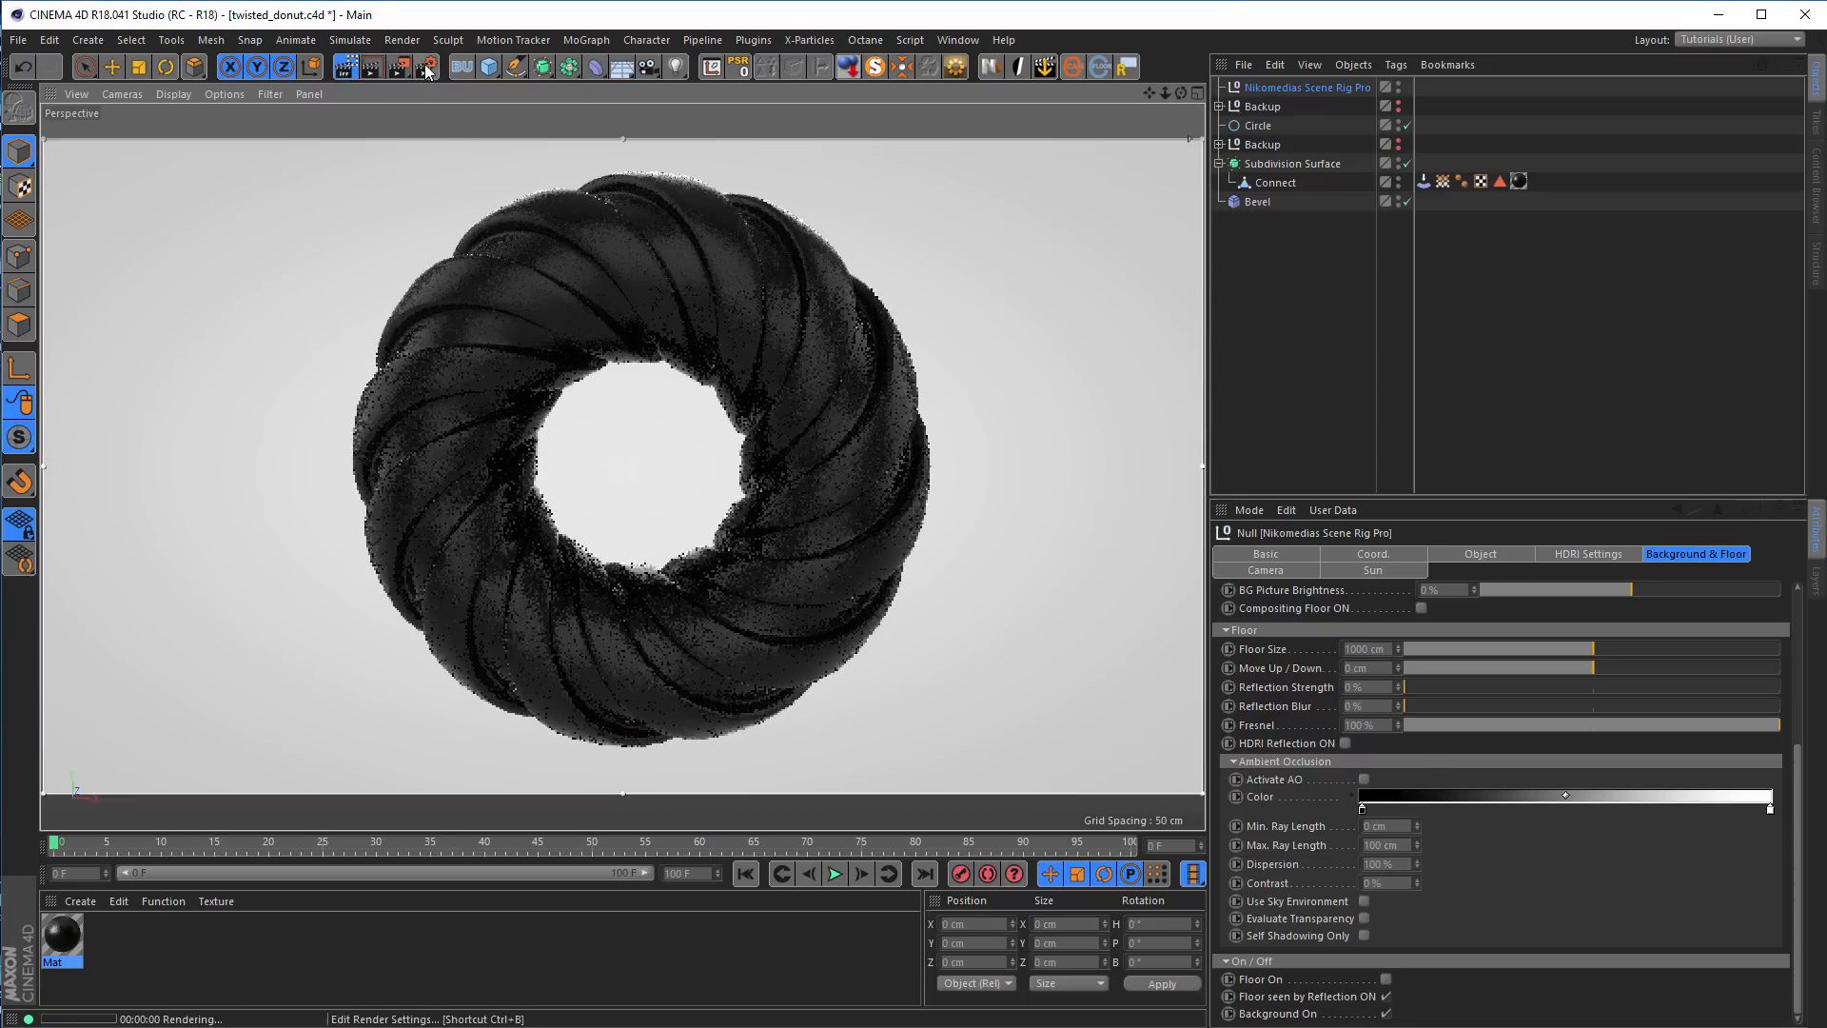
Set the Low GI render output to 720 x 720 pixels with Lock Ratio on and fit the interactive render region to the square frame
left_click(425, 67)
left_click_drag(267, 11, 448, 123)
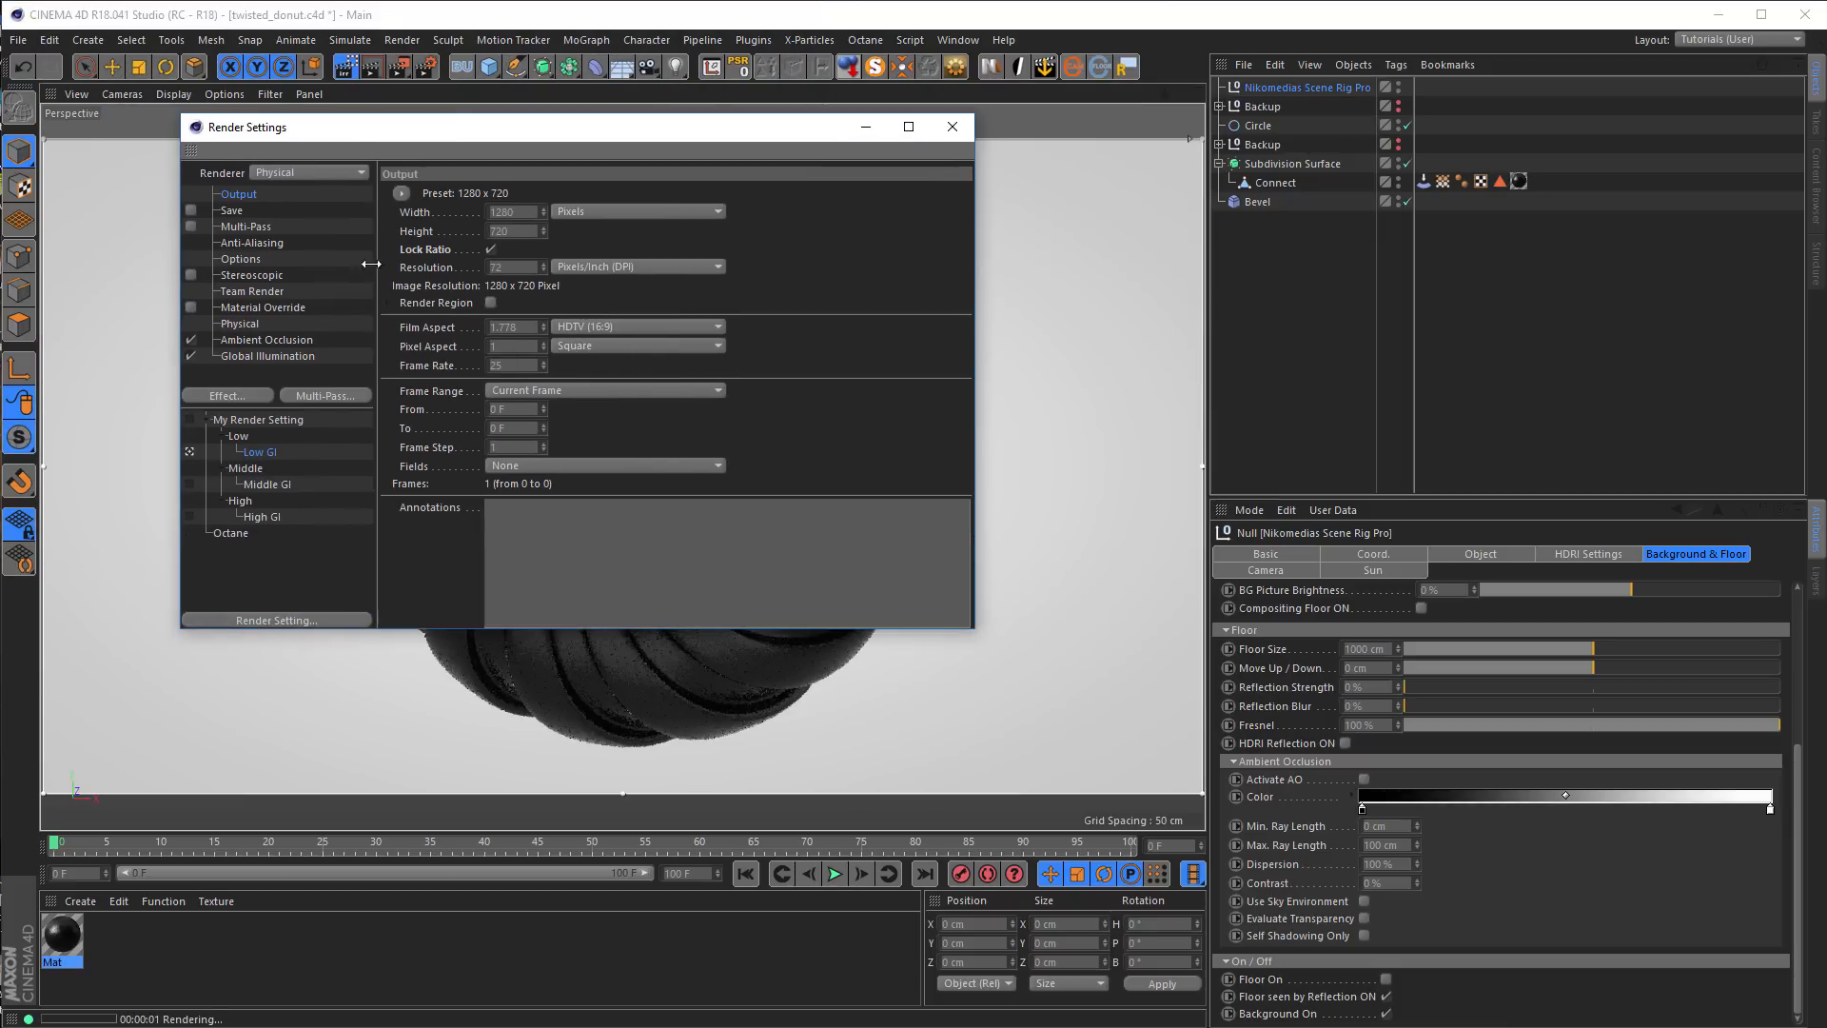
left_click(490, 248)
left_click_drag(518, 212, 420, 214)
type("720")
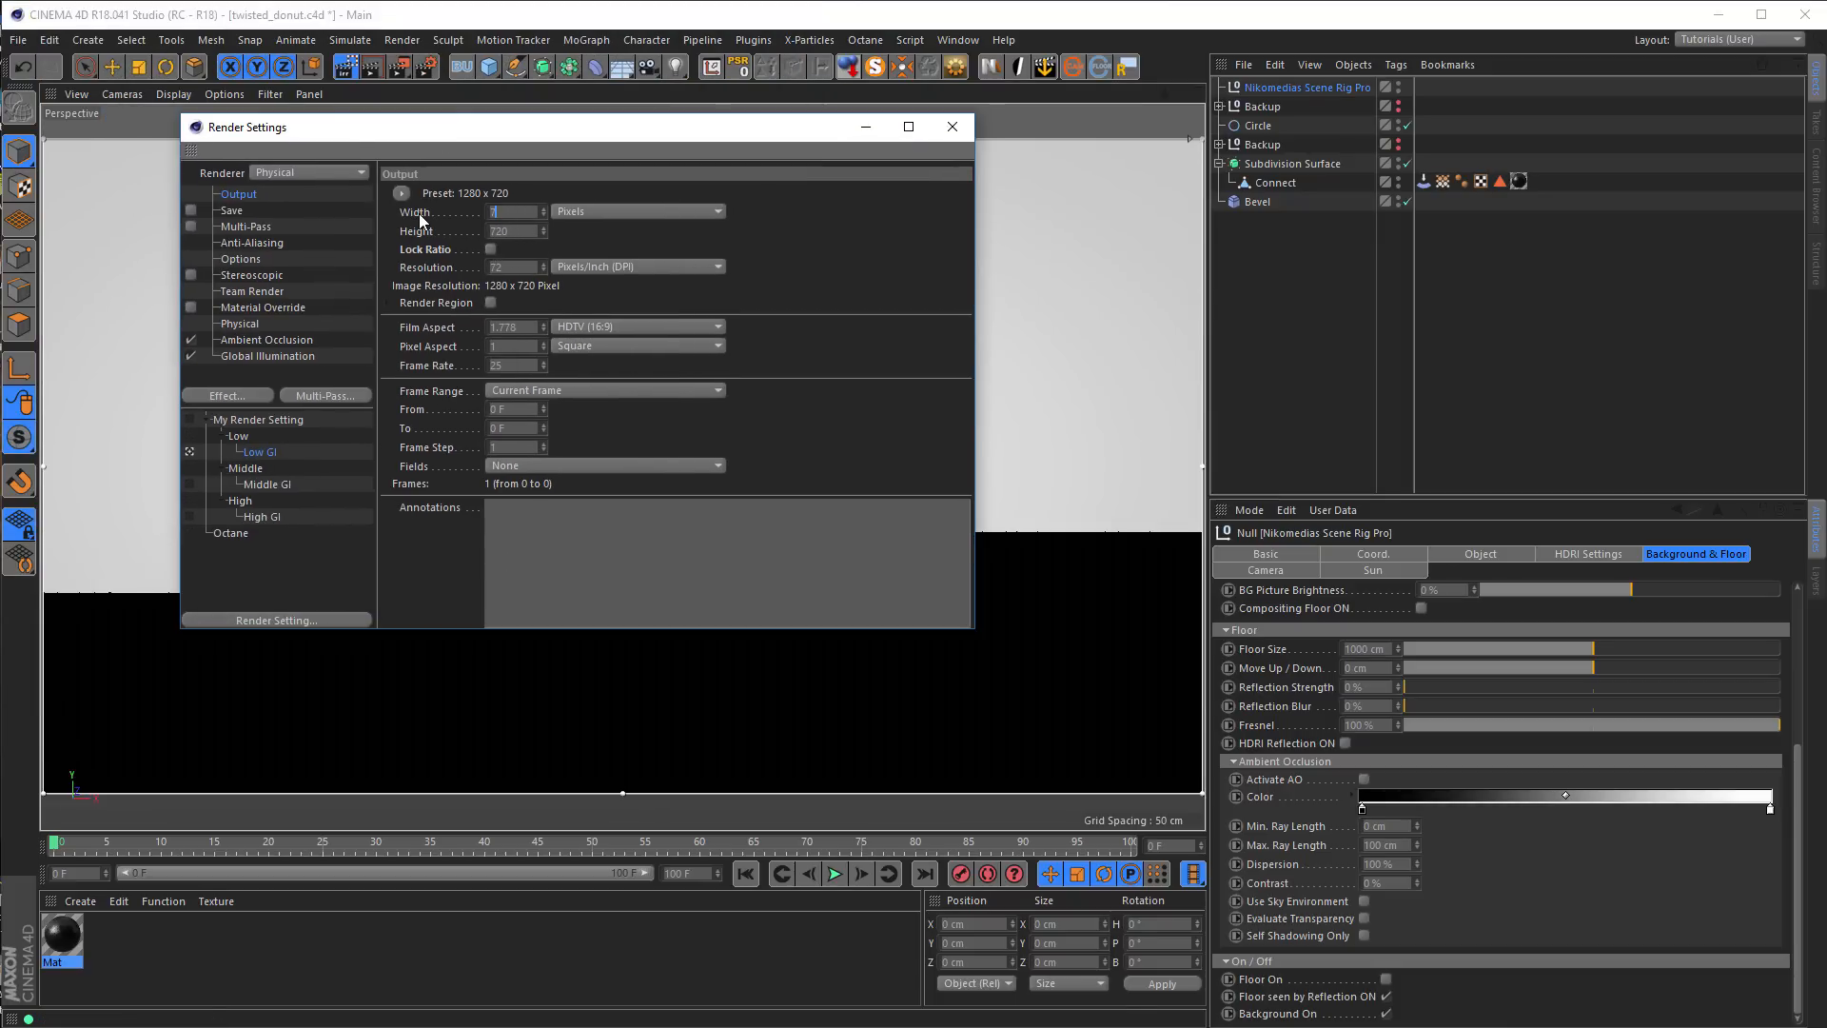
key("Return")
left_click(492, 248)
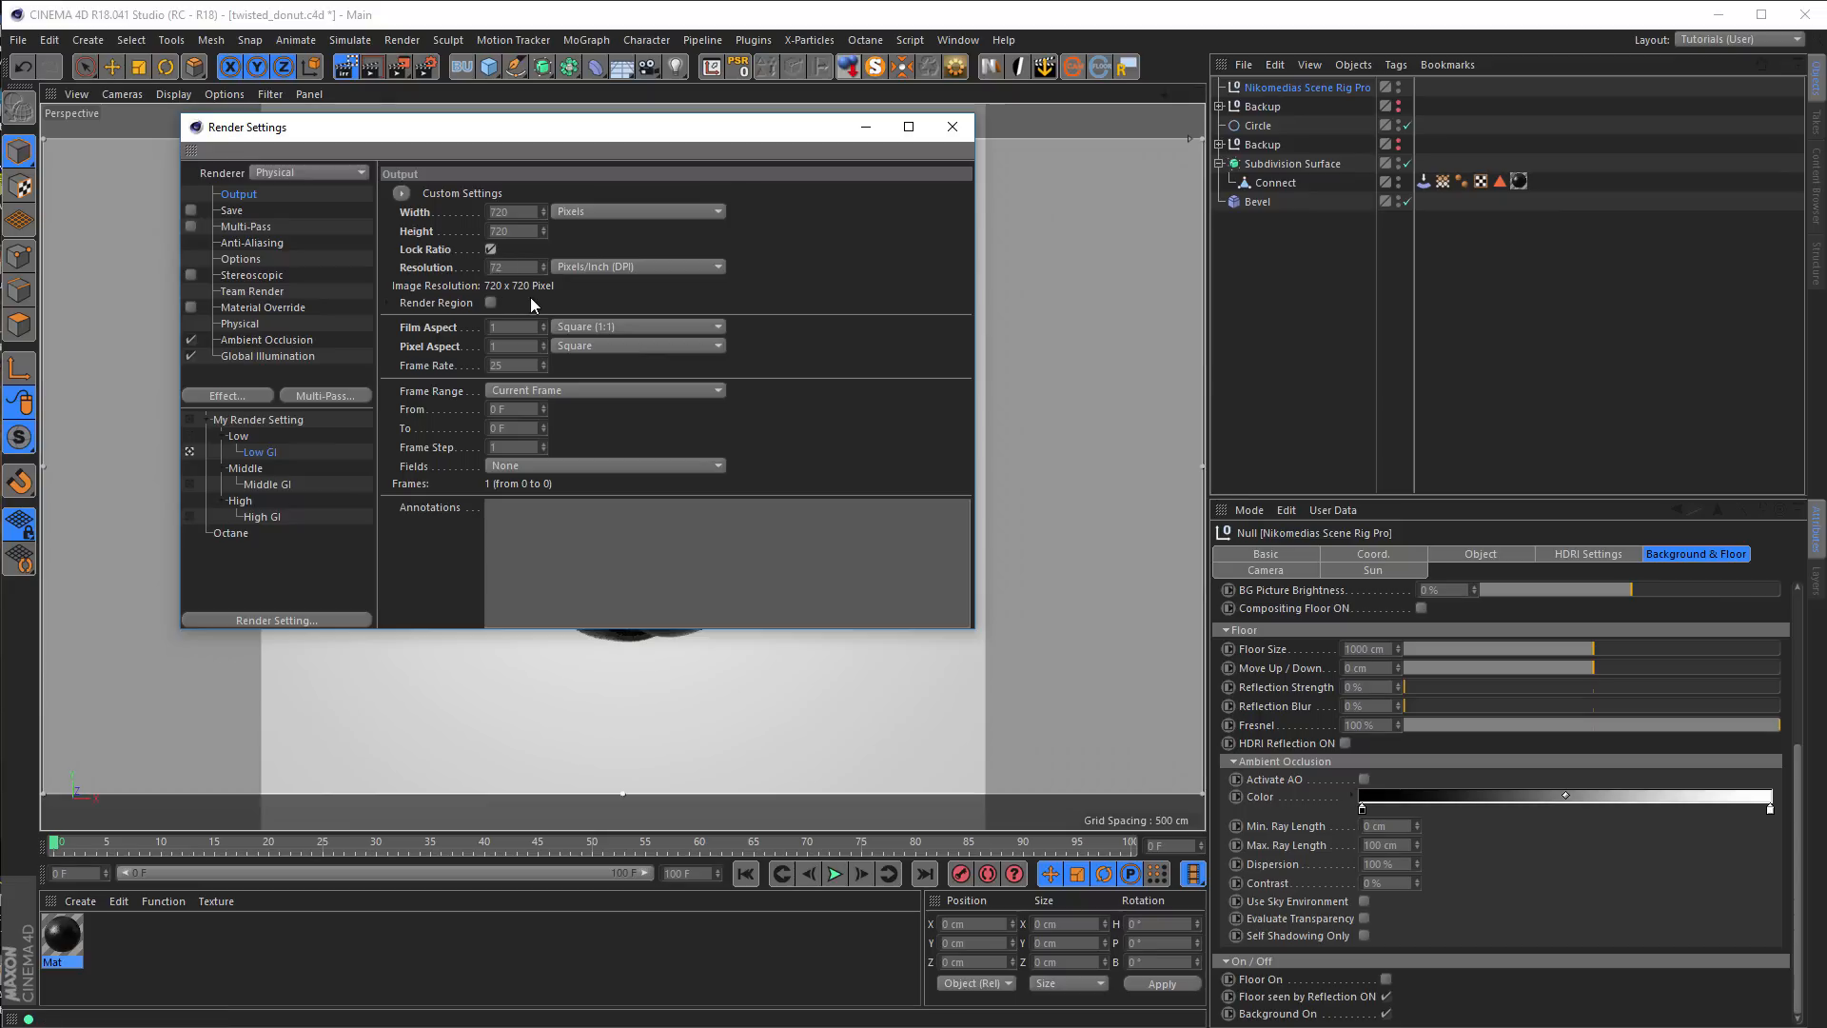
left_click(951, 126)
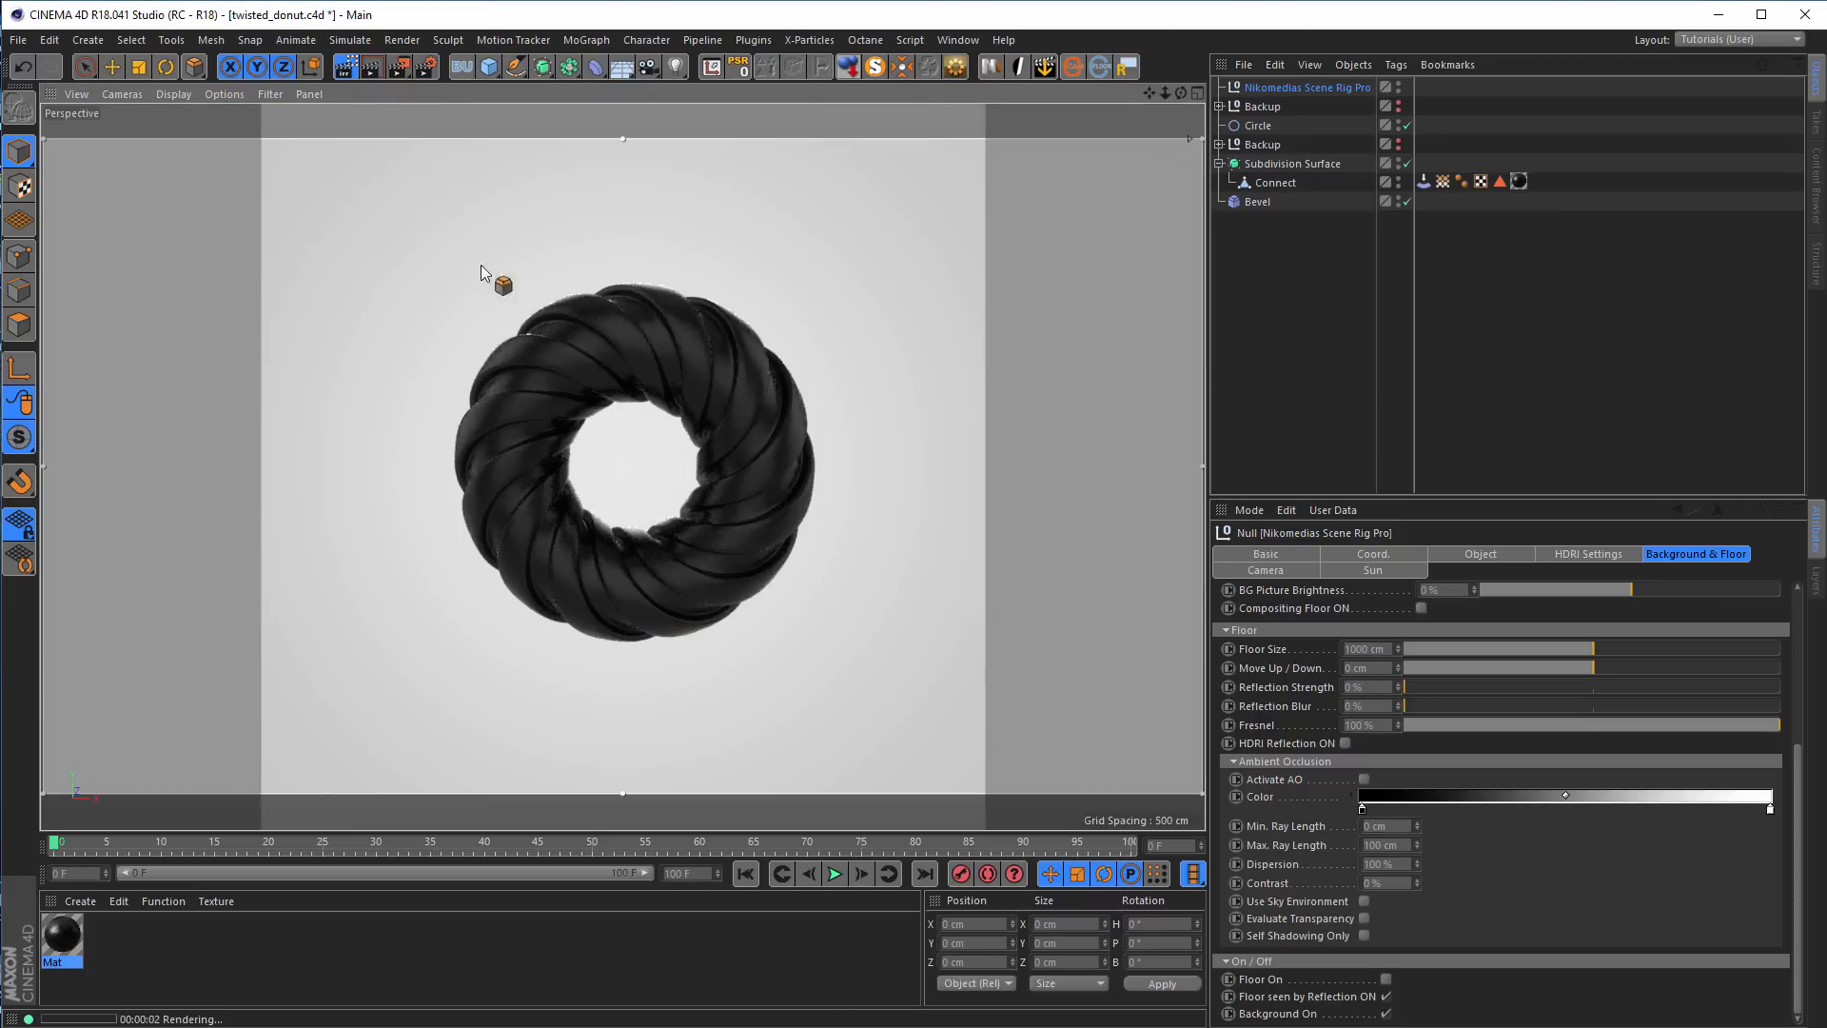
left_click_drag(43, 138, 265, 105)
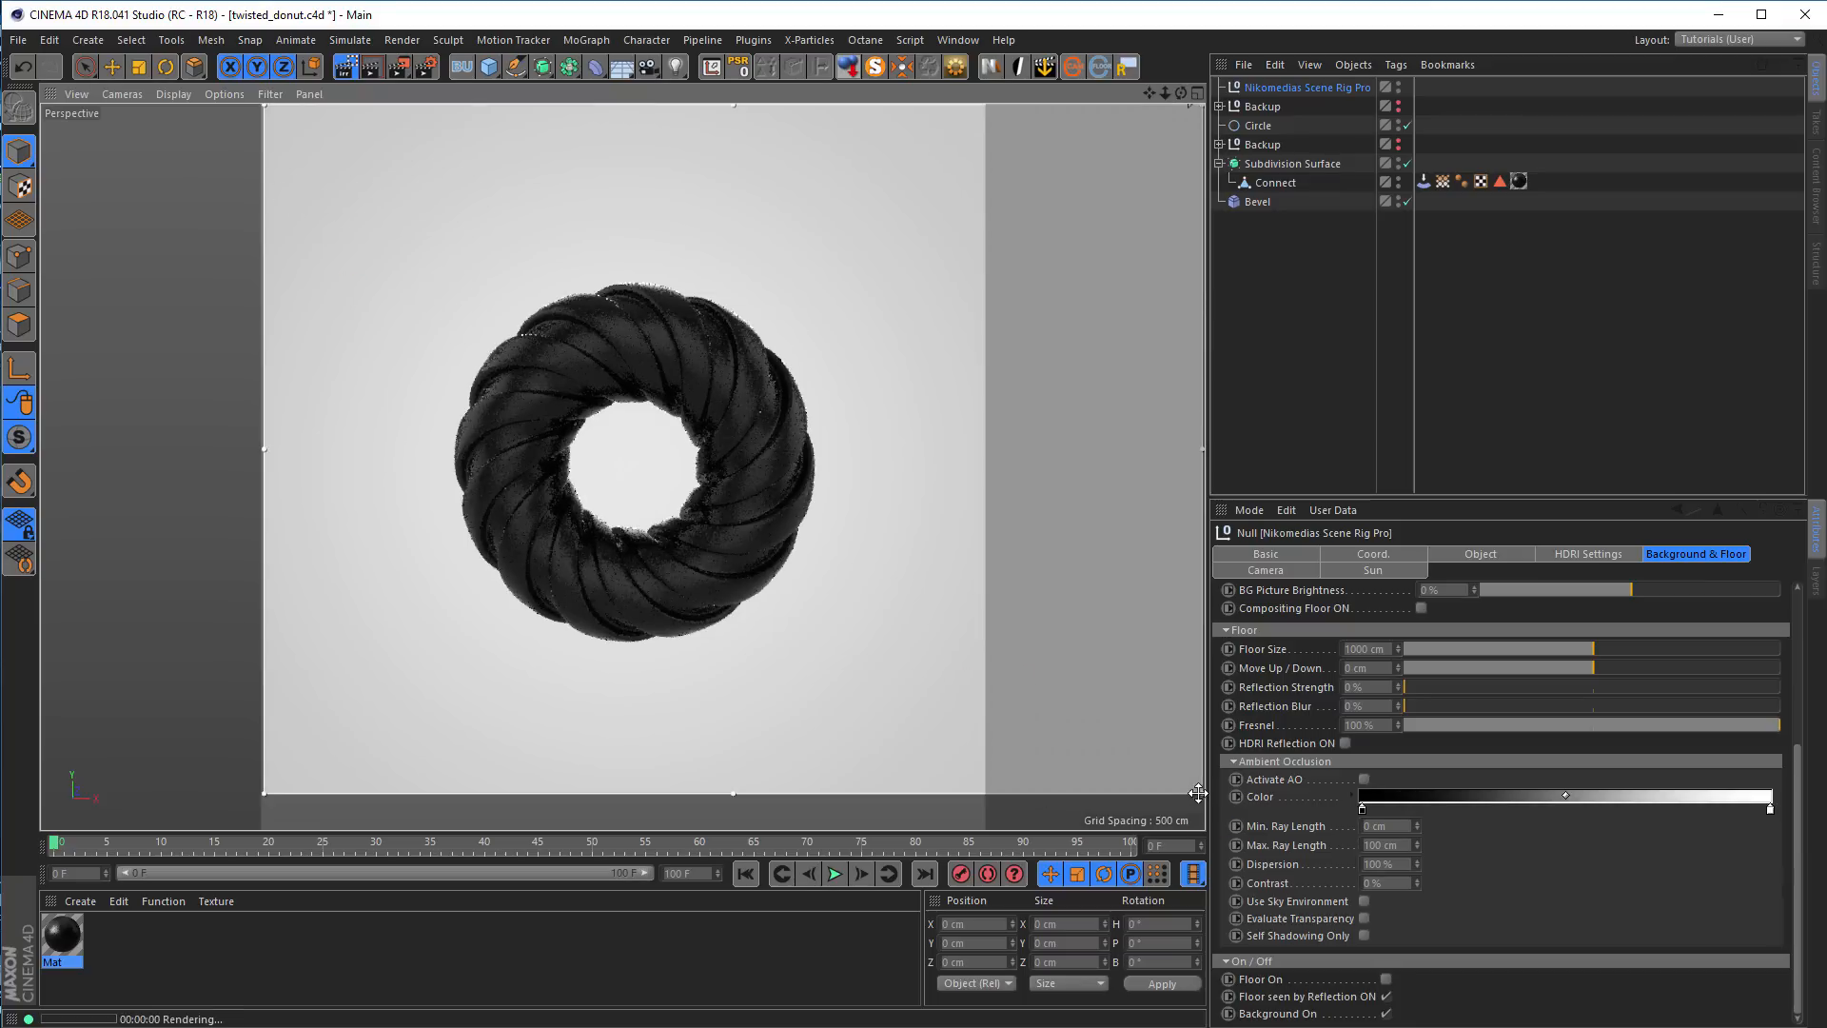
left_click_drag(1198, 793, 985, 826)
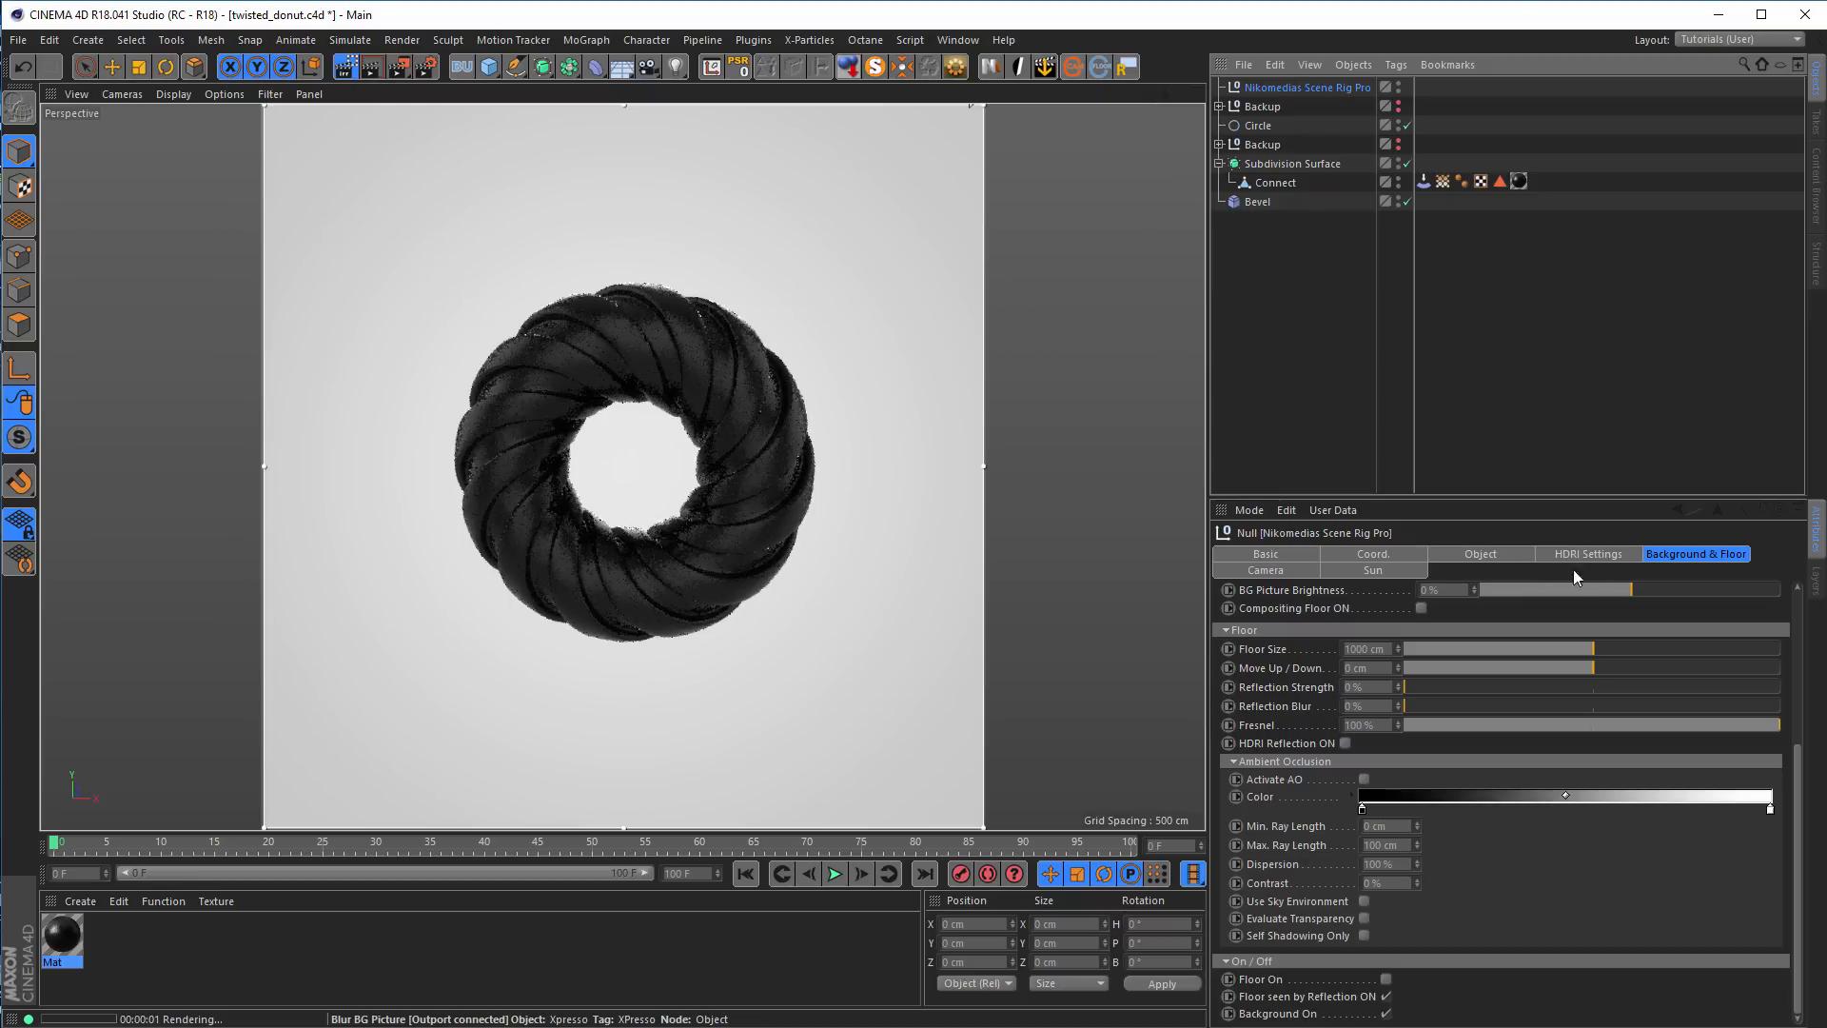
Set the scene rig camera's Pitching to 0°, Up/Down to 2 and Z-Depth to -482, and restart the interactive render region
left_click(1273, 569)
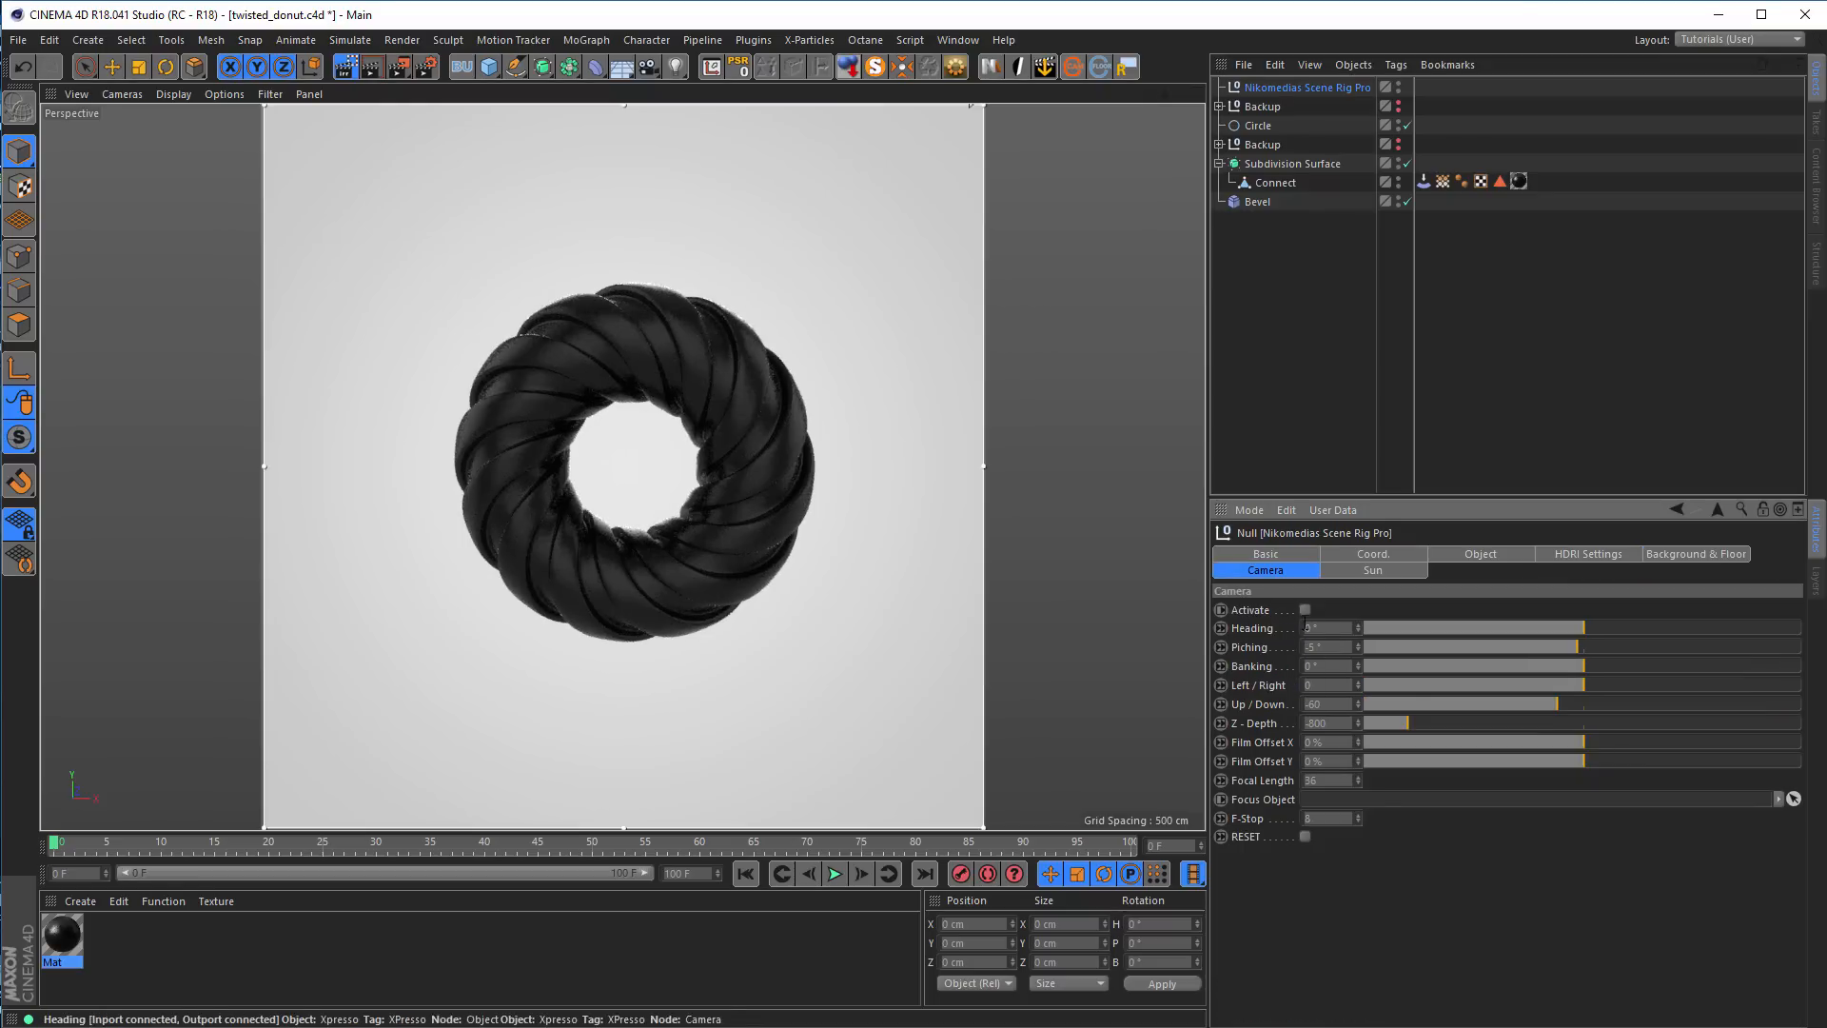
left_click(1307, 614)
type("0")
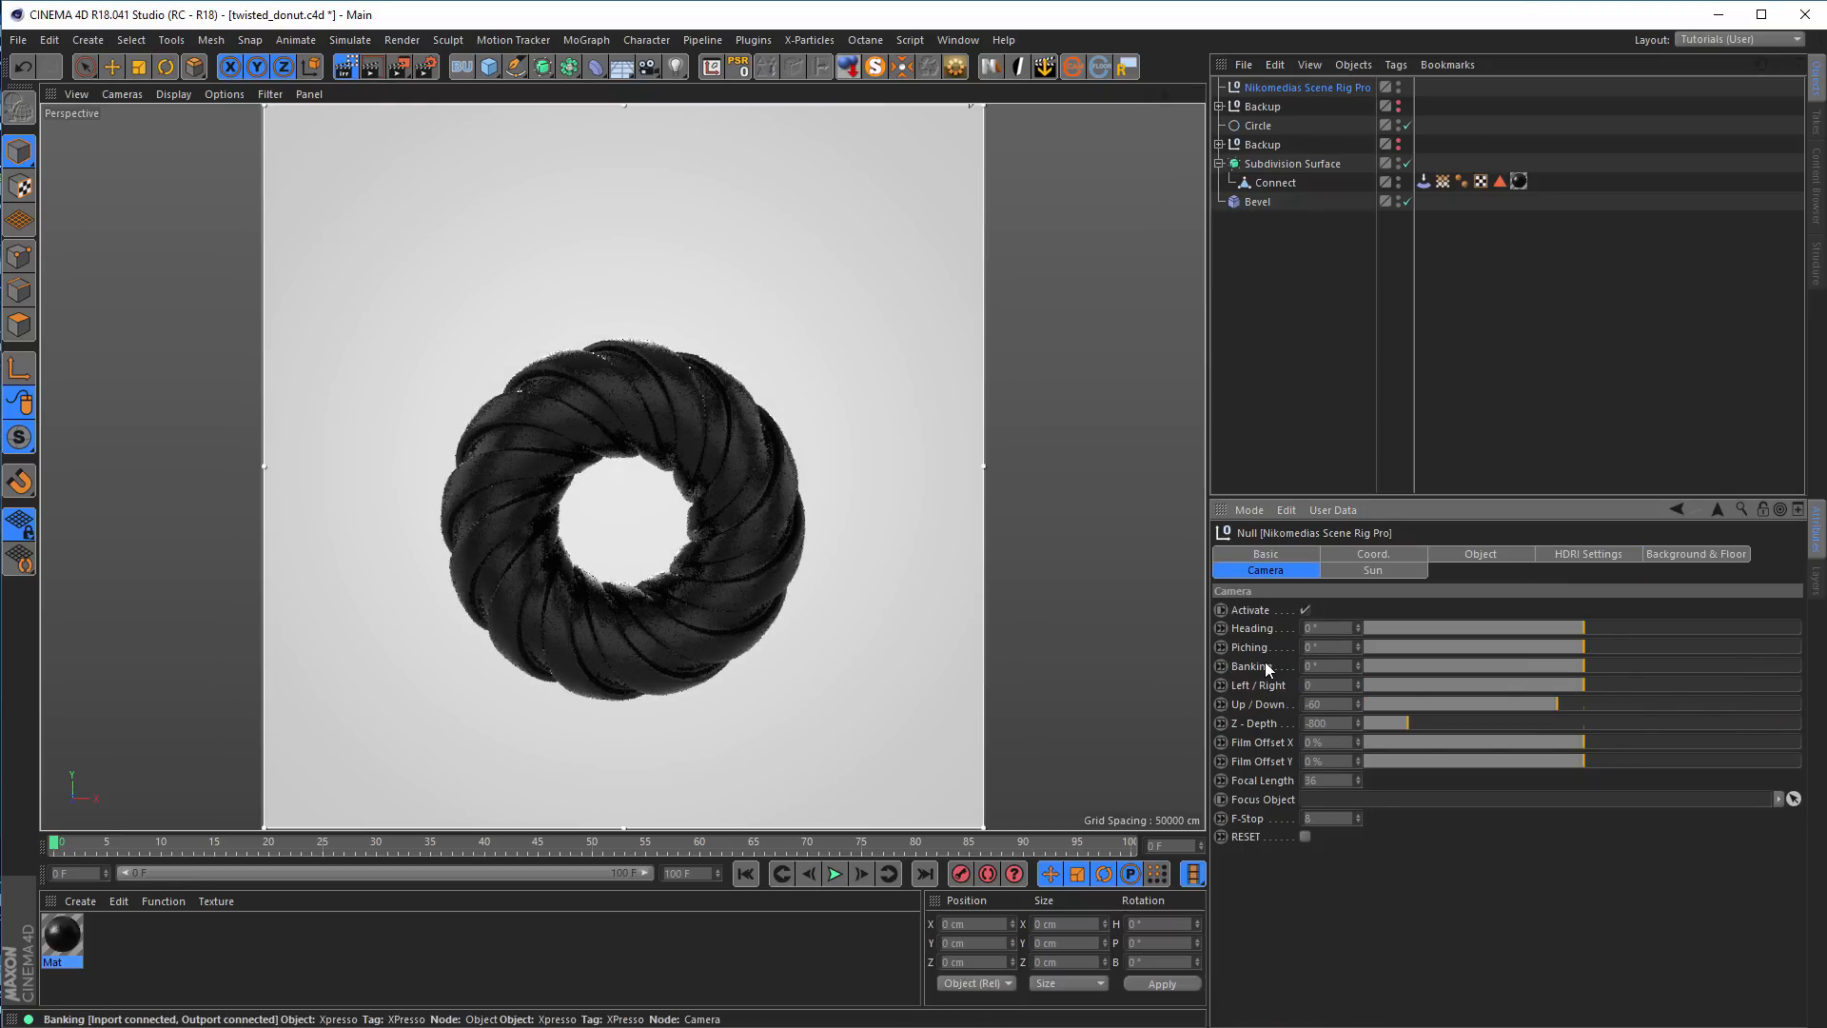
key("Return")
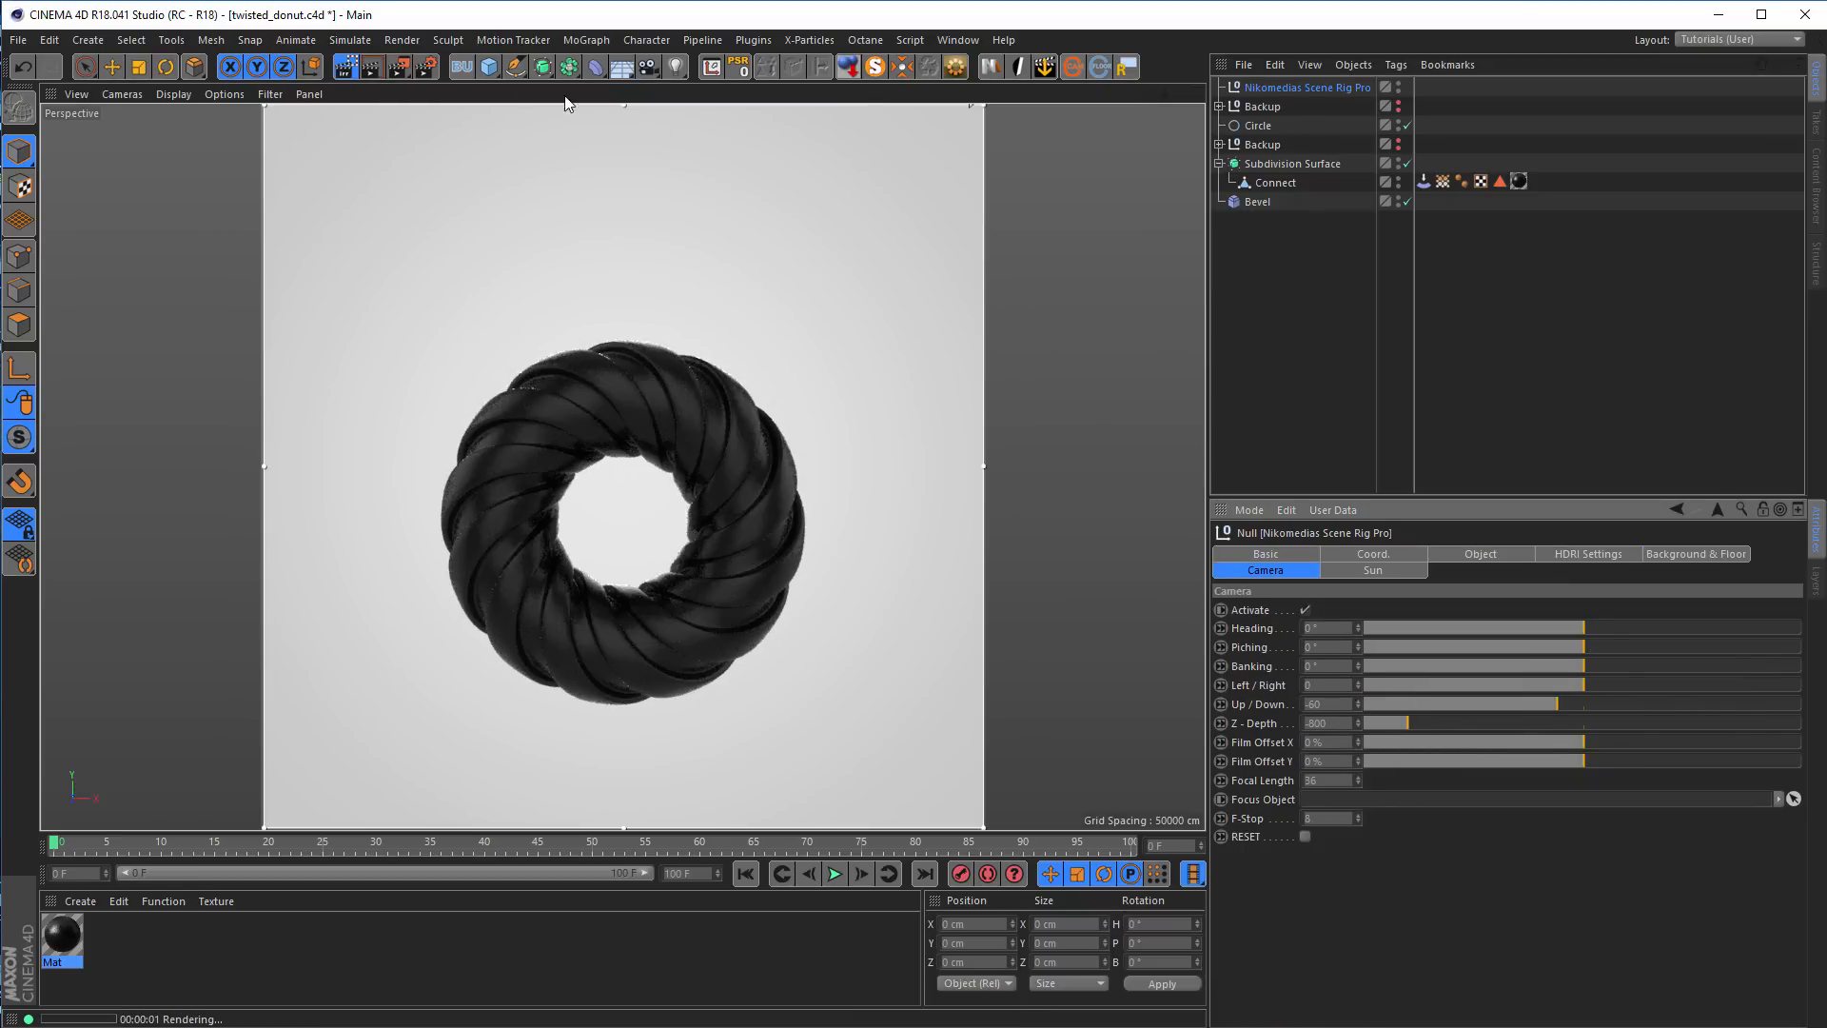
left_click(346, 68)
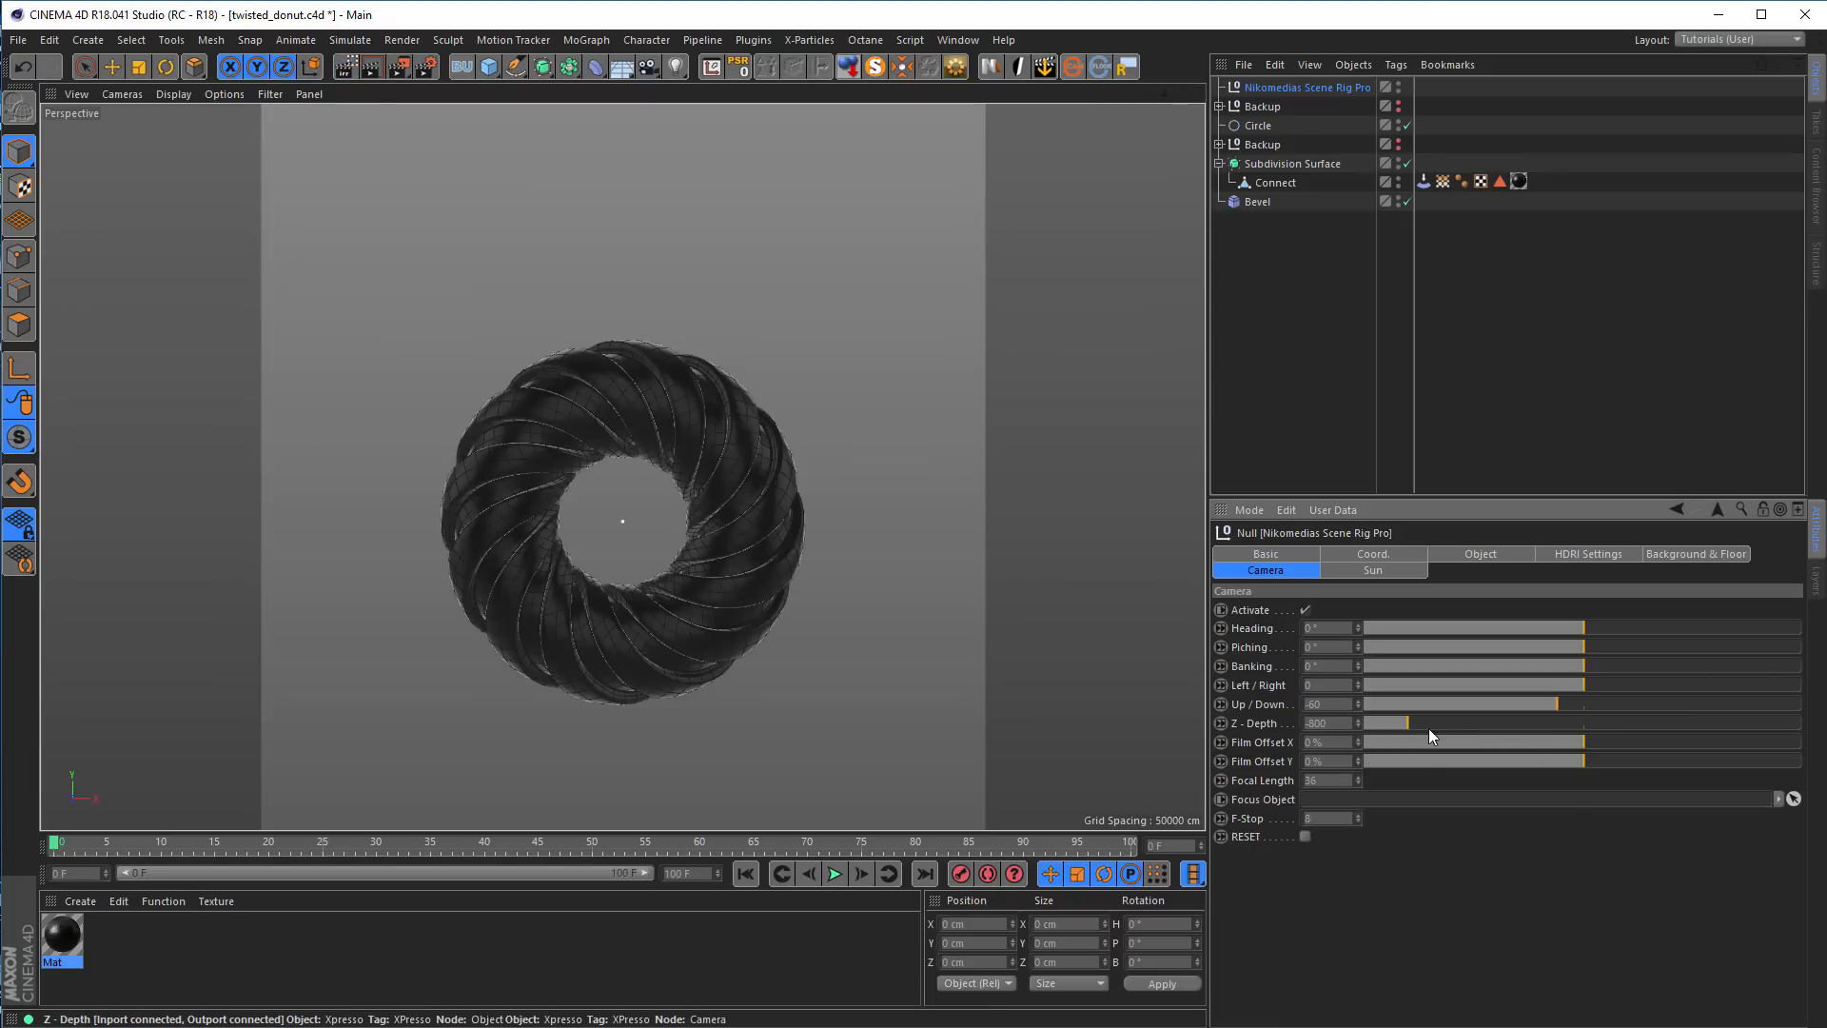
left_click_drag(1409, 722, 1584, 698)
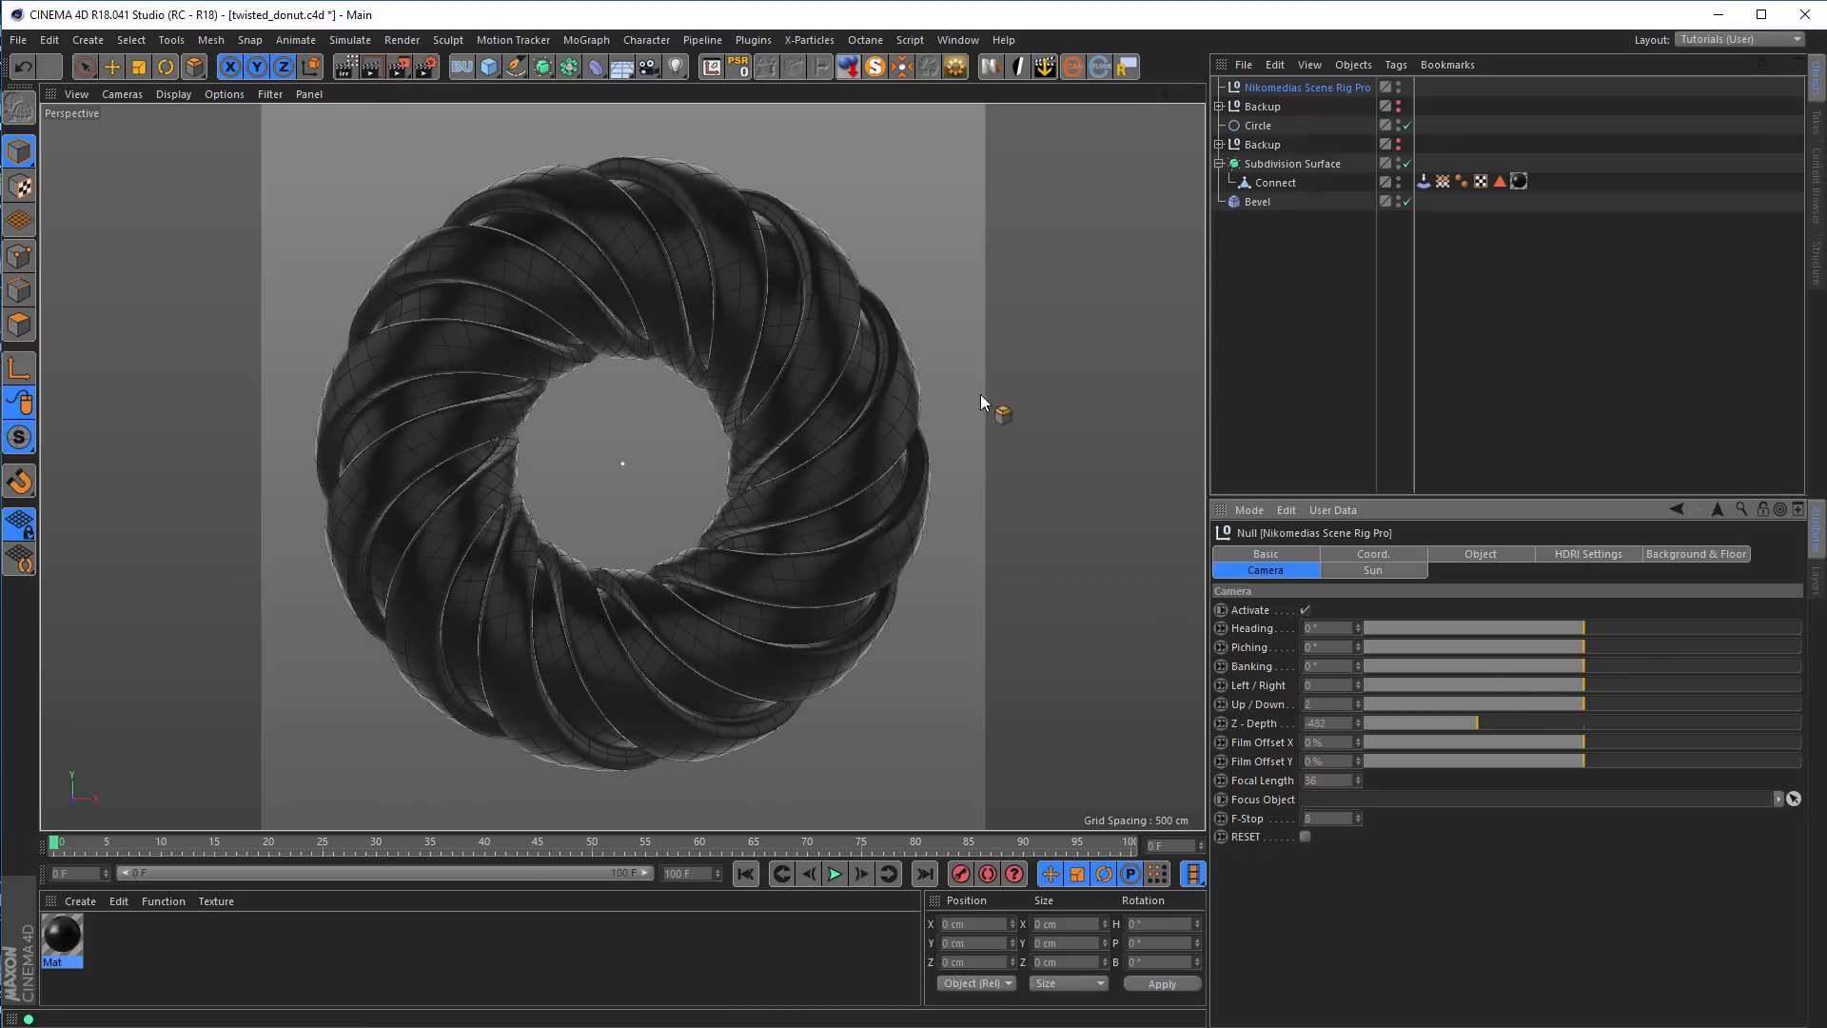
left_click(346, 74)
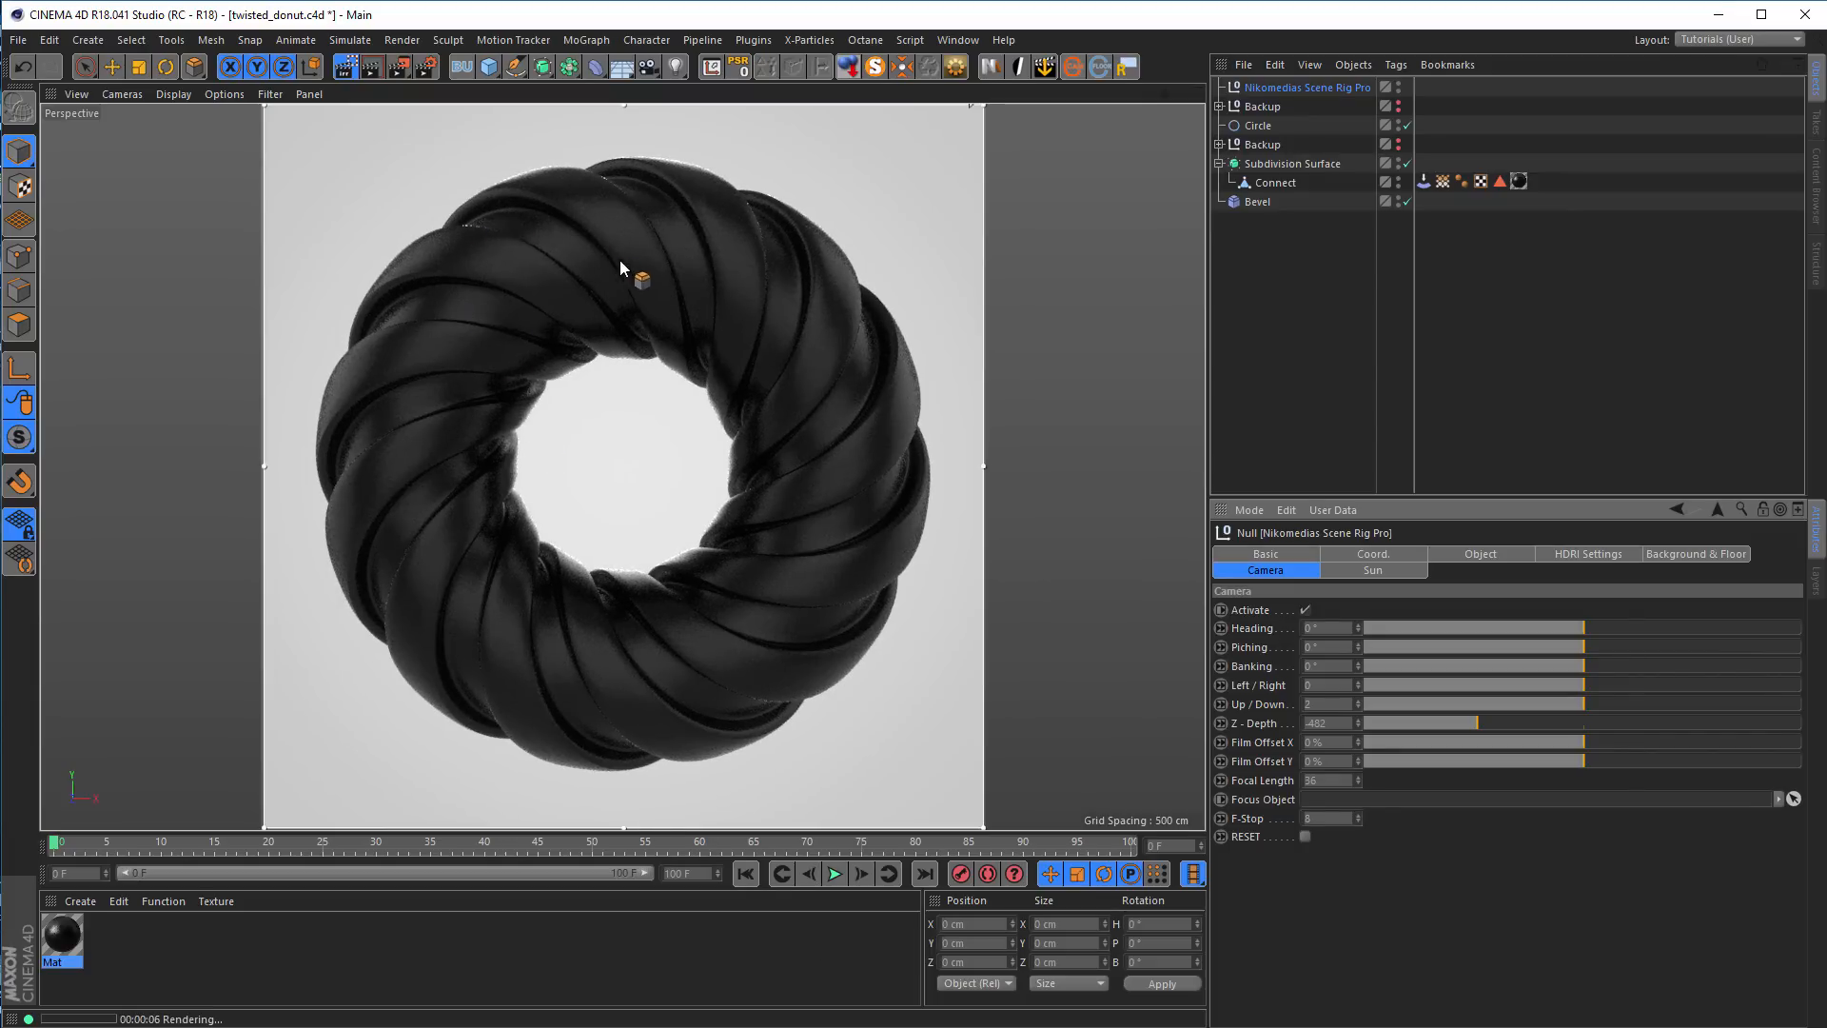
left_click(677, 242)
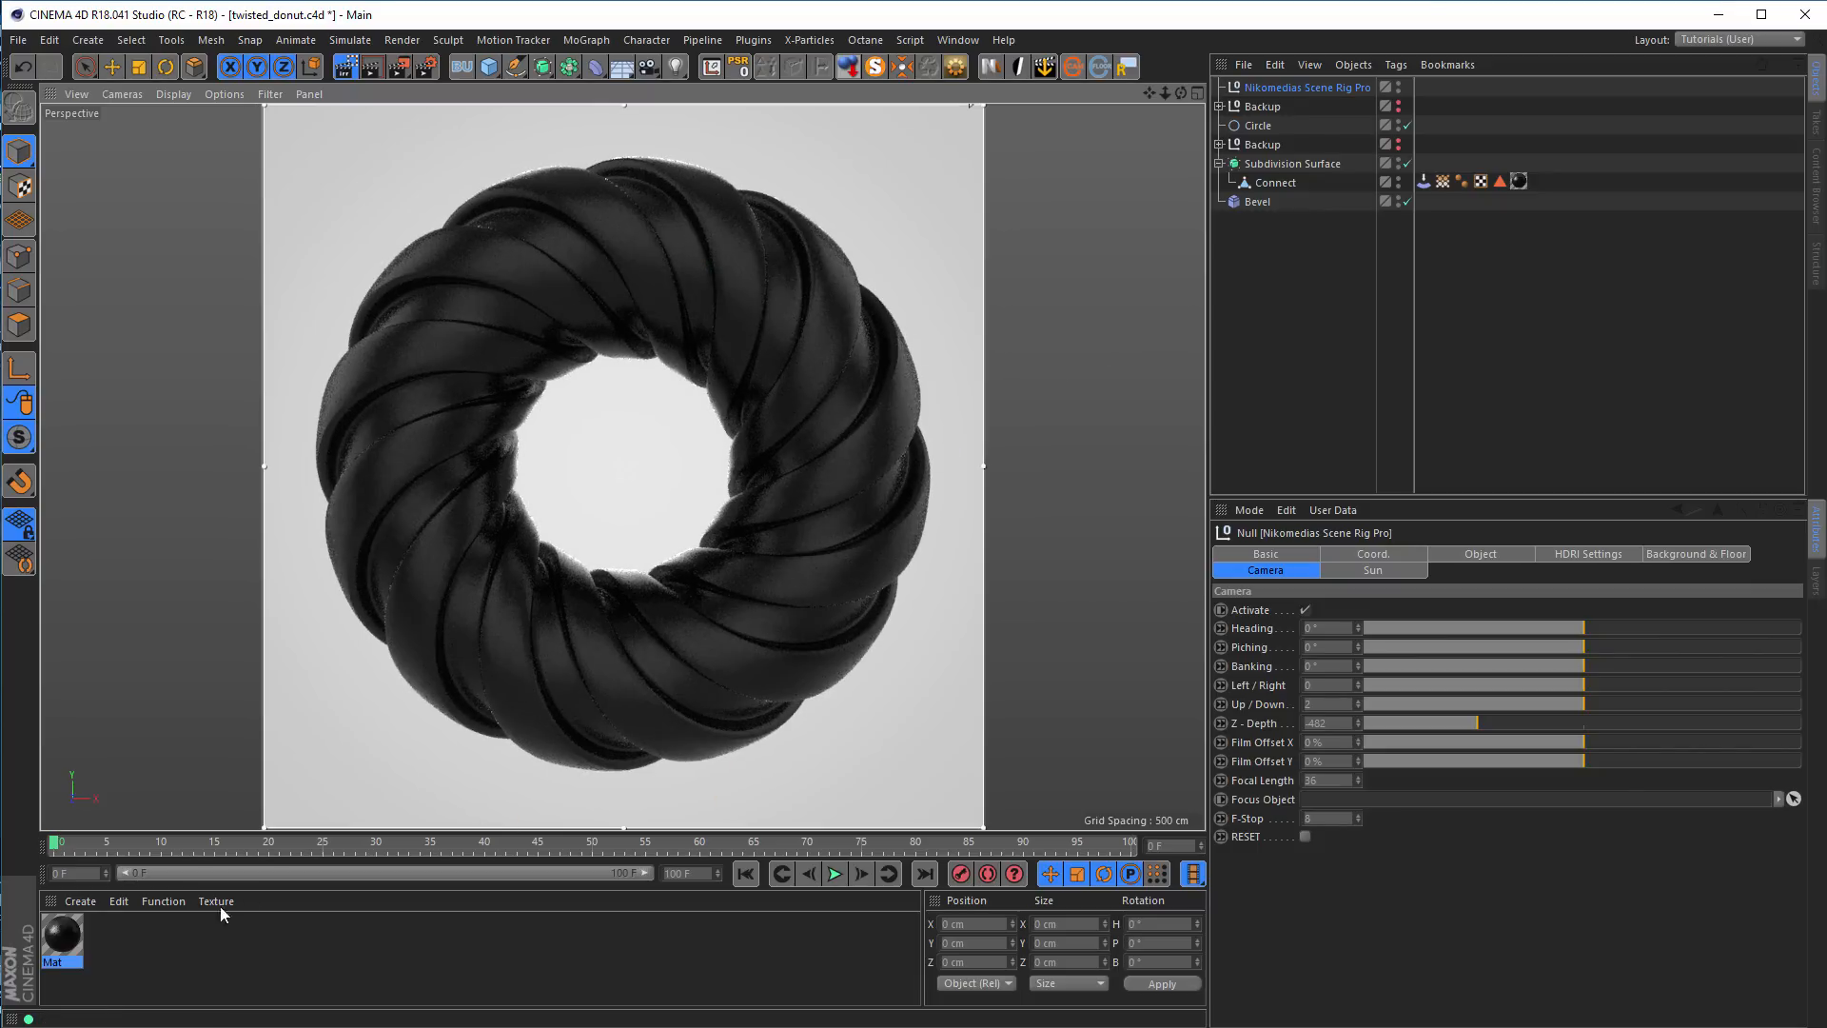
Enable Transparency on the donut's material with a refraction of 1.6 and a blurriness of 5%
double_click(62, 937)
left_click_drag(285, 140, 1340, 231)
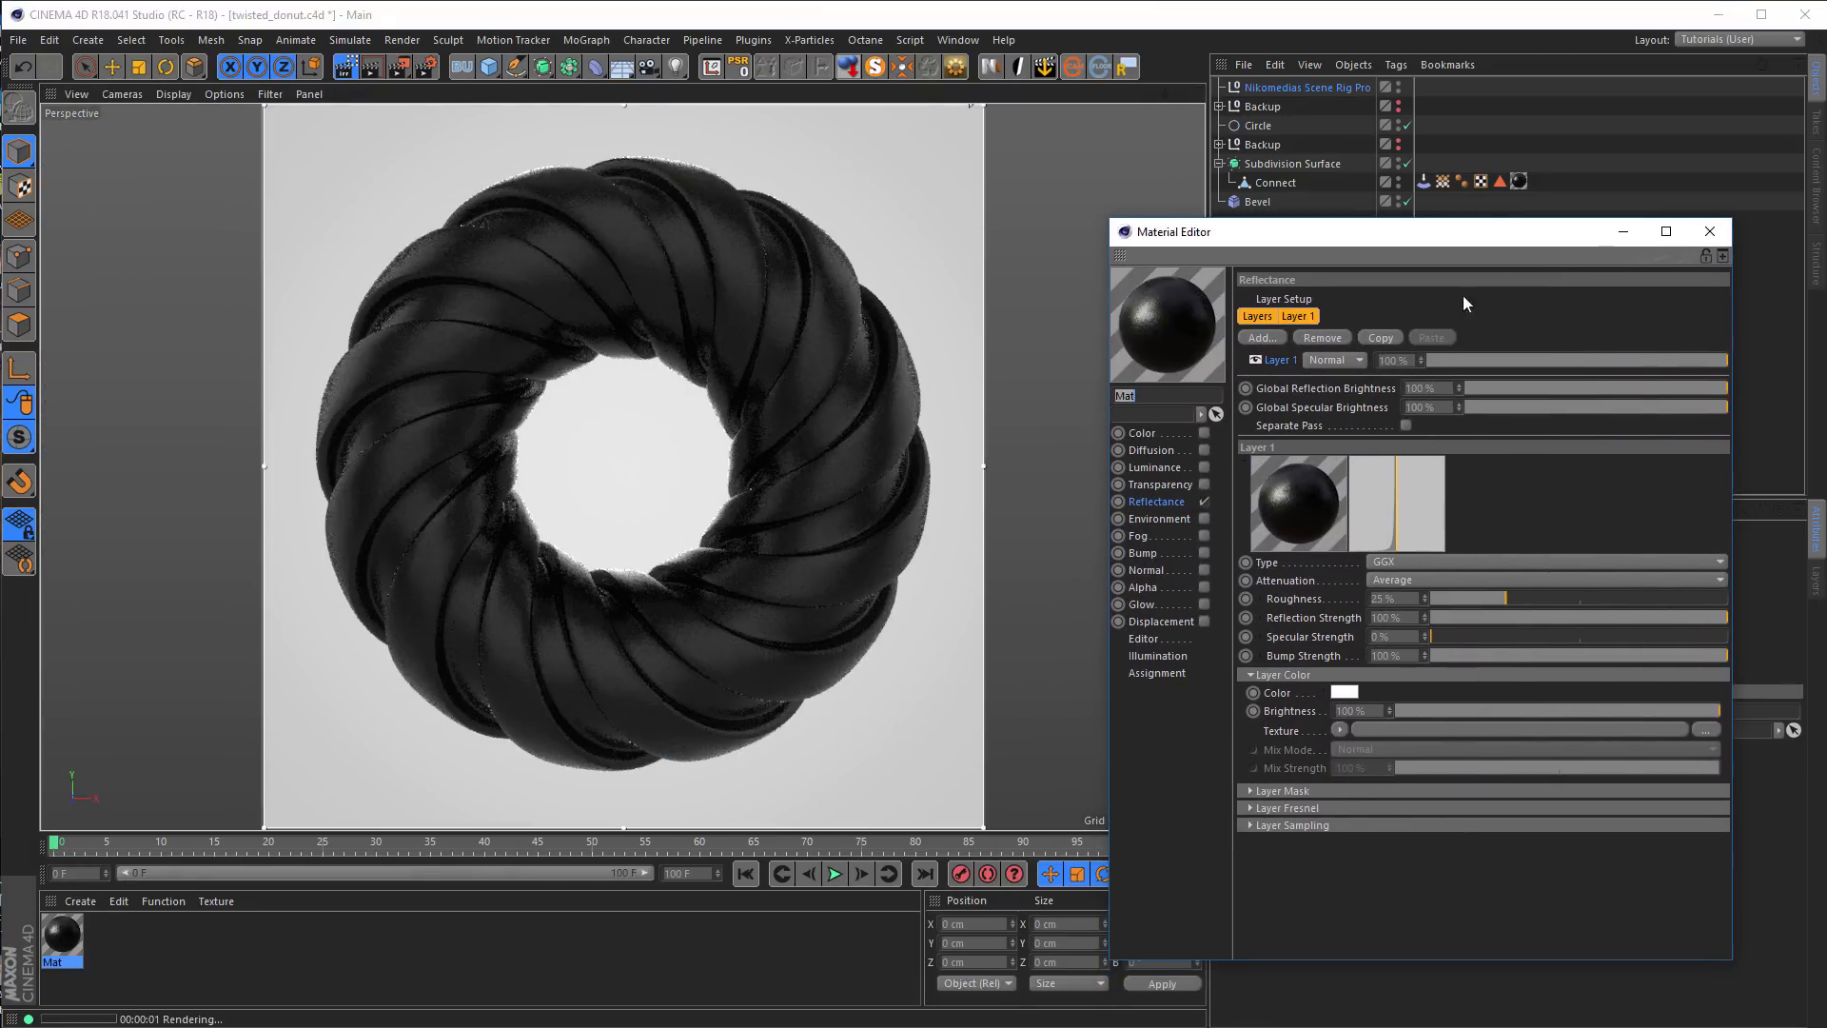
left_click(1204, 486)
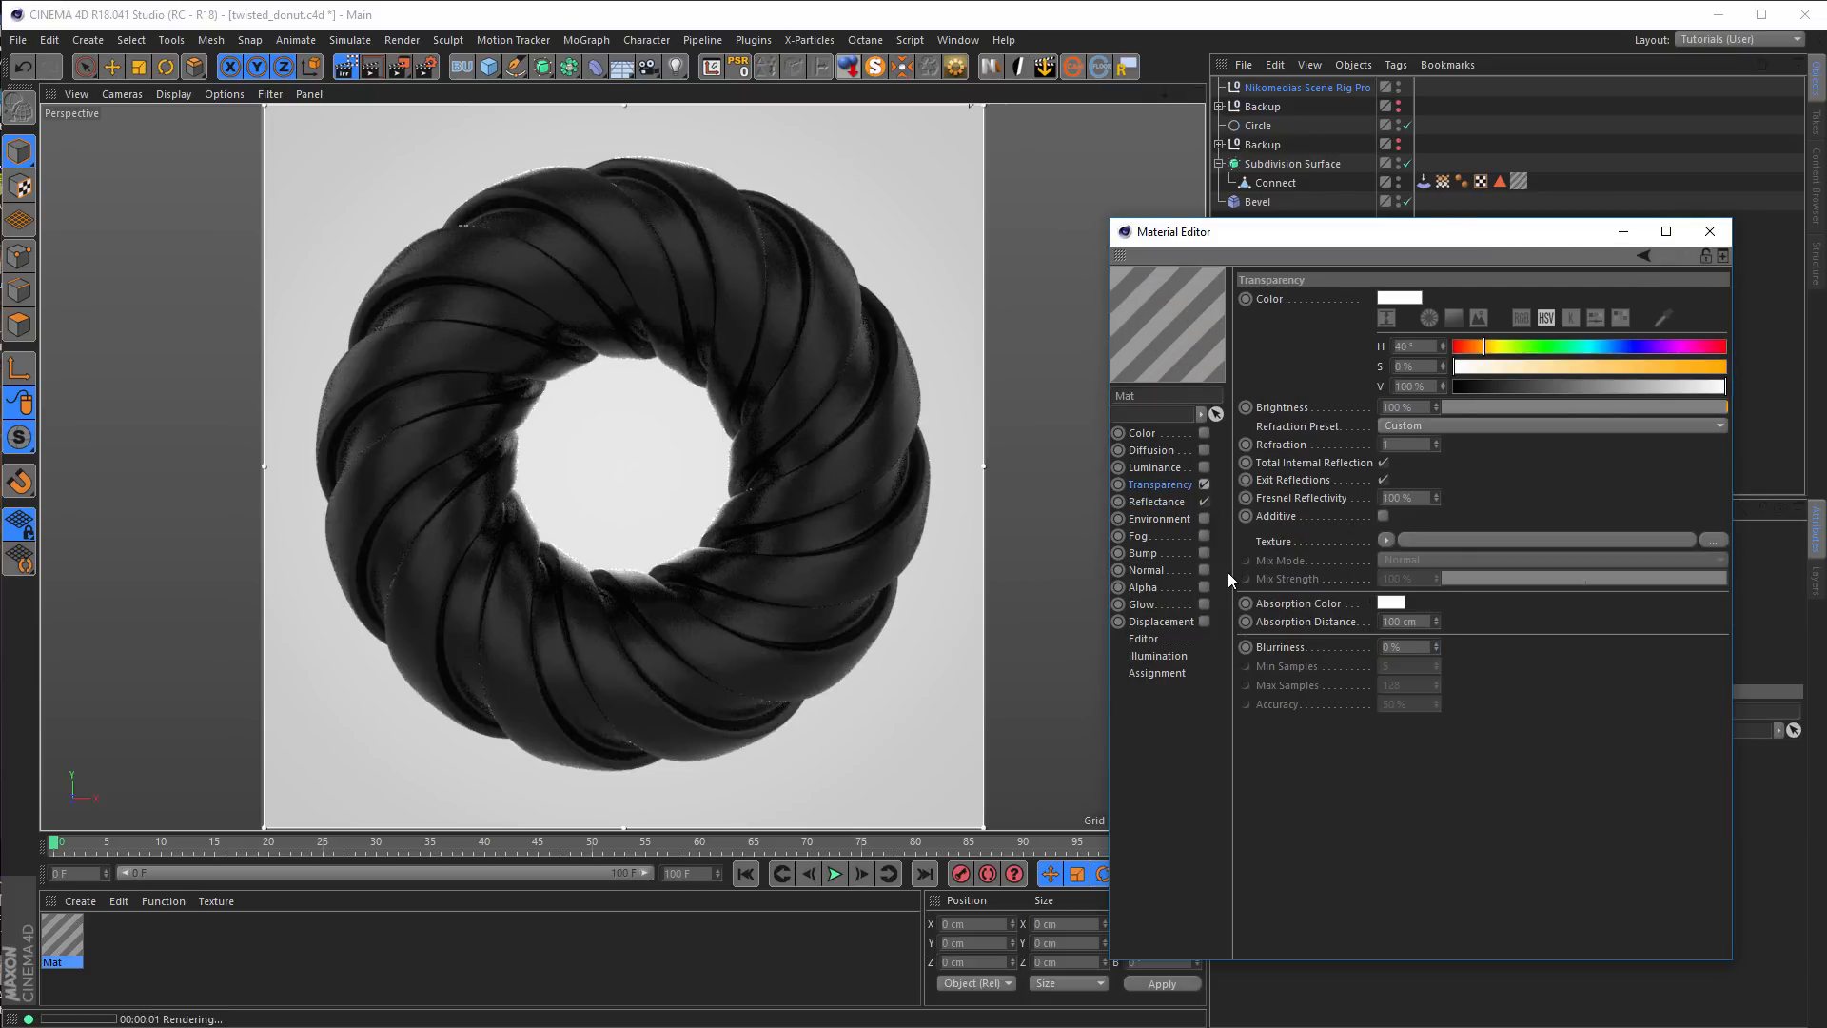
left_click(1410, 445)
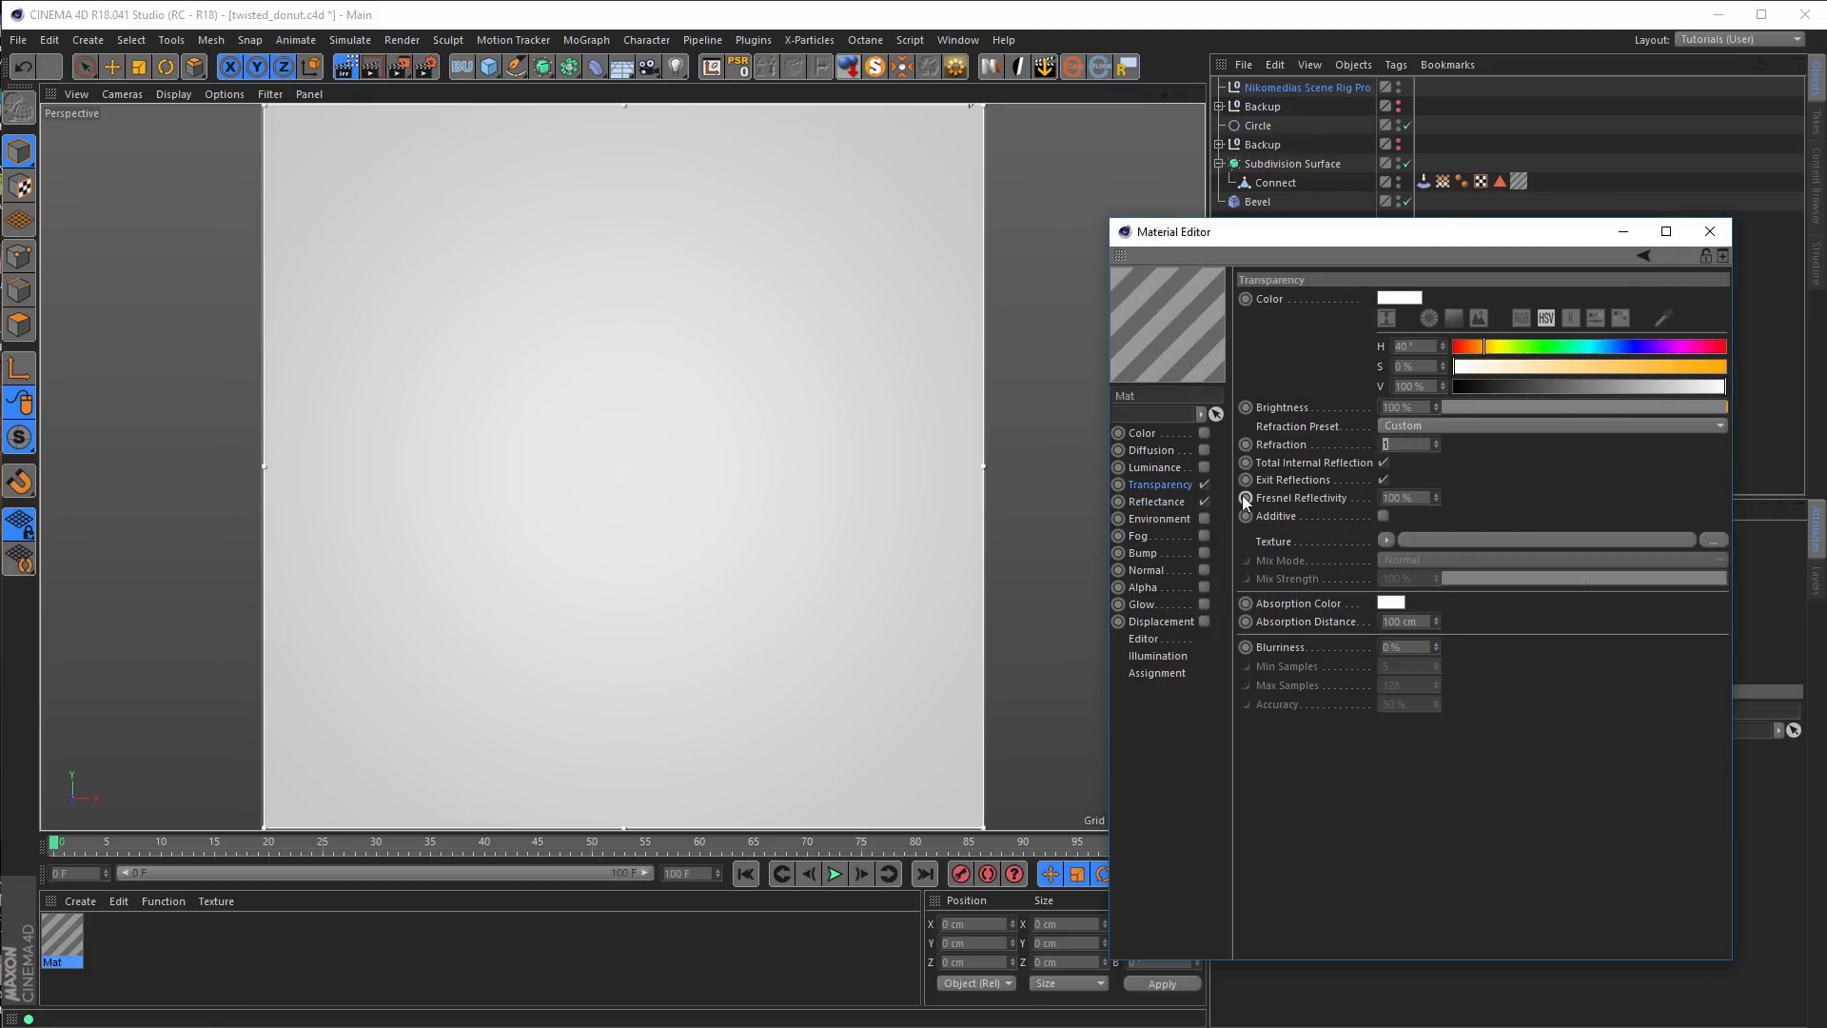
type("1,6")
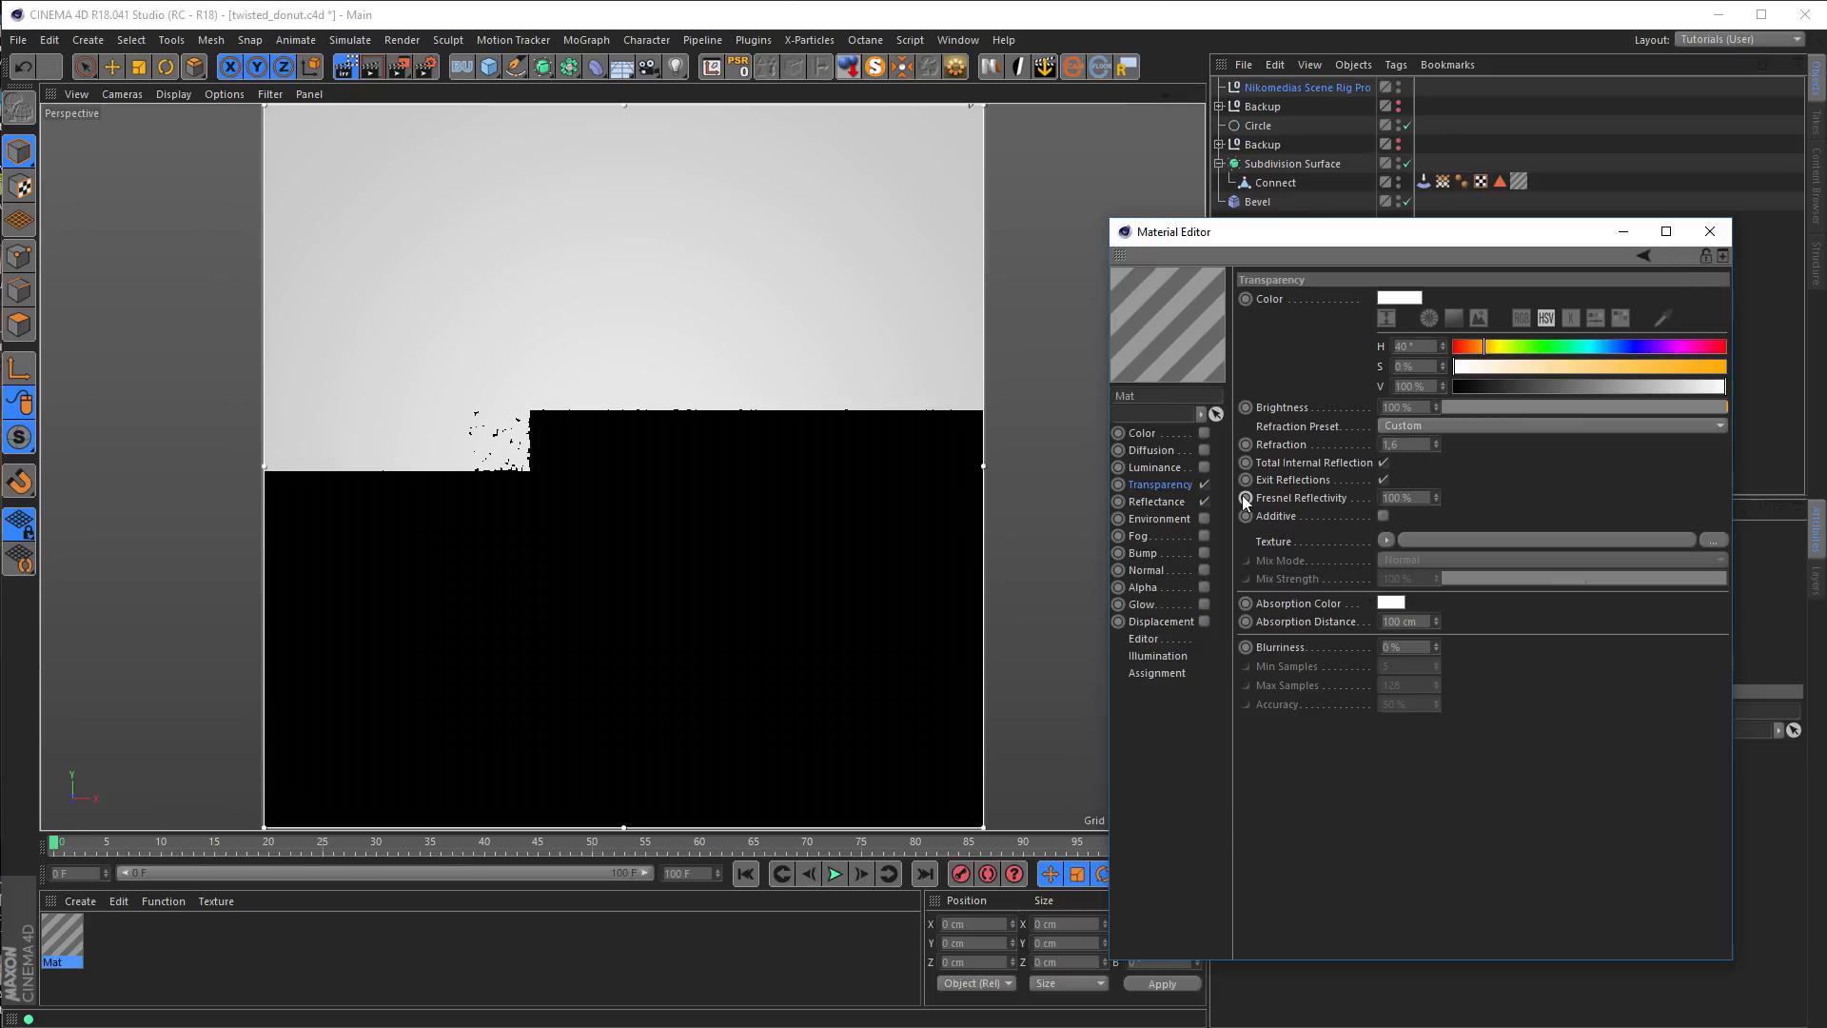
key("Return")
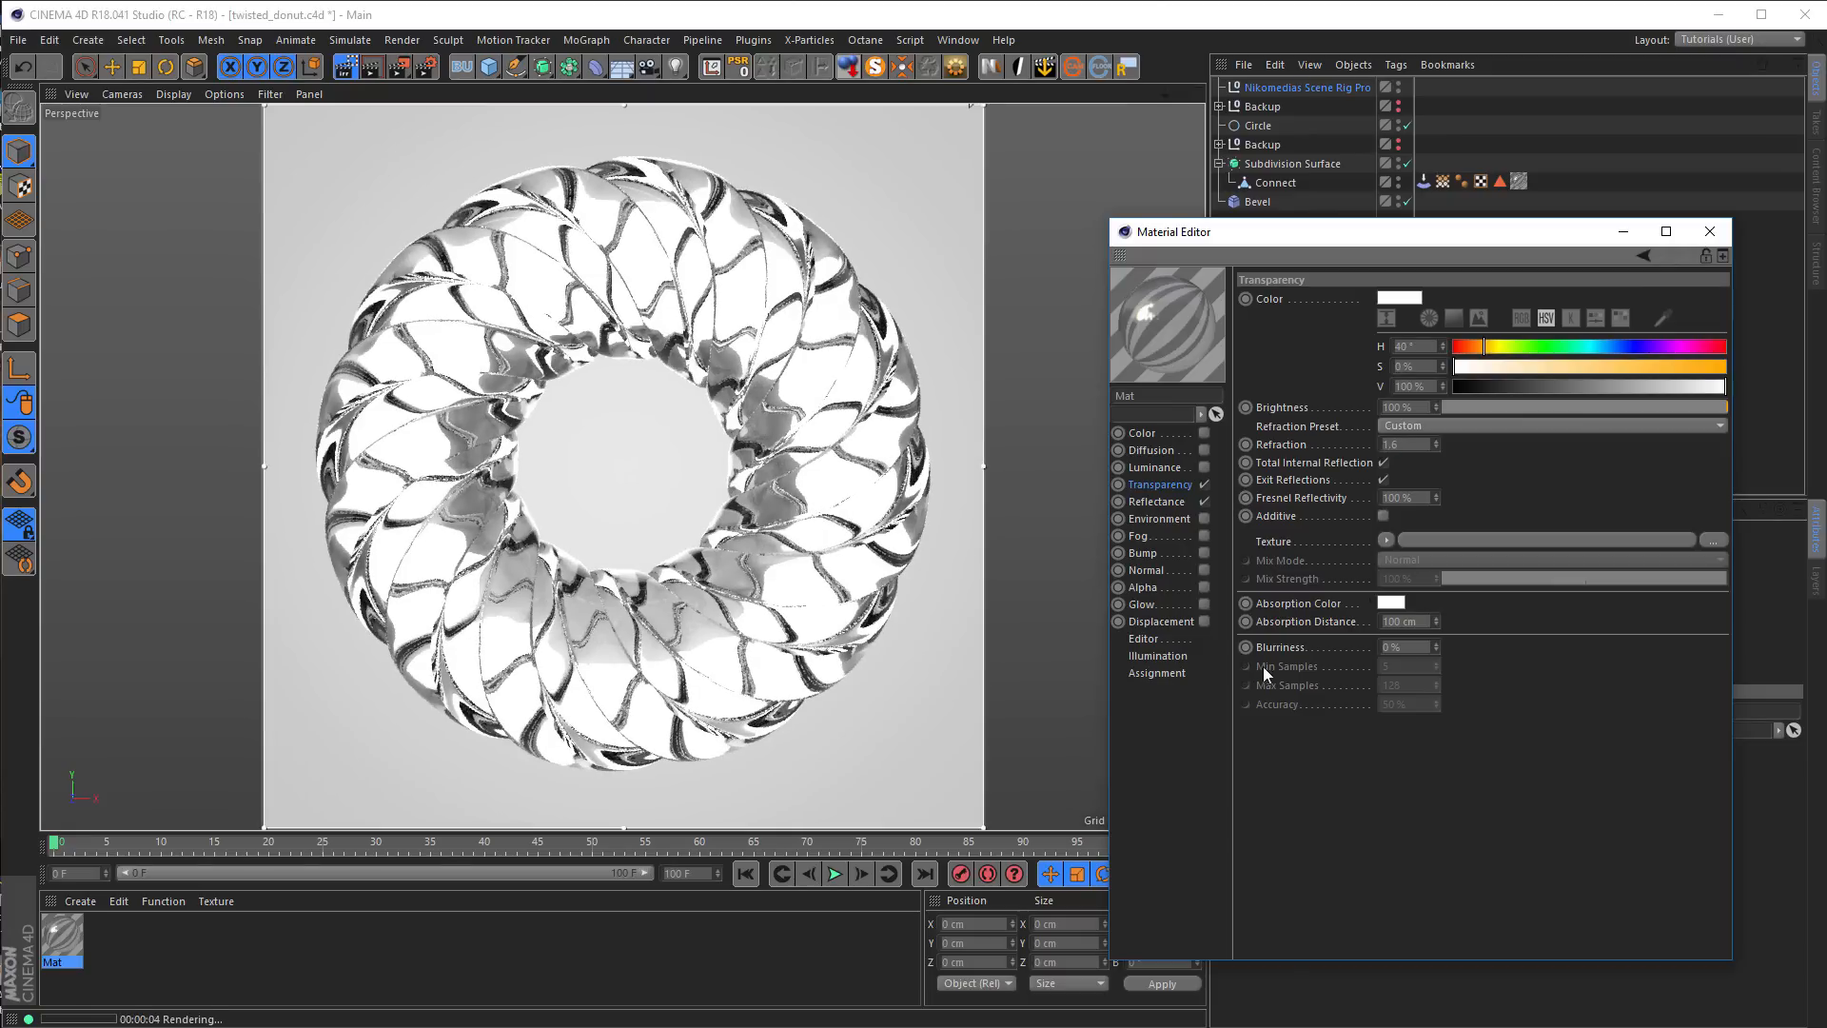
left_click(1405, 647)
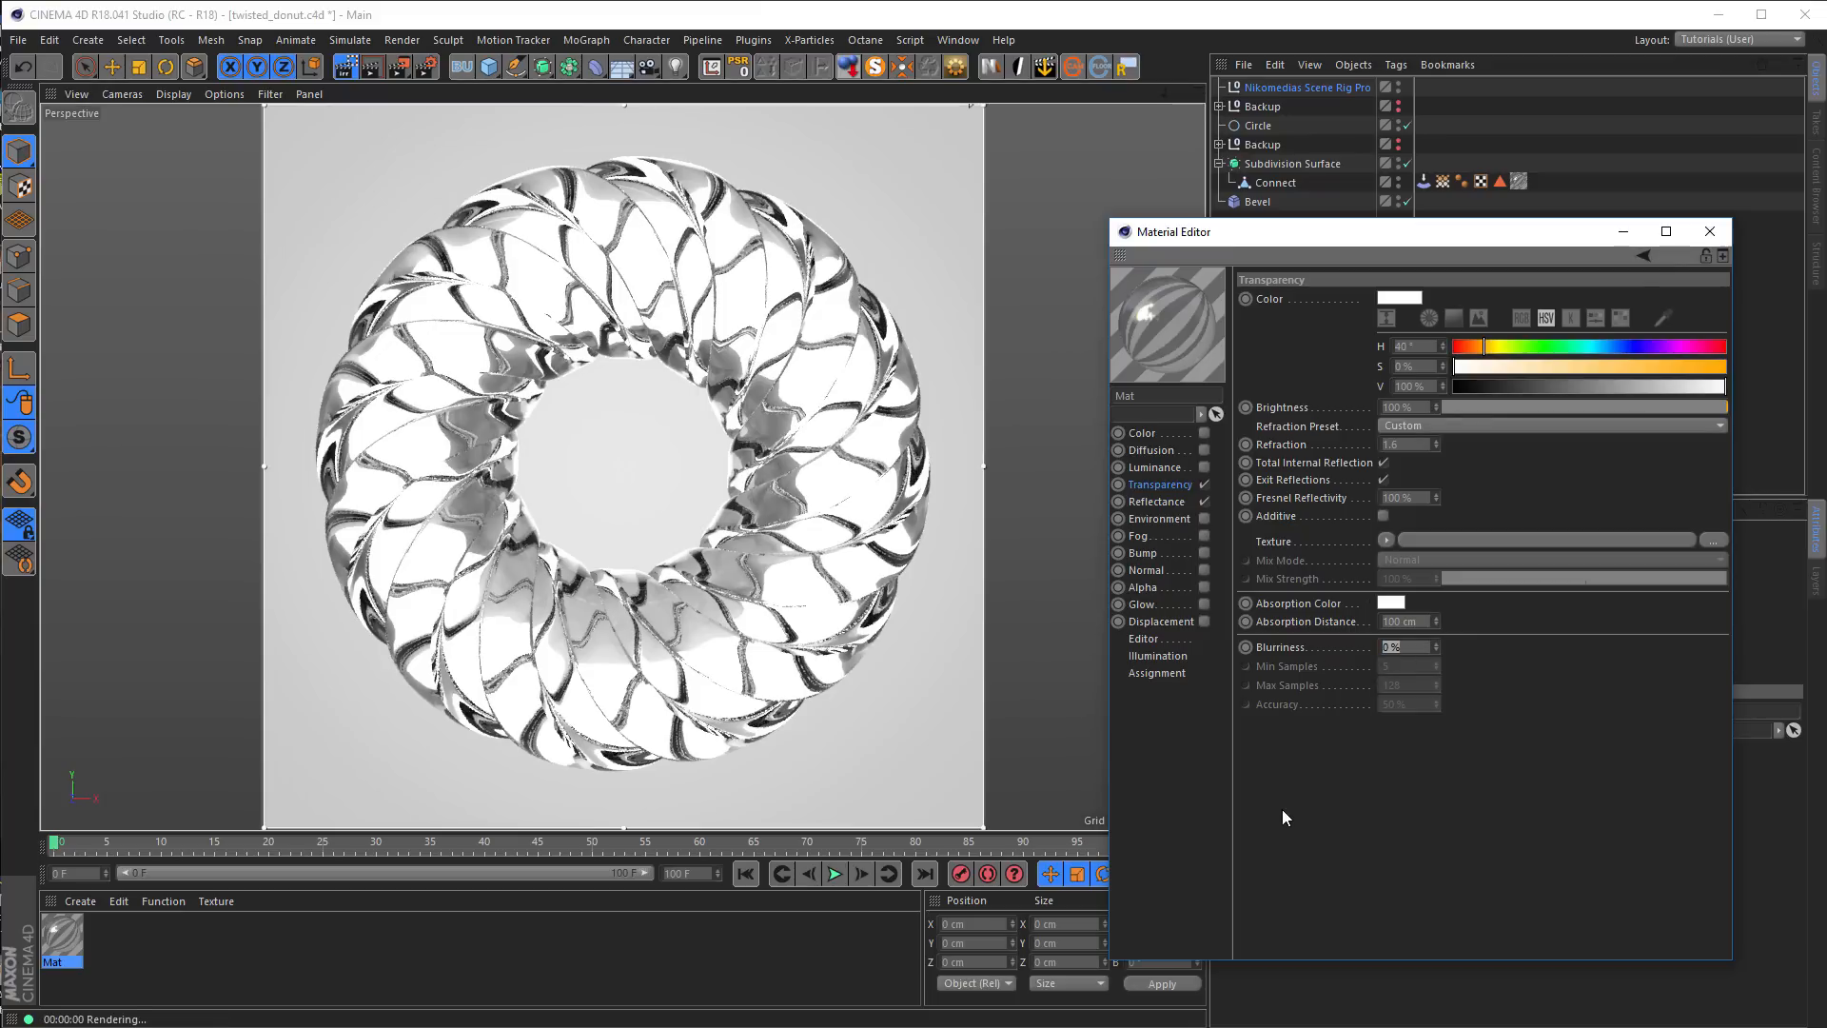
type("5")
key("Return")
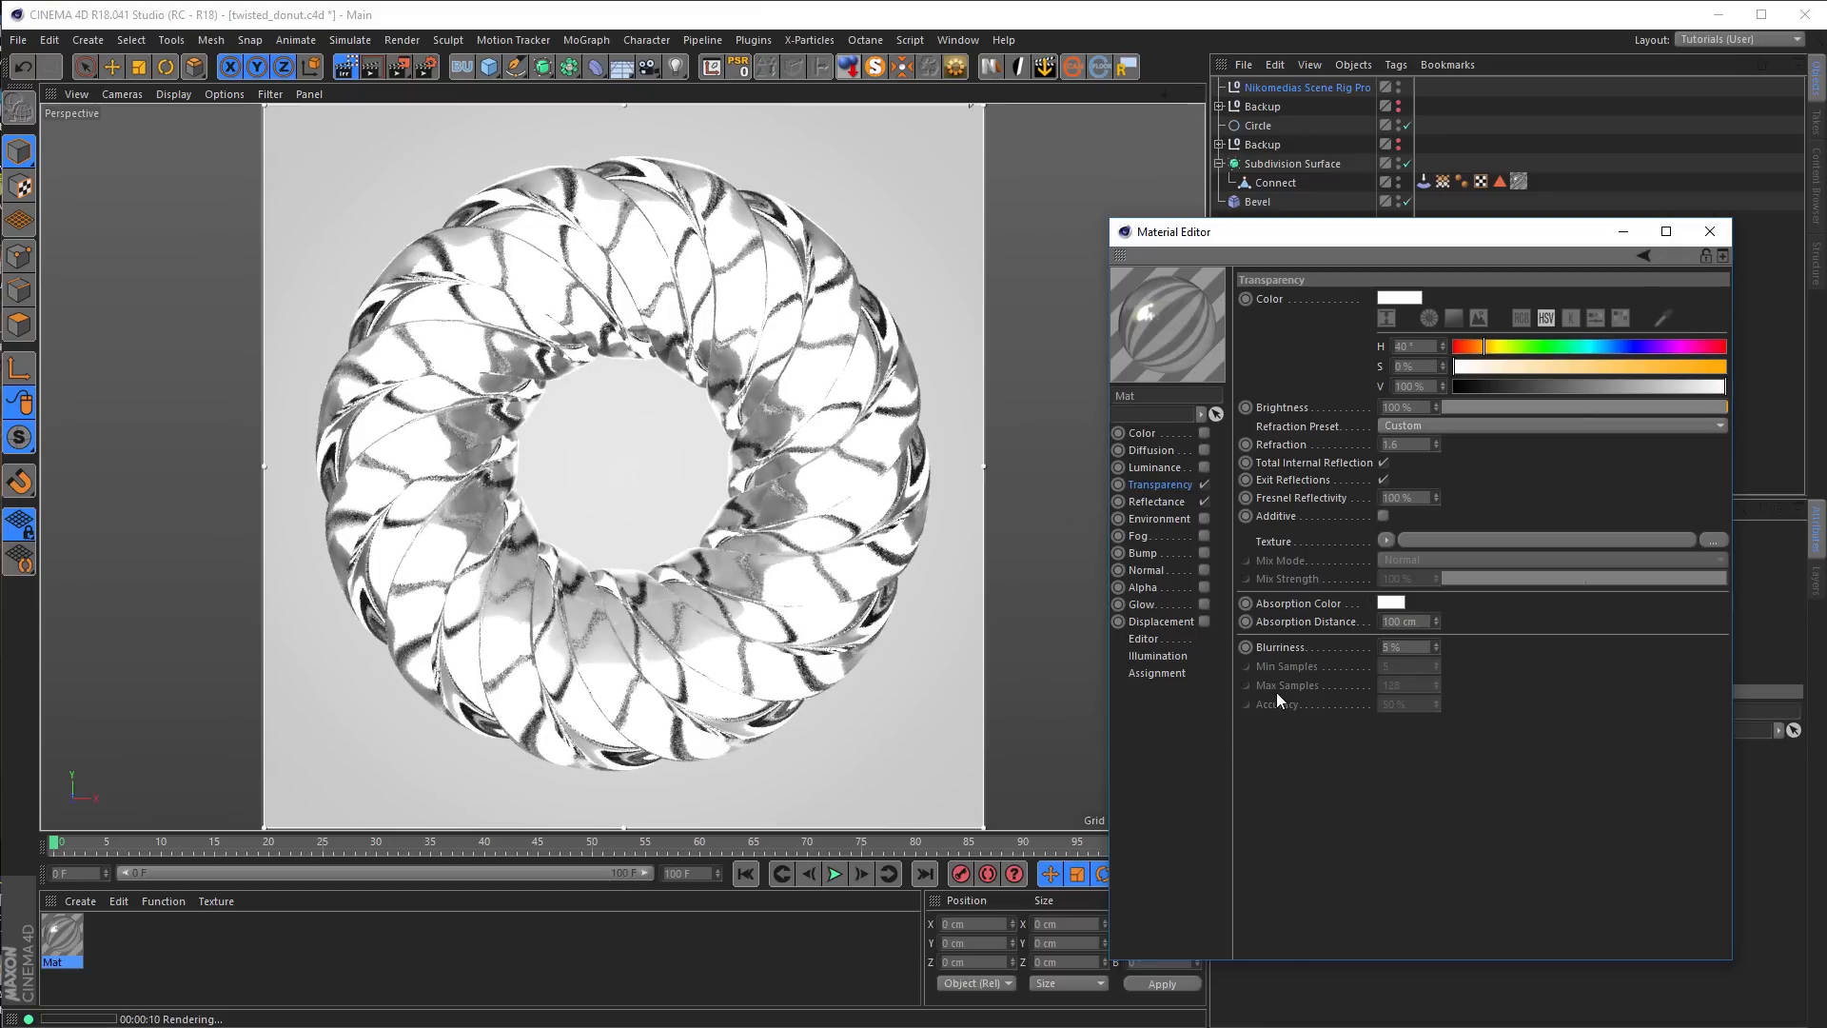
Tint the material's transparency color gold with hue 45° and saturation 31%
left_click_drag(1484, 349, 1481, 348)
left_click(1538, 368)
left_click(1493, 348)
left_click_drag(1493, 348, 1488, 348)
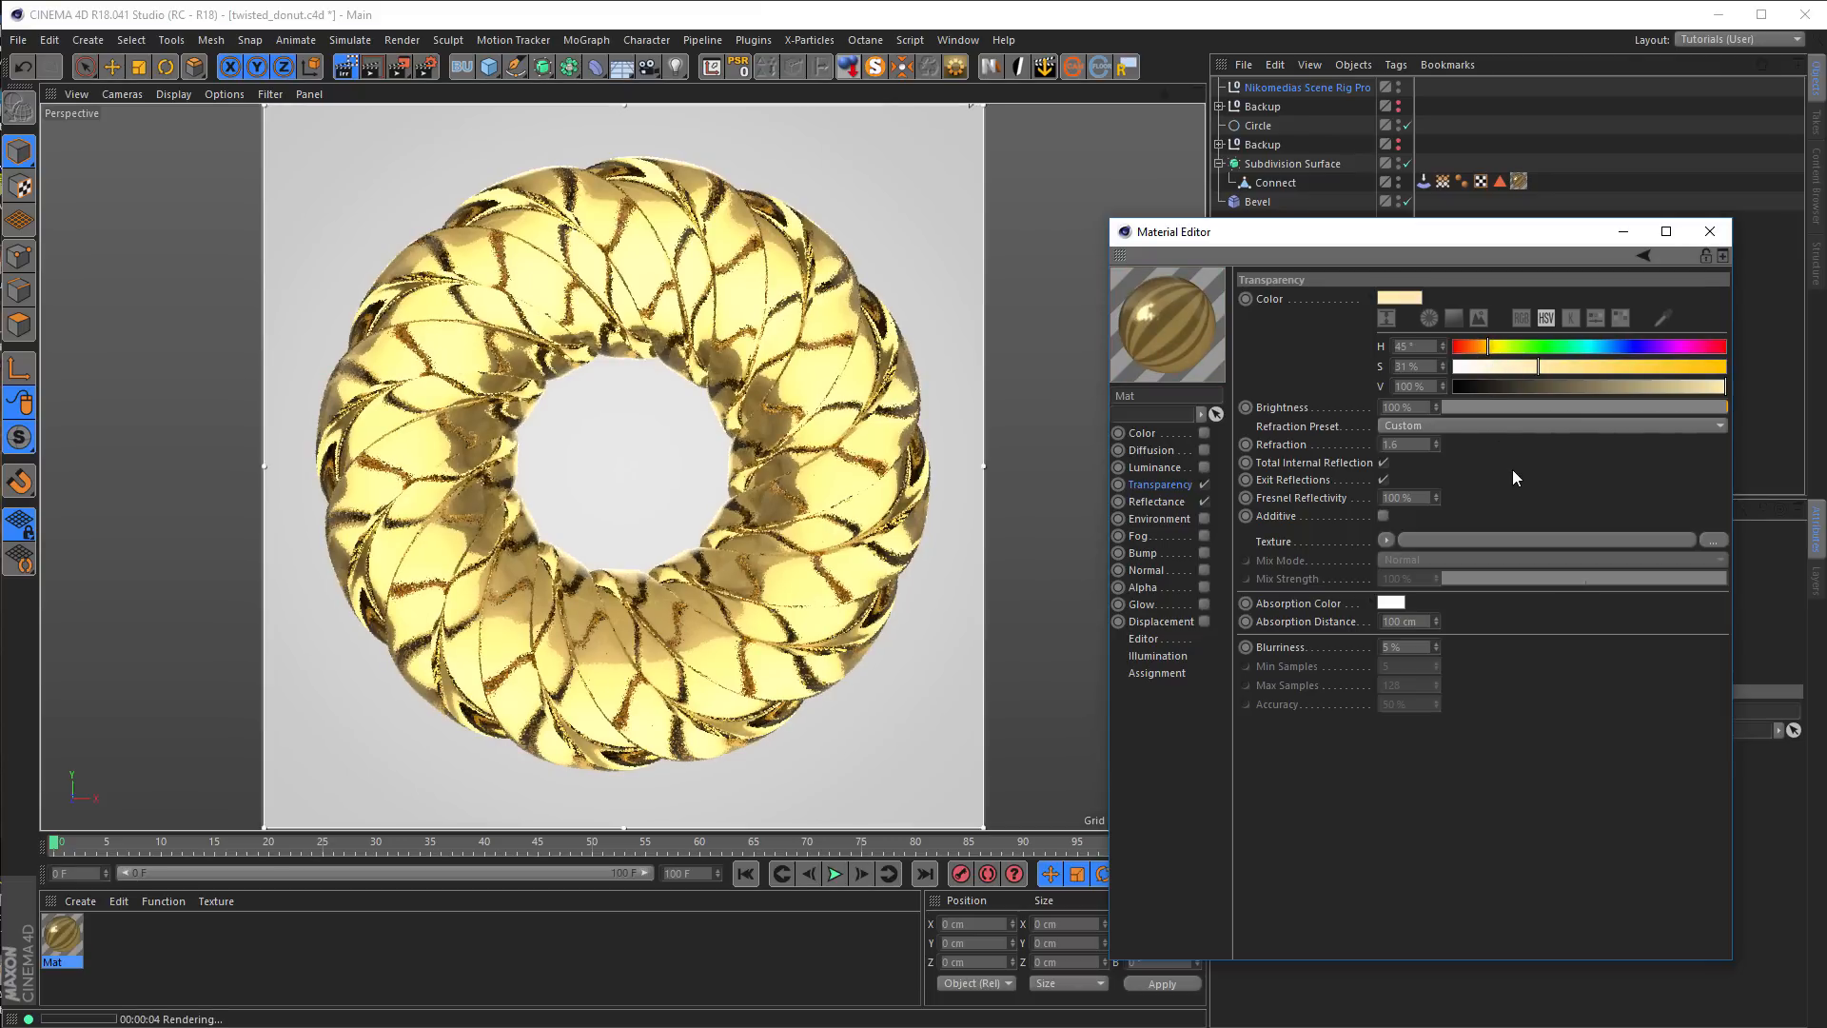
Load a Vertex Map shader as the transparency texture, link it to the Connect object's Stretch map and invert it
left_click_drag(1454, 221, 1454, 400)
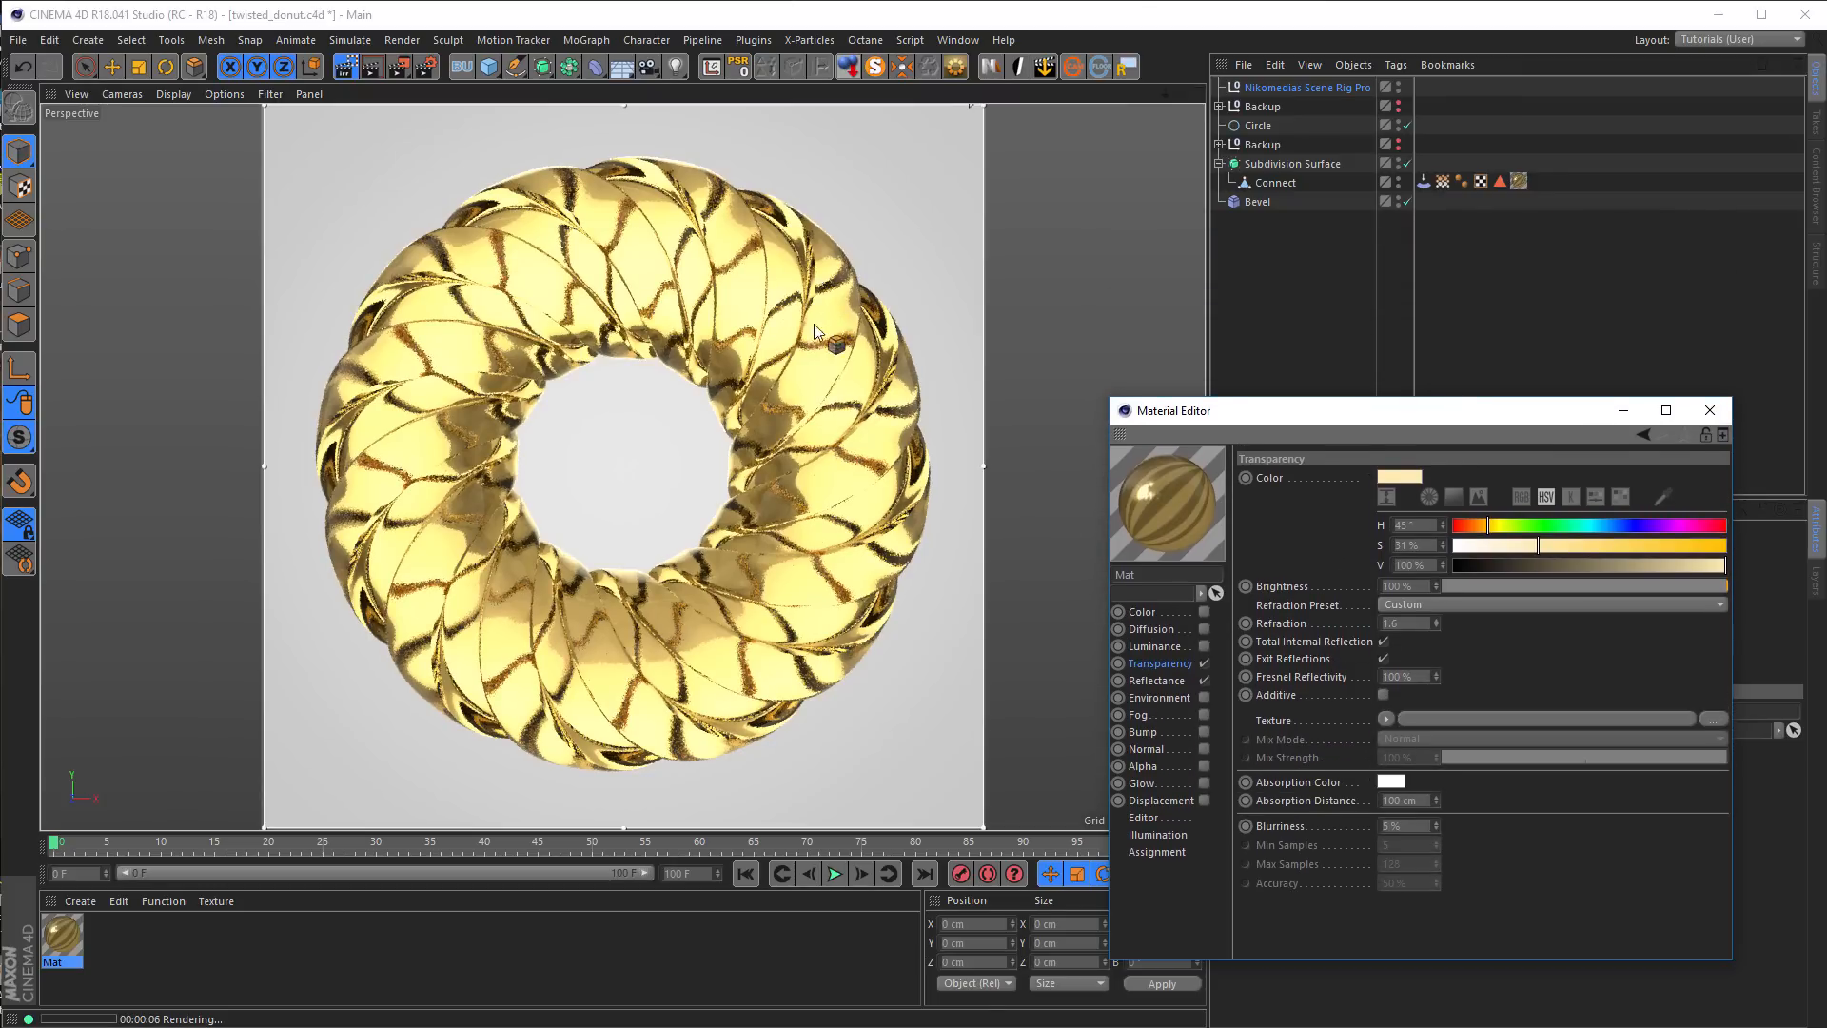
left_click(1387, 717)
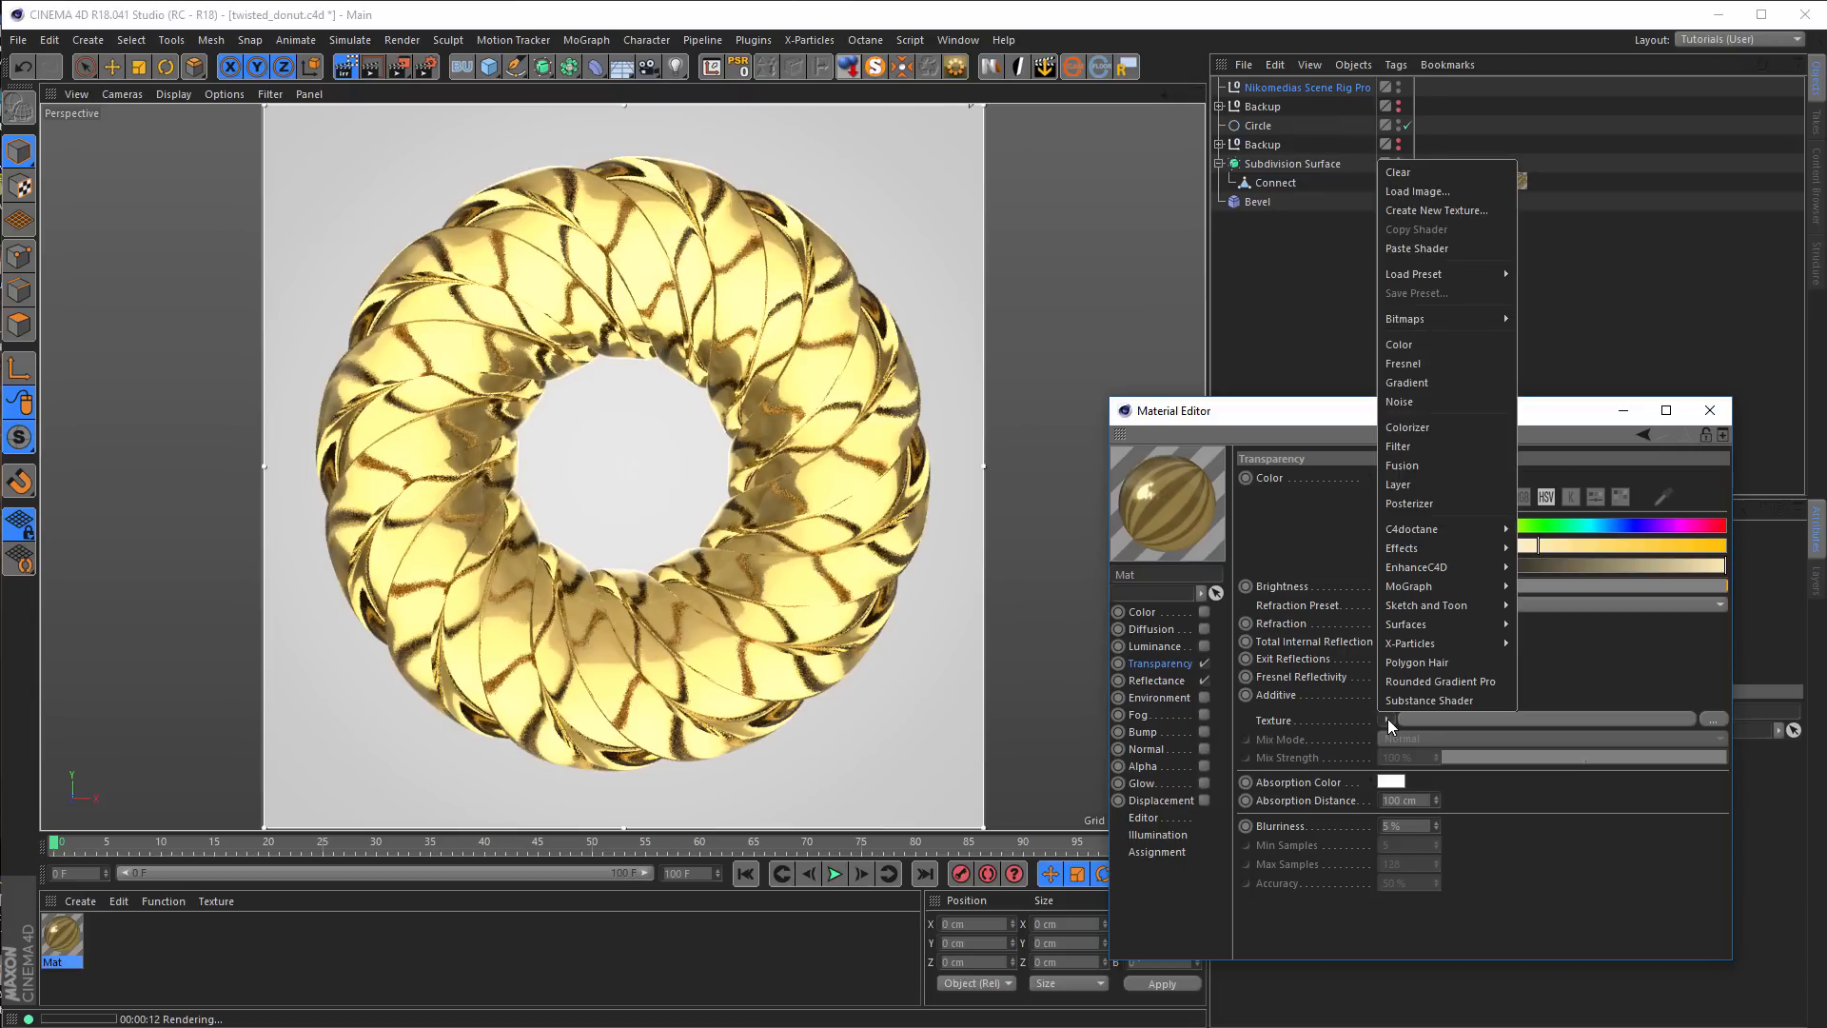
mouse_move(1447, 546)
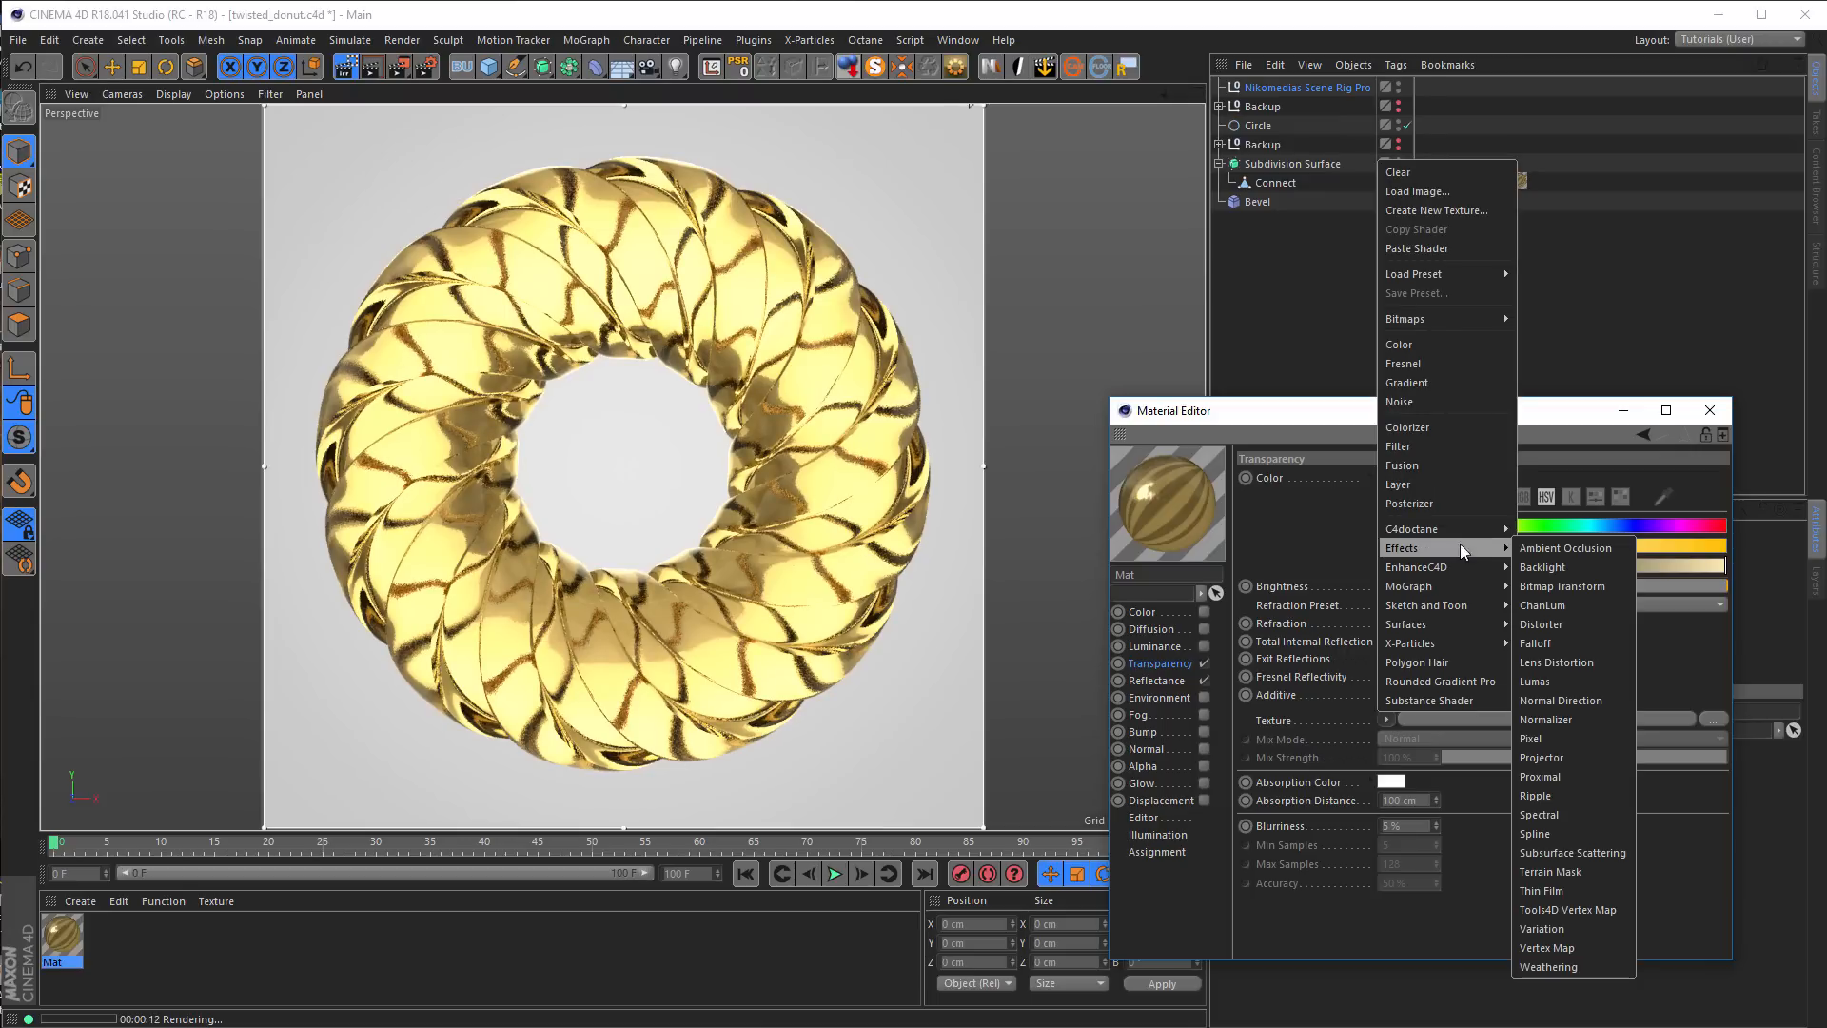
left_click(1568, 947)
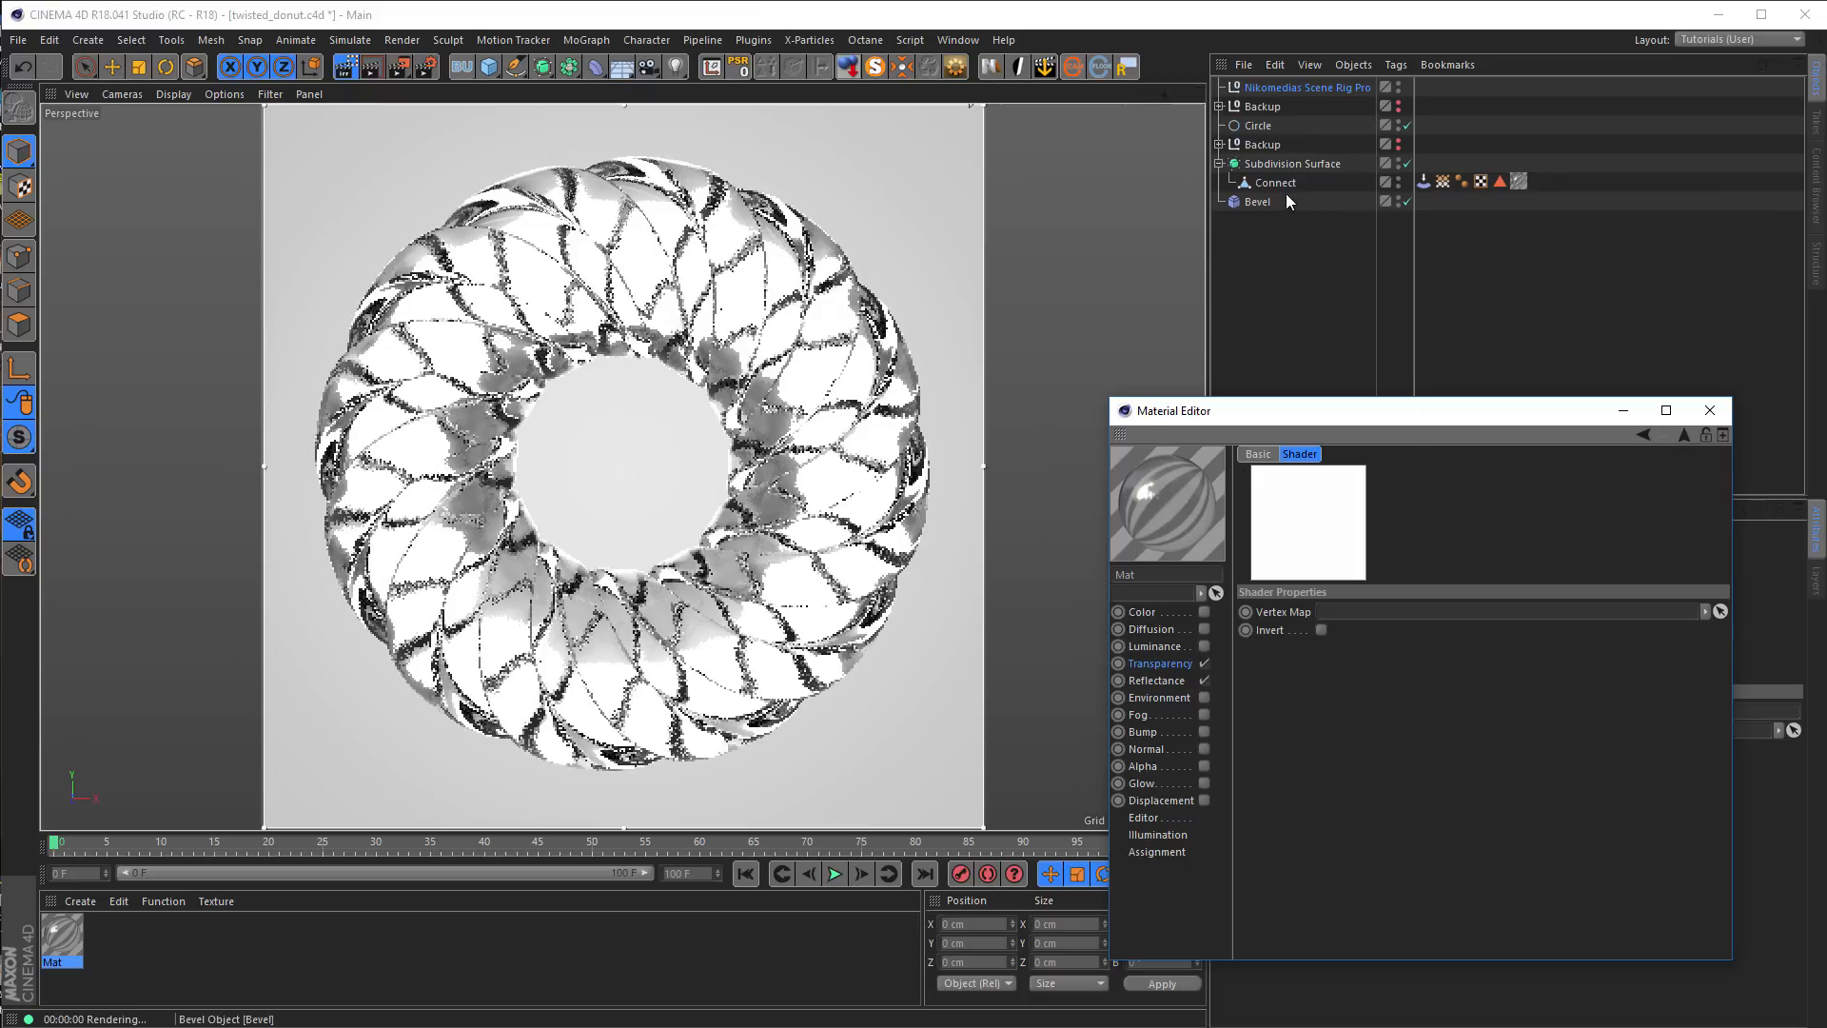
left_click_drag(1442, 181, 1354, 625)
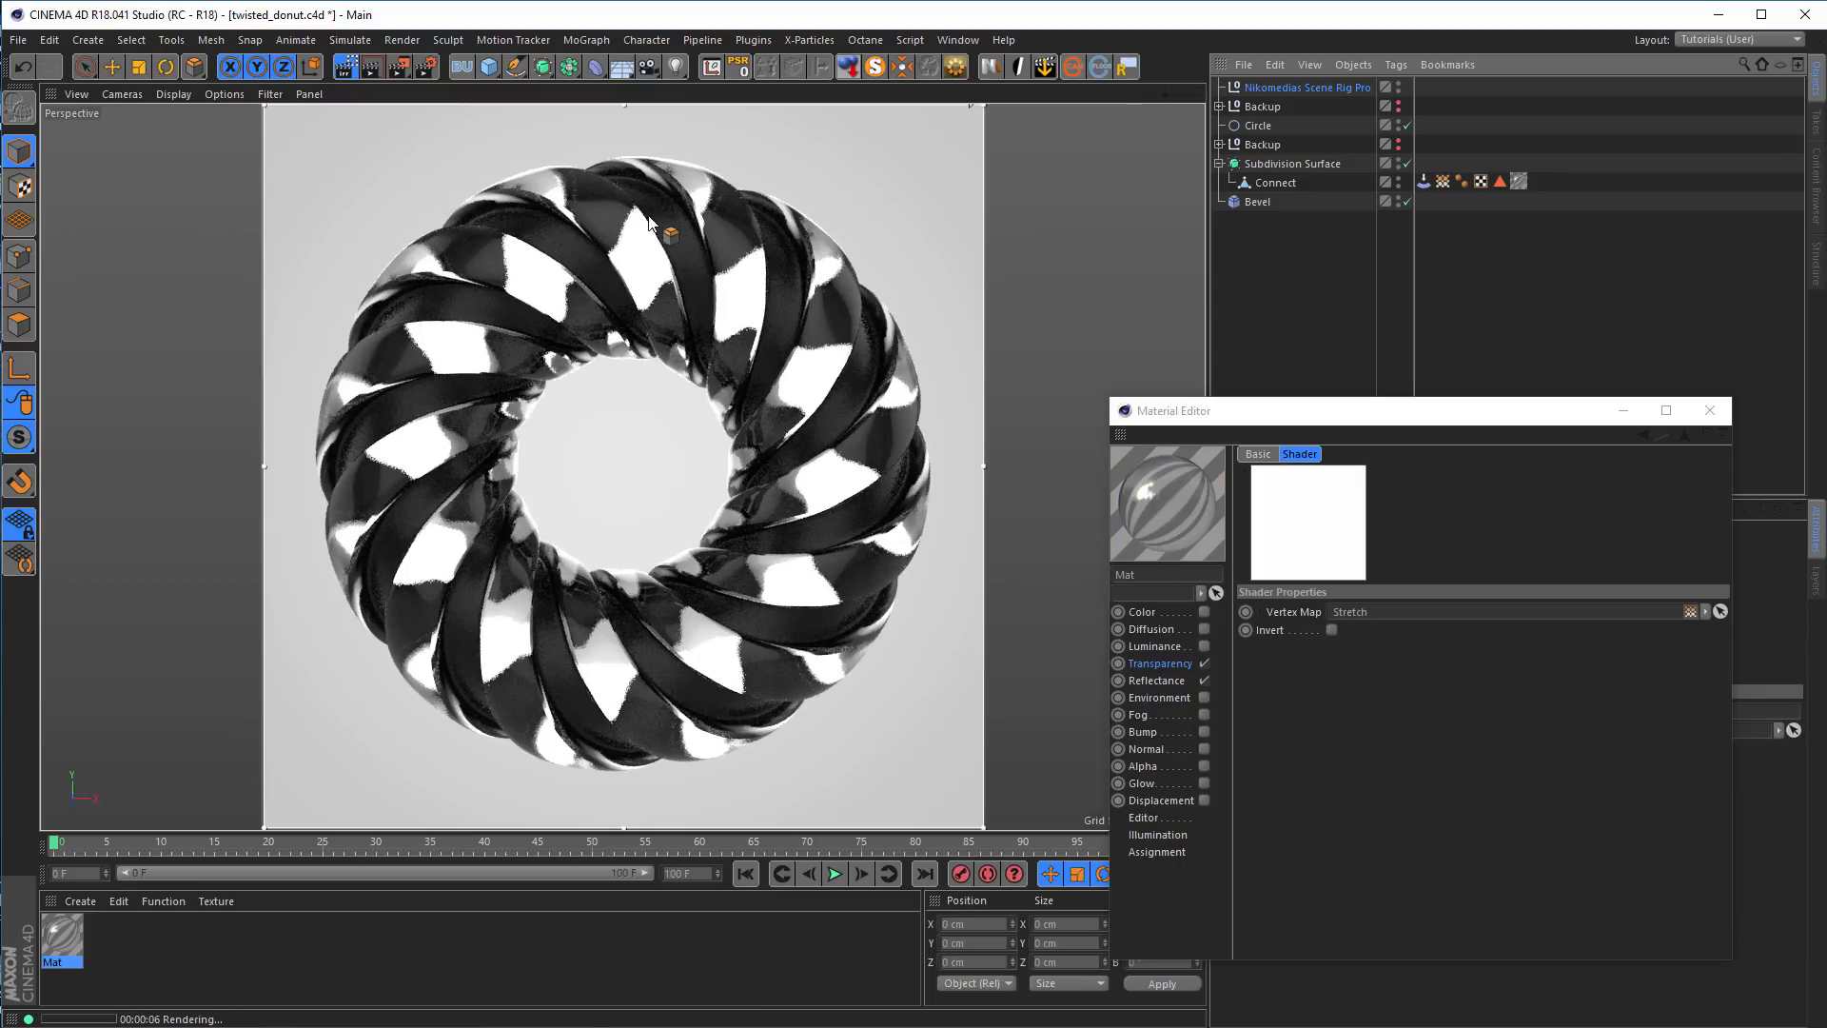
left_click(1332, 630)
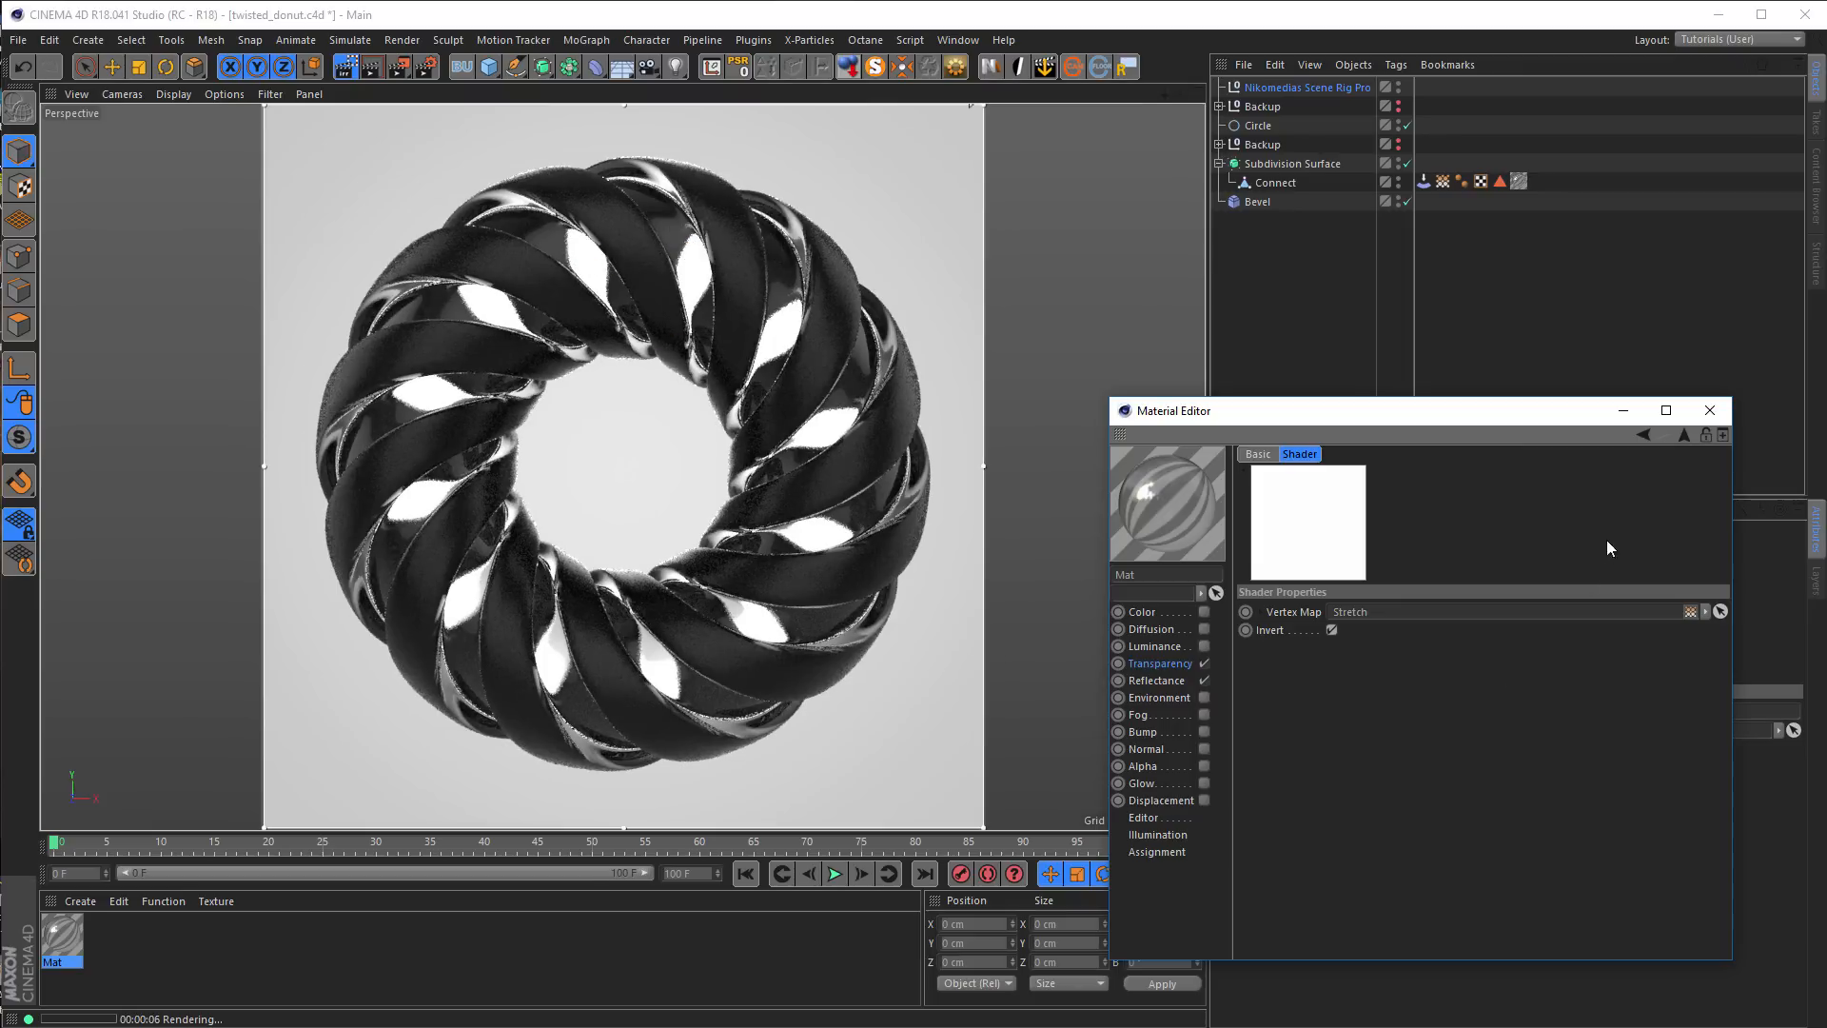
Return to the Transparency channel and set the vertex map texture's mix mode to Multiply
left_click(1686, 438)
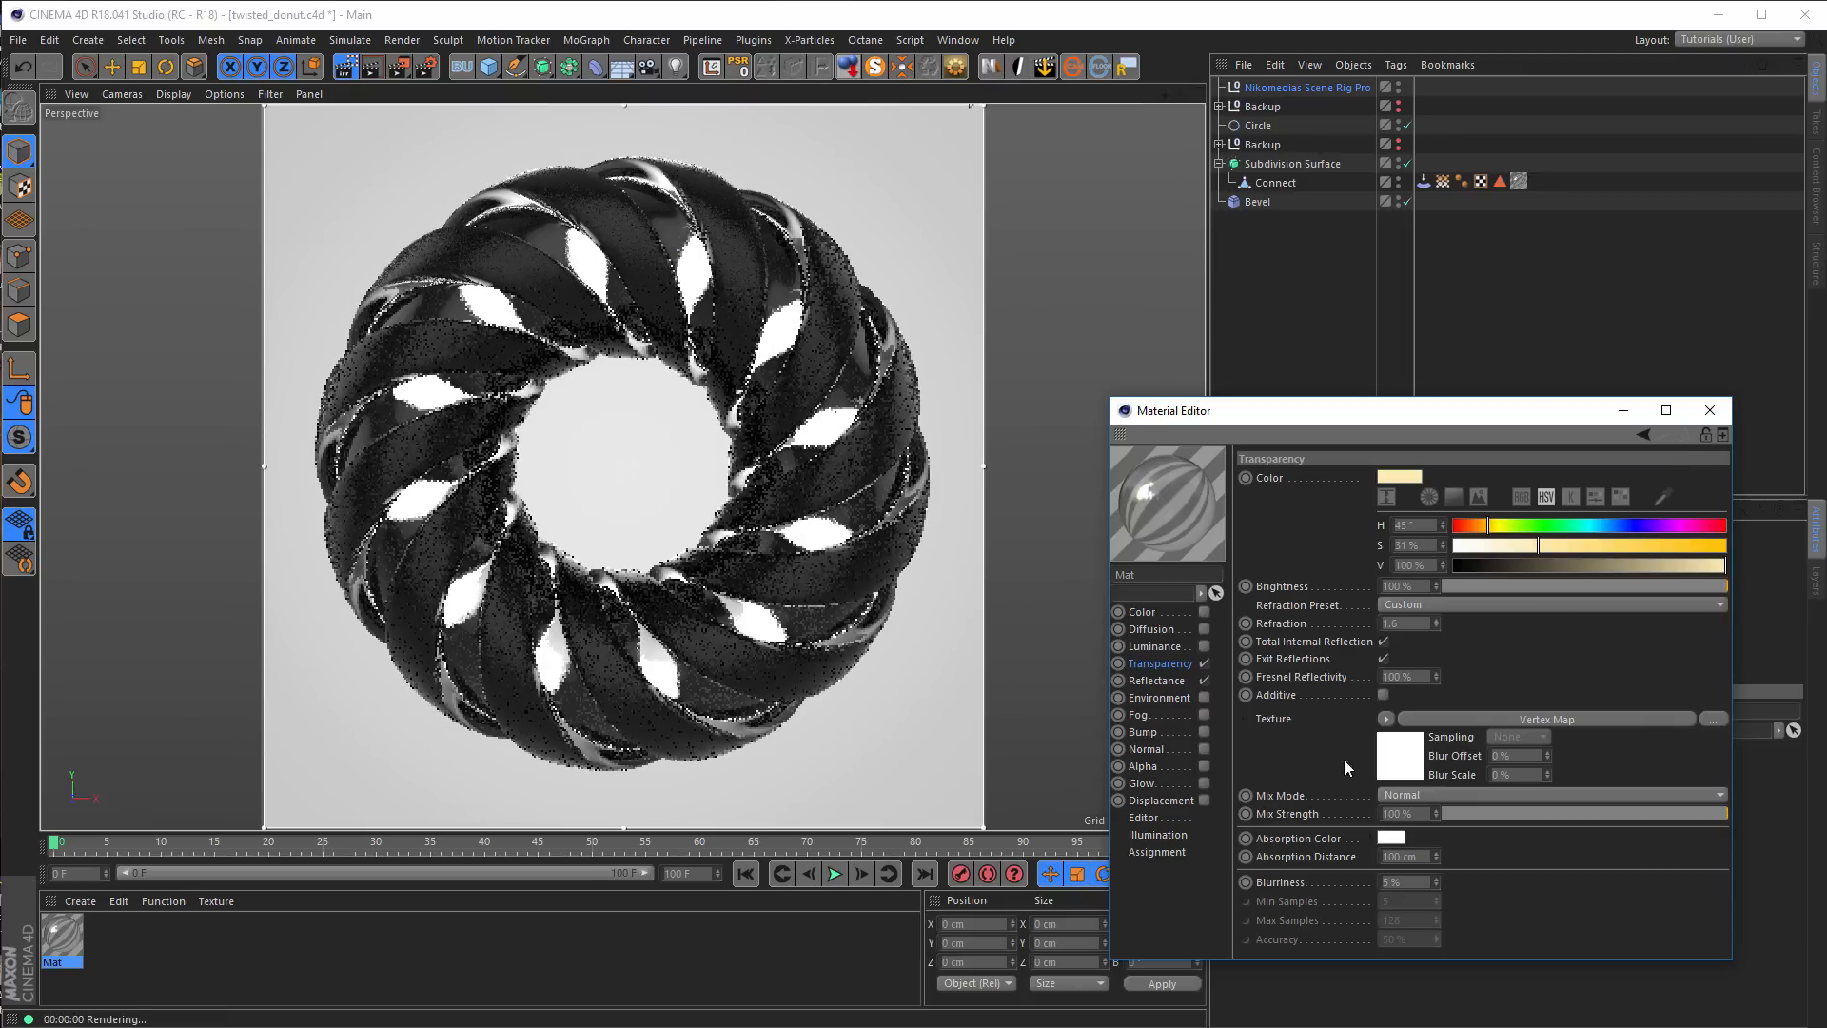
left_click(1404, 793)
left_click(1439, 870)
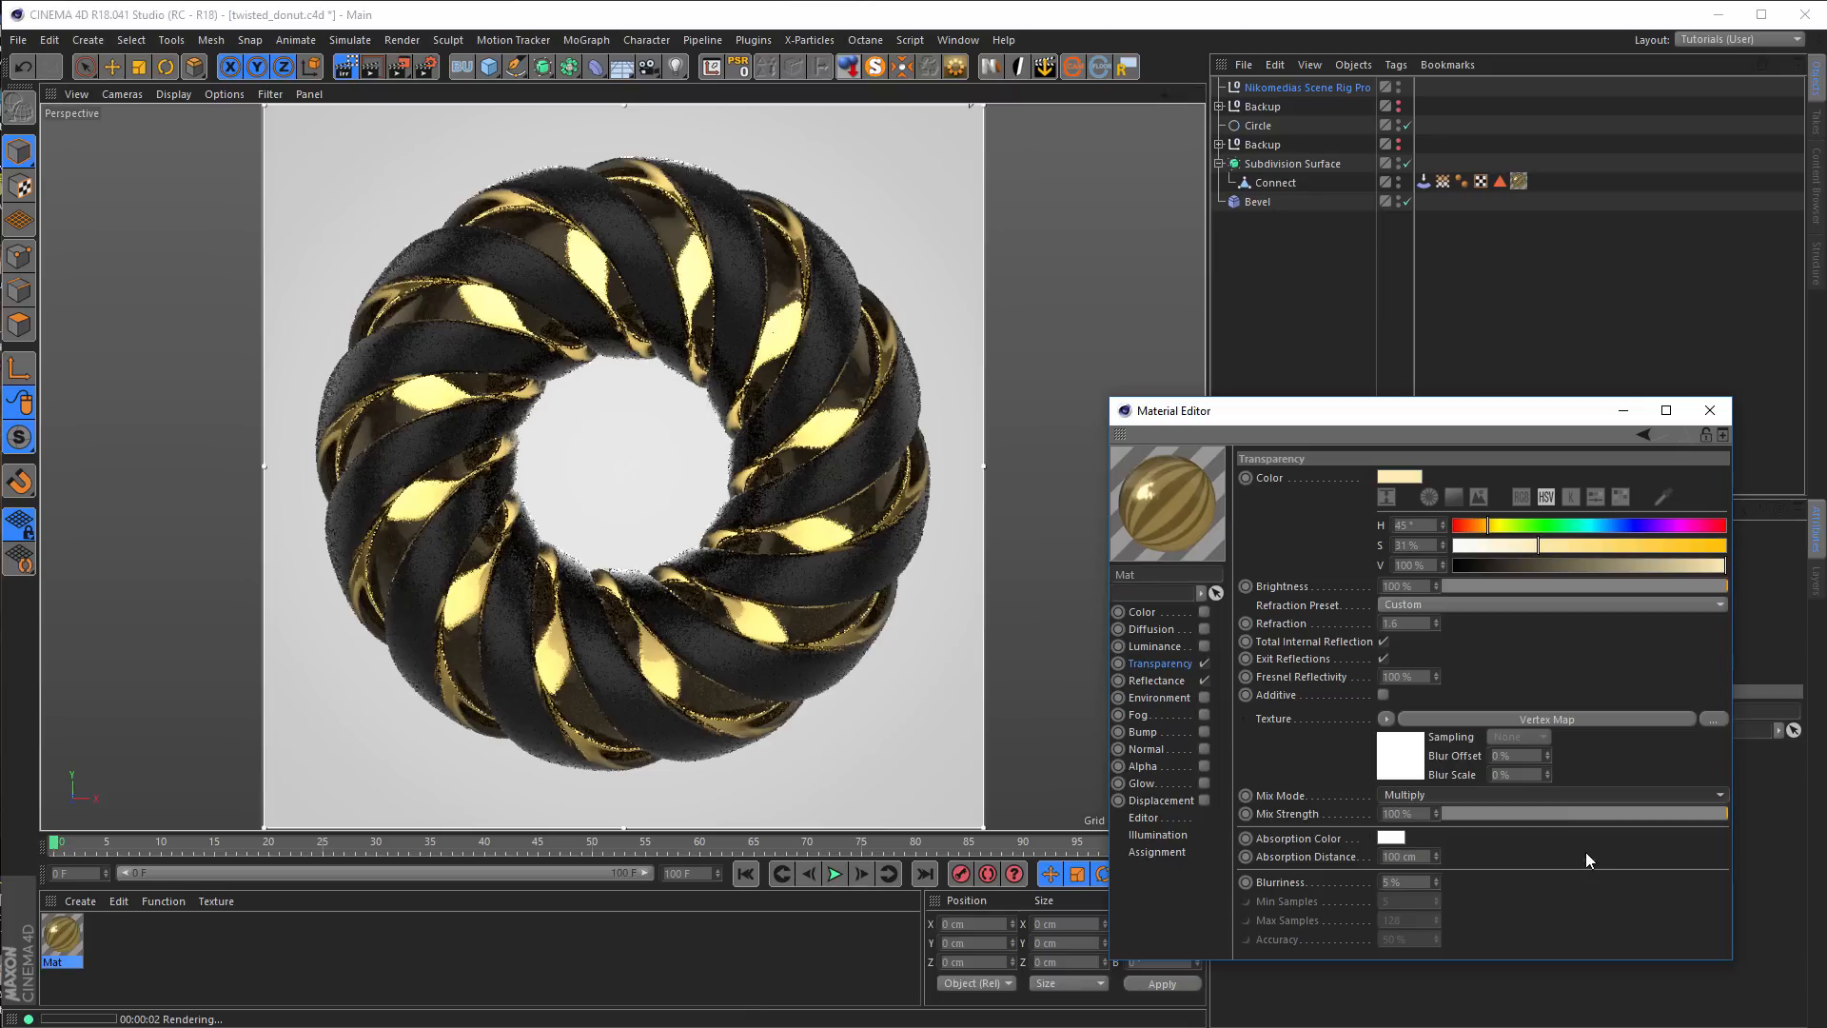
Close the material settings, open the Nikomedias Scene Rig Pro's background settings and set Background Brightness to 25%
left_click(1719, 412)
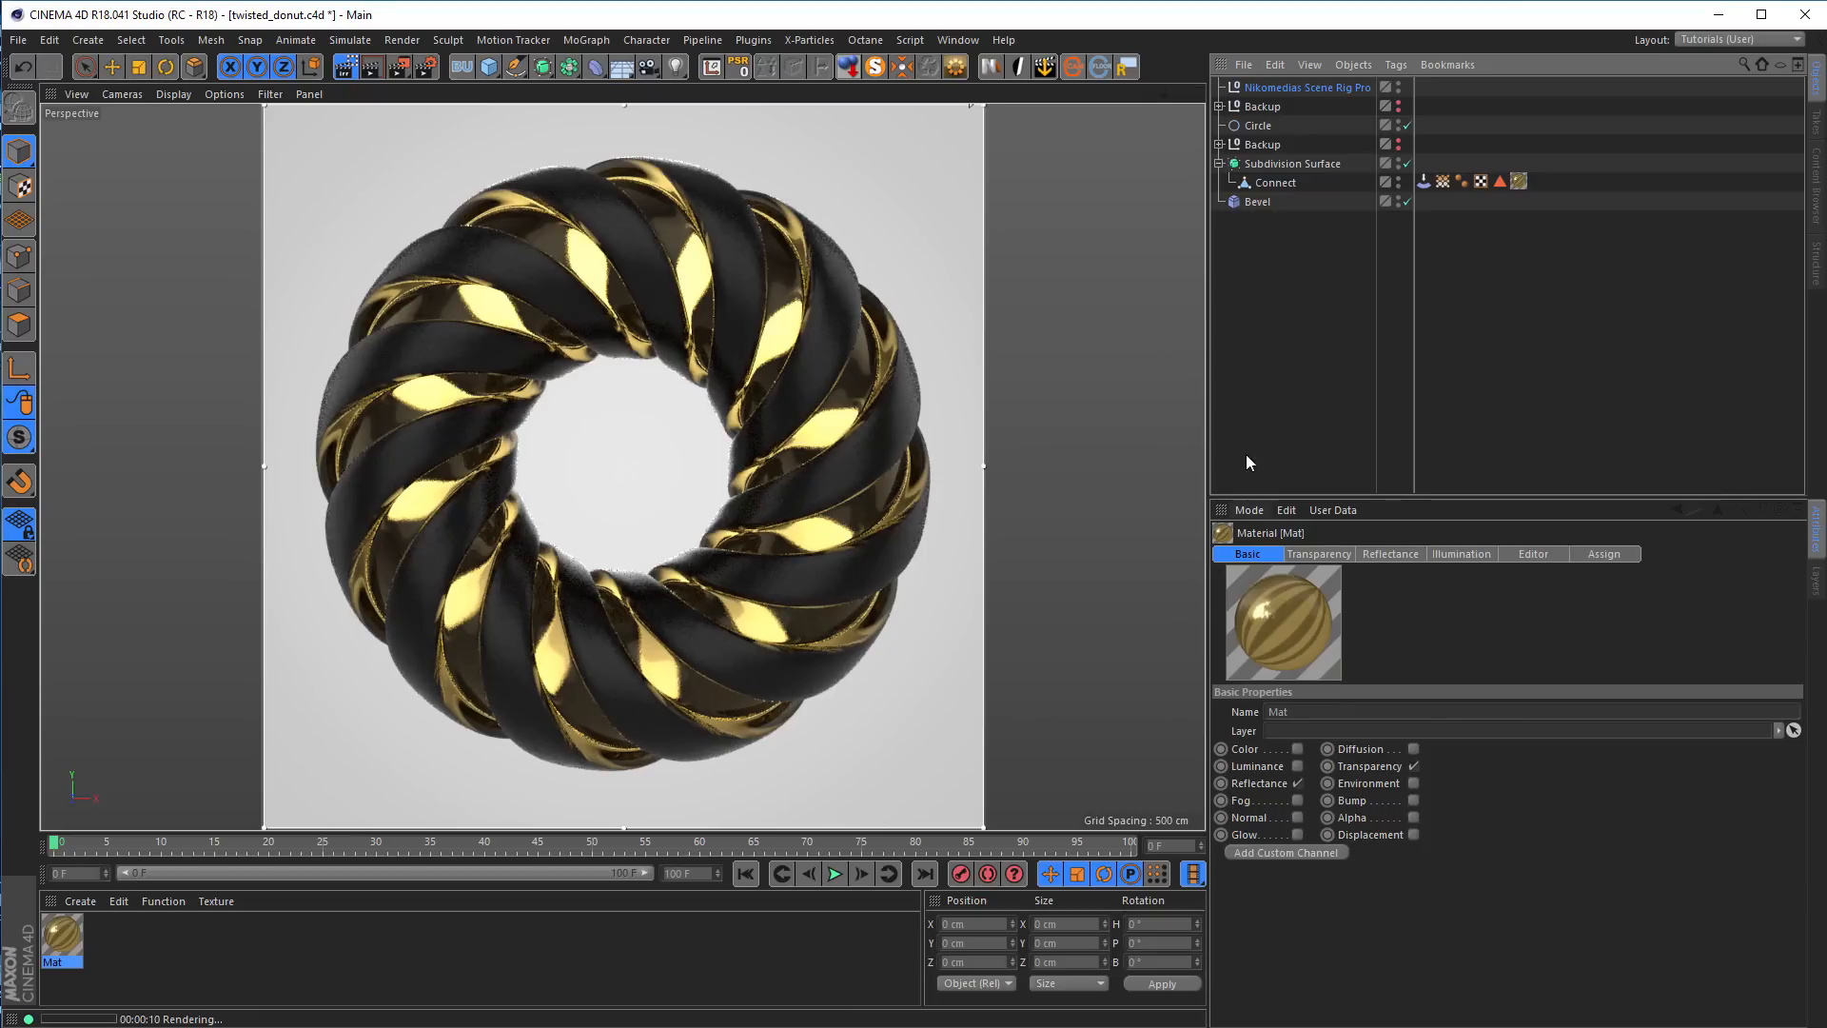
left_click(1284, 88)
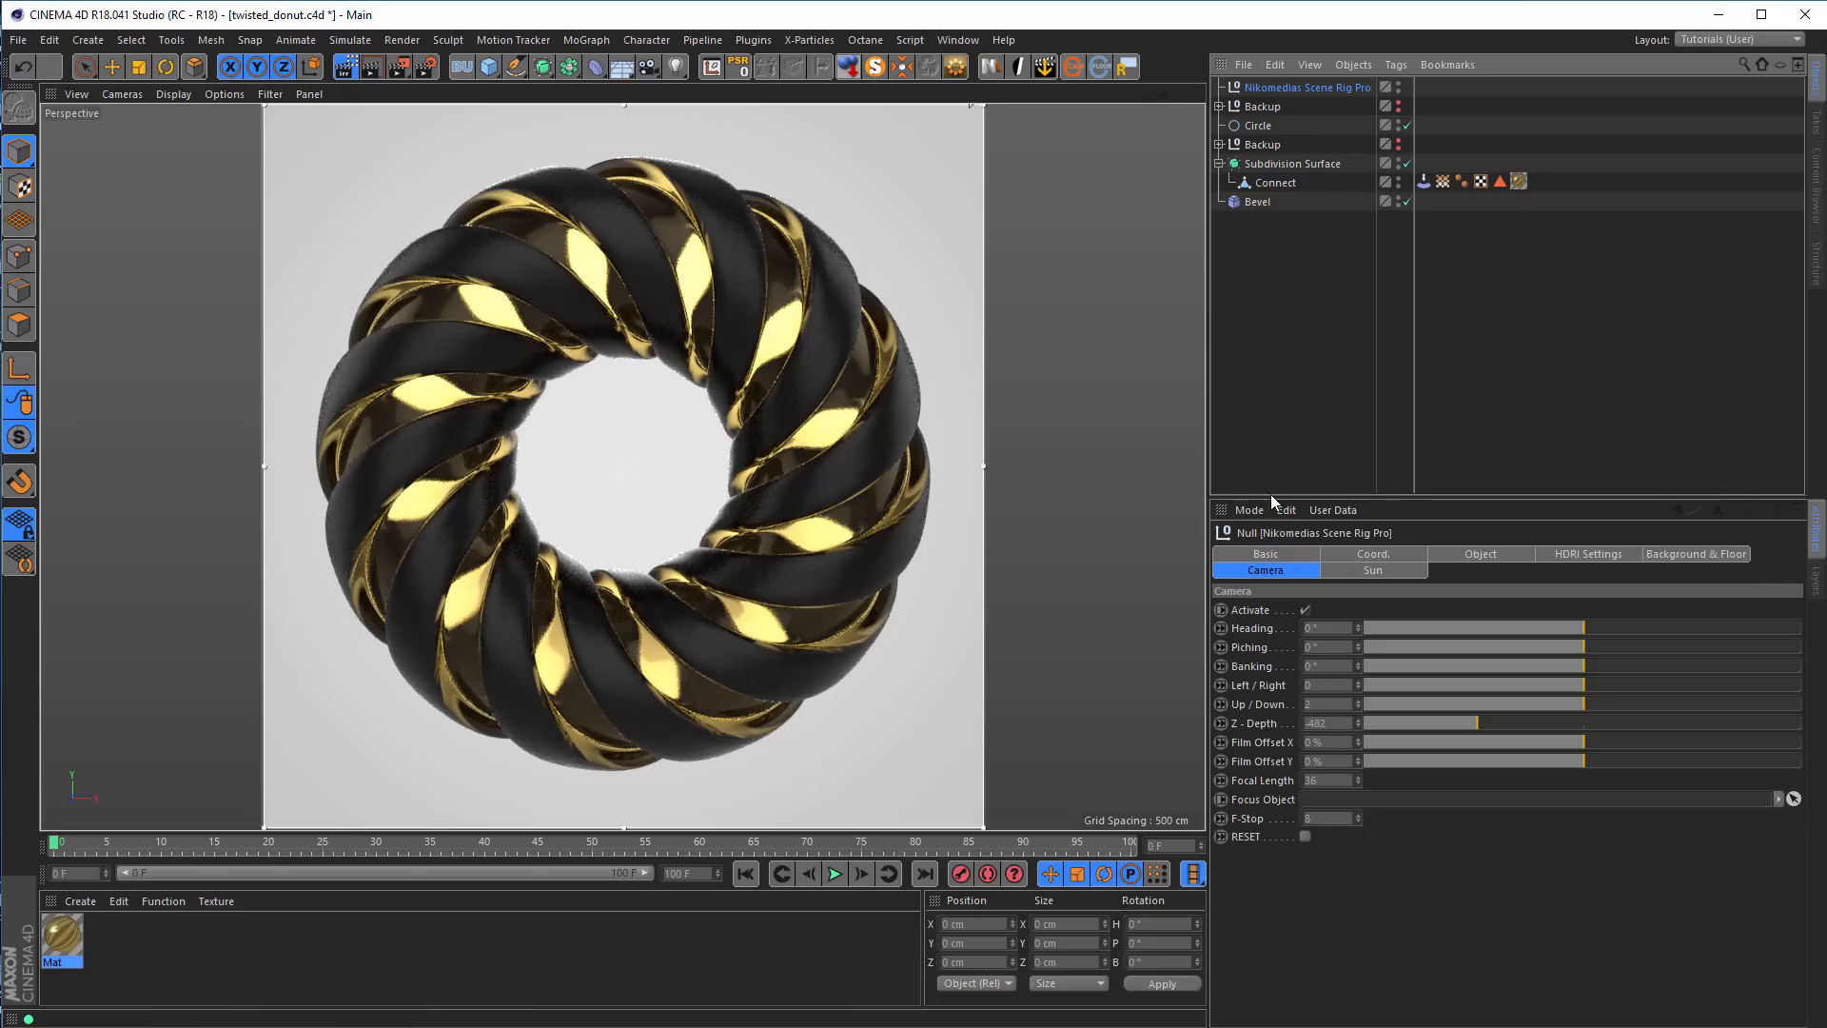
left_click(1698, 558)
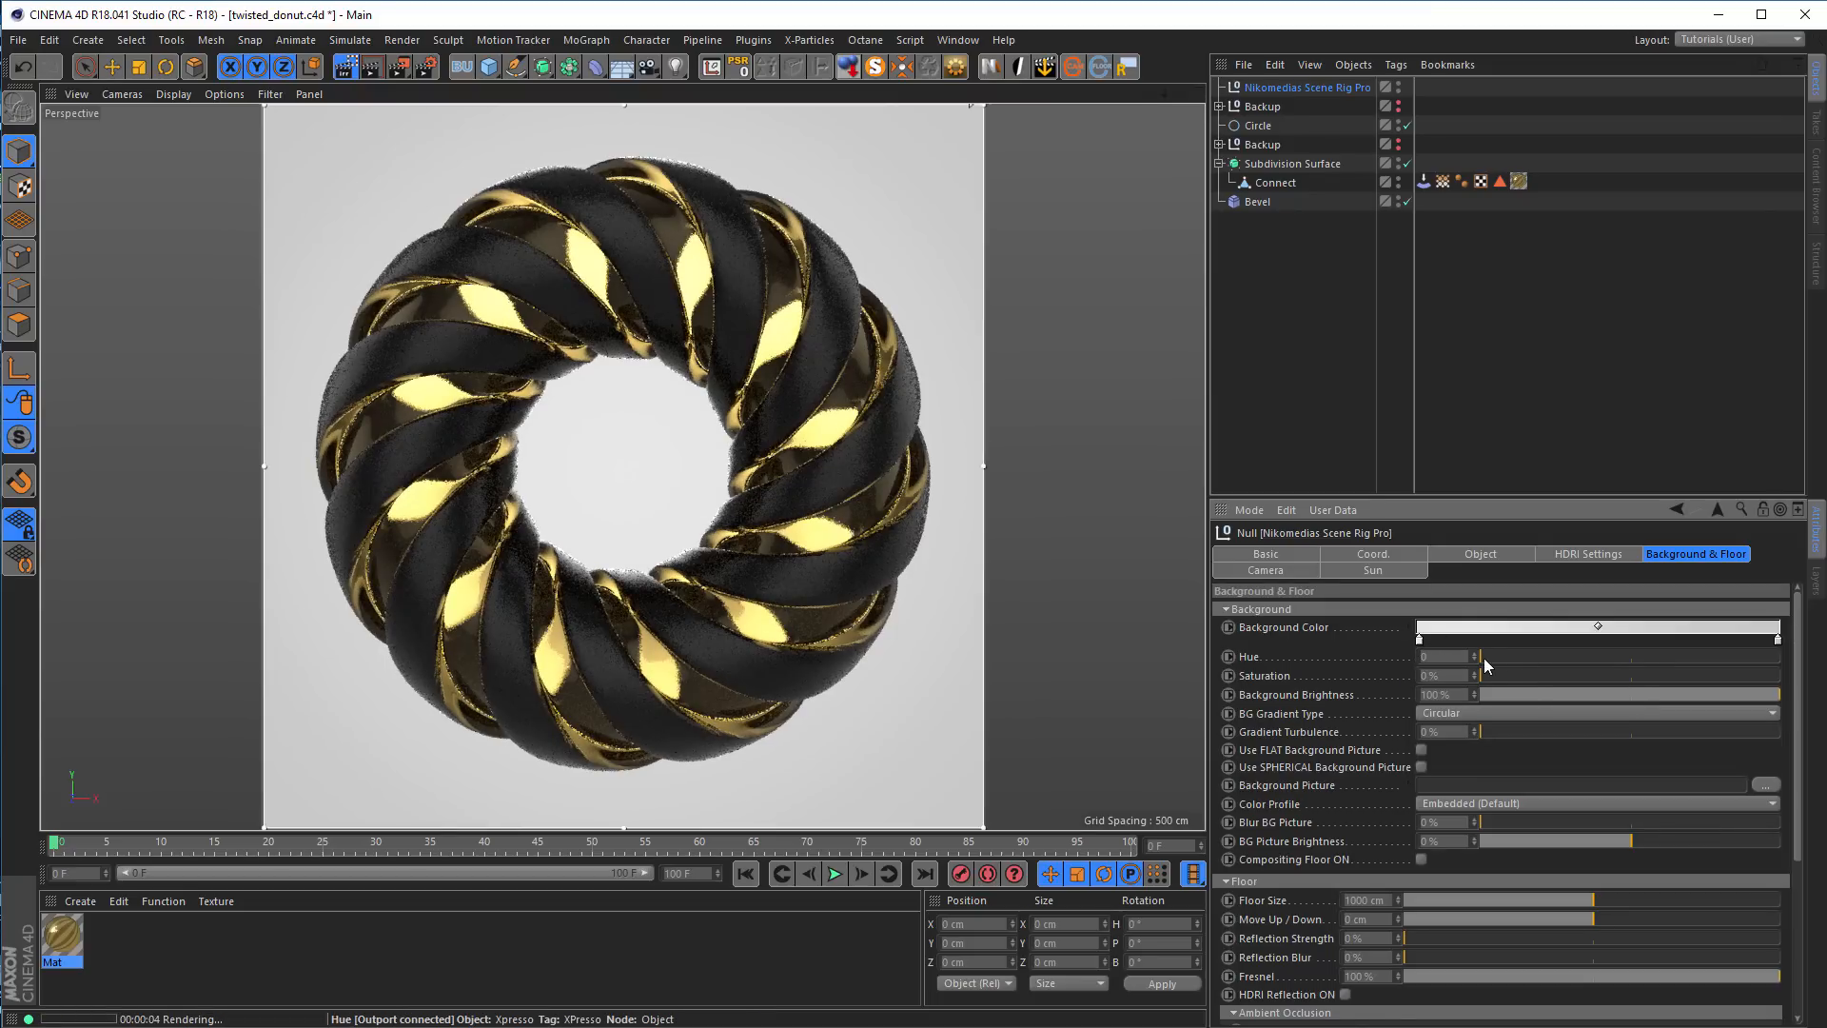
double_click(1419, 643)
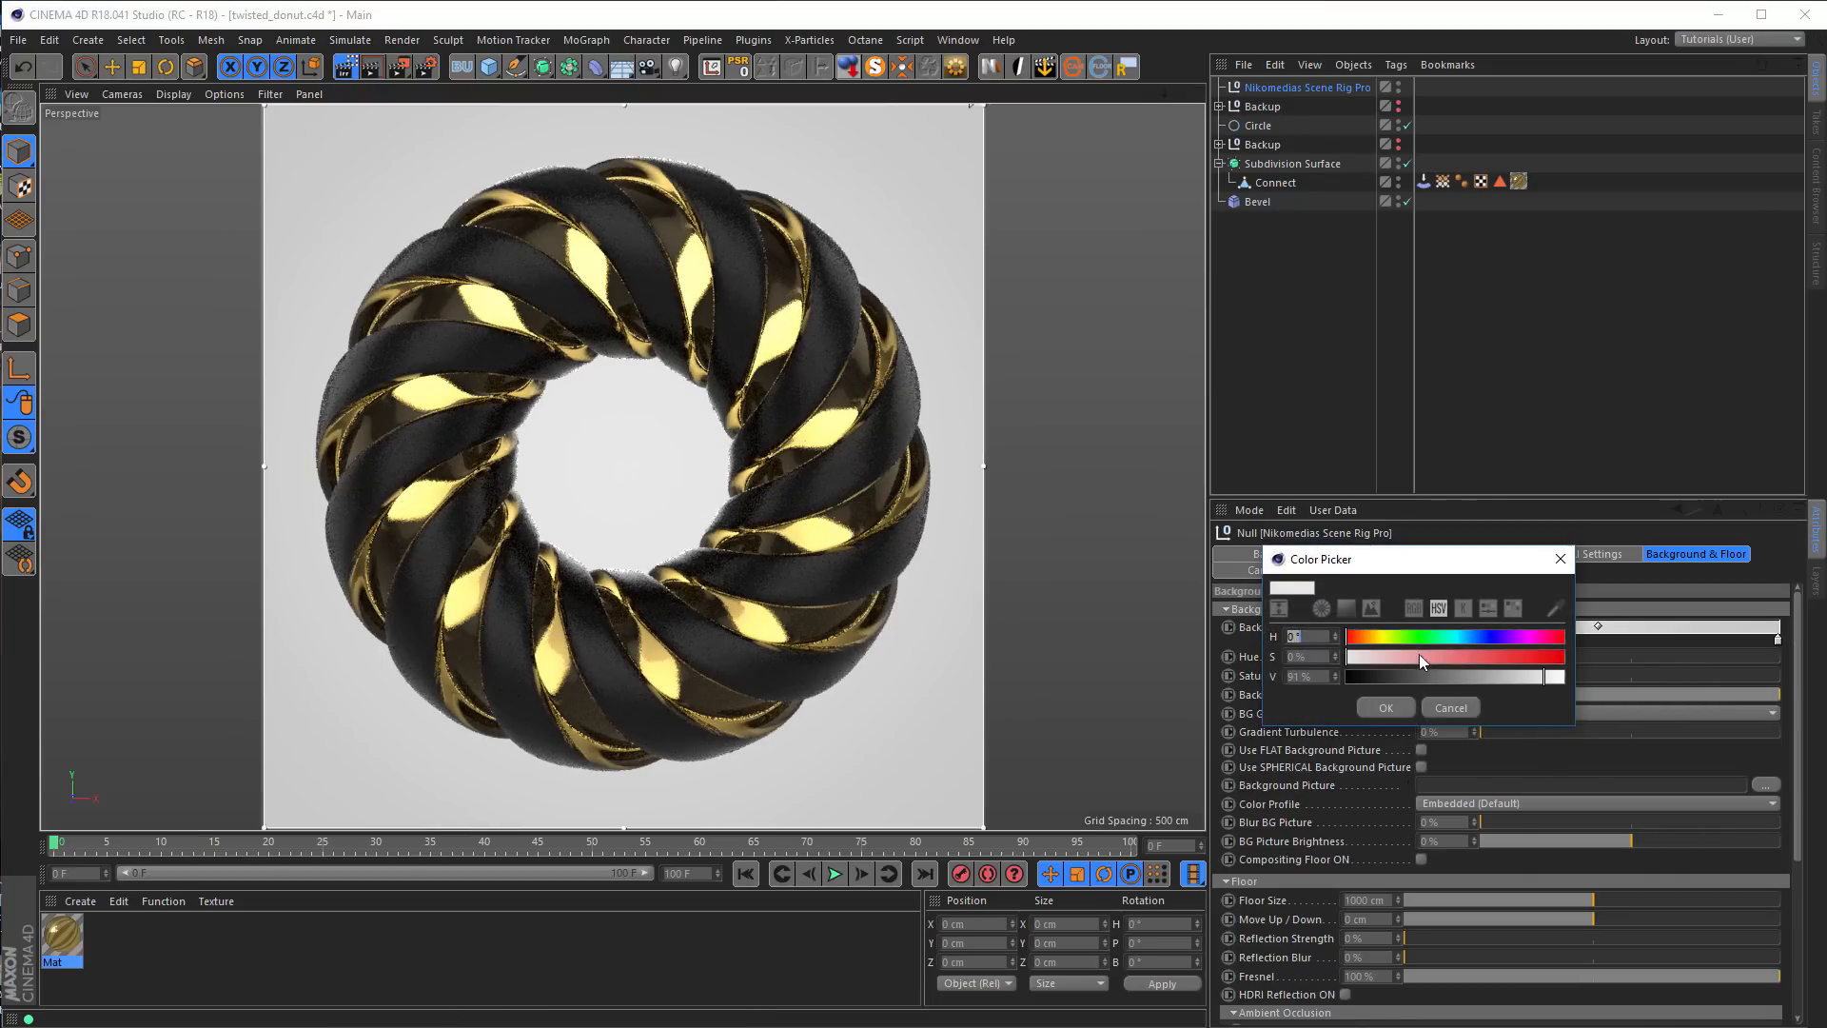
left_click(1561, 557)
left_click_drag(1767, 692, 1635, 702)
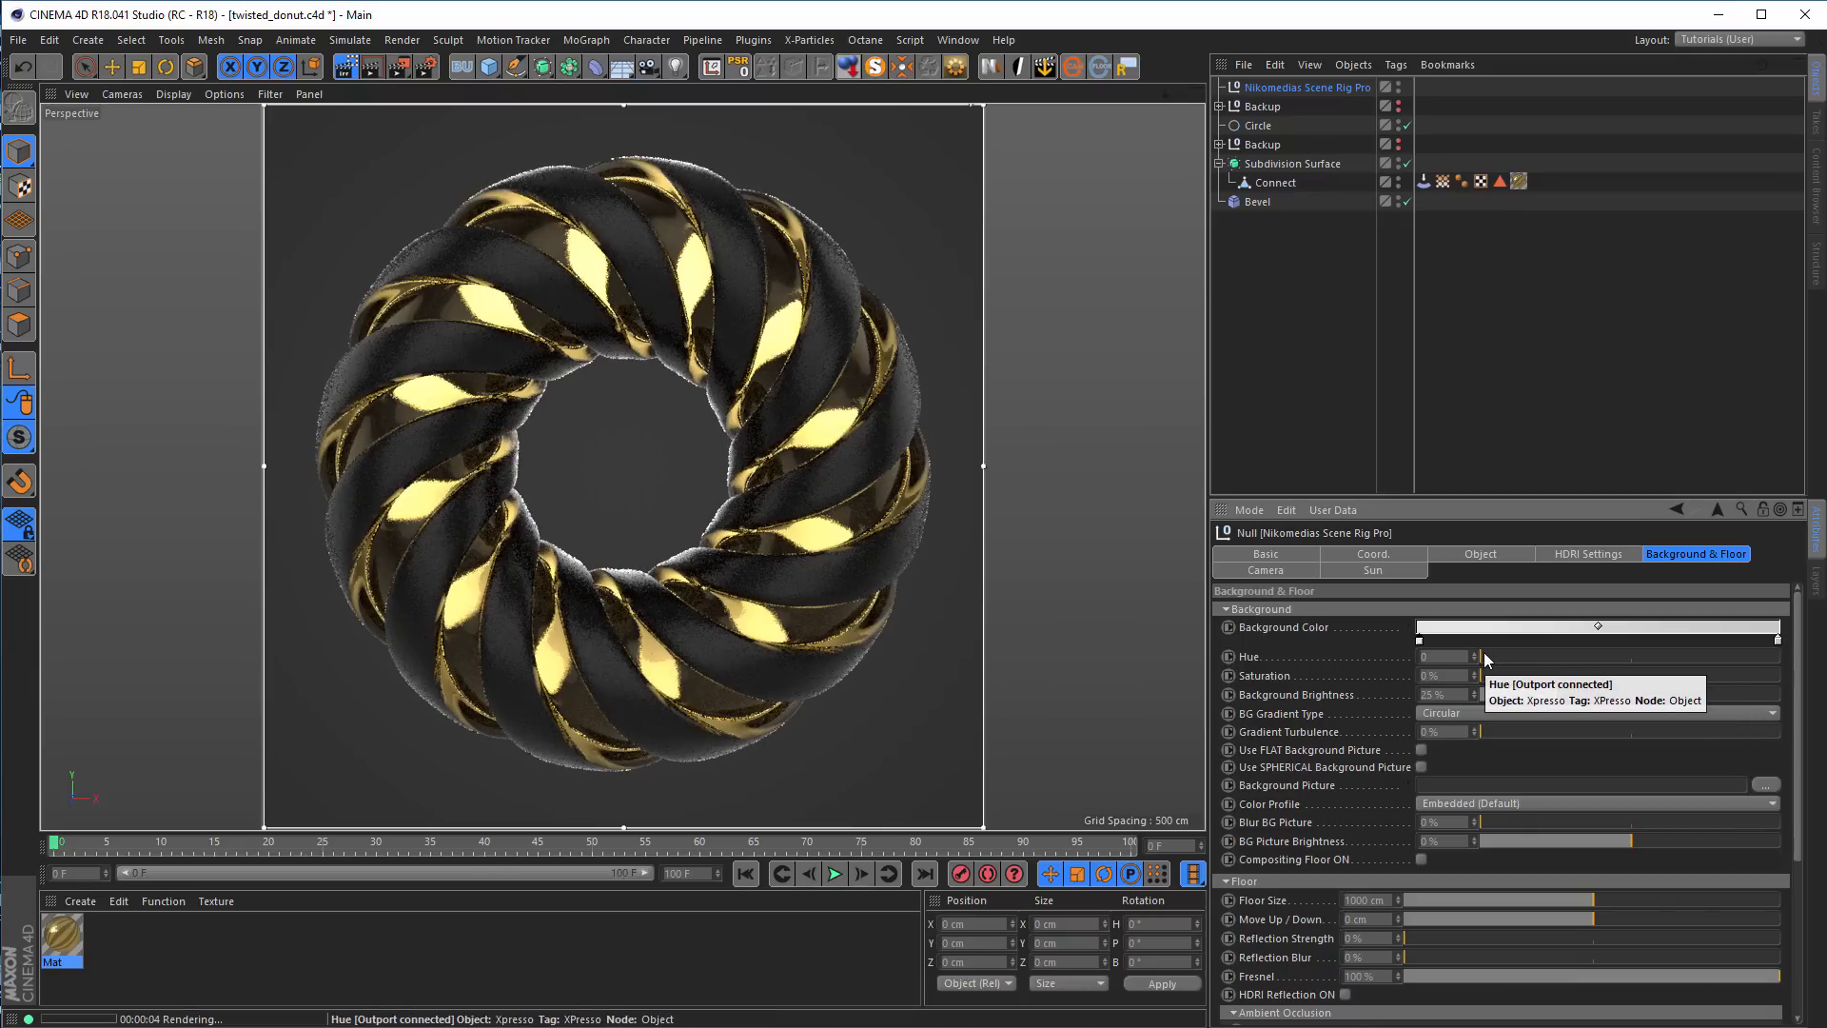
Try a saturated background tint with saturation 100% and hue 52
left_click_drag(1492, 674, 1805, 687)
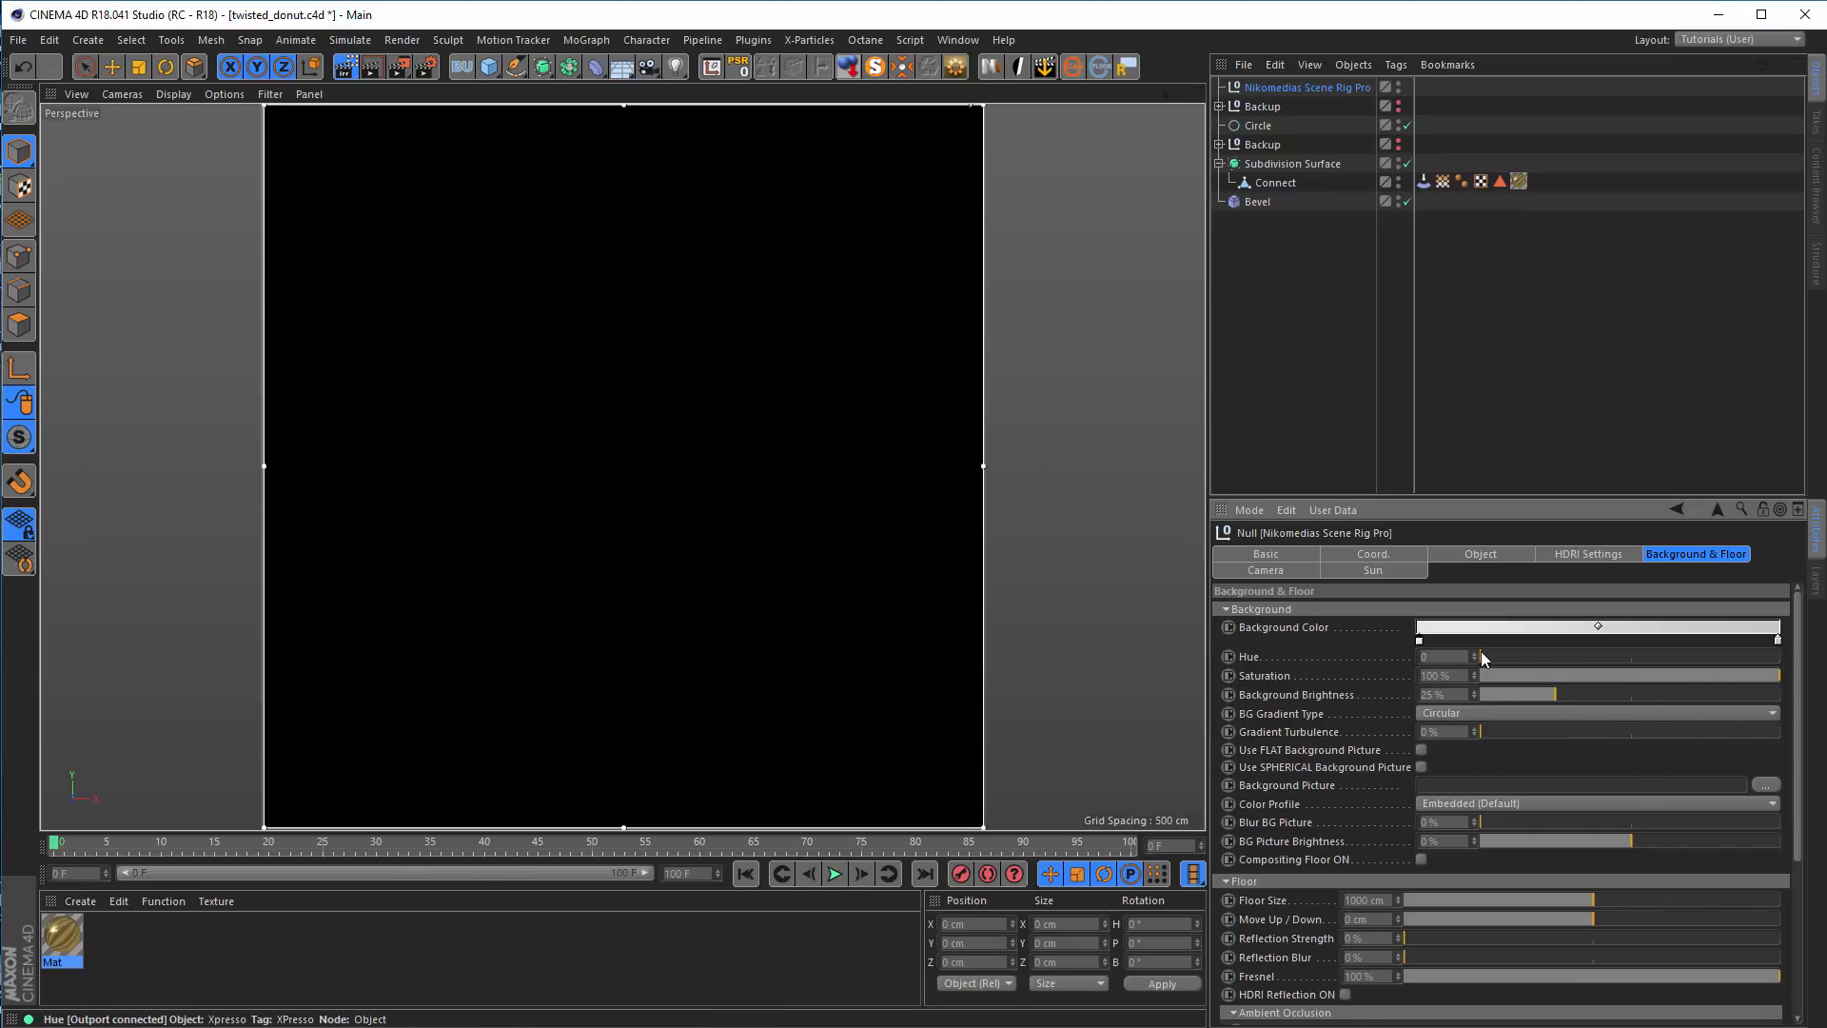
left_click_drag(1480, 653, 1483, 652)
left_click_drag(1493, 655, 1506, 655)
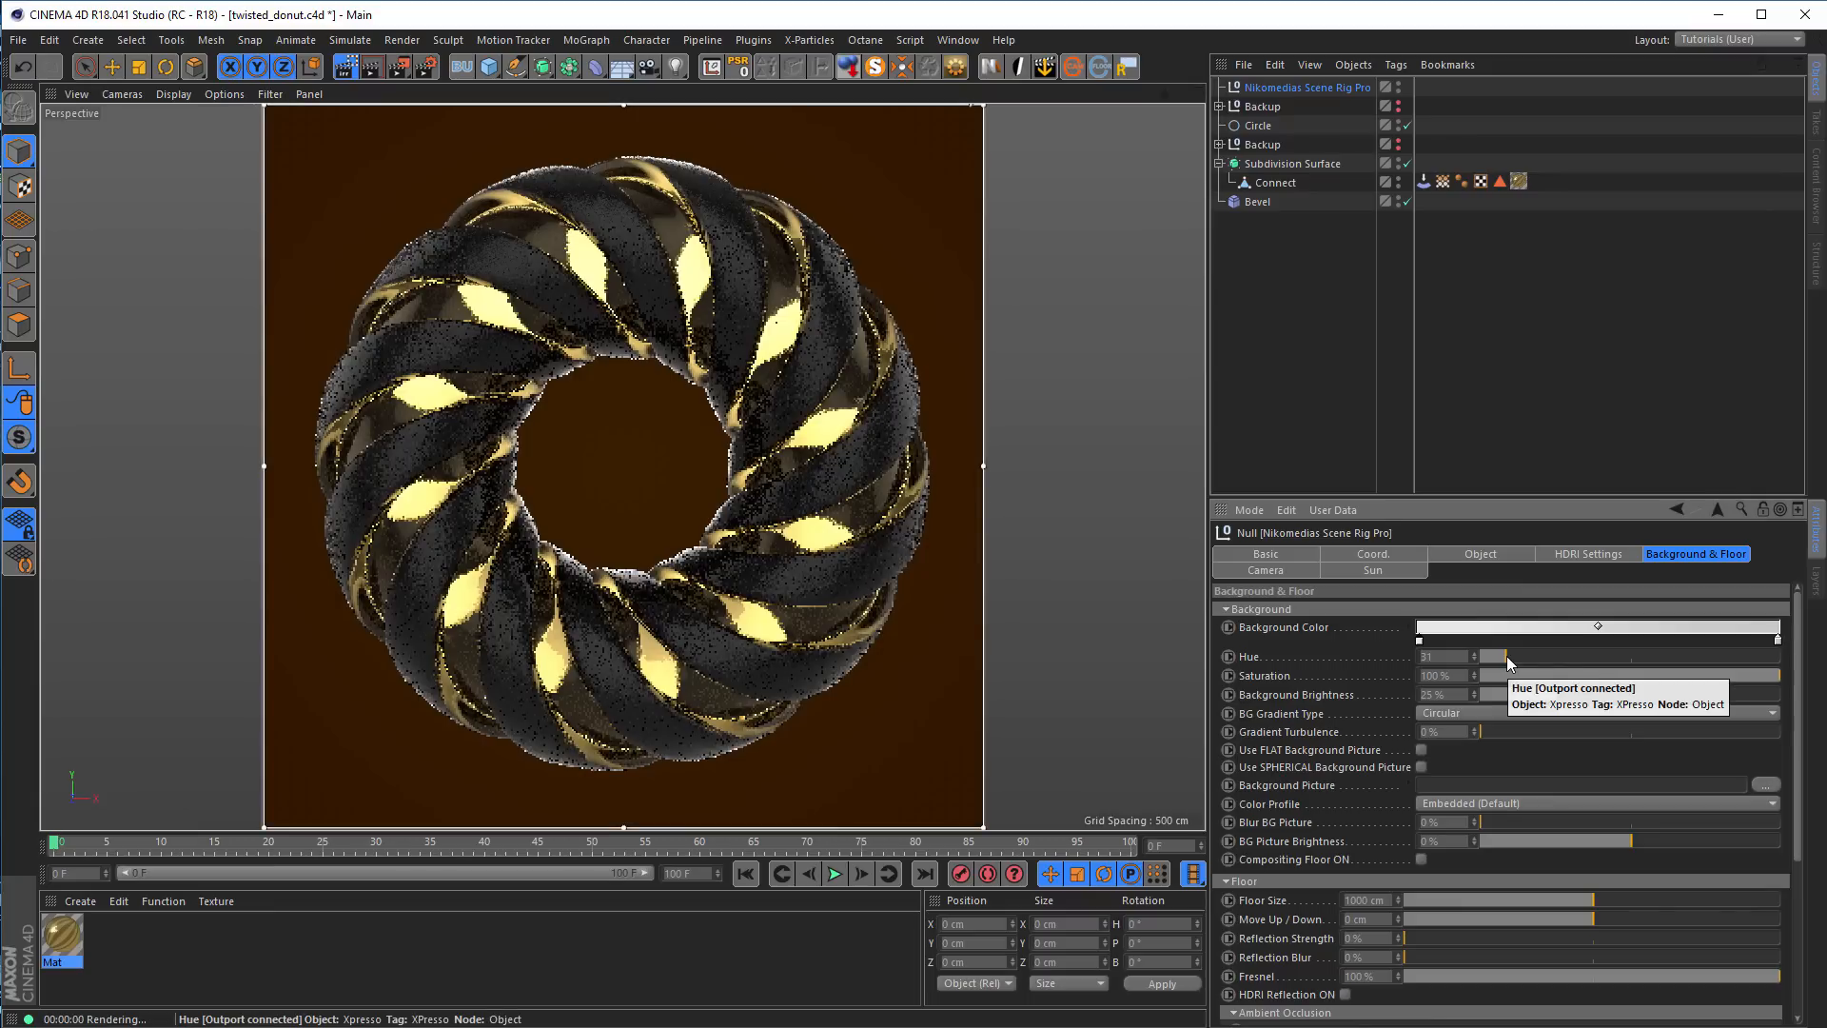
mouse_move(1509, 654)
left_mouse_down()
mouse_move(1544, 654)
mouse_move(1521, 654)
left_mouse_up()
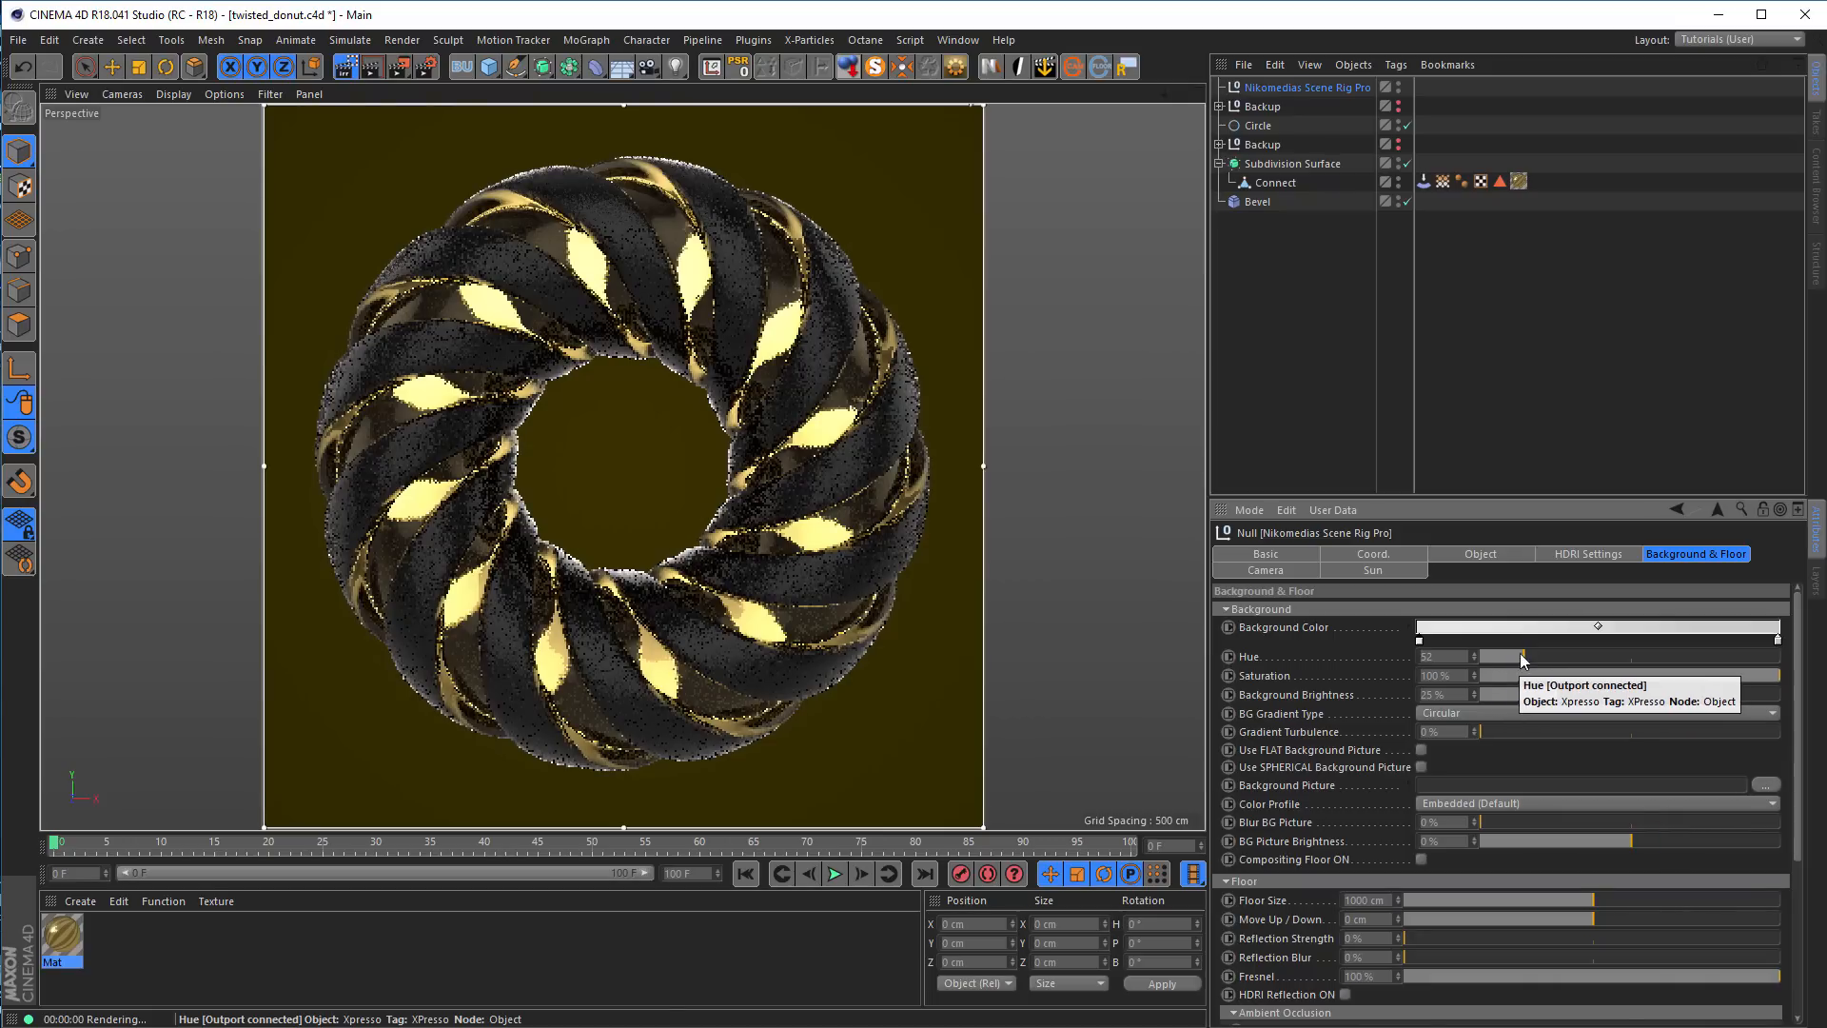
Return the background's hue and saturation to 0 and its brightness to 100%
left_click_drag(1521, 654, 1461, 656)
left_click_drag(1770, 676, 1413, 681)
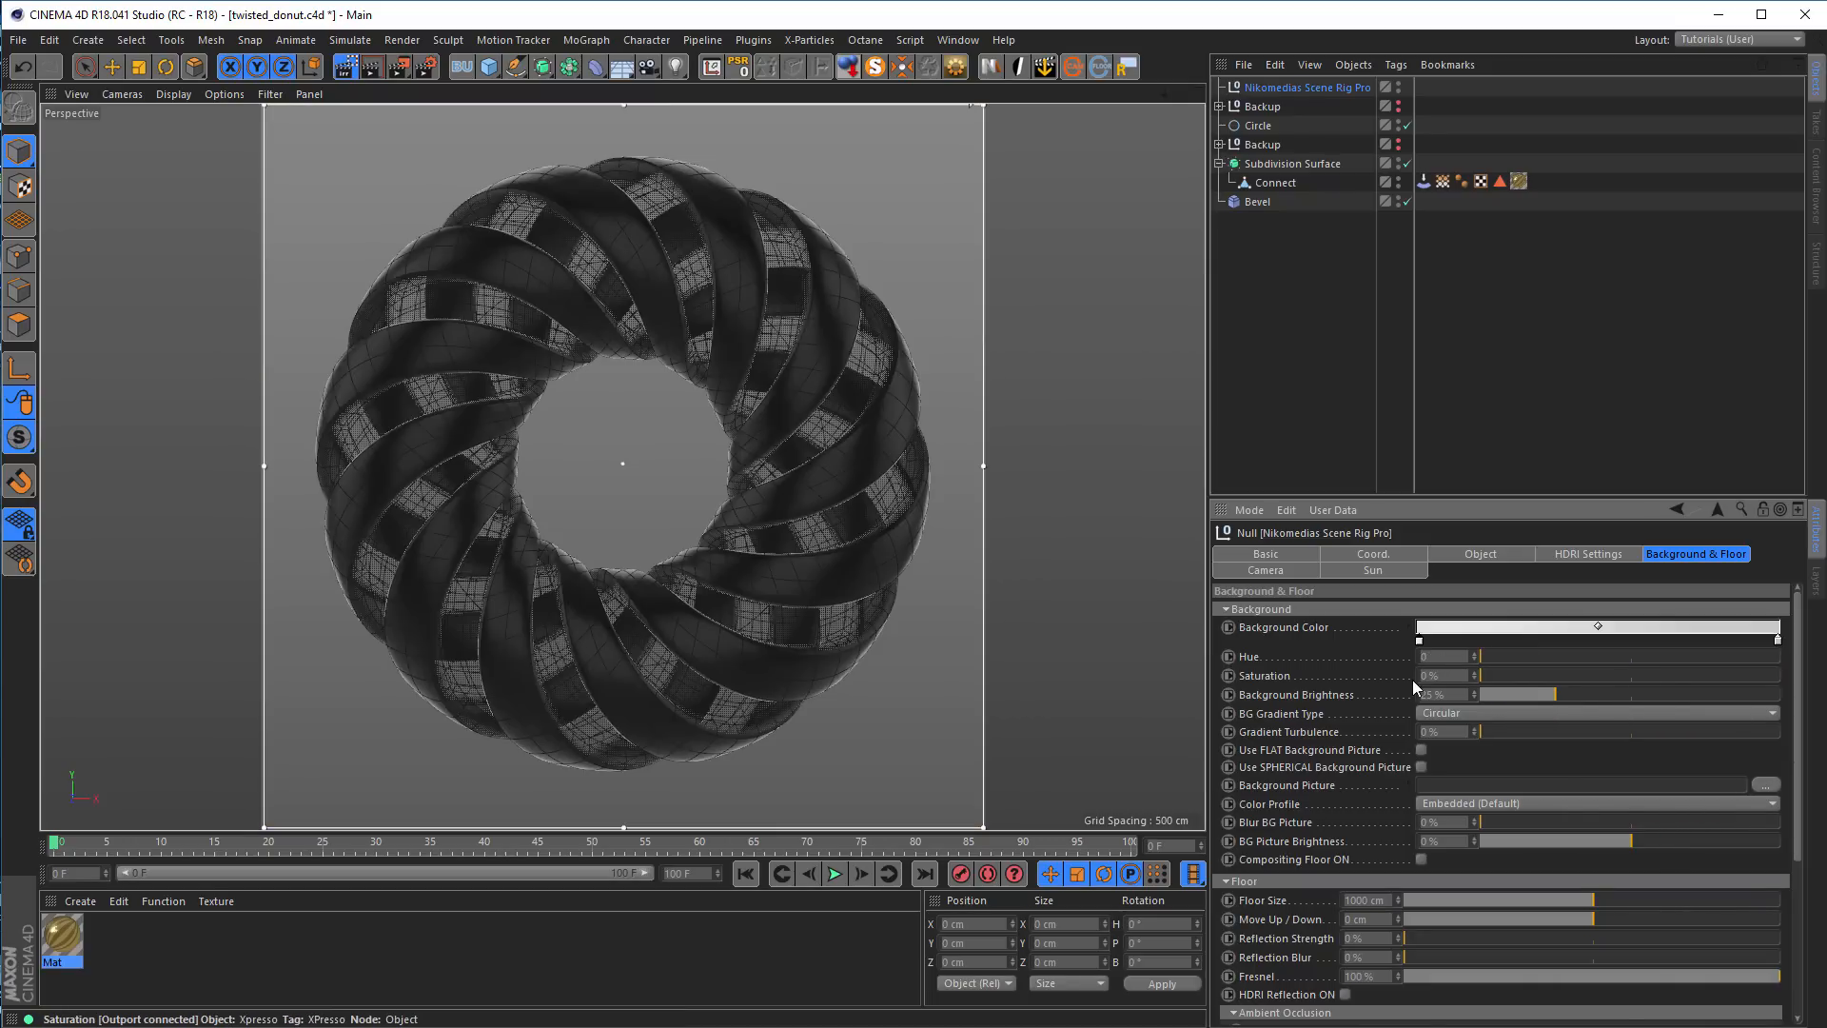
left_click_drag(1553, 699, 1779, 695)
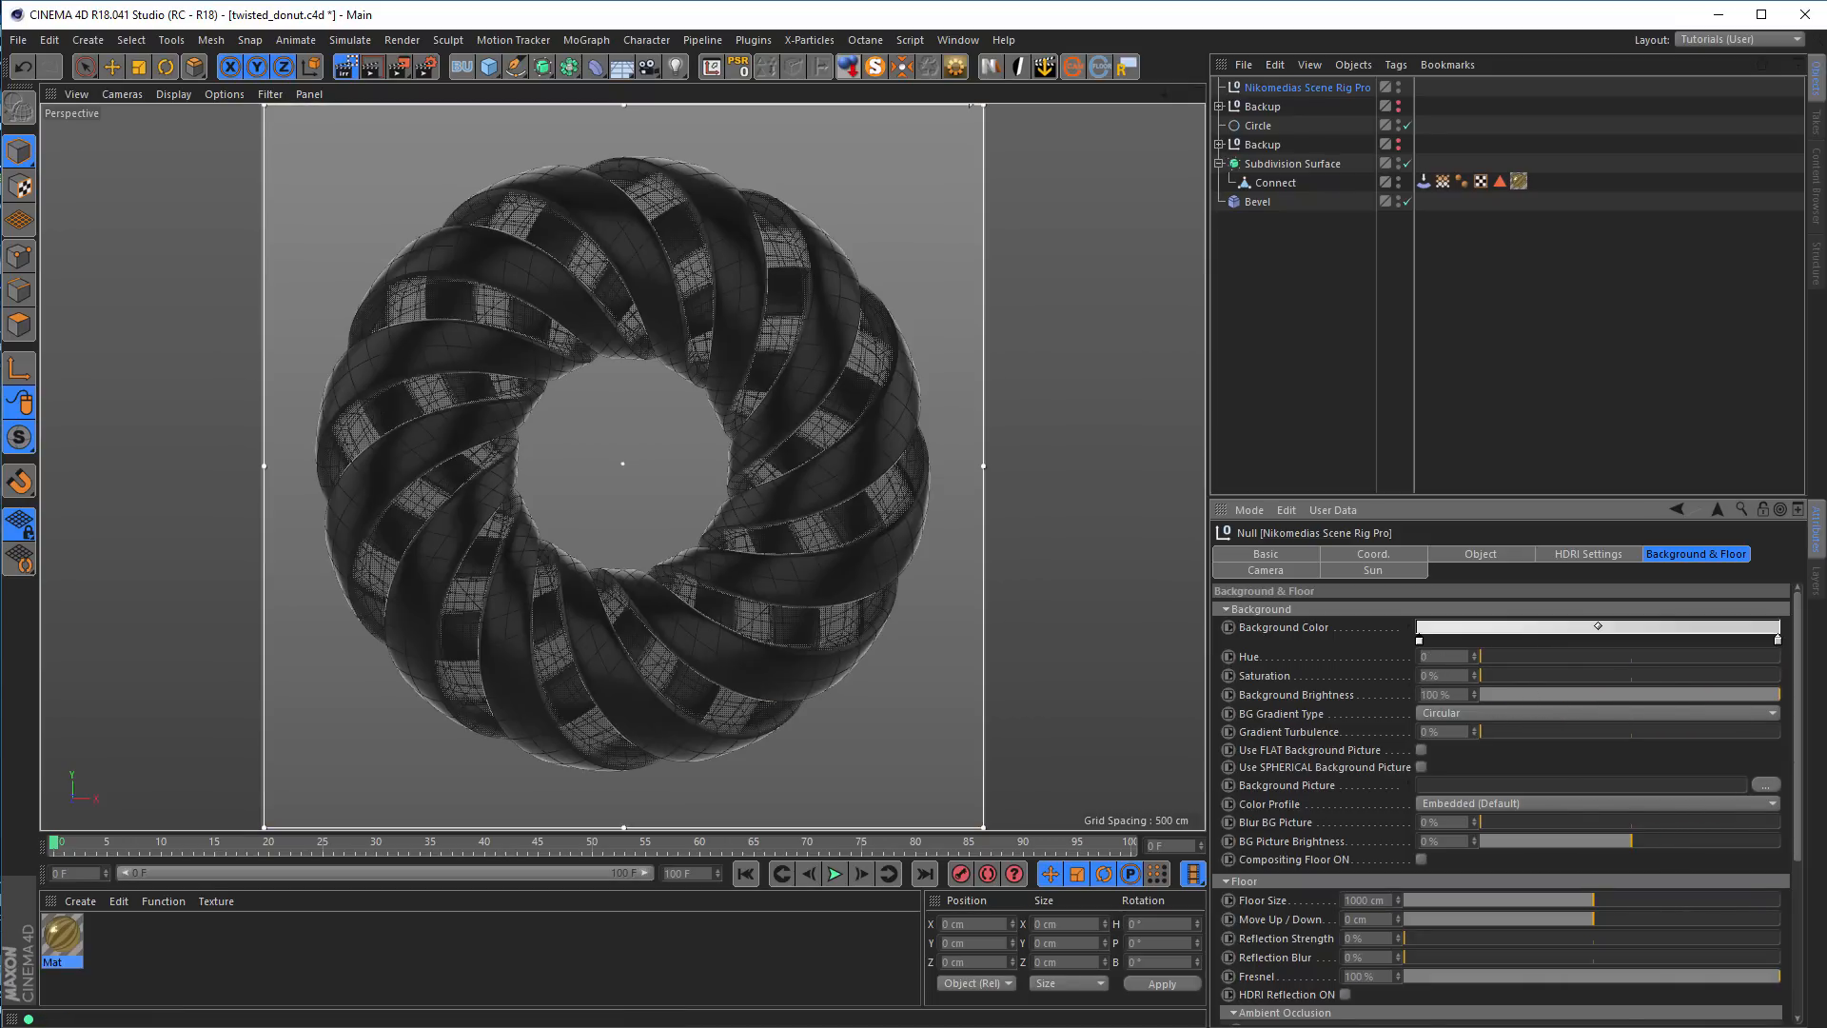
Try a pale yellow sampled from the rendered view as the background gradient's start color
double_click(1419, 639)
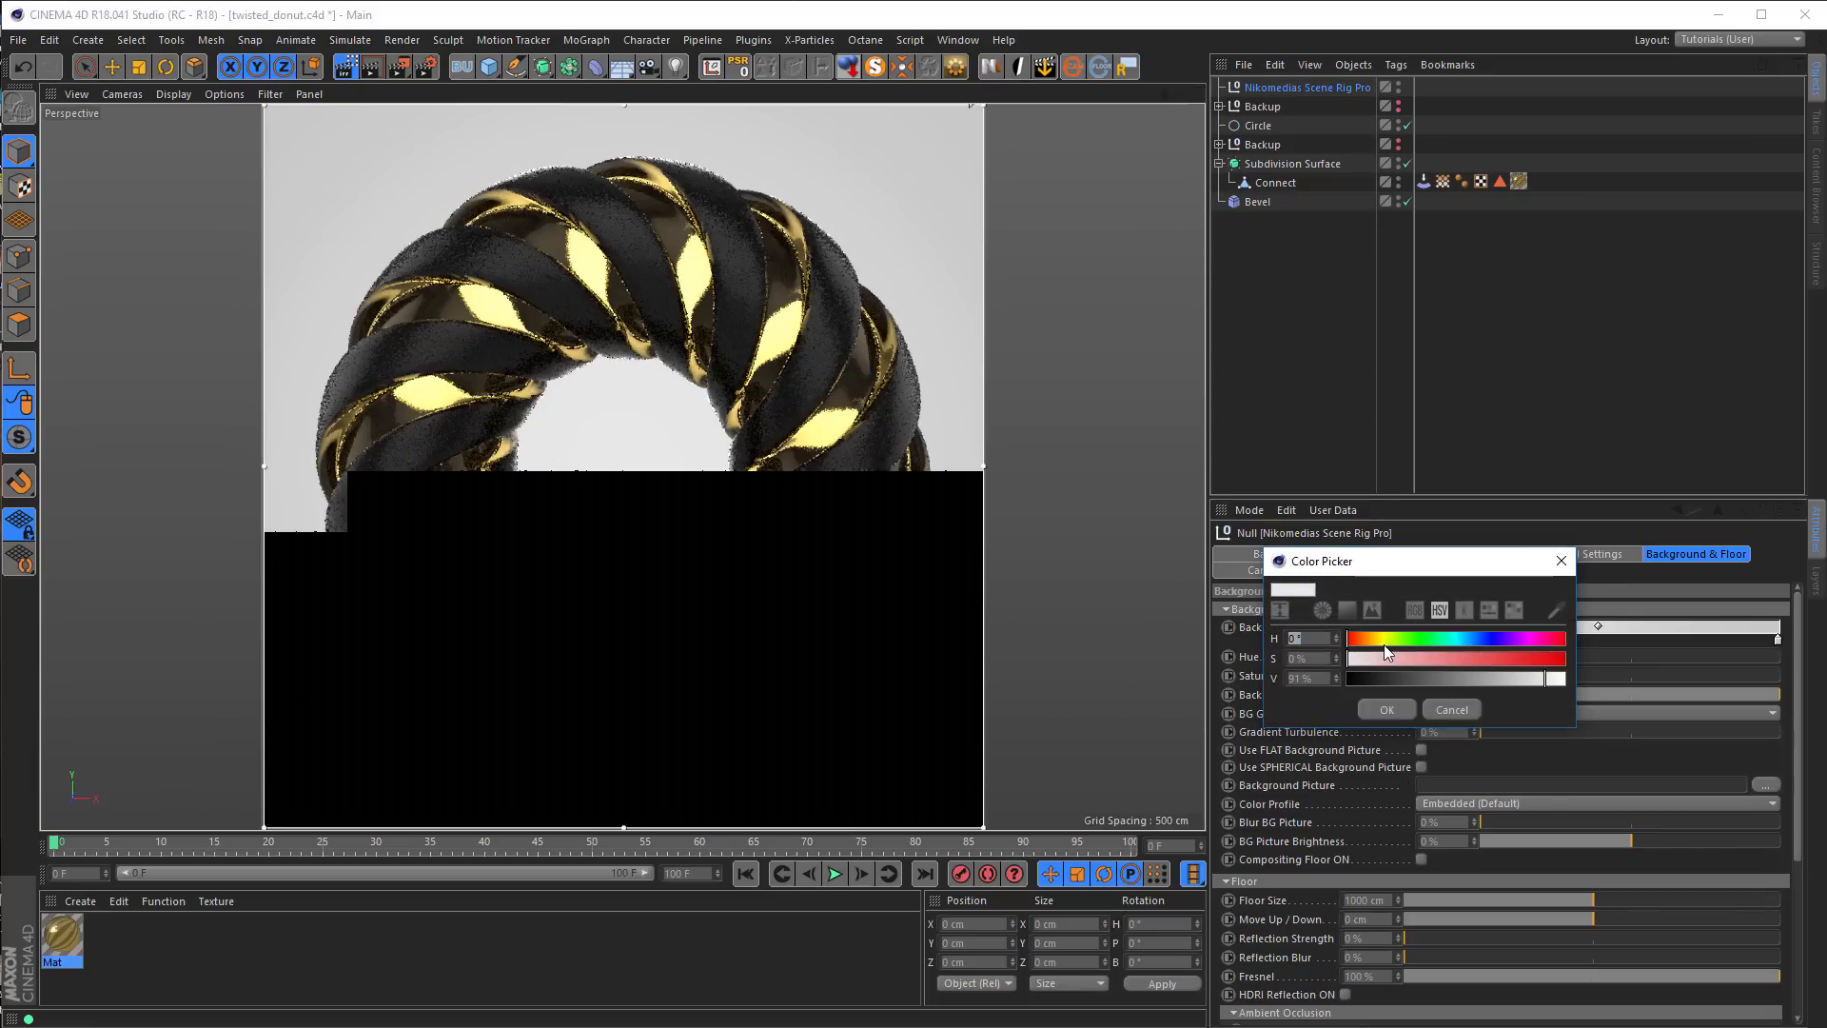
left_click(1554, 611)
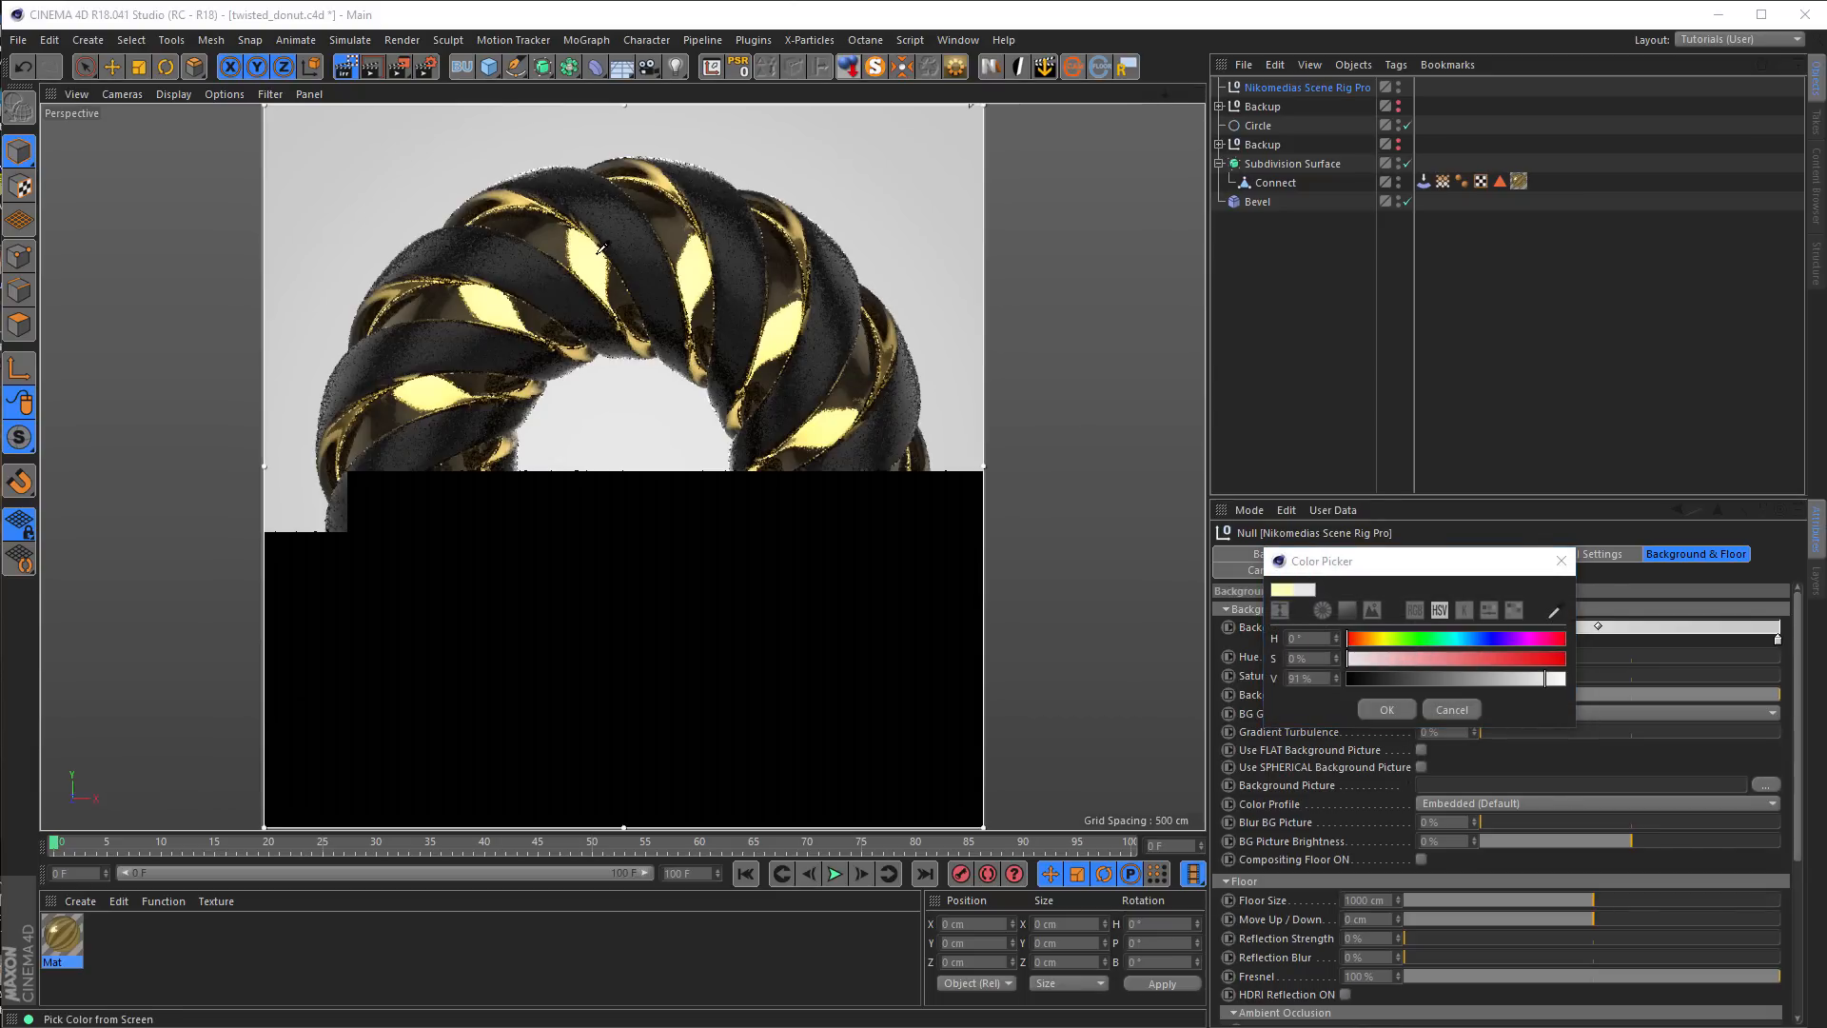
left_click(624, 371)
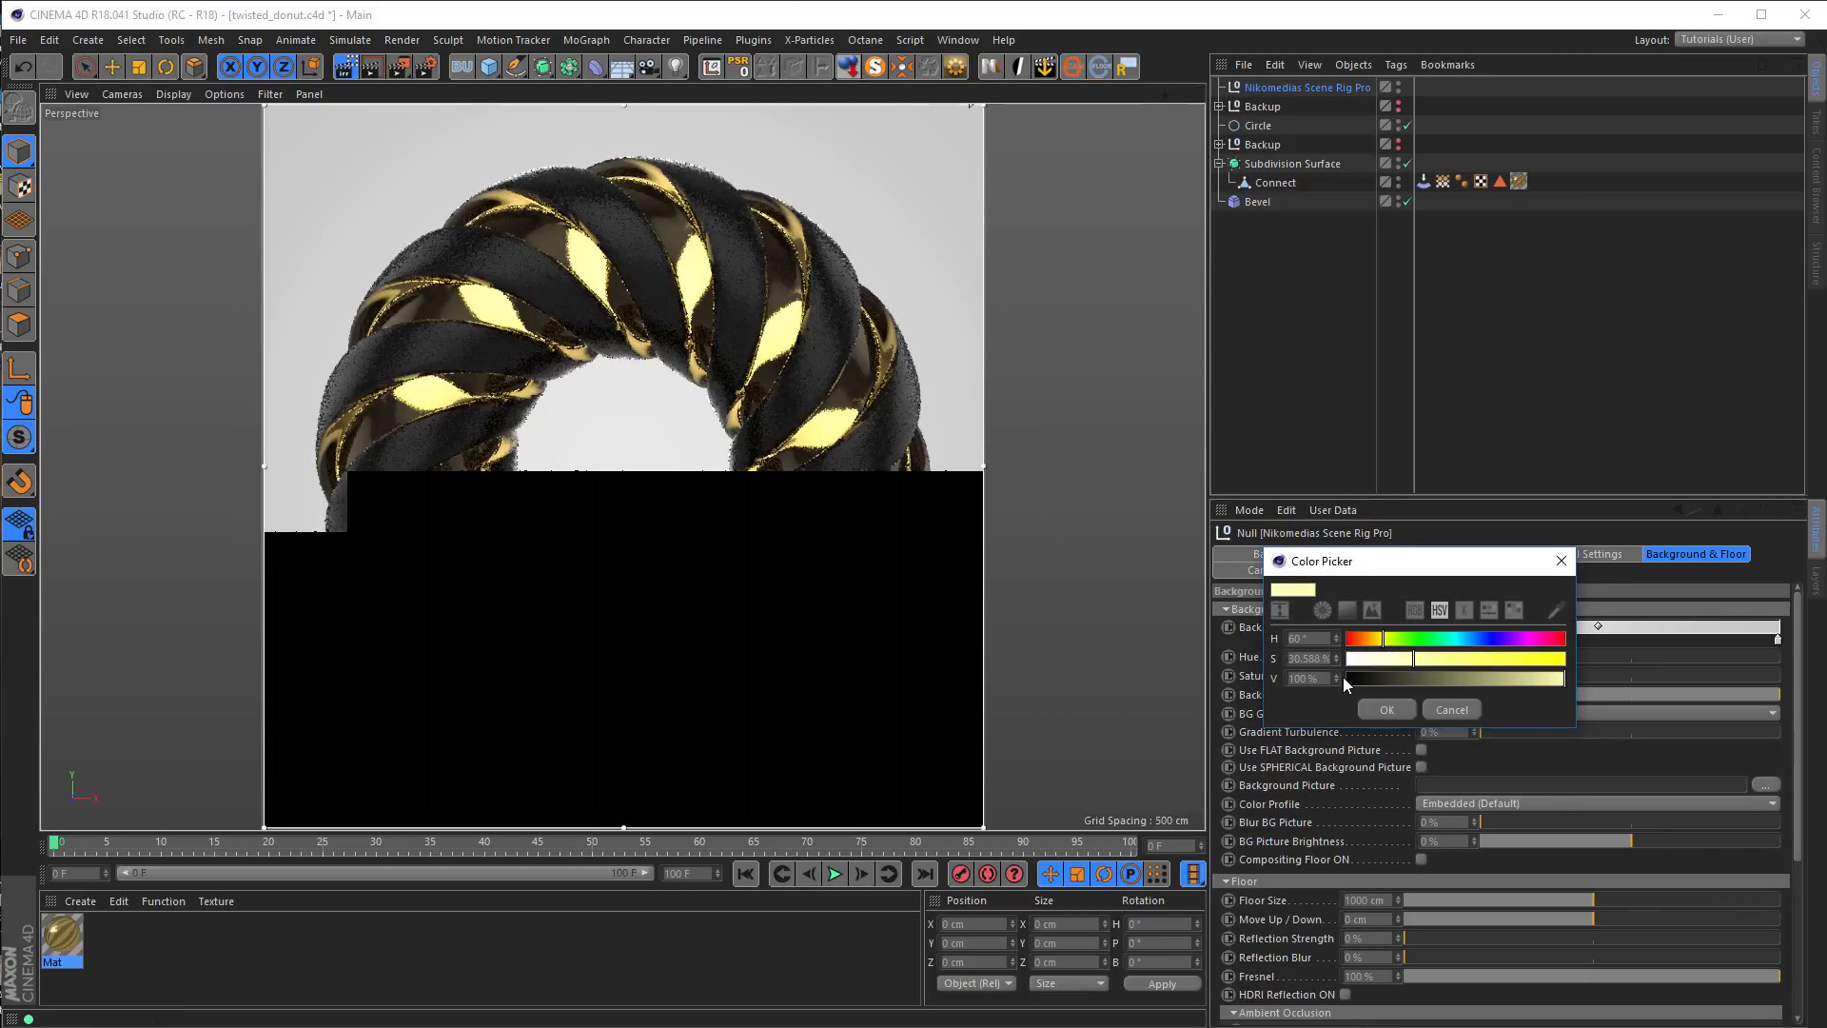
left_click(1386, 709)
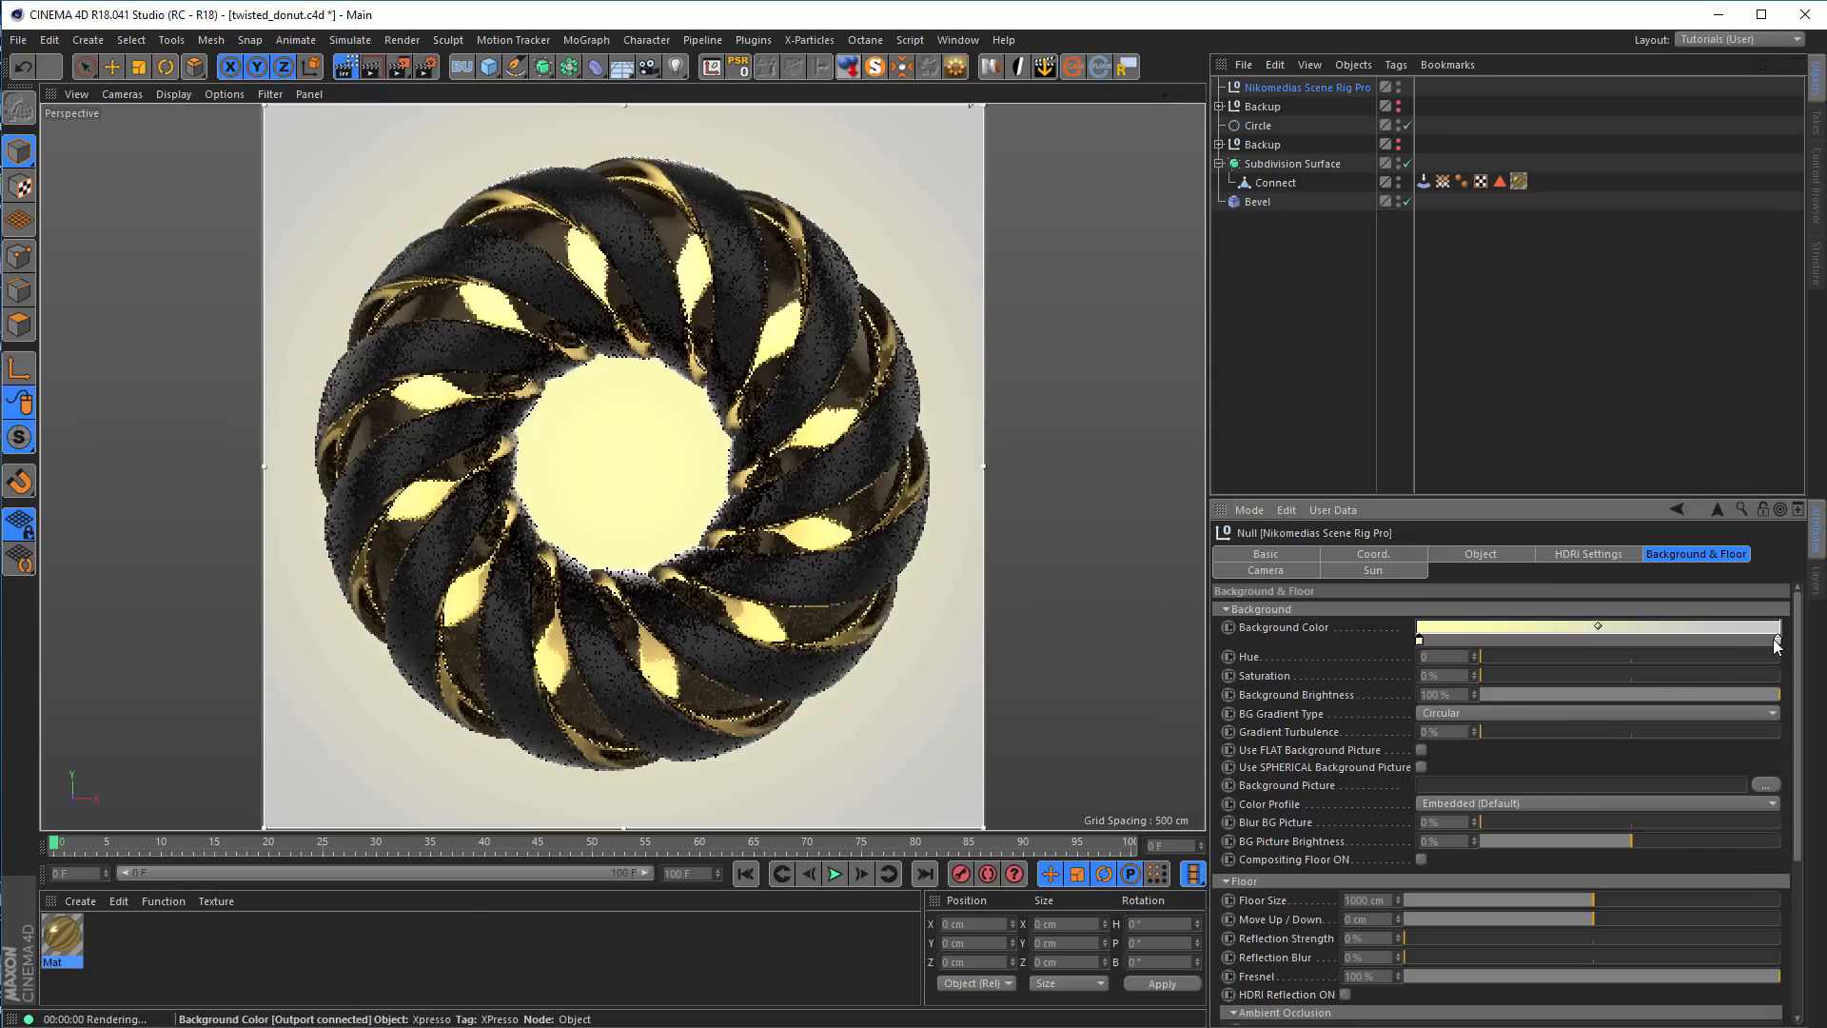
Replace the background gradient's end knot with a pale yellow one darkened to a value of 54%
left_click_drag(1778, 639, 1773, 717)
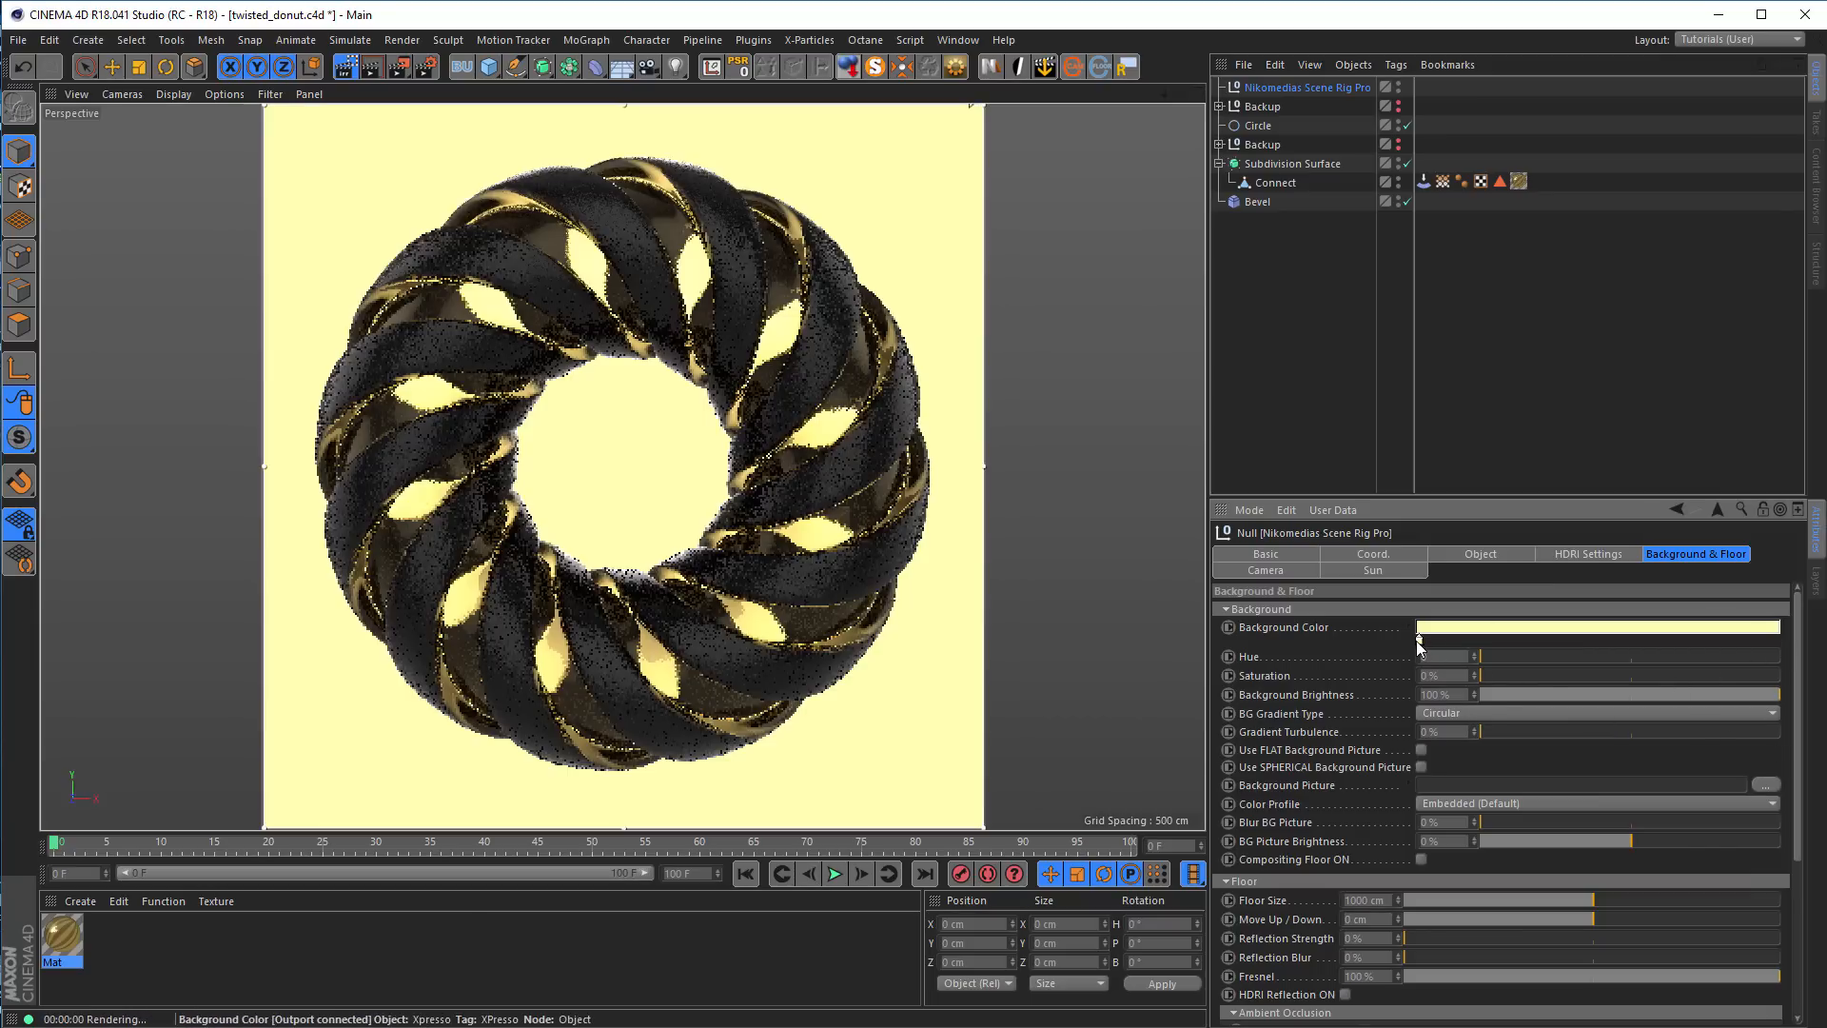
left_click(1774, 643)
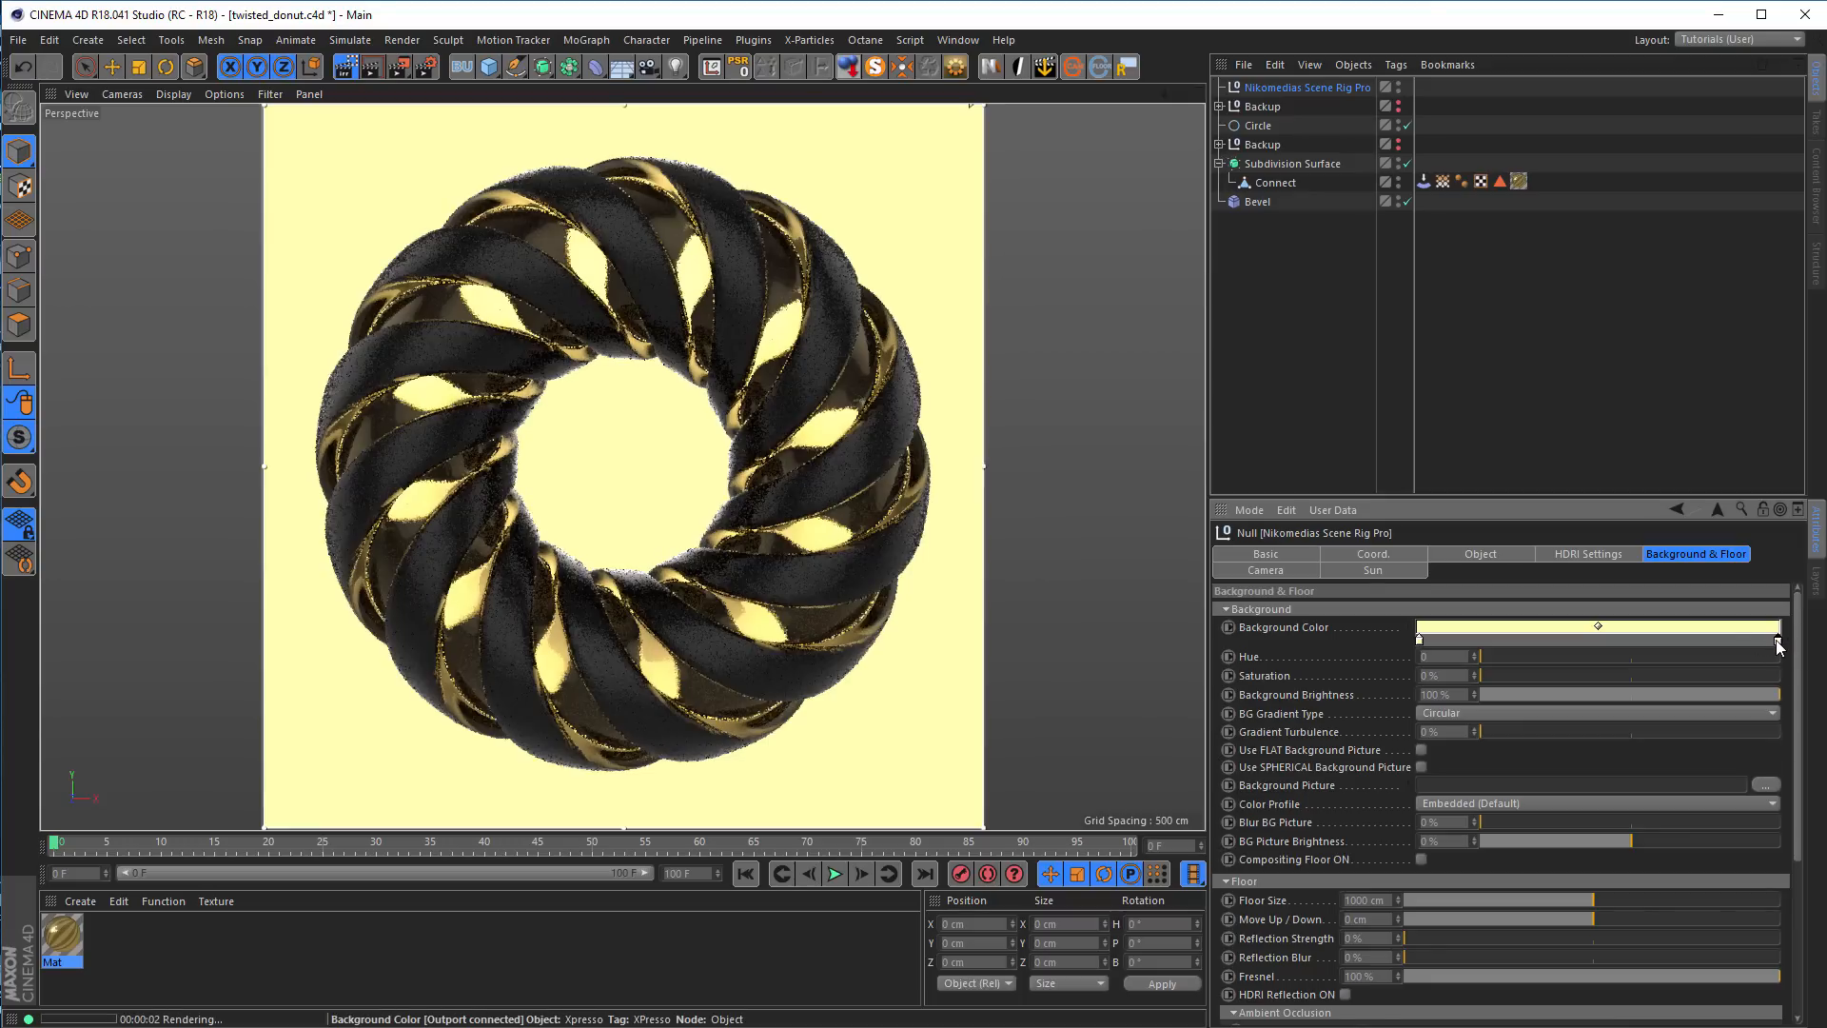
double_click(1777, 642)
left_click_drag(1778, 647, 1777, 690)
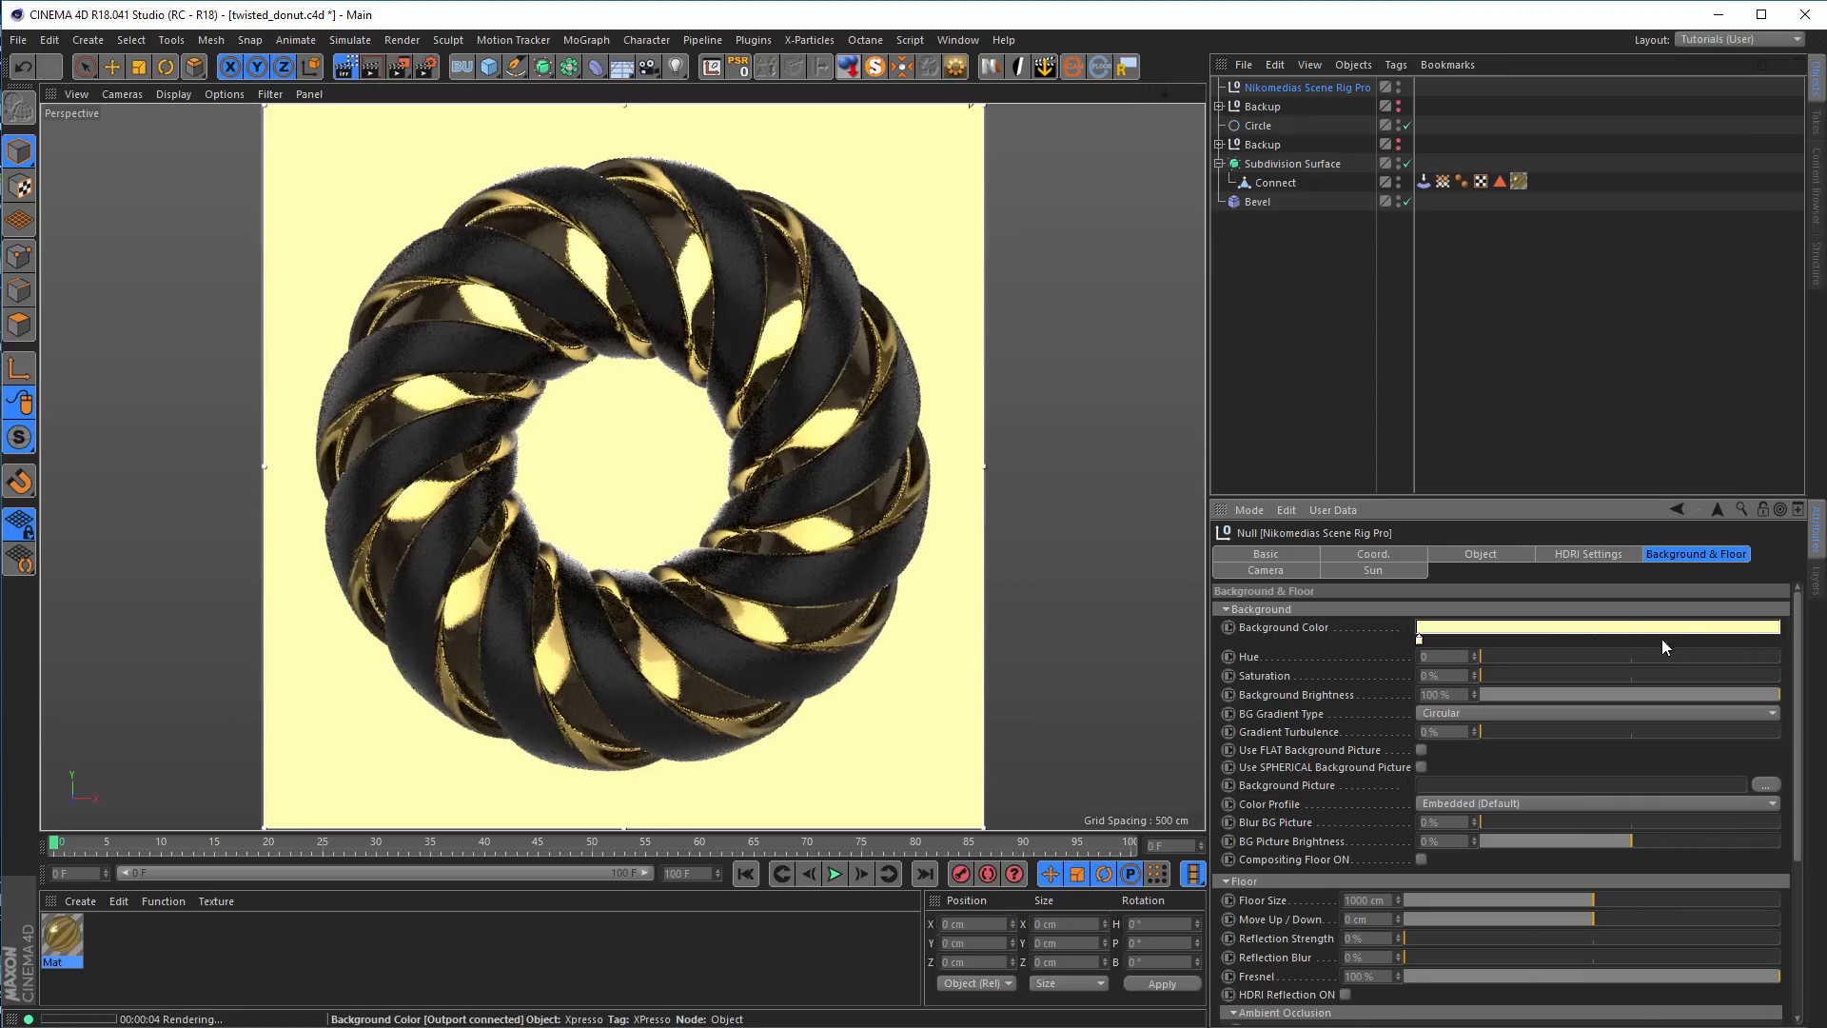
left_click(1775, 641)
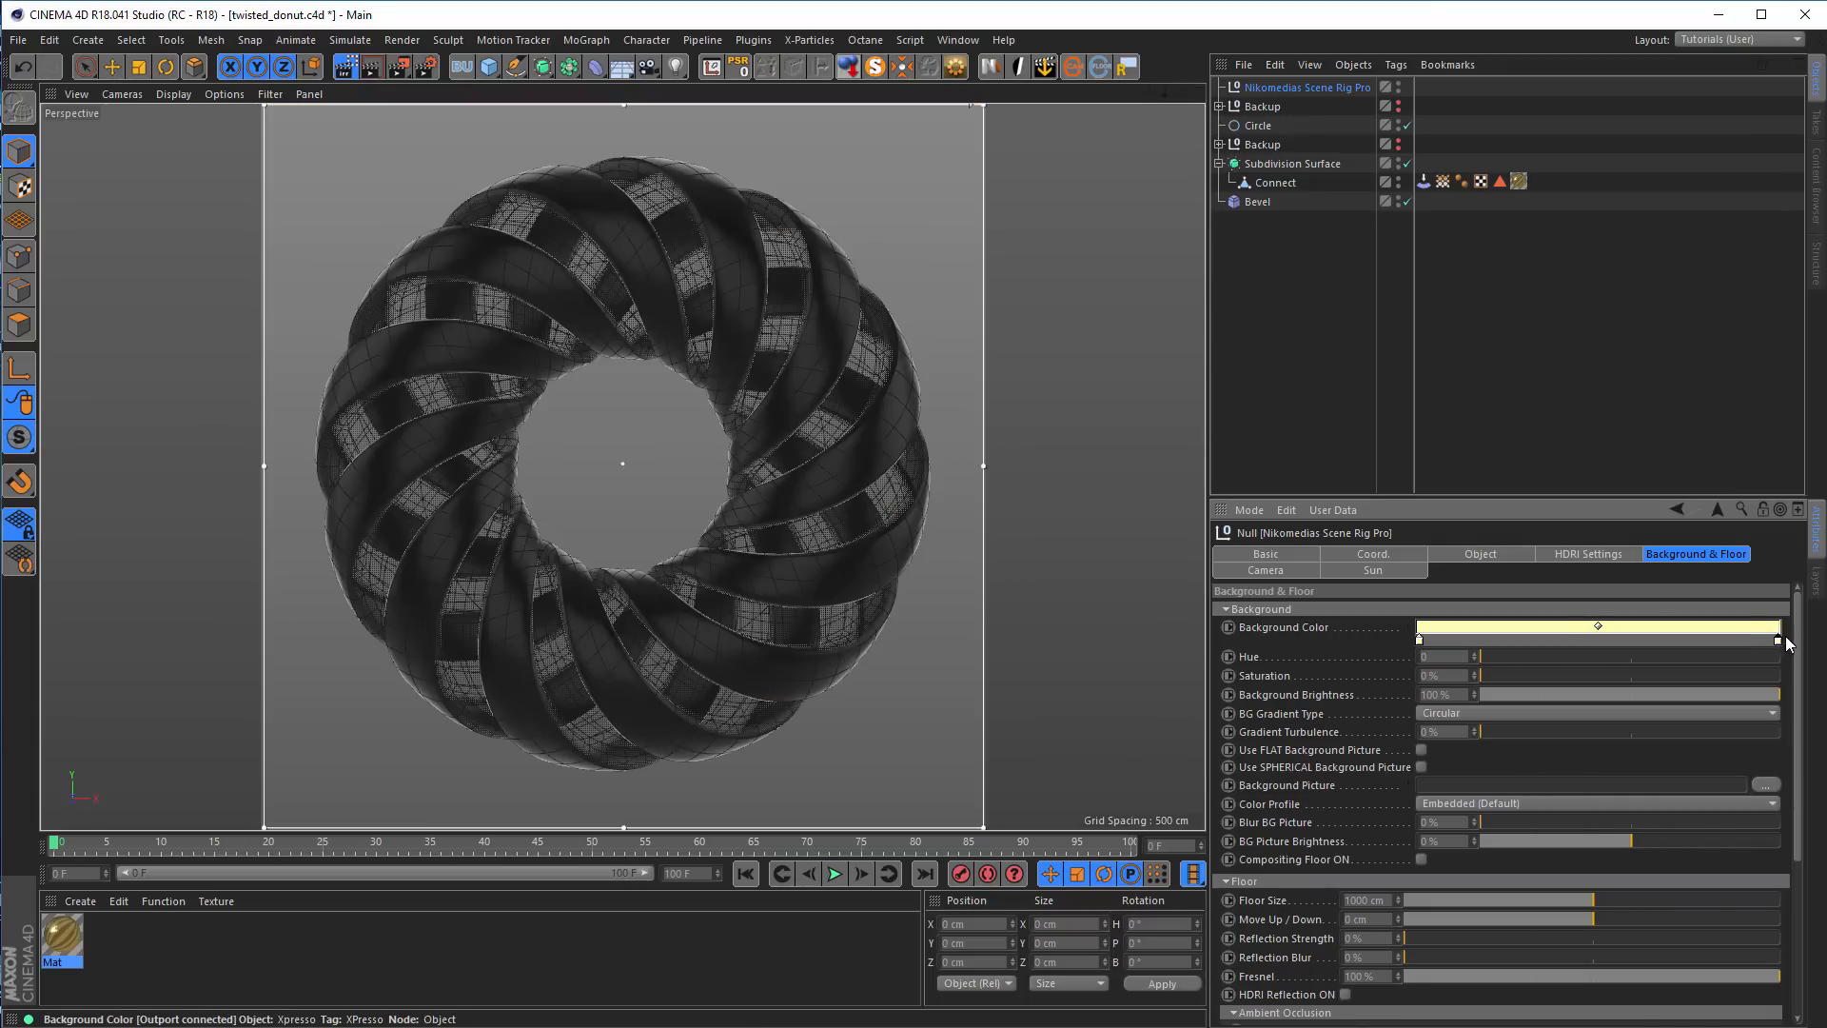
double_click(1778, 640)
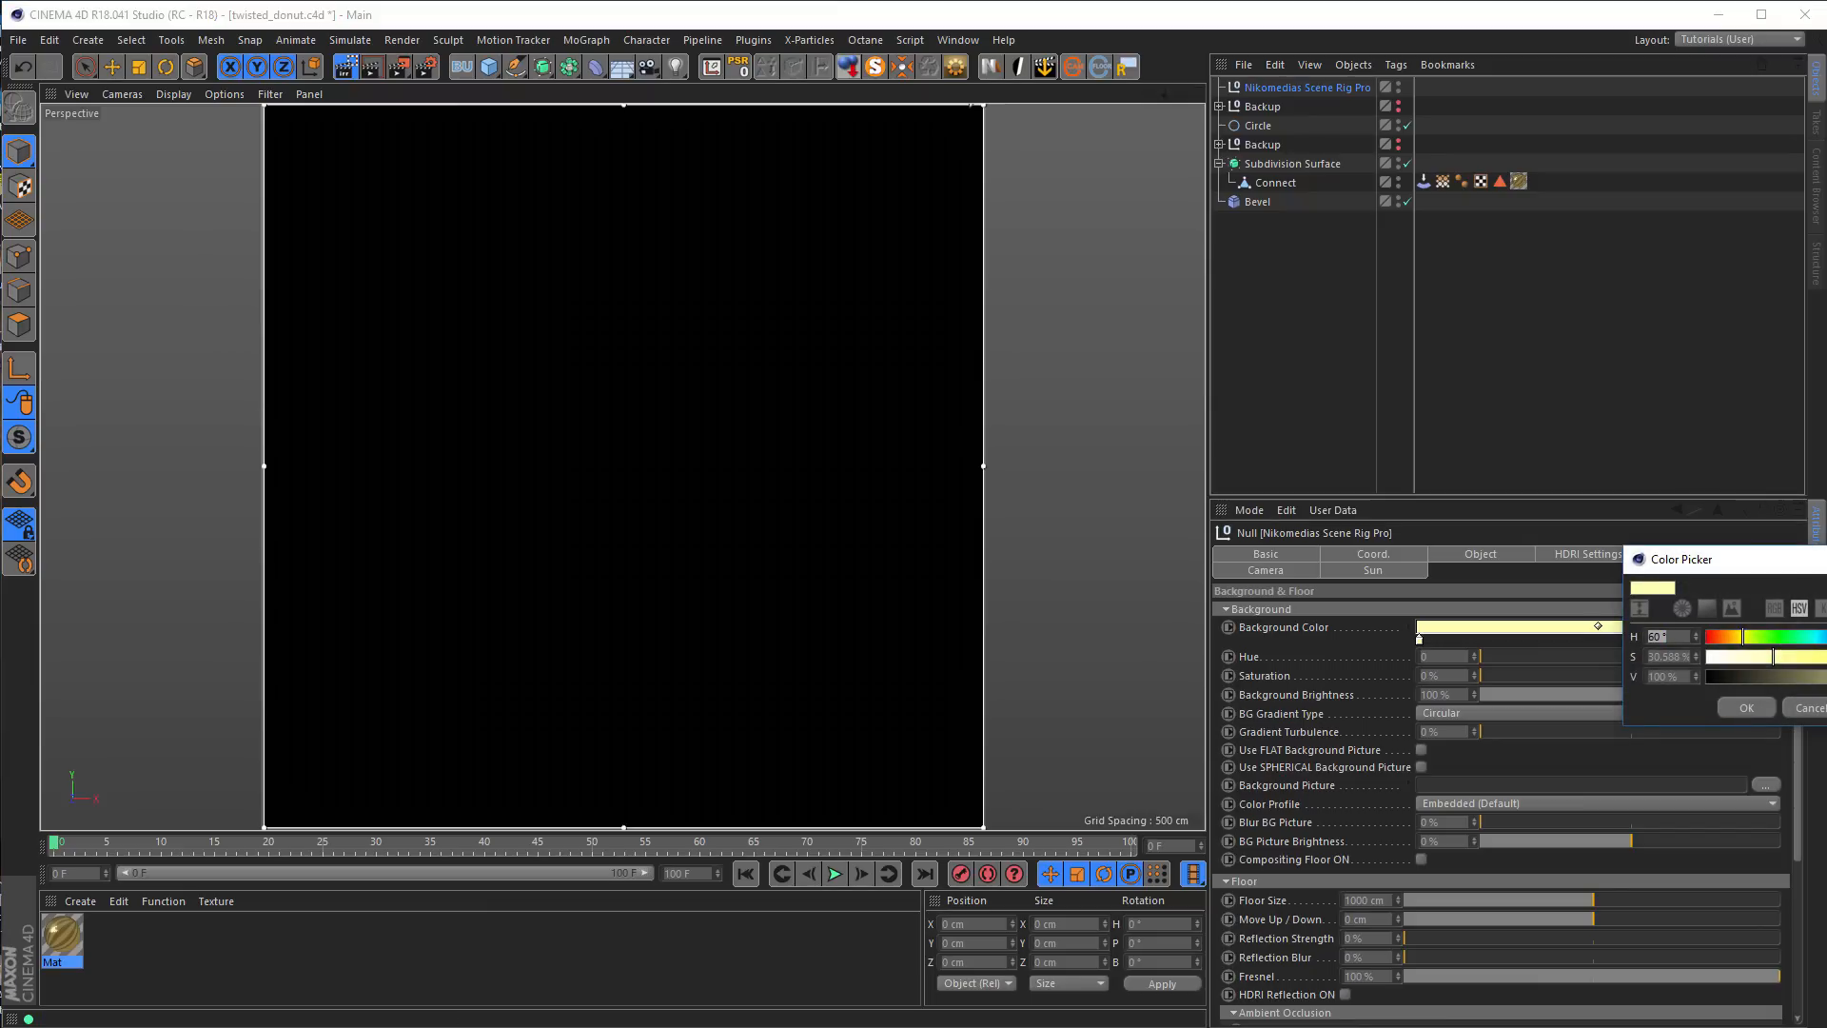
left_click(1824, 677)
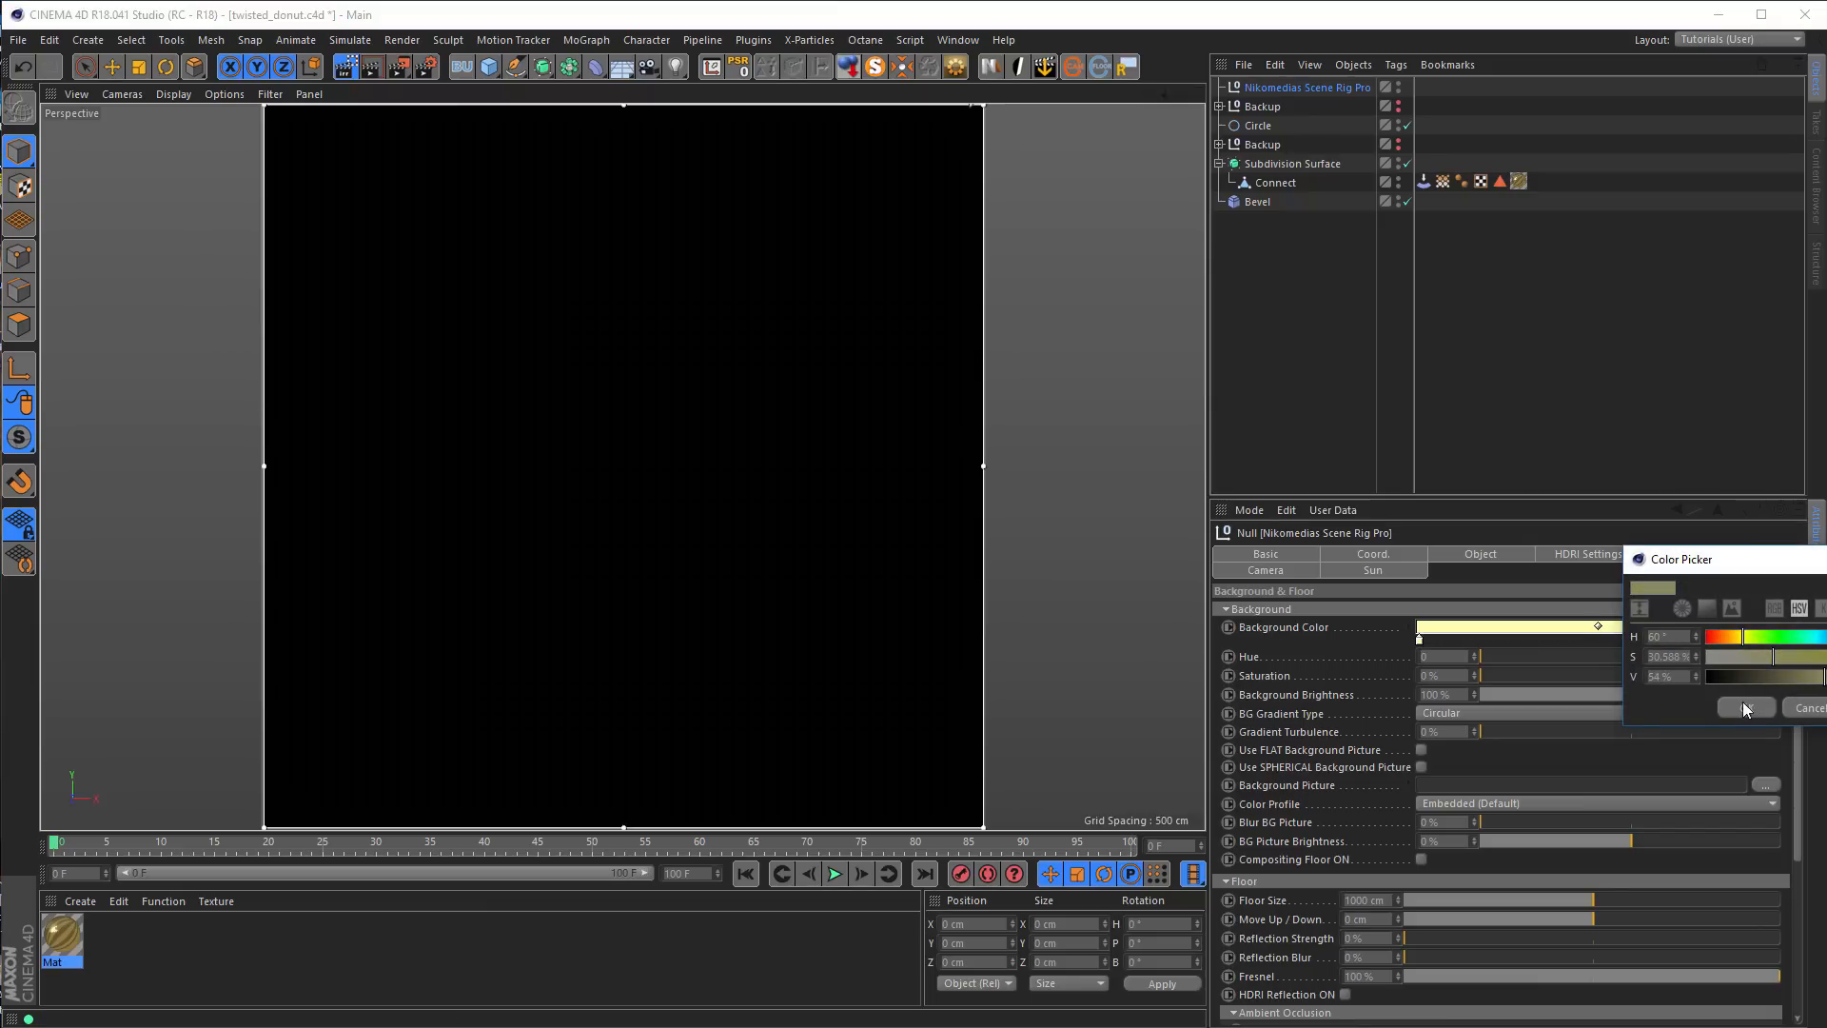
left_click(1745, 707)
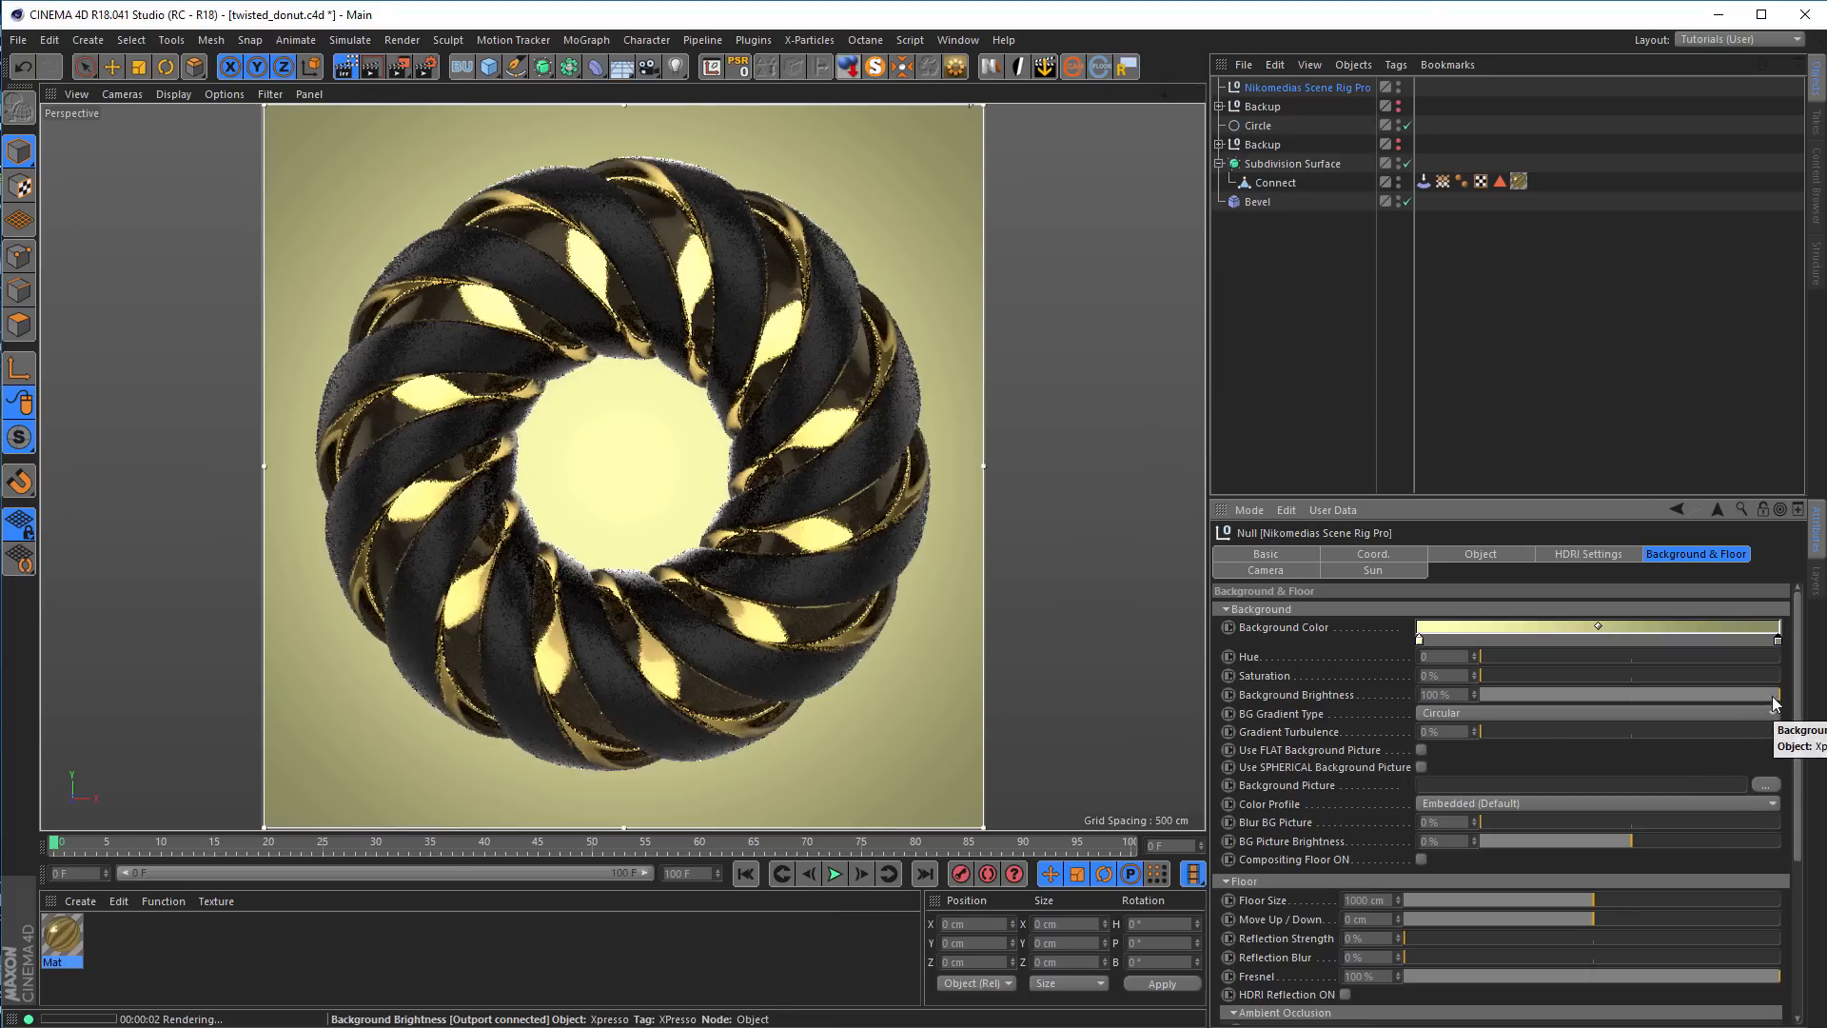
Lower Background Brightness to 25% and set the gradient's end color to saturation 100% and value 41%
left_click_drag(1777, 695, 1763, 694)
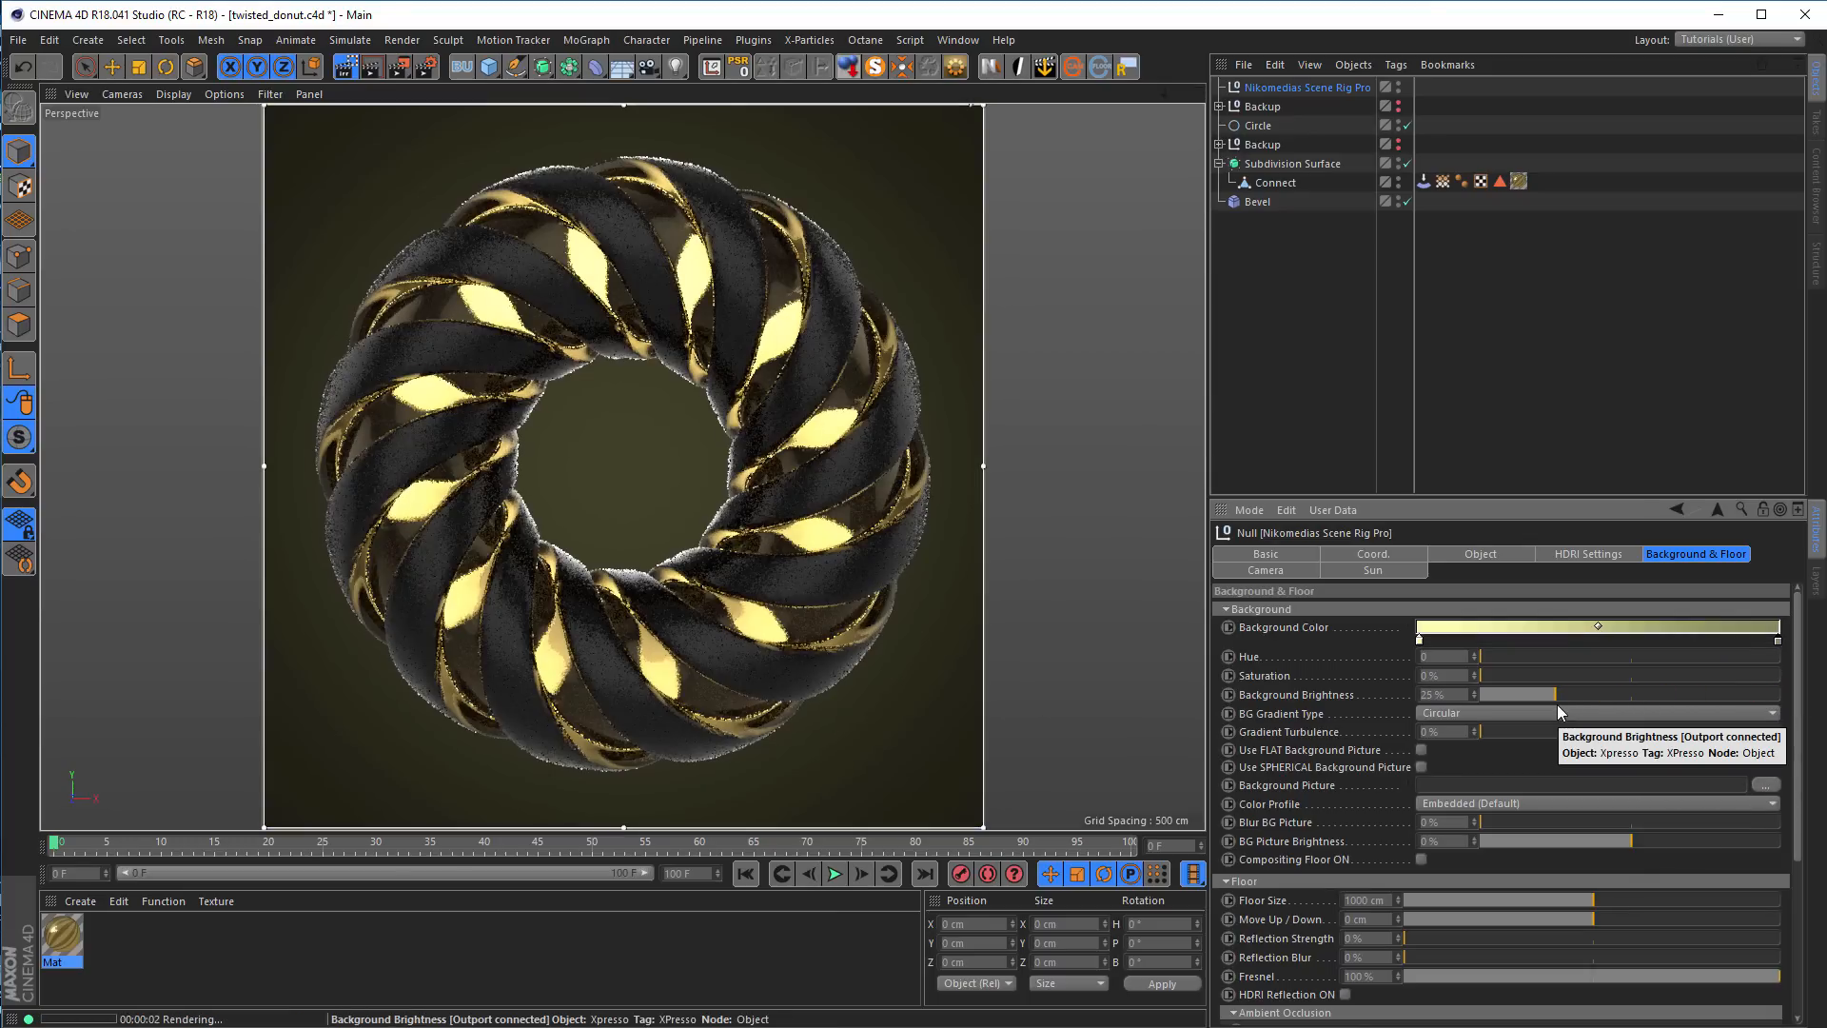
double_click(1777, 641)
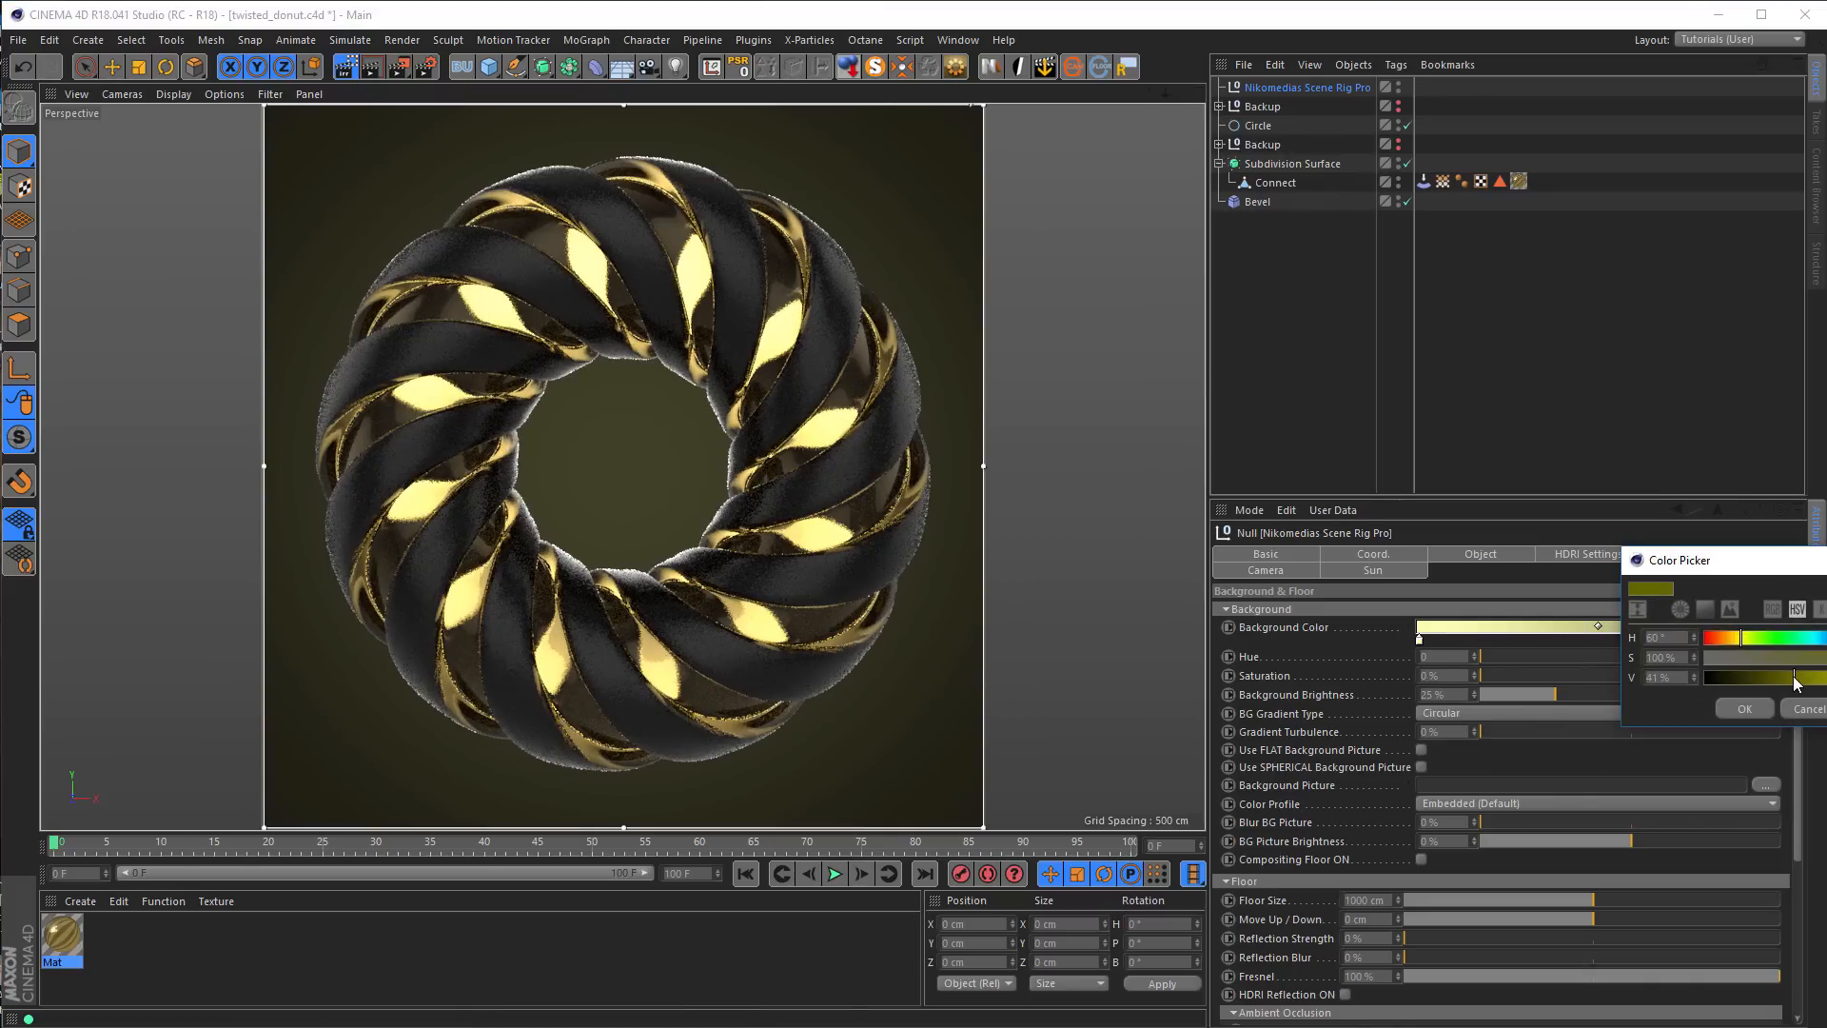
left_click(1747, 705)
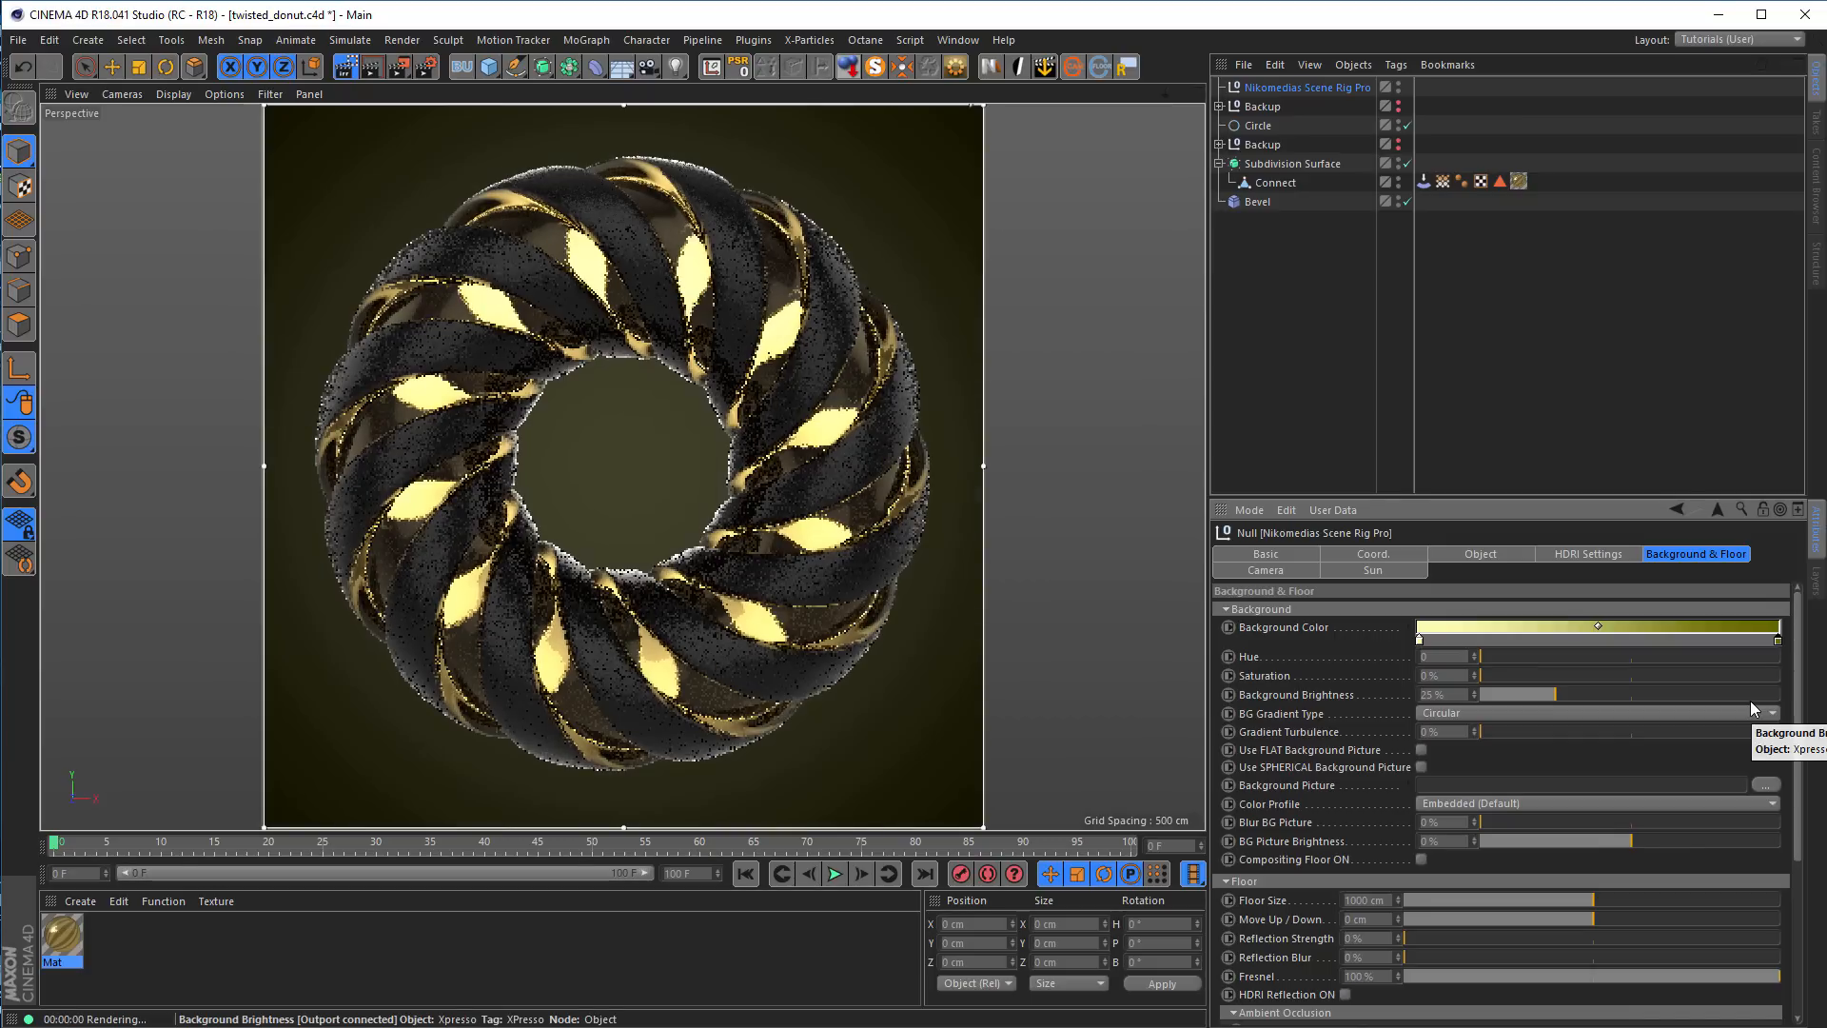
Raise the saturation of the background gradient's start color to 55%
double_click(1420, 638)
left_click(1481, 654)
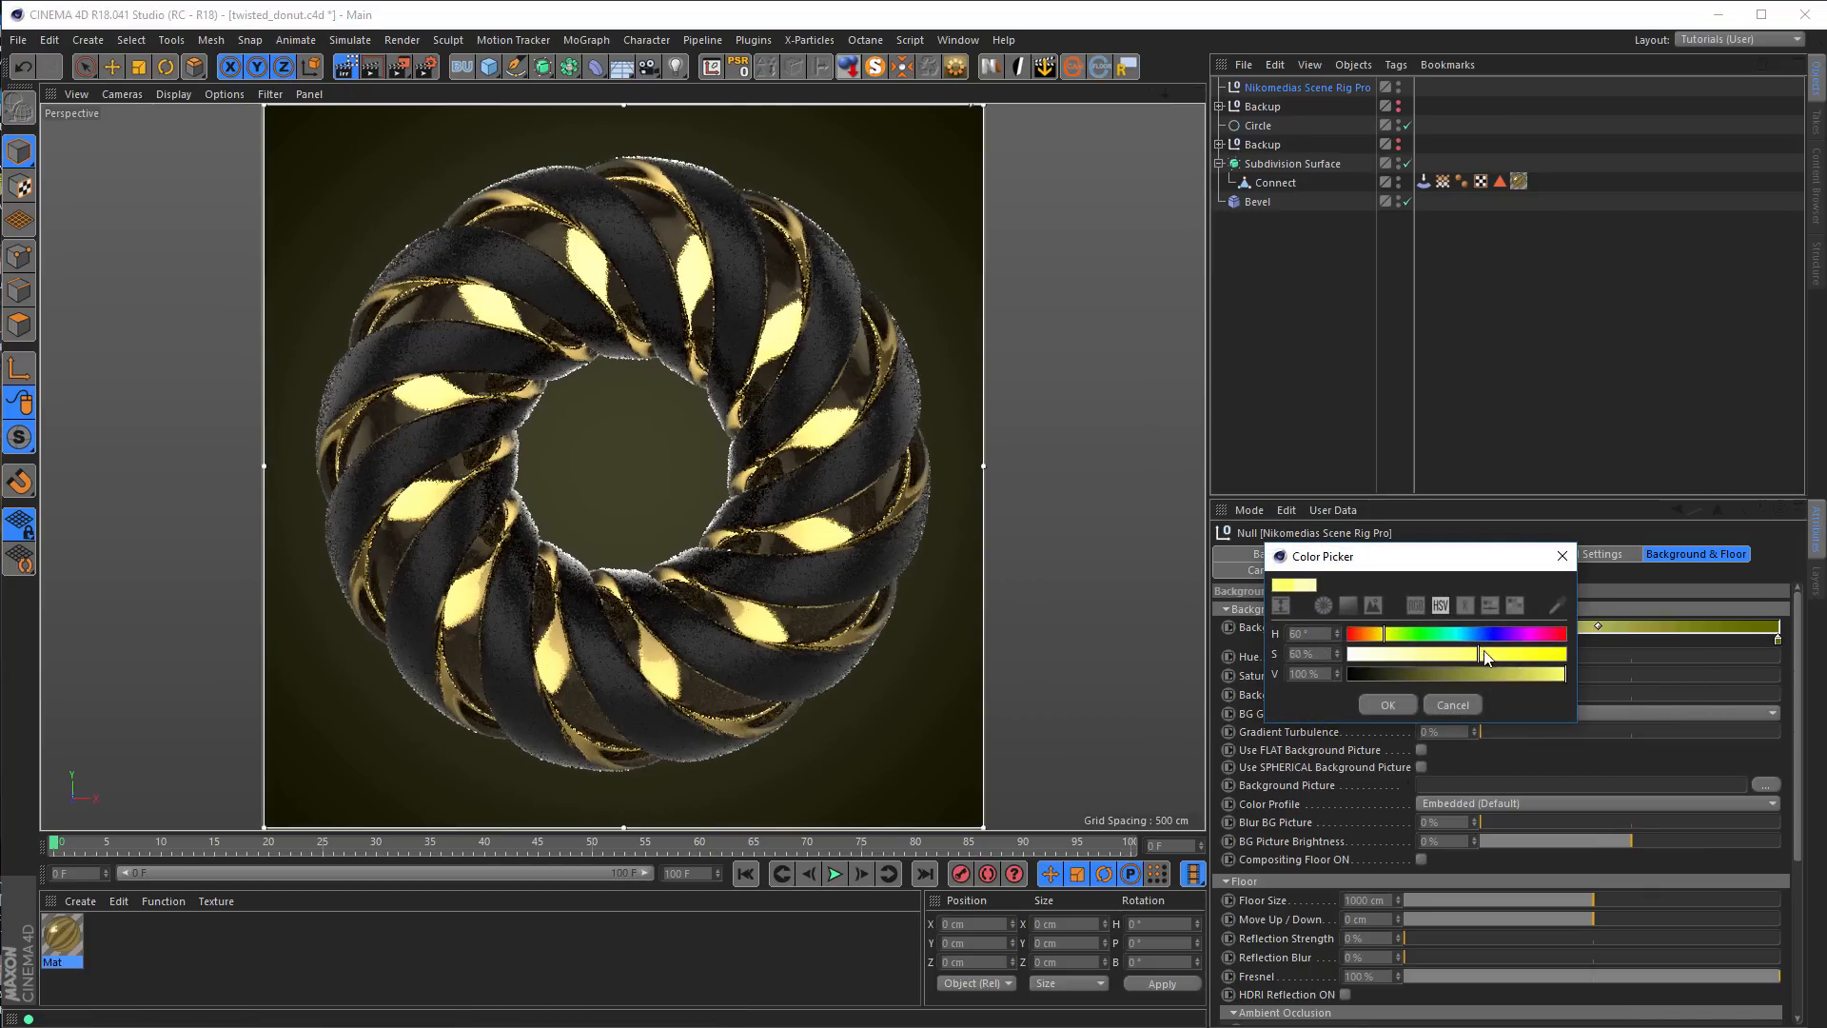
left_click(1399, 708)
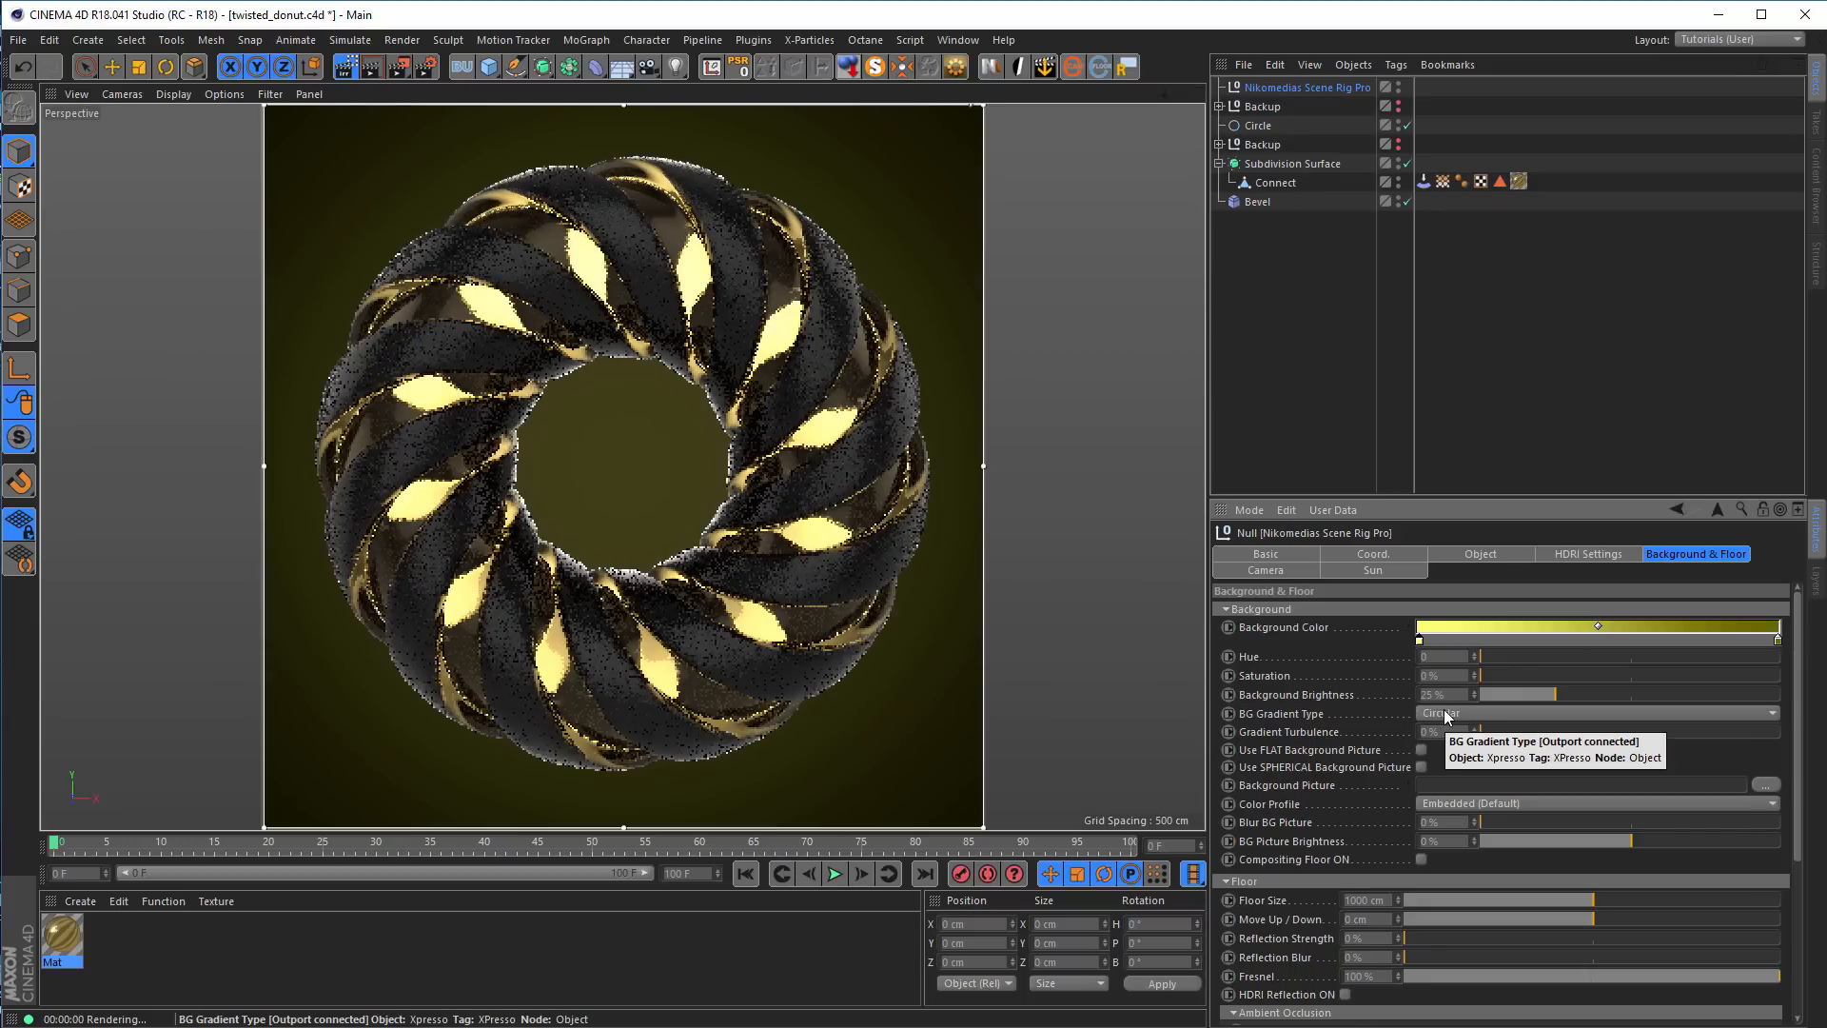
Shift the background gradient's end color to hue 55° with a value of 56%
double_click(1778, 641)
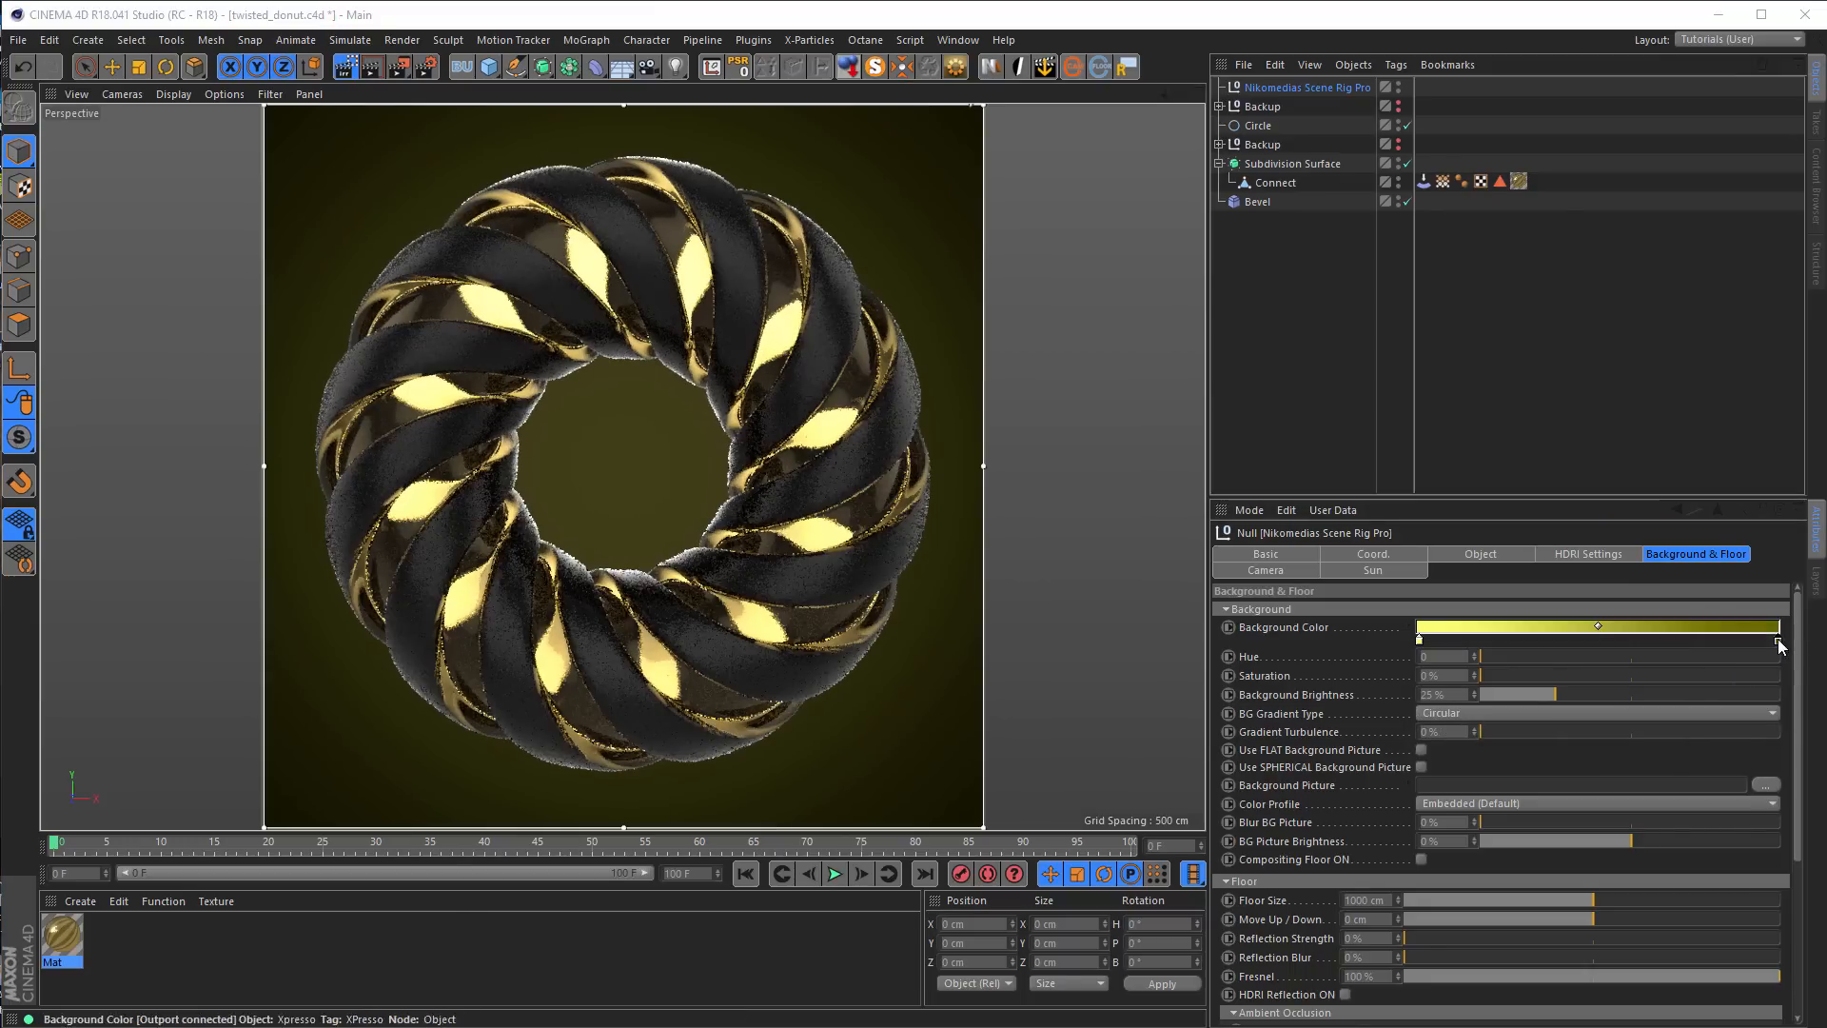
left_click_drag(1739, 638, 1825, 676)
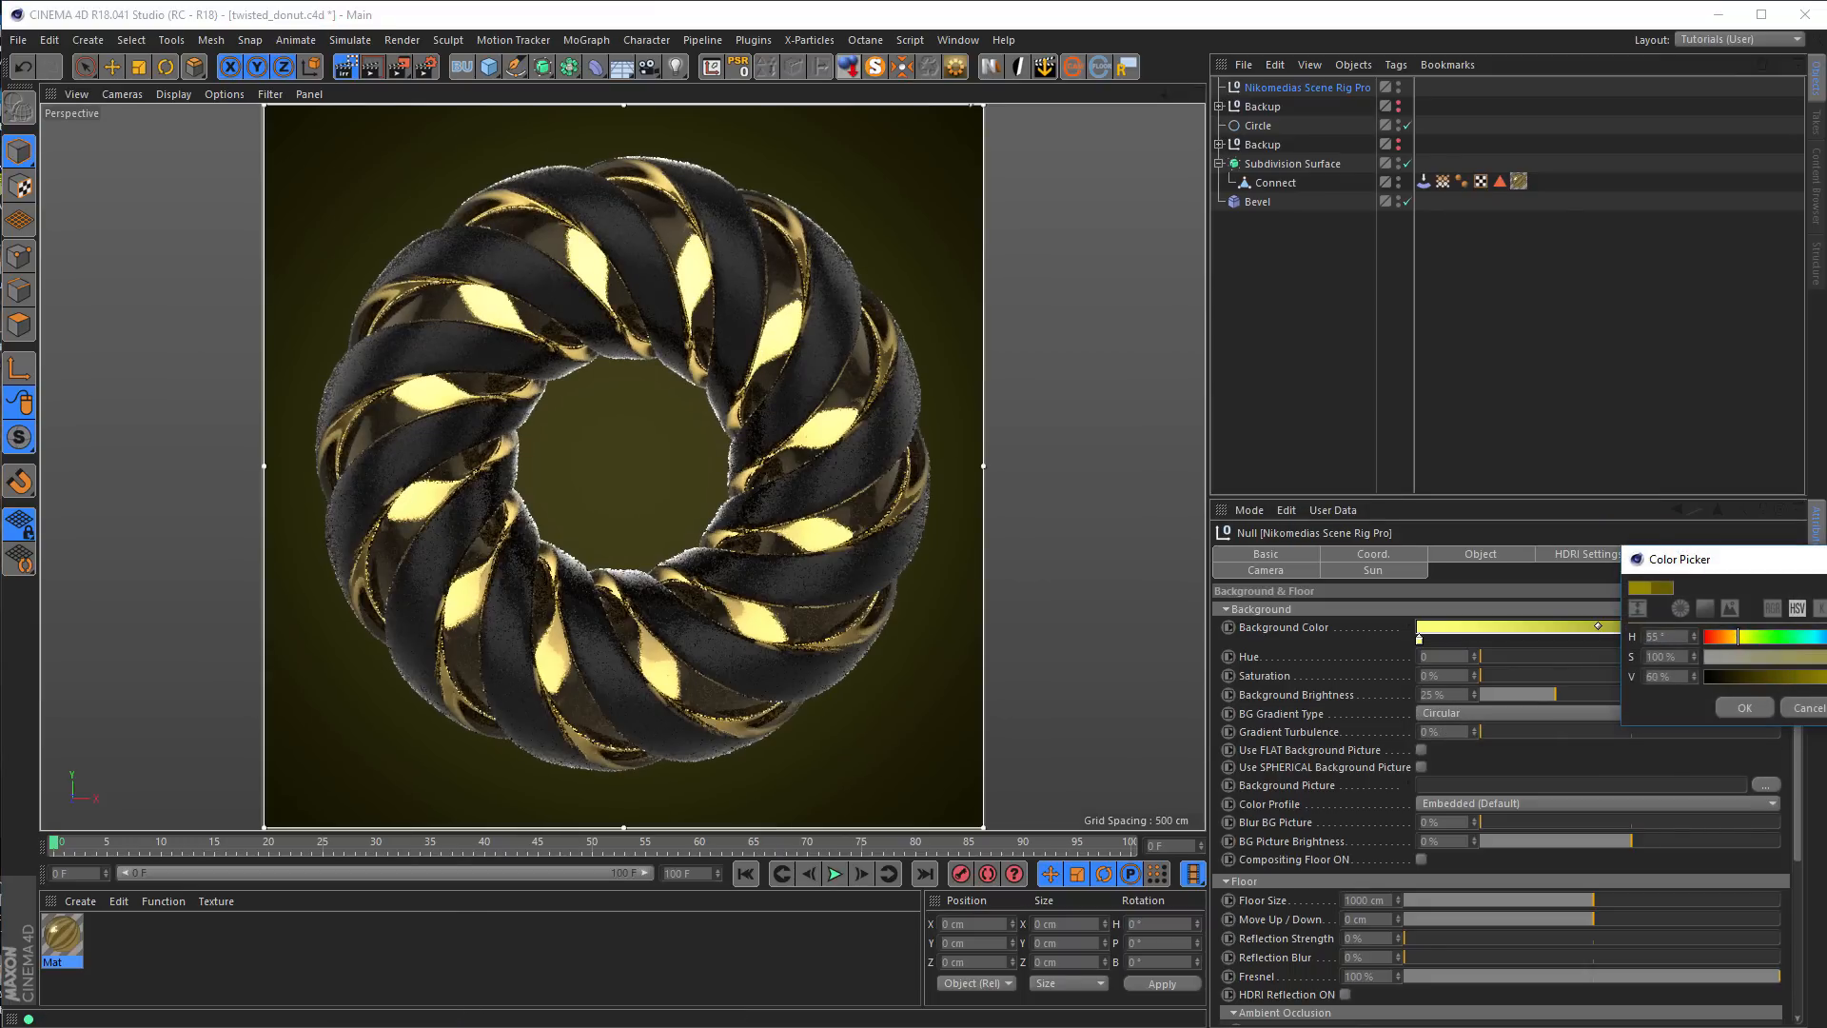
left_click(1744, 707)
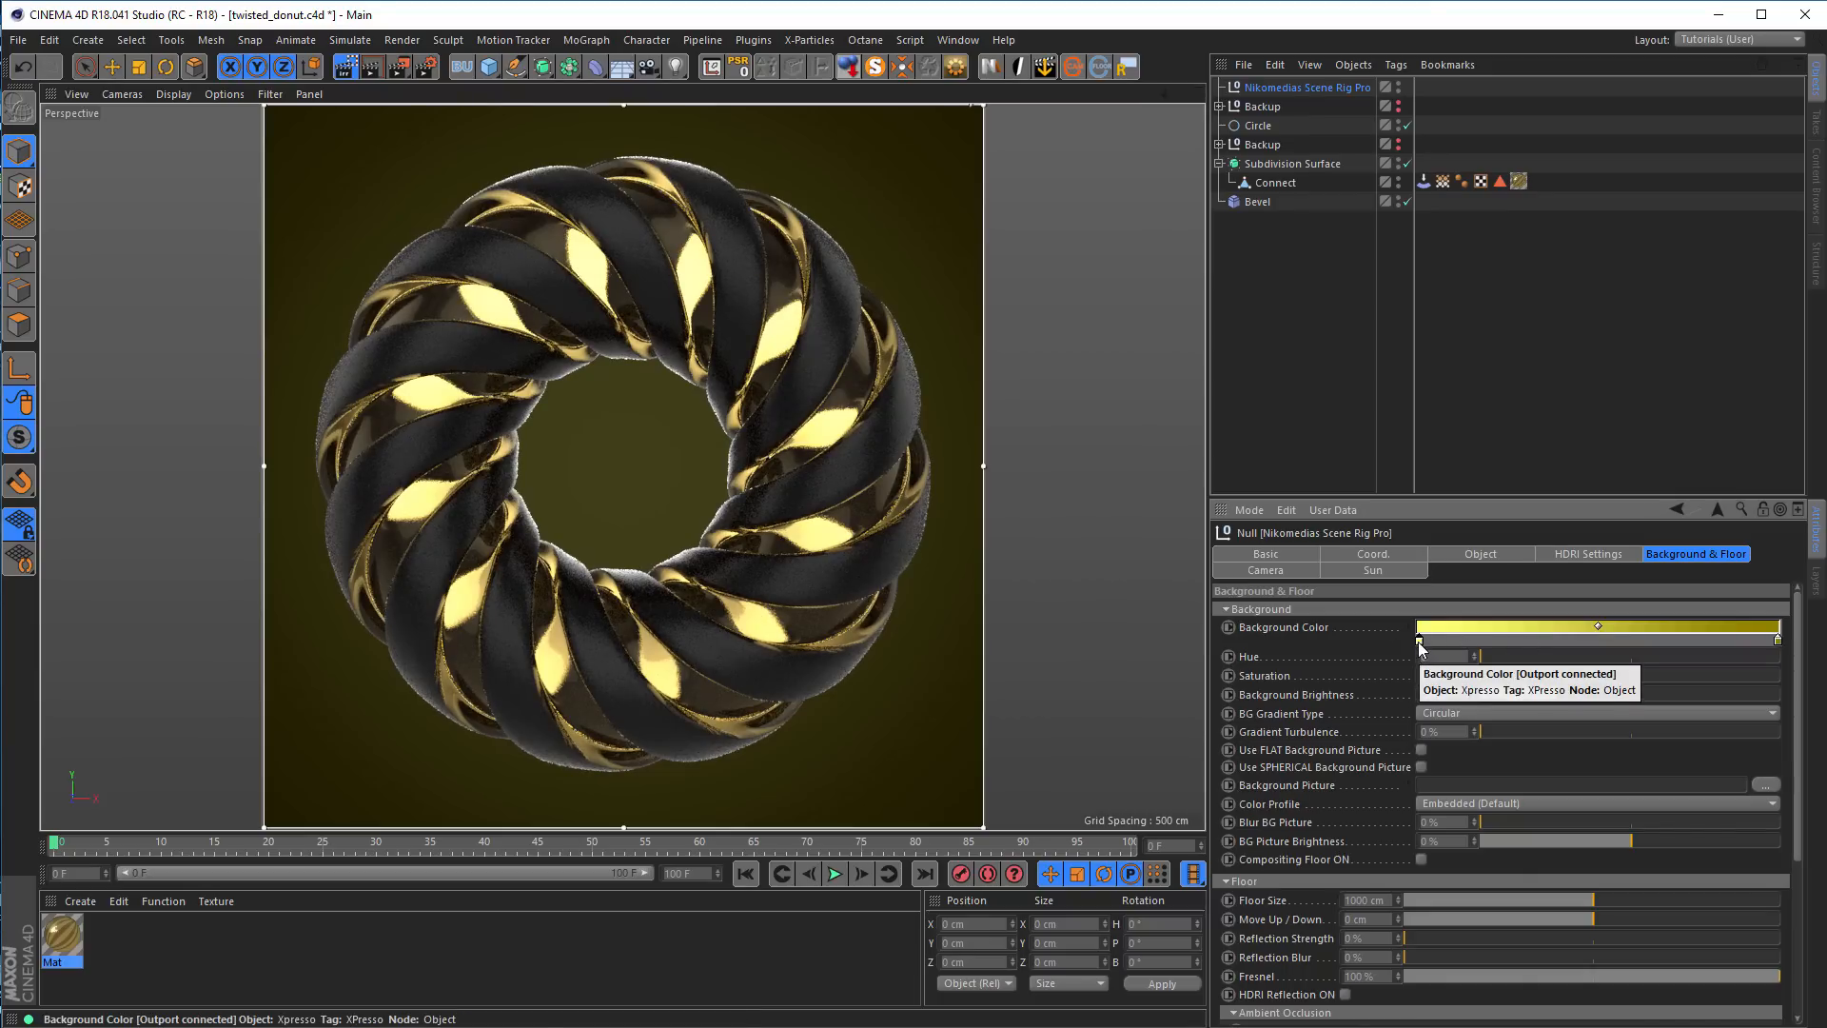
Reset the Background Color gradient to its default and set Background Brightness to 15%
right_click(1291, 632)
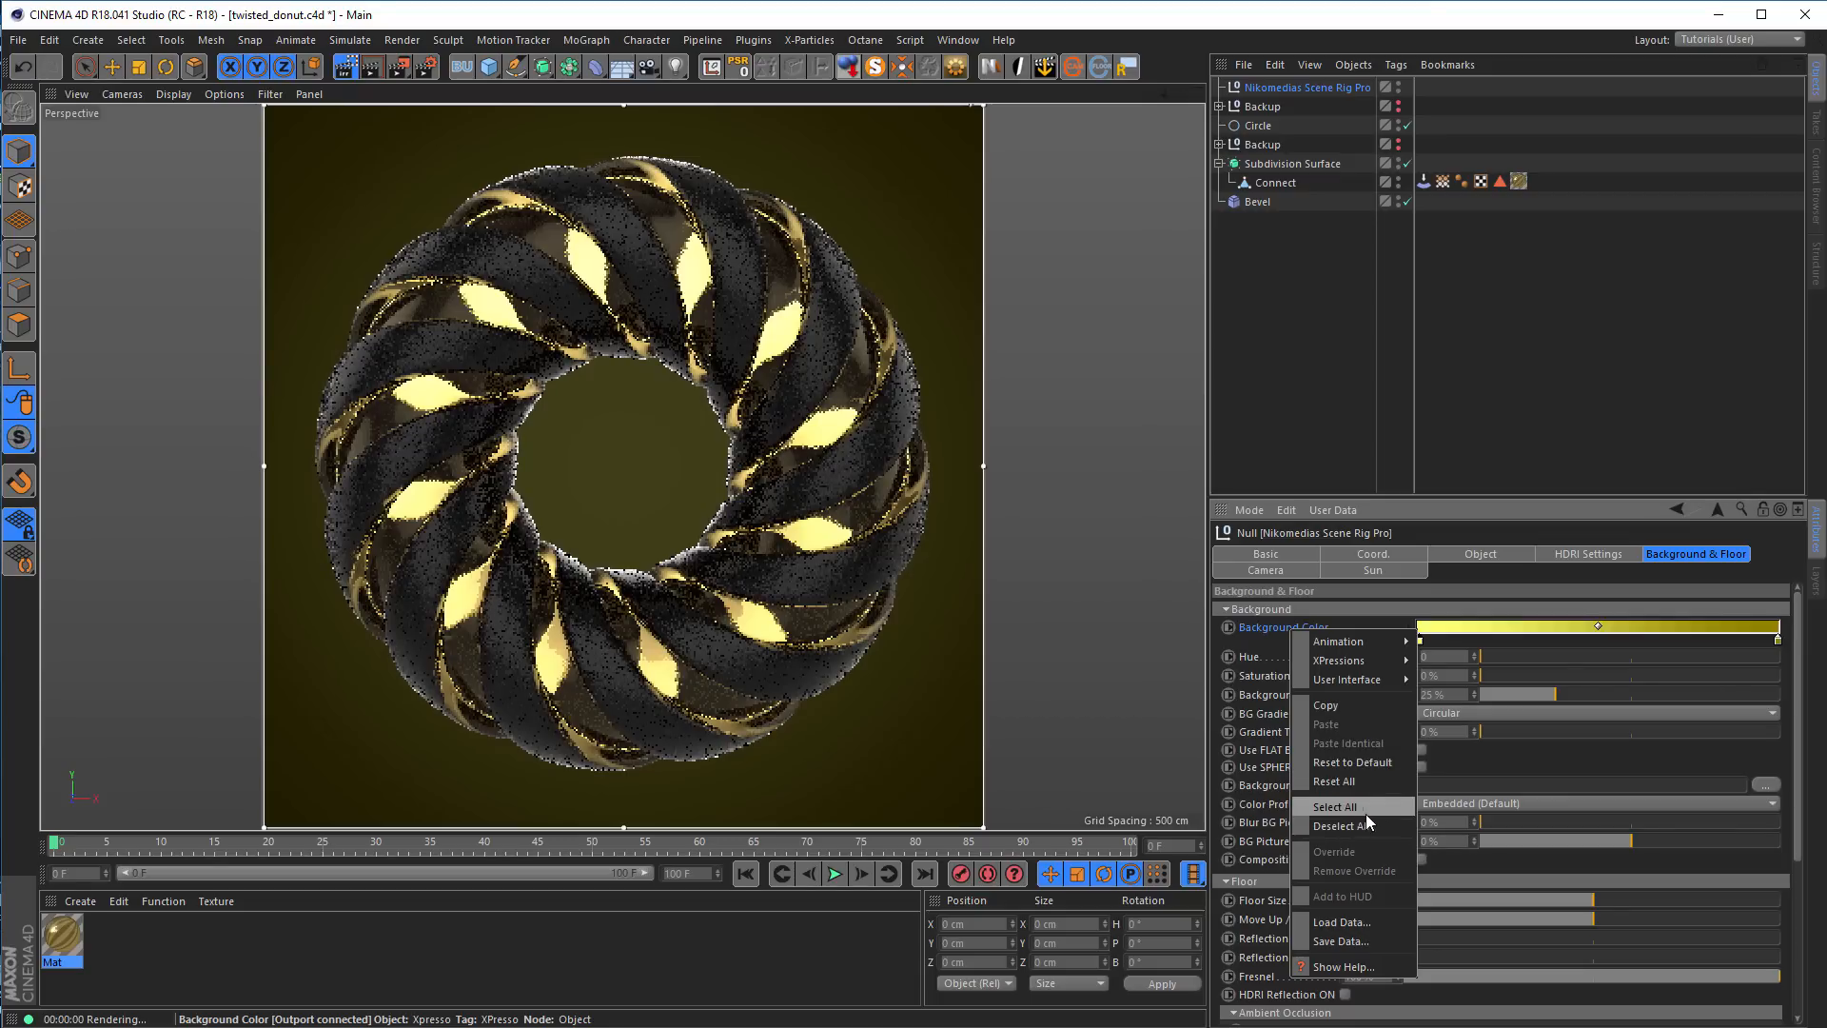
left_click(1384, 763)
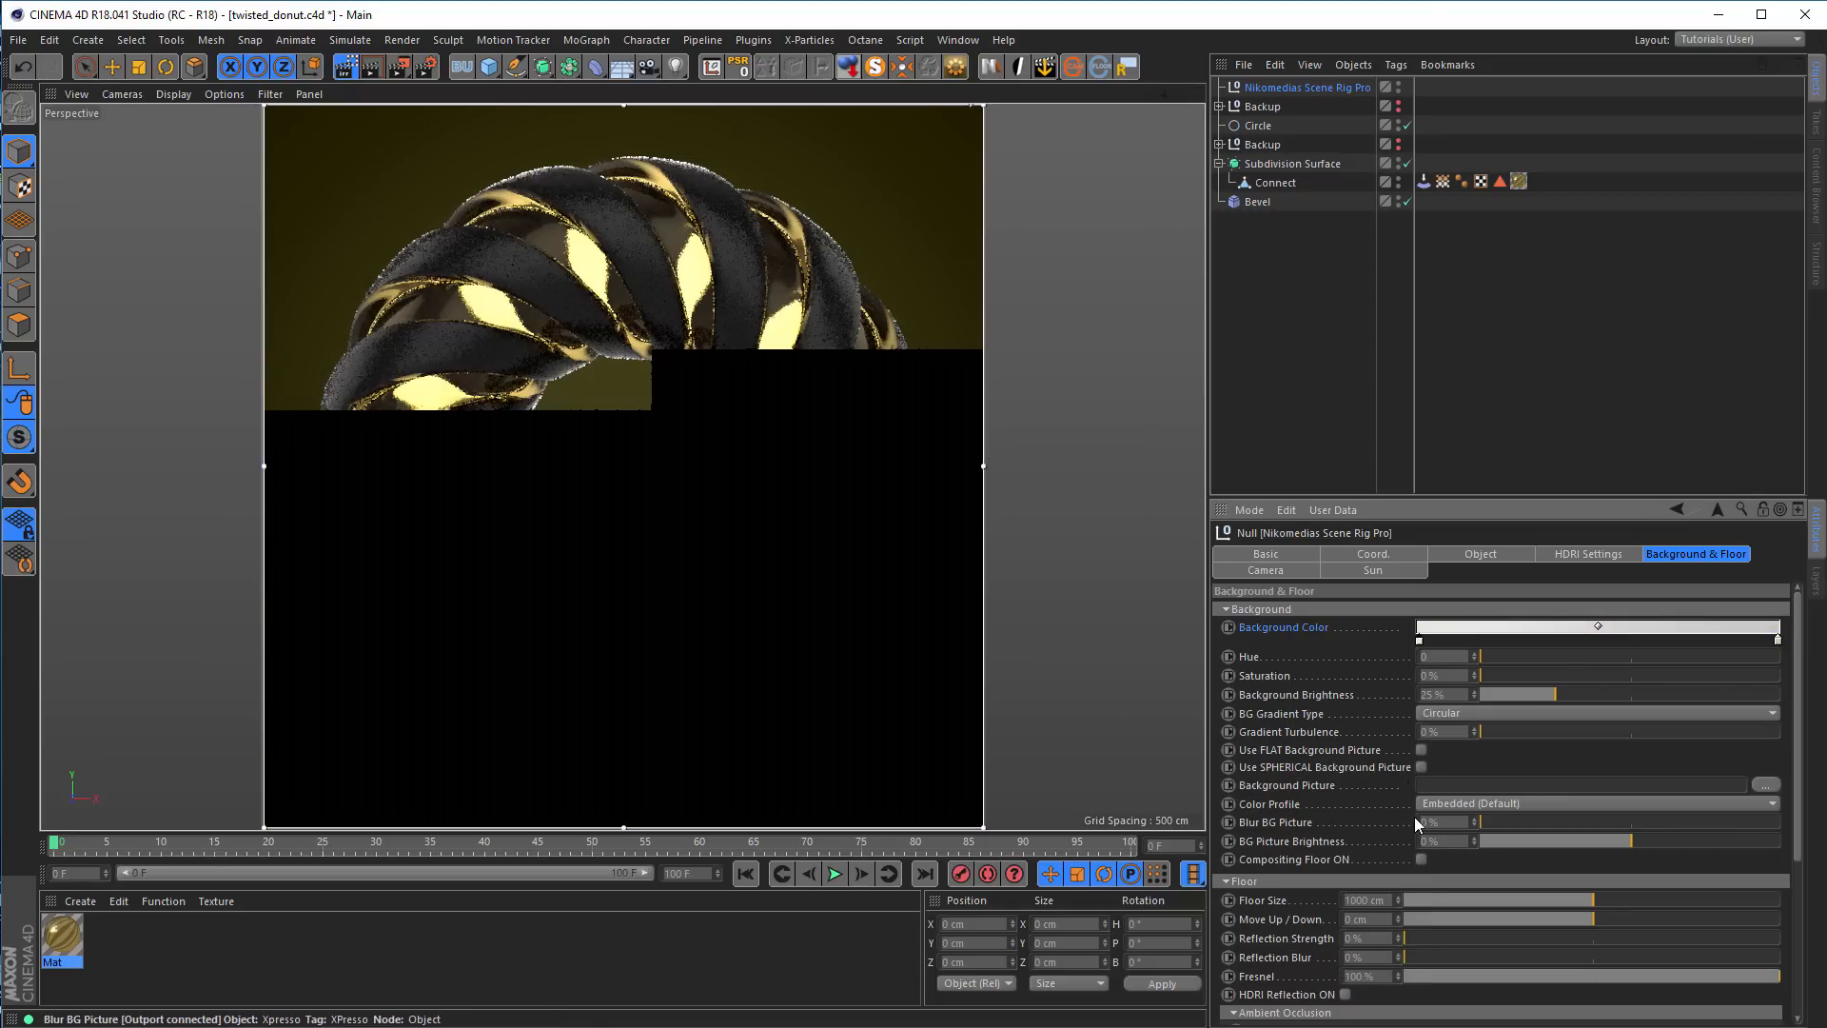
left_click_drag(1575, 696, 1517, 694)
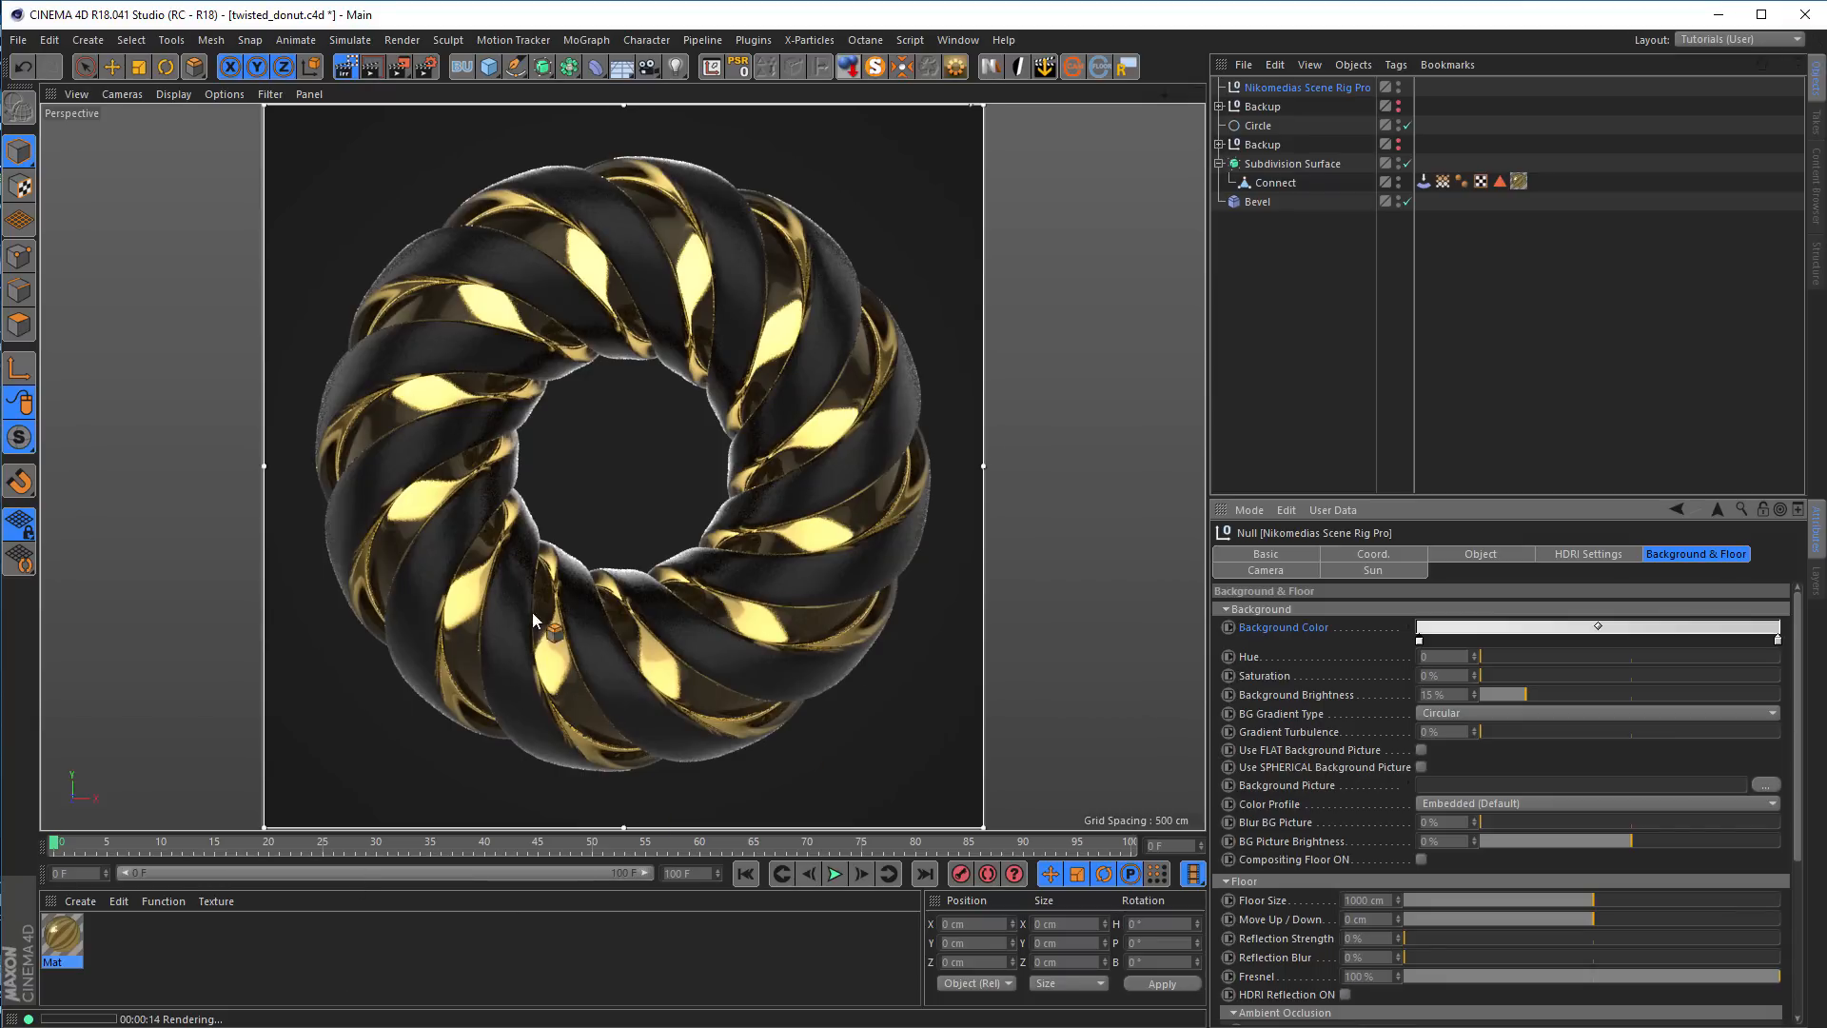
Reopen the donut's material and raise its transparency color saturation to 59%
double_click(62, 936)
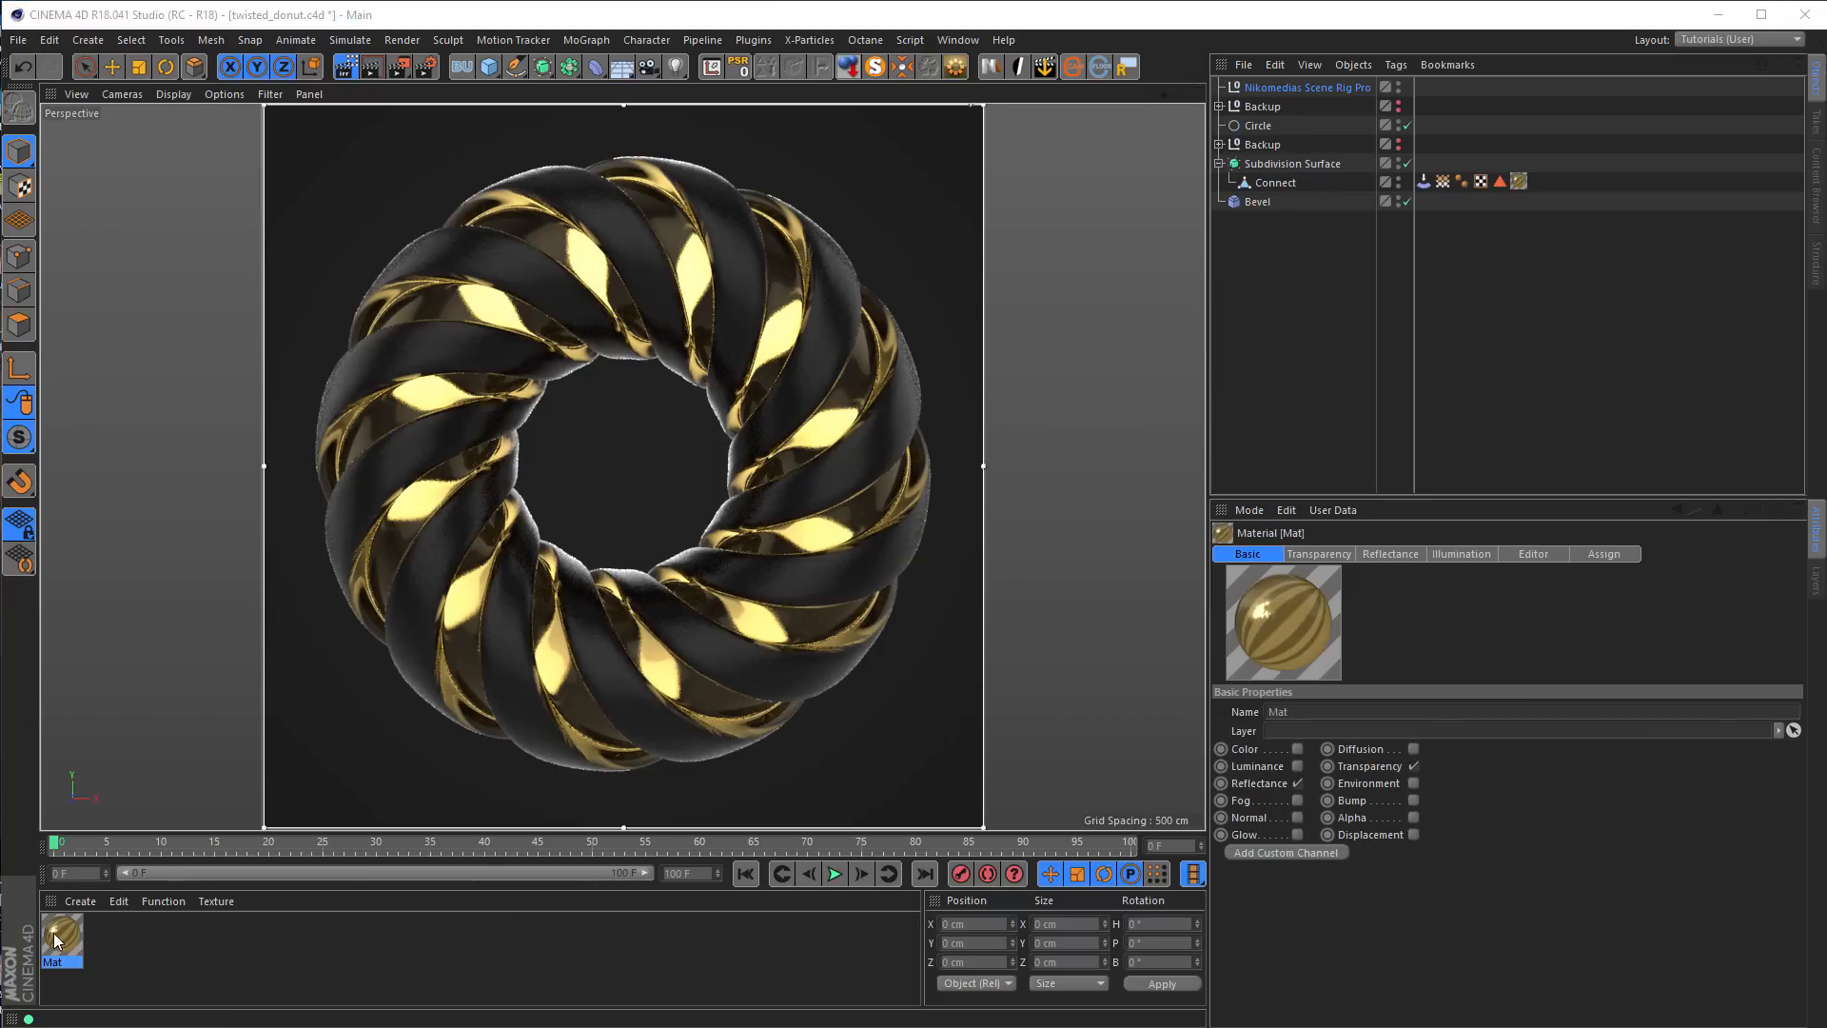
left_click_drag(317, 134, 1356, 309)
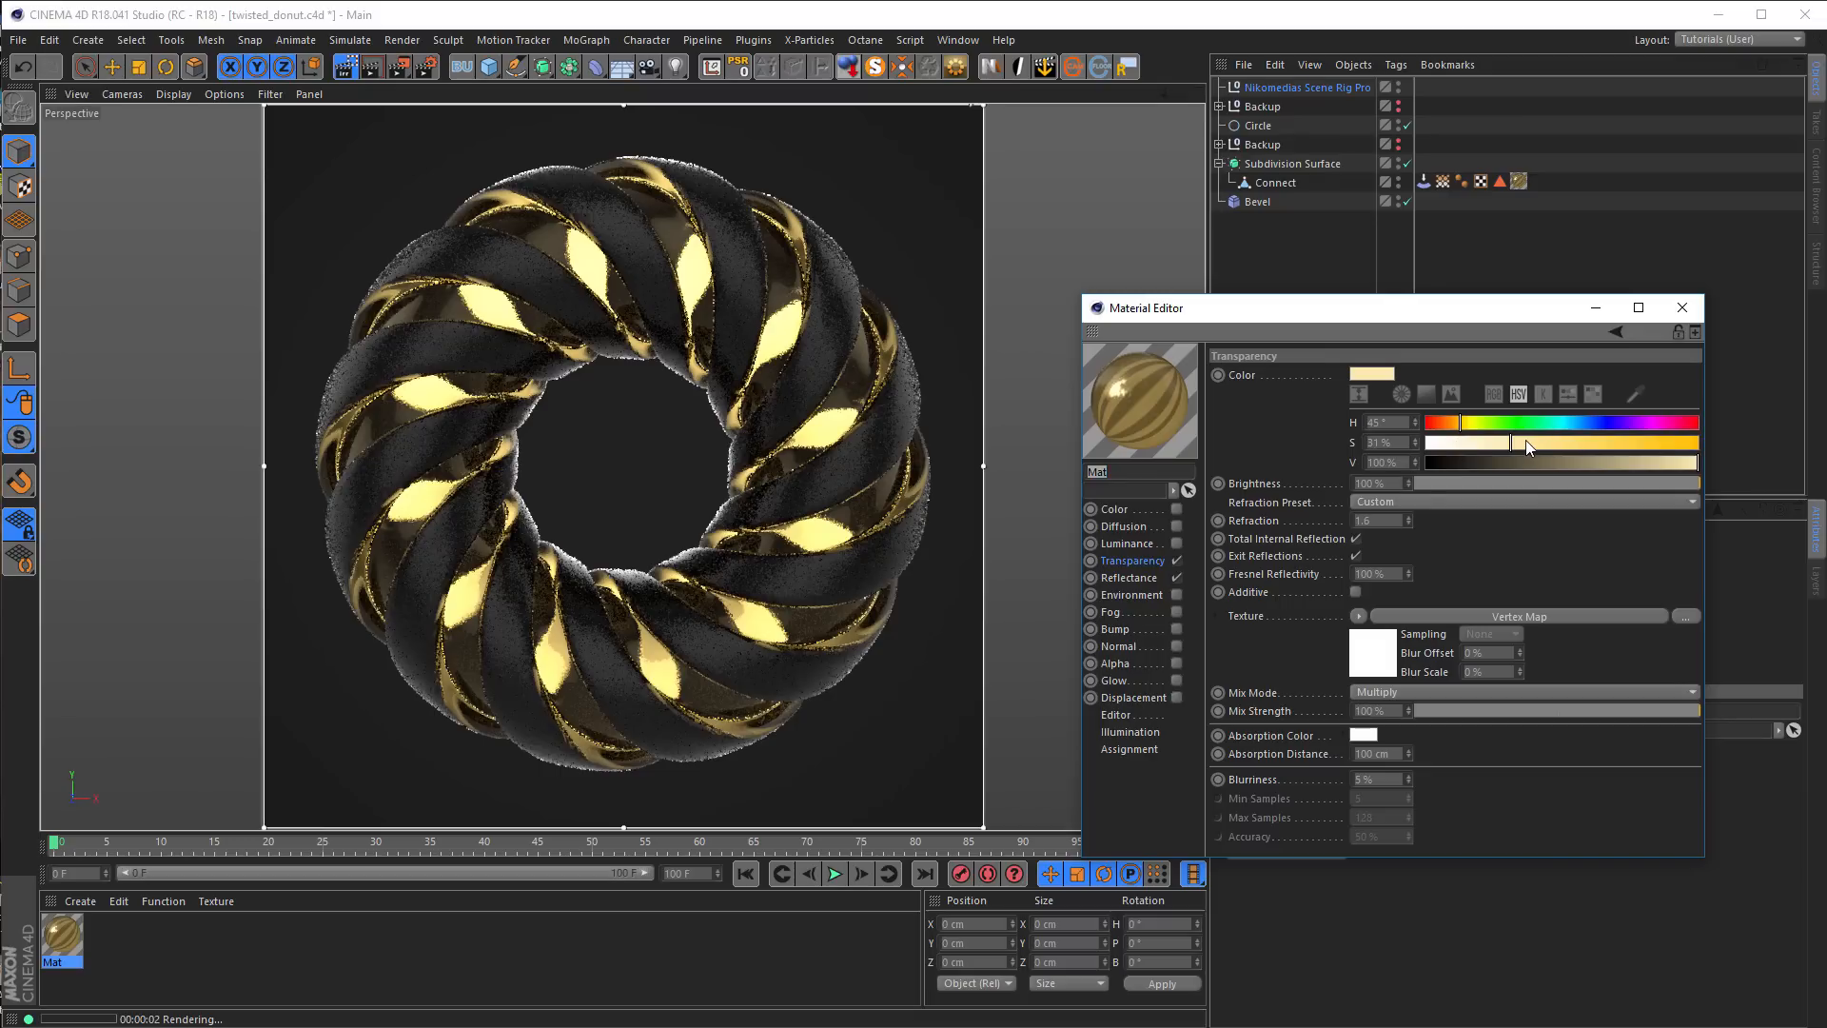
left_click_drag(1551, 443, 1584, 445)
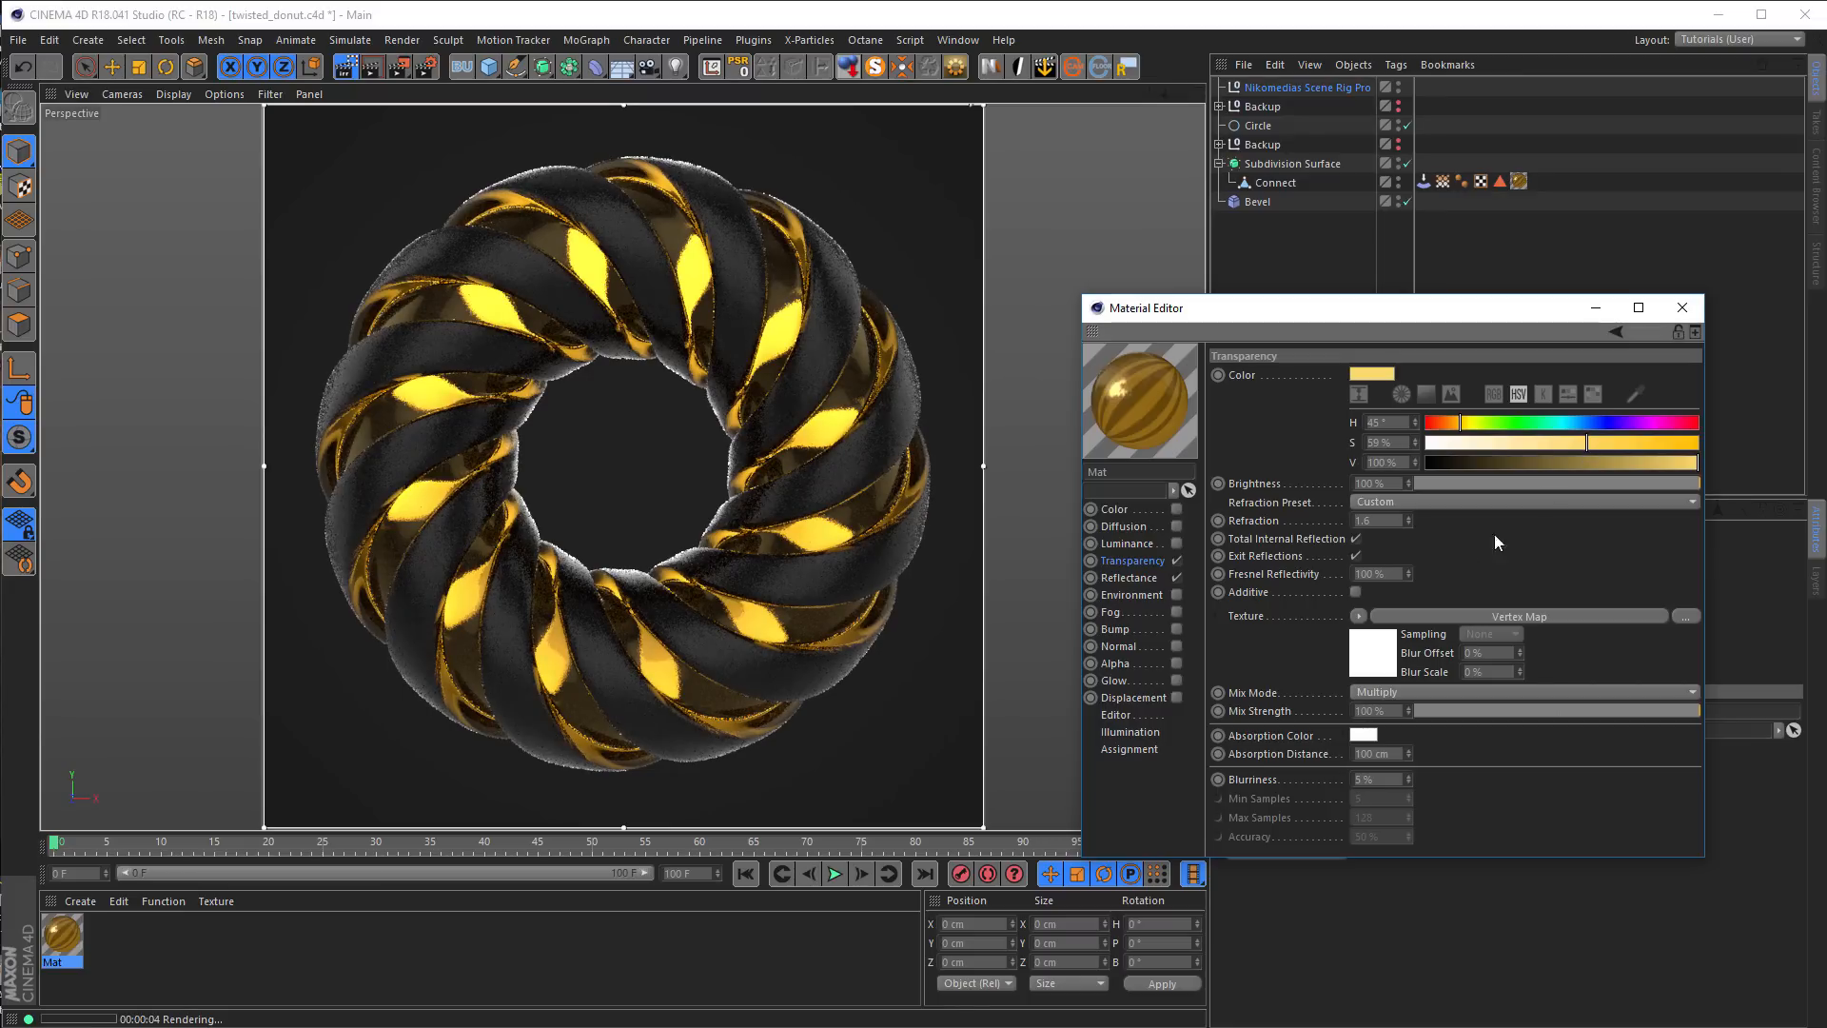
Disable Exit Reflections and enable Additive in the donut material's transparency
left_click(1357, 556)
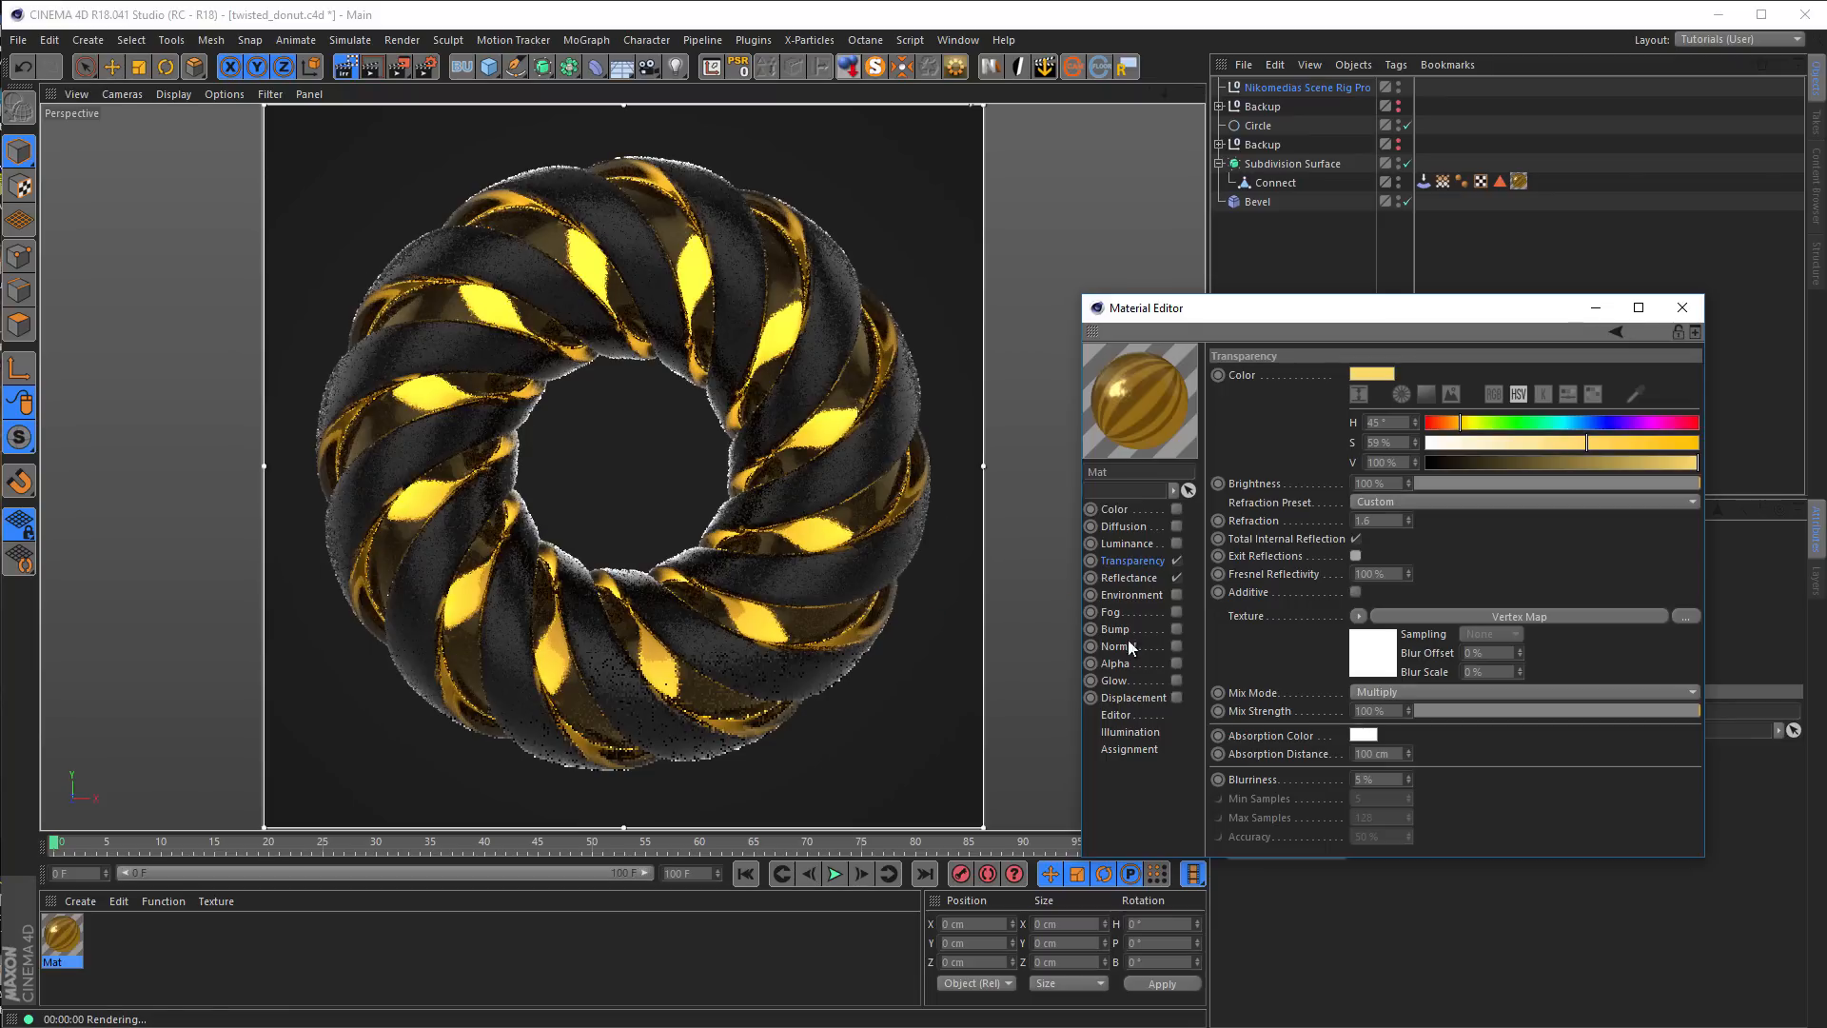
left_click(1356, 591)
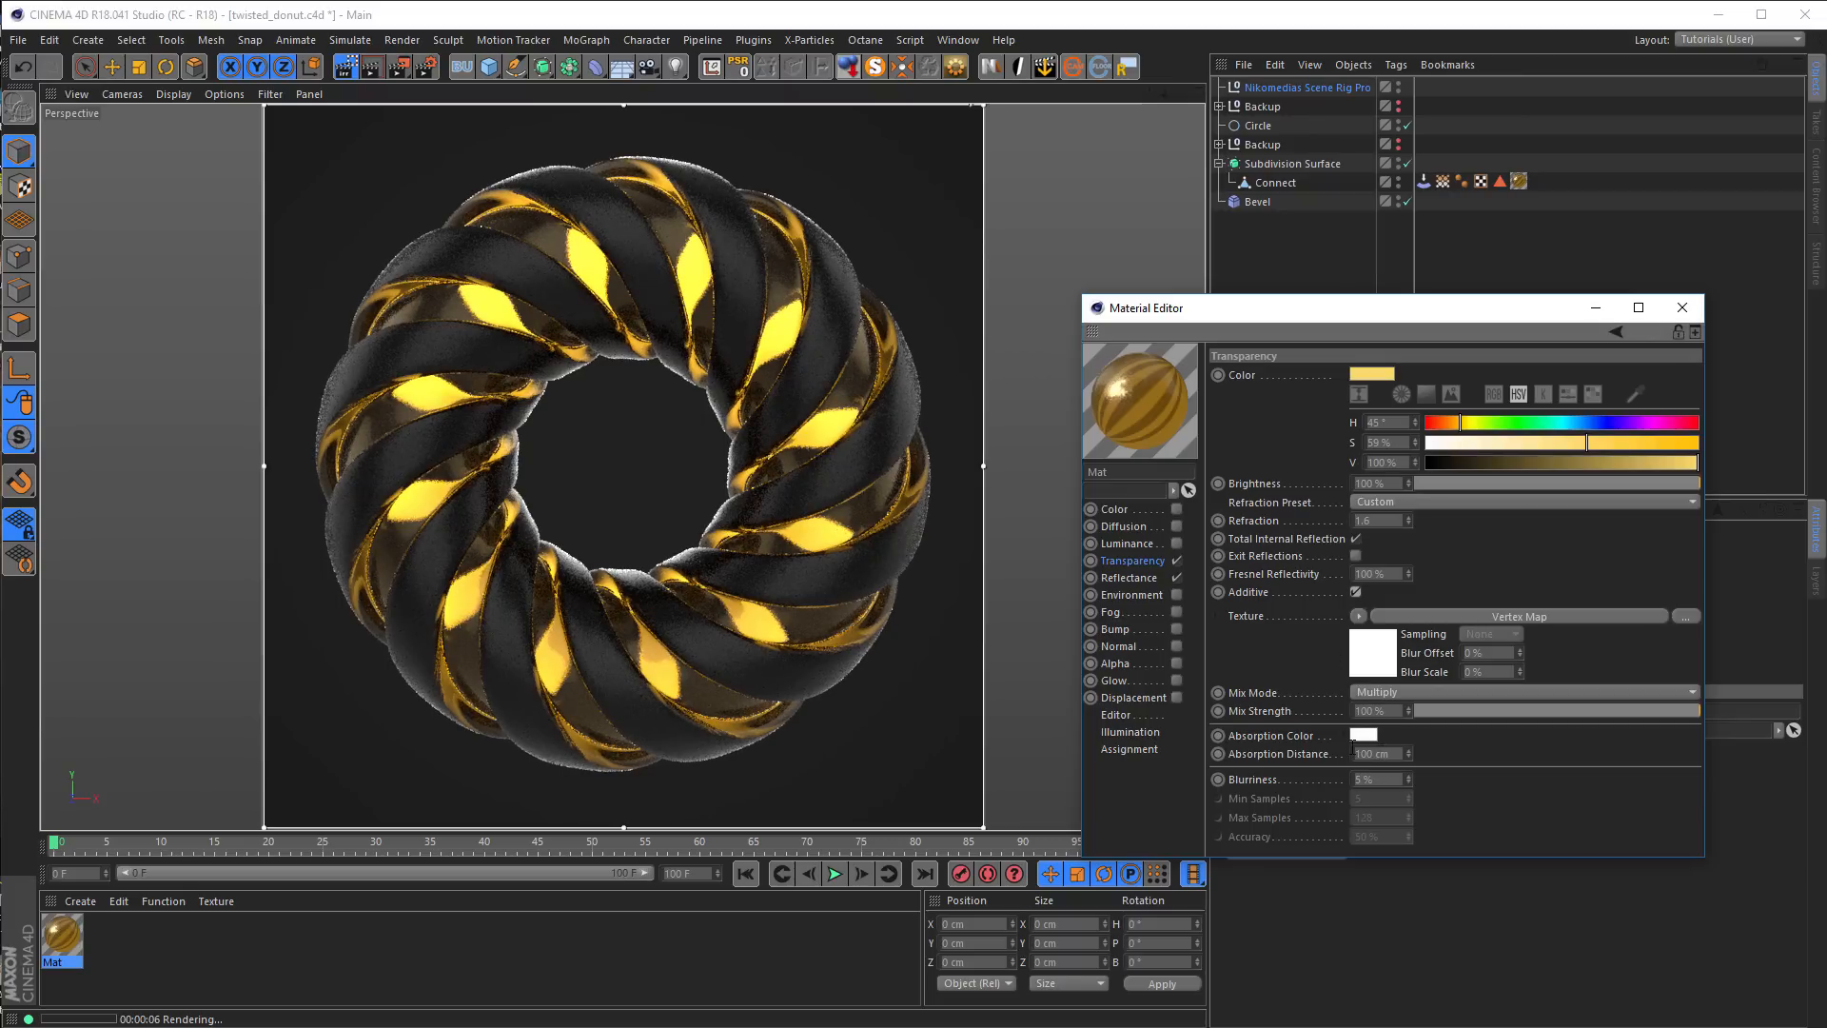
Mask reflectance Layer 1 with a Vertex Map shader linked to the Connect object's Stretch vertex map
left_click(1140, 575)
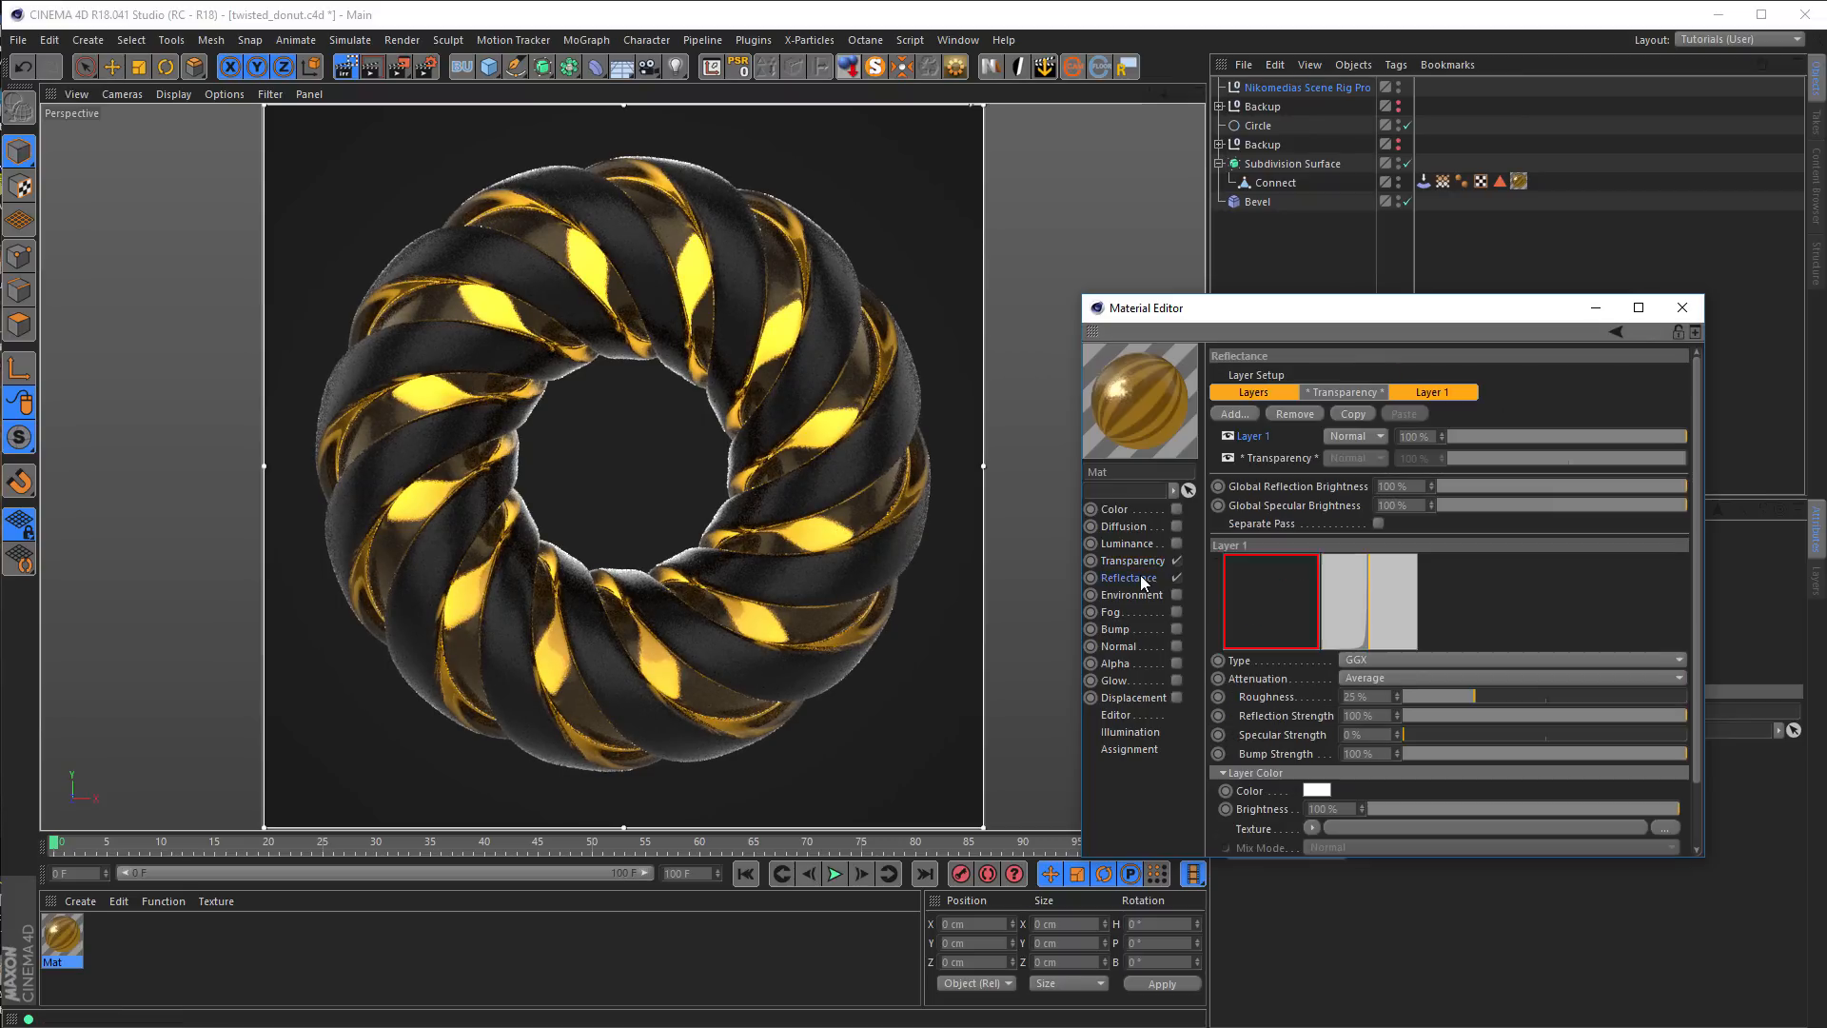
left_click(1259, 454)
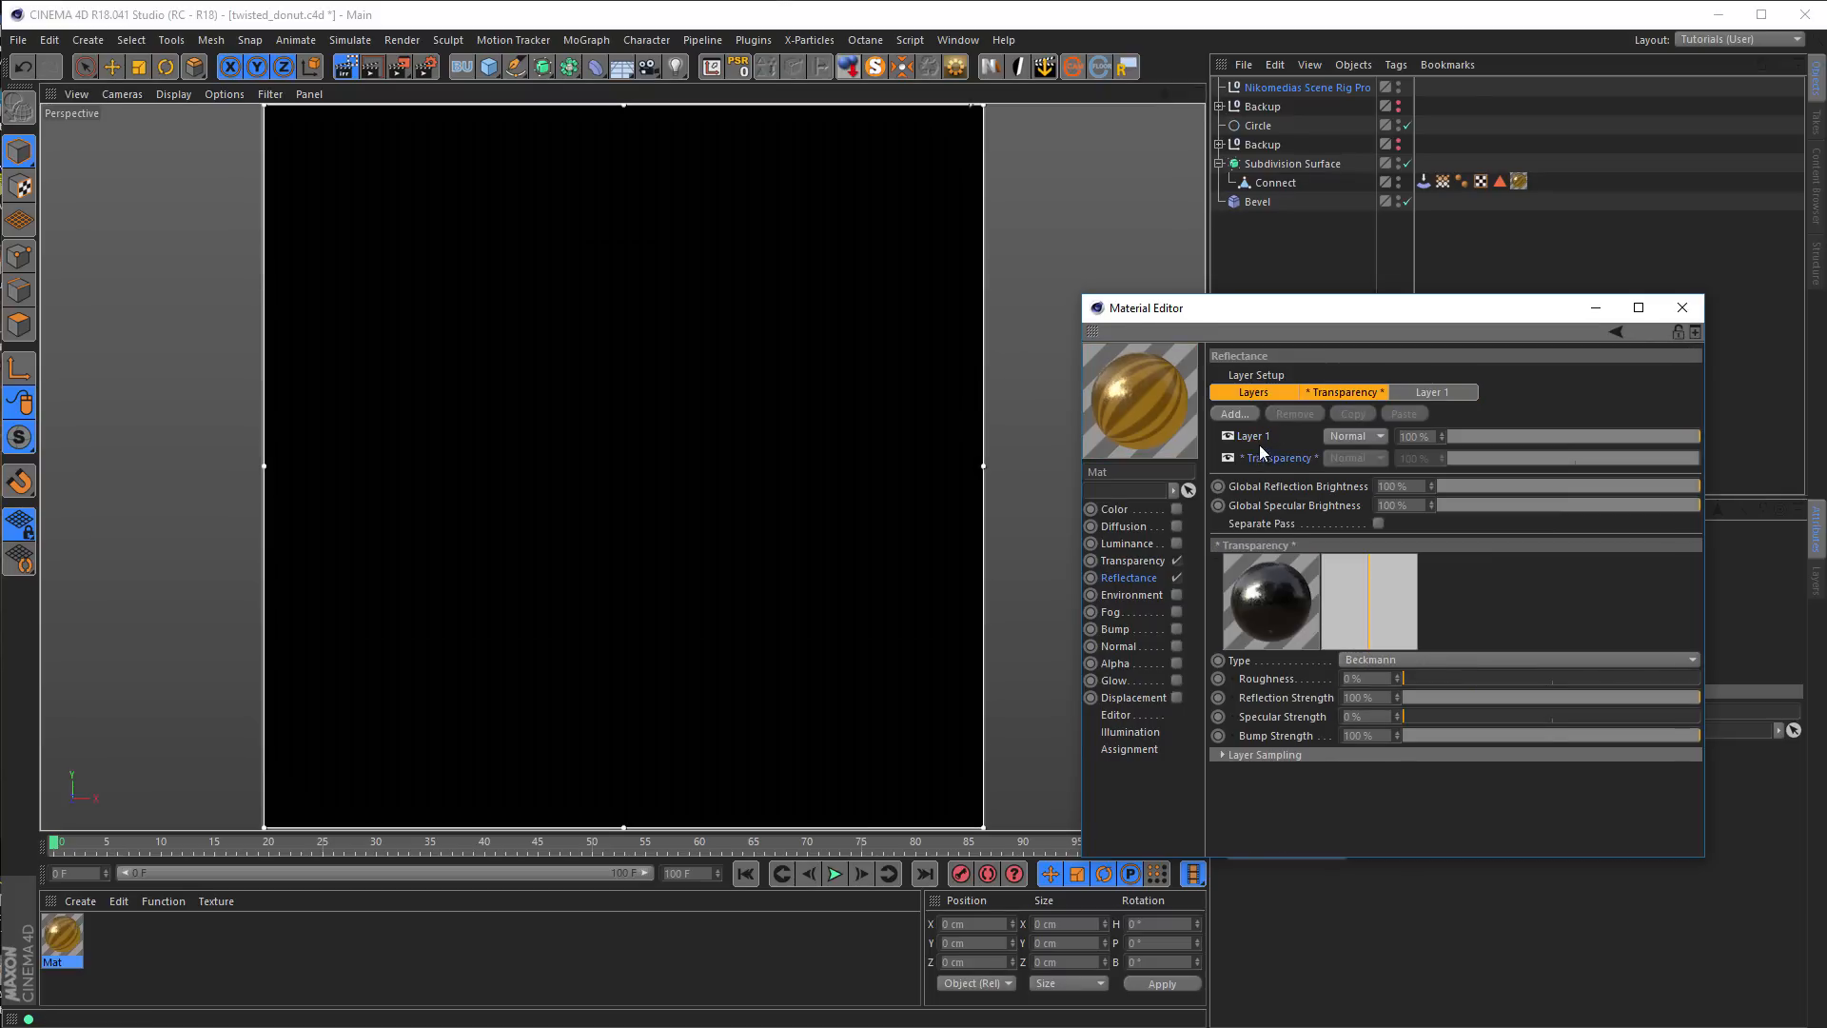
left_click(1254, 437)
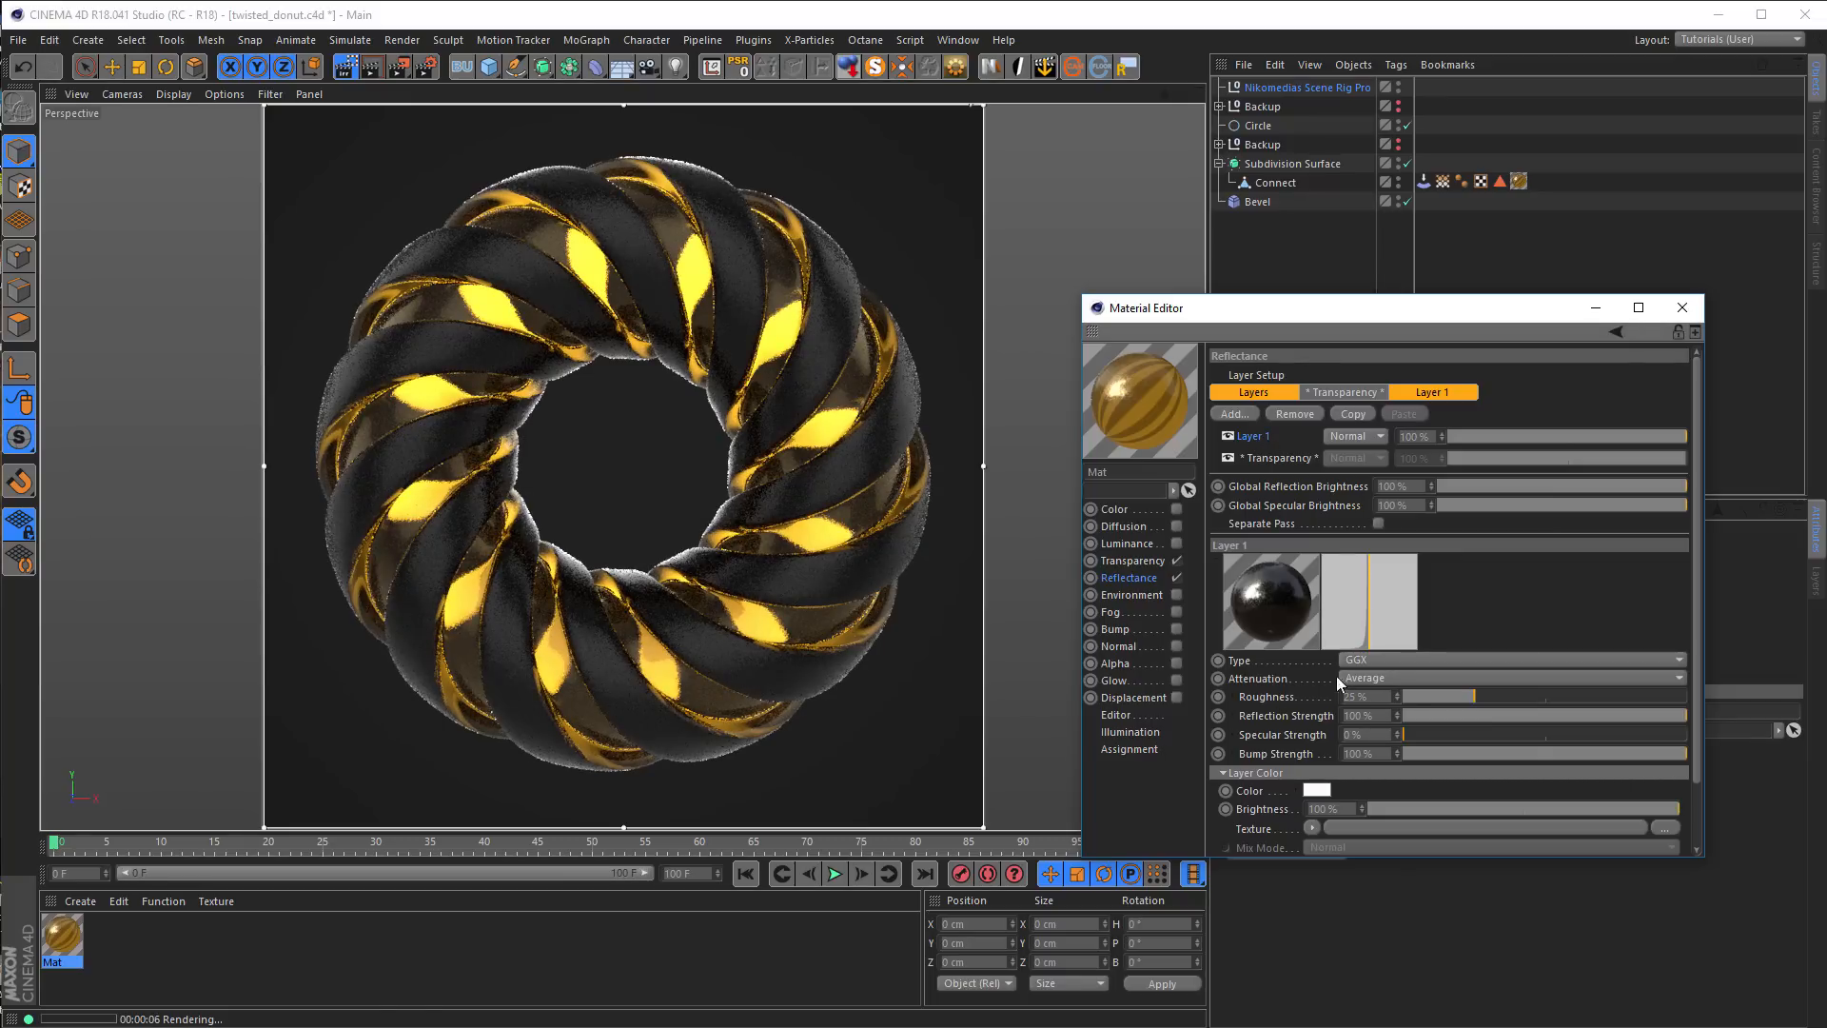
left_click_drag(1156, 423, 534, 238)
left_click(1310, 771)
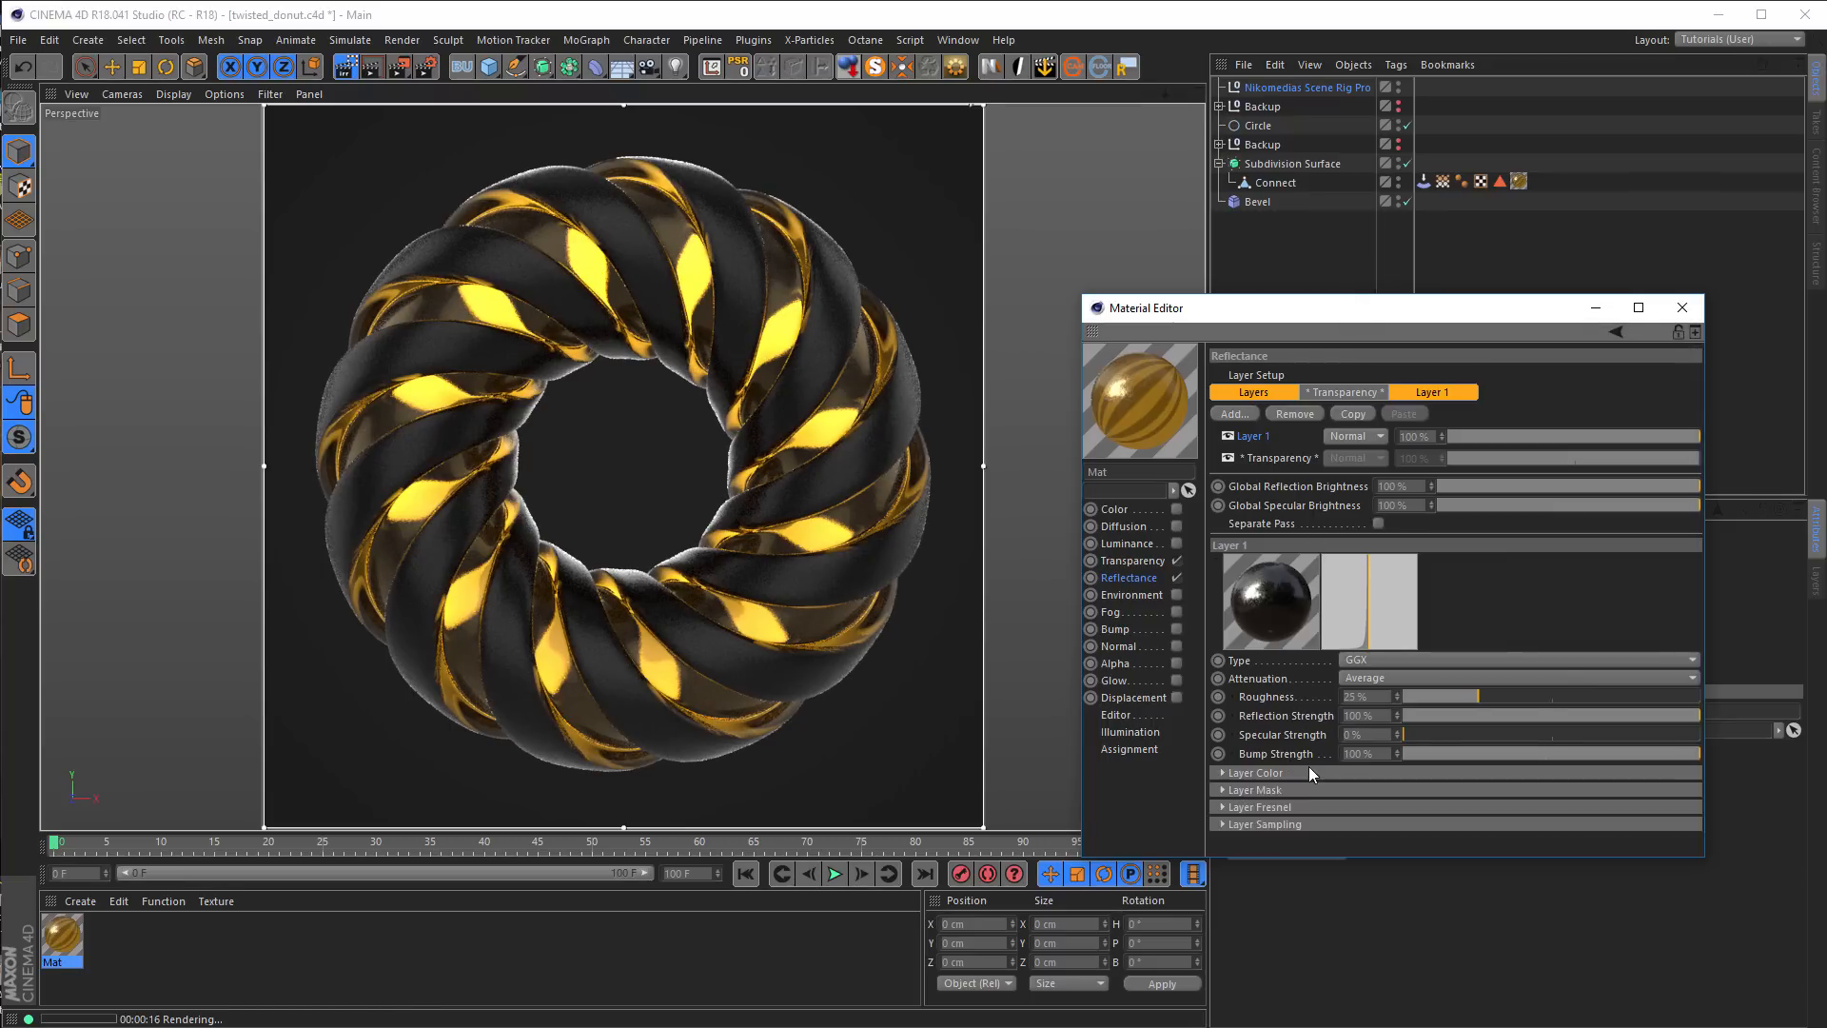
left_click(1256, 790)
left_click_drag(1293, 856, 1306, 996)
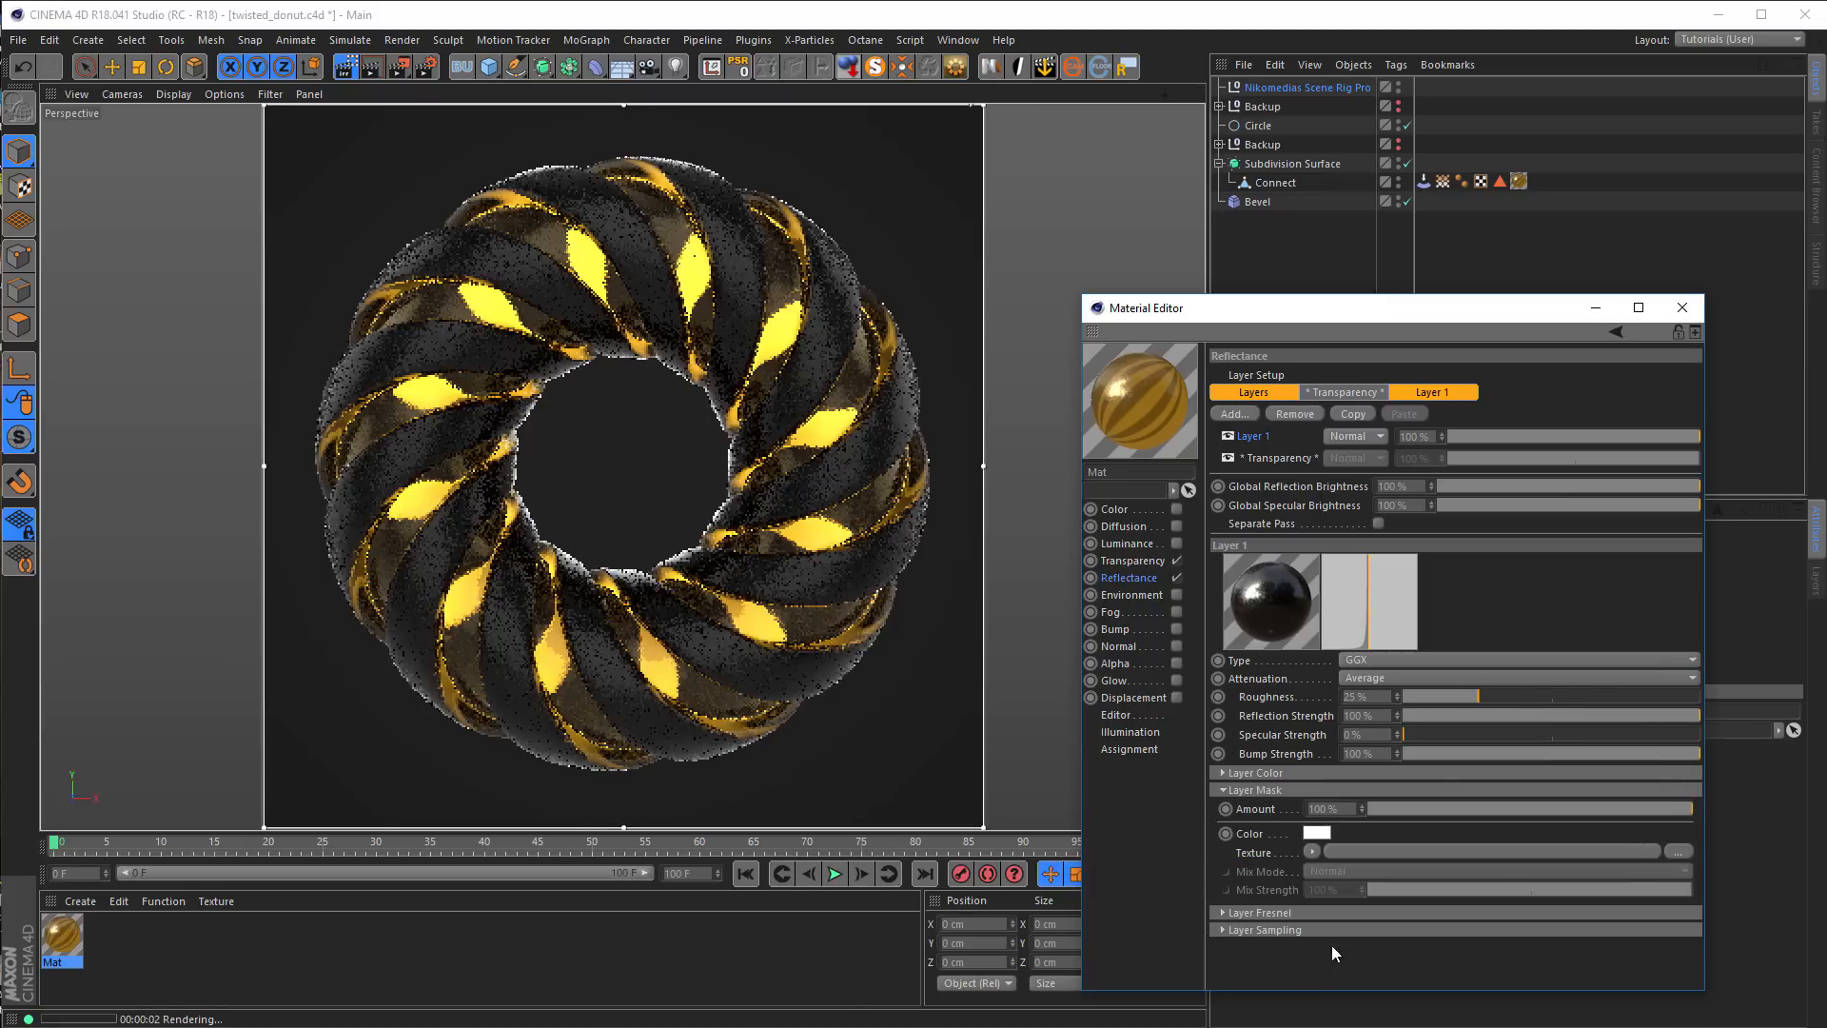
left_click(1311, 849)
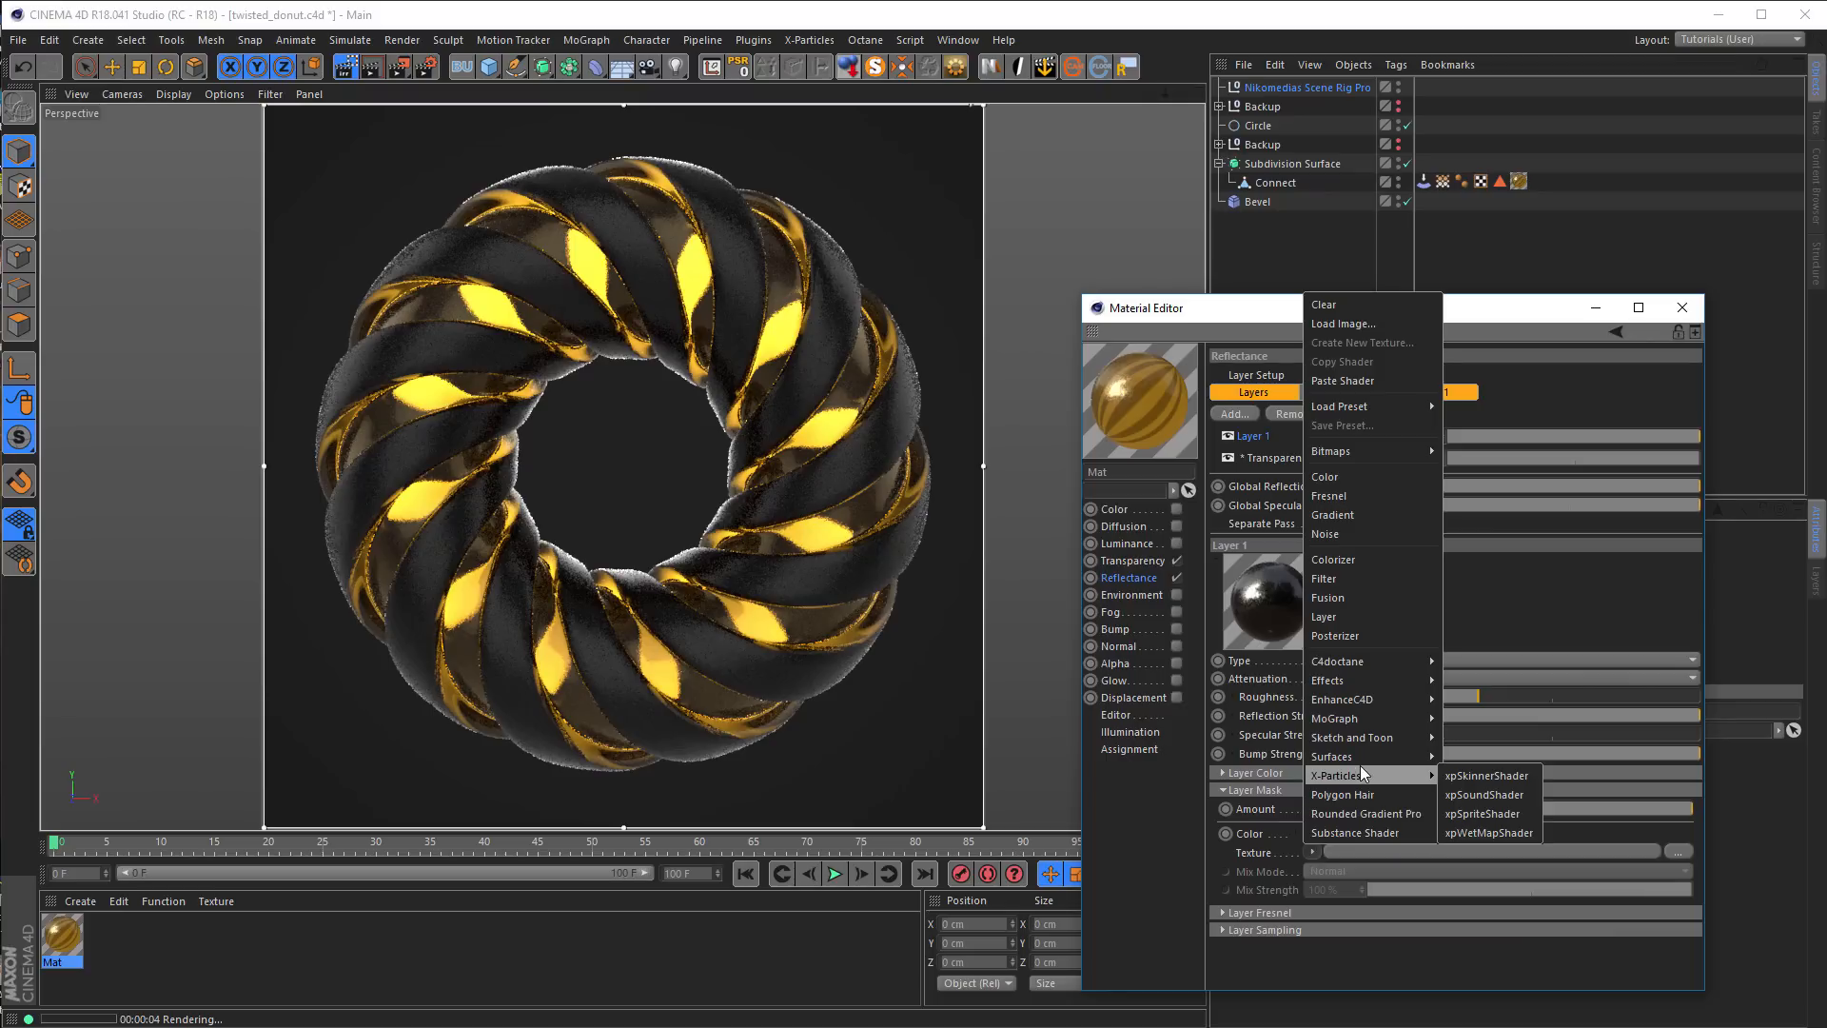
mouse_move(1374, 682)
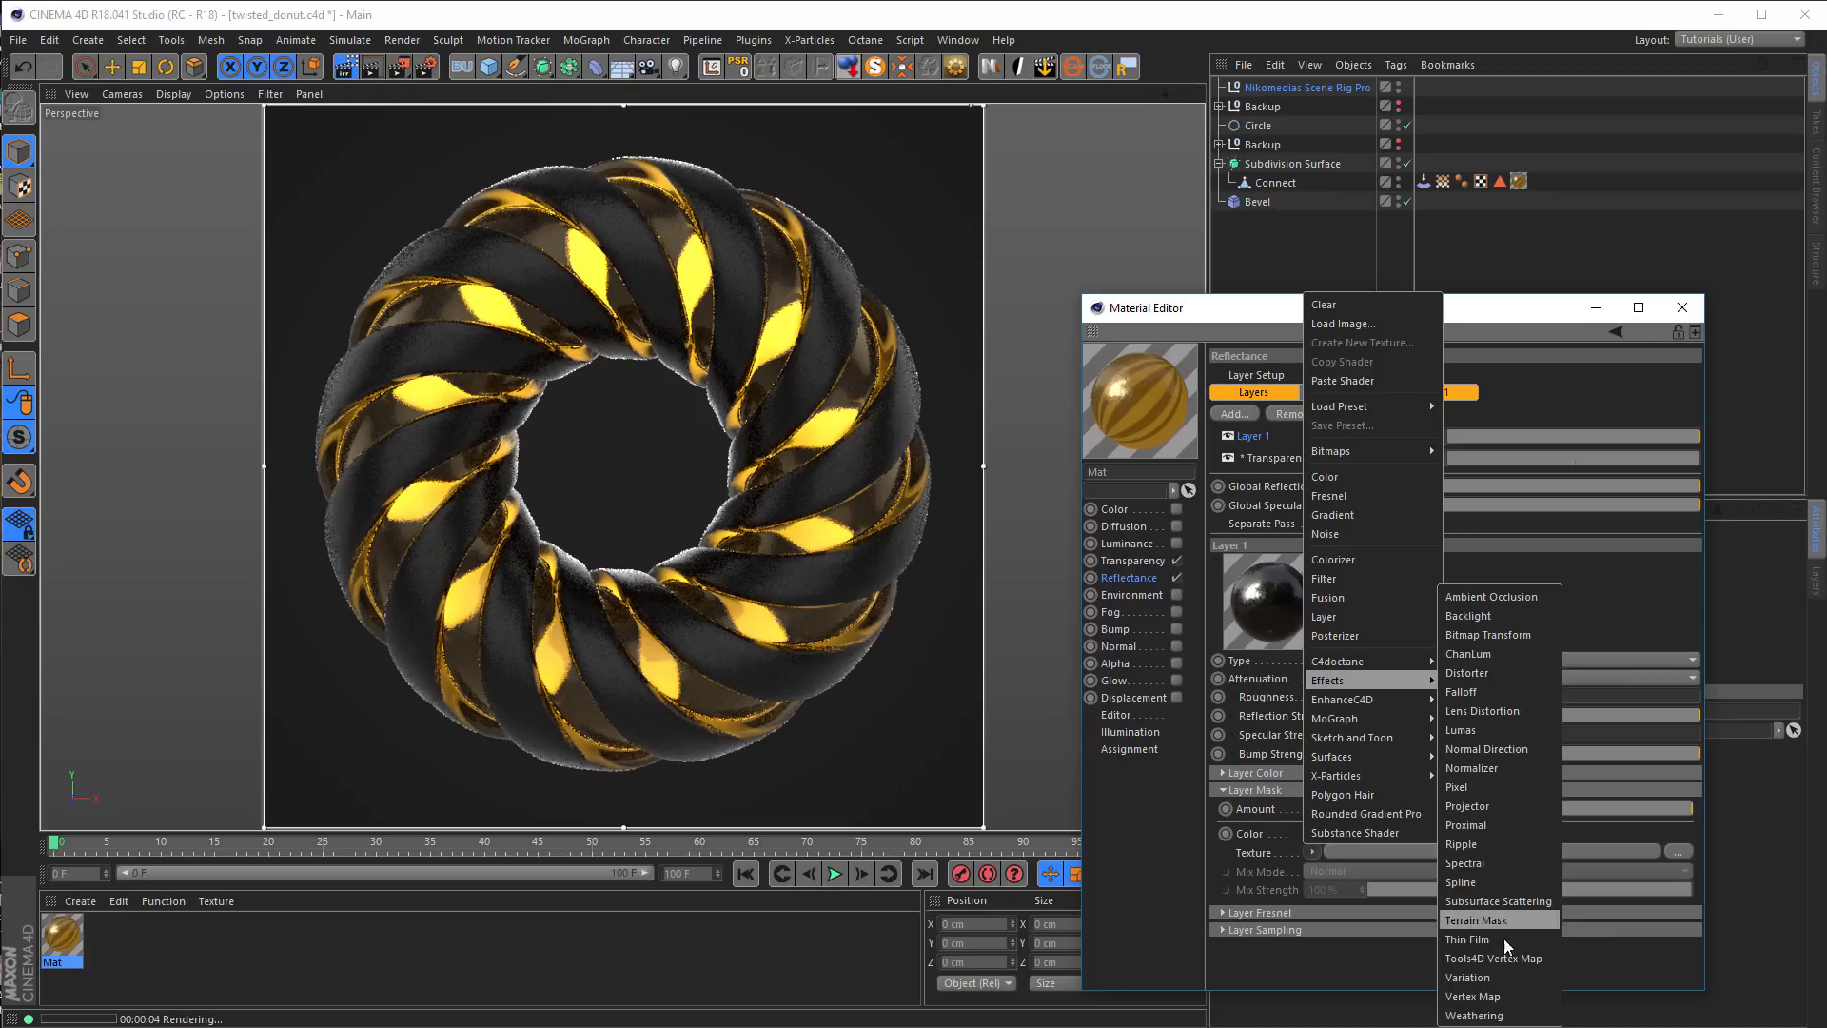
left_click(1507, 995)
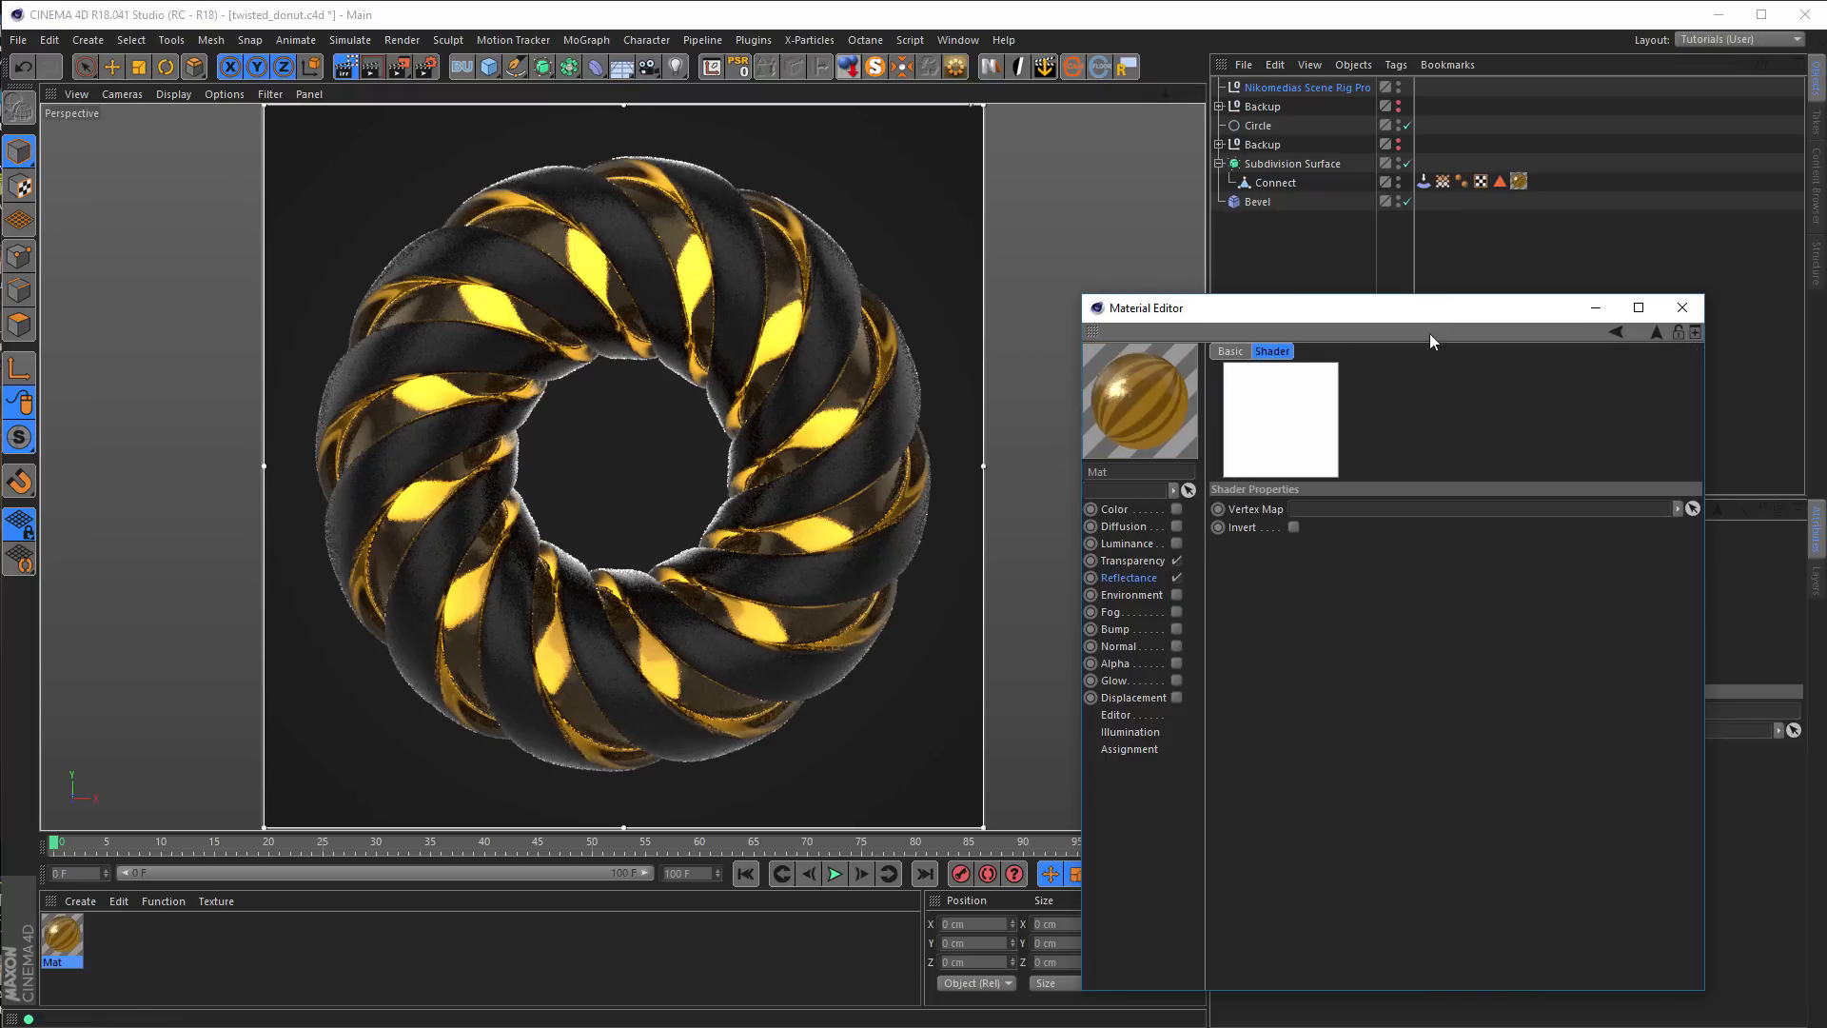
left_click_drag(1443, 183, 1350, 512)
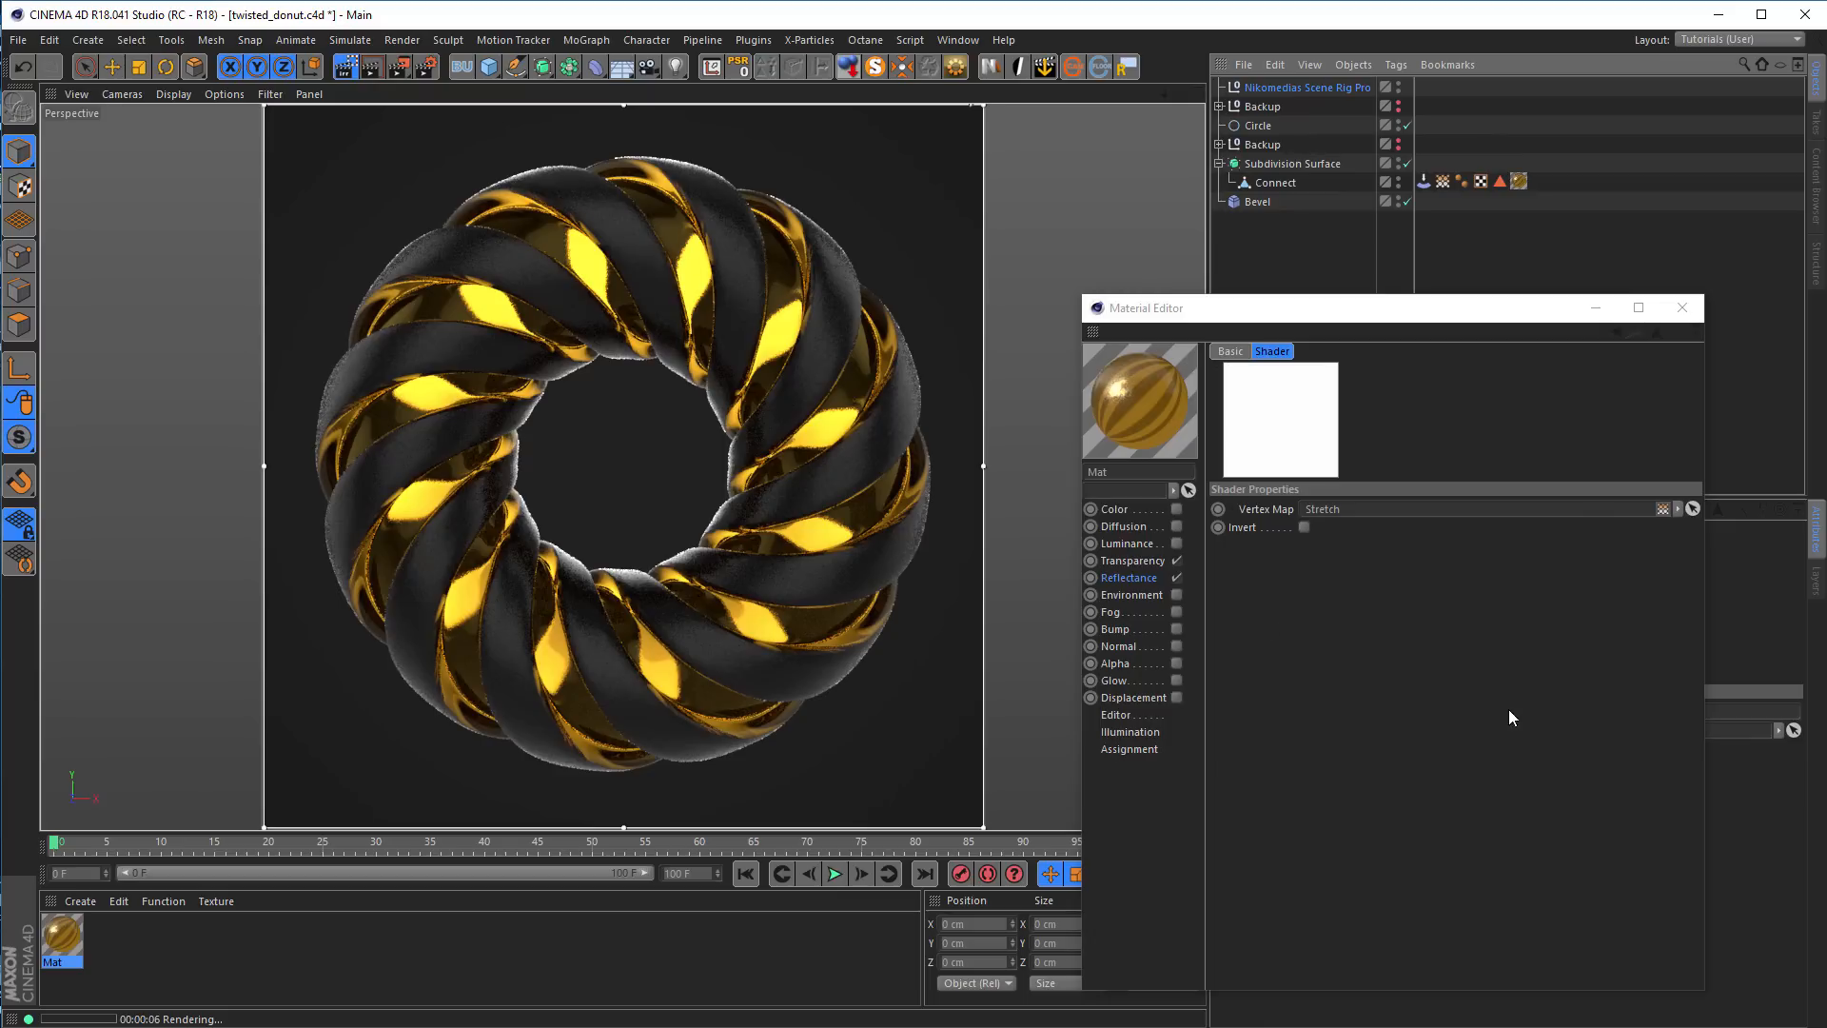
left_click(1656, 331)
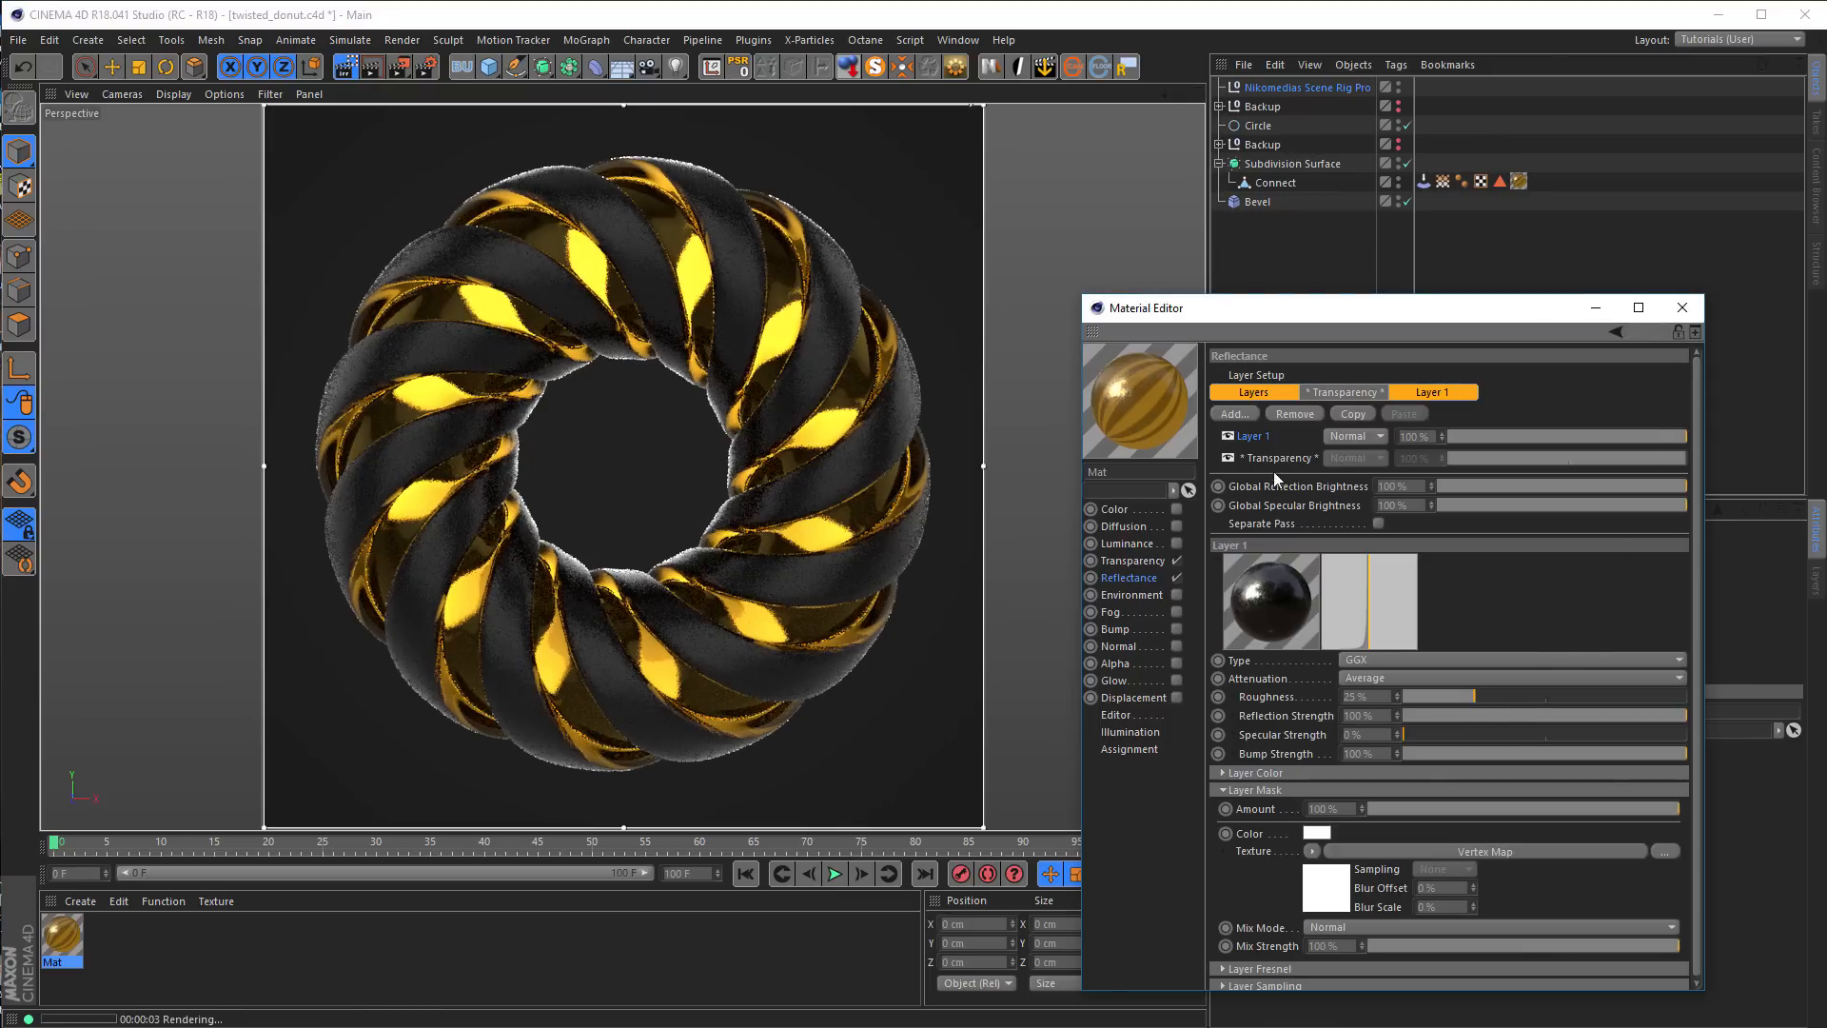
Review the material's transparency settings and its reflectance transparency layer, and view the reference donut image in the Picture Viewer
left_click(1130, 562)
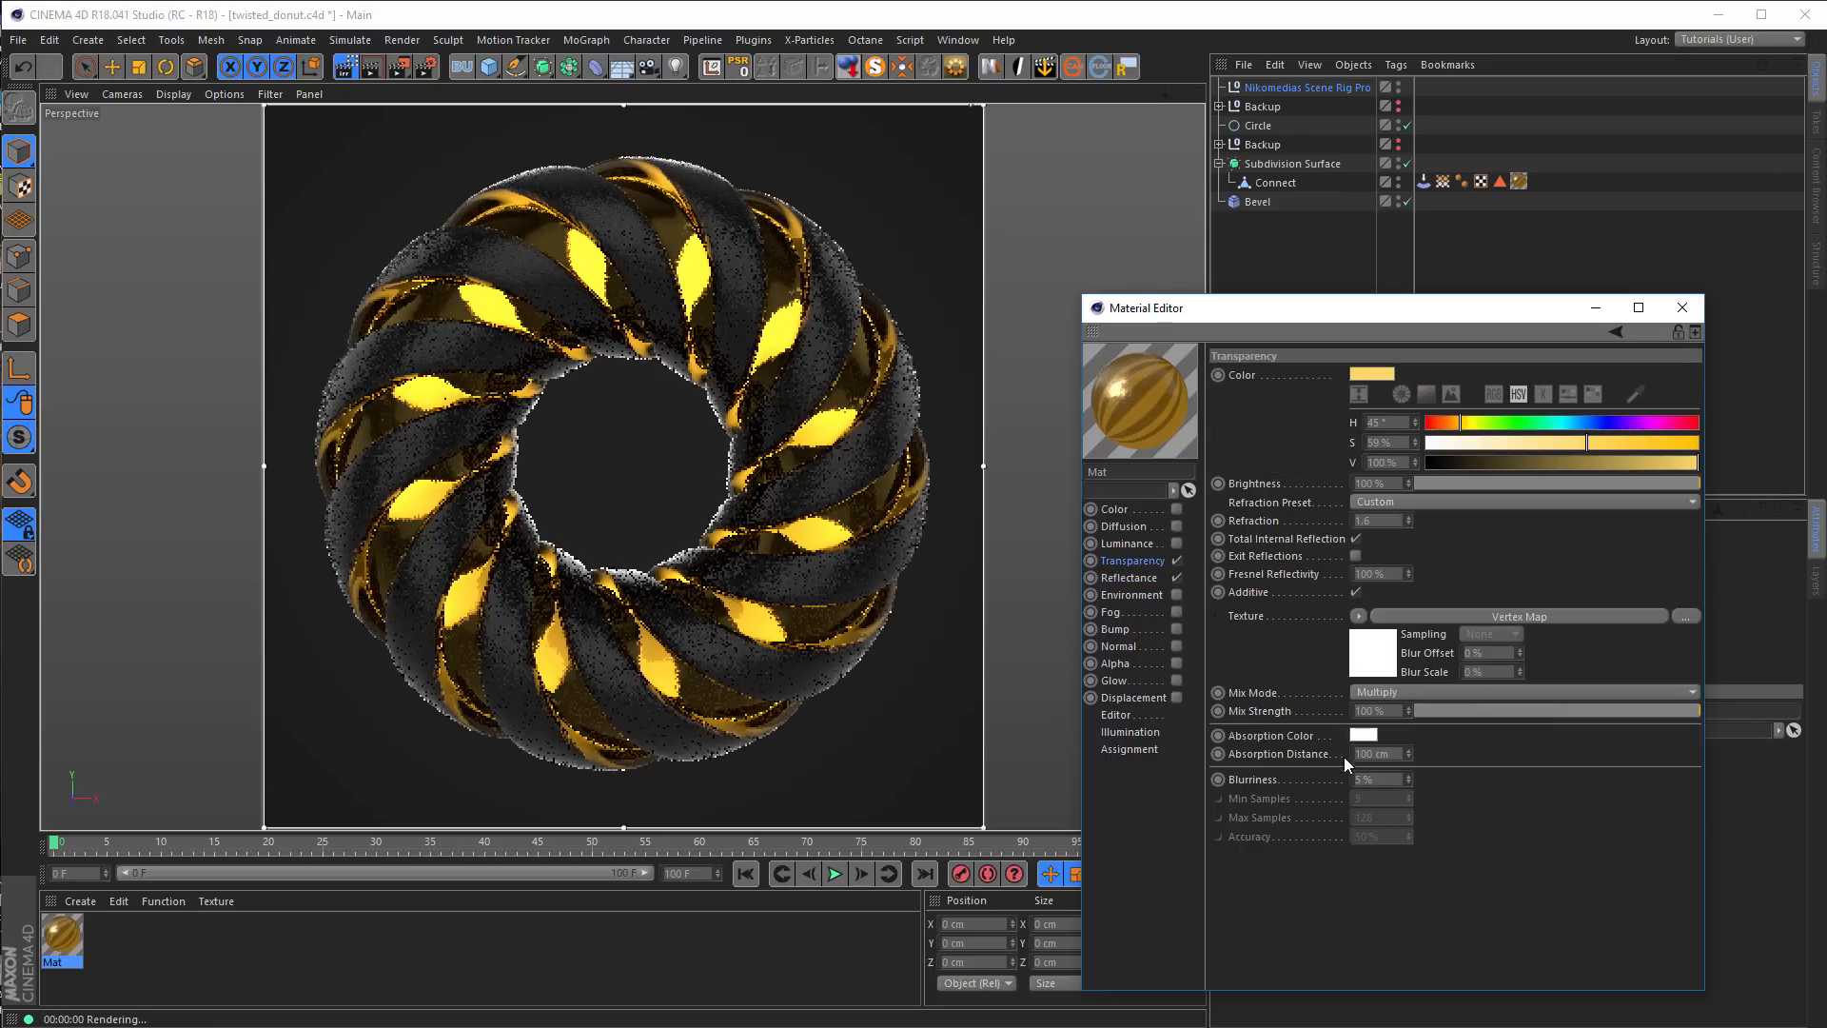
left_click(1132, 577)
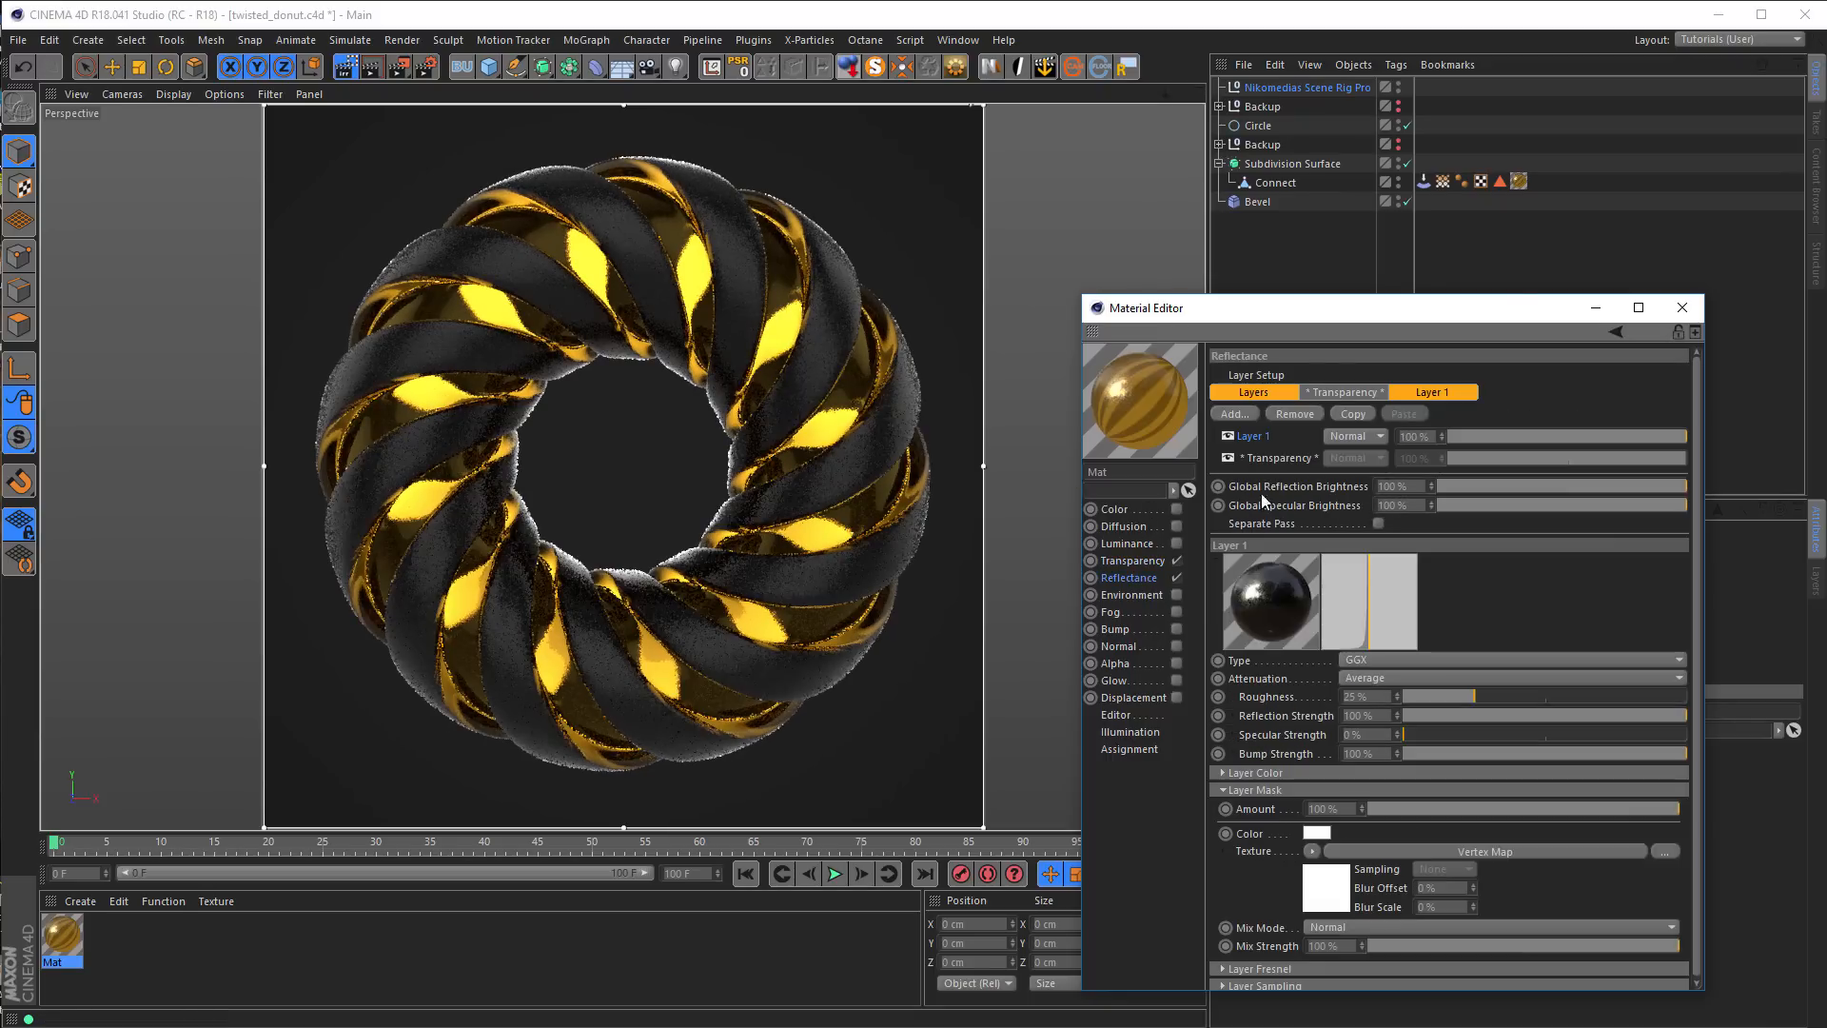
left_click(1271, 458)
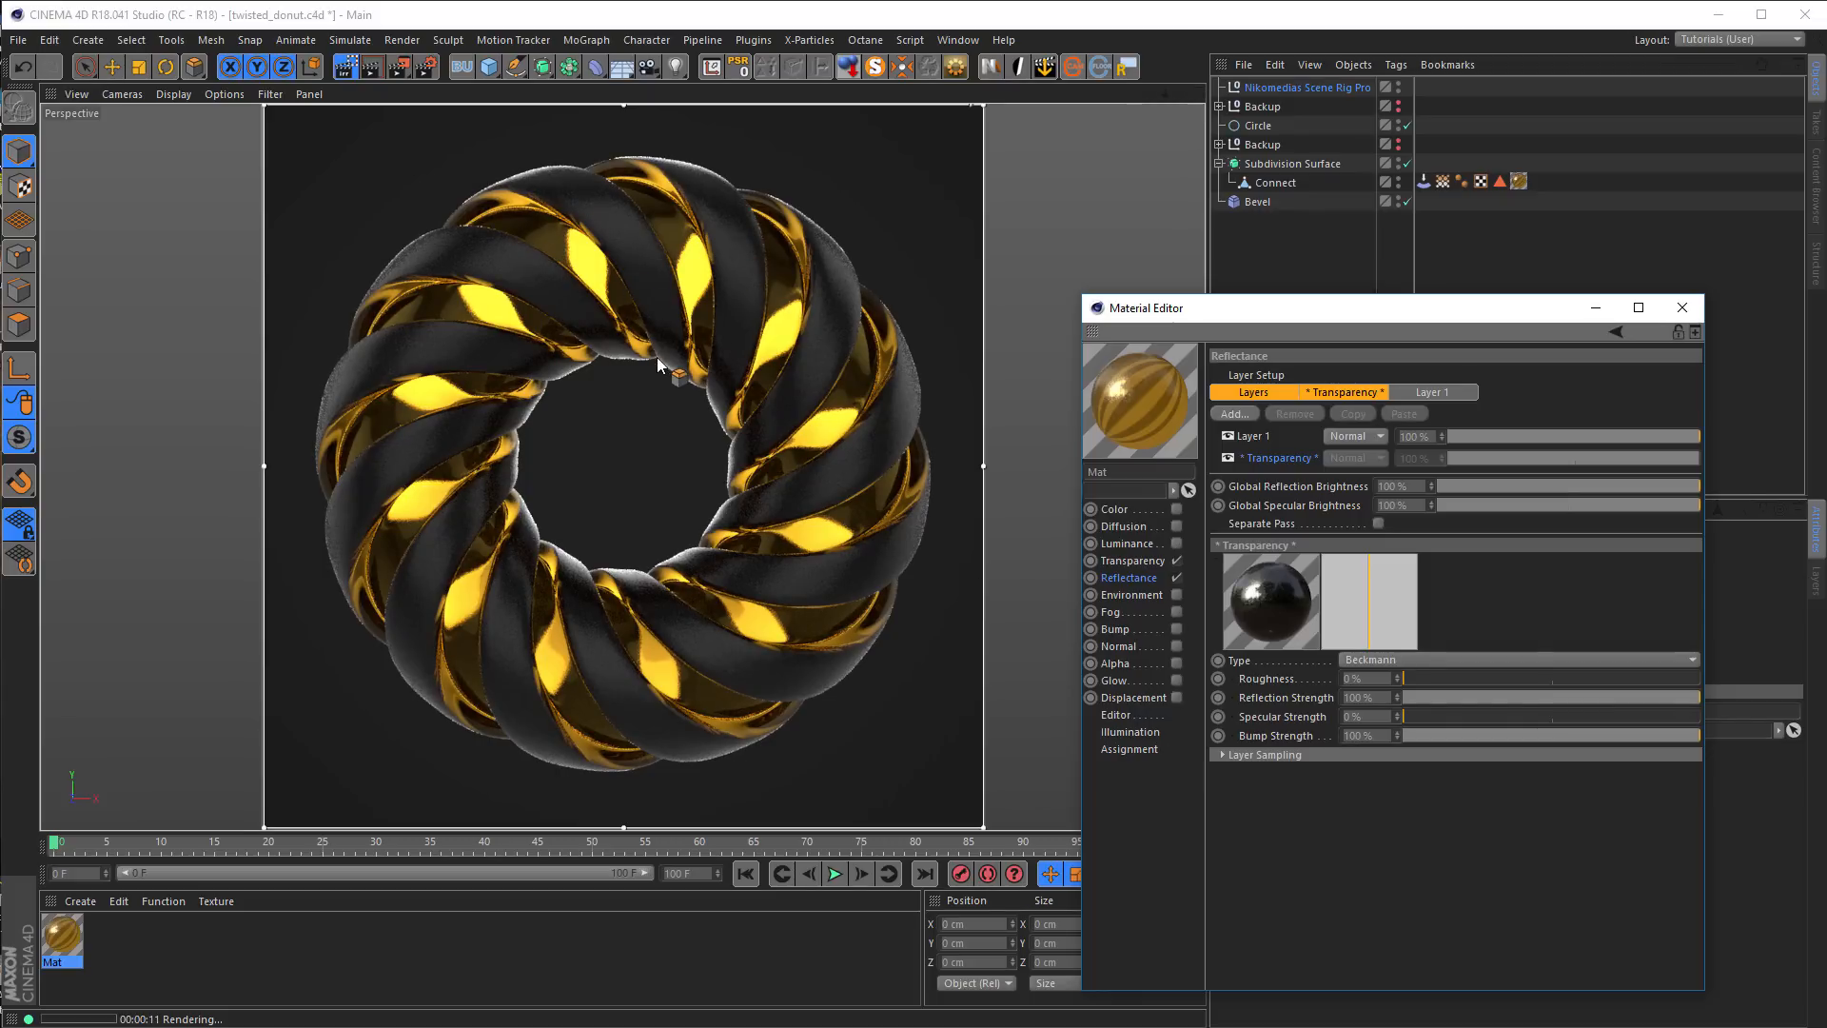
key("shift+F6")
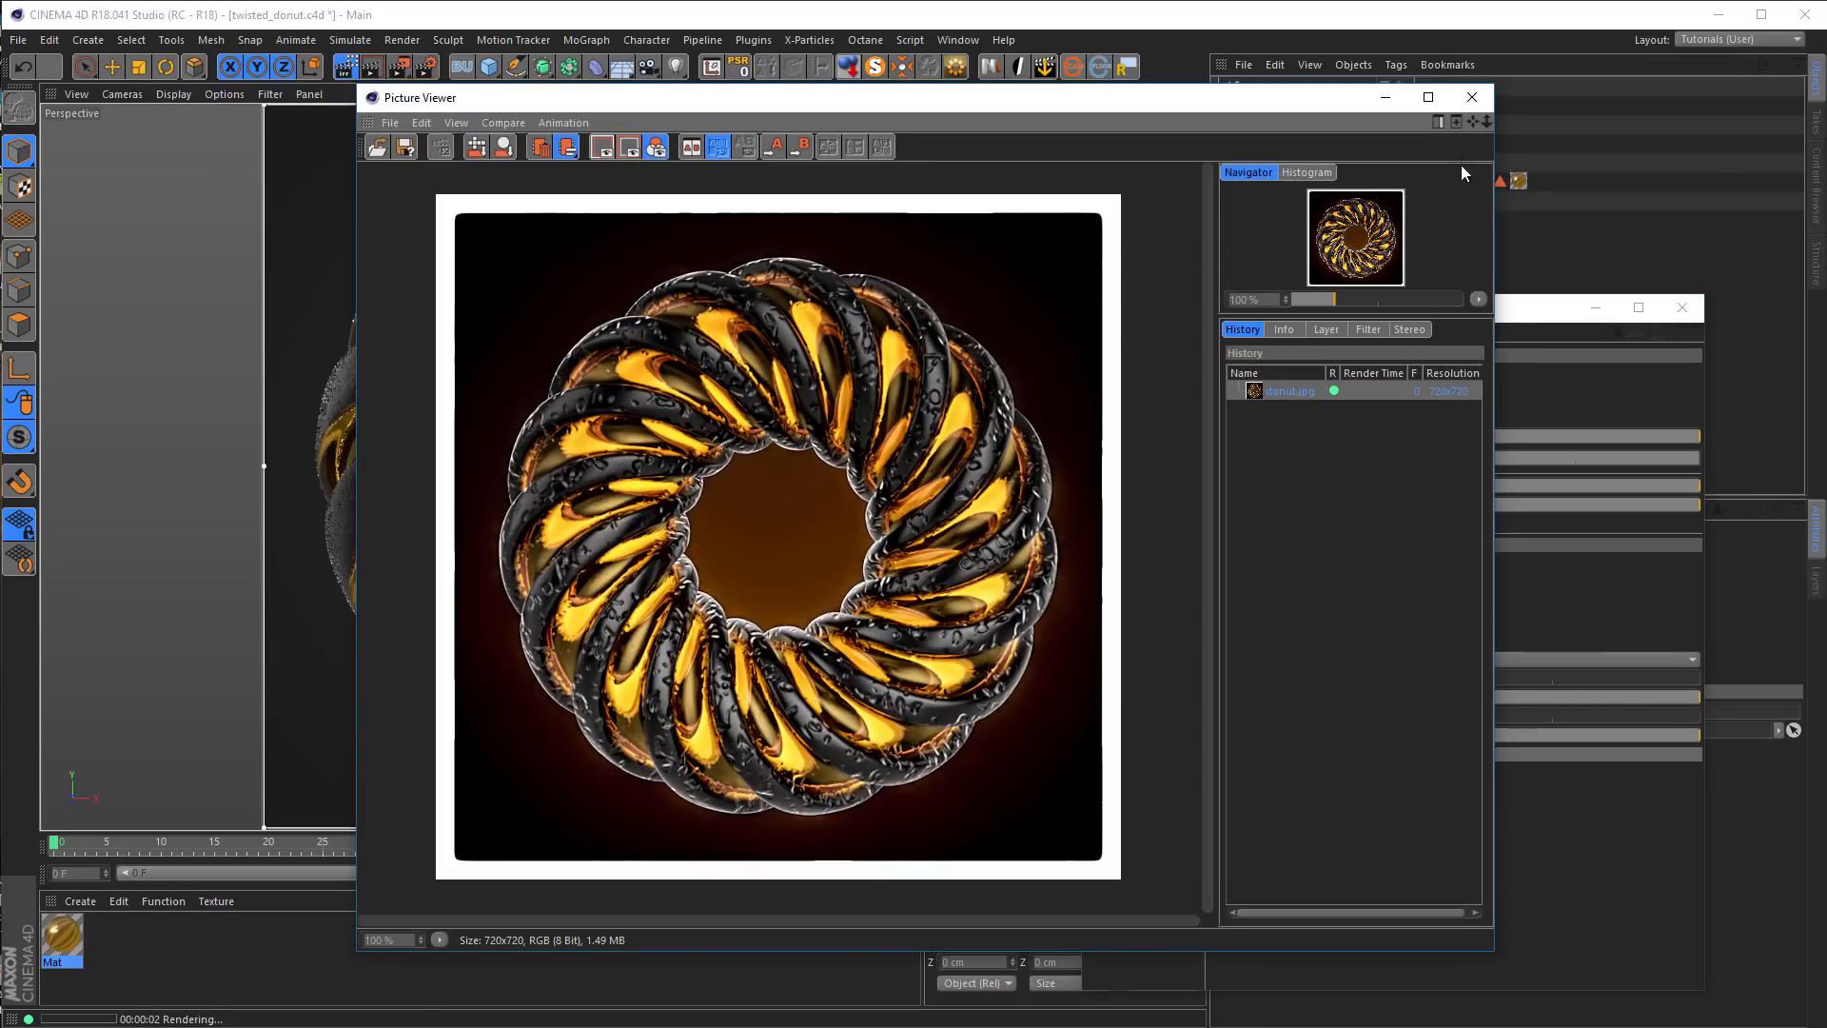
left_click(1472, 97)
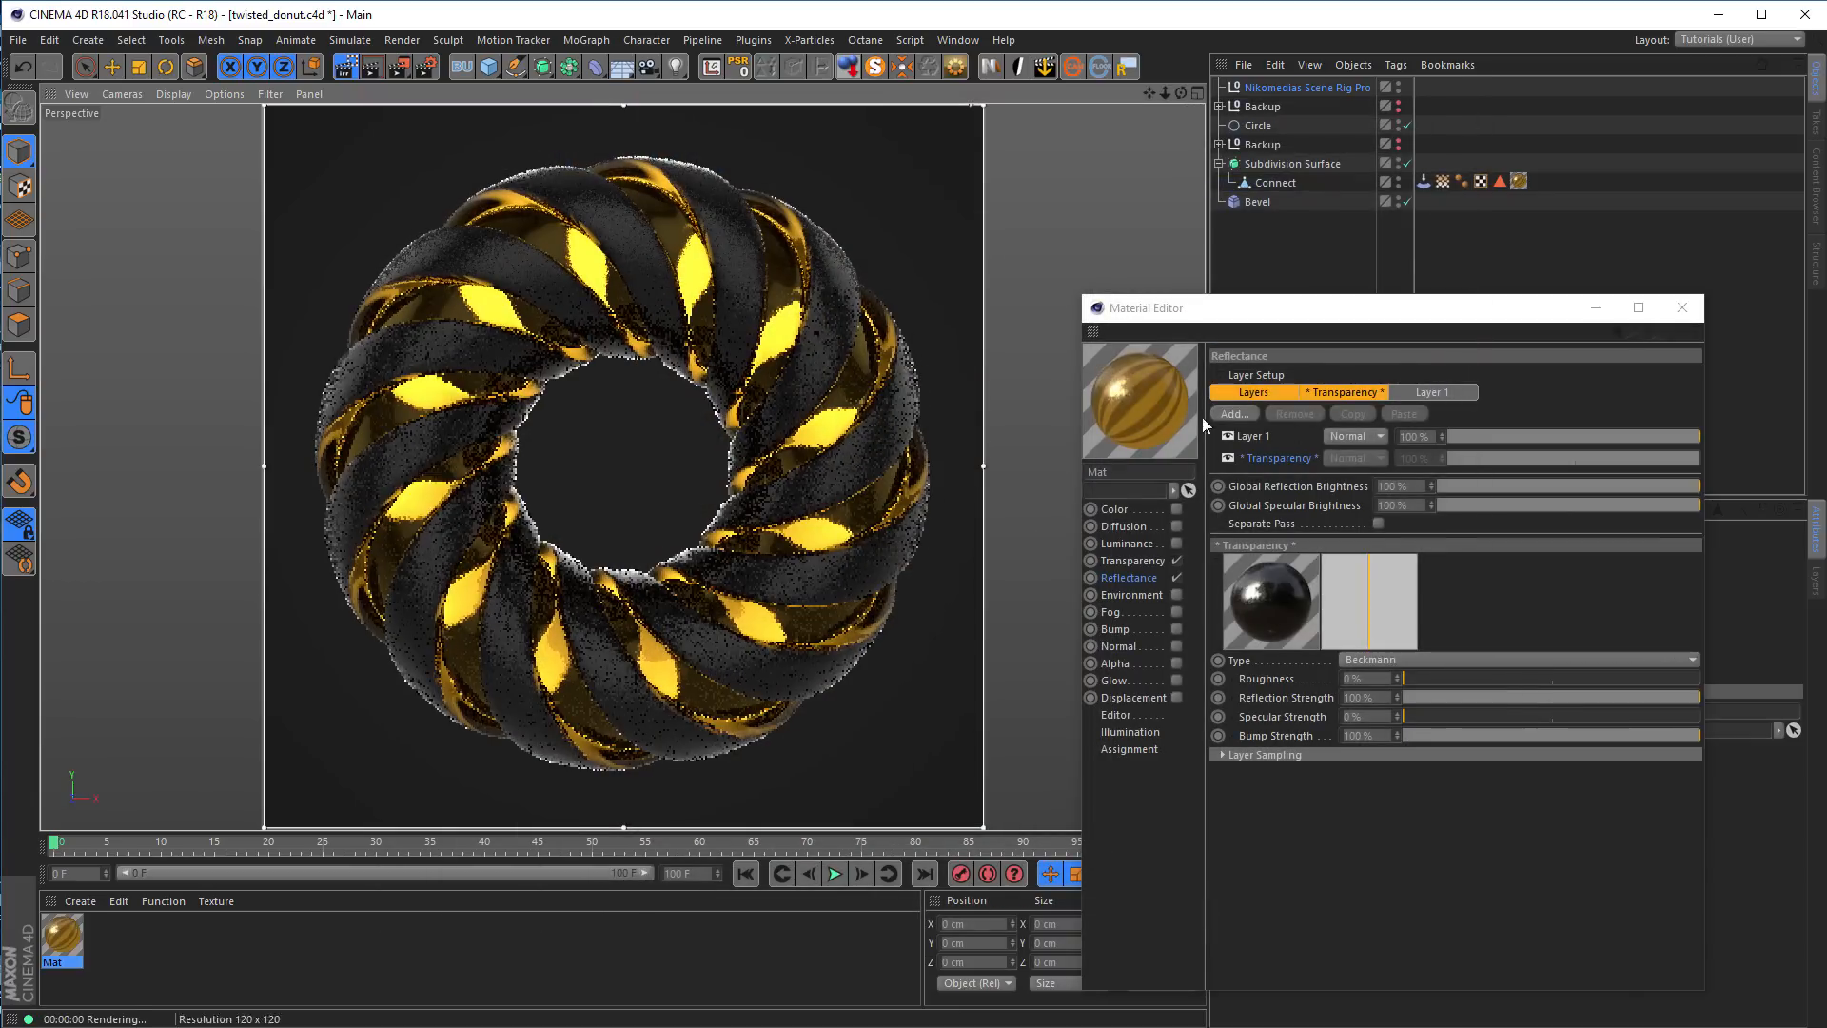
Set the material's transparency color to hue 44°, saturation 79% and value 98%
left_click(1133, 561)
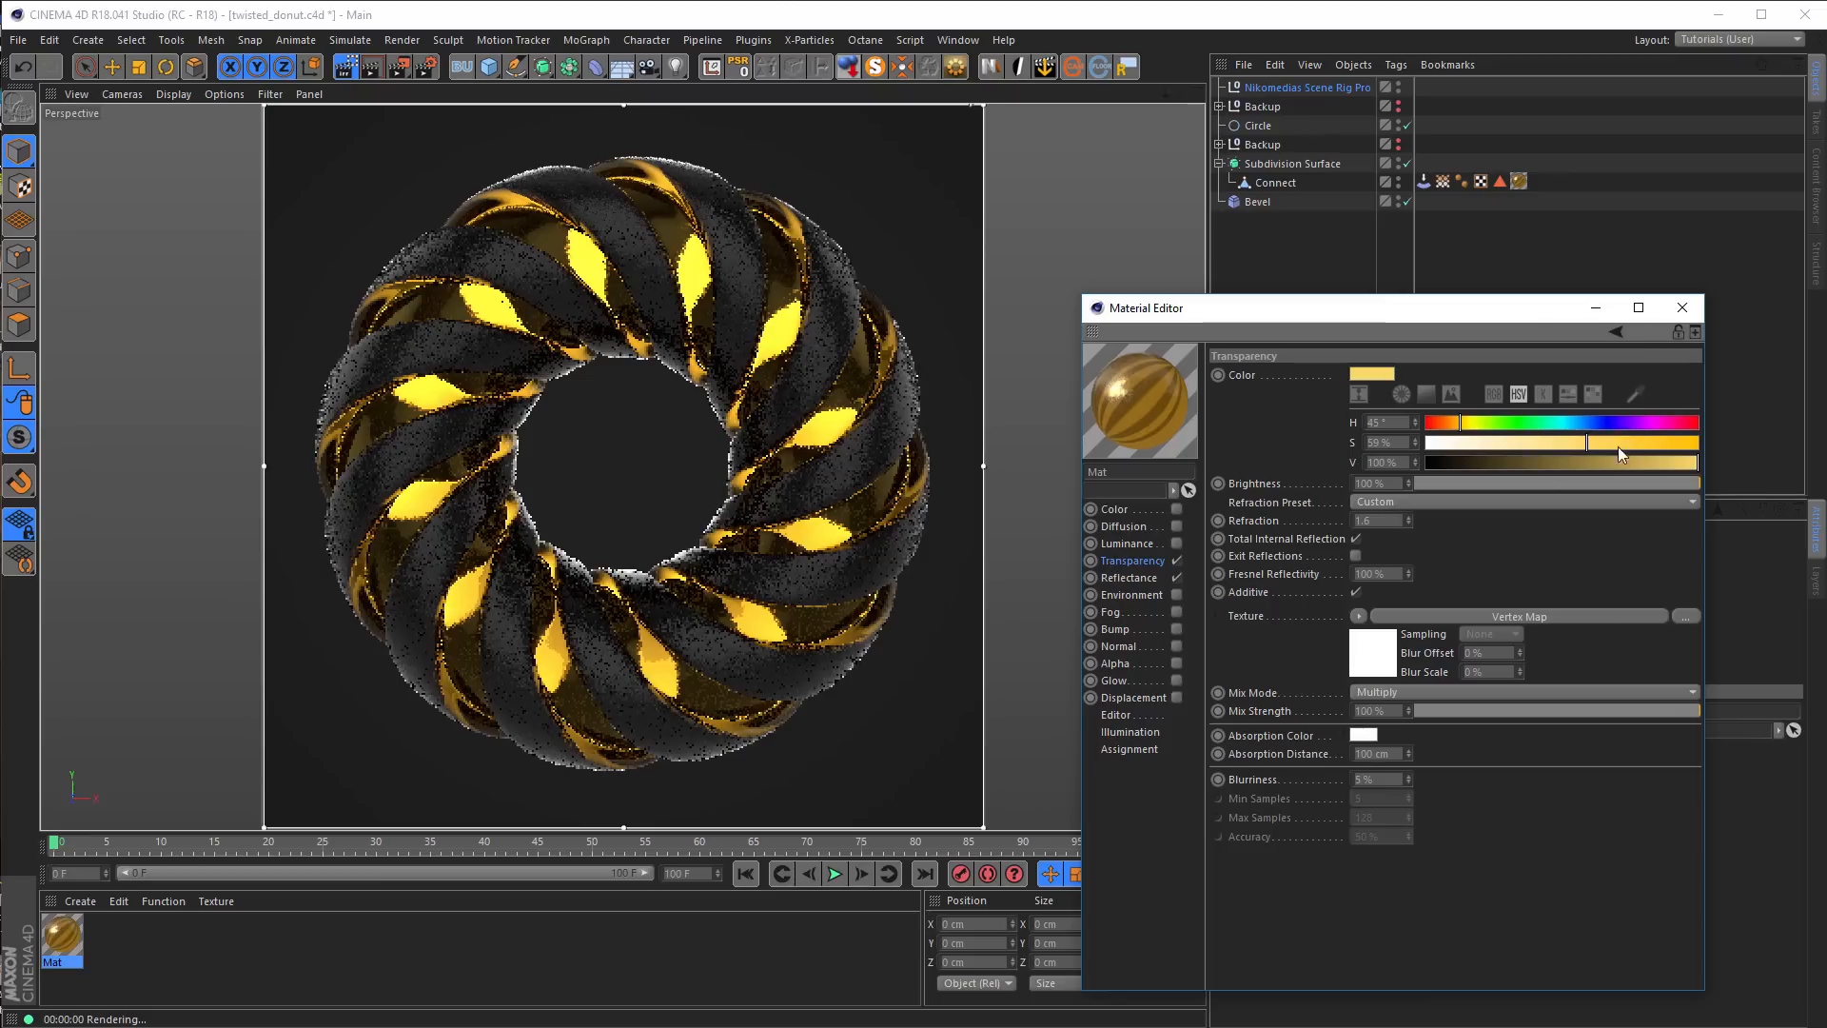
left_click(1642, 442)
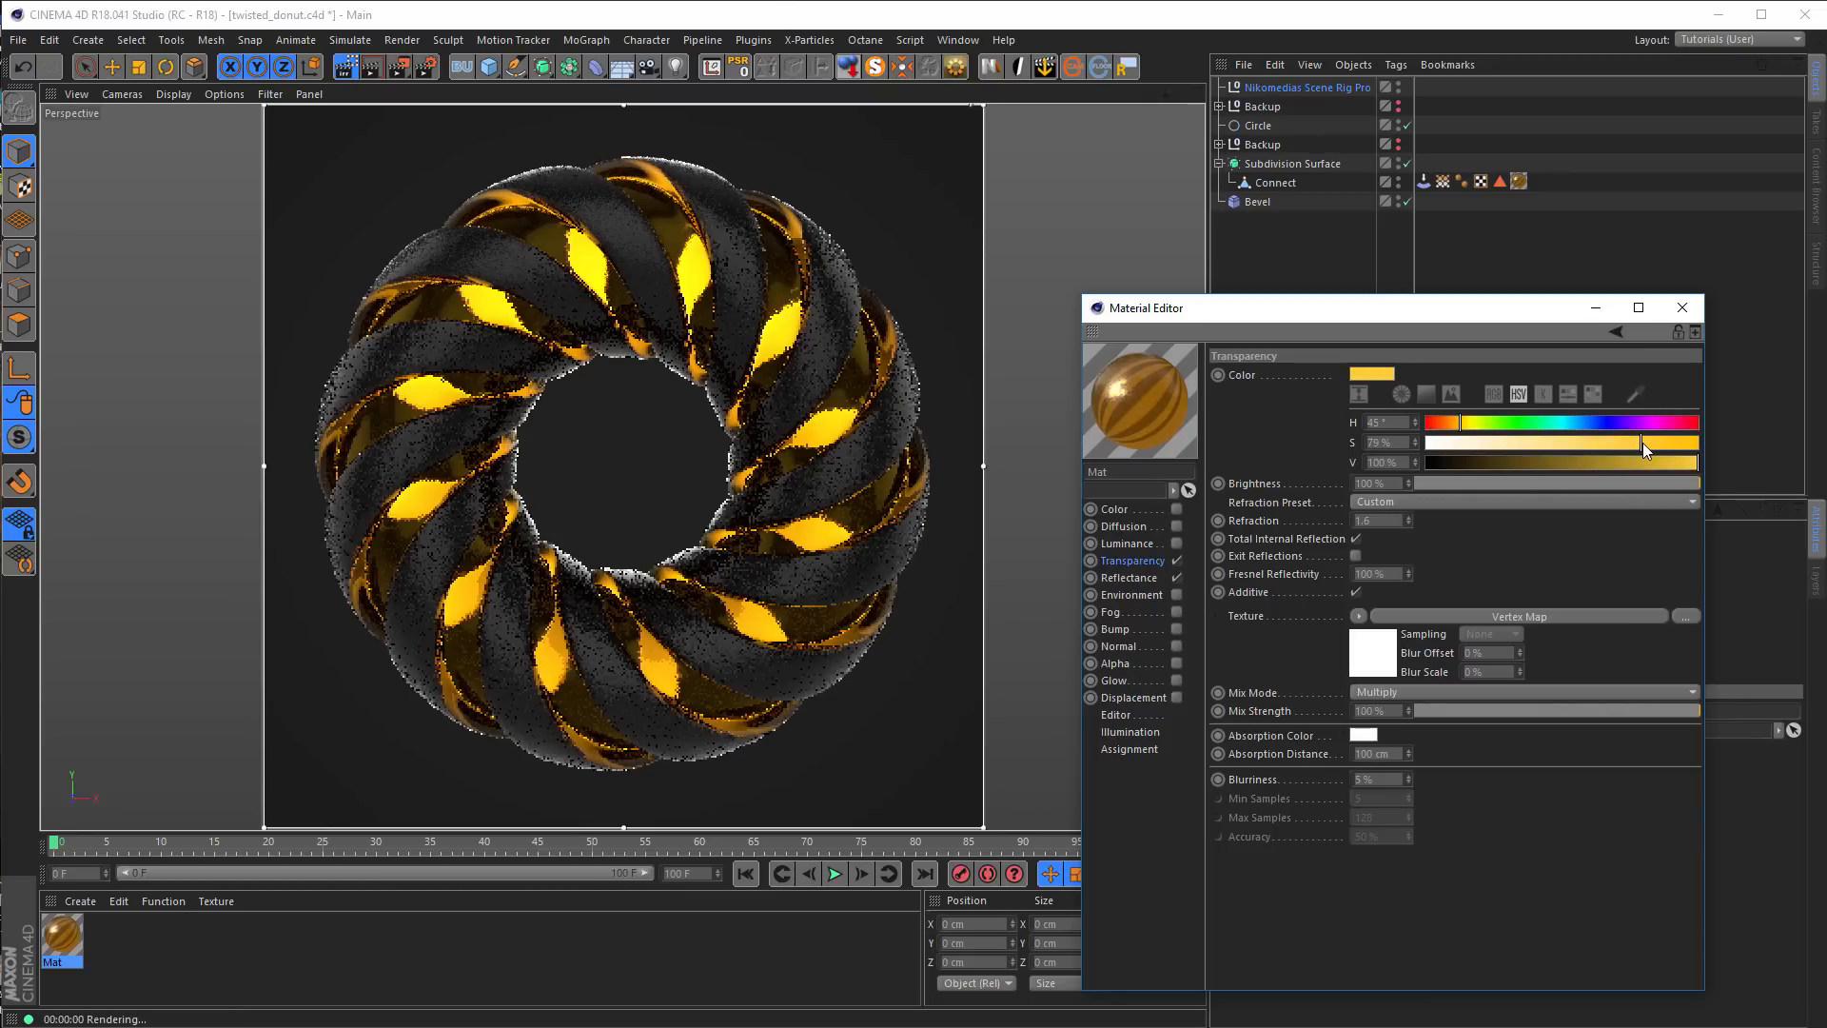
left_click_drag(1620, 465, 1694, 472)
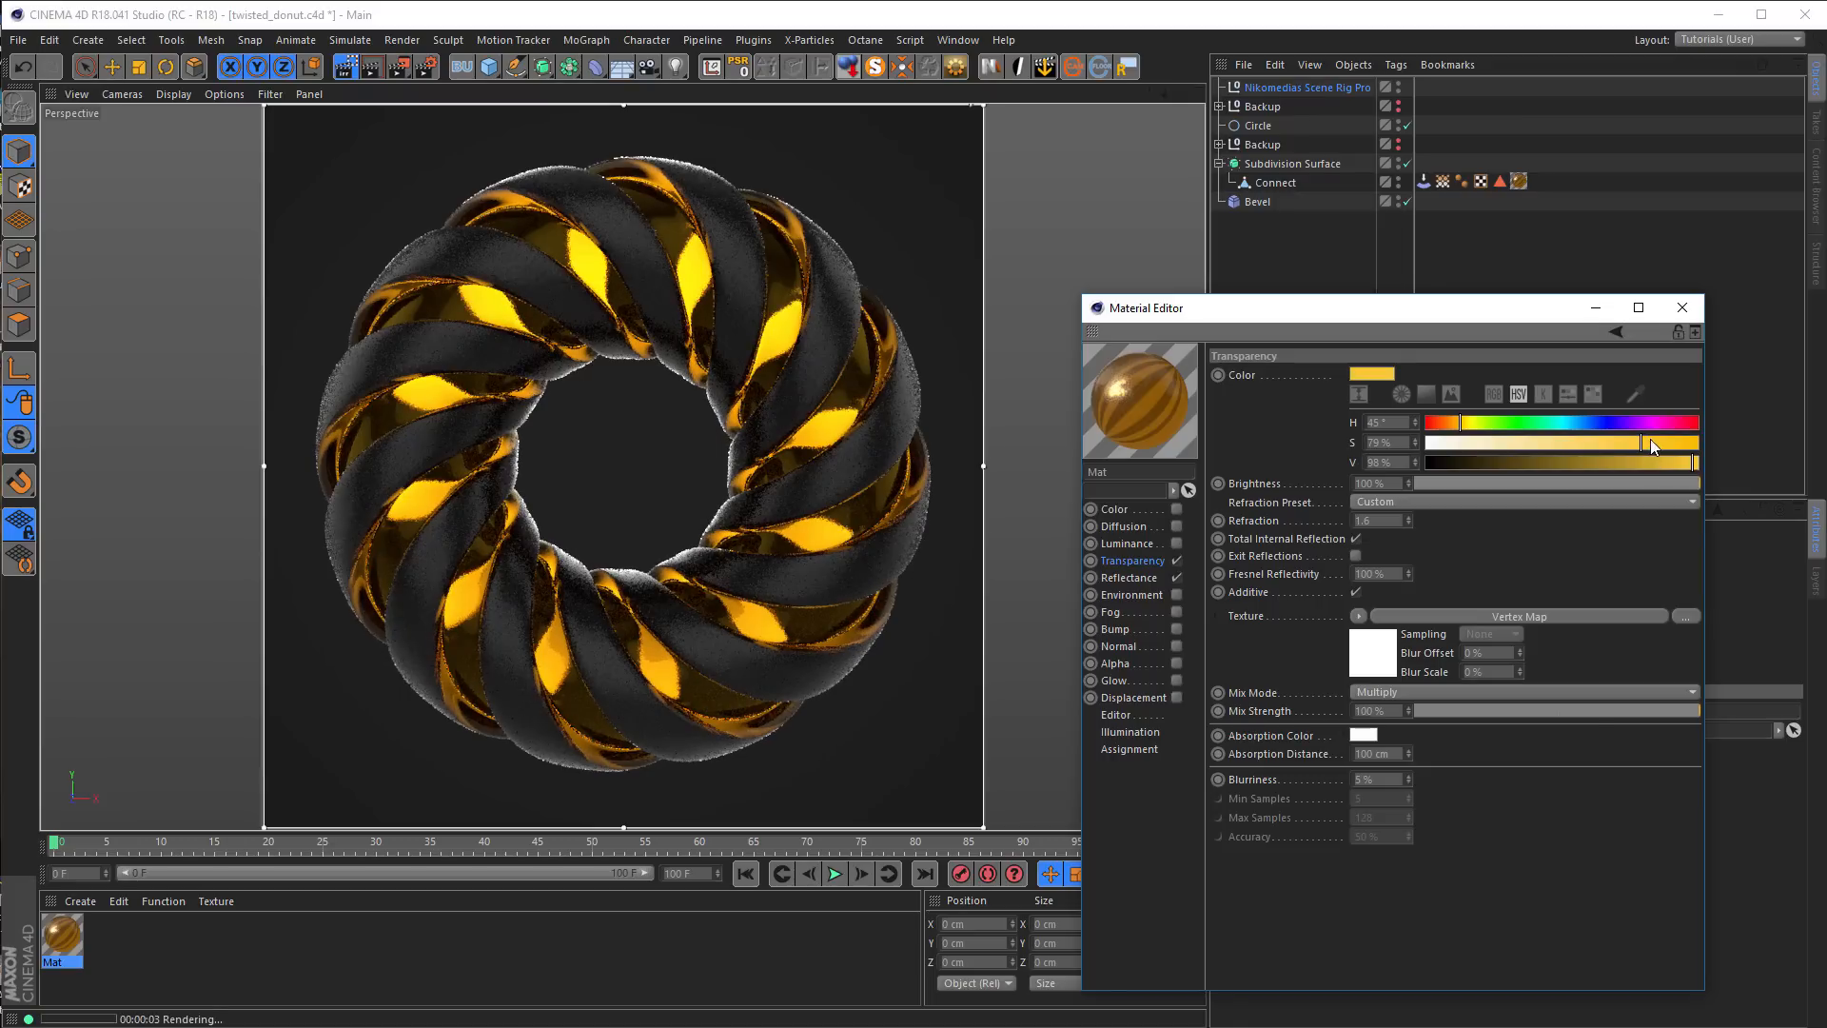
left_click_drag(1459, 425, 1457, 427)
left_click_drag(1457, 430, 1460, 428)
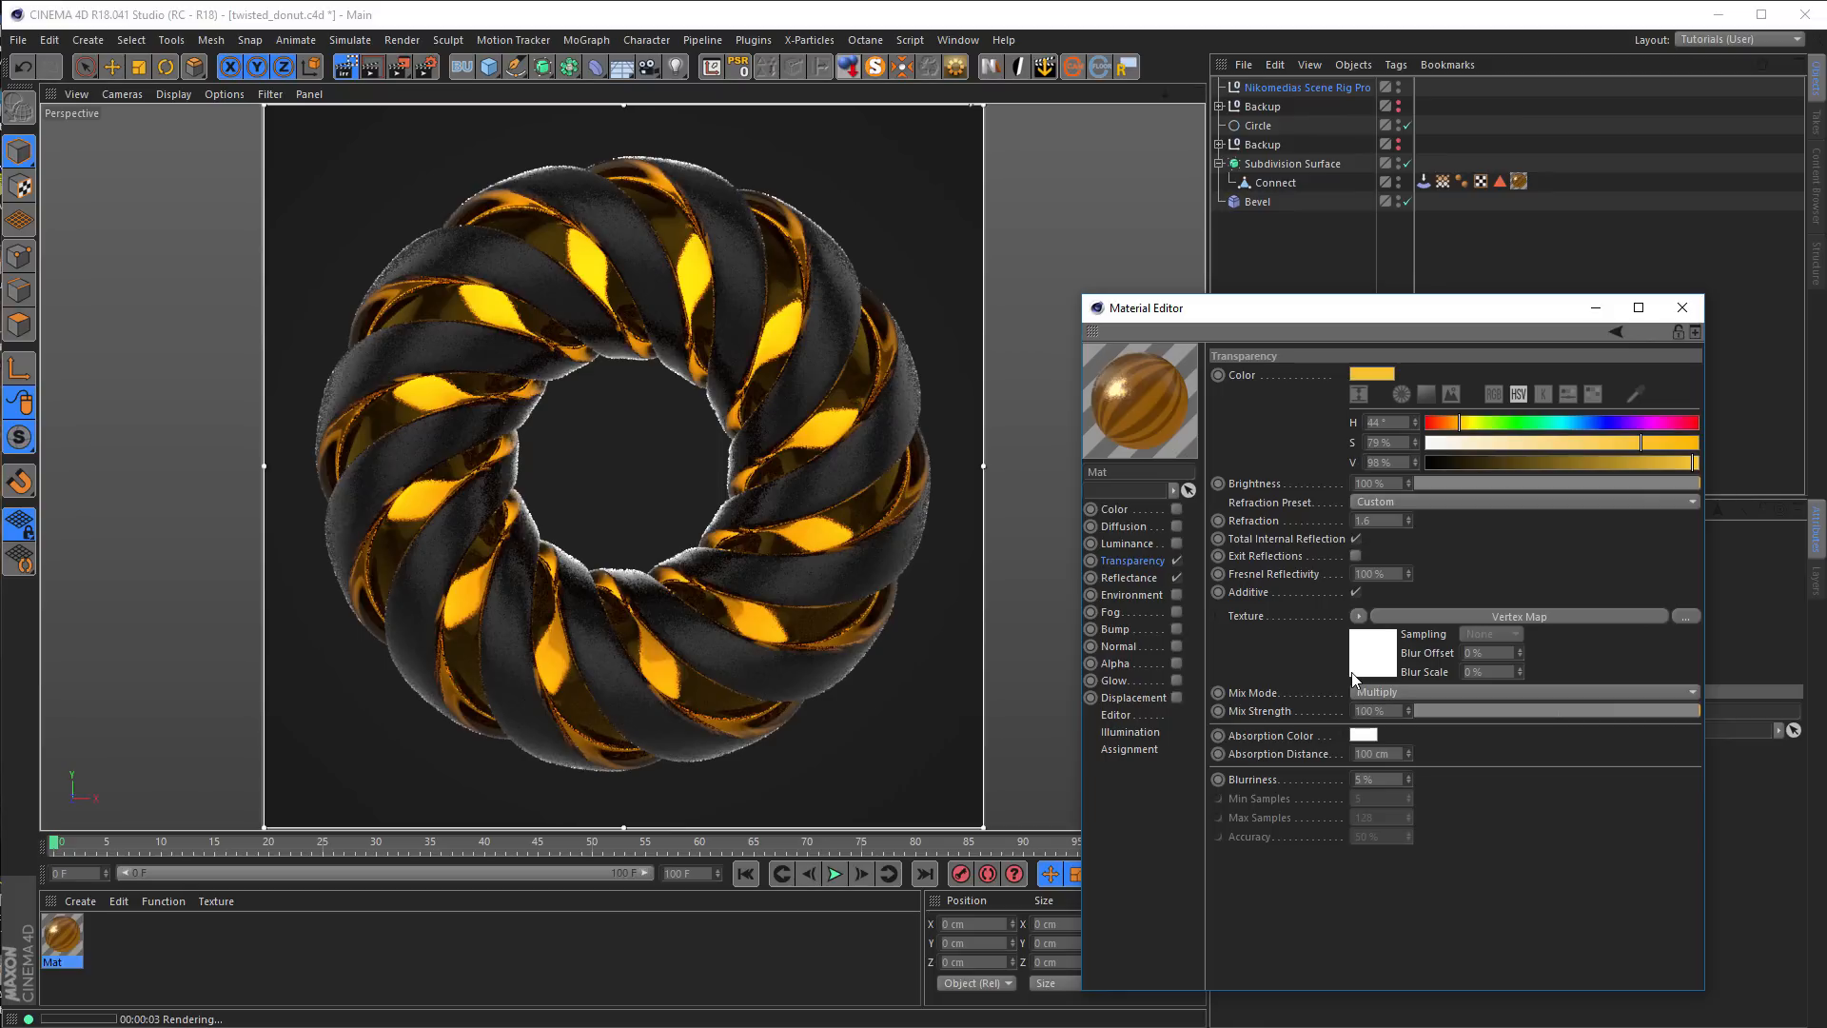
left_click_drag(1355, 678, 773, 533)
left_click_drag(1034, 728, 723, 230)
Enable the material's Bump channel with a Noise shader set to the Dents noise type
left_click(1147, 630)
left_click(1176, 629)
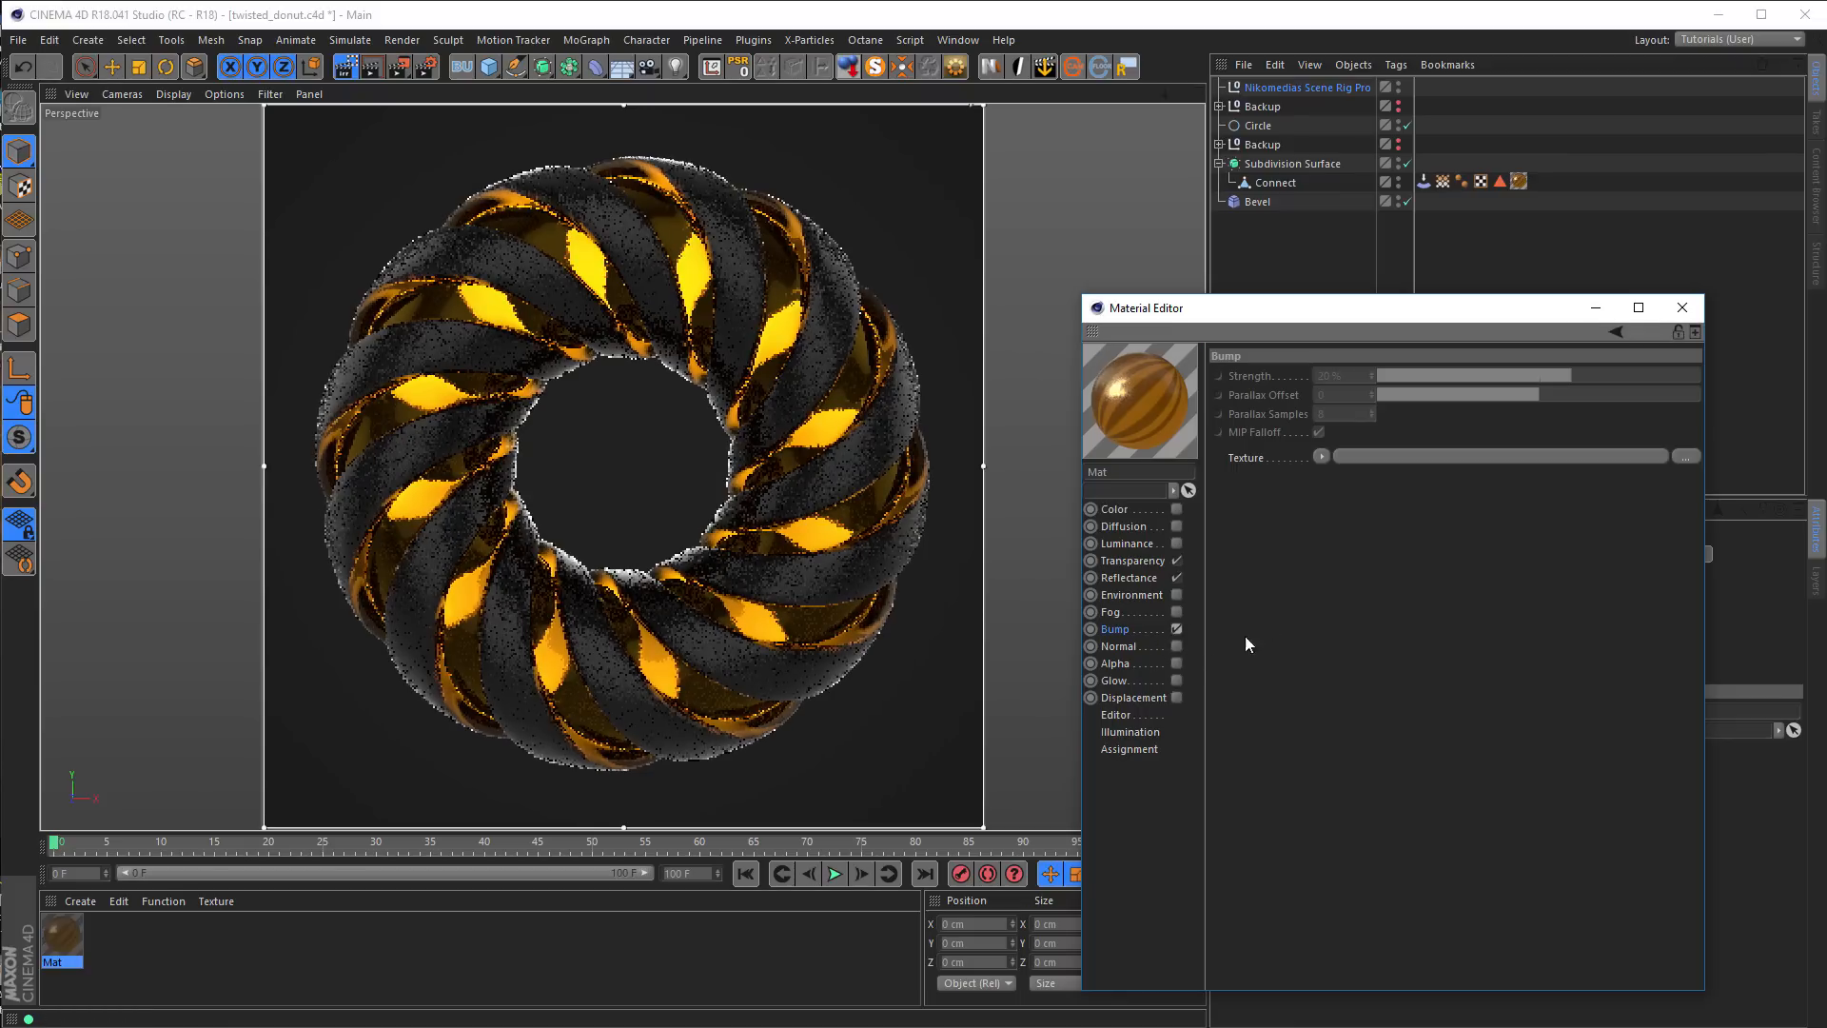
left_click(1321, 457)
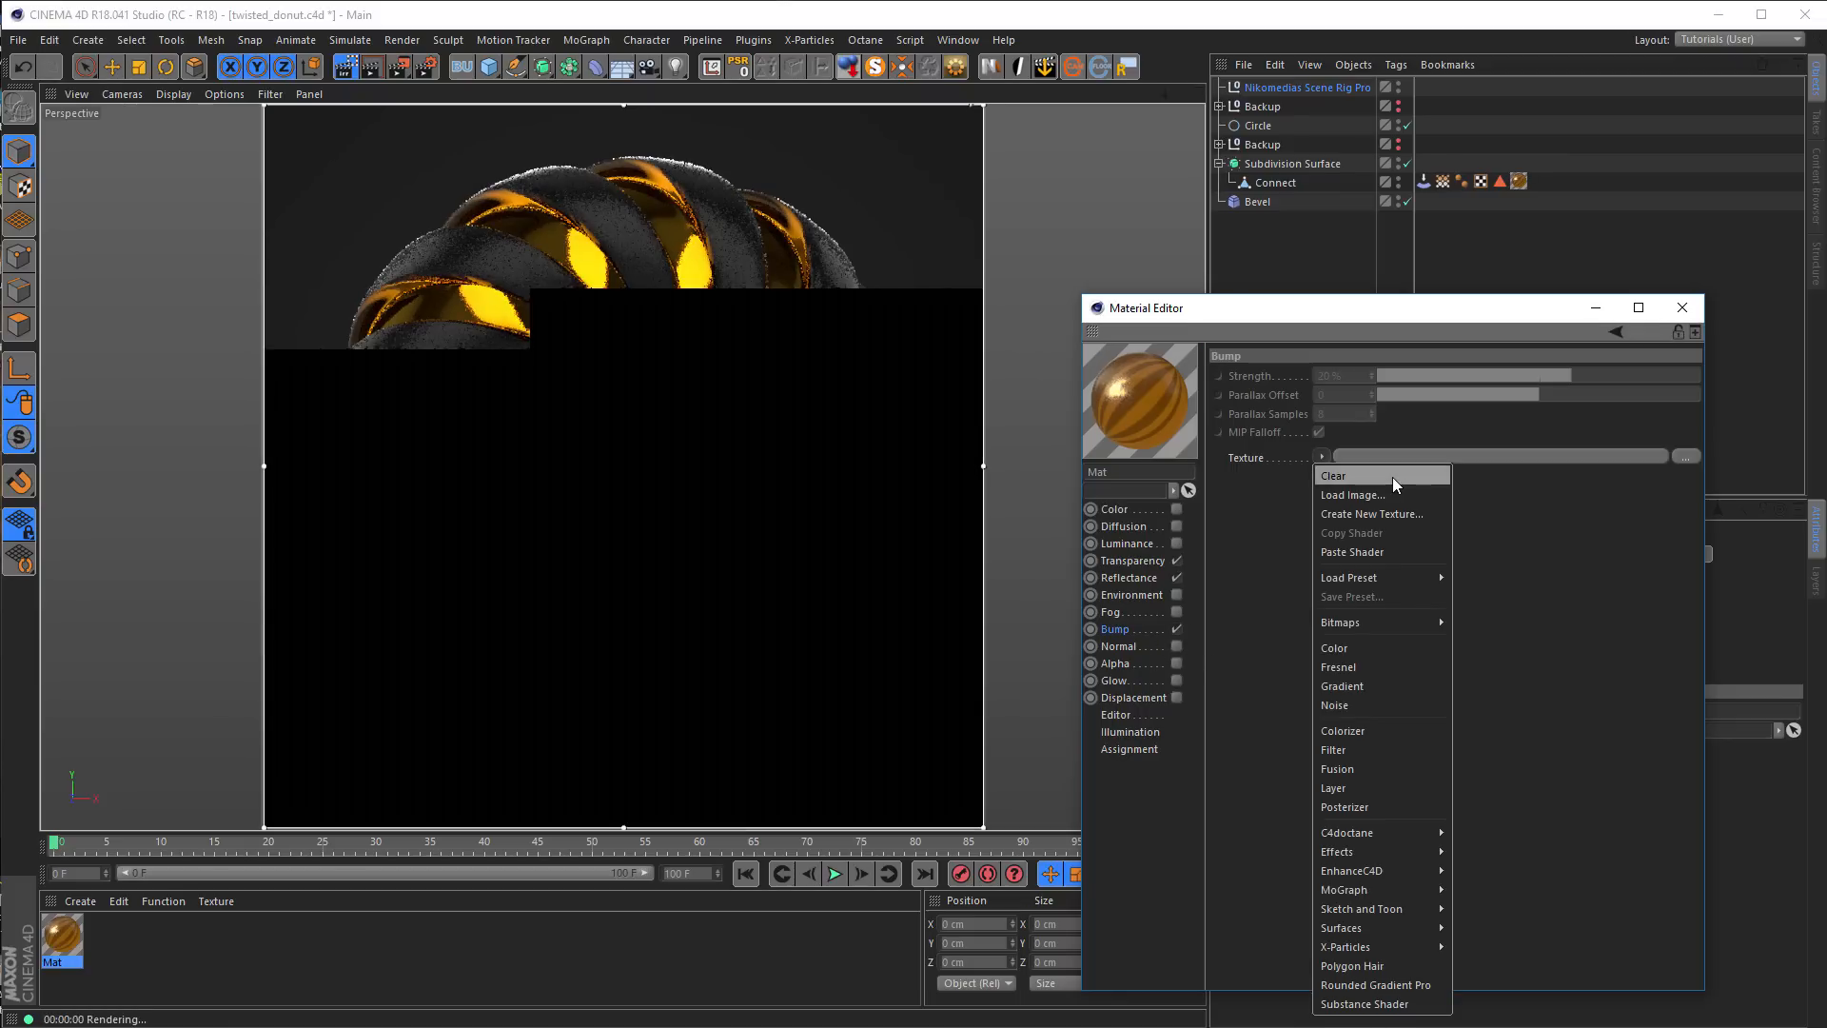
left_click(1350, 706)
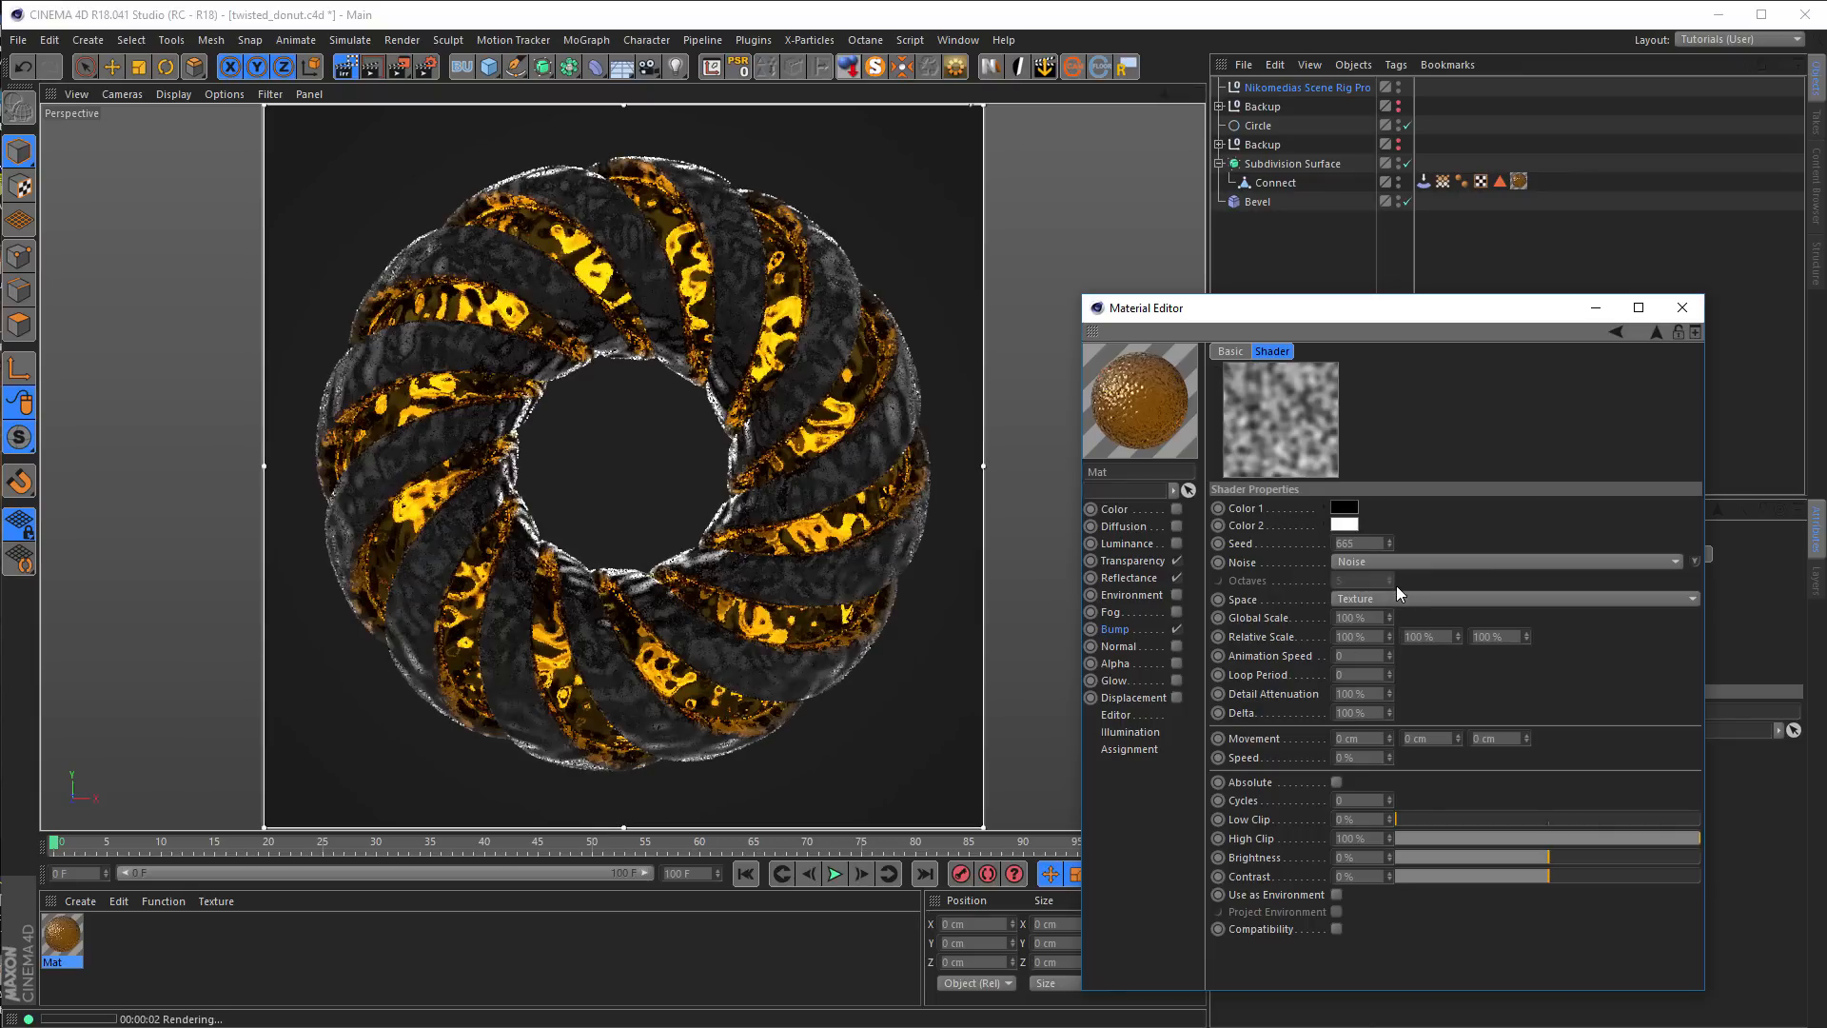
left_click(1385, 563)
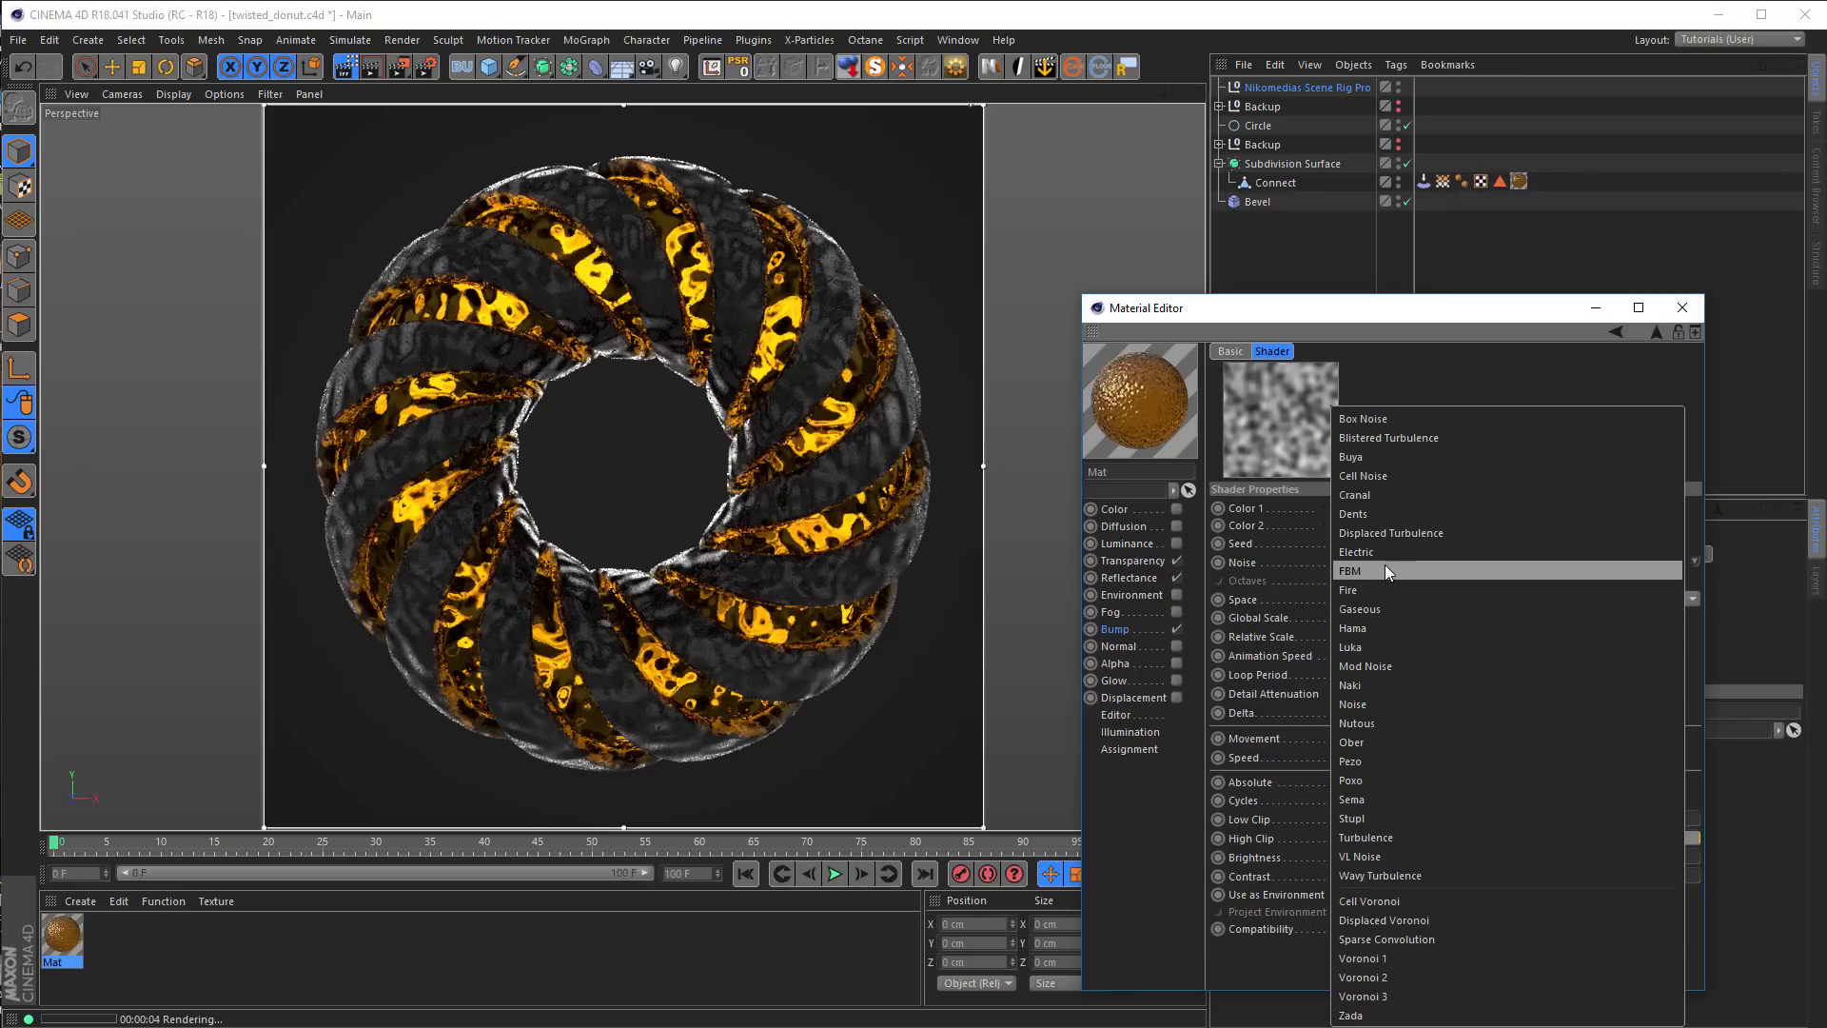
left_click(1385, 512)
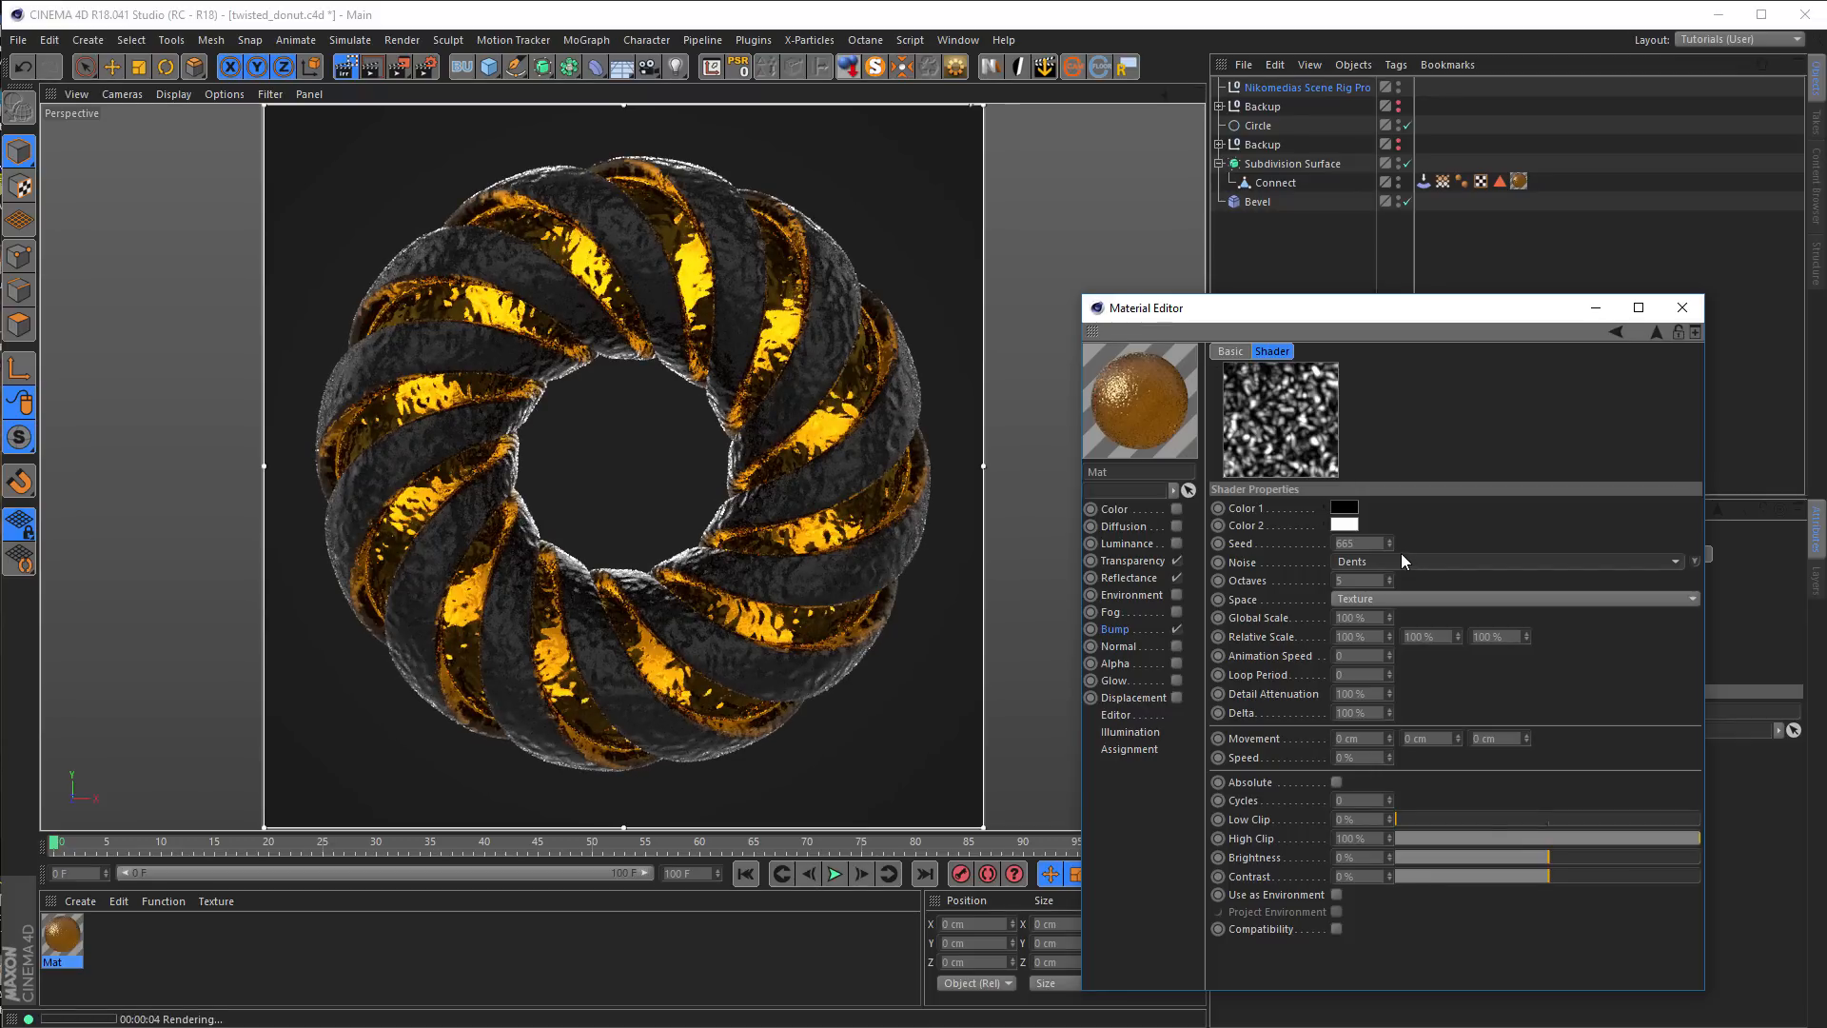
Wrap the bump channel's Noise texture in a Layer shader and open the layer stack
left_click(1657, 331)
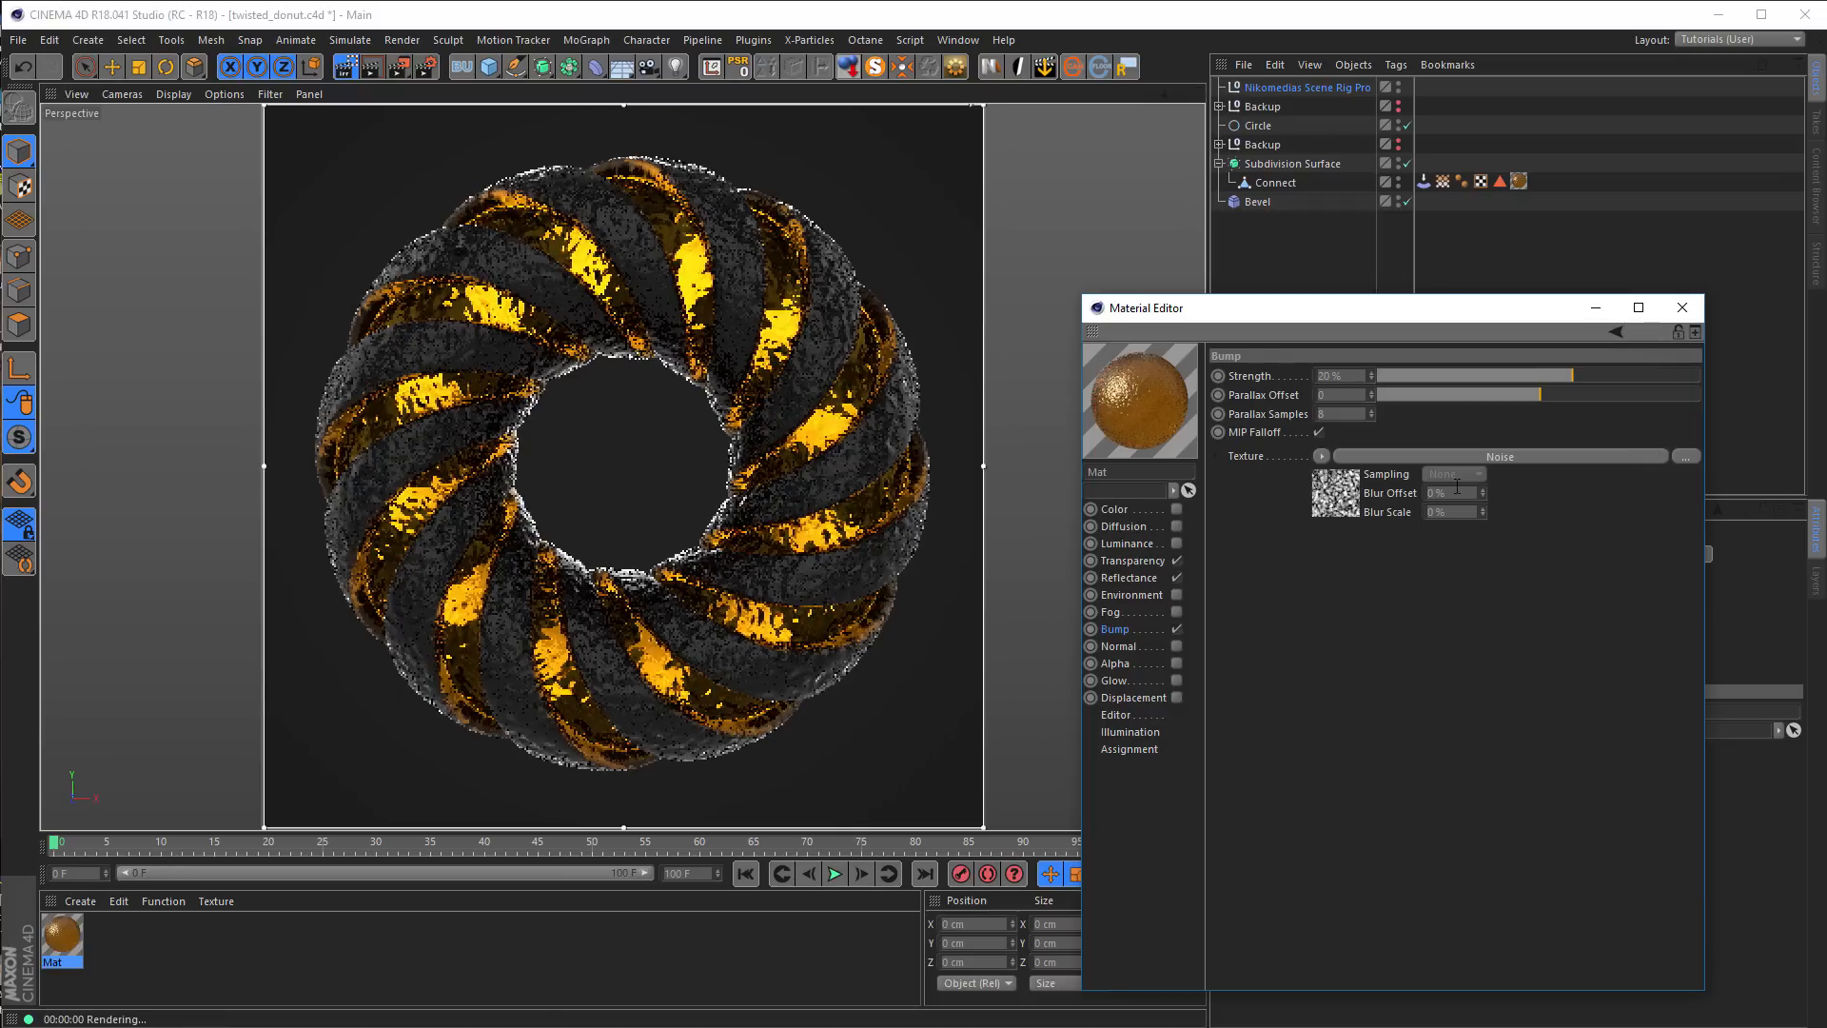
left_click(1319, 457)
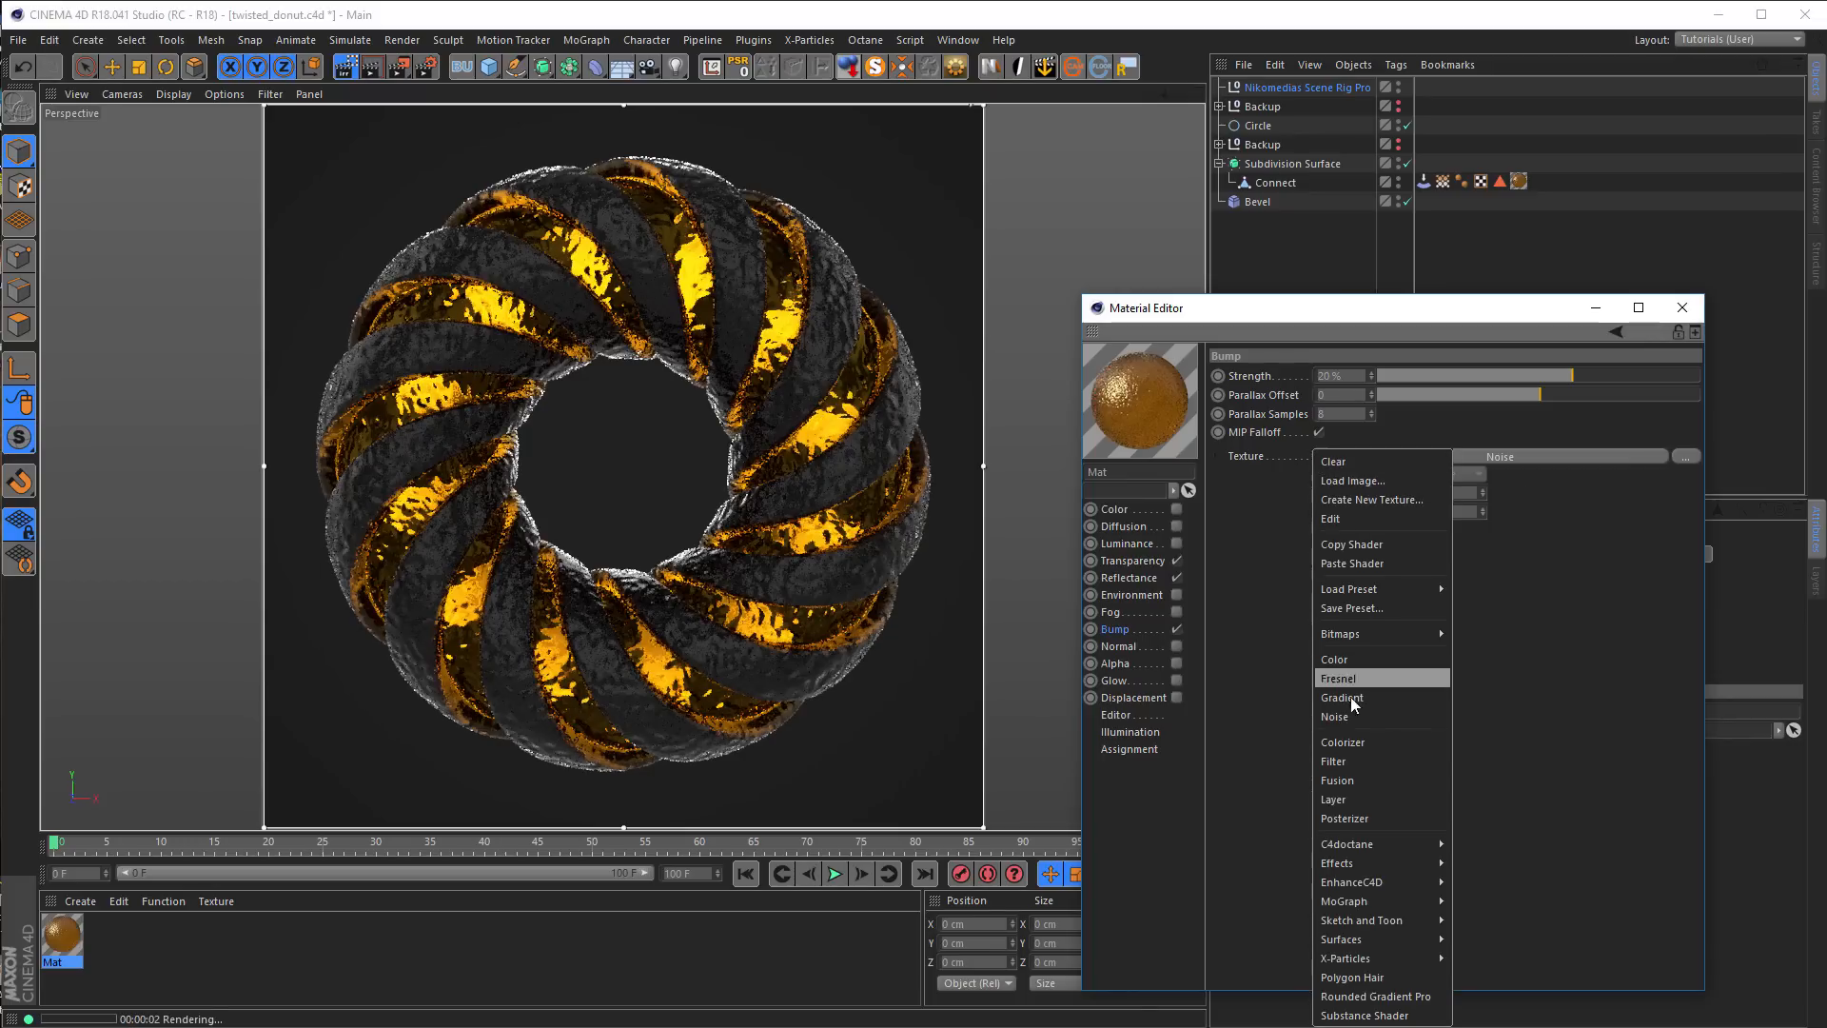
left_click(1356, 798)
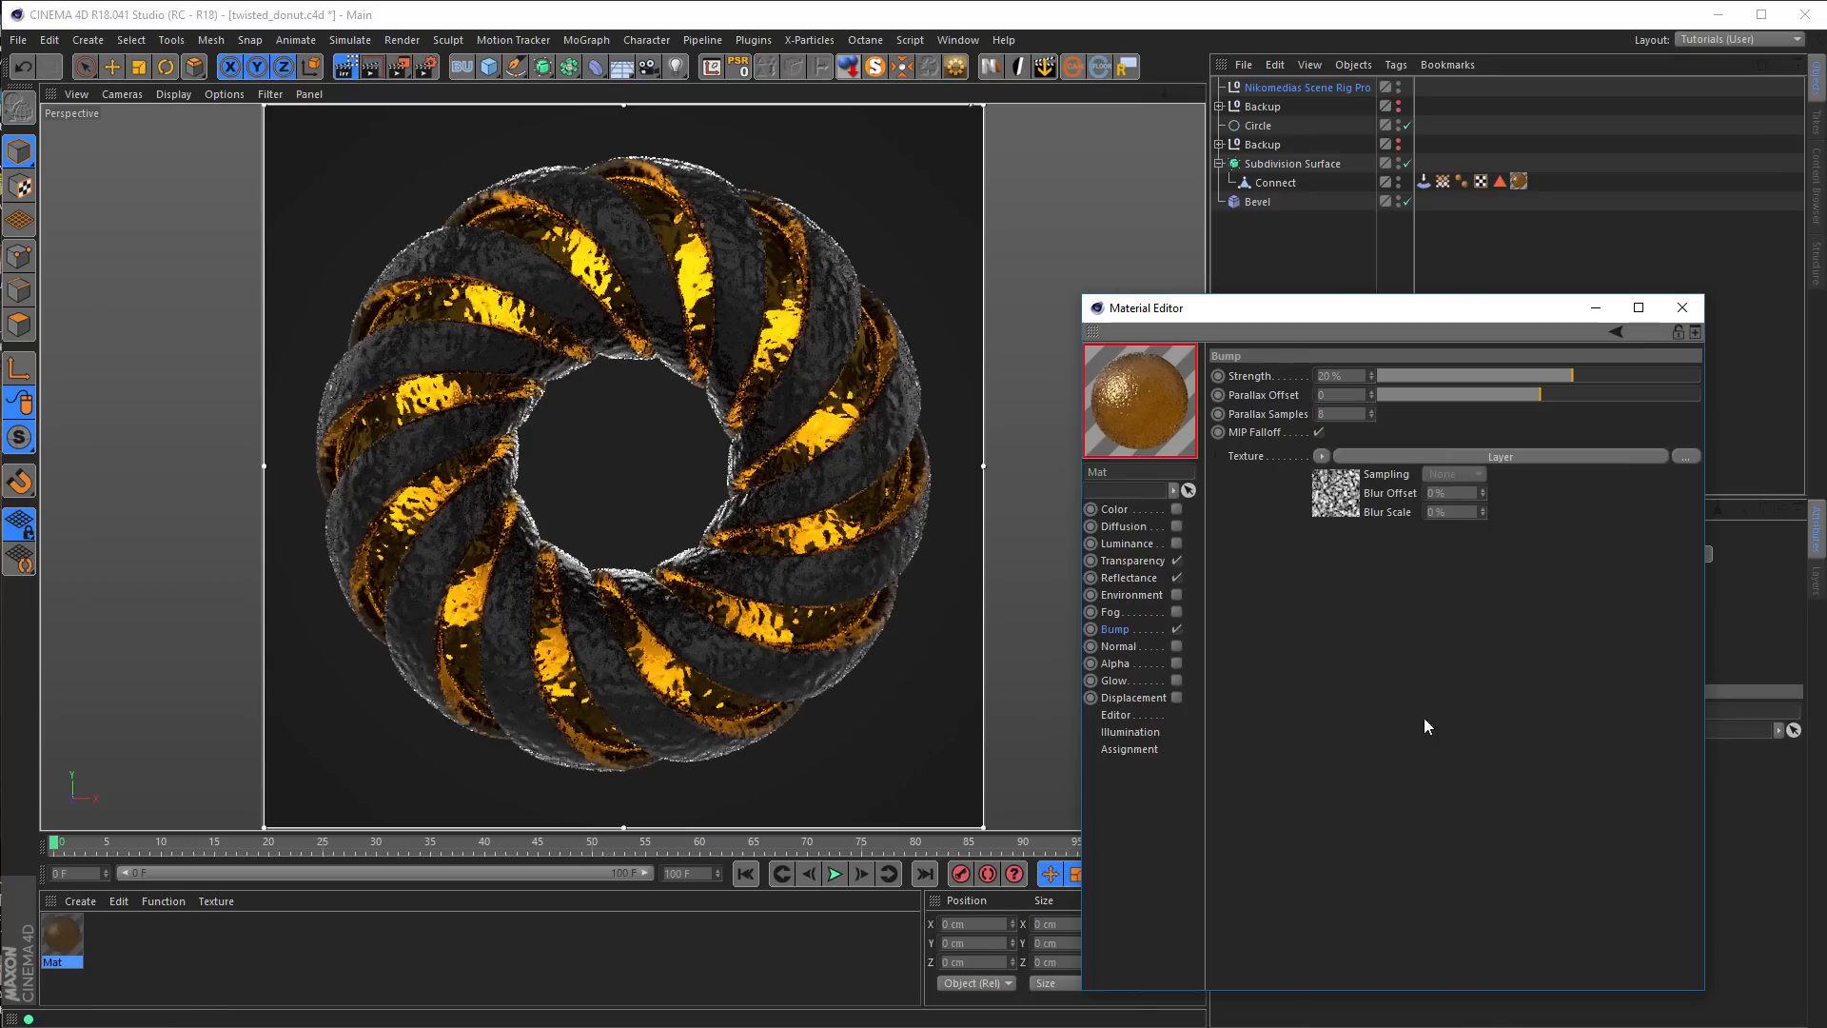
left_click(1342, 505)
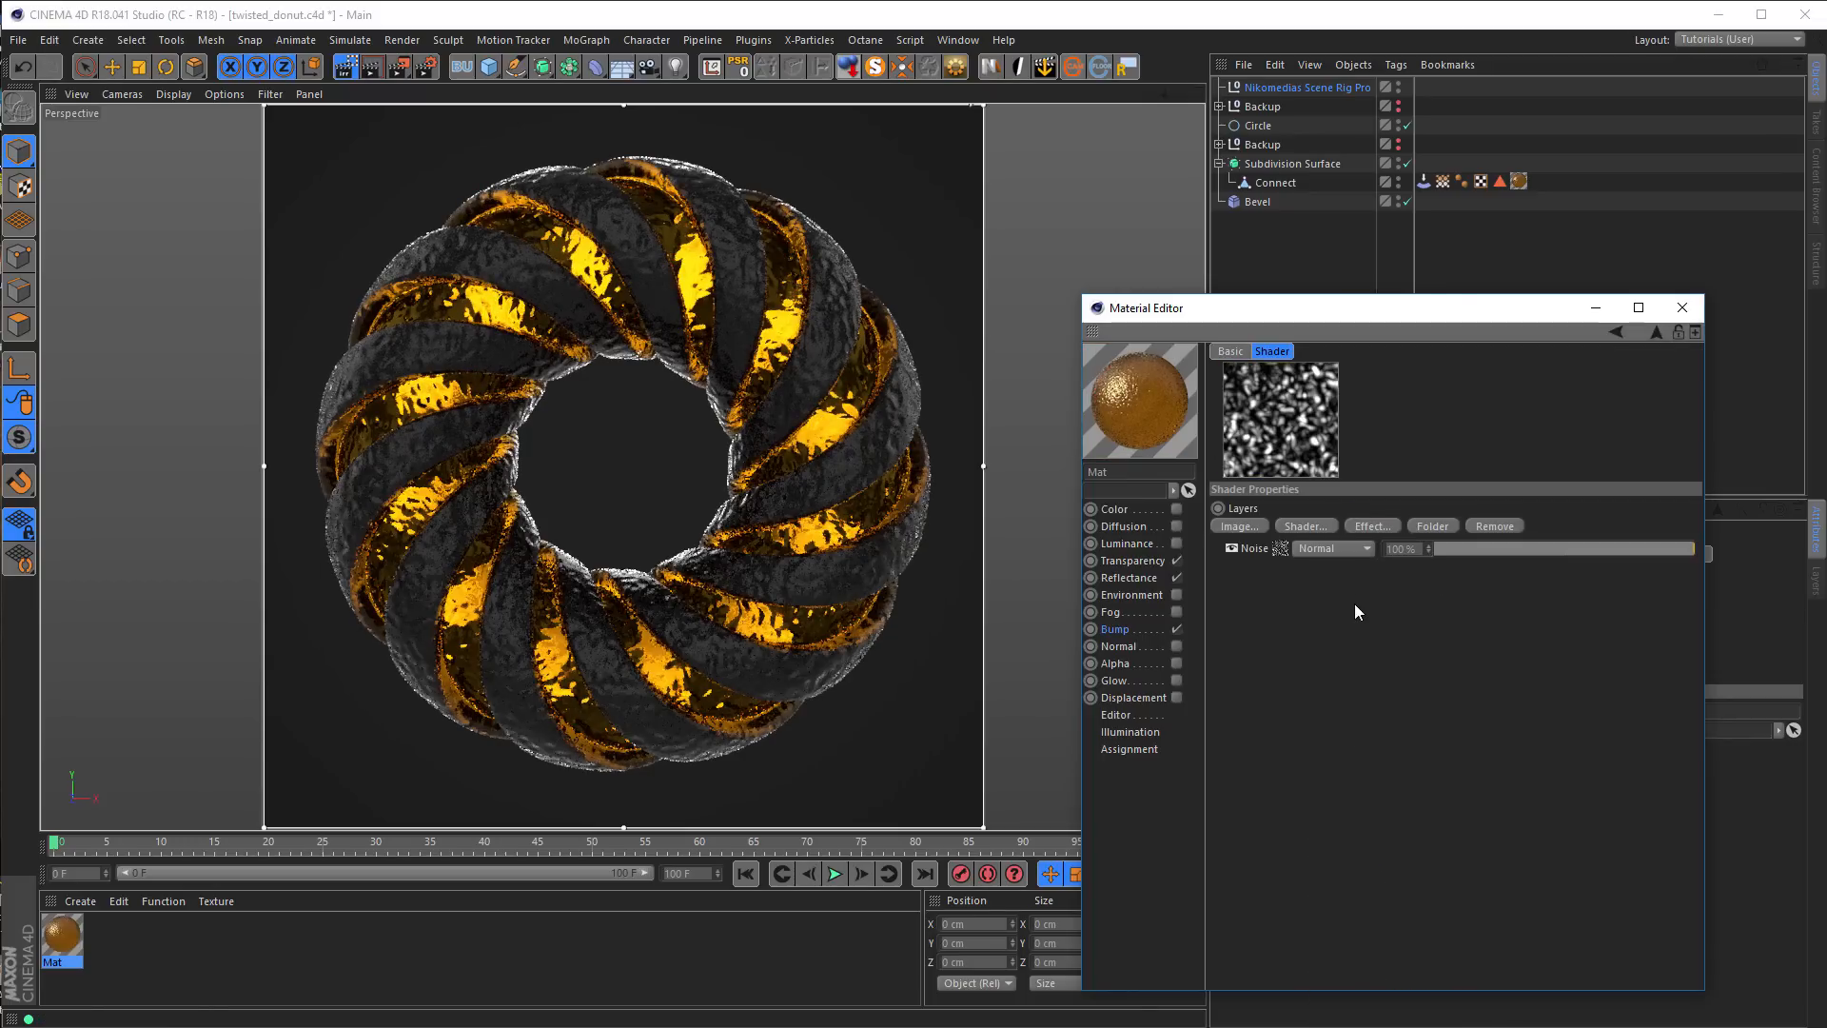
Add a Vertex Map shader to the bump channel's layer stack and place it beneath the Noise layer
left_click(1305, 529)
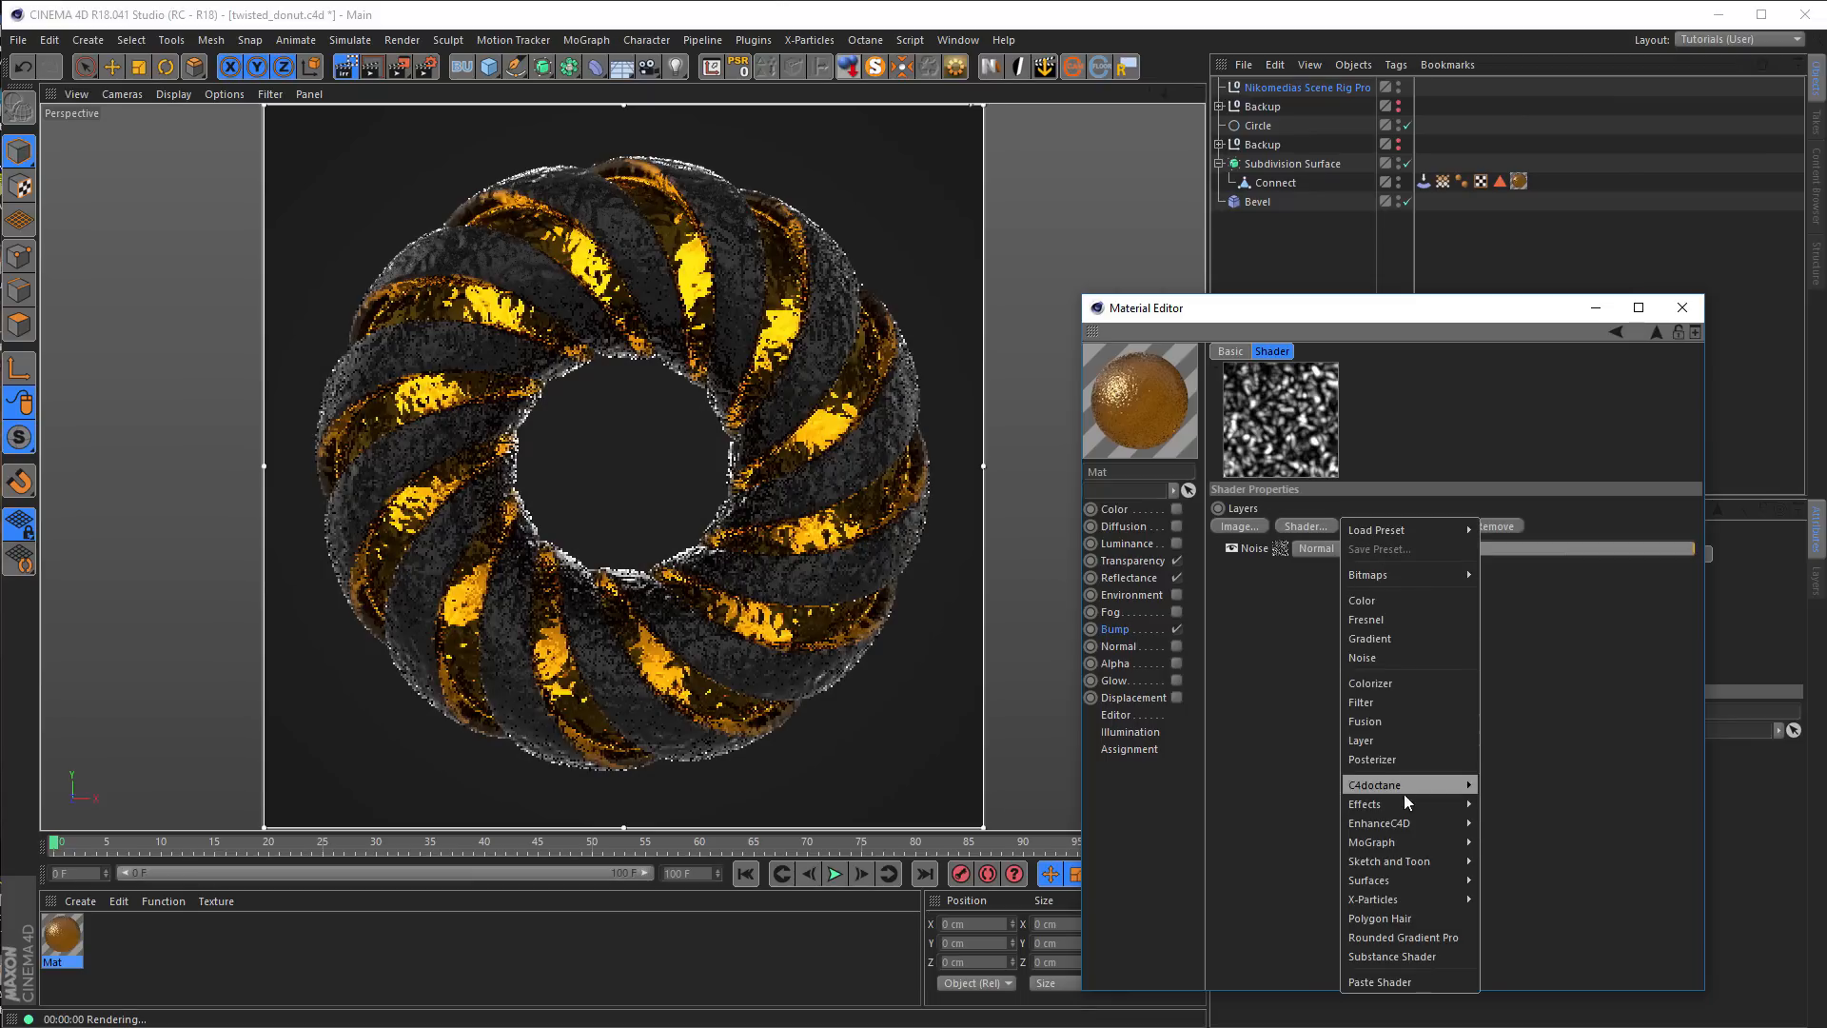
mouse_move(1402, 803)
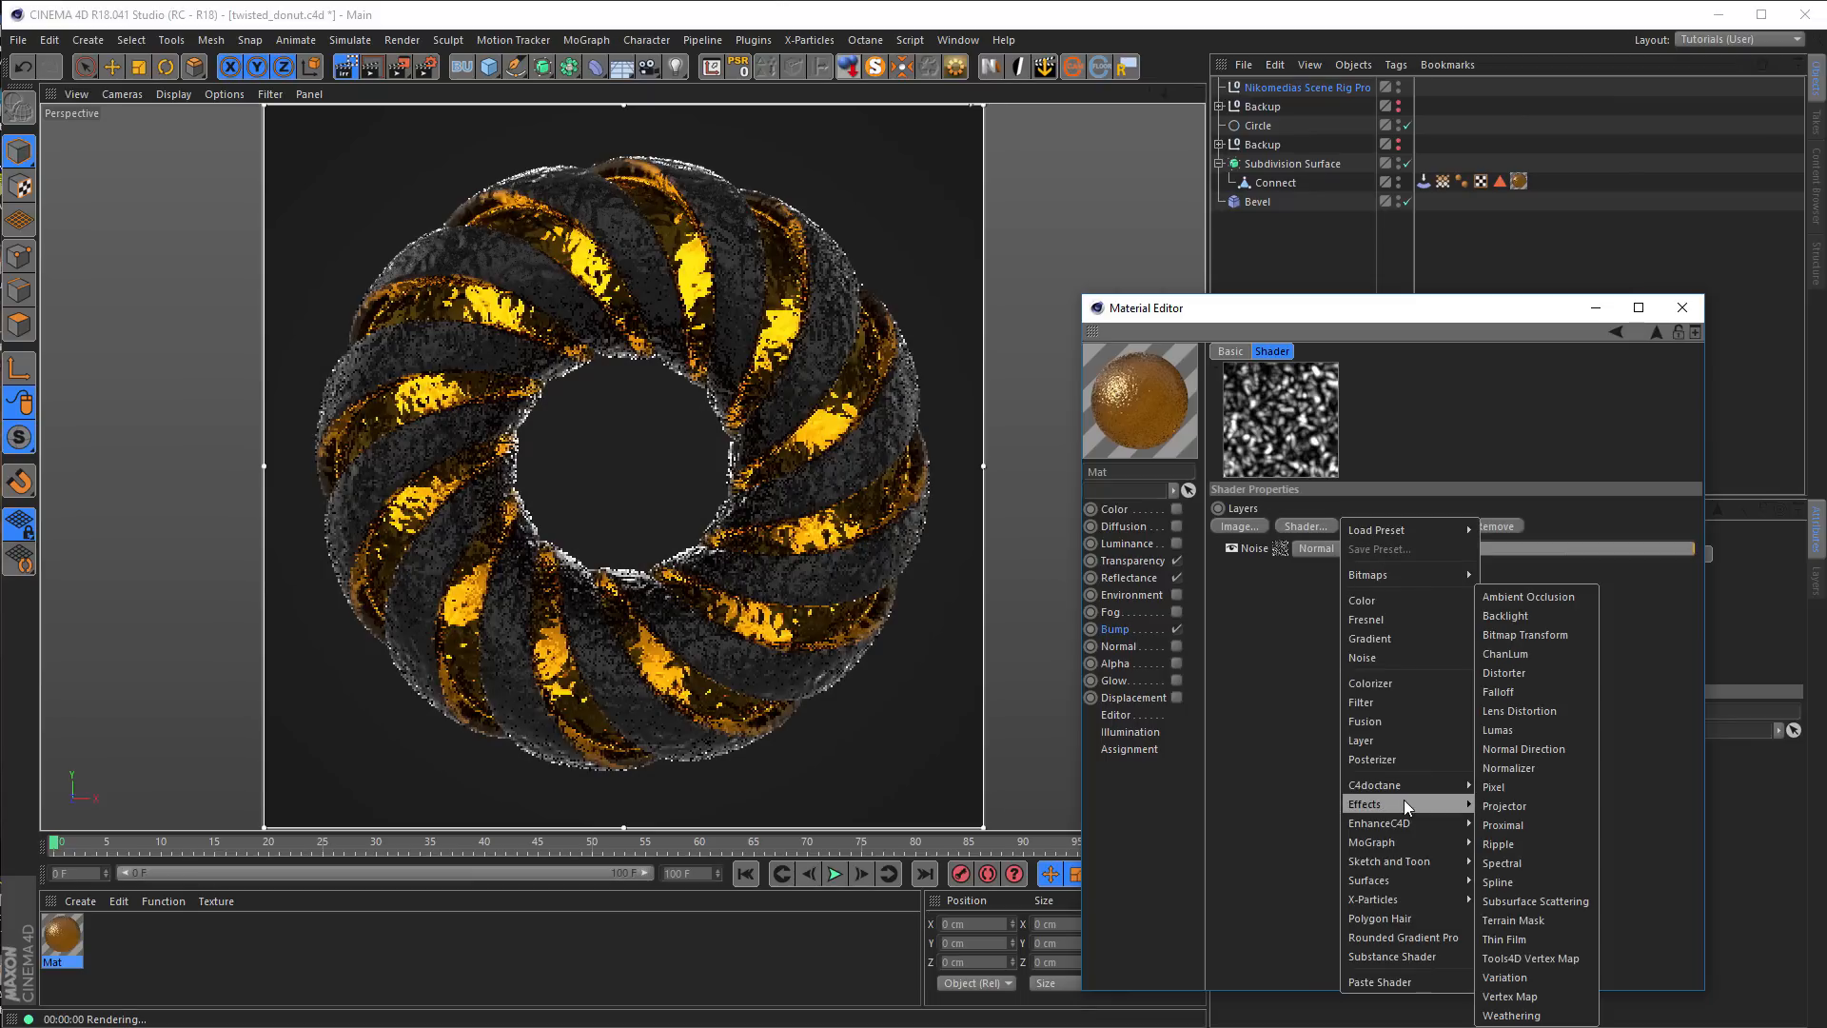
left_click(1535, 995)
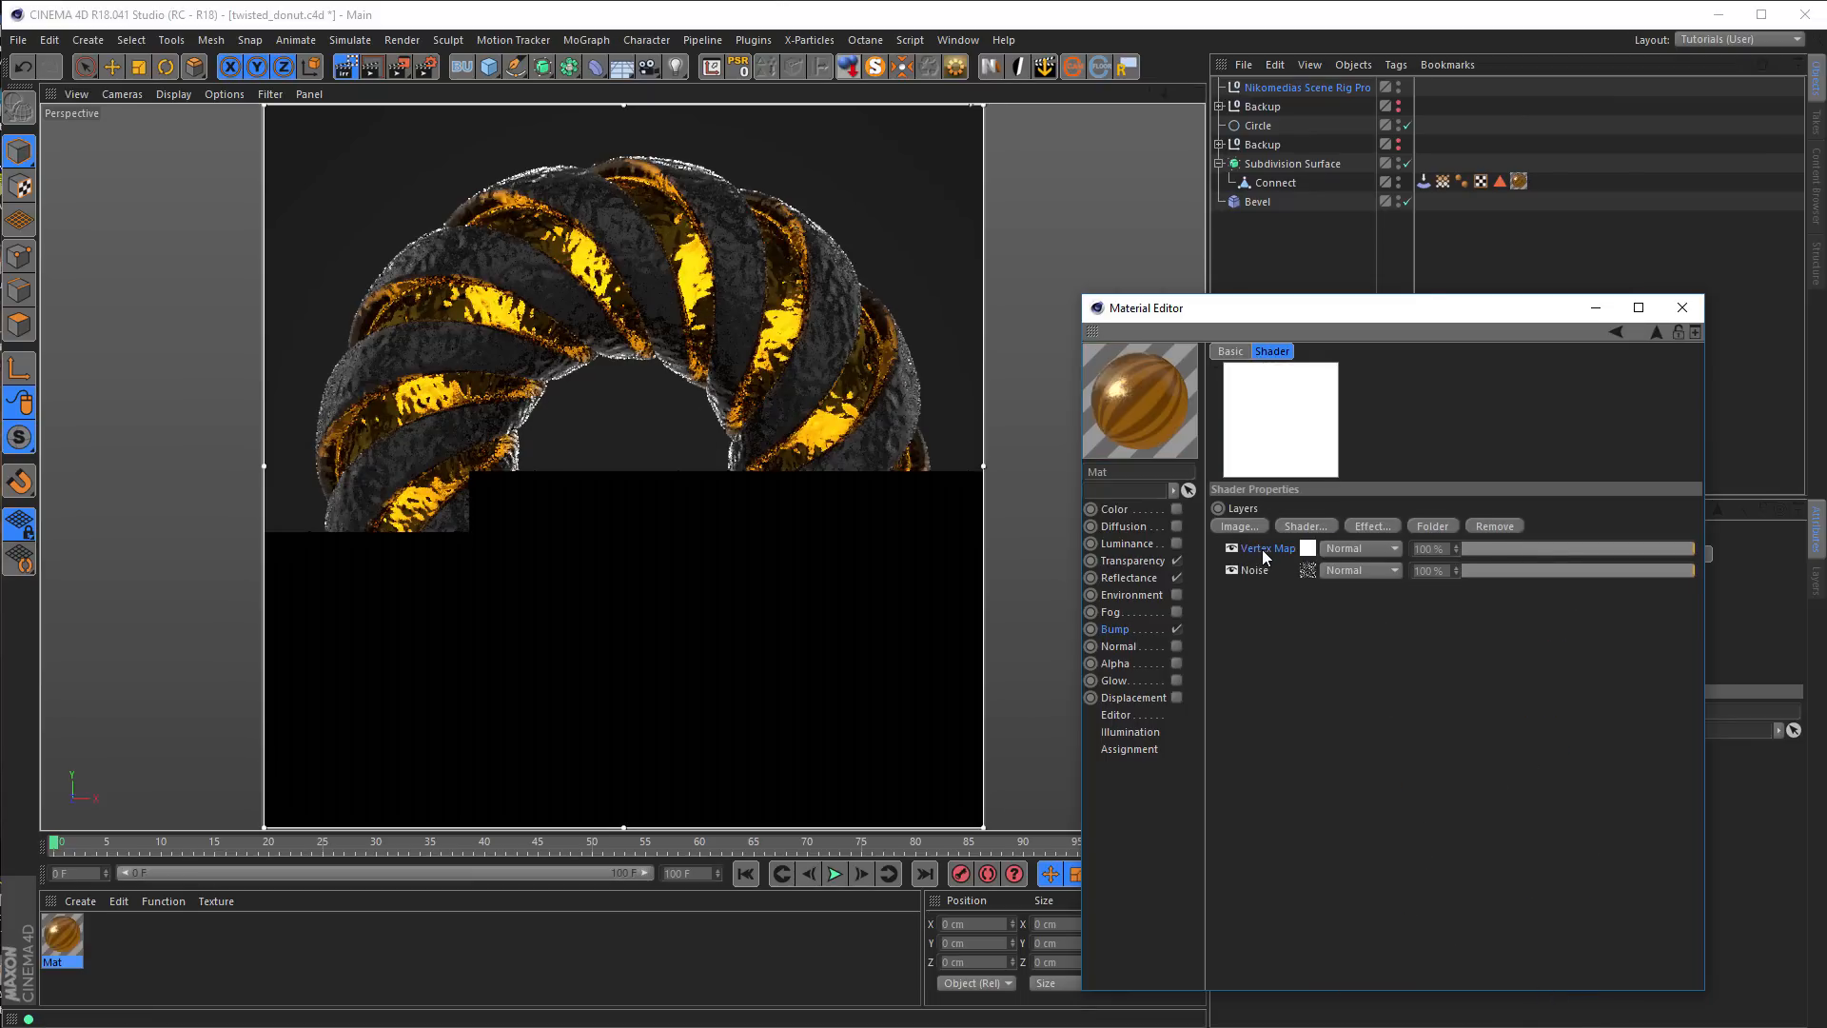
left_click_drag(1258, 576, 1257, 579)
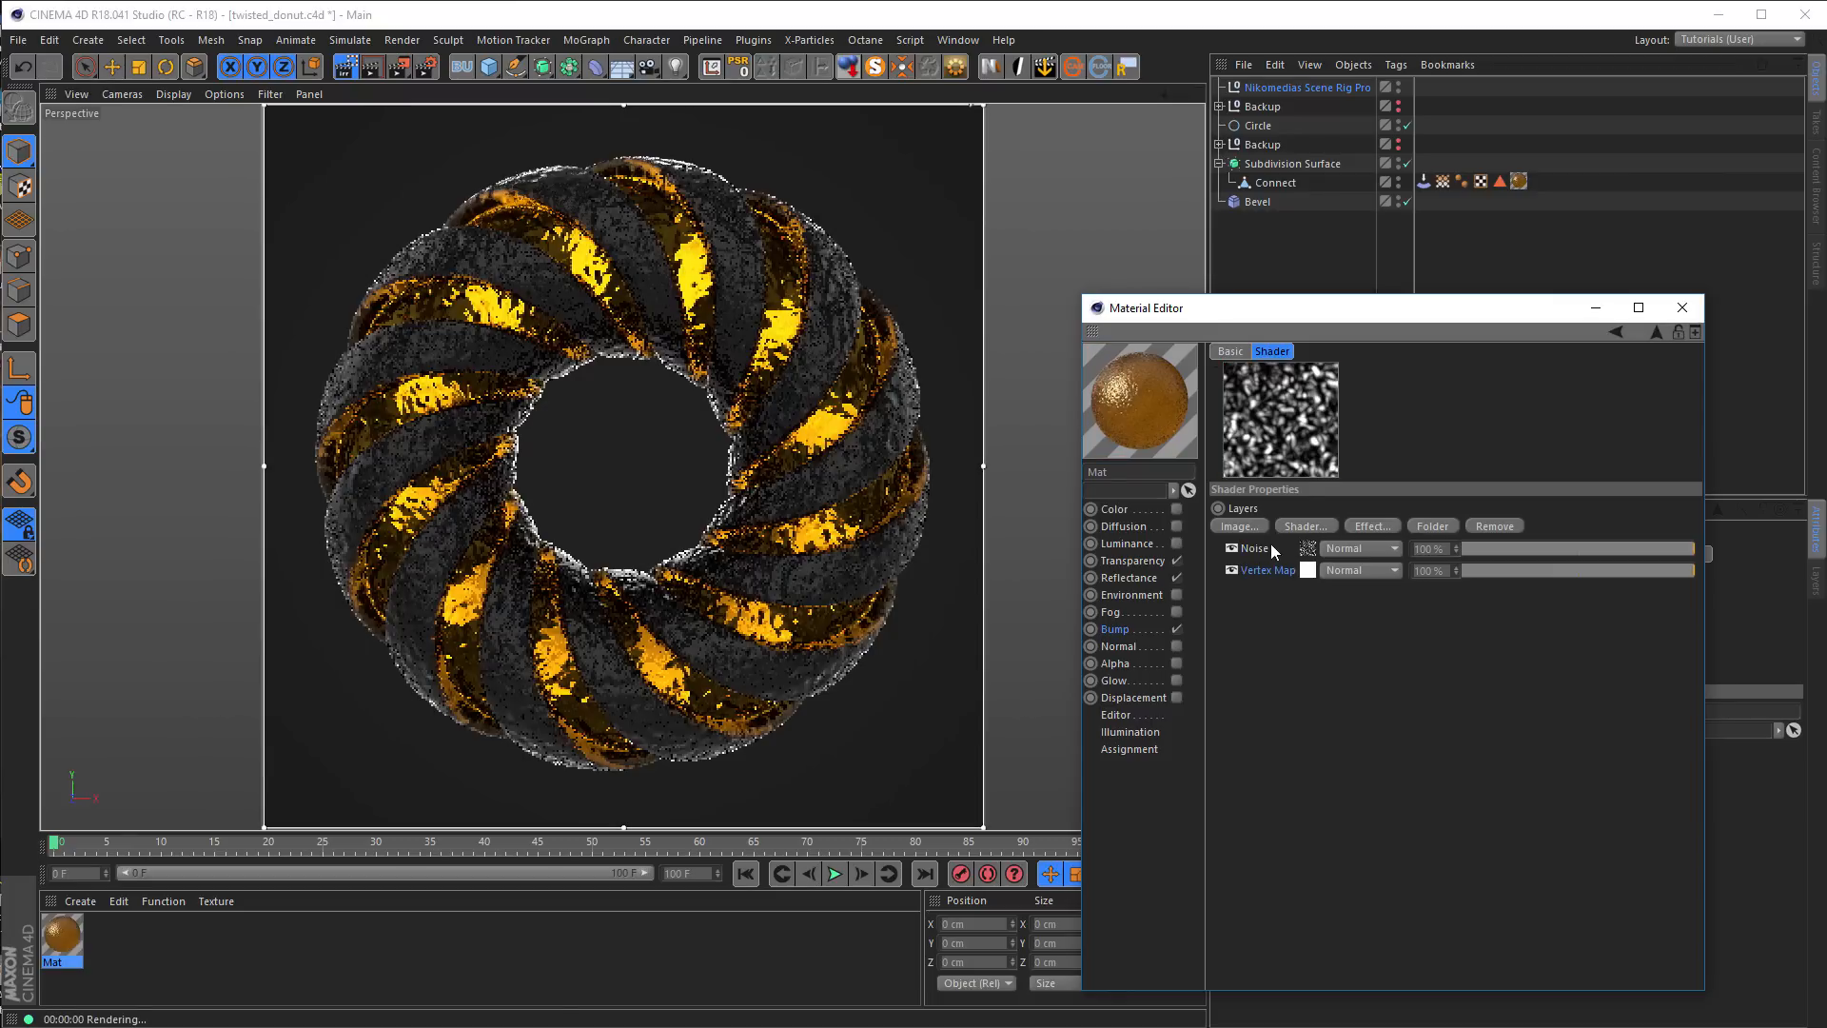
Link the Vertex Map layer to the Stretch vertex map and set its blend mode to Layer Mask
left_click(1309, 570)
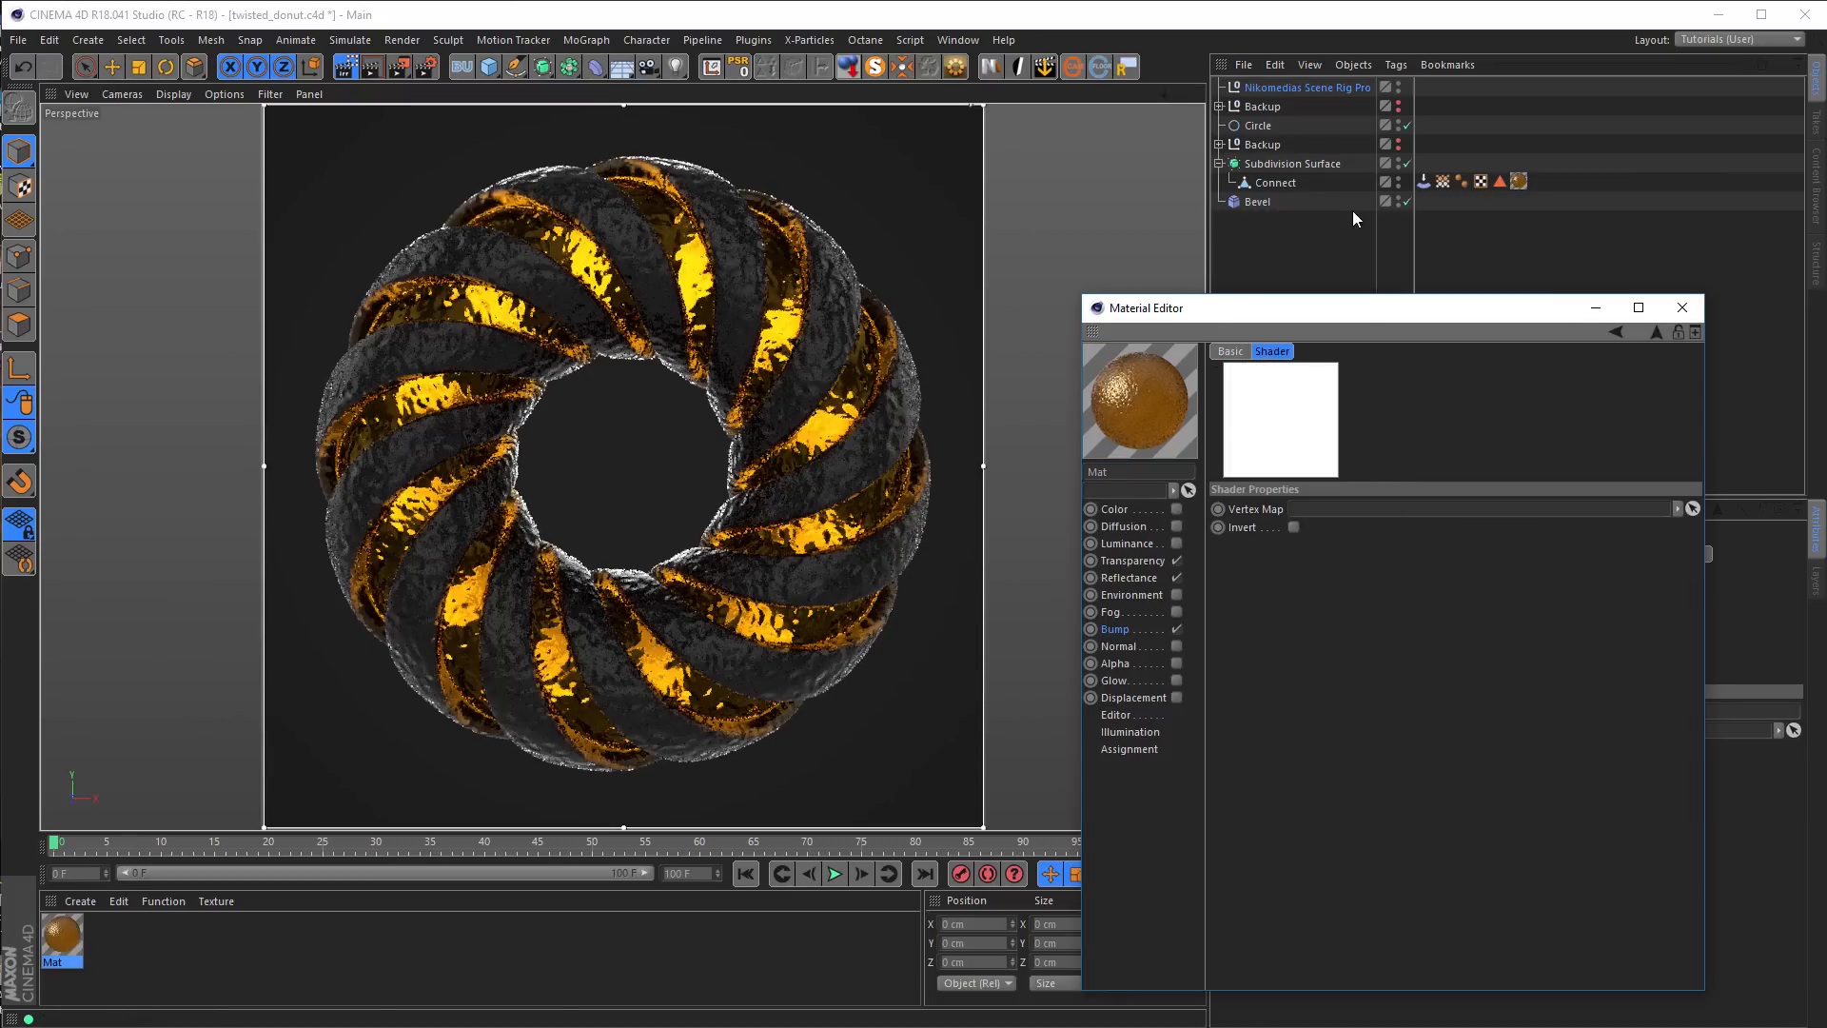
left_click_drag(1443, 181, 1390, 511)
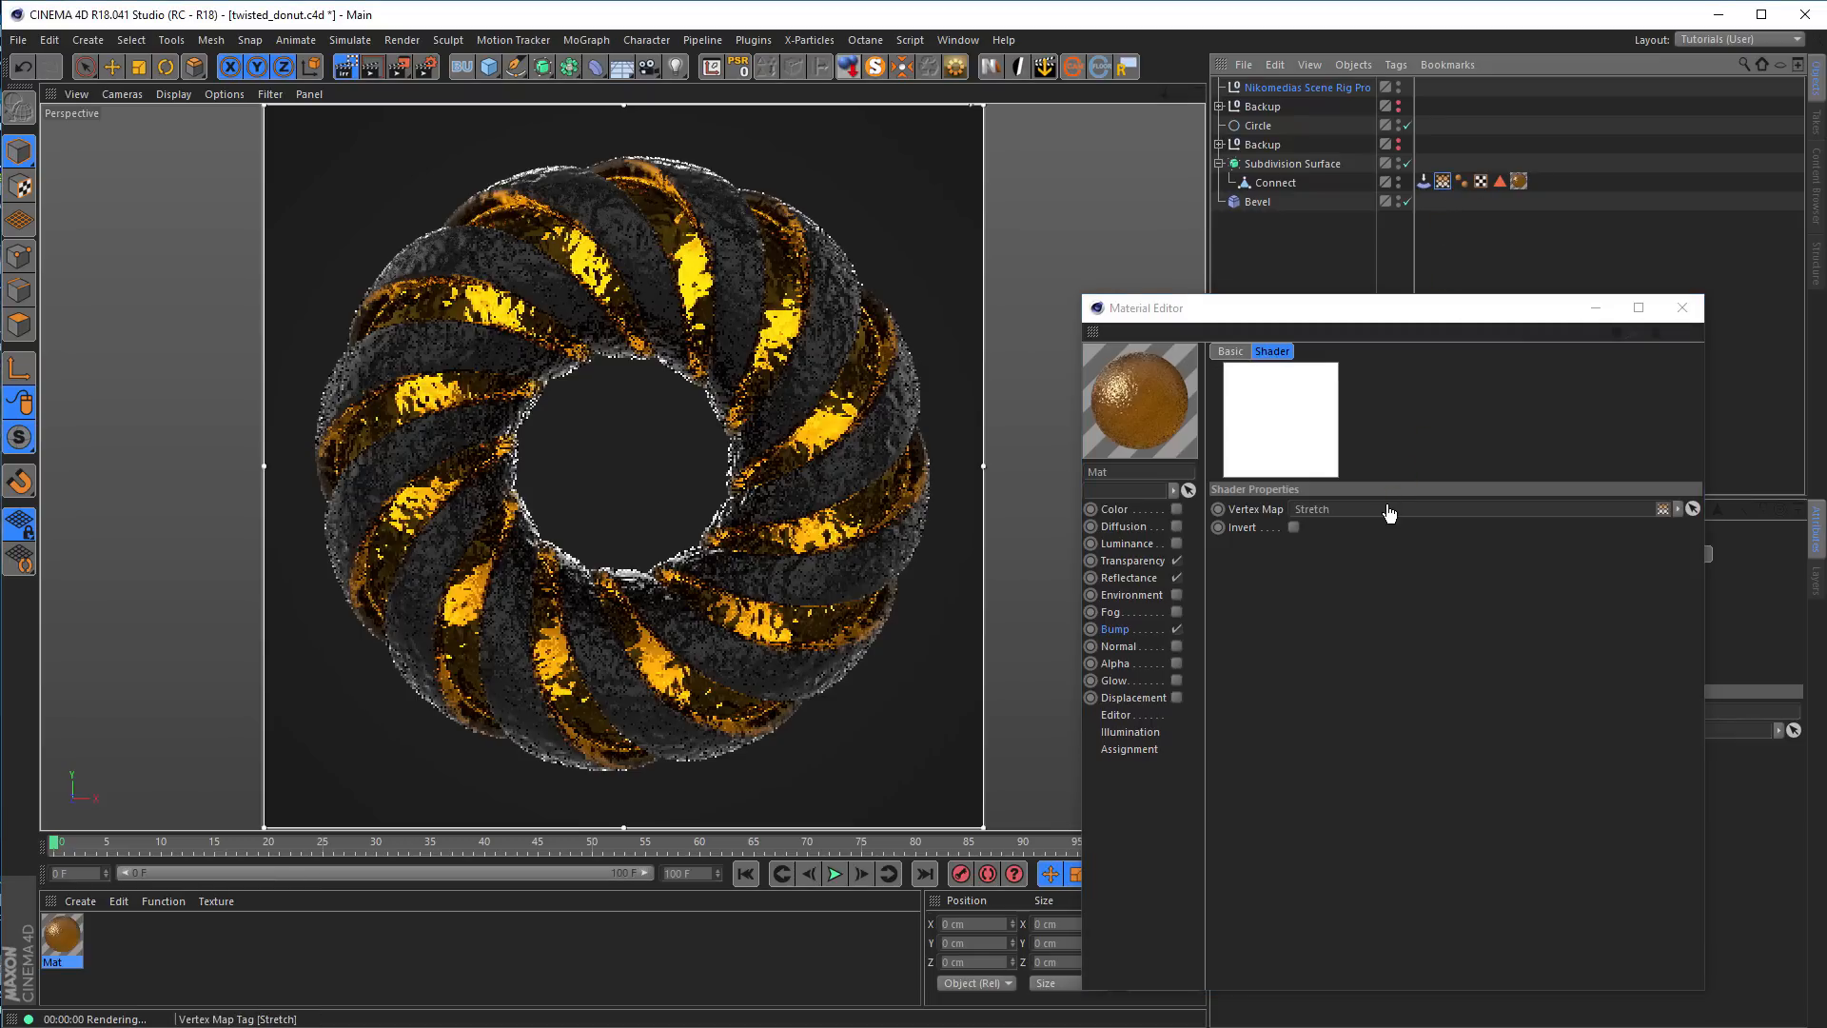
left_click(1658, 333)
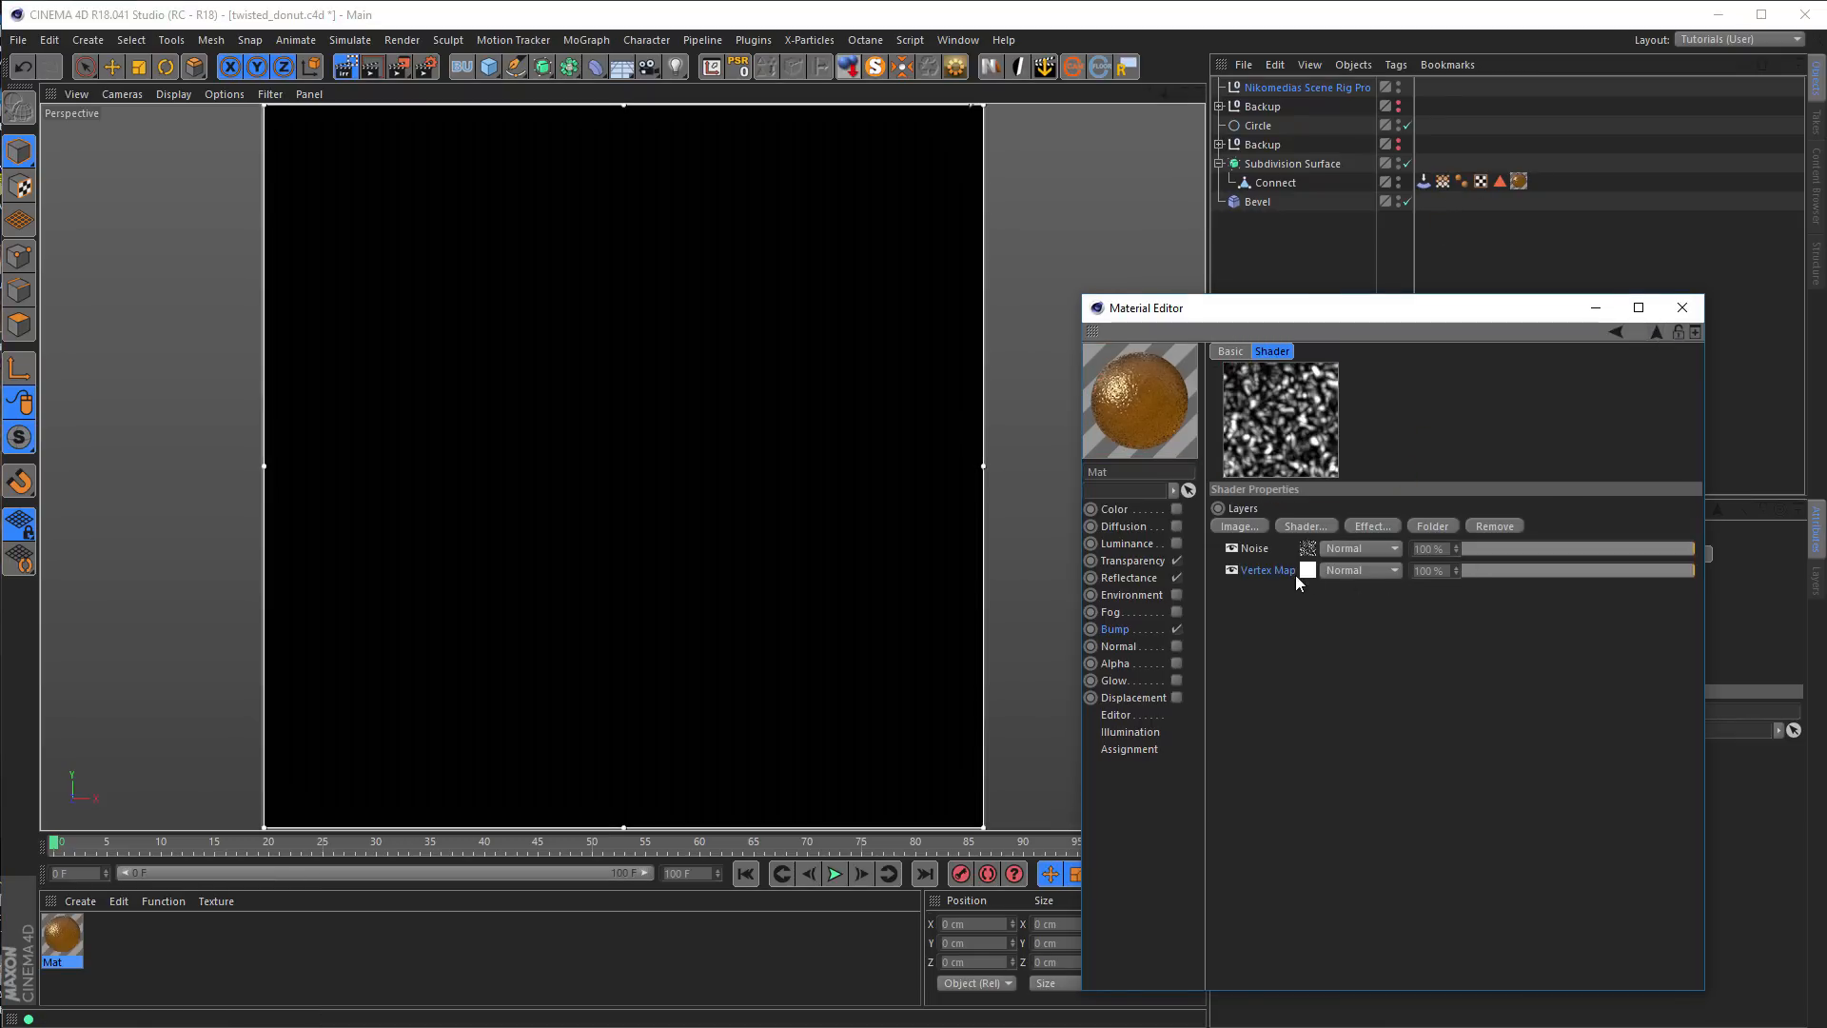
left_click(1355, 570)
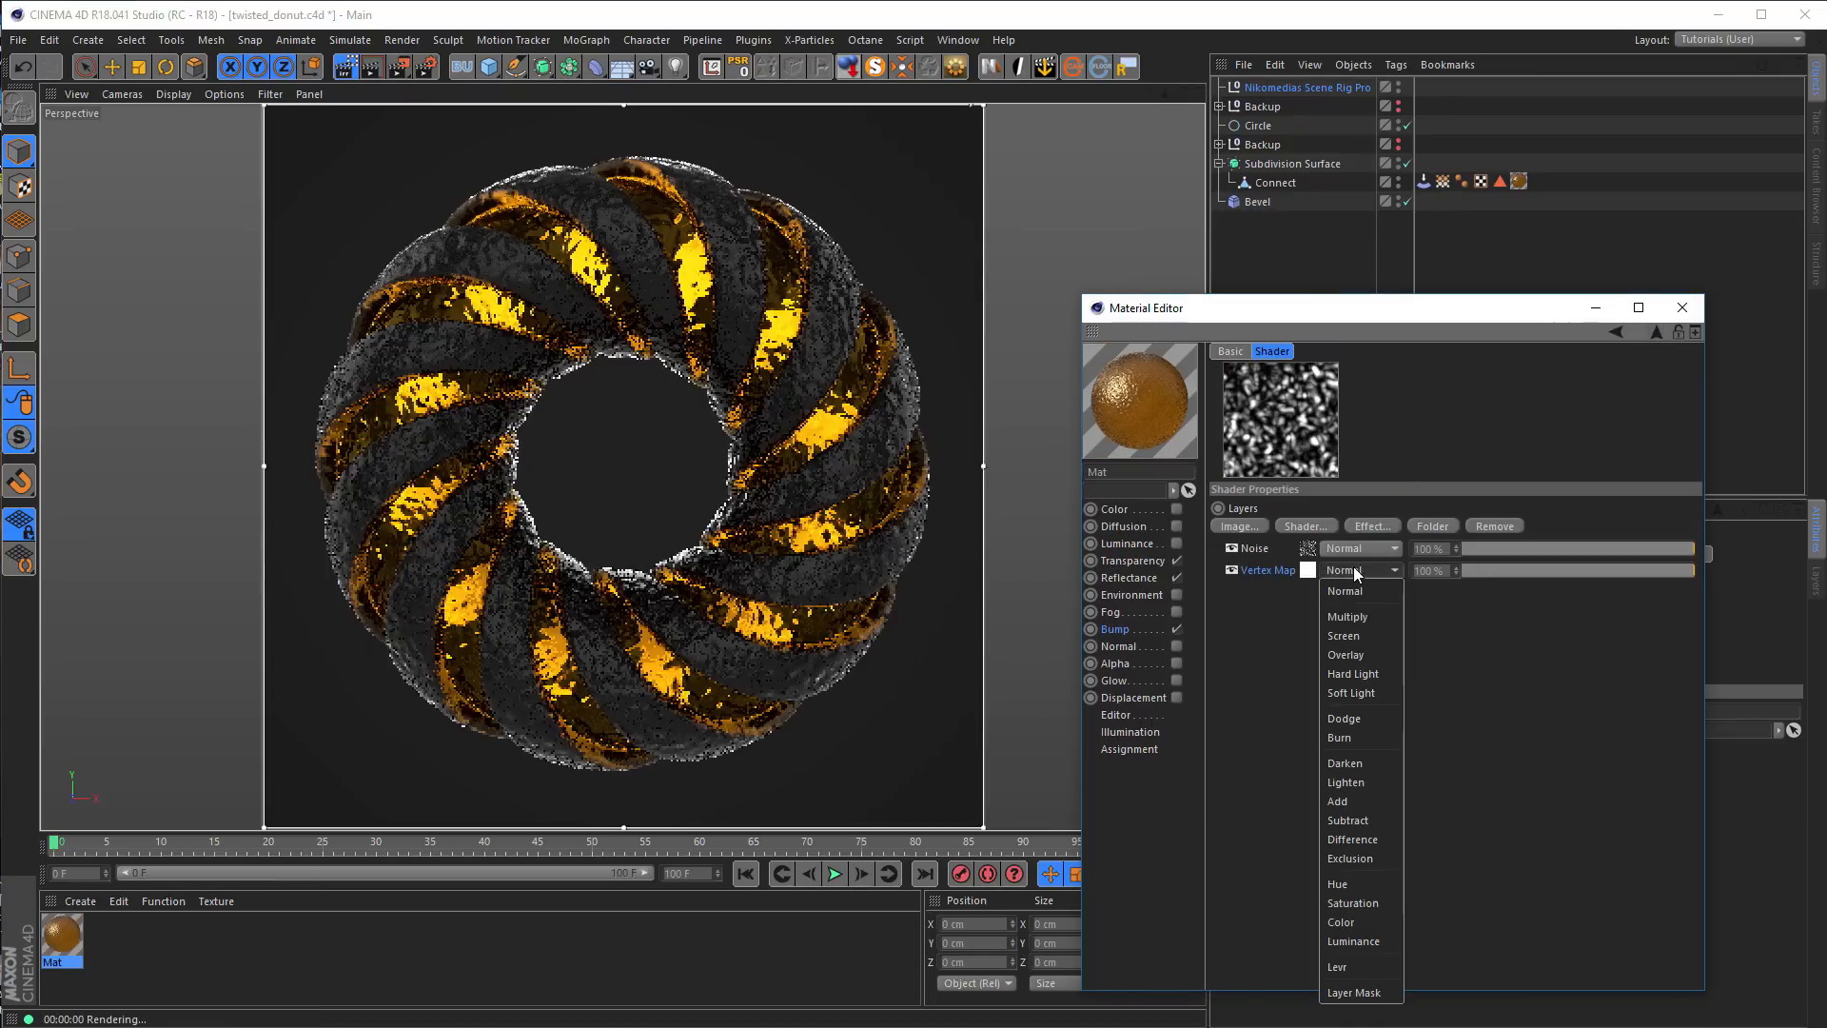
left_click(1359, 993)
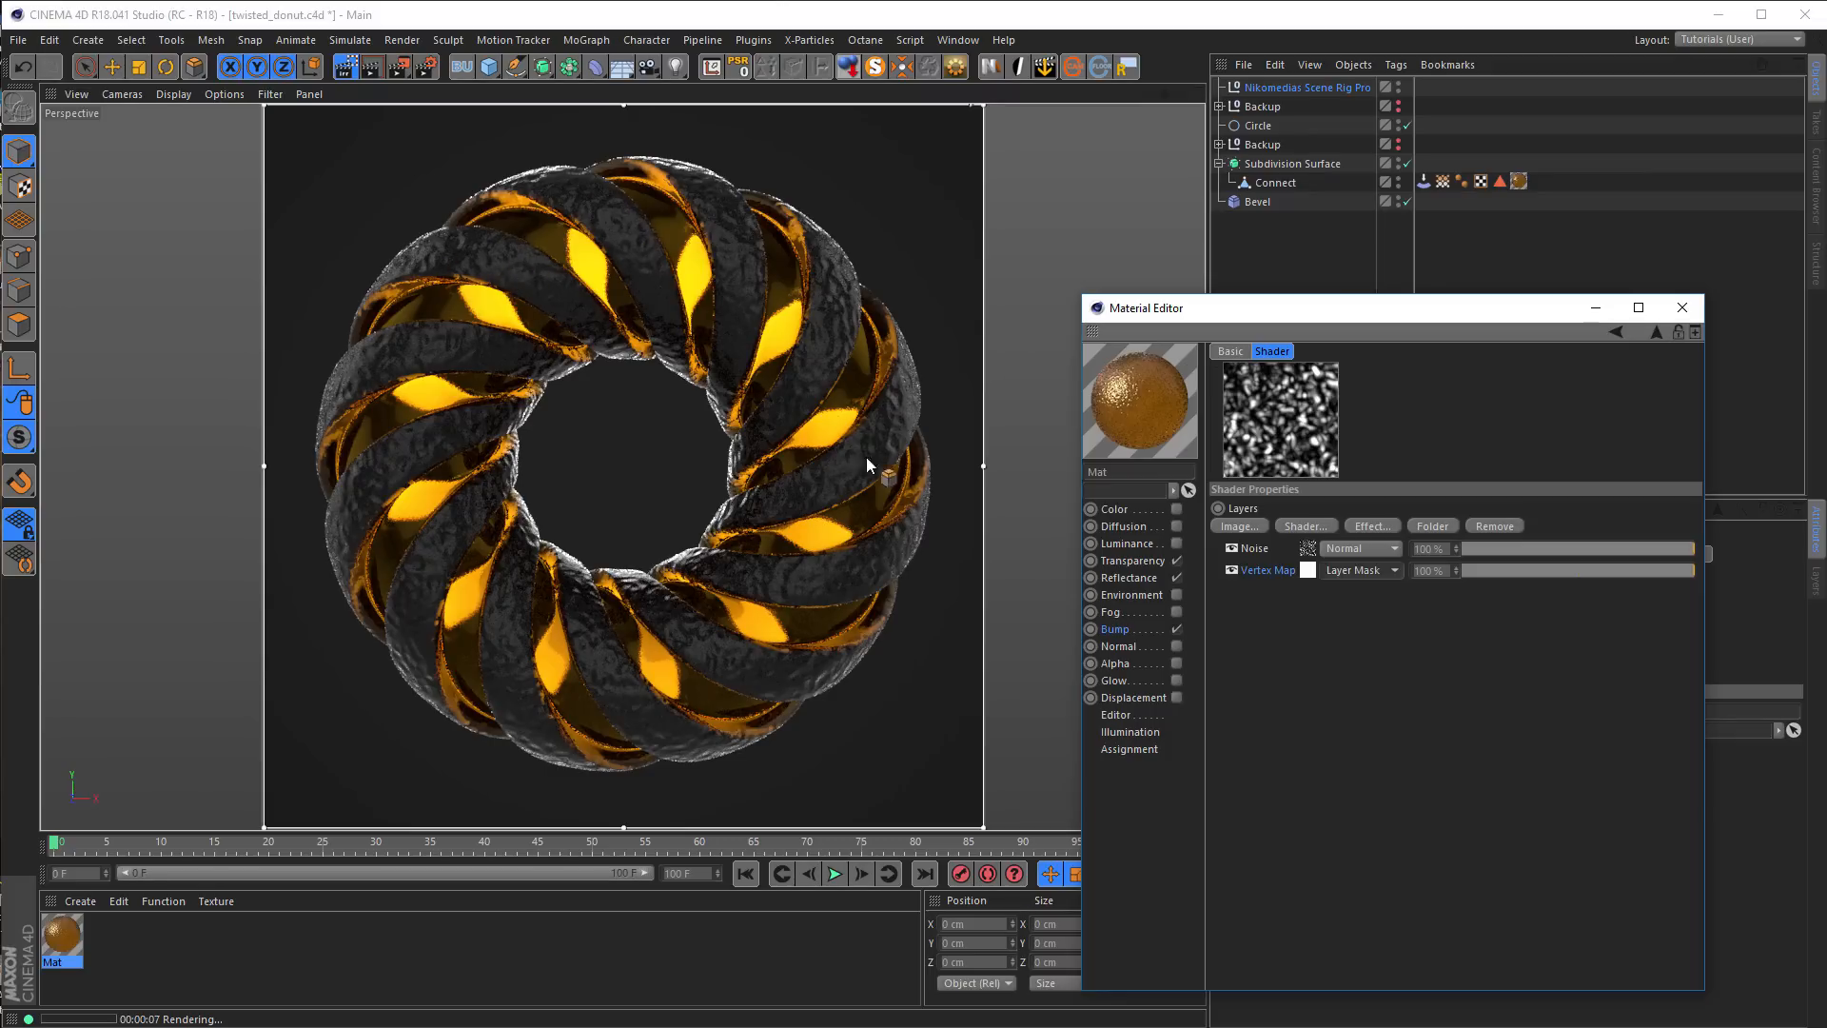
Set the bump Noise layer's Low Clip to 44% and High Clip to 56%
left_click(1309, 552)
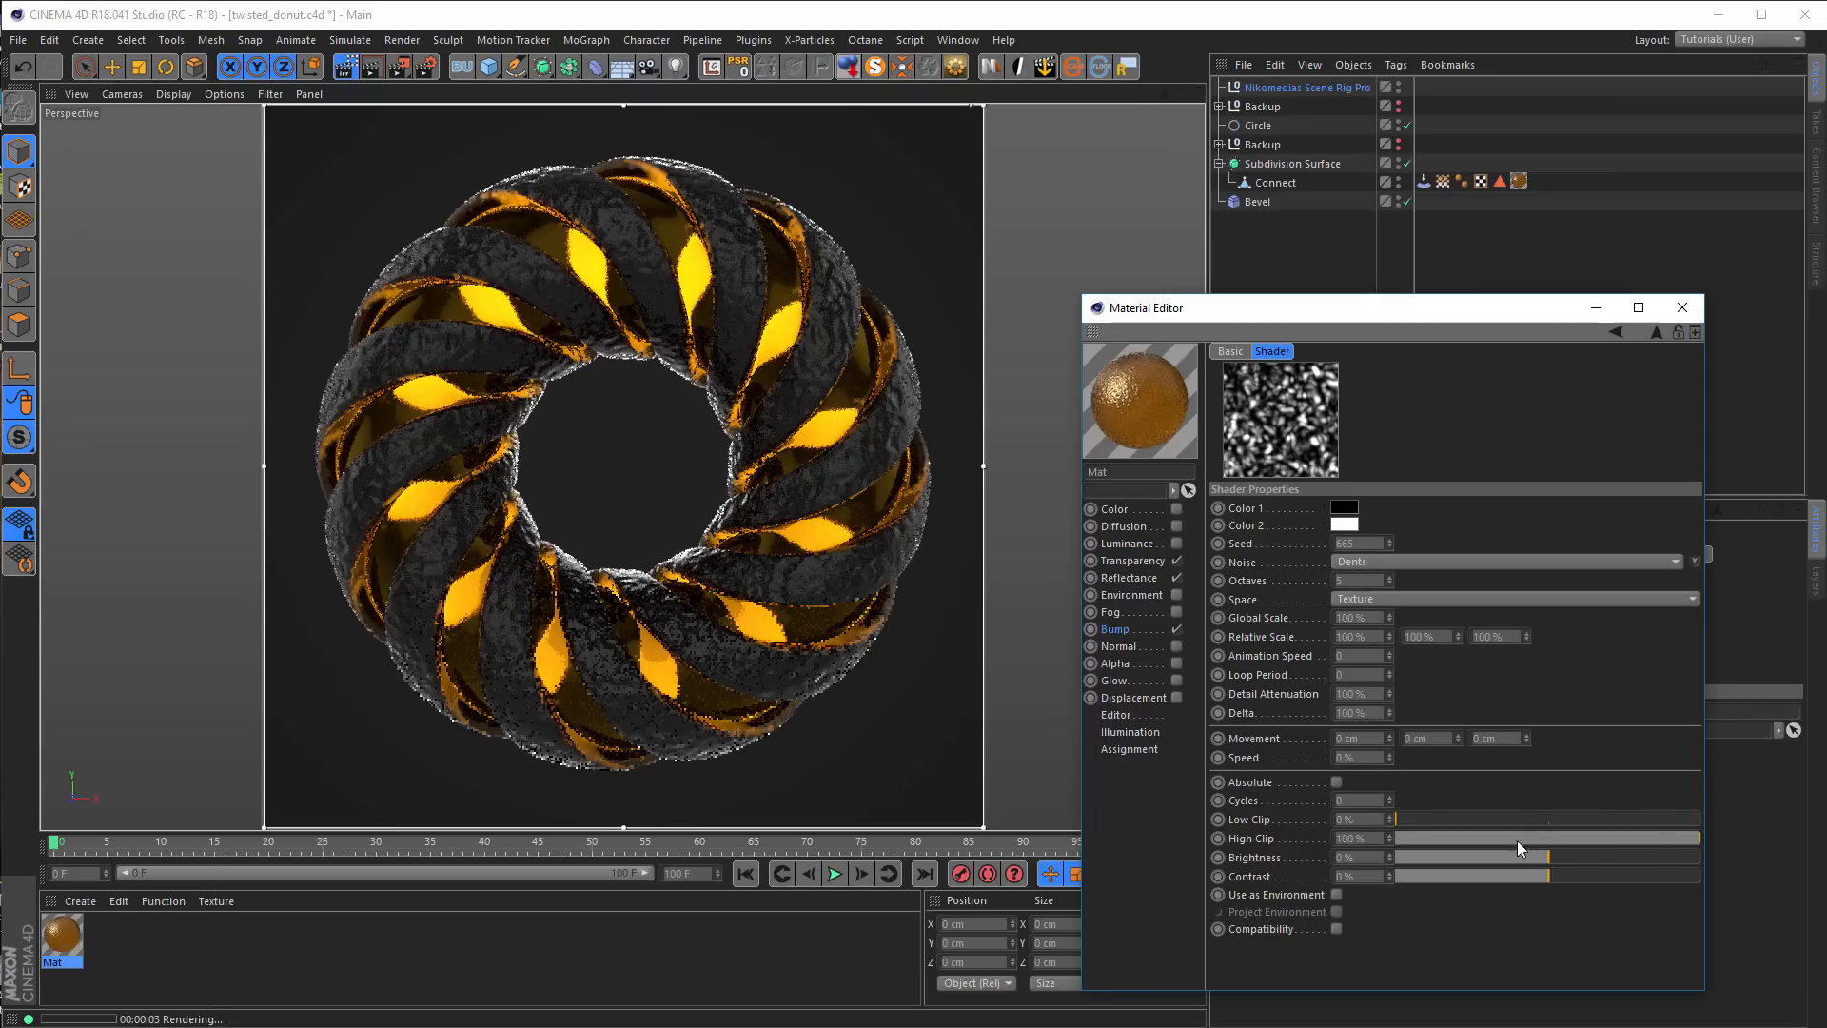
left_click(1528, 819)
left_click_drag(1551, 839, 1567, 836)
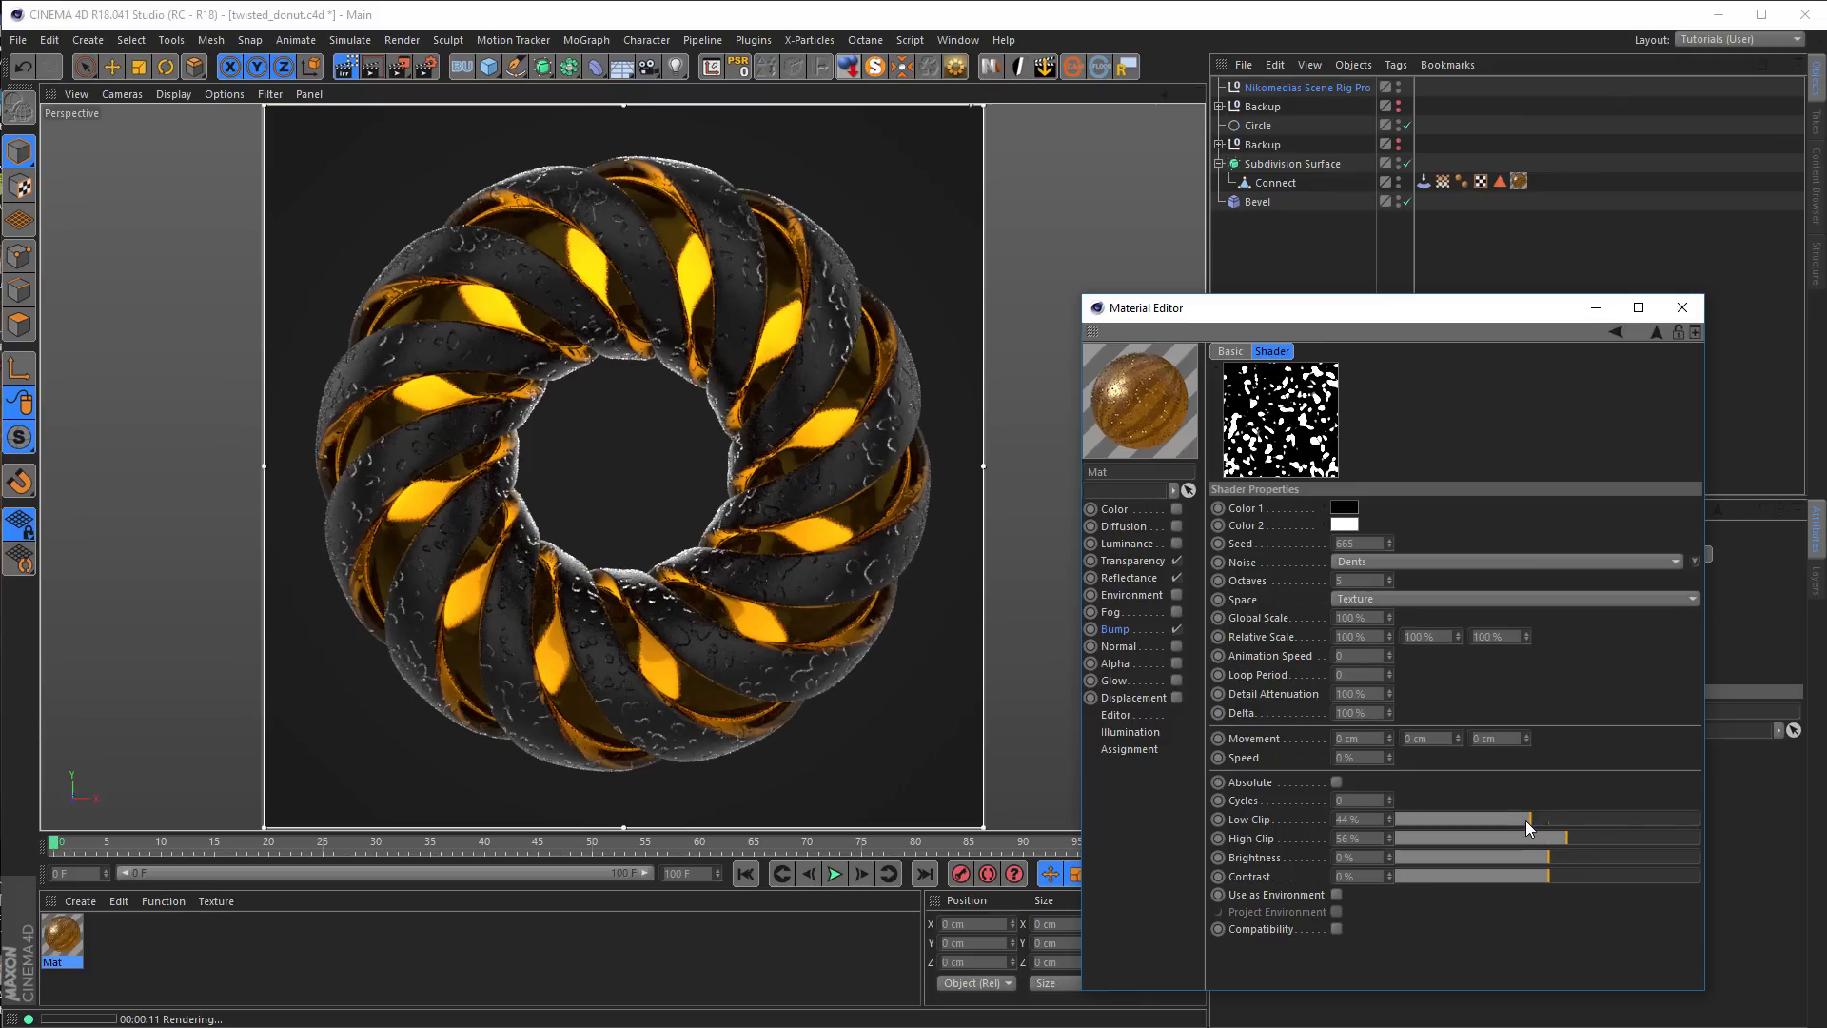
left_click(1654, 335)
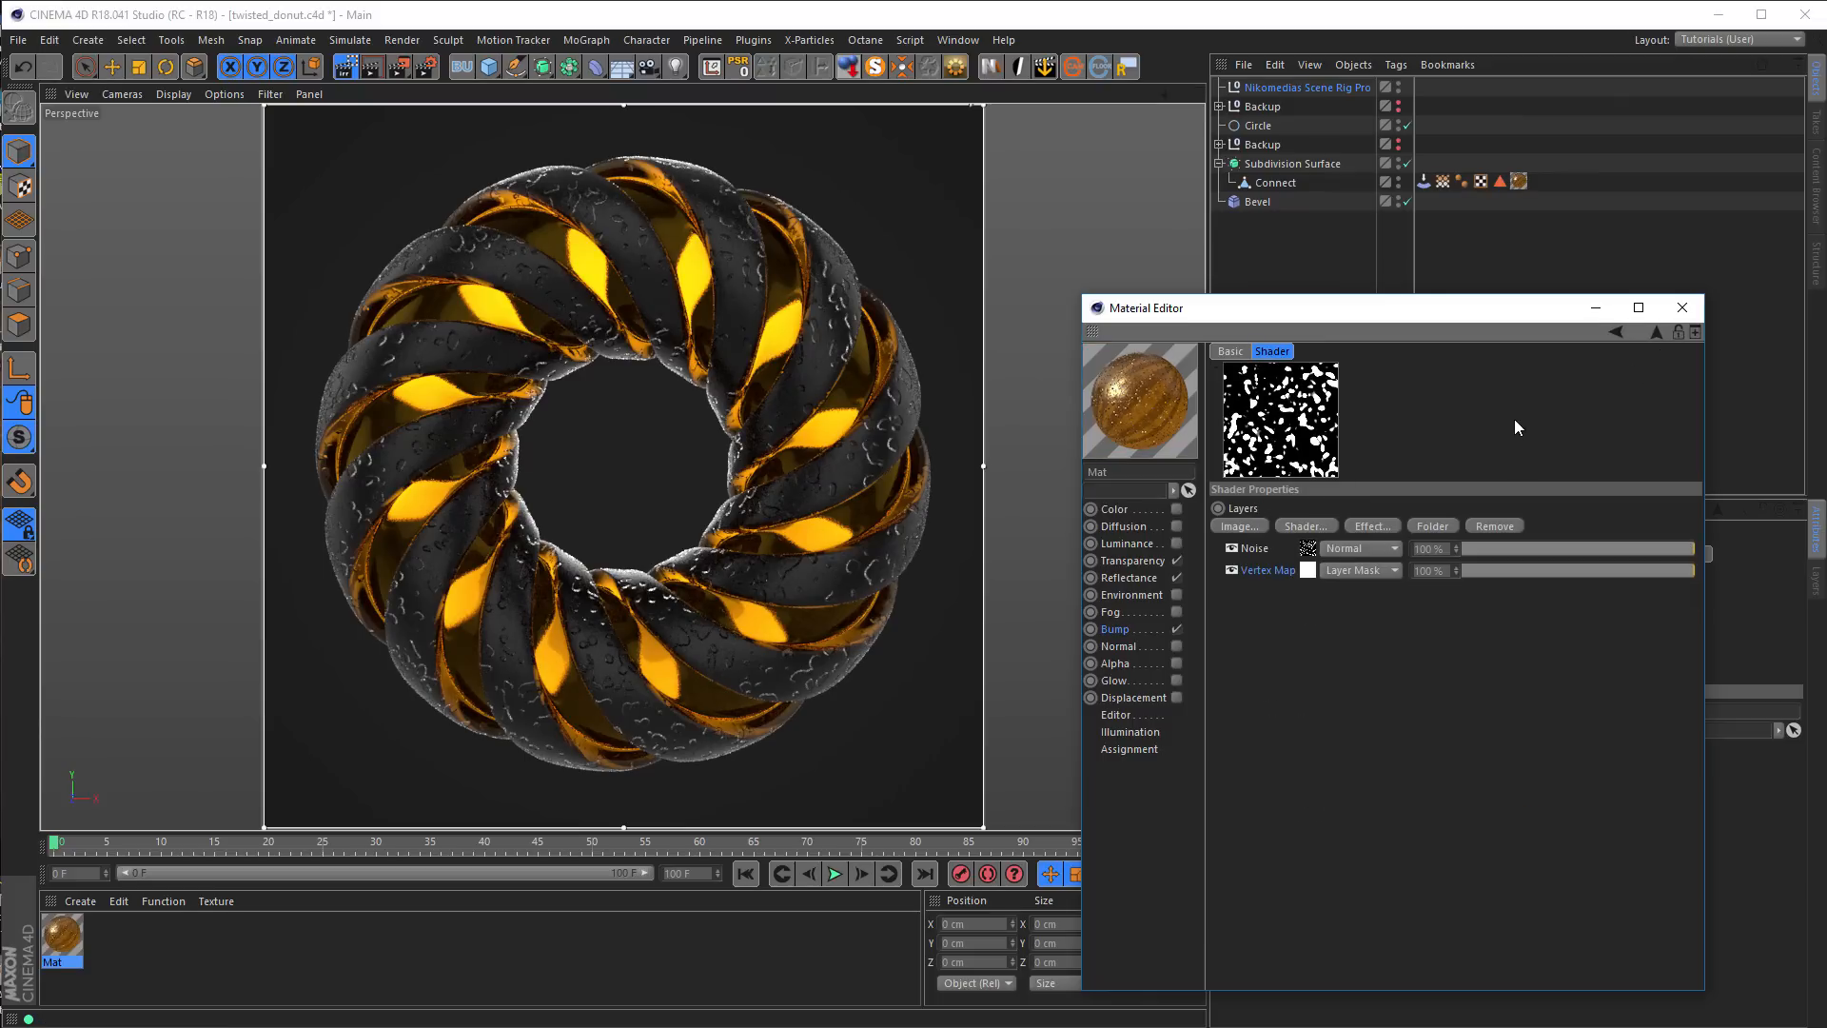
Set the material's bump strength to 10% and close the material editor
left_click(1656, 332)
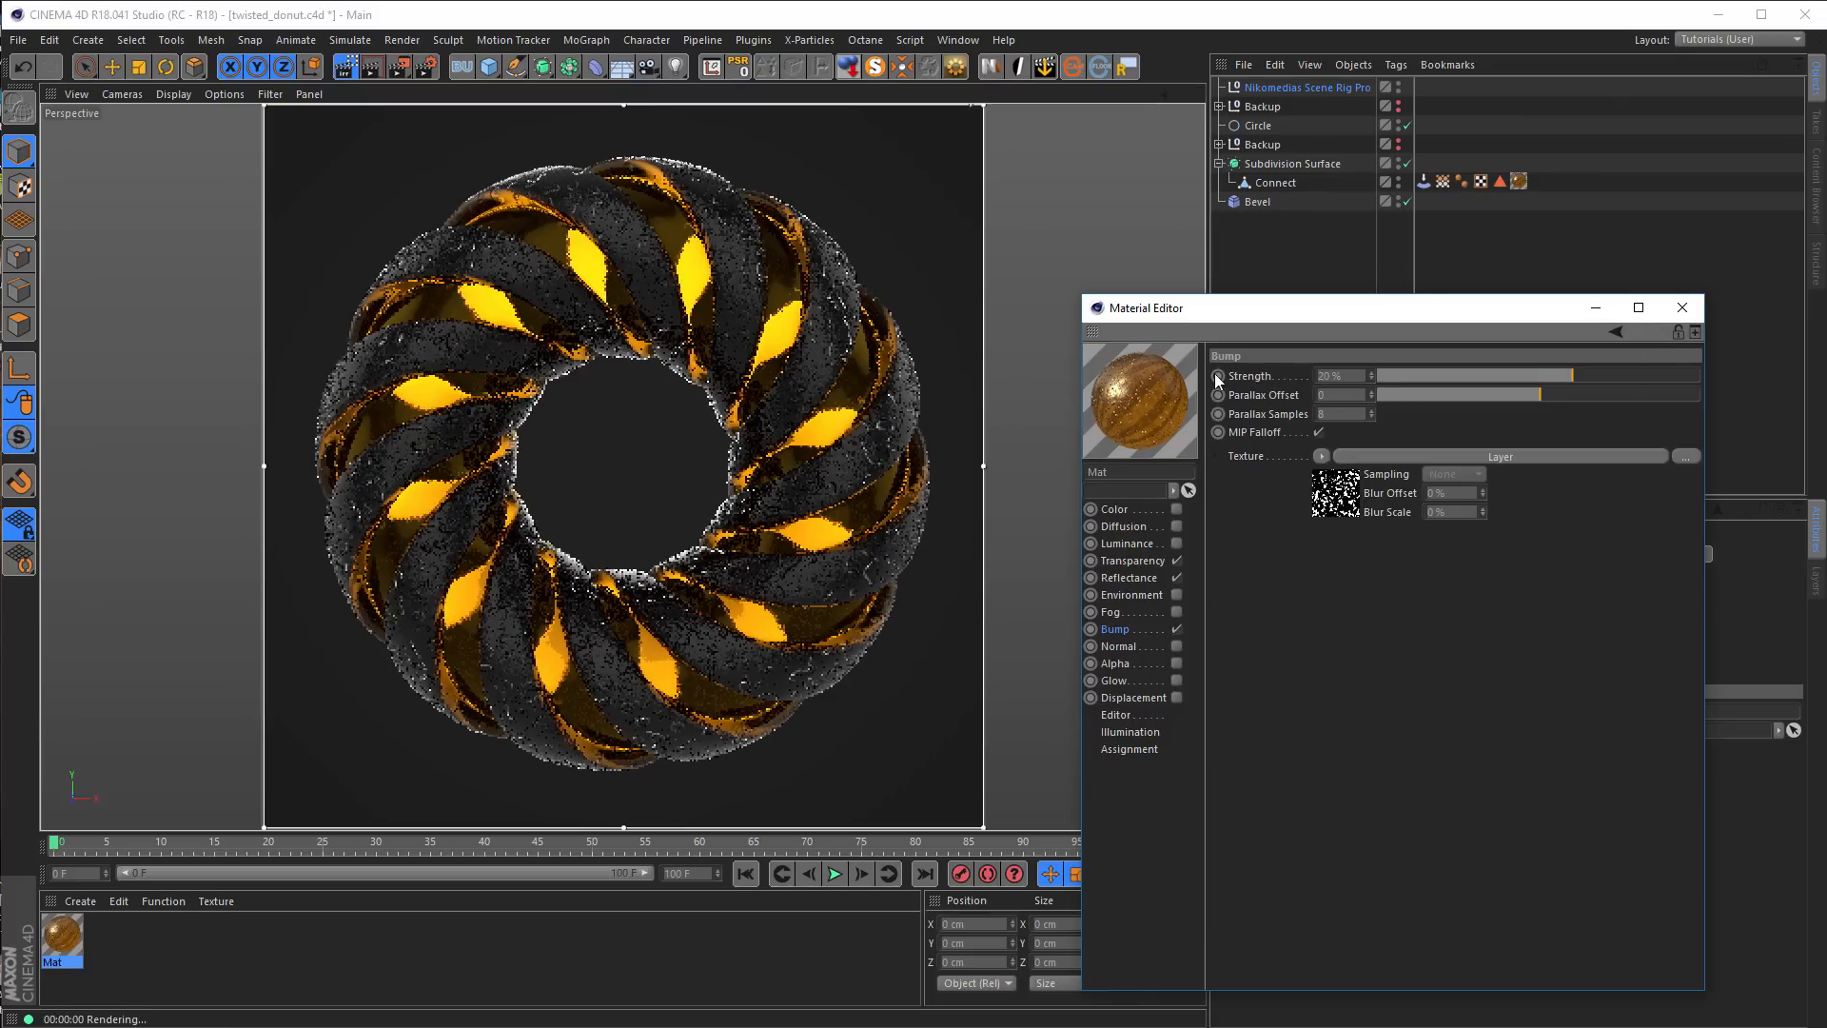
left_click_drag(1358, 379, 1266, 395)
type("10")
key("Return")
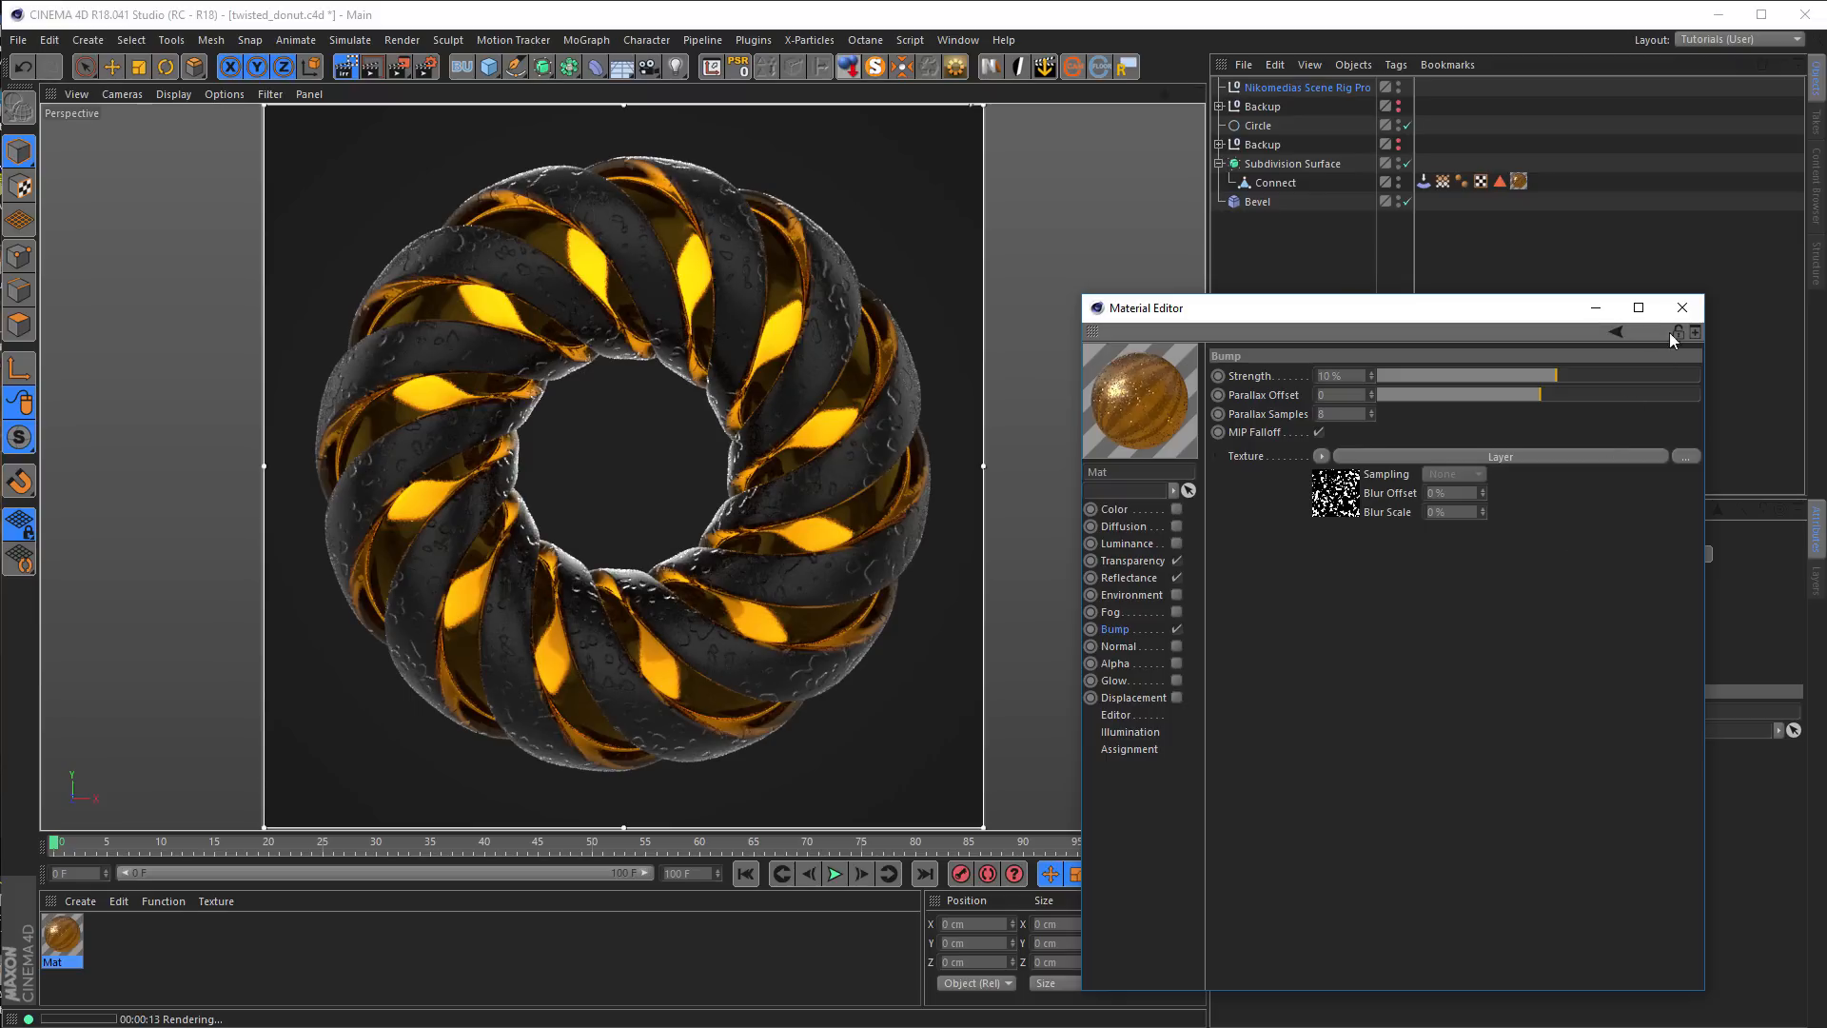
left_click(1681, 308)
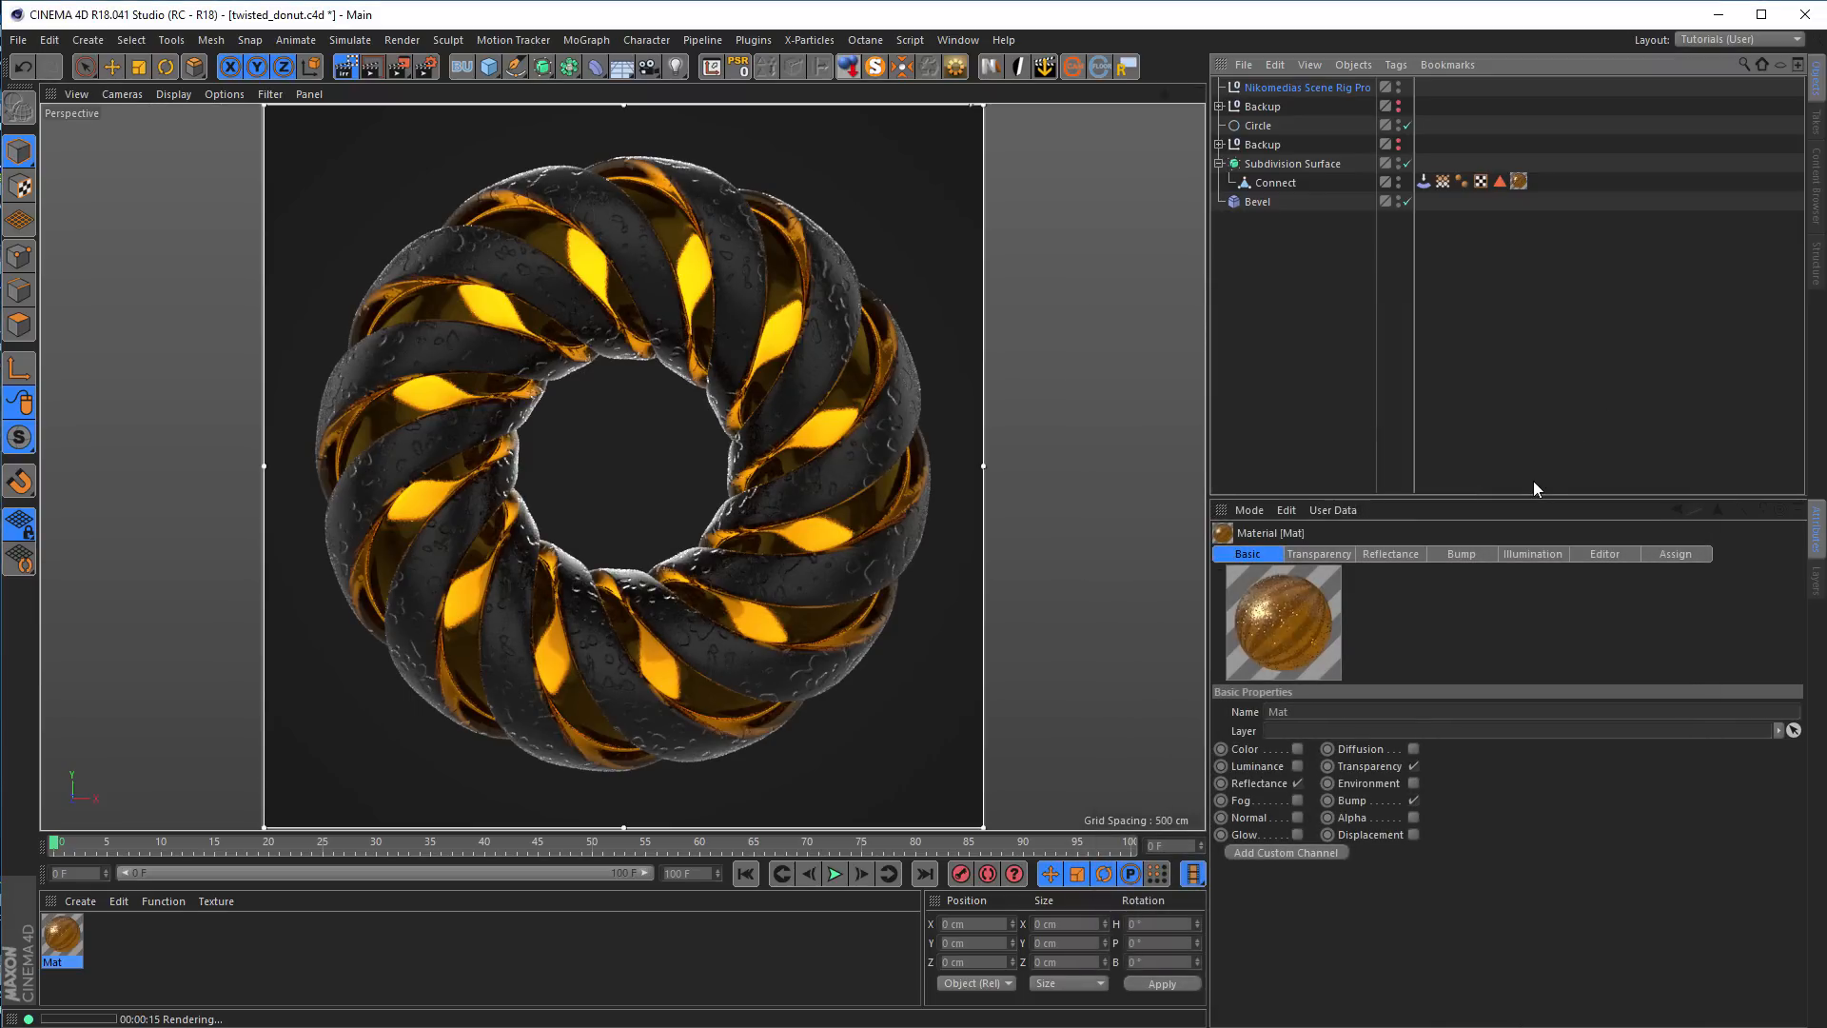
Set the scene rig's background to hue 45, saturation 100% and background brightness 49%
left_click(1326, 86)
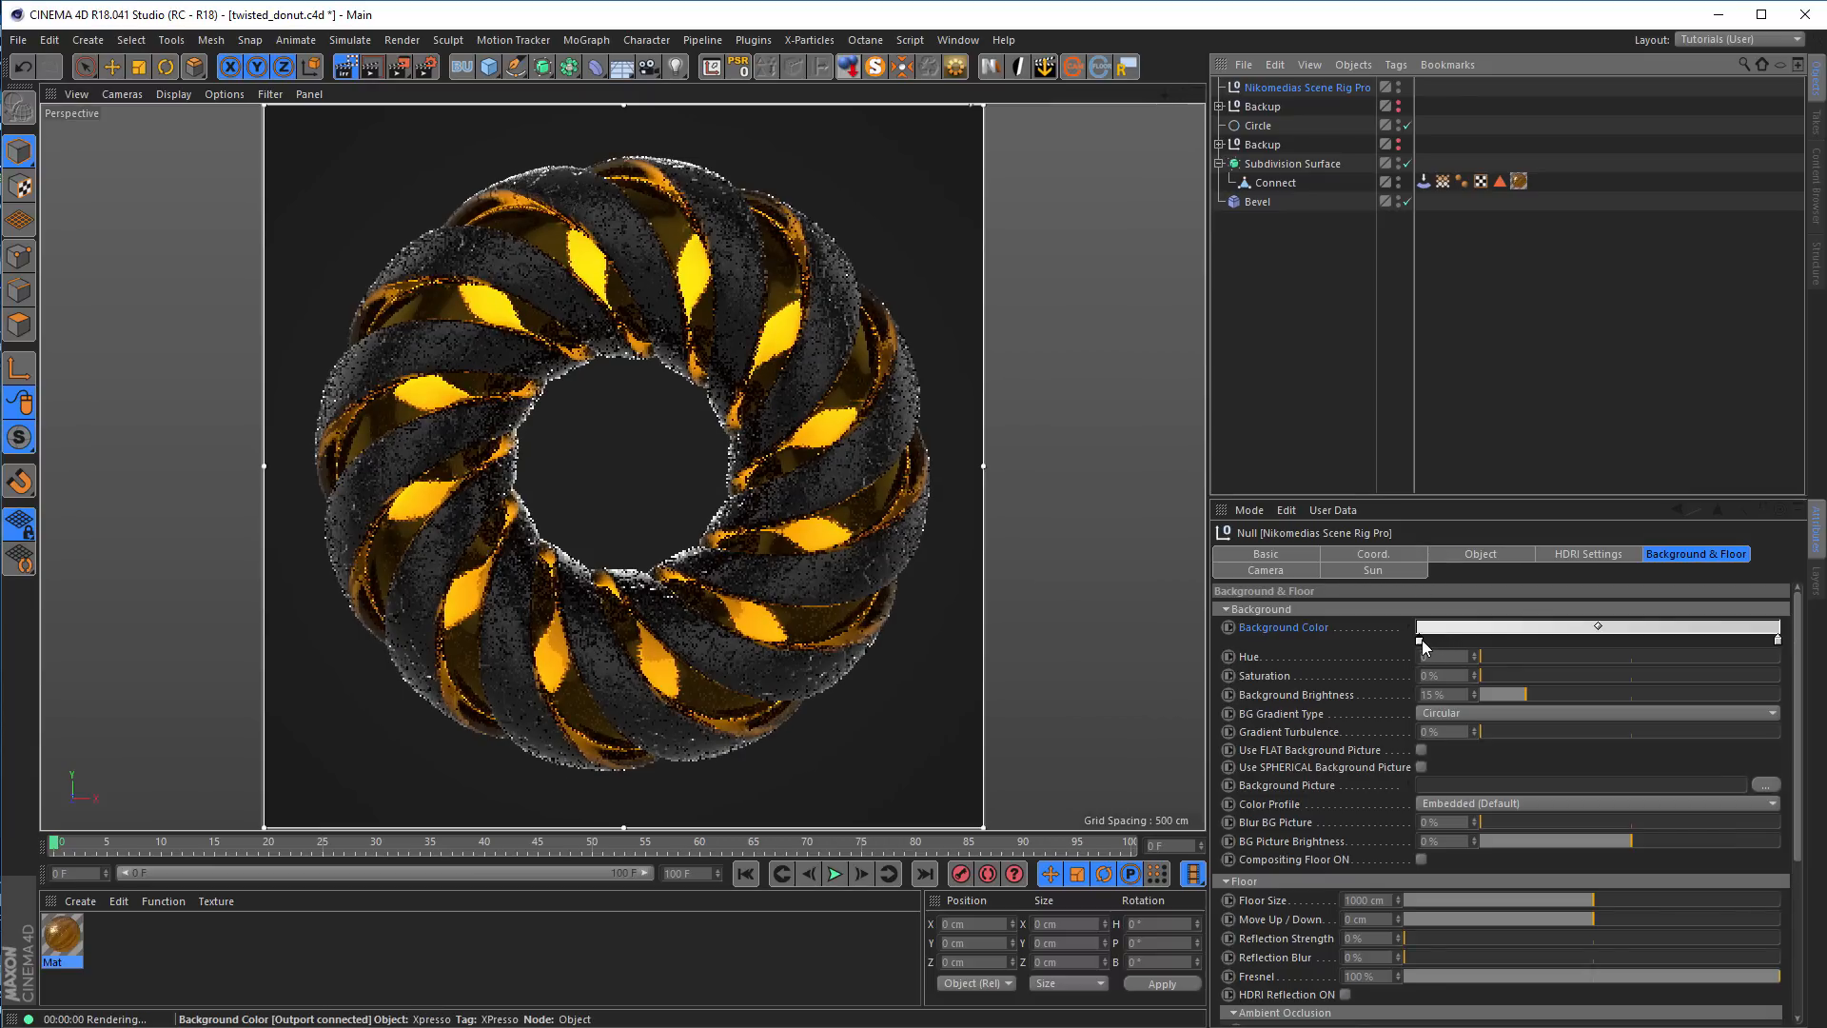
left_click_drag(1485, 654, 1779, 676)
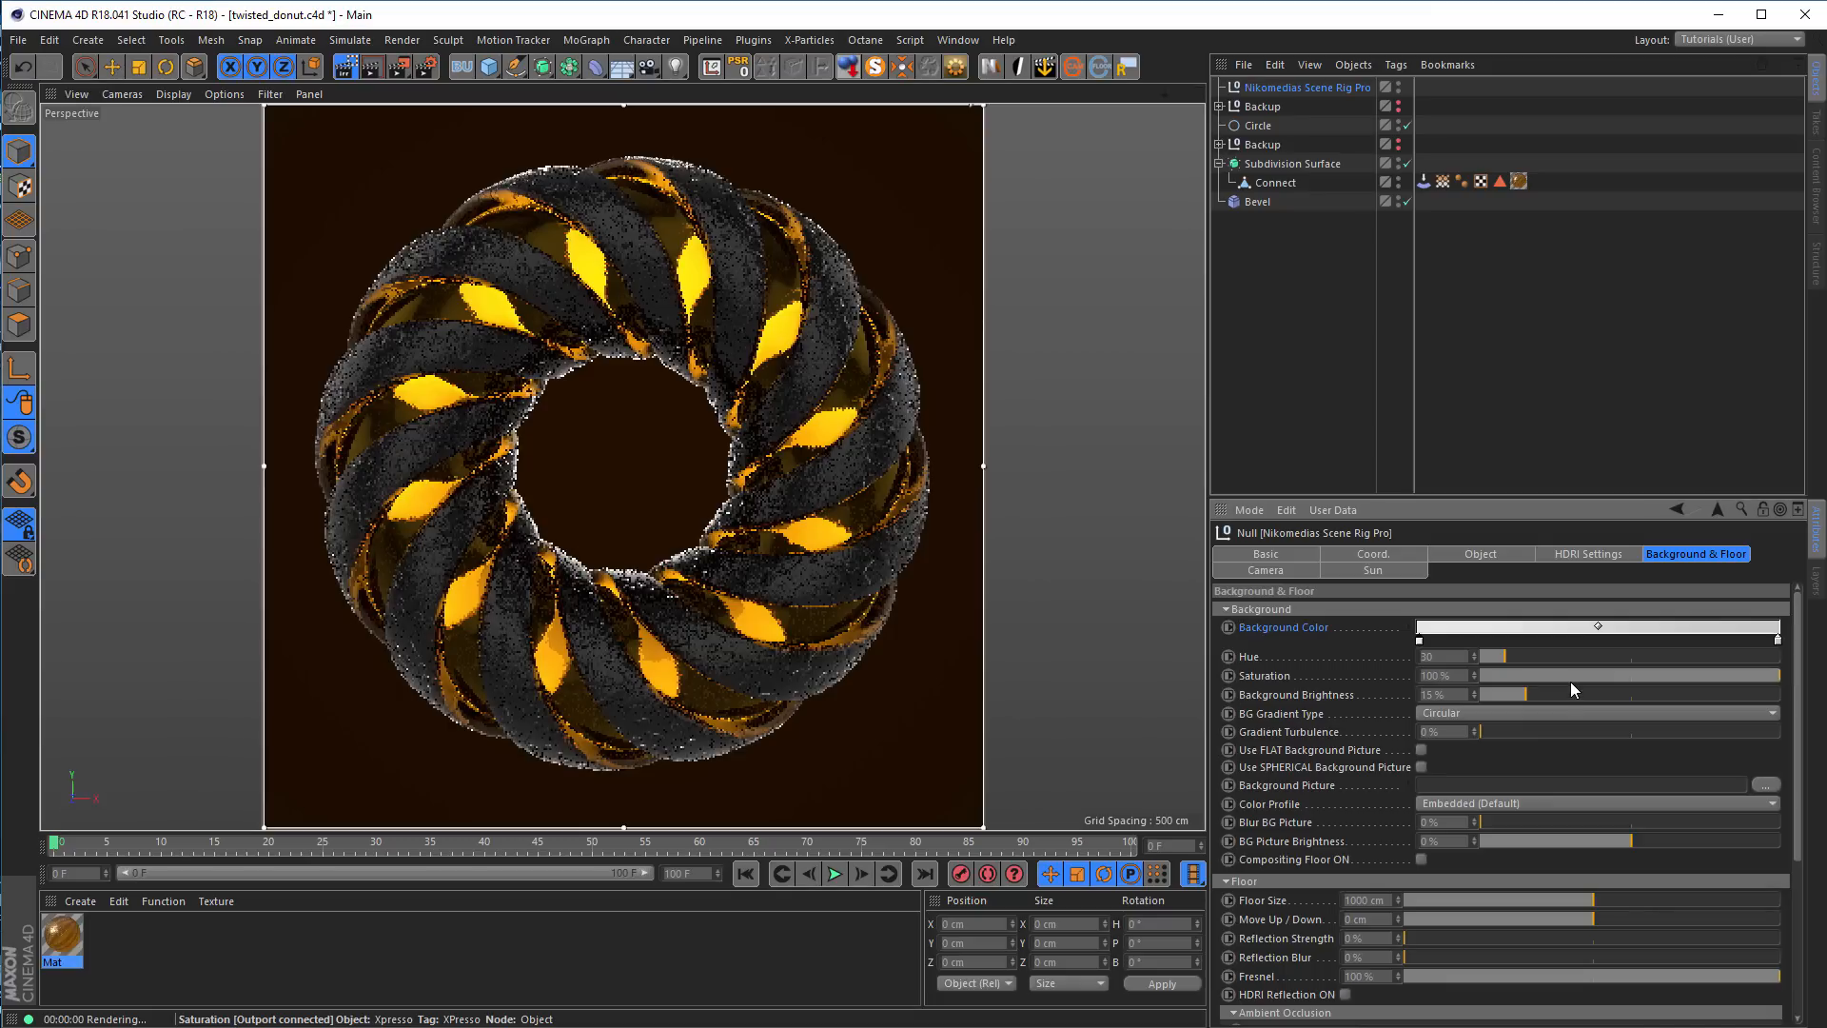
left_click(1516, 654)
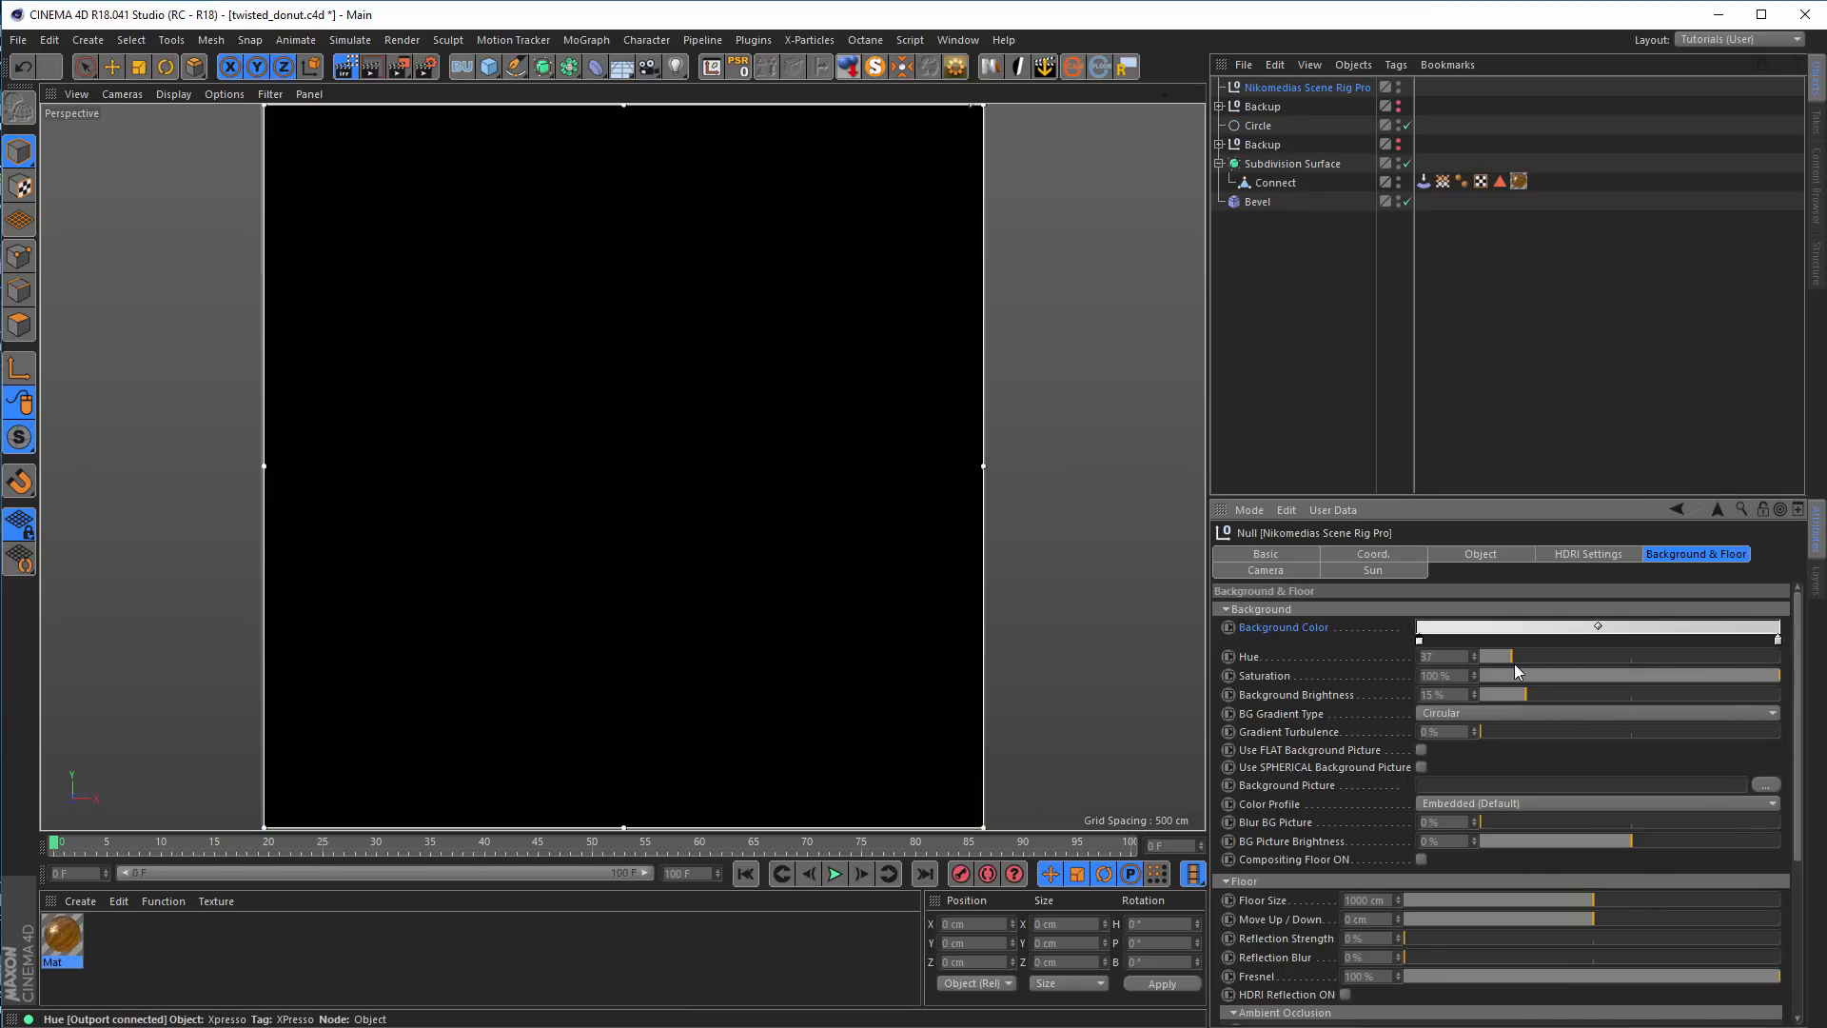
left_click(1622, 694)
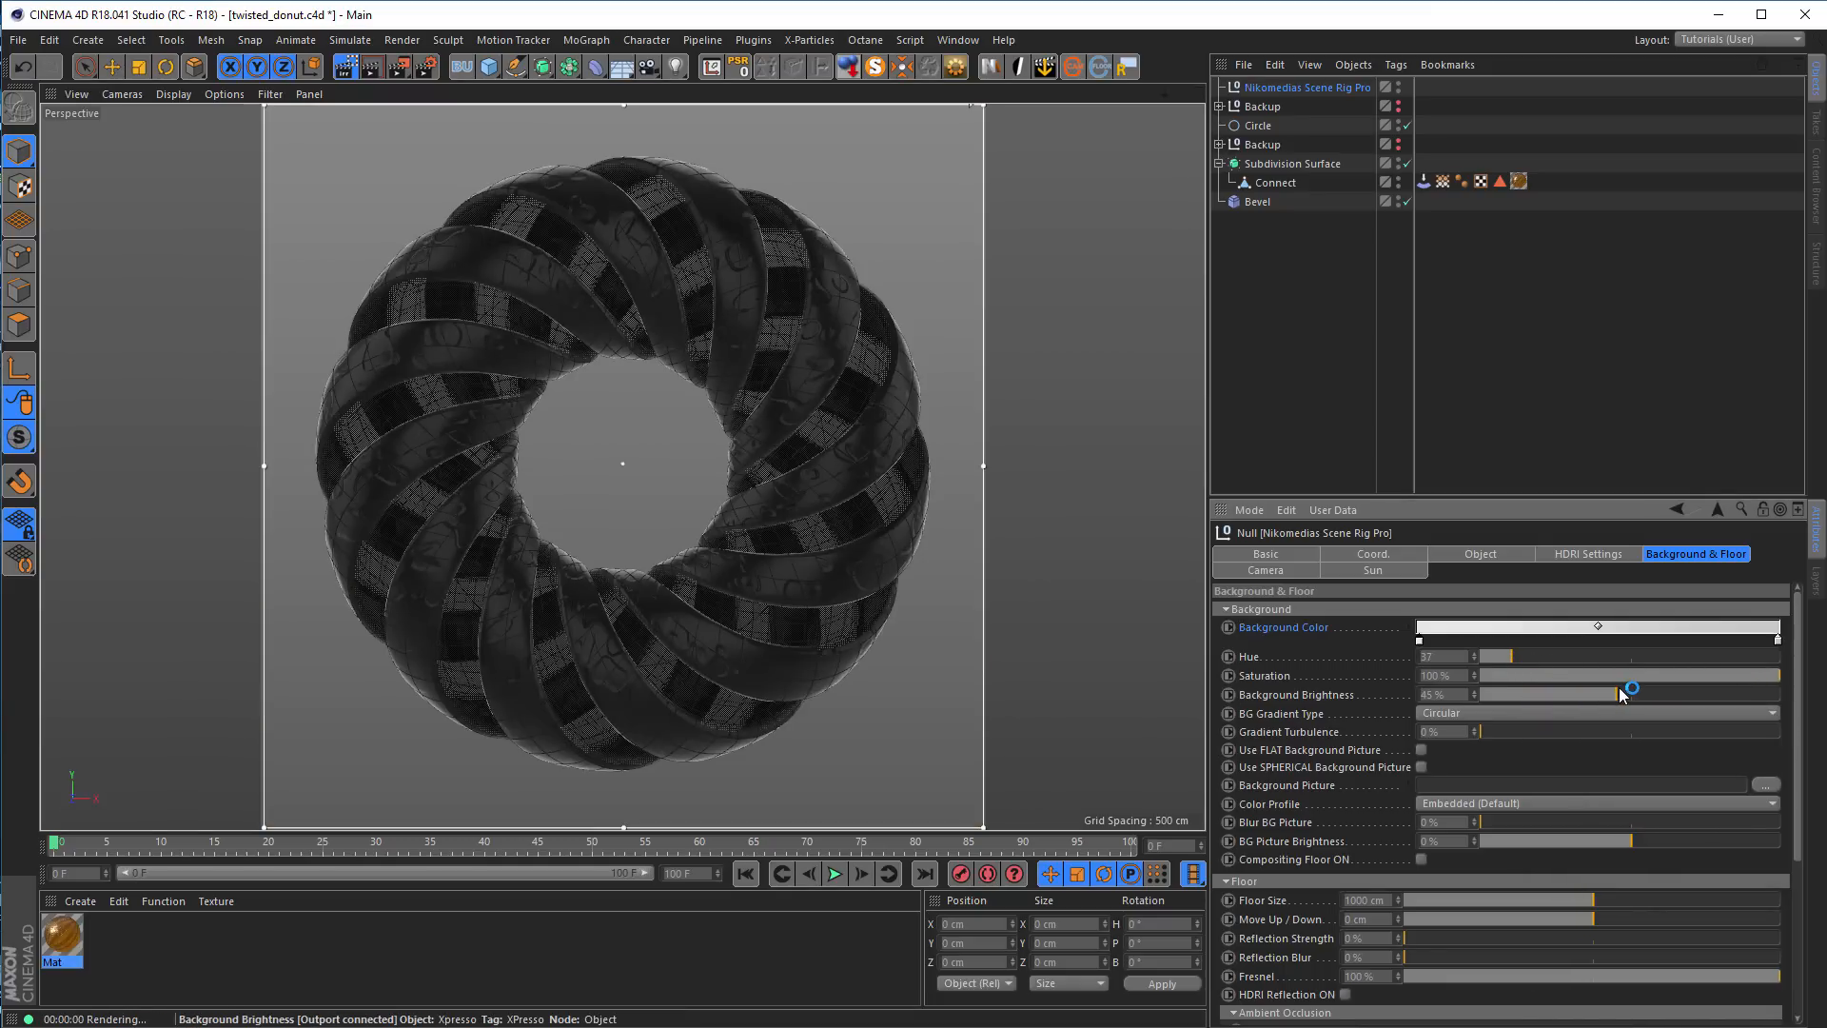
left_click(1631, 691)
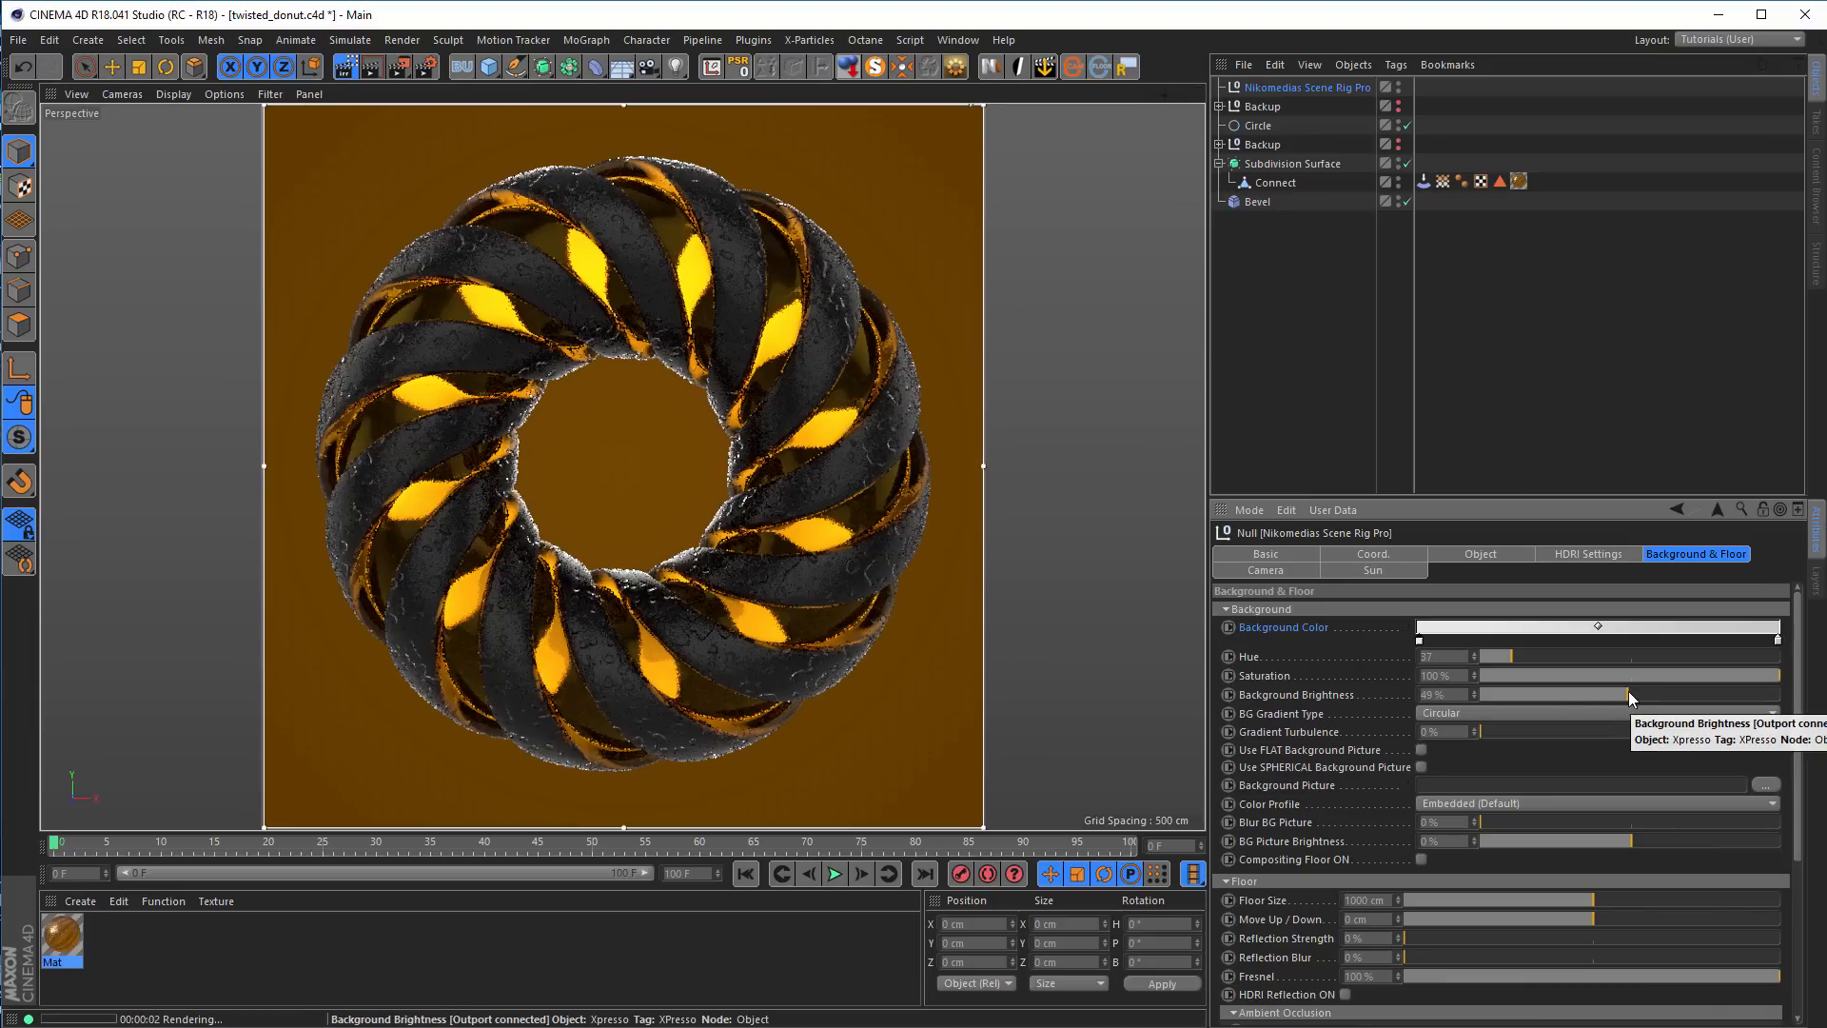
left_click(1503, 655)
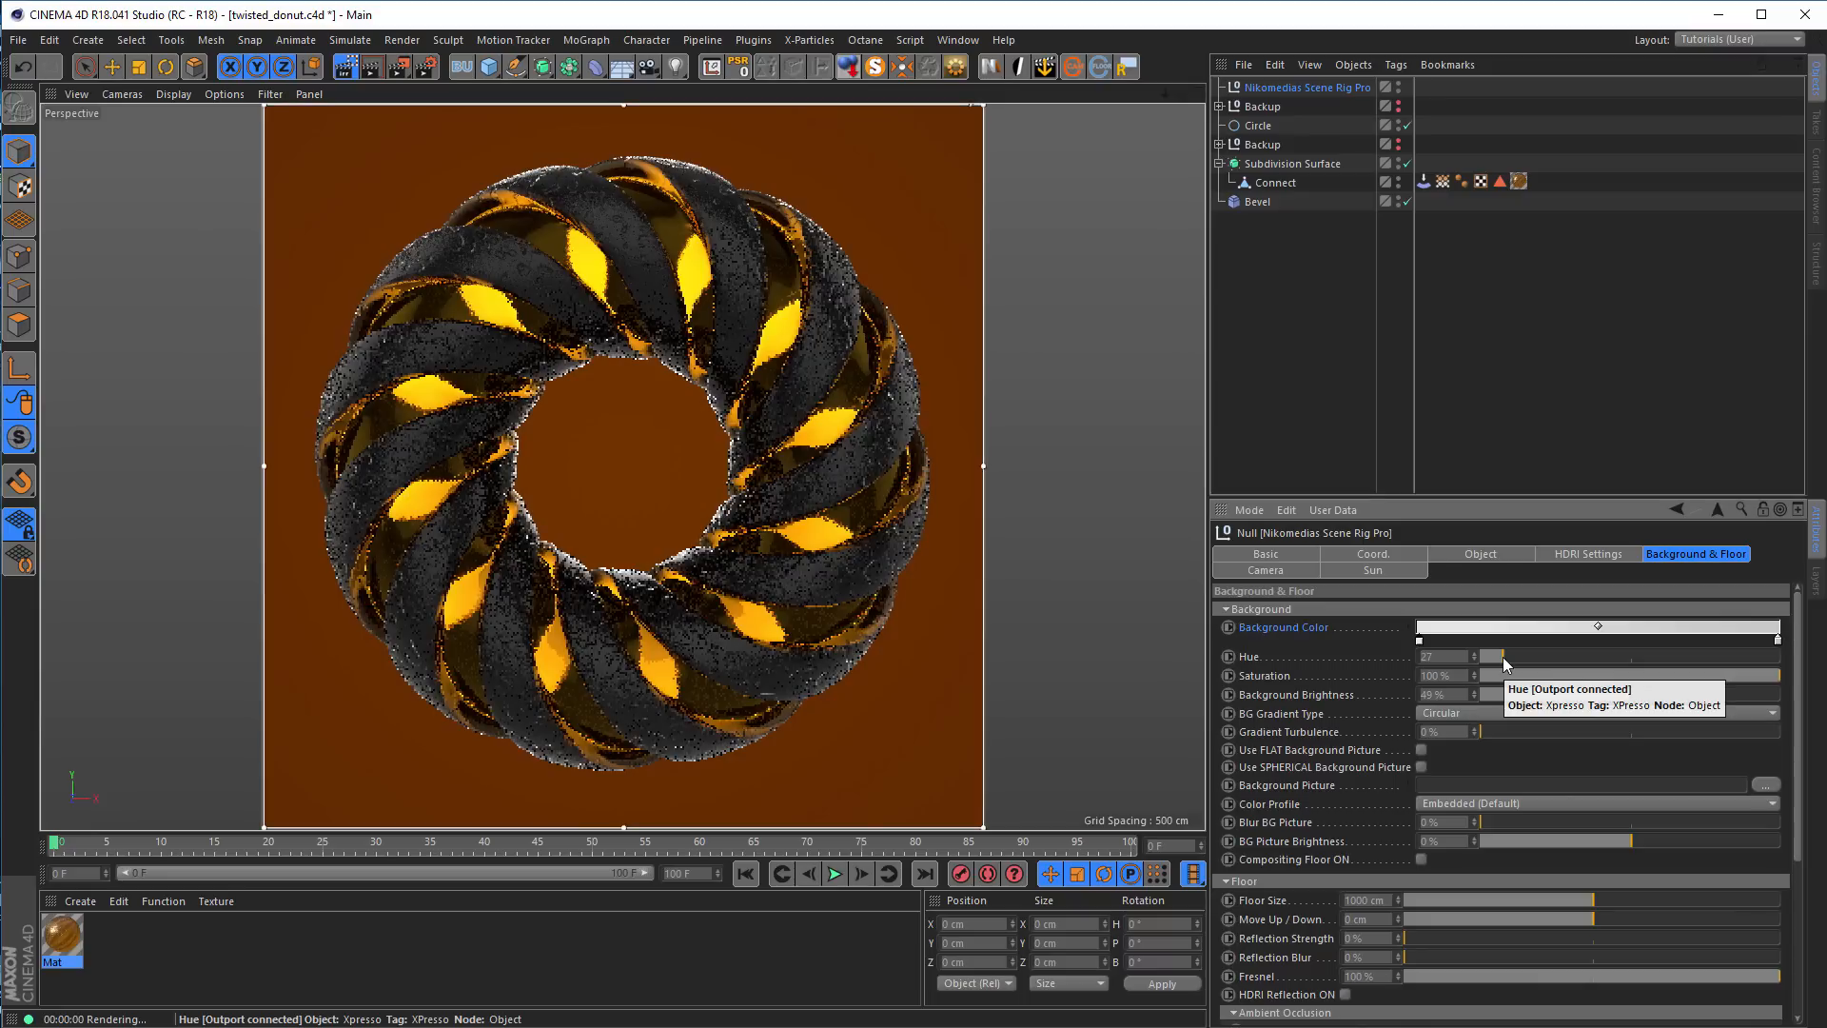
mouse_move(1505, 656)
left_mouse_down()
mouse_move(1531, 654)
mouse_move(1516, 654)
left_mouse_up()
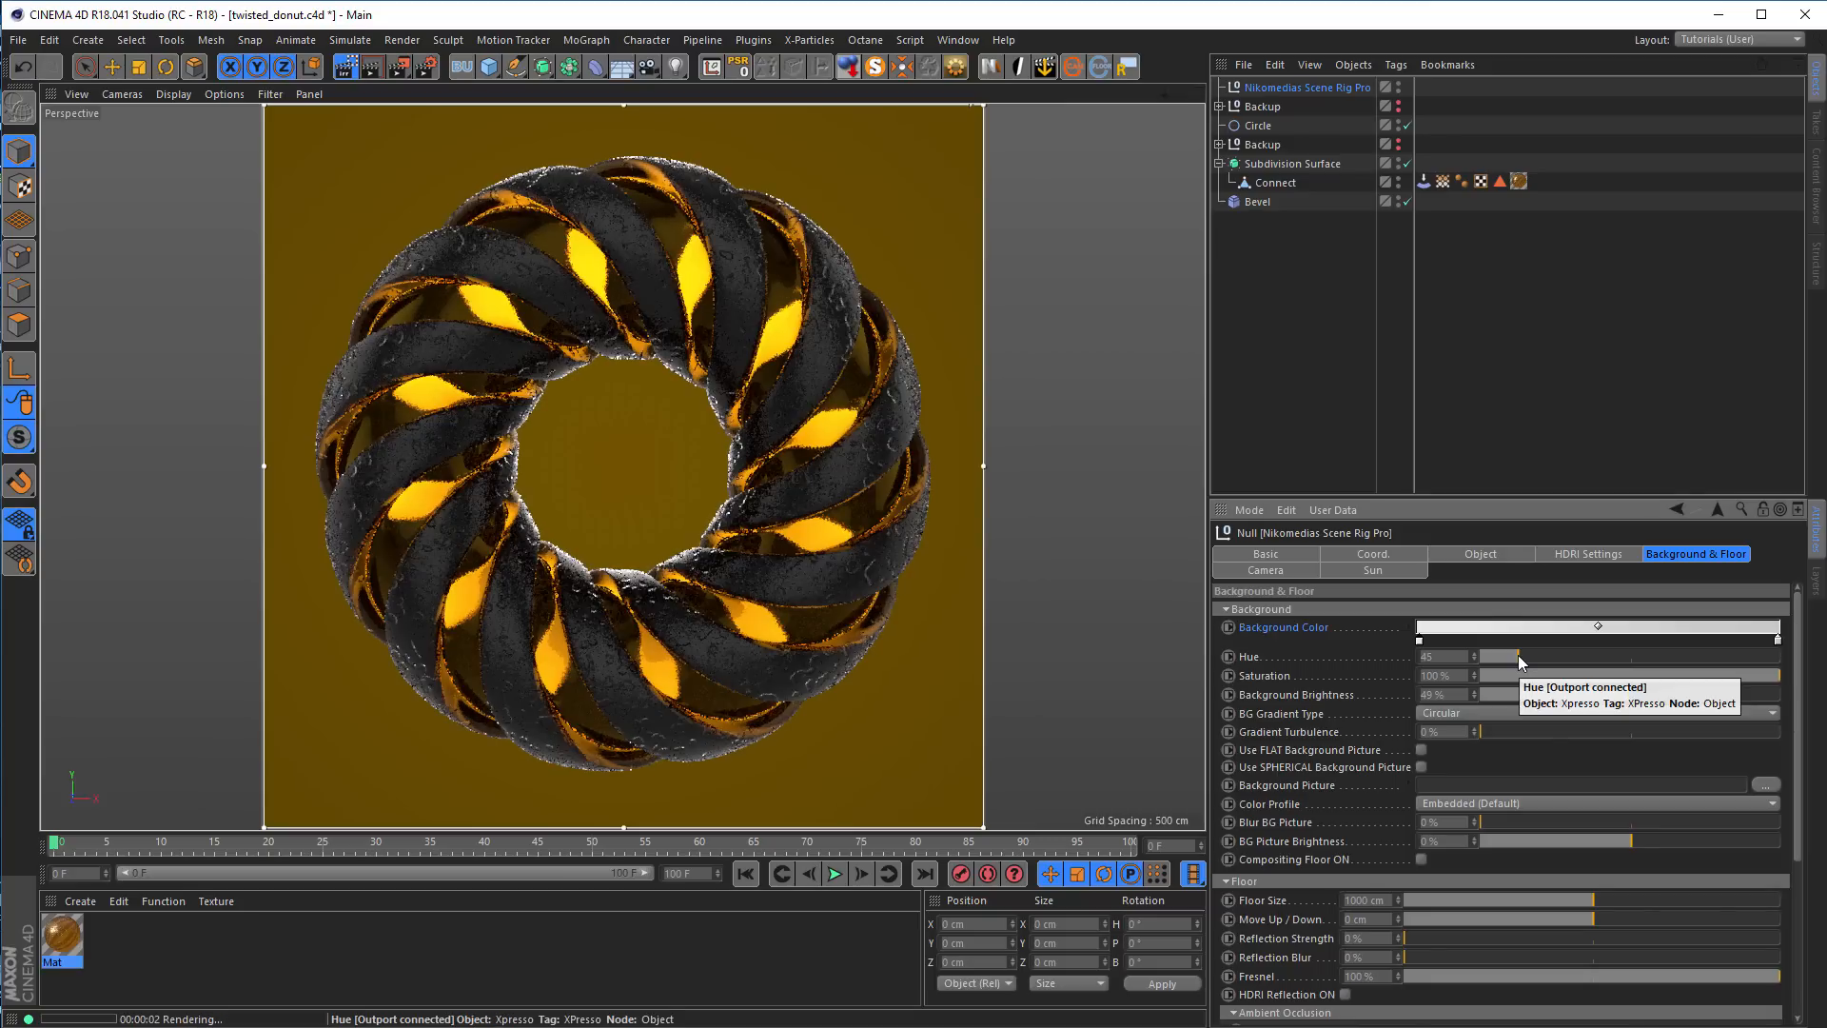
Darken the end color of the scene rig's background gradient to a grey with a value of about 37%
double_click(1778, 640)
left_click(1793, 679)
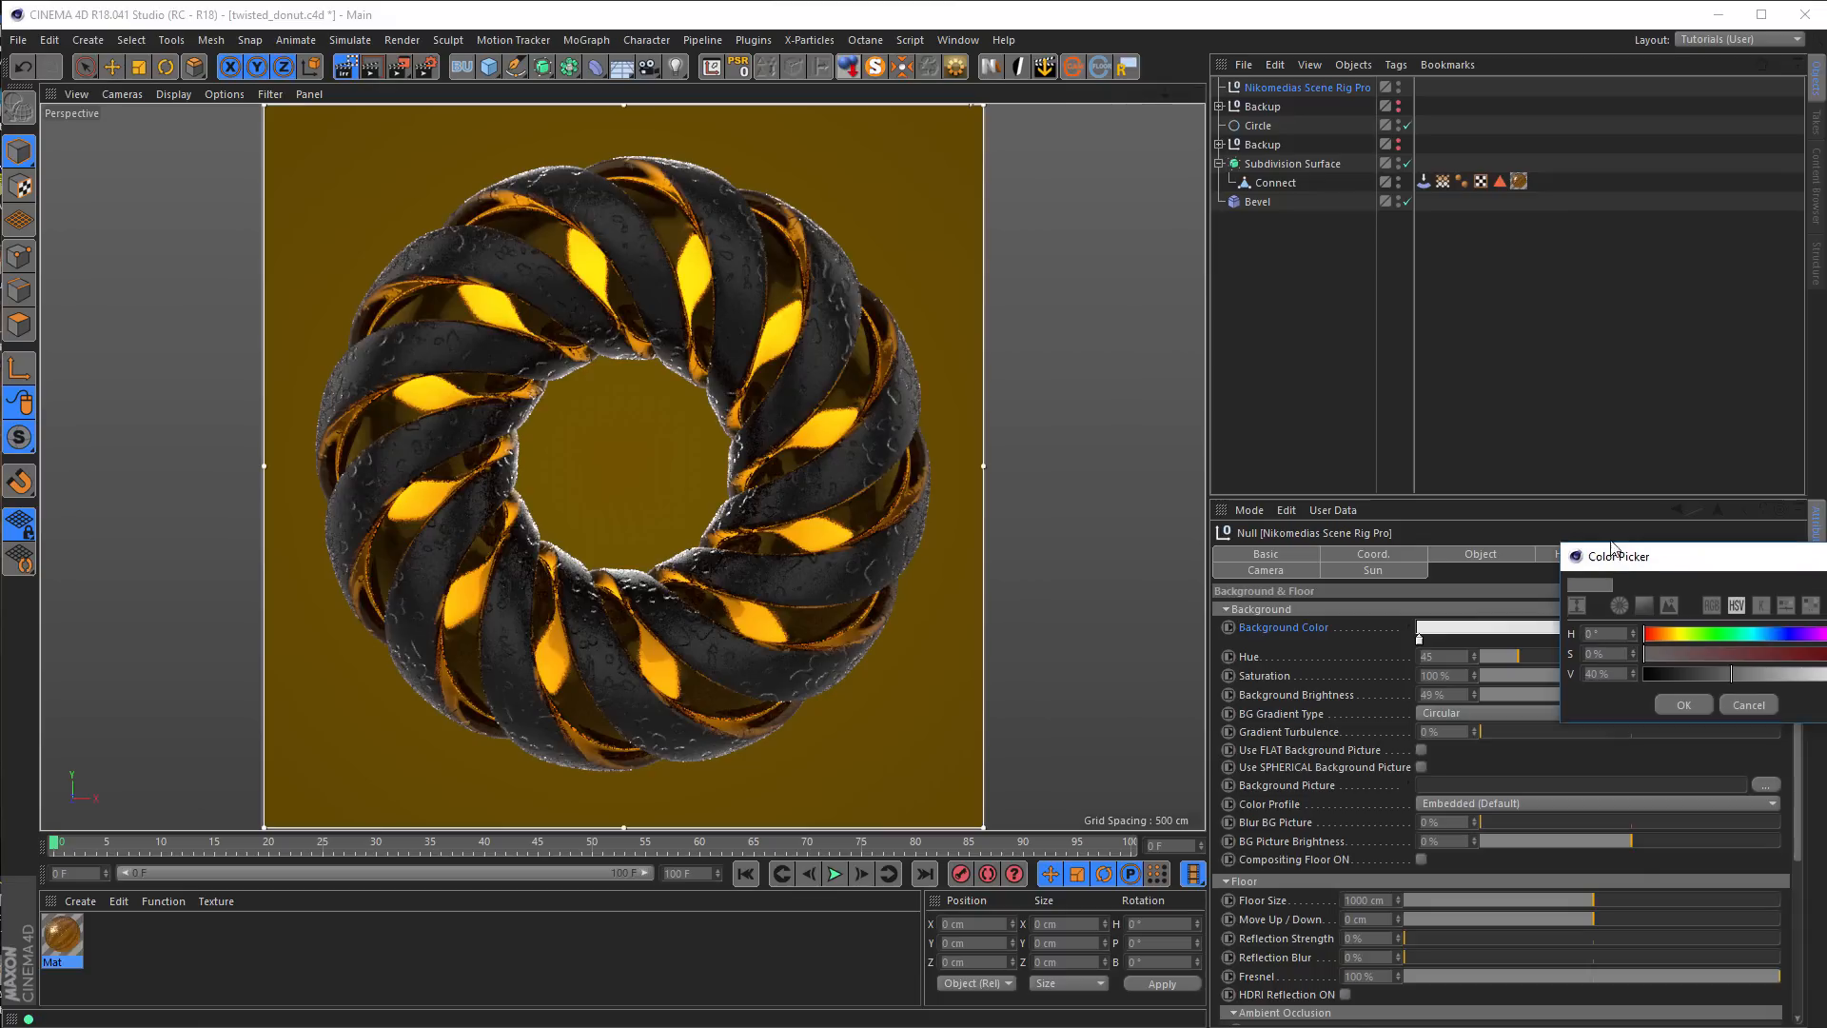
left_click_drag(1713, 562, 1466, 521)
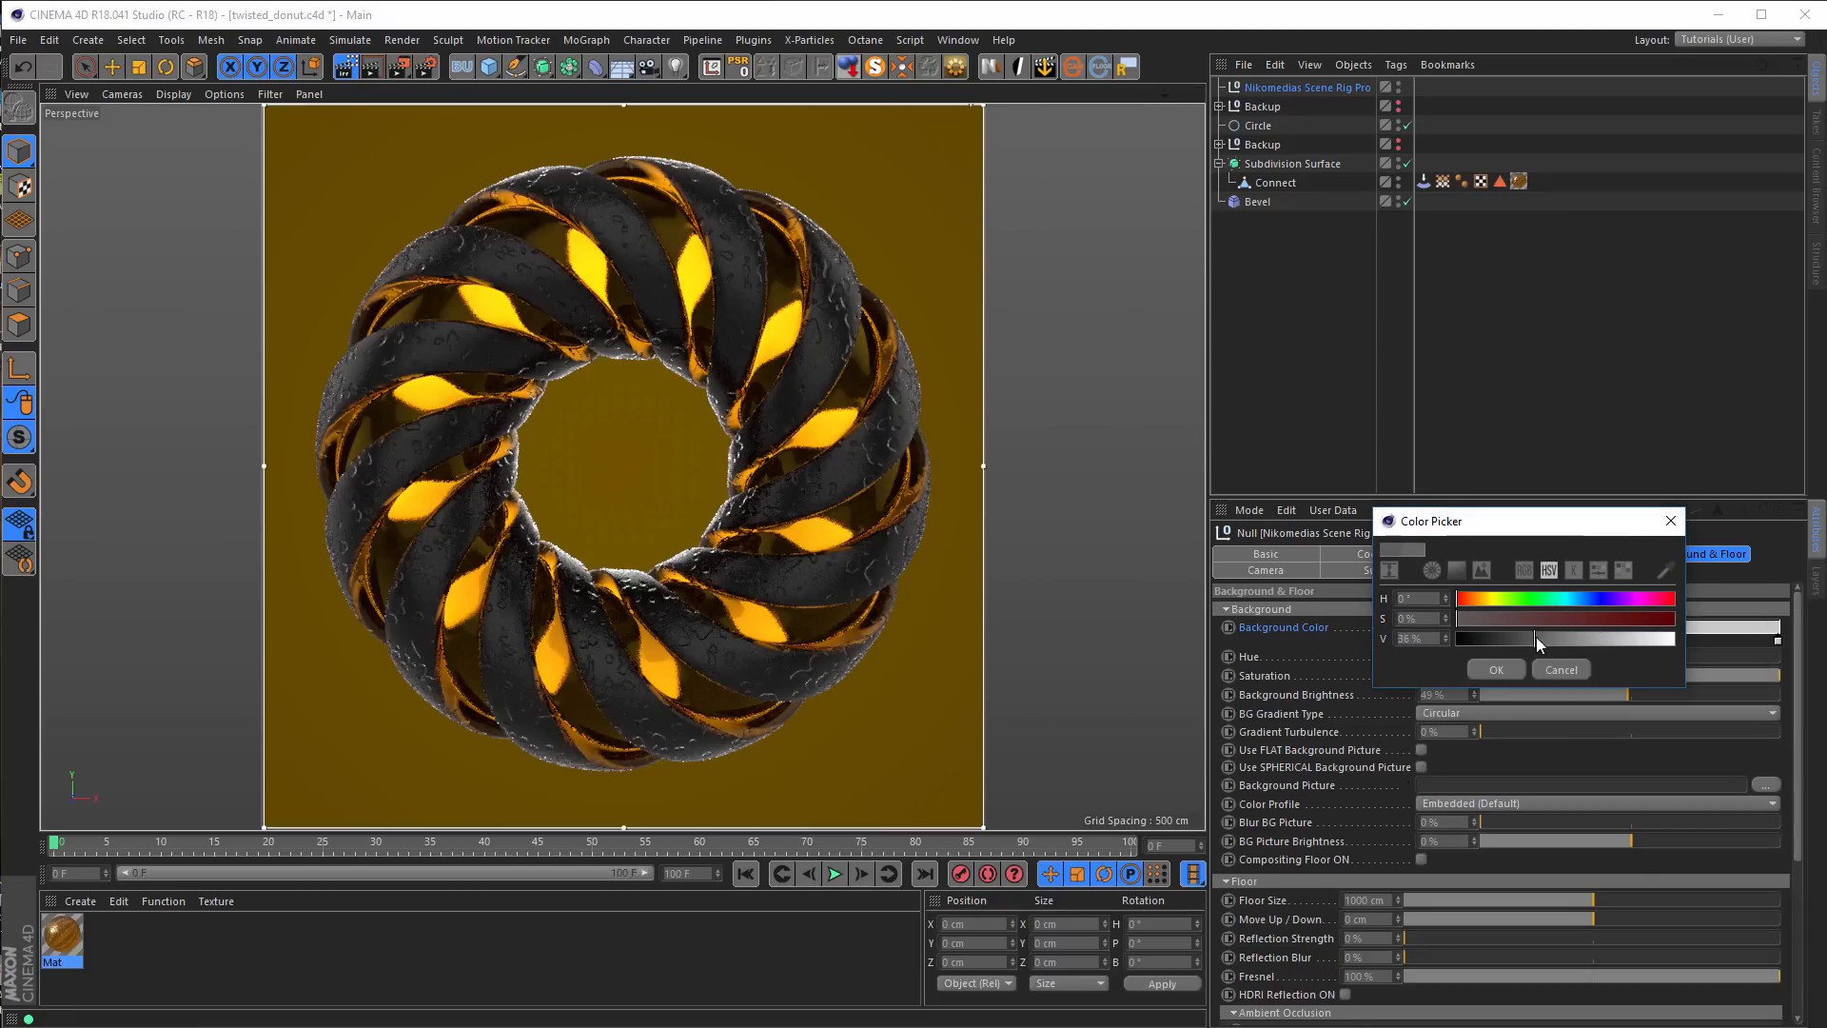
left_click(1496, 670)
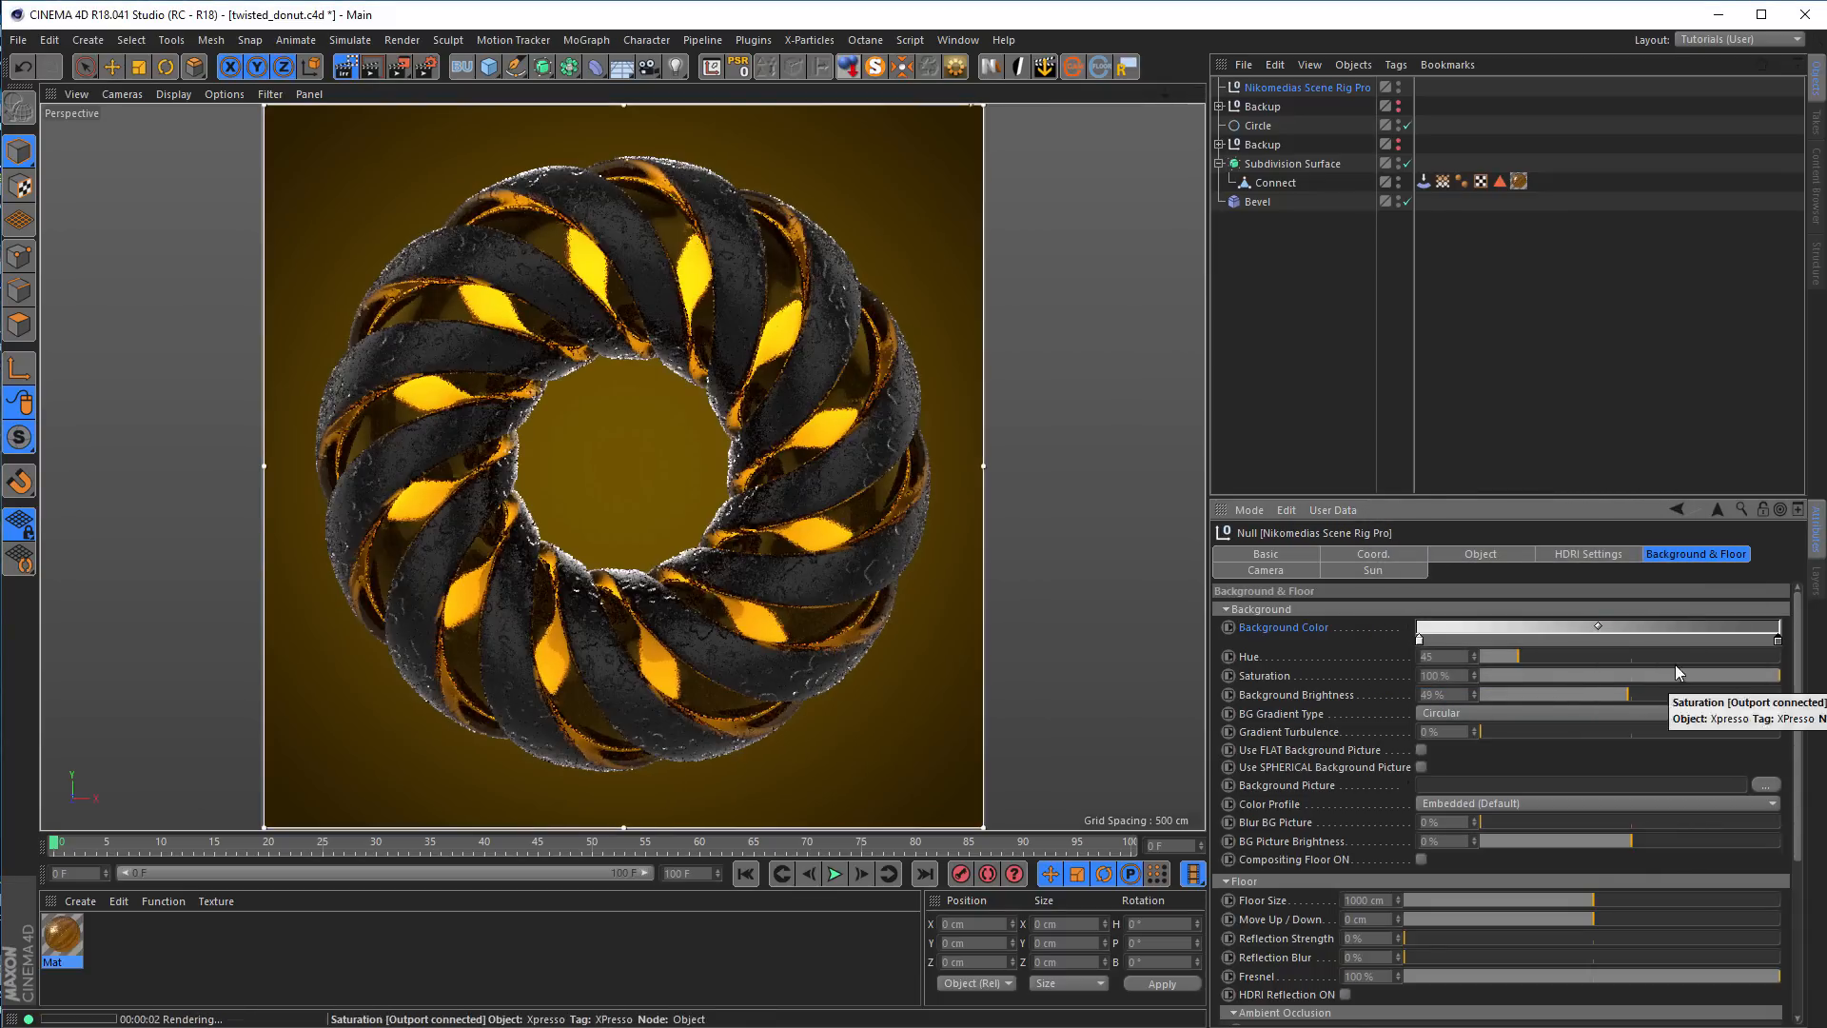
double_click(1777, 639)
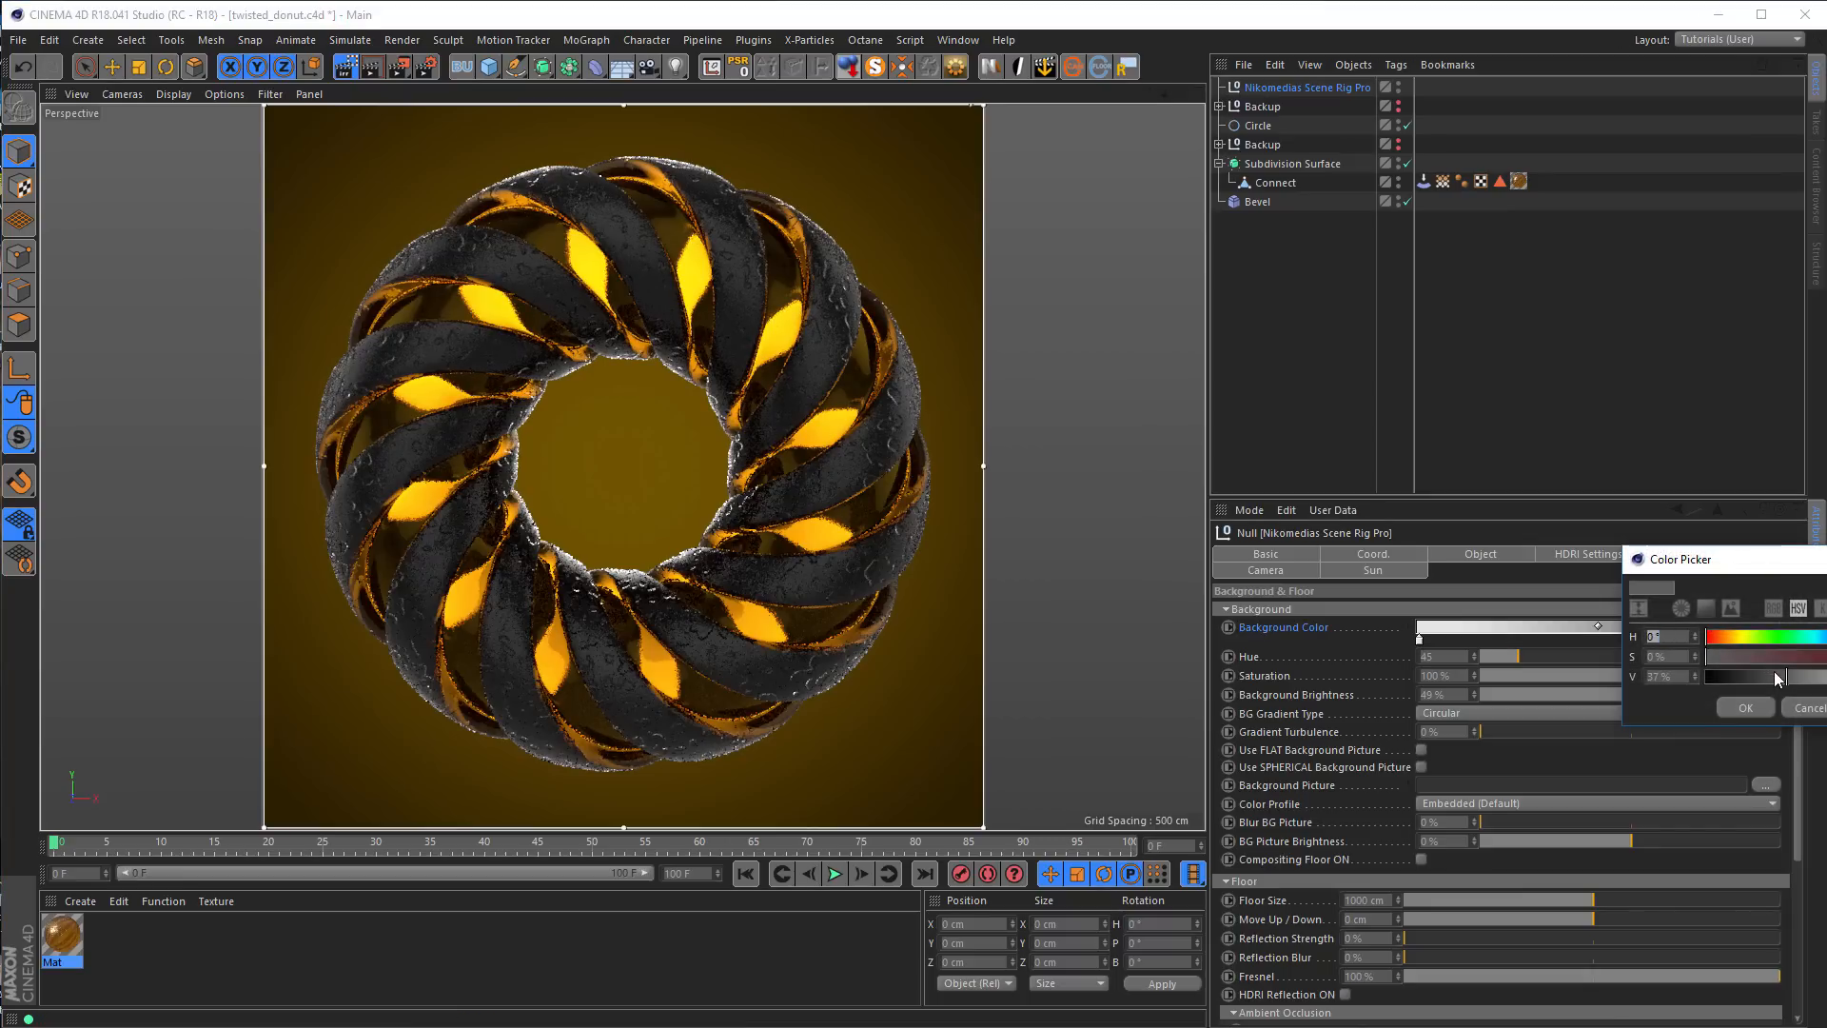
left_click(1730, 712)
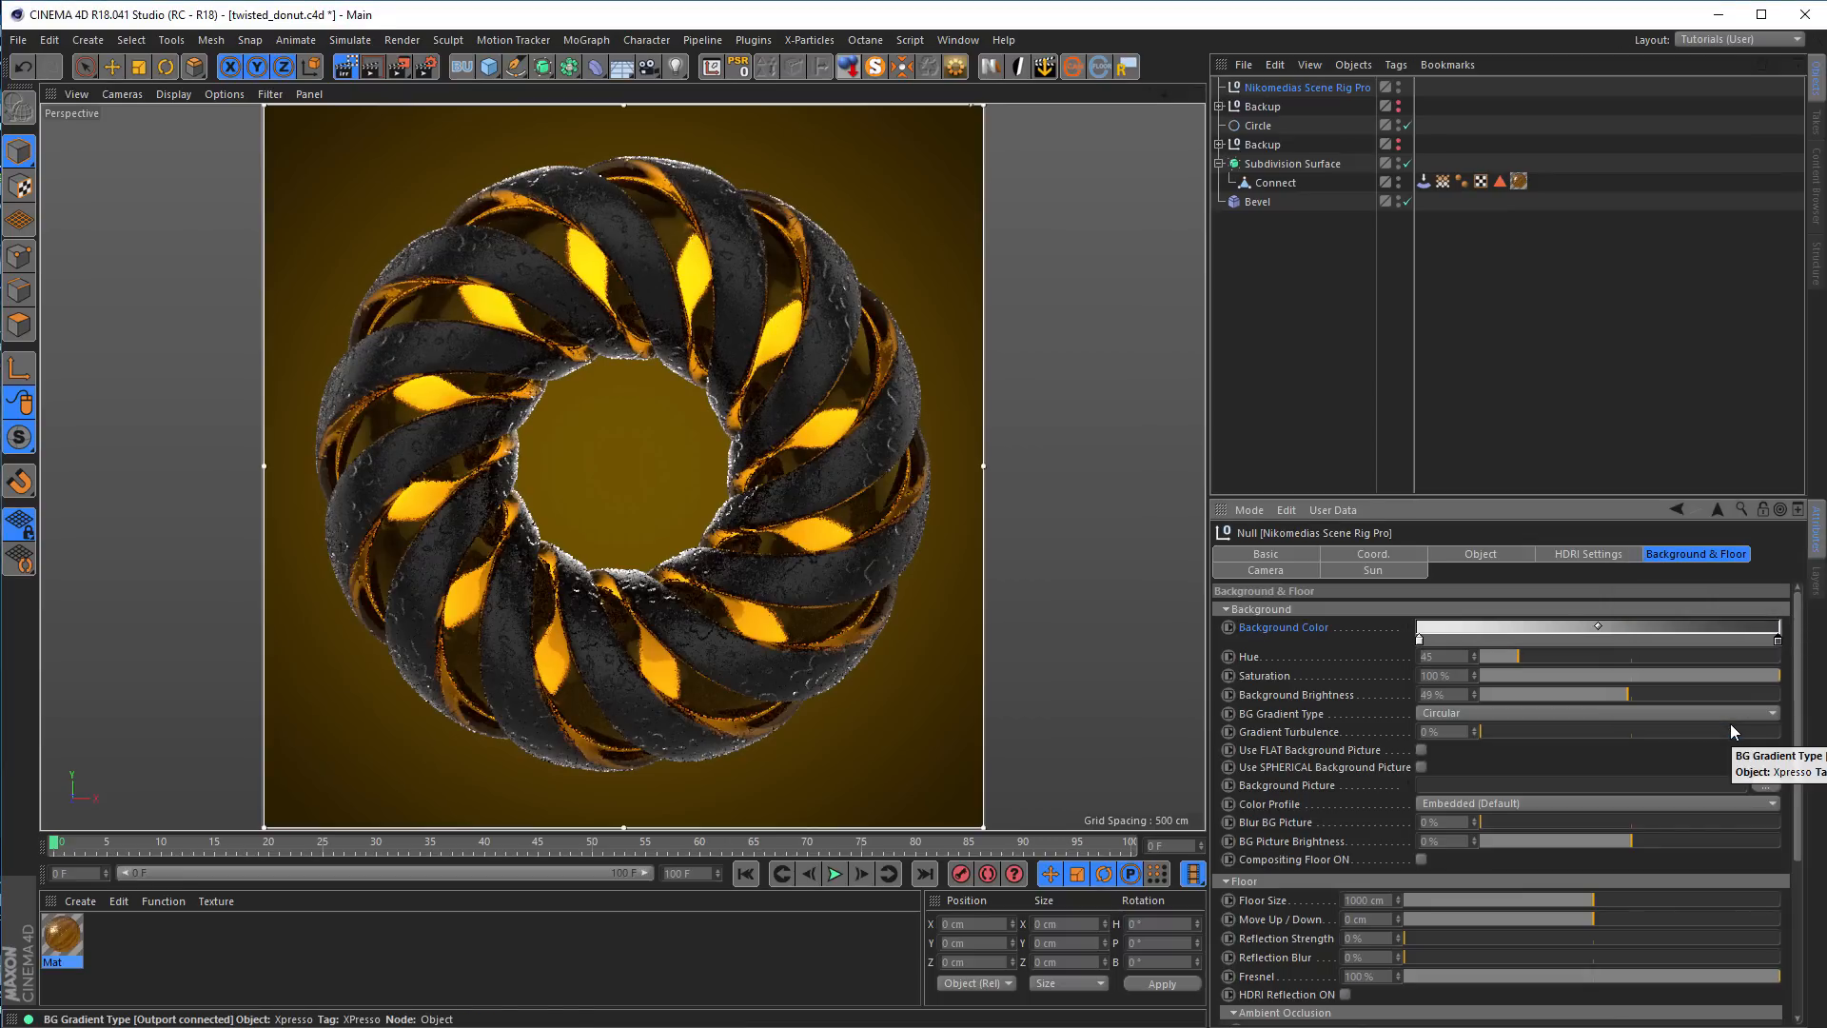
Shift the background gradient's midpoint toward its light end and set the background brightness to 28%
left_click_drag(1597, 625, 1542, 635)
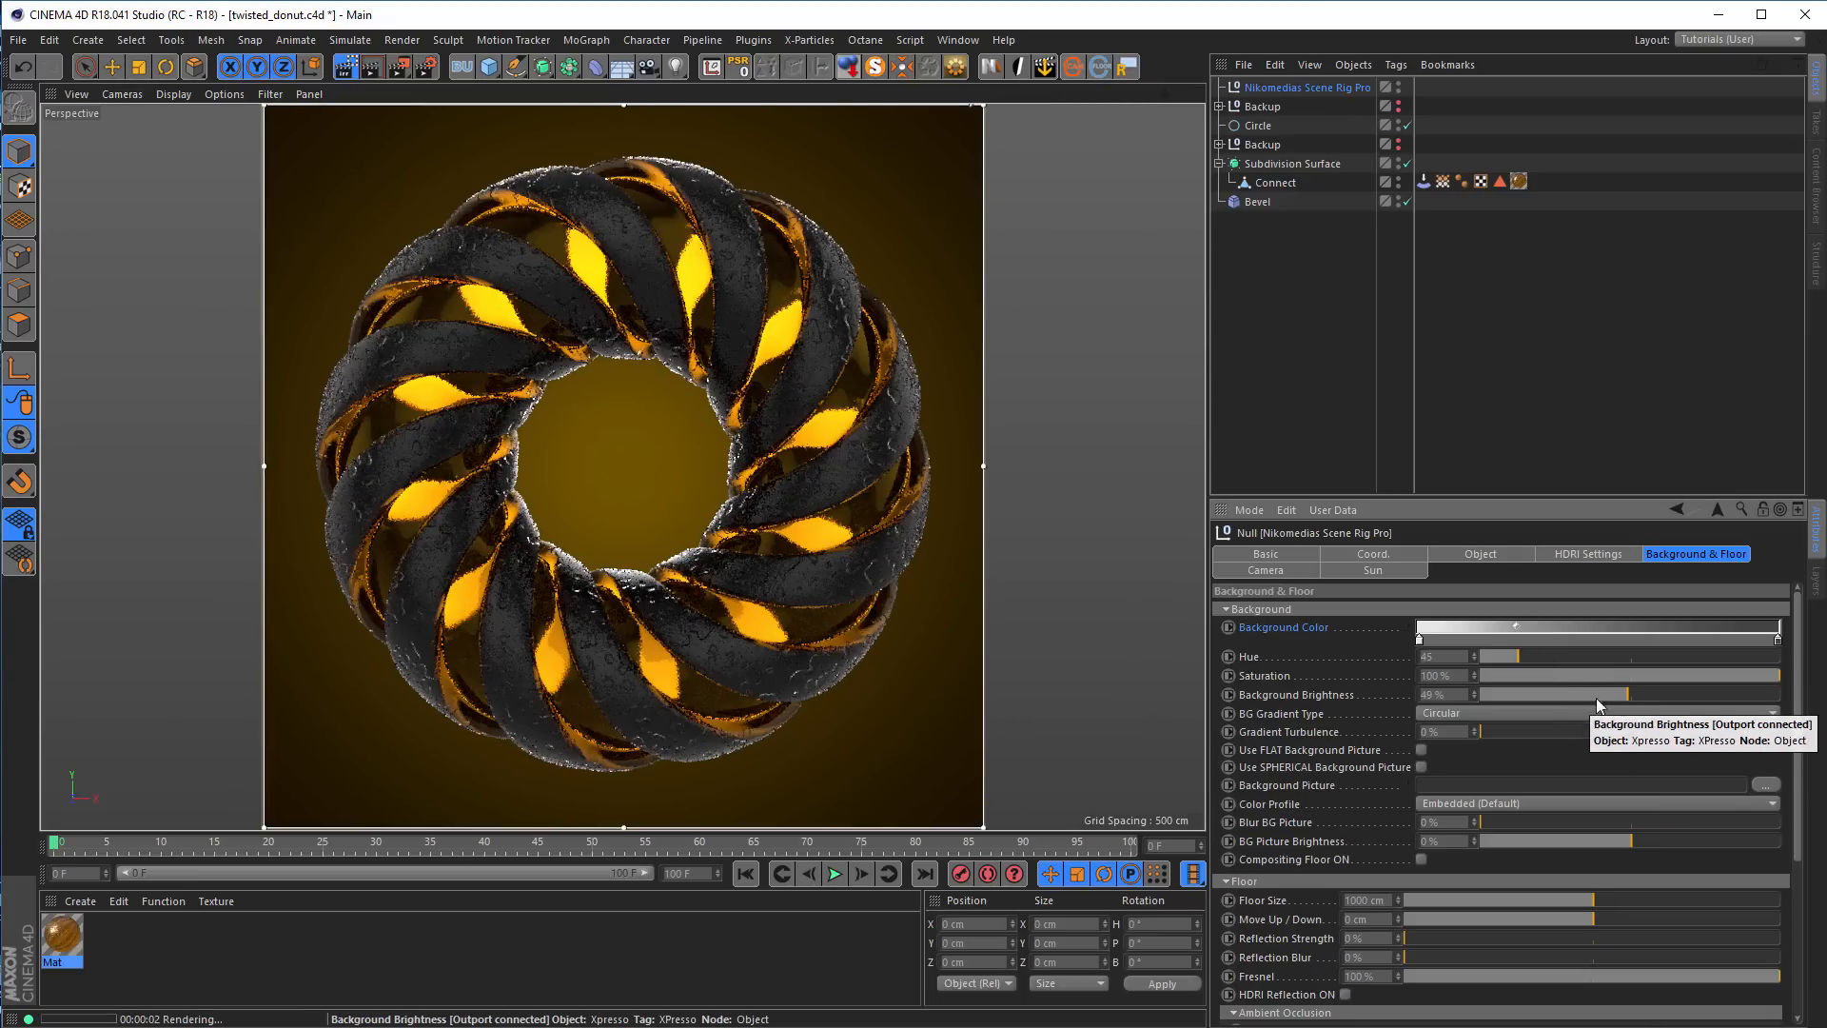
left_click(1564, 693)
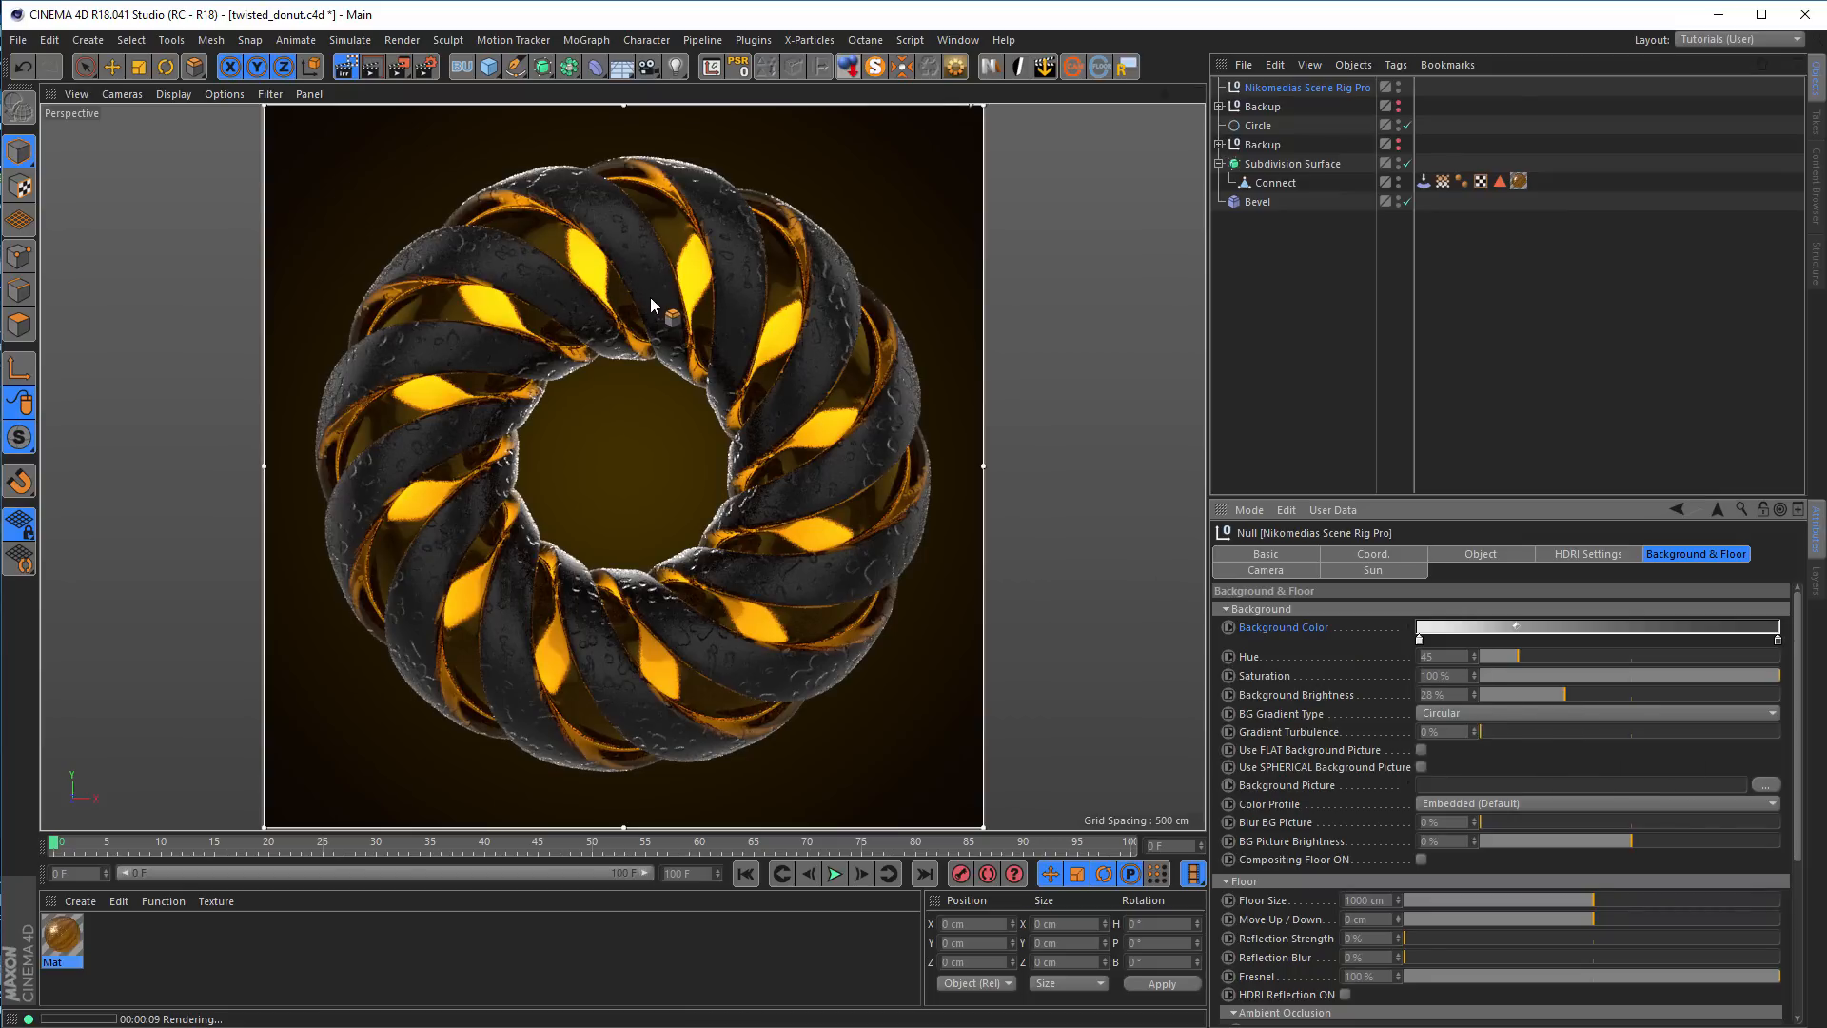
Enlarge the scene rig's attributes area, switch to the Tutorials-HDRI (User) layout and re-render the viewport
left_click(1324, 89)
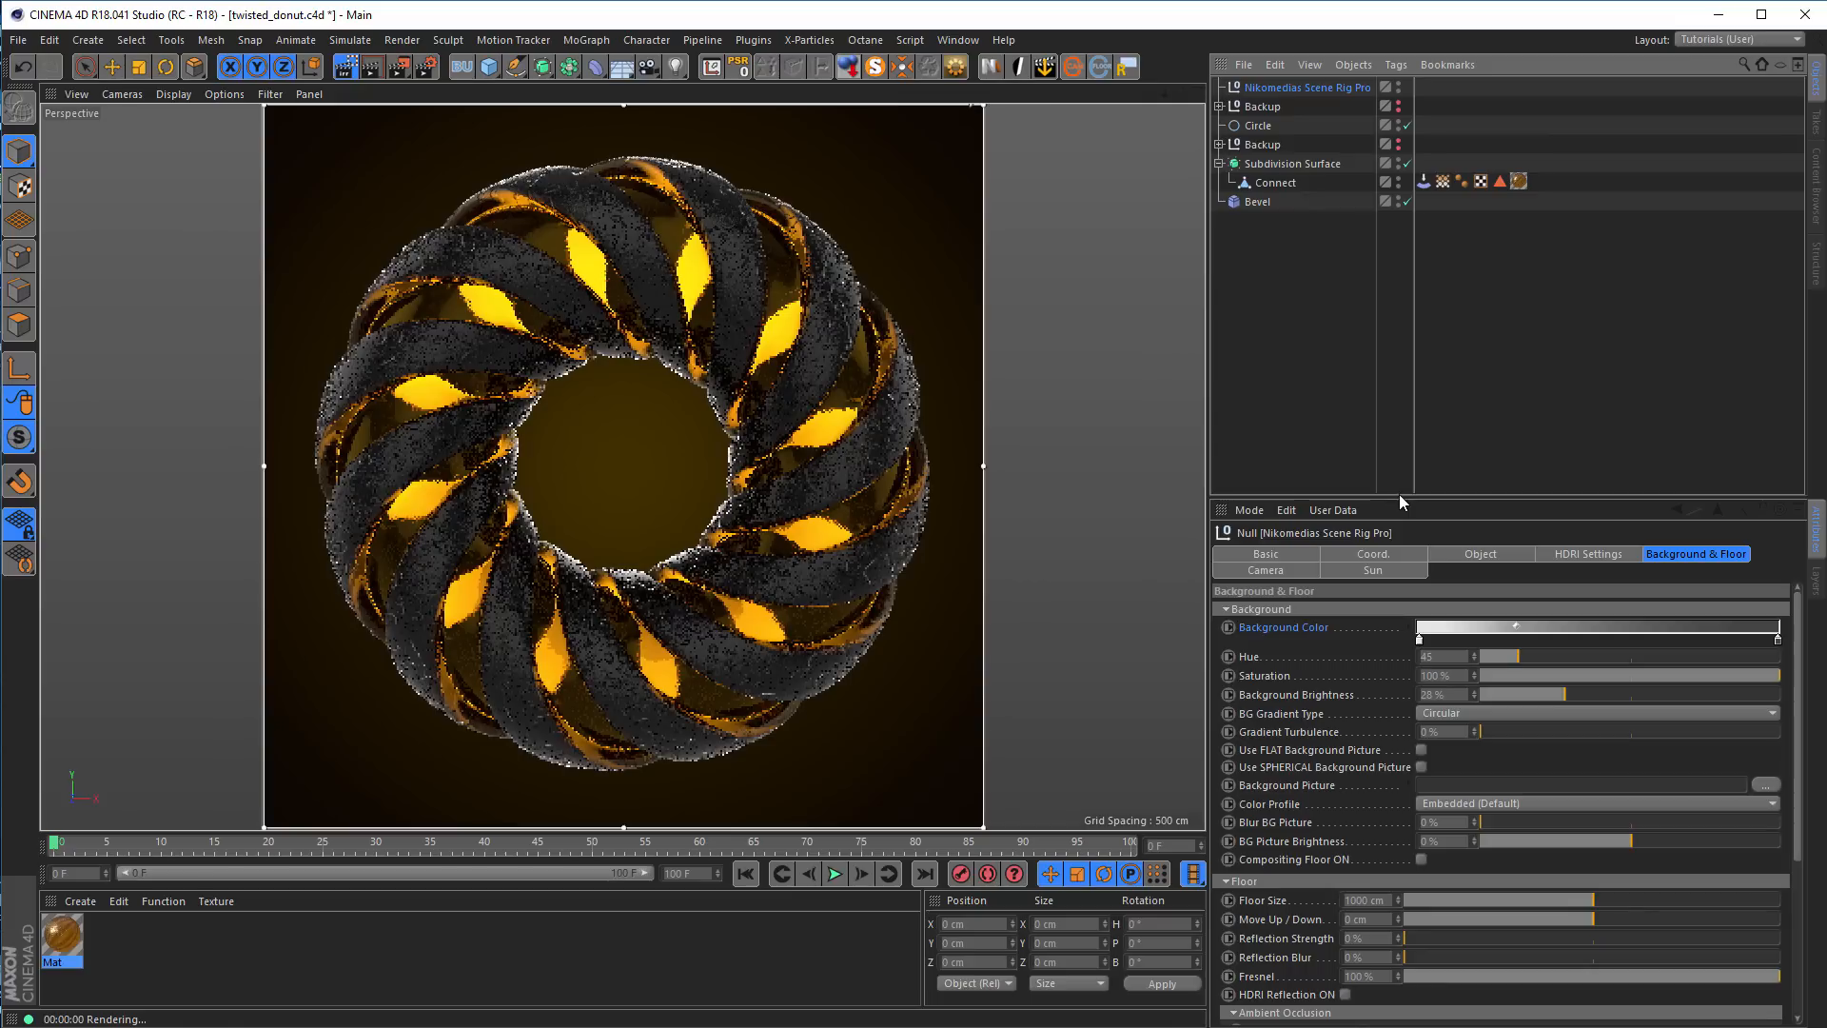
left_click_drag(1400, 497, 1394, 333)
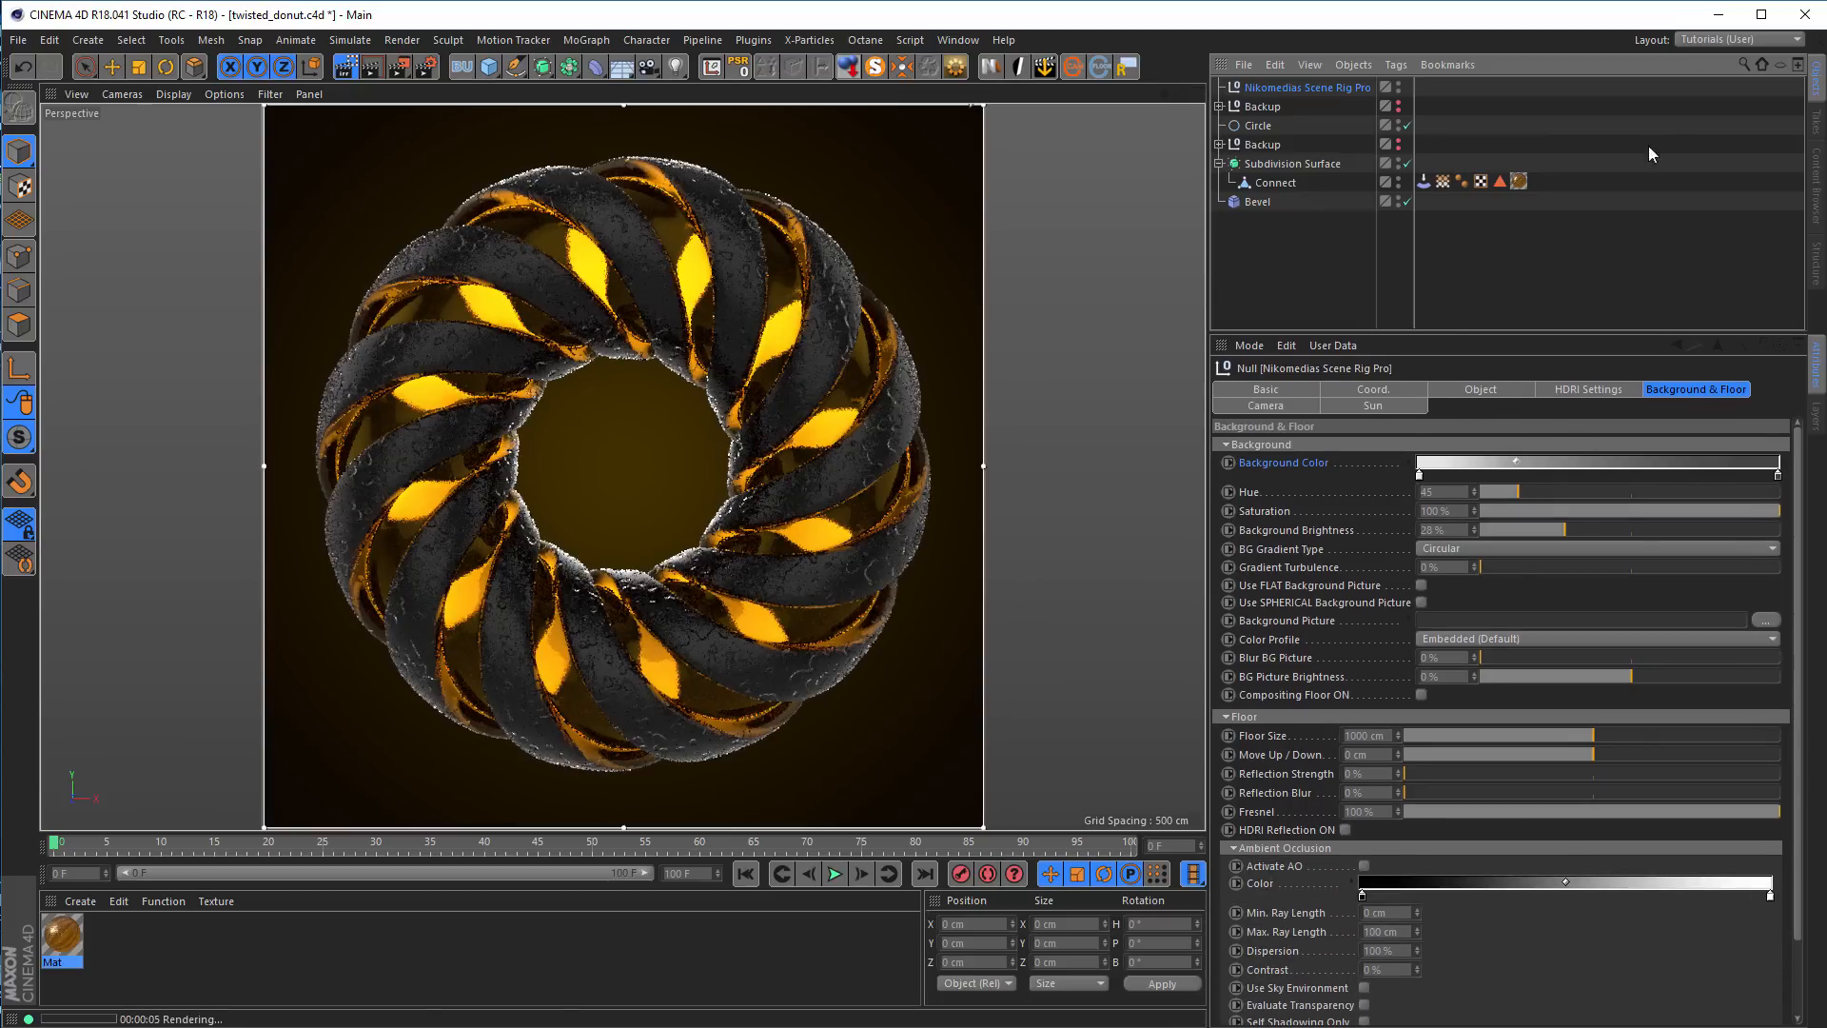
left_click(1702, 39)
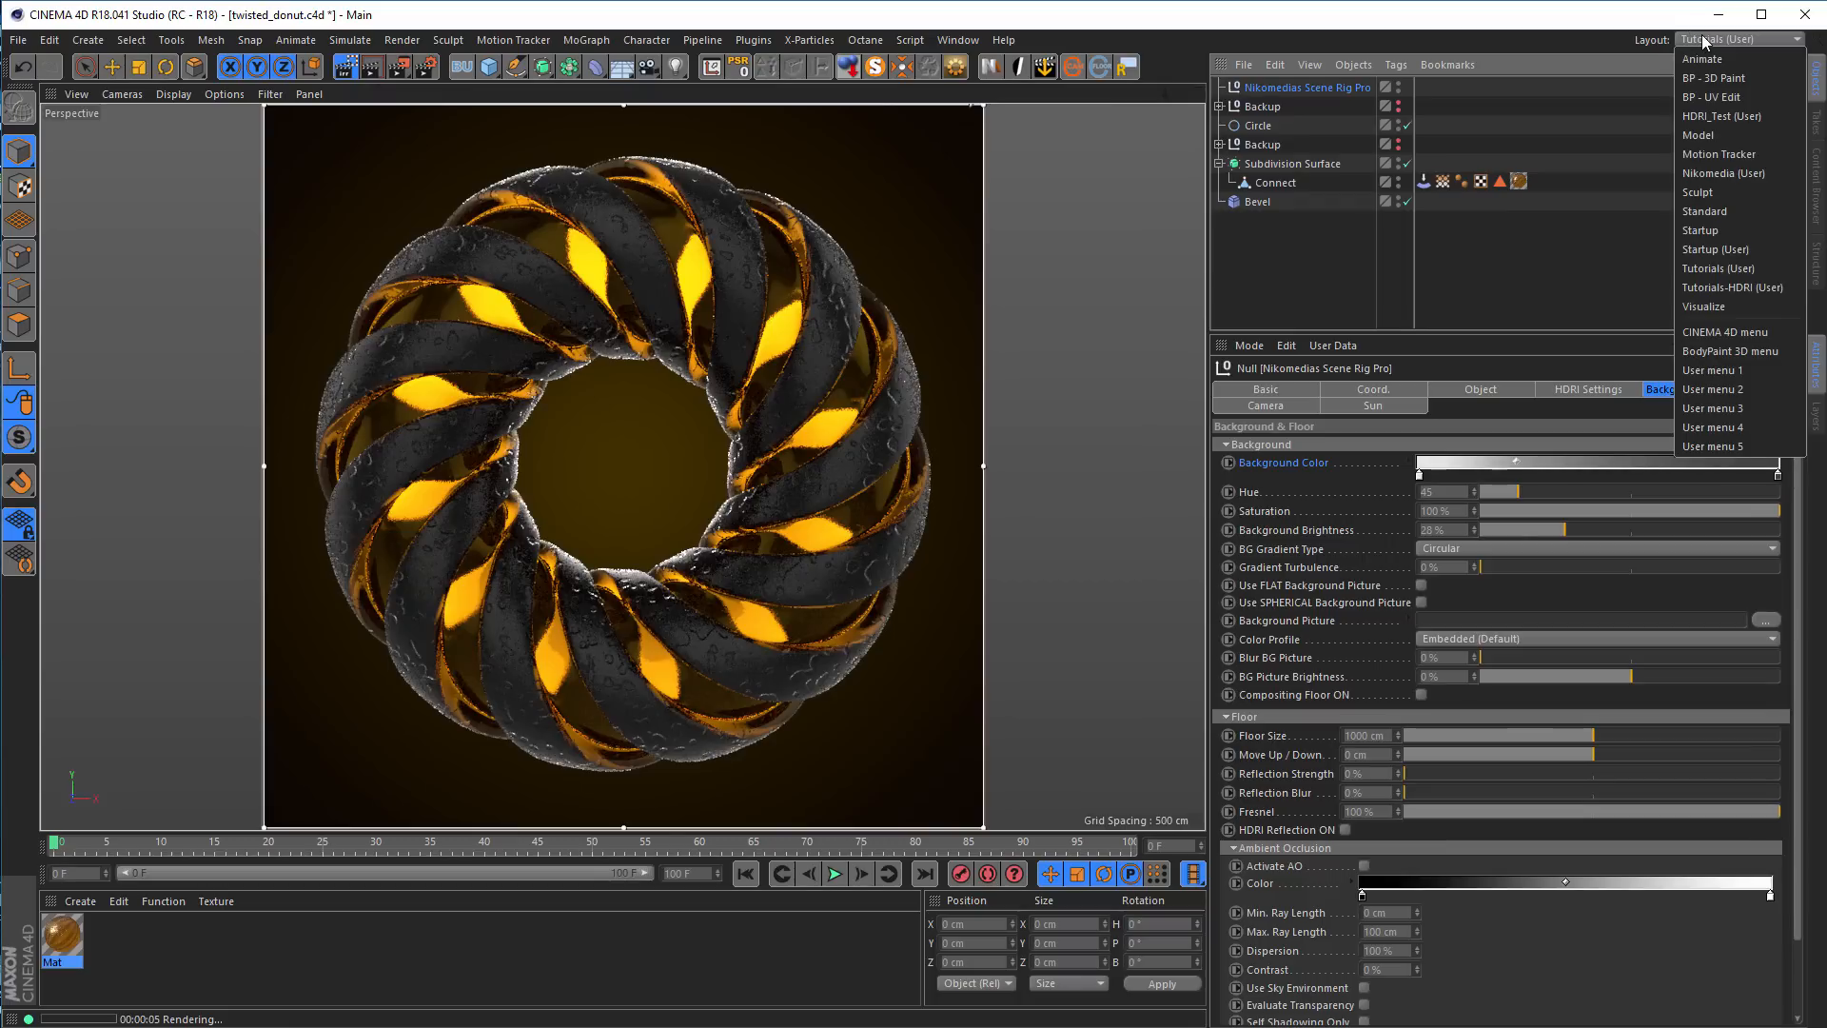
left_click(1742, 287)
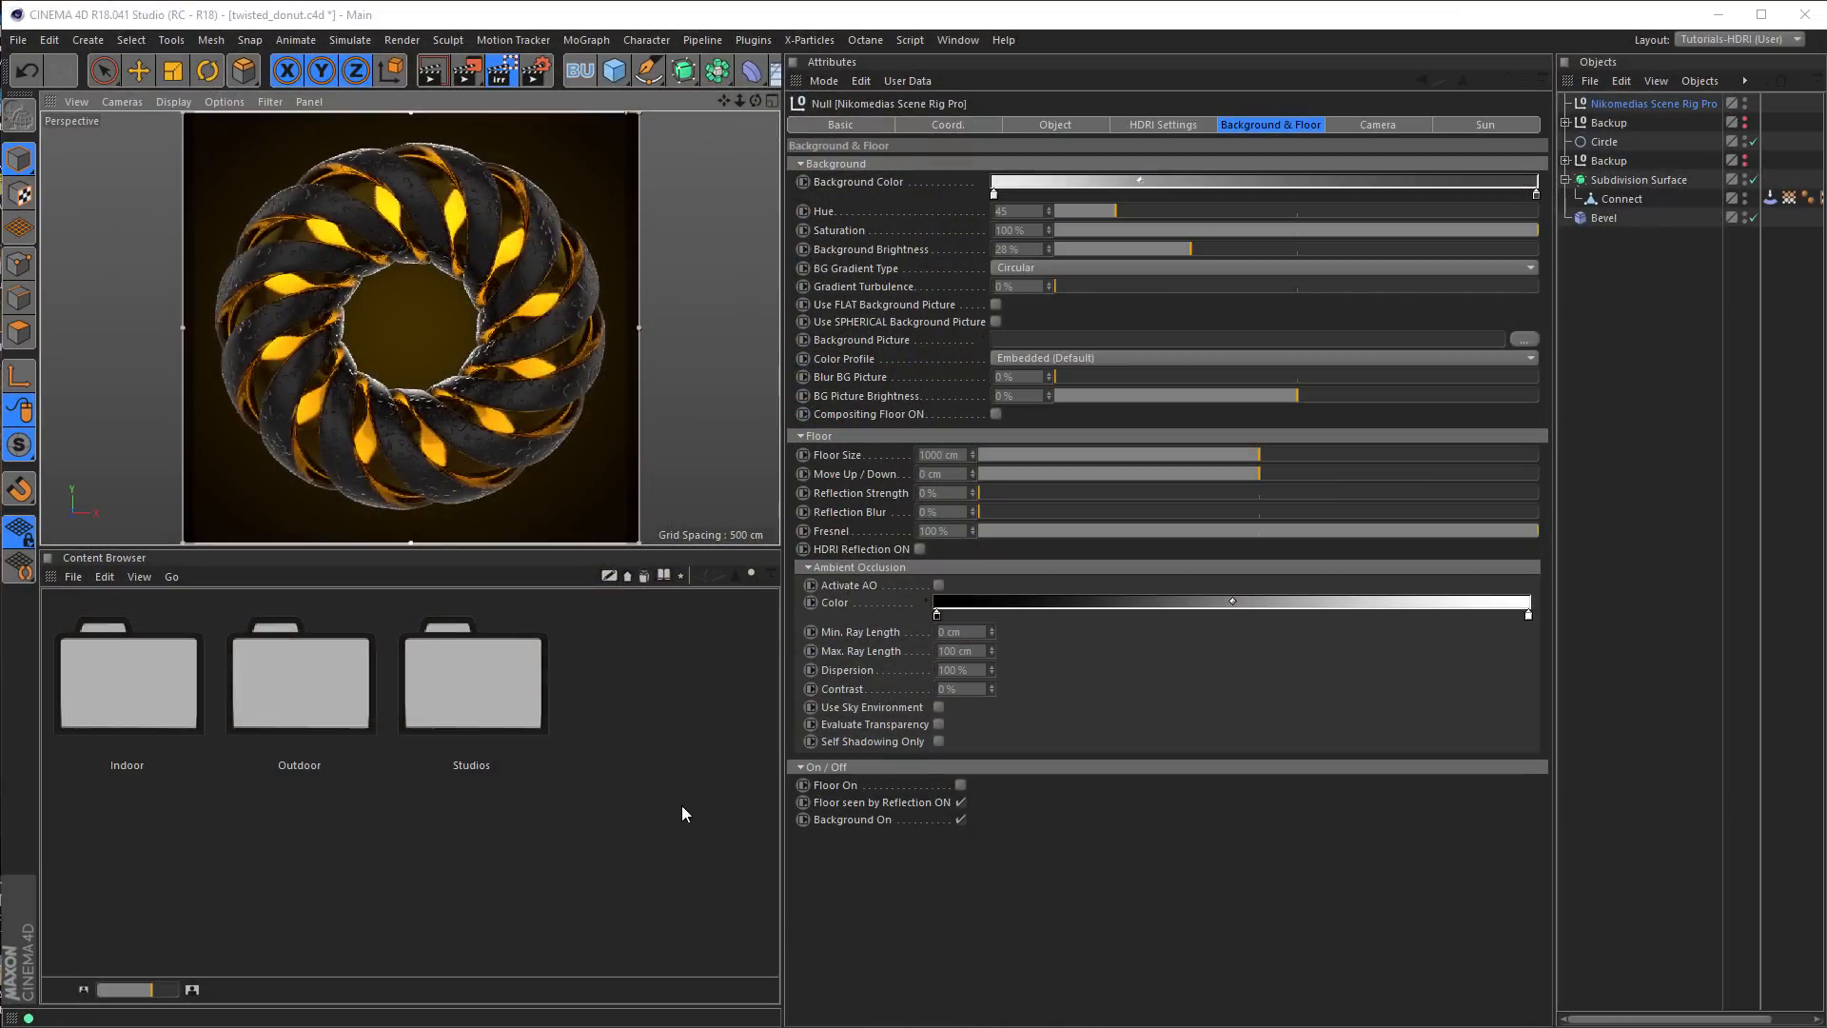
key("ctrl+r")
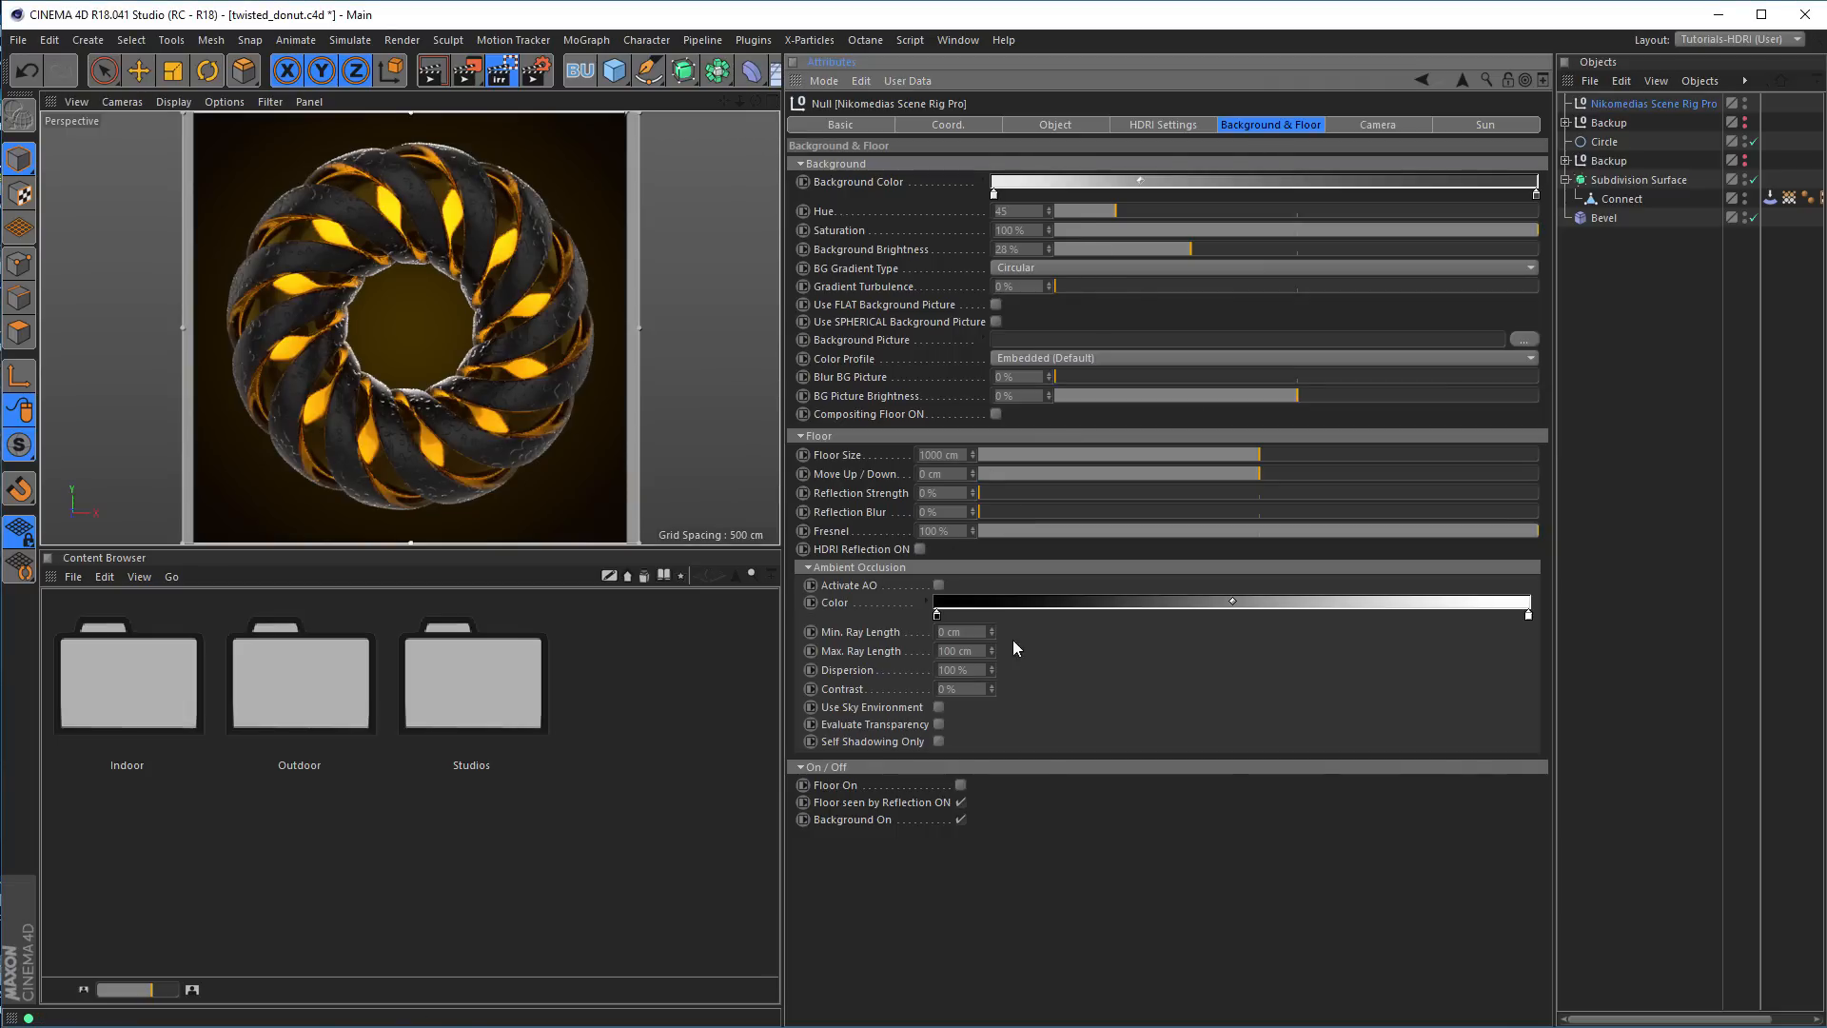
Turn on the environment preview in the scene rig's HDRI settings
double_click(960, 786)
left_click(1176, 124)
left_click(882, 617)
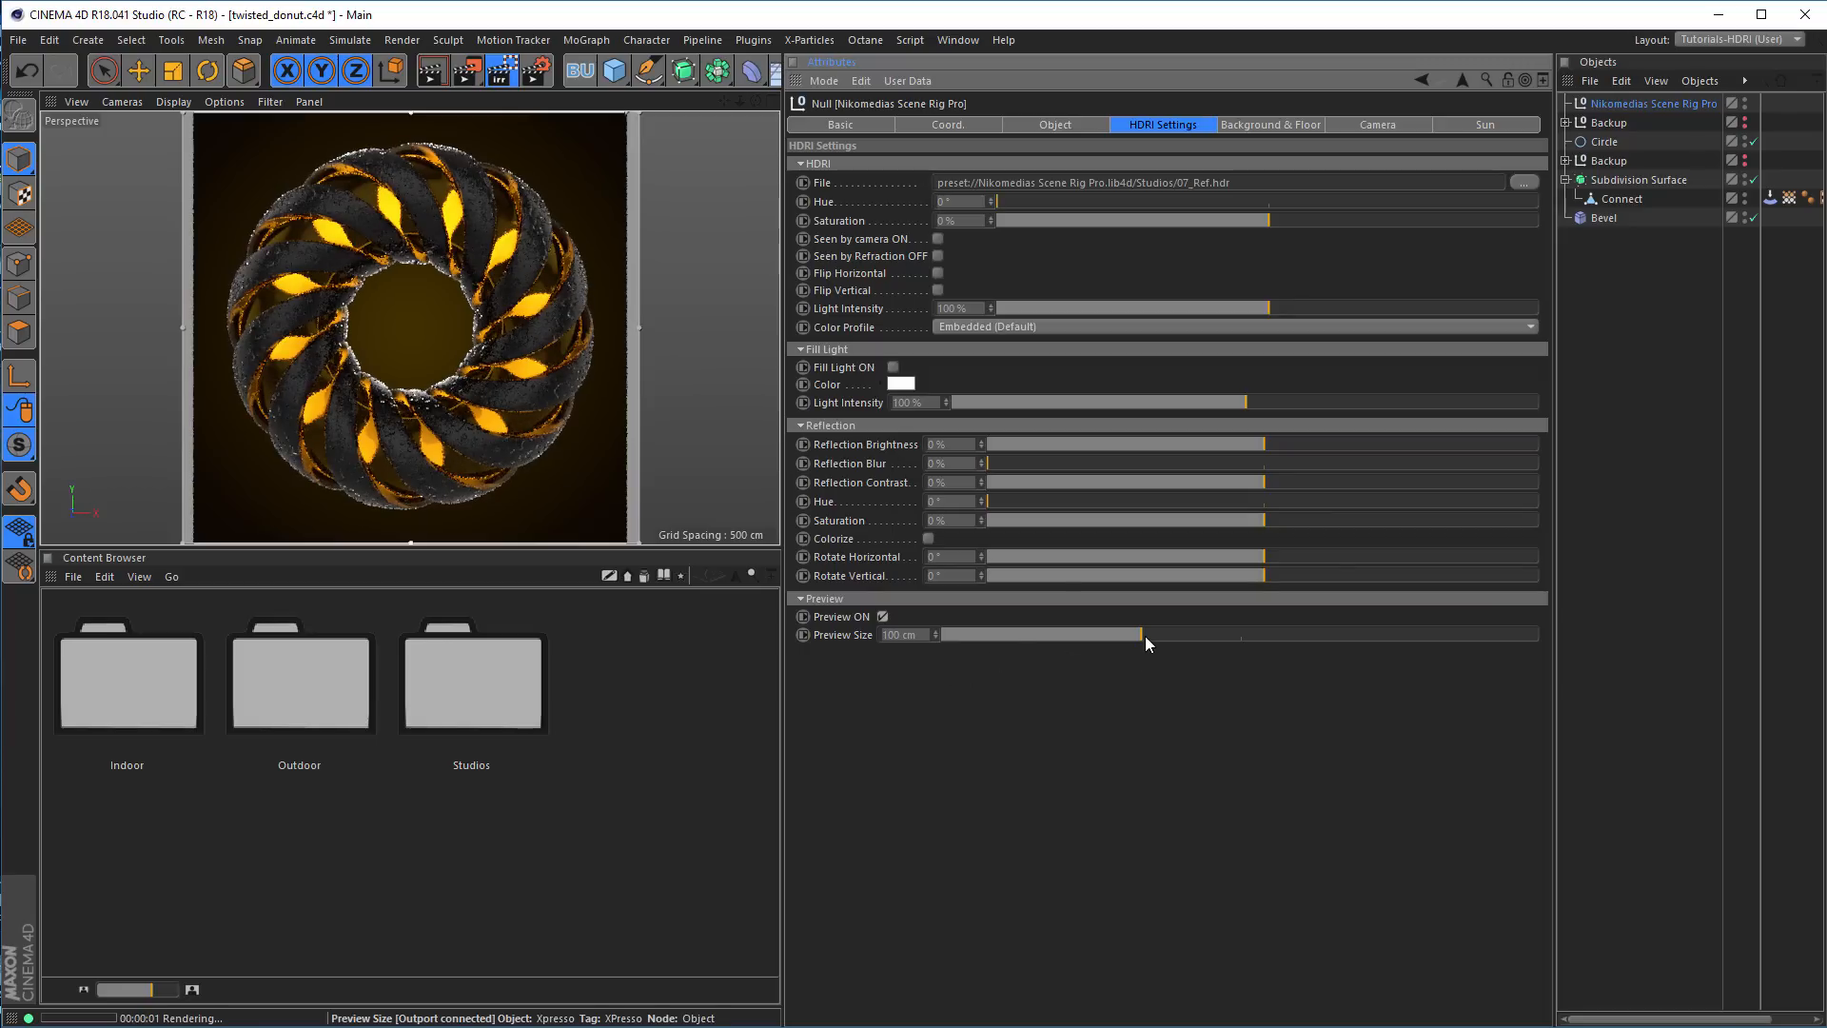
Rotate the reflection horizontally to -164° and load Alexs_Apt_2k.hdr from the Indoor folder as the scene rig's HDRI file
left_click_drag(1267, 553, 1012, 558)
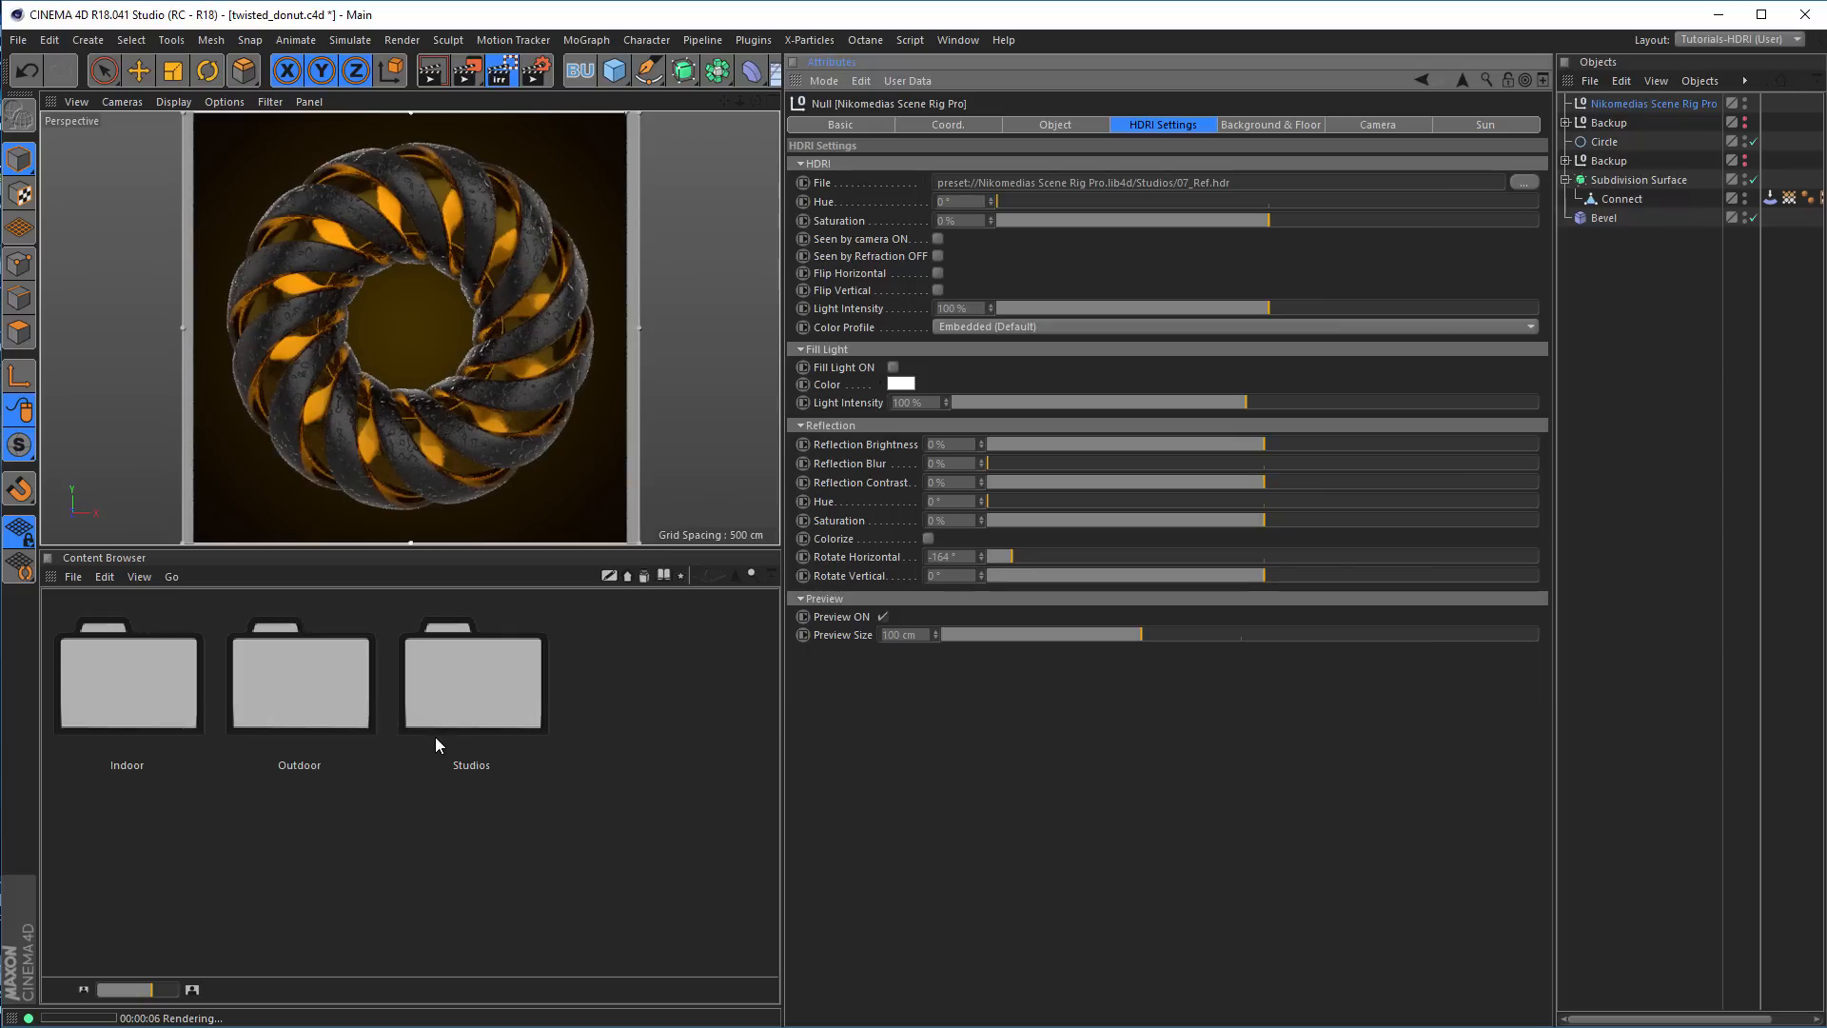
double_click(190, 707)
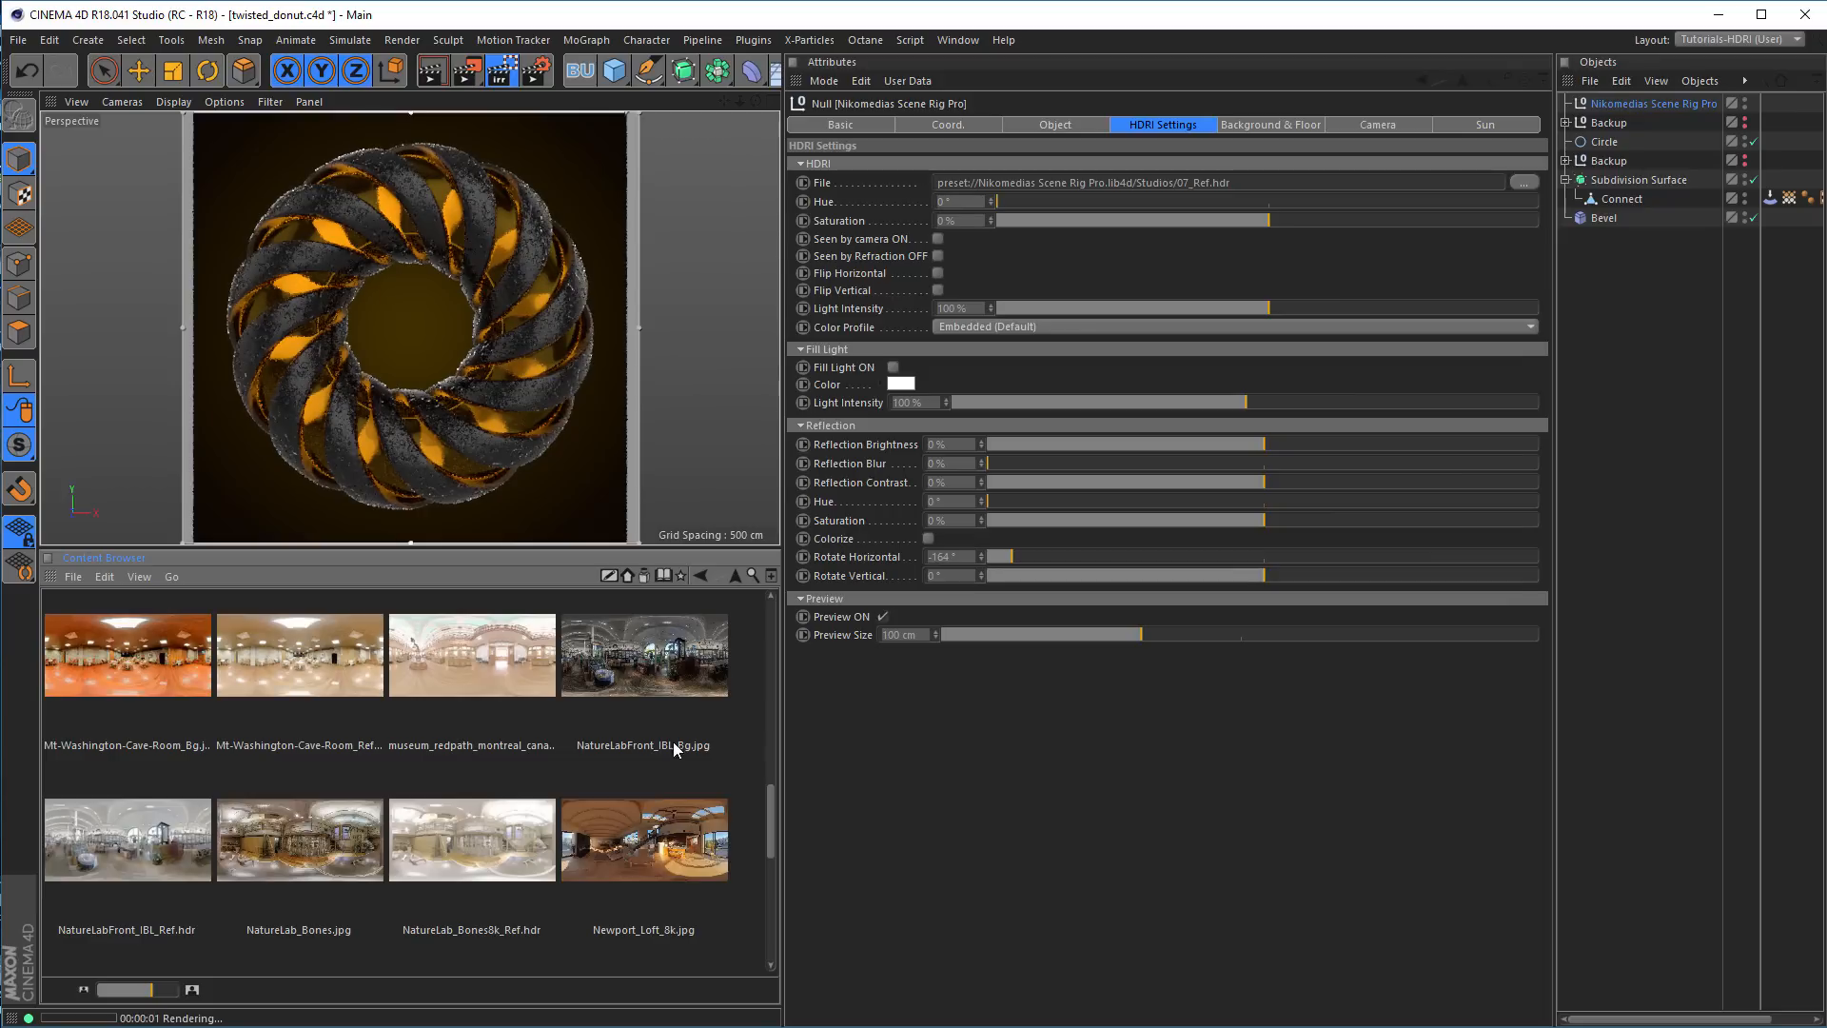
left_click_drag(777, 811, 734, 618)
left_click(129, 866)
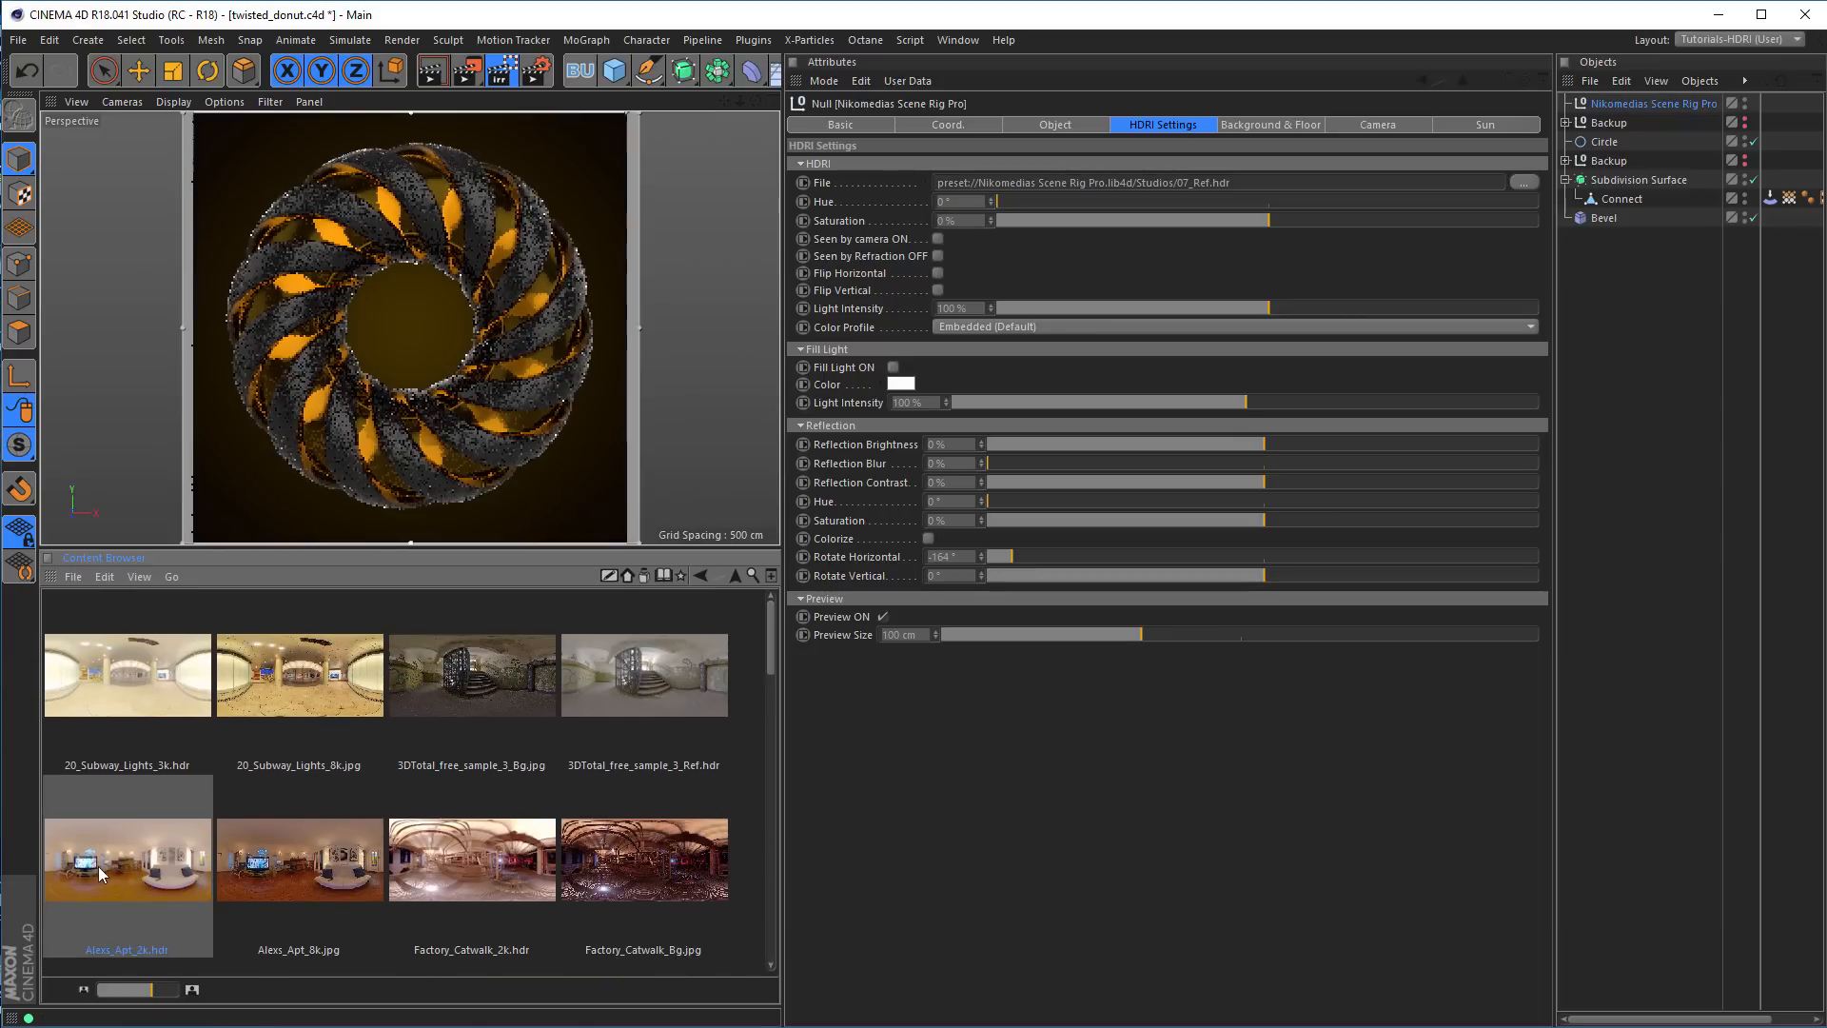
left_click_drag(99, 865, 1112, 184)
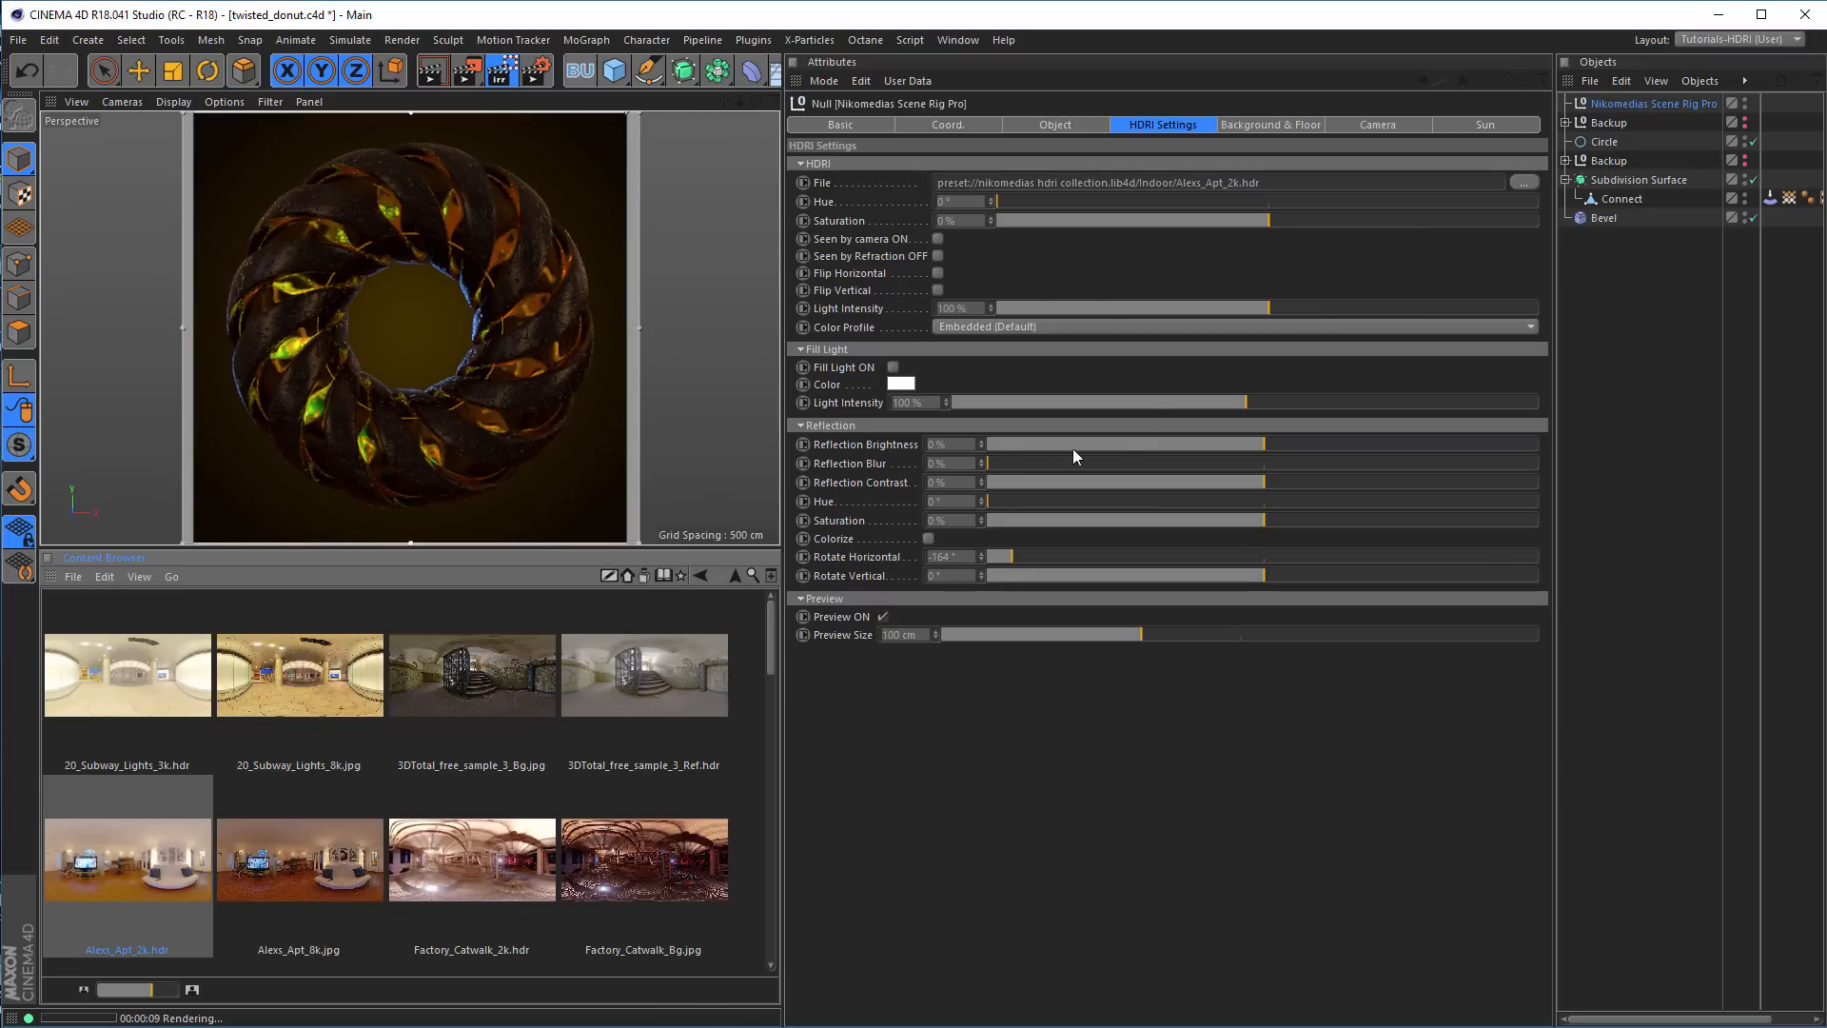
Set the reflection brightness to 9%, check the render in the Tutorials (User) layout and return to the Tutorials-HDRI (User) layout
left_click_drag(1264, 442, 1287, 443)
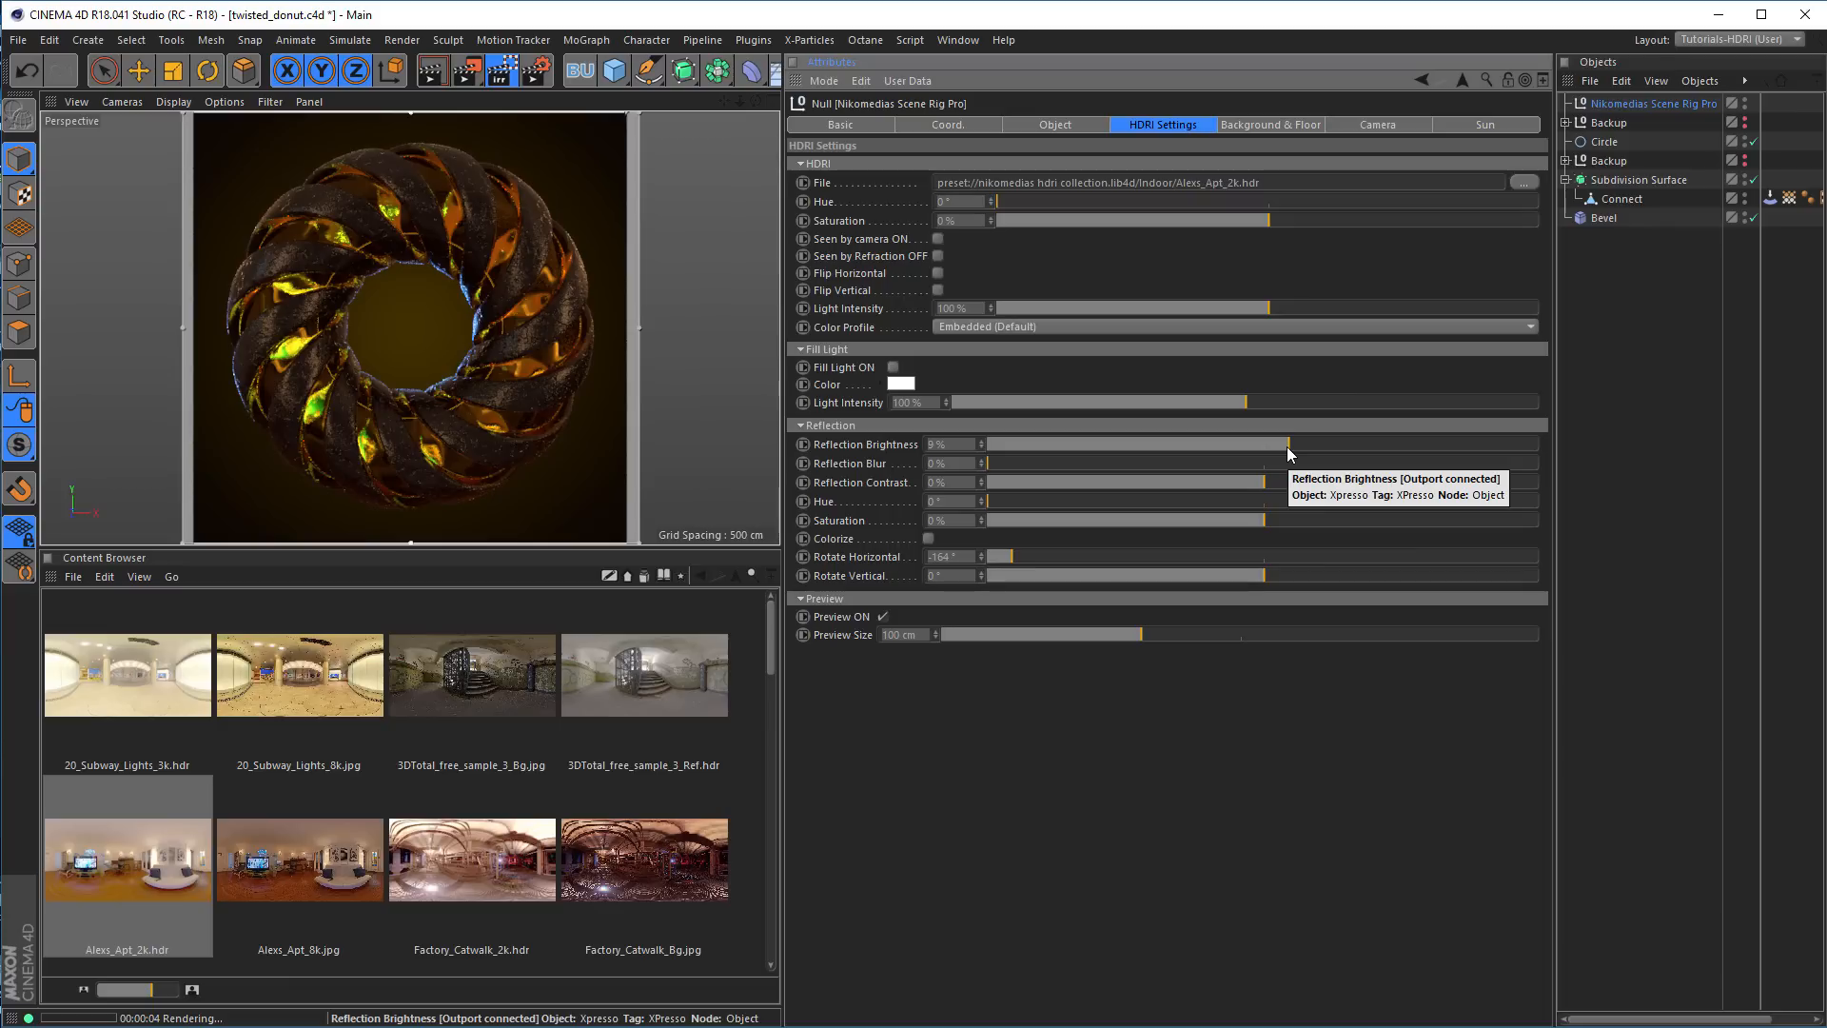
left_click(1729, 42)
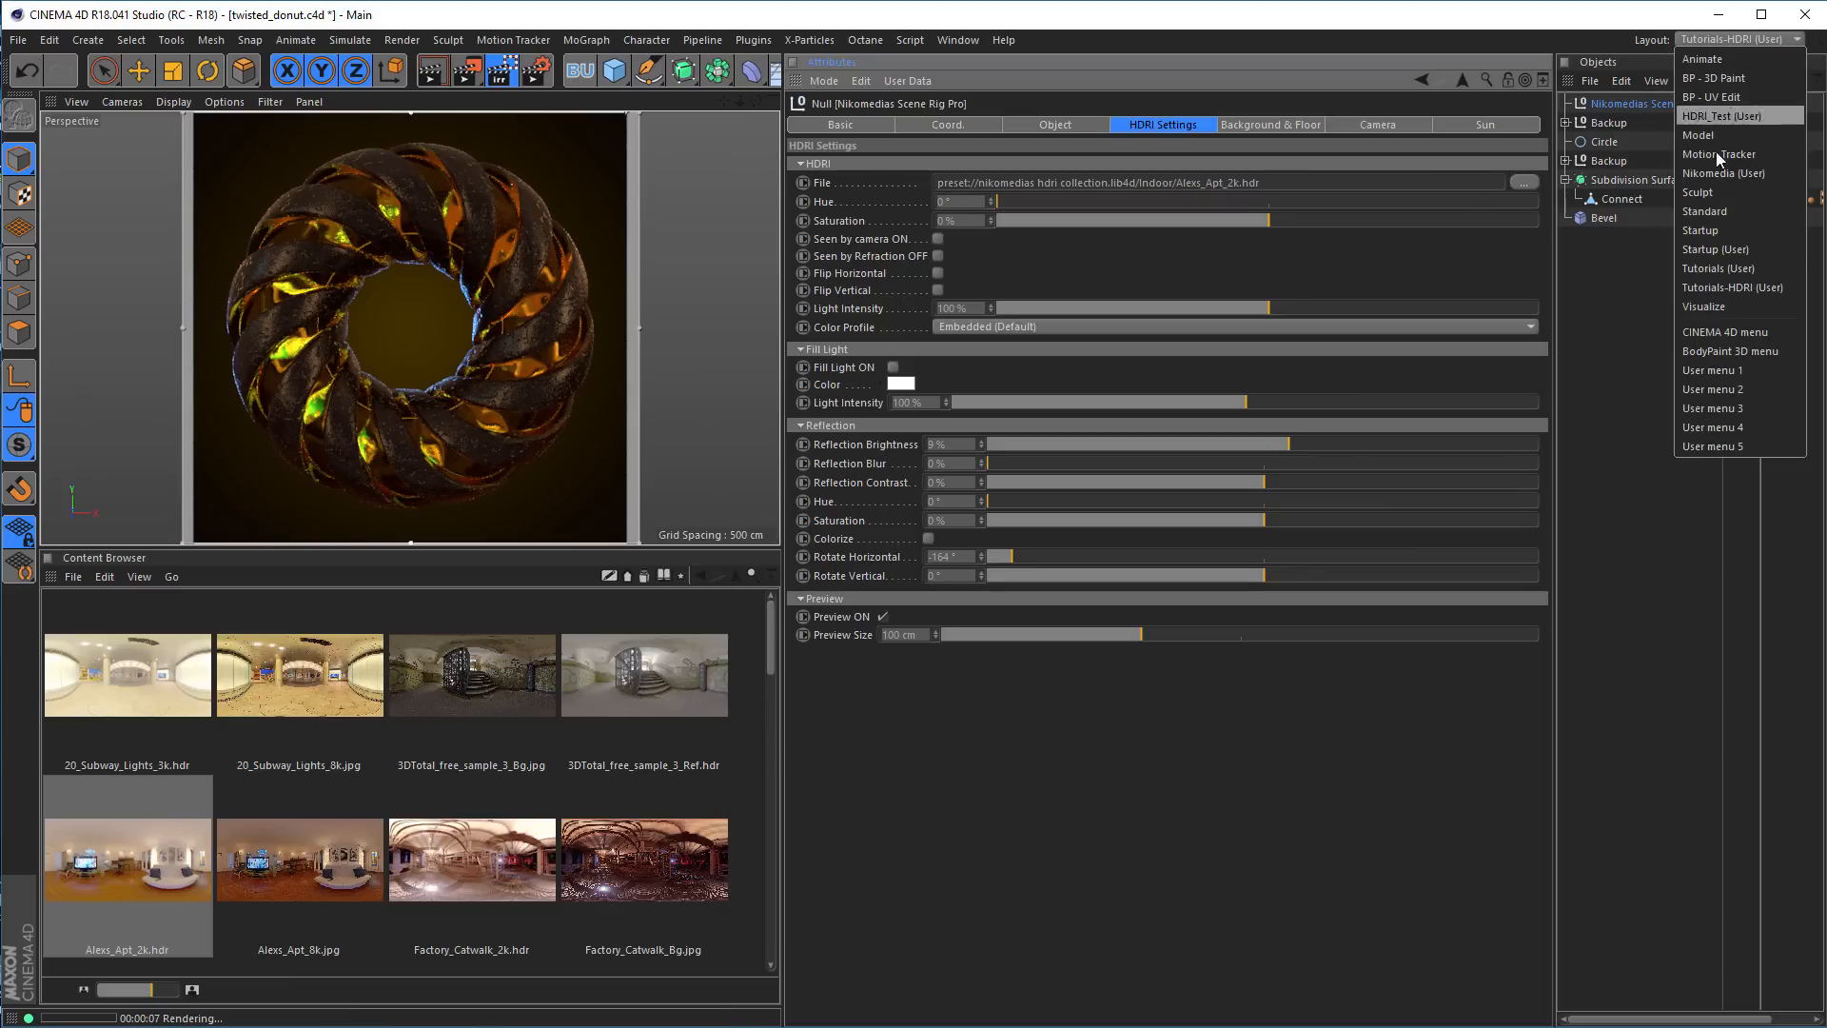
left_click(1728, 270)
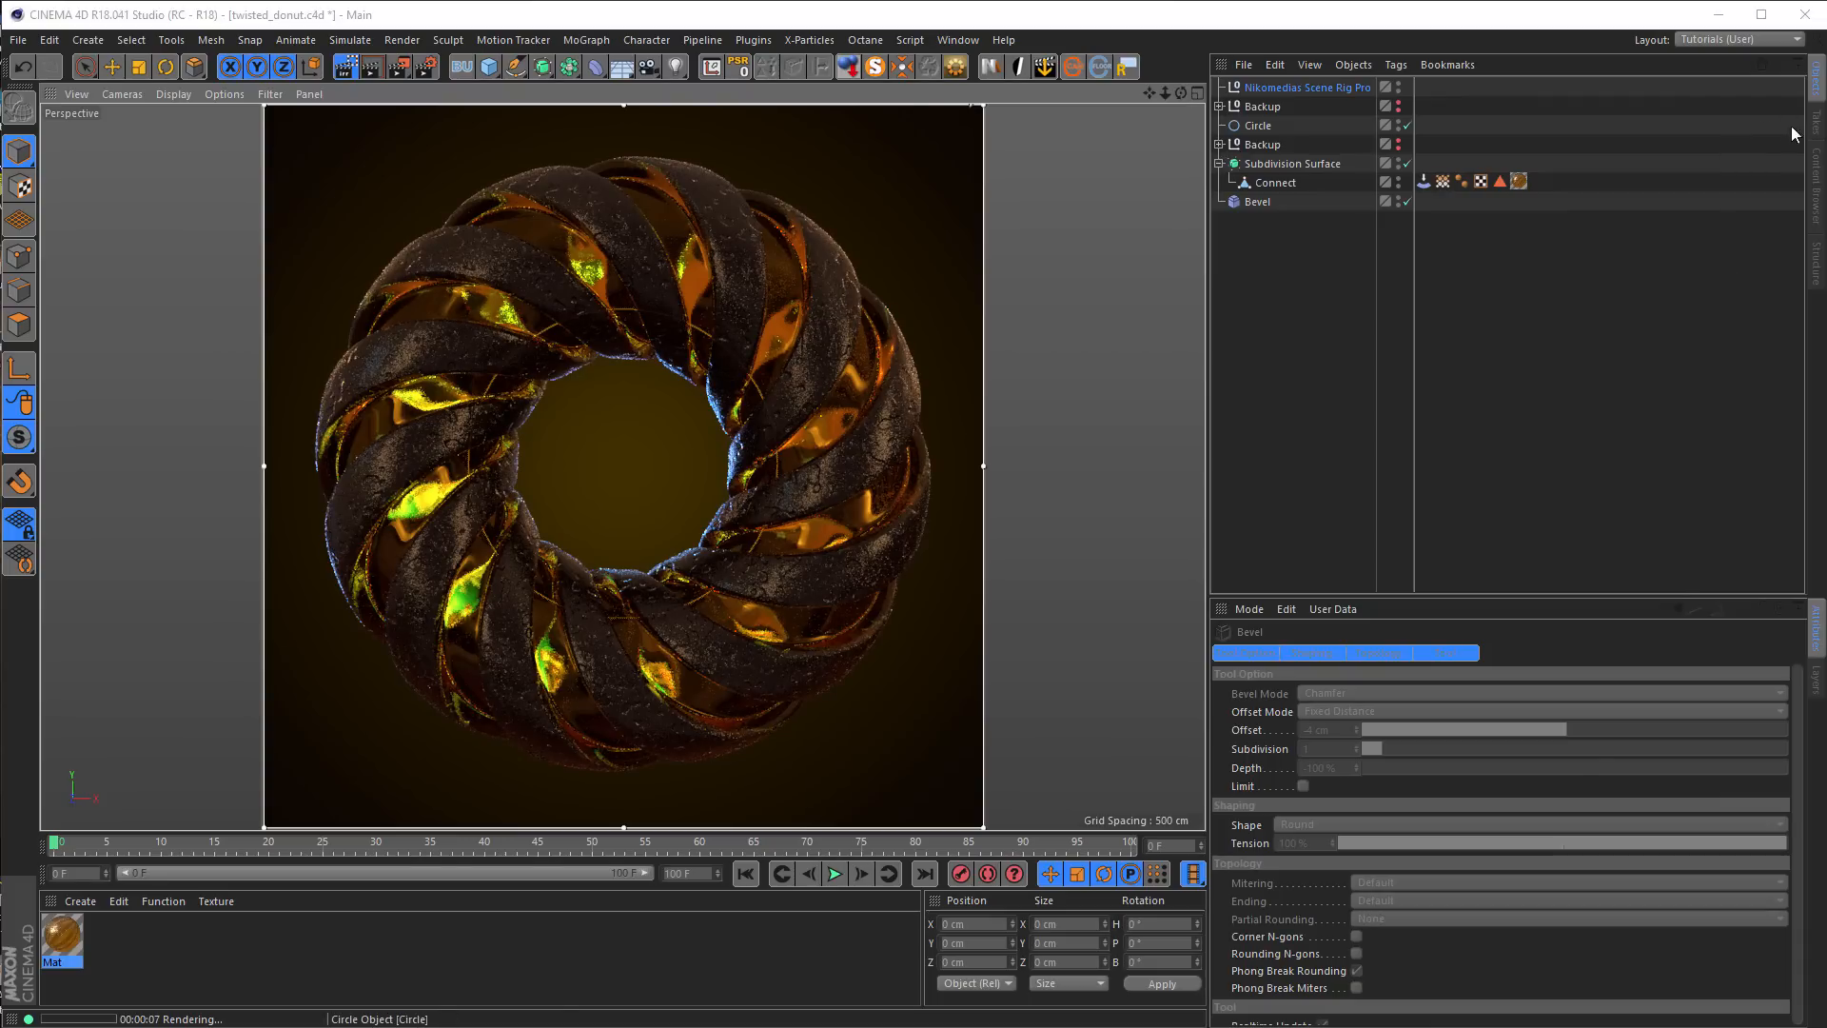
left_click(1749, 38)
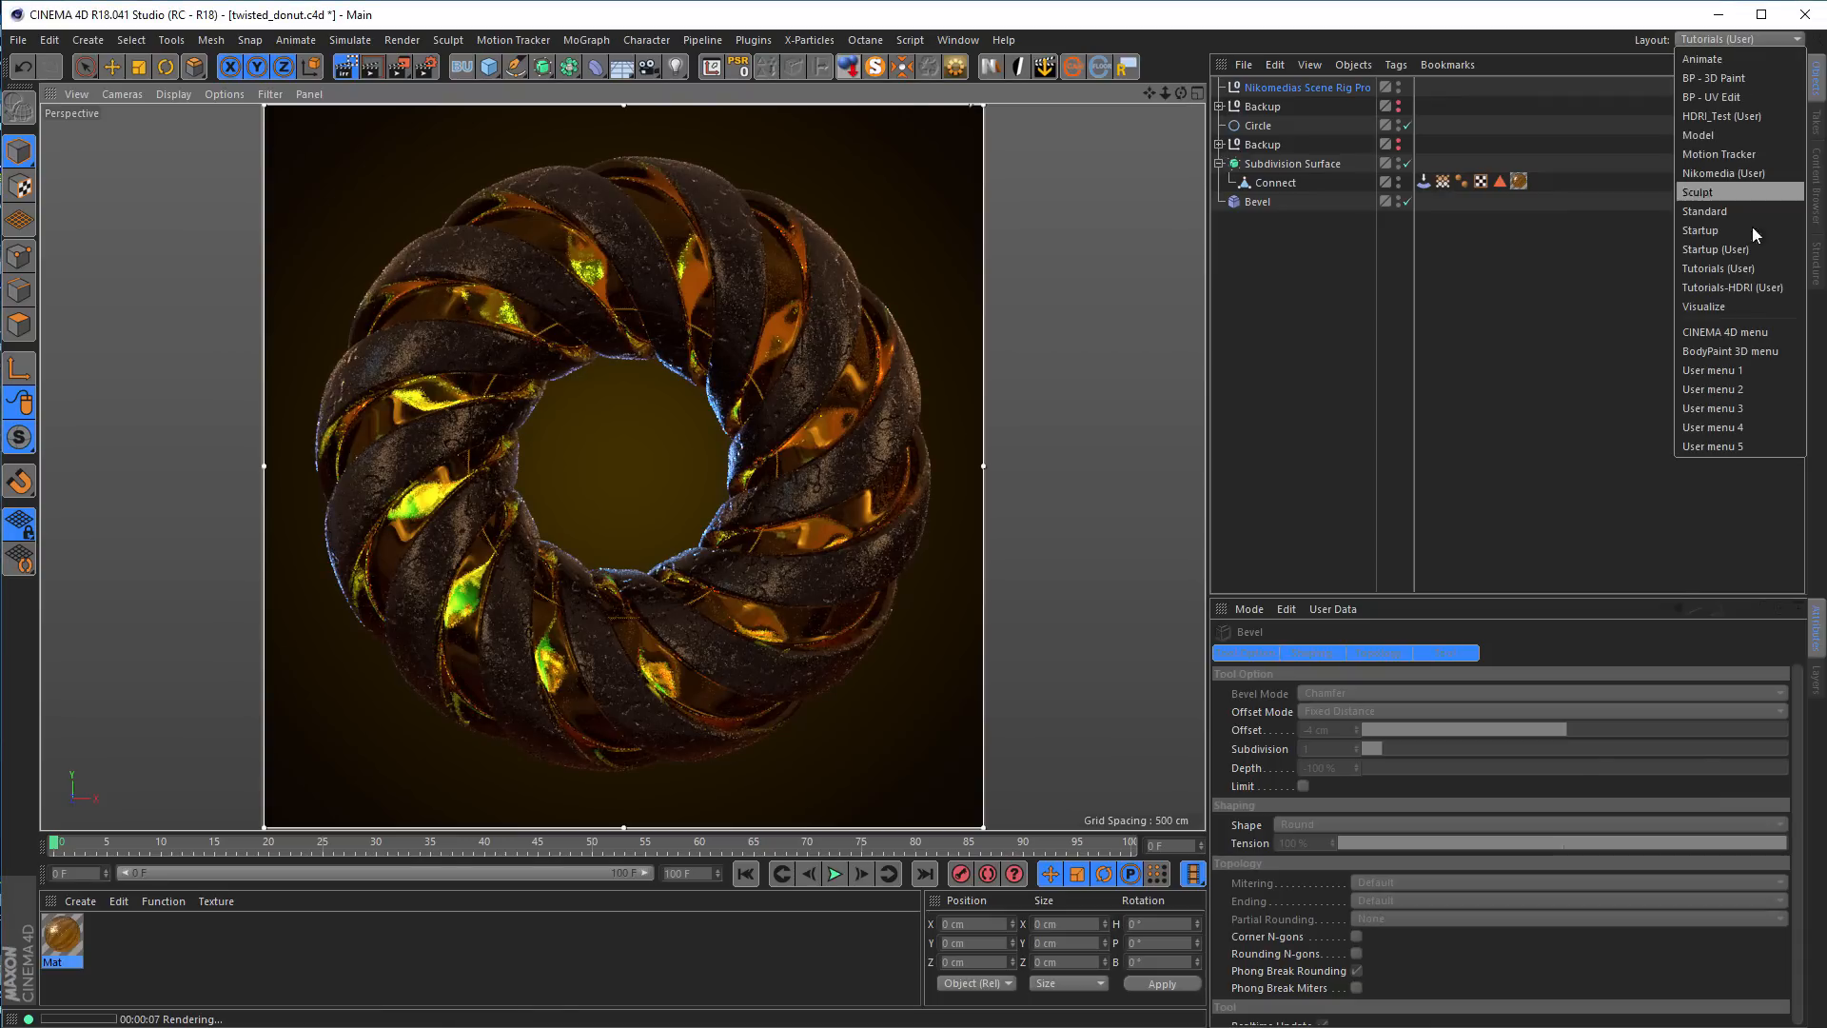
left_click(1756, 288)
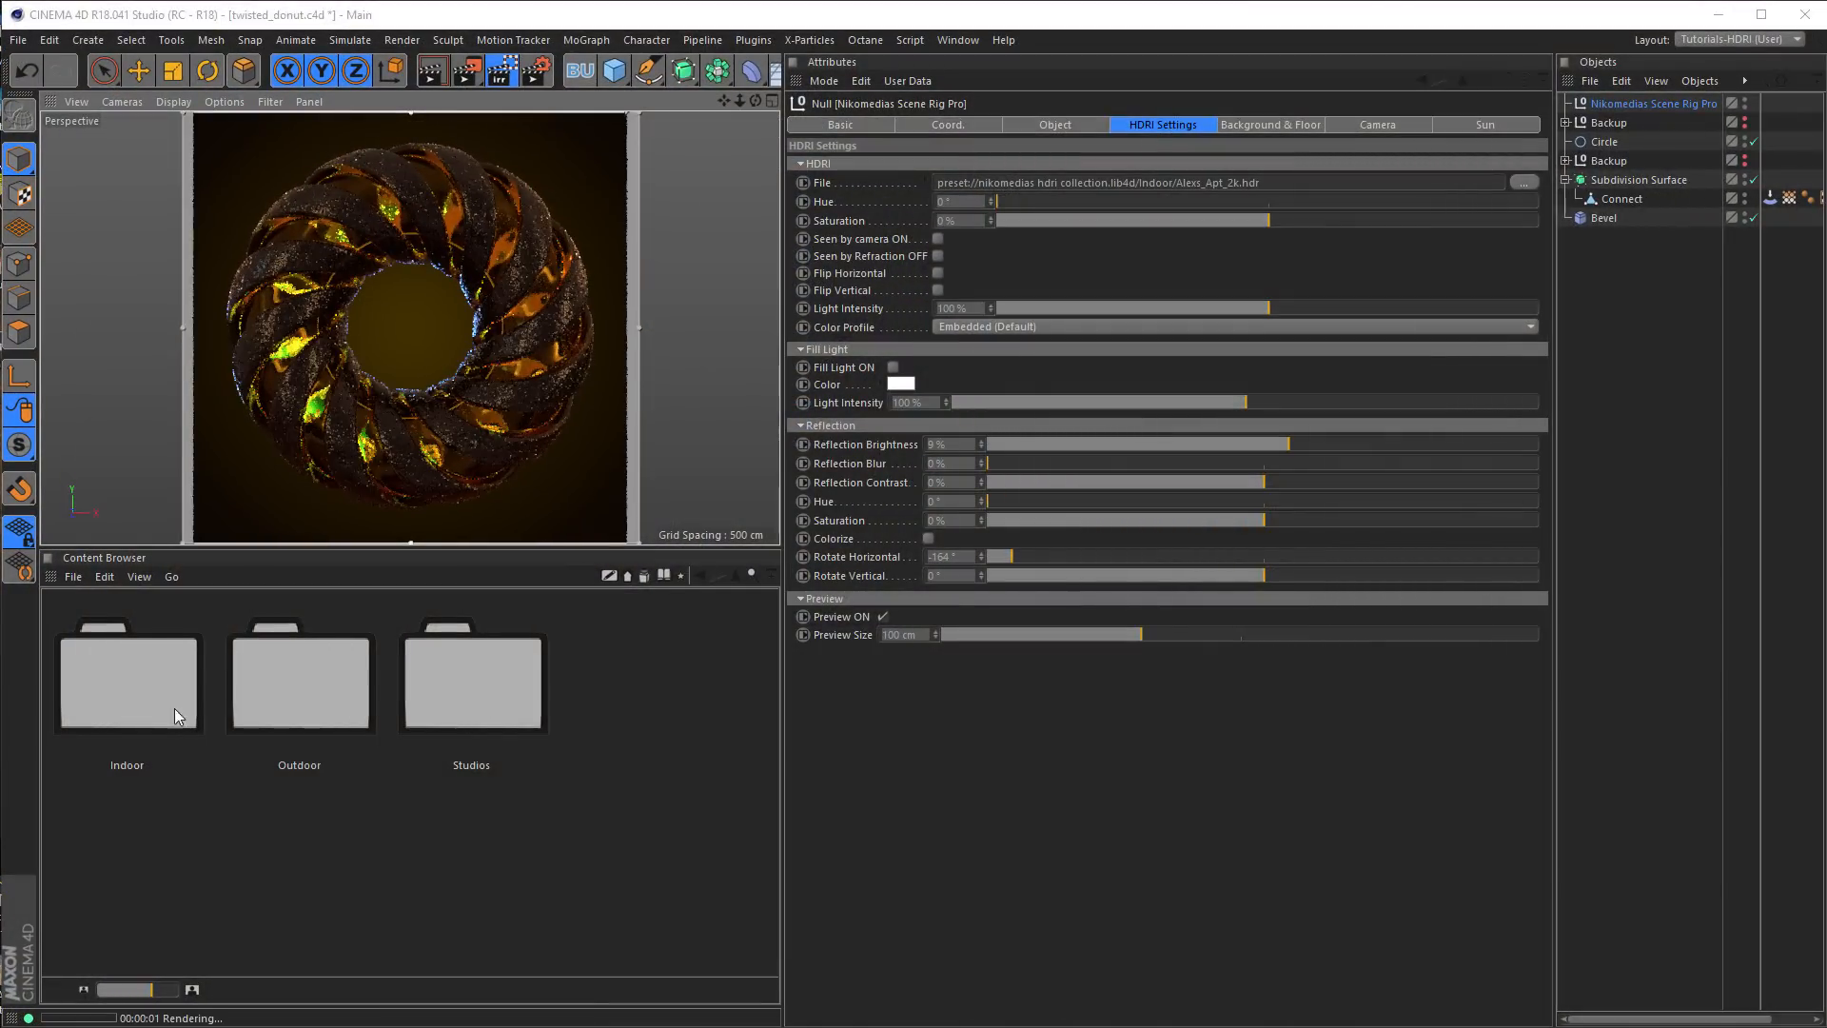
Replace the scene rig's HDRI file with Newport_Loft_Ref.hdr from the Indoor folder
double_click(139, 700)
scroll(407, 792, "down", 2)
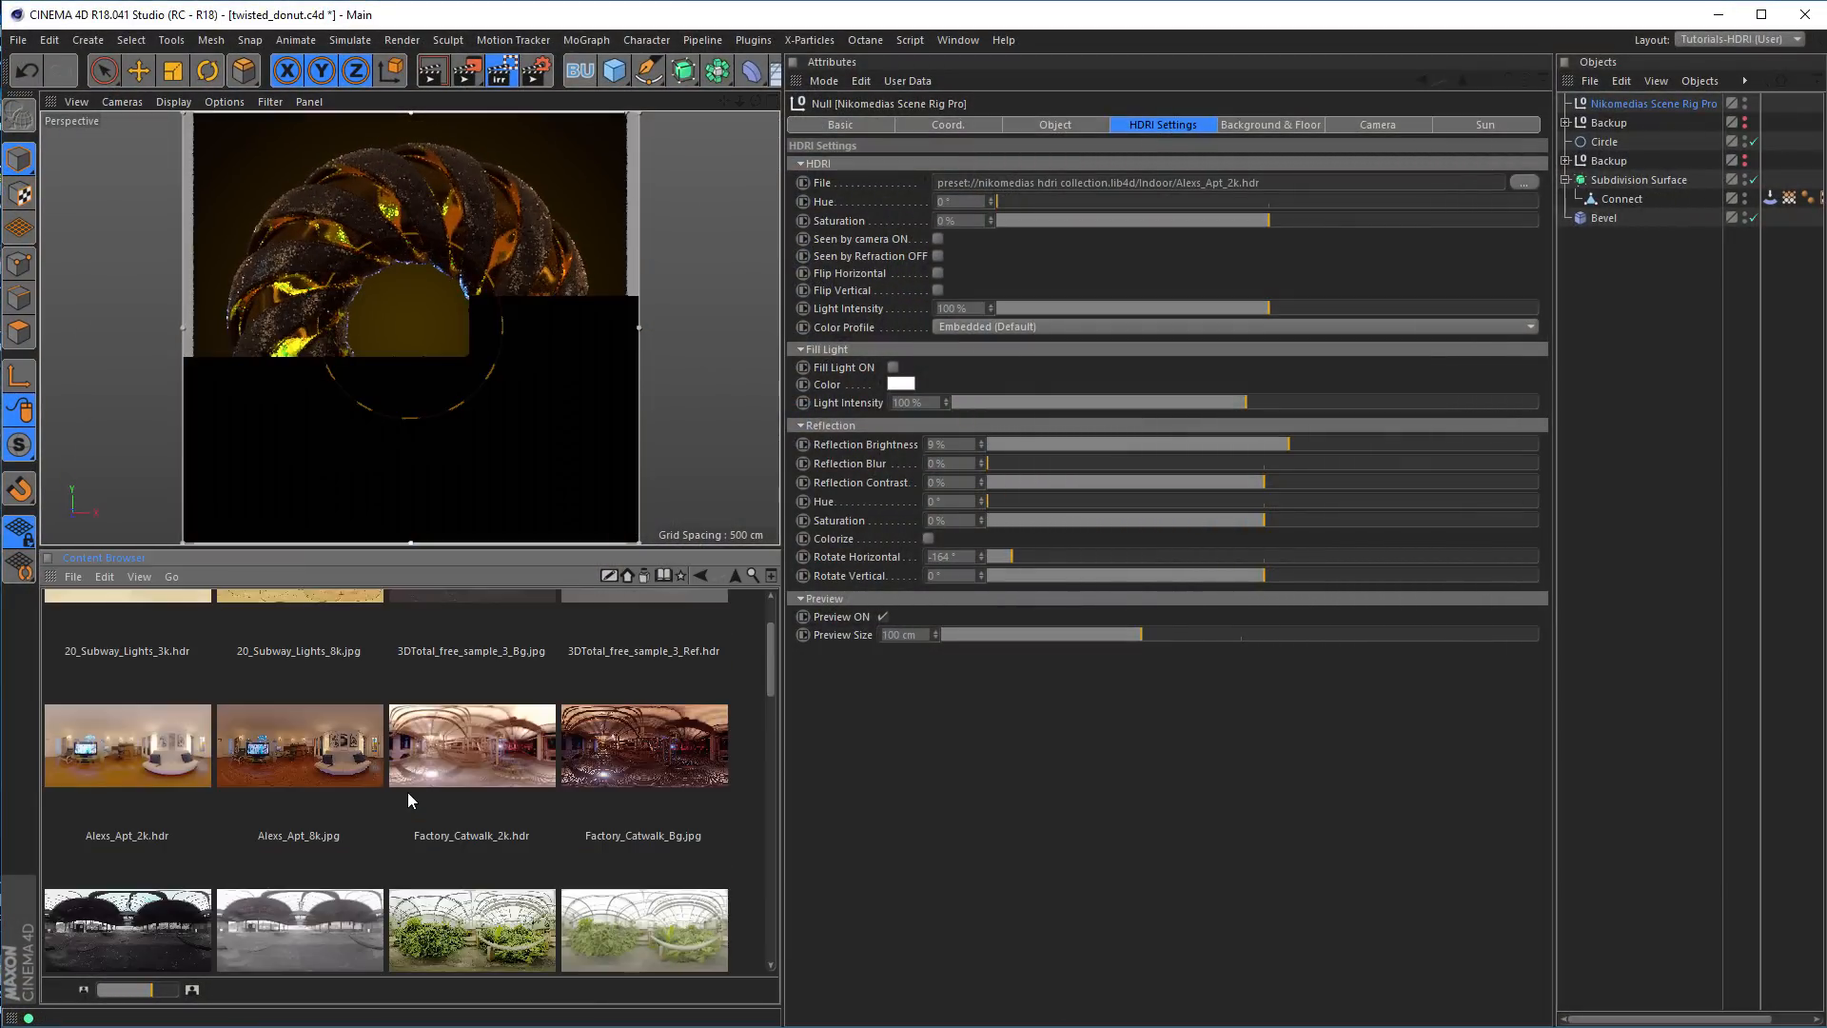
scroll(409, 800, "down", 5)
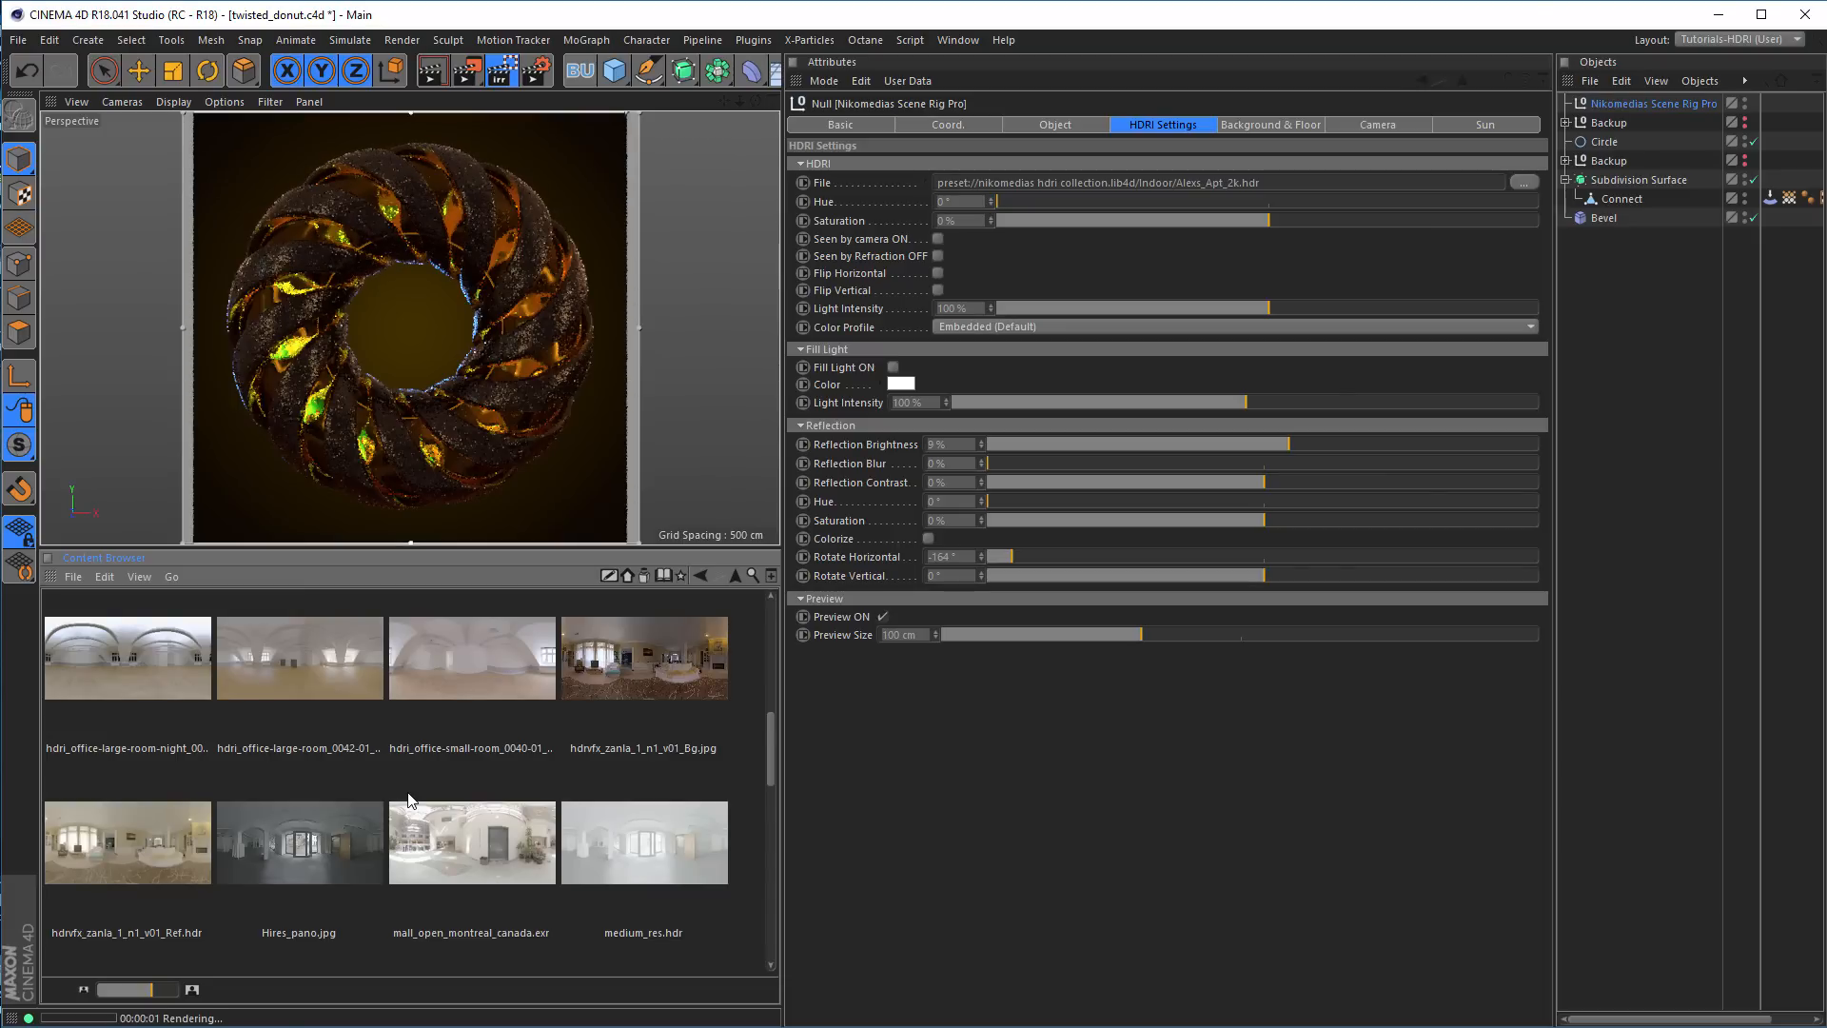
scroll(409, 799, "down", 1)
scroll(409, 799, "down", 2)
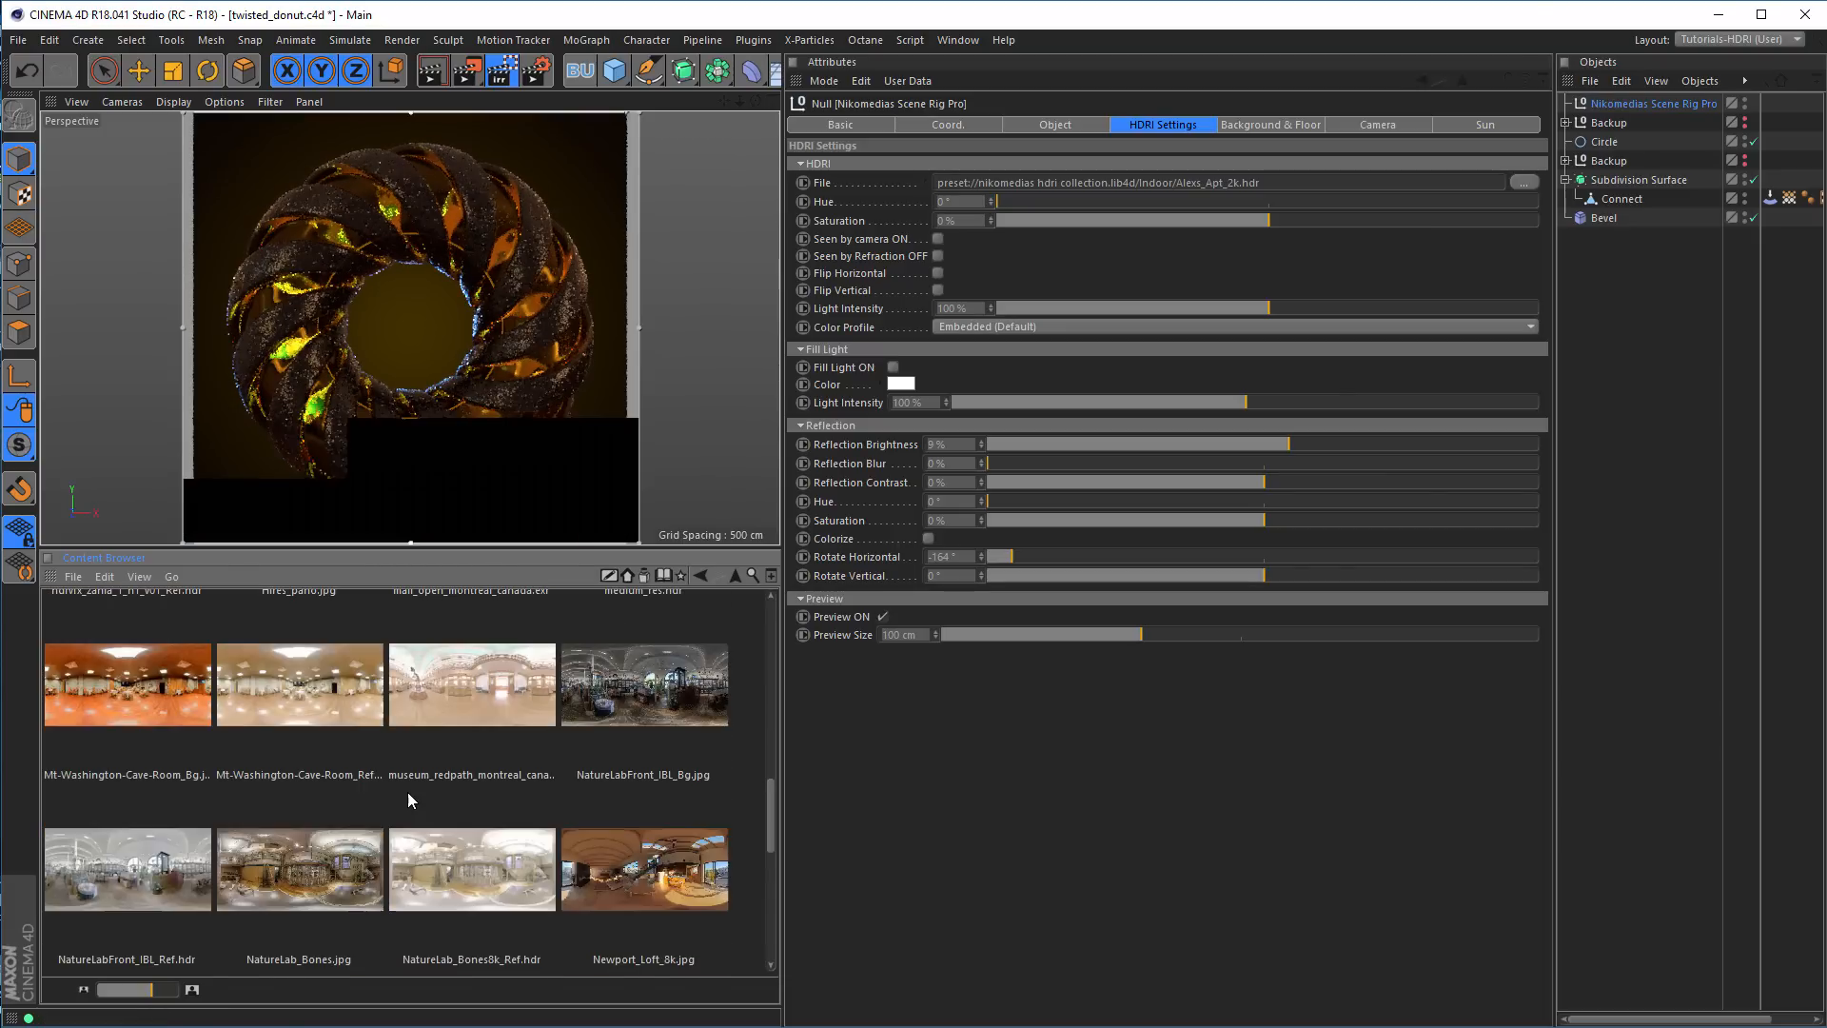
scroll(407, 791, "down", 2)
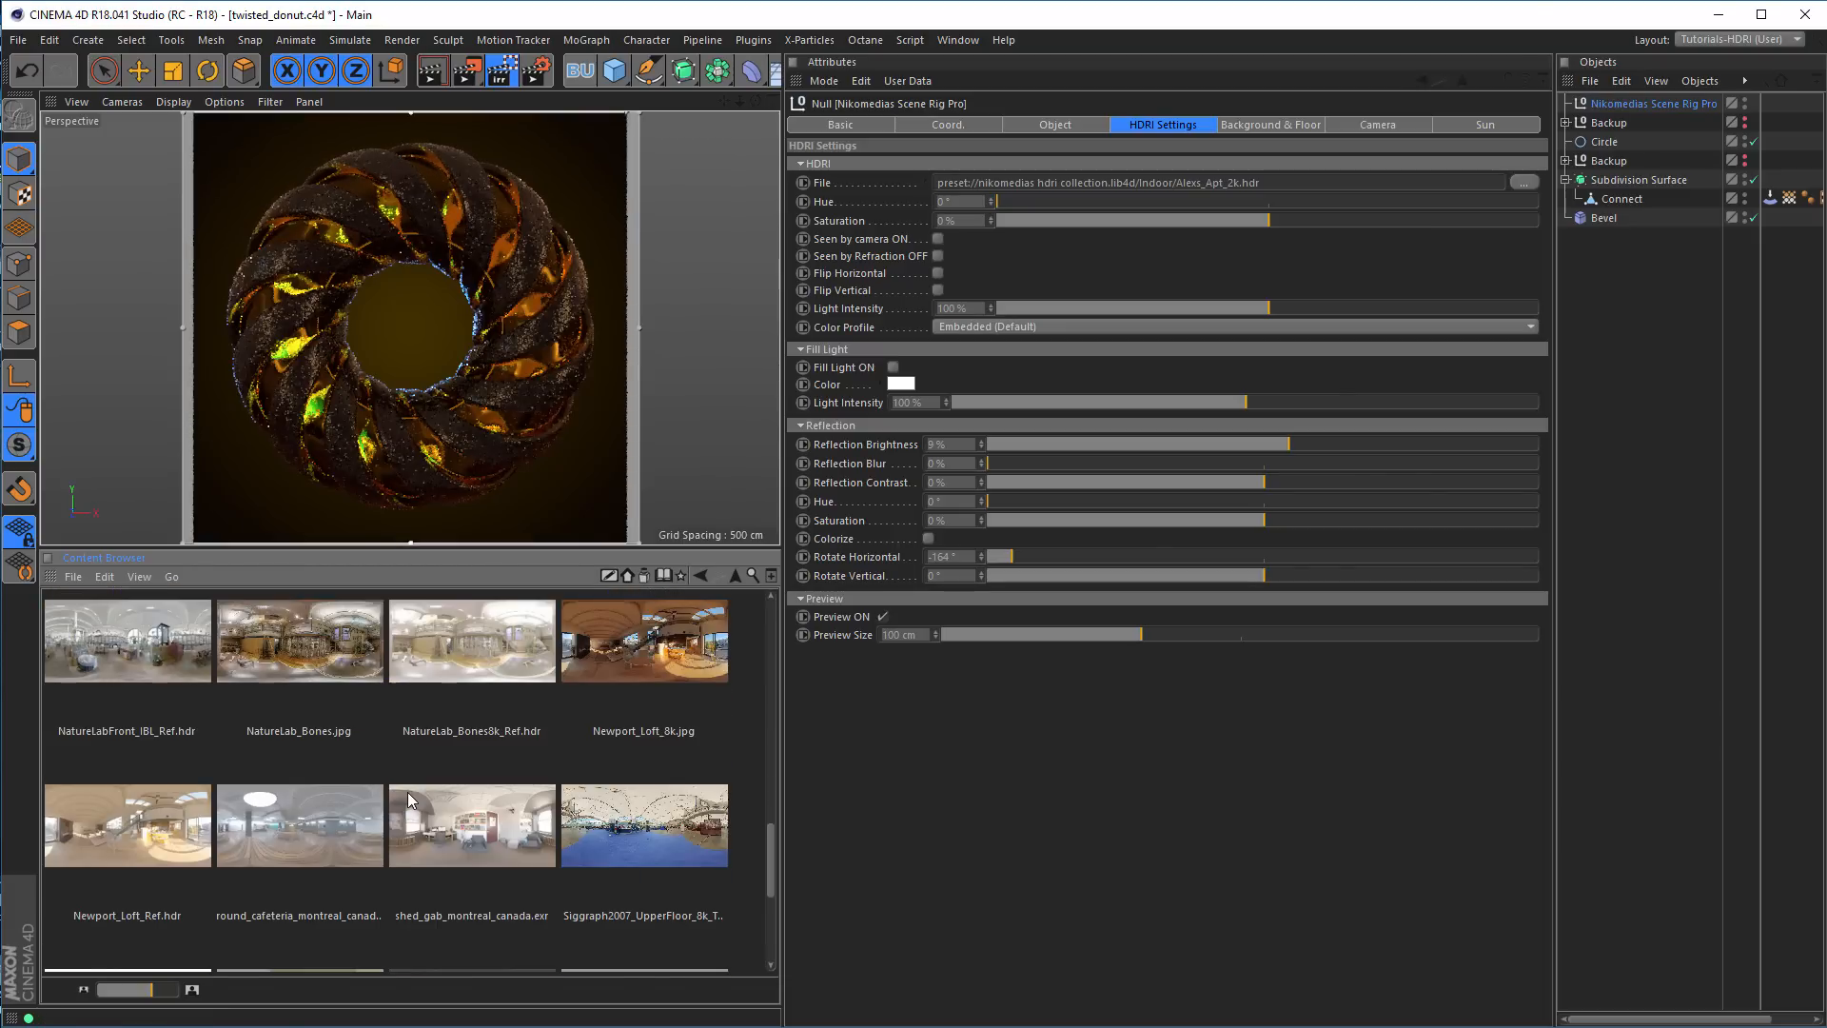
scroll(407, 792, "down", 3)
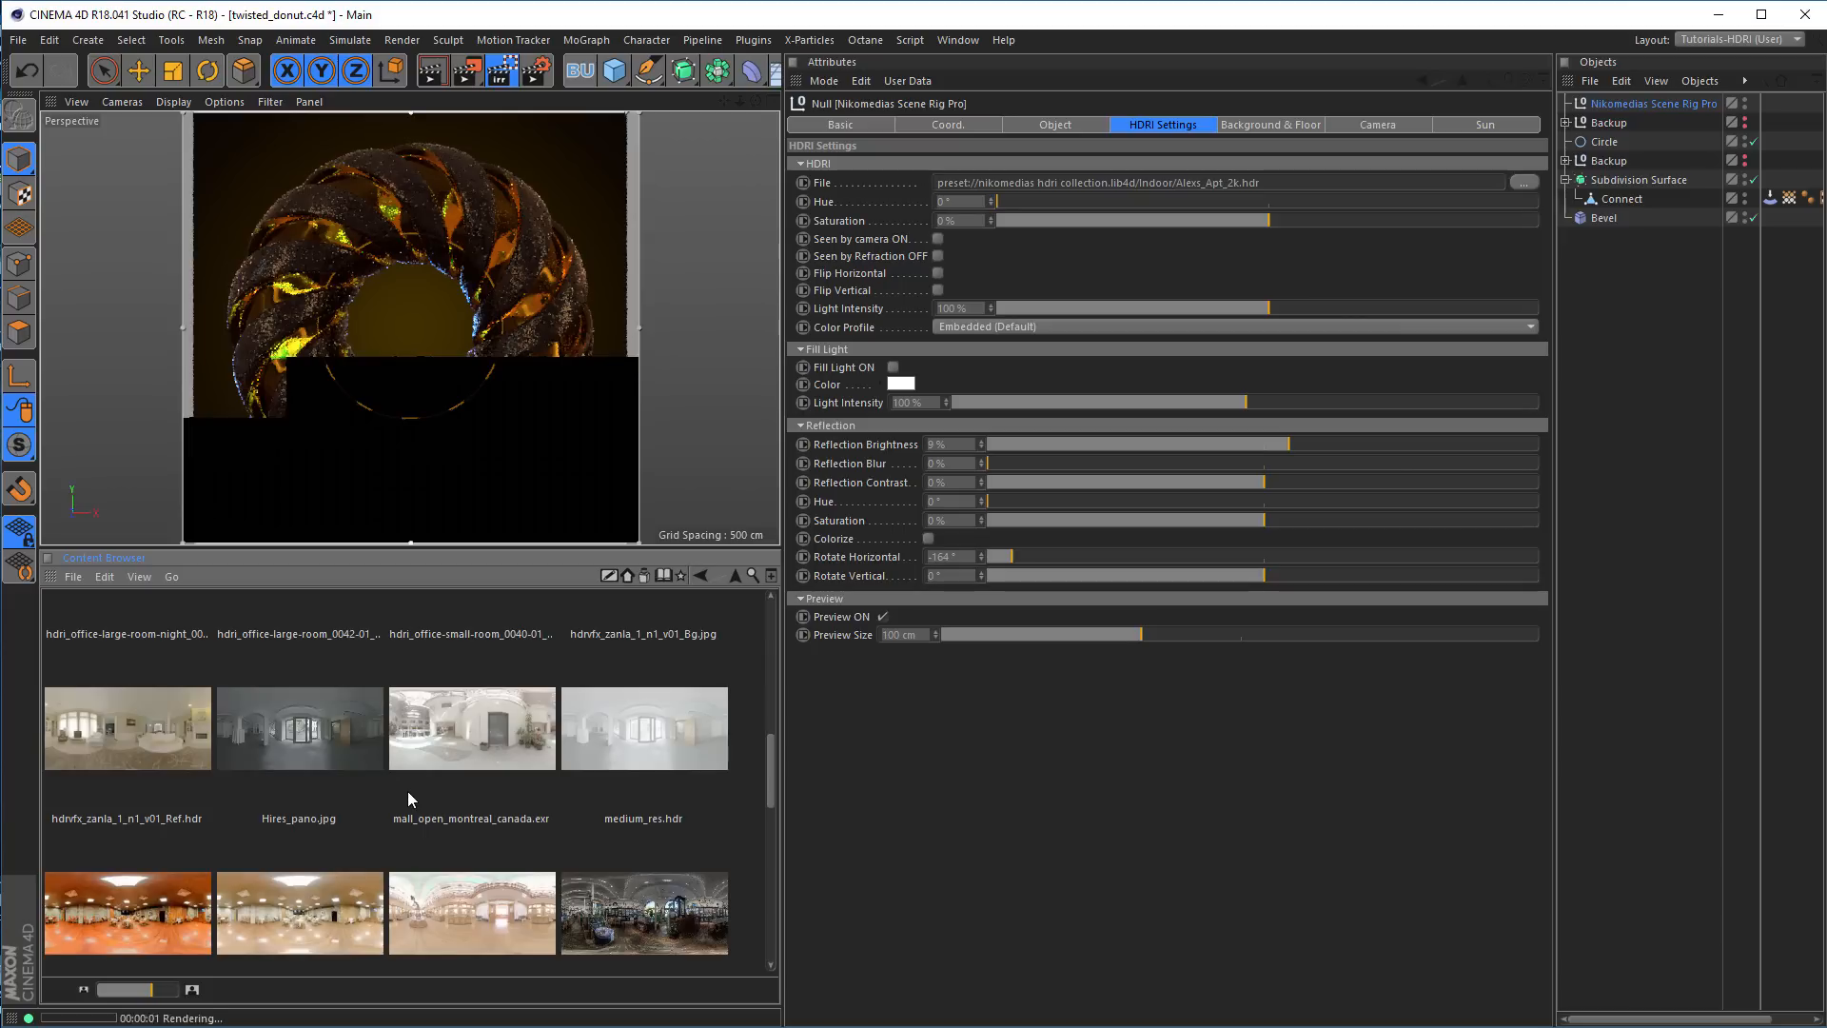
scroll(407, 797, "up", 2)
scroll(407, 797, "up", 4)
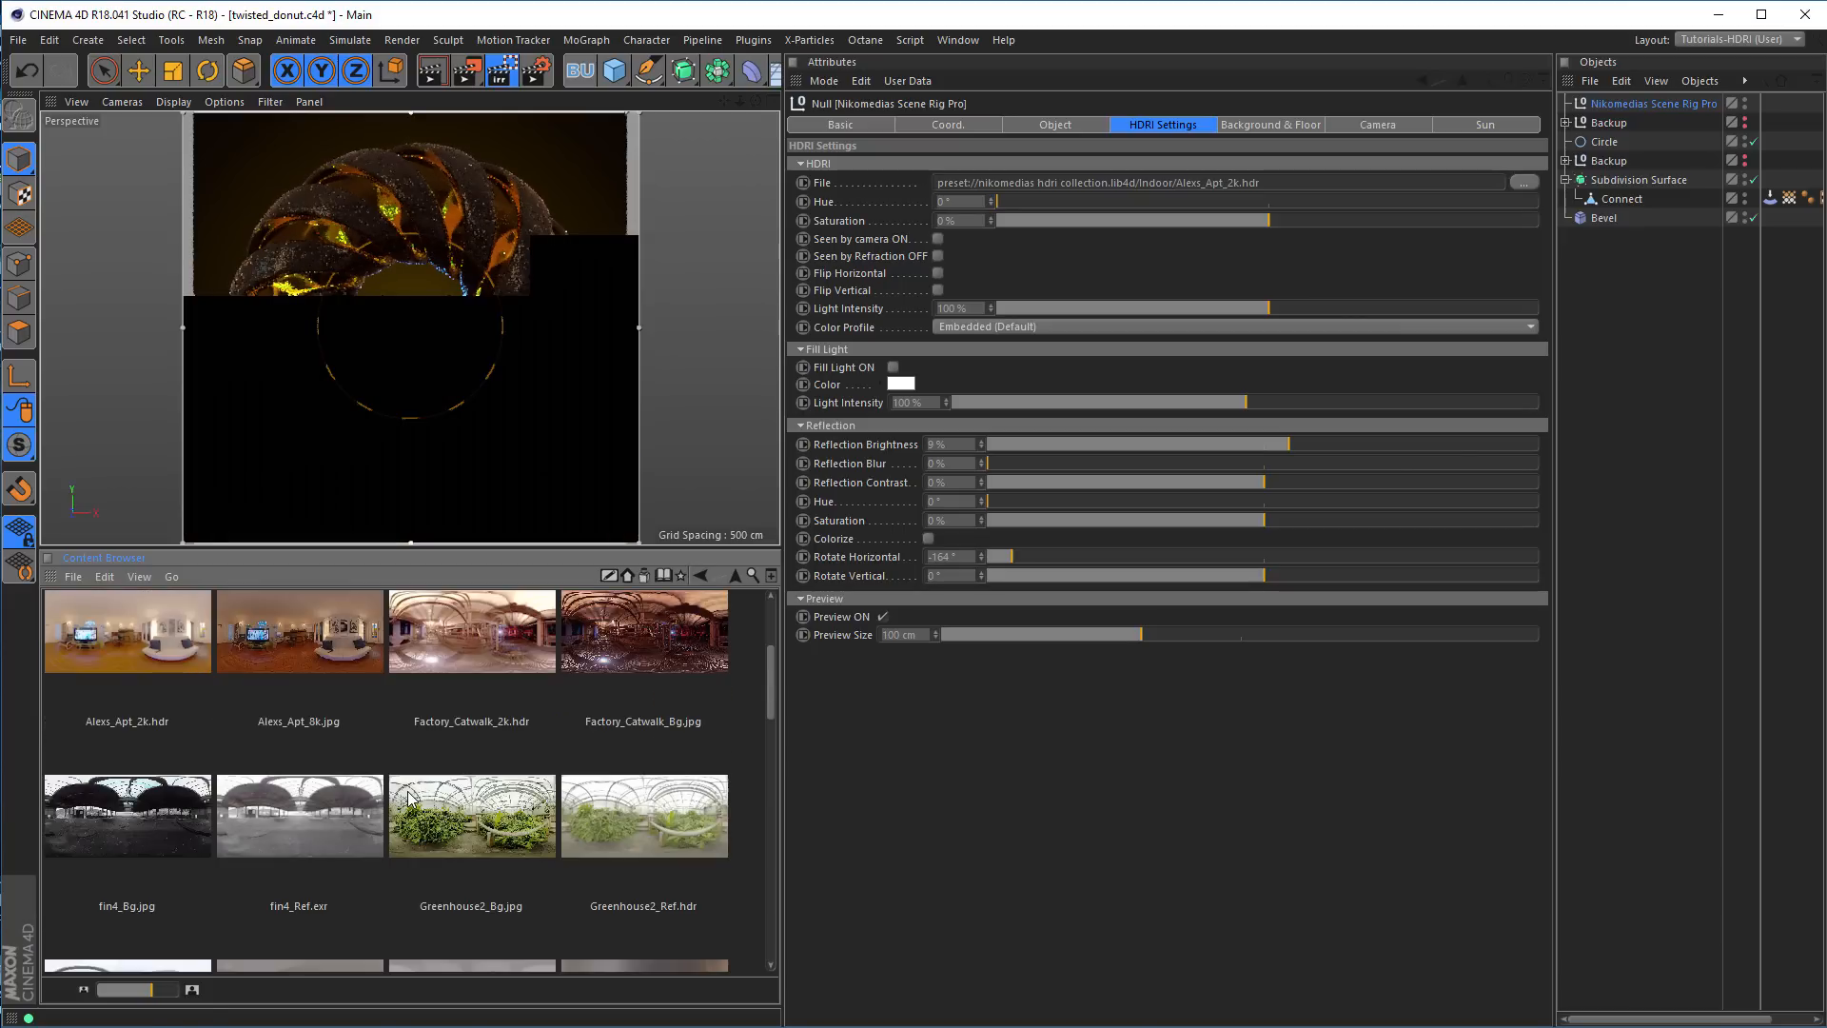
scroll(407, 790, "up", 2)
scroll(407, 790, "down", 3)
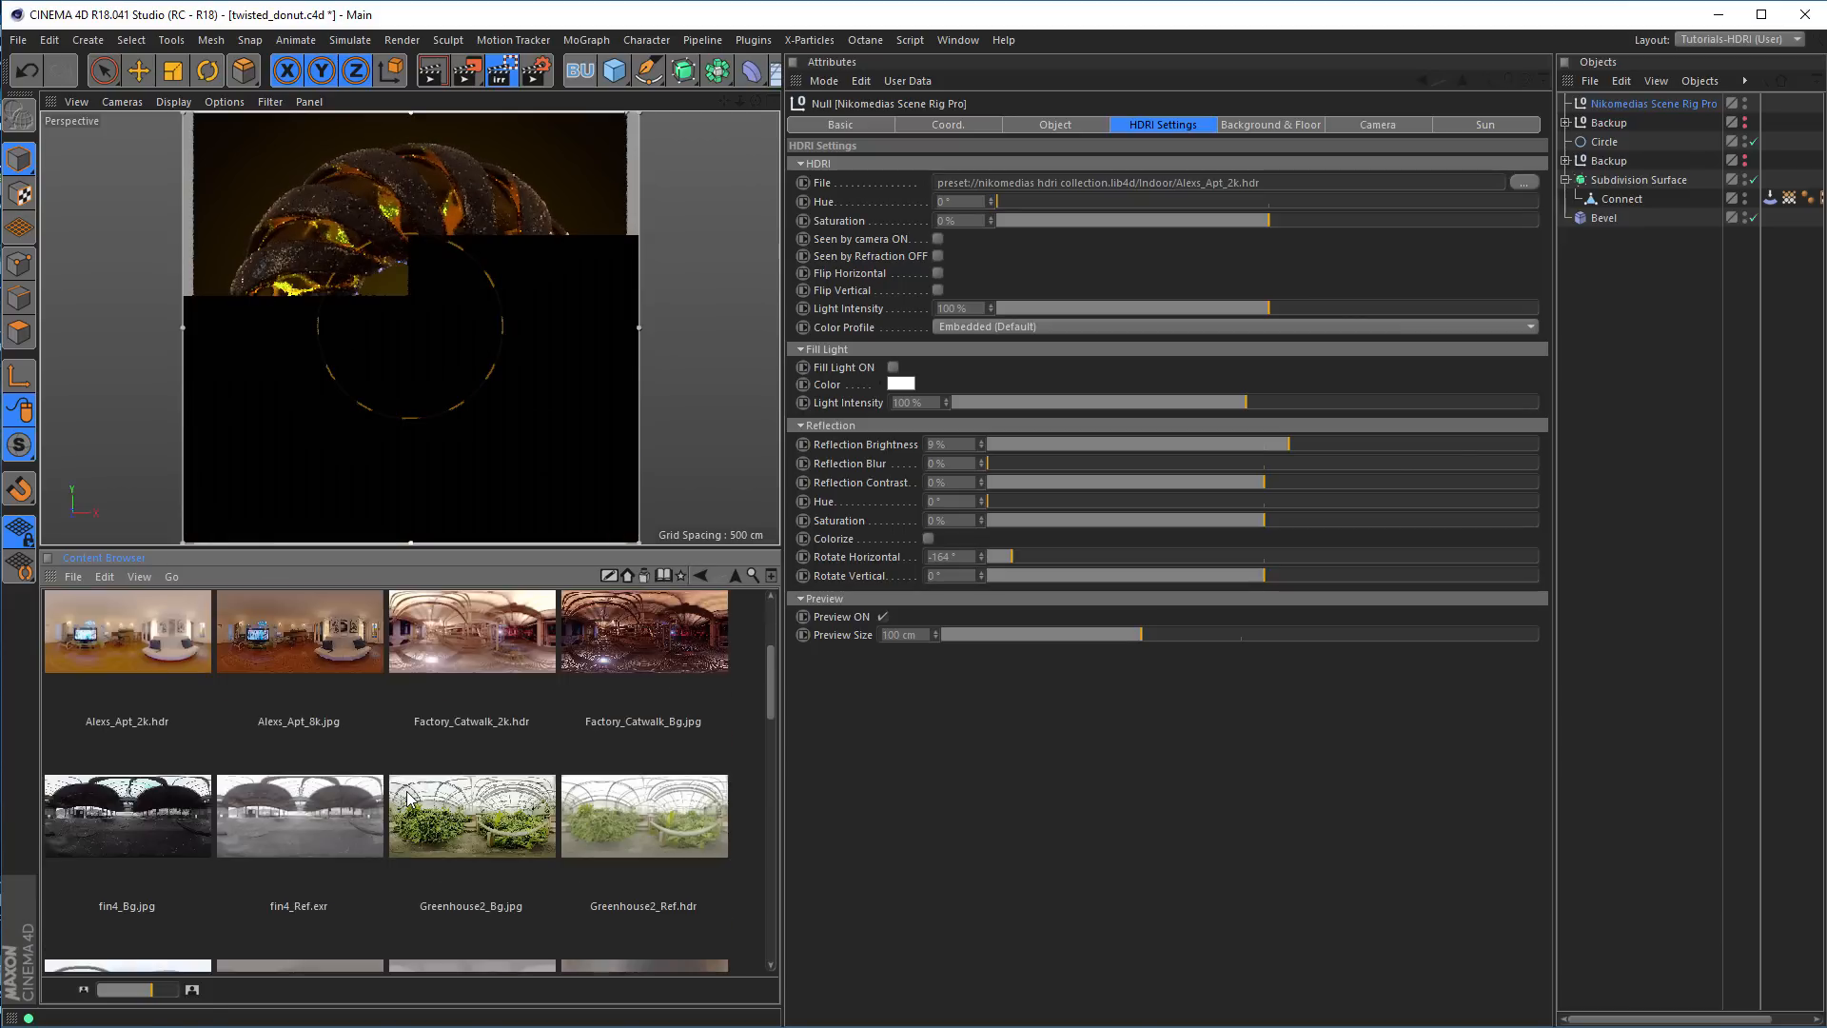
scroll(408, 791, "down", 2)
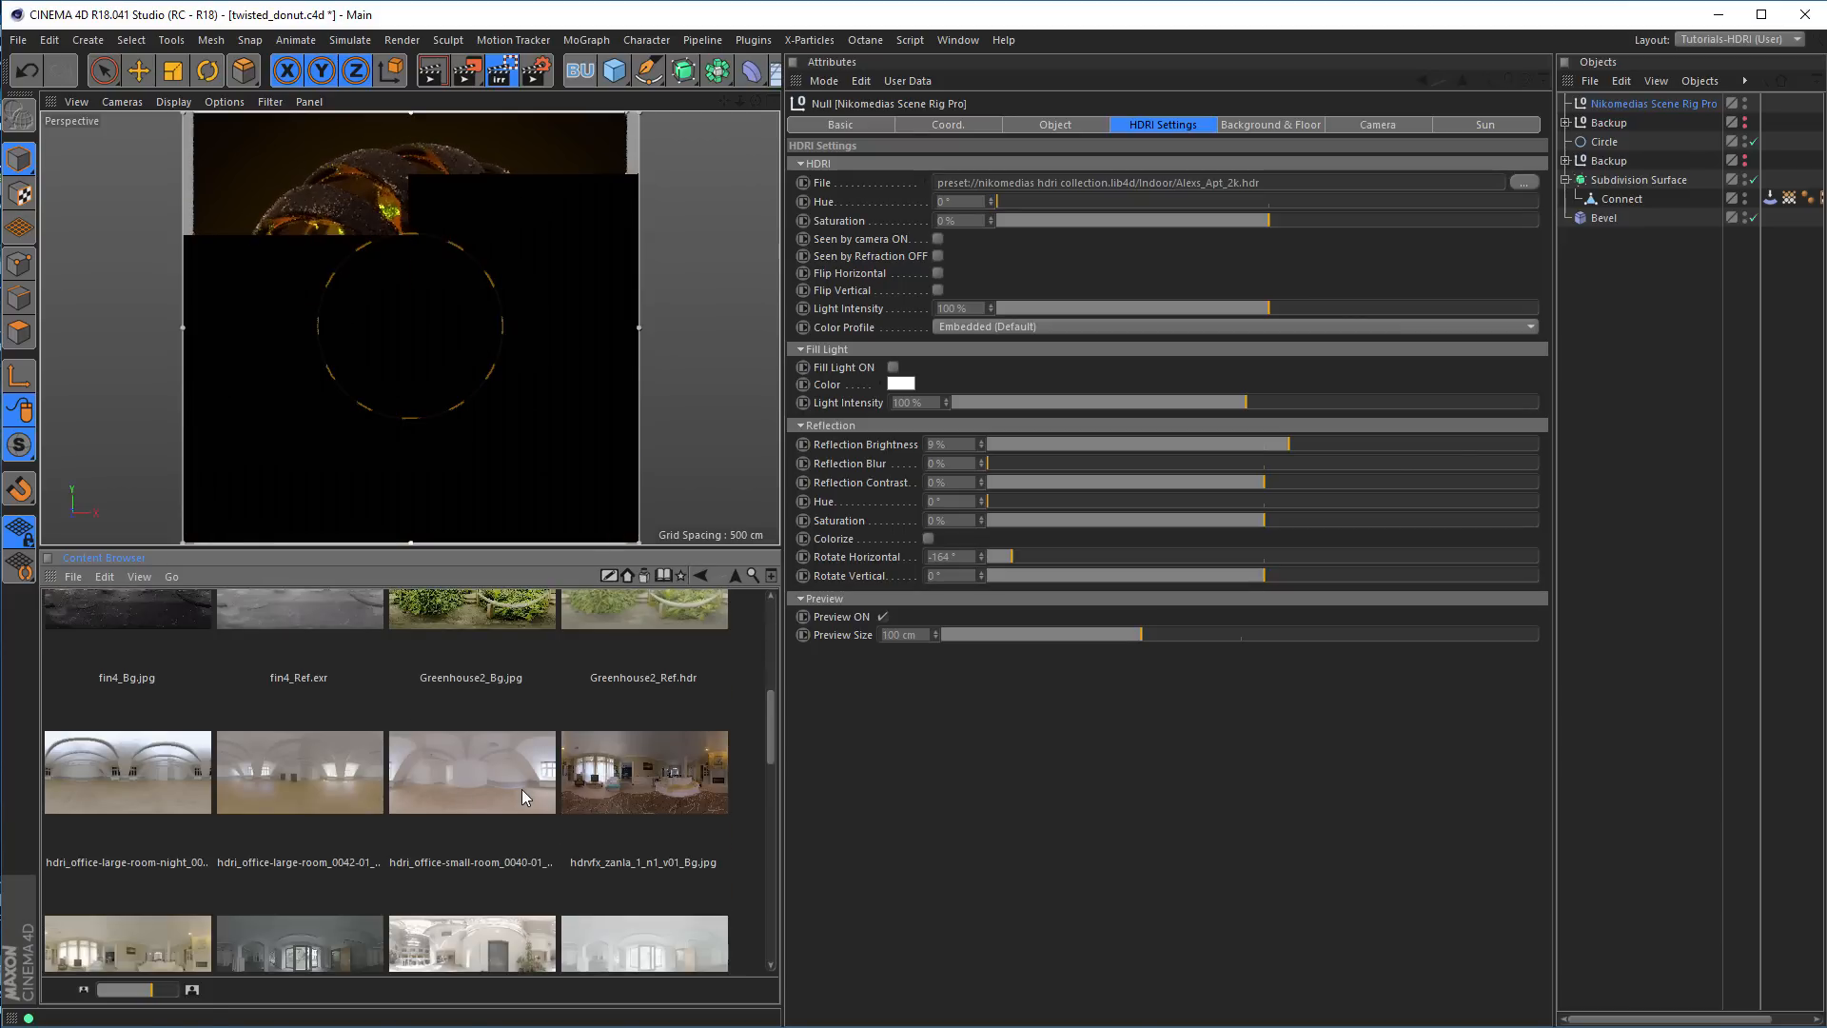
scroll(522, 796, "down", 2)
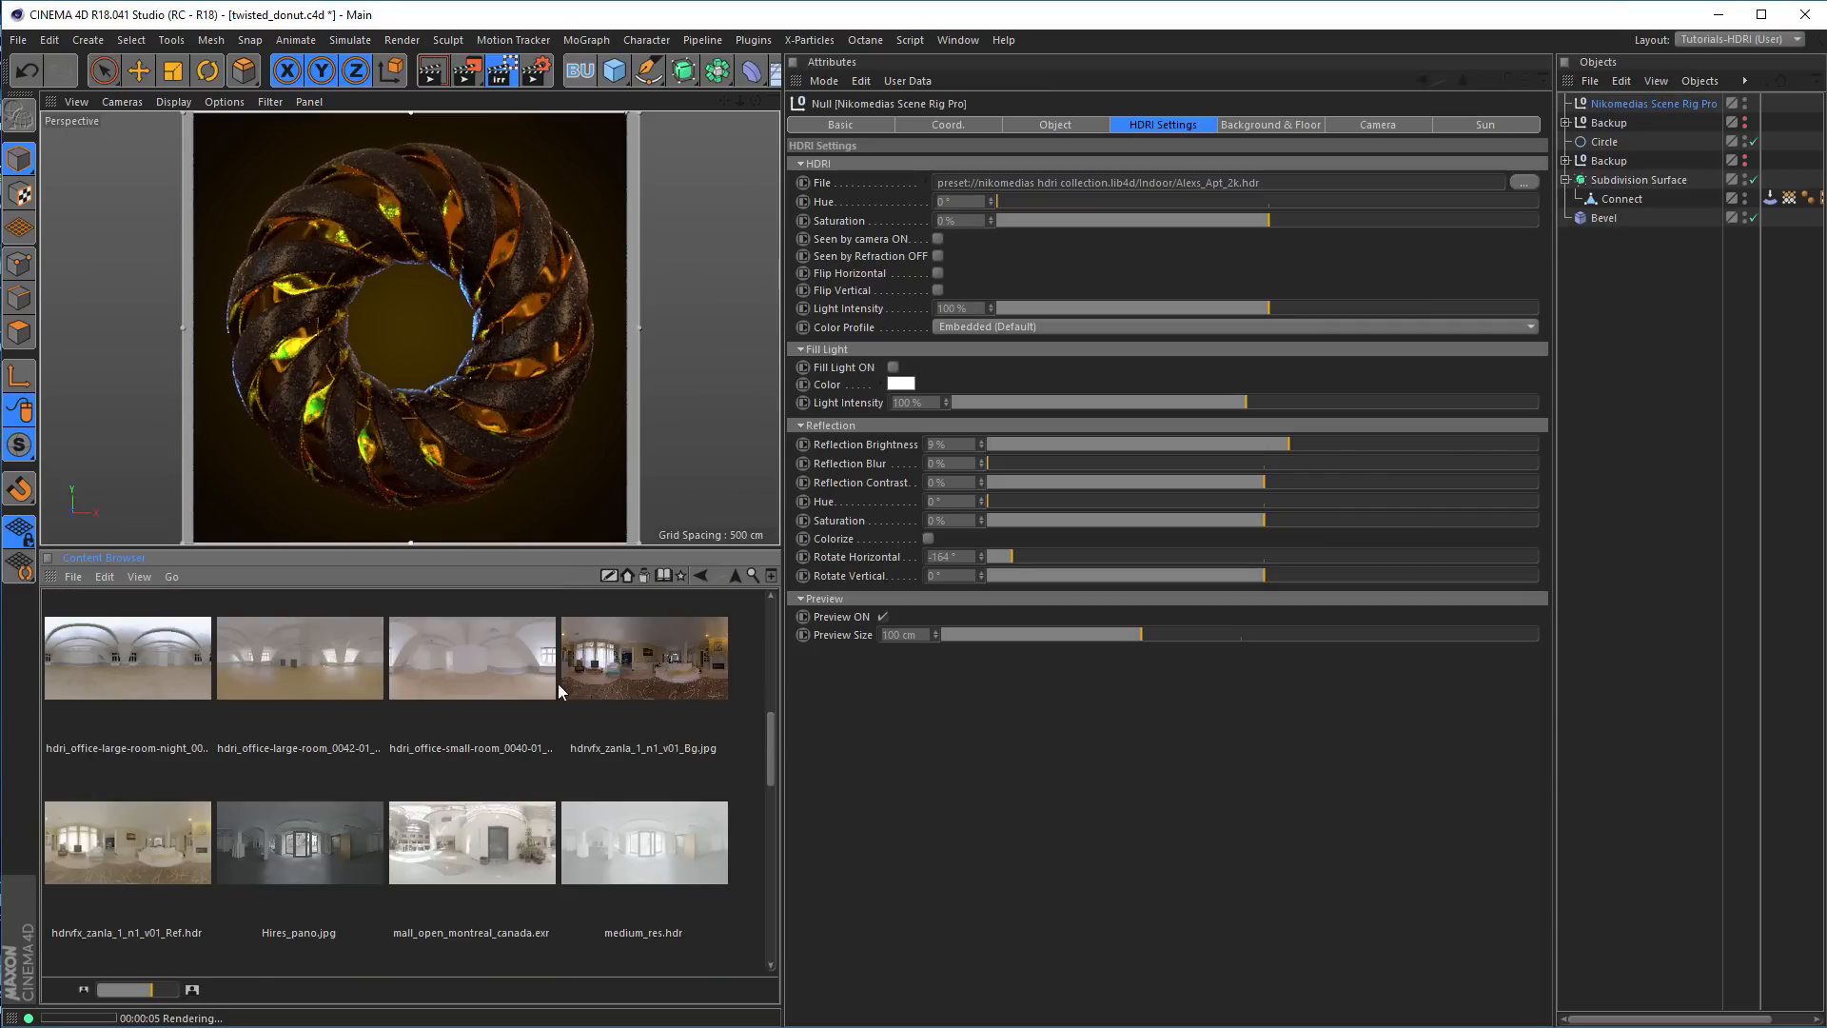
scroll(397, 709, "down", 2)
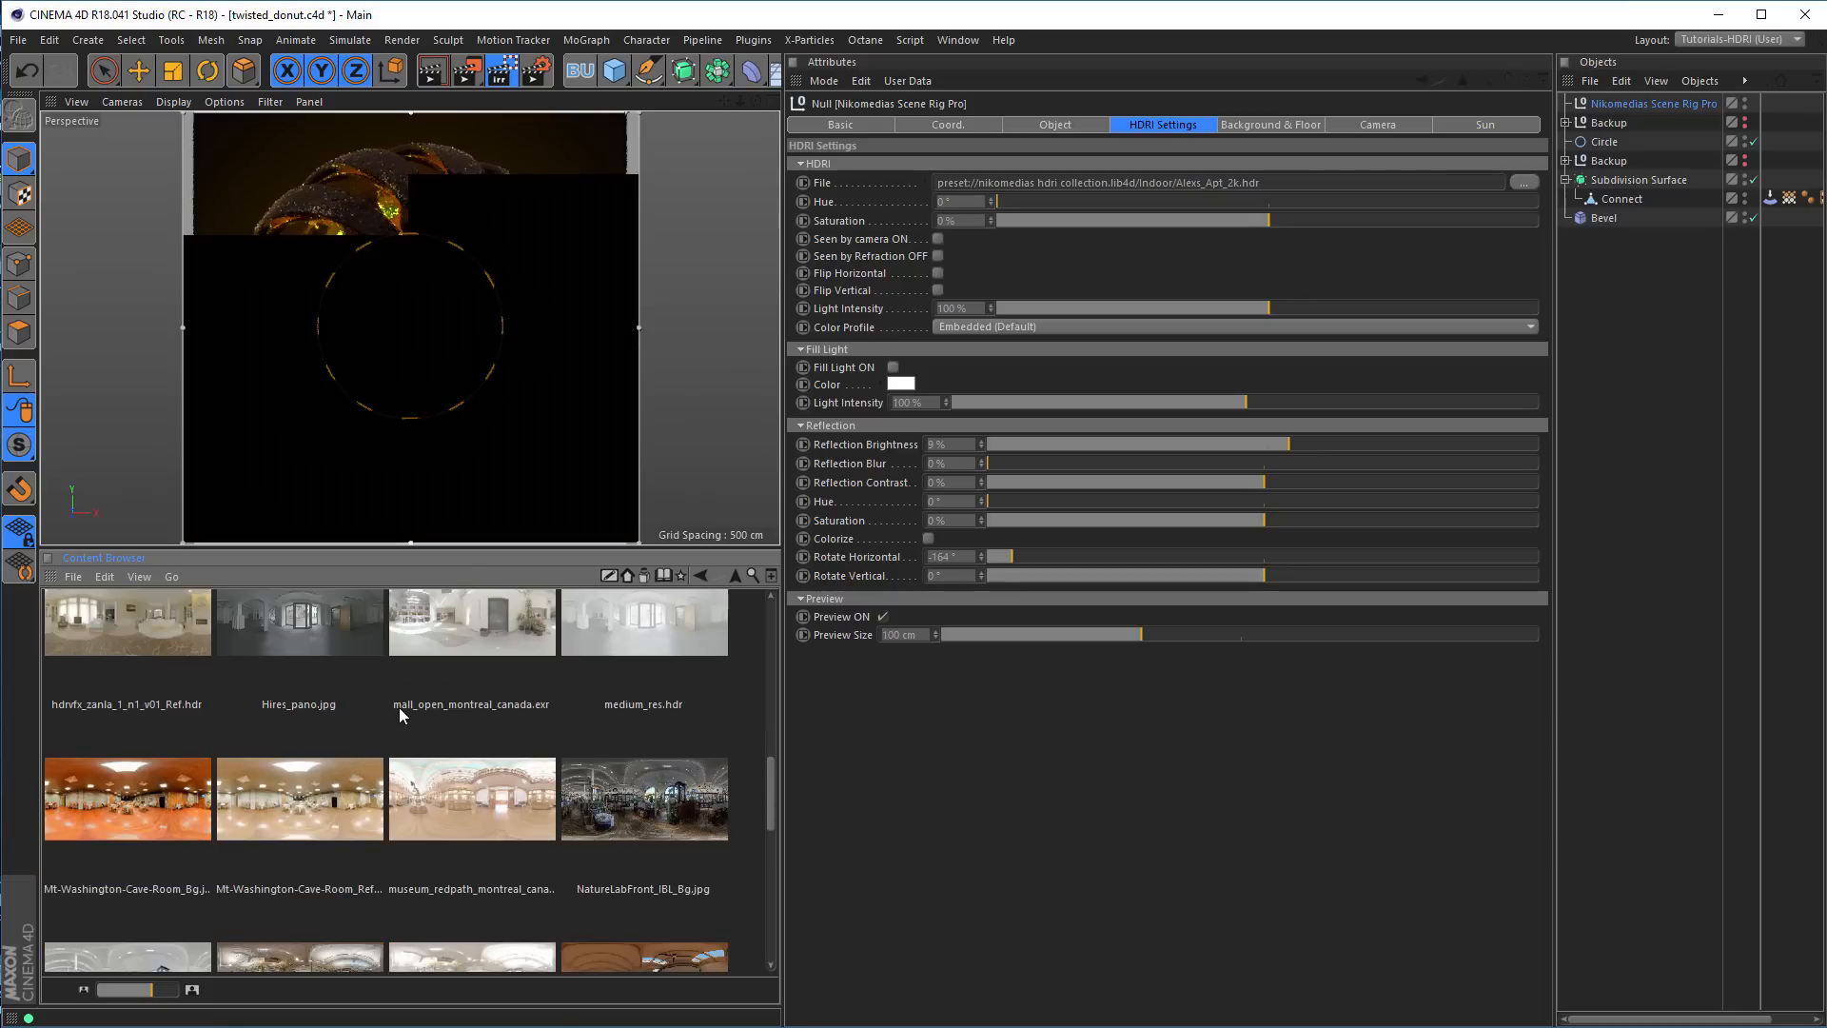
scroll(383, 693, "down", 1)
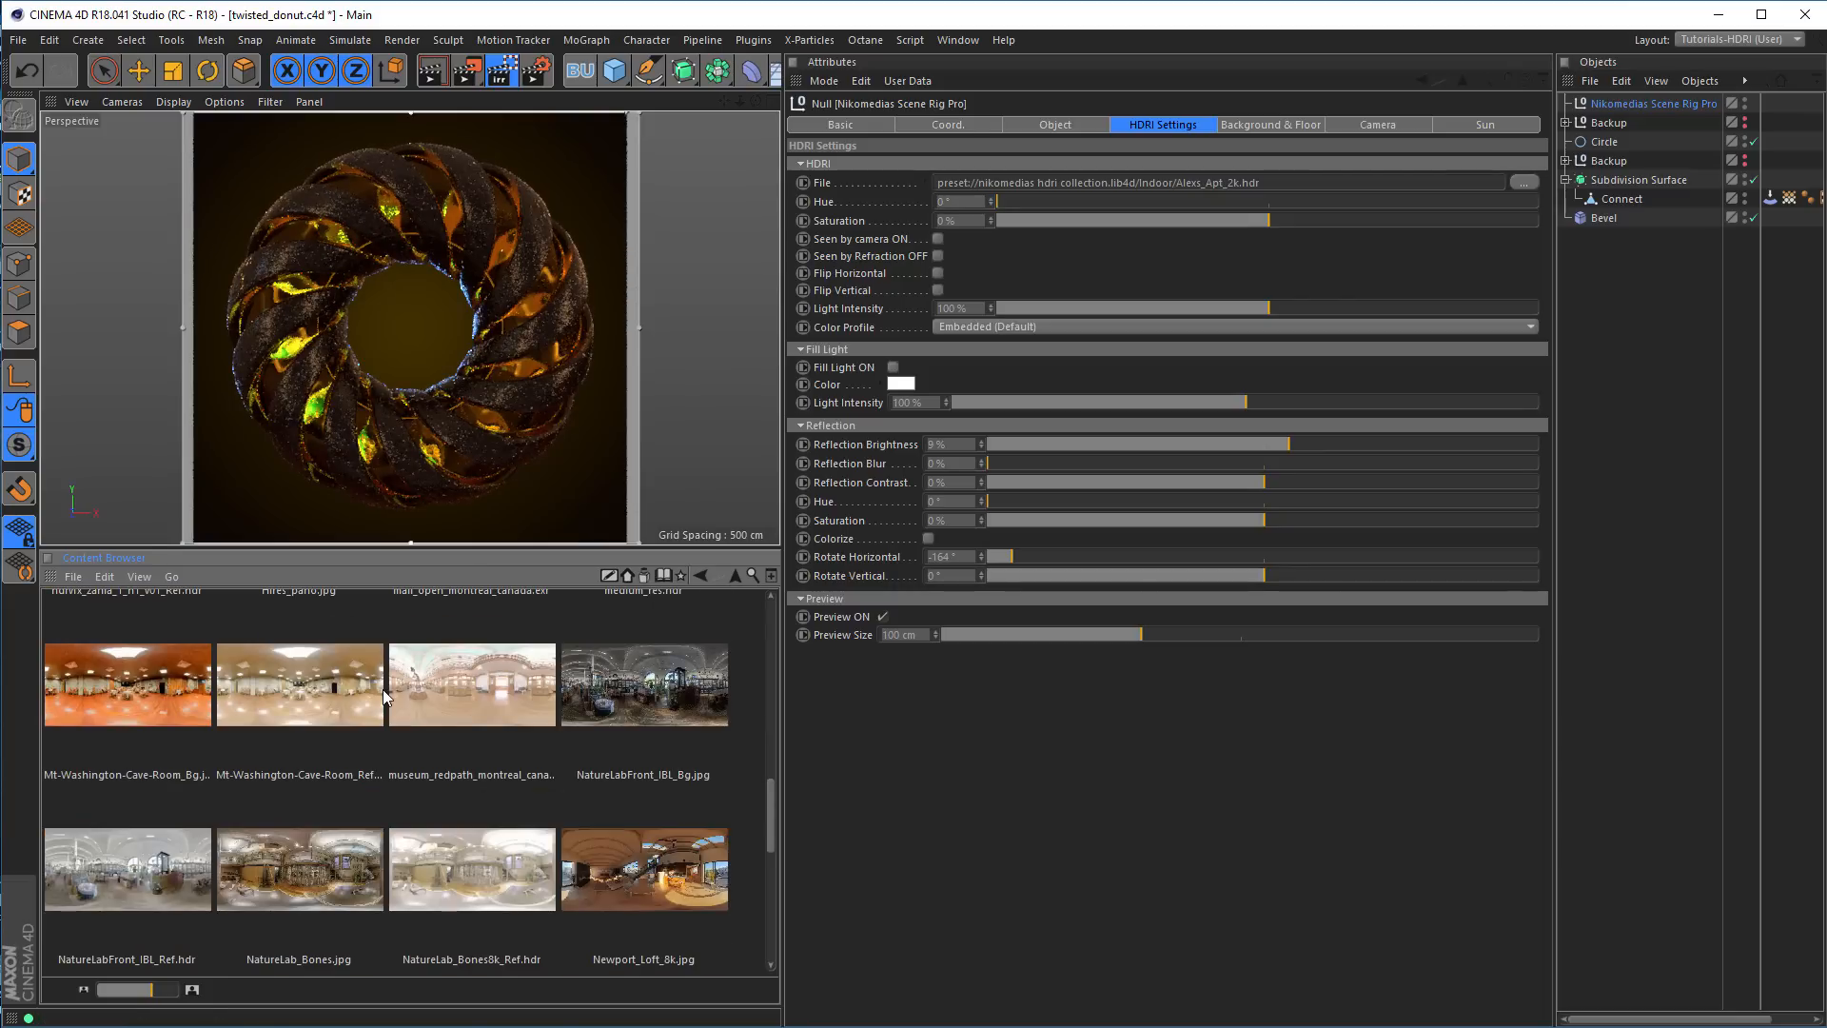
scroll(383, 694, "down", 2)
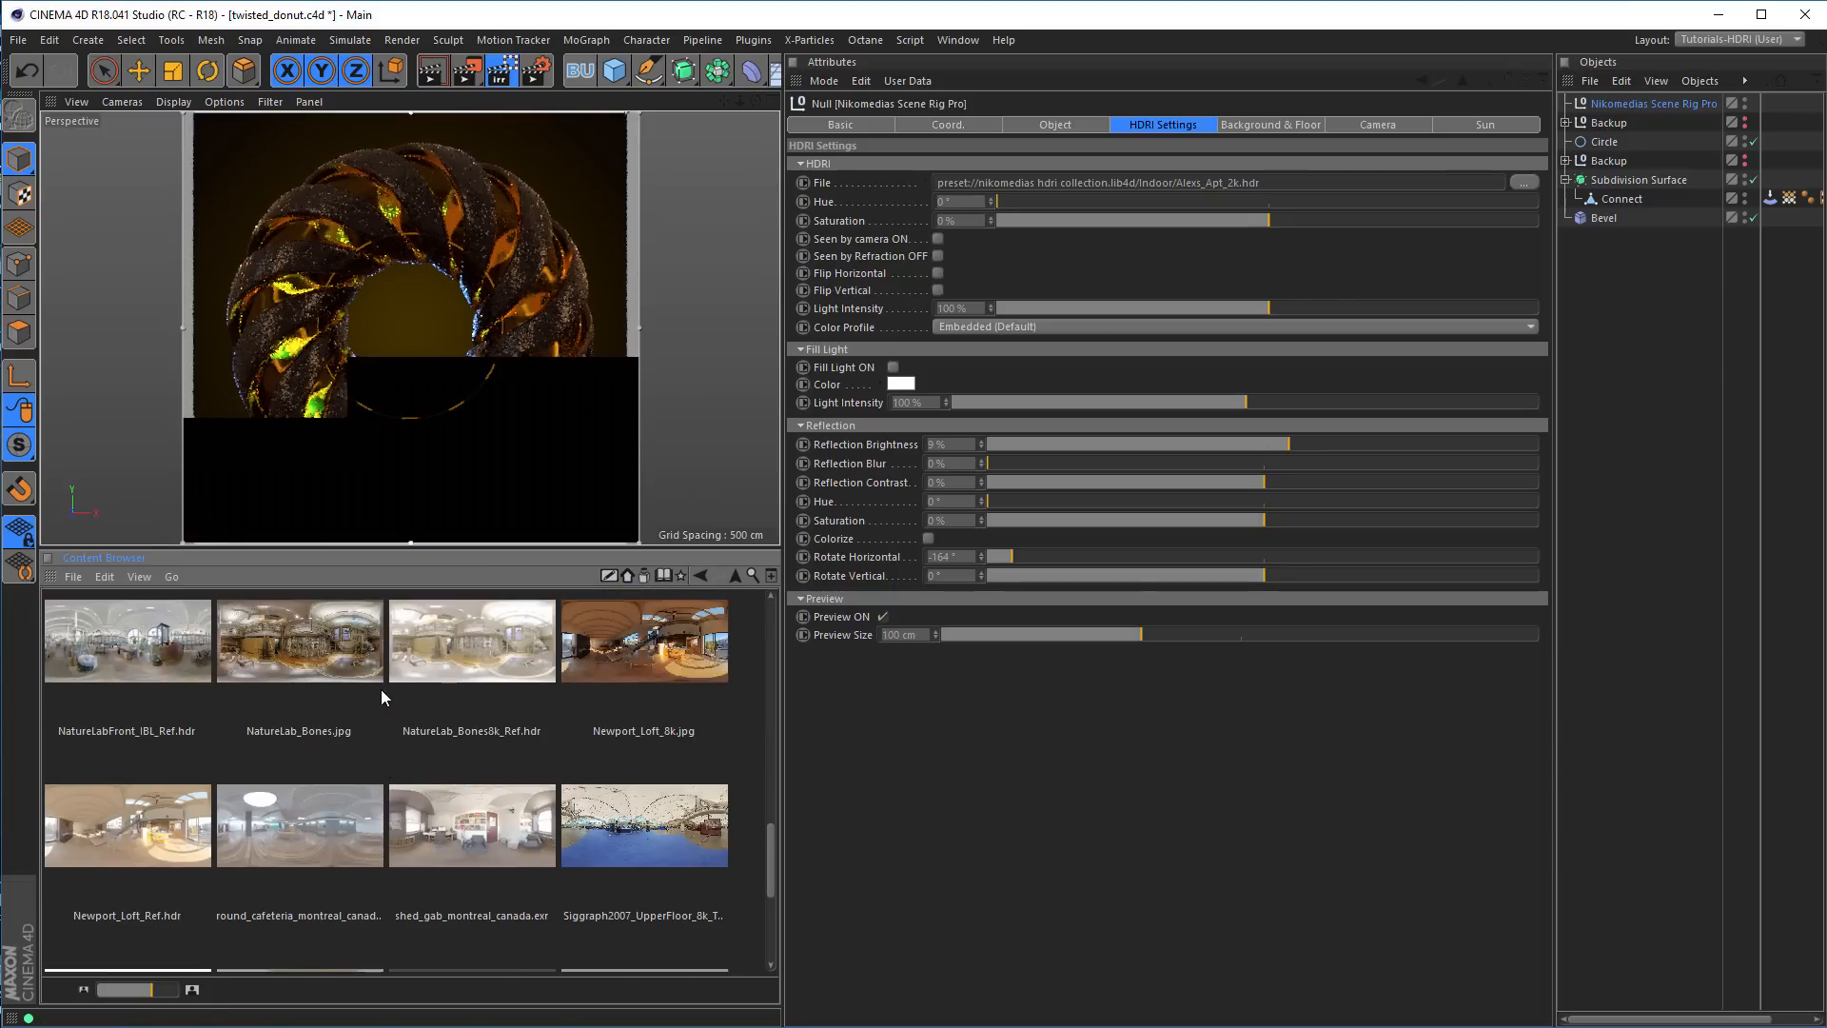
left_click(161, 837)
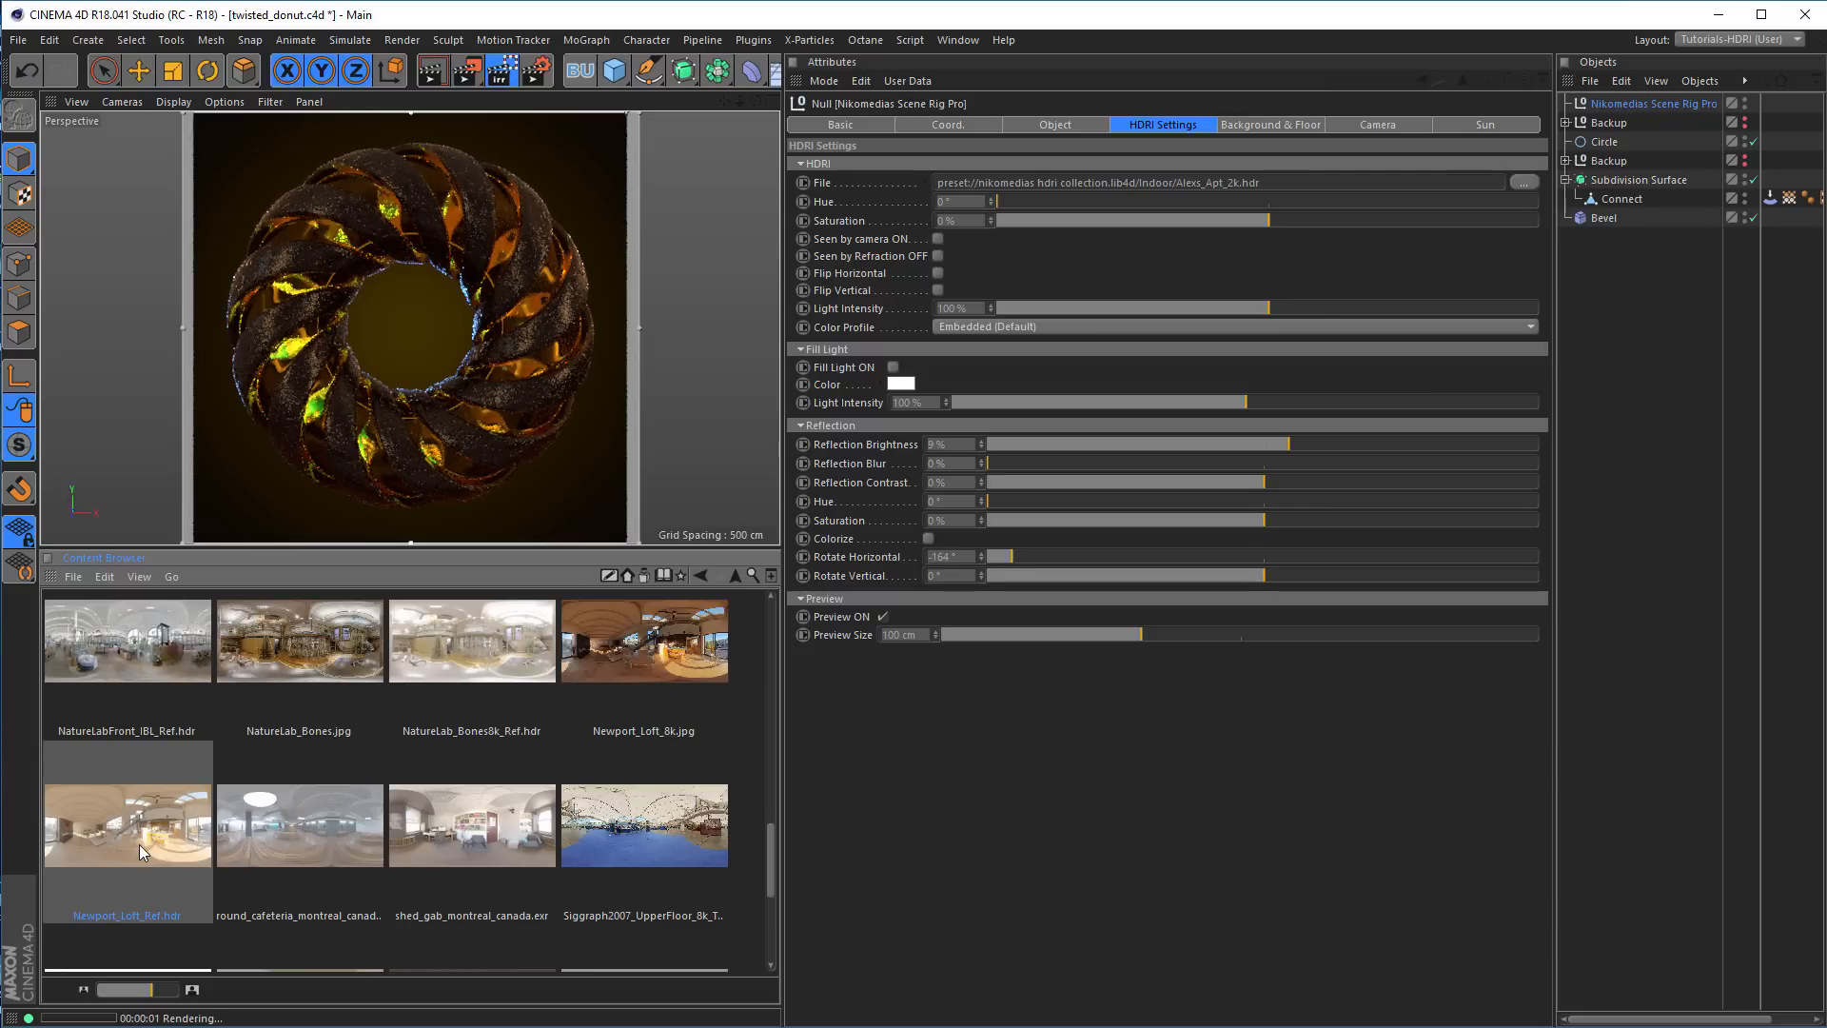
left_click_drag(133, 848, 1075, 187)
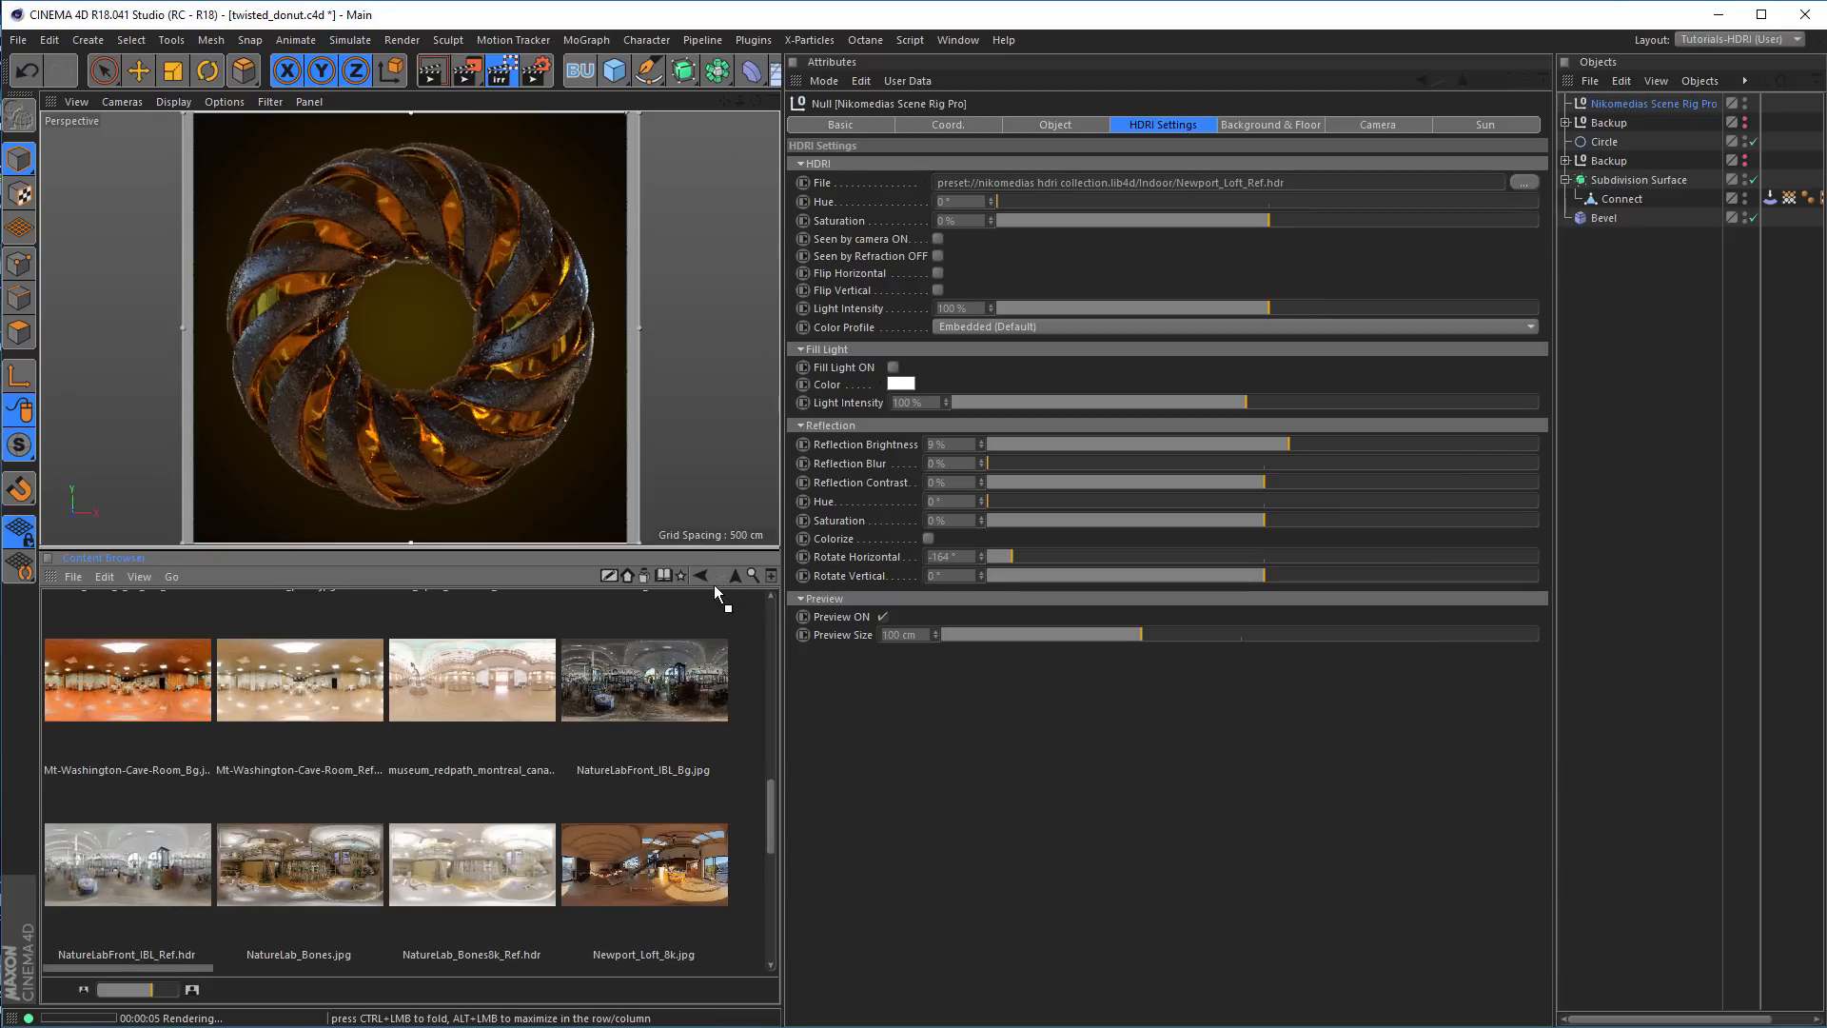
left_click_drag(714, 587, 715, 586)
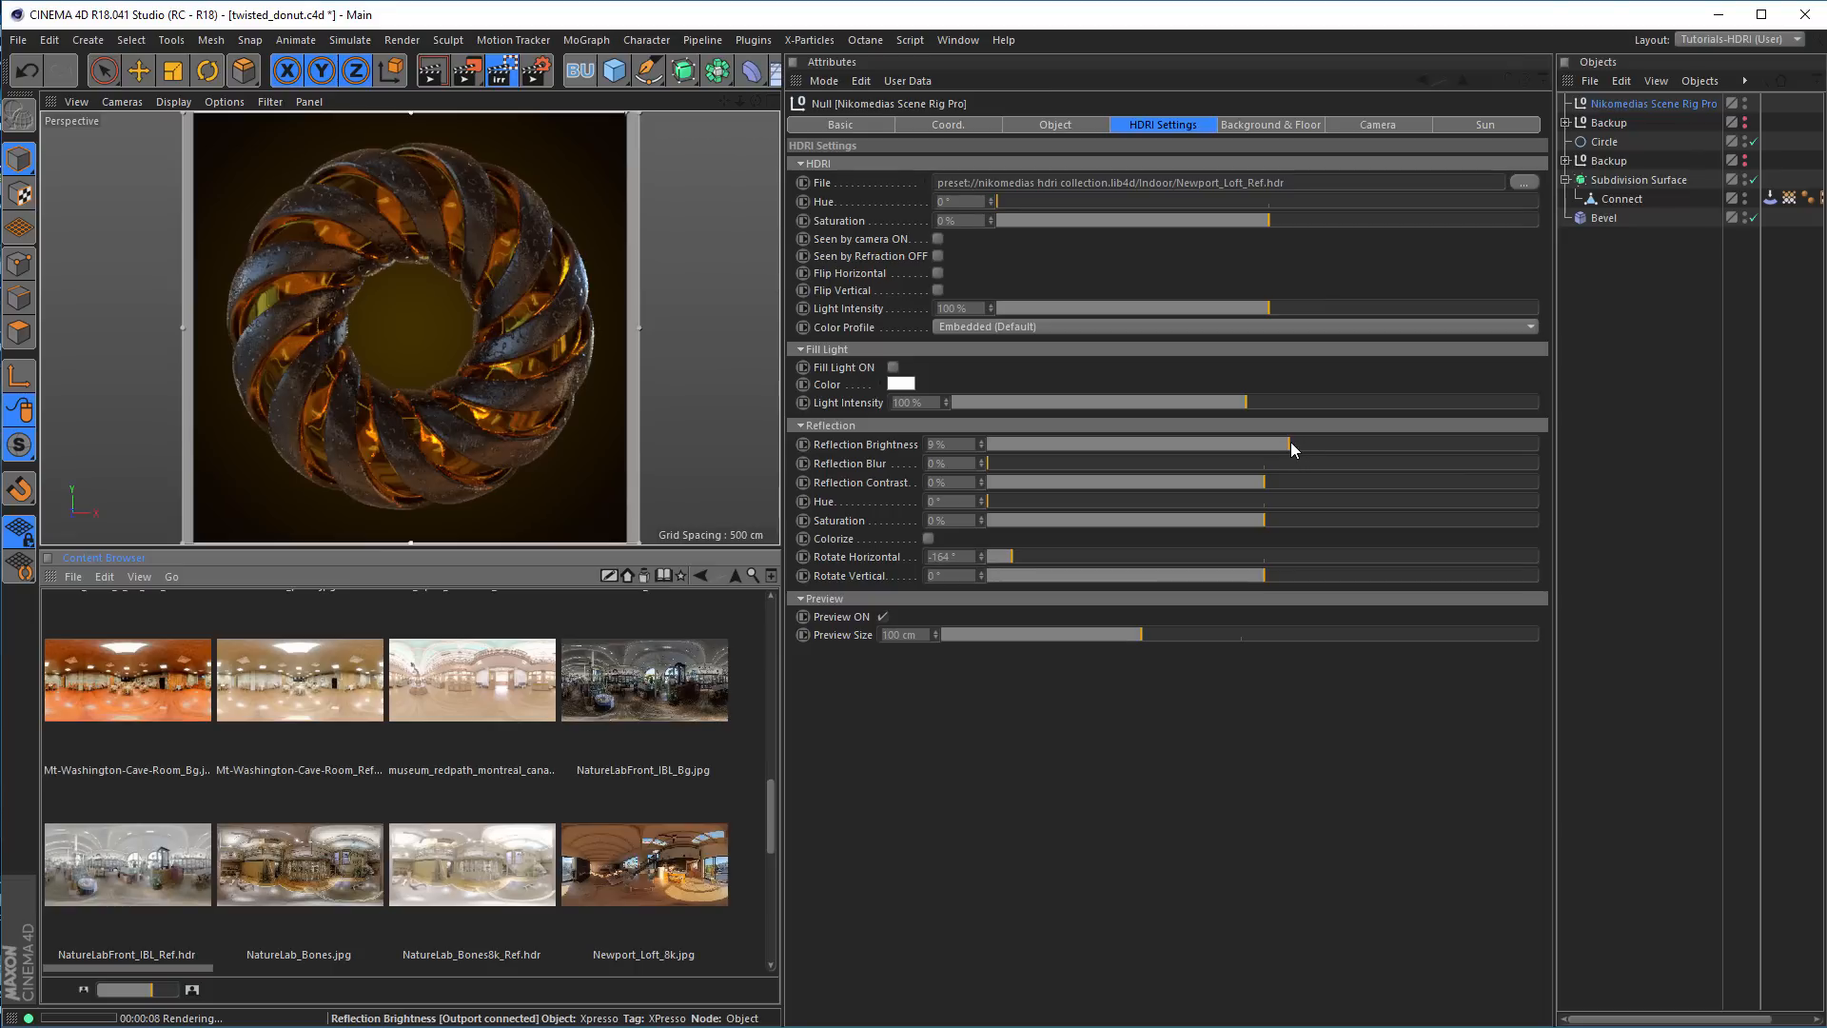
Set the scene rig's reflection brightness to 15%
left_click_drag(1291, 443, 1338, 443)
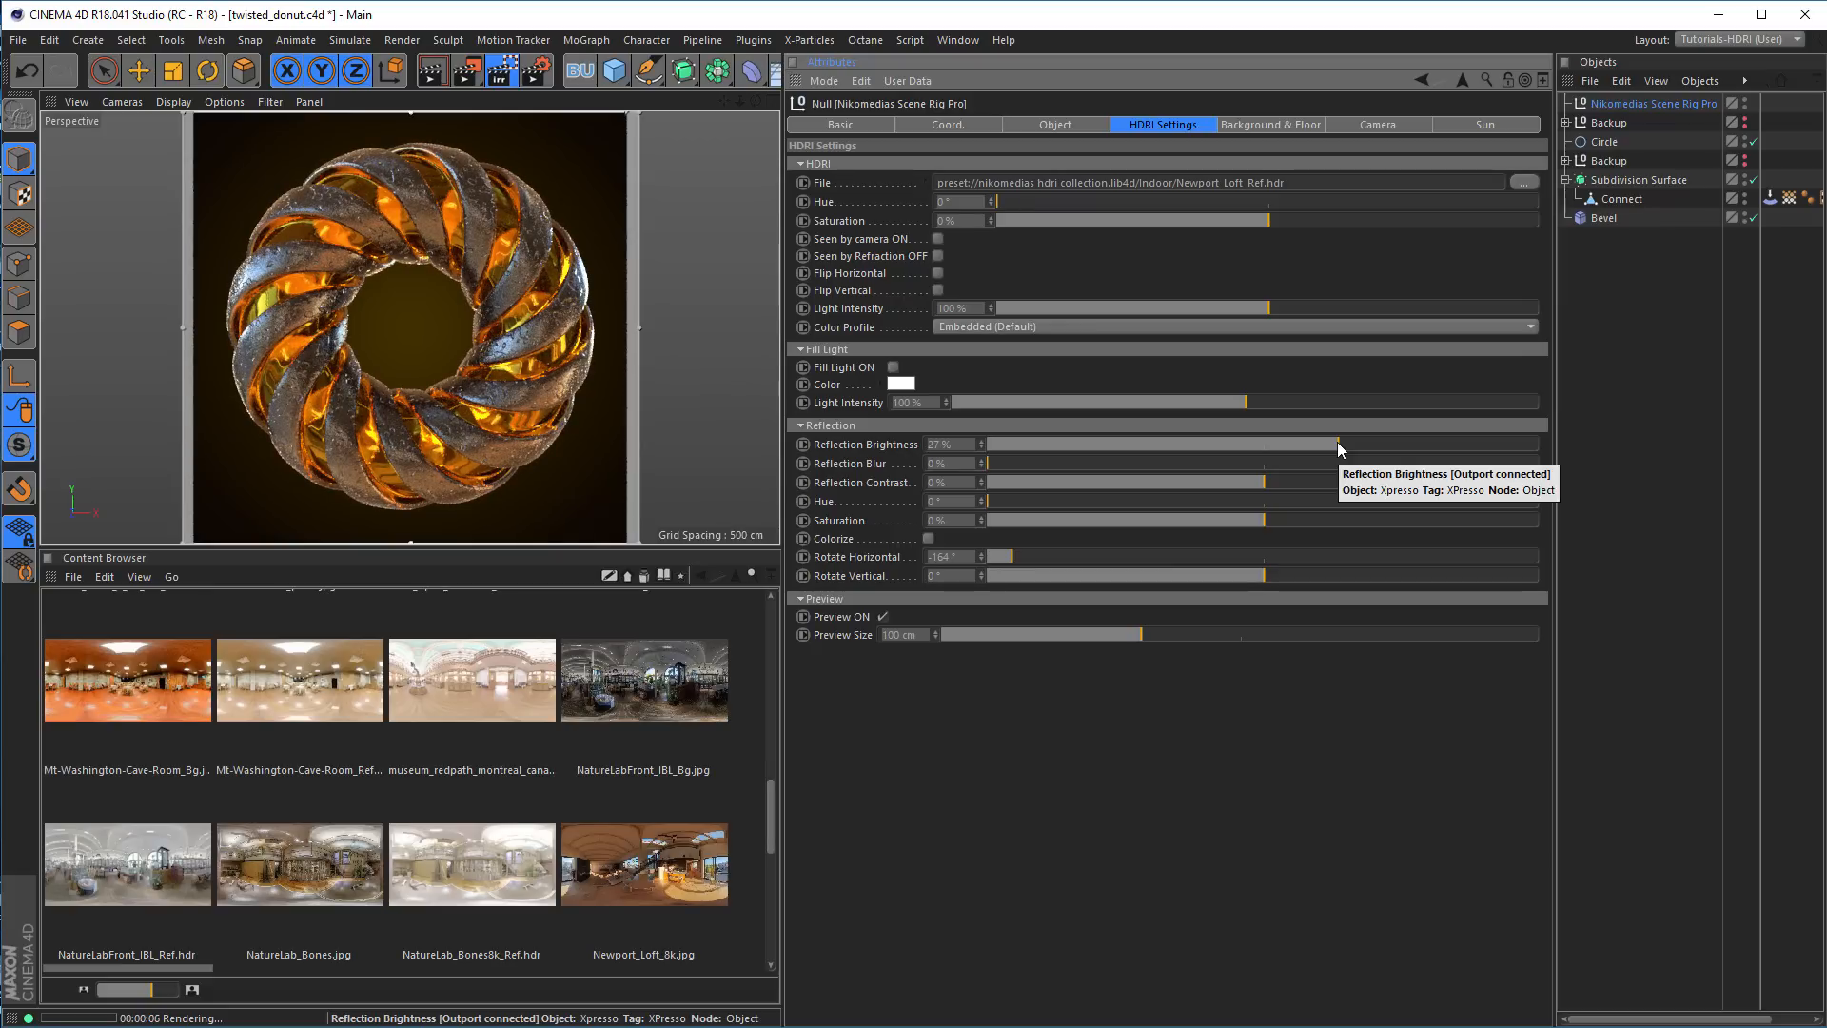
double_click(962, 439)
type("15")
key("Return")
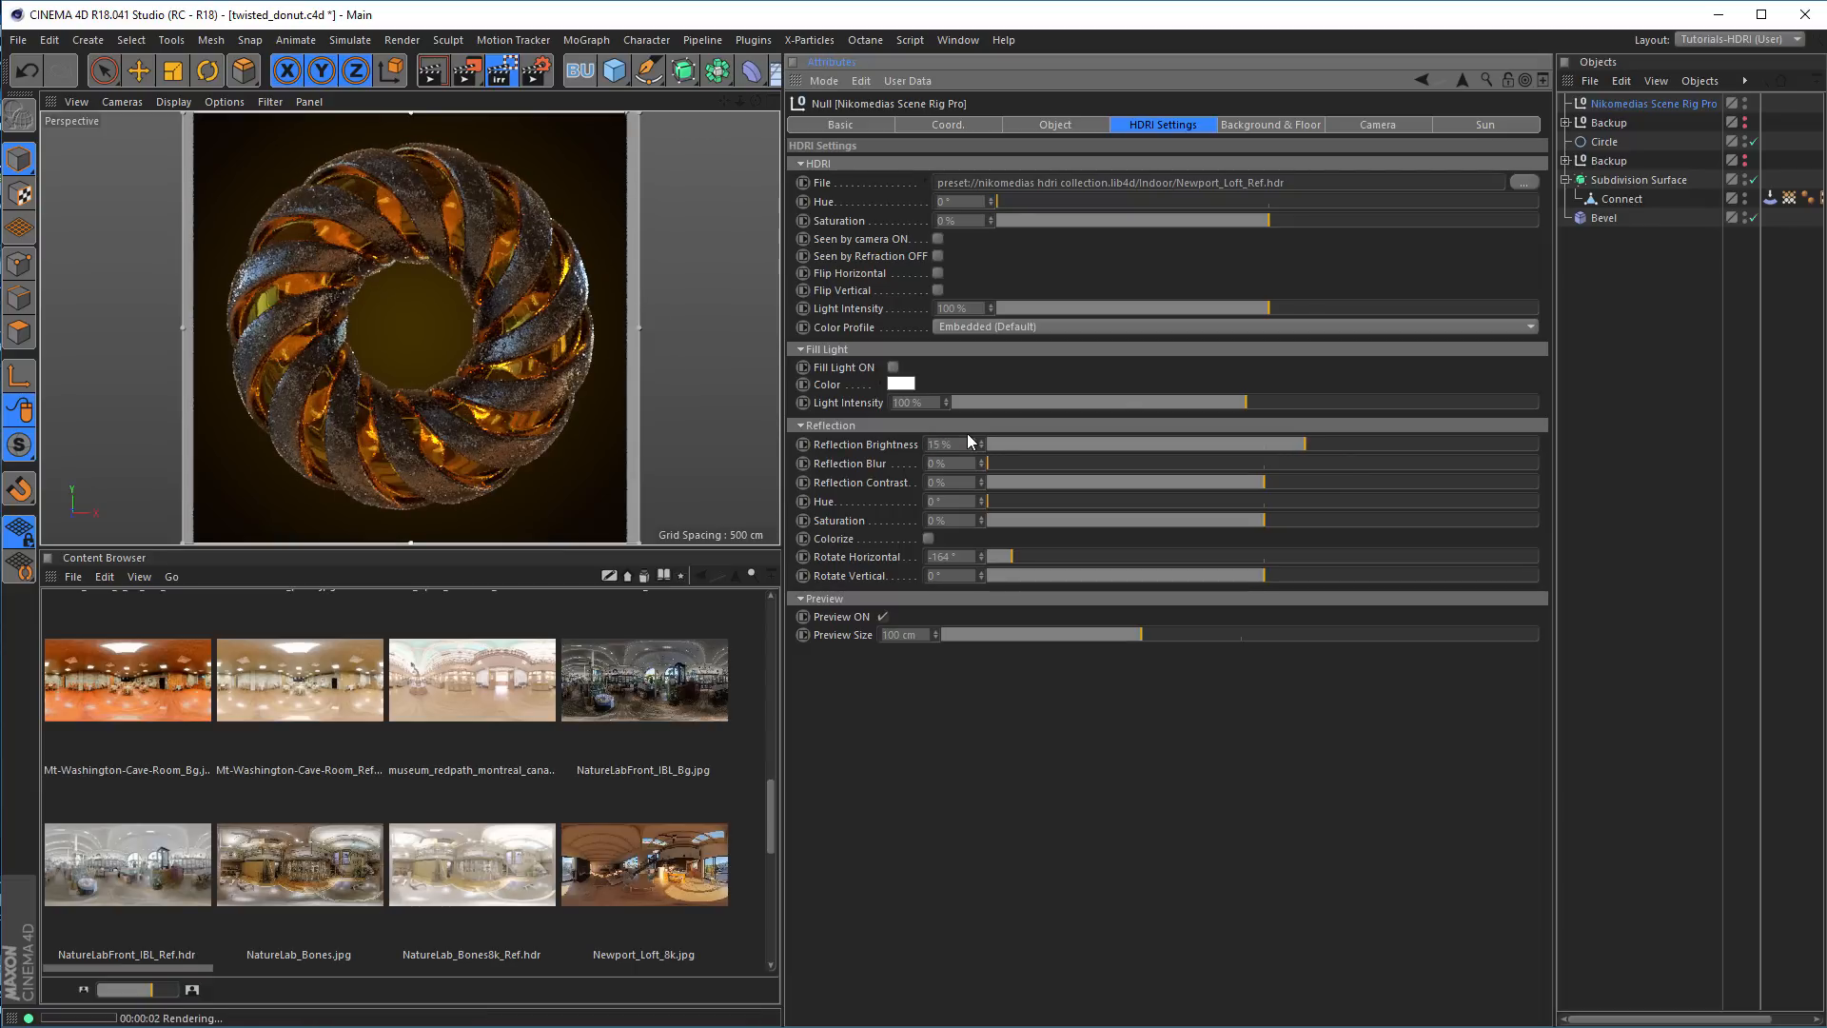
Switch to the Tutorials (User) layout and render the donut in the viewport
left_click(1719, 16)
left_click(1711, 42)
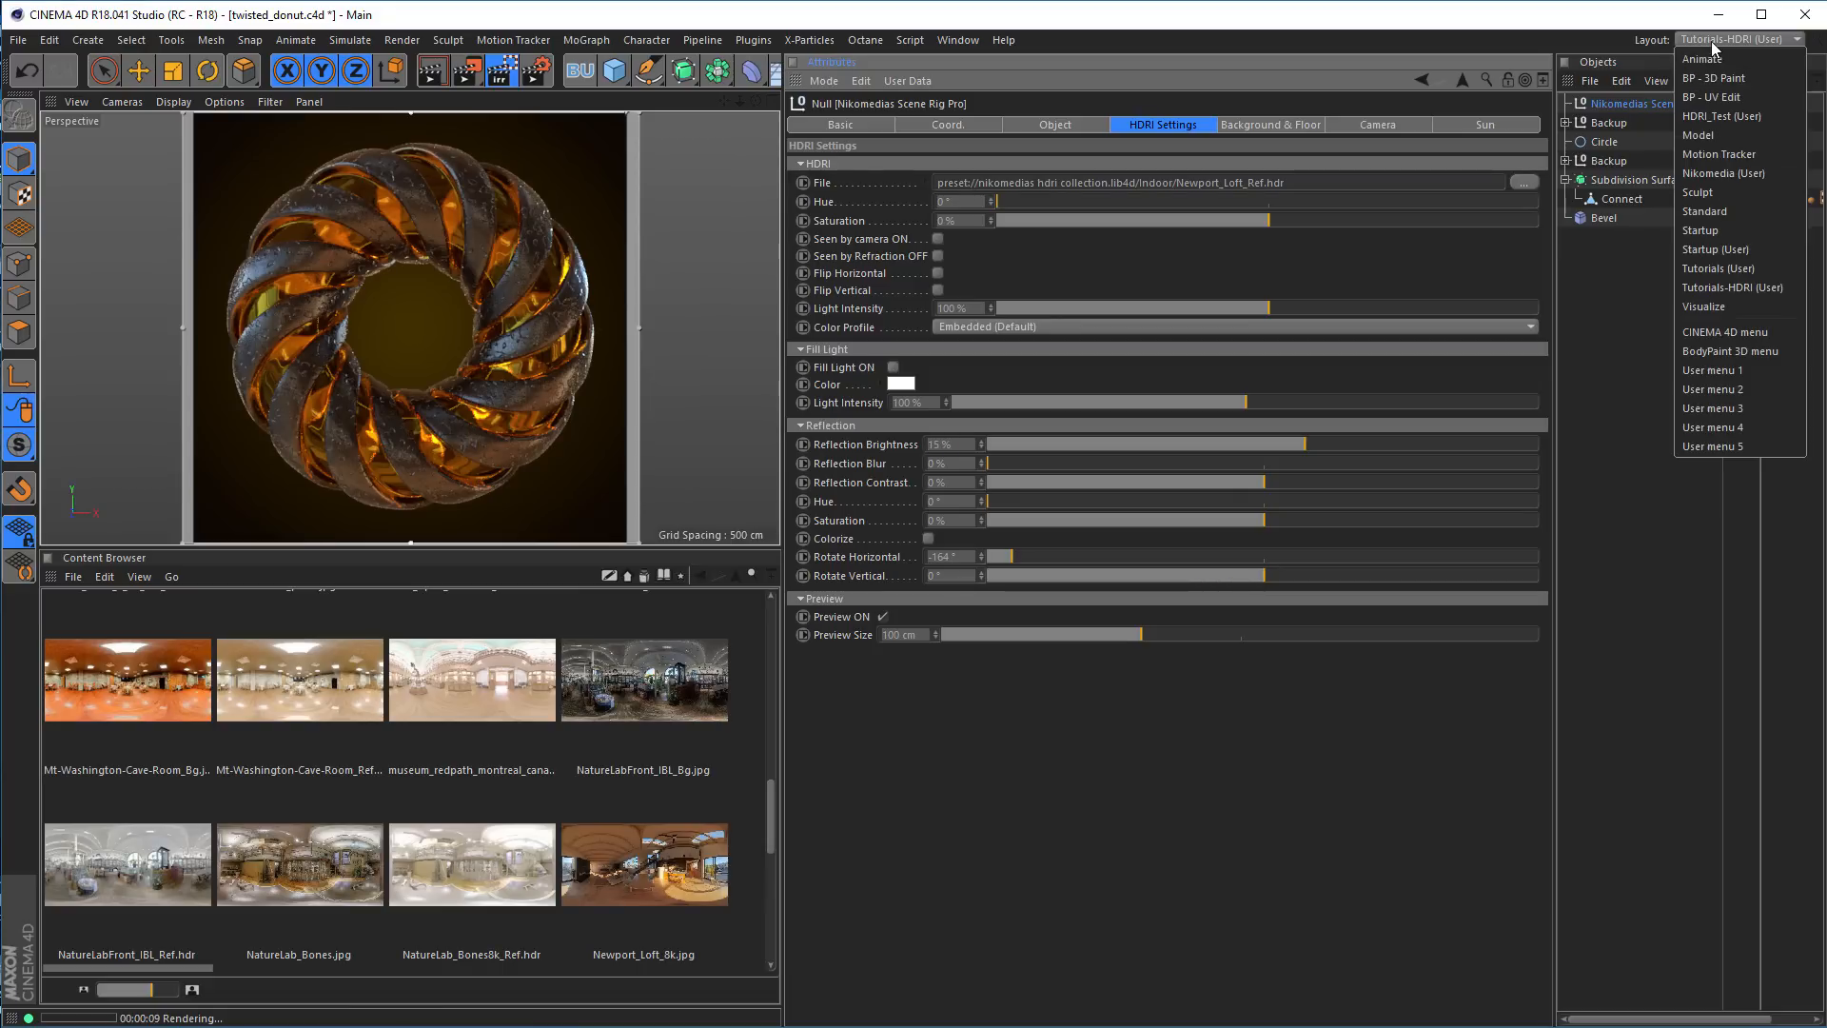
left_click(1743, 268)
key("ctrl+r")
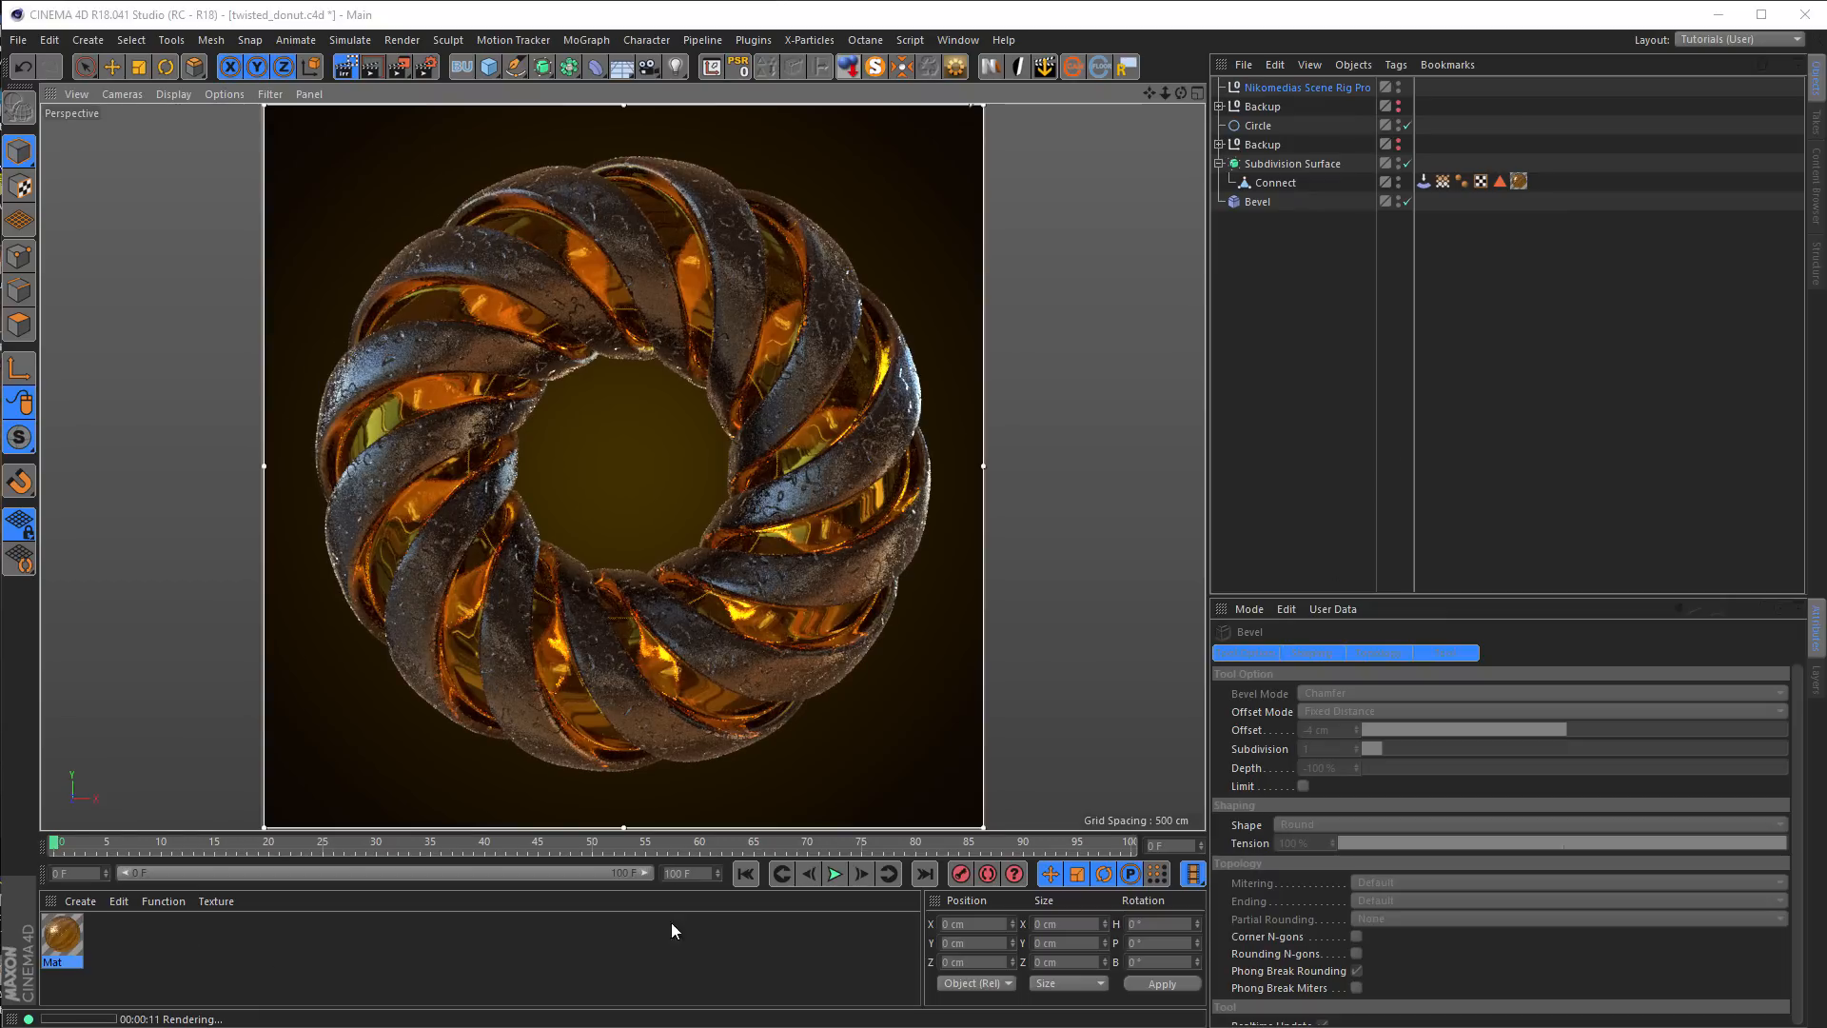
Reset the scene rig's background color, hue and saturation to their defaults and set the background brightness to 10%
left_click(1313, 87)
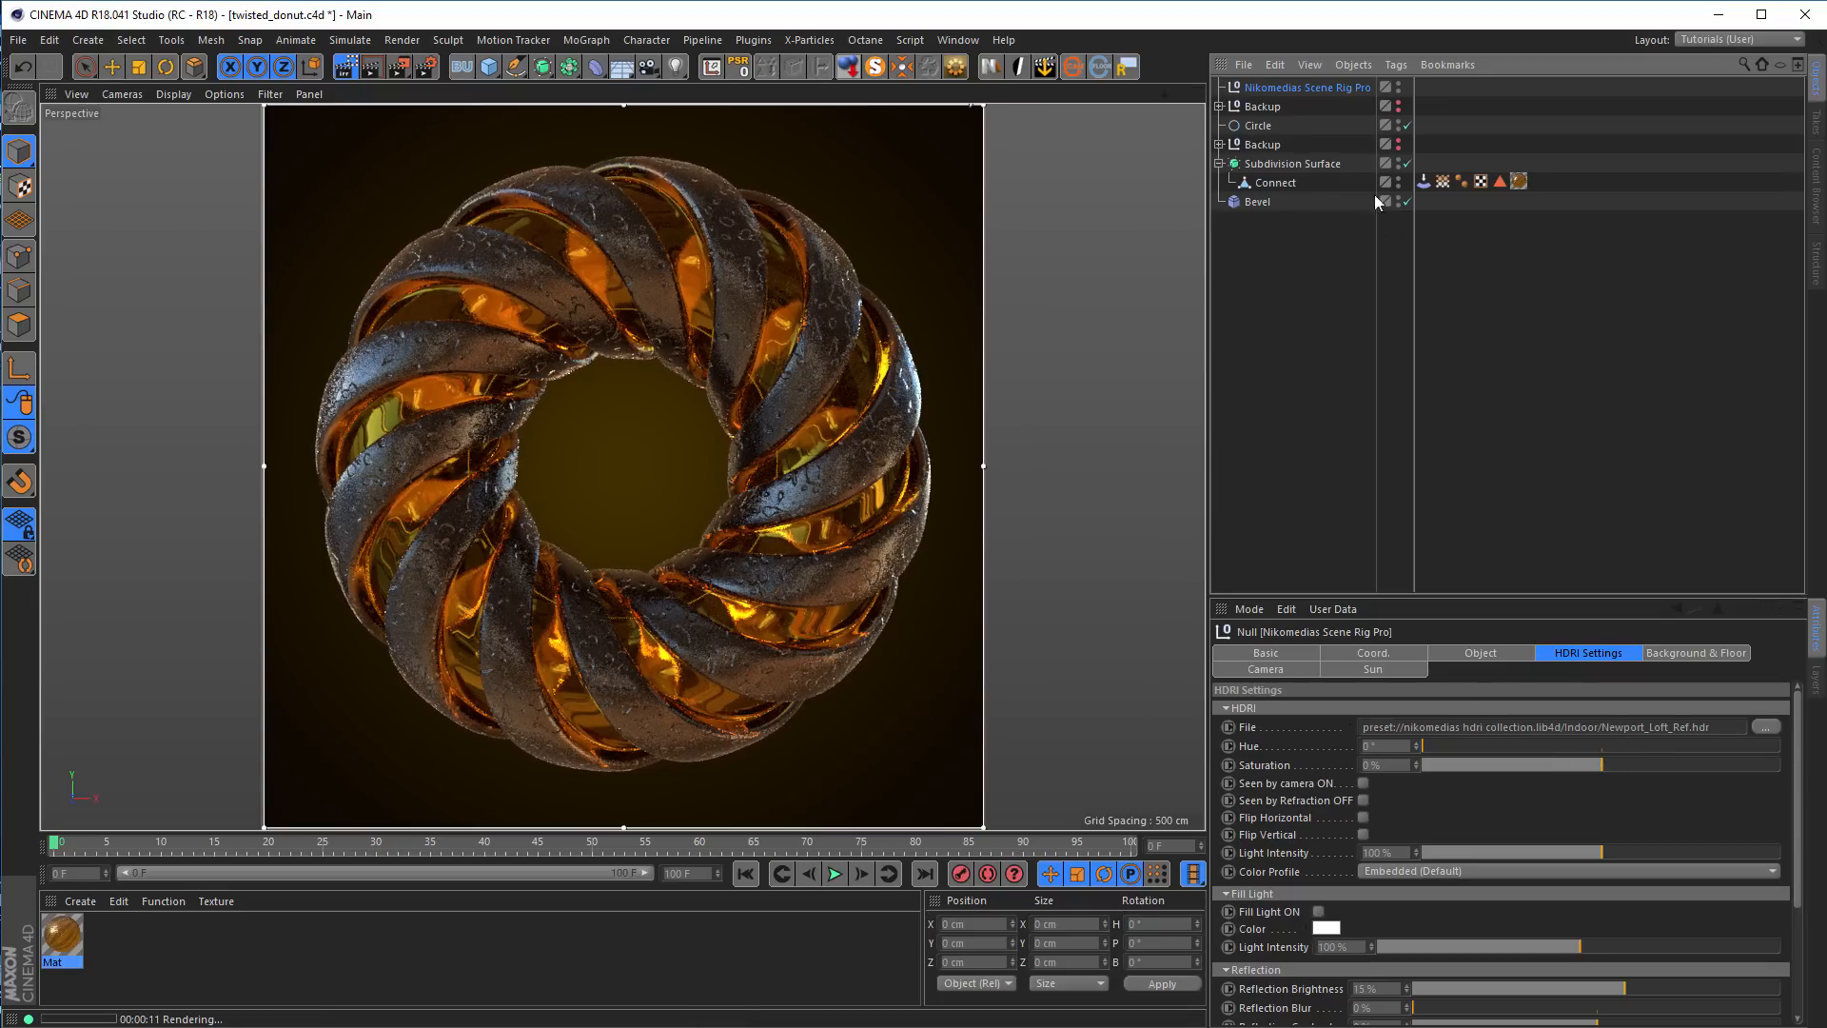
left_click(1327, 87)
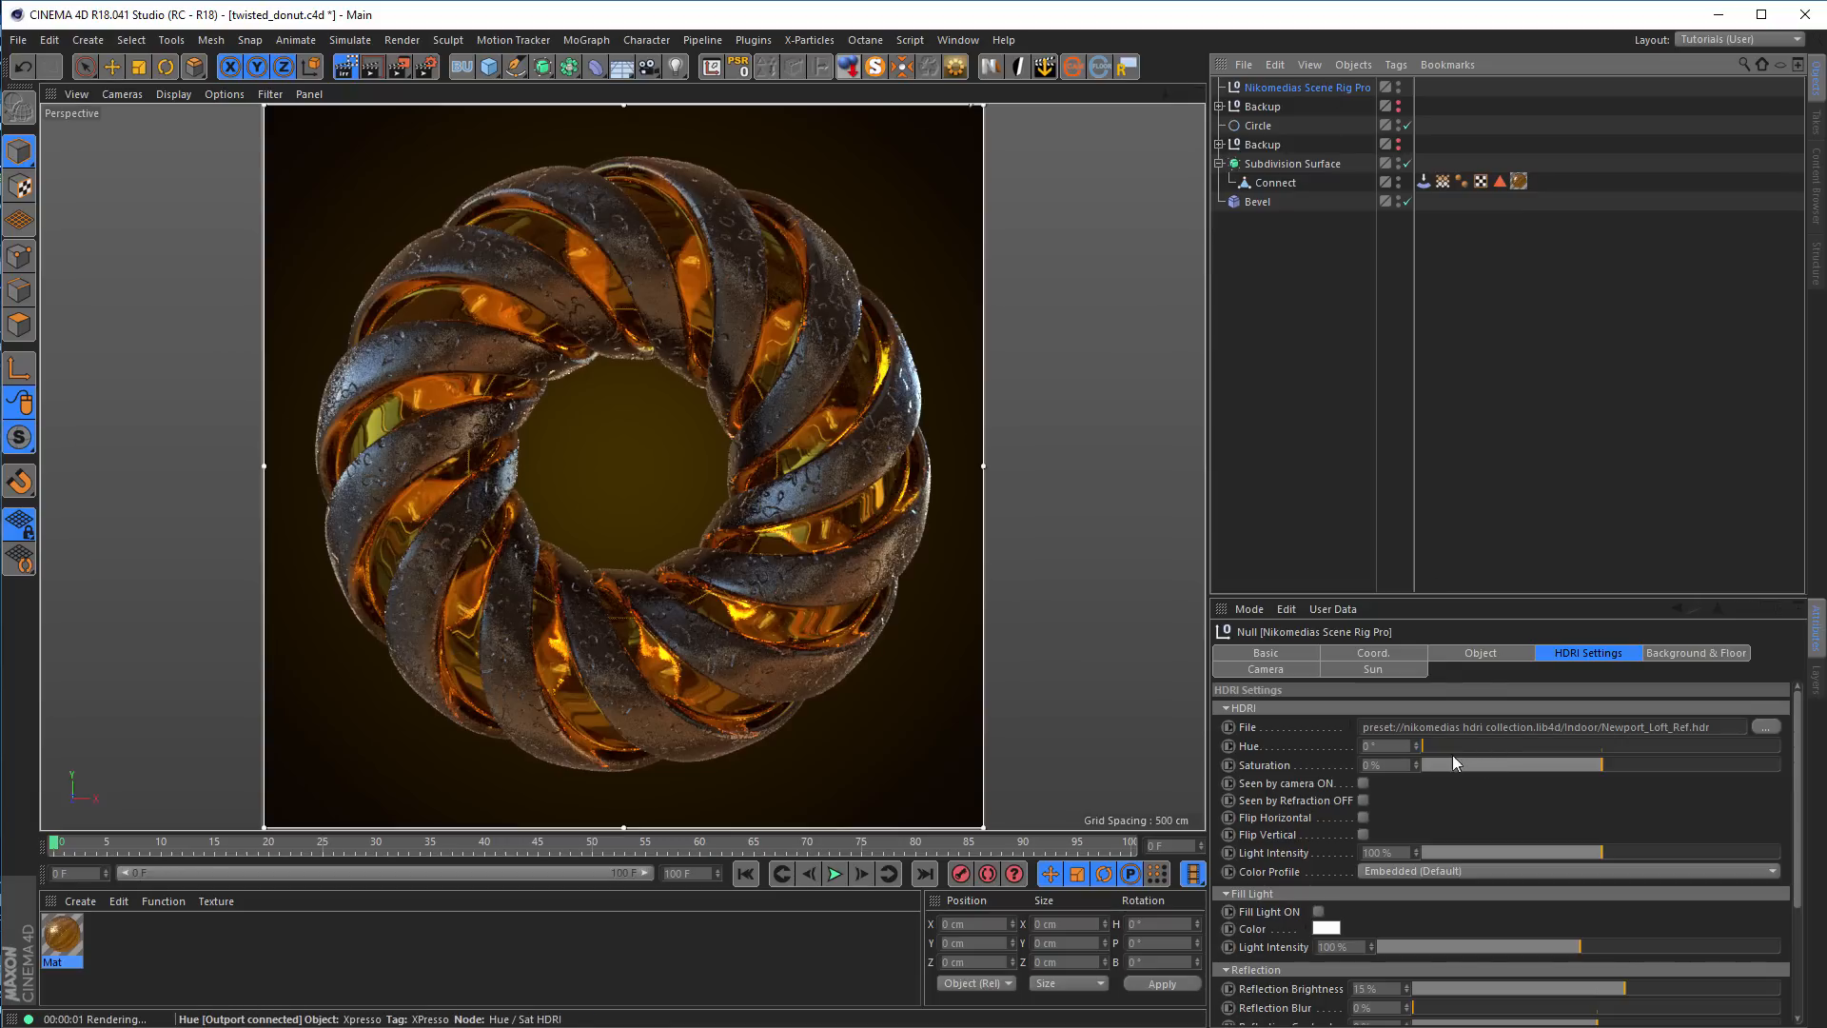
left_click(1694, 655)
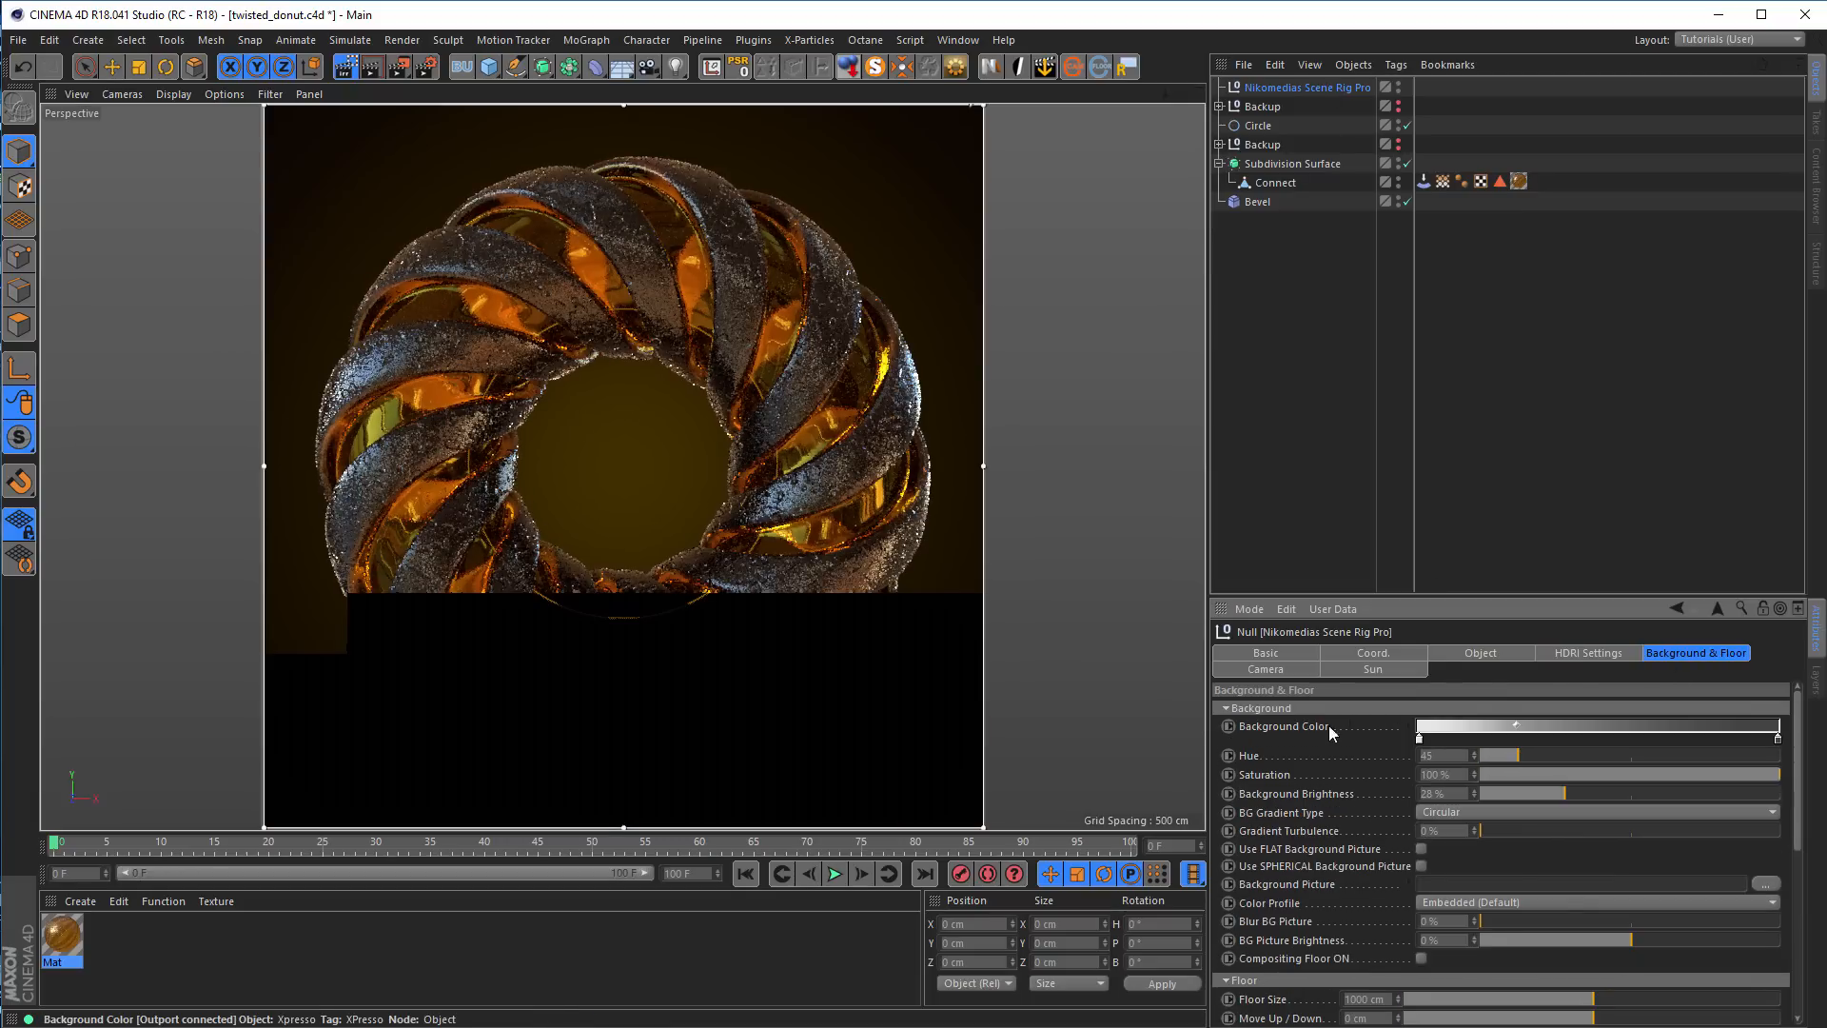
right_click(1292, 728)
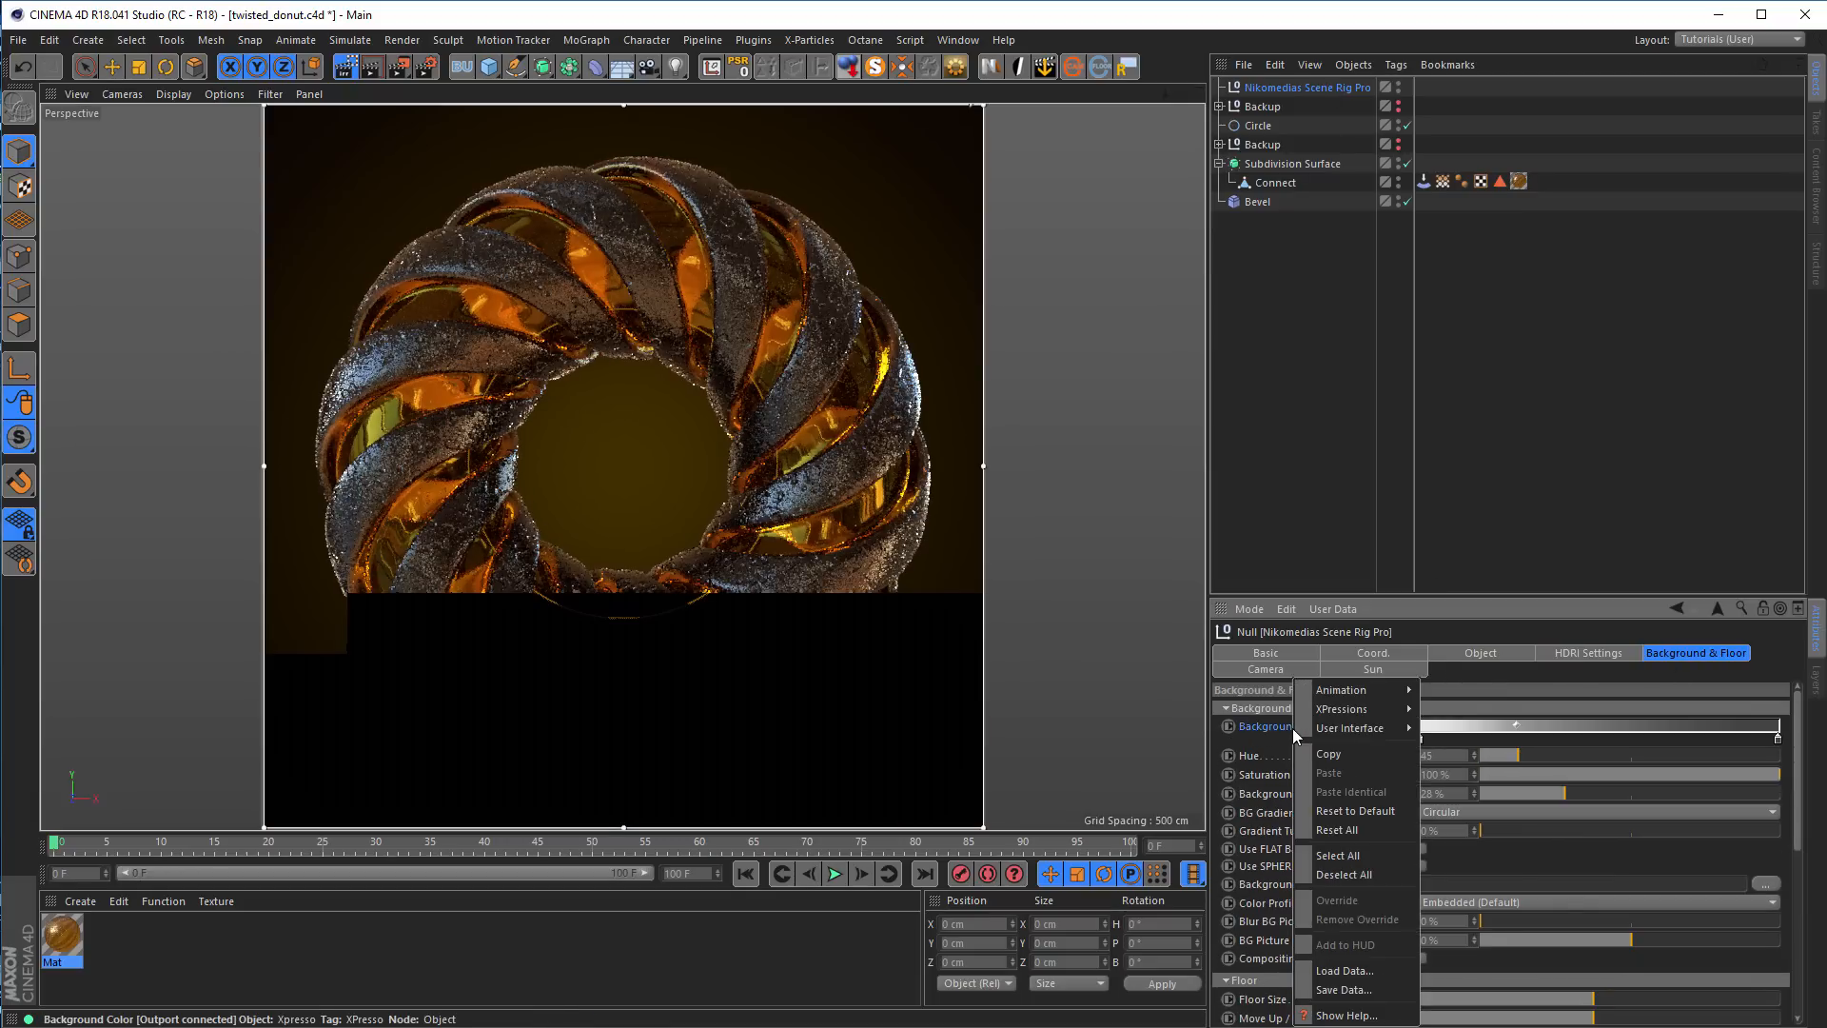
left_click(1361, 813)
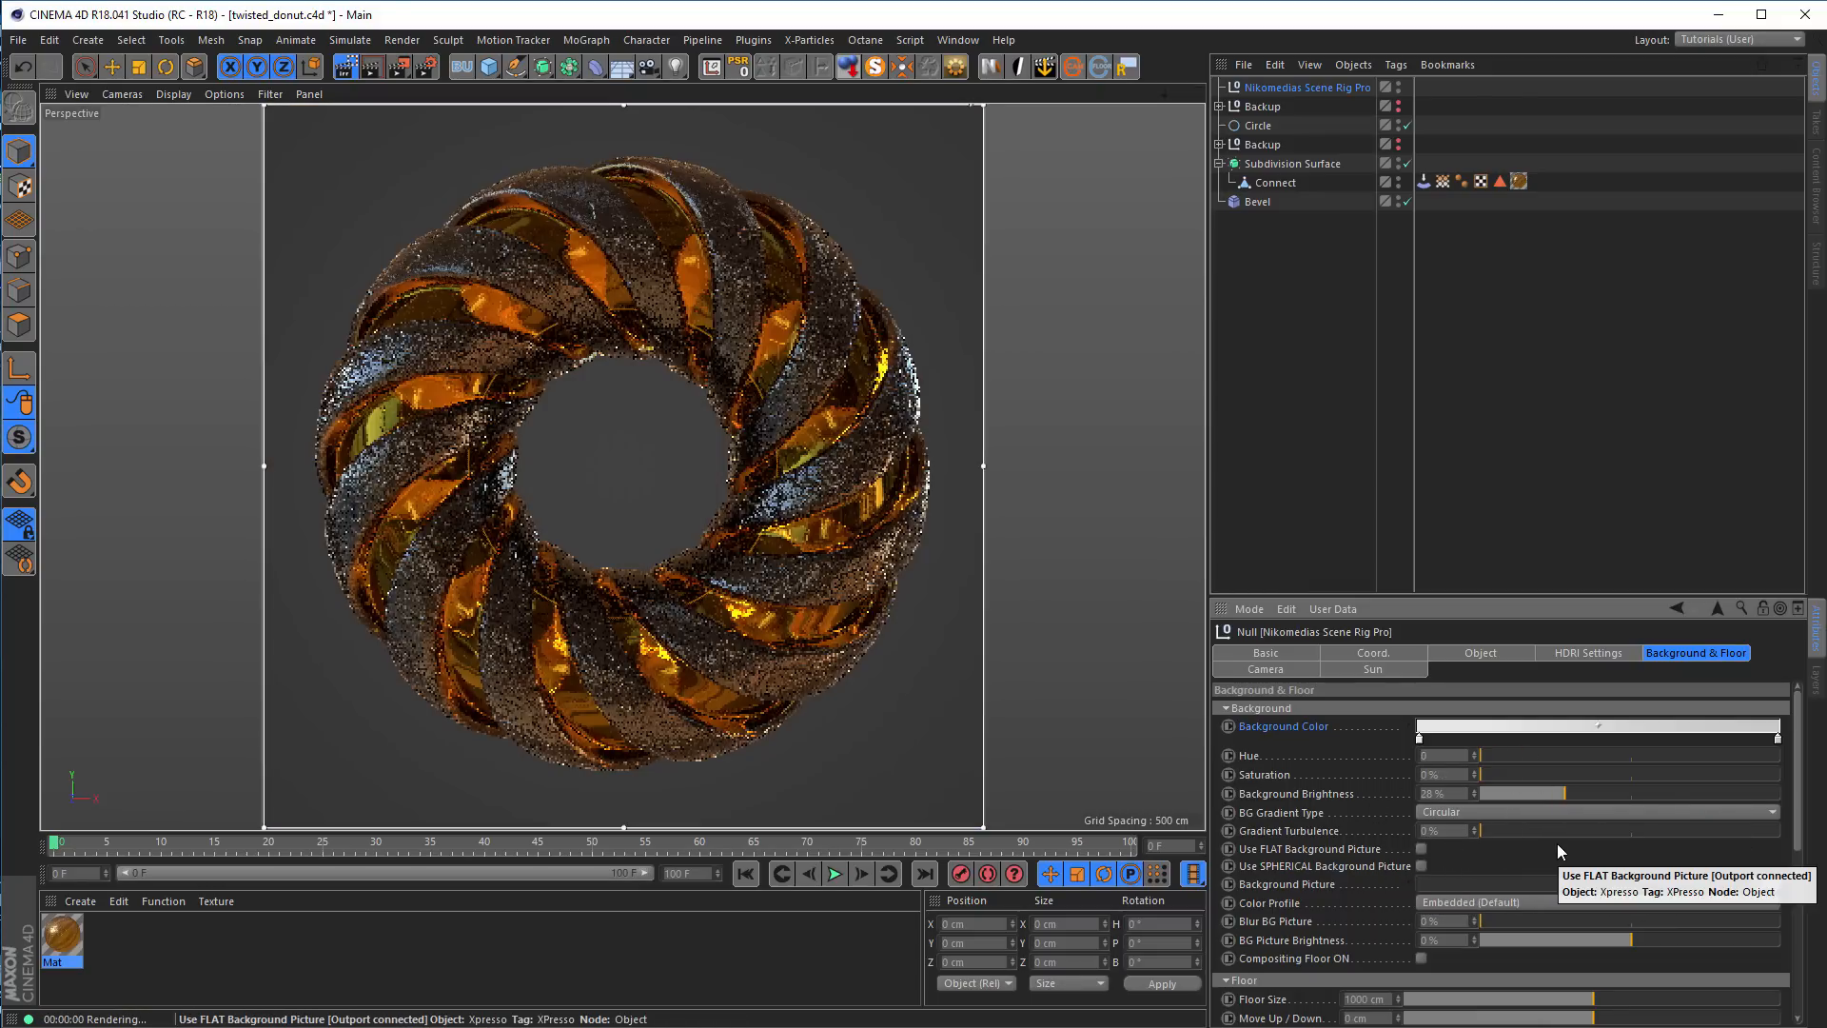
left_click(1510, 796)
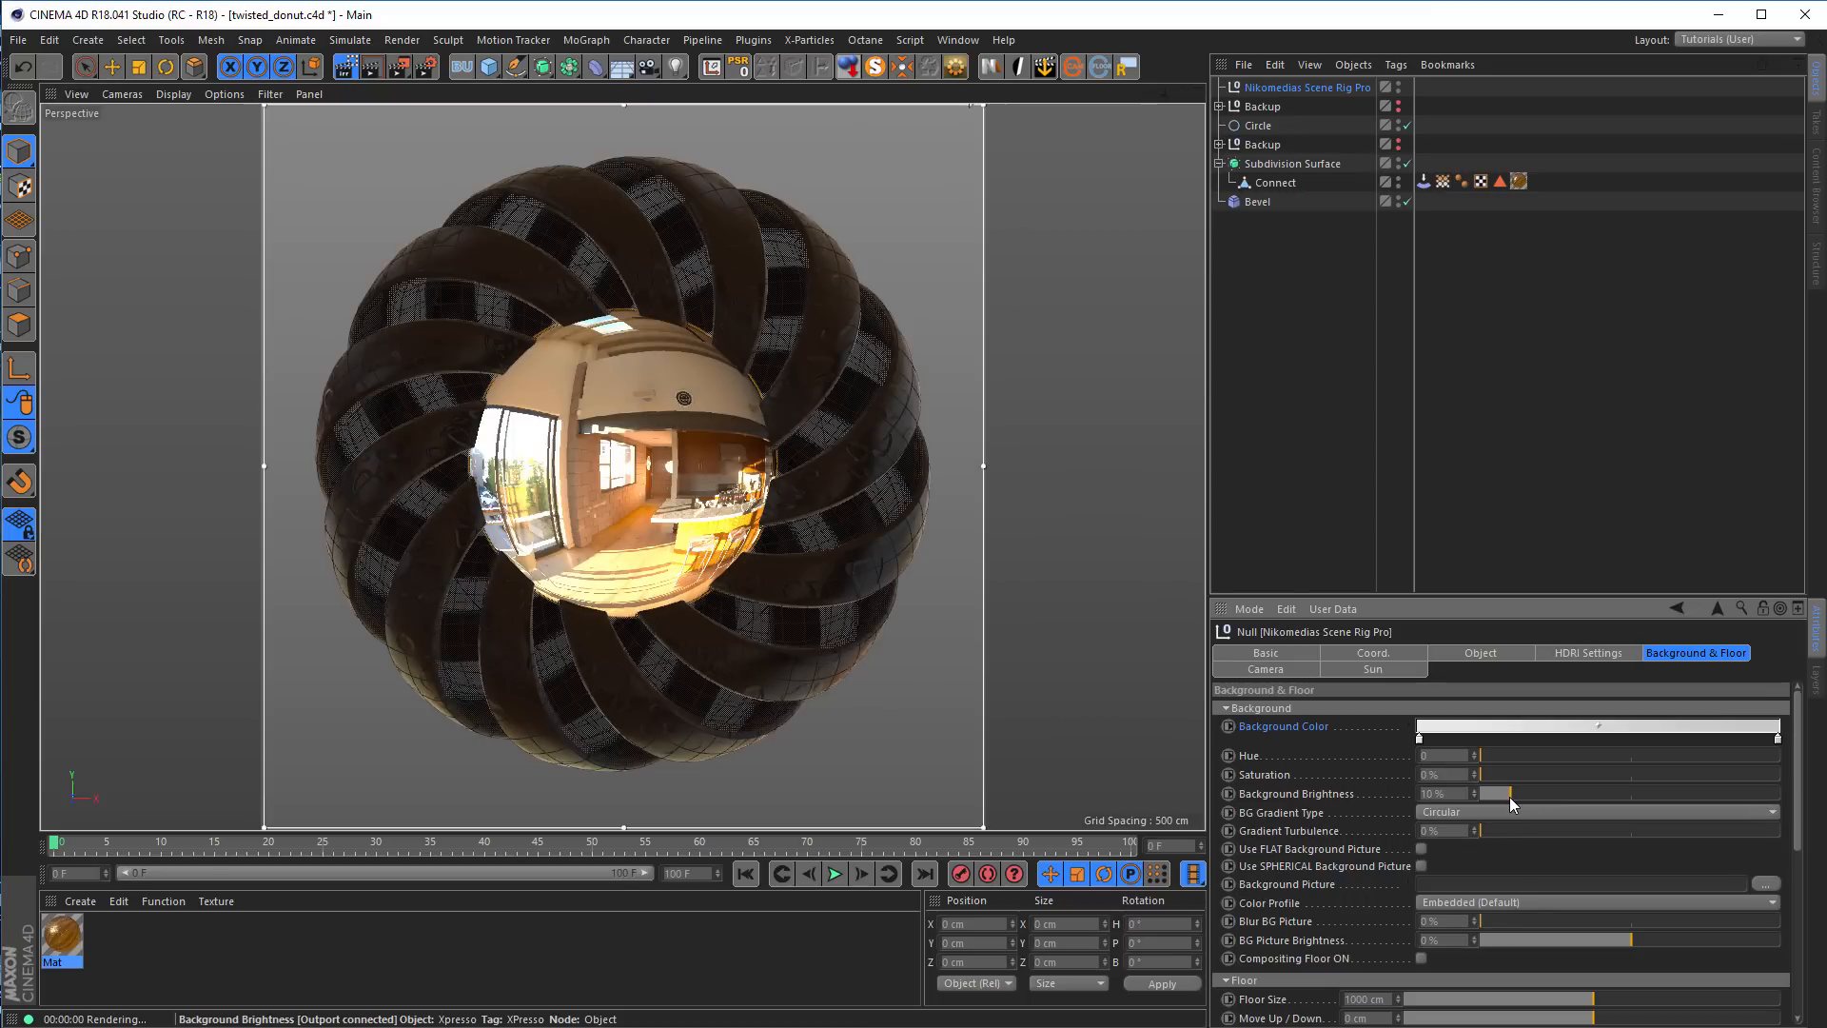
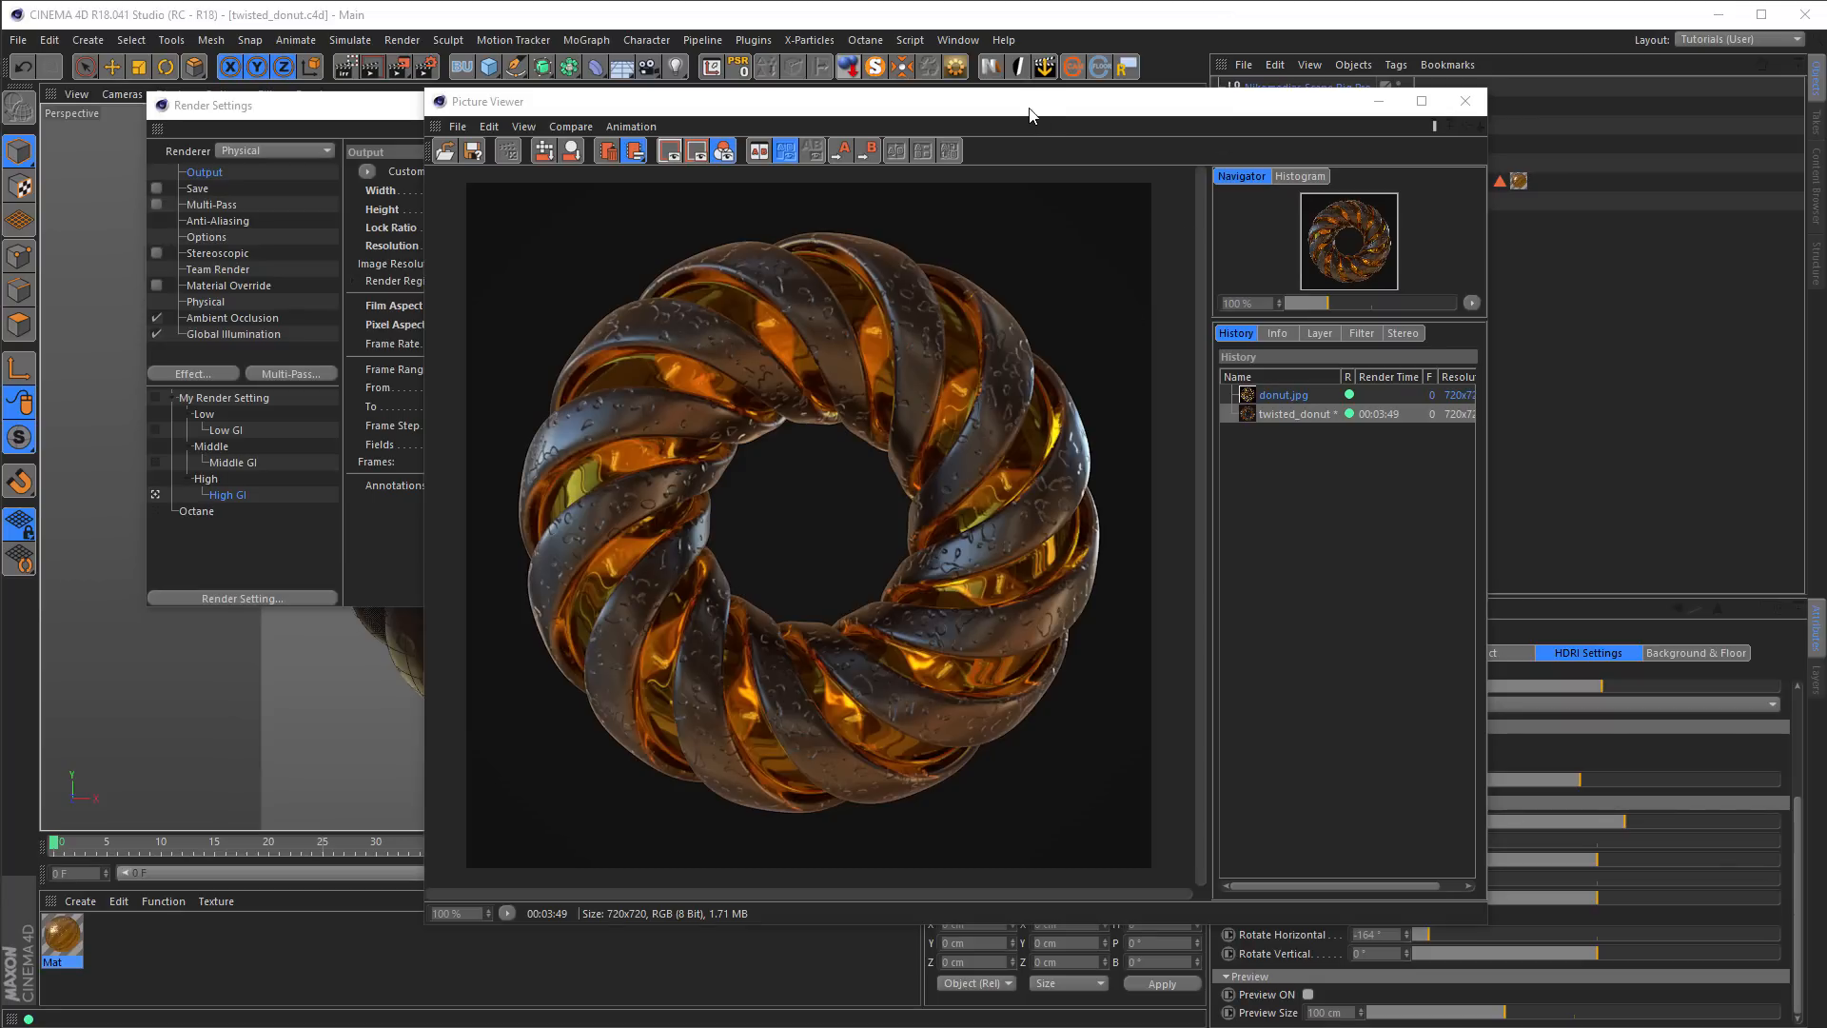
Copy the finished twisted donut render from the Picture Viewer to the clipboard
left_click_drag(1030, 115, 1022, 148)
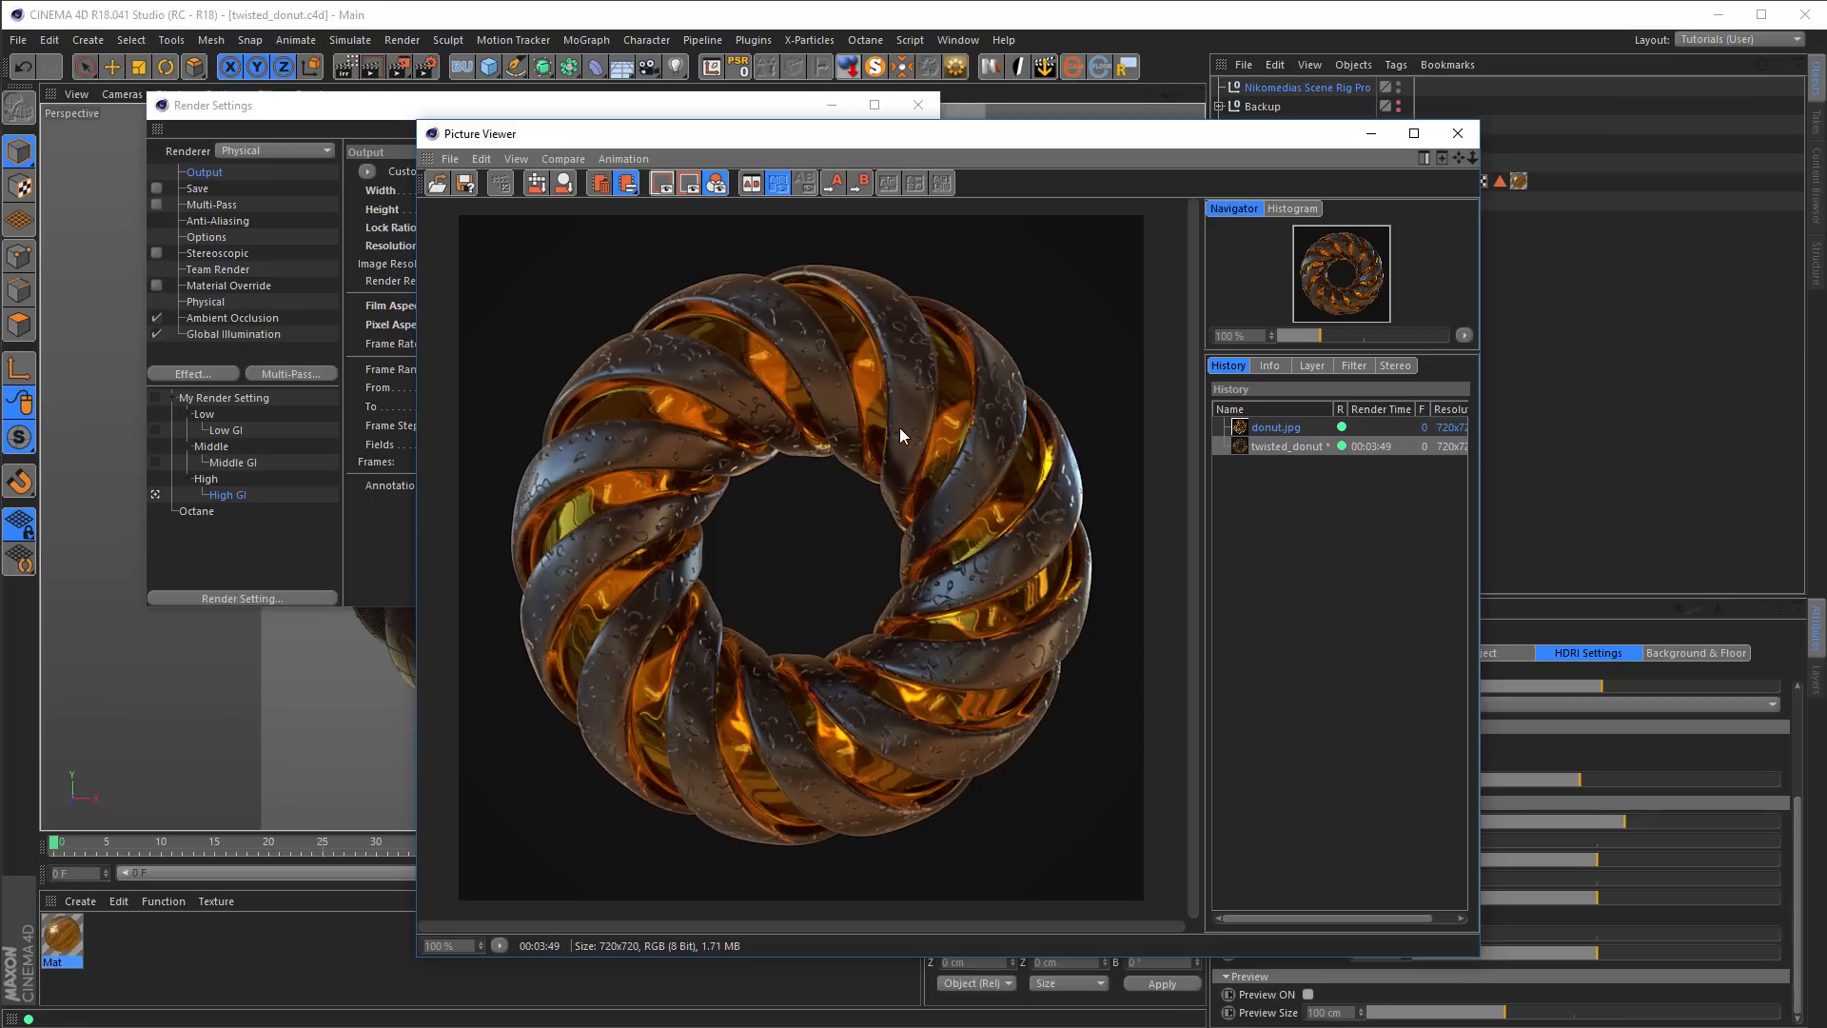
left_click(449, 159)
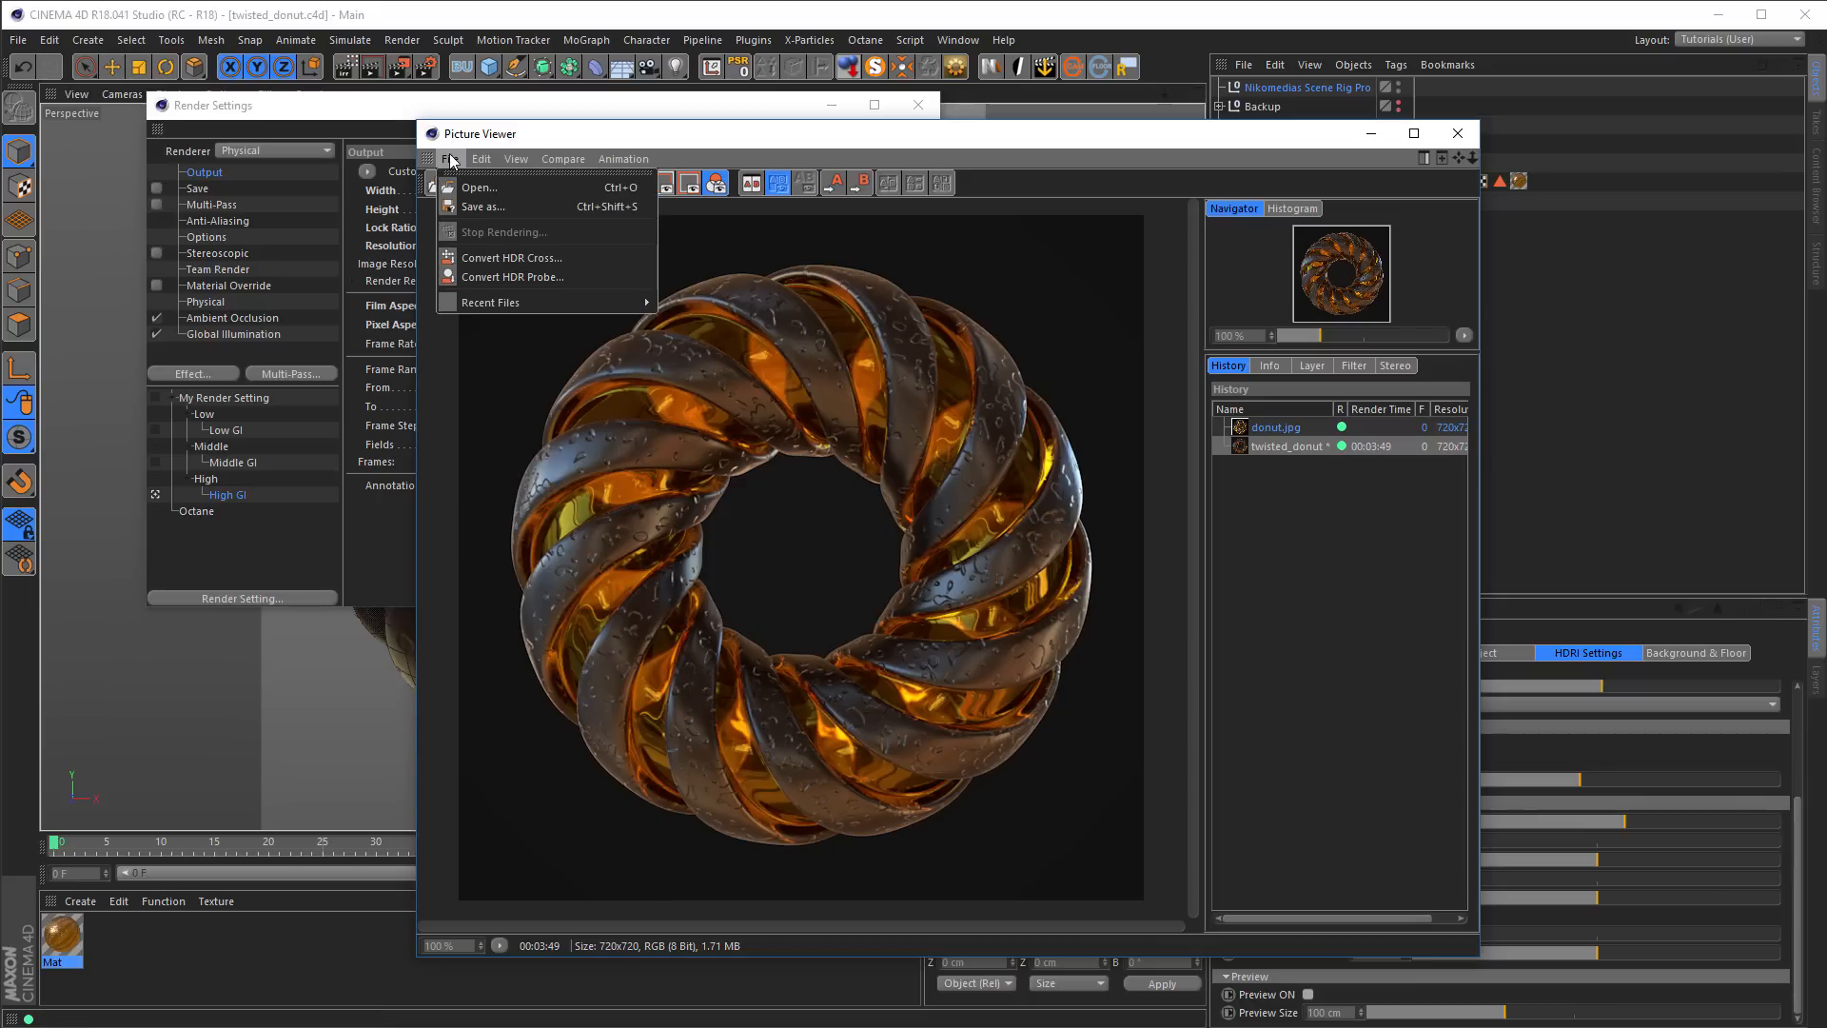
left_click(451, 159)
left_click(481, 159)
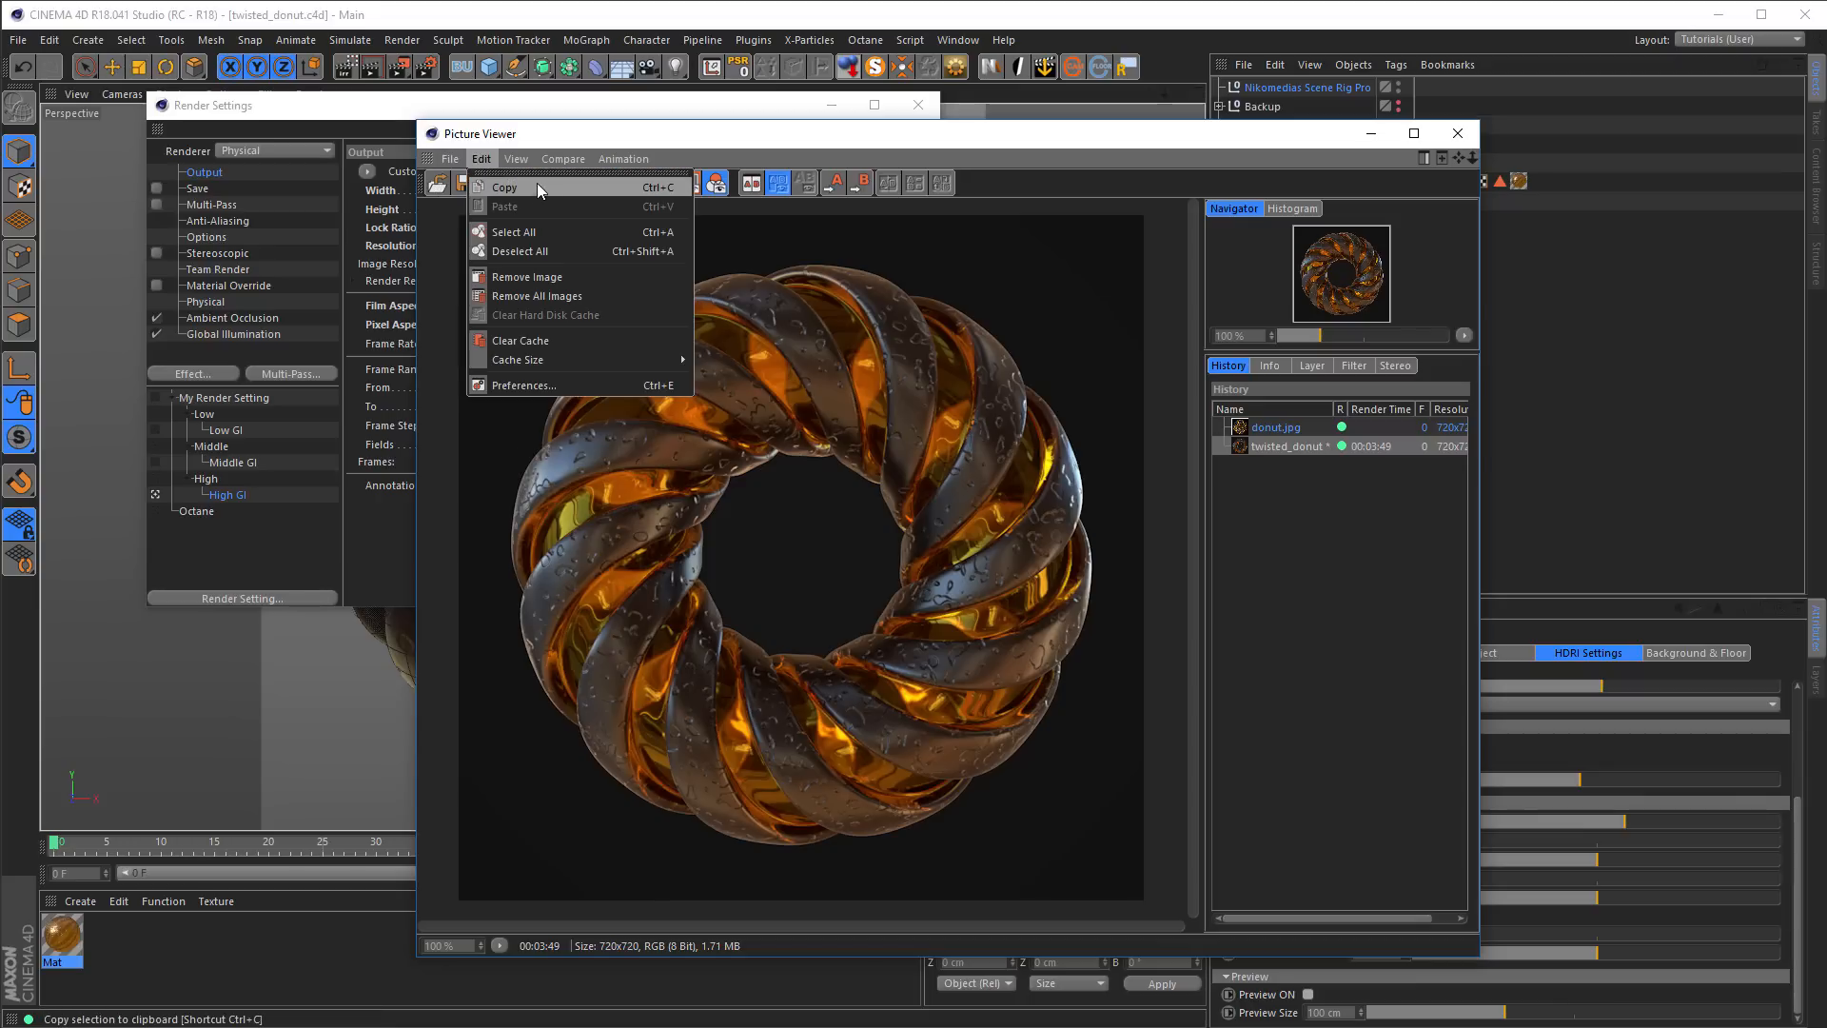
left_click(533, 191)
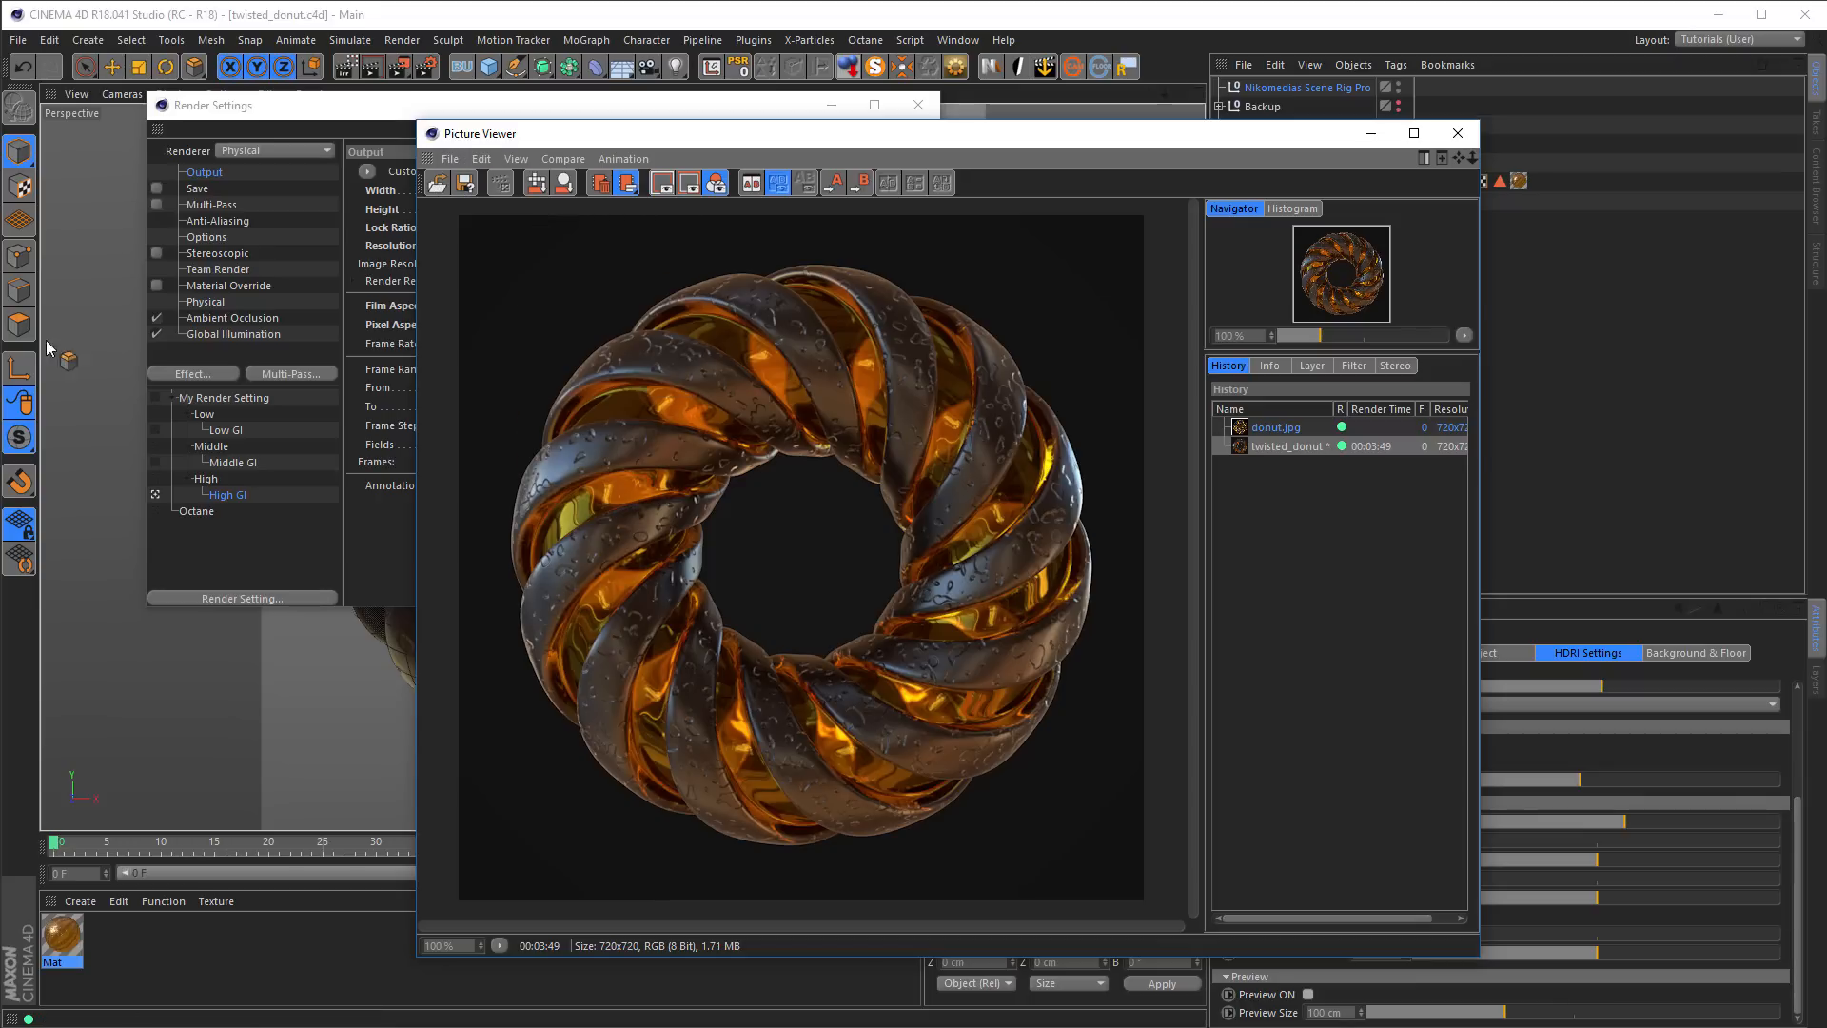
Switch to Photoshop and create a 720 x 720 px, 16 bit document from the Clipboard preset containing the copied render
key("alt+Tab")
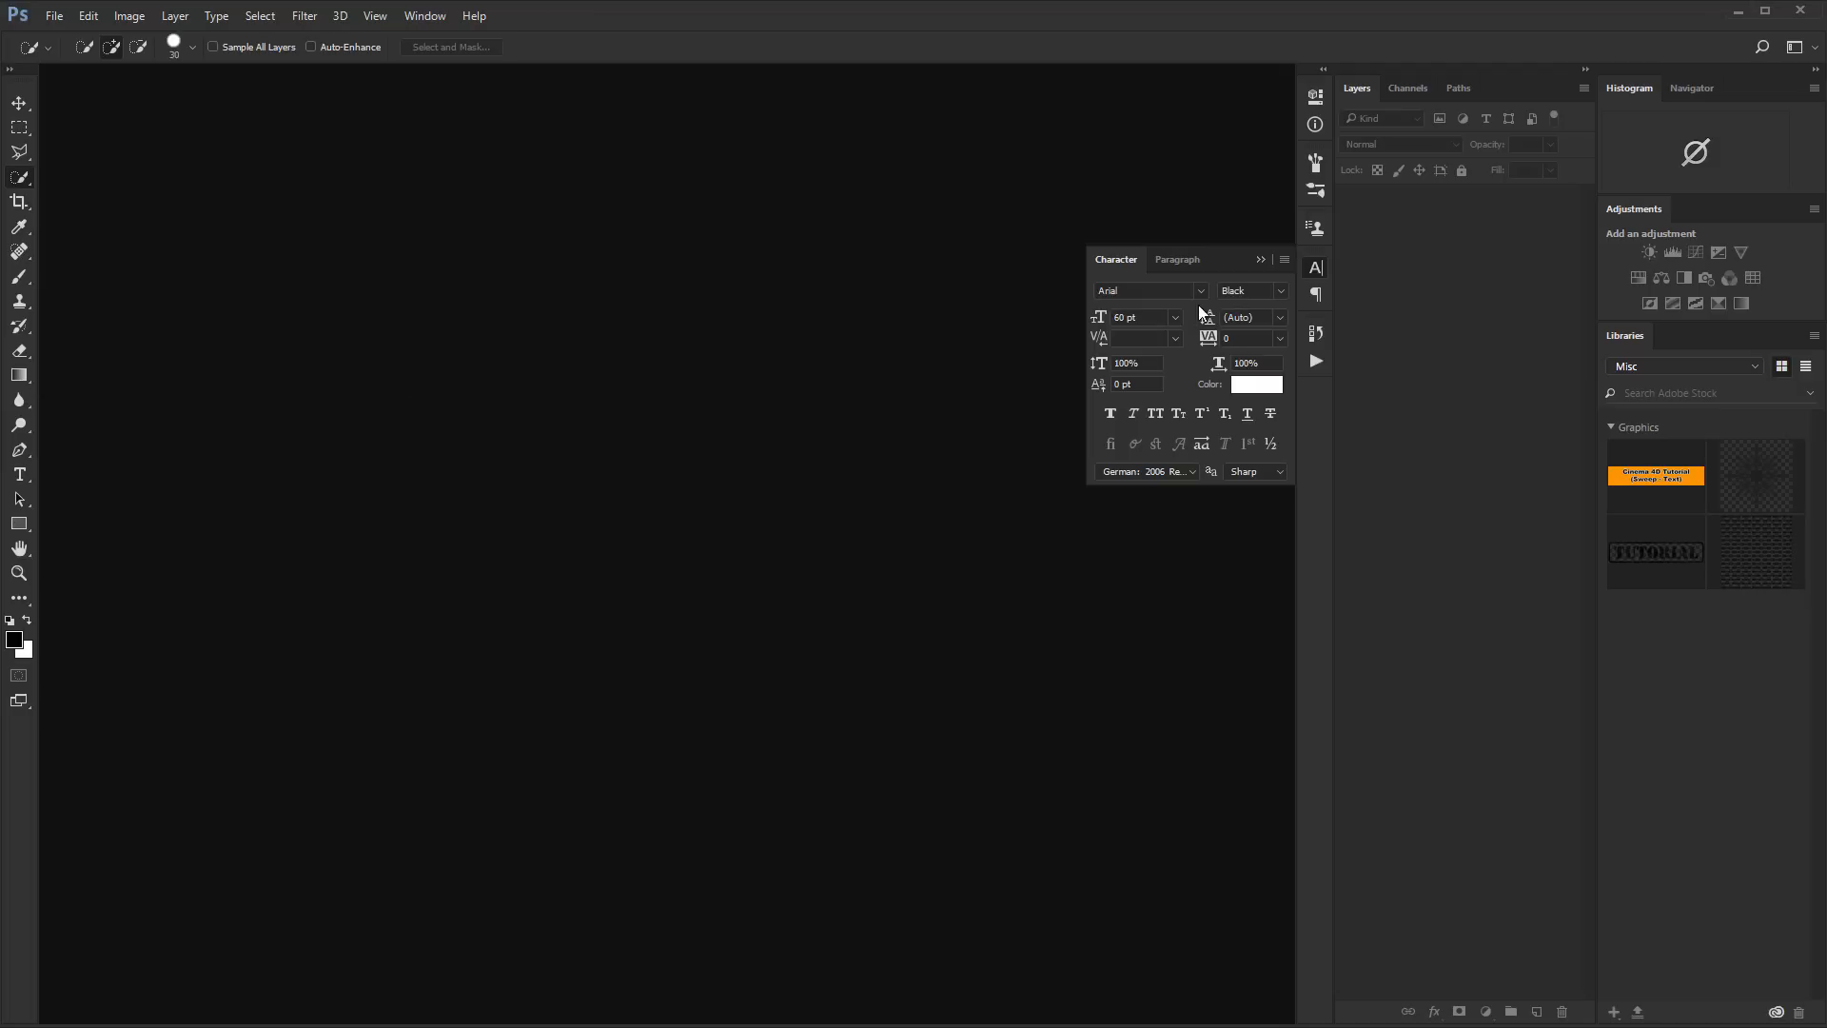
left_click(1262, 259)
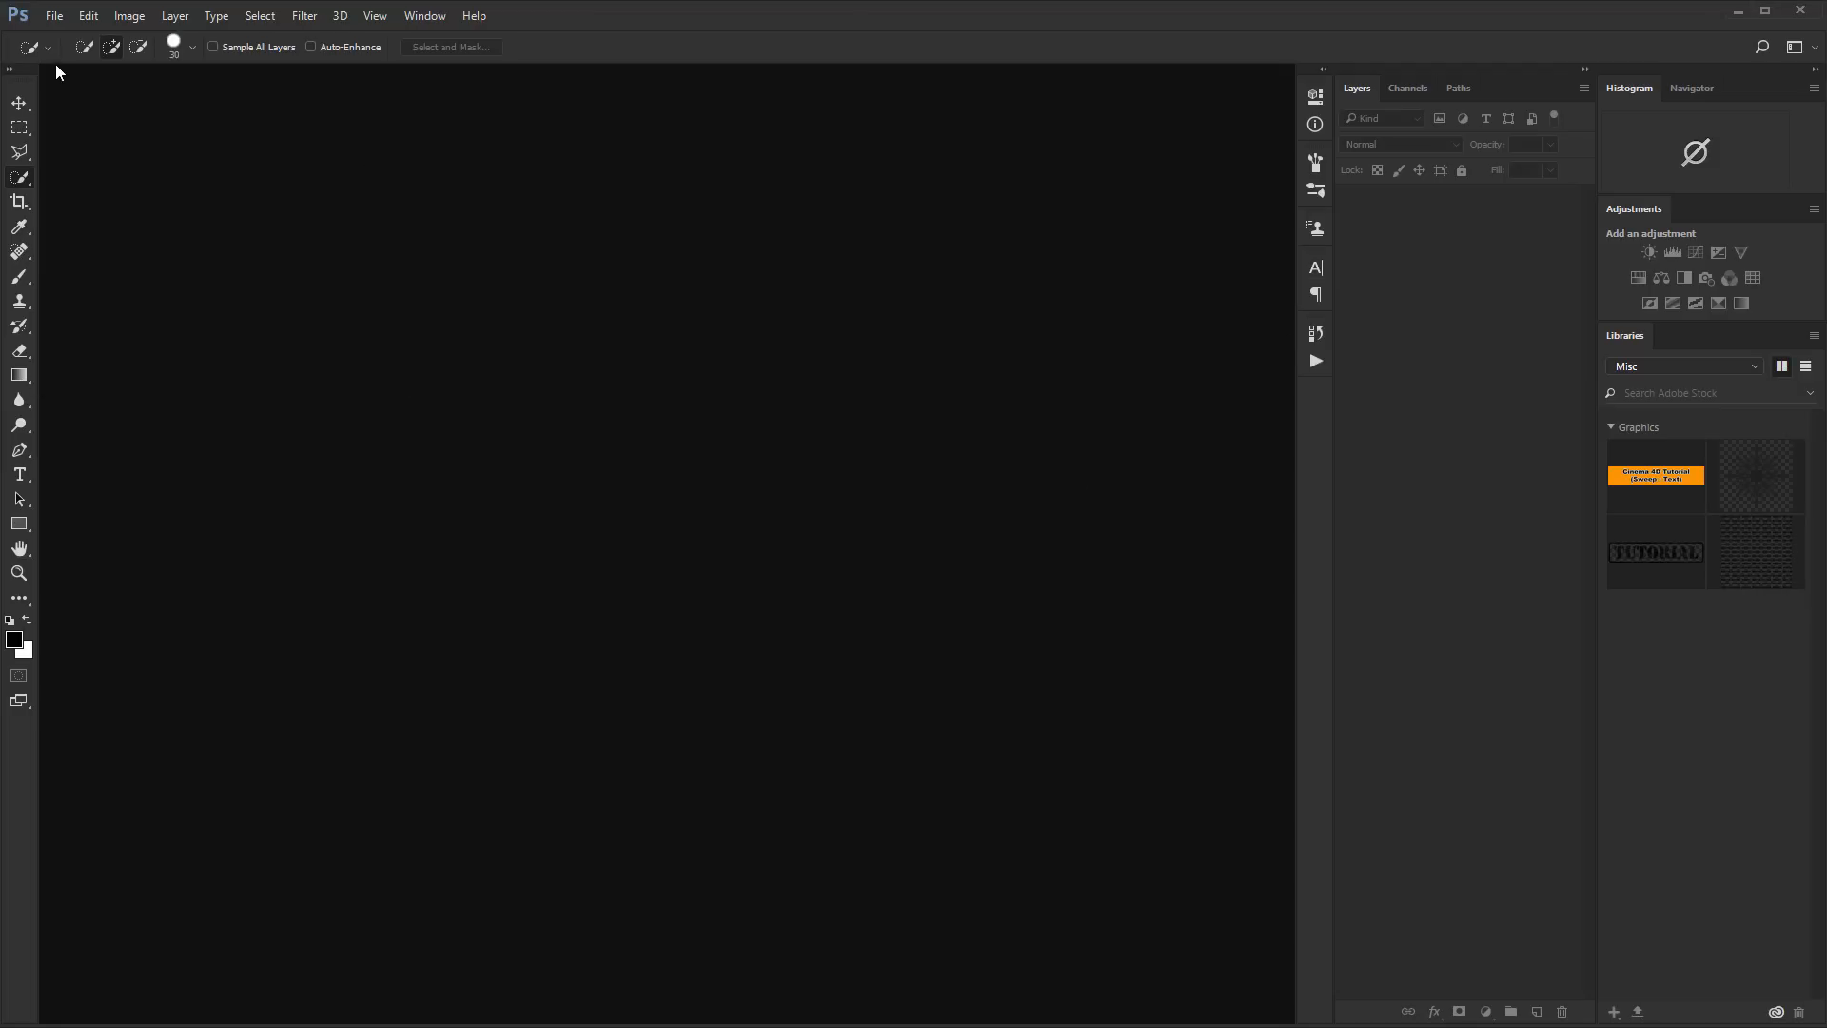
left_click(61, 18)
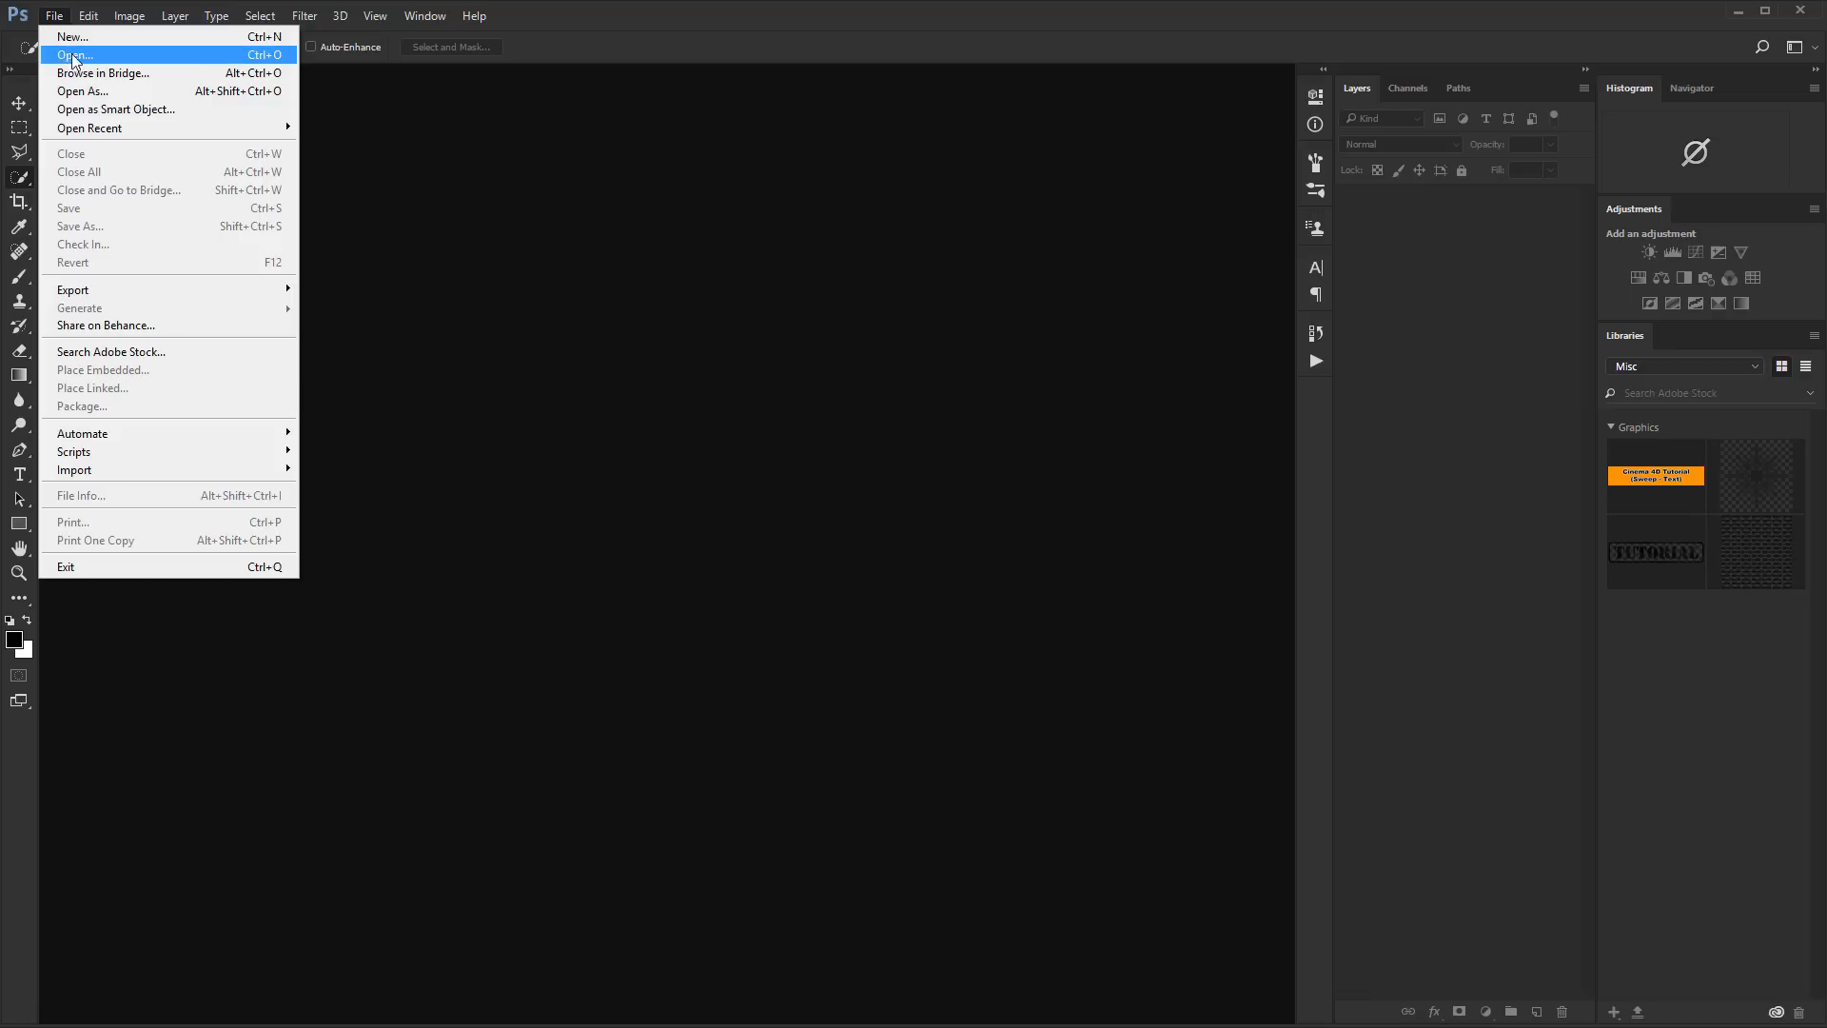
left_click(79, 37)
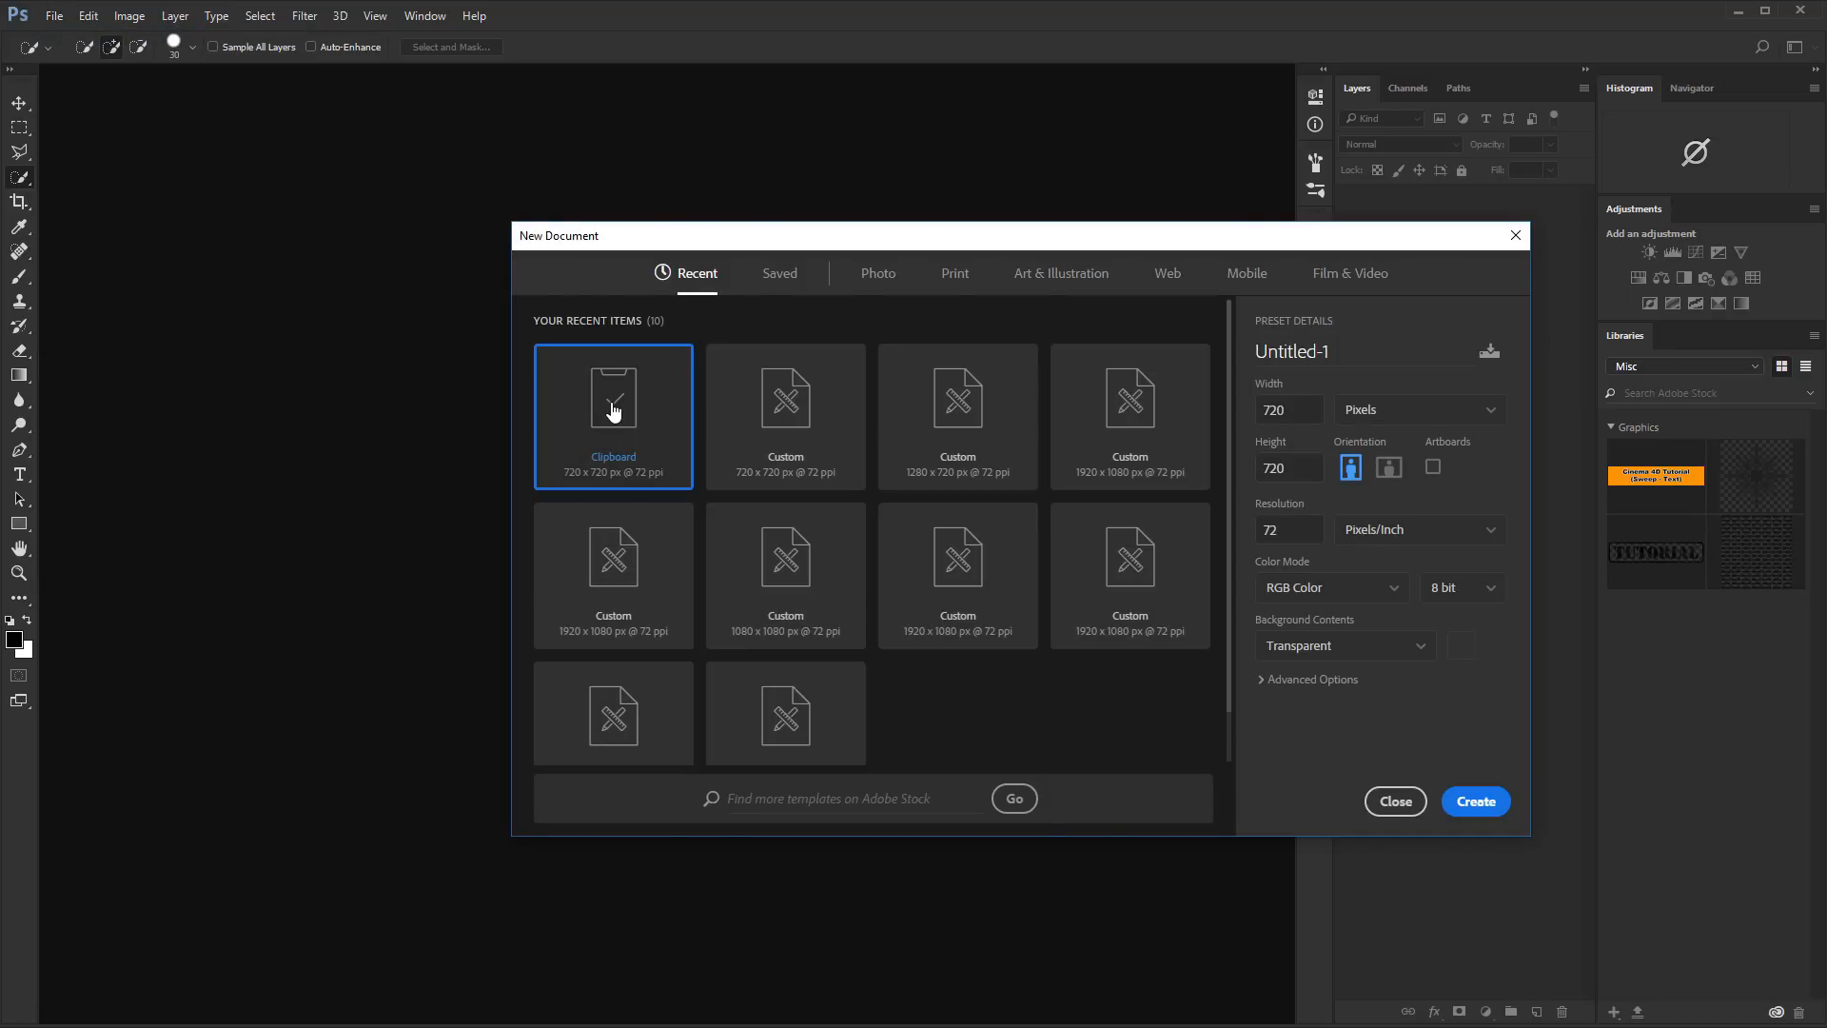
left_click(1490, 590)
left_click(1448, 654)
left_click(1477, 804)
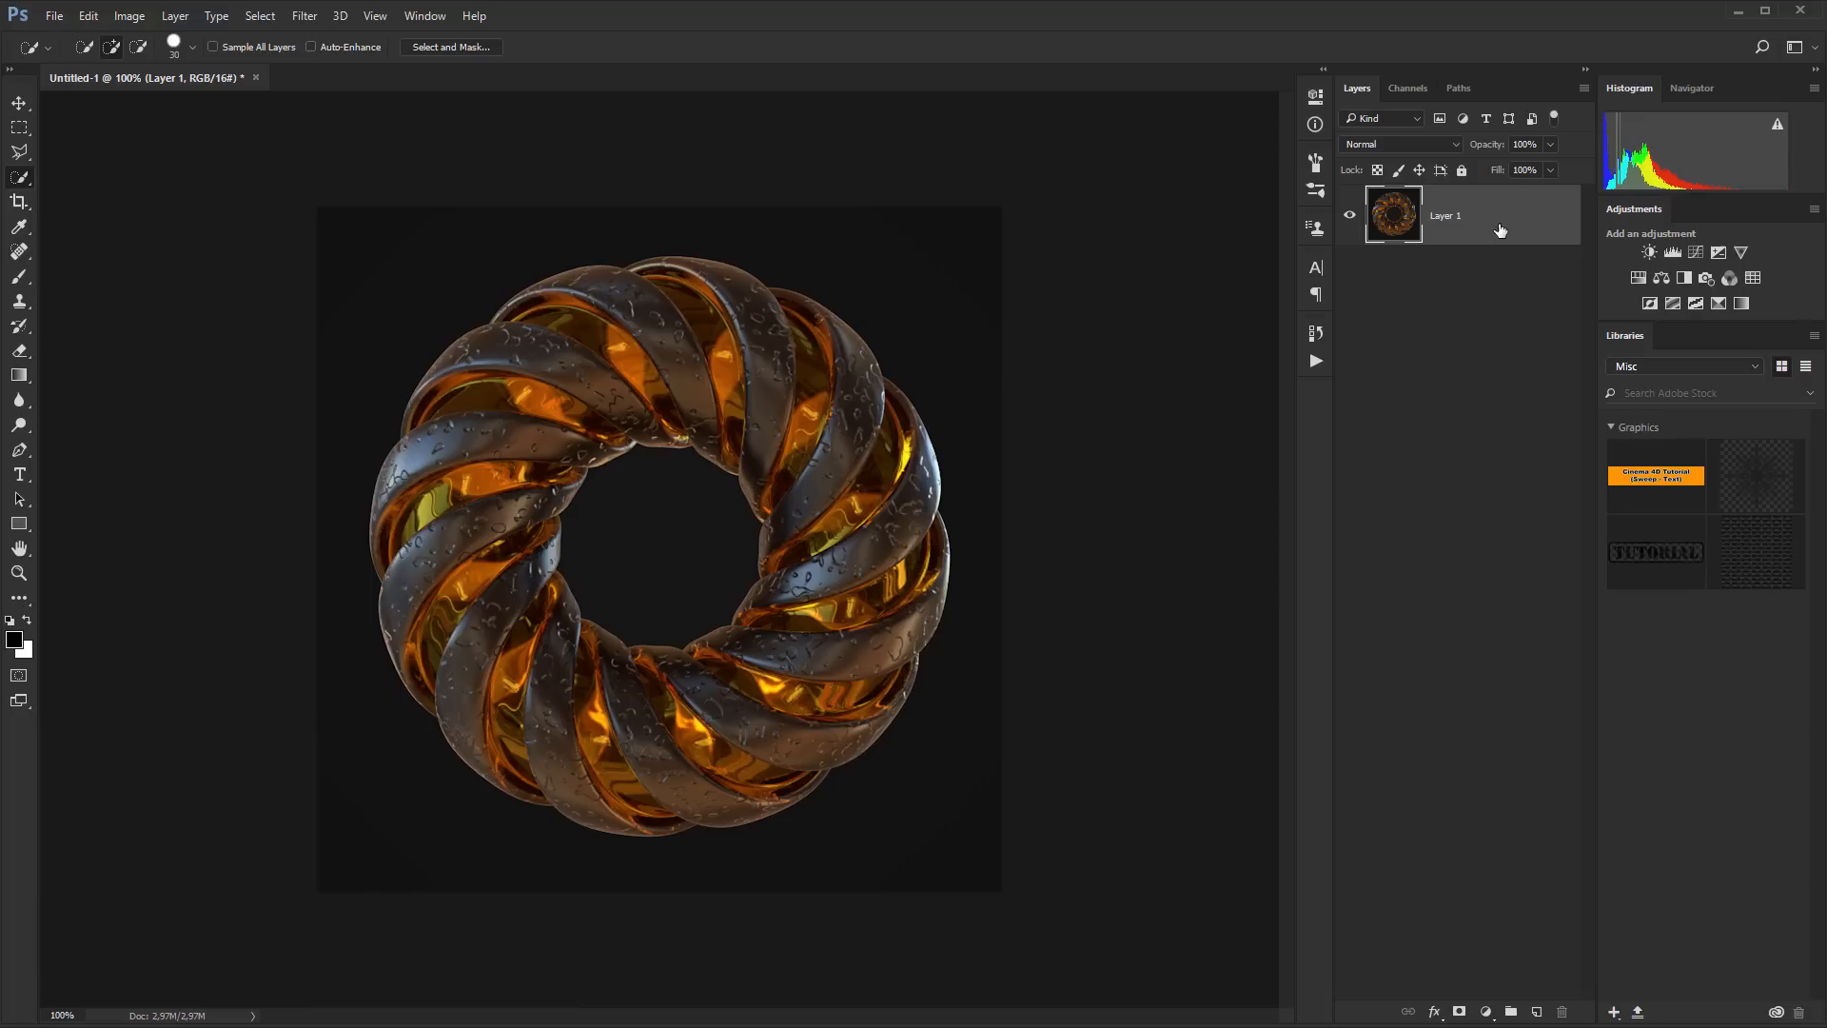
Duplicate the render layer and convert the copy to a Smart Object
key("ctrl+j")
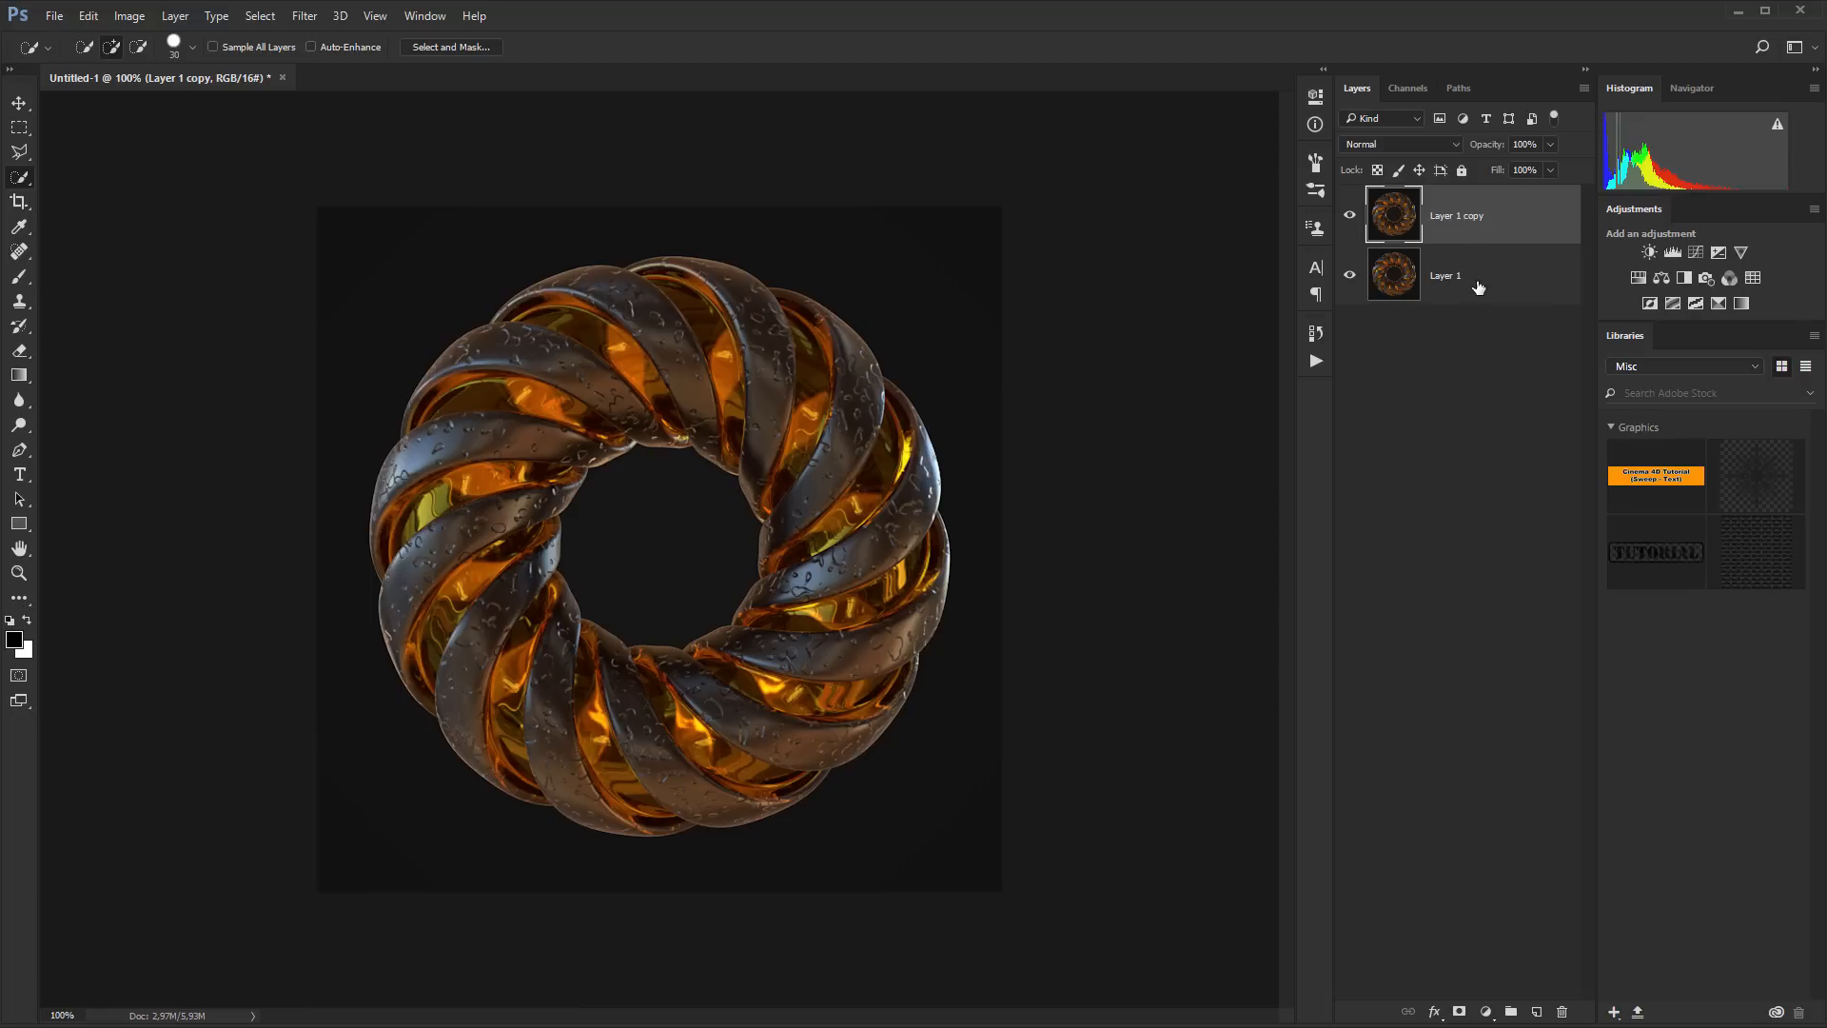
right_click(1466, 215)
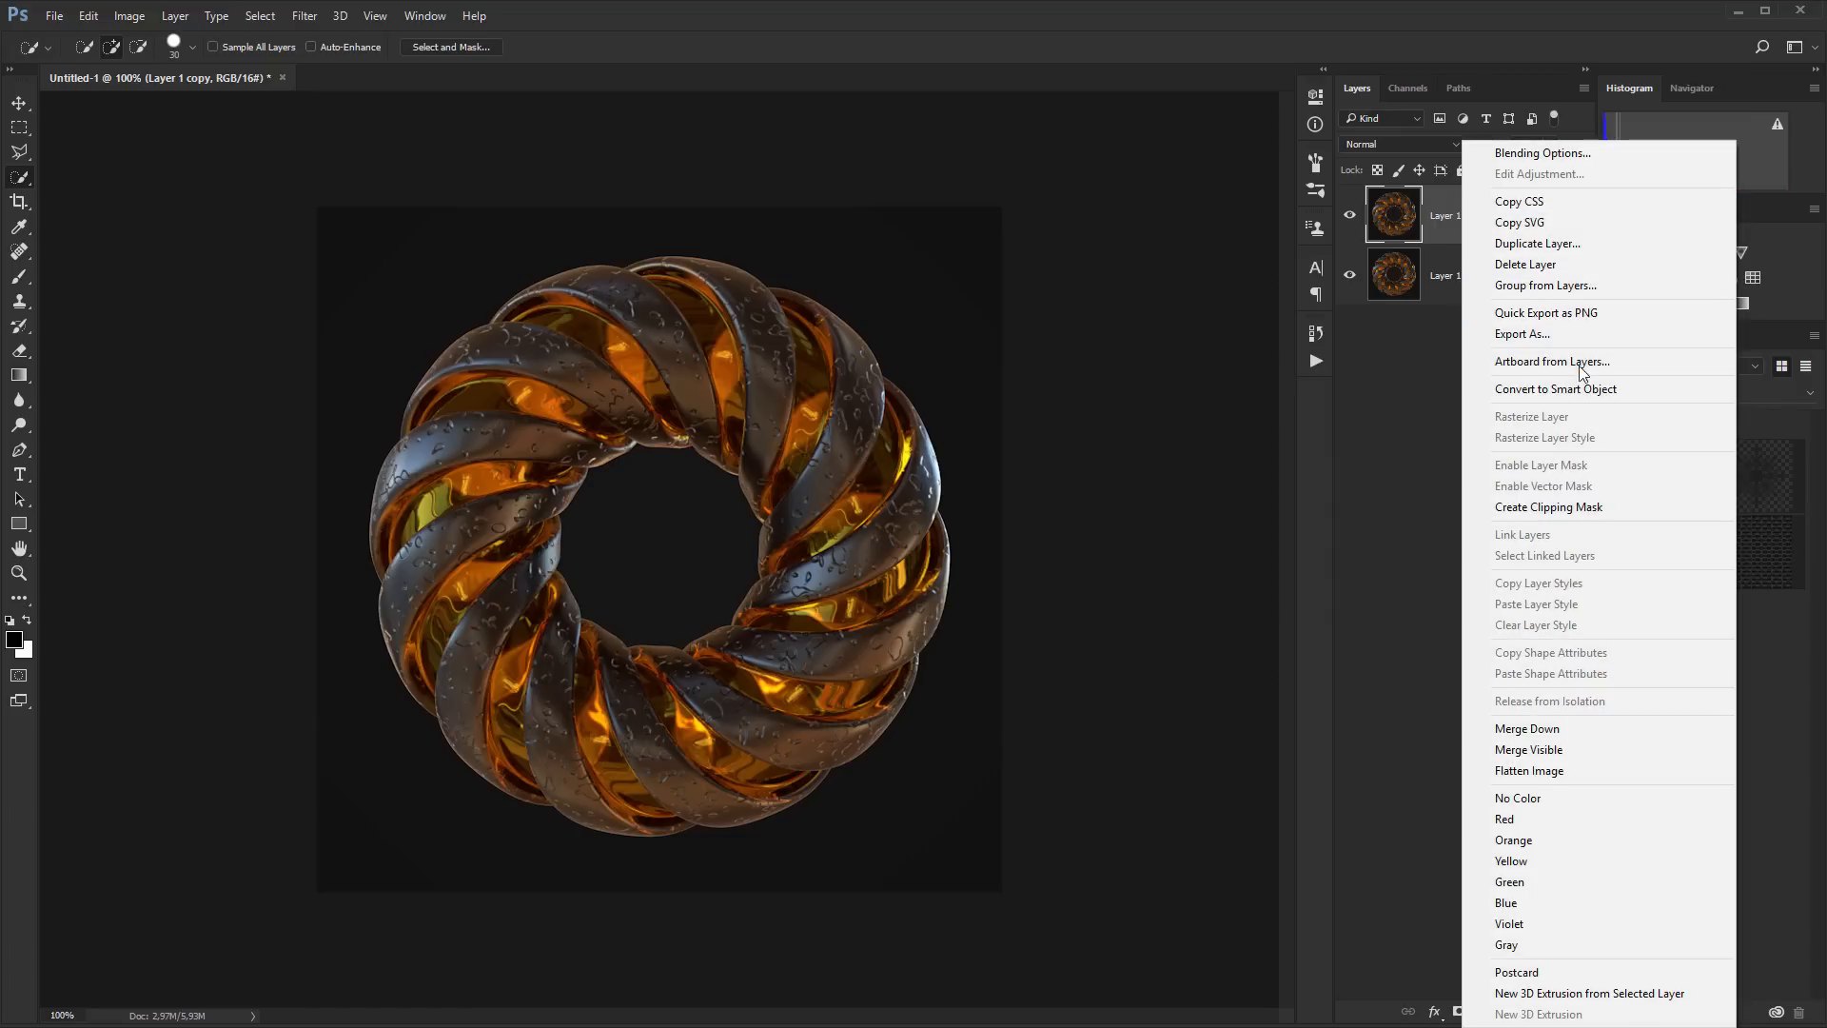
left_click(1522, 388)
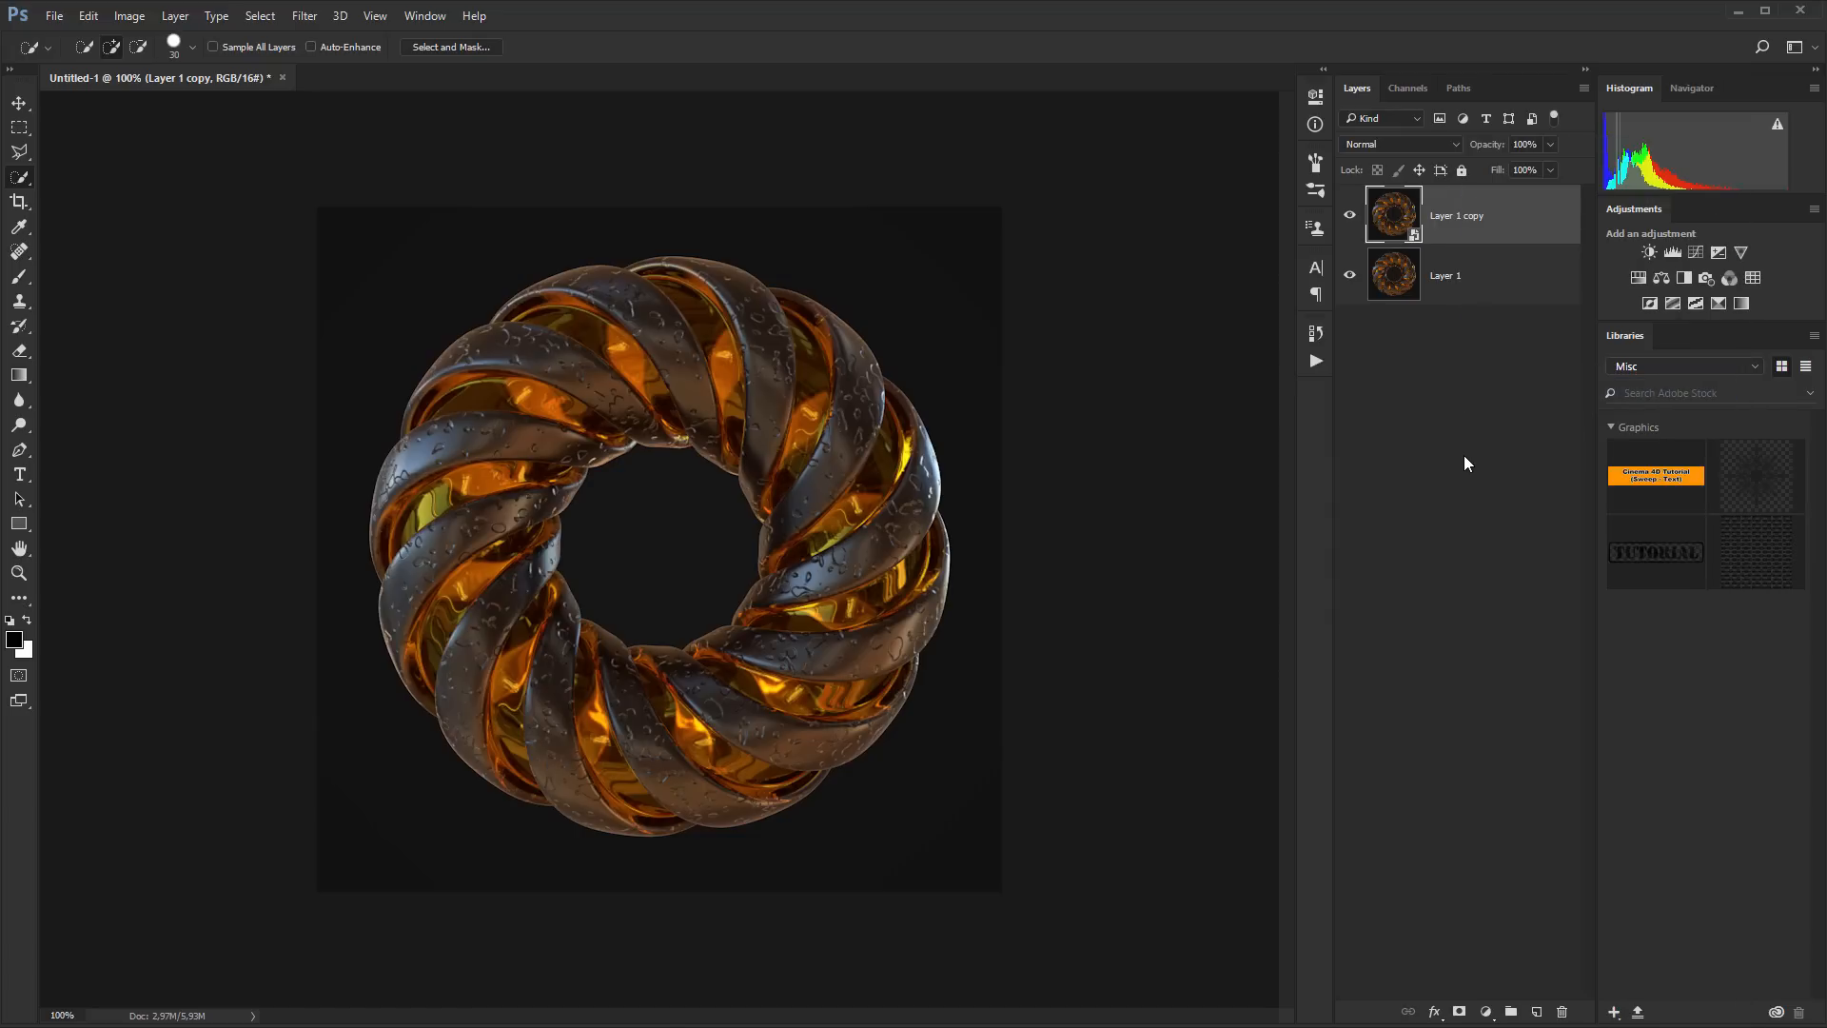
Apply a Camera Raw filter with Clarity +100 to the layer copy
key("ctrl+shift+a")
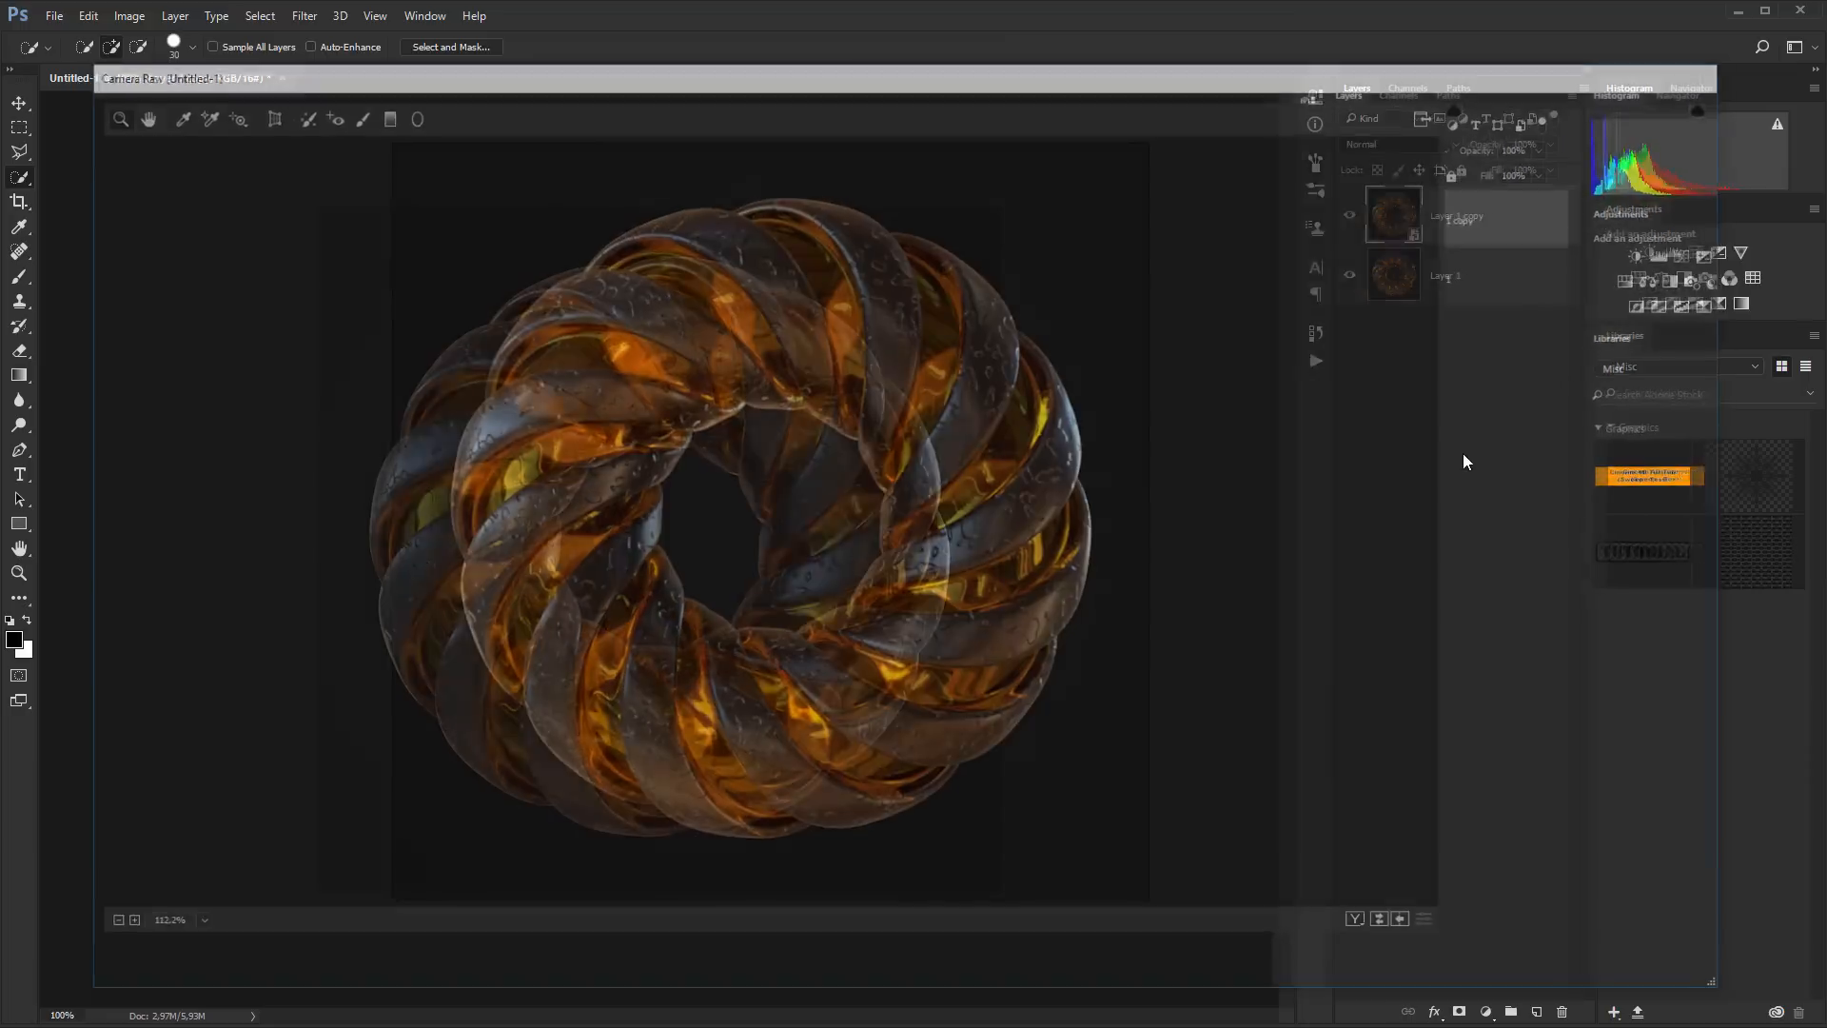
right_click(878, 394)
left_click(952, 376)
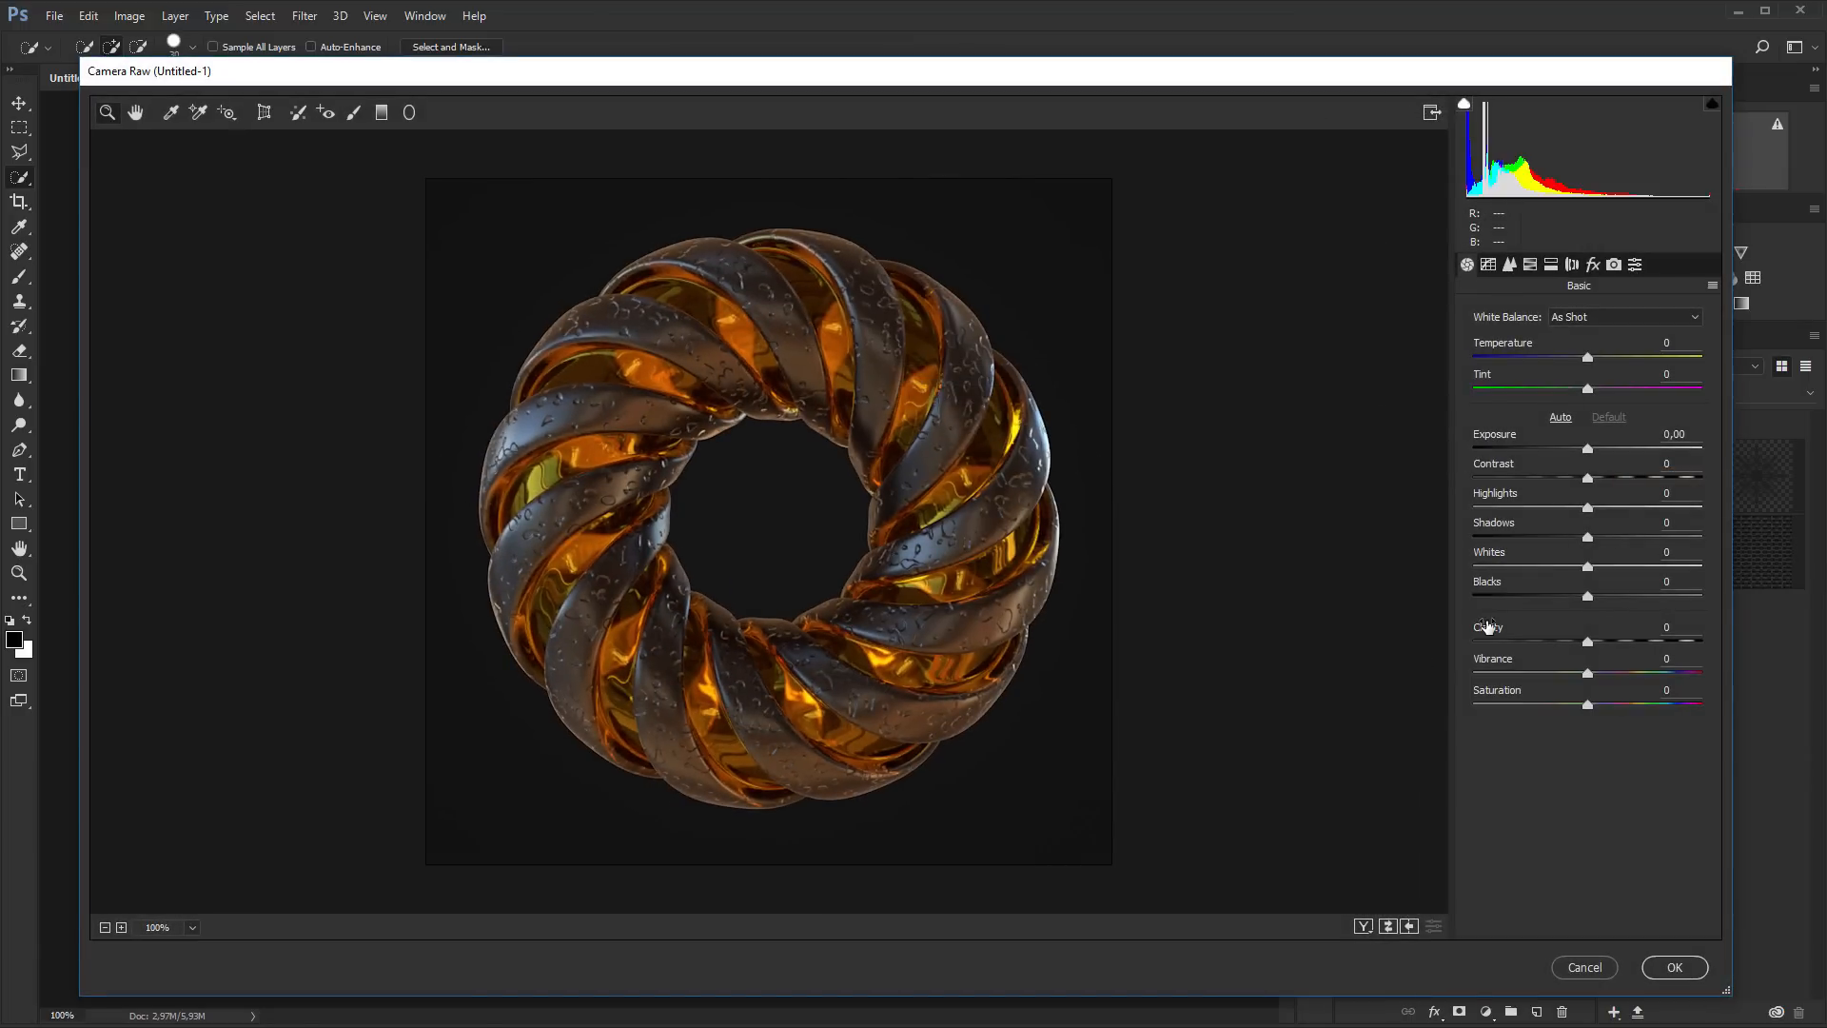
left_click_drag(1486, 635, 1628, 656)
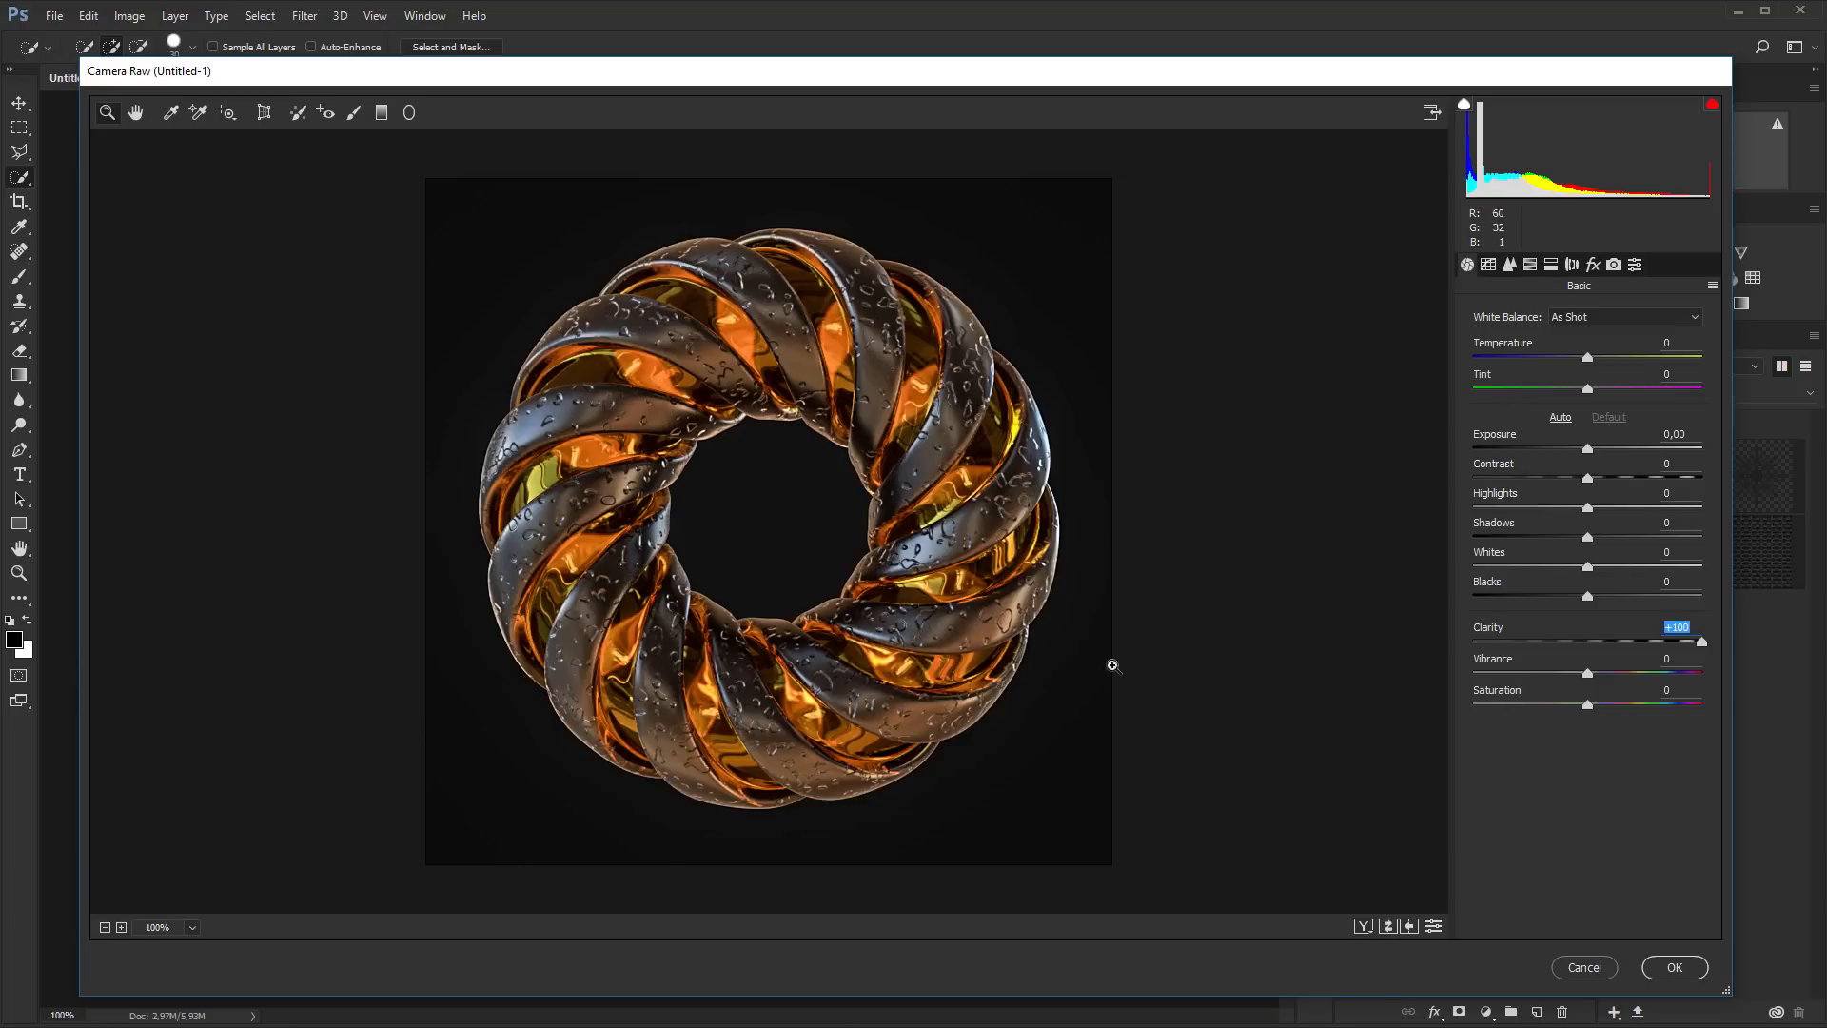
left_click(1679, 968)
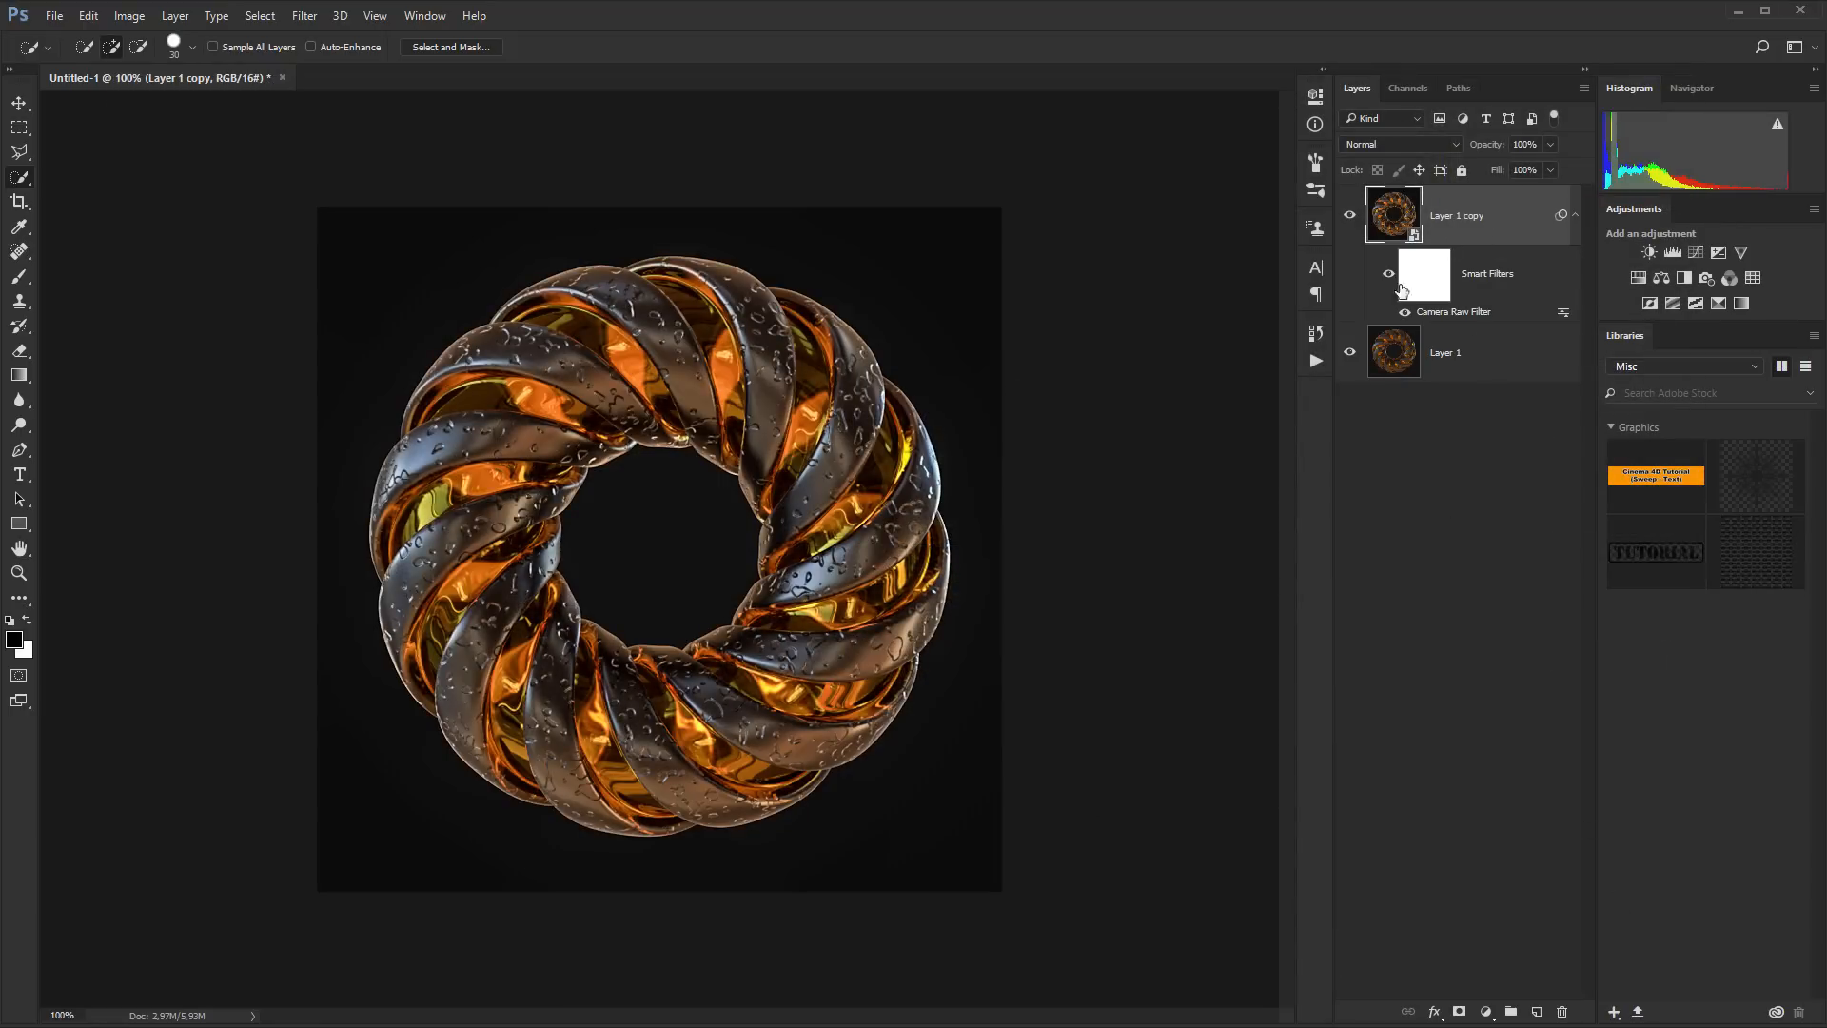
Convert the filtered layer copy to a Smart Object again and open it in the Nik Collection's Color Efex Pro 4
right_click(1510, 211)
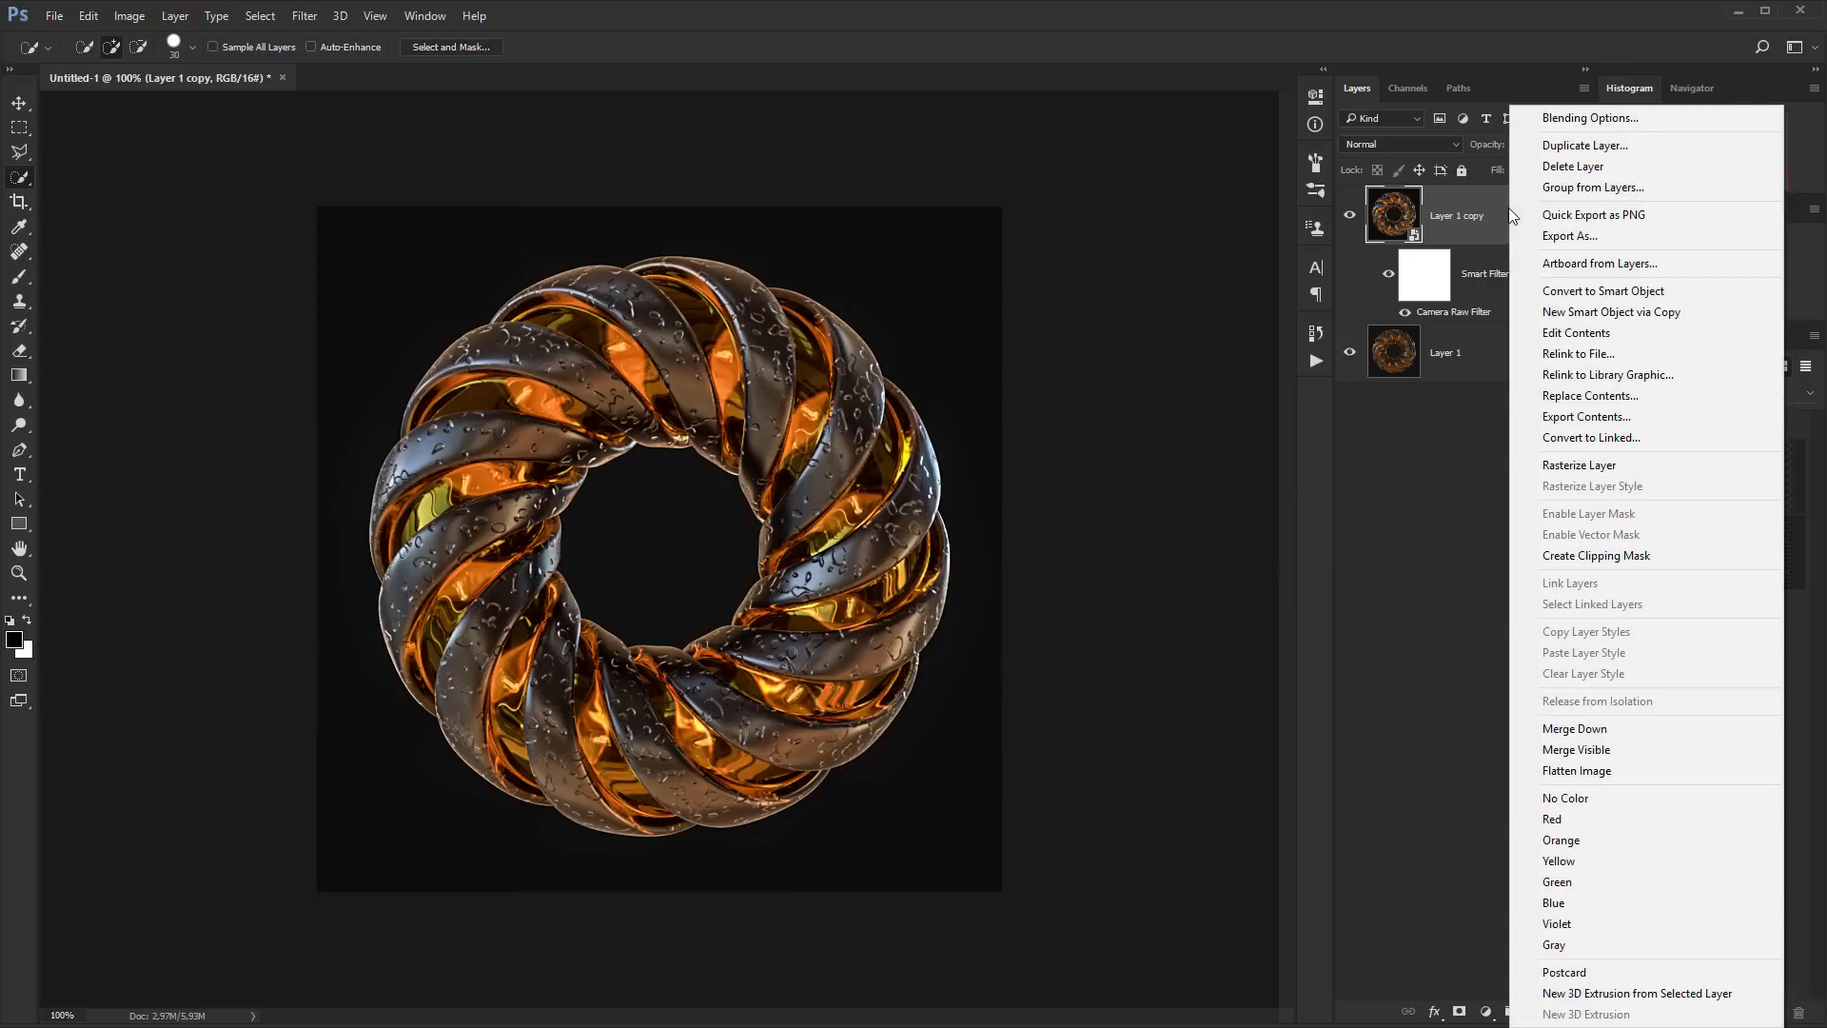
left_click(1561, 290)
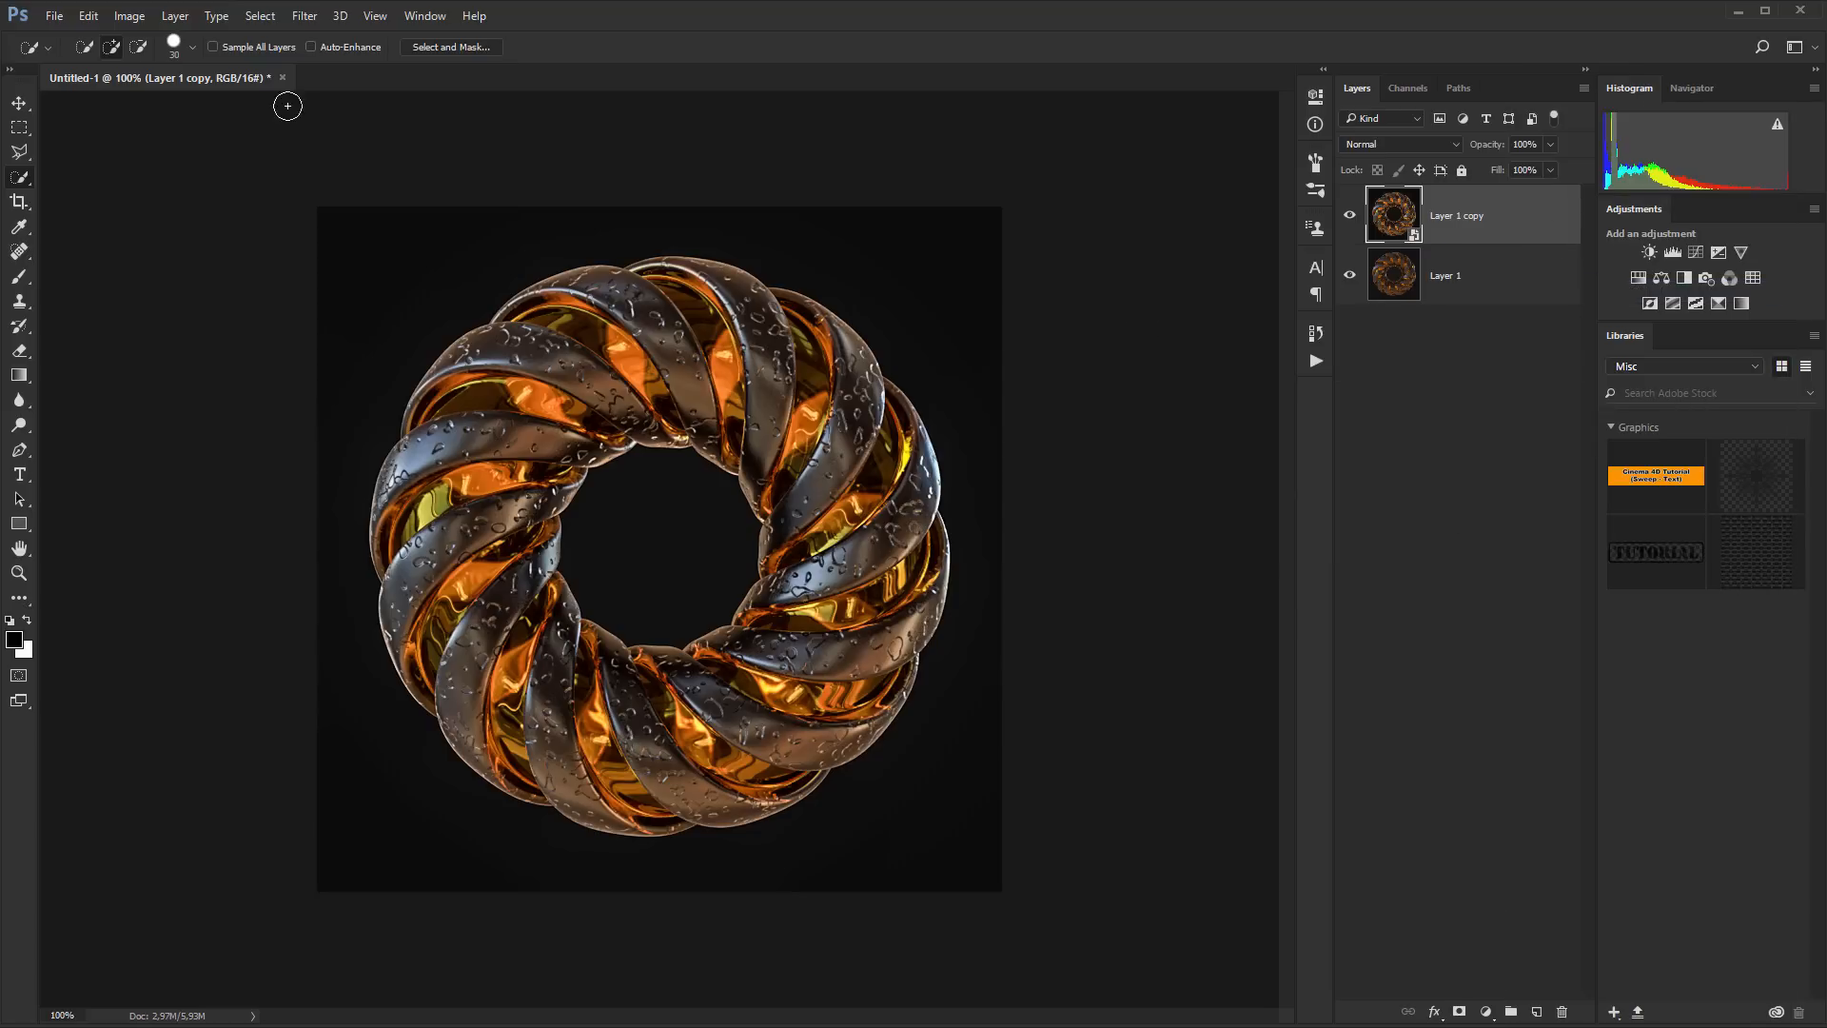
left_click(305, 17)
mouse_move(398, 409)
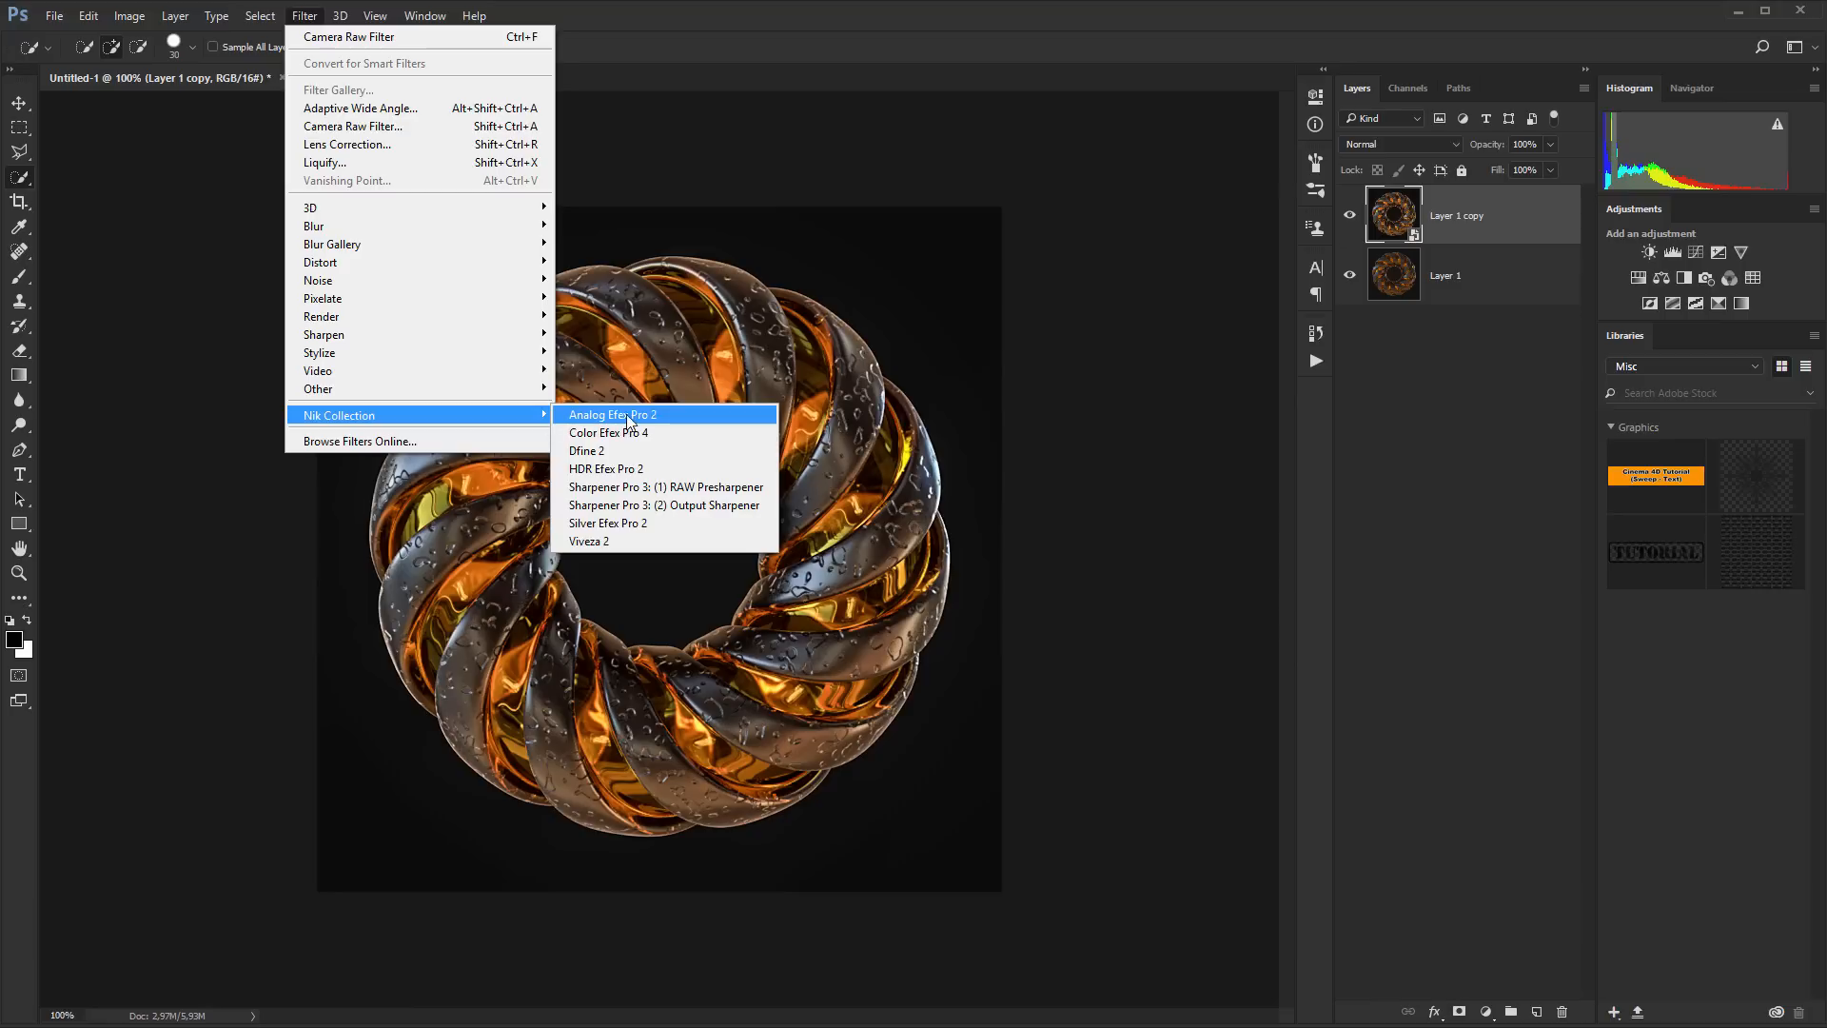
left_click(653, 433)
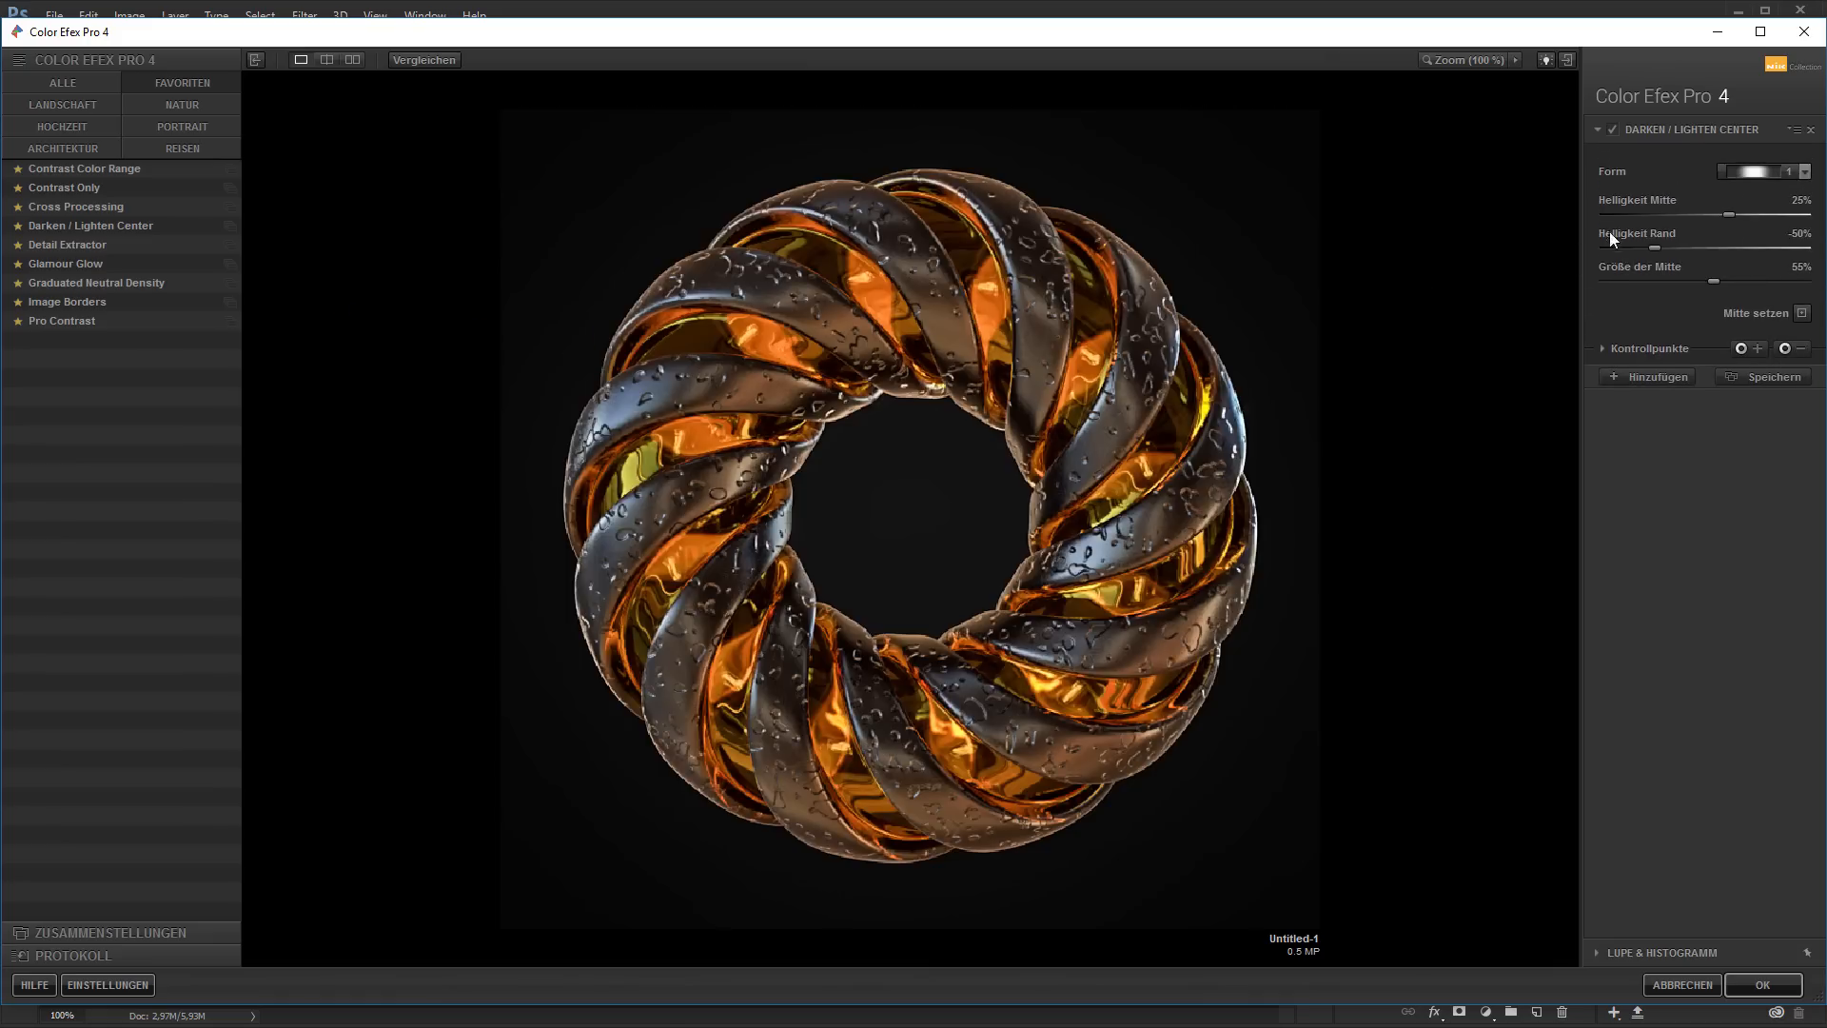
Compare the image with and without the Darken / Lighten Center filter at 100% preview zoom
left_click(1612, 129)
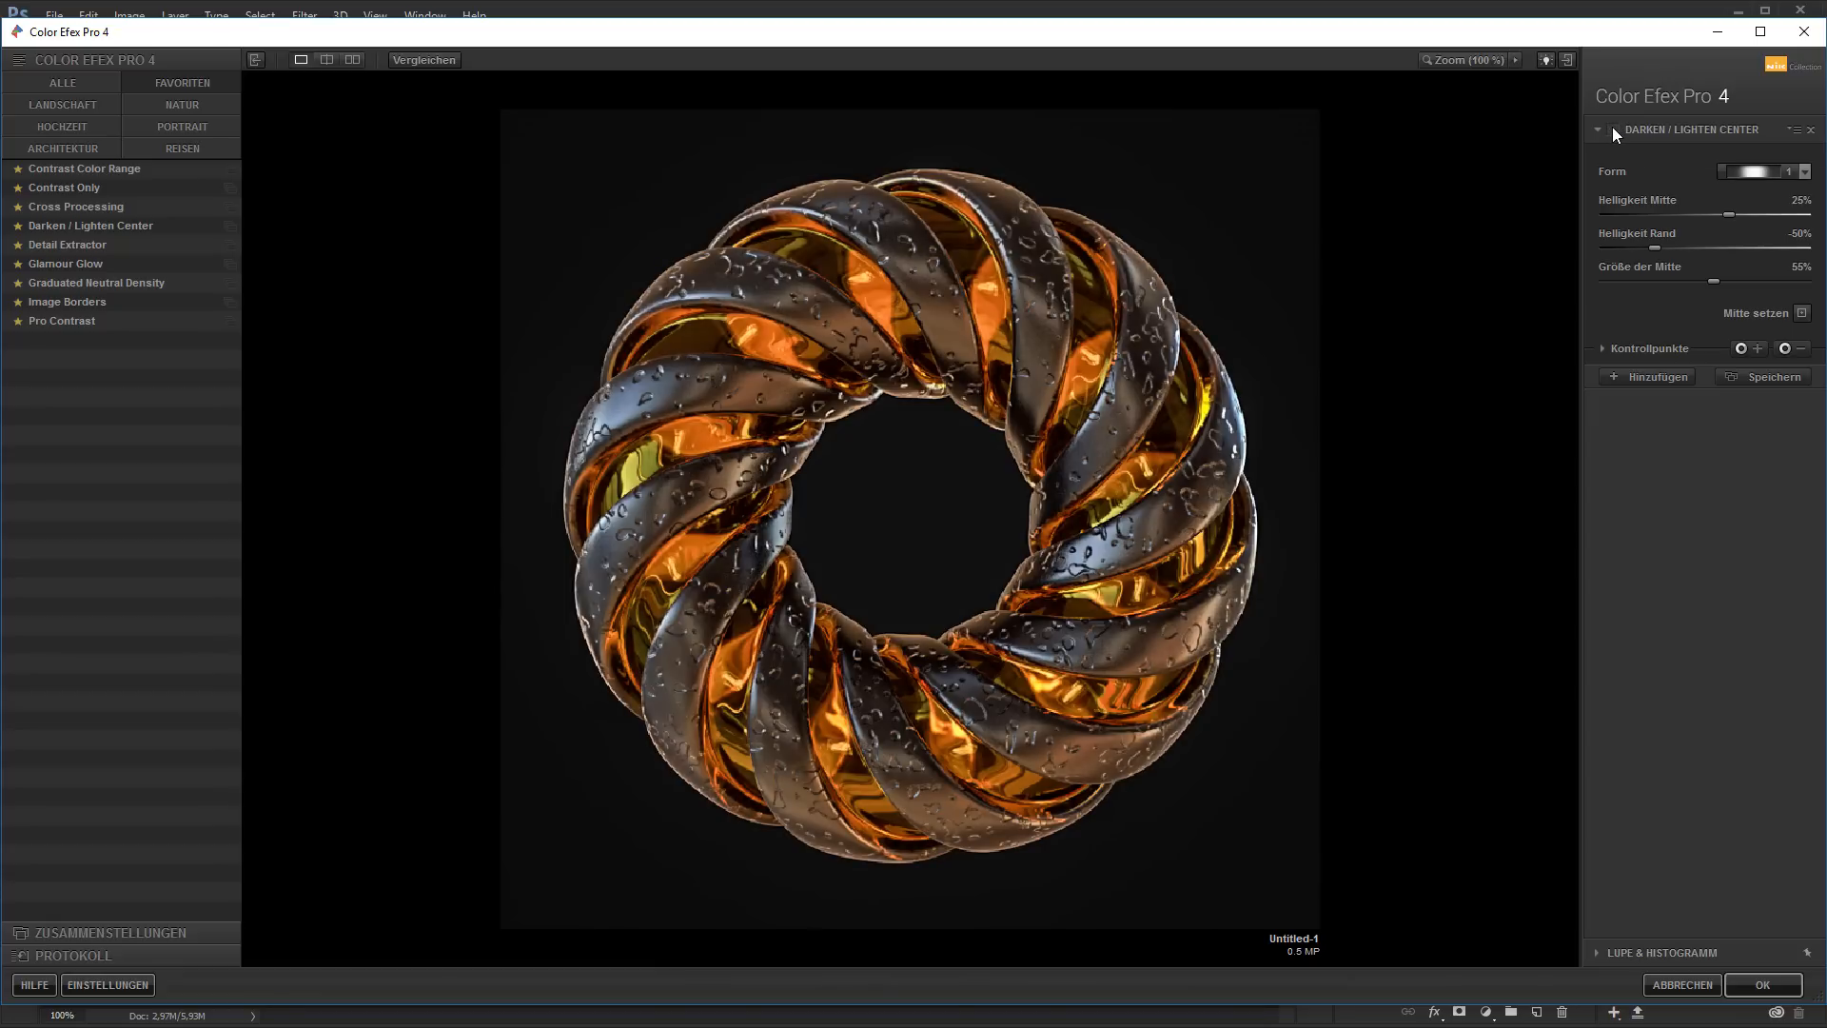
left_click(1610, 128)
left_click(1467, 61)
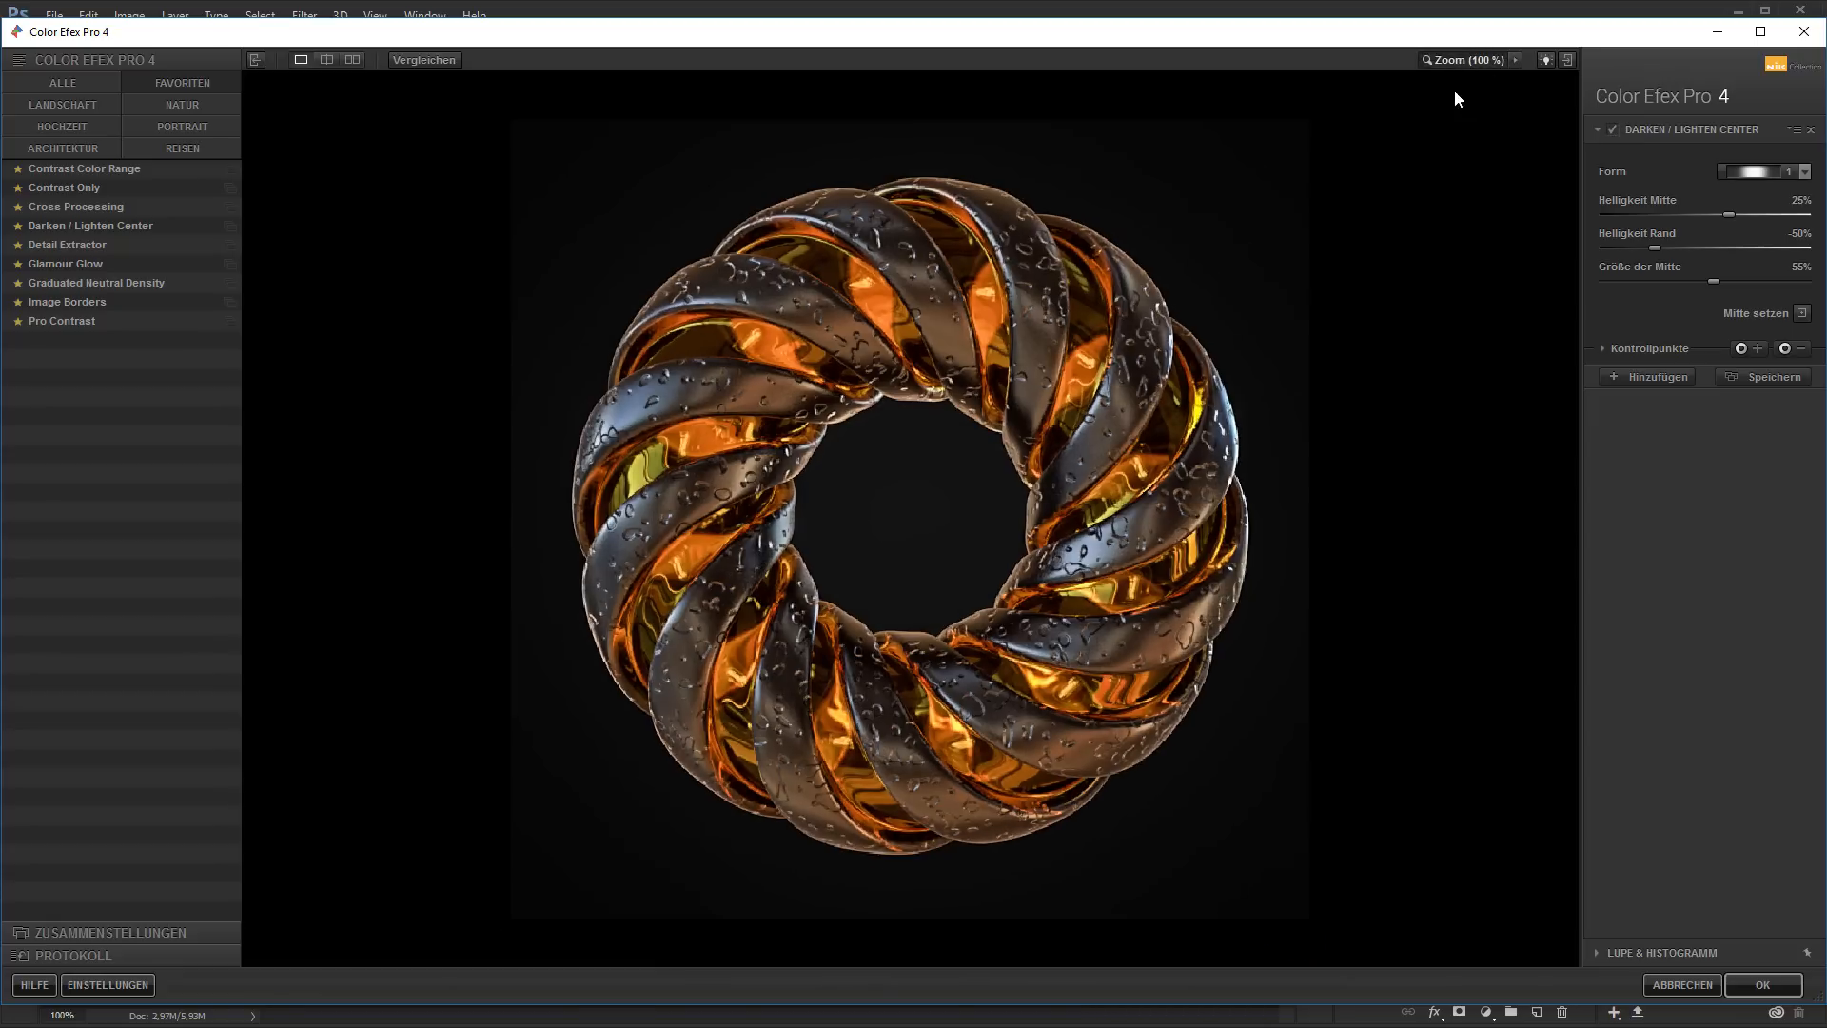
left_click(1613, 127)
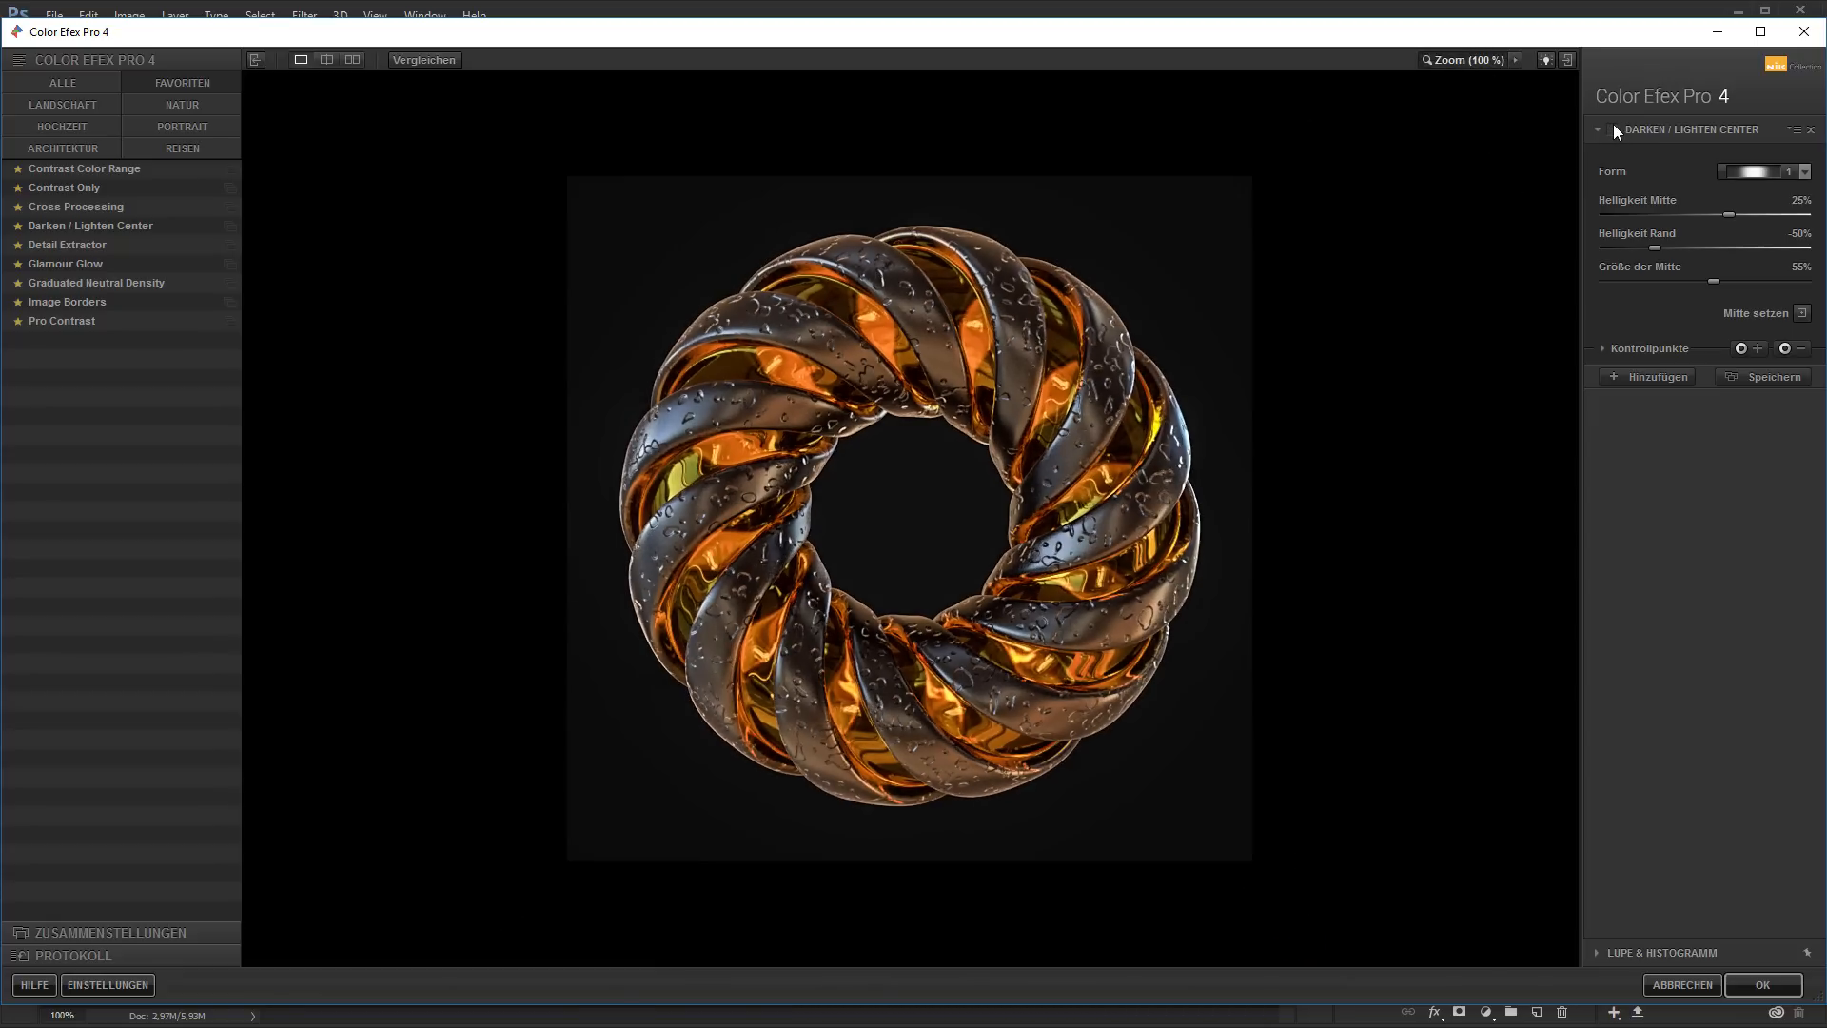
left_click(1613, 128)
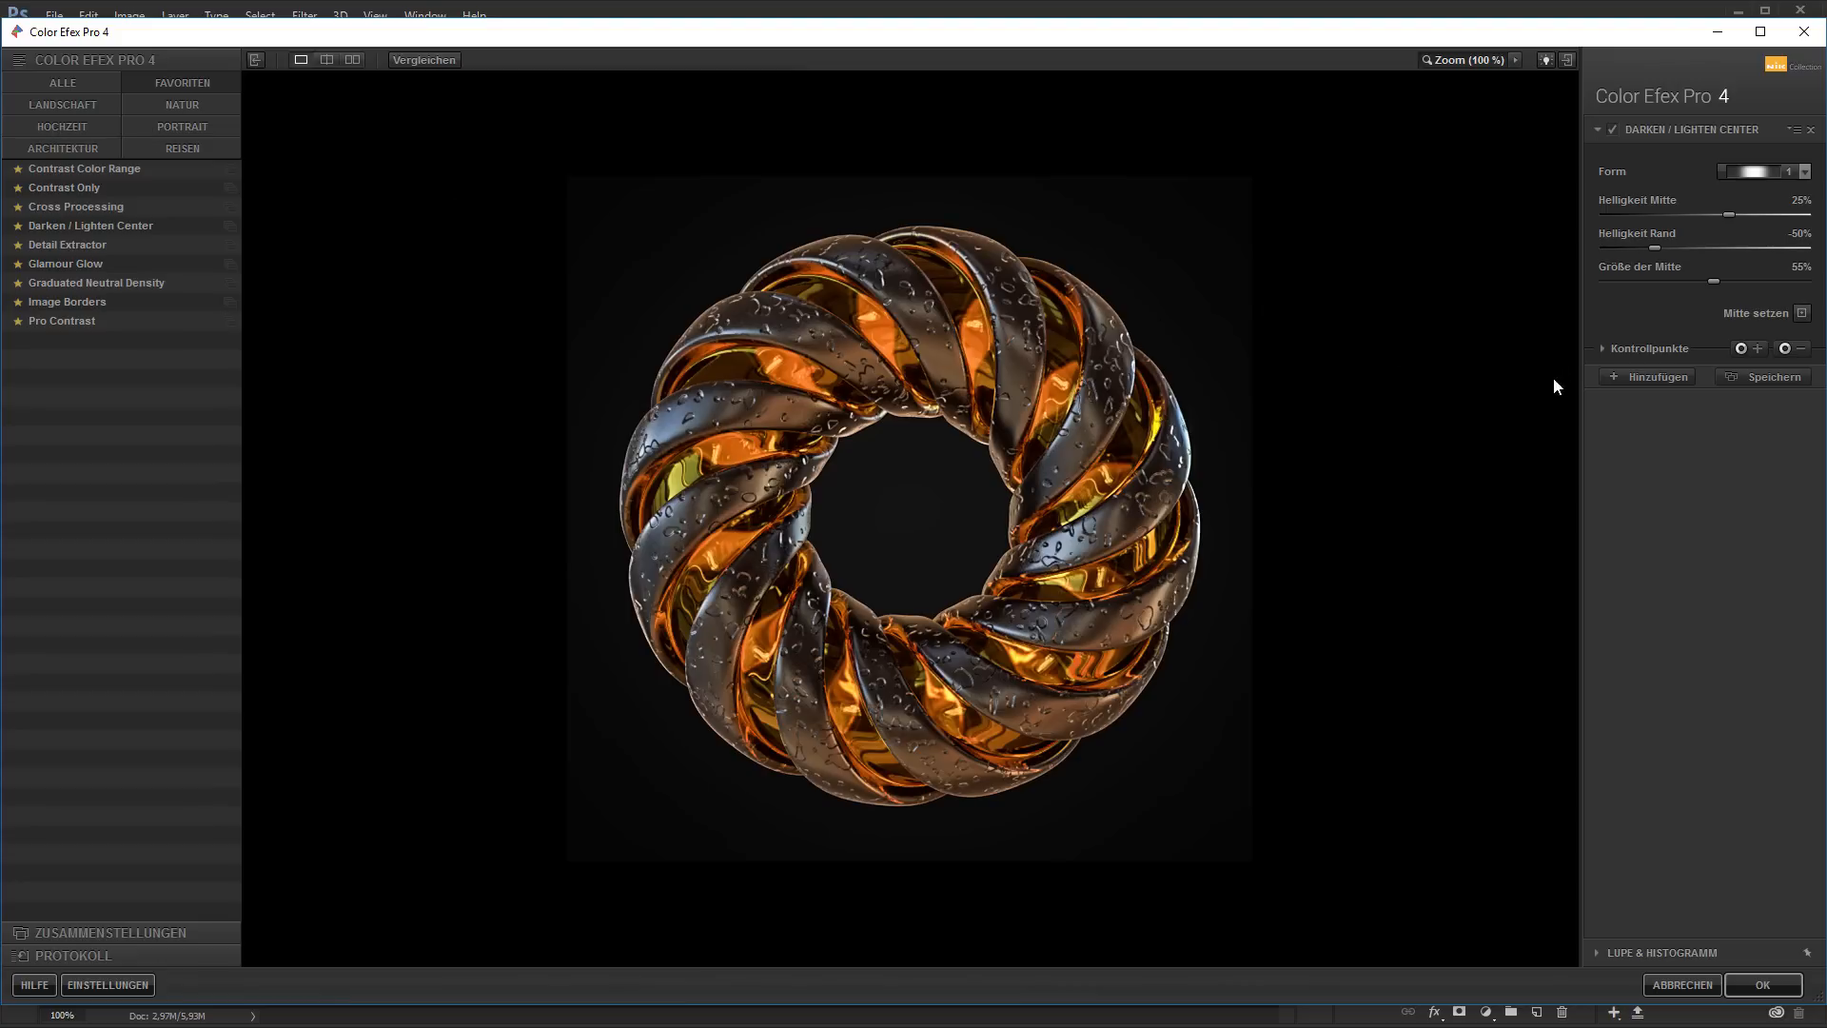
left_click(1612, 128)
left_click(1613, 128)
left_click(1612, 127)
left_click(1613, 128)
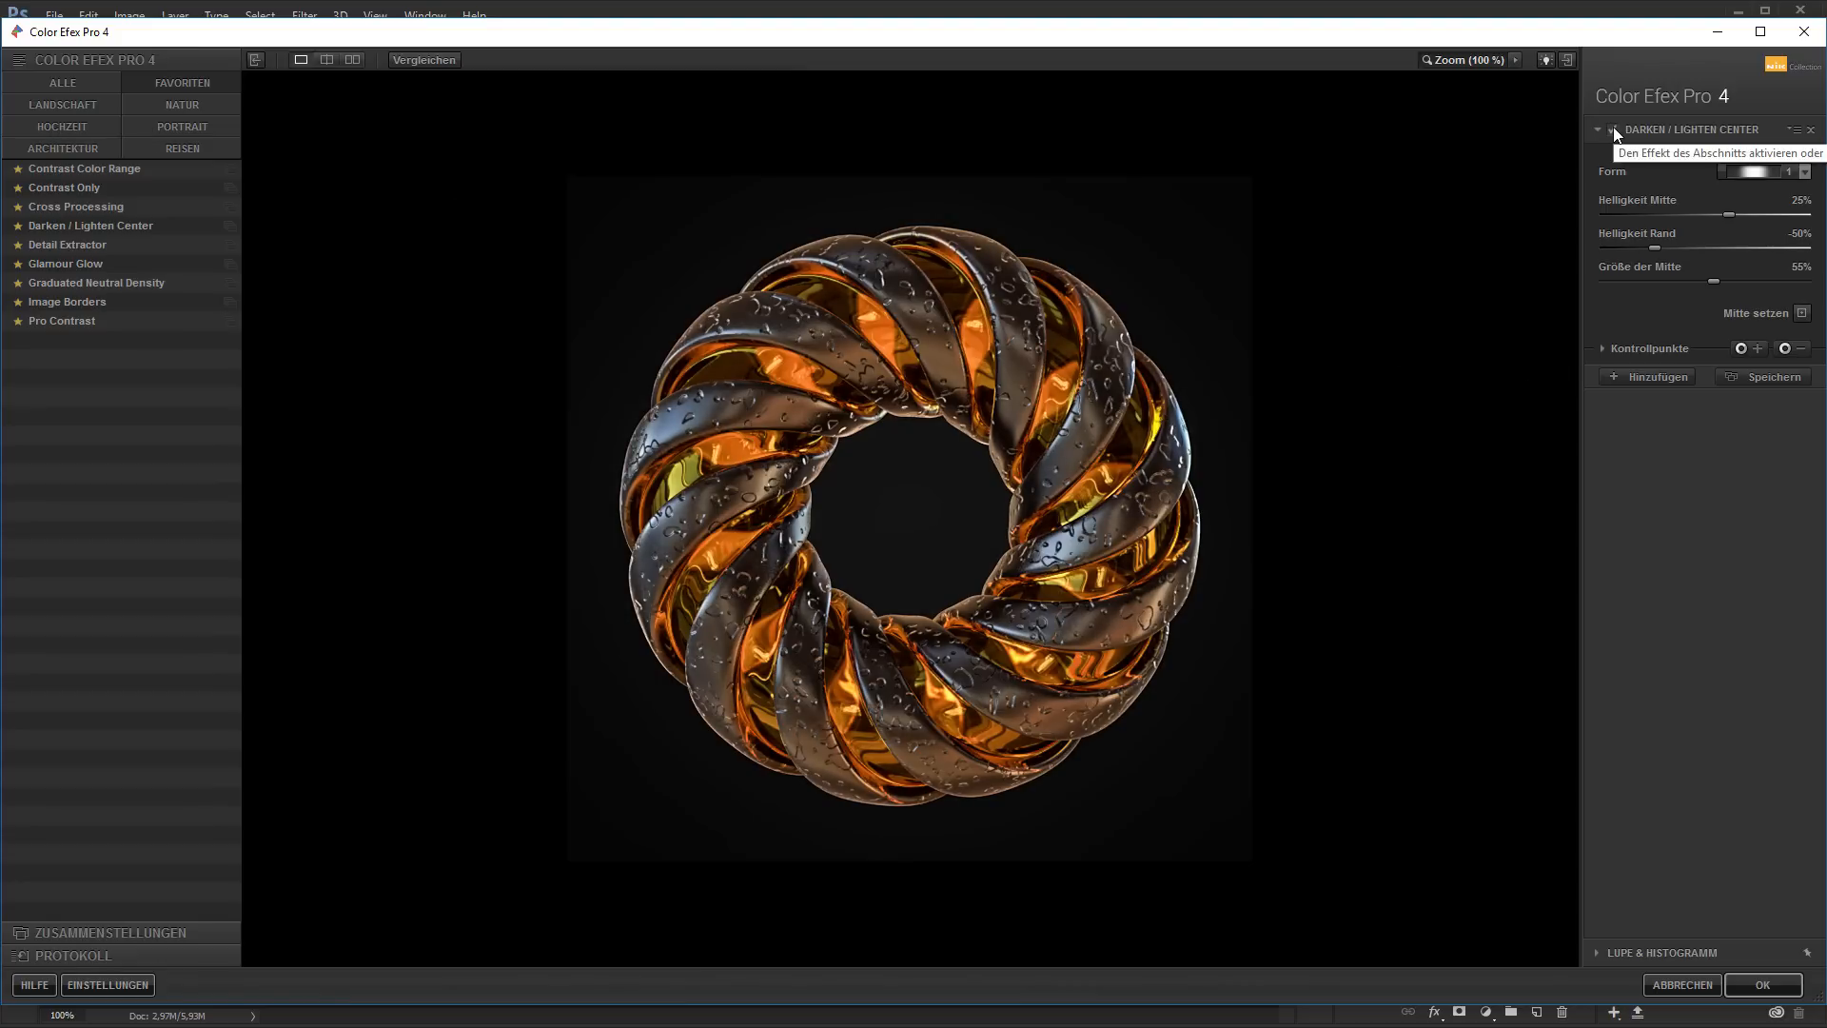
Add an empty second filter slot and look through the full filter list, returning to the favorites
left_click(1649, 379)
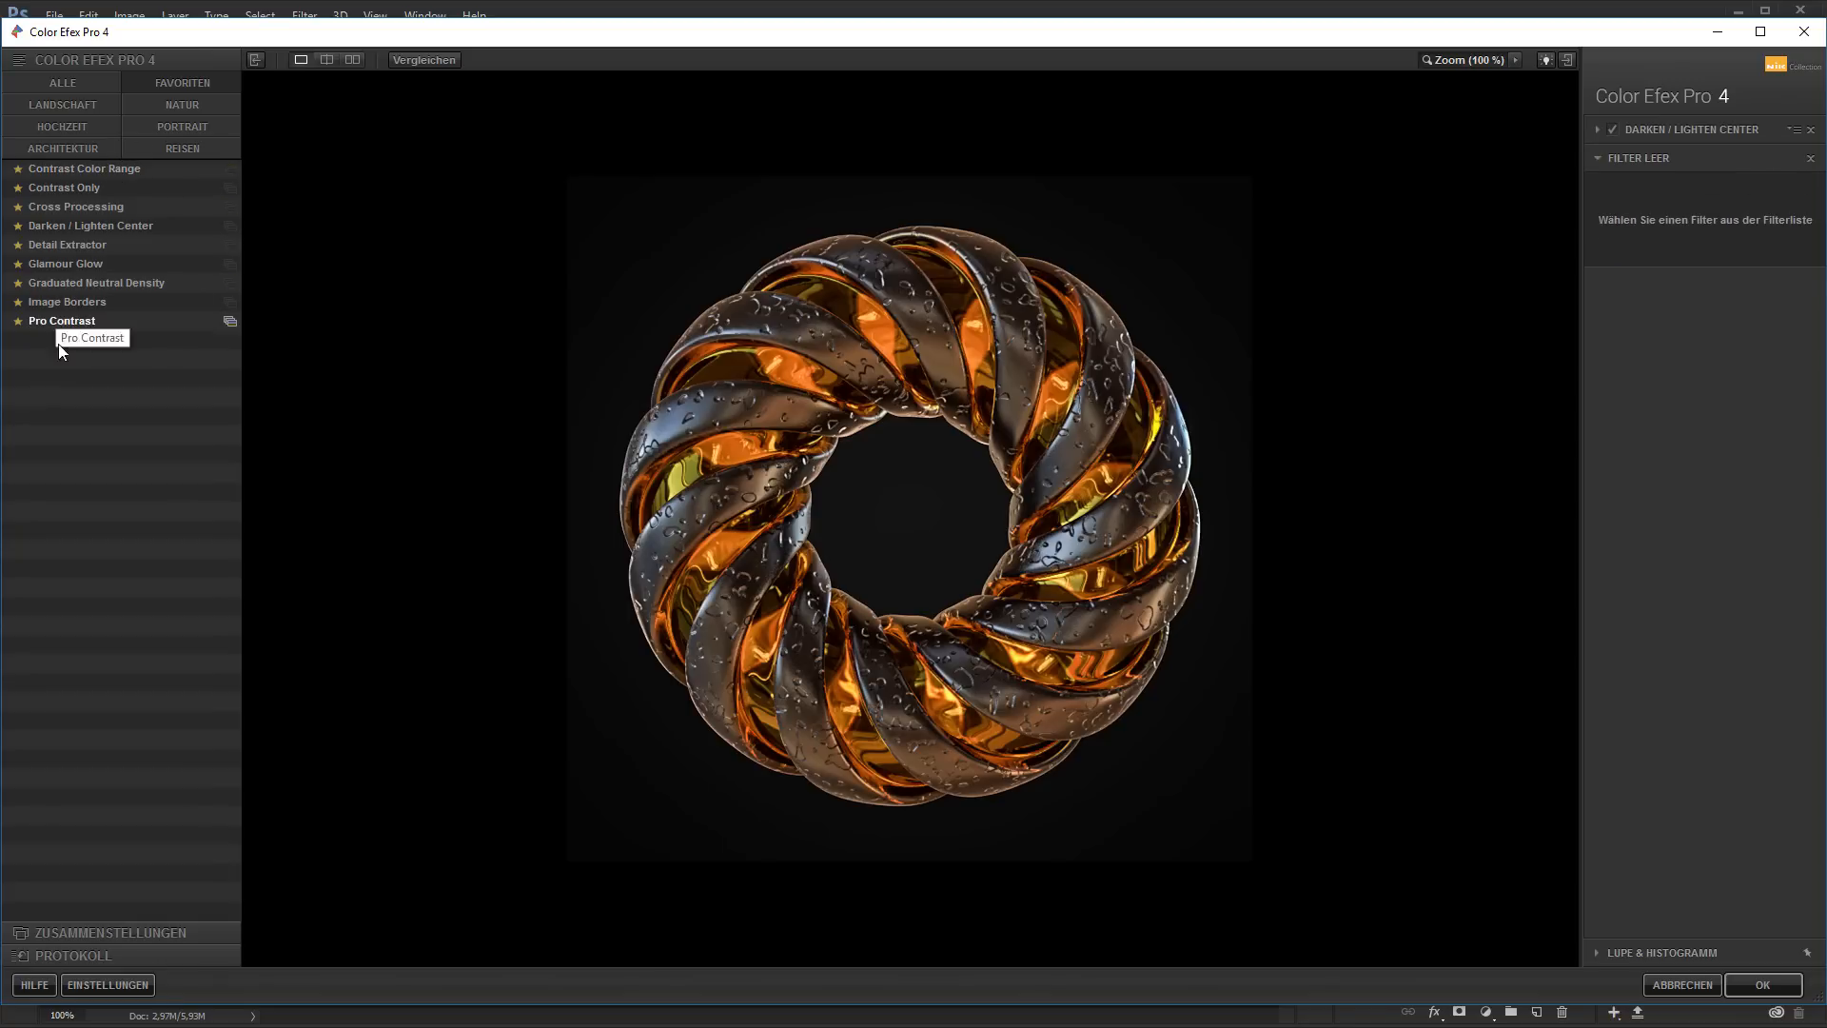
left_click(72, 82)
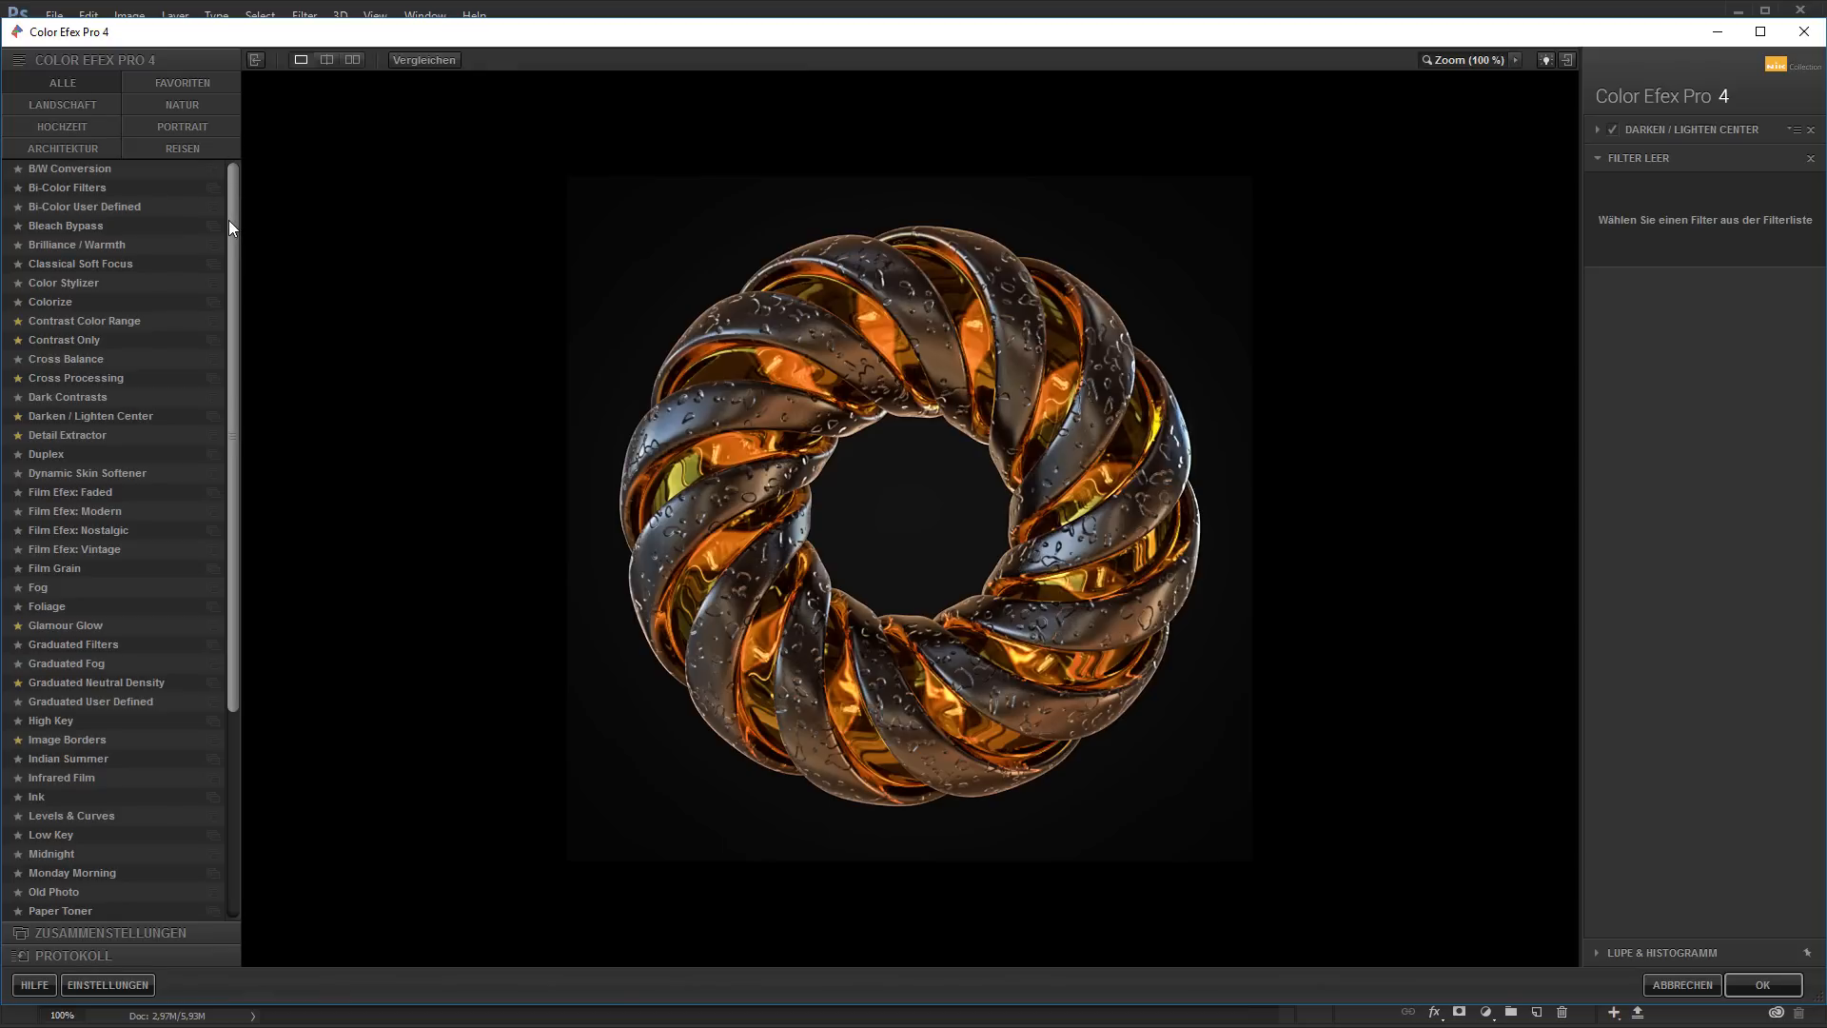
left_click(174, 83)
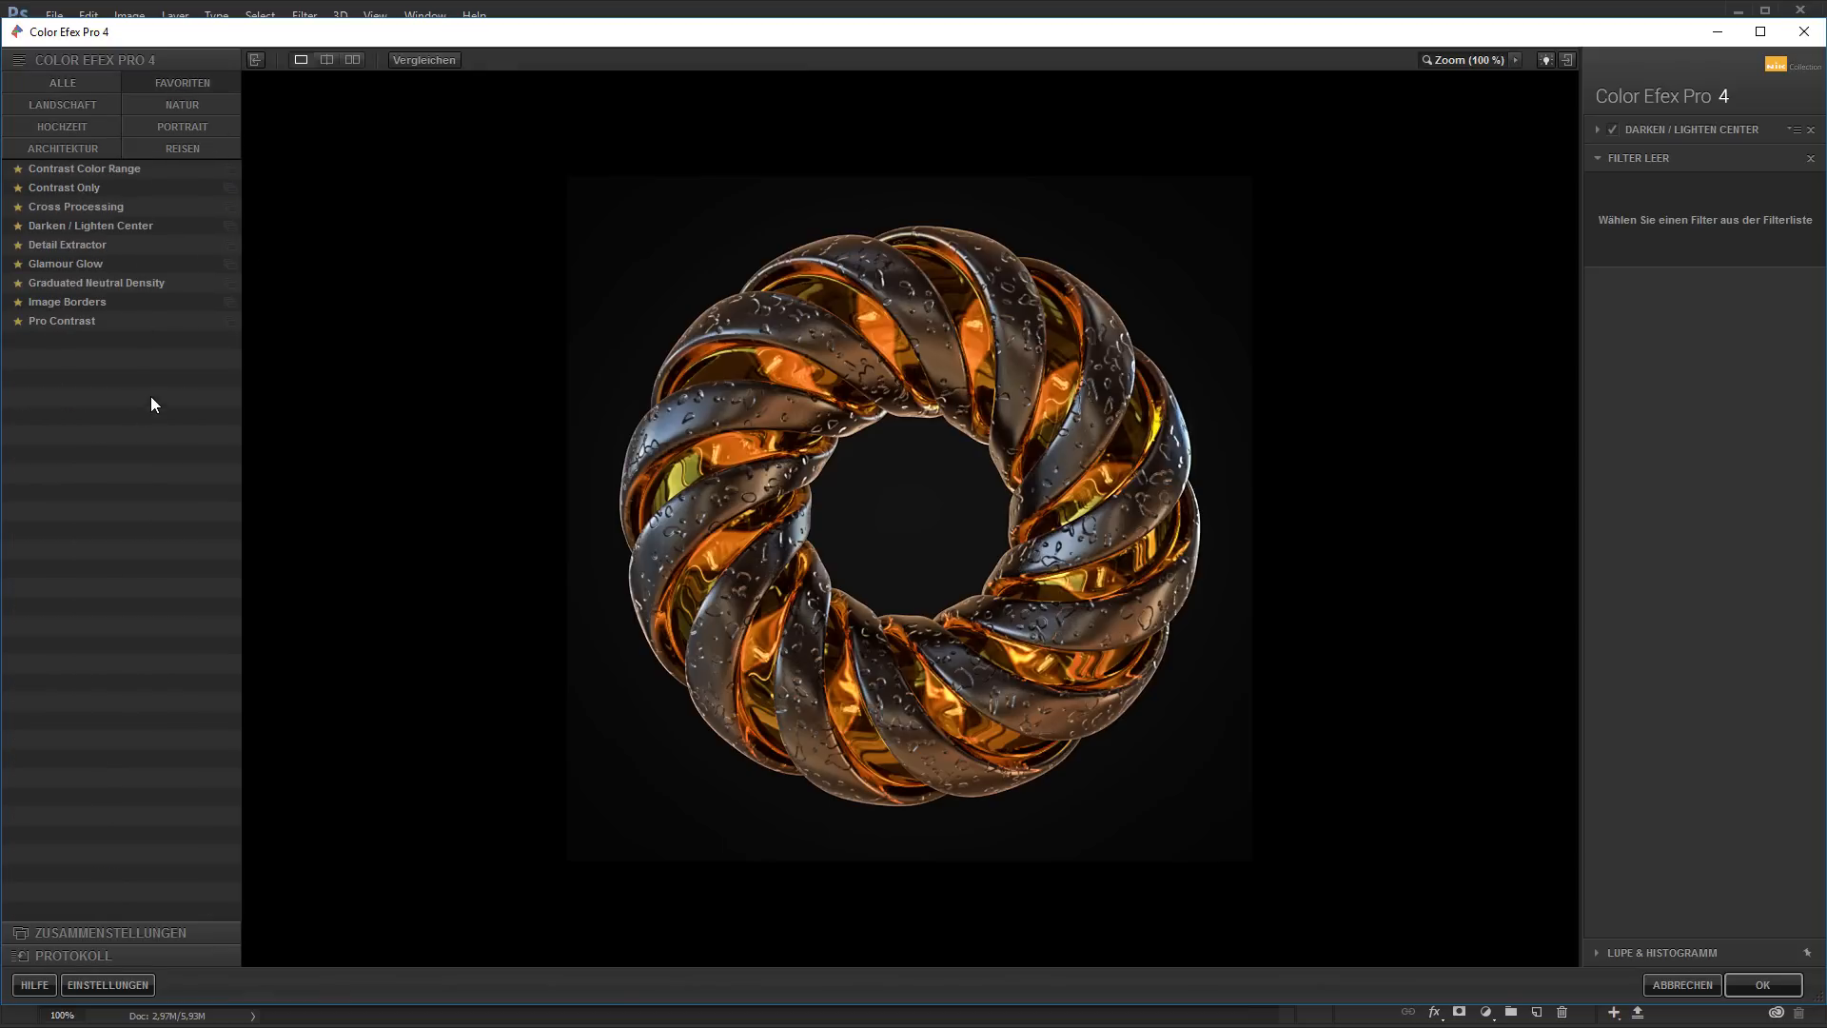
Try the Contrast Color Range filter in the second slot and compare the image with and without it
left_click(111, 168)
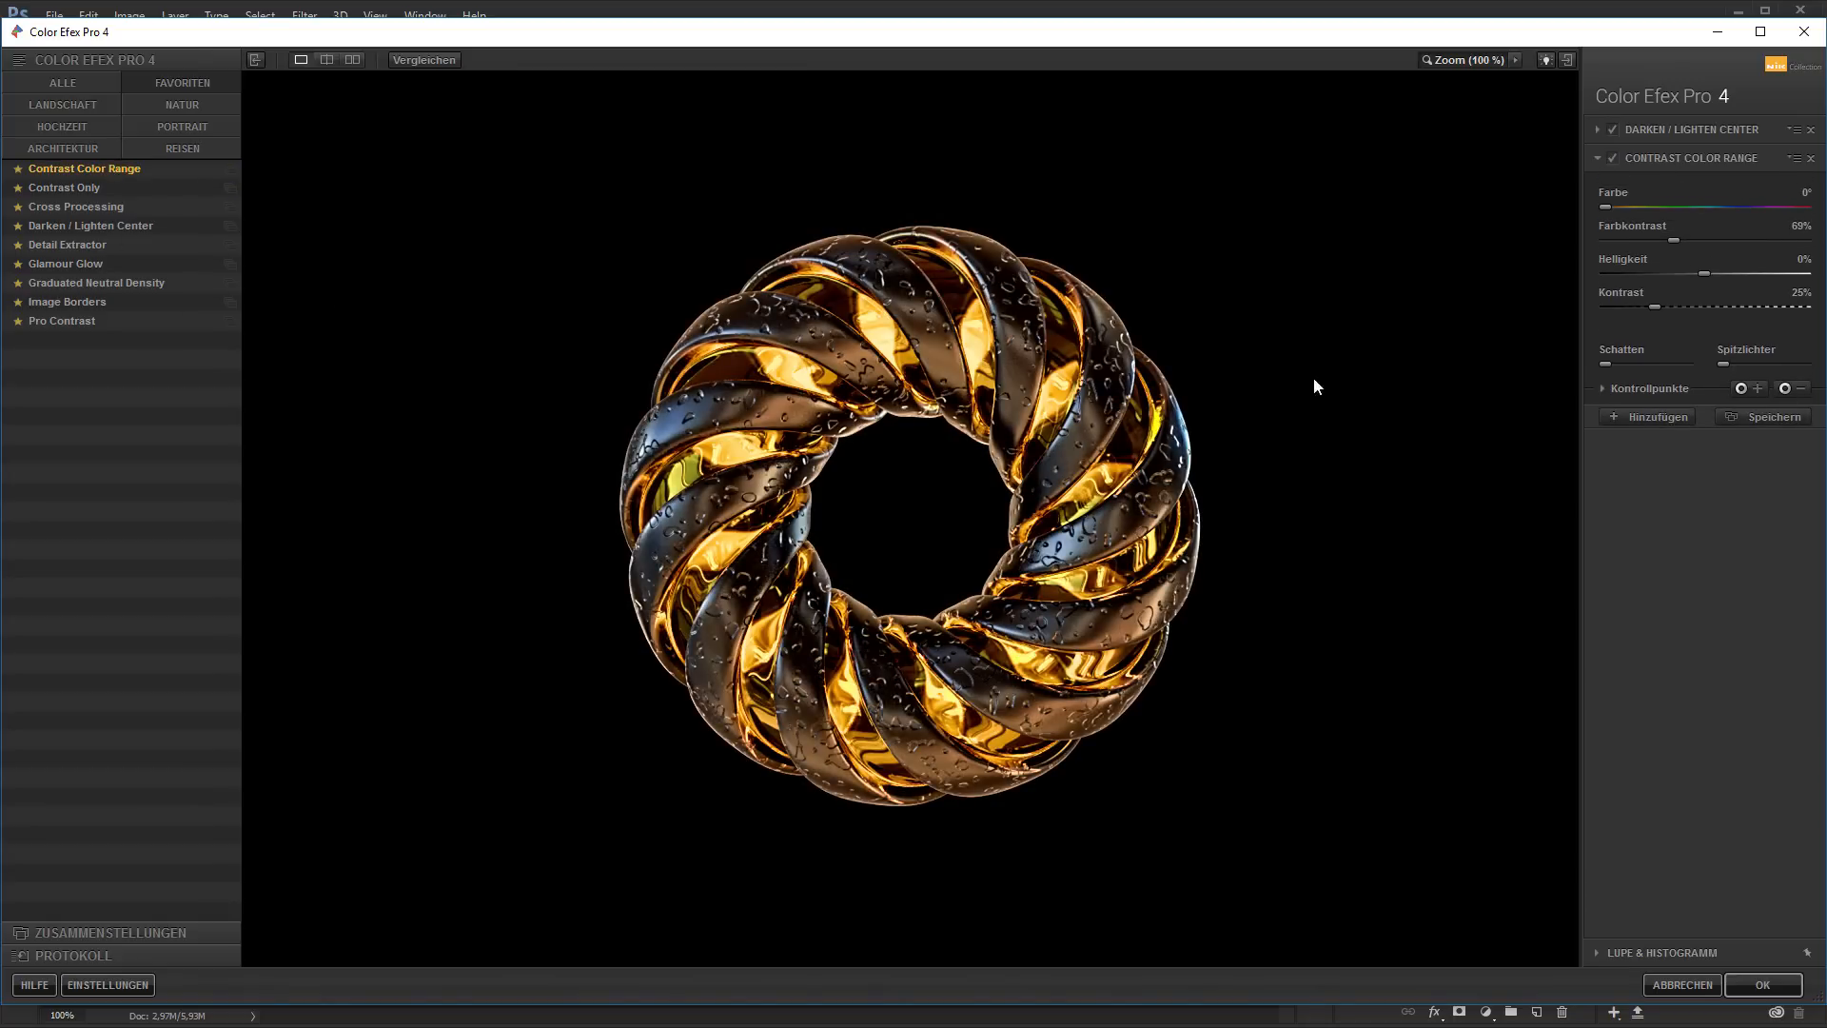
left_click(1619, 158)
left_click(1619, 158)
left_click(1618, 157)
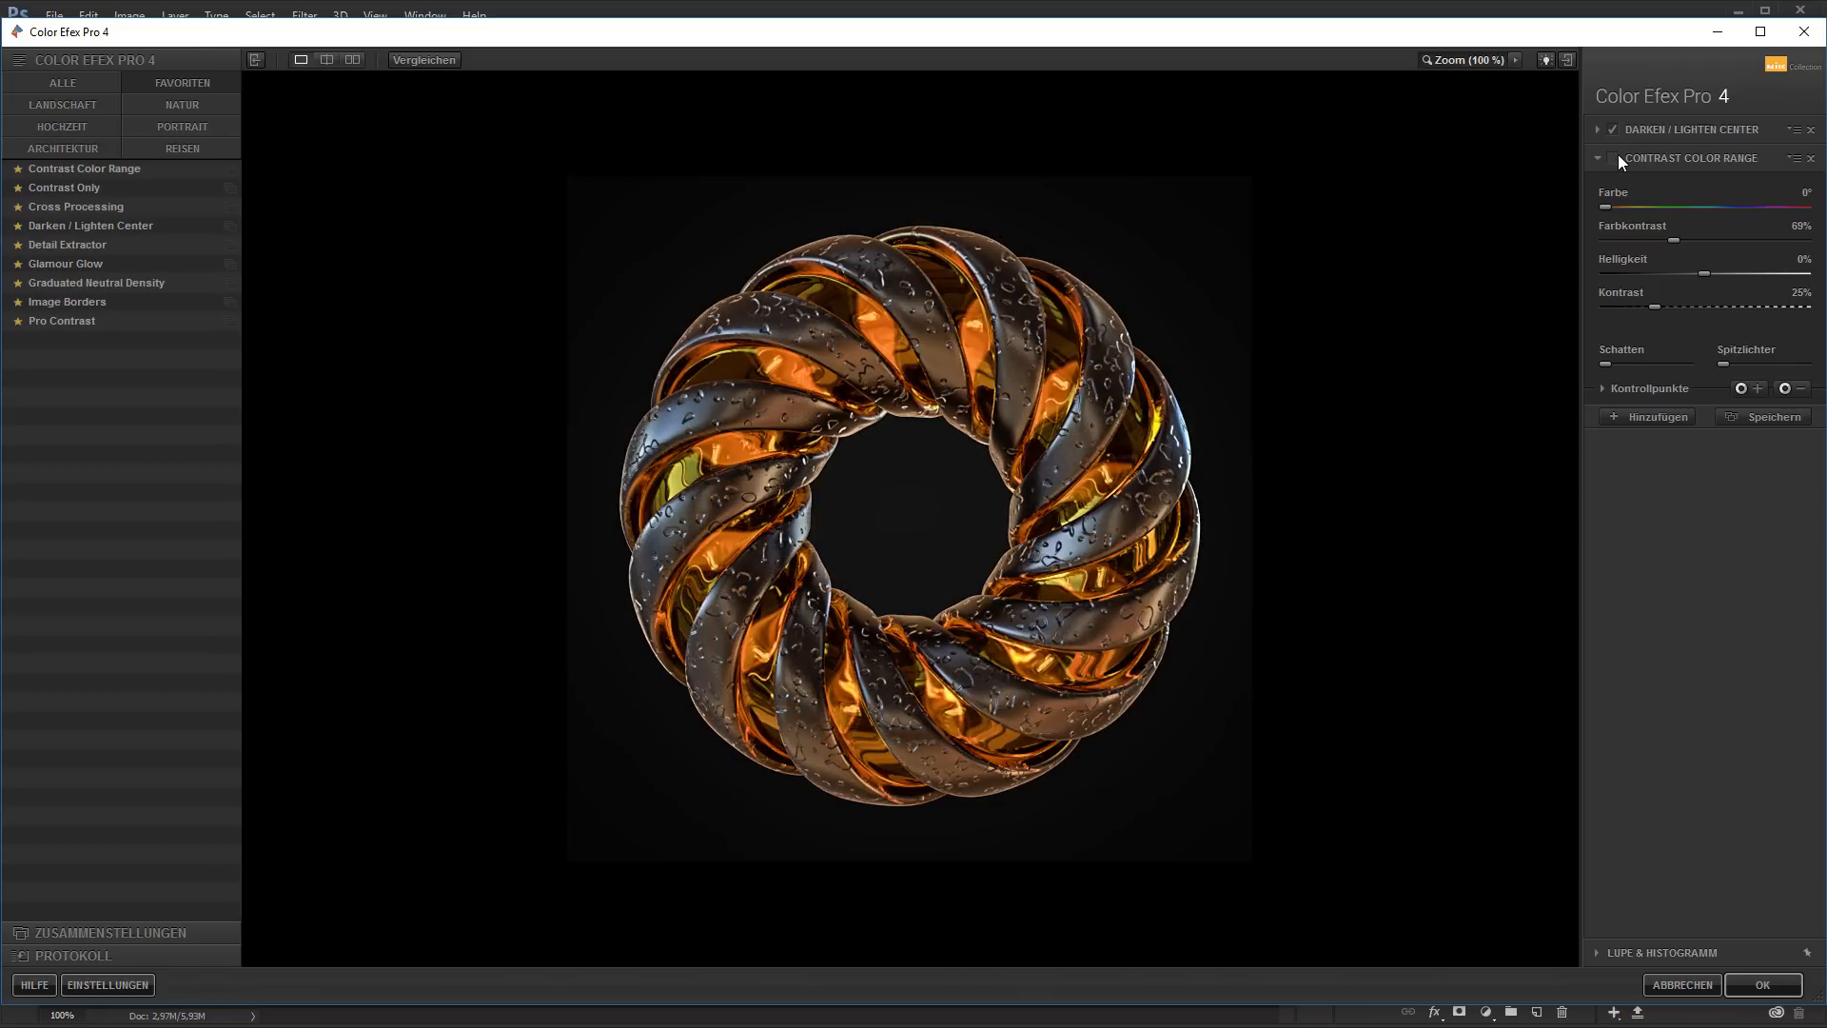
left_click(1619, 158)
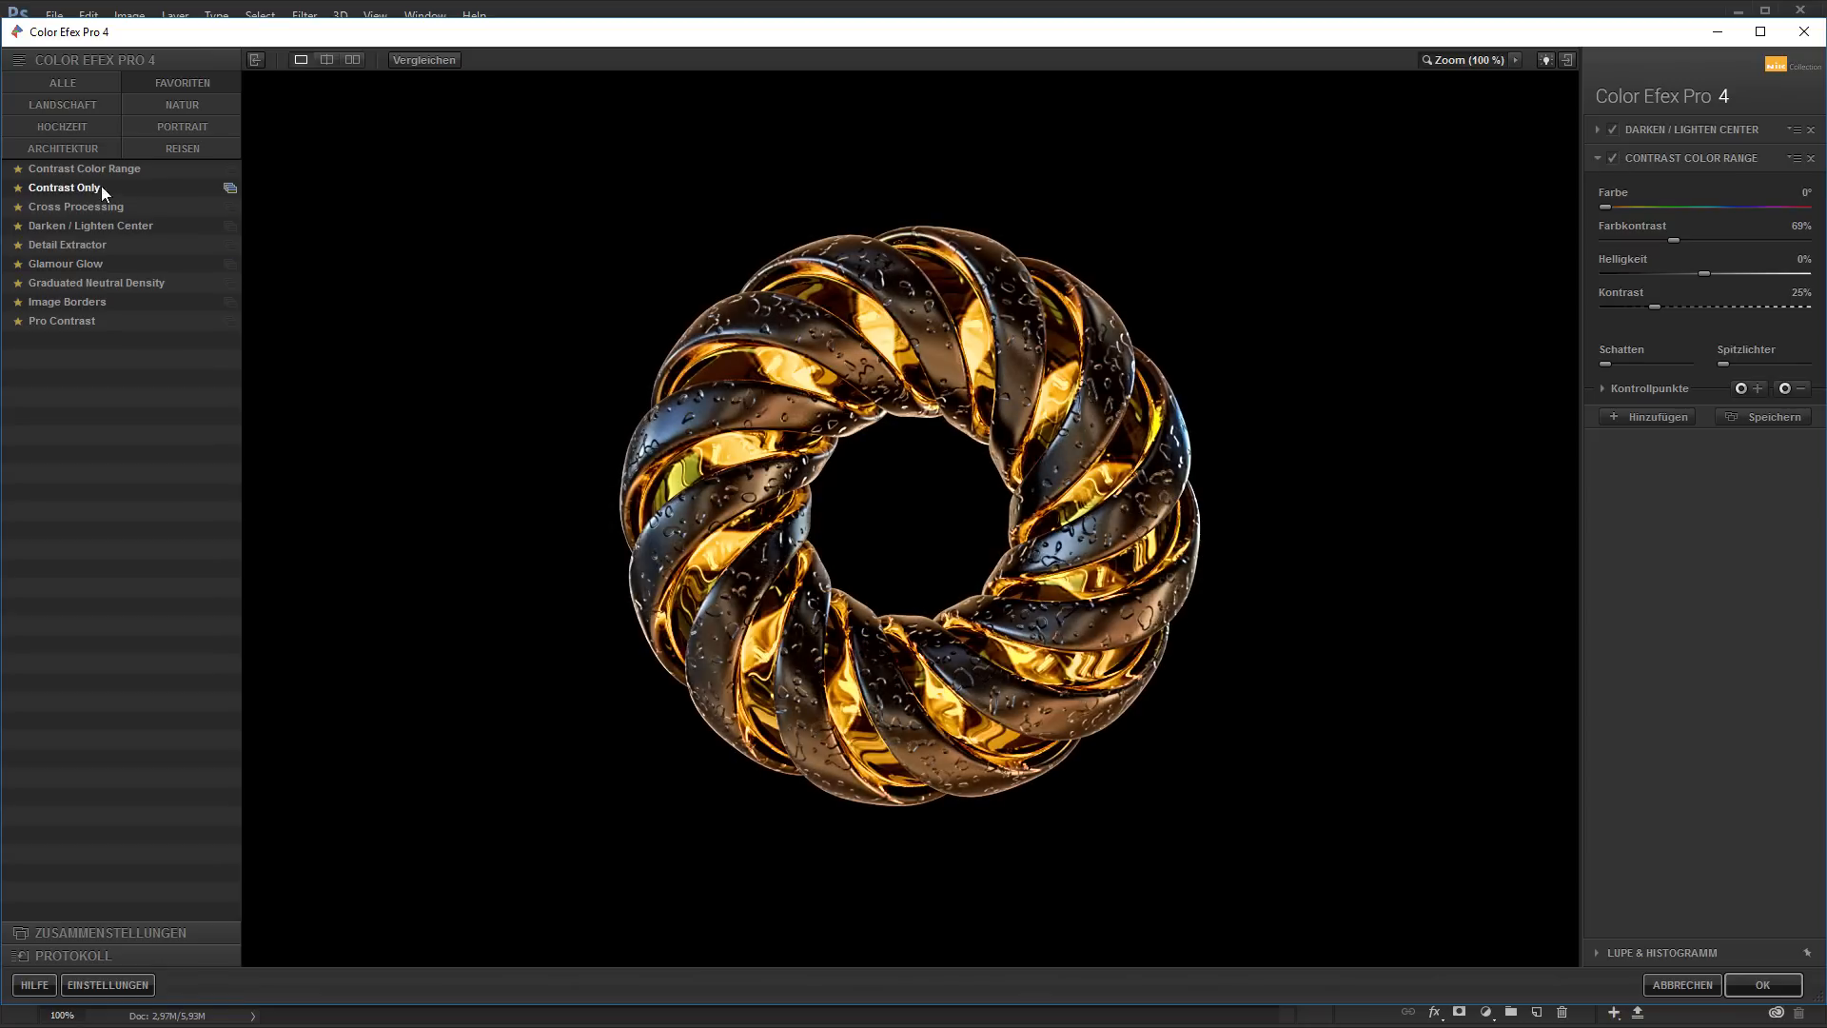
Load the Contrast Only filter into the second slot and compare the image with and without it
left_click(55, 185)
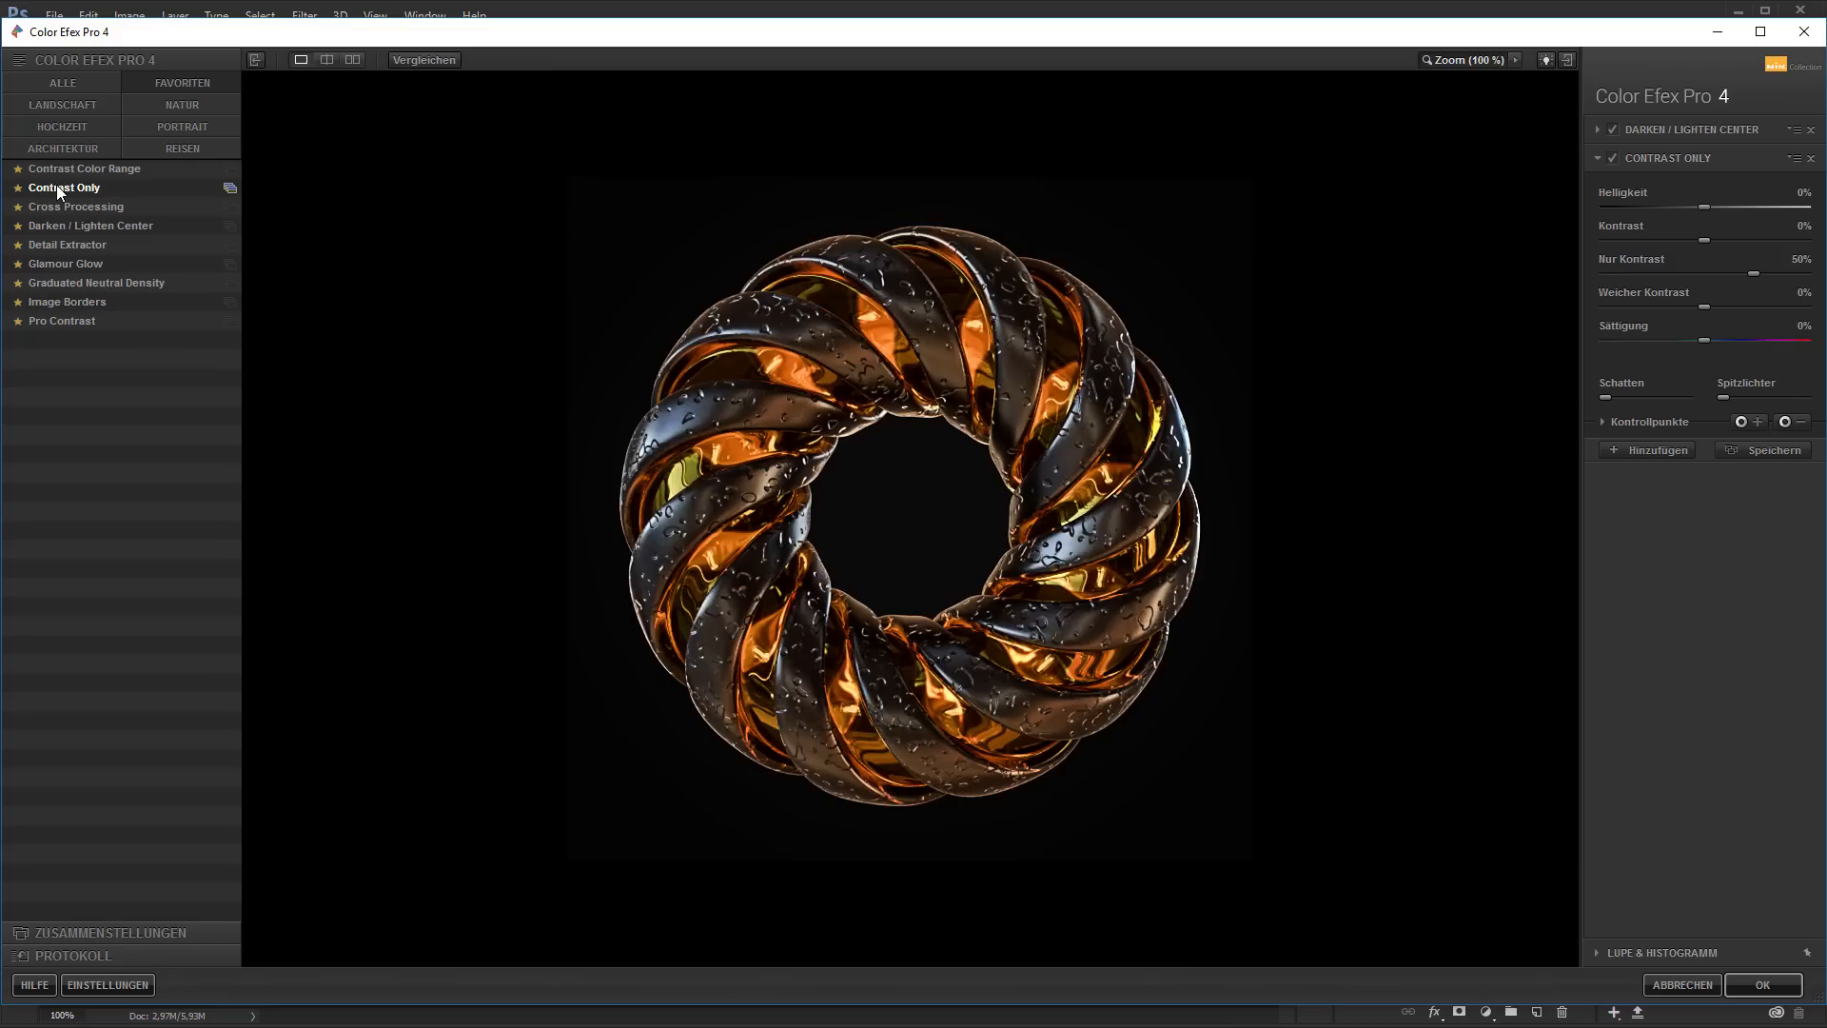
left_click(1614, 158)
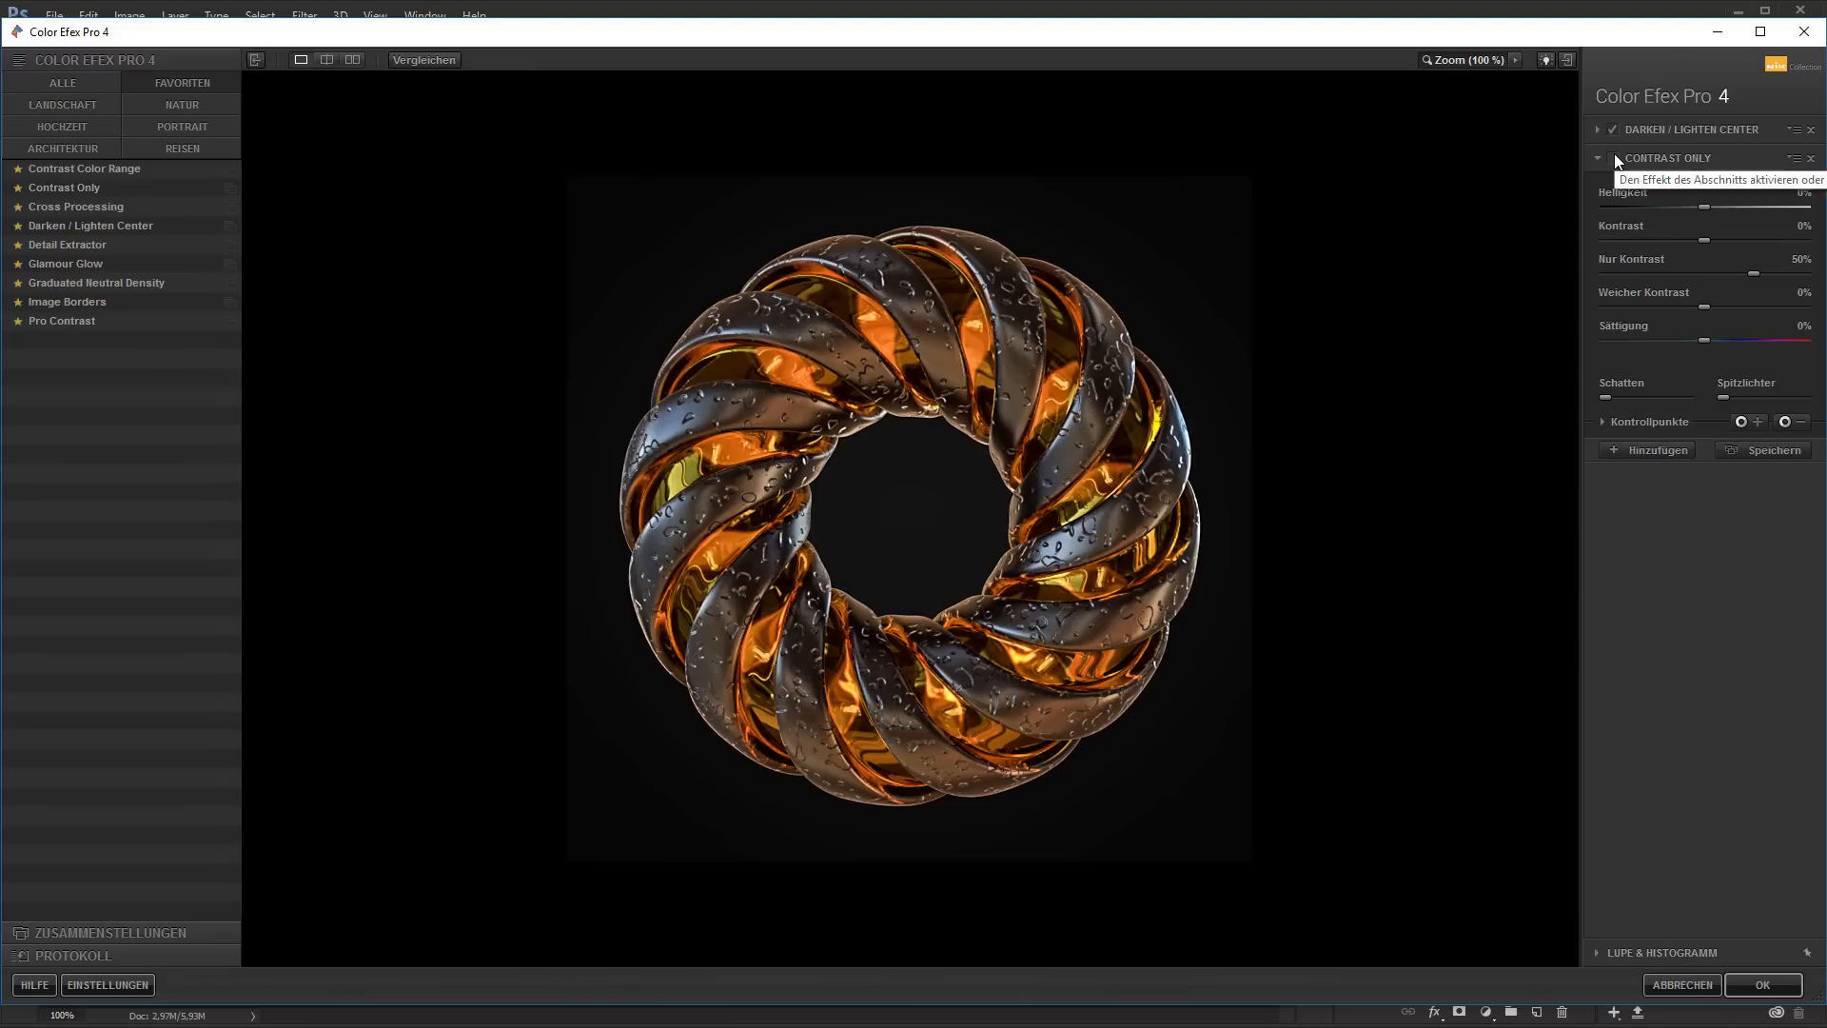
left_click(1614, 158)
left_click(1615, 158)
left_click(1615, 158)
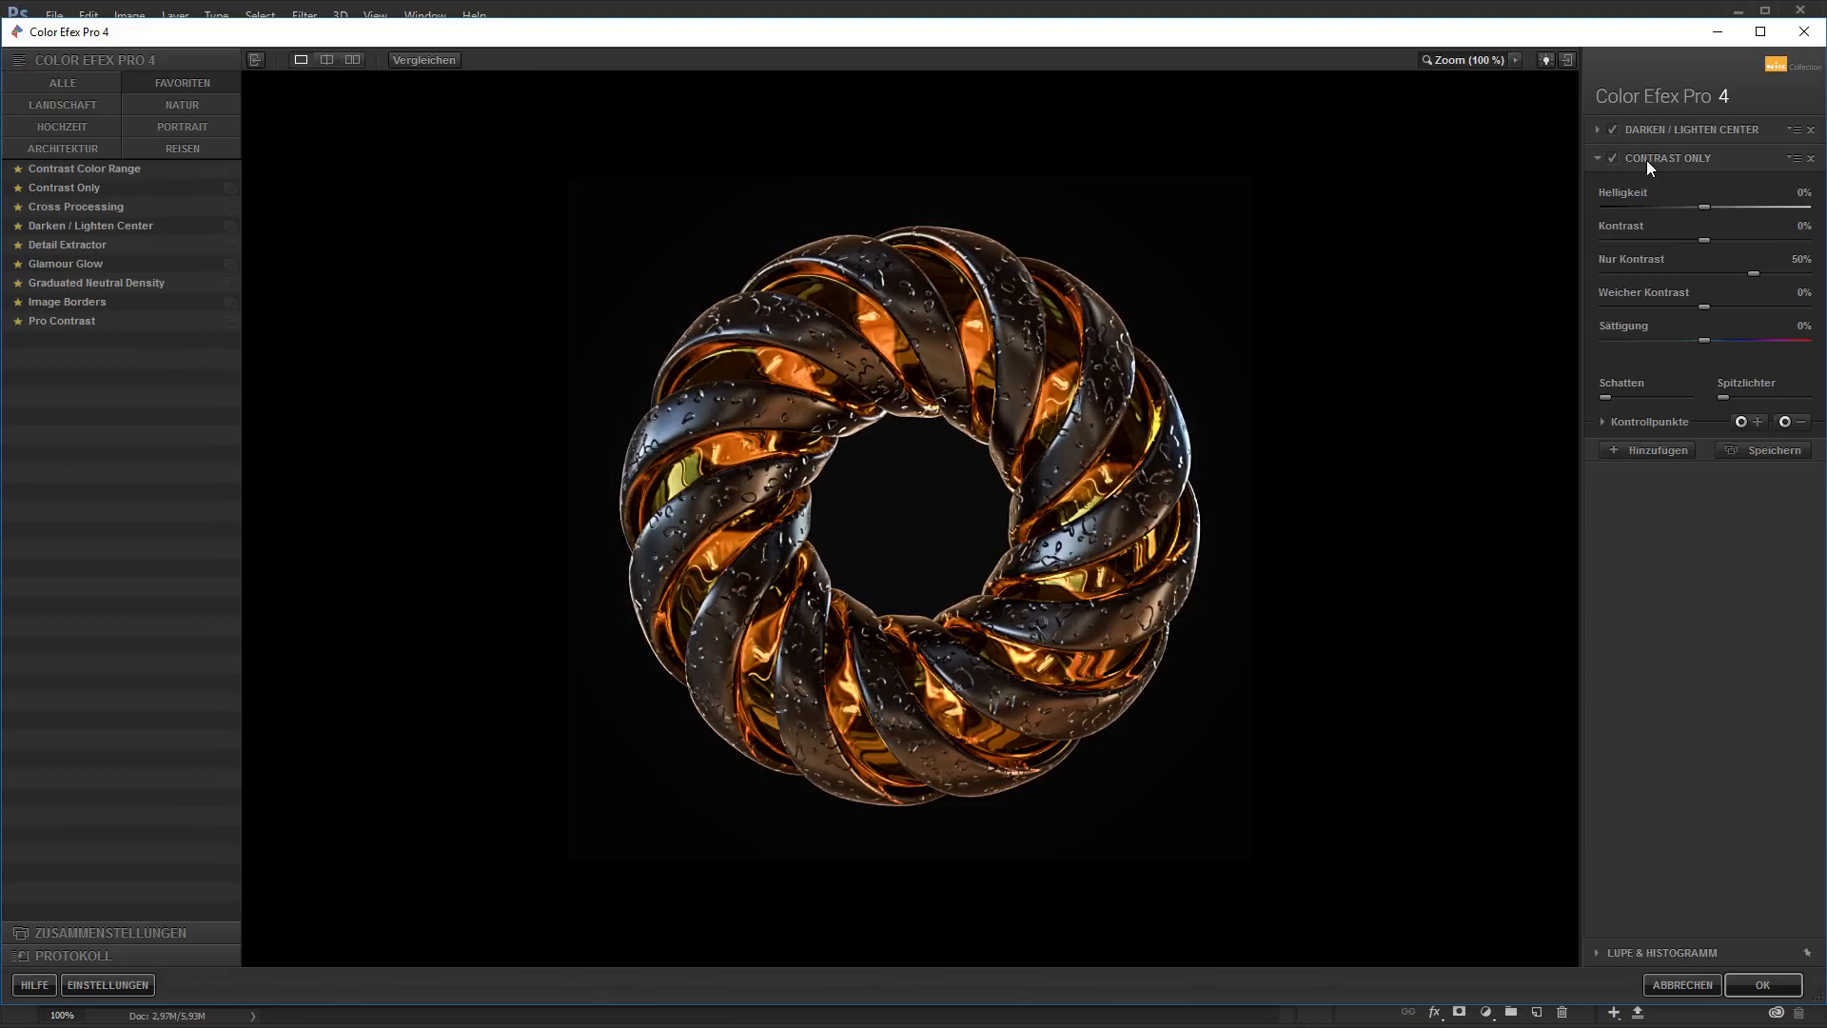
Try the Detail Extractor filter in the second slot and compare the image with and without it
left_click(88, 244)
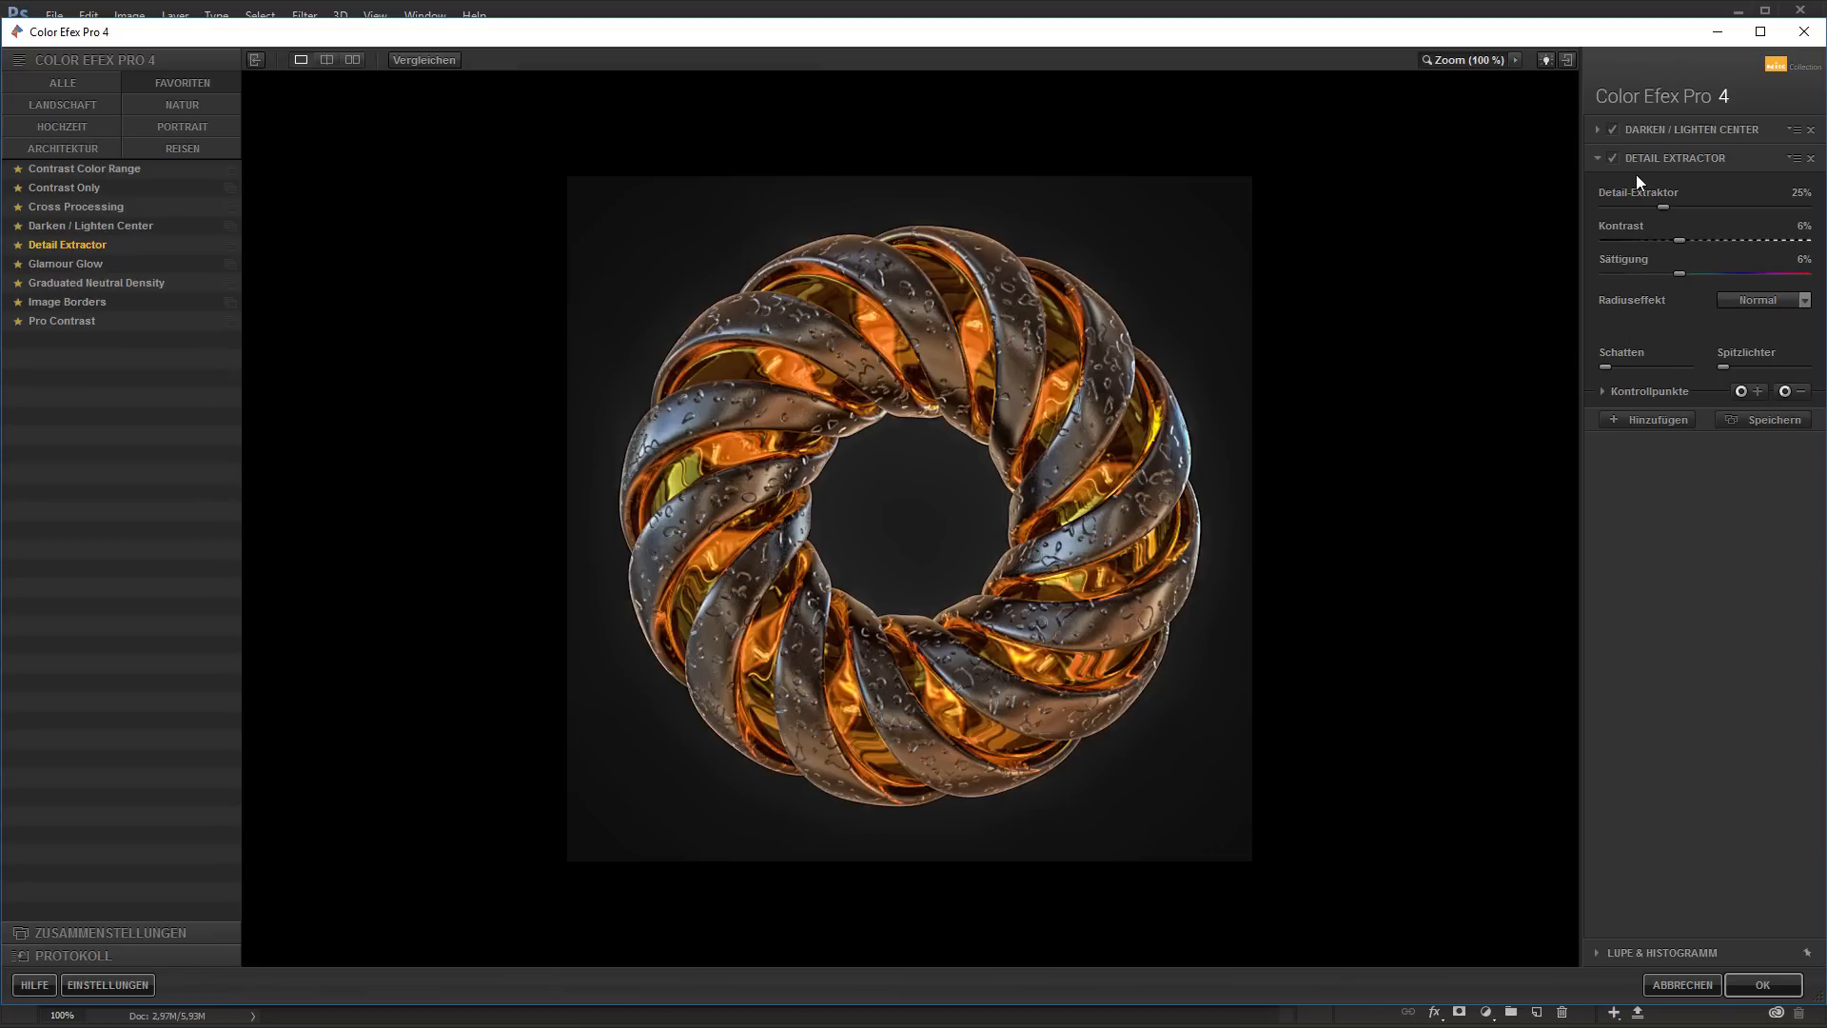
left_click(1613, 158)
left_click(1613, 158)
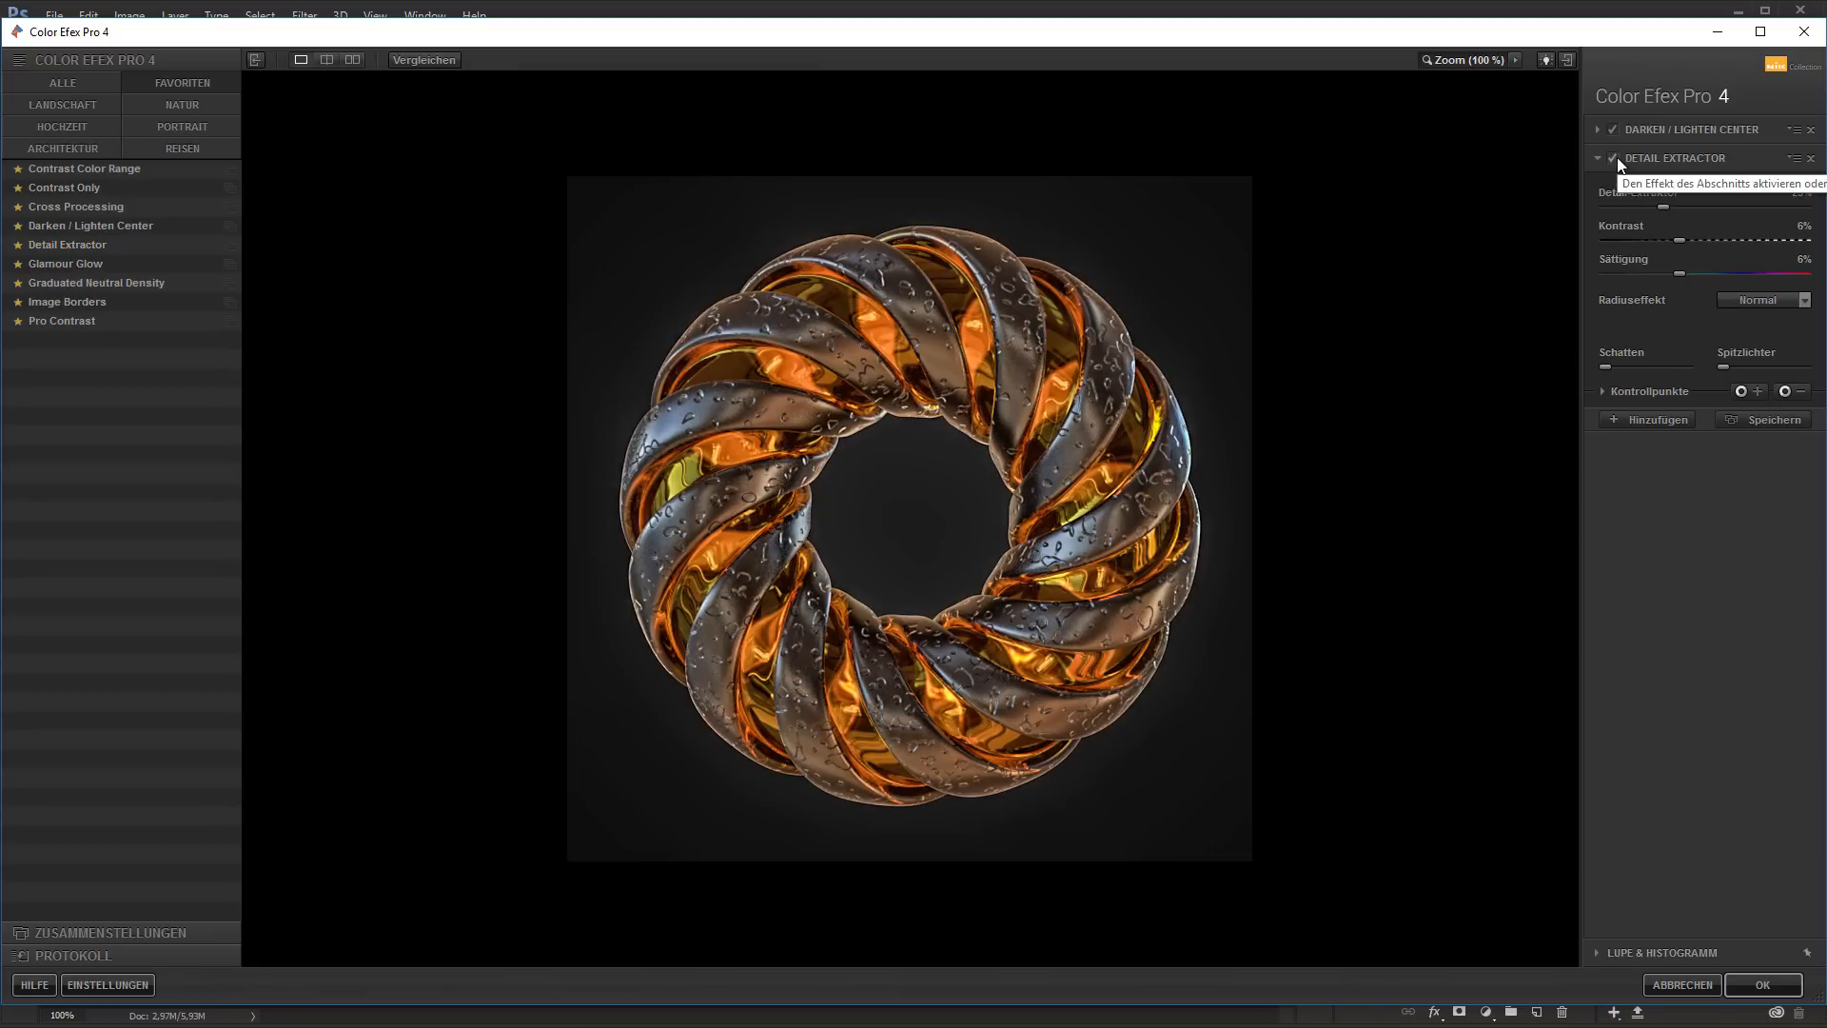
left_click(1615, 158)
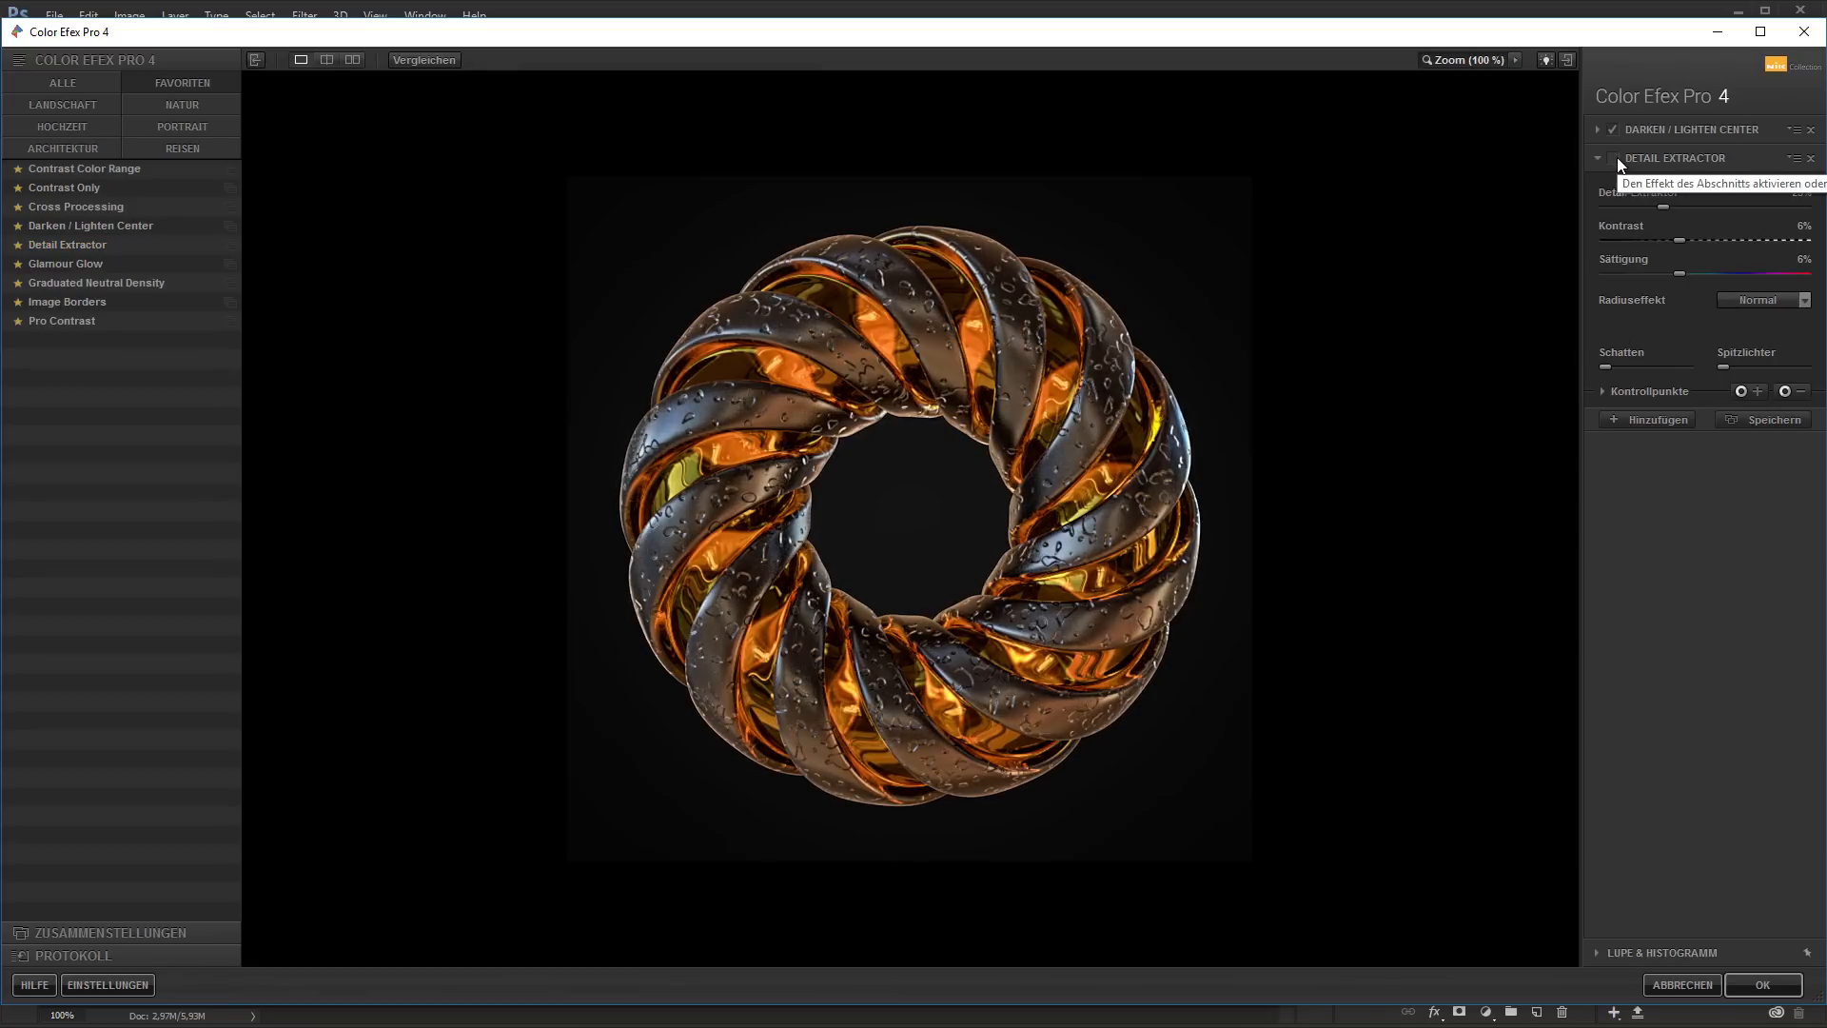
left_click(1614, 159)
left_click(1615, 159)
left_click(1615, 159)
left_click(1617, 158)
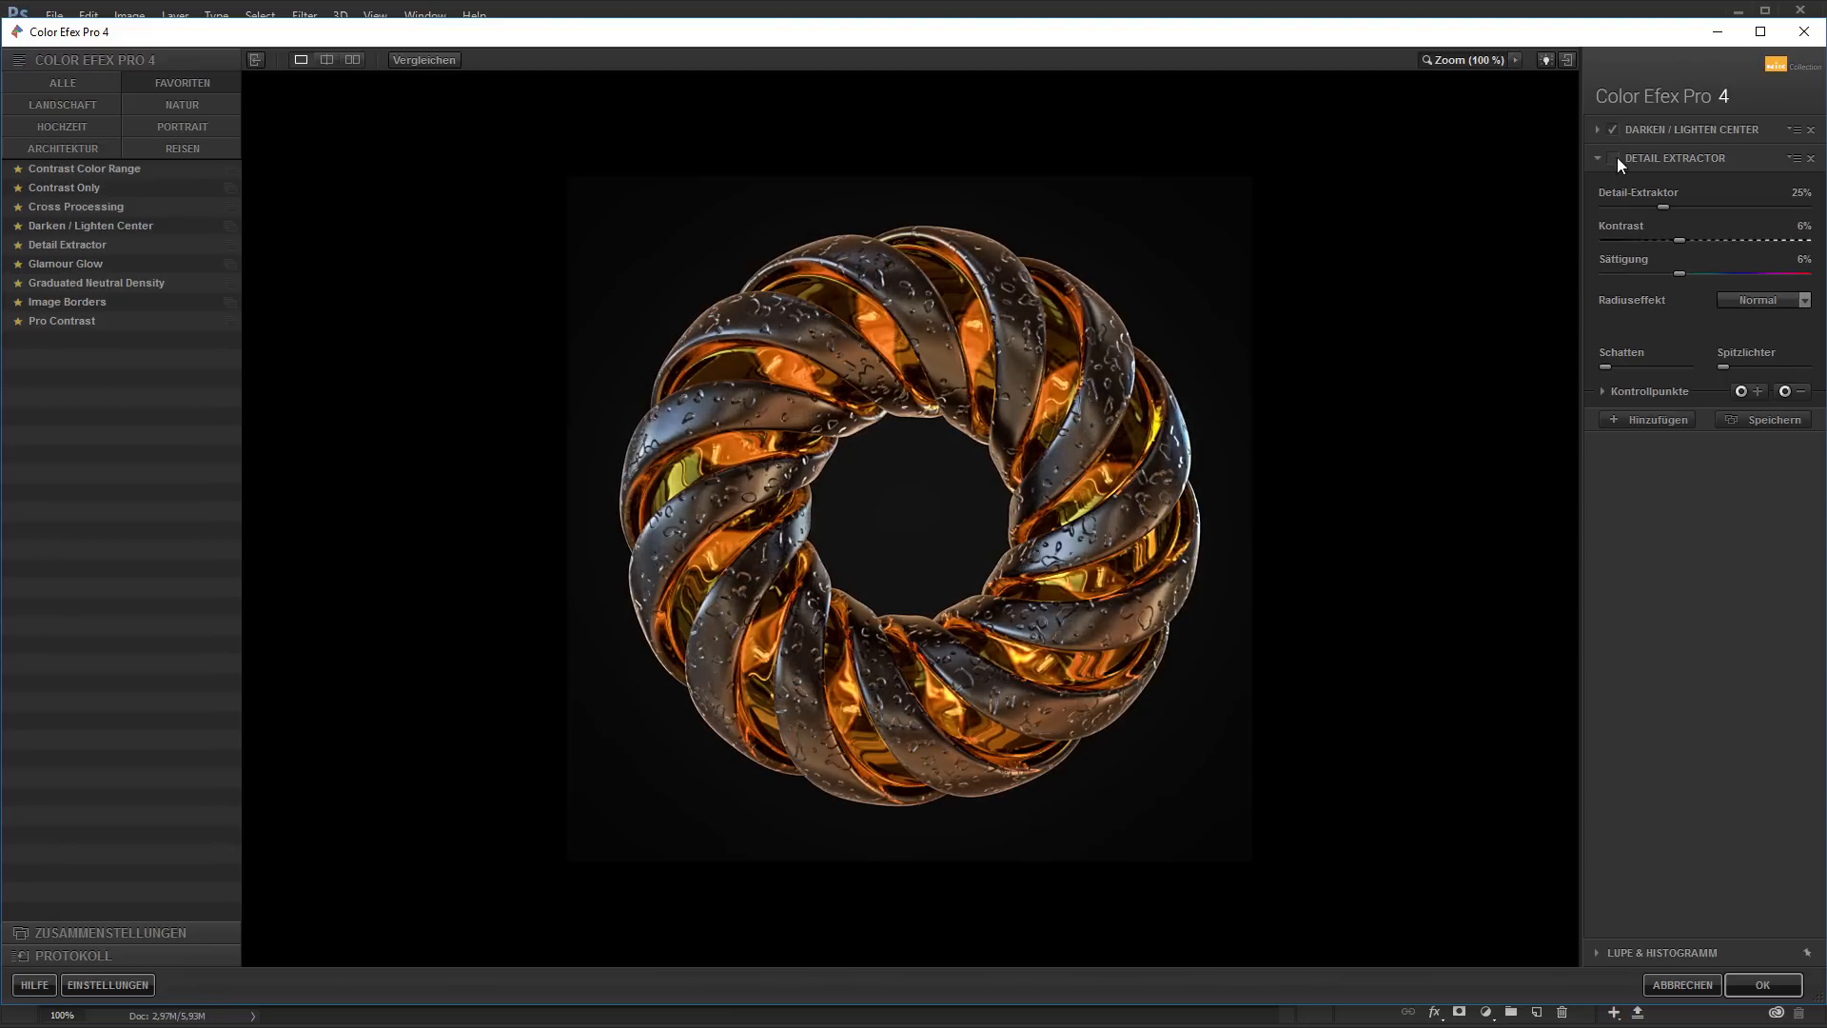
left_click(1617, 158)
left_click(1618, 158)
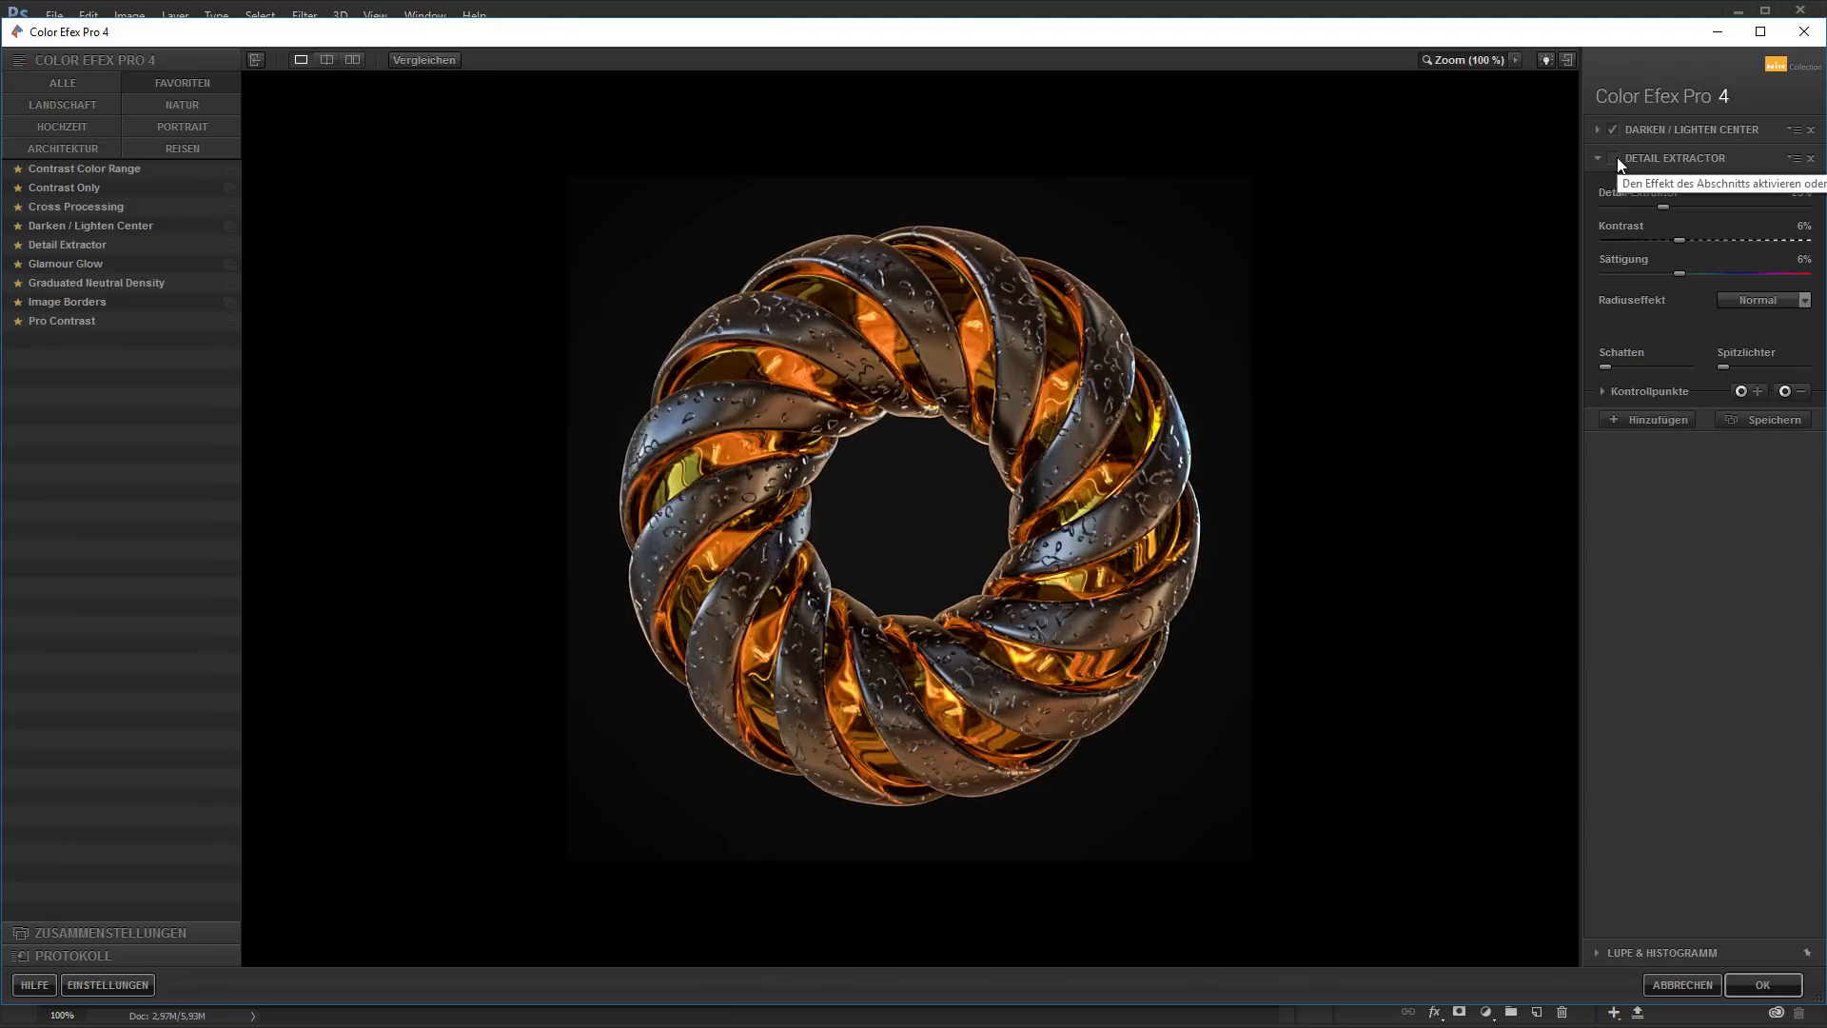
left_click(1618, 158)
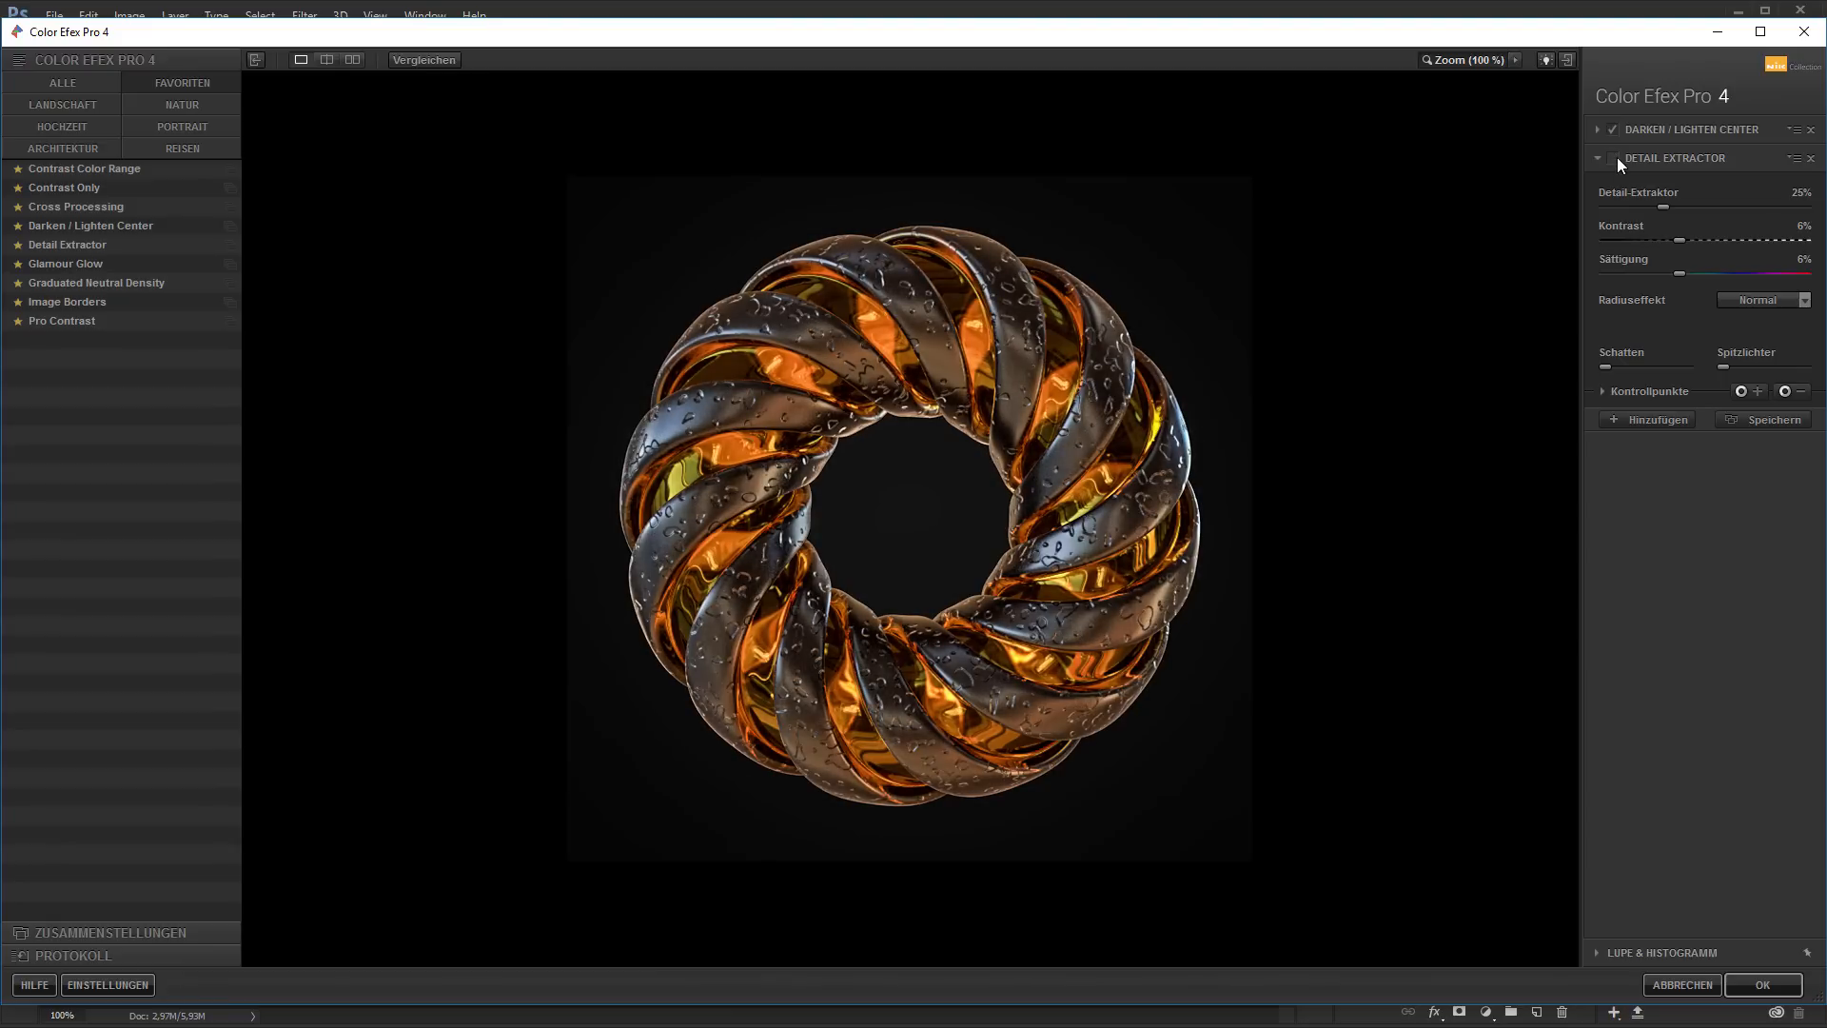
left_click(1618, 158)
left_click(1617, 158)
left_click(1618, 158)
left_click(1617, 158)
left_click(1617, 158)
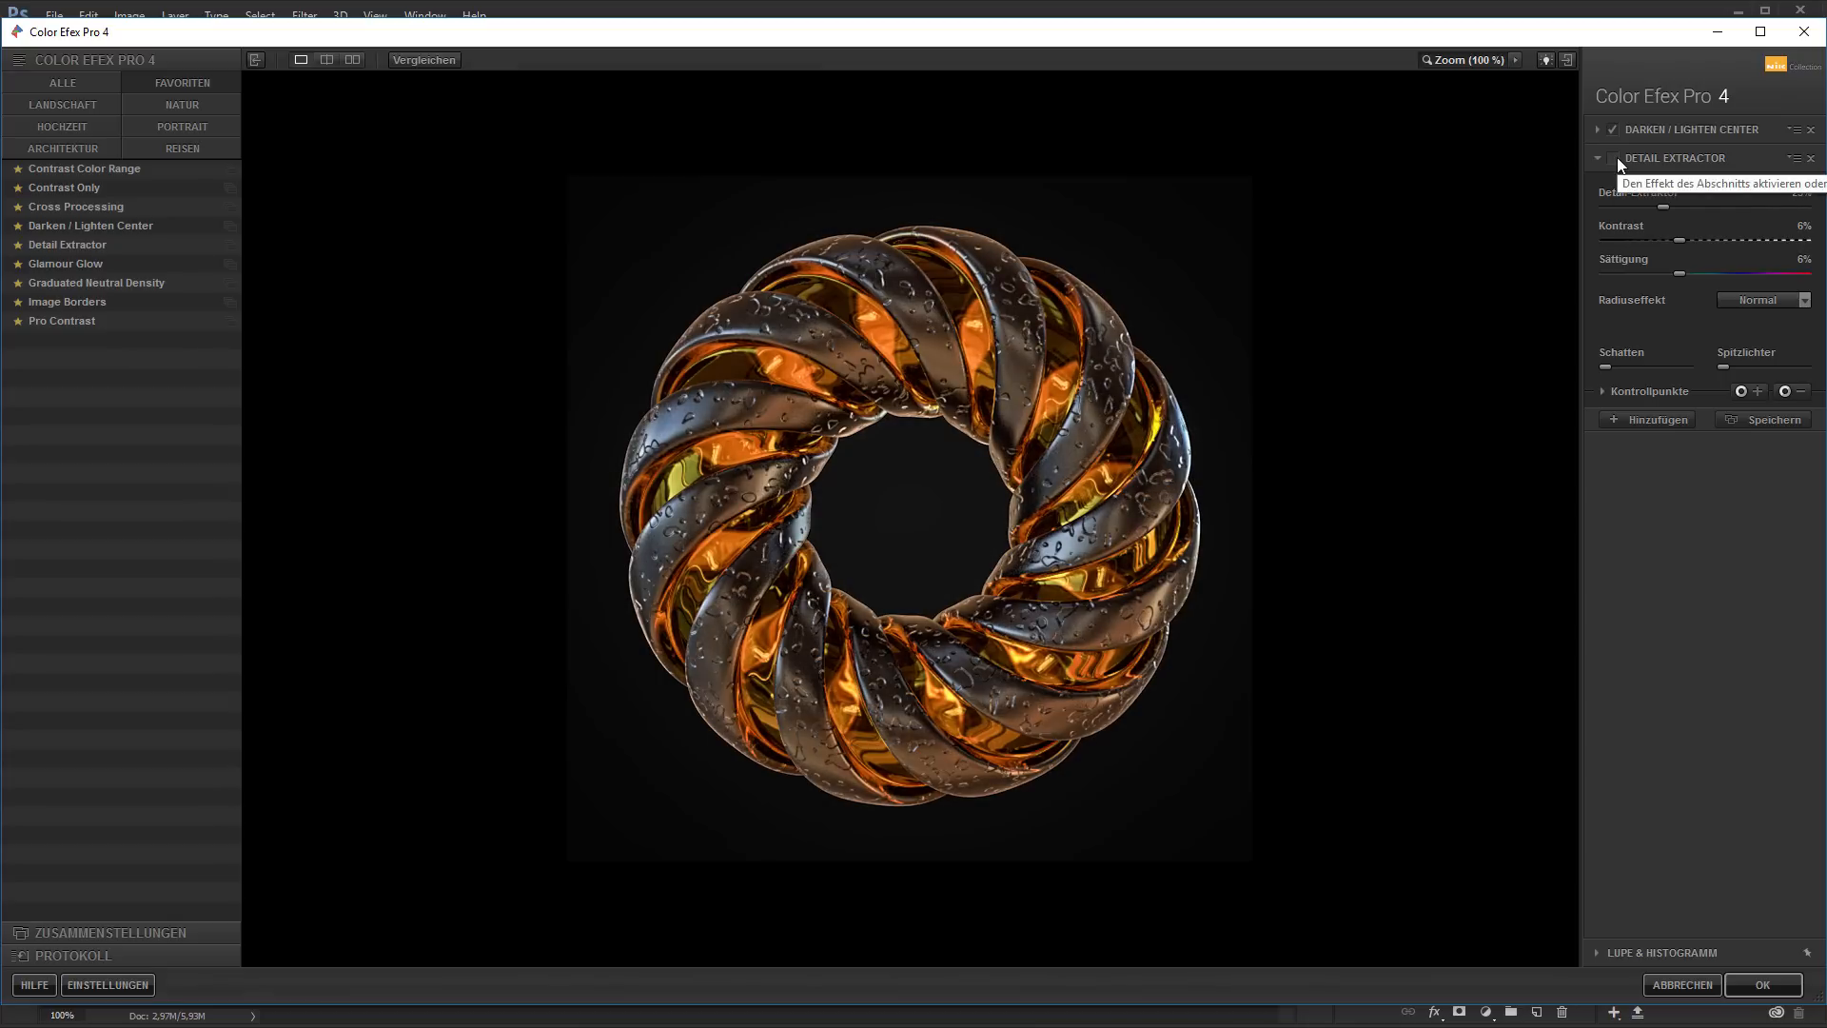
left_click(1618, 158)
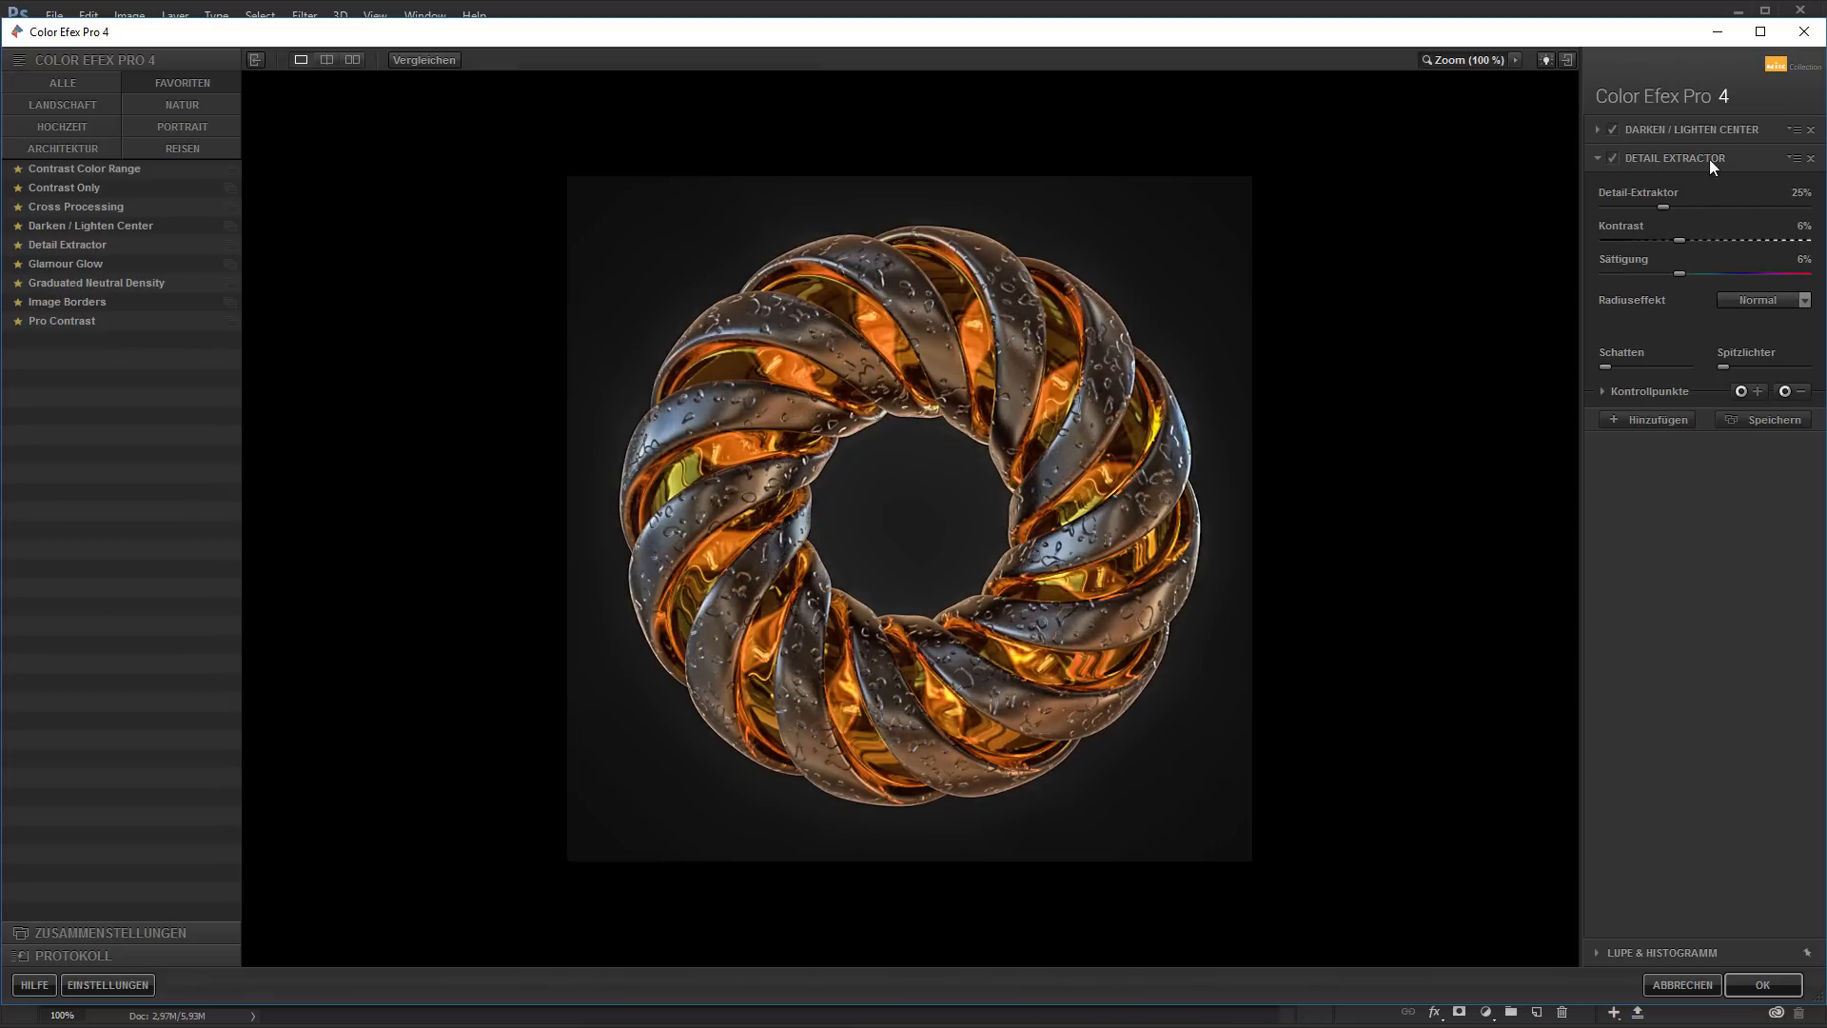
Put the Contrast Only filter back in the second slot and add an empty third filter slot
left_click(84, 188)
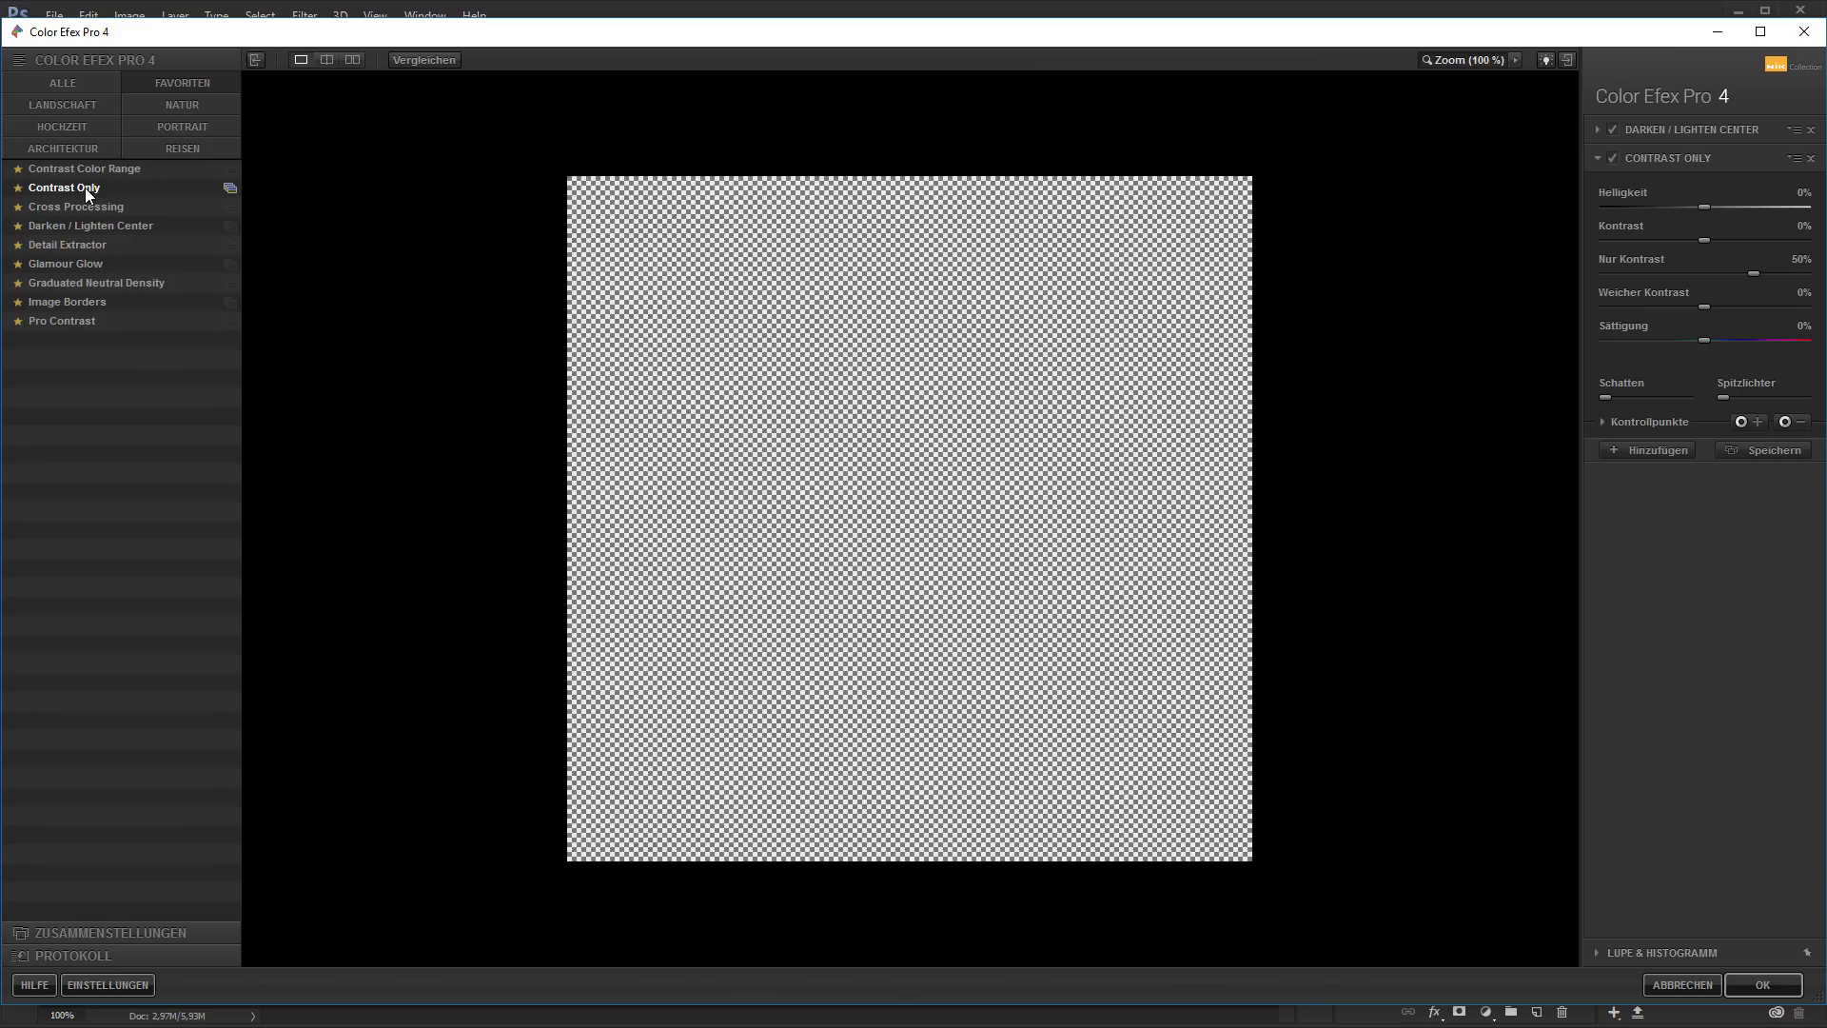
left_click(1666, 460)
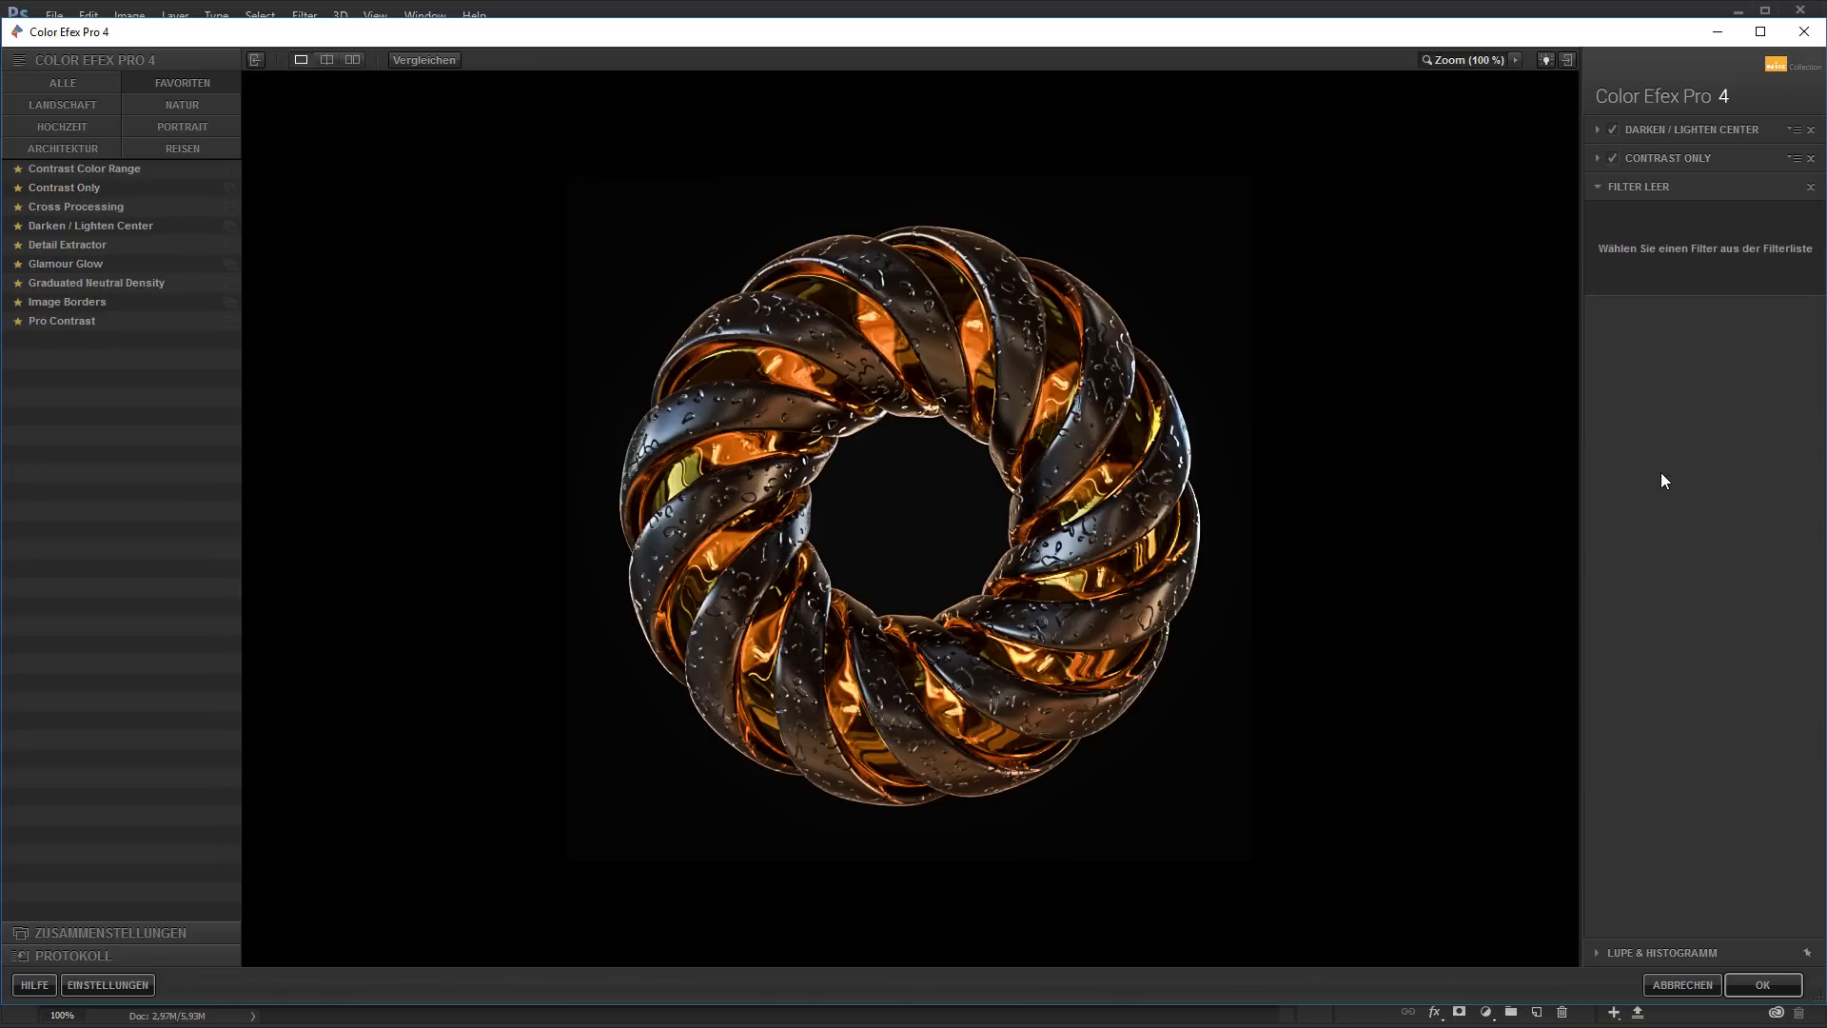
Try Cross Processing and Glamour Glow in the third slot, comparing the image with and without the glow
left_click(107, 207)
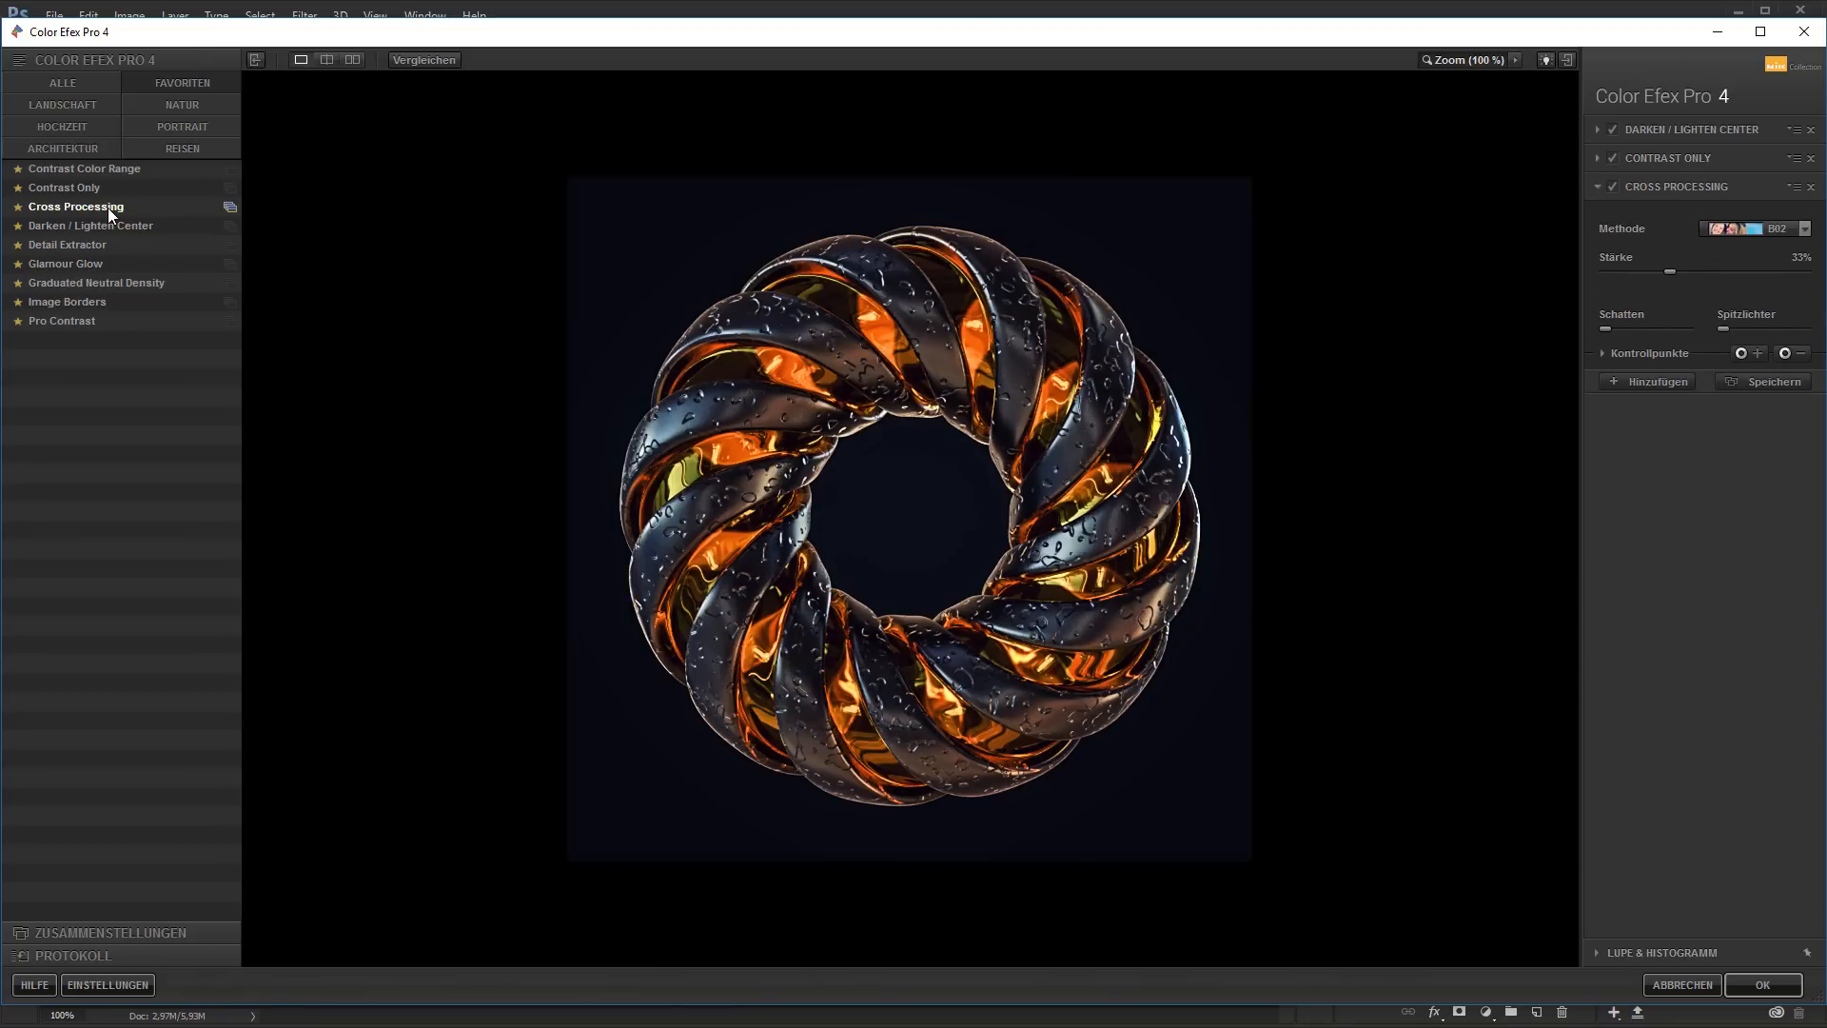
left_click(89, 265)
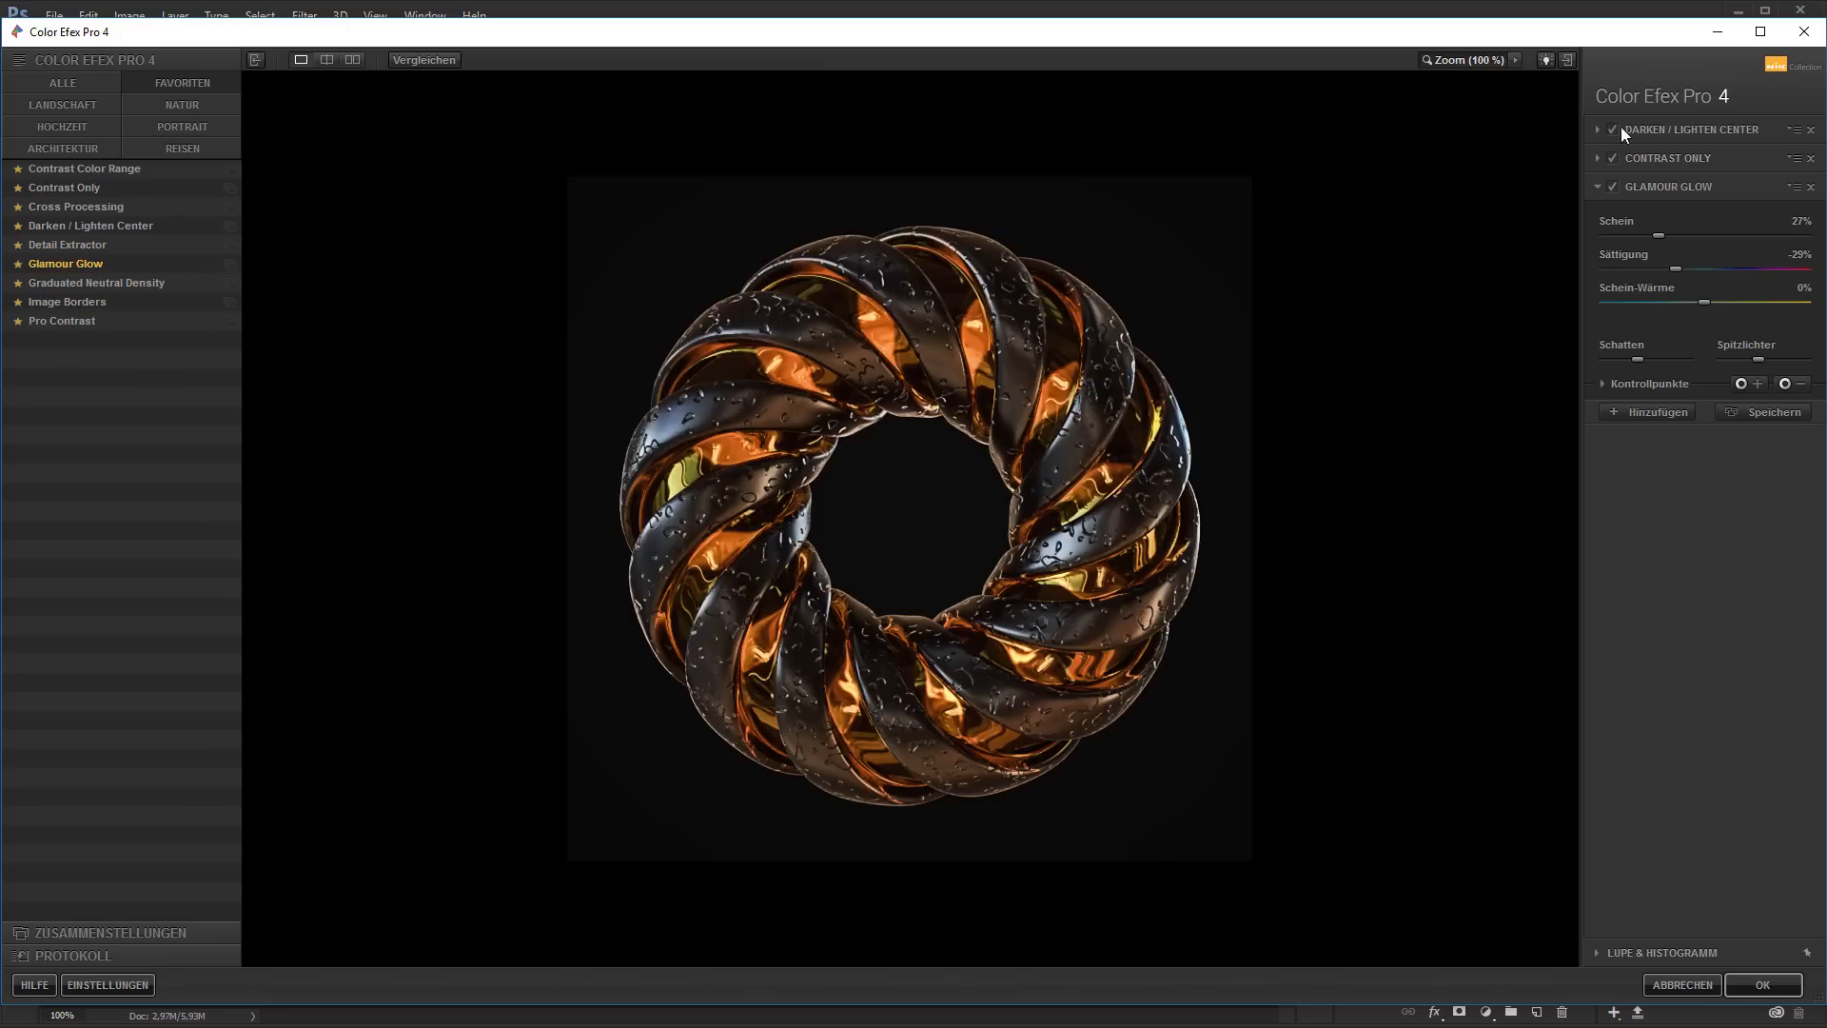
left_click(1612, 187)
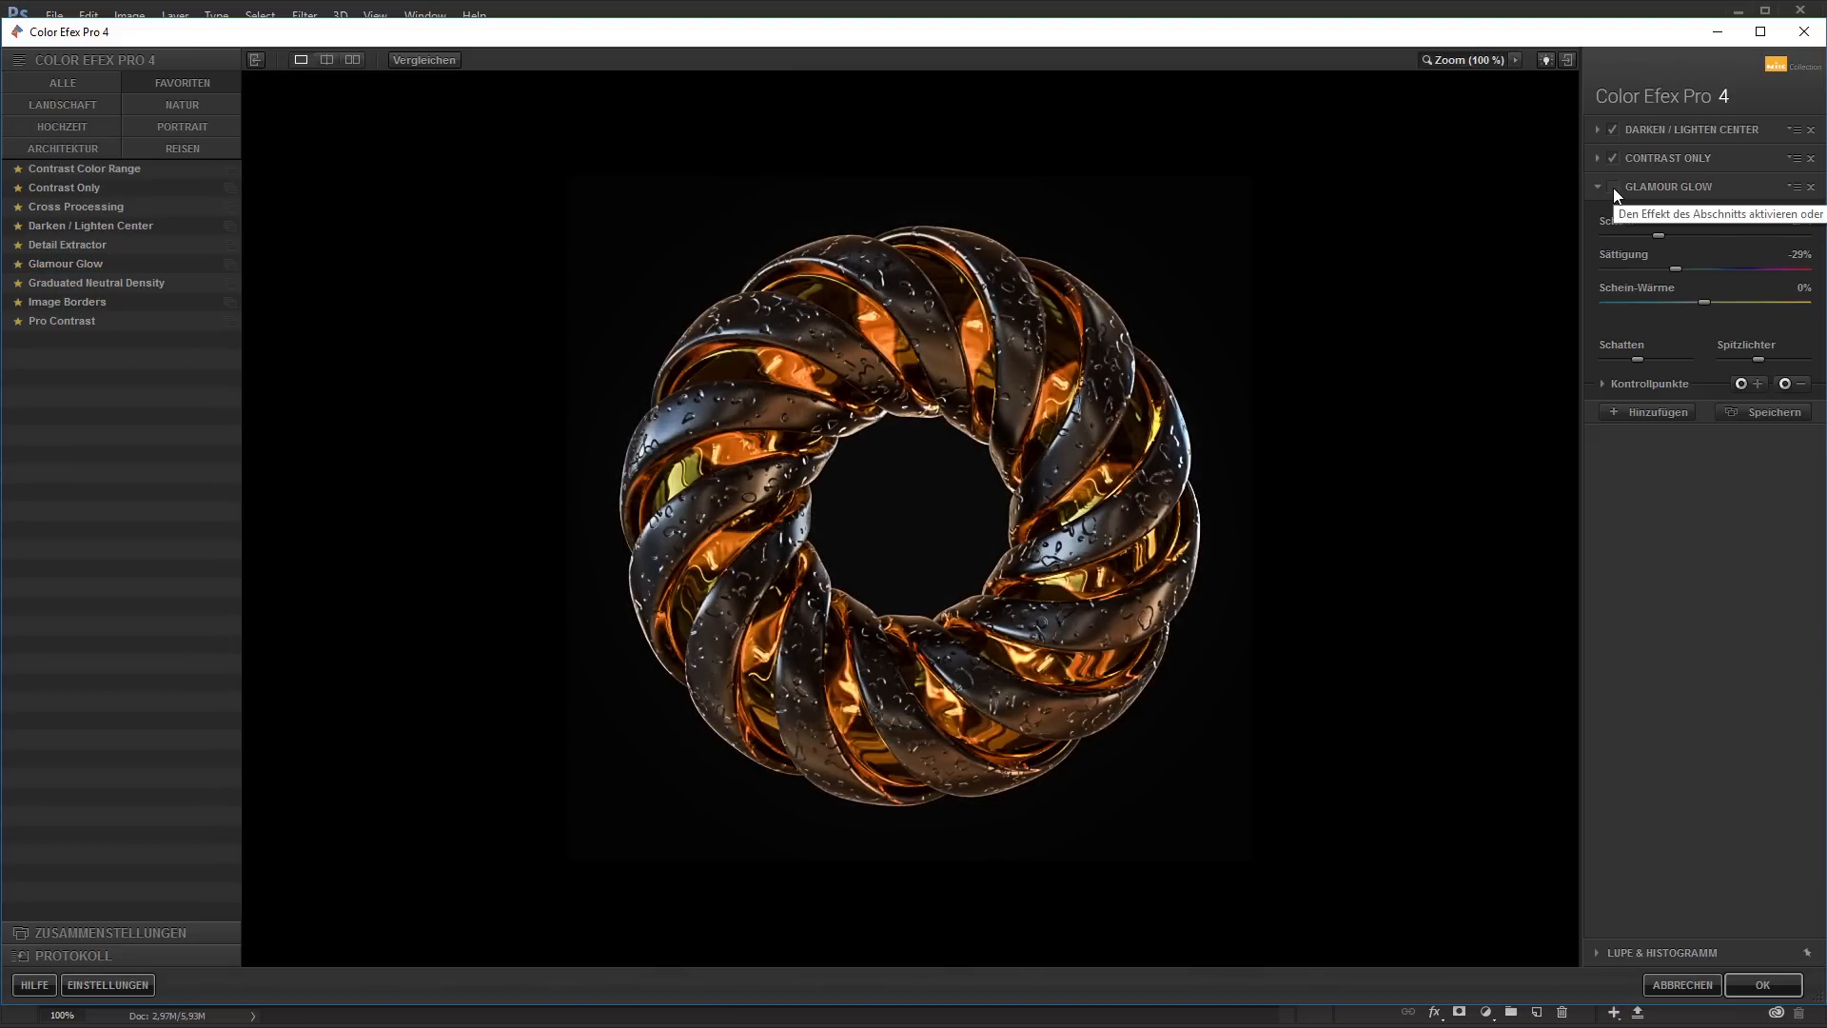
left_click(1613, 187)
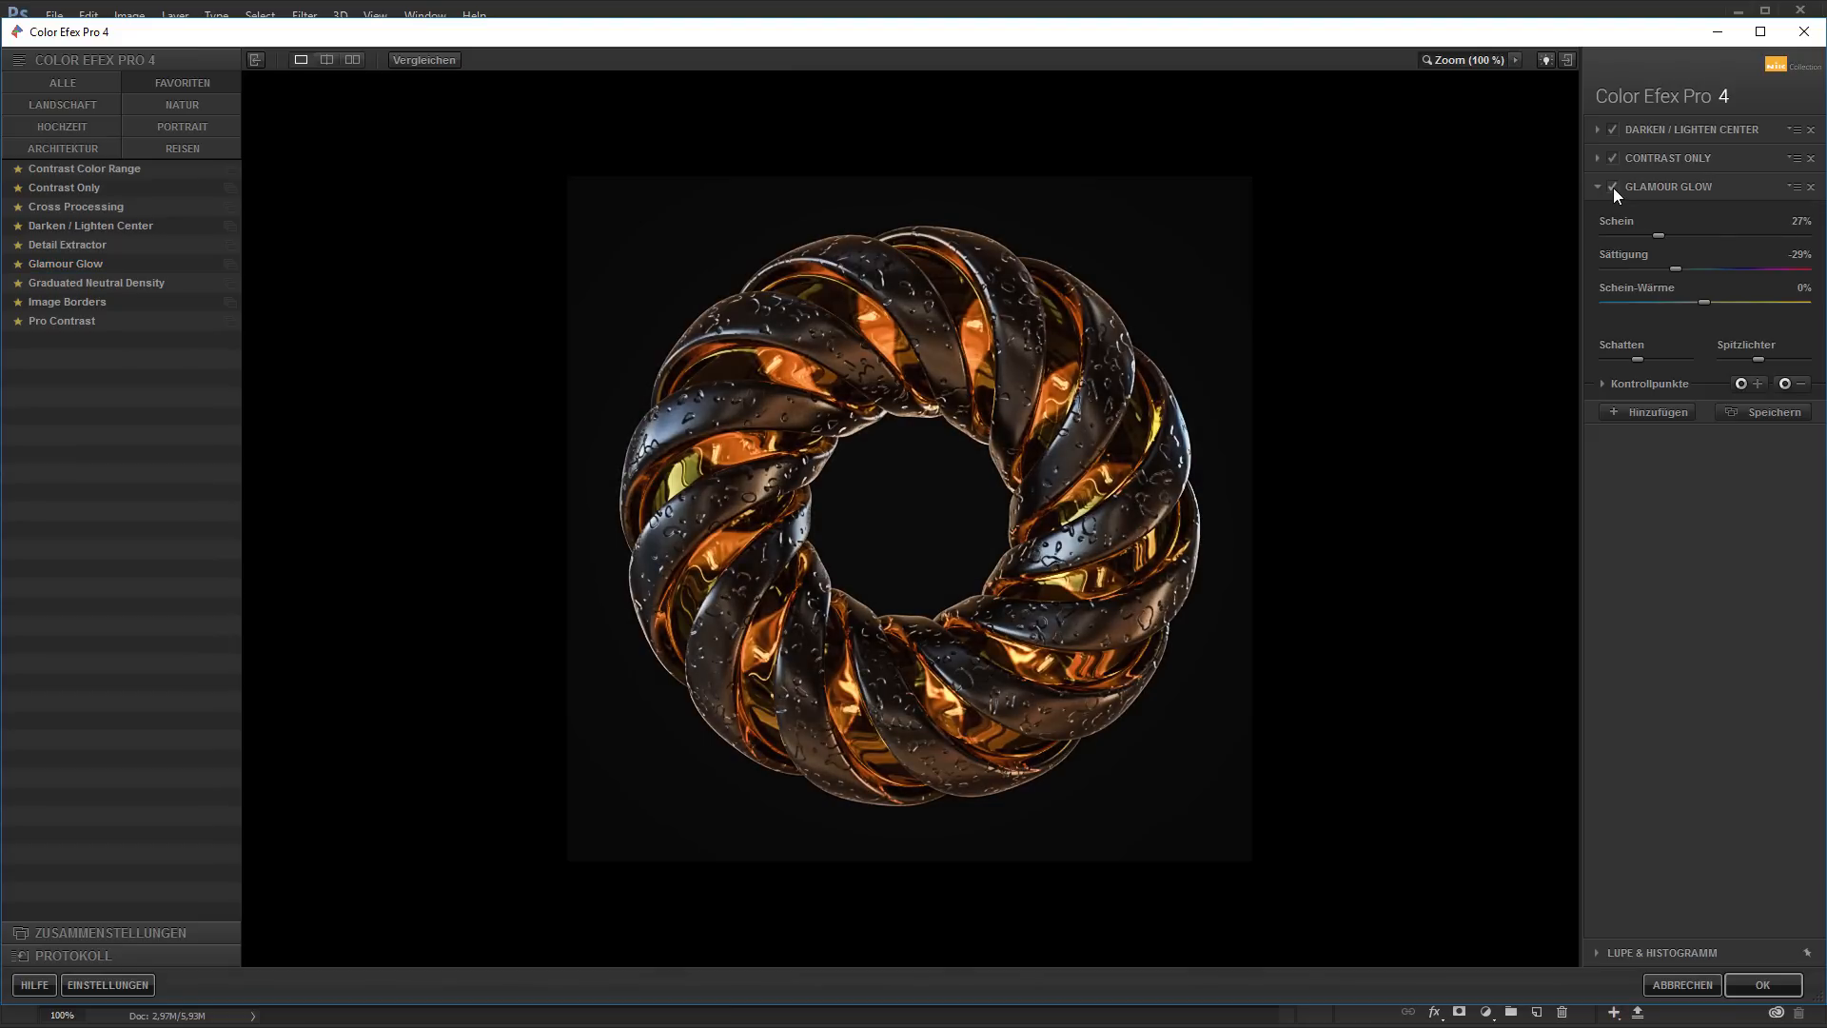
Load the Graduated Neutral Density filter into the third slot and compare the image with and without it
left_click(124, 282)
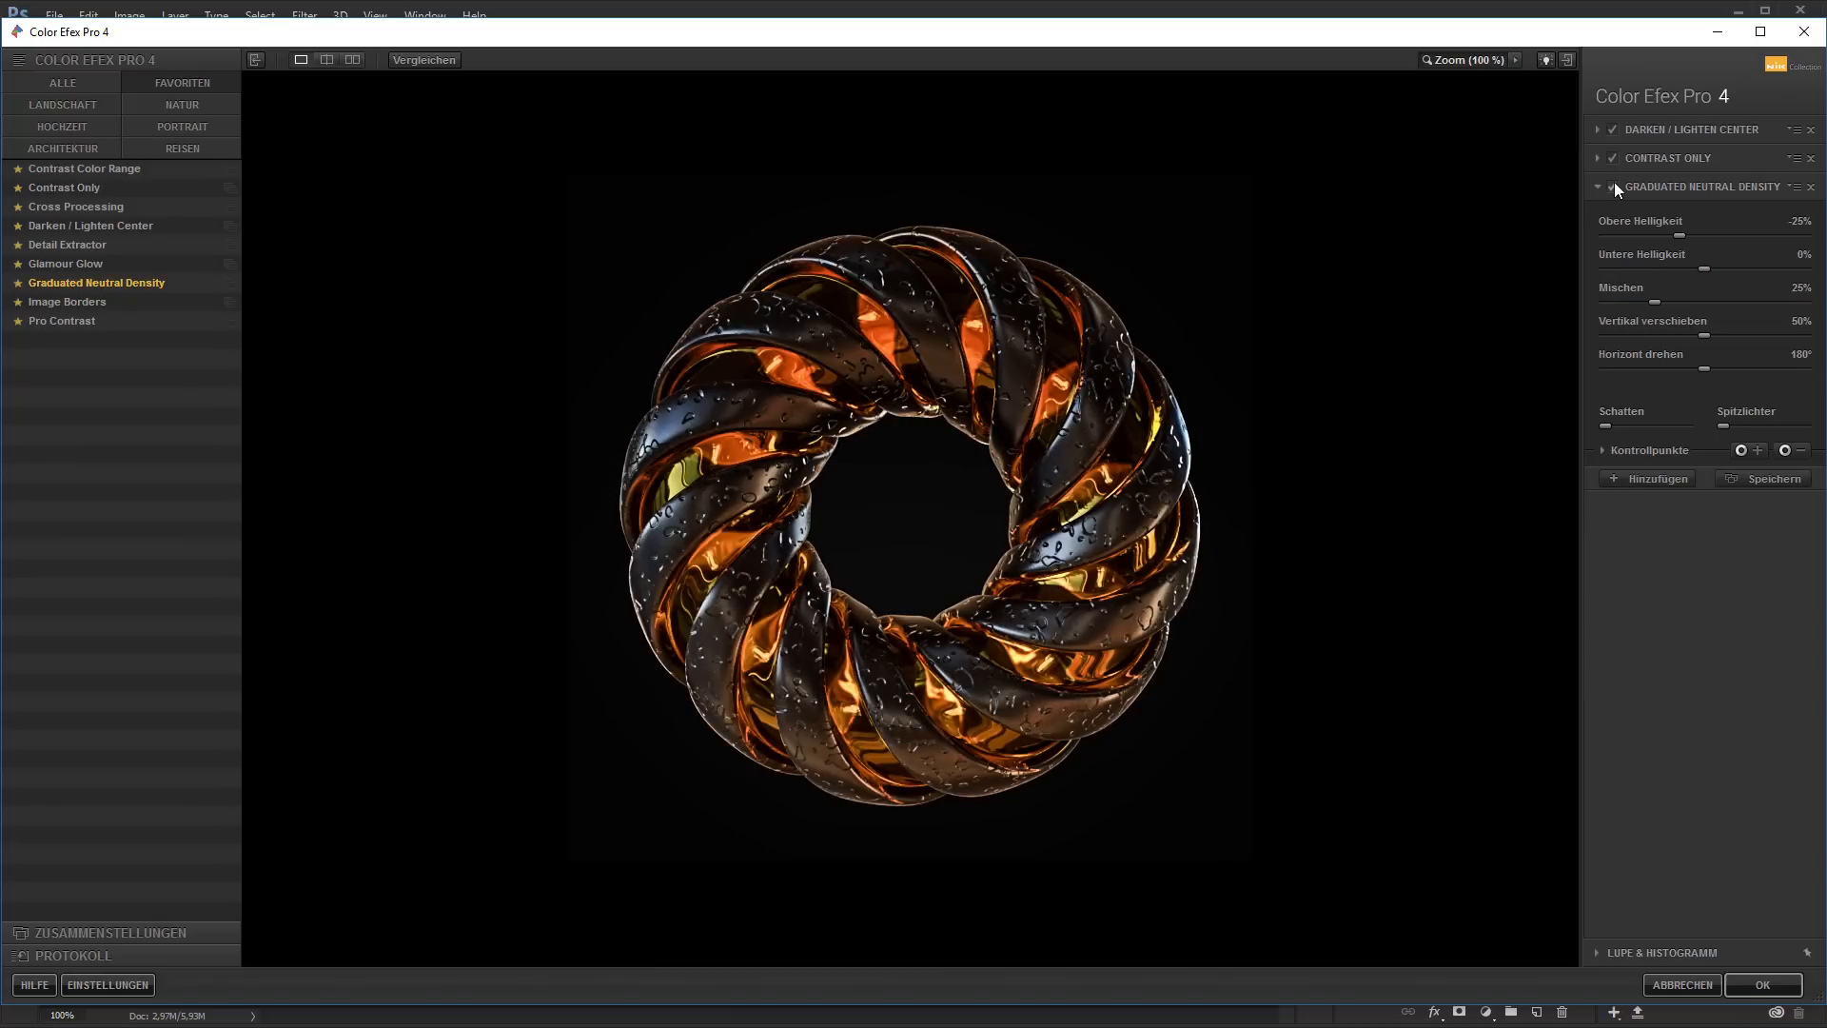
left_click(1614, 186)
left_click(1614, 185)
left_click(1613, 185)
left_click(1614, 186)
left_click(1614, 186)
left_click(1614, 185)
Set the Graduated Neutral Density filter's upper brightness (Obere Helligkeit) to -10% and recheck its effect on the image
left_click(1800, 222)
type("-10")
key("Return")
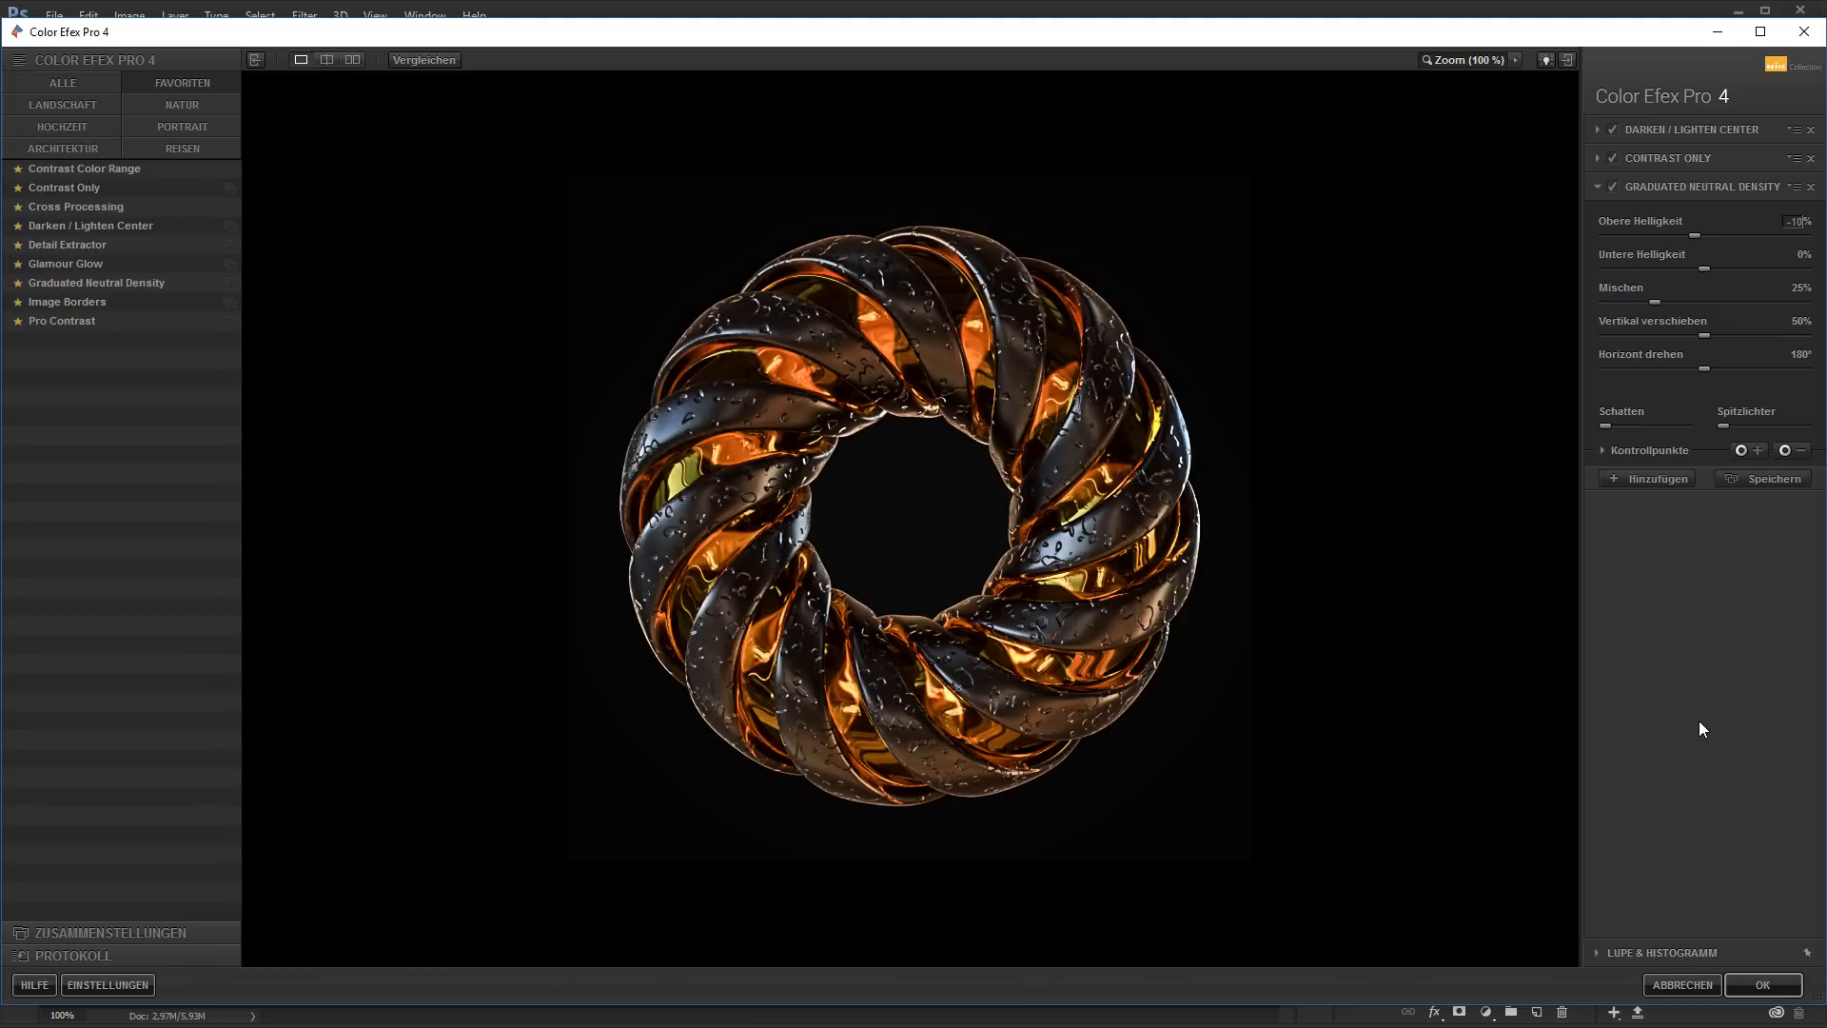
left_click(1613, 187)
left_click(1614, 187)
Add a Pro Contrast filter with color cast removal at 100% and both contrast correction and dynamic contrast at 9%
left_click(1646, 482)
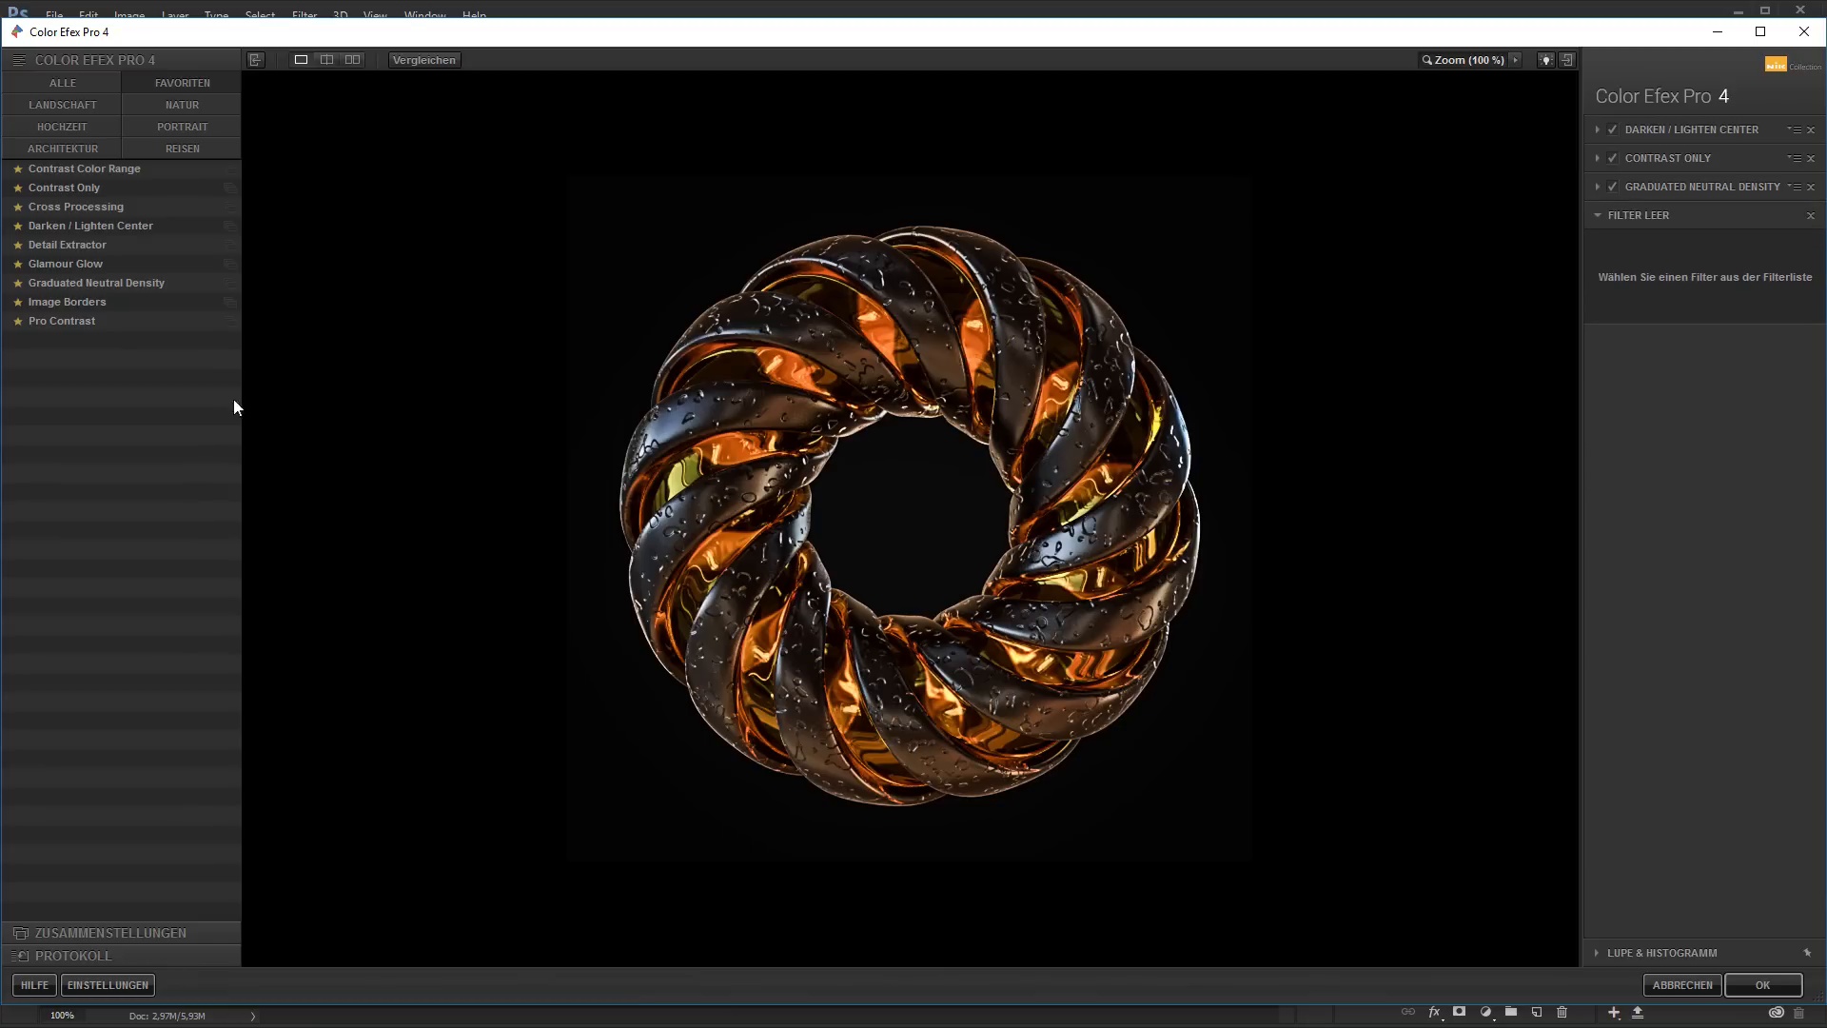
left_click(58, 324)
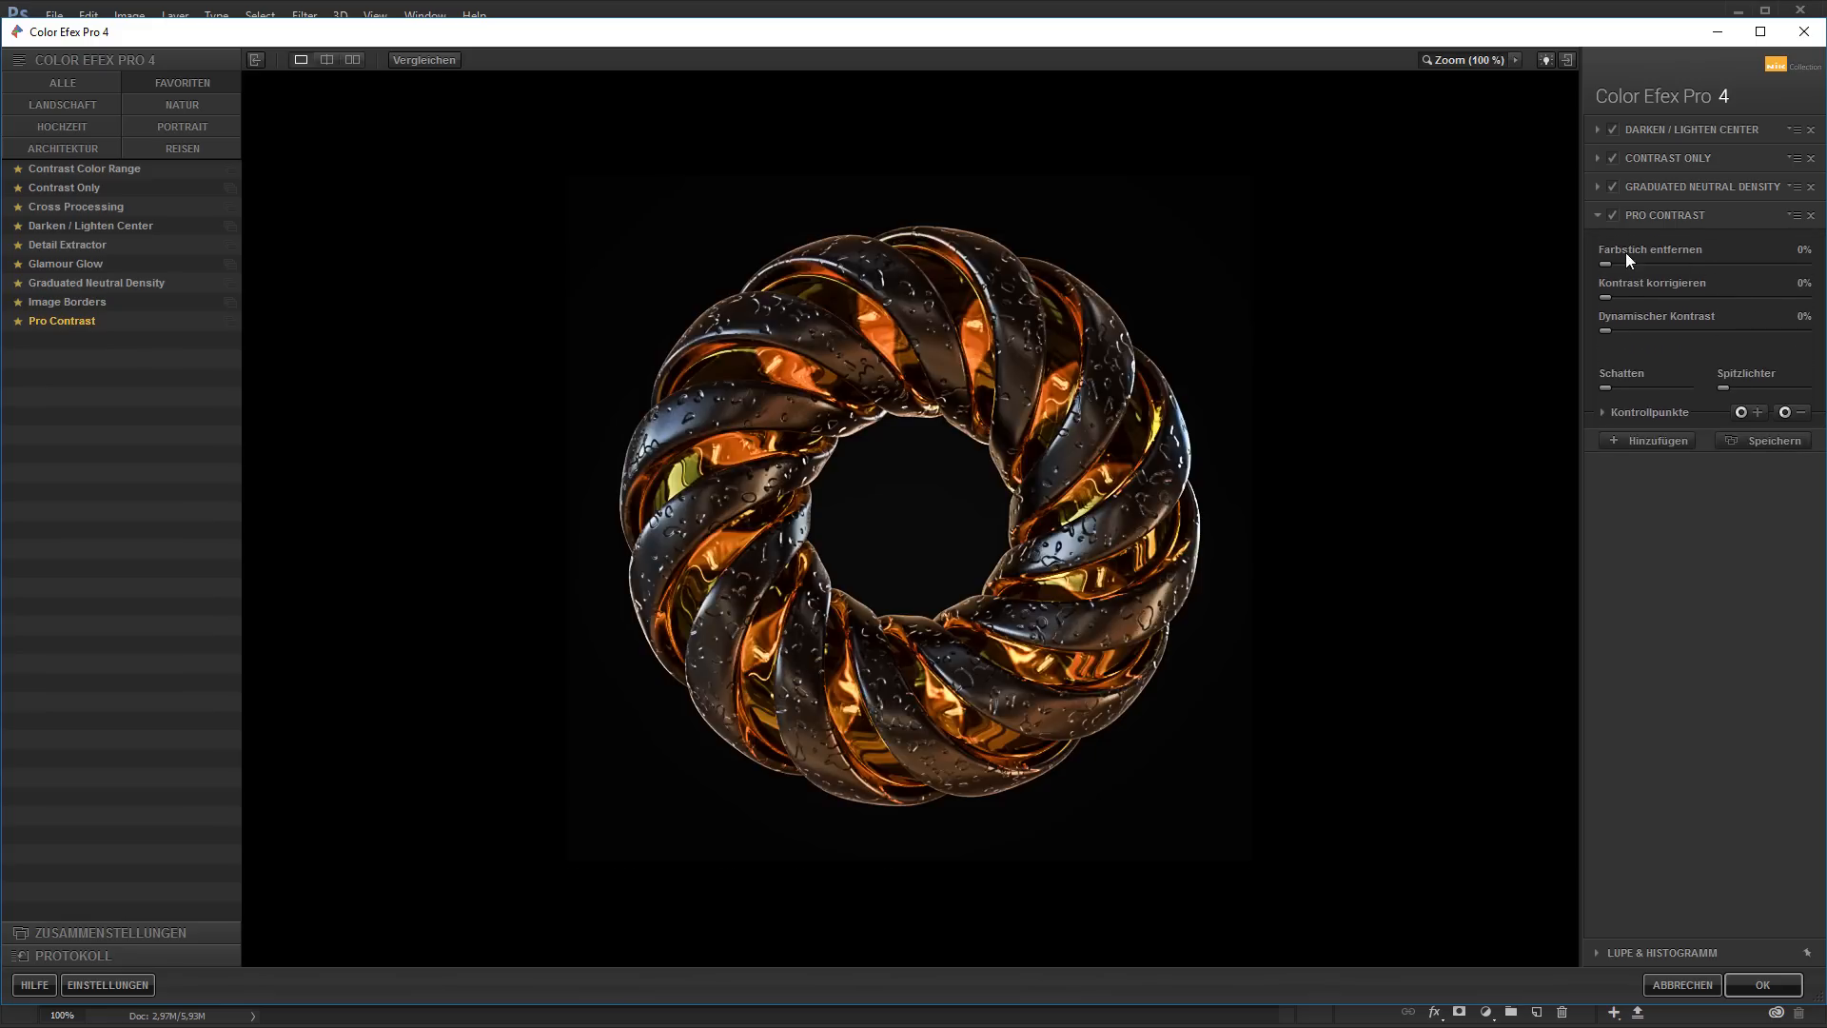
left_click_drag(1607, 261, 1789, 276)
left_click_drag(1785, 266, 1809, 270)
left_click_drag(1608, 296, 1630, 327)
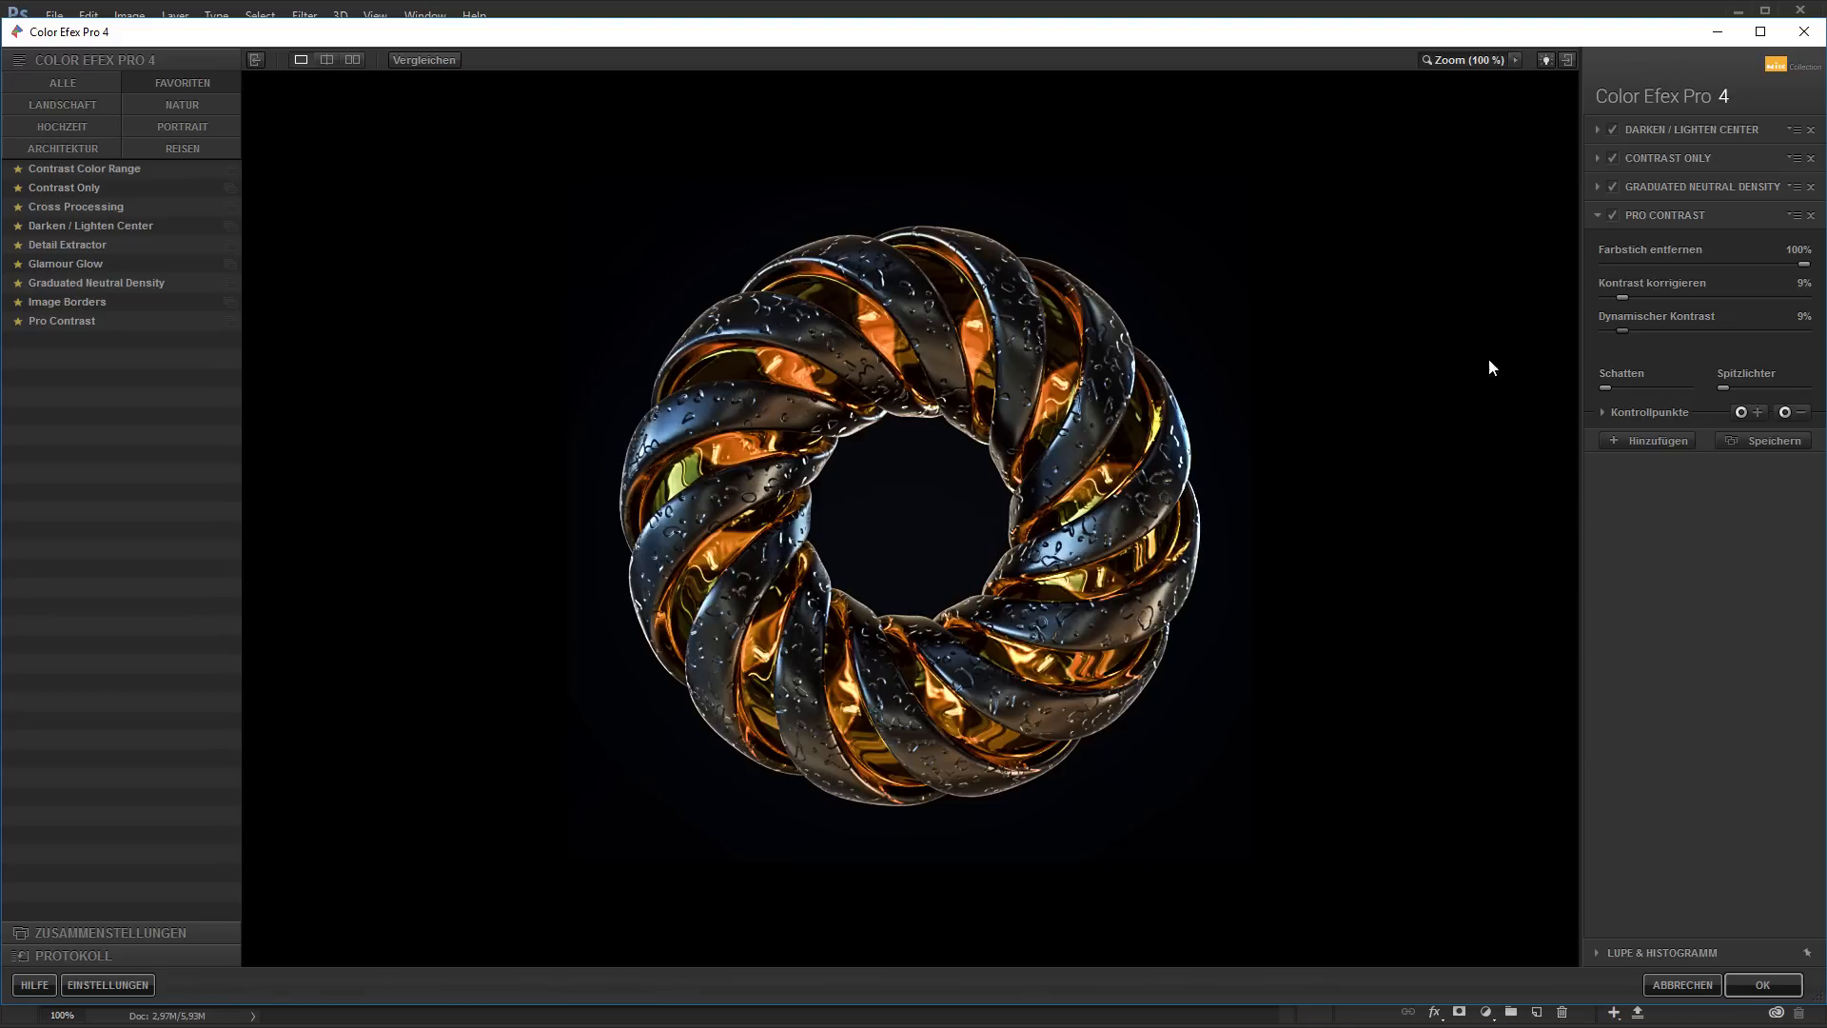
Add an Image Borders filter of Typ 1 and apply the whole filter stack to the layer
left_click(1649, 441)
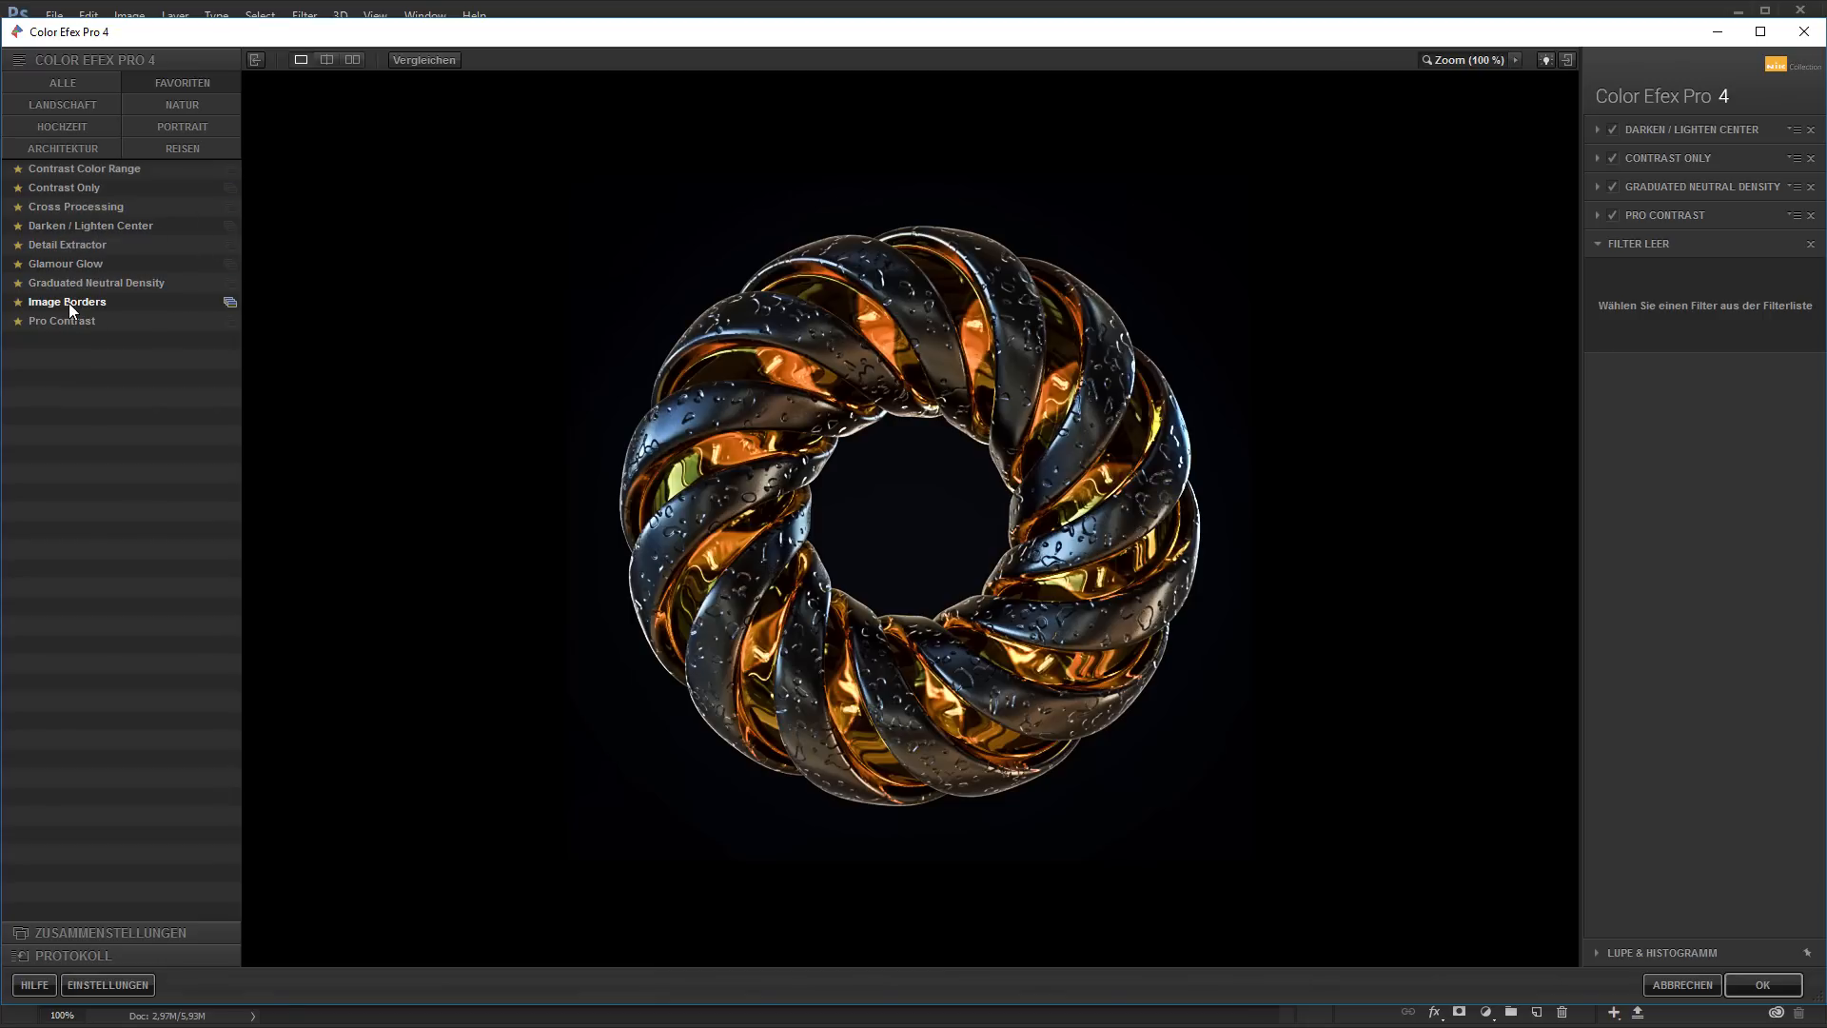
left_click(69, 302)
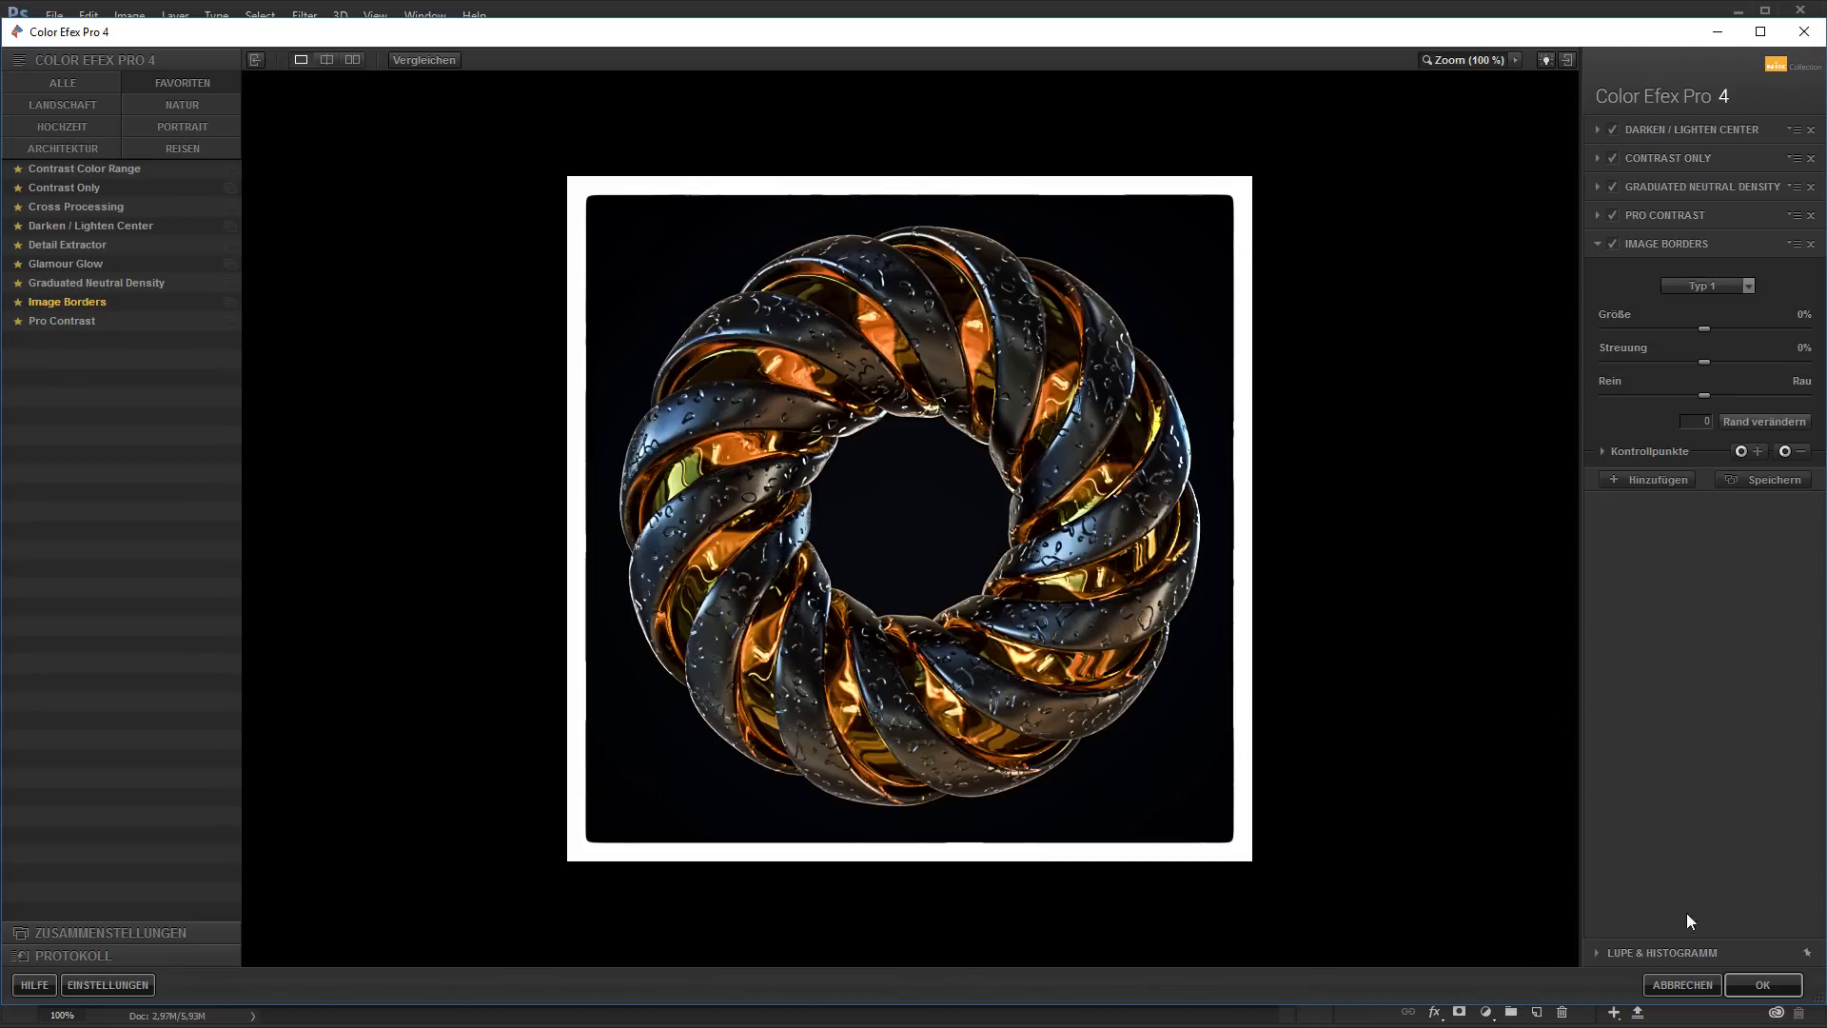
left_click(1763, 981)
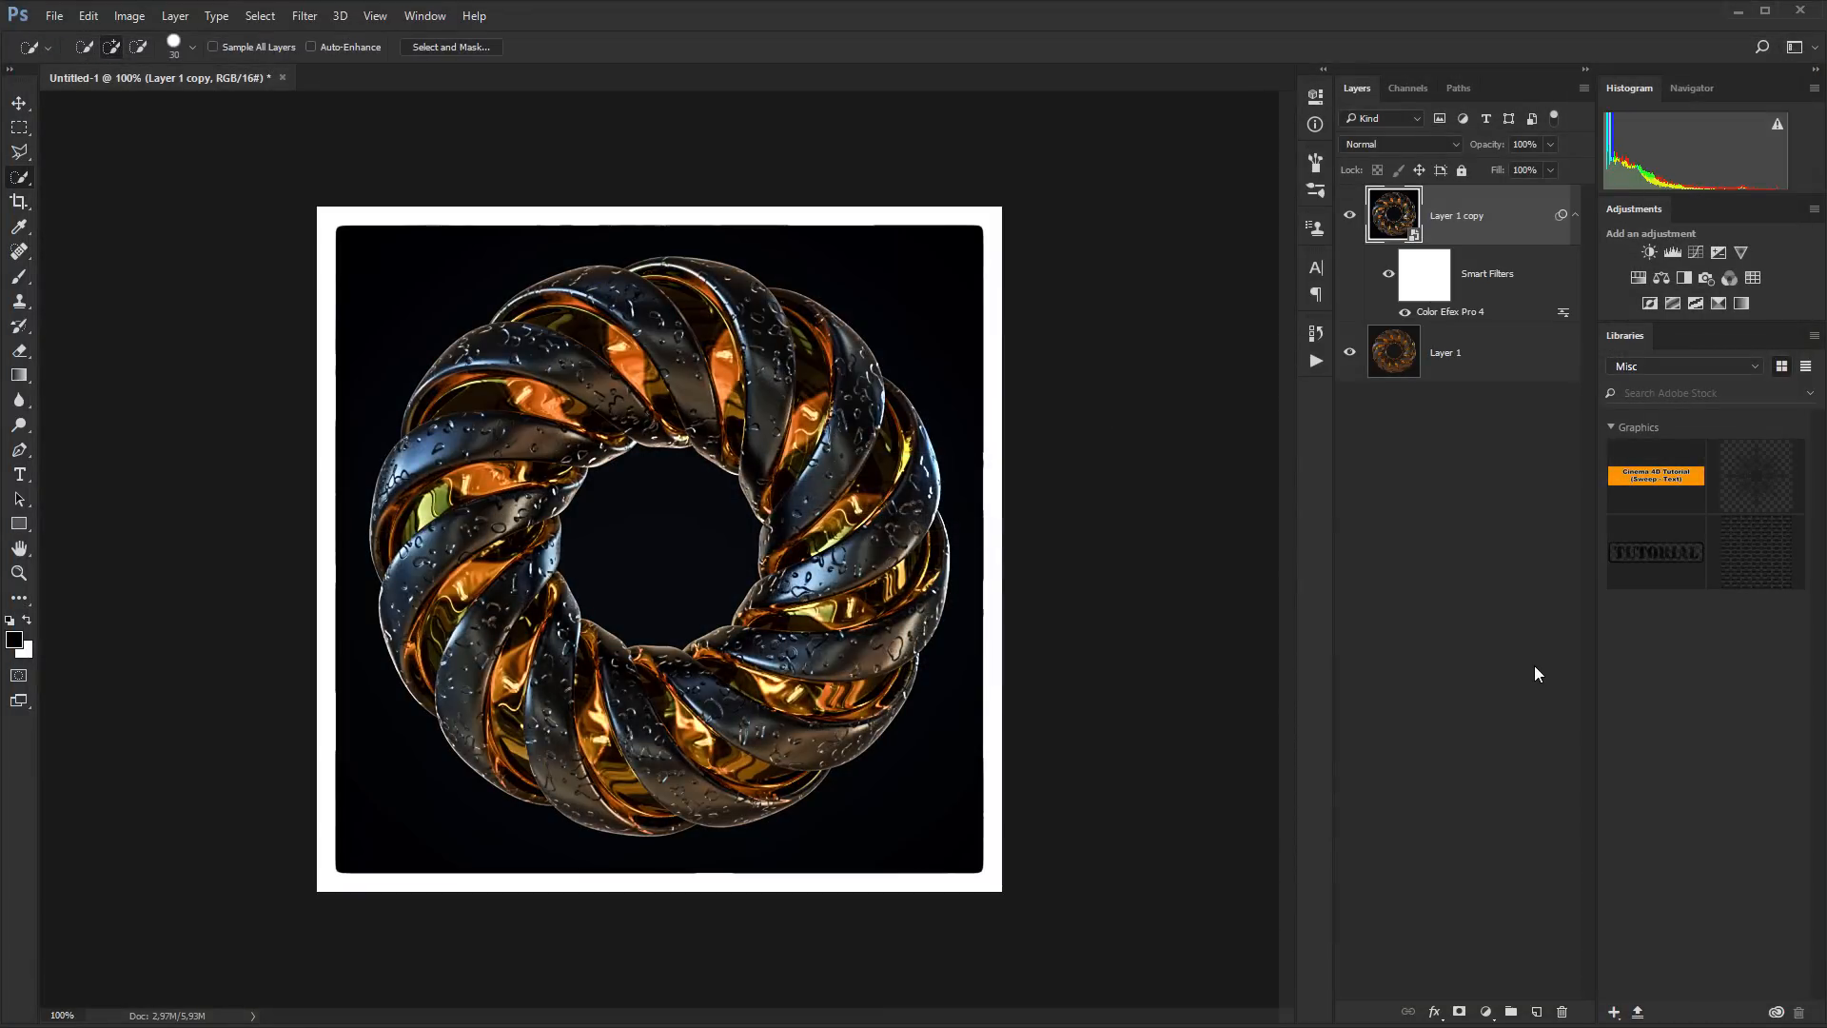
Compare the filtered Layer 1 copy with the original render by toggling its visibility
left_click(1350, 216)
left_click(1351, 216)
left_click(1351, 217)
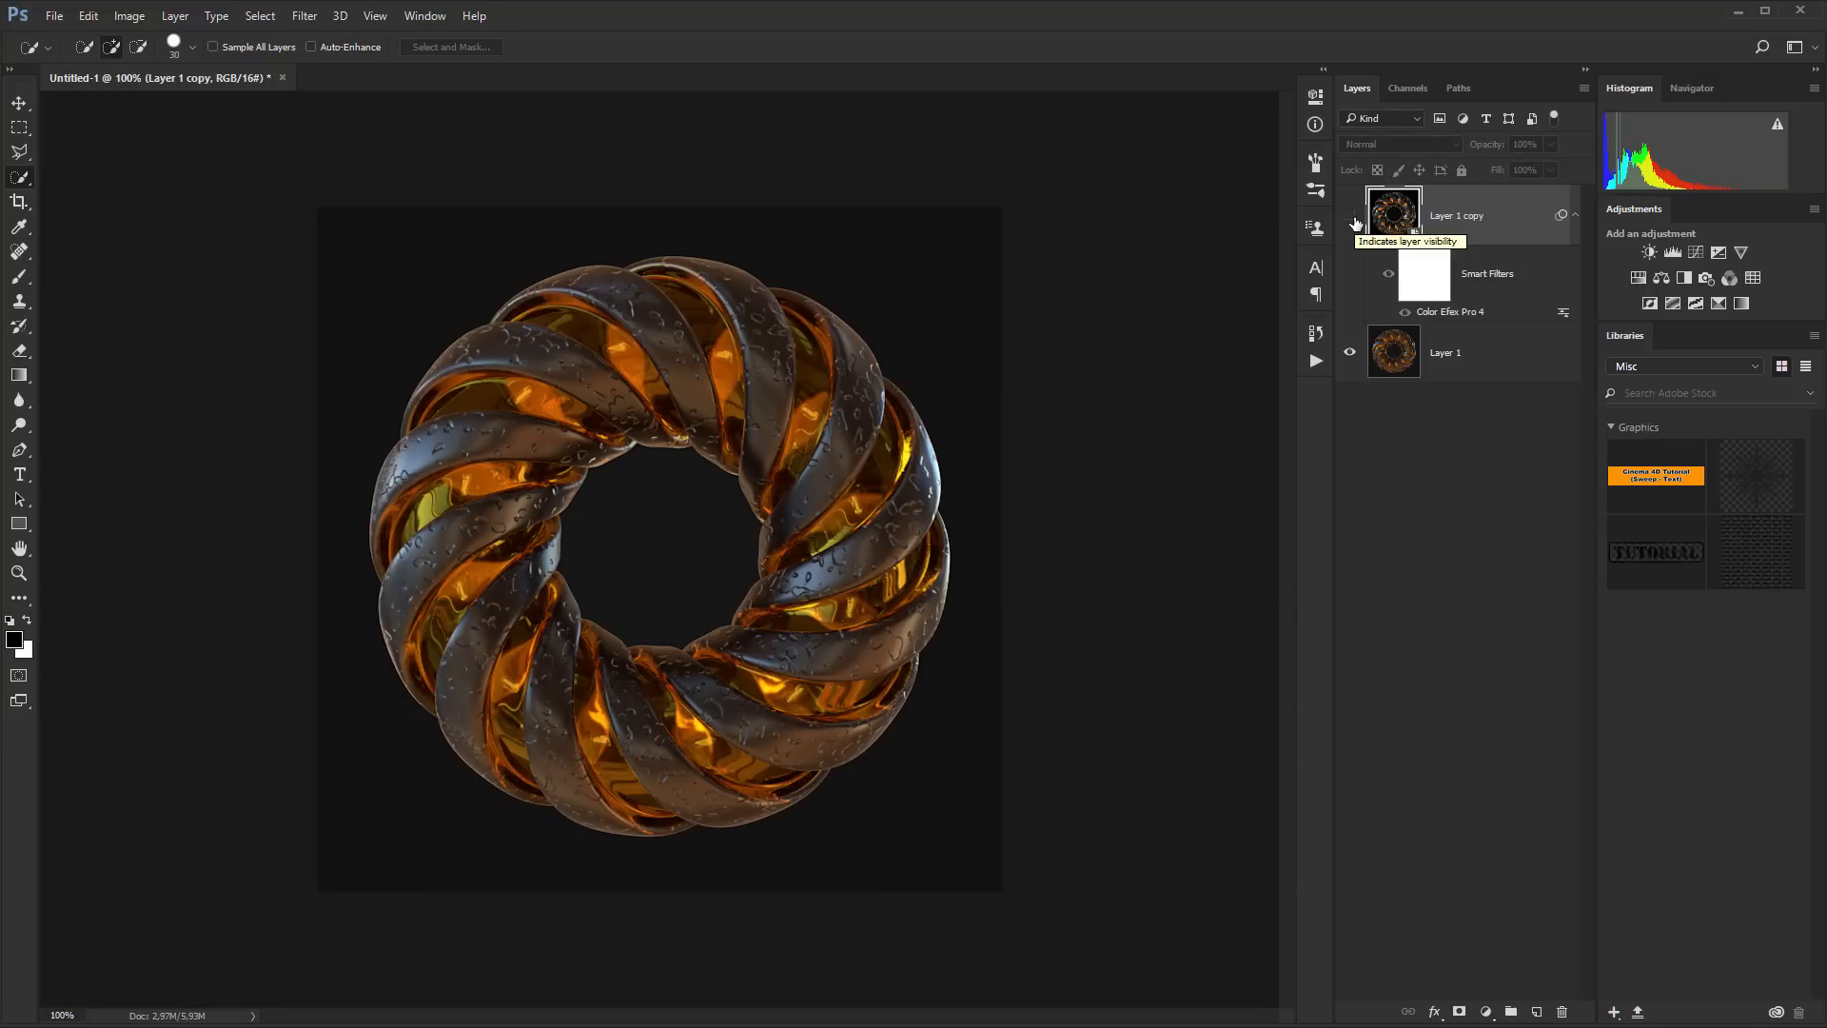
left_click(1353, 218)
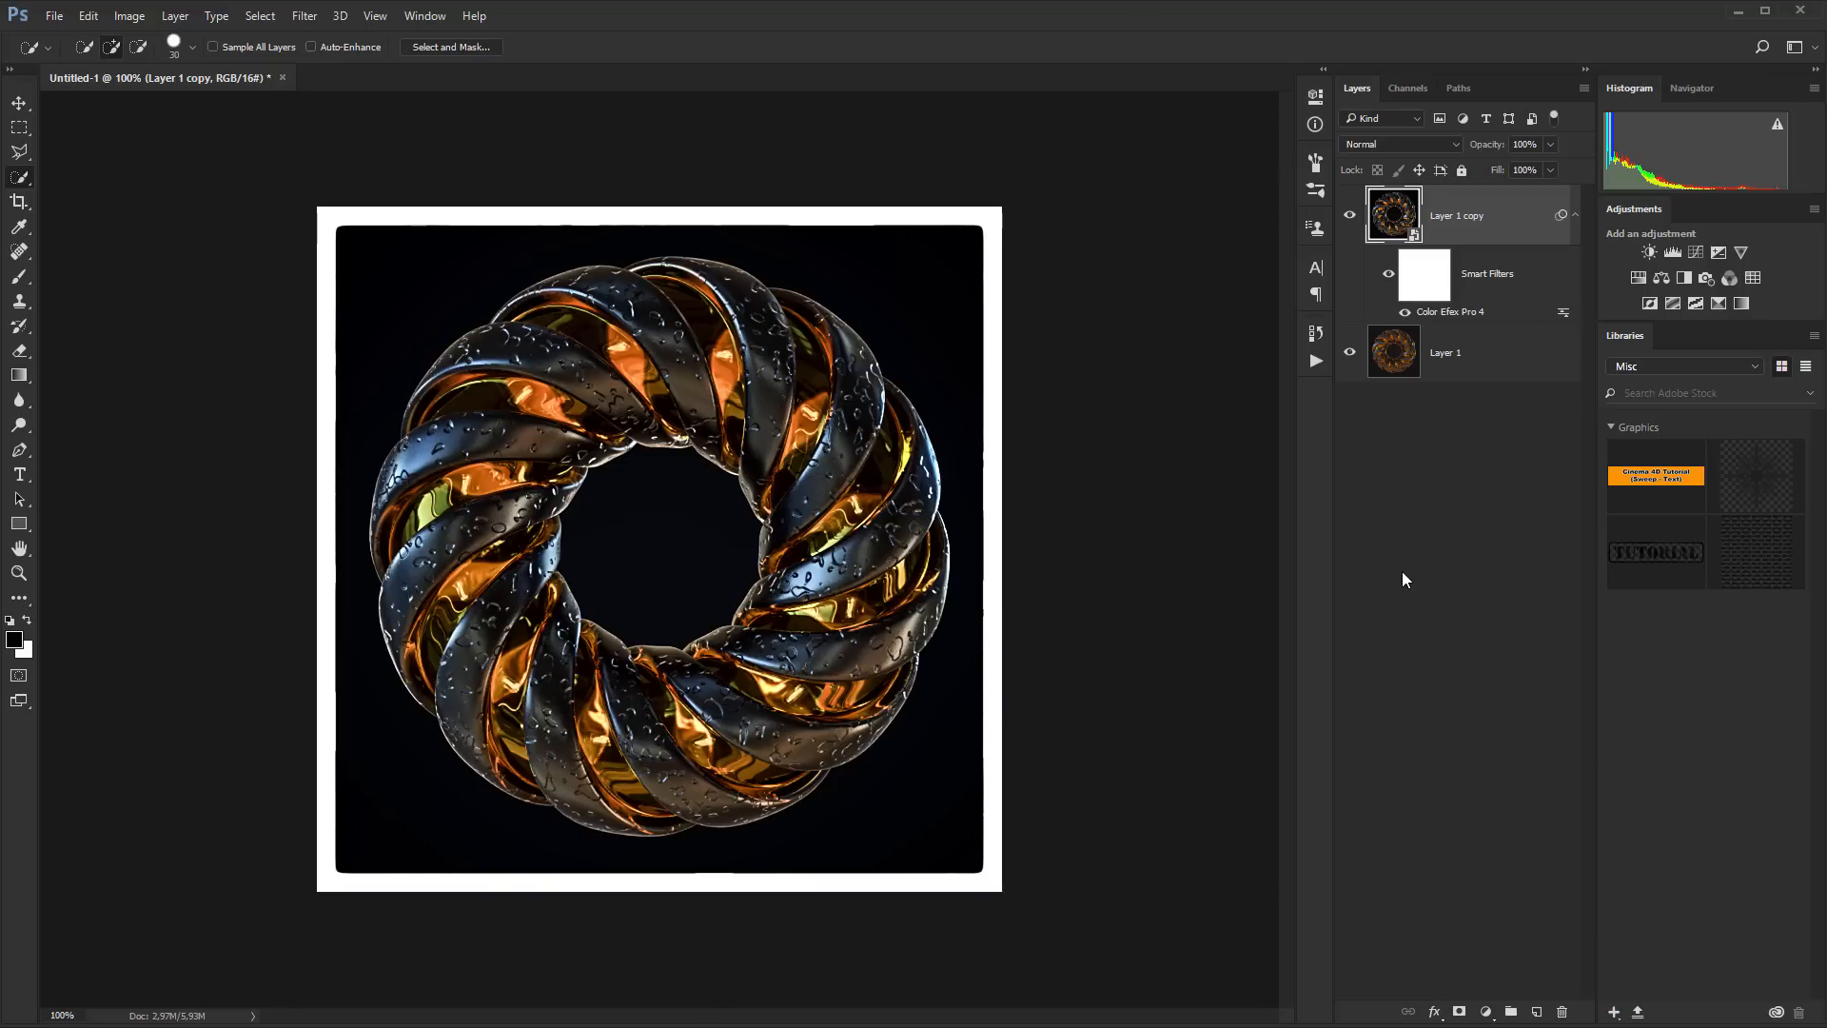
Save the layered document to the Desktop as twisted_donut.psd
key("ctrl+s")
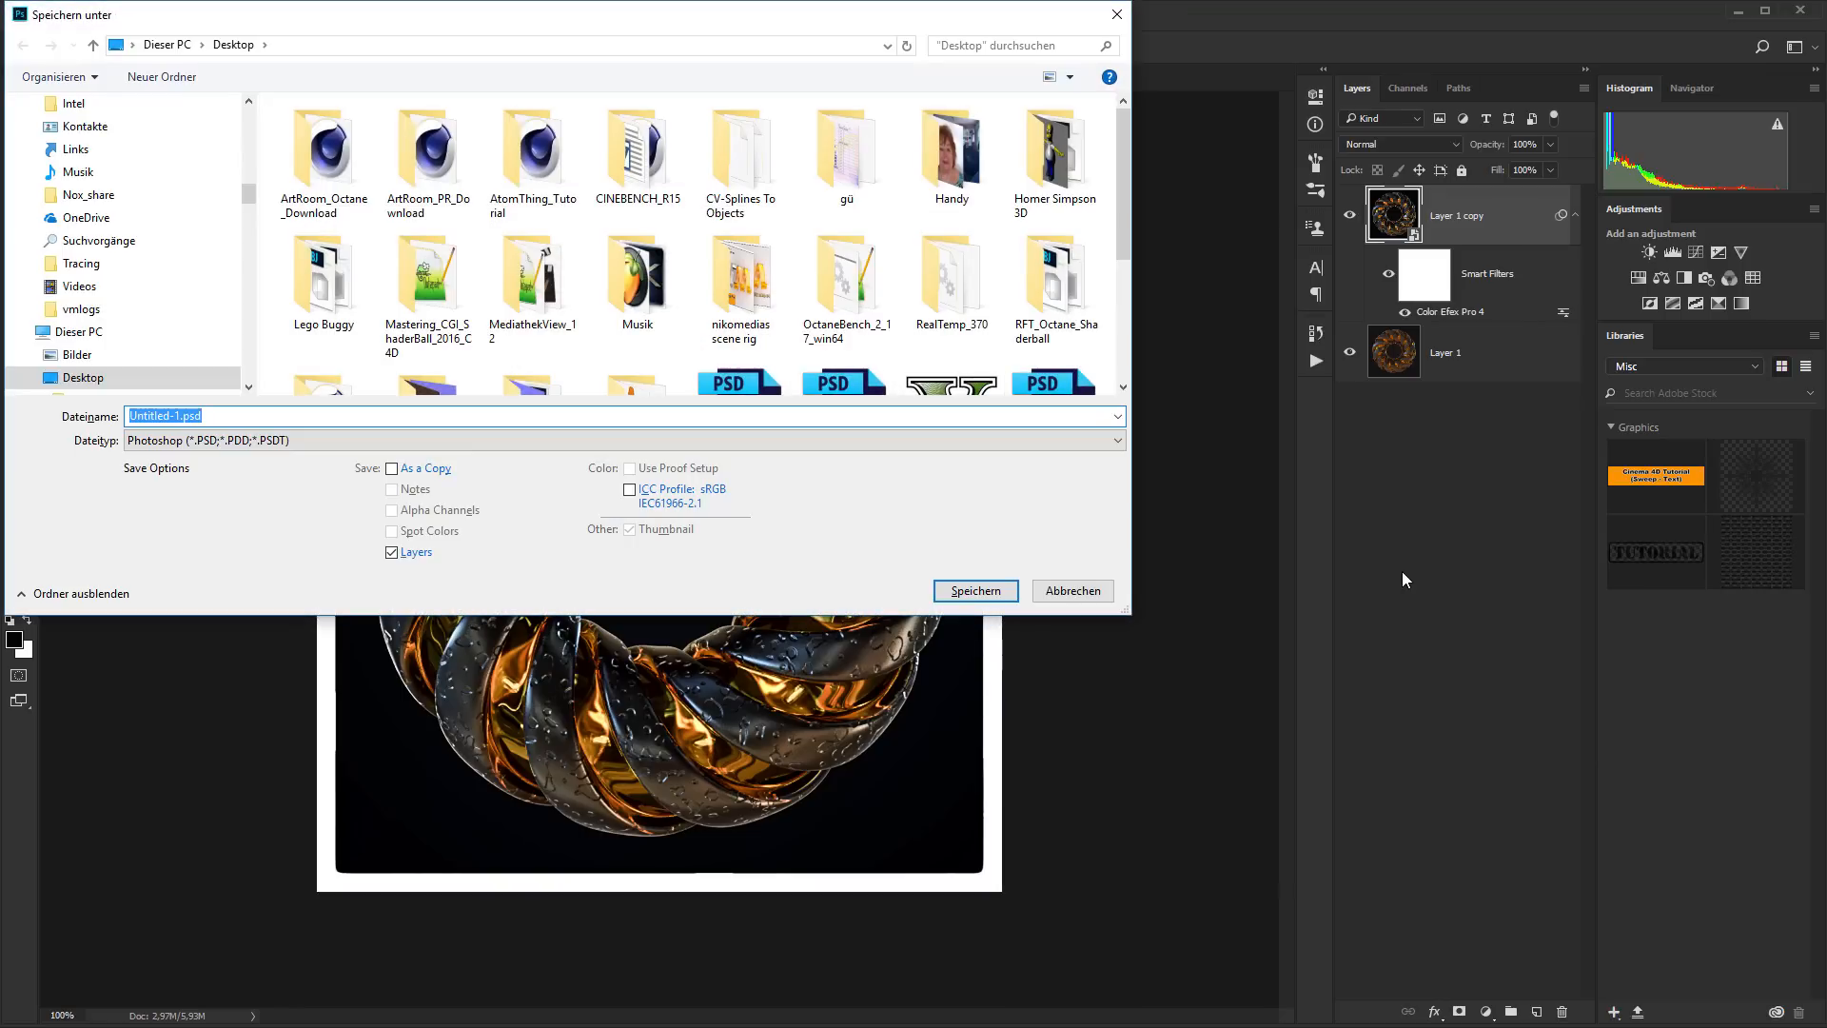
type("twiste")
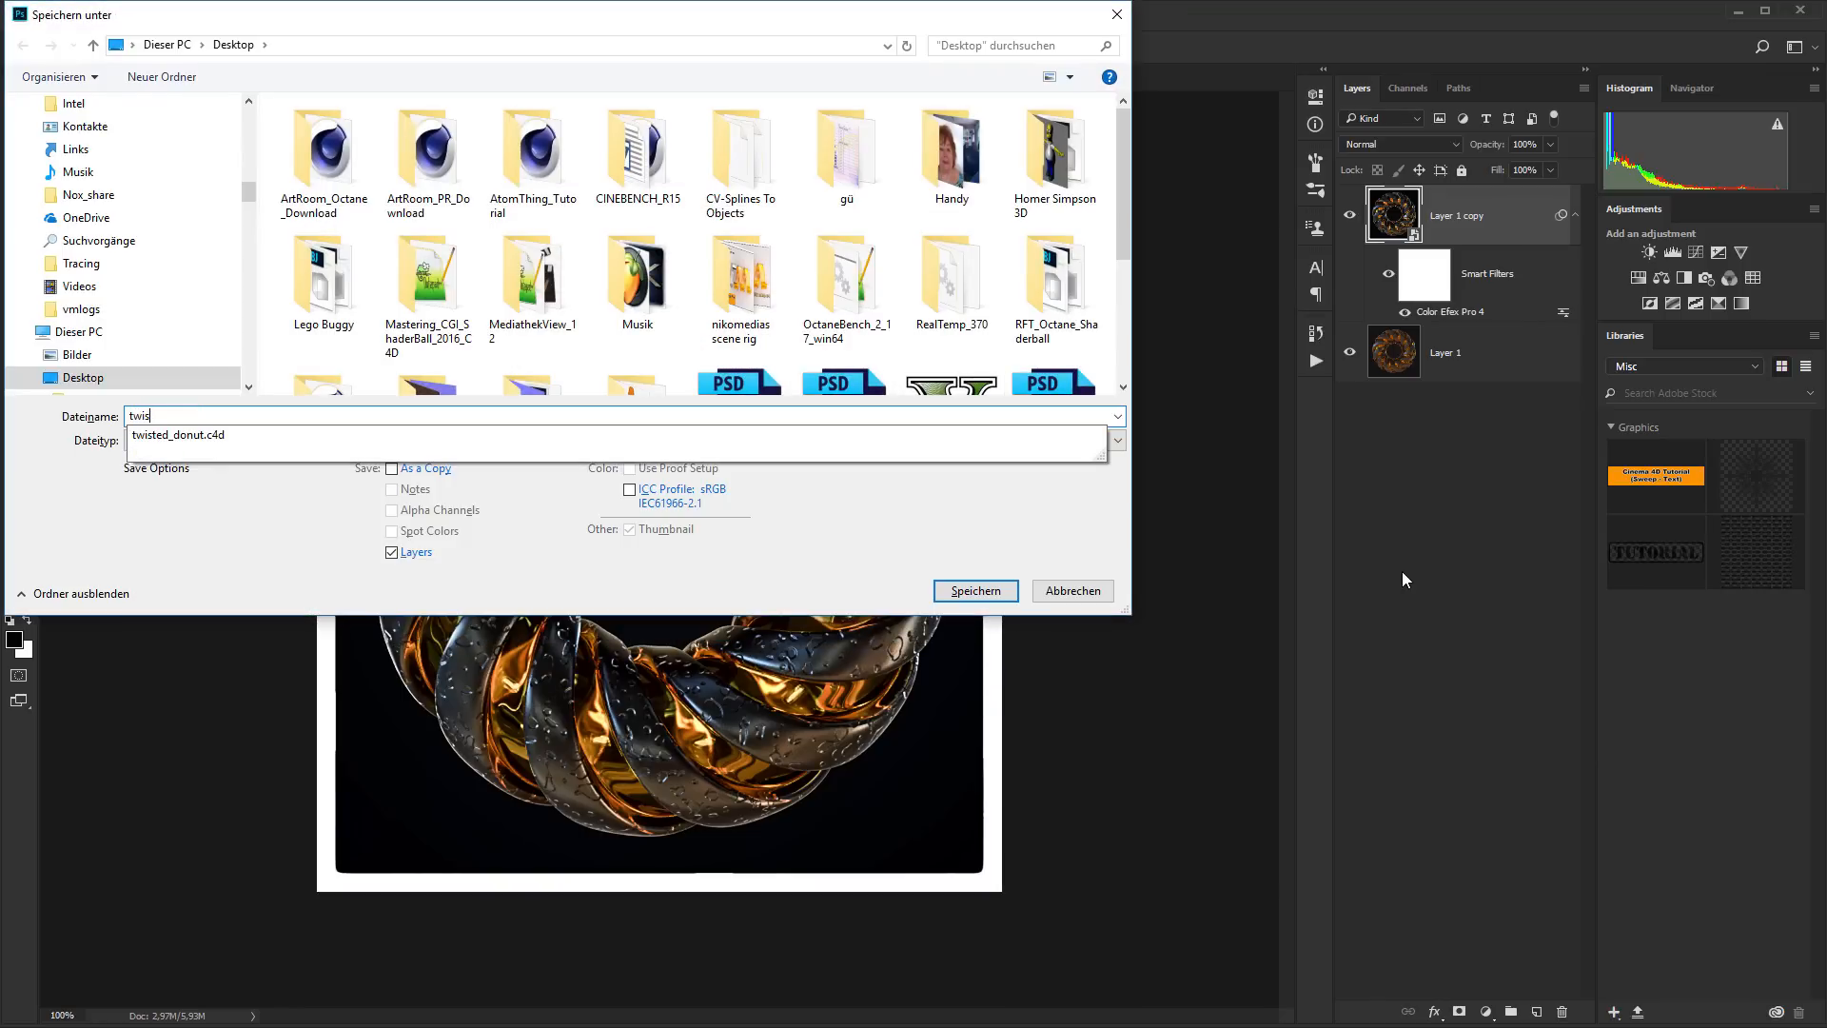
key("Down")
key("BackSpace")
key("BackSpace")
key("BackSpace")
key("BackSpace")
key("Return")
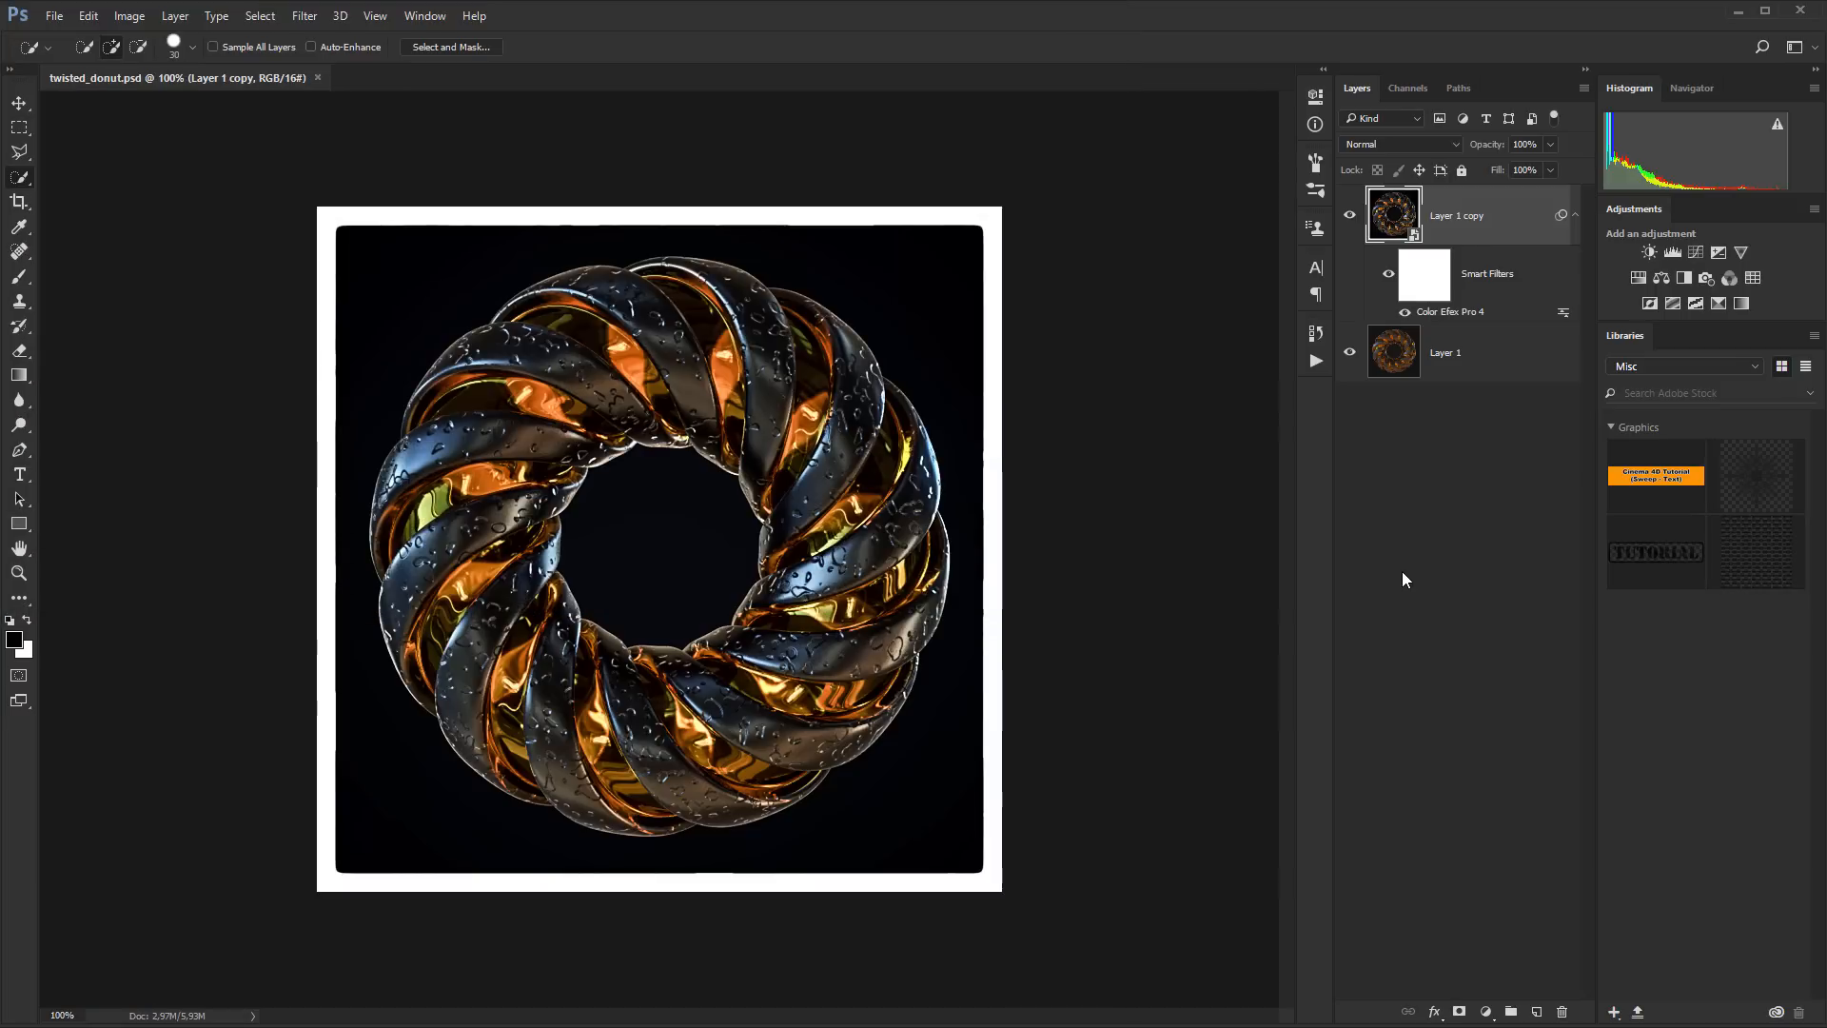